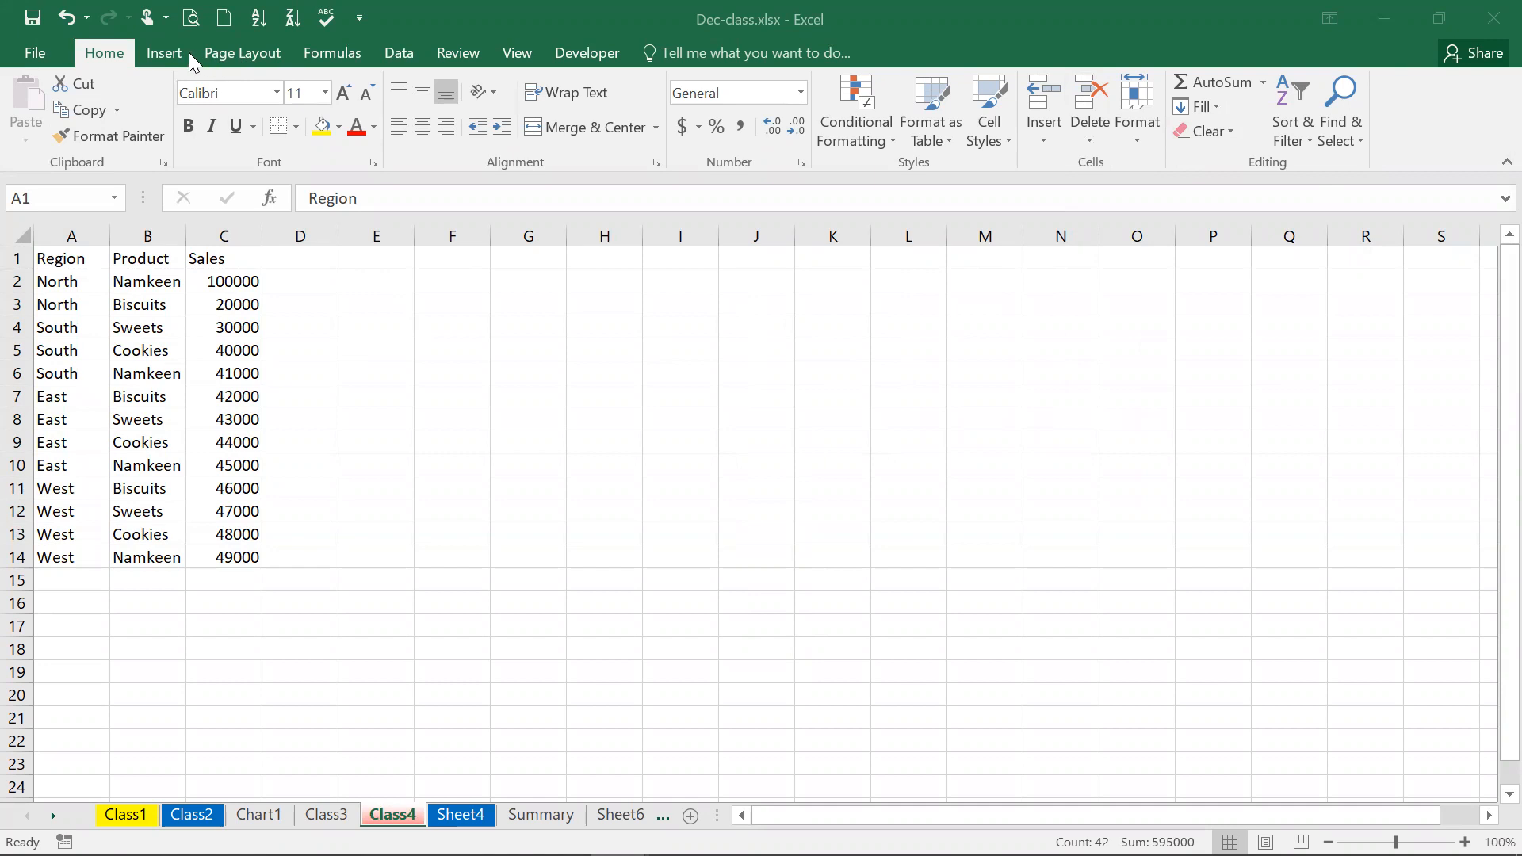
Add subtotals to A1:C14 that sum Sales at each change in Region, with the summary below the data
left_click(187, 52)
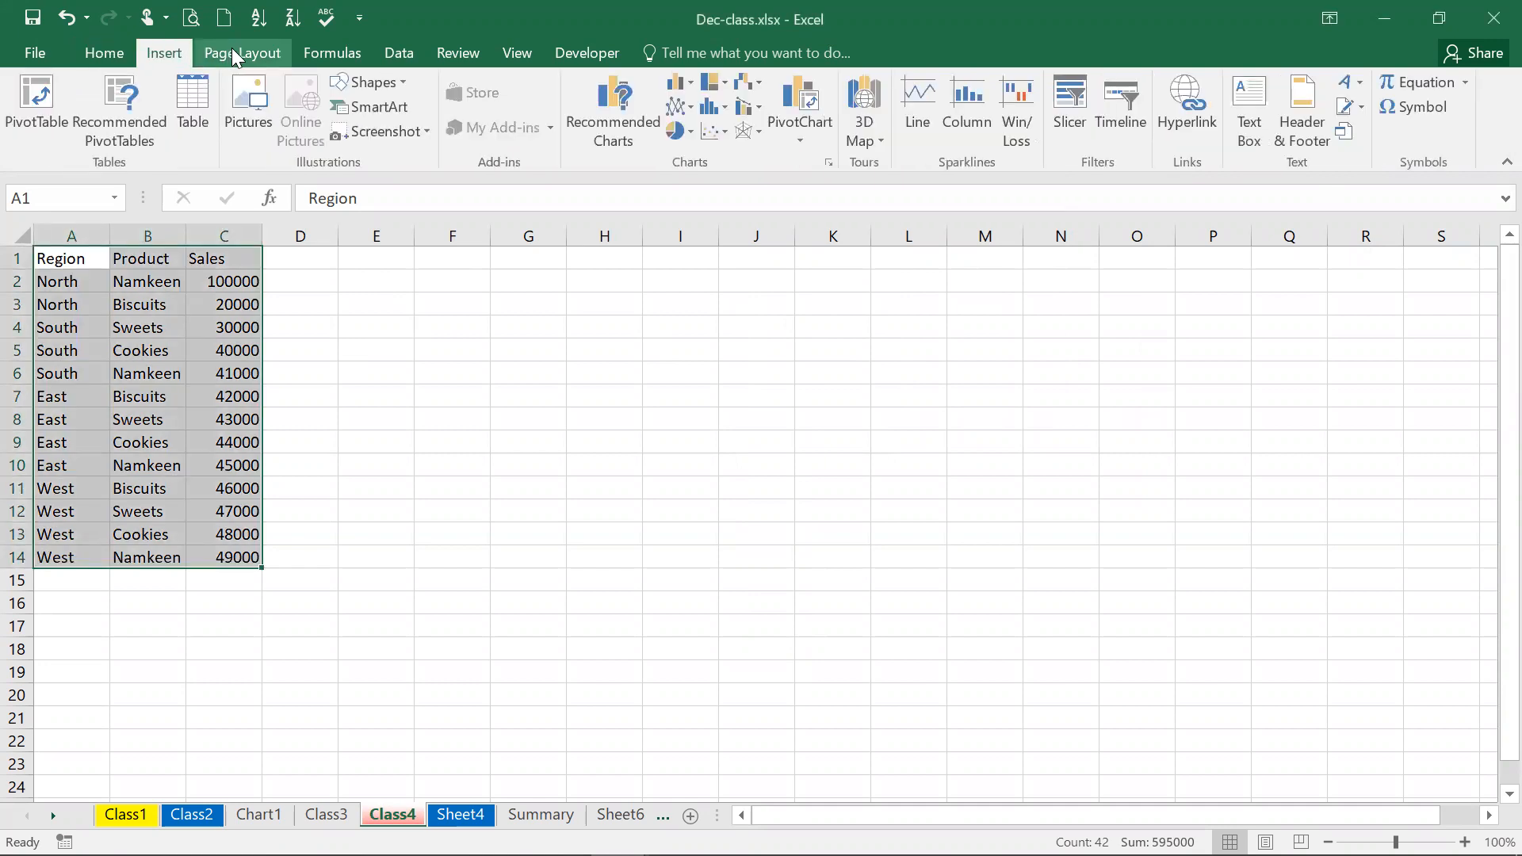
left_click(345, 56)
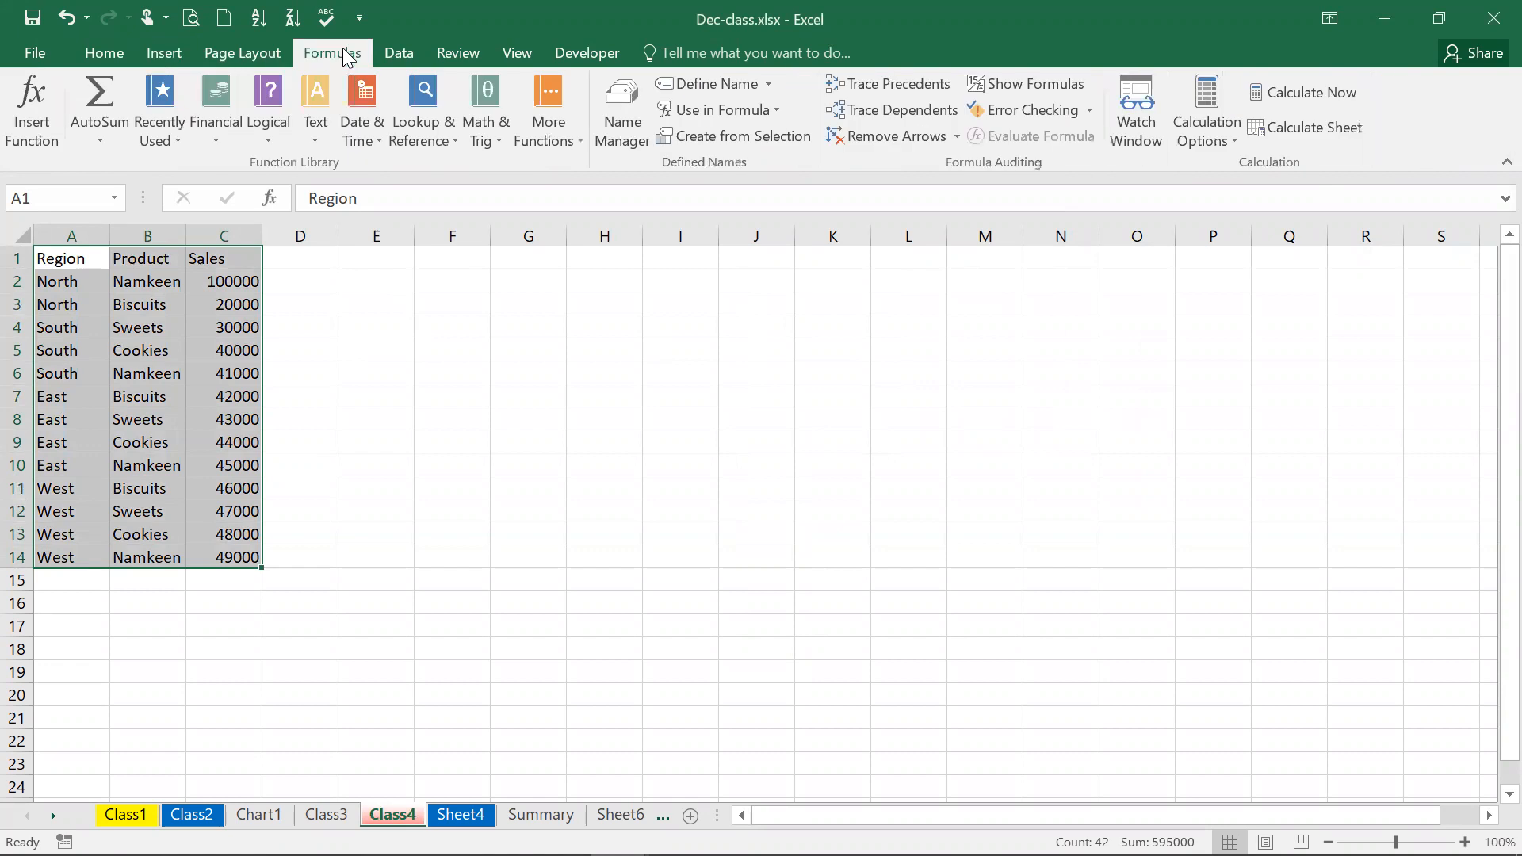
left_click(394, 55)
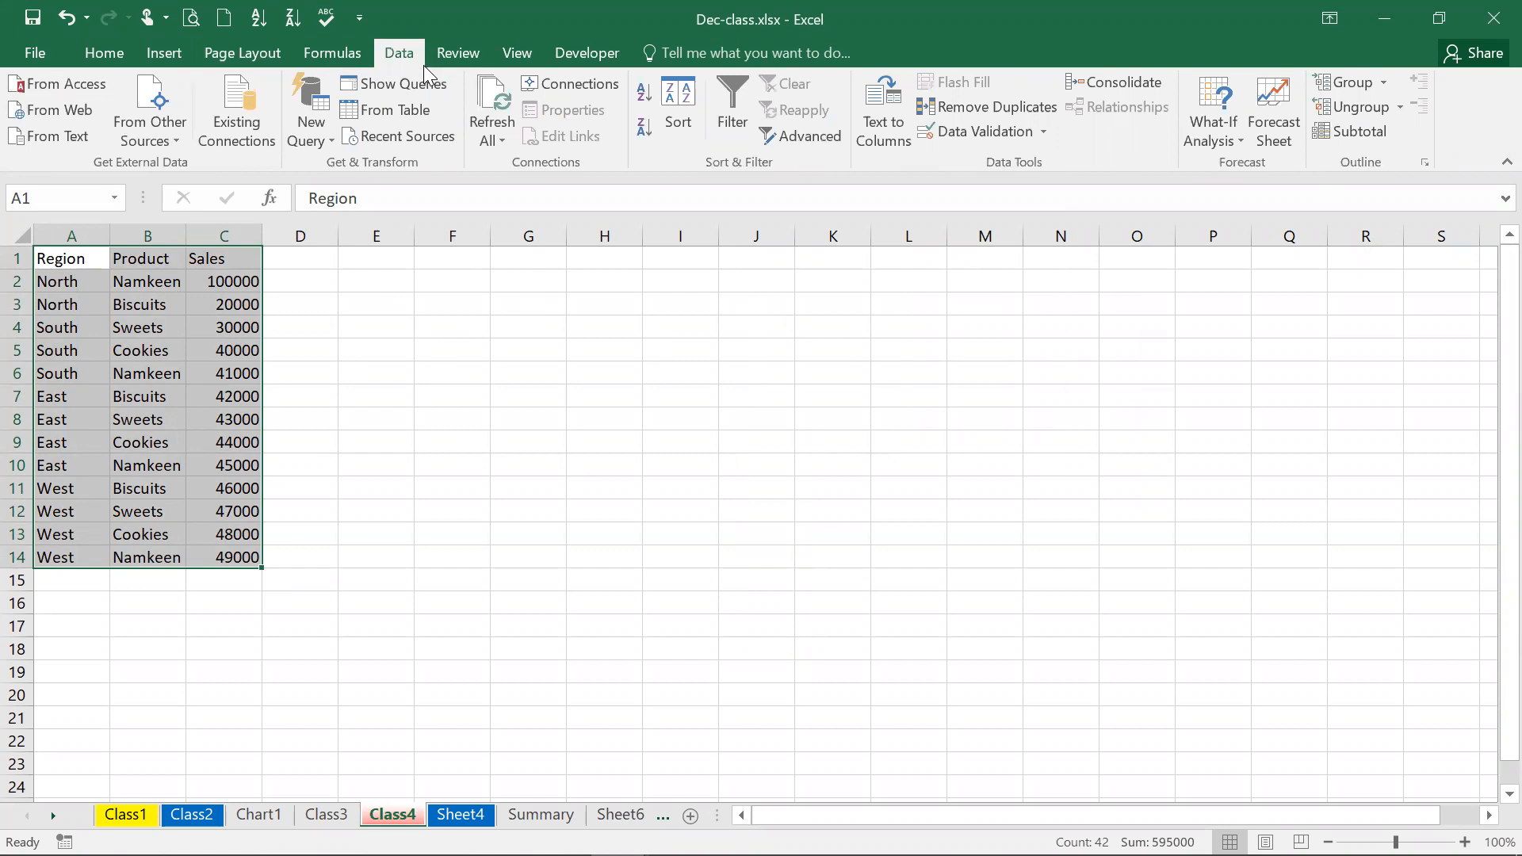
left_click(1375, 136)
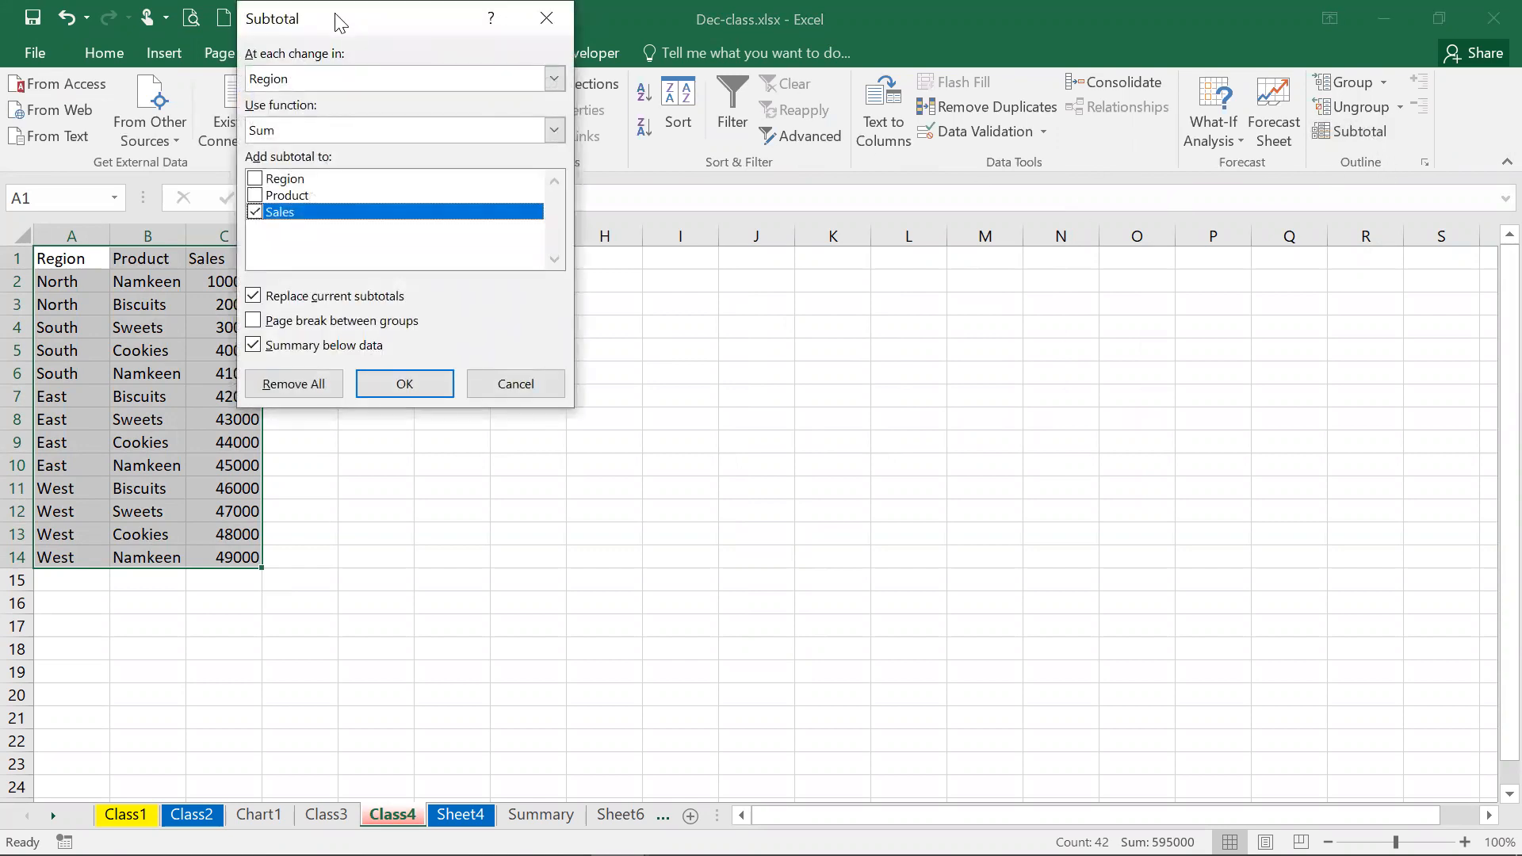
left_click_drag(344, 19, 610, 205)
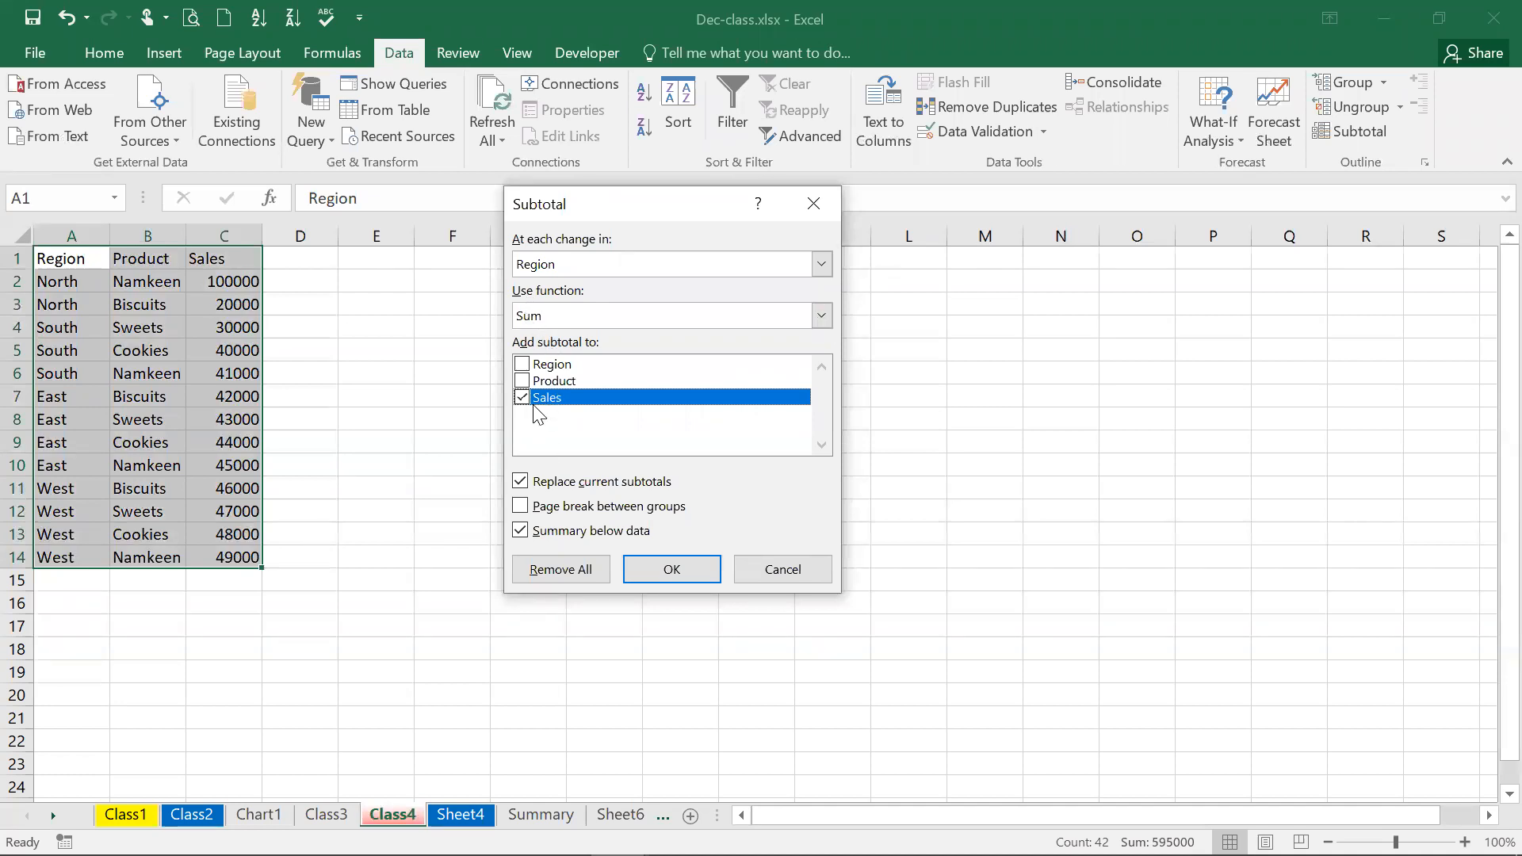
left_click(670, 568)
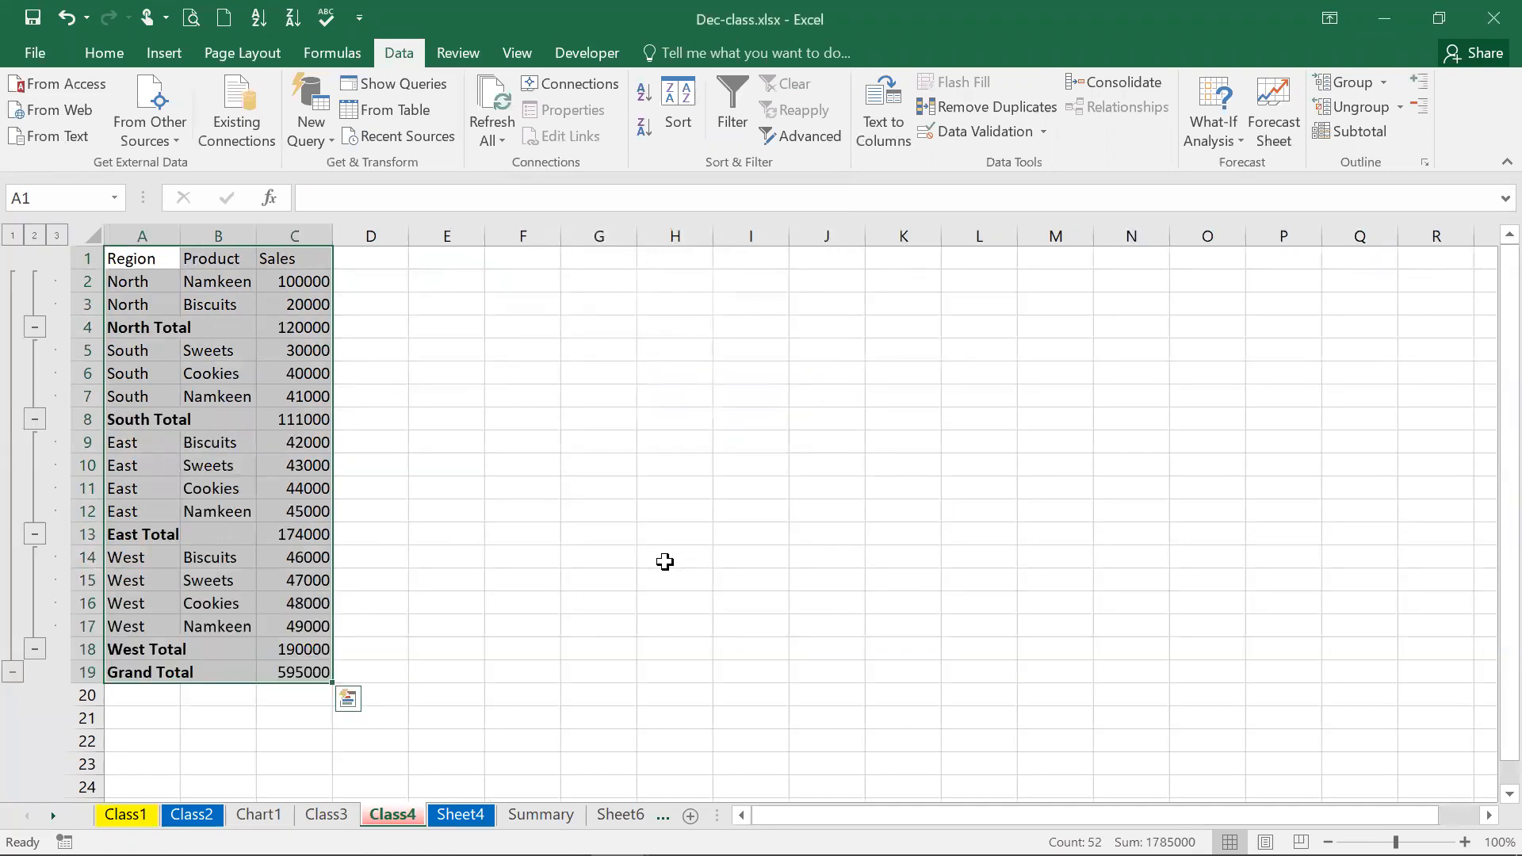
Collapse the North, South, East and West groups to leave only their total rows, and select the Grand Total label
left_click(416, 390)
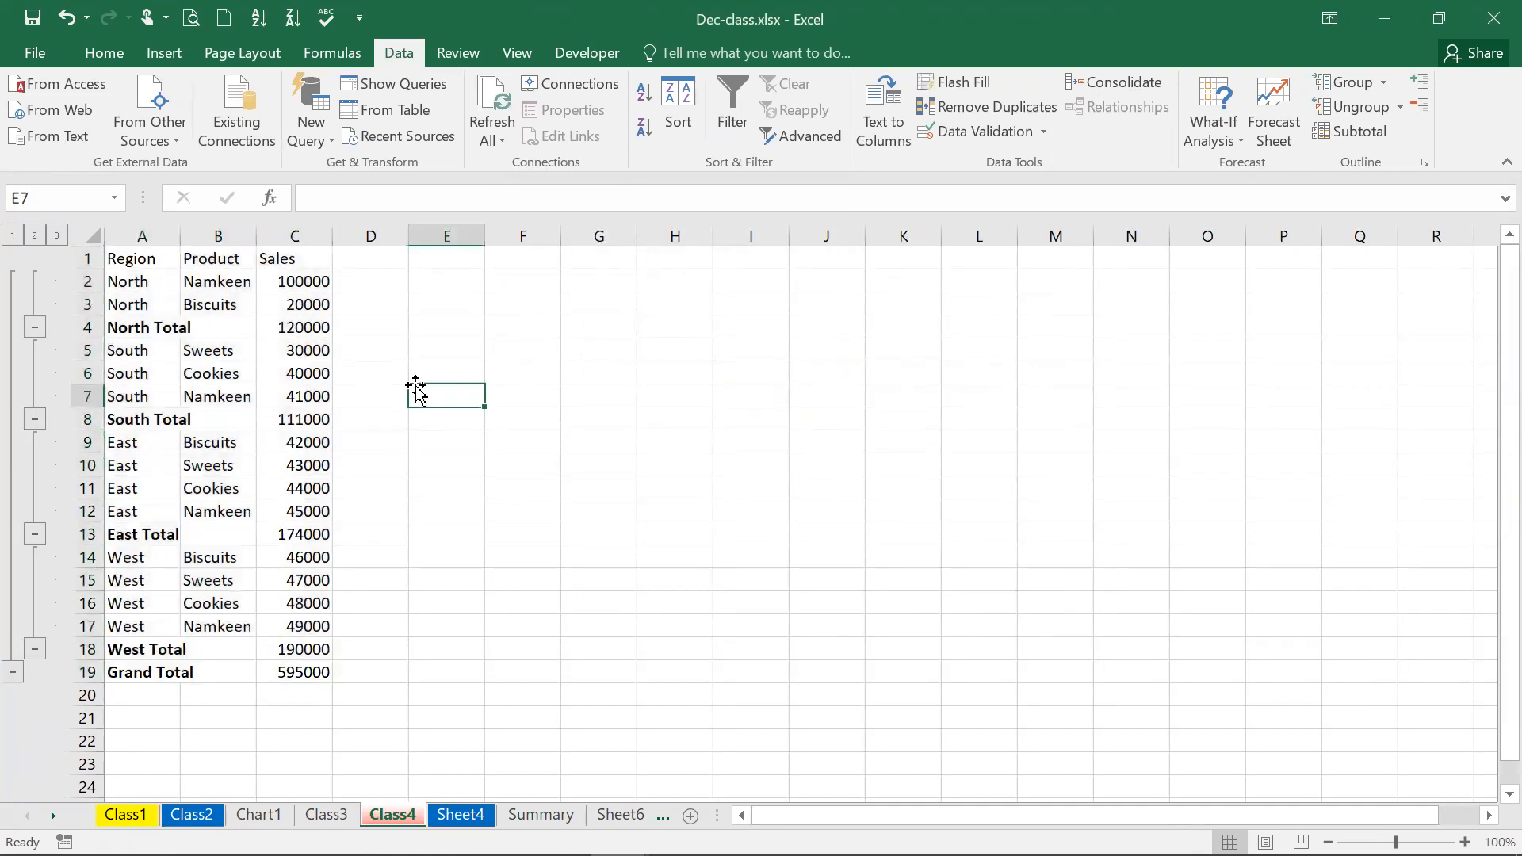
left_click(35, 325)
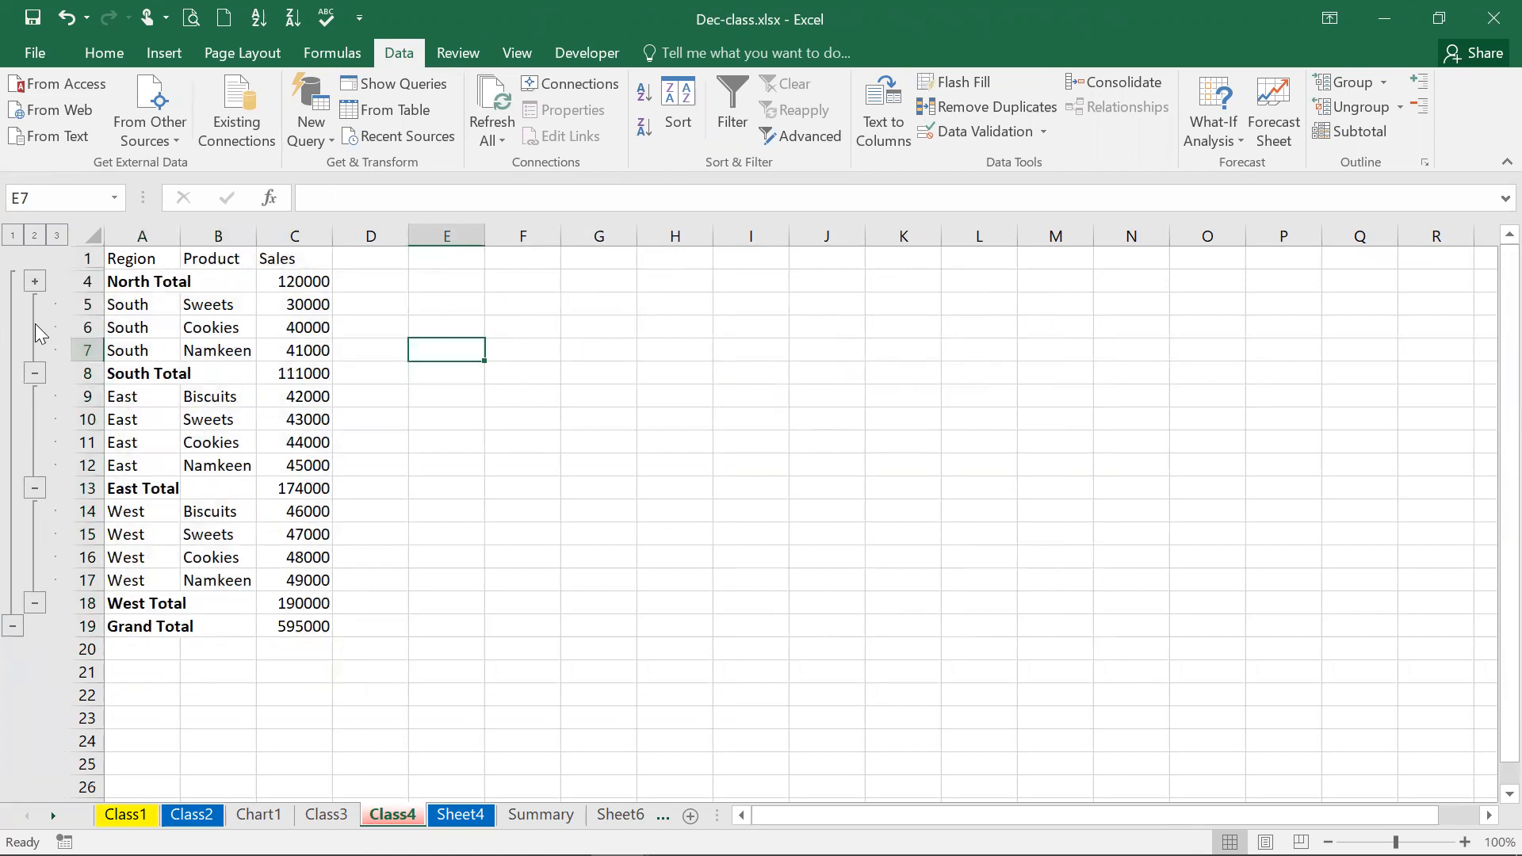
left_click(38, 373)
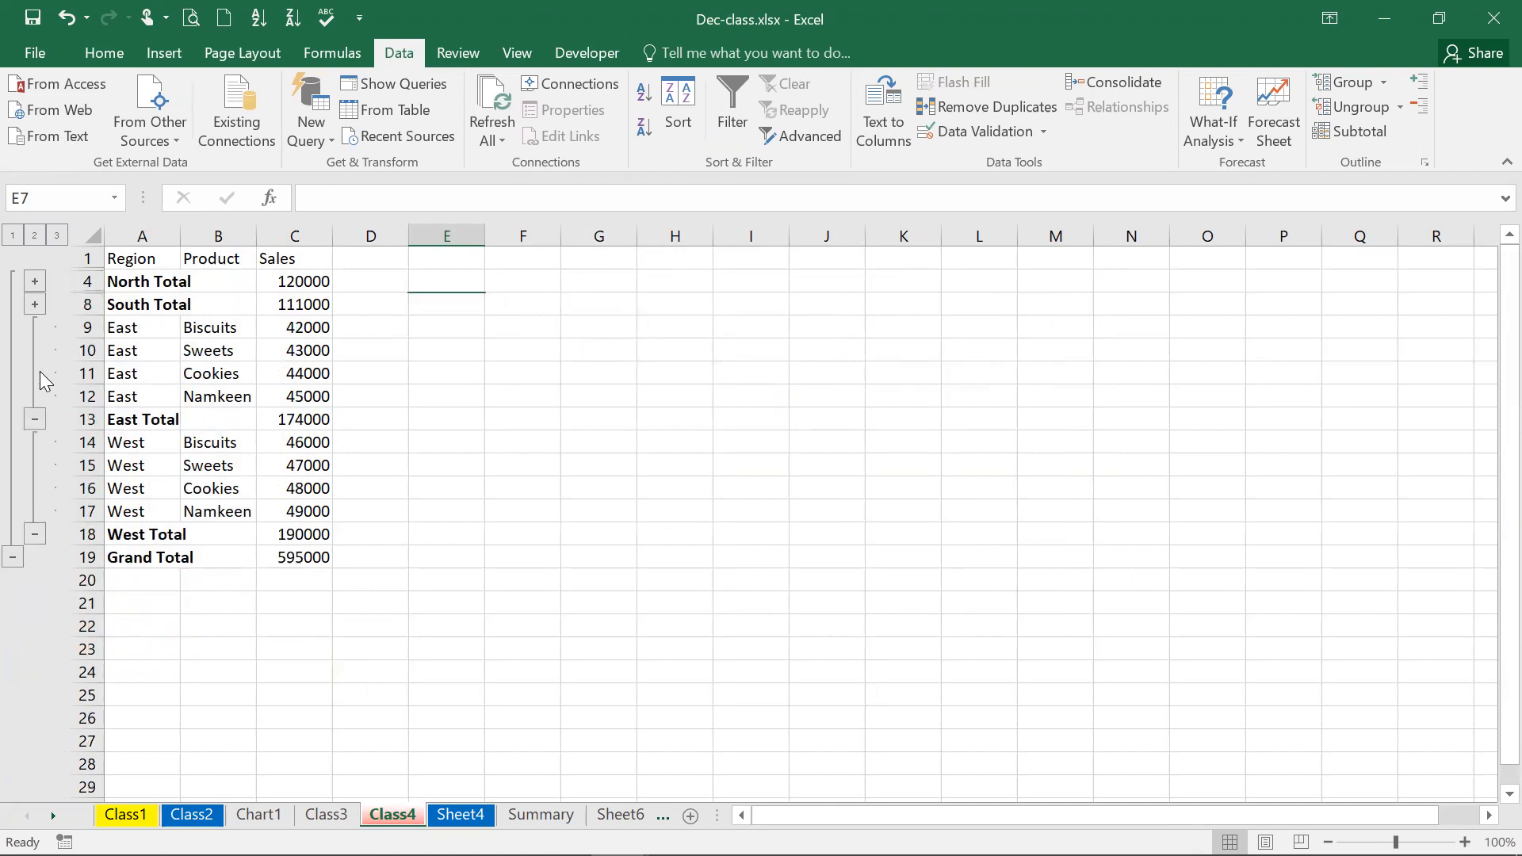
left_click(41, 415)
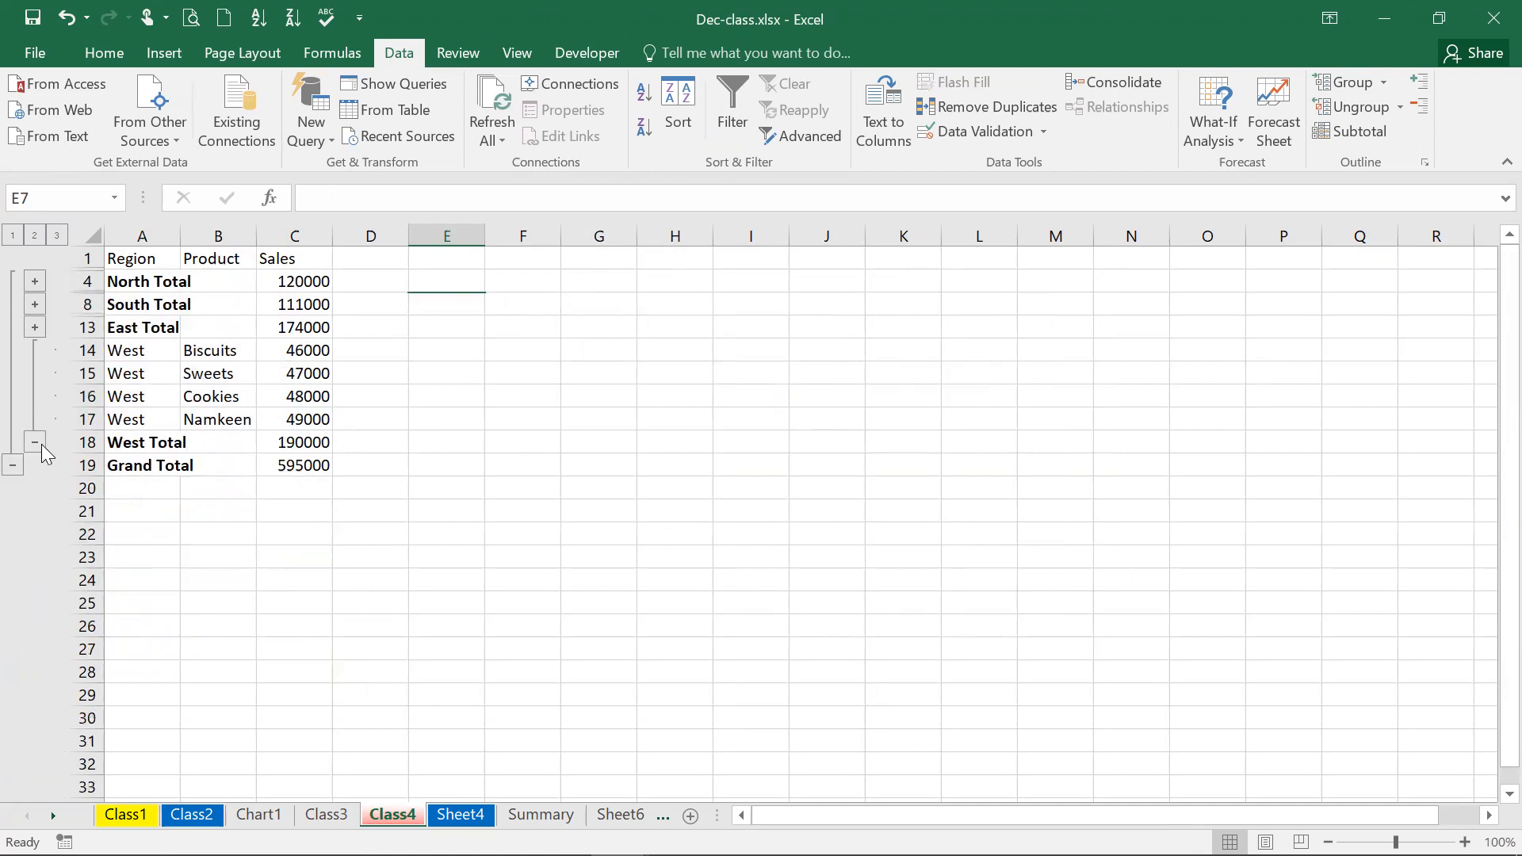
left_click(35, 442)
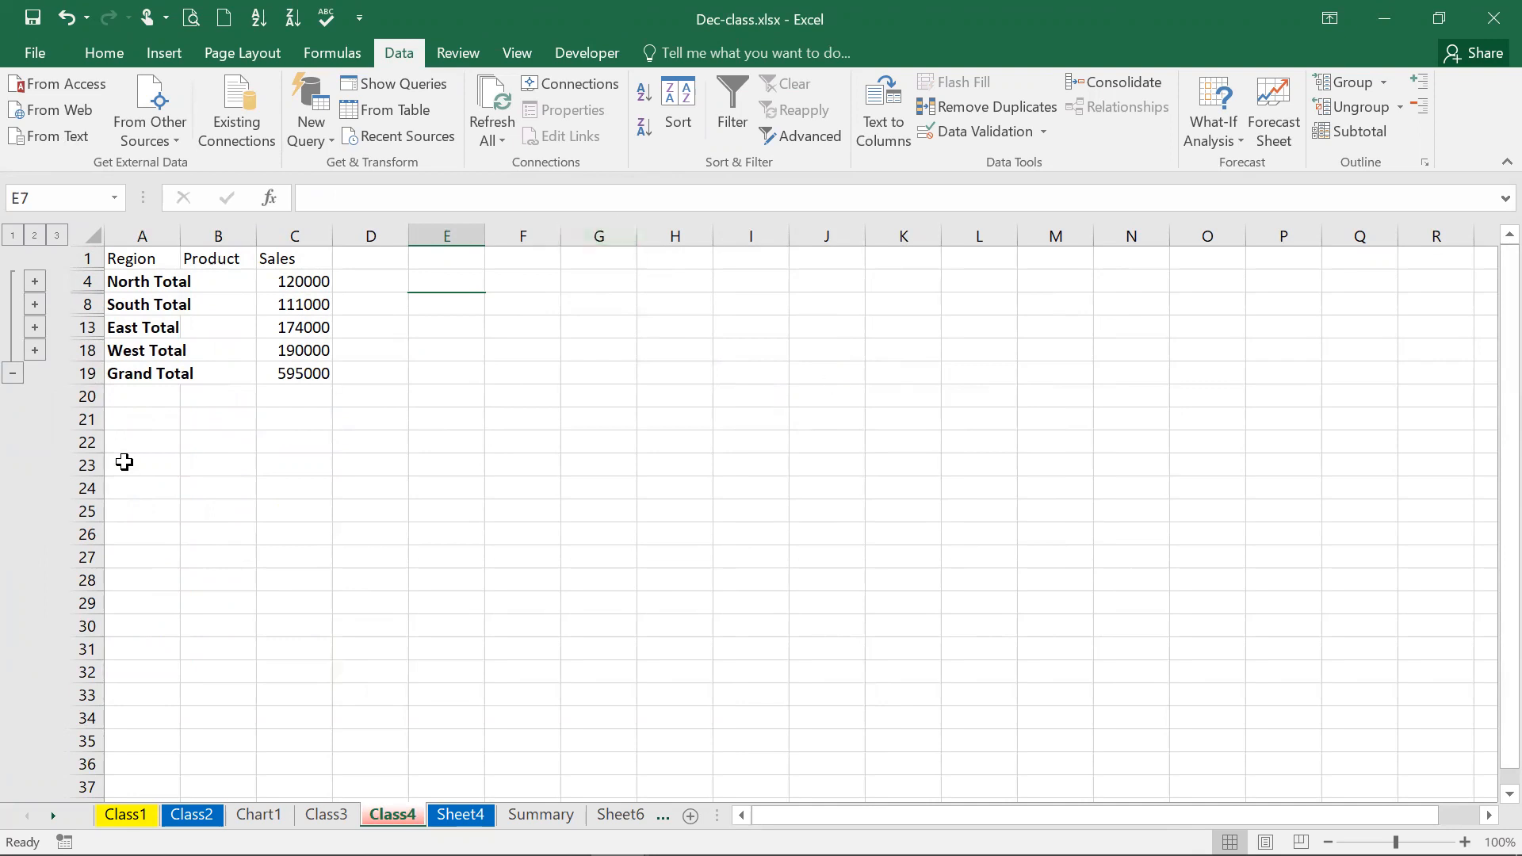
left_click(159, 382)
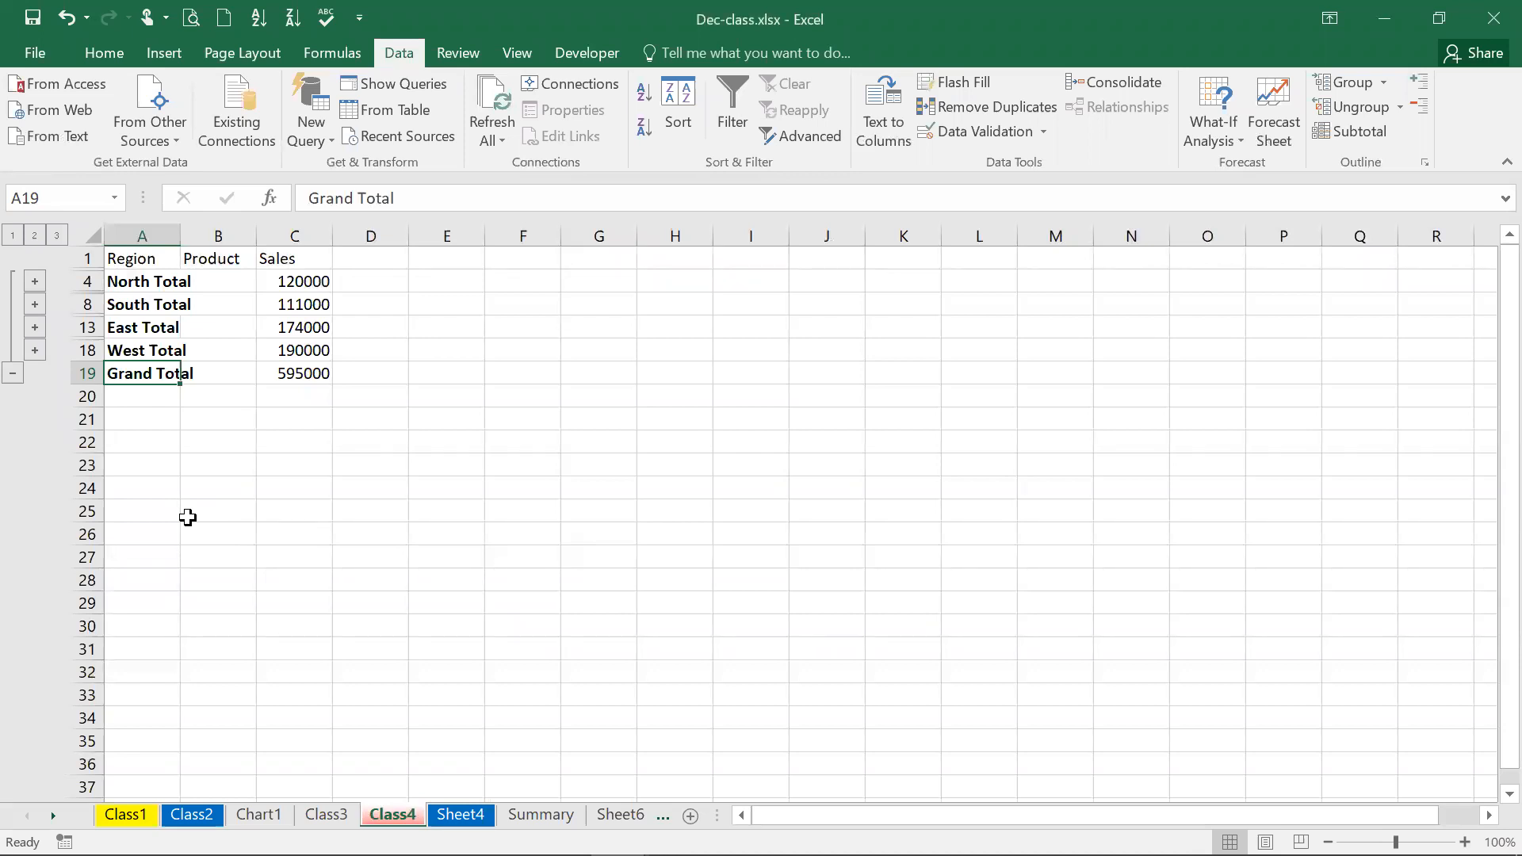
Expand the detail rows of the North and East groups and select the South Total label
left_click(33, 282)
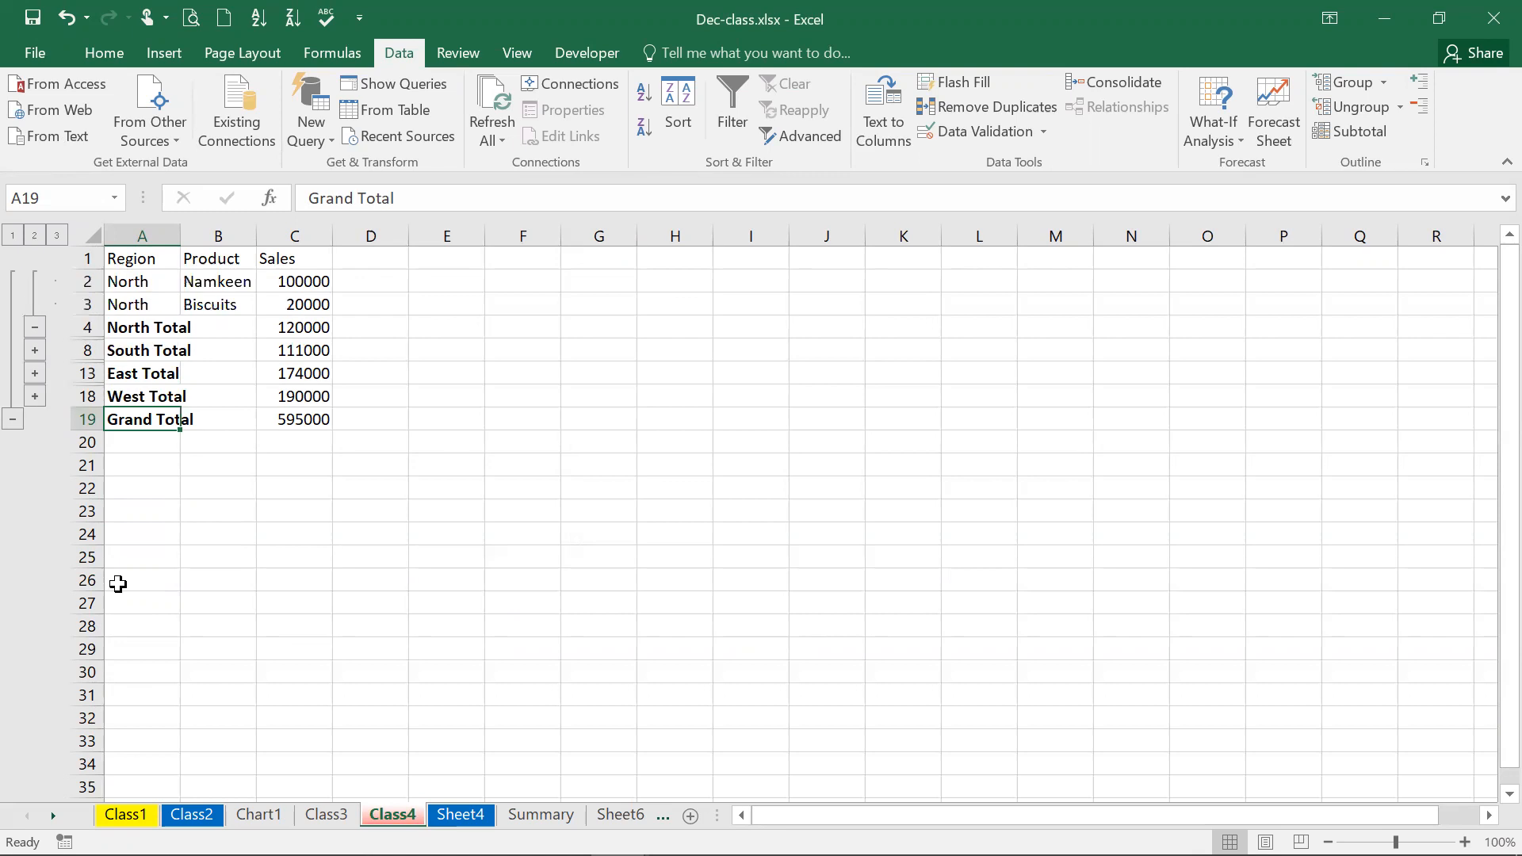
left_click(33, 377)
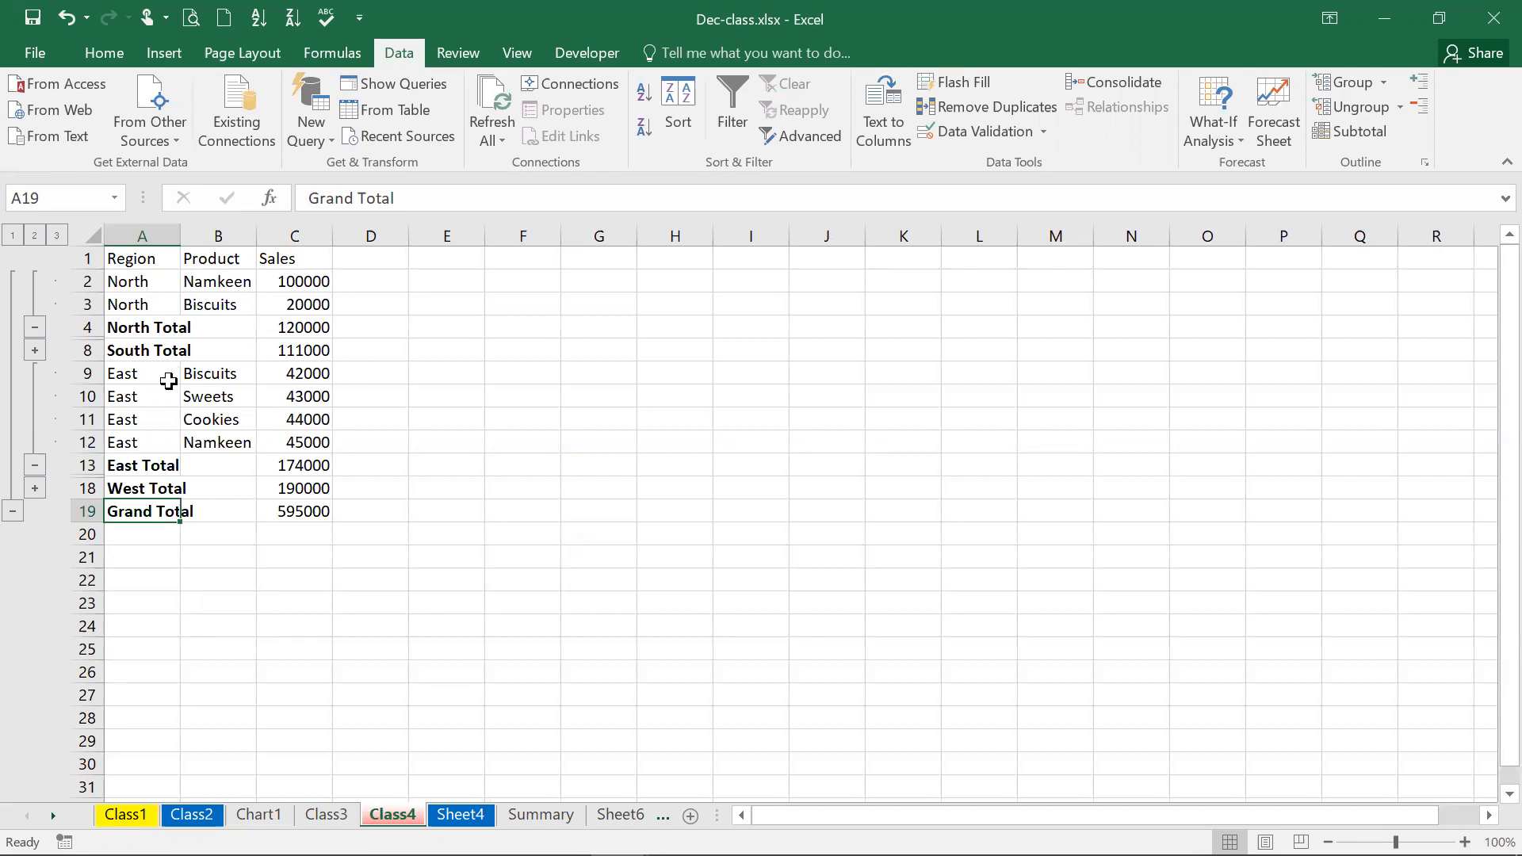
left_click(148, 347)
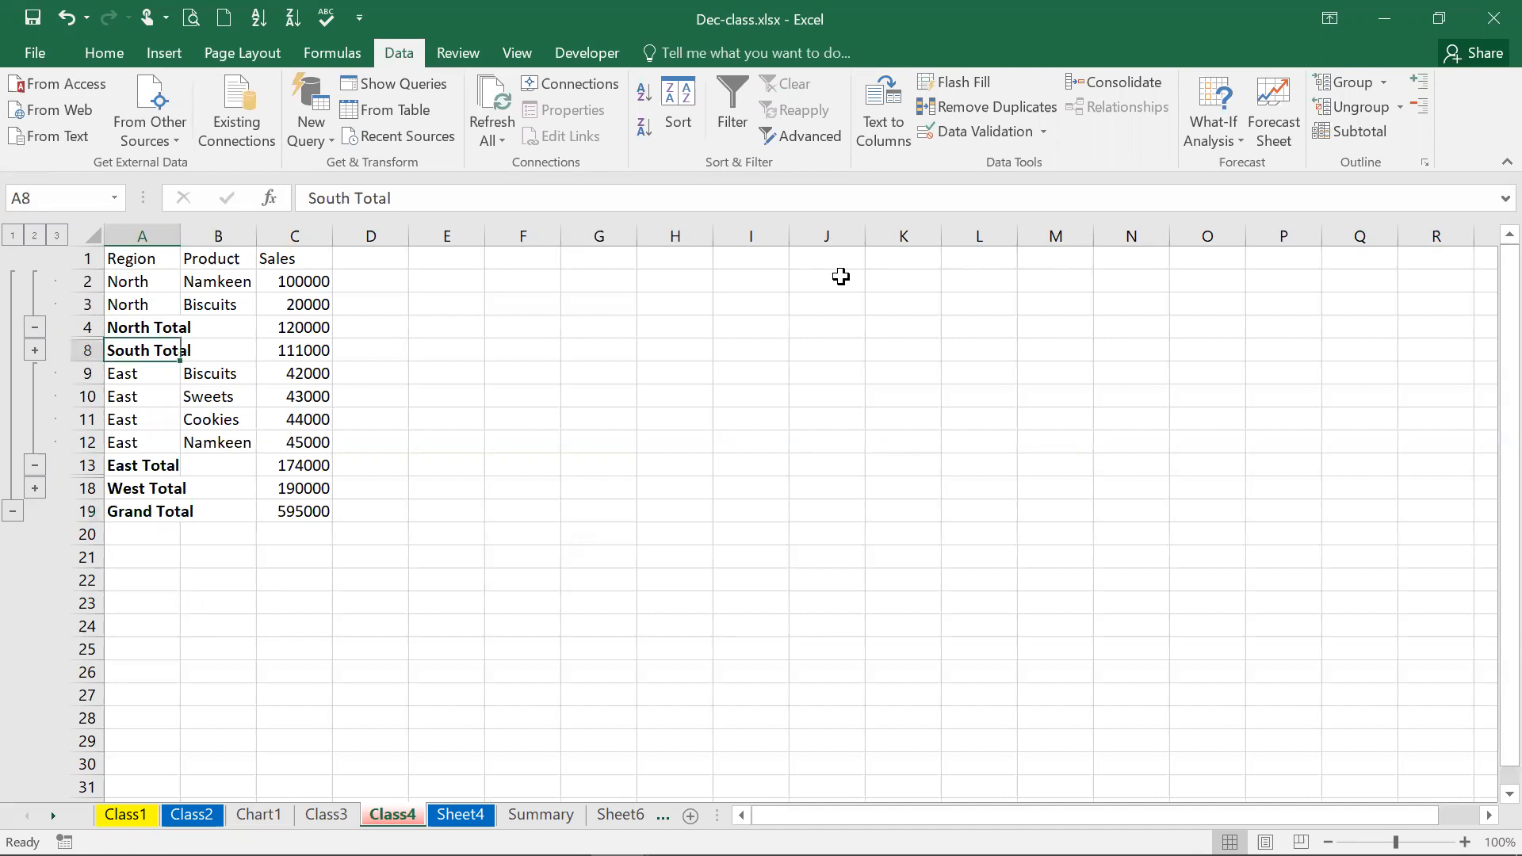
Undo the group expanding and collapsing and the regional Sales subtotals to restore the plain data list
key("ctrl+z")
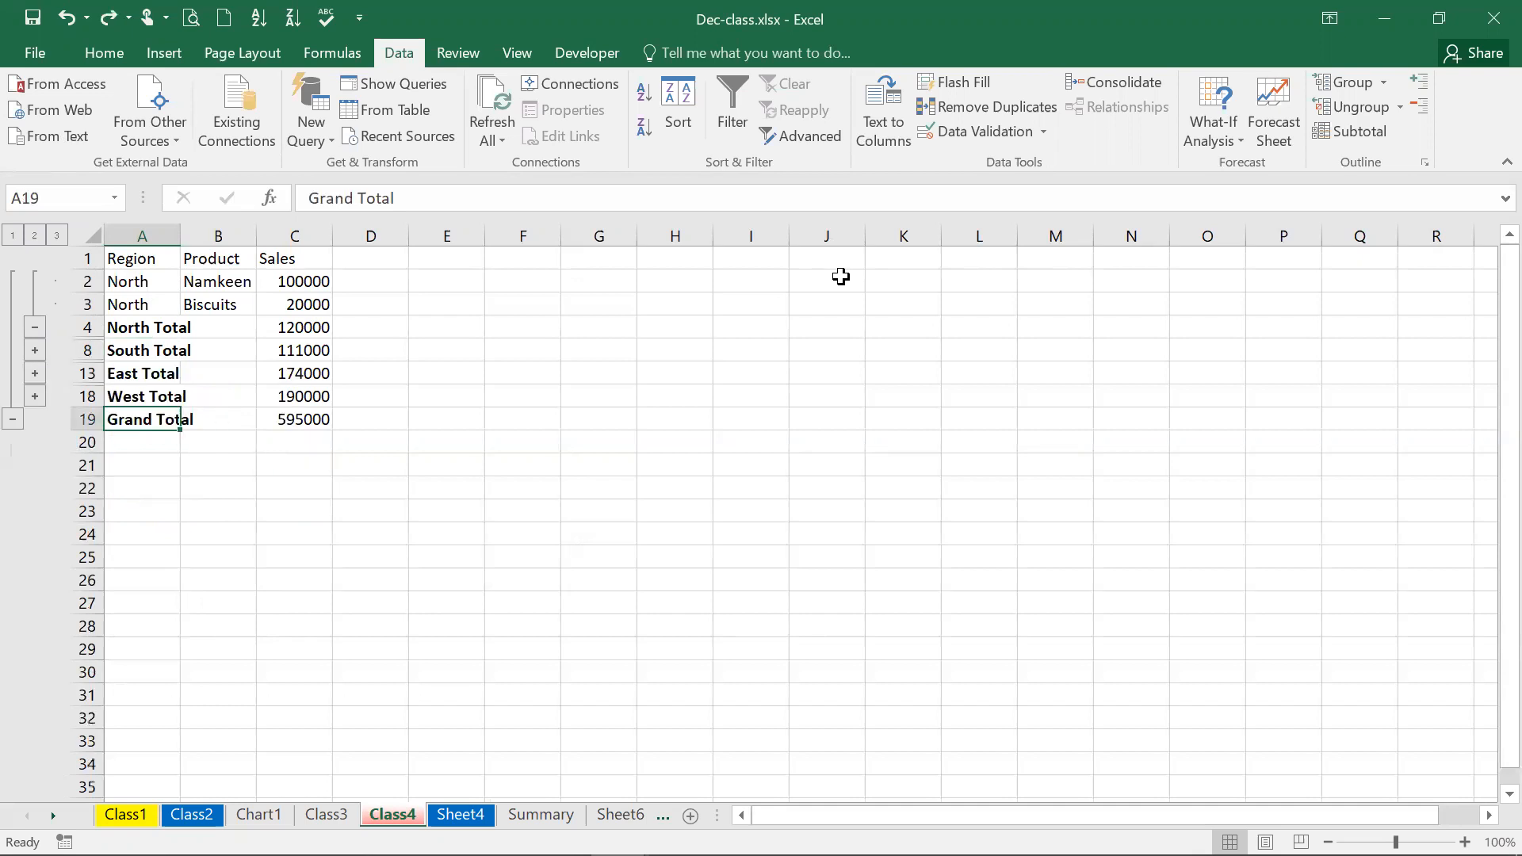
key("ctrl+z")
key("ctrl+z")
key("ctrl+z")
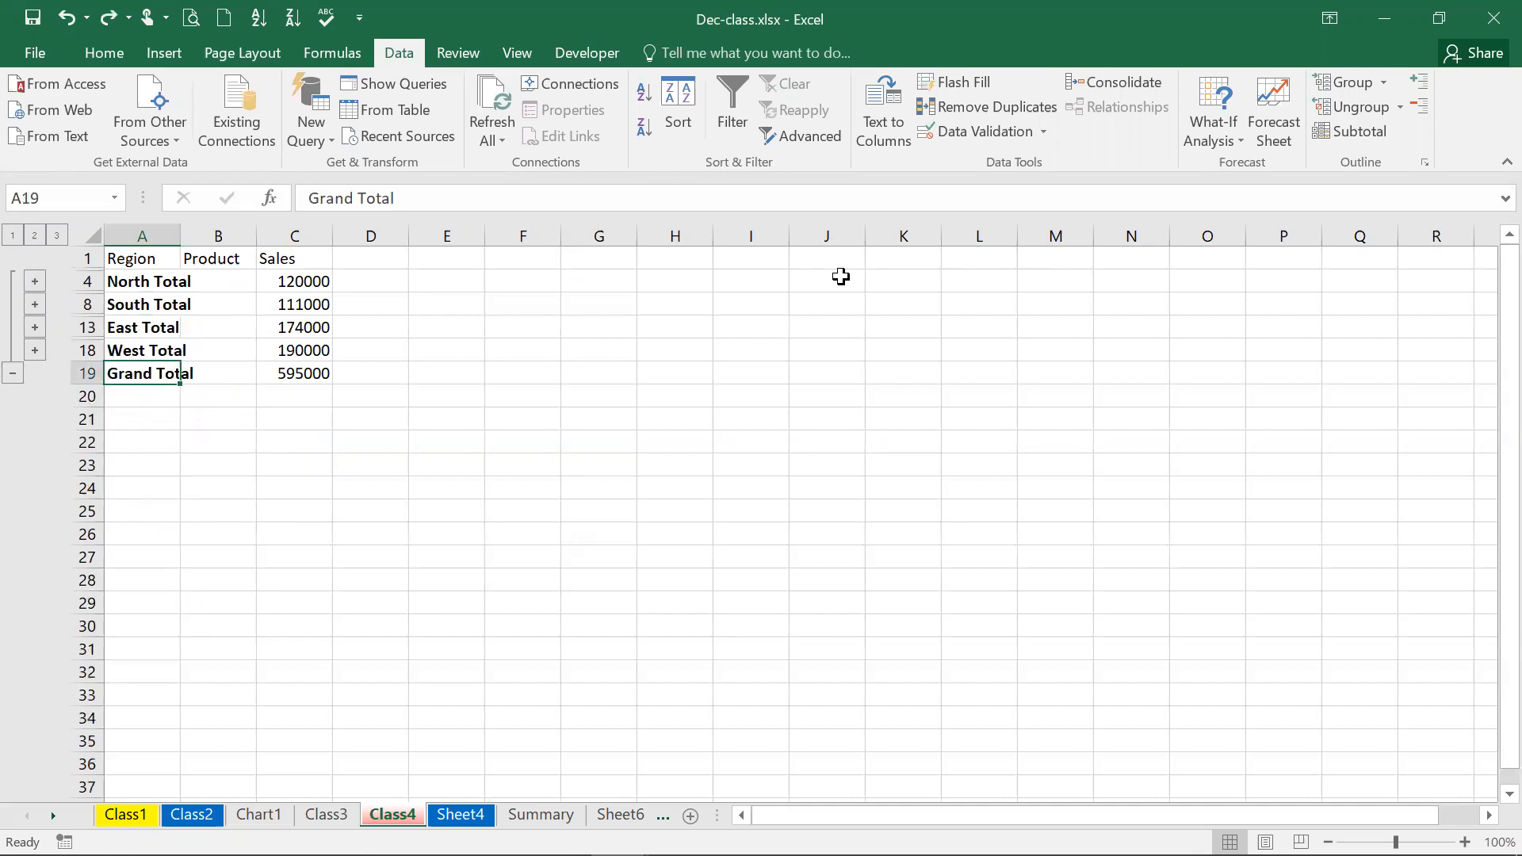
key("ctrl+z")
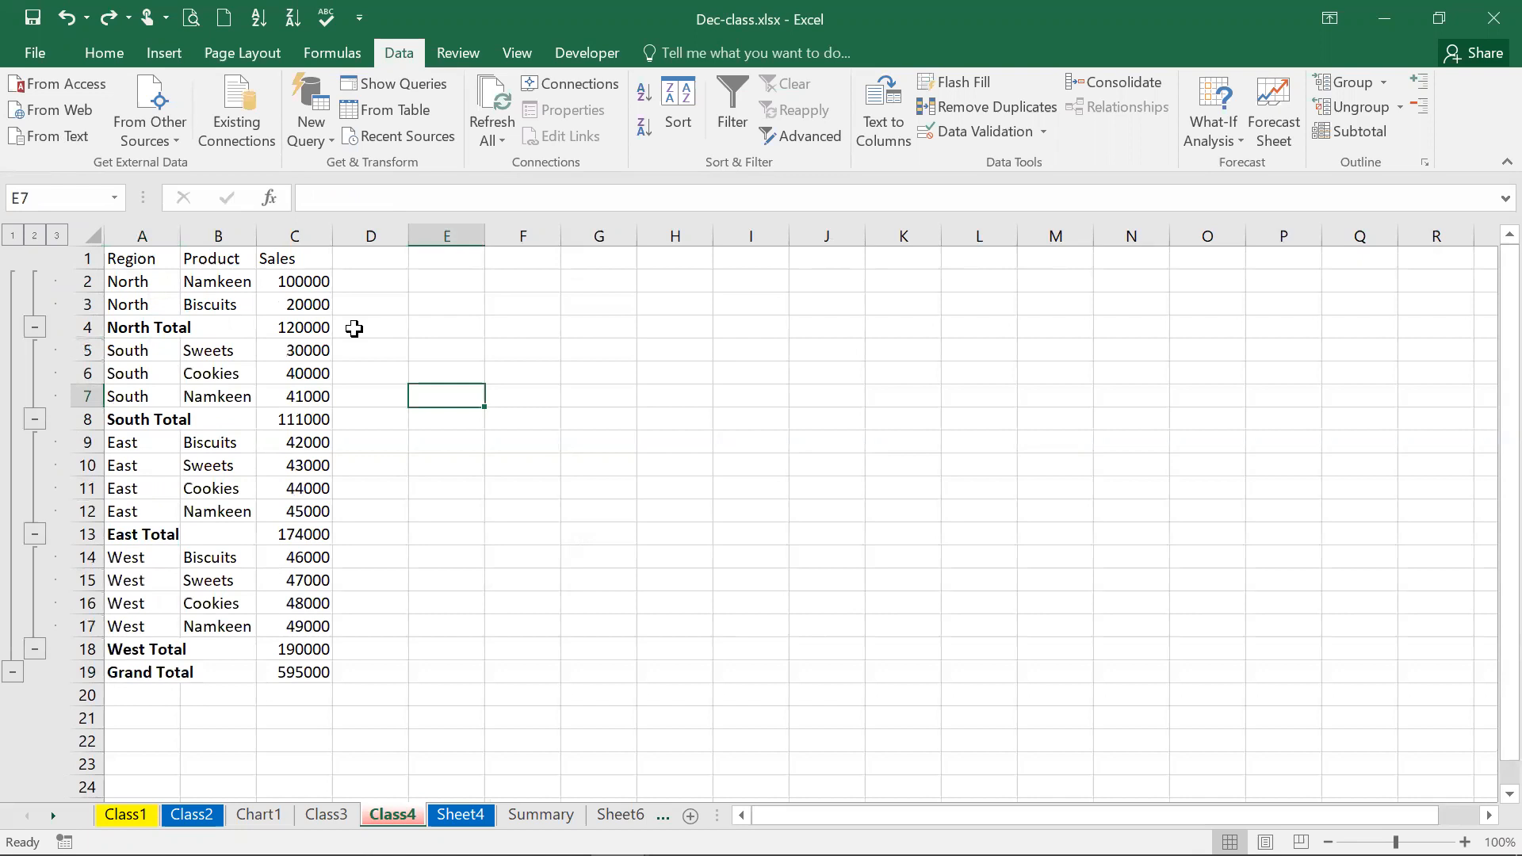
key("ctrl+z")
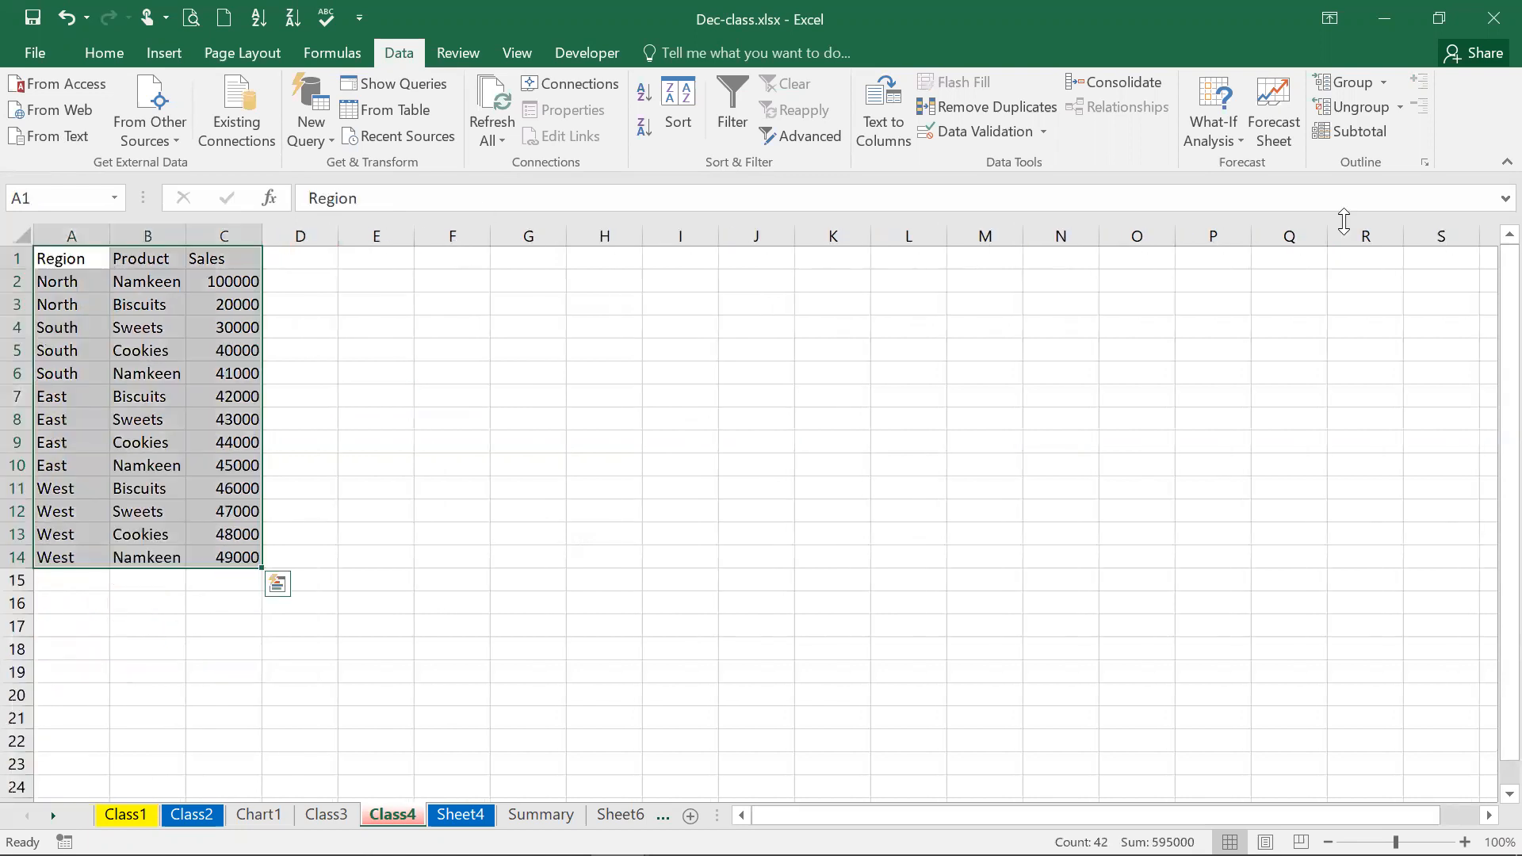
Add Sum subtotals of Sales at each change in Region with the Summary below data option turned off
left_click(1354, 132)
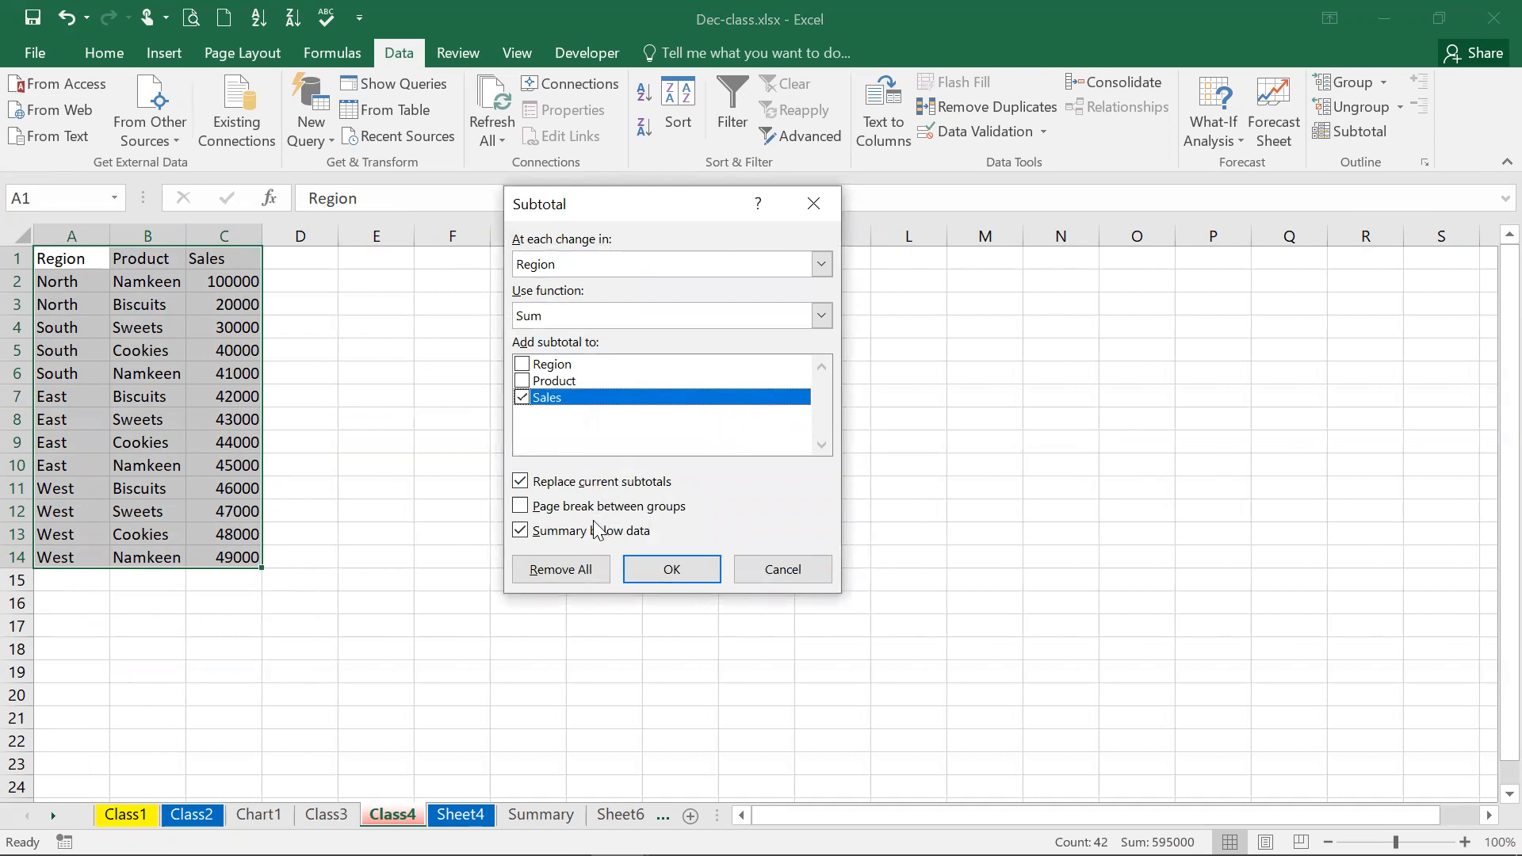
left_click(555, 537)
left_click(696, 577)
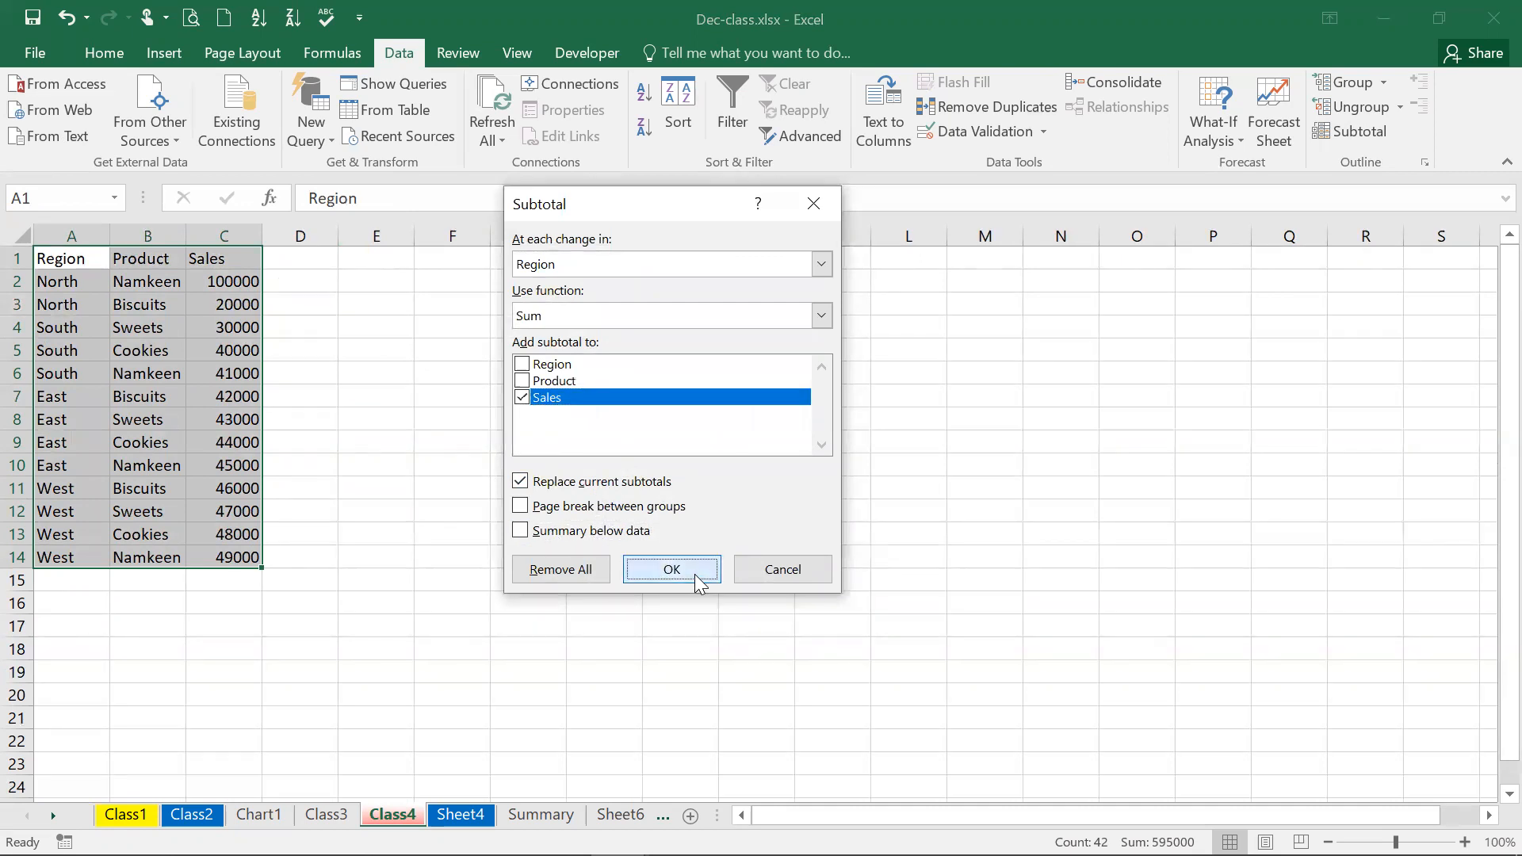
left_click(226, 347)
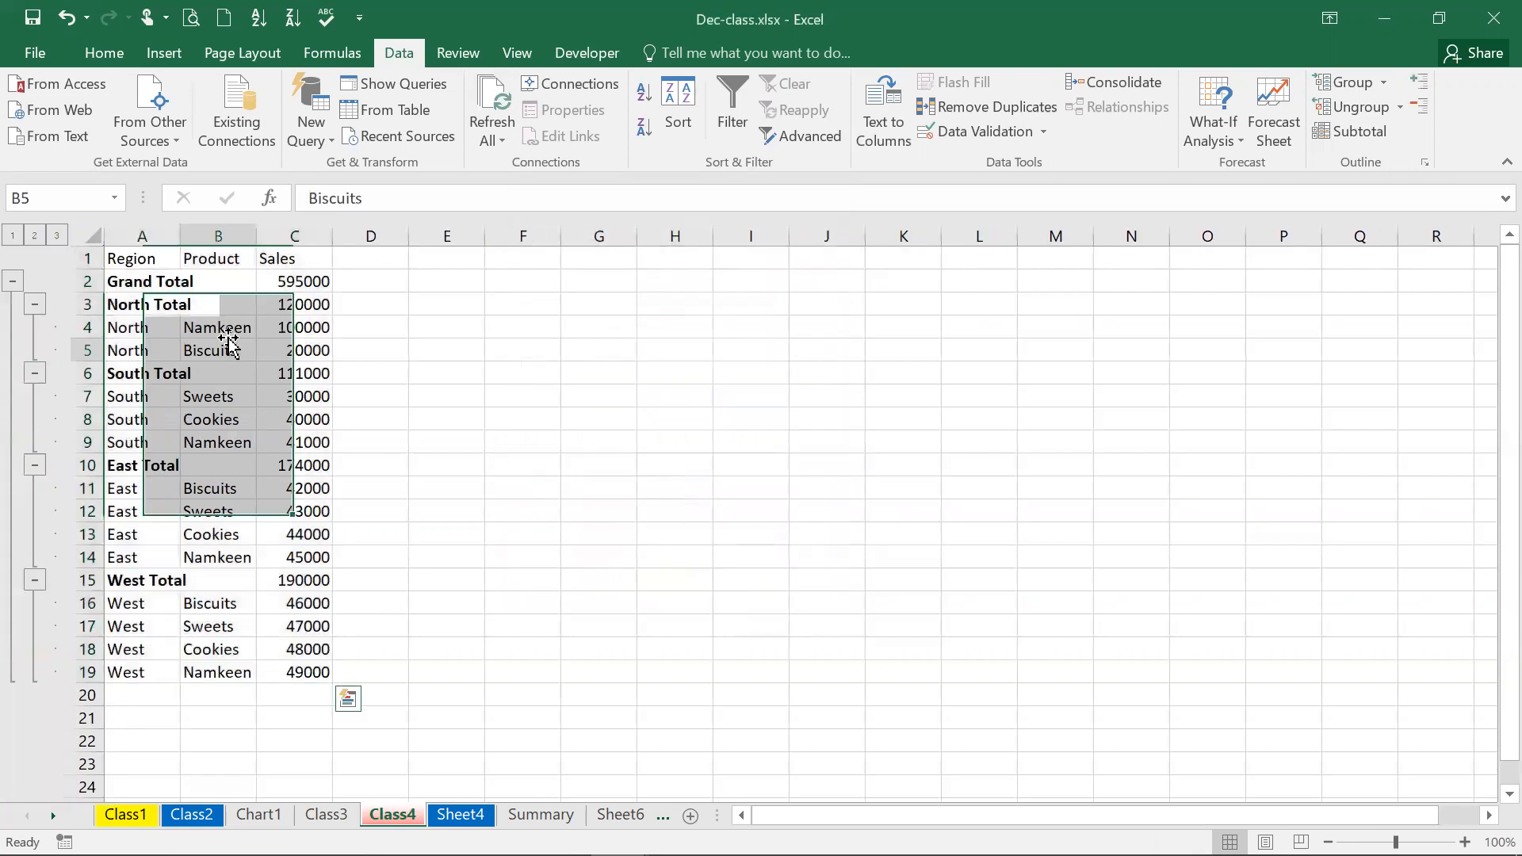
Collapse the detail rows beneath the North, South, East and West totals and select an empty cell
left_click(38, 302)
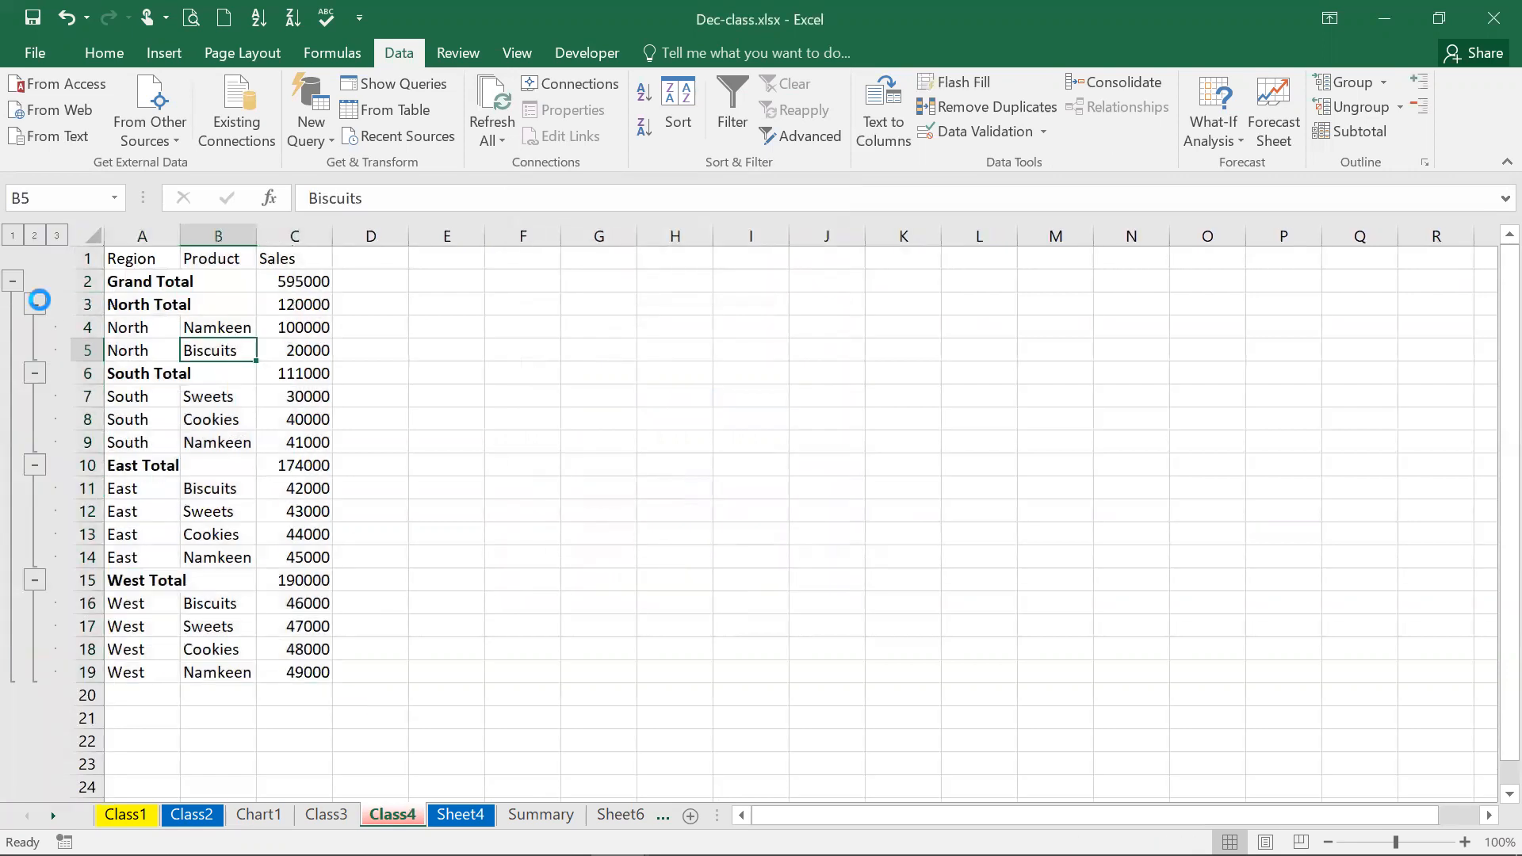
left_click(35, 326)
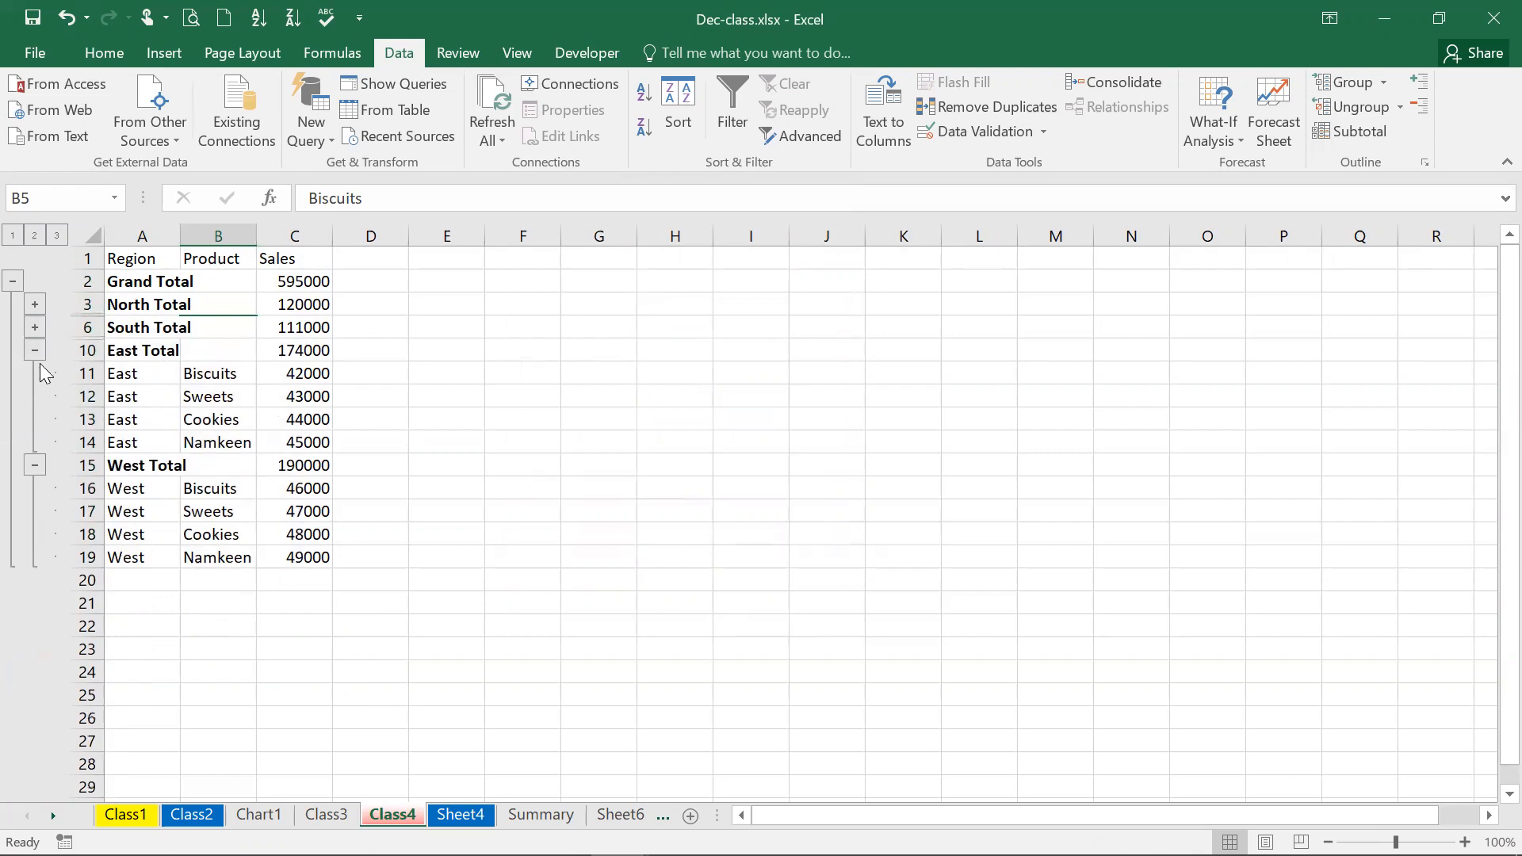
left_click(37, 353)
left_click(36, 374)
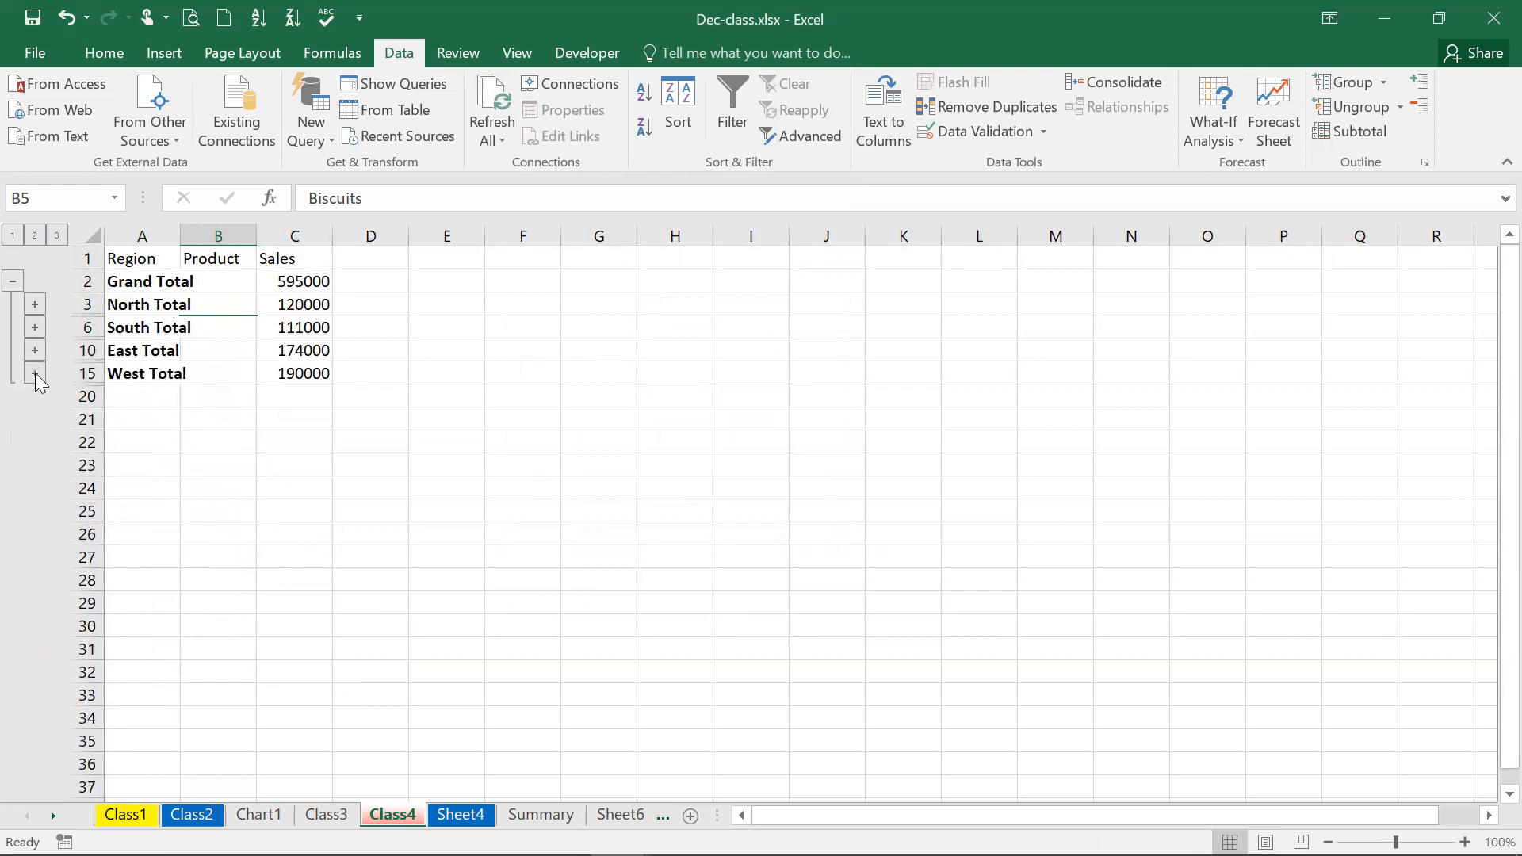
left_click(194, 542)
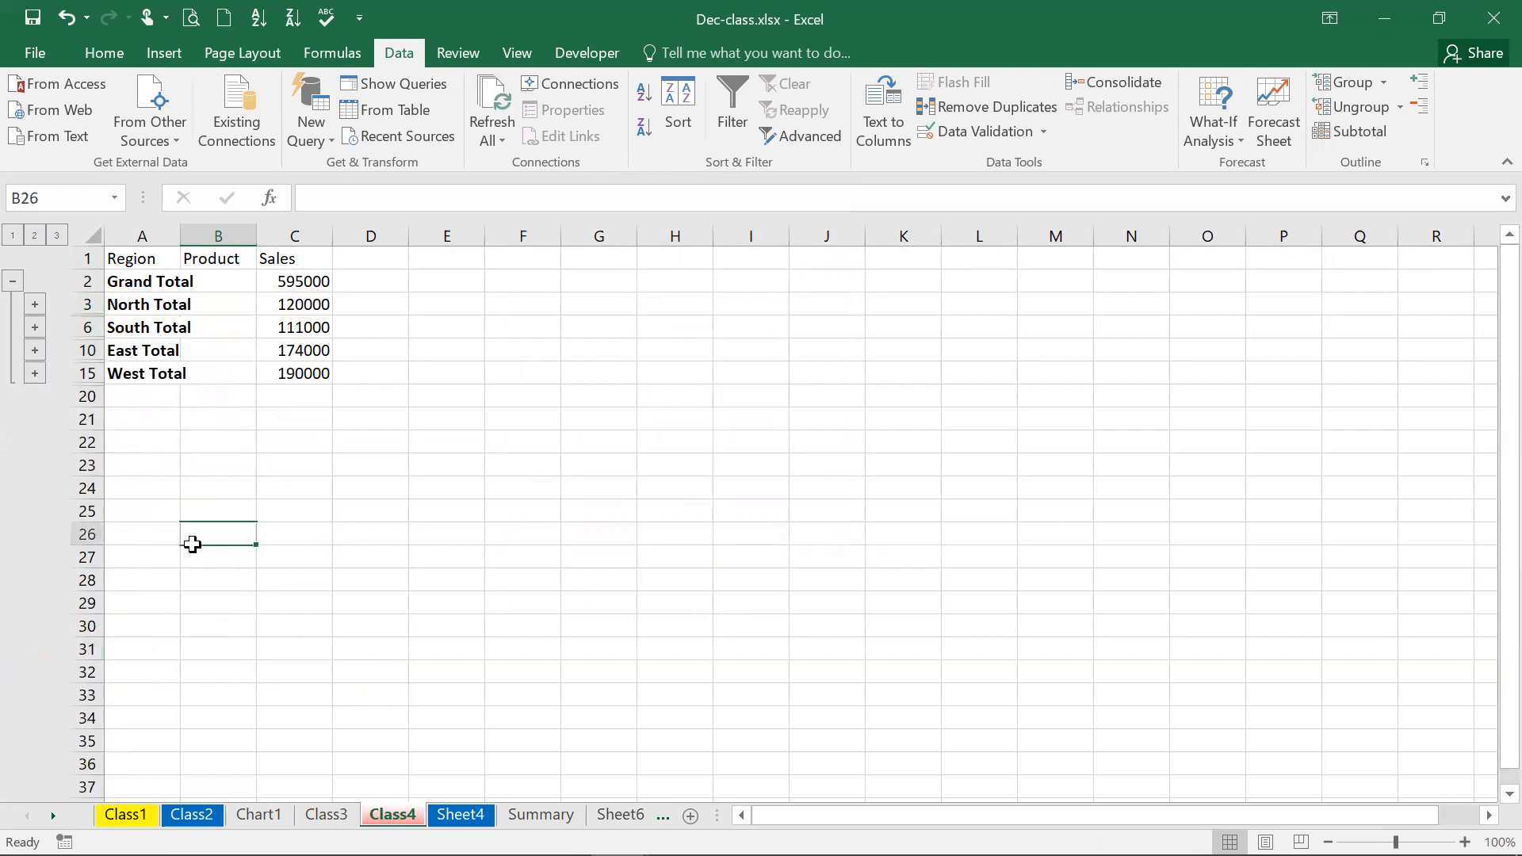
Collapse and re-expand the Grand Total level, and expand the North and East detail rows
left_click(13, 282)
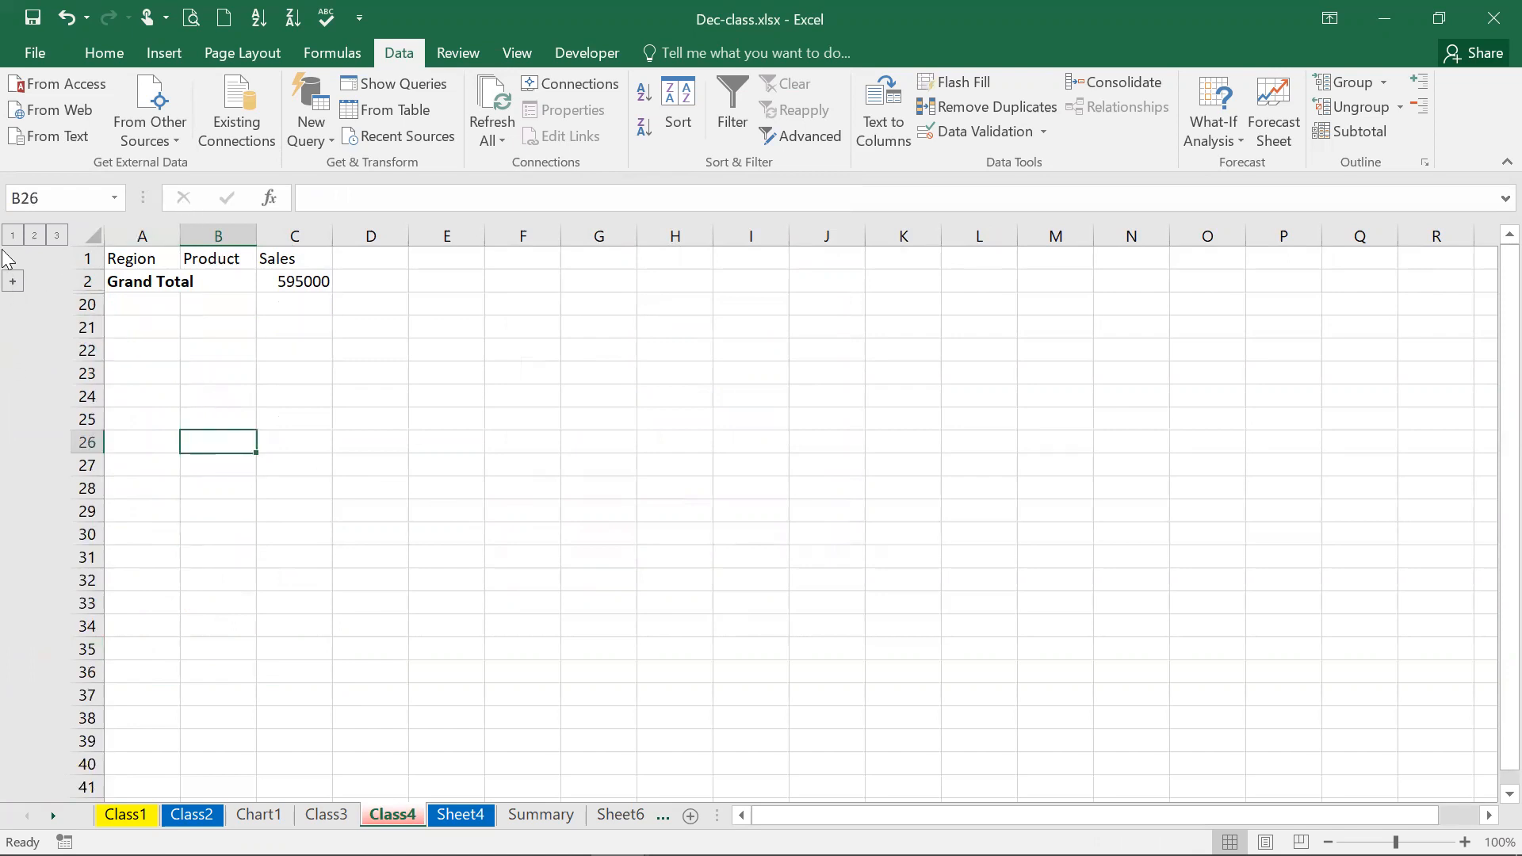
left_click(13, 281)
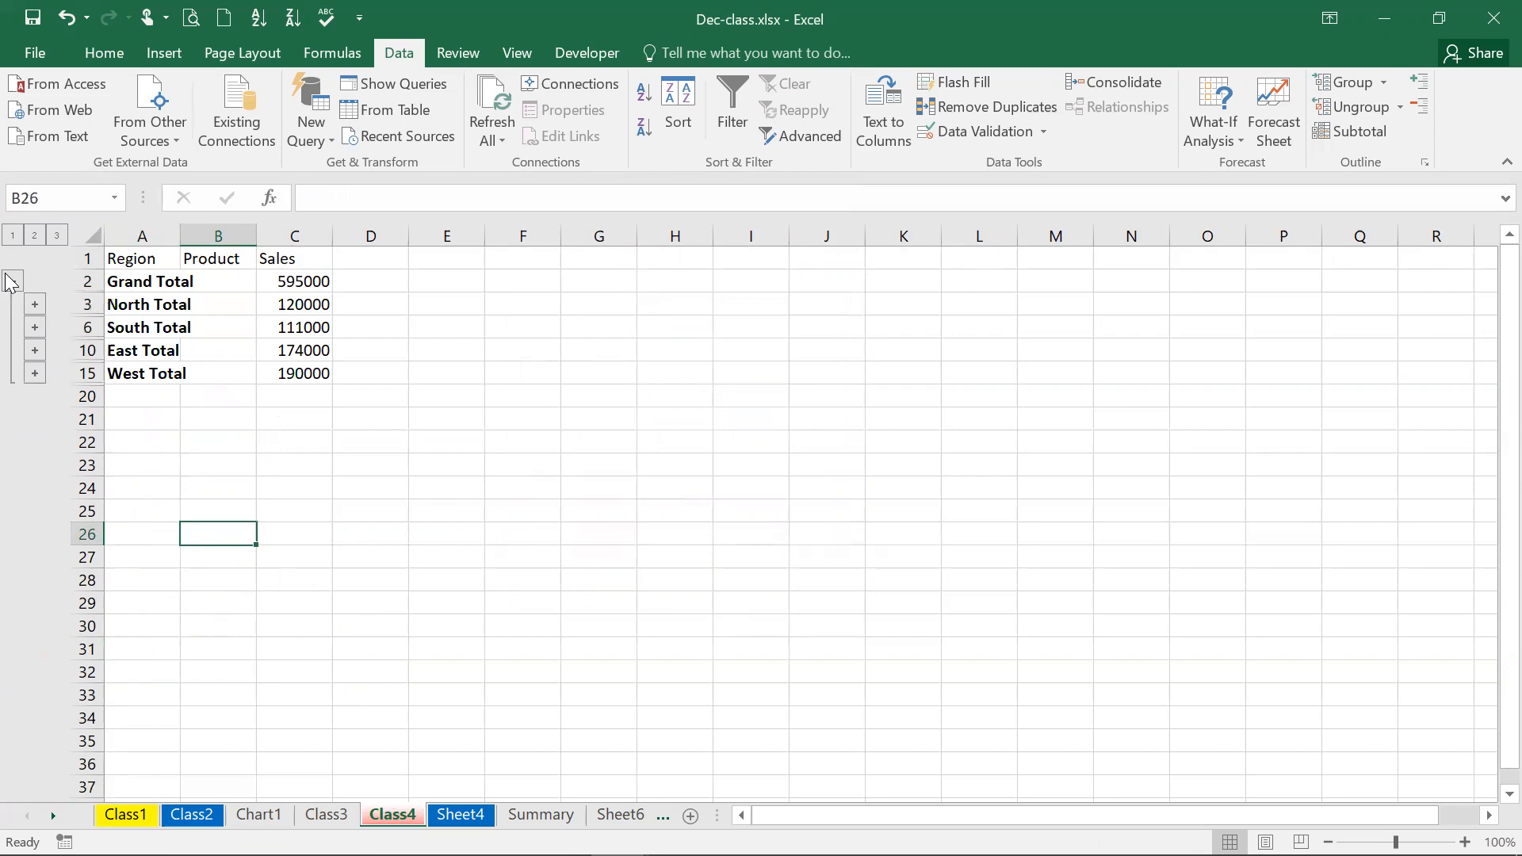
left_click(35, 304)
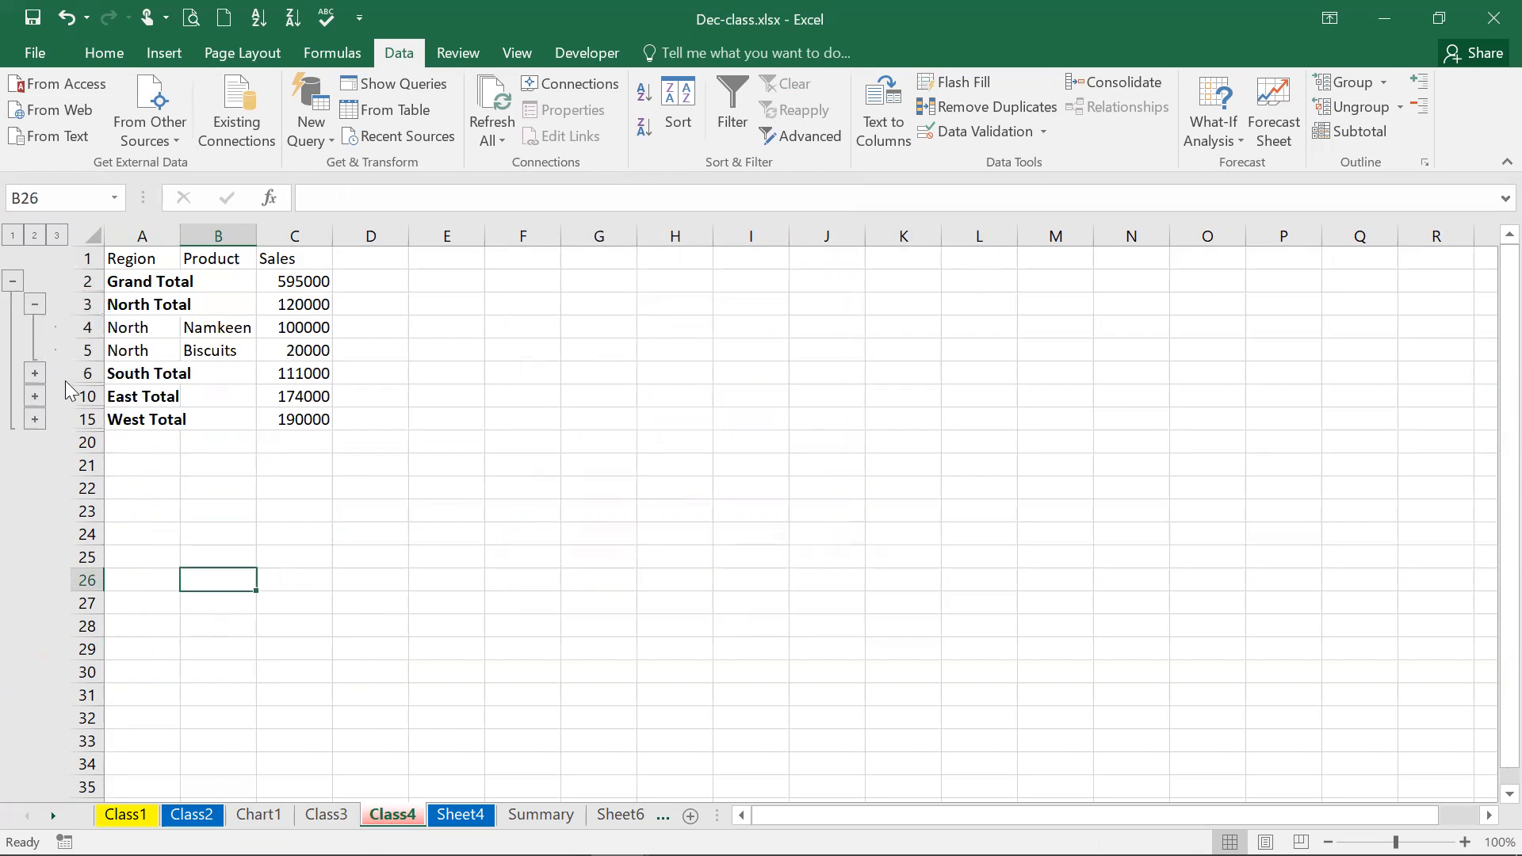
left_click(38, 401)
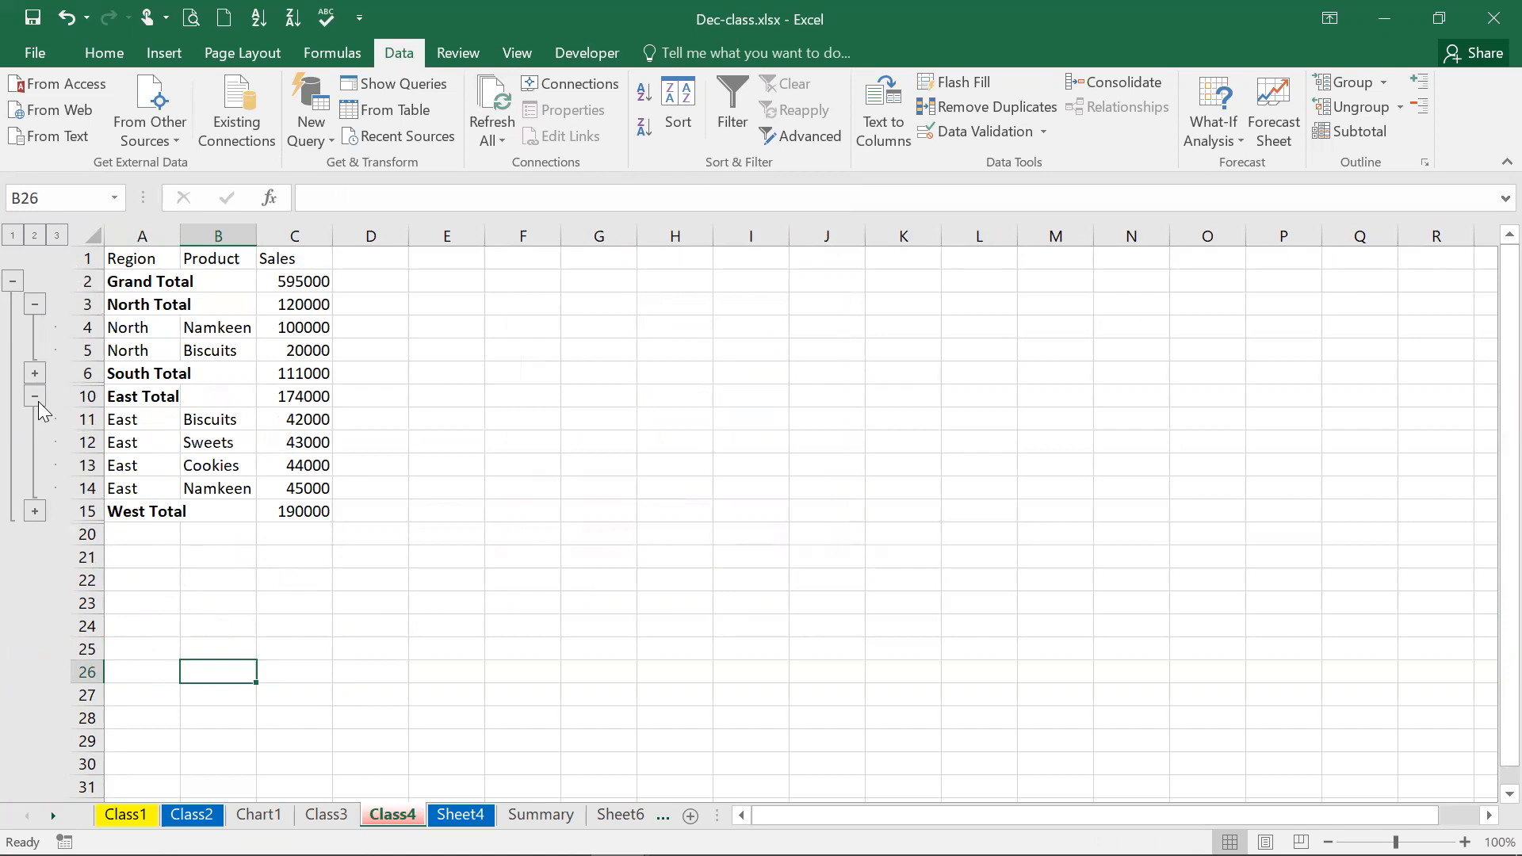
left_click(166, 460)
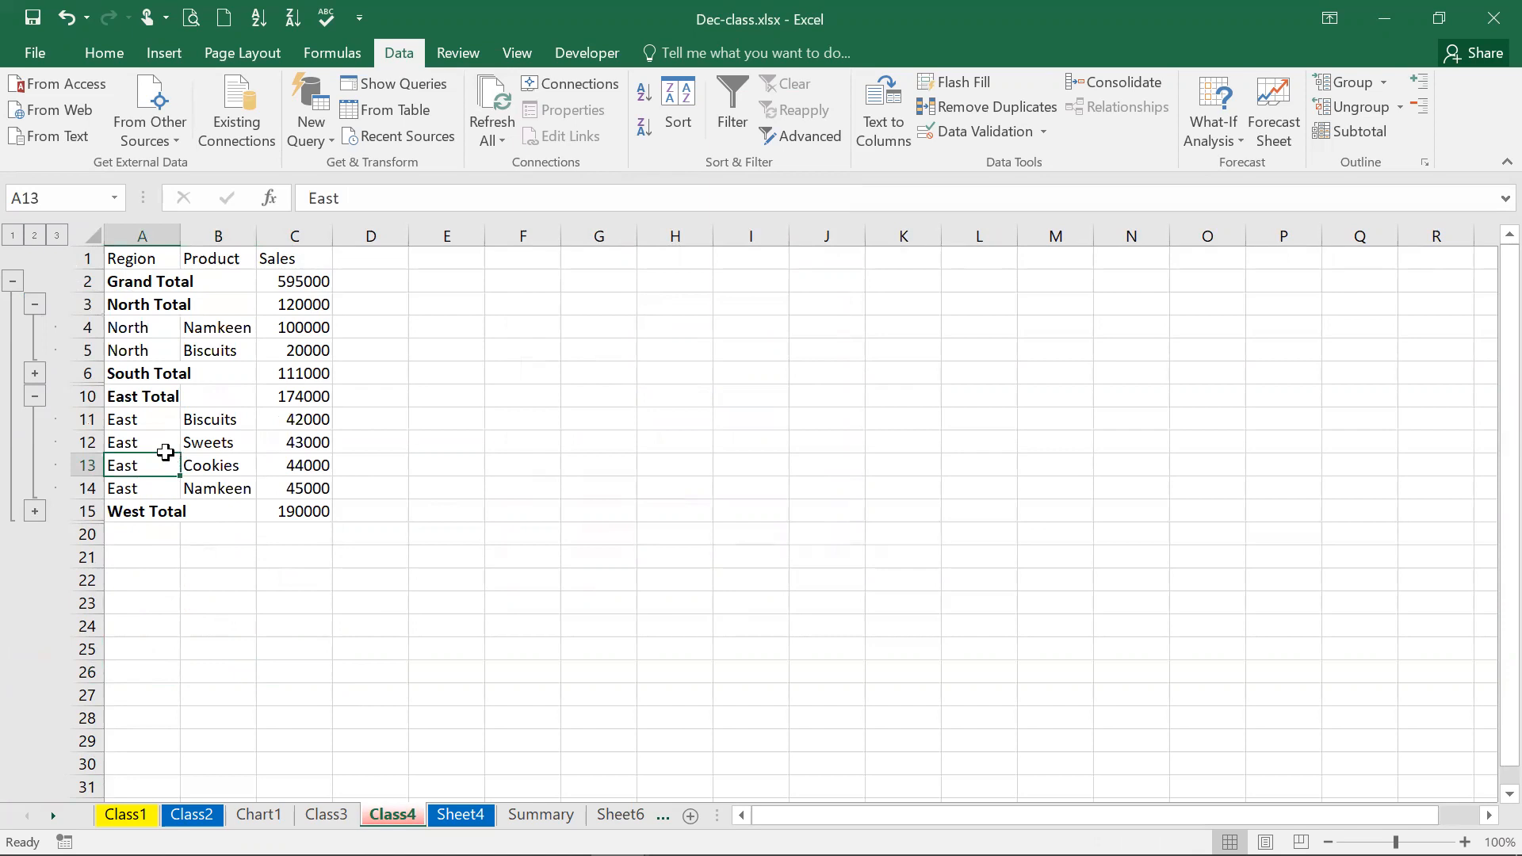
Undo the outline changes and the subtotals placed above the data to return to the original list
key("ctrl+z")
key("ctrl+z")
key("ctrl+y")
key("ctrl+y")
key("ctrl+y")
key("ctrl+y")
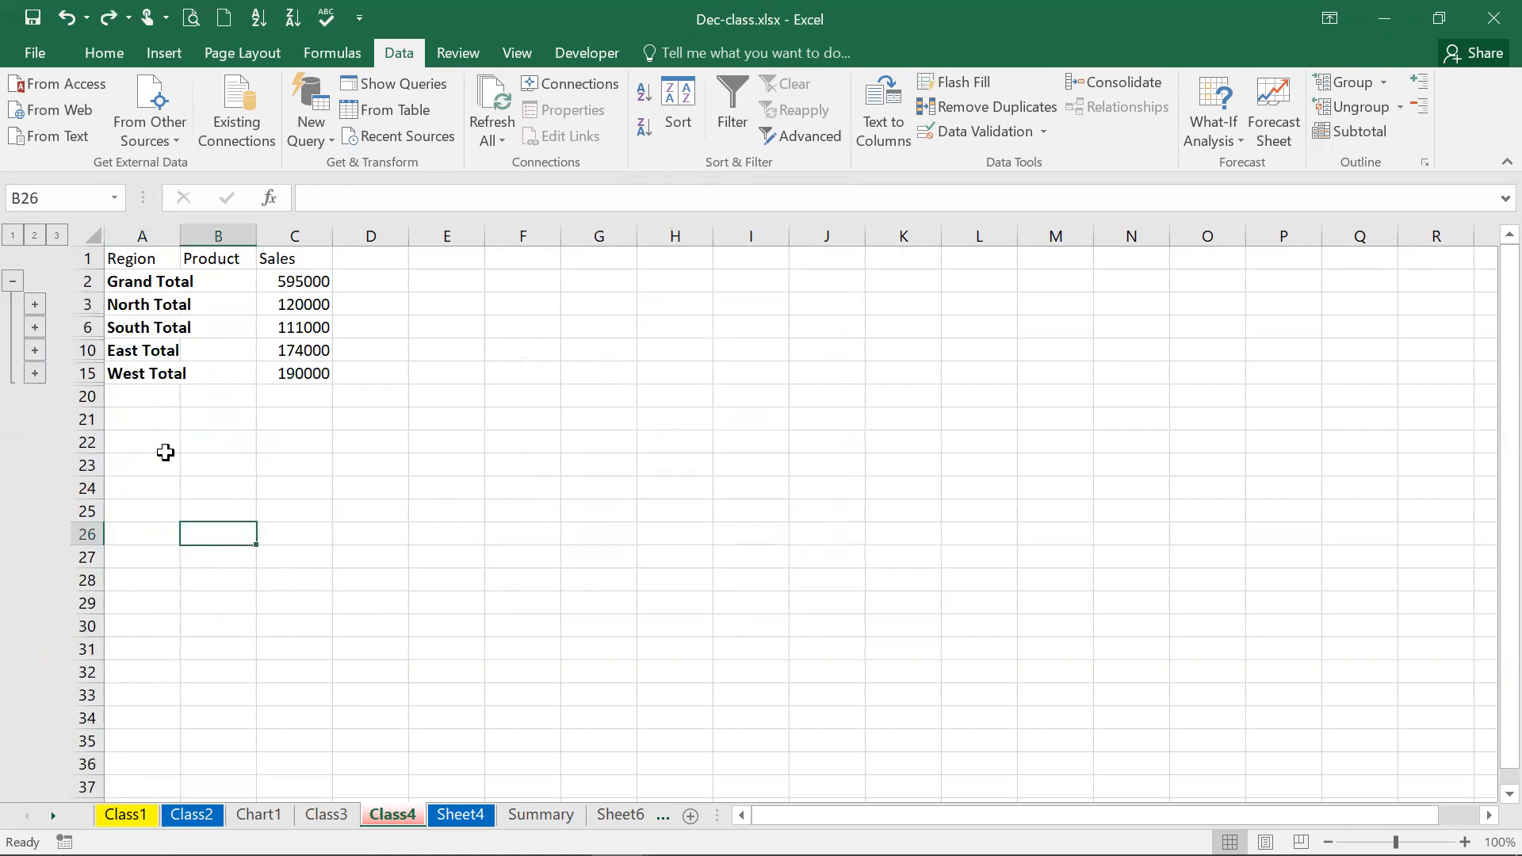
key("ctrl+y")
key("ctrl+y")
key("ctrl+y")
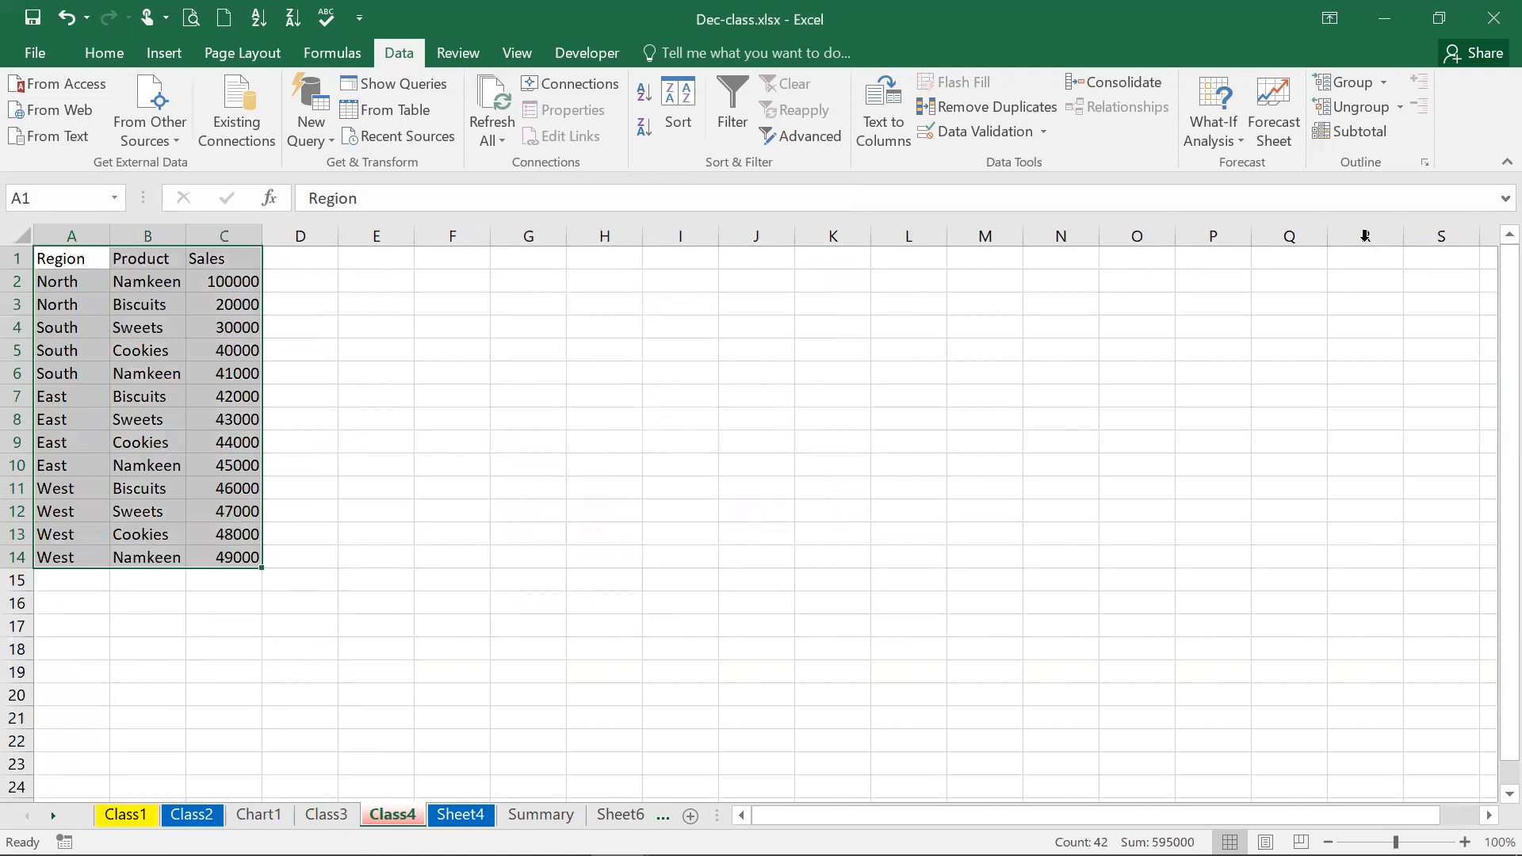
Add Sum subtotals of Sales at each change in Region with Page break between groups on and Summary below data off
left_click(1339, 139)
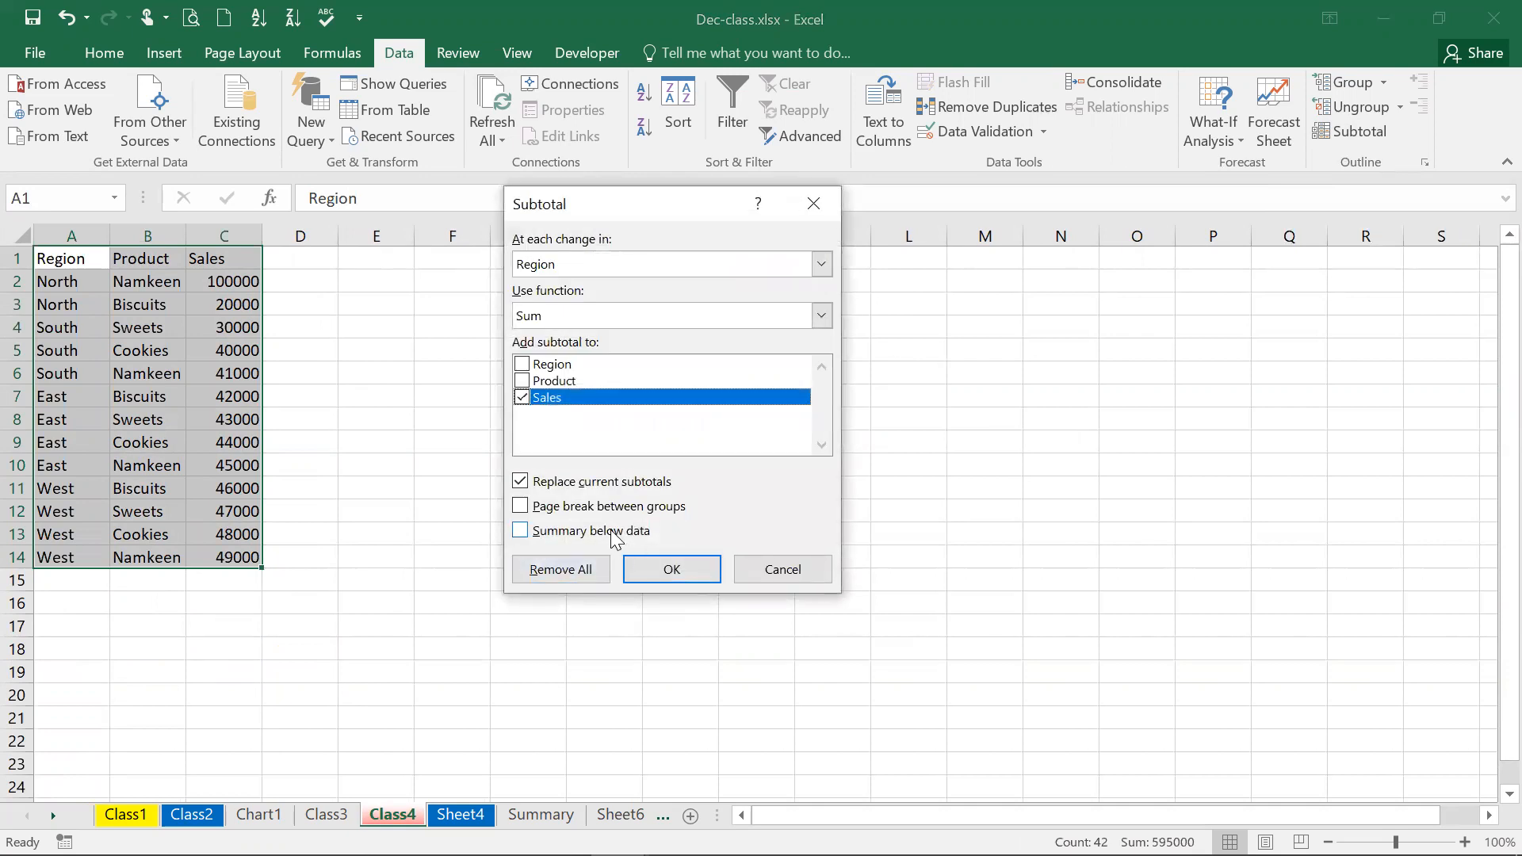
left_click(557, 514)
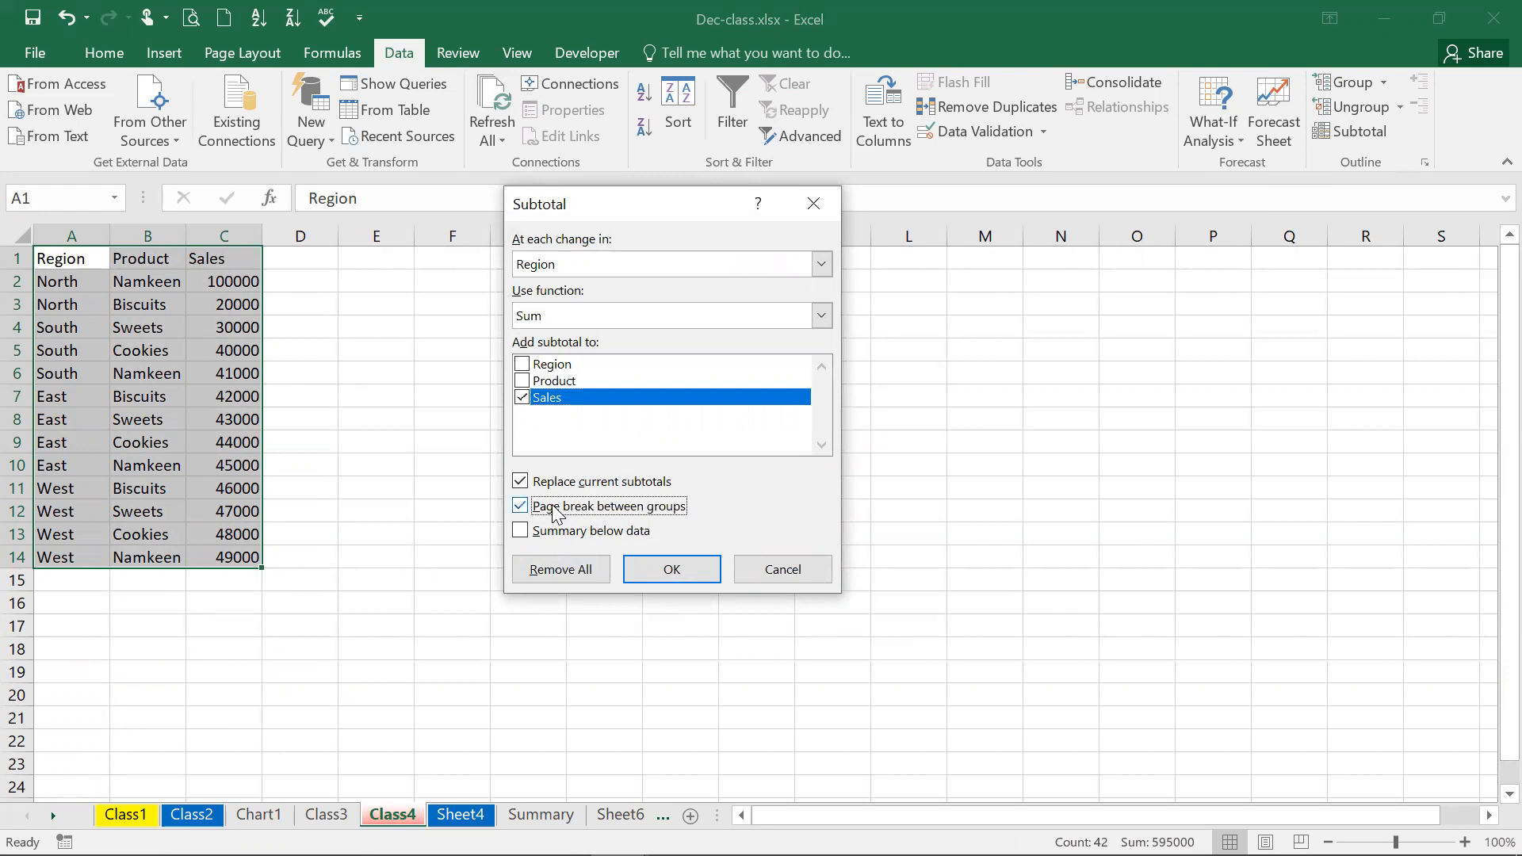
left_click(646, 568)
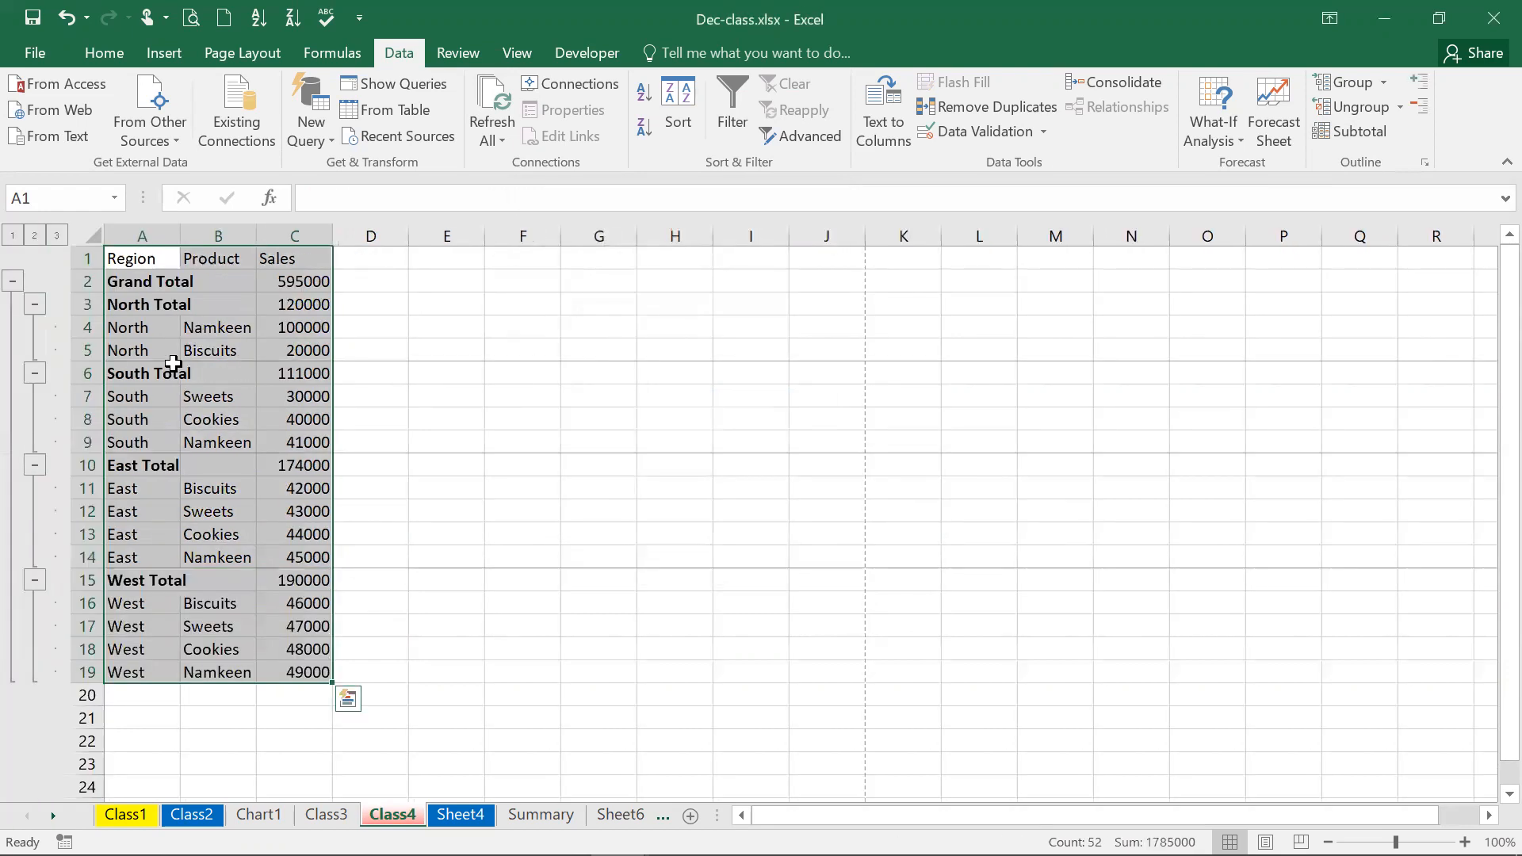
Preview the printout and check how the region groups are split across the pages
left_click(197, 26)
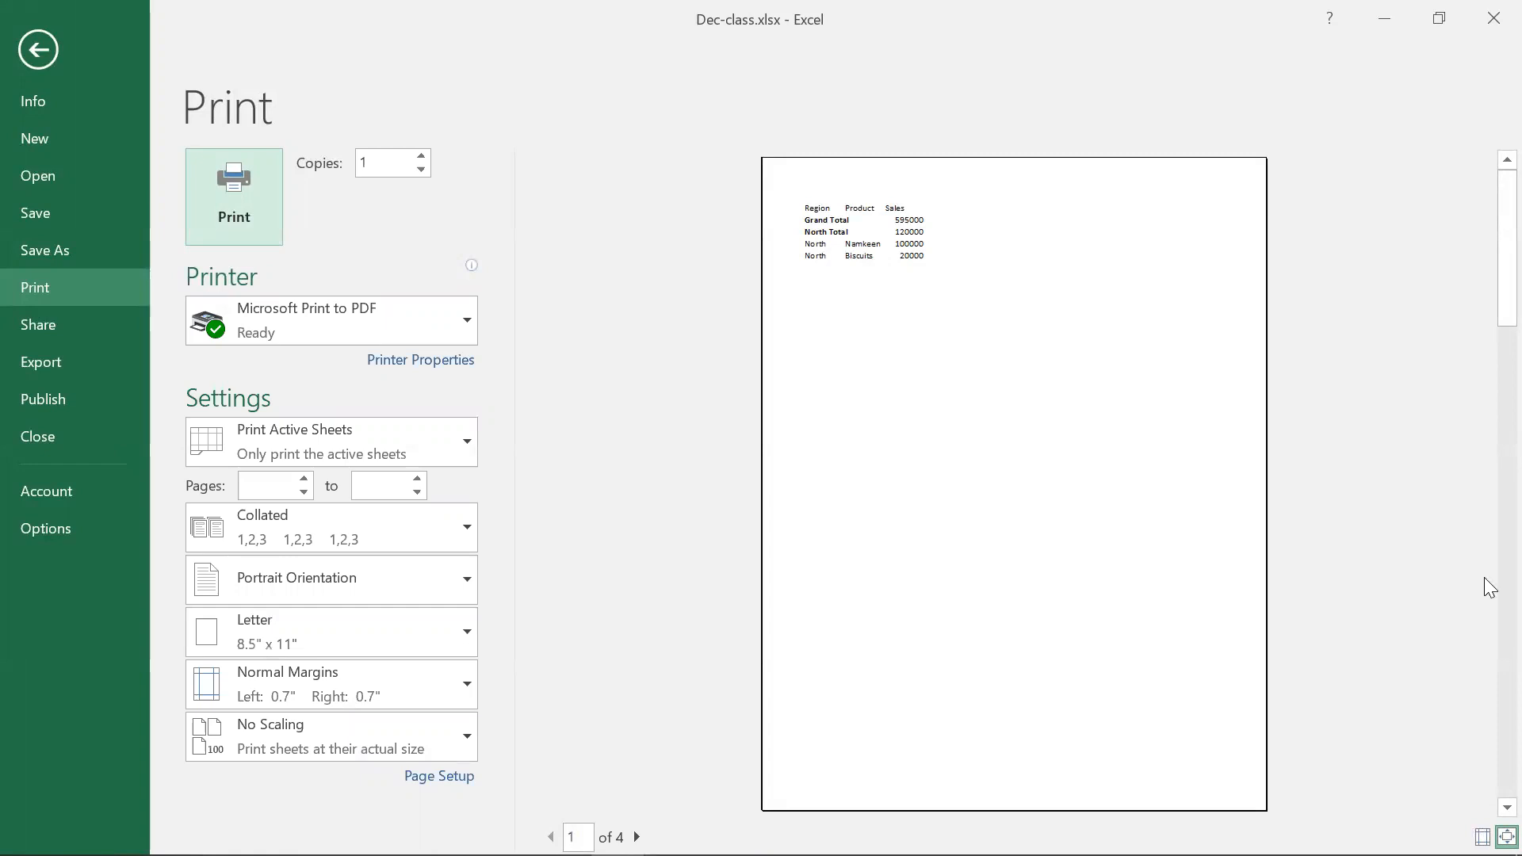
scroll(1484, 576, "down", 1)
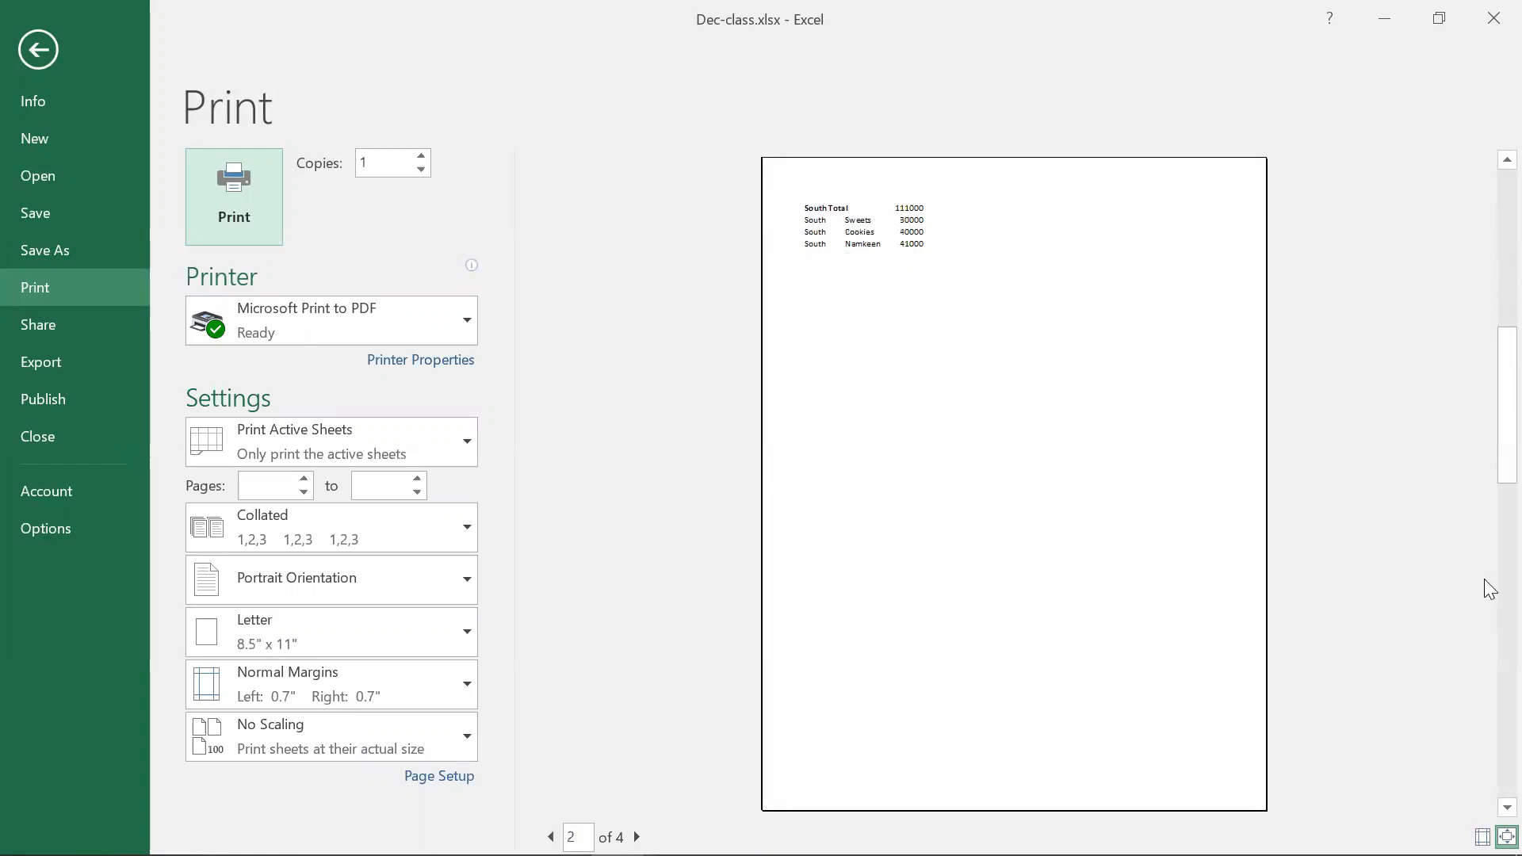
scroll(1487, 588, "down", 1)
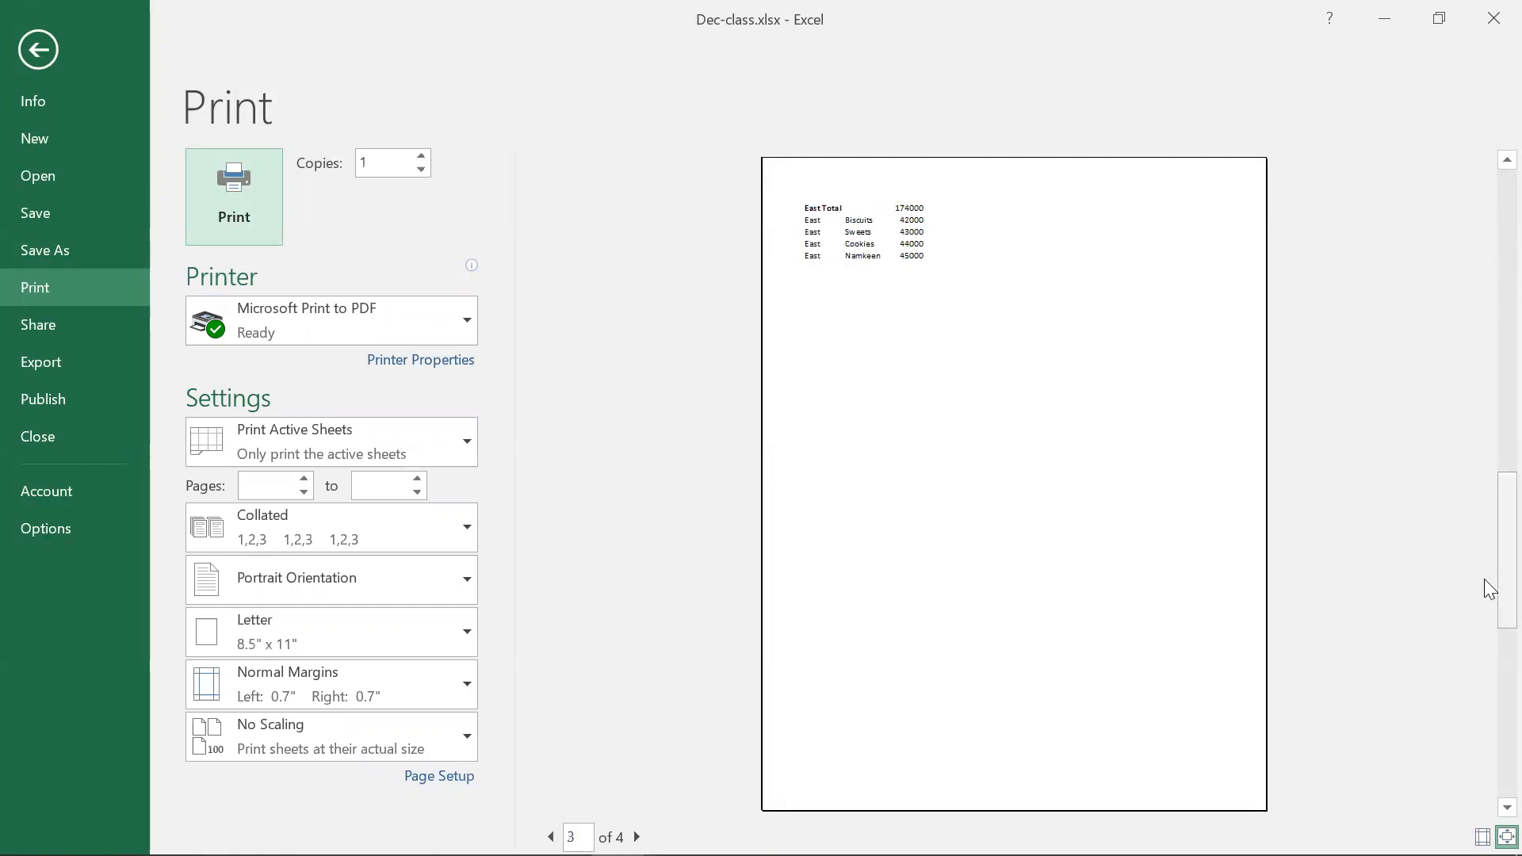
scroll(1484, 709, "down", 1)
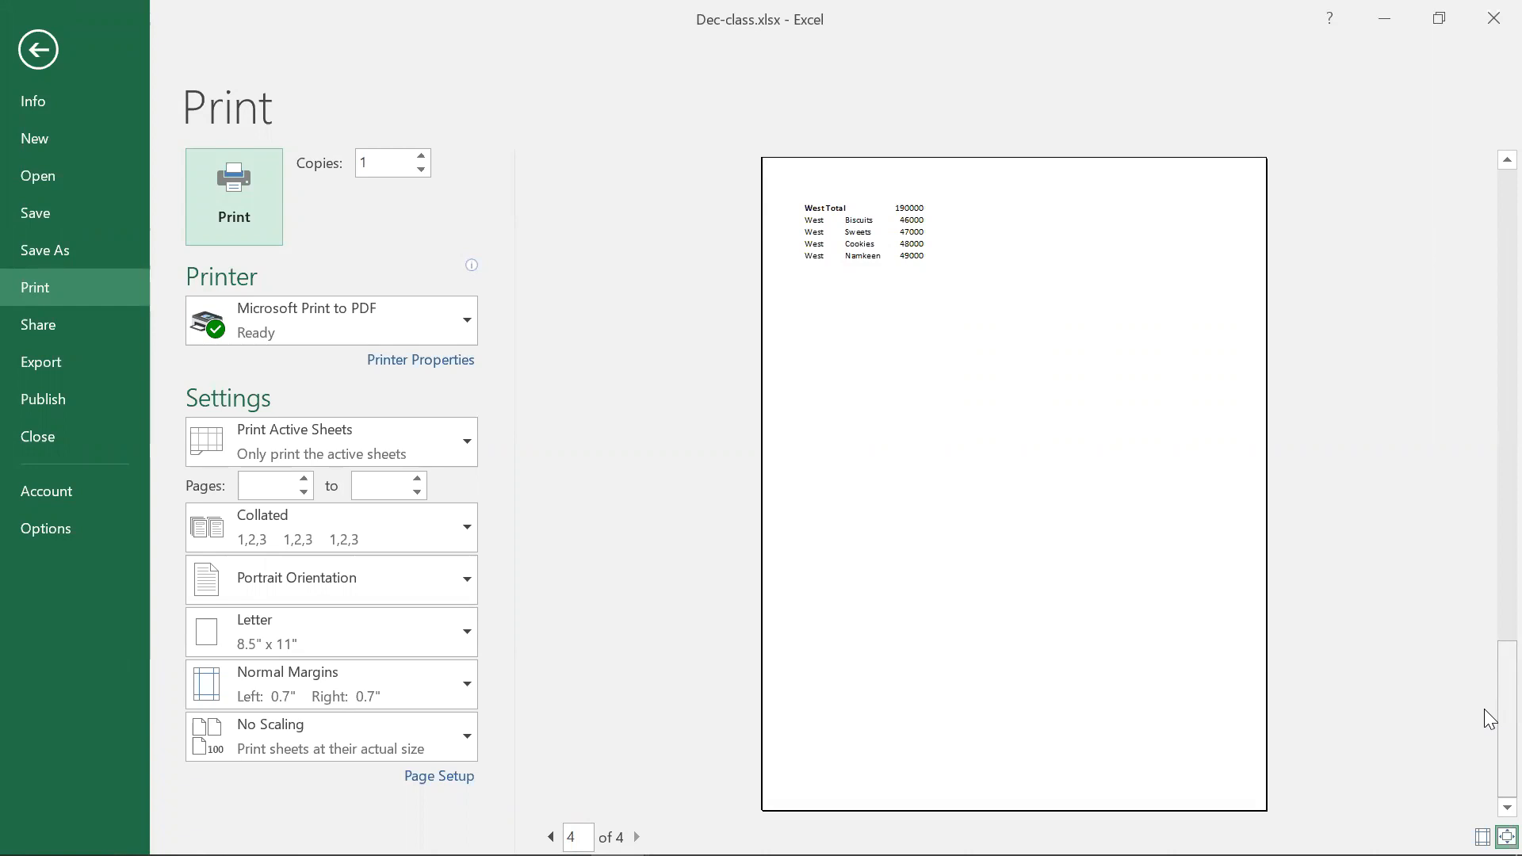
Return to the worksheet and undo the region subtotals with page breaks
left_click(27, 49)
left_click(491, 320)
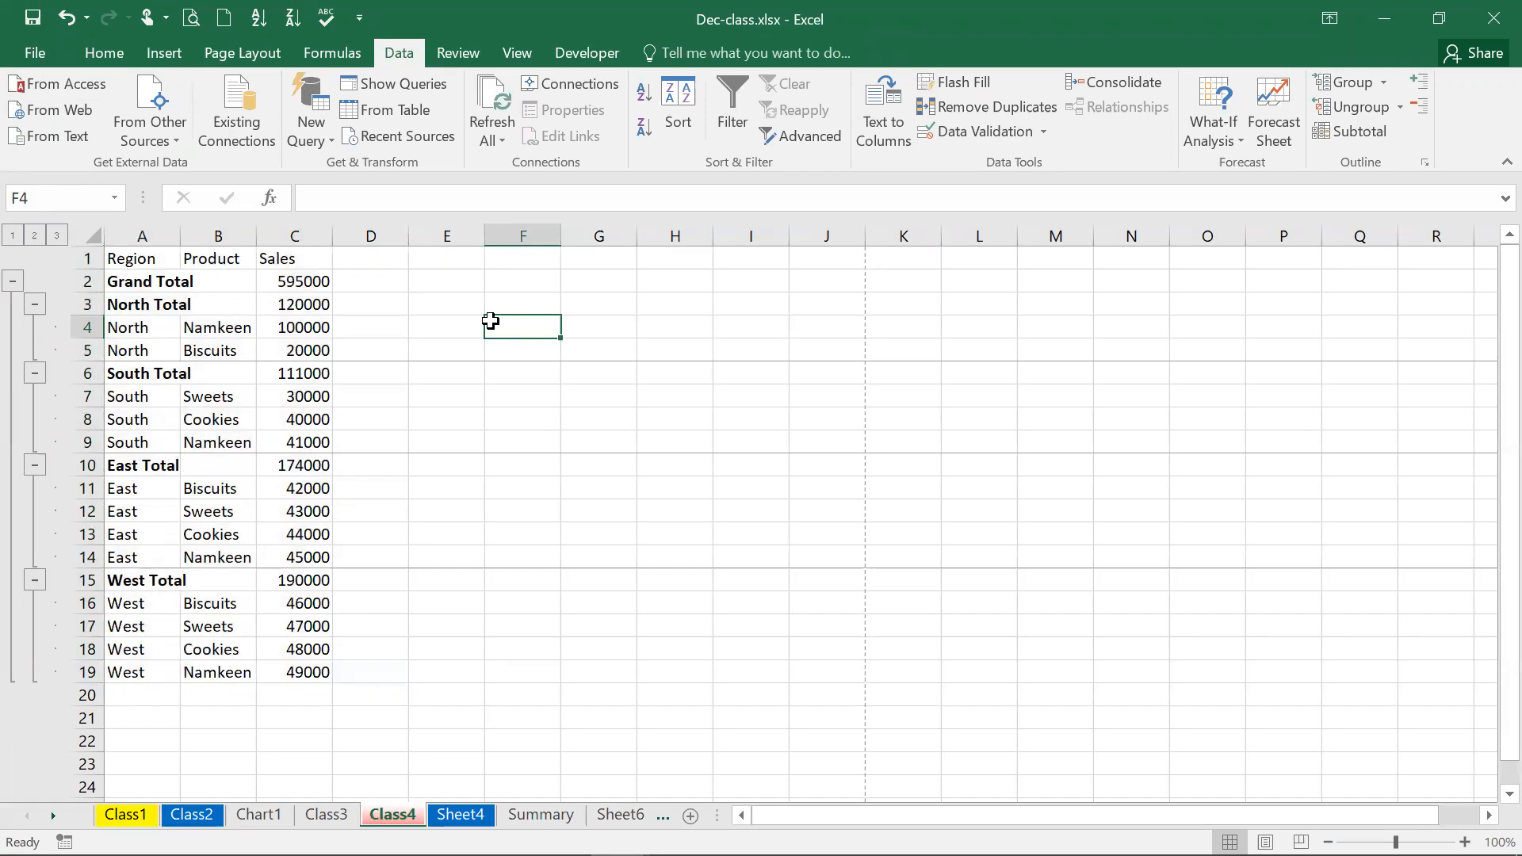
left_click(133, 285)
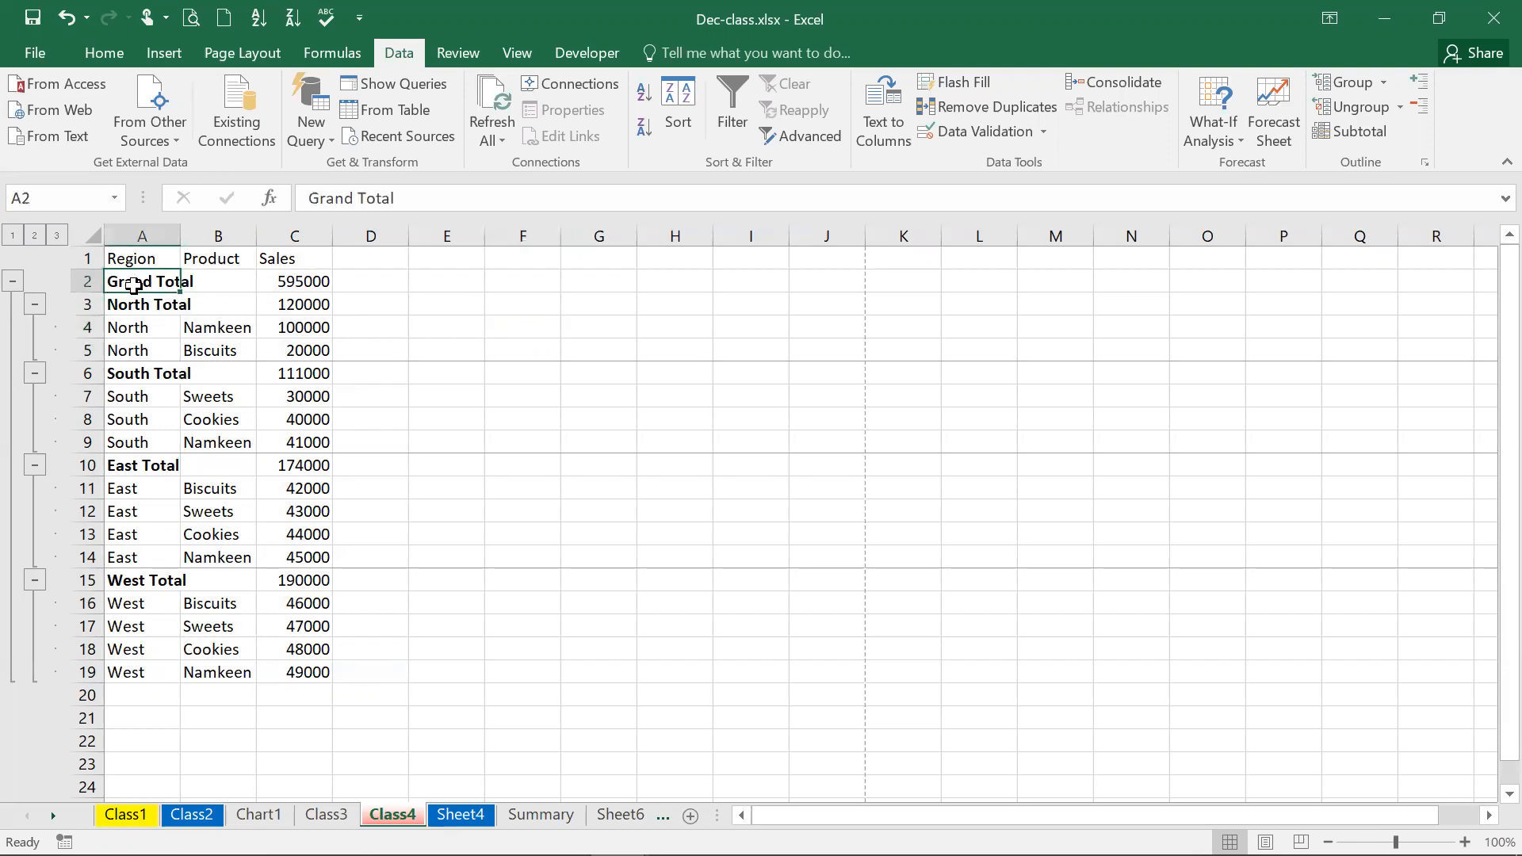
key("ctrl+z")
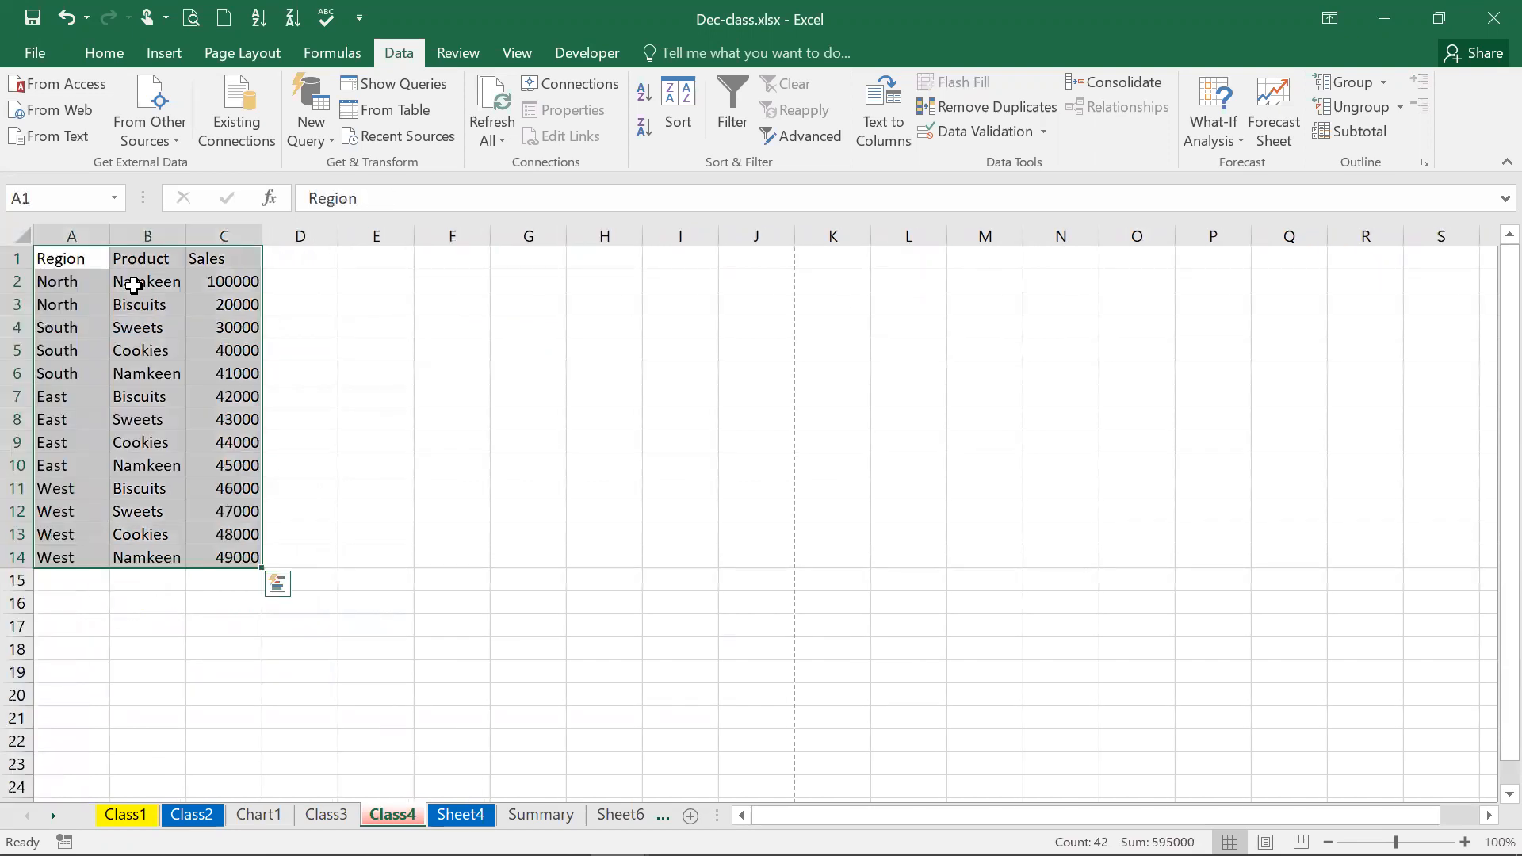
left_click(1353, 133)
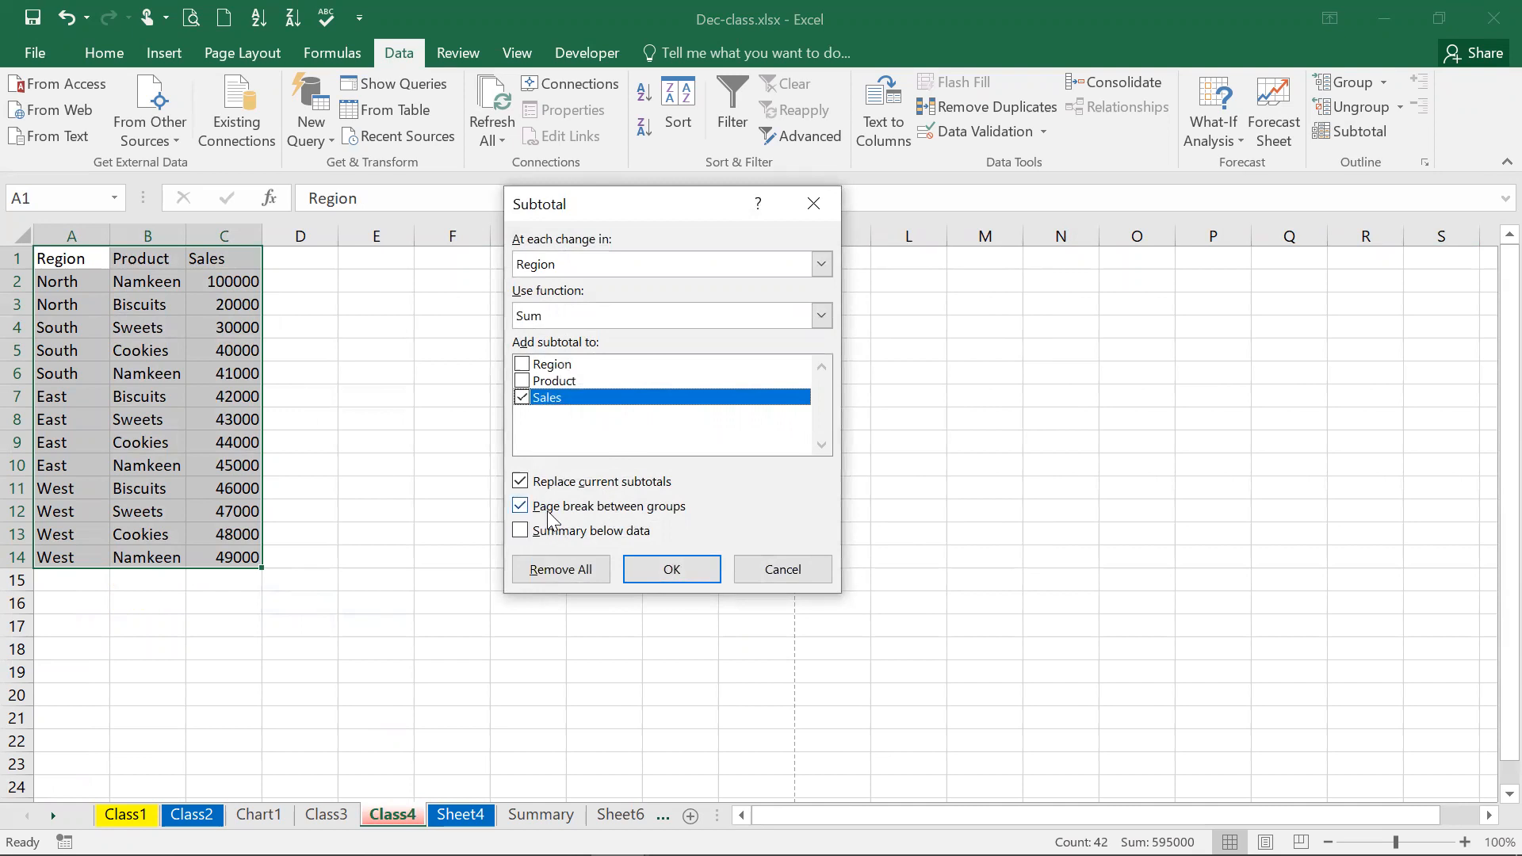
left_click(675, 513)
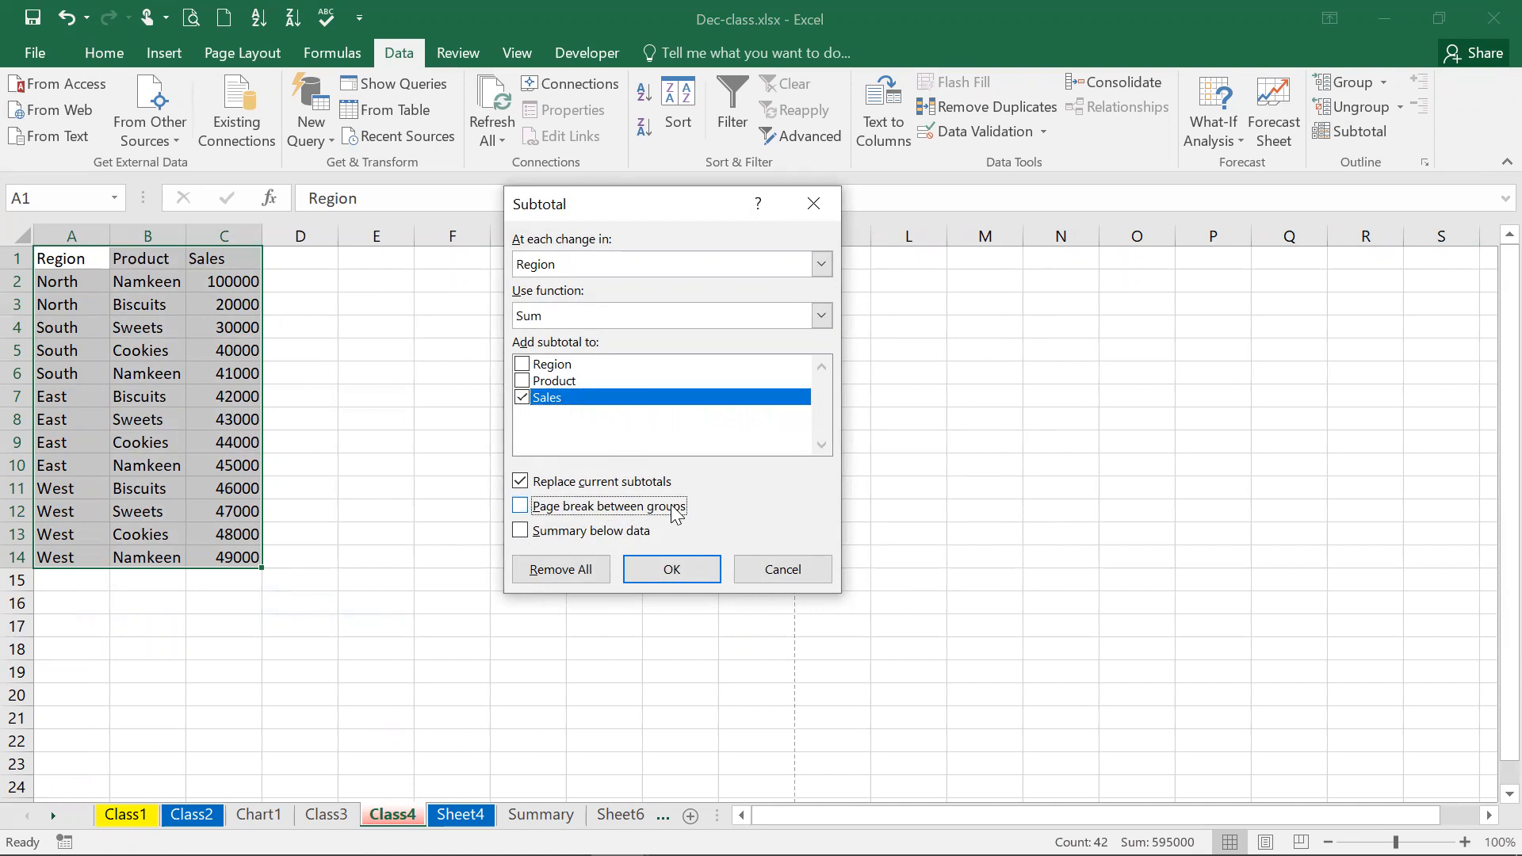
left_click(675, 513)
left_click(634, 268)
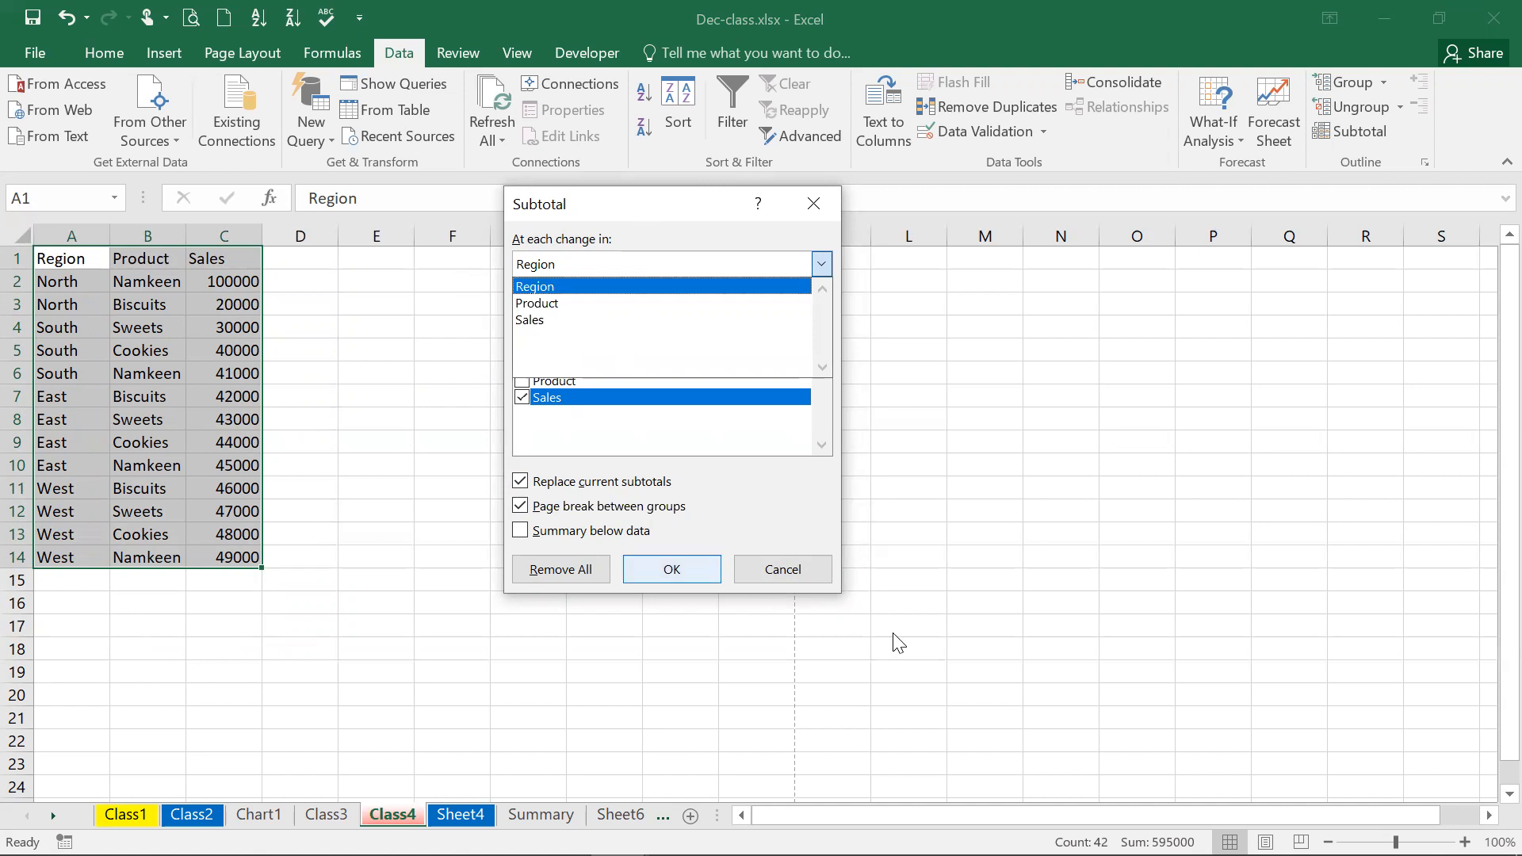
left_click(634, 204)
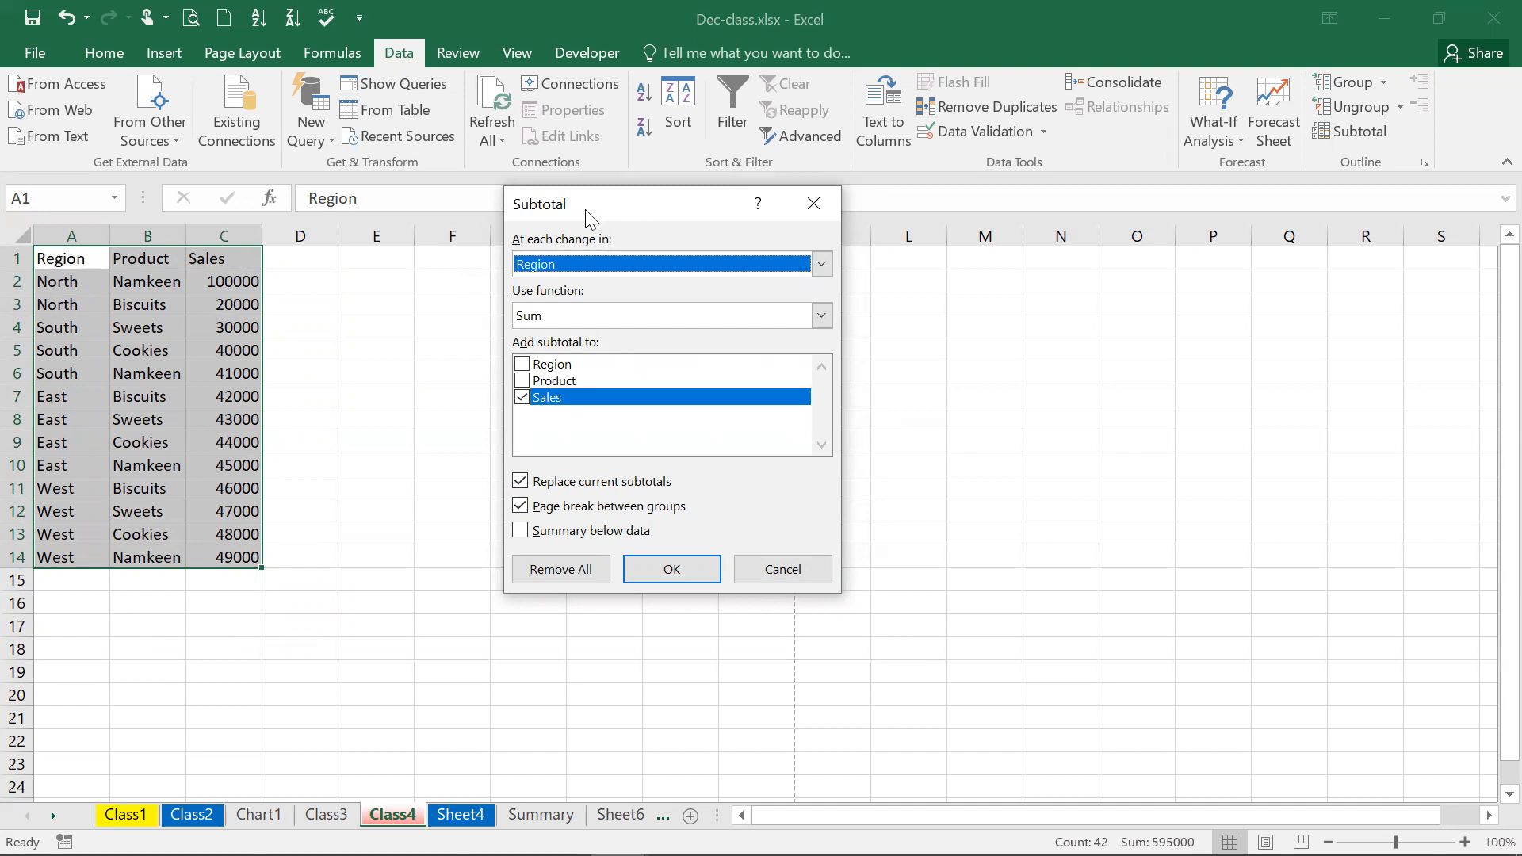
left_click(589, 265)
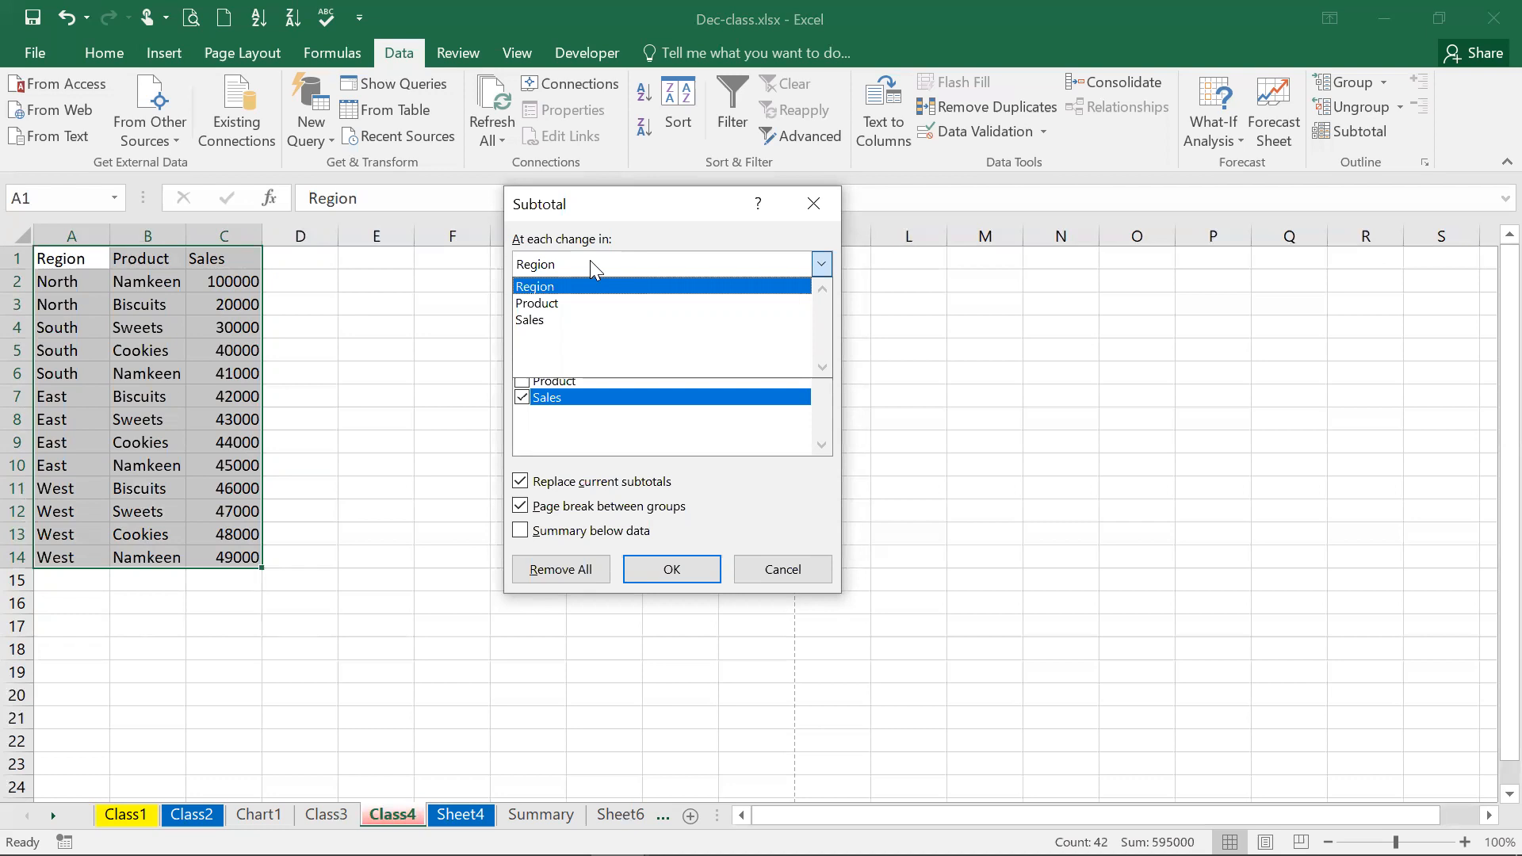
left_click(777, 573)
left_click(777, 572)
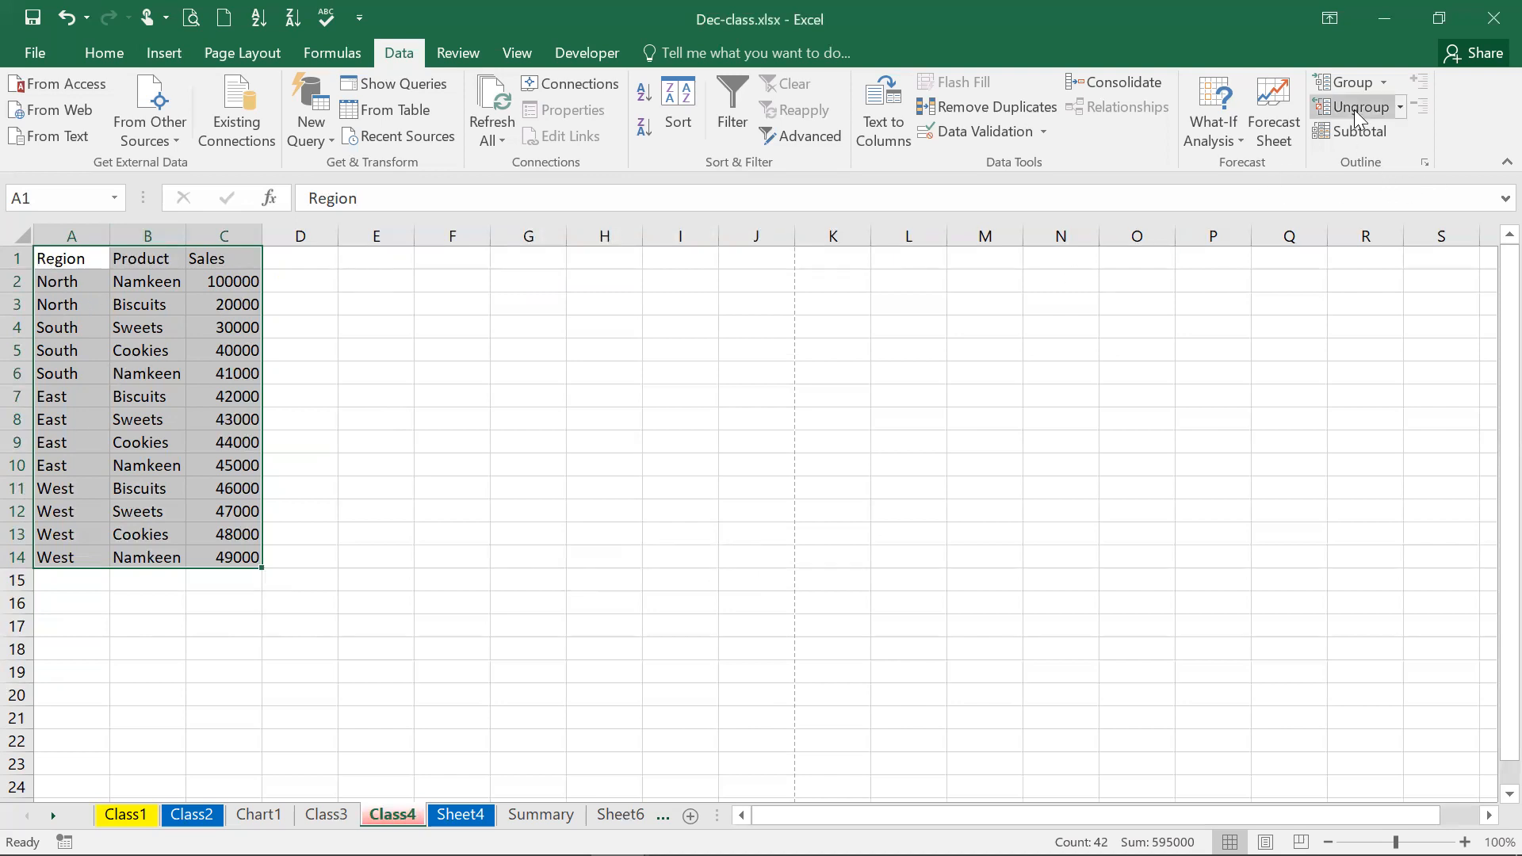
Add Sum subtotals of Sales at each change in Product to the unsorted list, and autofit the Product and Sales columns
left_click(1355, 131)
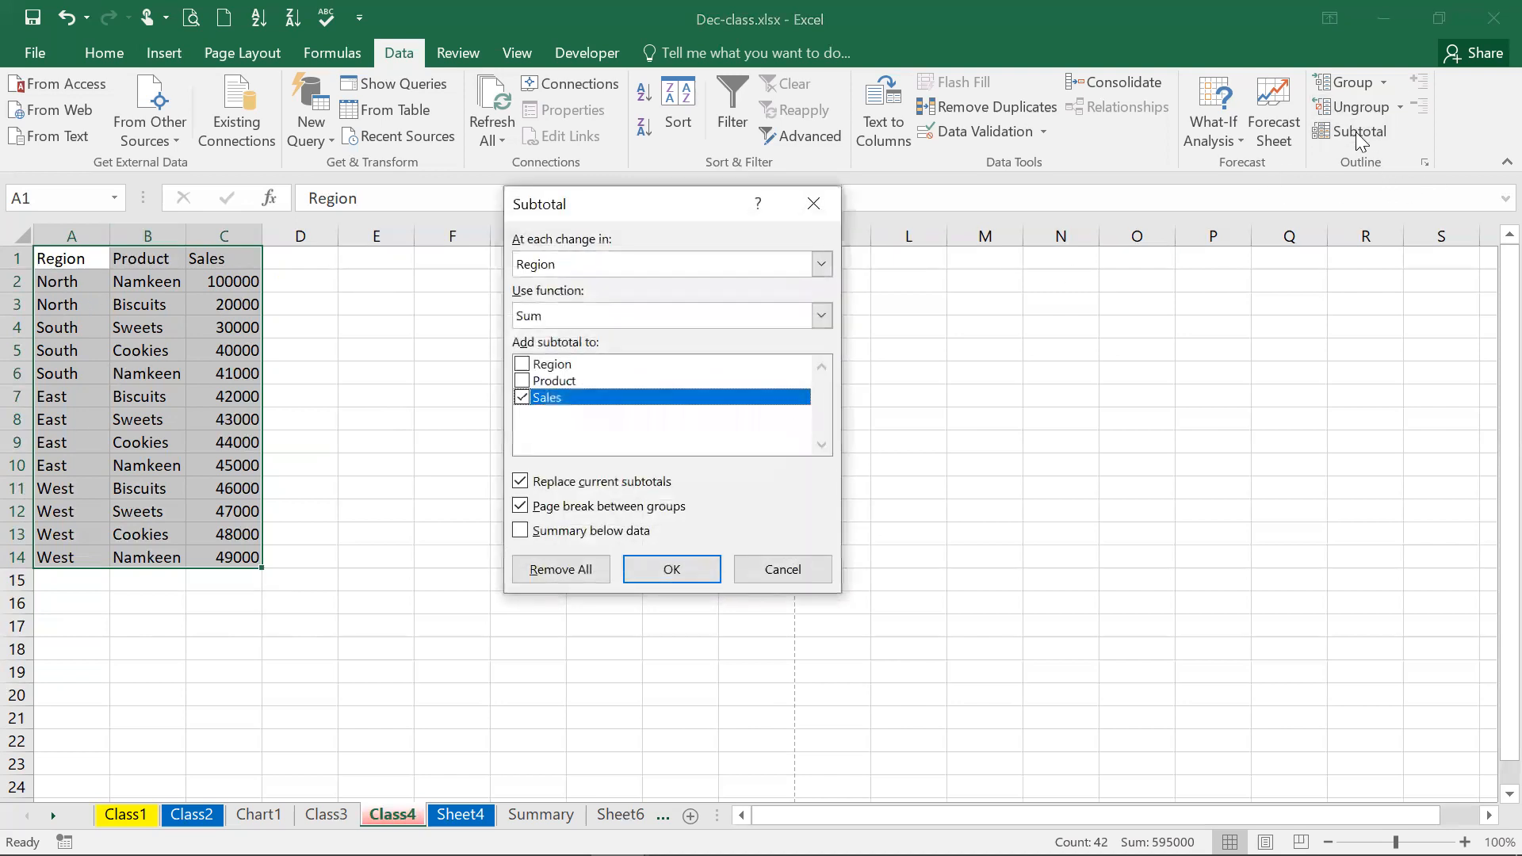
left_click(601, 263)
left_click(604, 304)
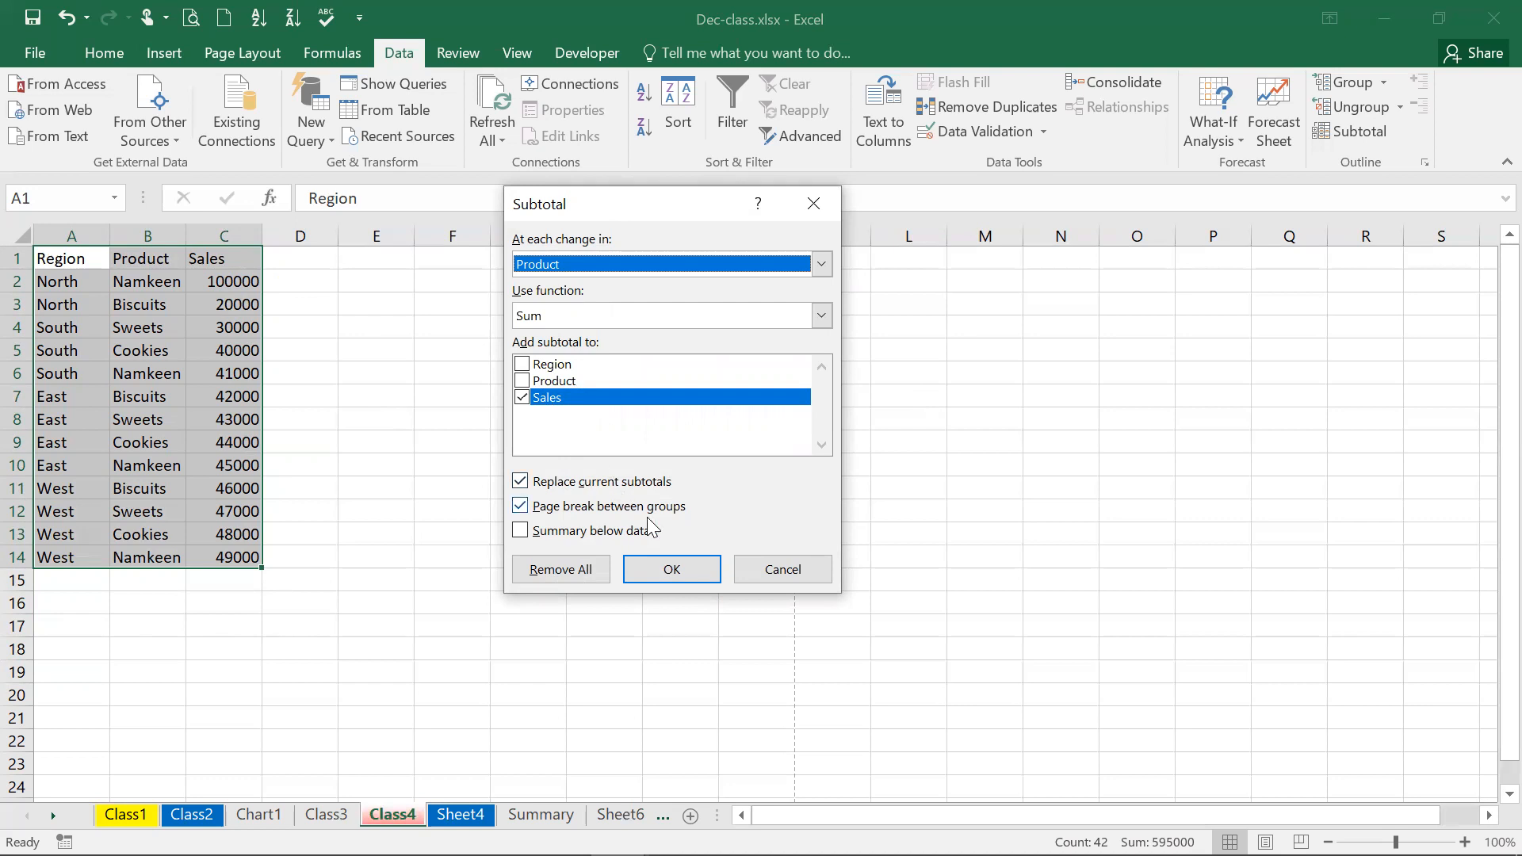
left_click(673, 568)
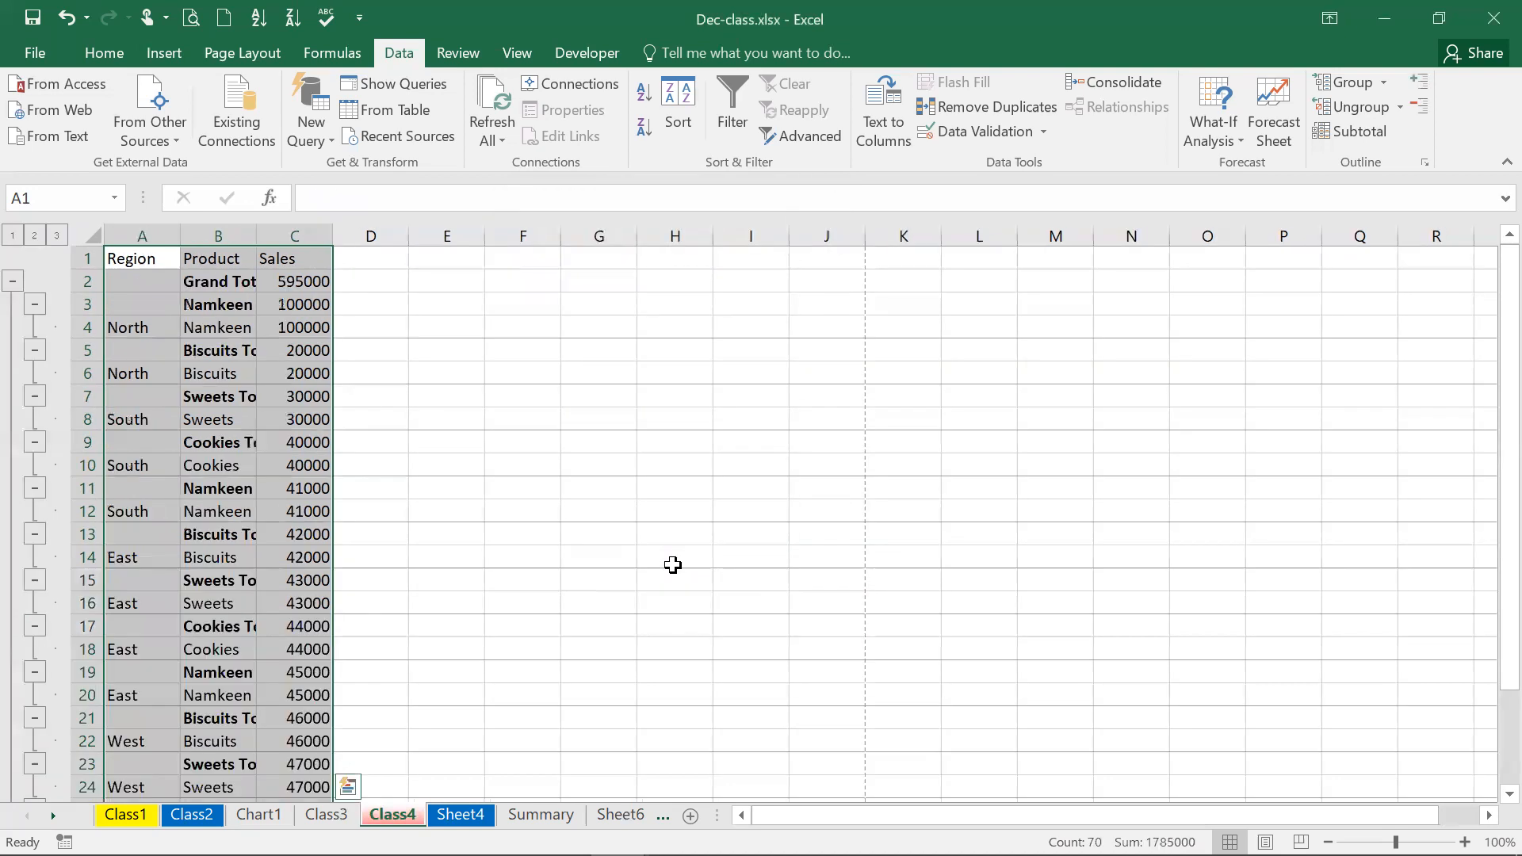
double_click(256, 236)
double_click(376, 235)
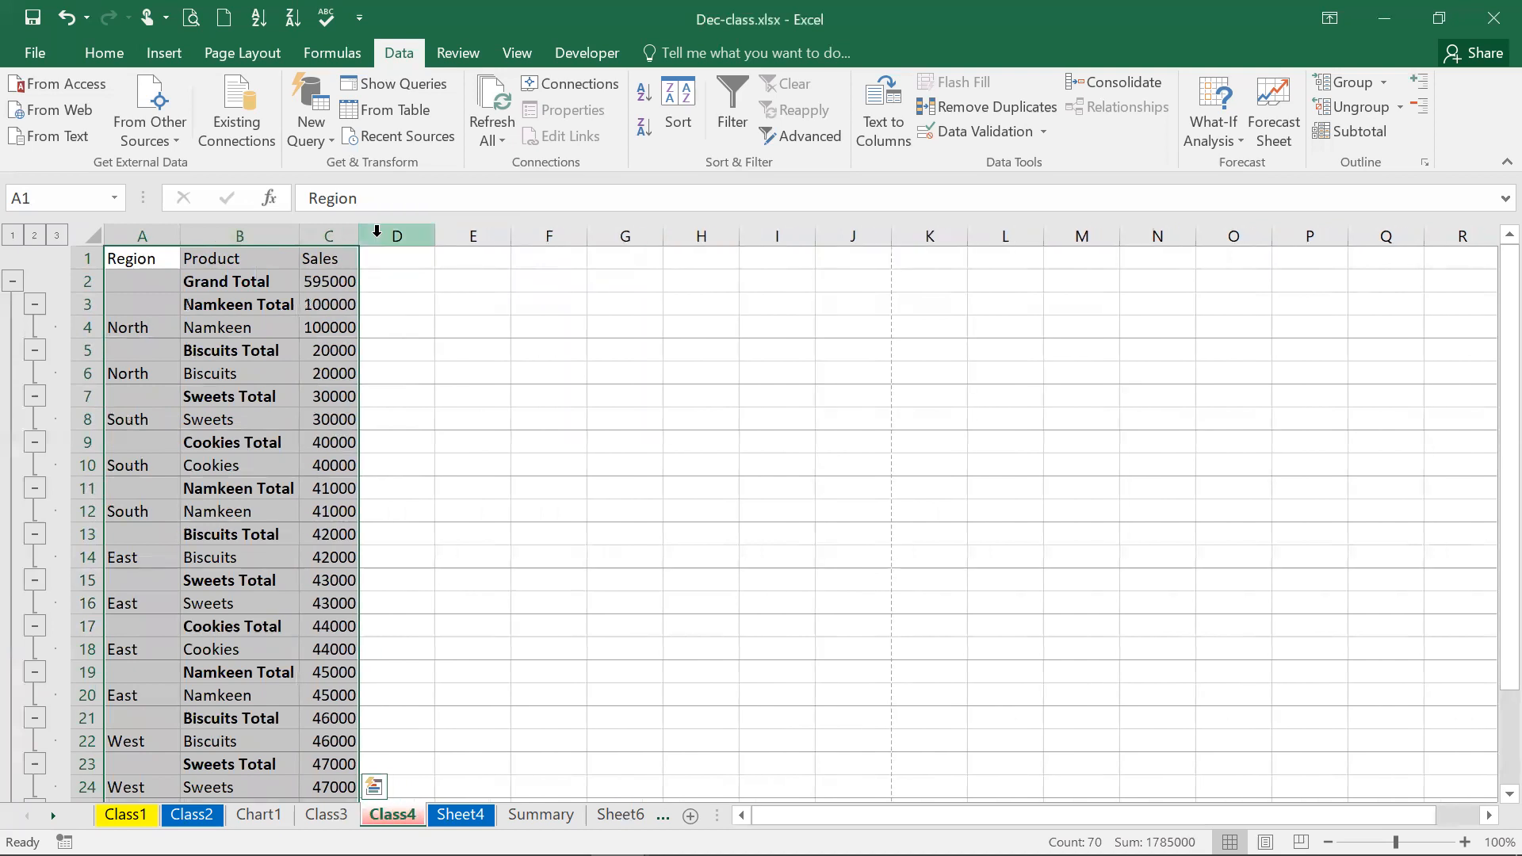
Examine the product totals and their detail rows, including the subtotal formula for the first Namkeen group
left_click(252, 302)
left_click(313, 303)
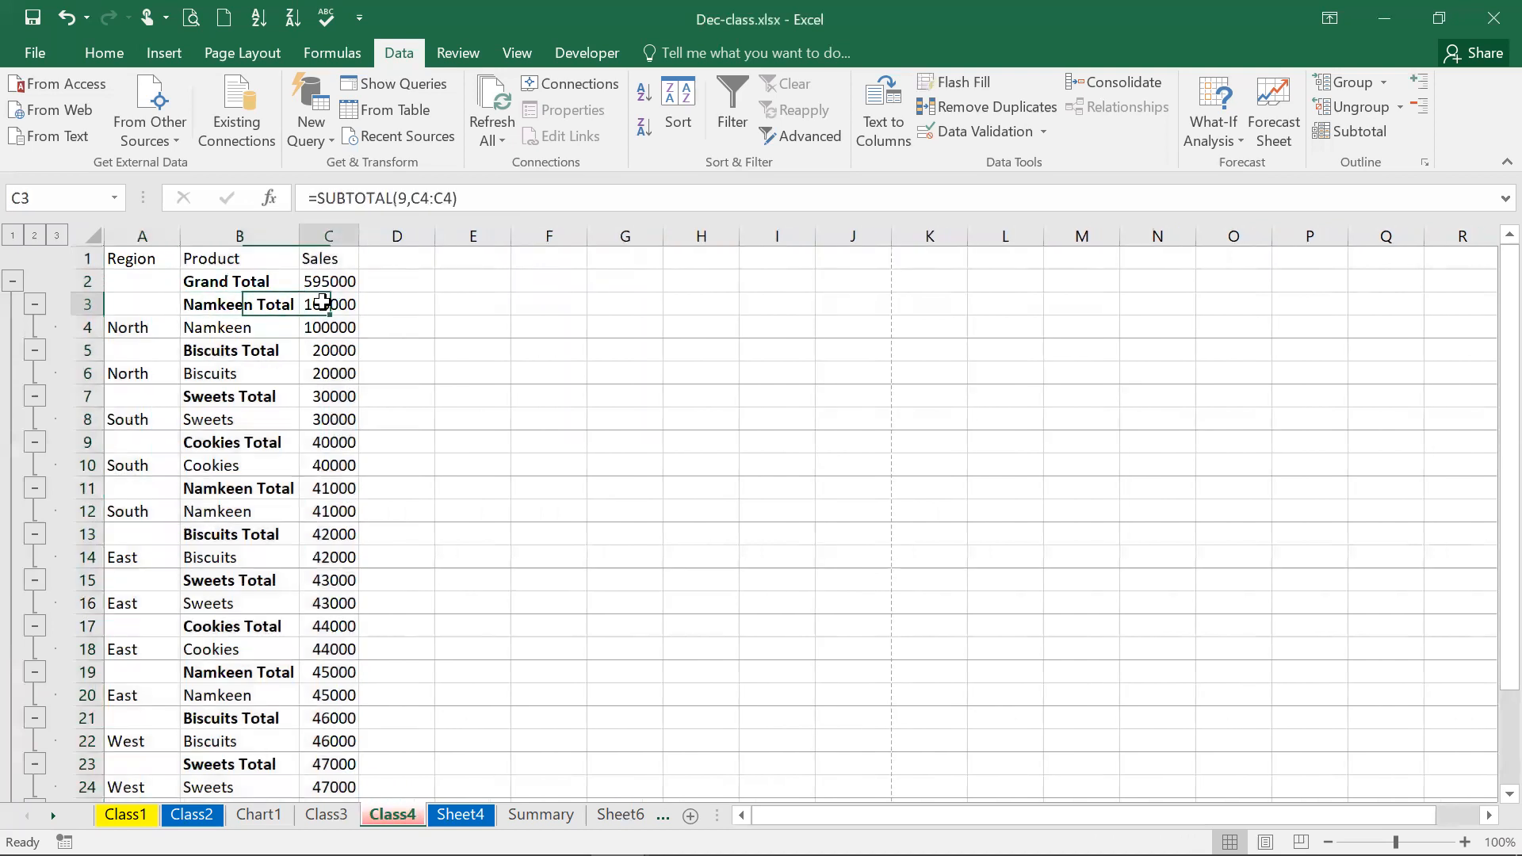
left_click(264, 324)
left_click(255, 374)
left_click(255, 420)
left_click_drag(252, 442, 251, 460)
left_click(246, 426)
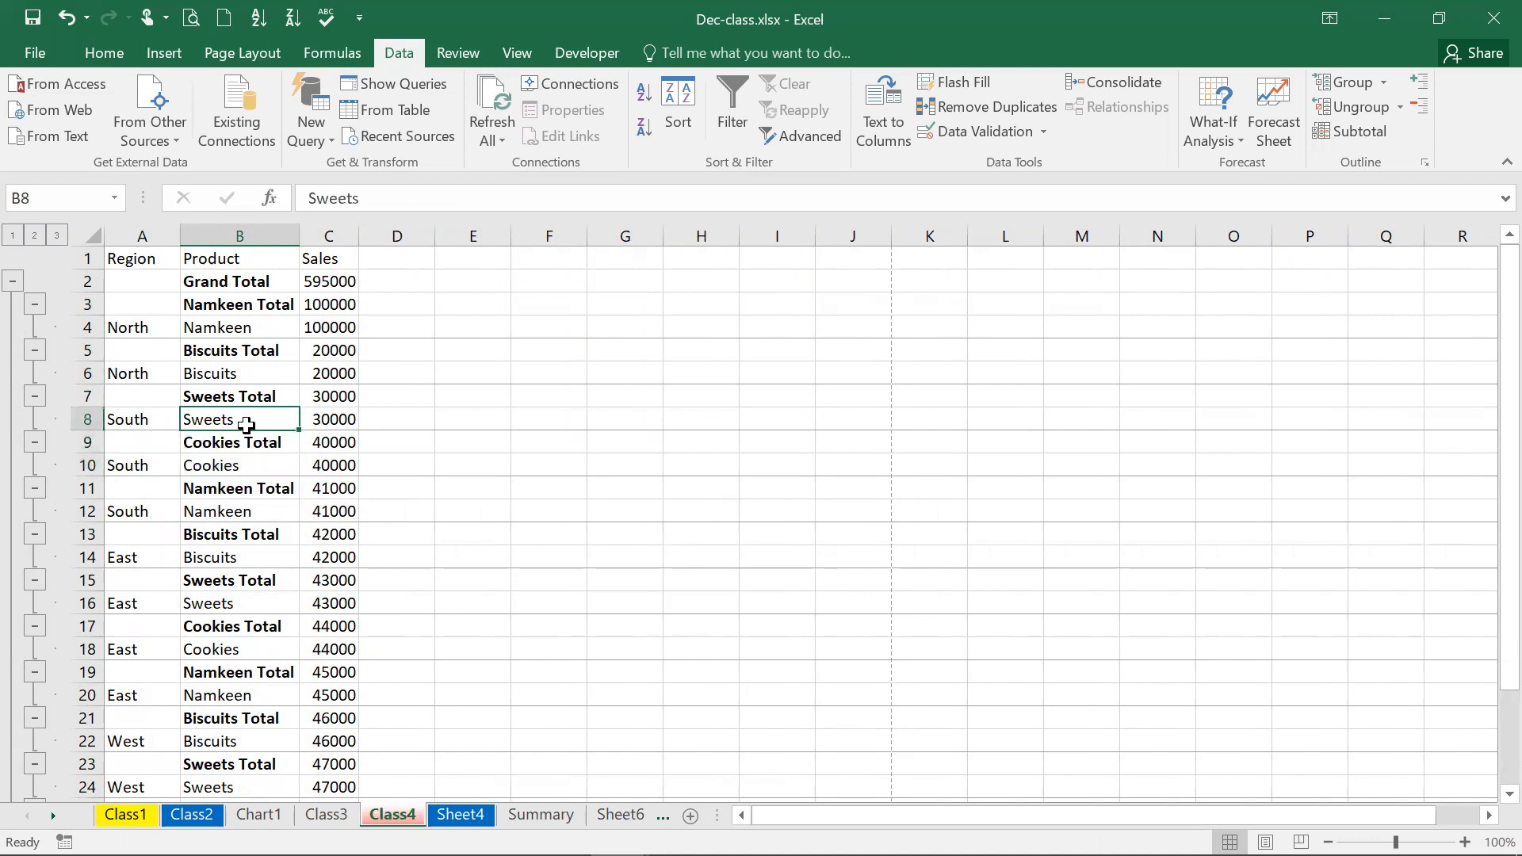
left_click(260, 496)
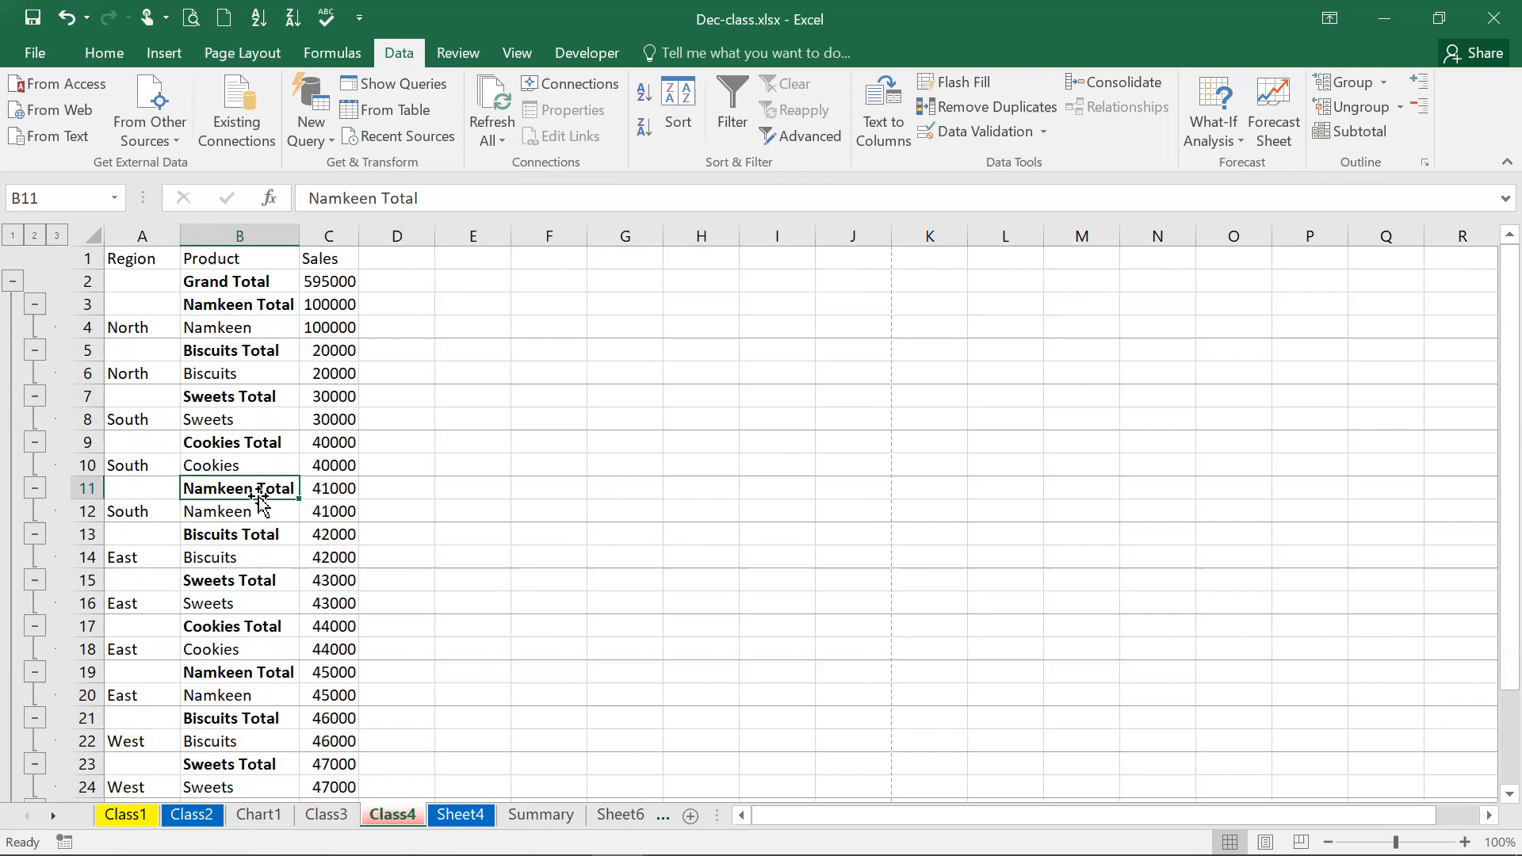
Undo the column width changes and product subtotals, and sort the list by Product in ascending order
key("ctrl+z")
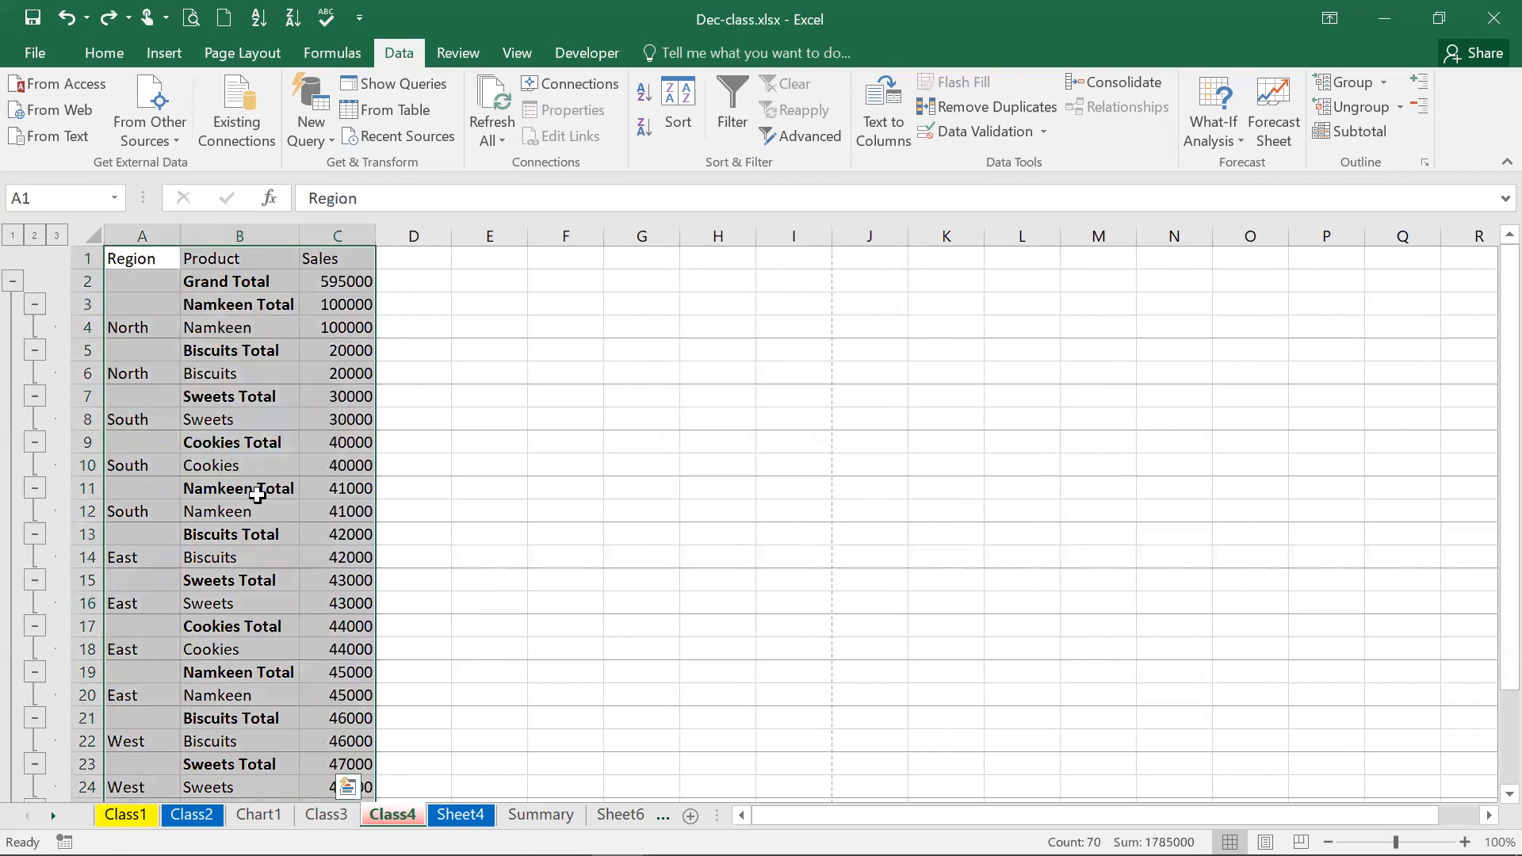
key("ctrl+z")
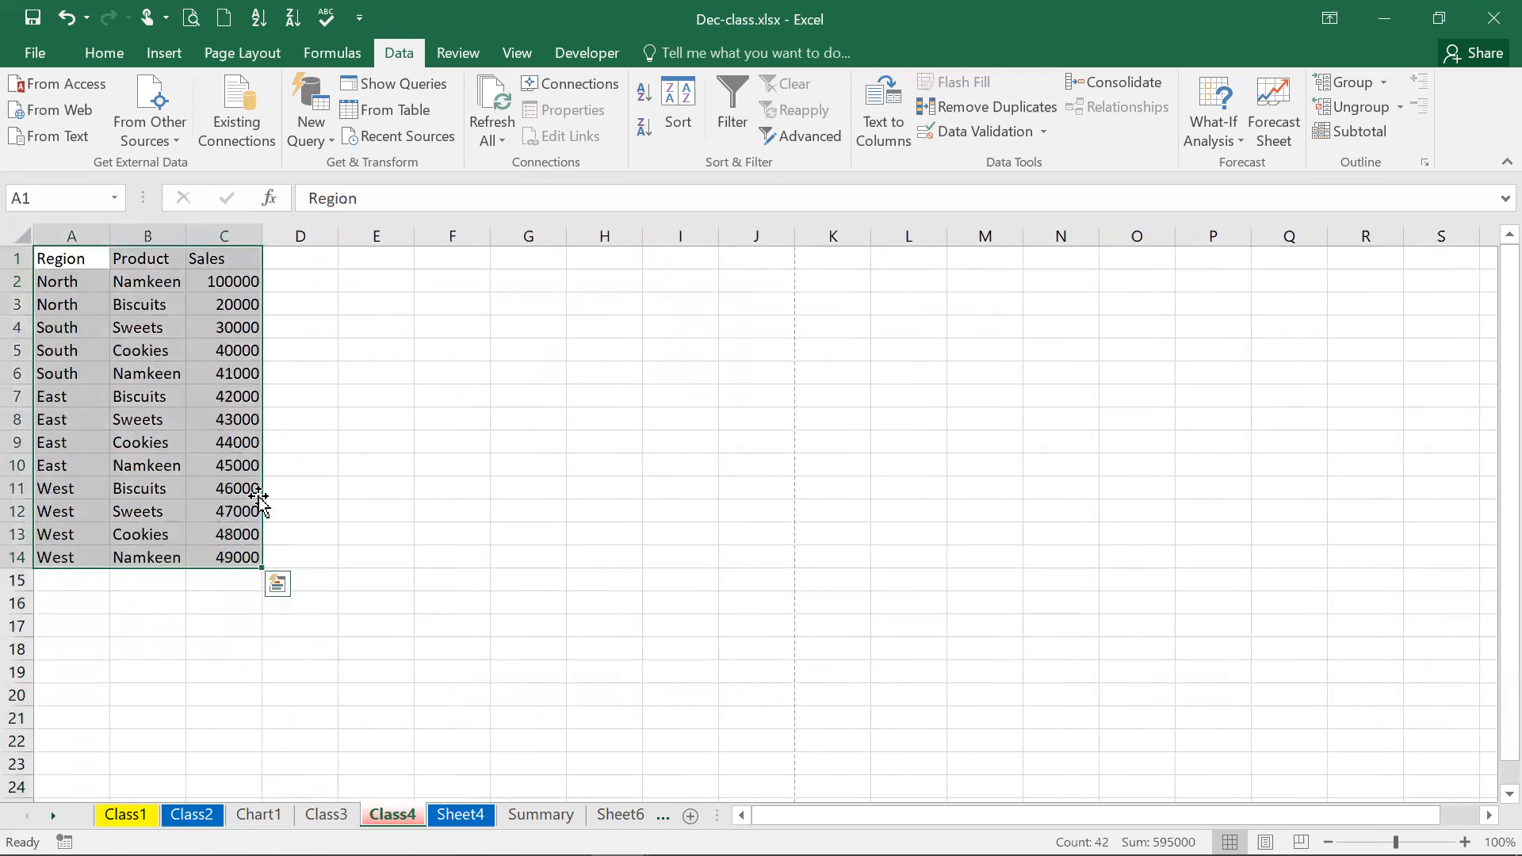
left_click(122, 285)
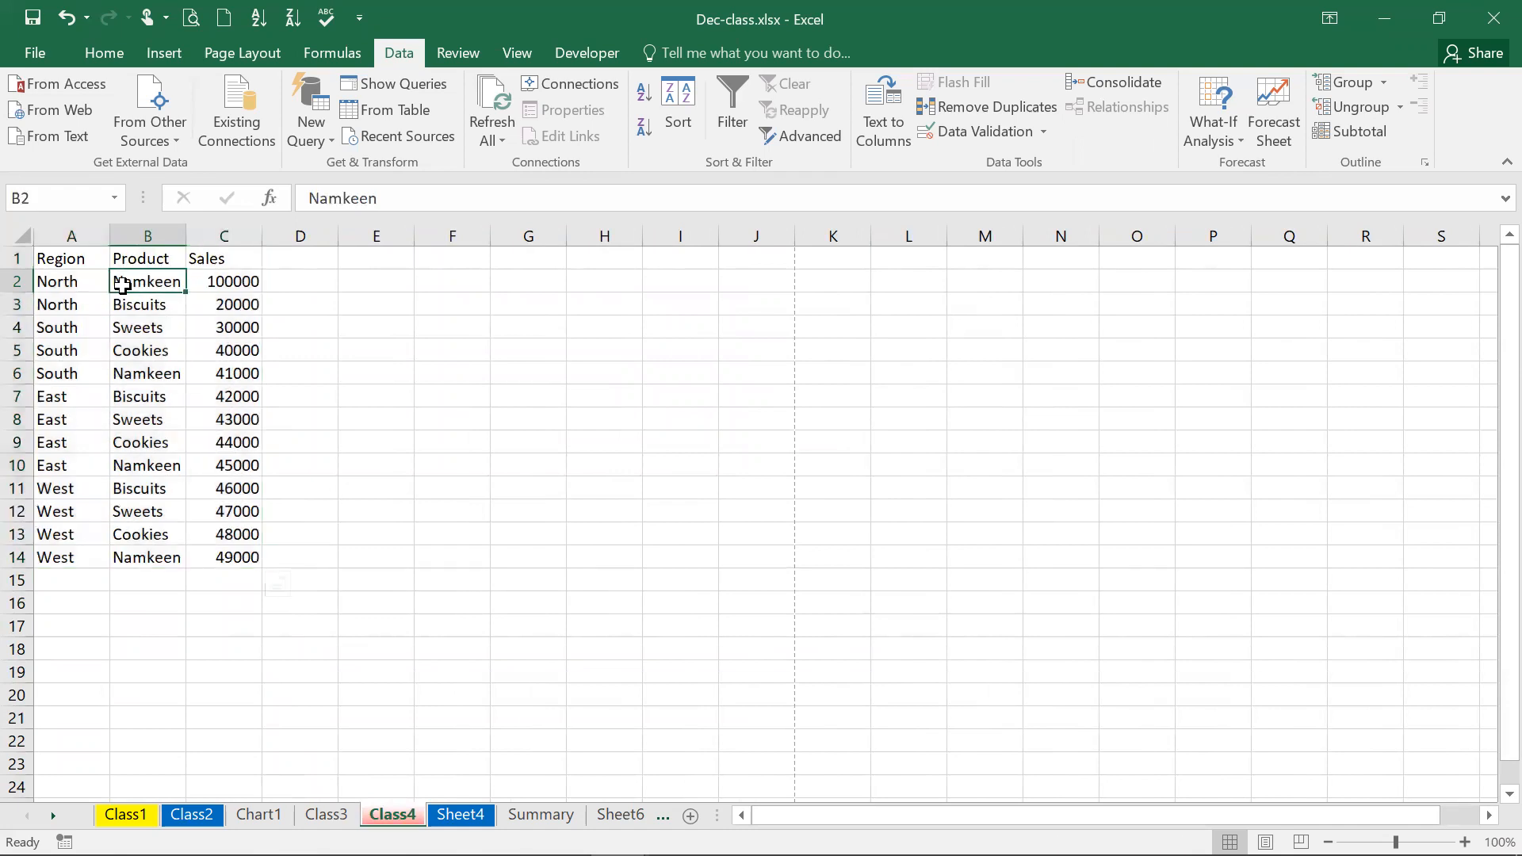
left_click(645, 94)
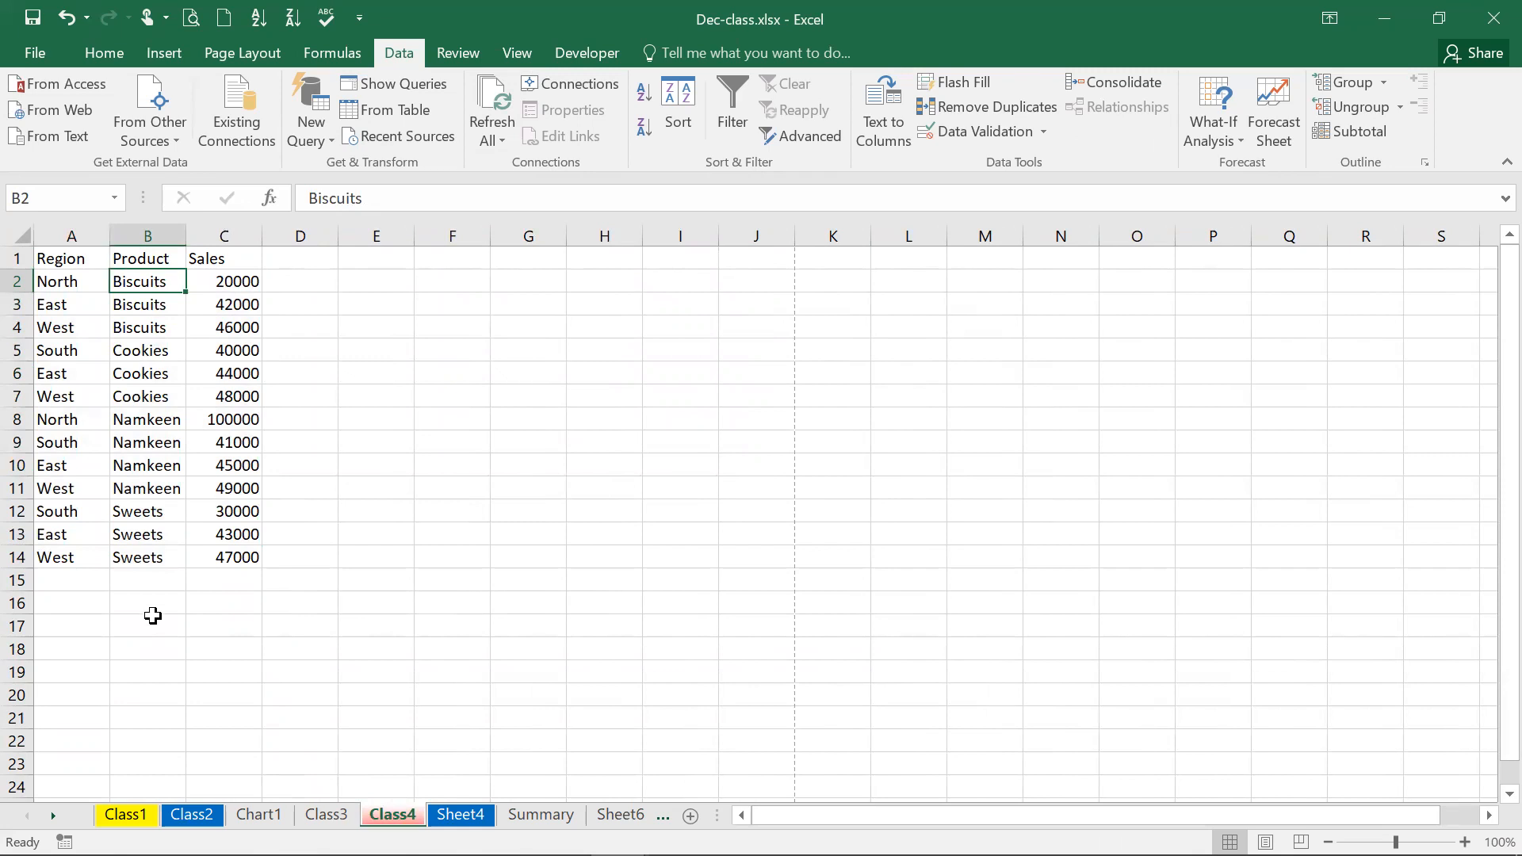
Add Sum subtotals of Sales at each change in Product to the sorted list, and autofit the Product and Sales columns
left_click(1359, 133)
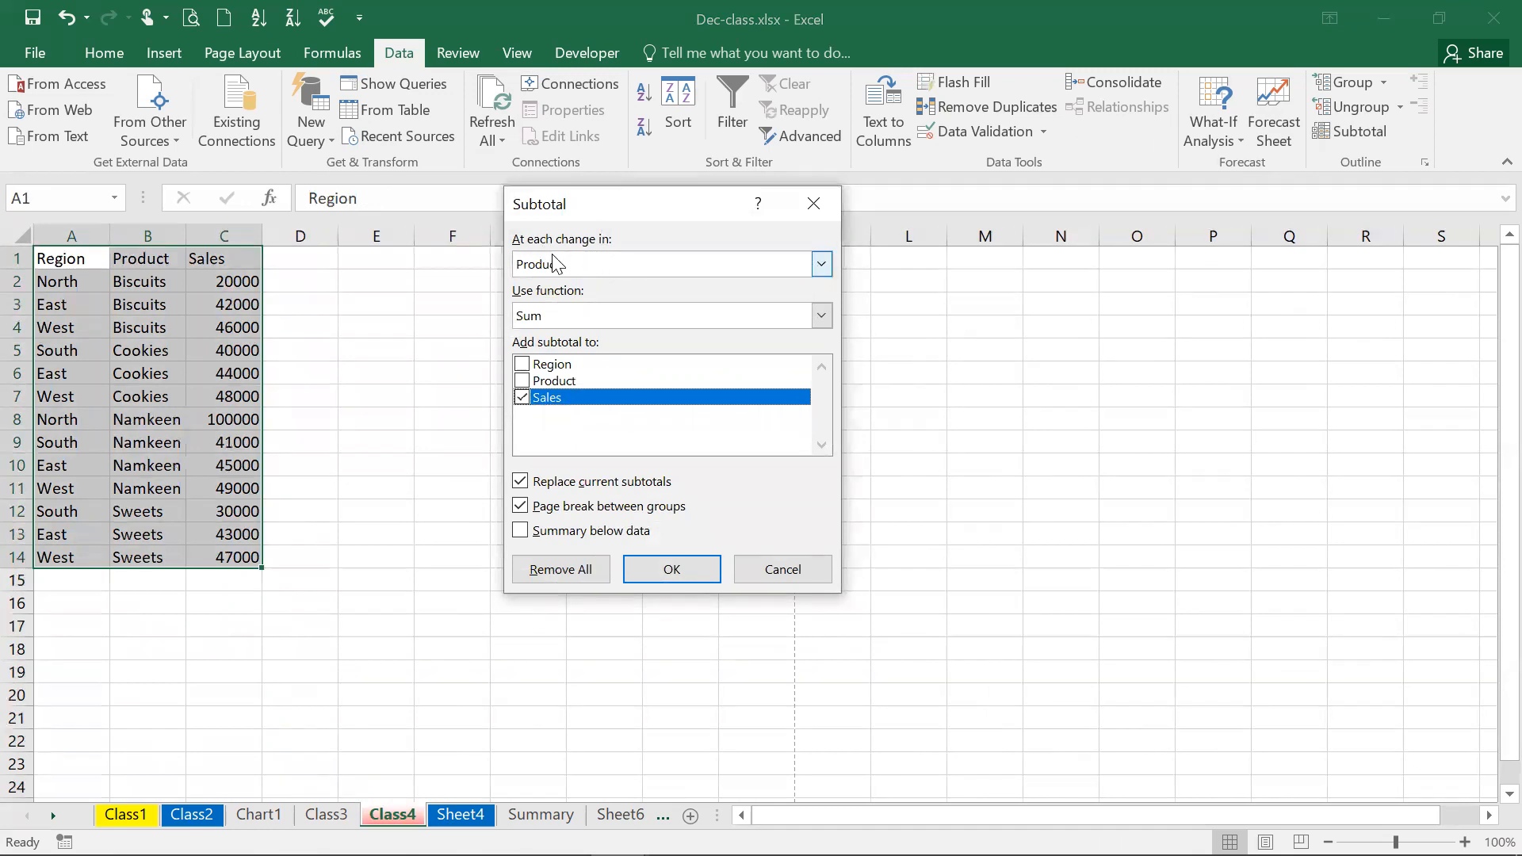
left_click(658, 580)
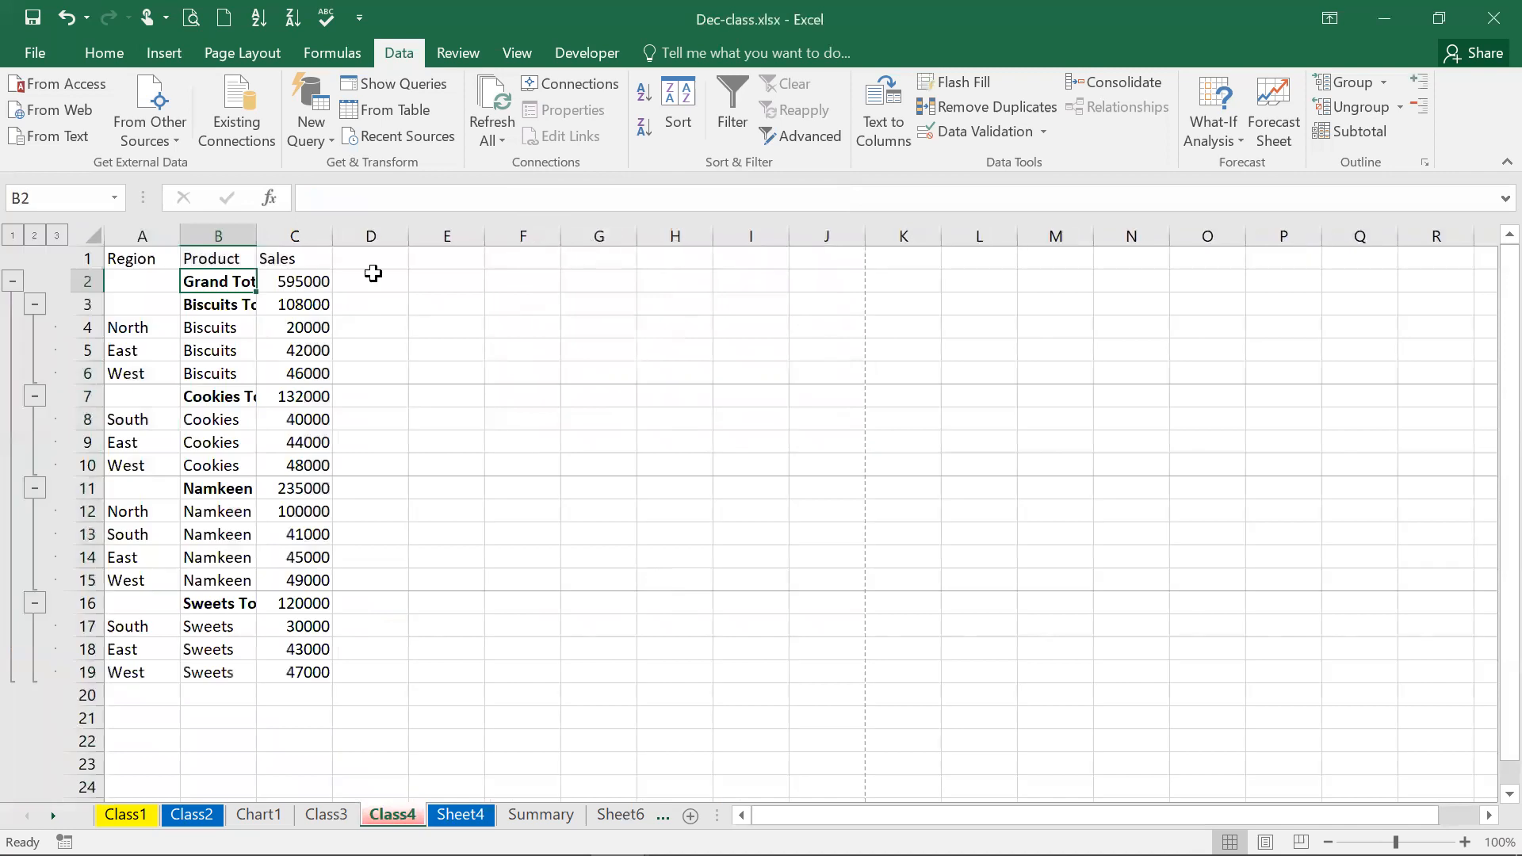
double_click(258, 224)
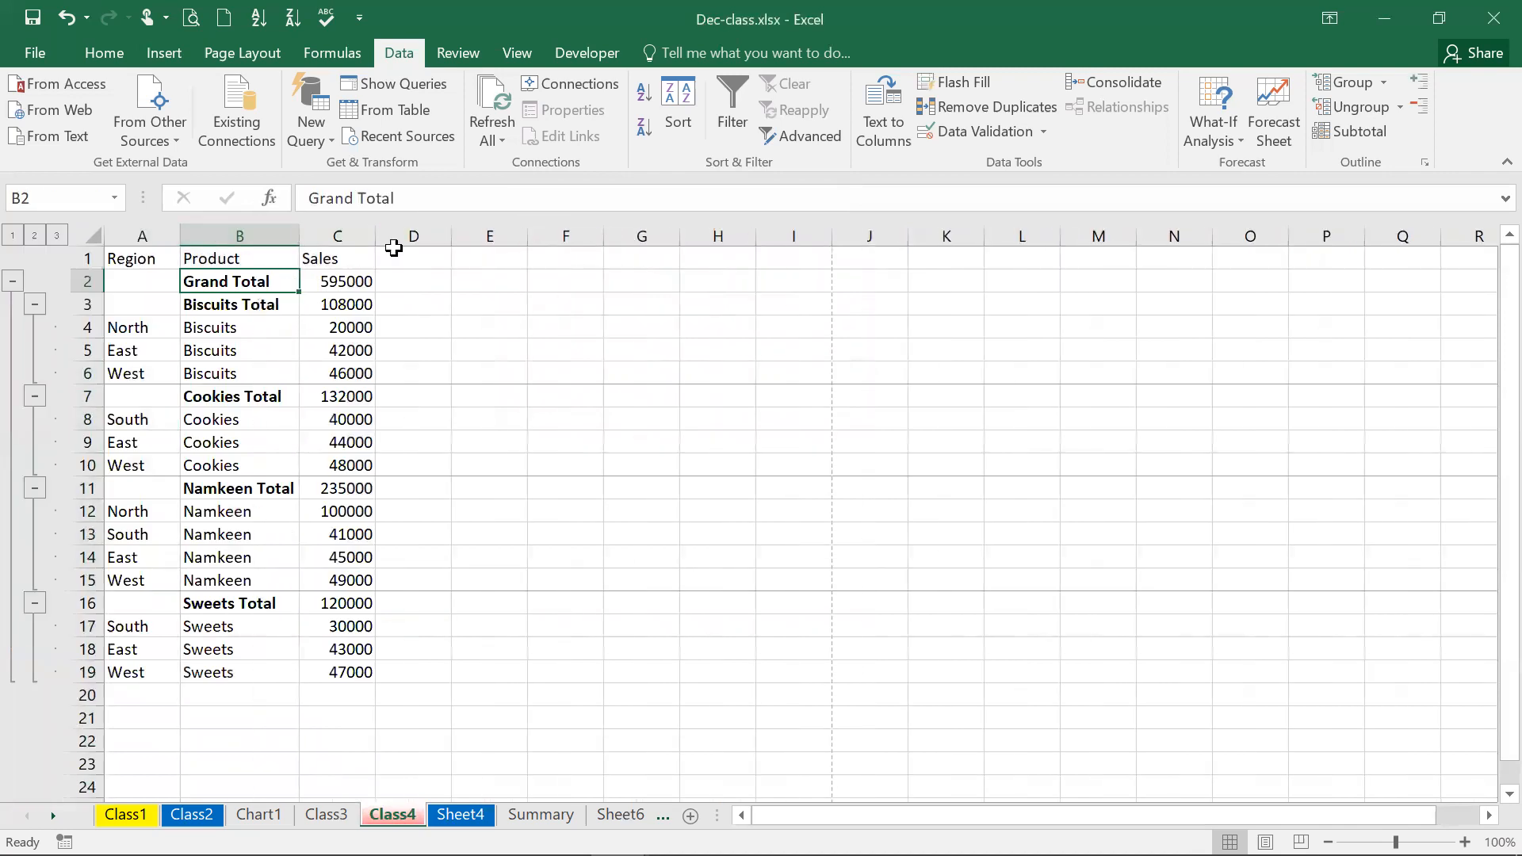
double_click(377, 226)
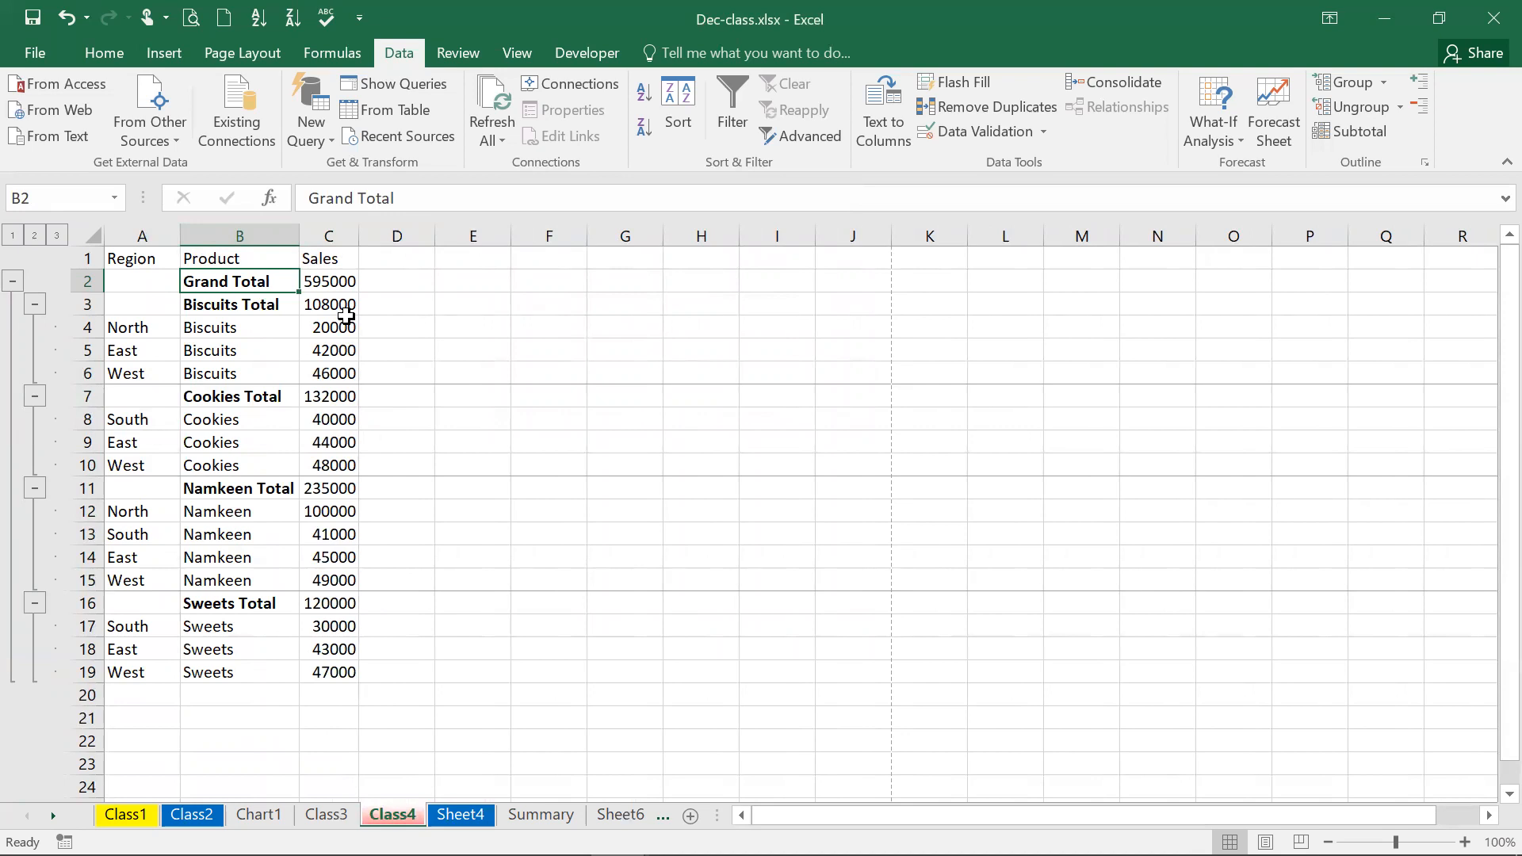
Undo the column width changes and the product subtotals, and return to the Dec-class.xlsx workbook
key("ctrl+z")
key("ctrl+z")
key("ctrl+z")
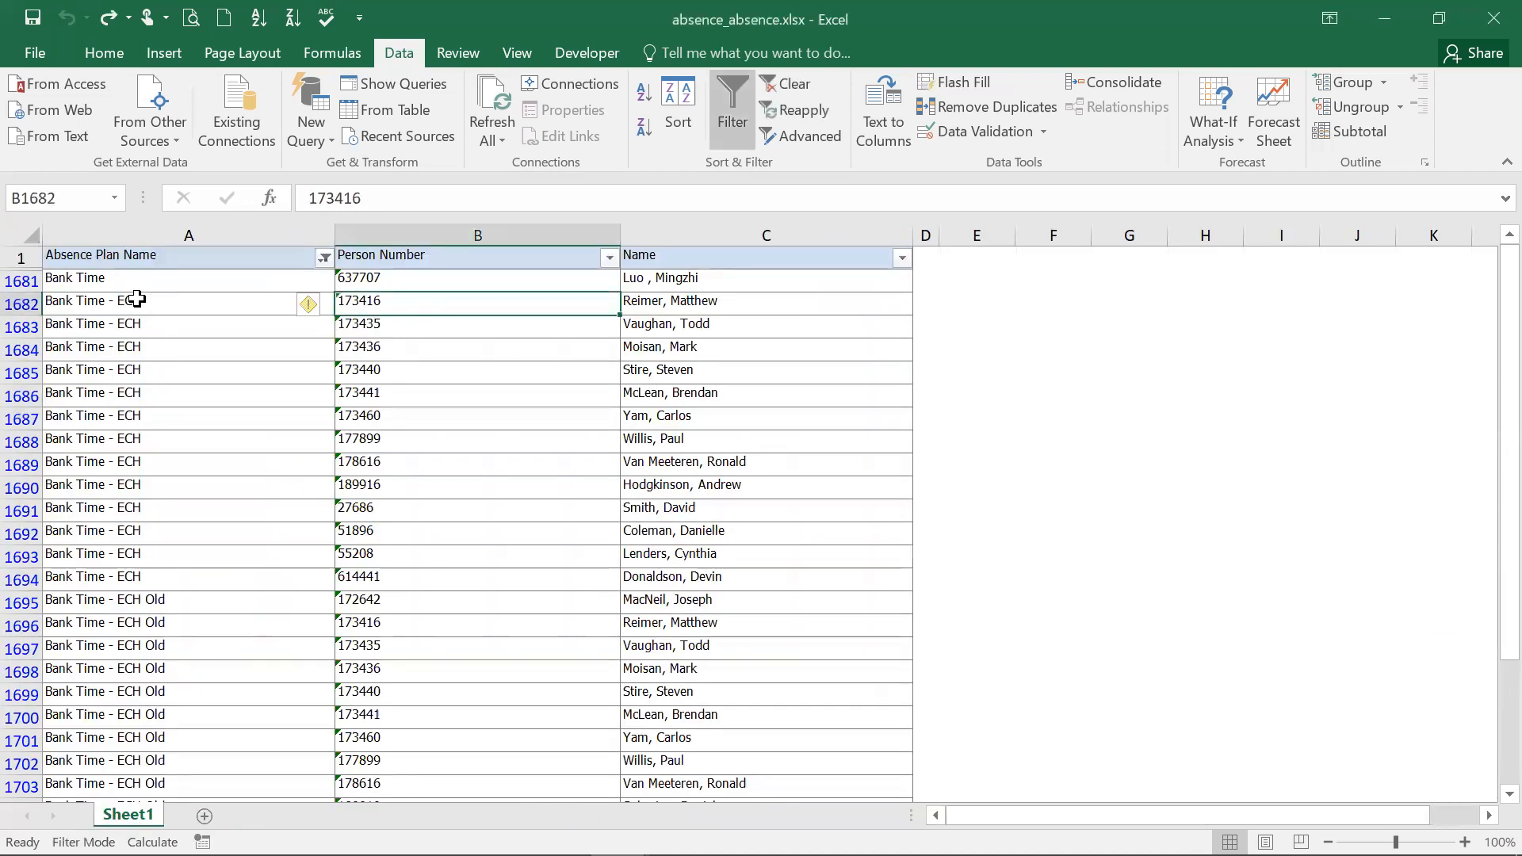
key("ctrl+y")
key("alt+Tab")
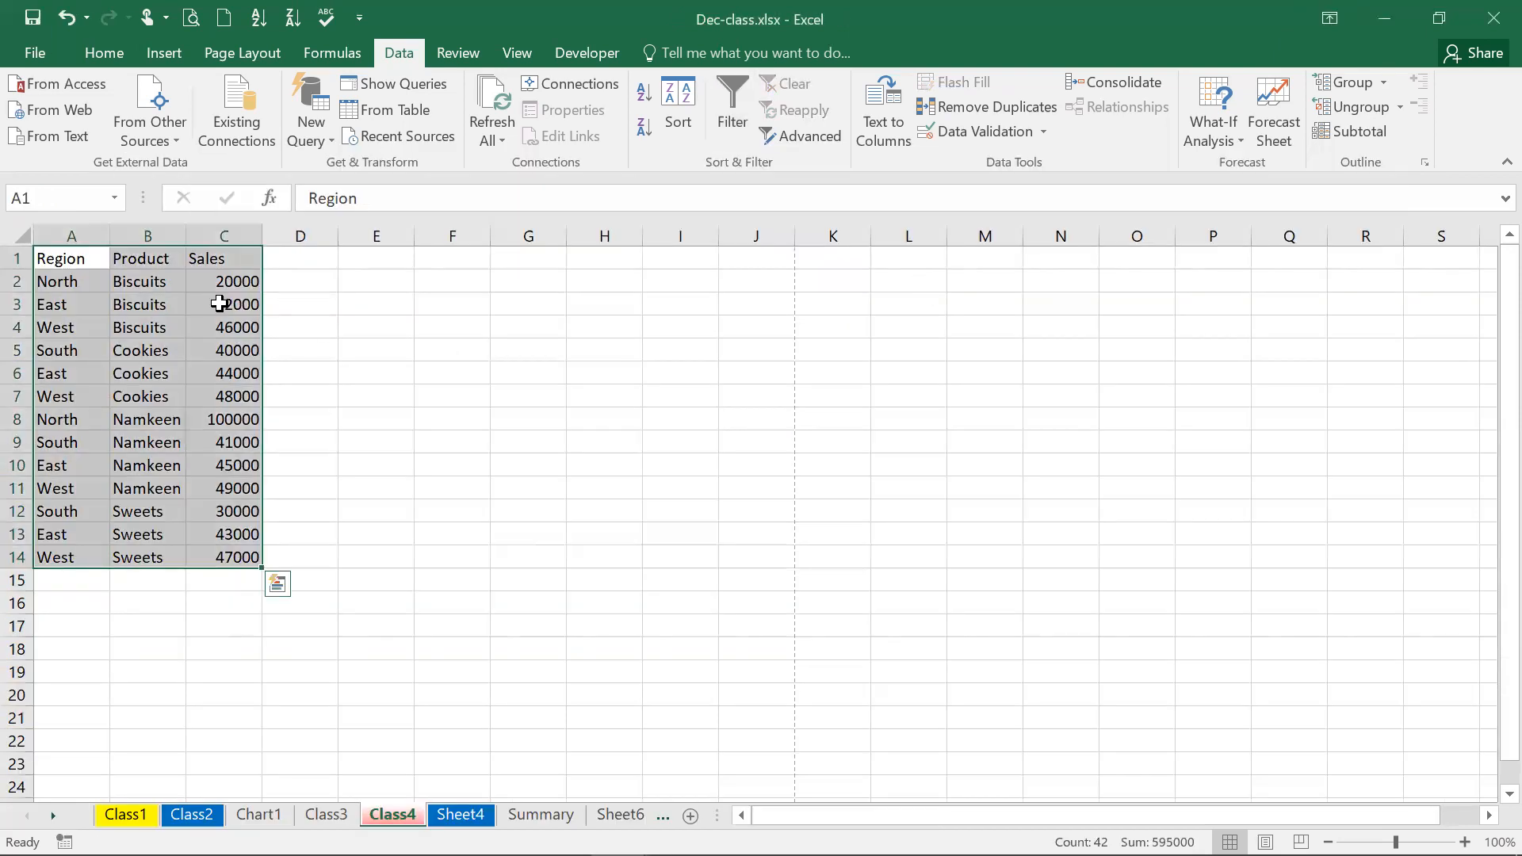
Sort the sales list by Region in ascending order
left_click(147, 283)
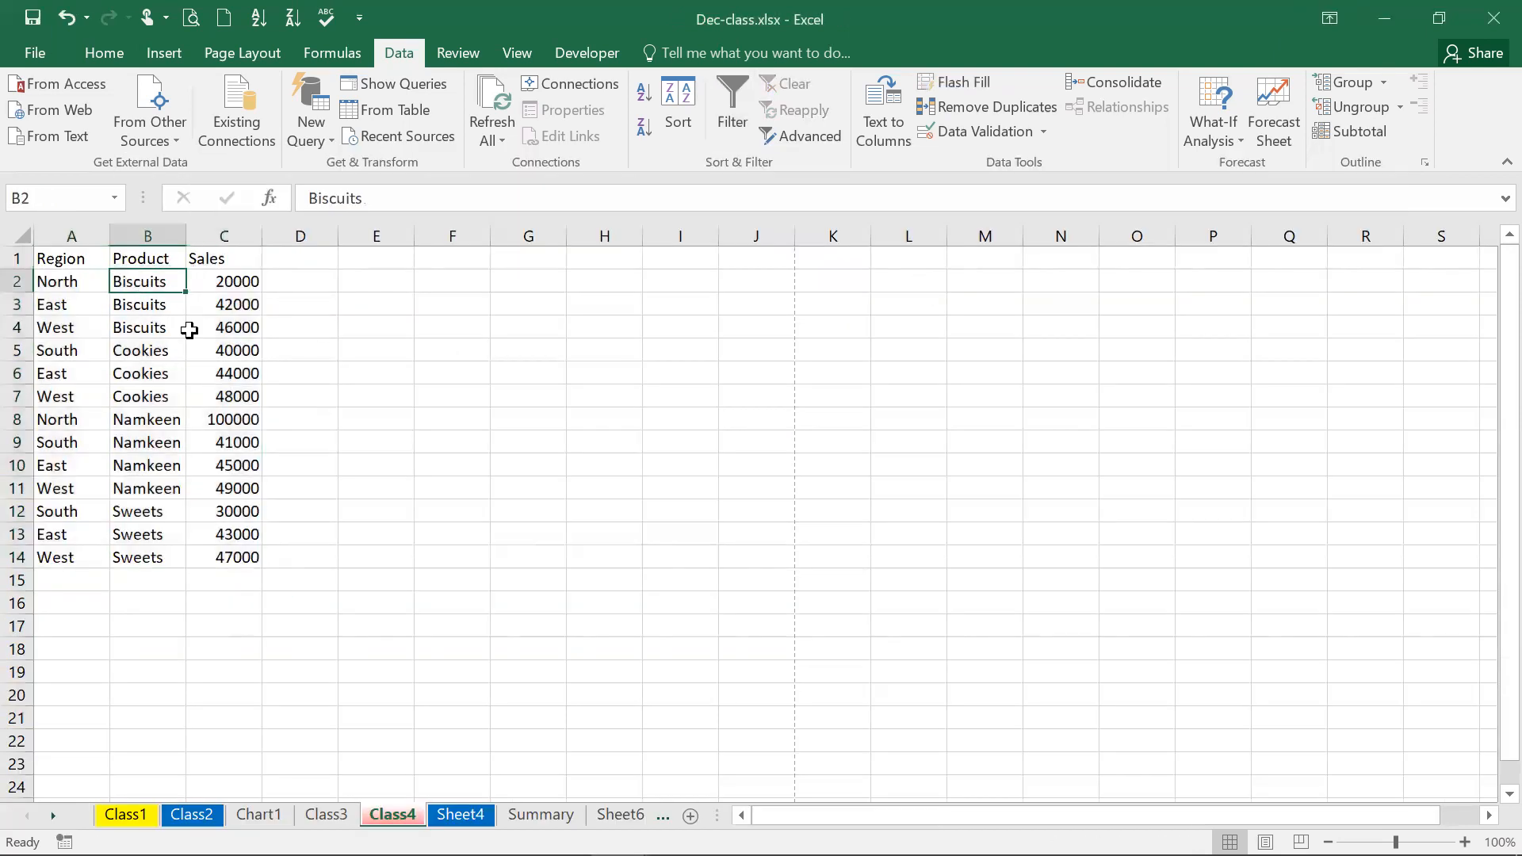
left_click(42, 281)
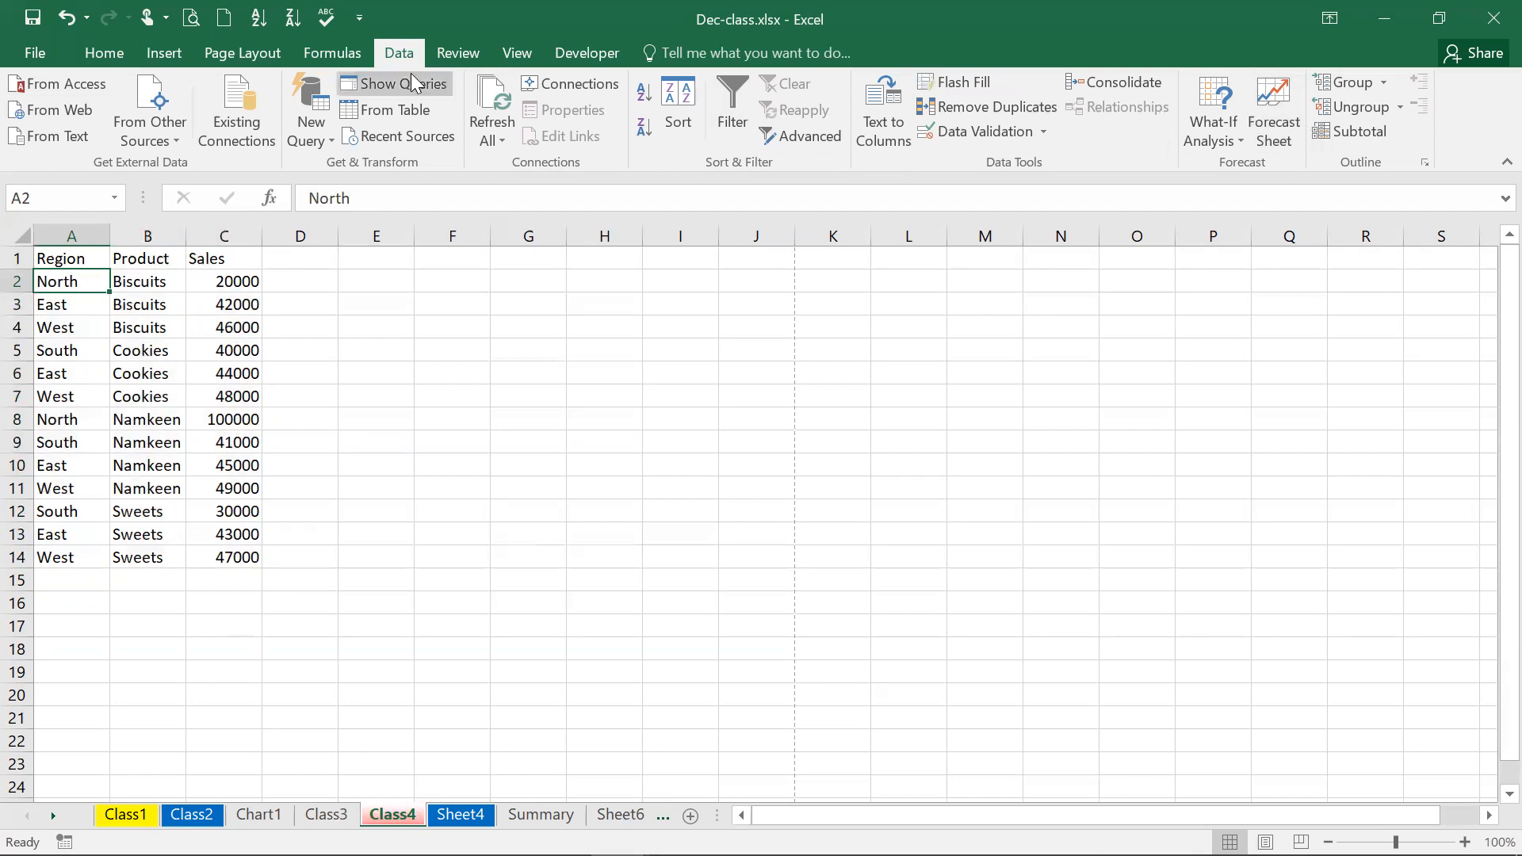
left_click(650, 93)
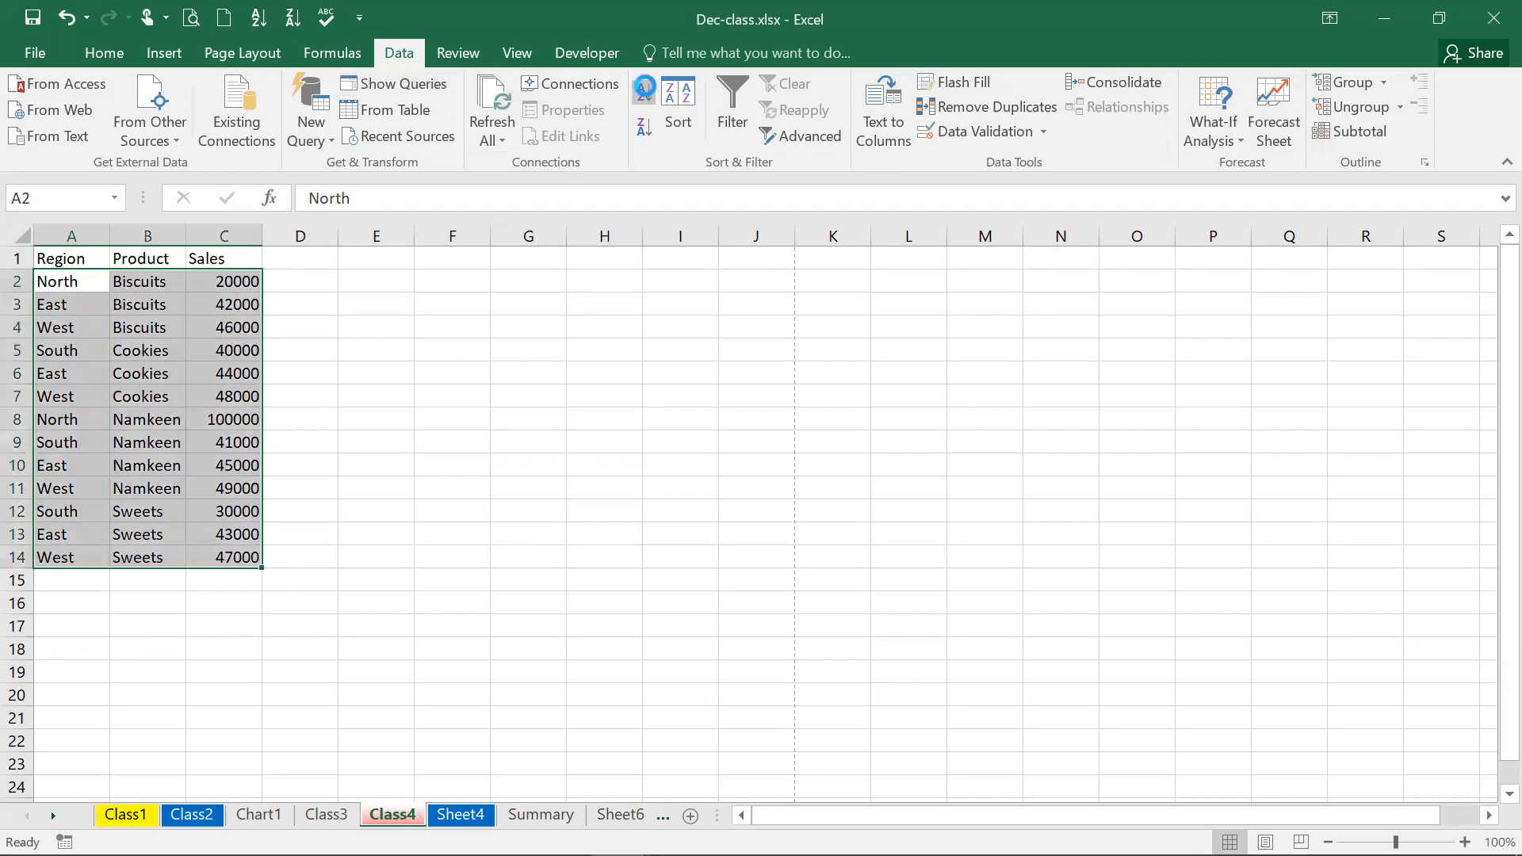
Add Sum subtotals of Sales at each change in Product to the region-sorted list, with page breaks between groups
left_click(121, 279)
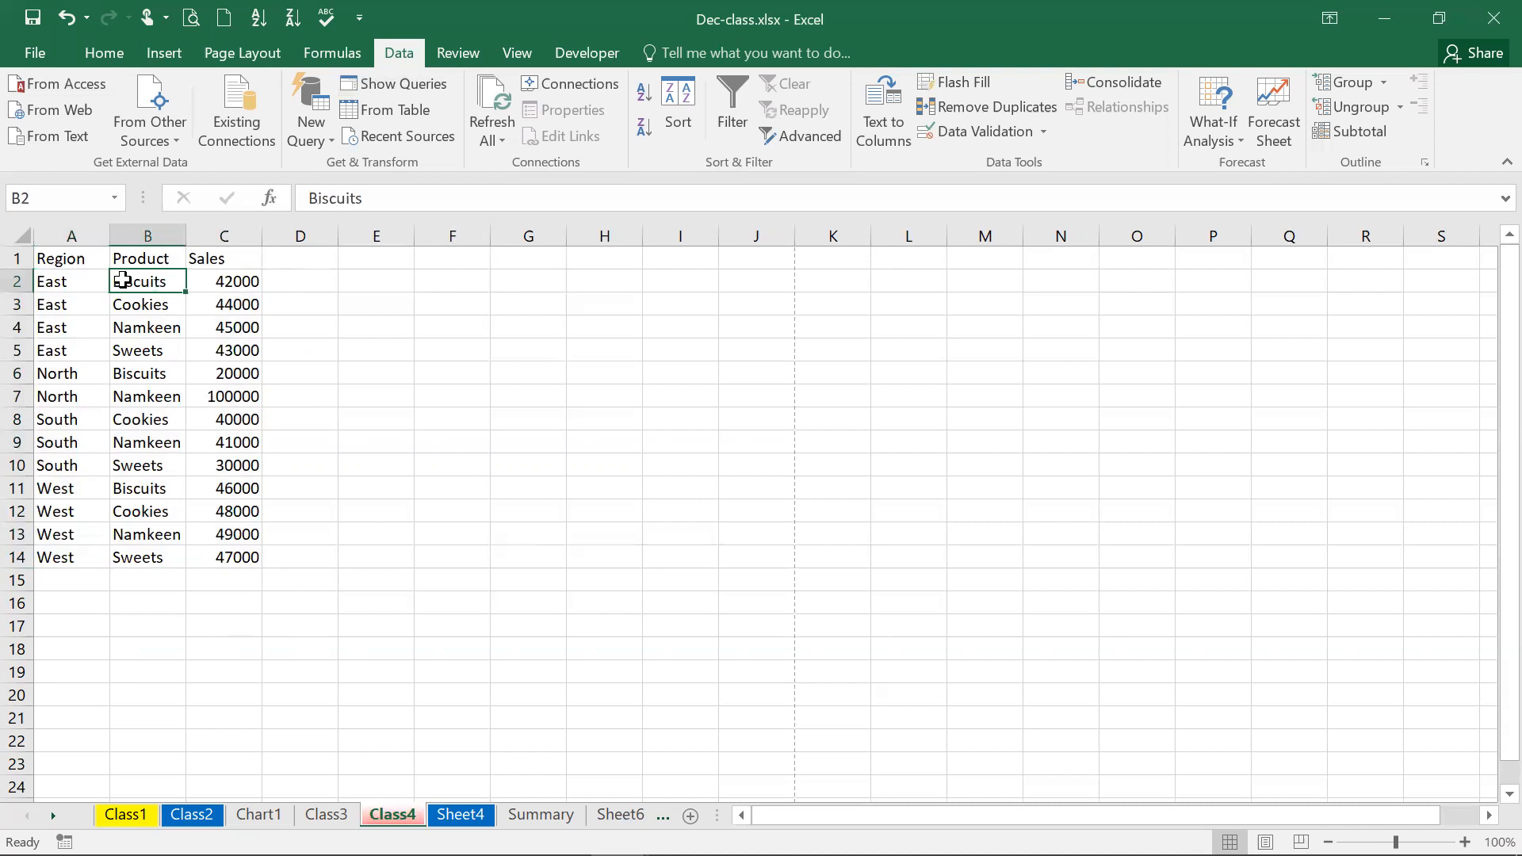
left_click(1328, 138)
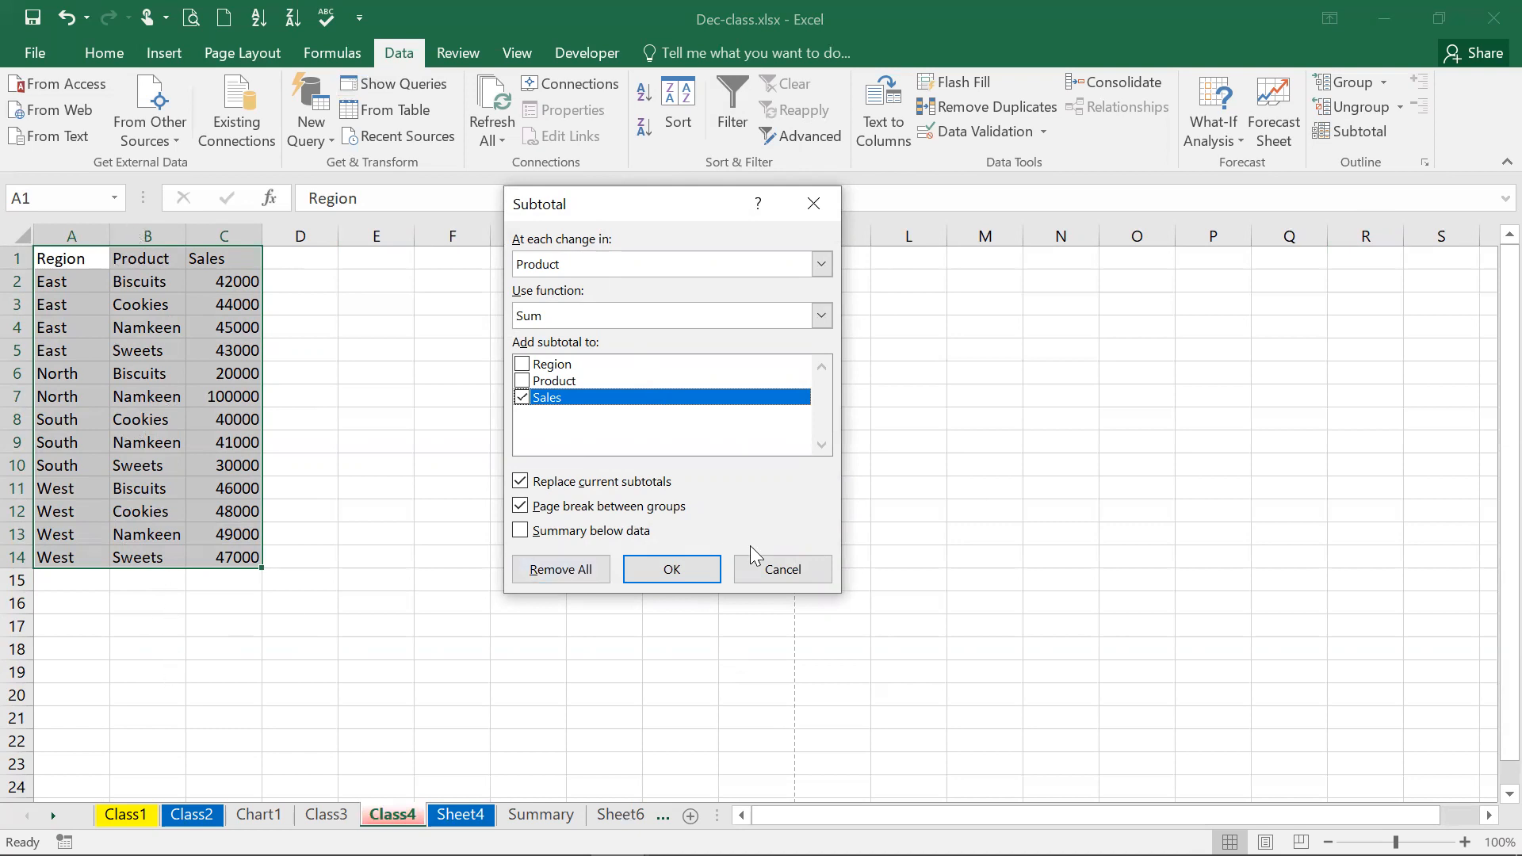
left_click(646, 569)
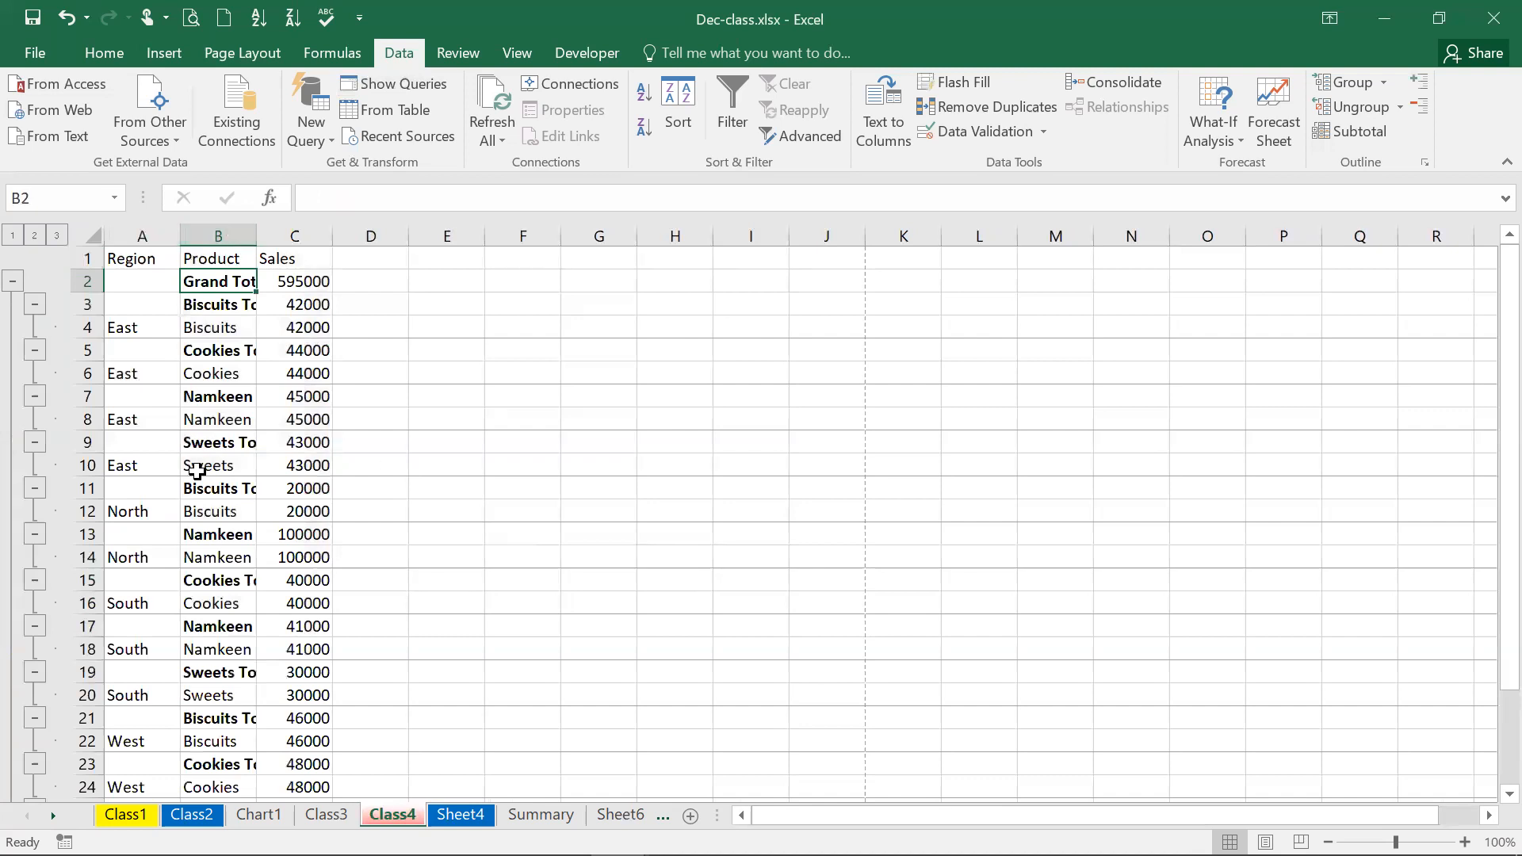
Check the separate product totals and detail rows, comparing the Namkeen entries for East and North, and undo the subtotals
left_click(200, 329)
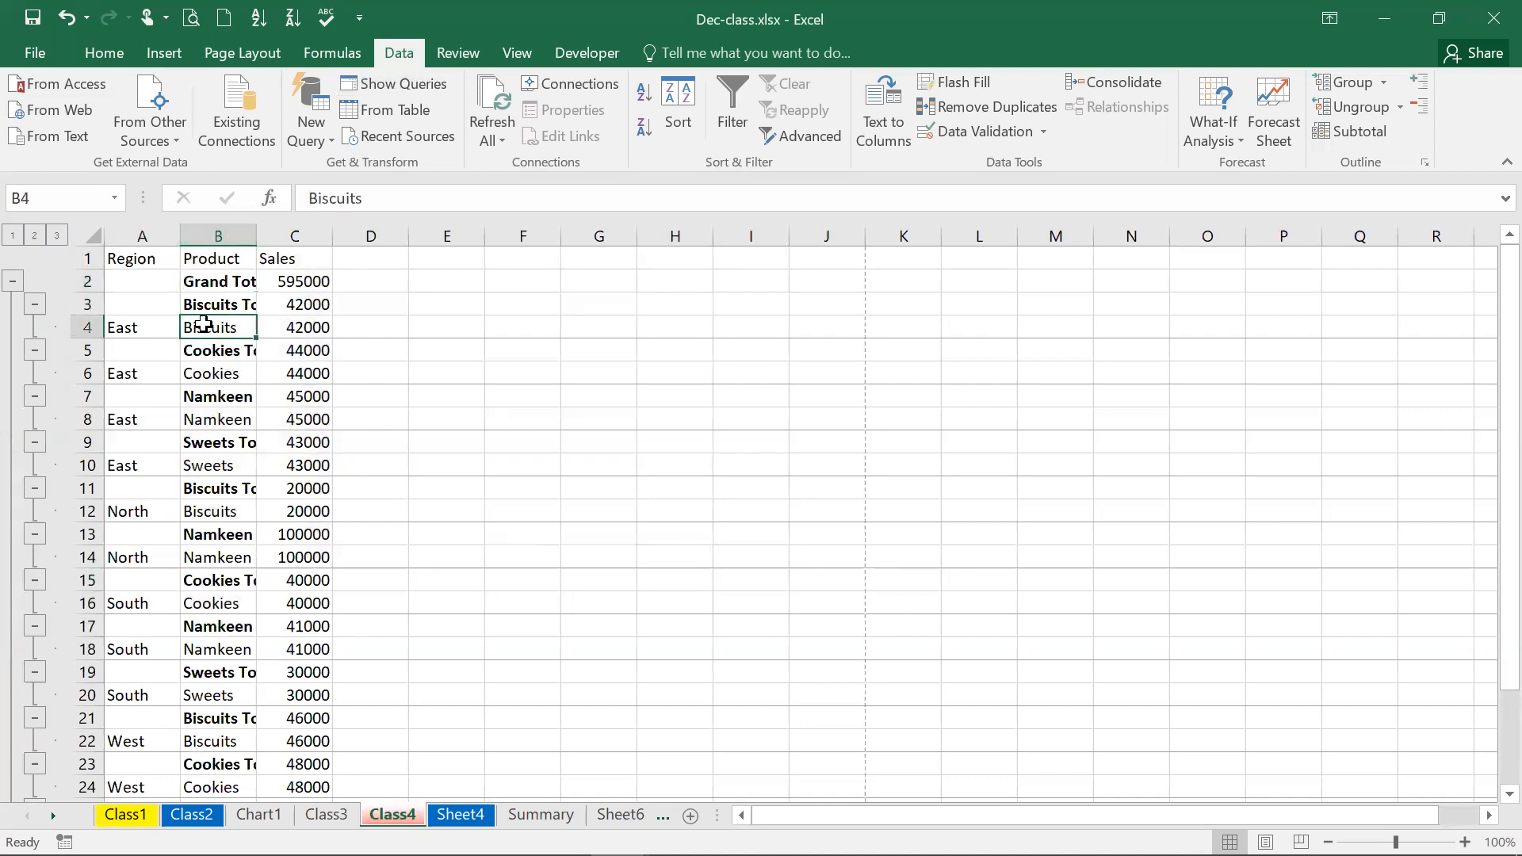
left_click(211, 375)
left_click(213, 420)
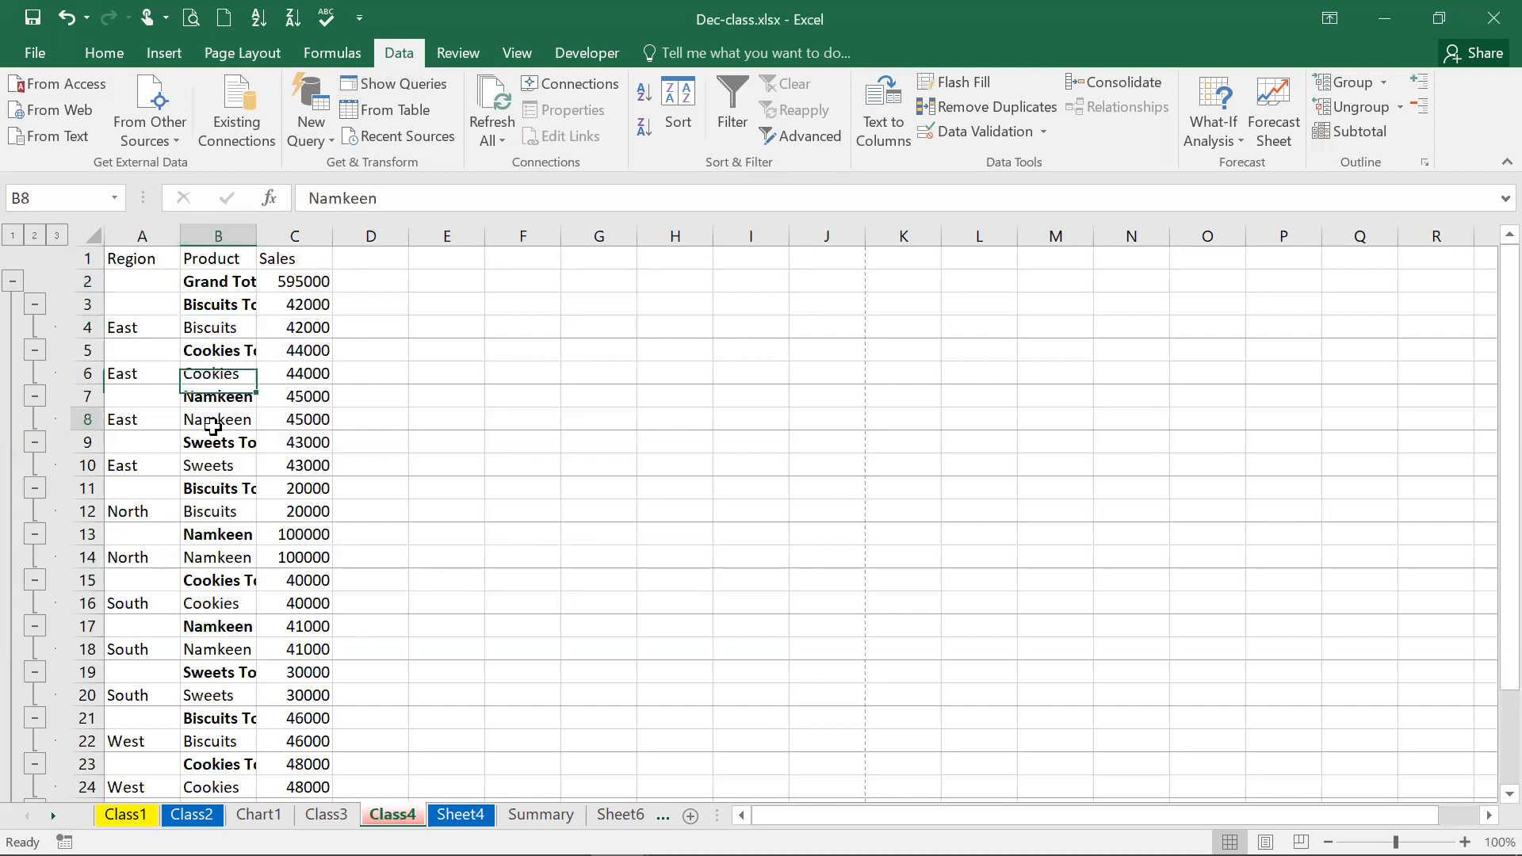
left_click(300, 412)
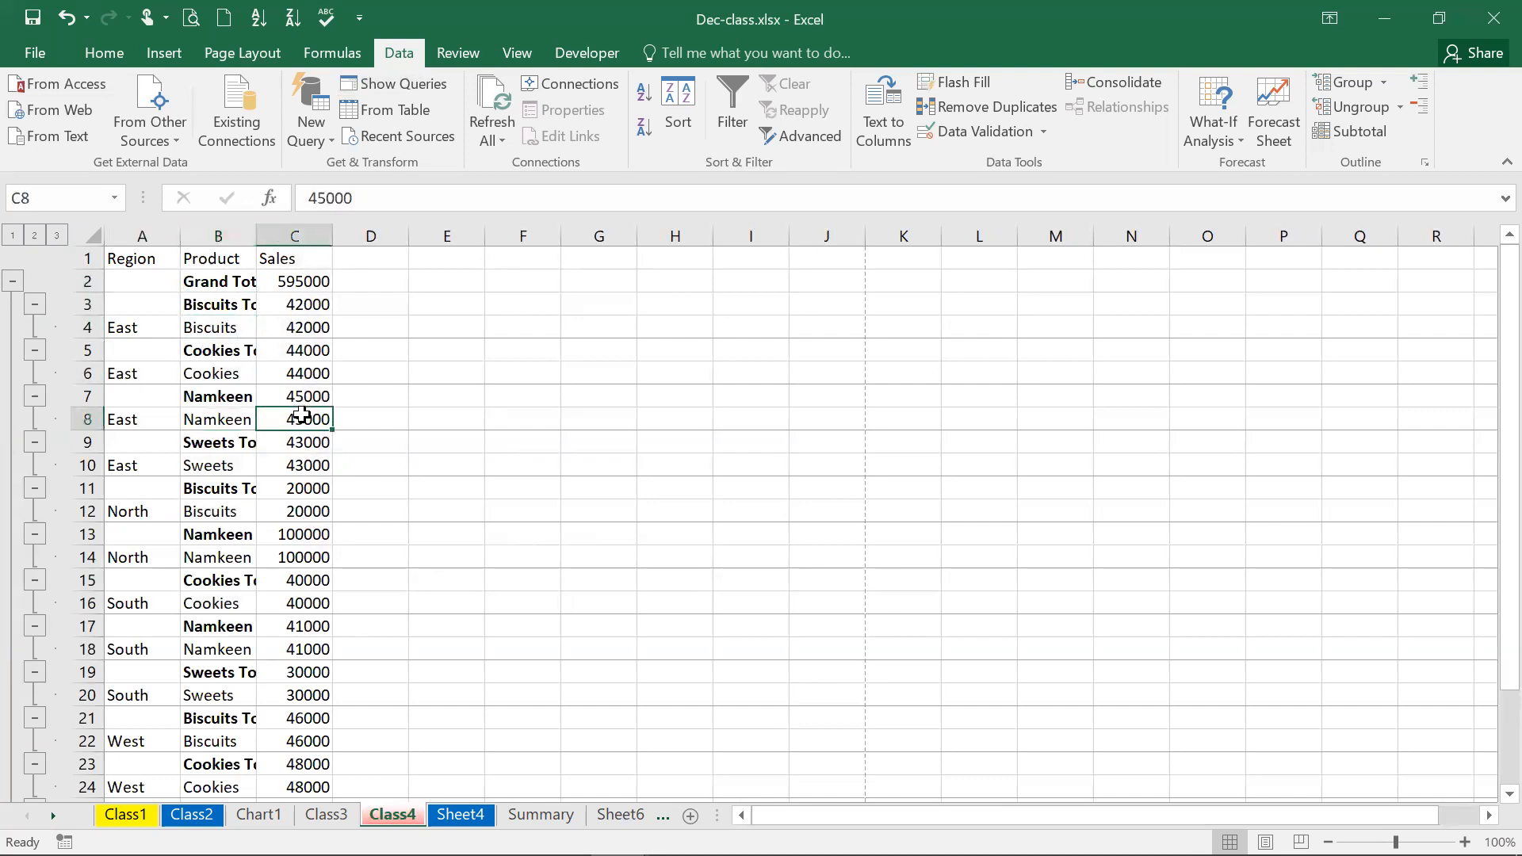
left_click(215, 419)
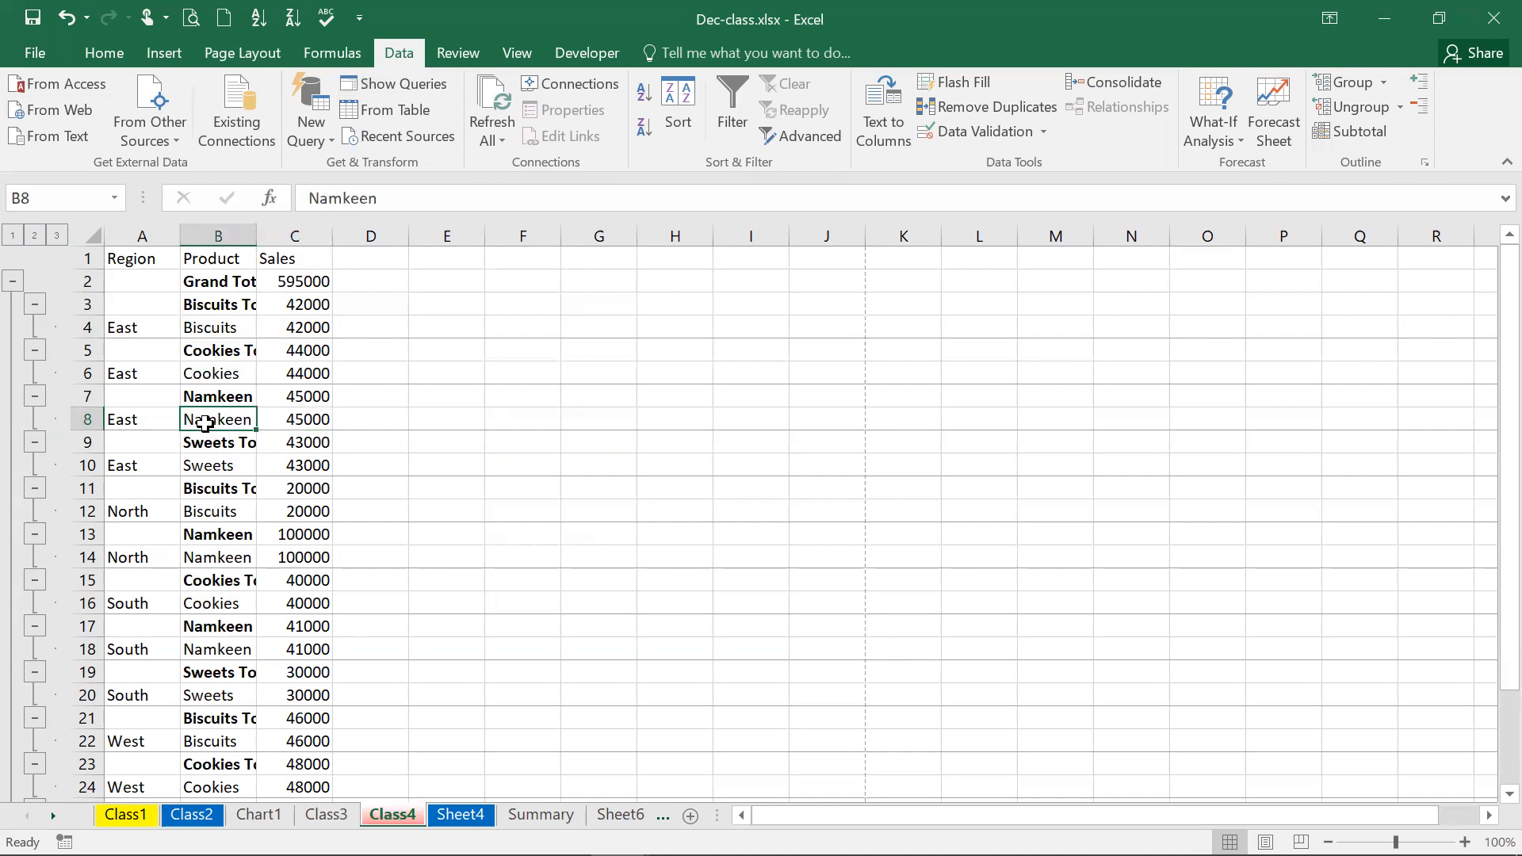
left_click(212, 532)
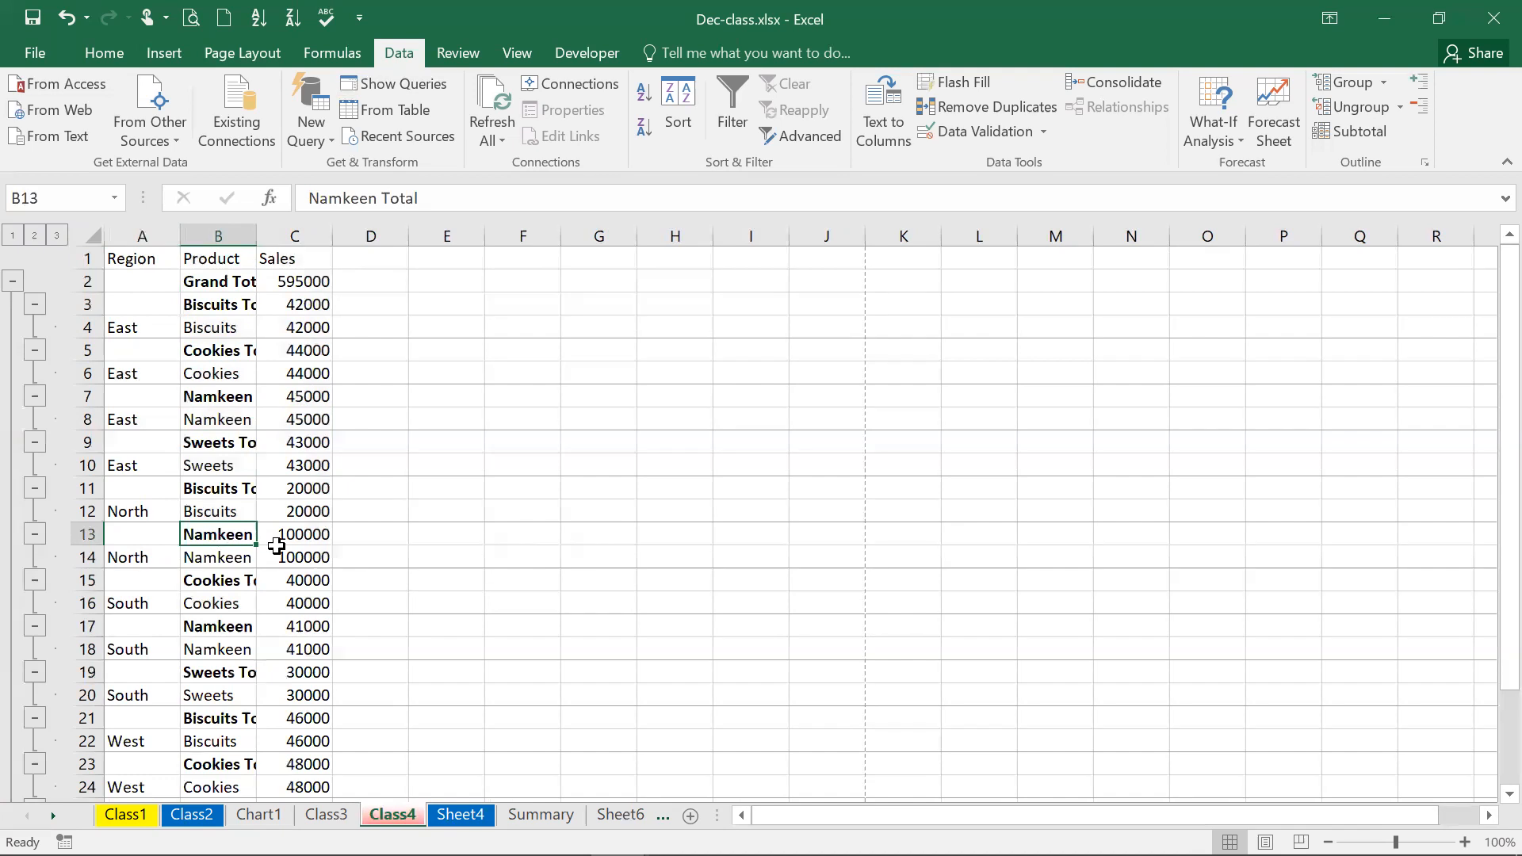
left_click(310, 556)
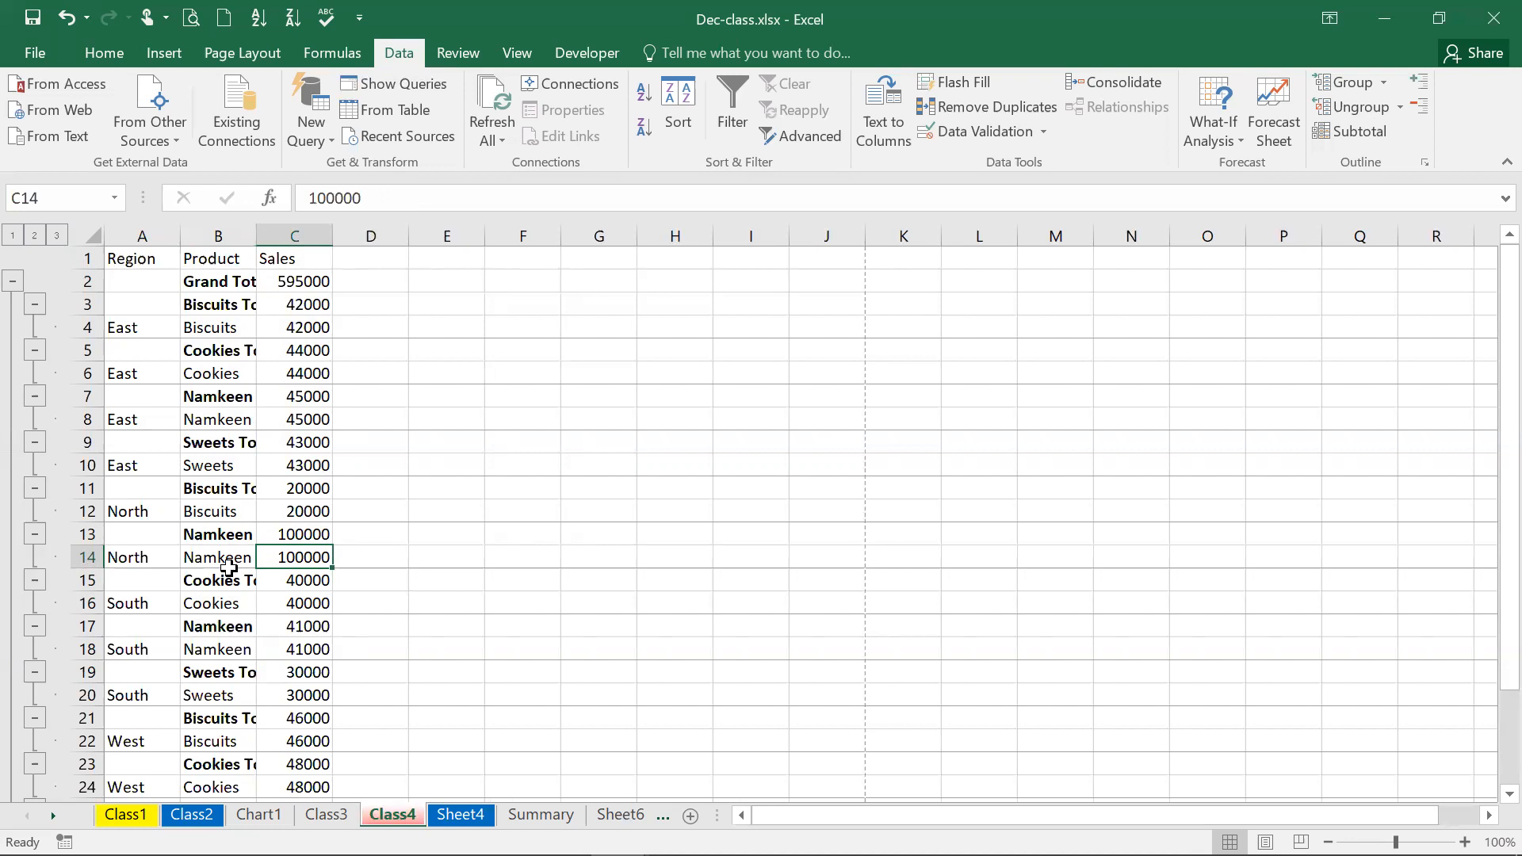
key("ctrl+z")
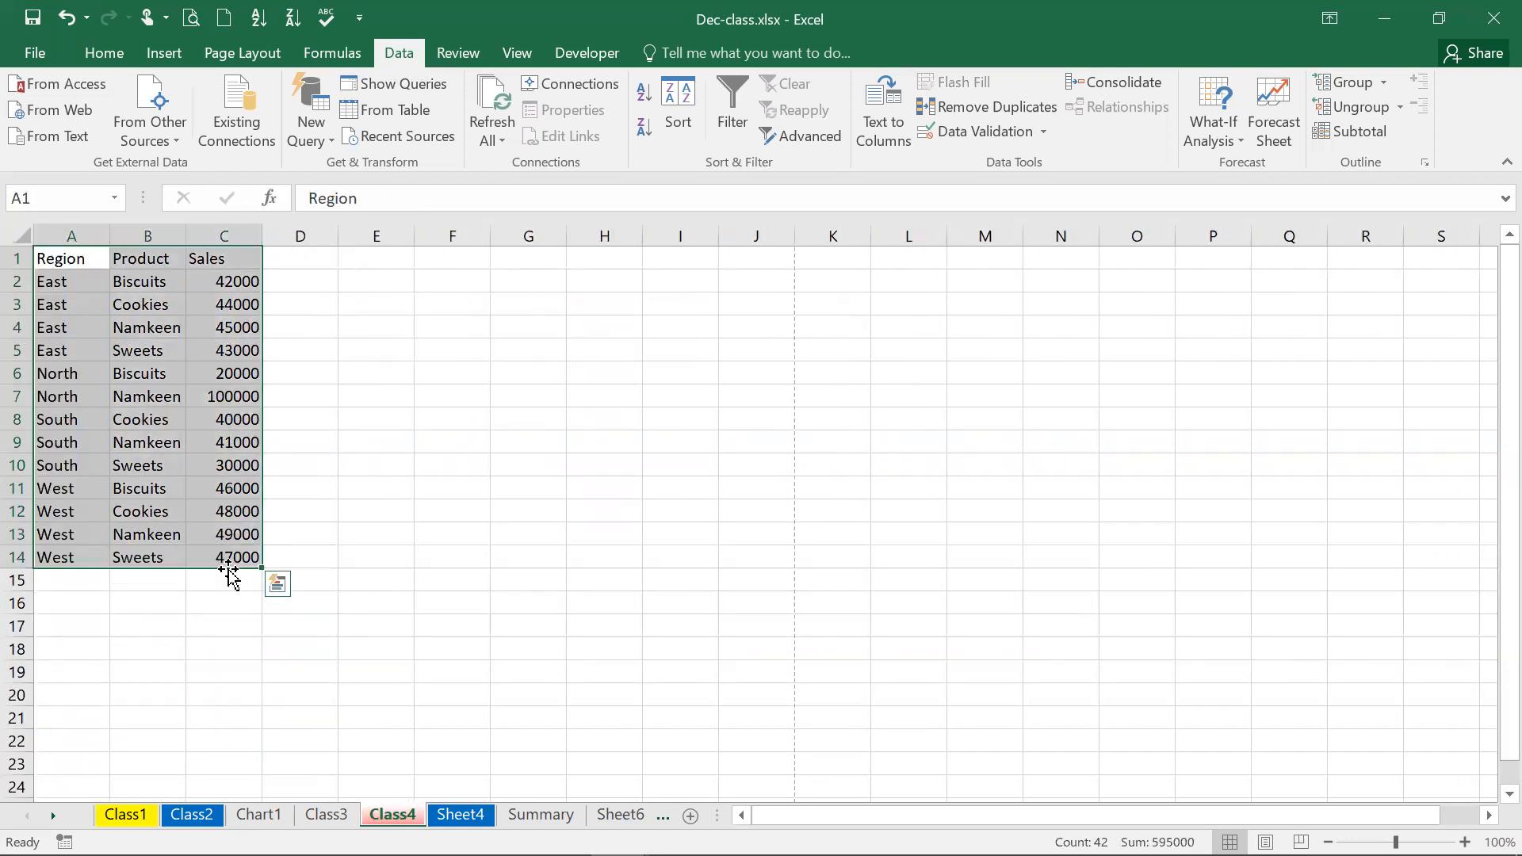
Examine where Namkeen recurs in the Product column across the regions, and how the product changes from row to row within East
left_click(129, 328)
left_click(141, 397)
left_click(145, 445)
left_click(160, 531)
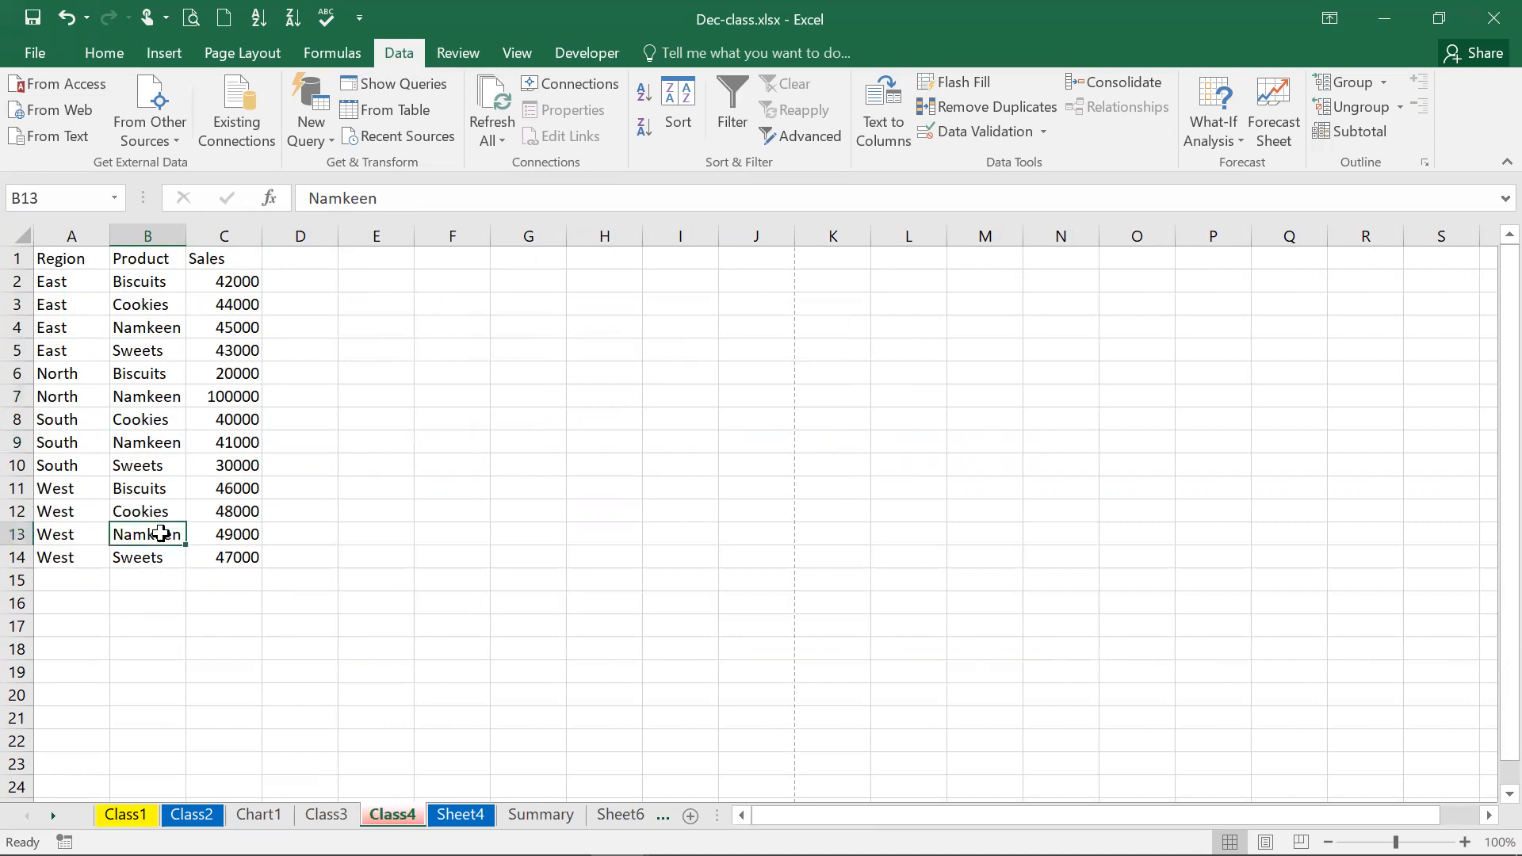
left_click(57, 533)
left_click(49, 380)
left_click(53, 325)
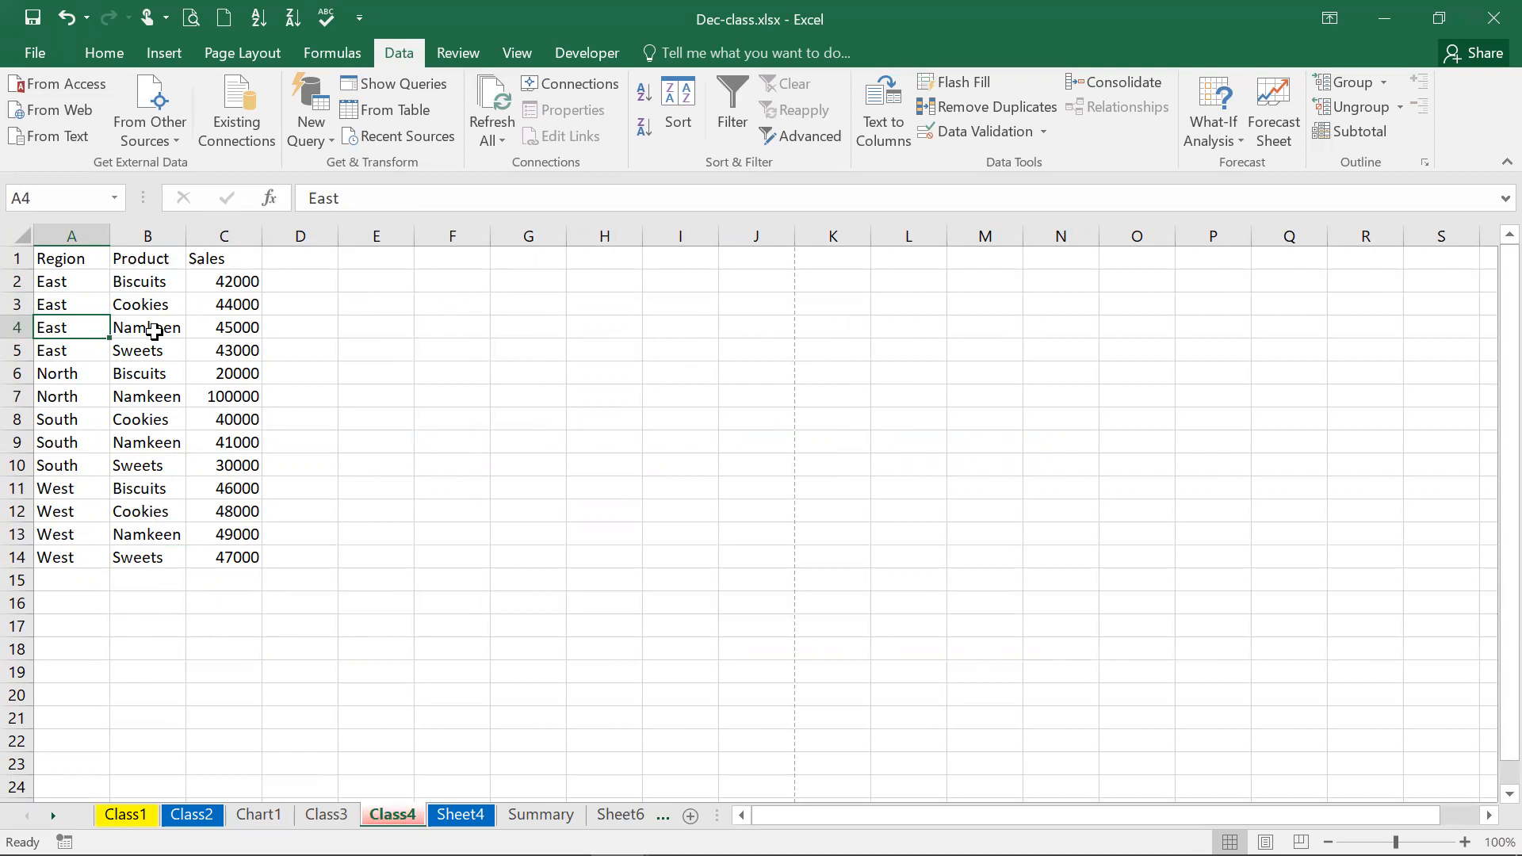
left_click(145, 306)
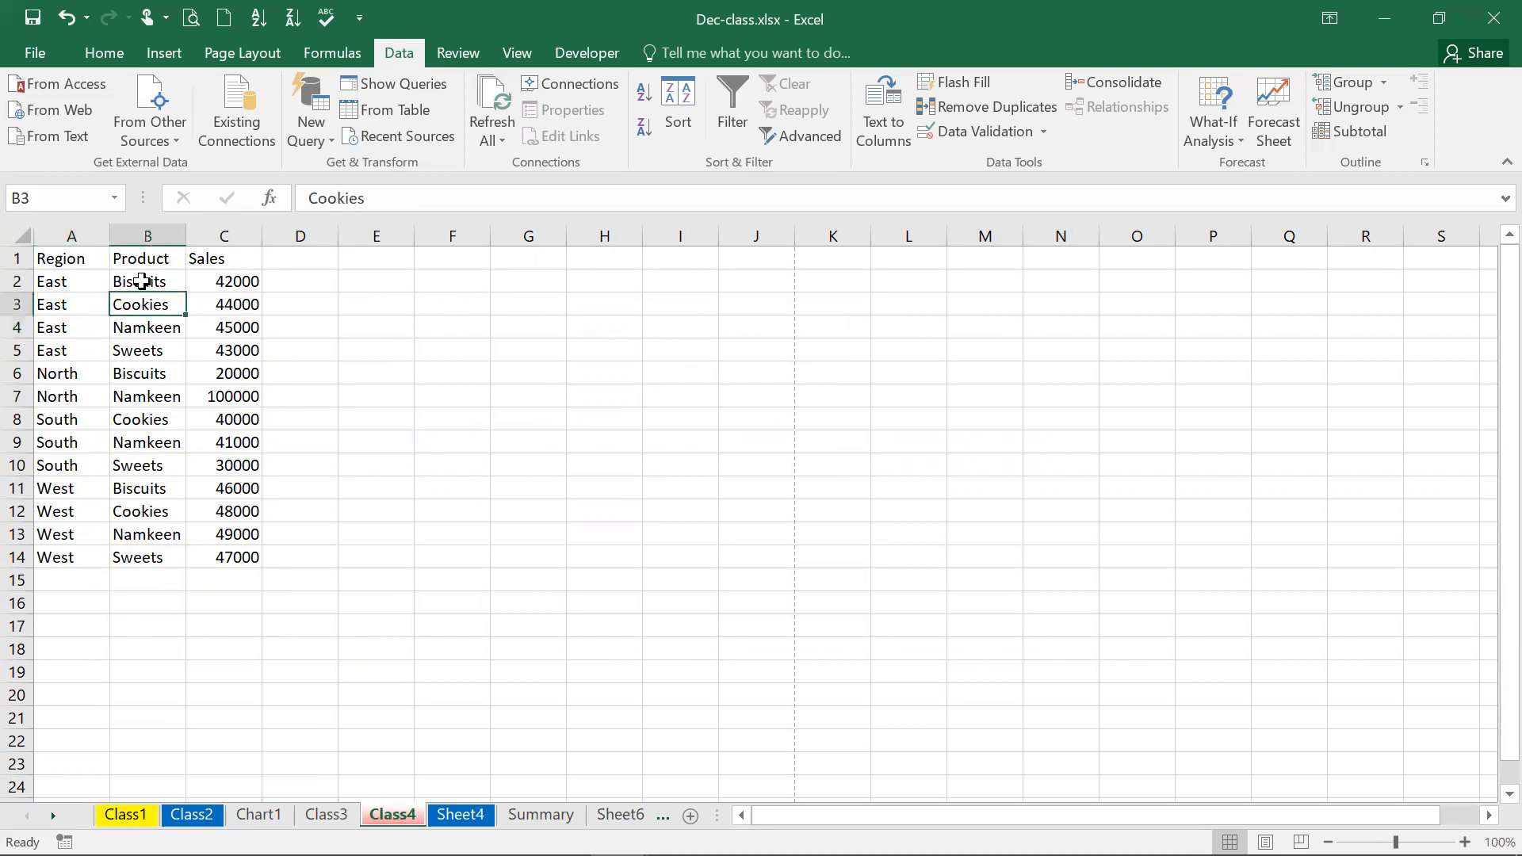
left_click(141, 281)
left_click(147, 309)
left_click(146, 327)
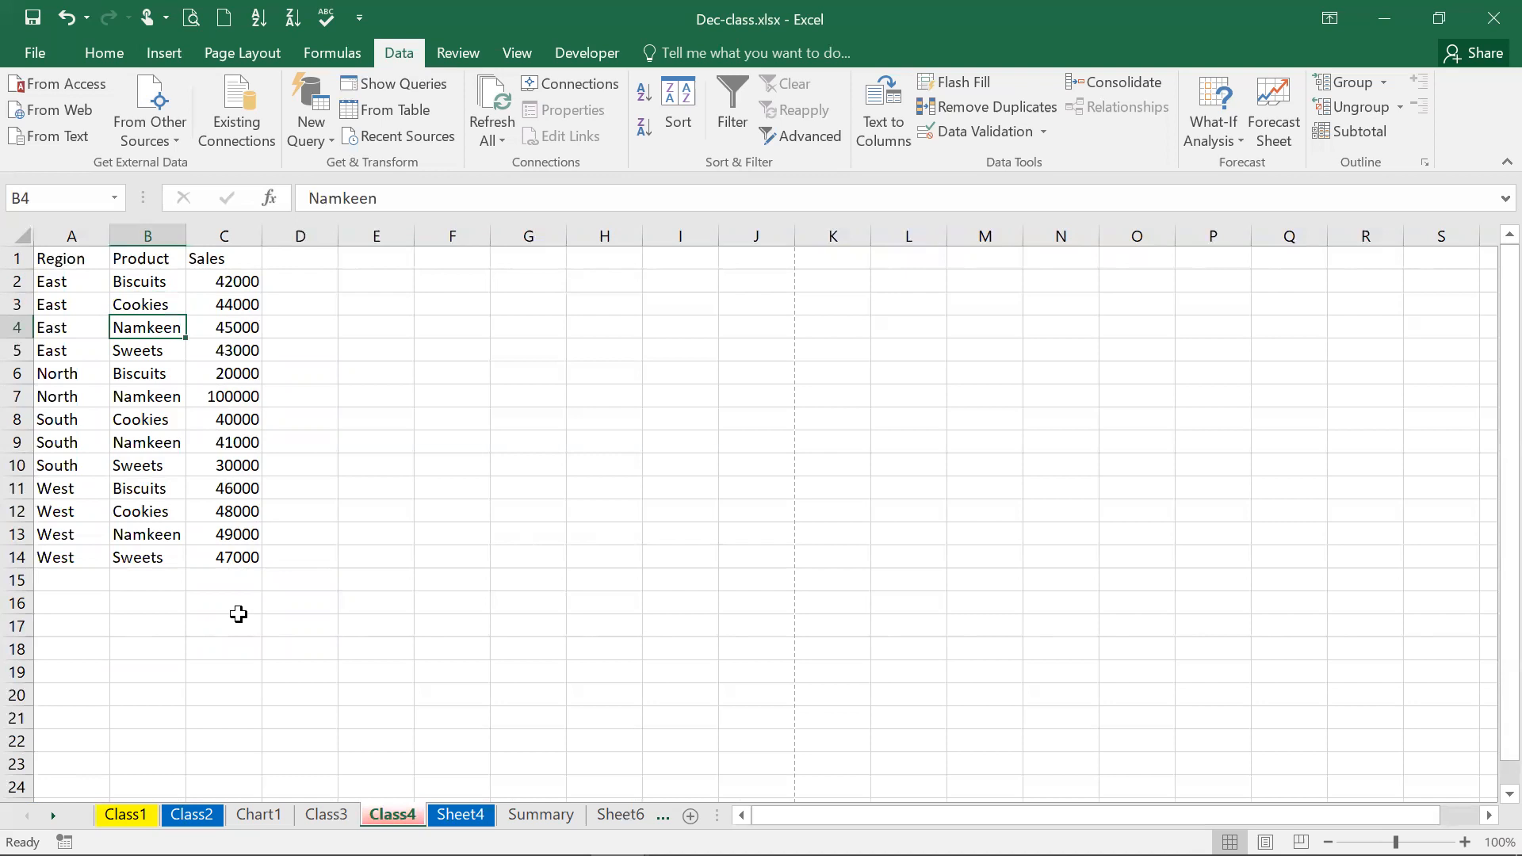
Reapply the Sum subtotals of Sales per Product on the region-sorted list, and undo them
left_click(1332, 128)
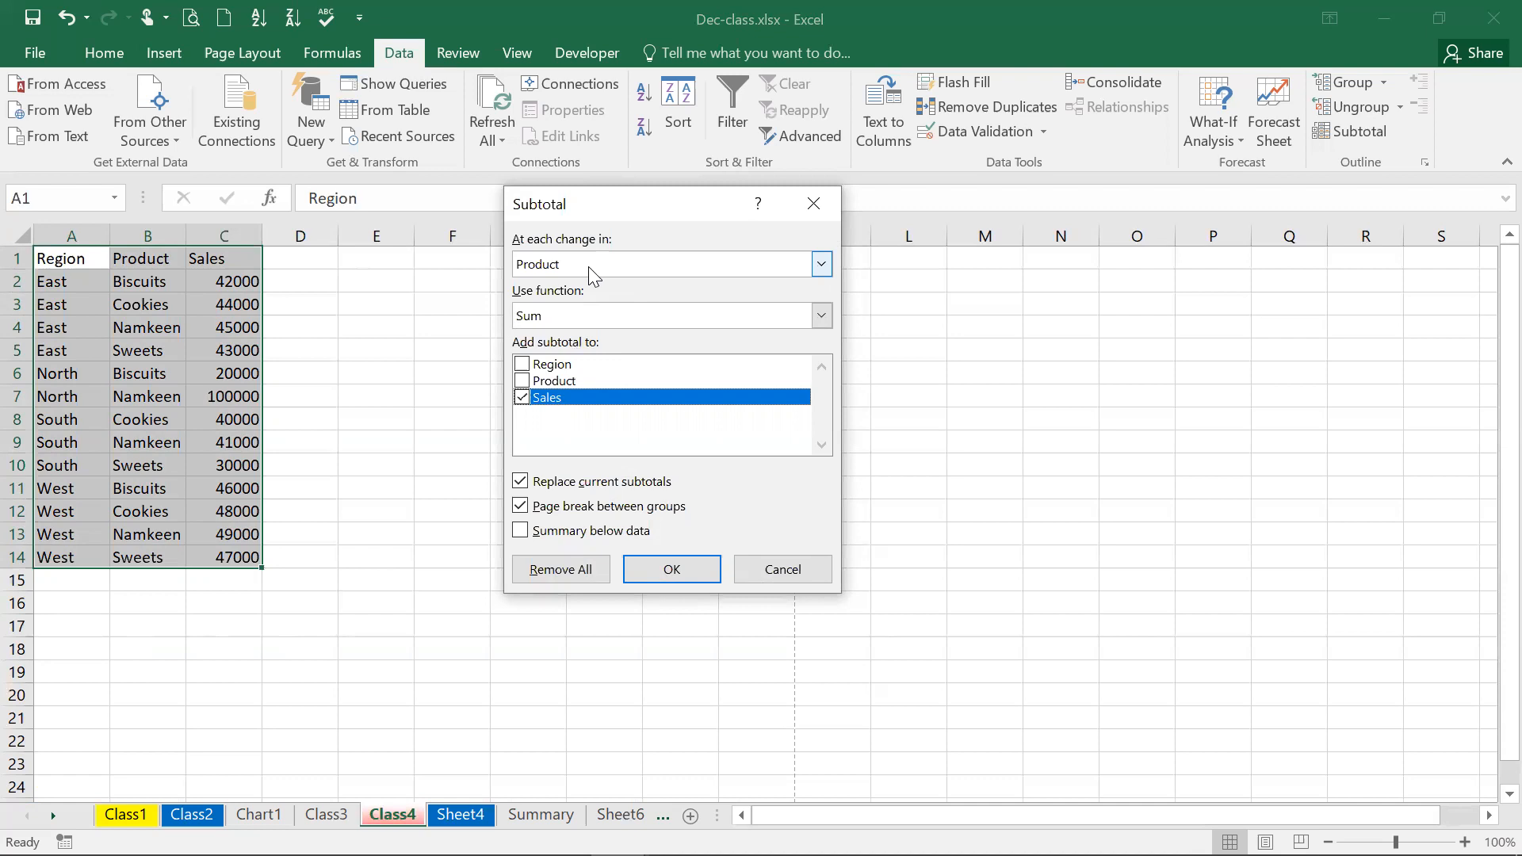
left_click(628, 574)
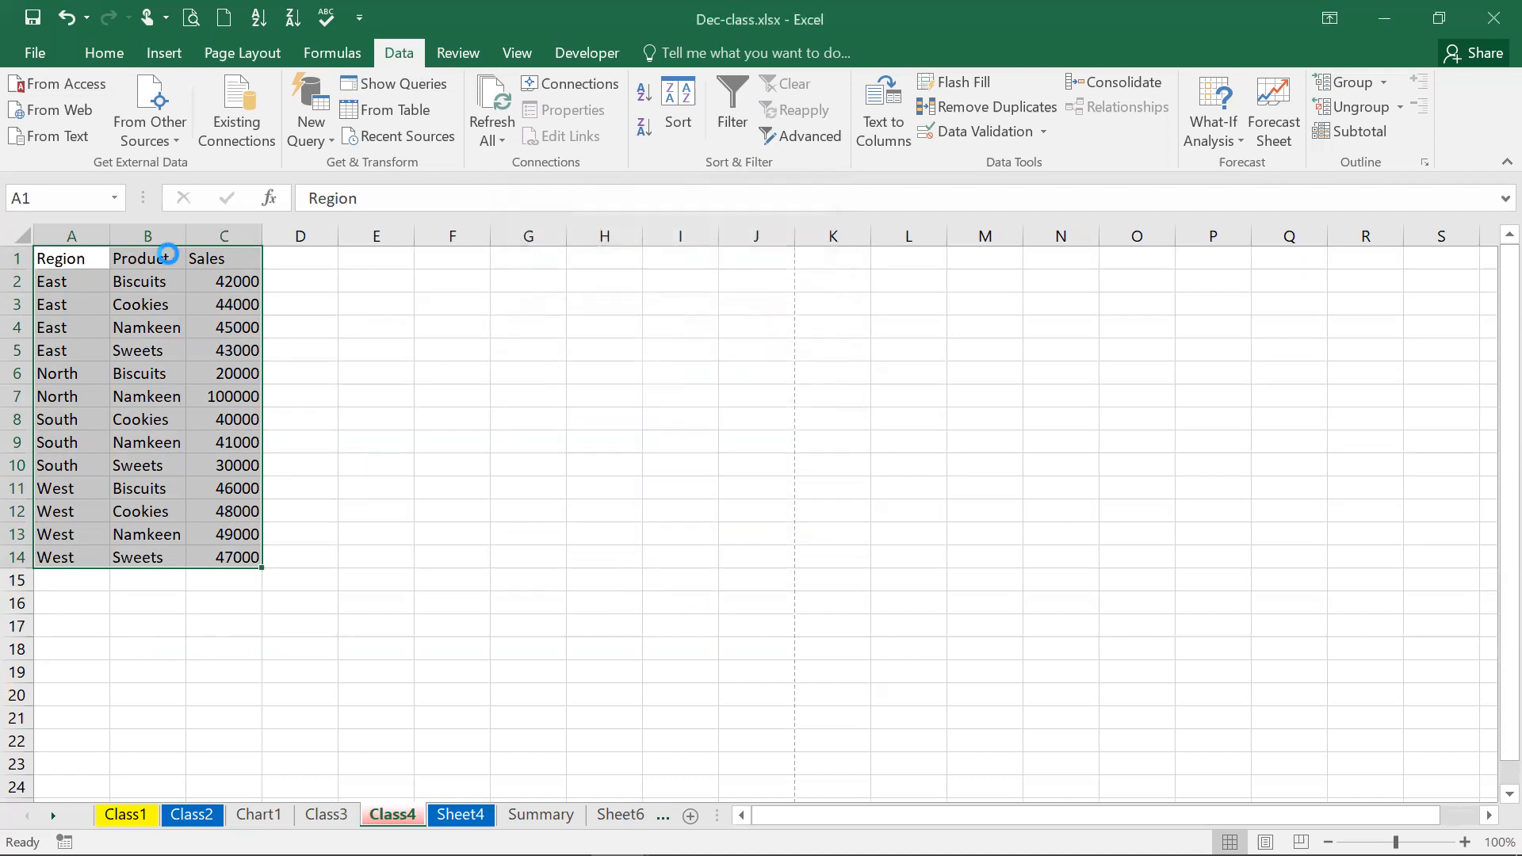
left_click(220, 335)
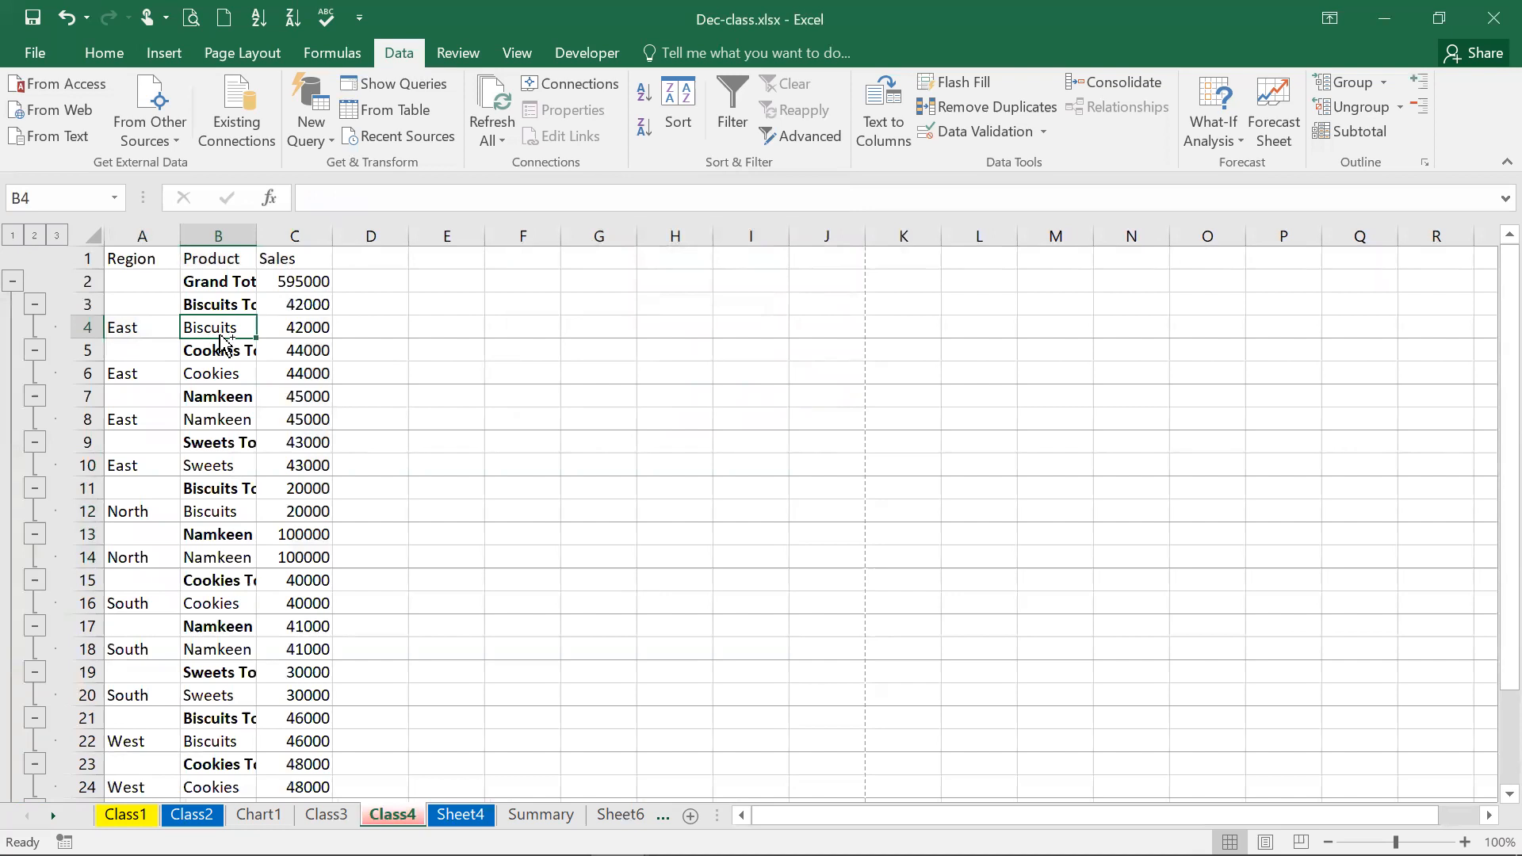
key("ctrl+z")
Sort the list by Product in ascending order, and check the grouped rows from Biscuits through Sweets
left_click(164, 290)
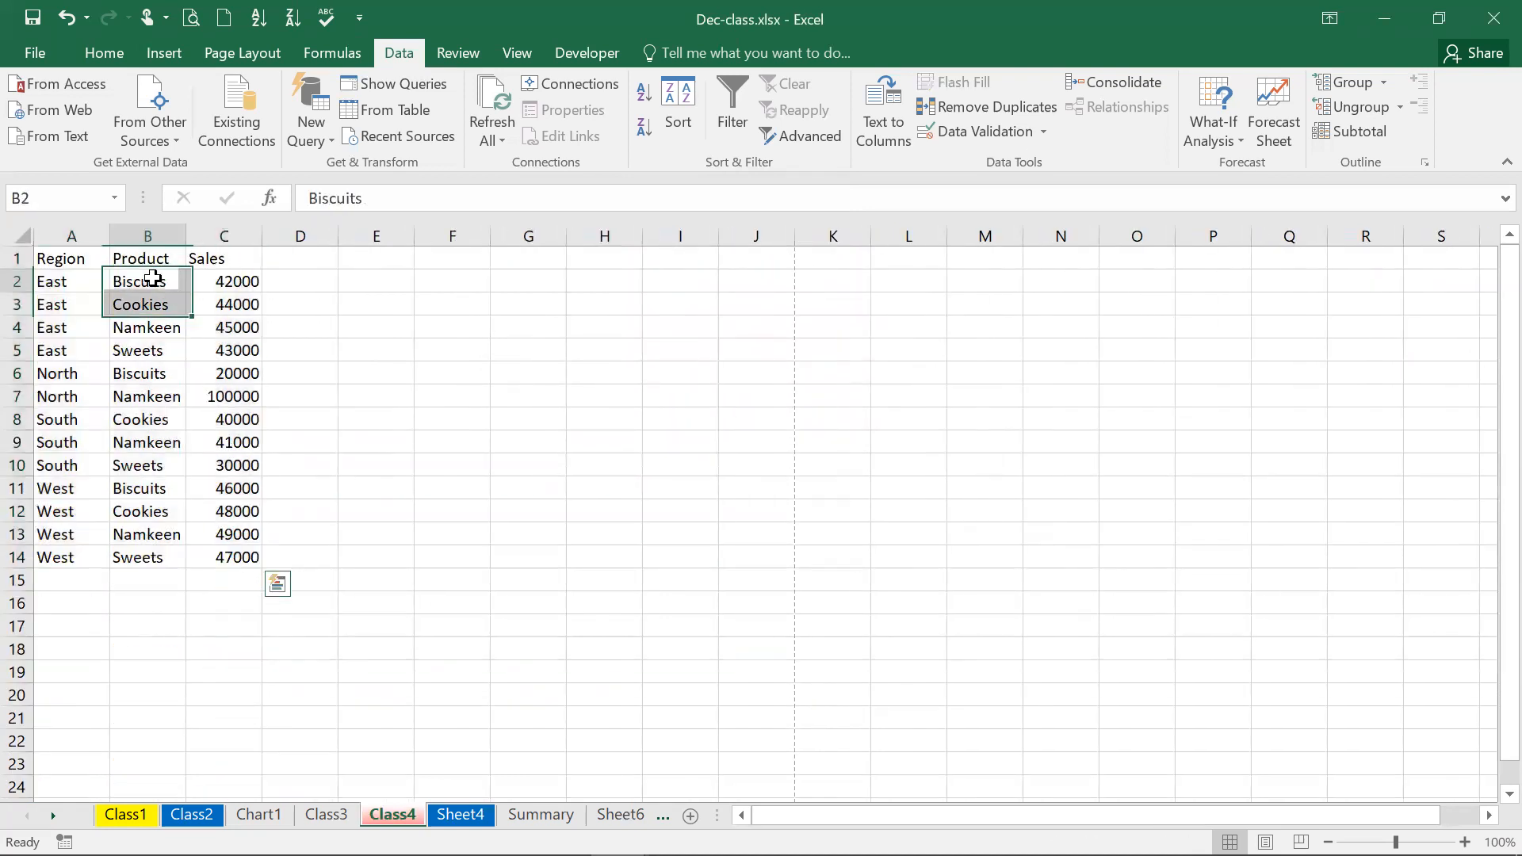
left_click(646, 91)
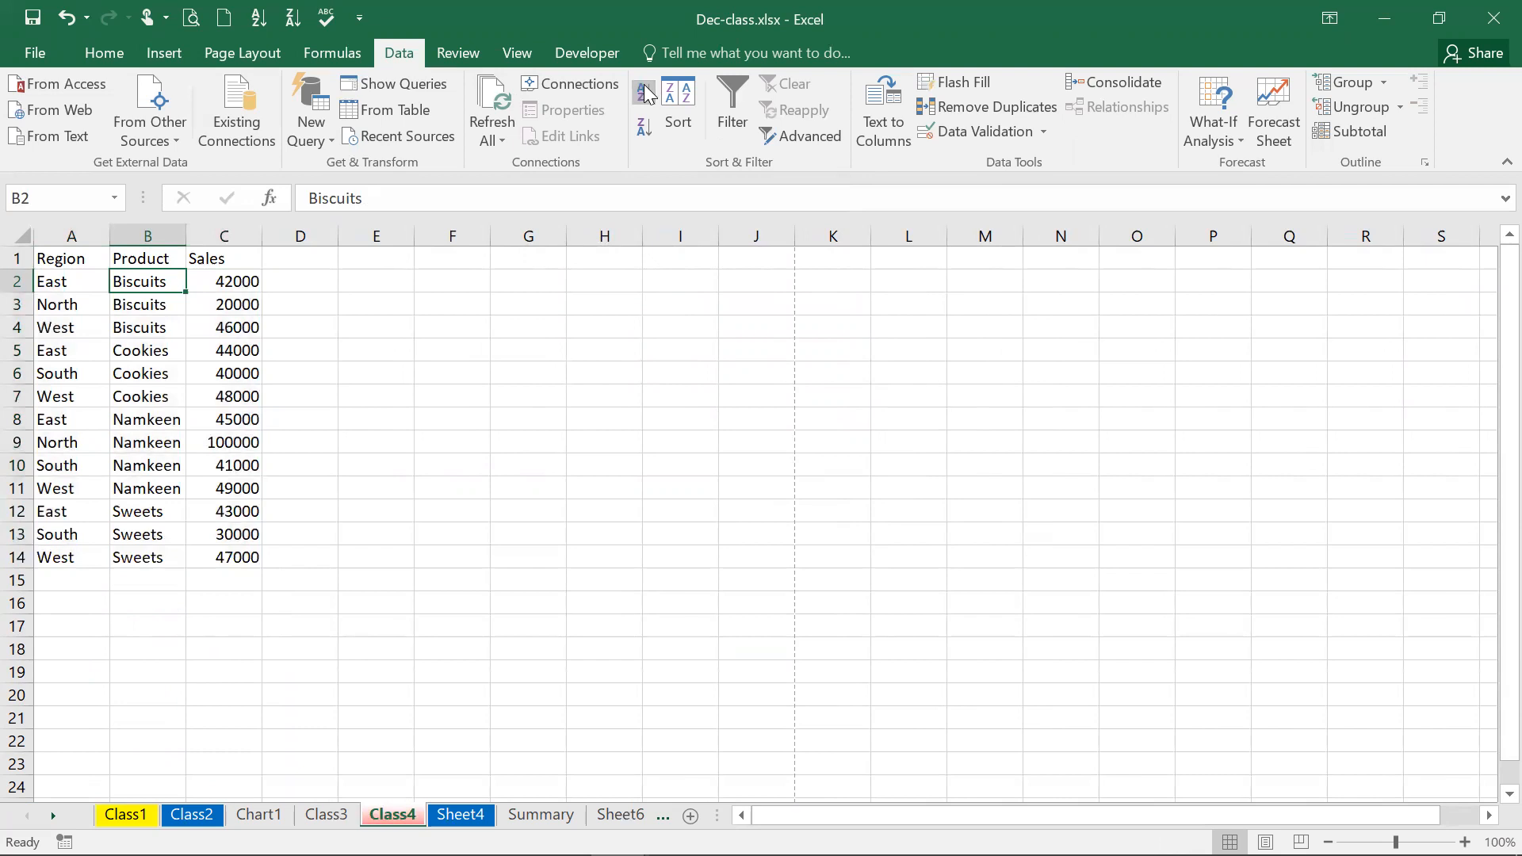
left_click_drag(158, 280, 158, 329)
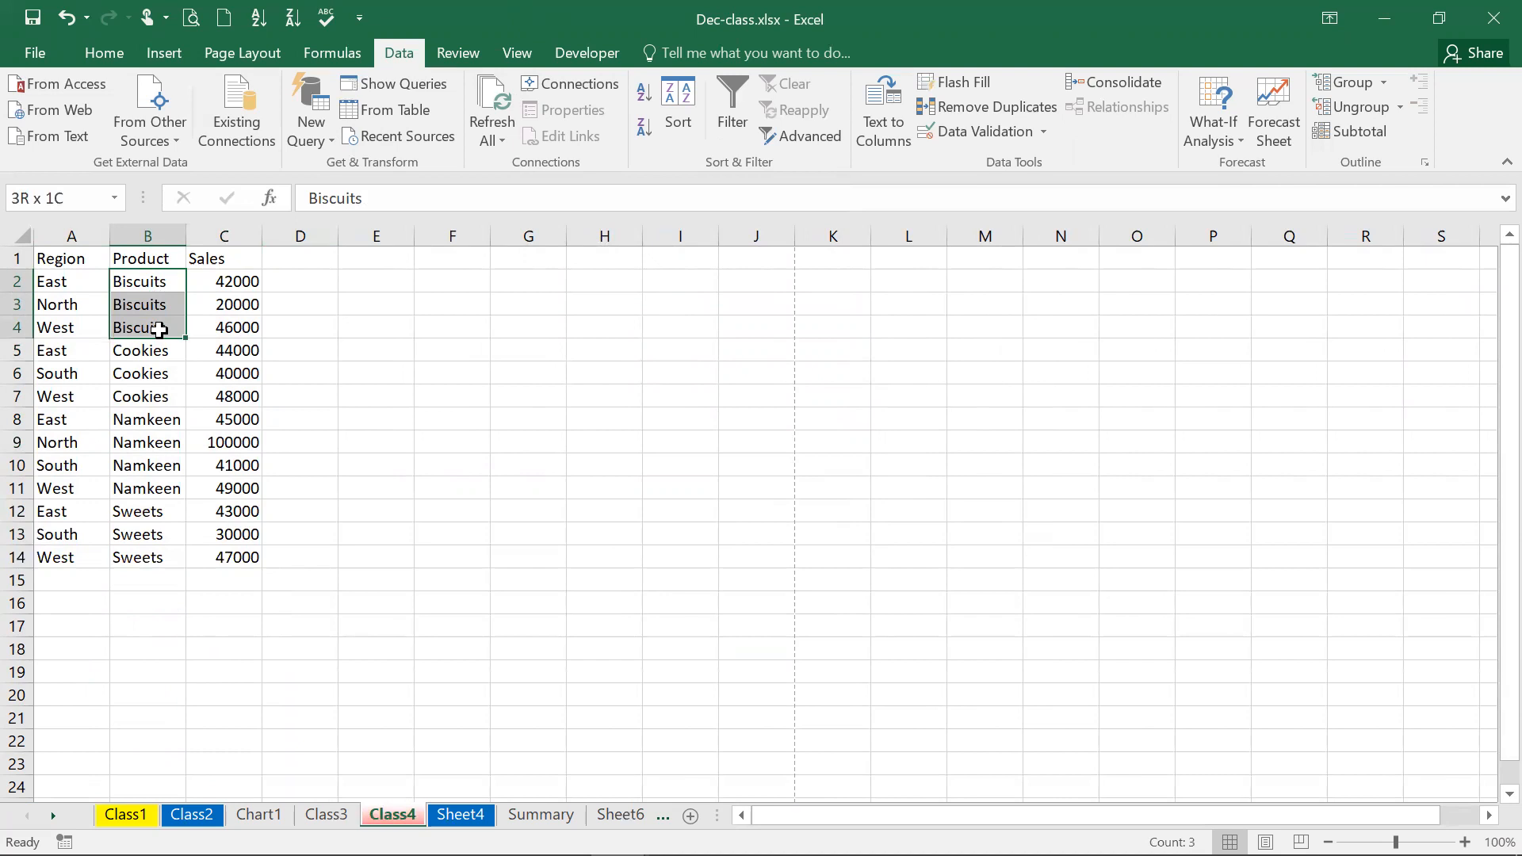
left_click(234, 346)
left_click_drag(159, 350, 156, 552)
left_click(240, 393)
left_click(221, 487)
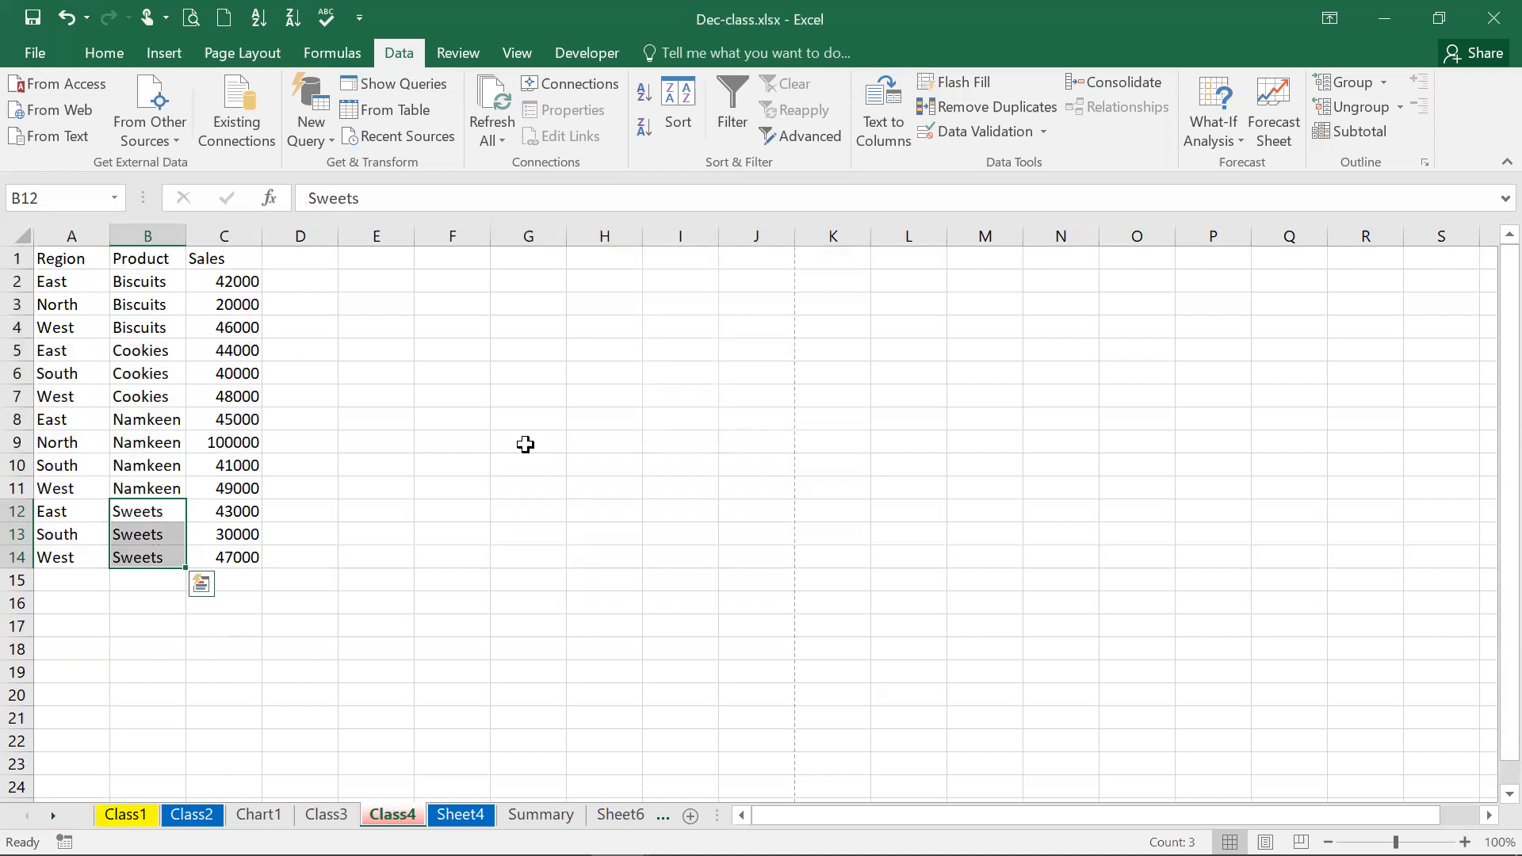
Add Sum subtotals of Sales at each change in Product to the whole list, with page breaks between groups, and autofit the Product column
left_click(1368, 133)
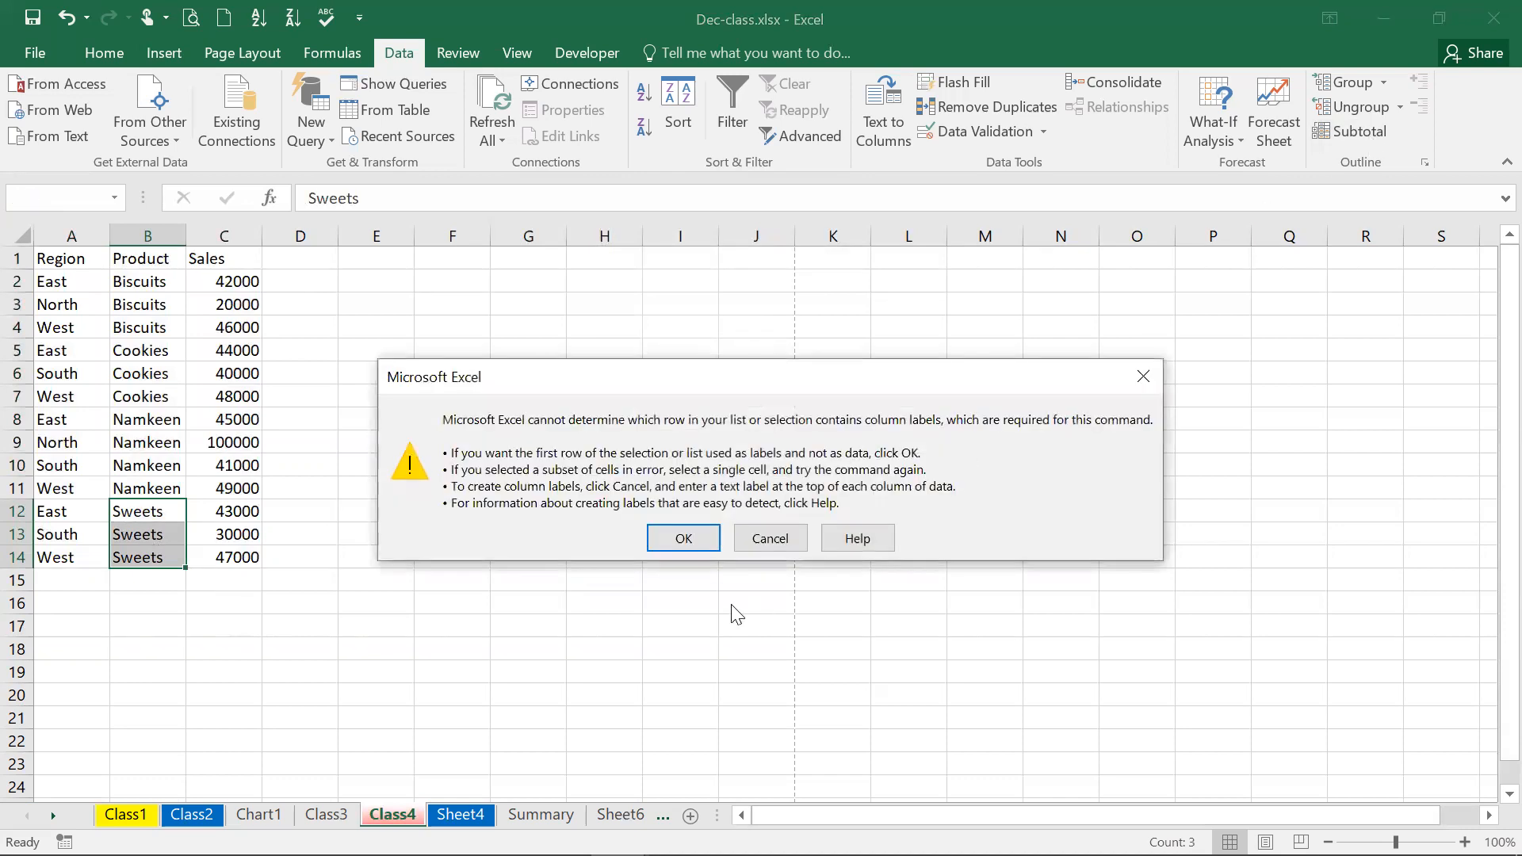
left_click(750, 547)
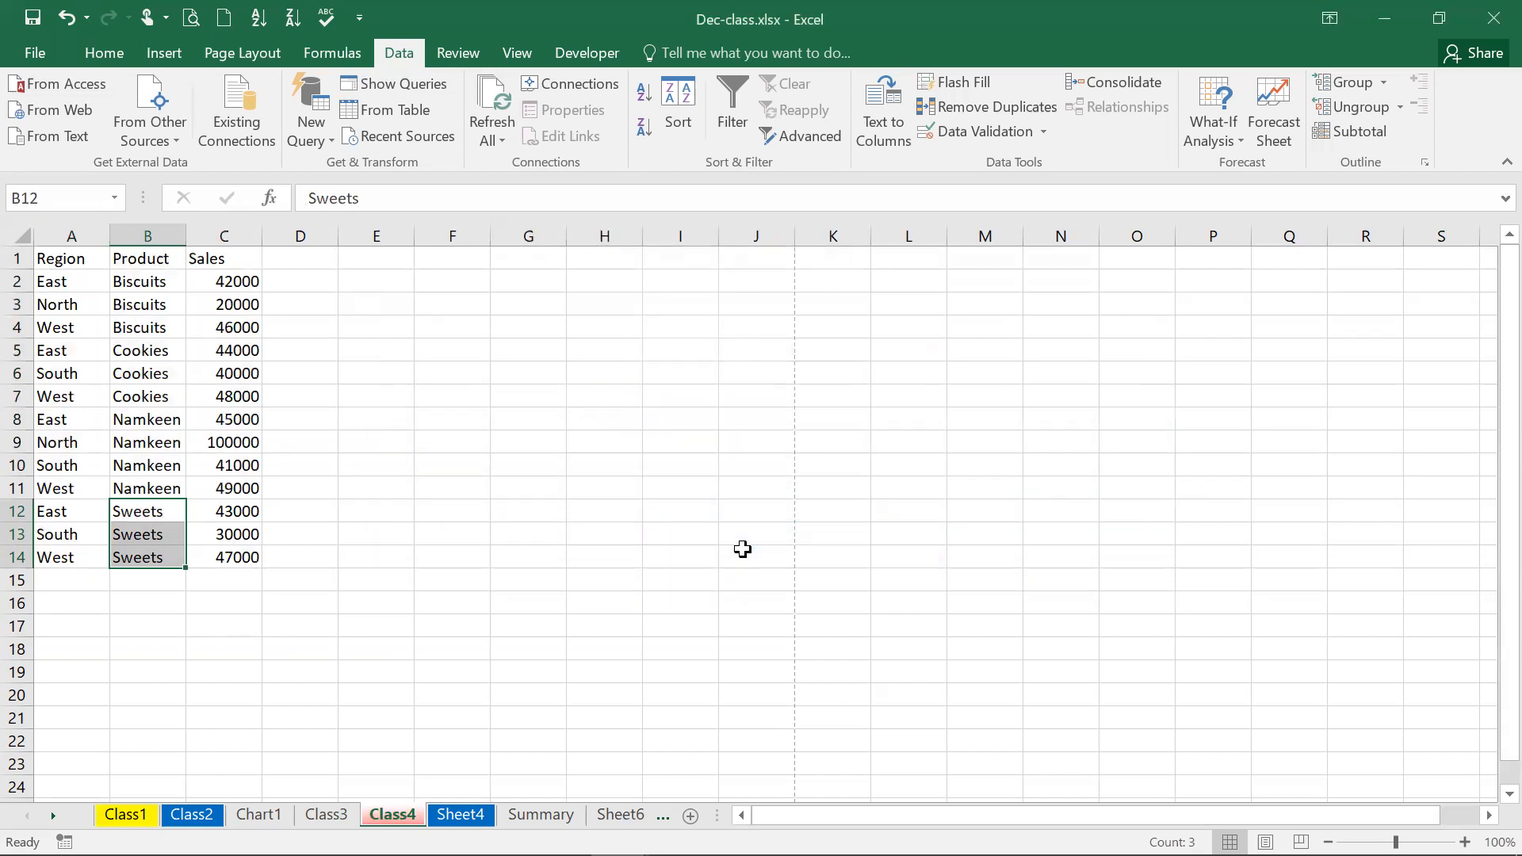
left_click(153, 394)
key("ctrl+a")
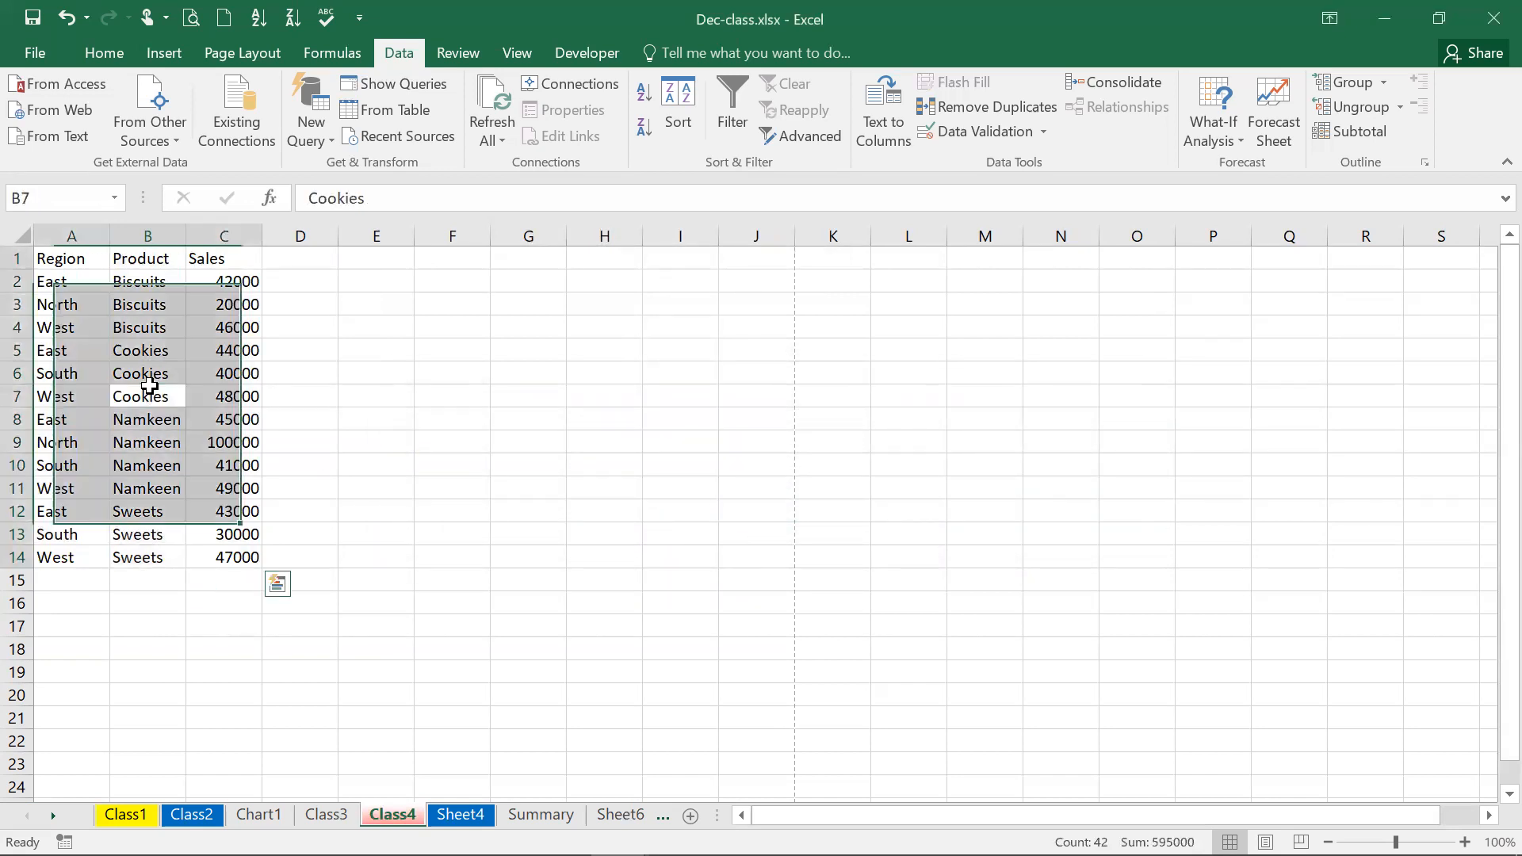
left_click(1360, 130)
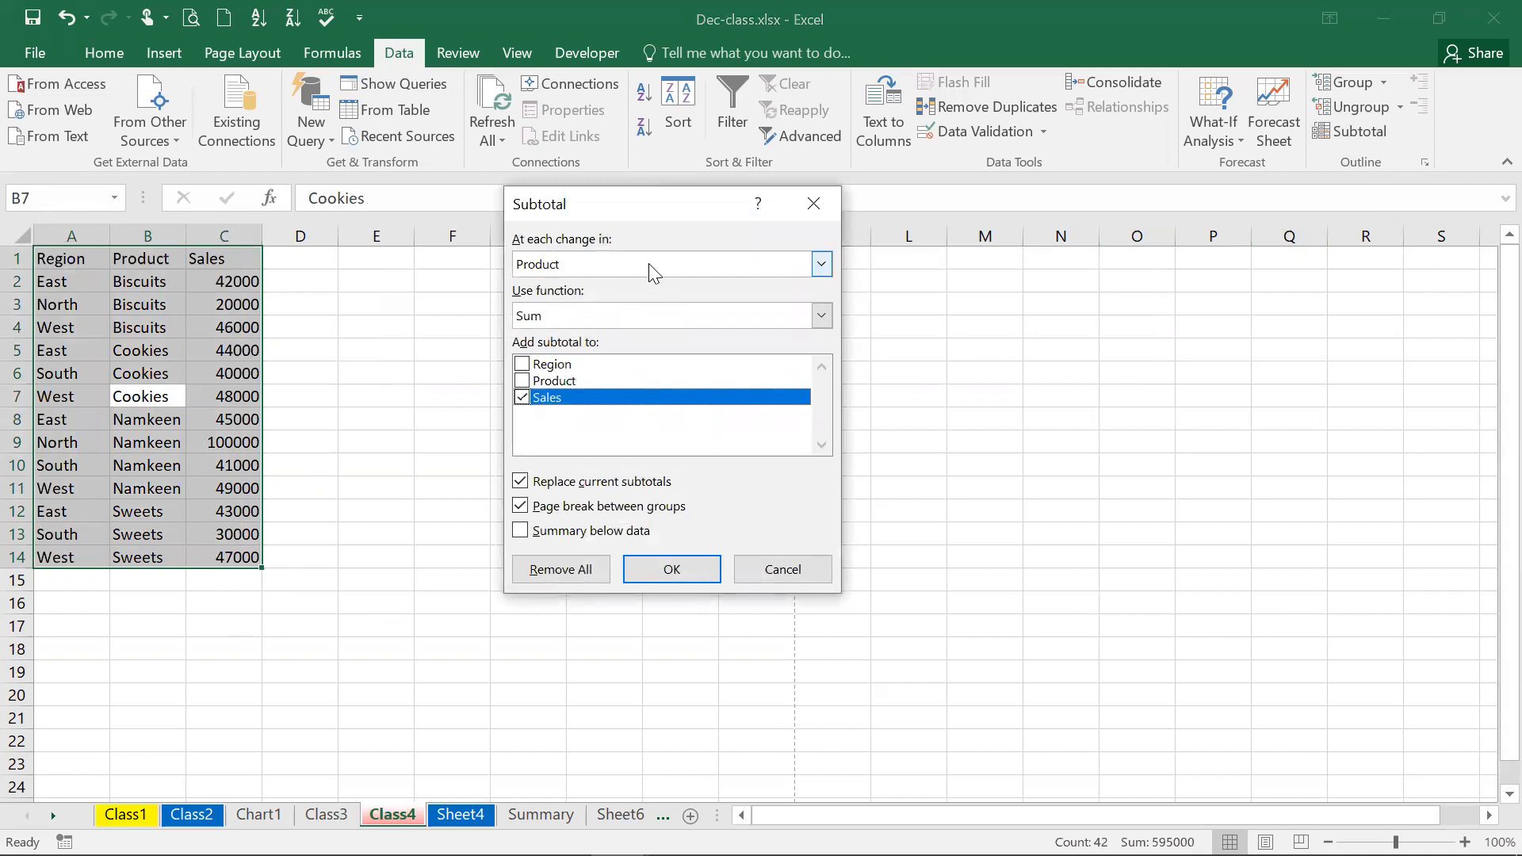
left_click(521, 396)
left_click(646, 567)
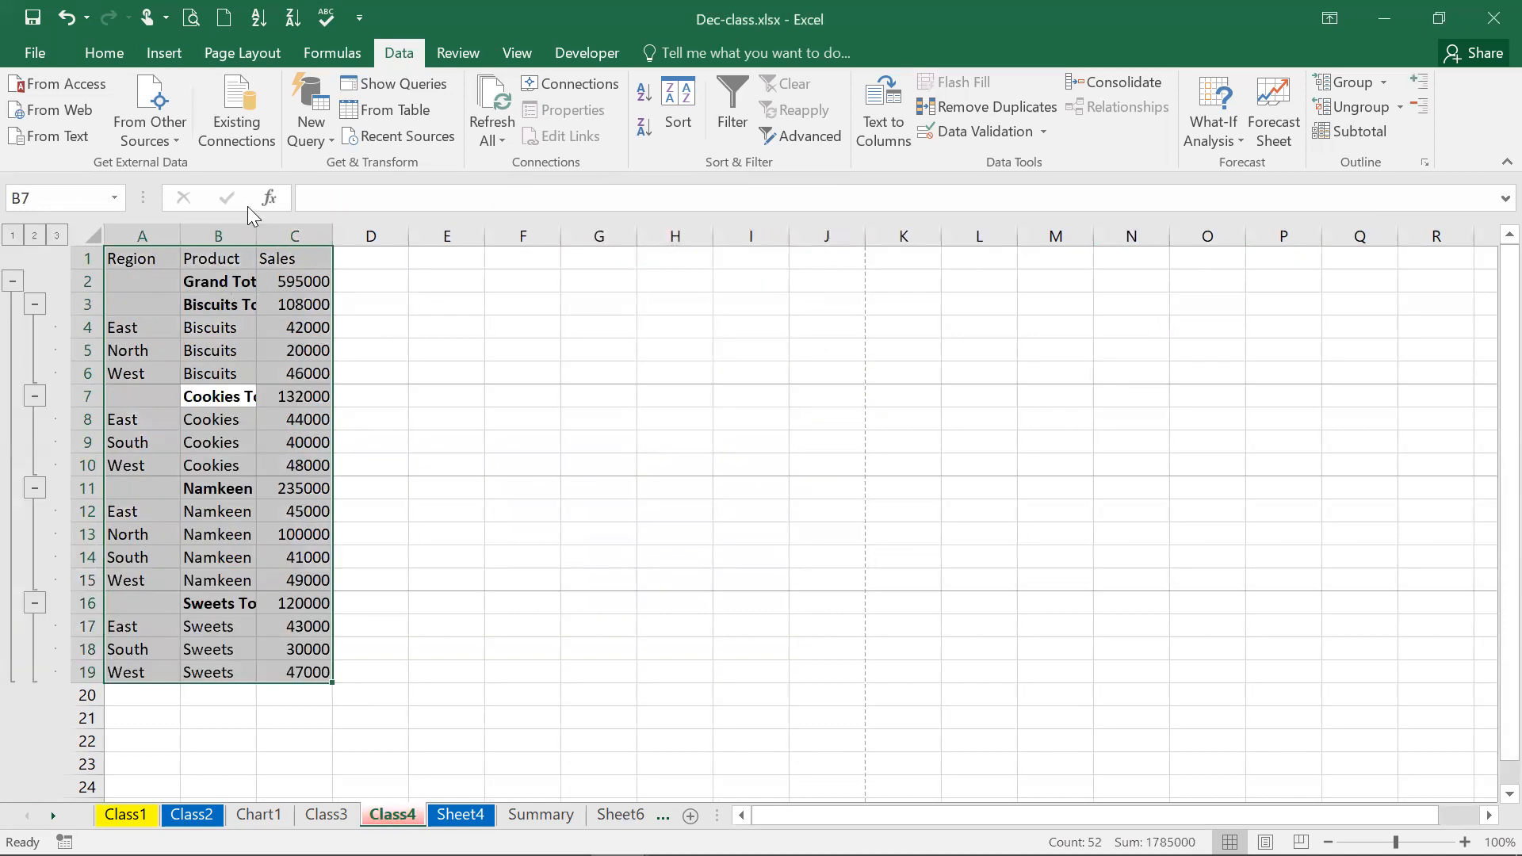
double_click(255, 230)
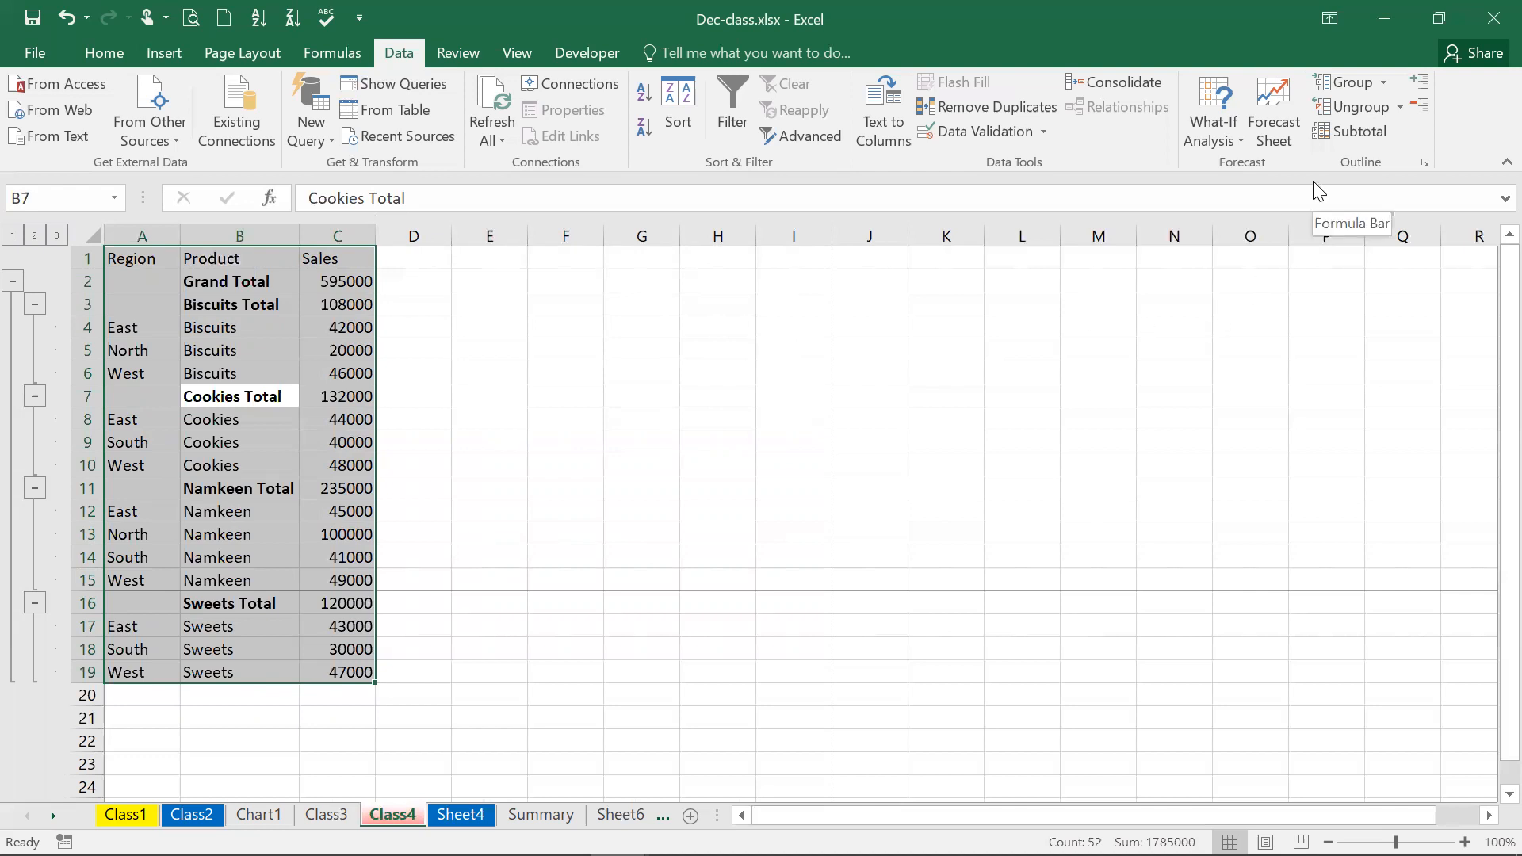
Clear the product subtotals from the list and restore the Product column's original width
left_click(1325, 134)
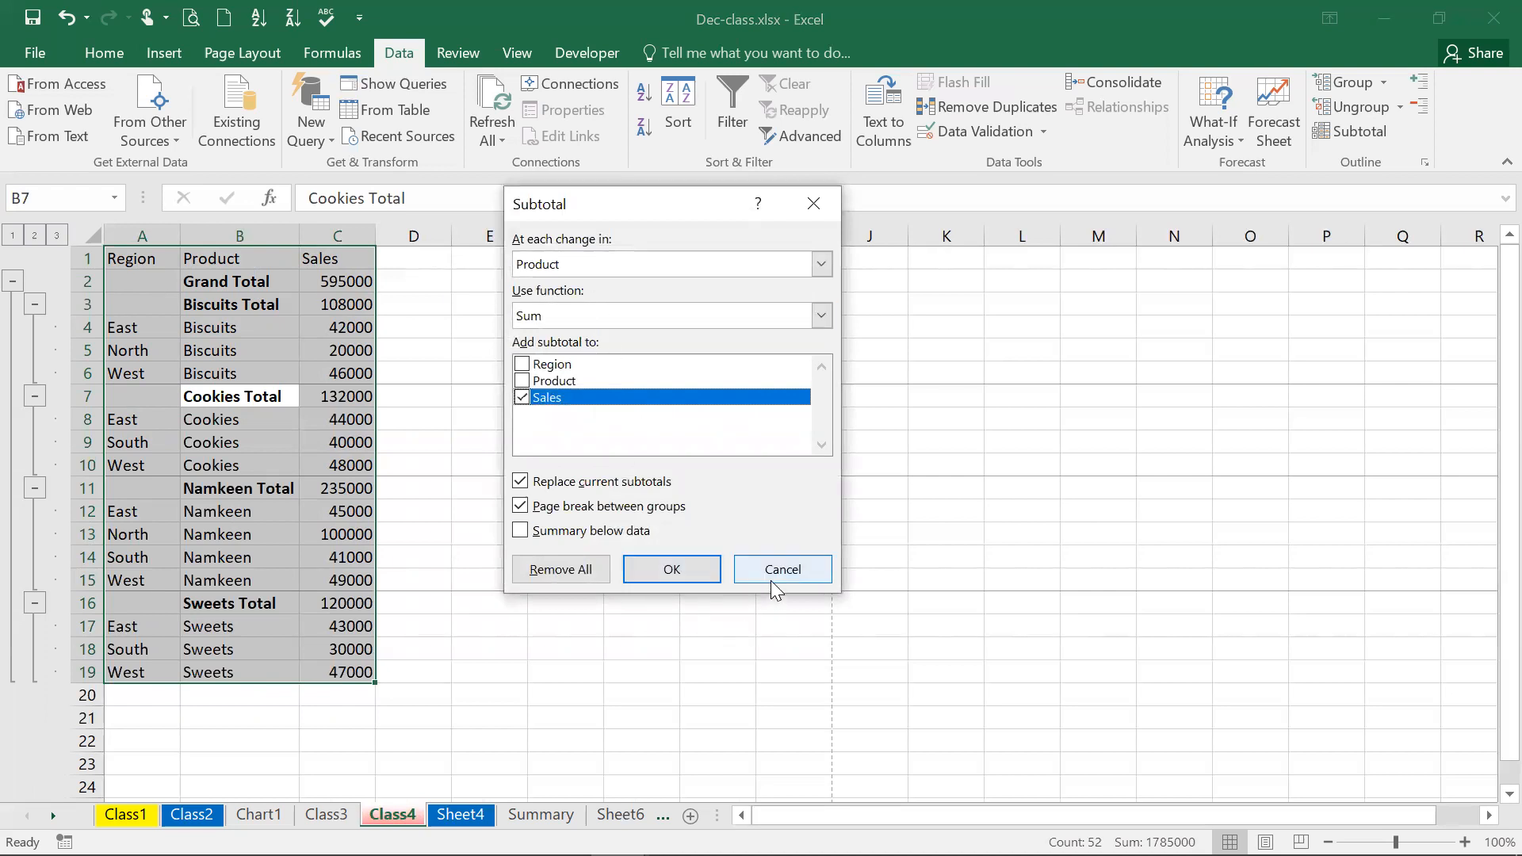
left_click(812, 564)
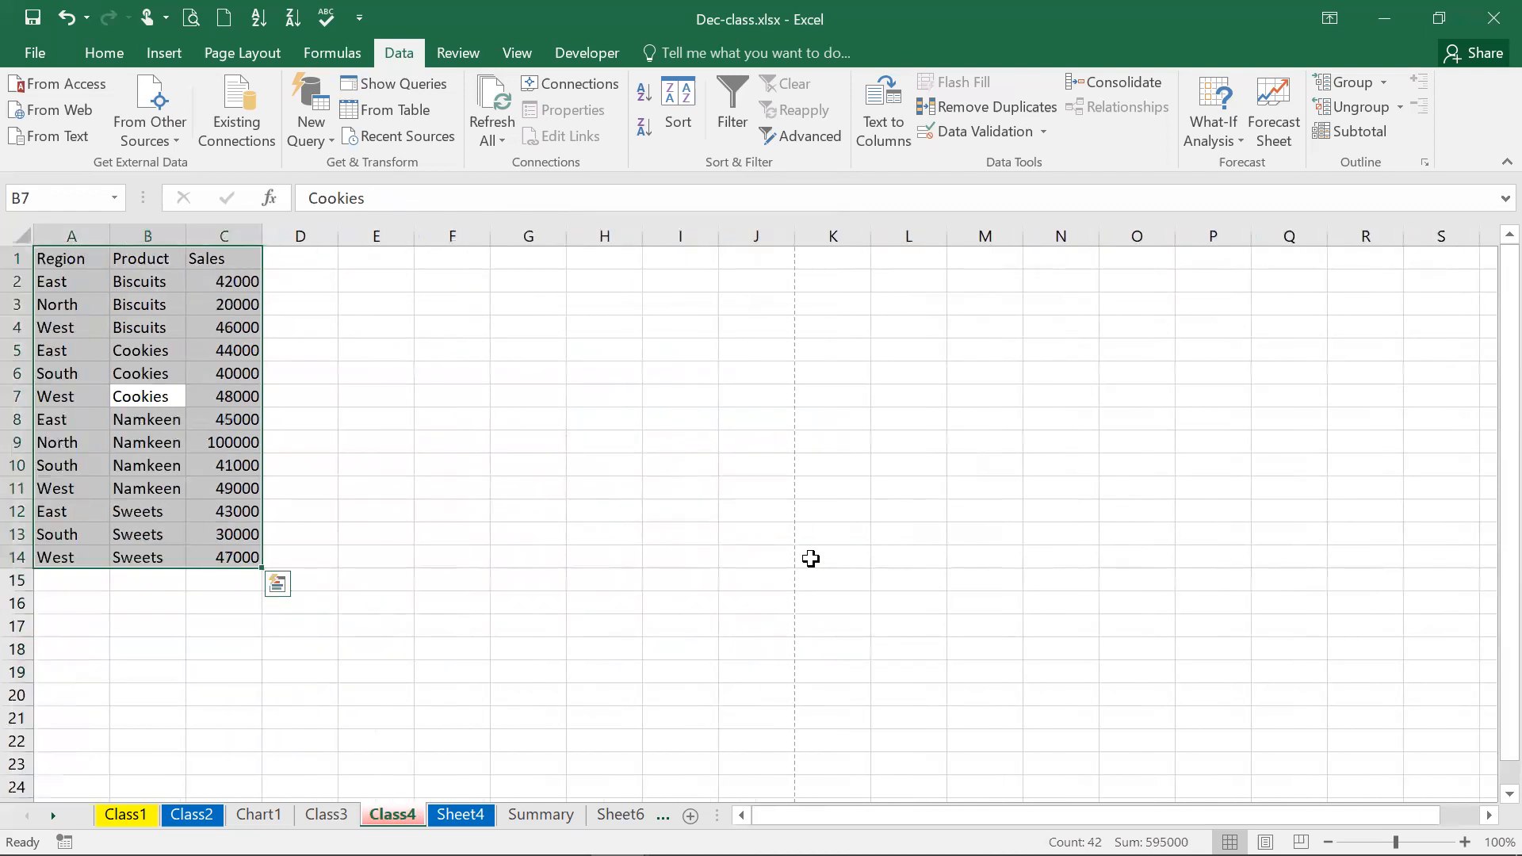
Try Sum subtotals of Sales at each change in Region on the product-sorted list, autofit the Region column, and undo both
left_click(57, 287)
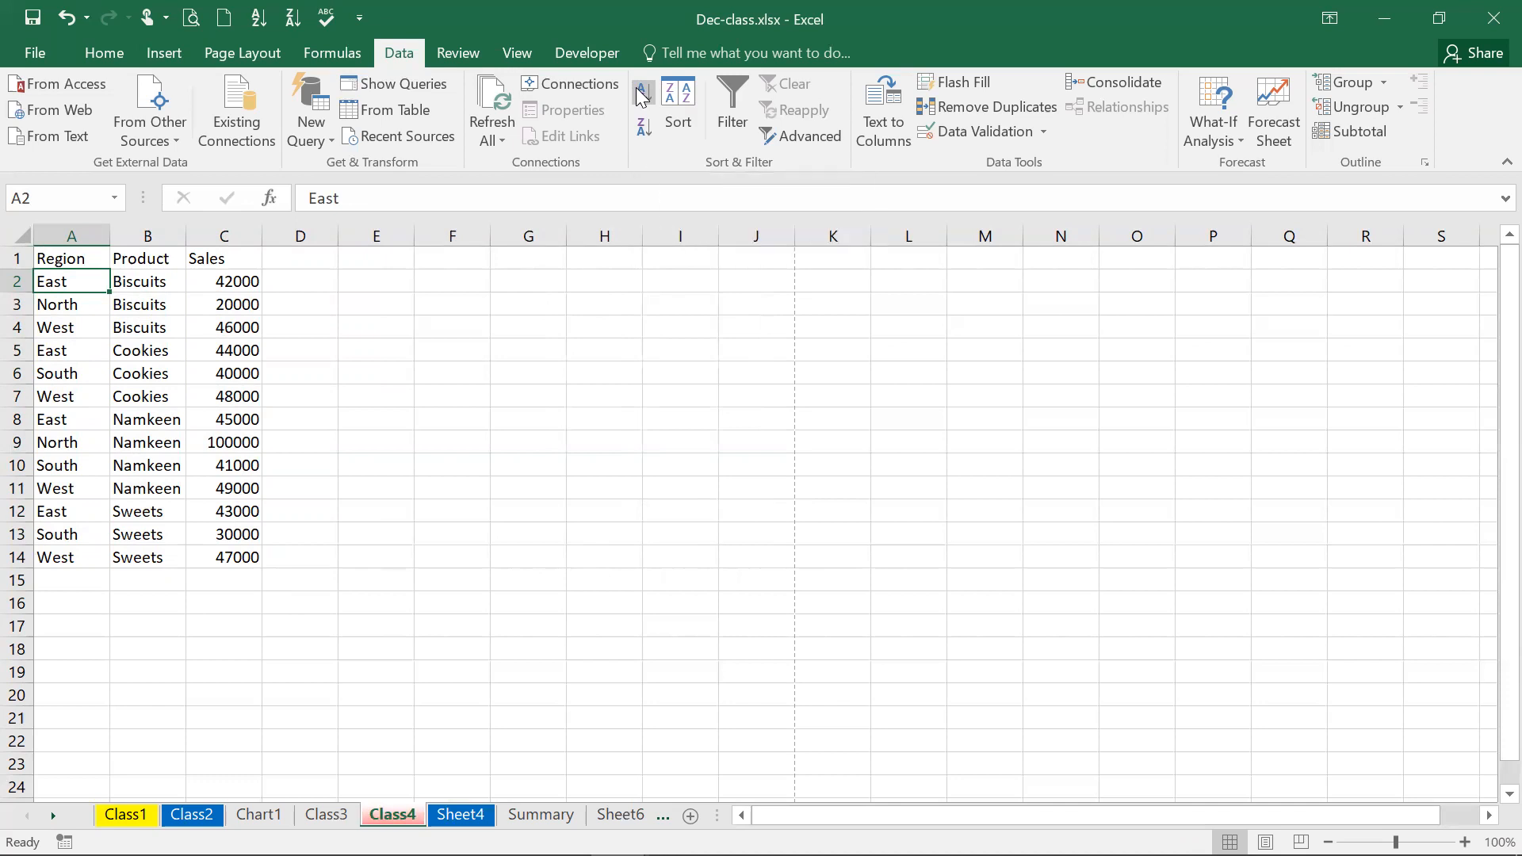
key("ctrl+a")
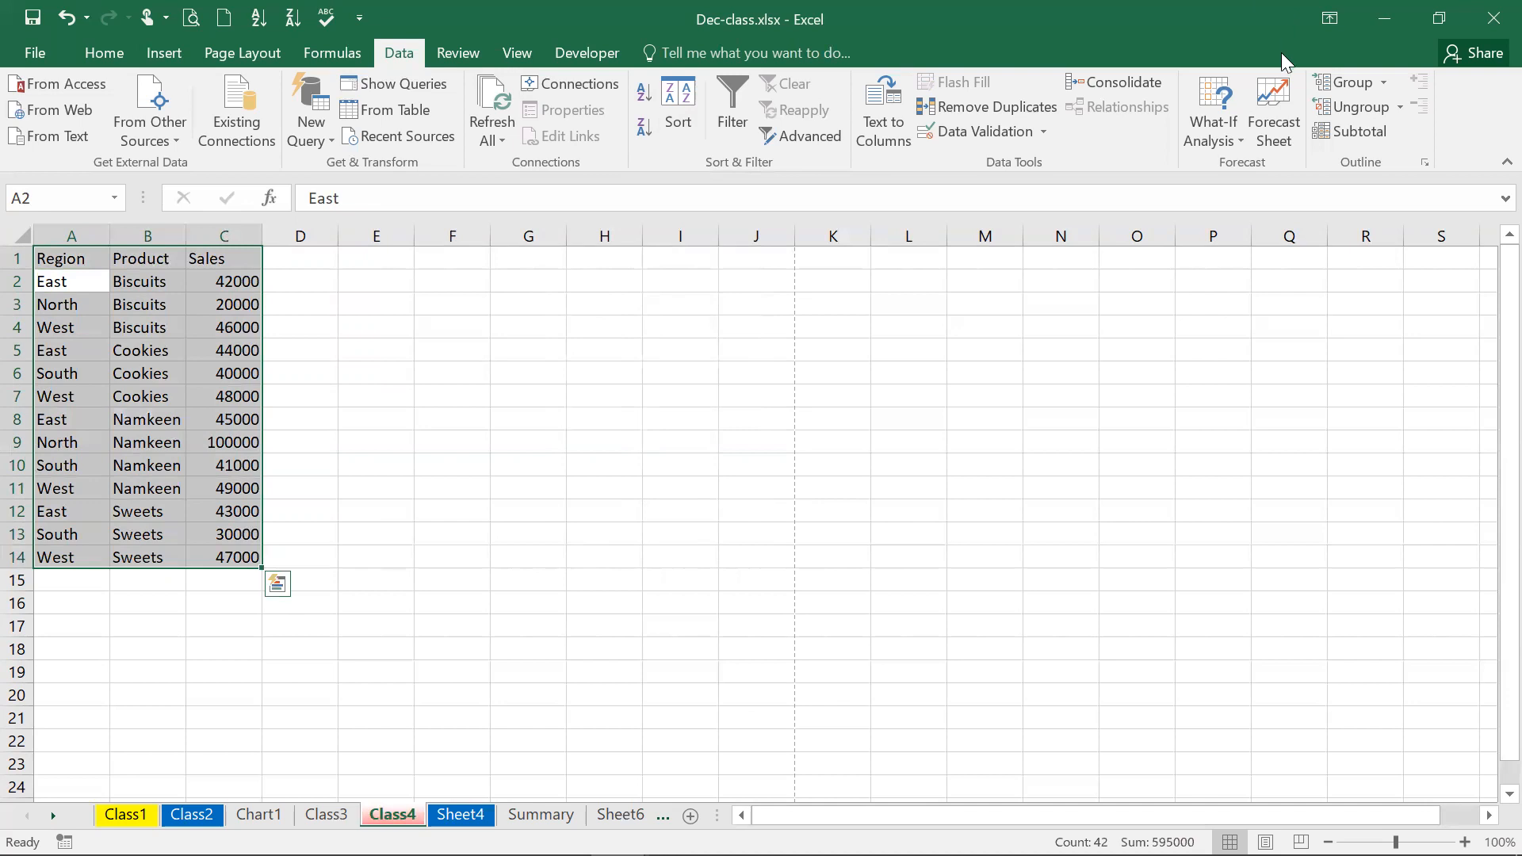
left_click(1332, 136)
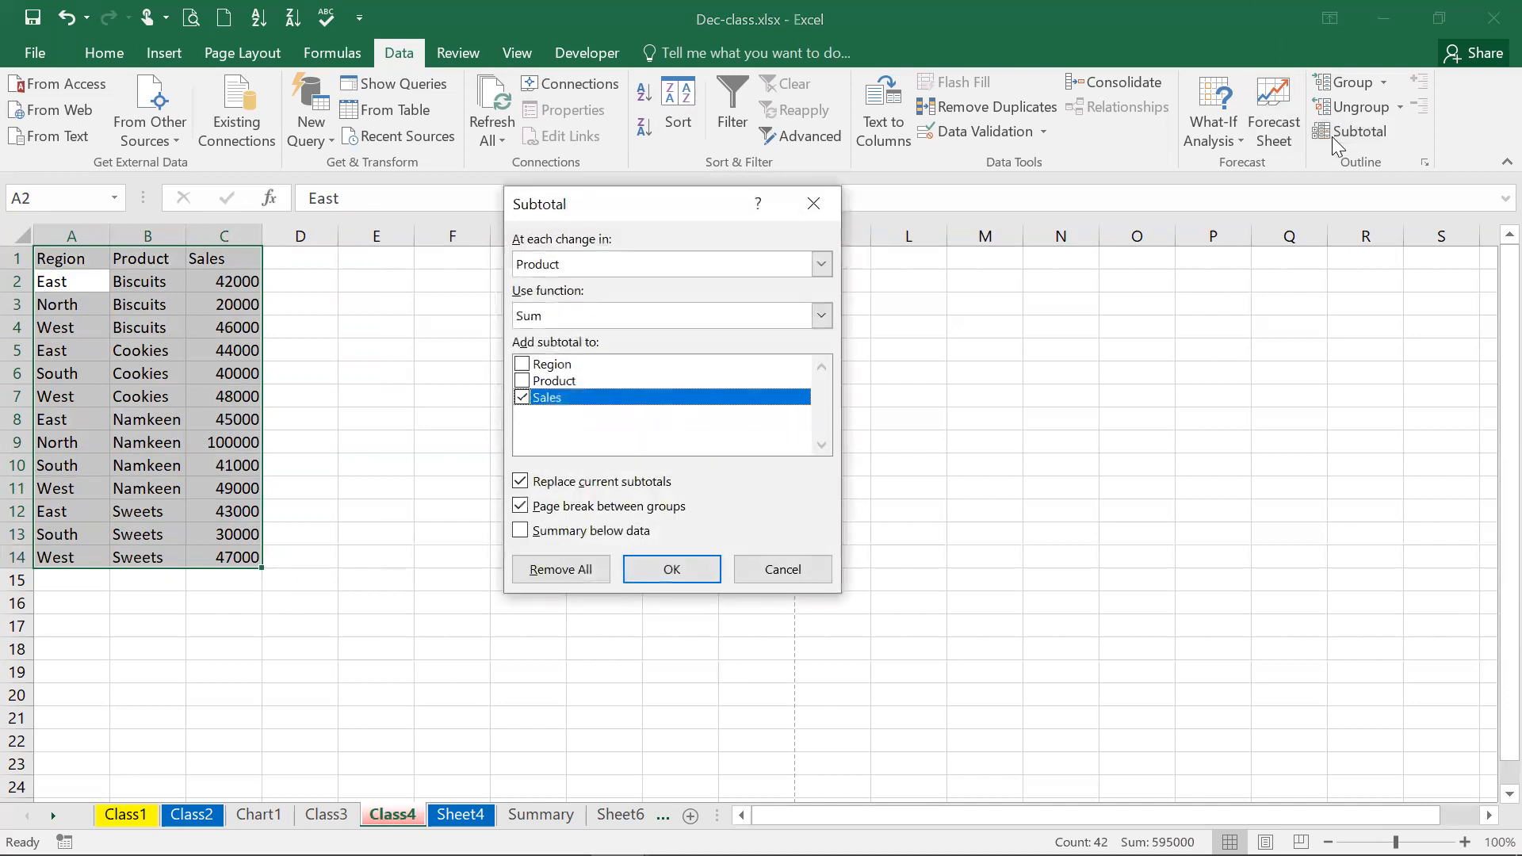
left_click(599, 262)
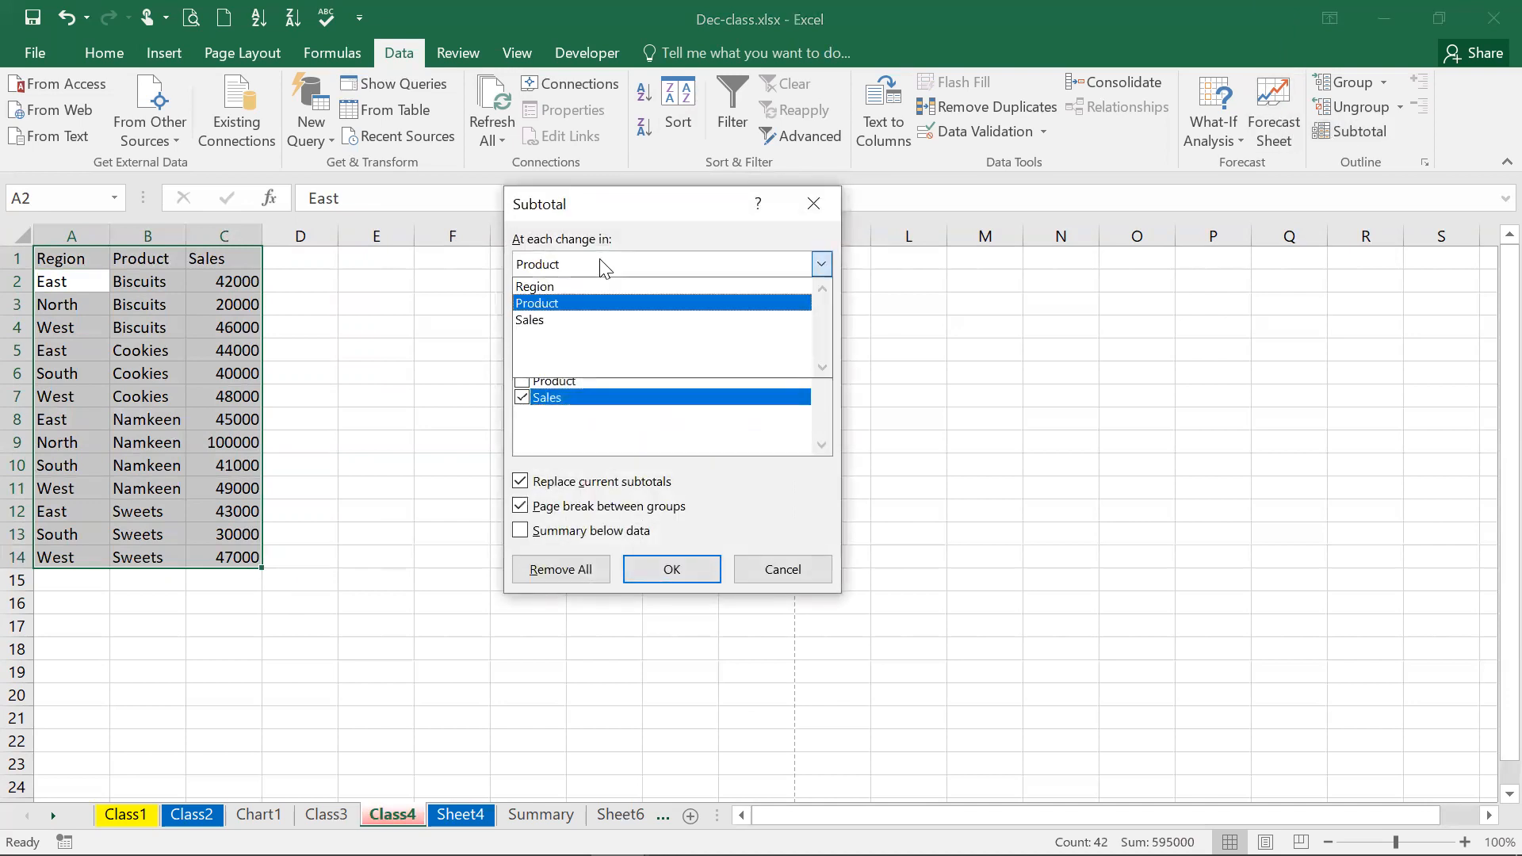
left_click(599, 290)
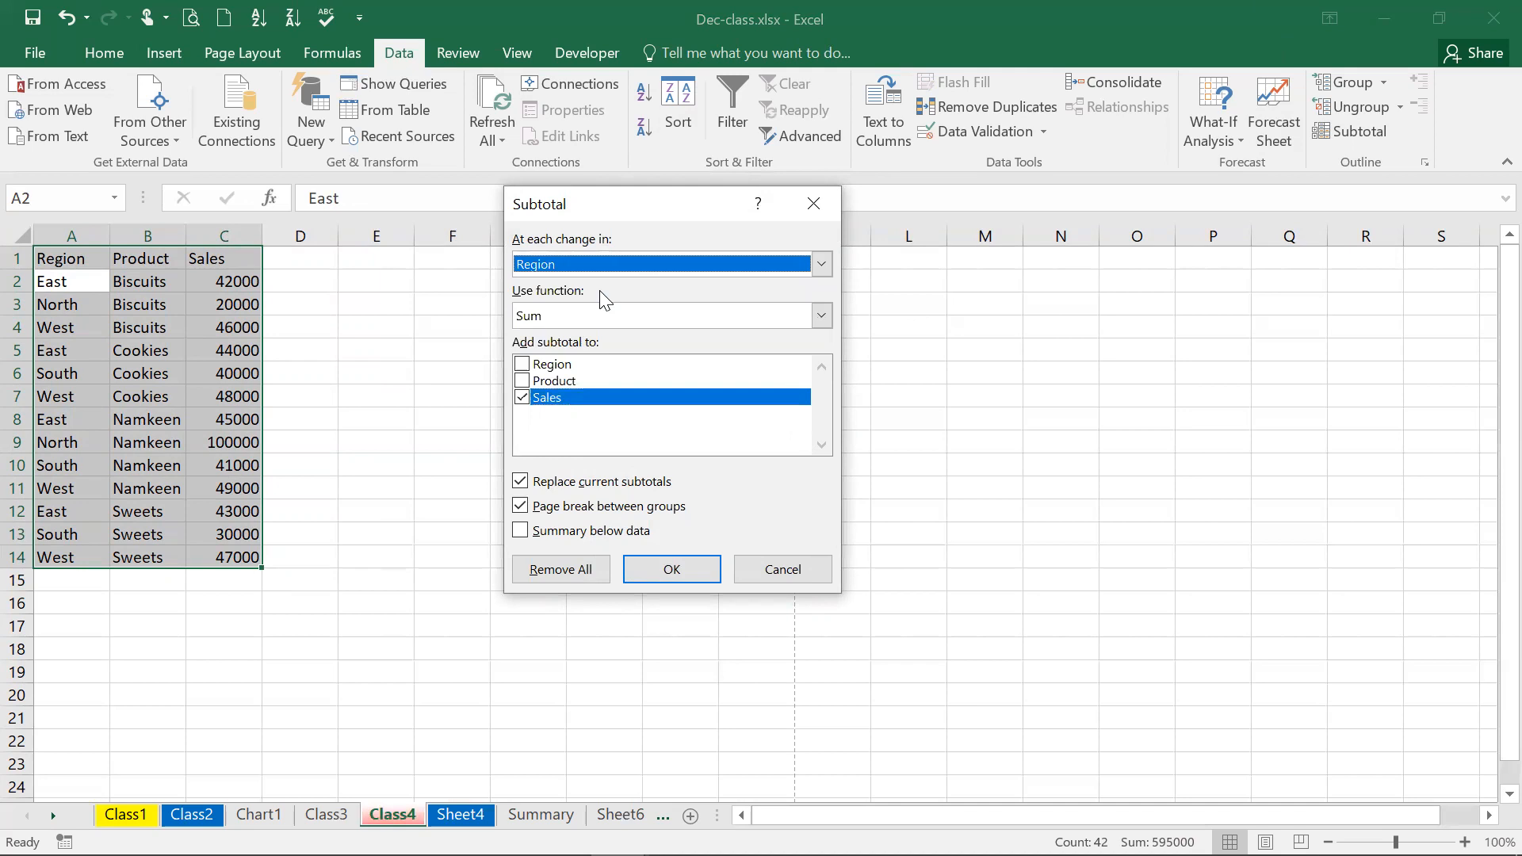
left_click(668, 579)
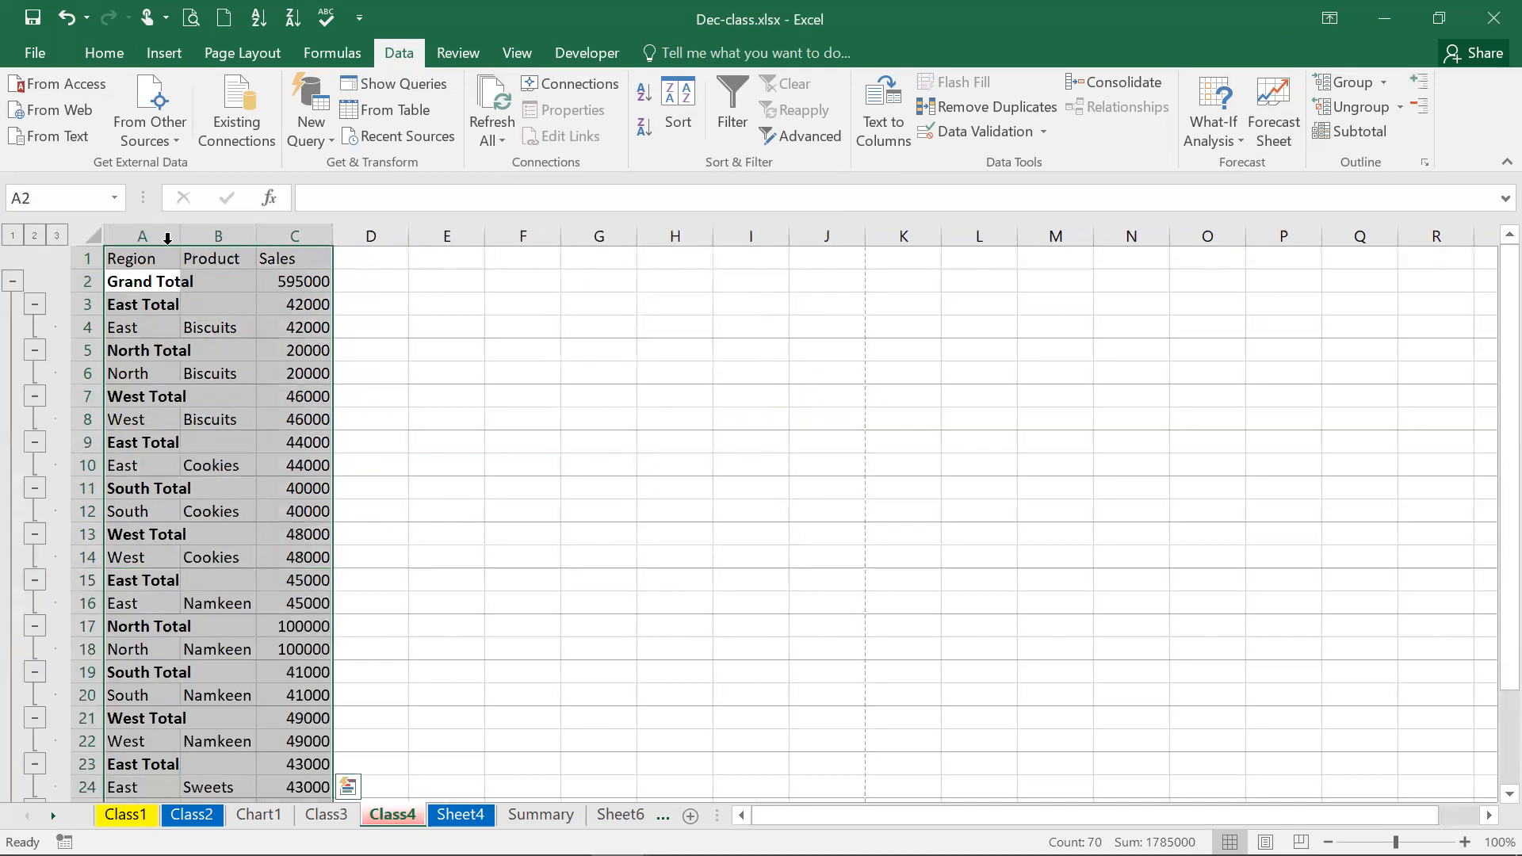
double_click(181, 235)
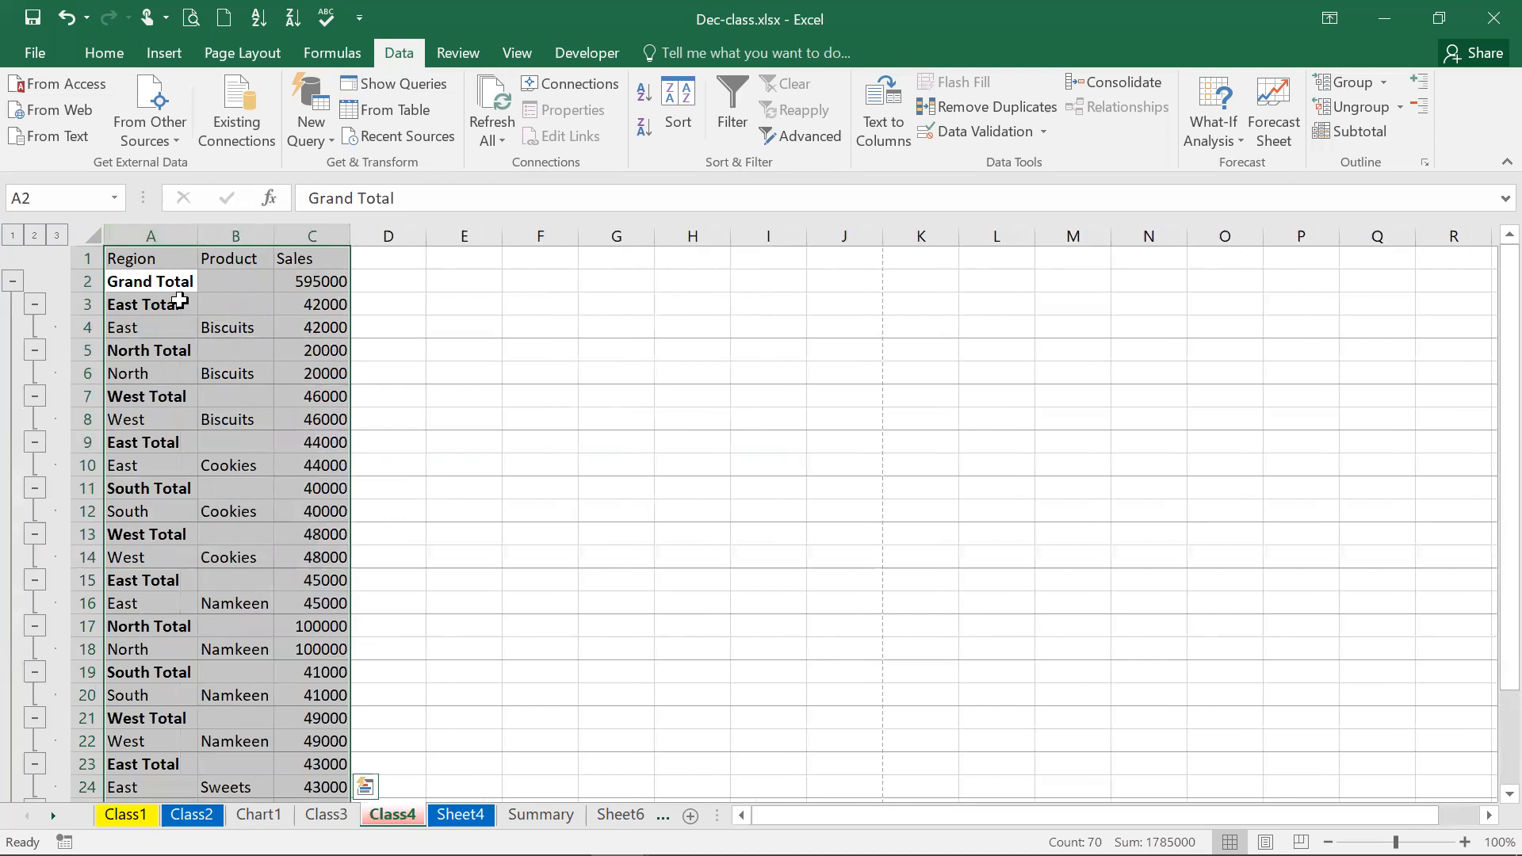
left_click(130, 442)
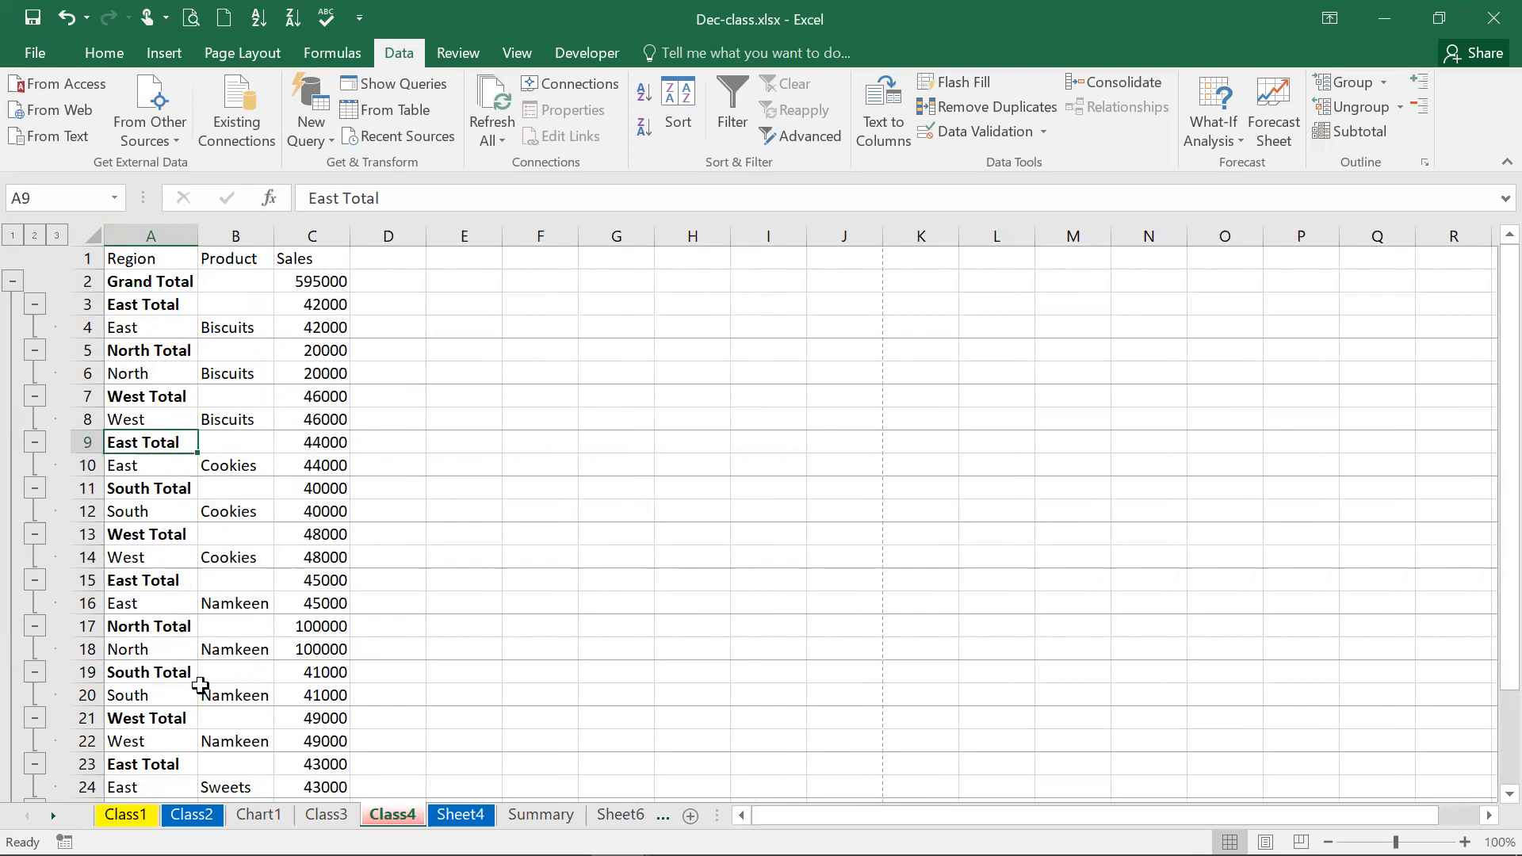
key("ctrl+z")
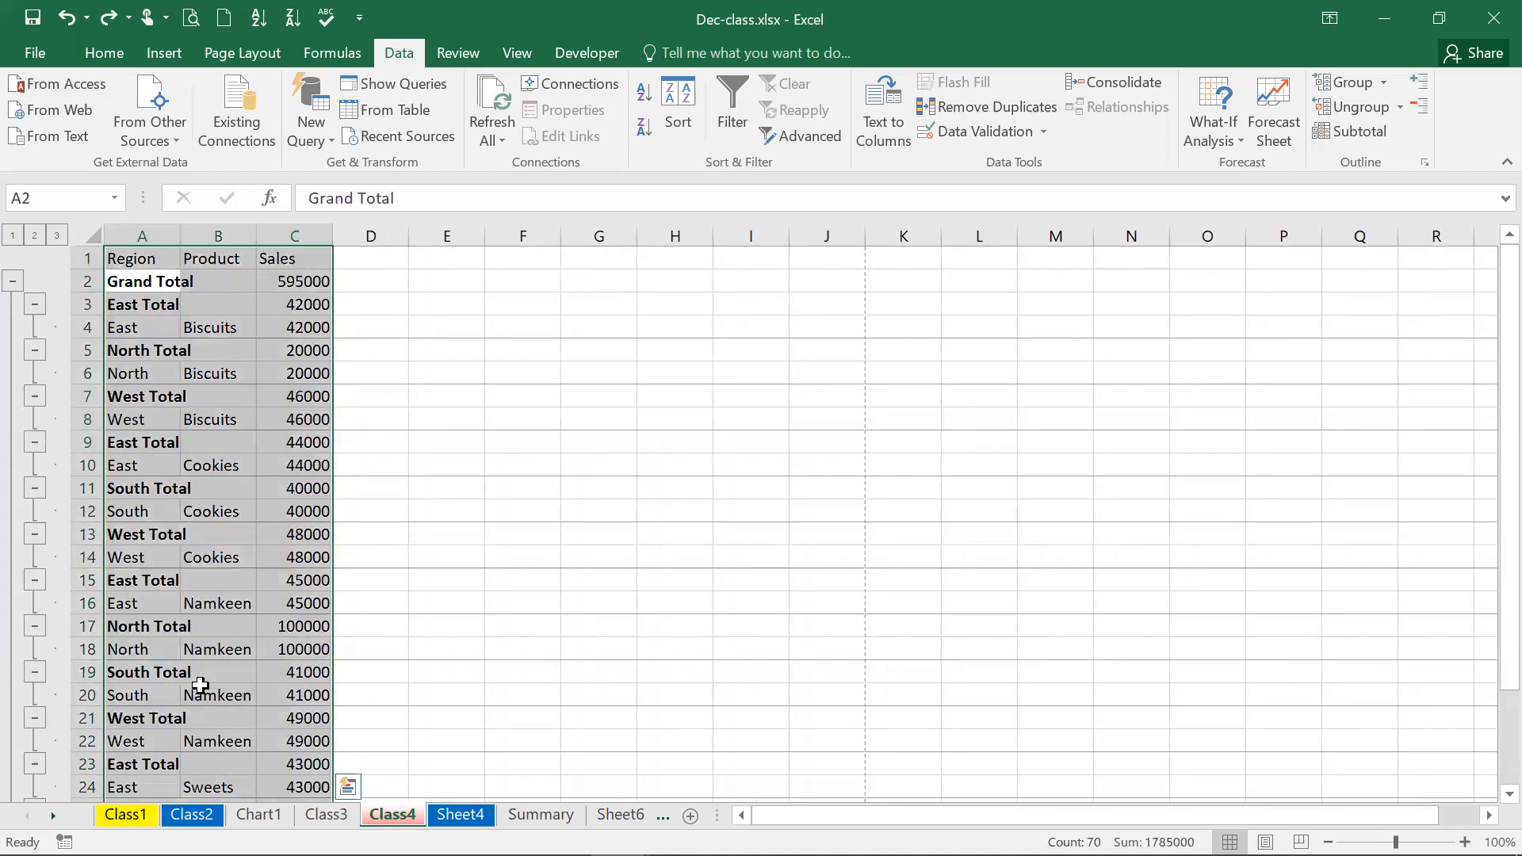
key("ctrl+z")
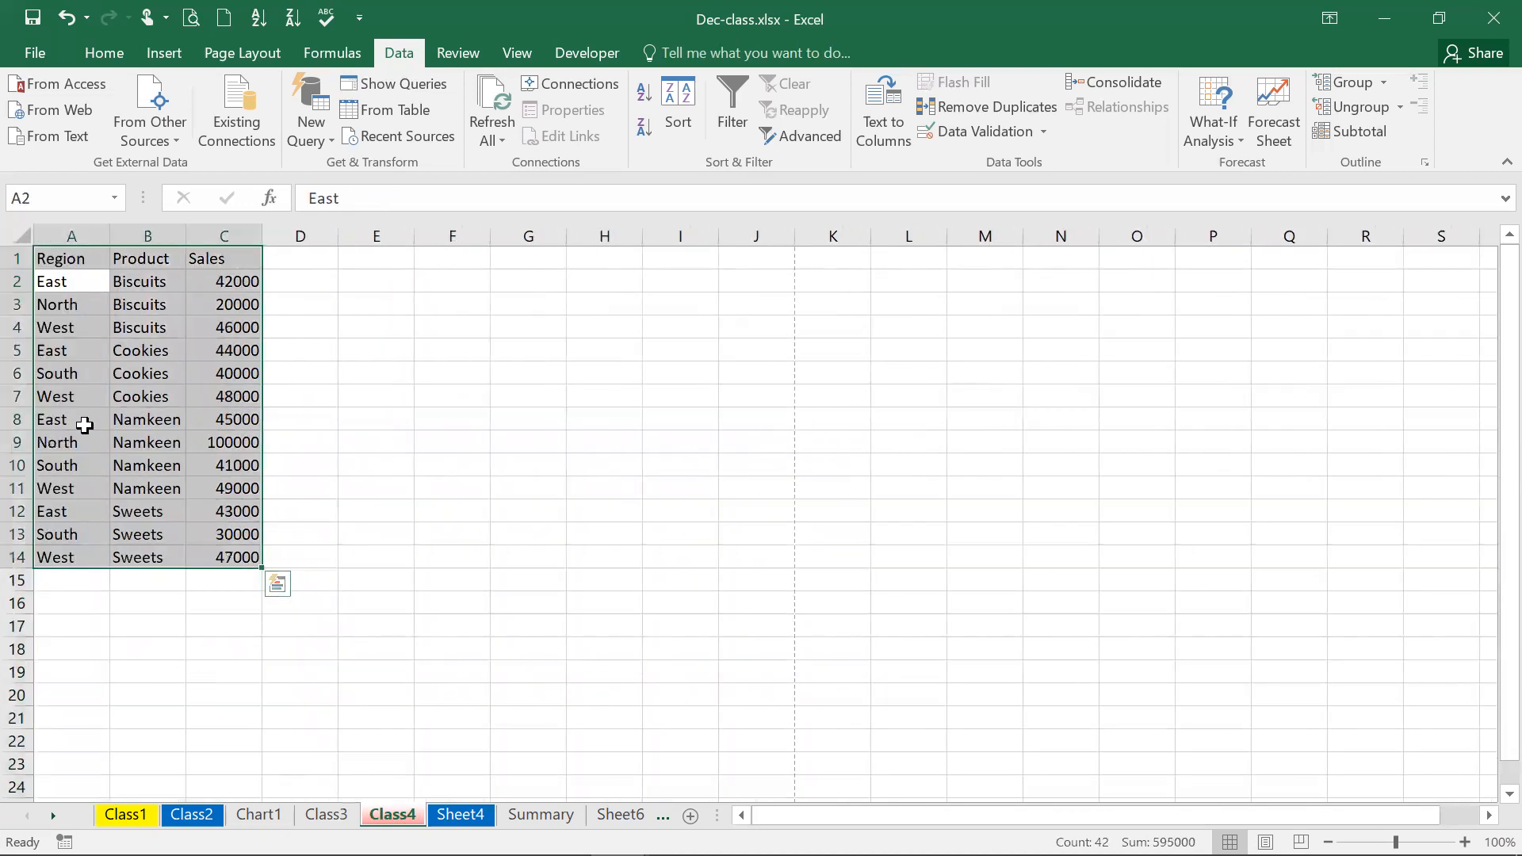
Sort the list by Region in ascending order
left_click(76, 275)
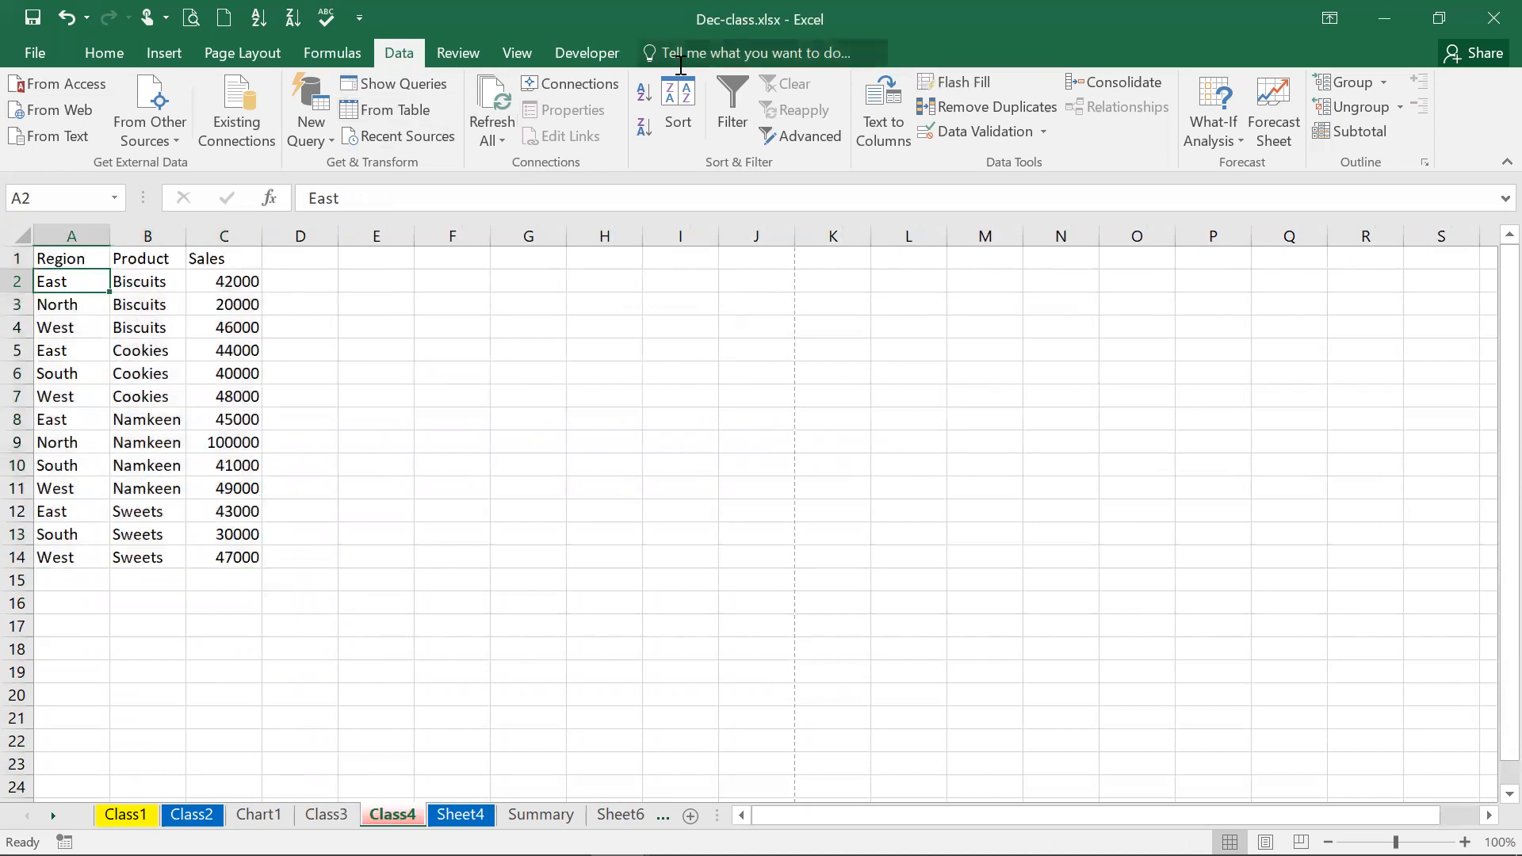
left_click(640, 93)
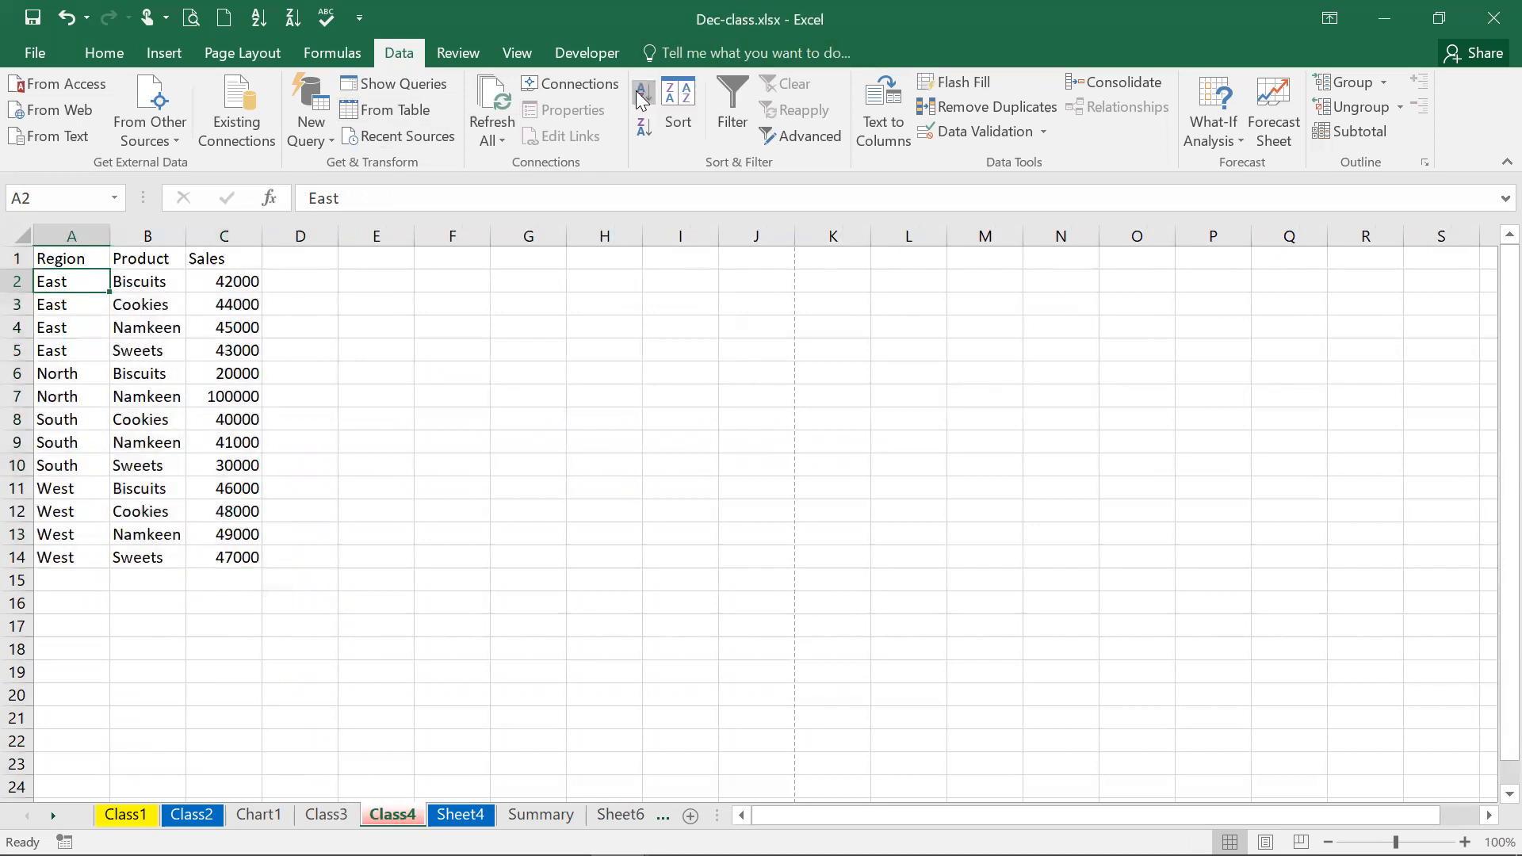
Add Sum subtotals of Sales at each change in Region, with page breaks between groups, and autofit the Region and Sales columns
left_click(1344, 136)
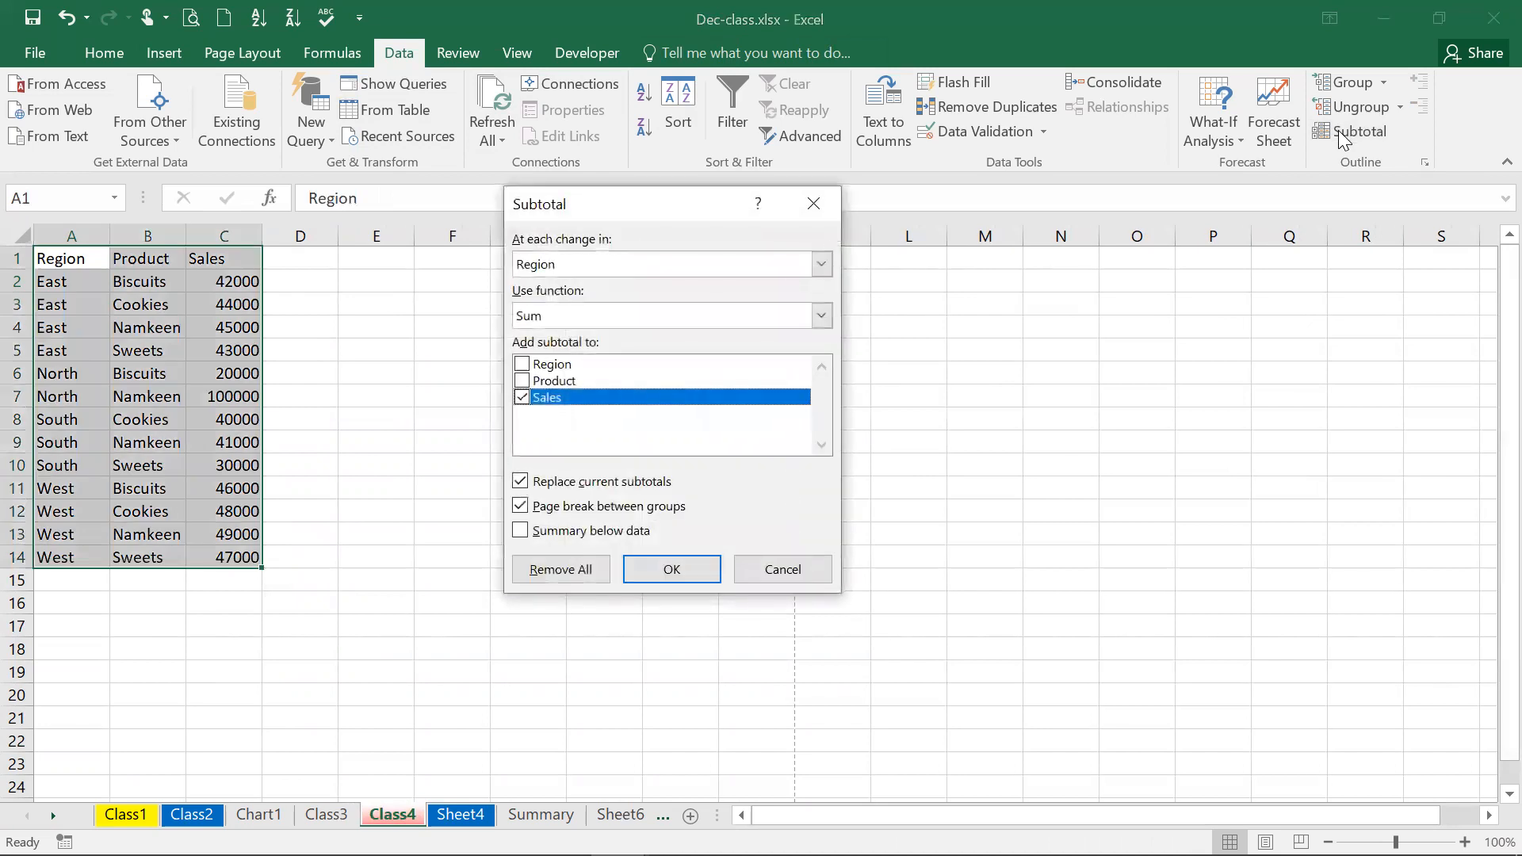
left_click(670, 569)
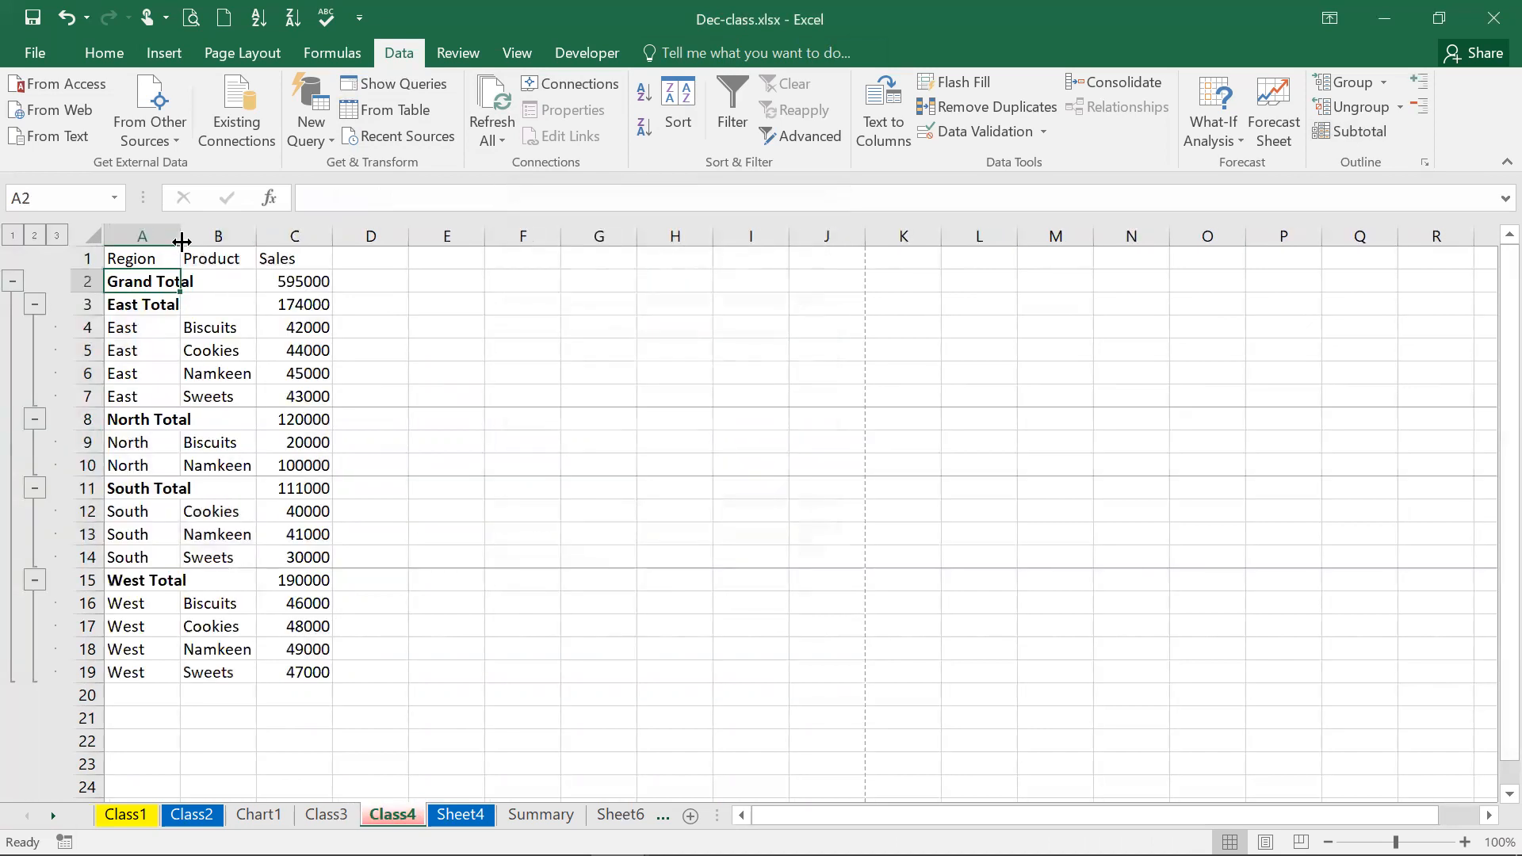
double_click(180, 236)
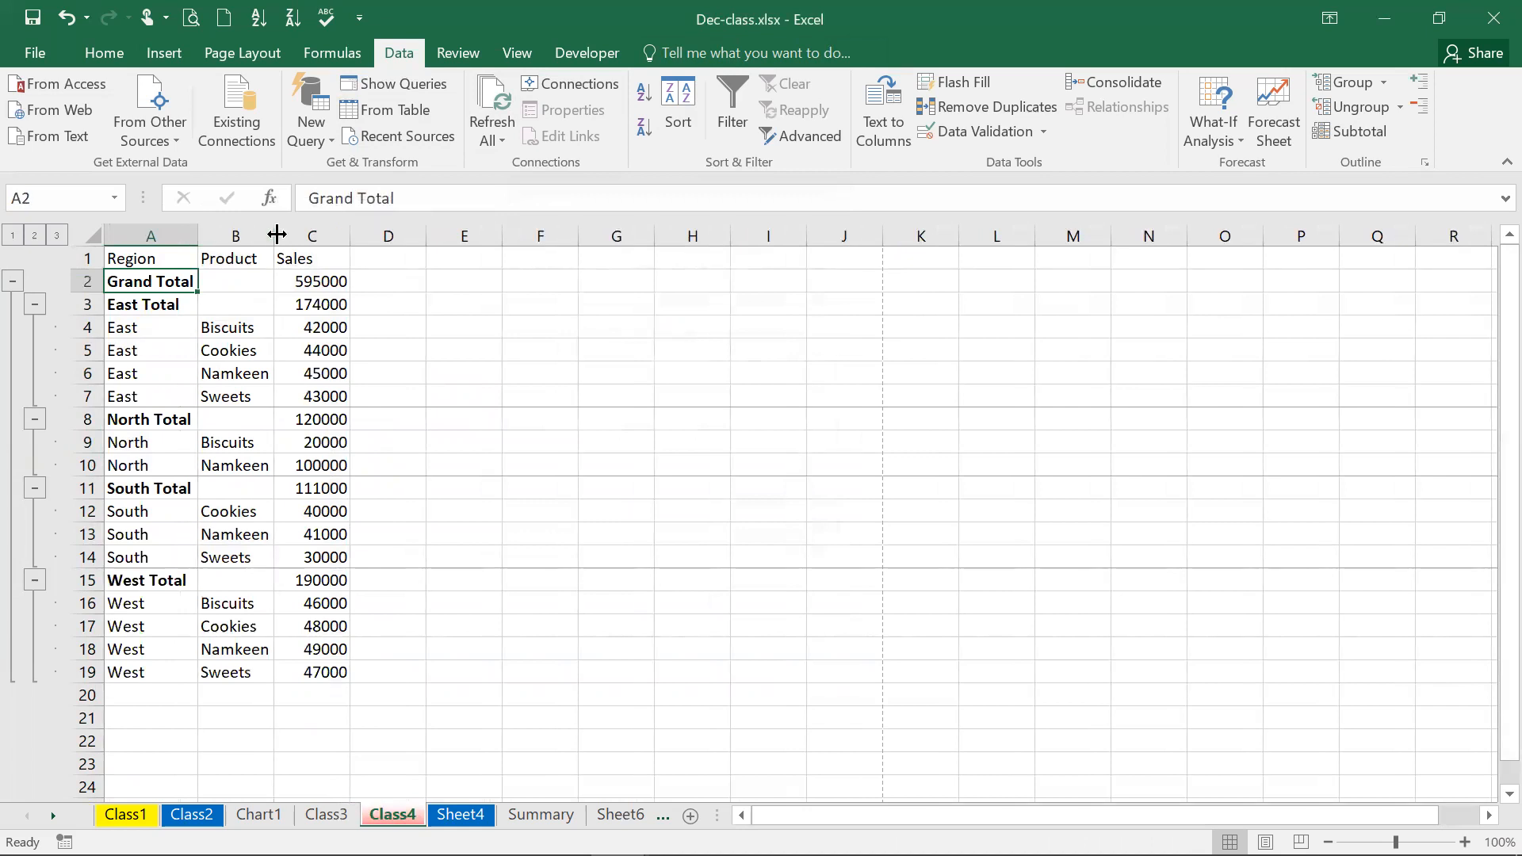
double_click(350, 235)
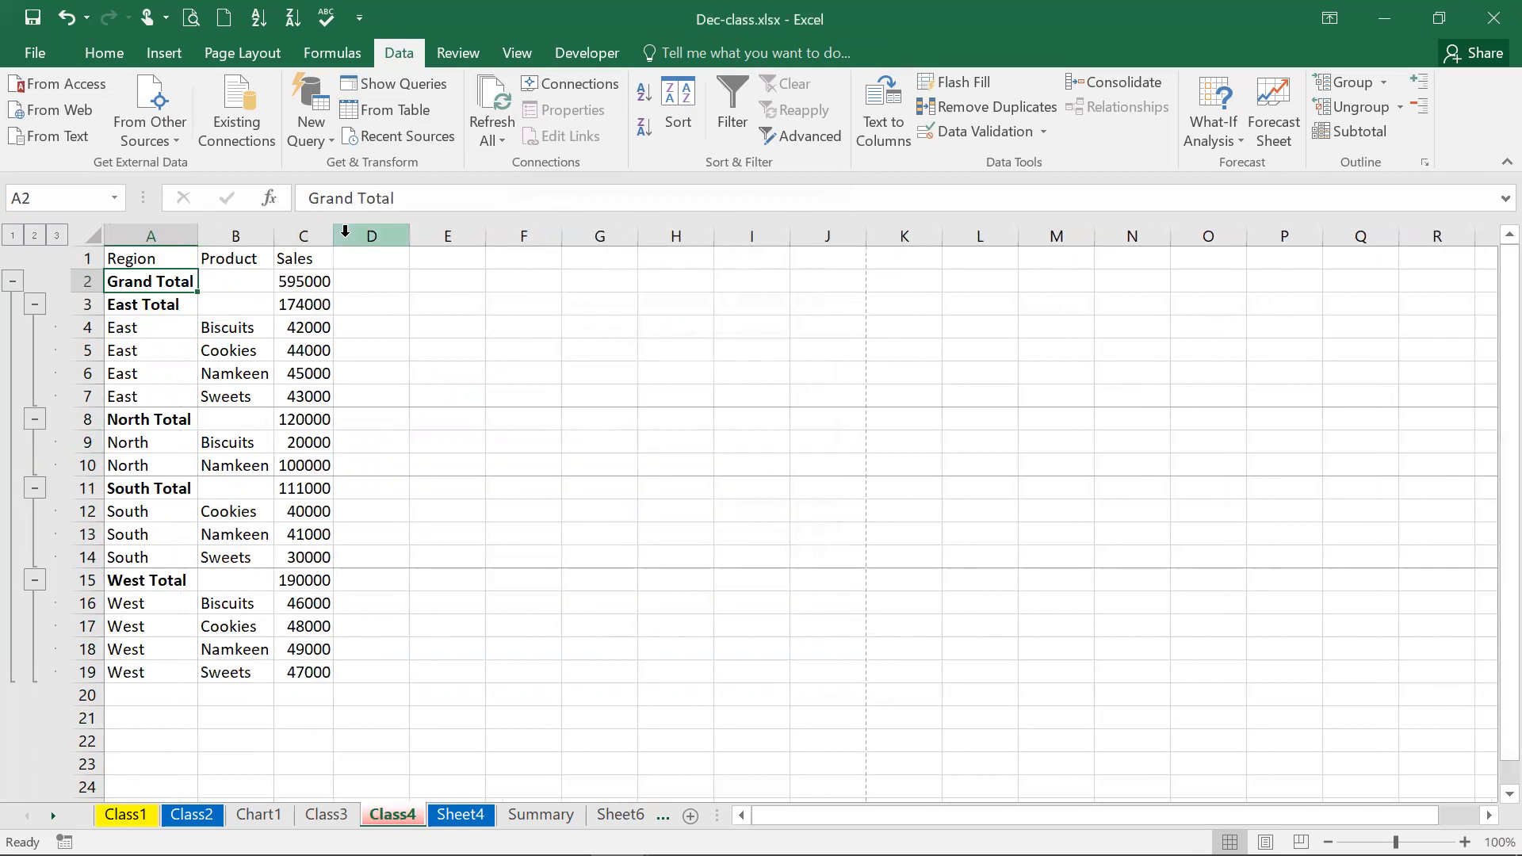
Collapse the North, South and West groups to their totals, and expand all three again
left_click(39, 420)
left_click(35, 443)
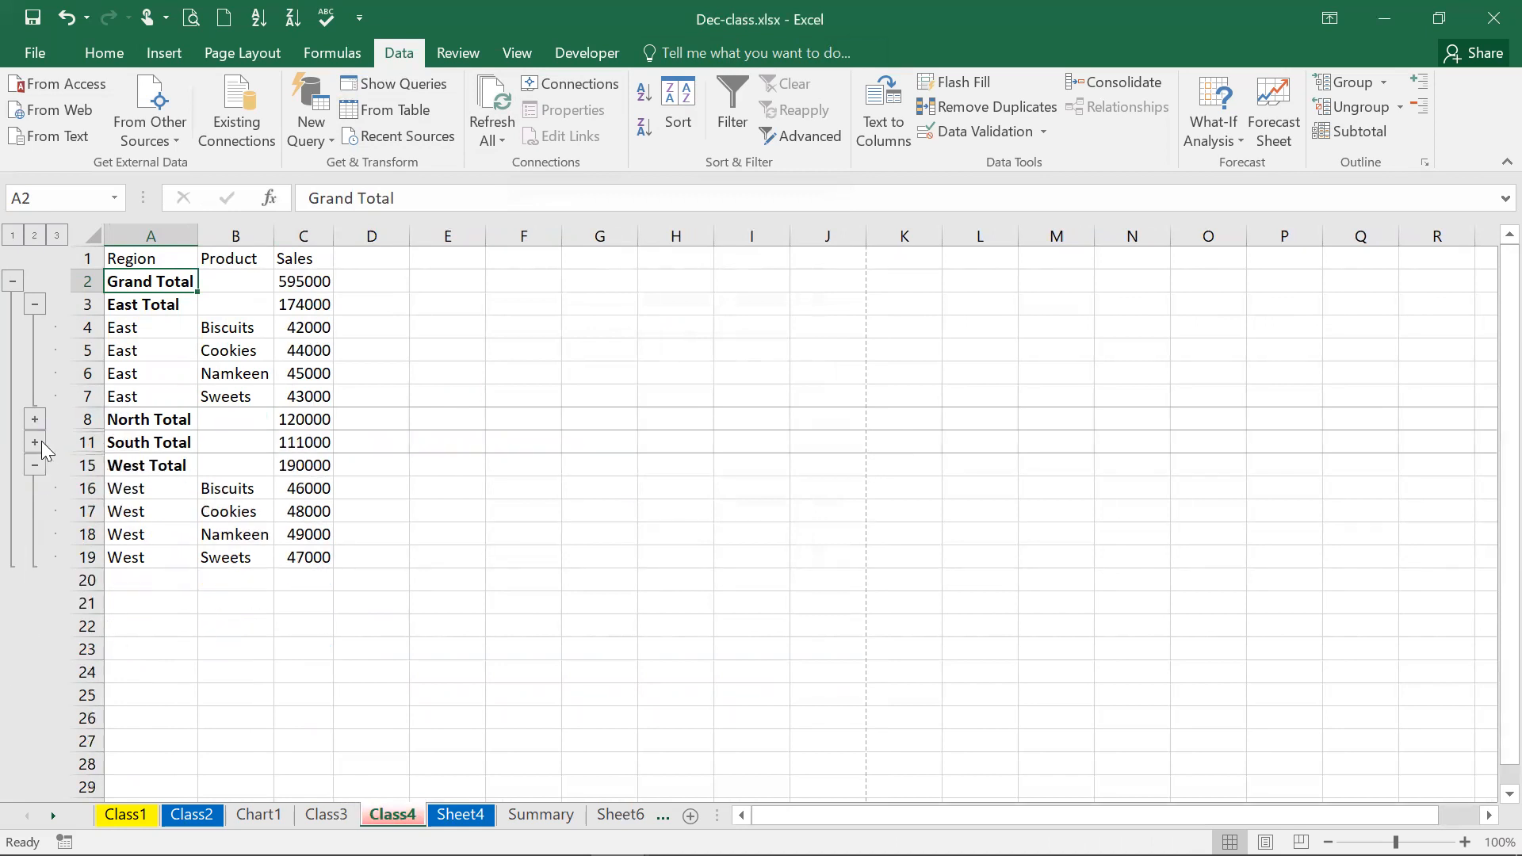
left_click(38, 467)
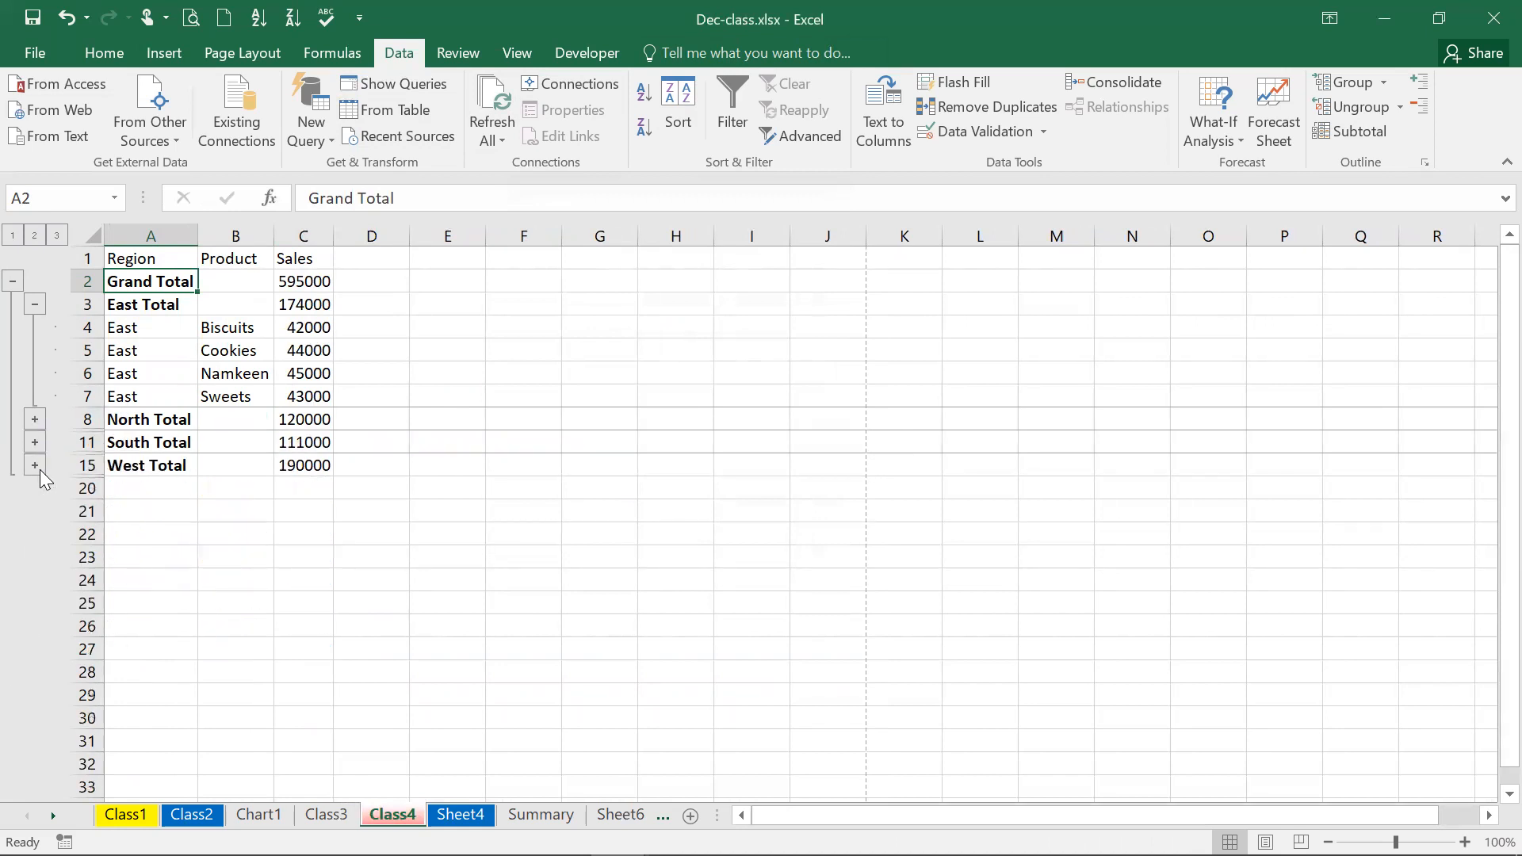
left_click(35, 466)
left_click(35, 443)
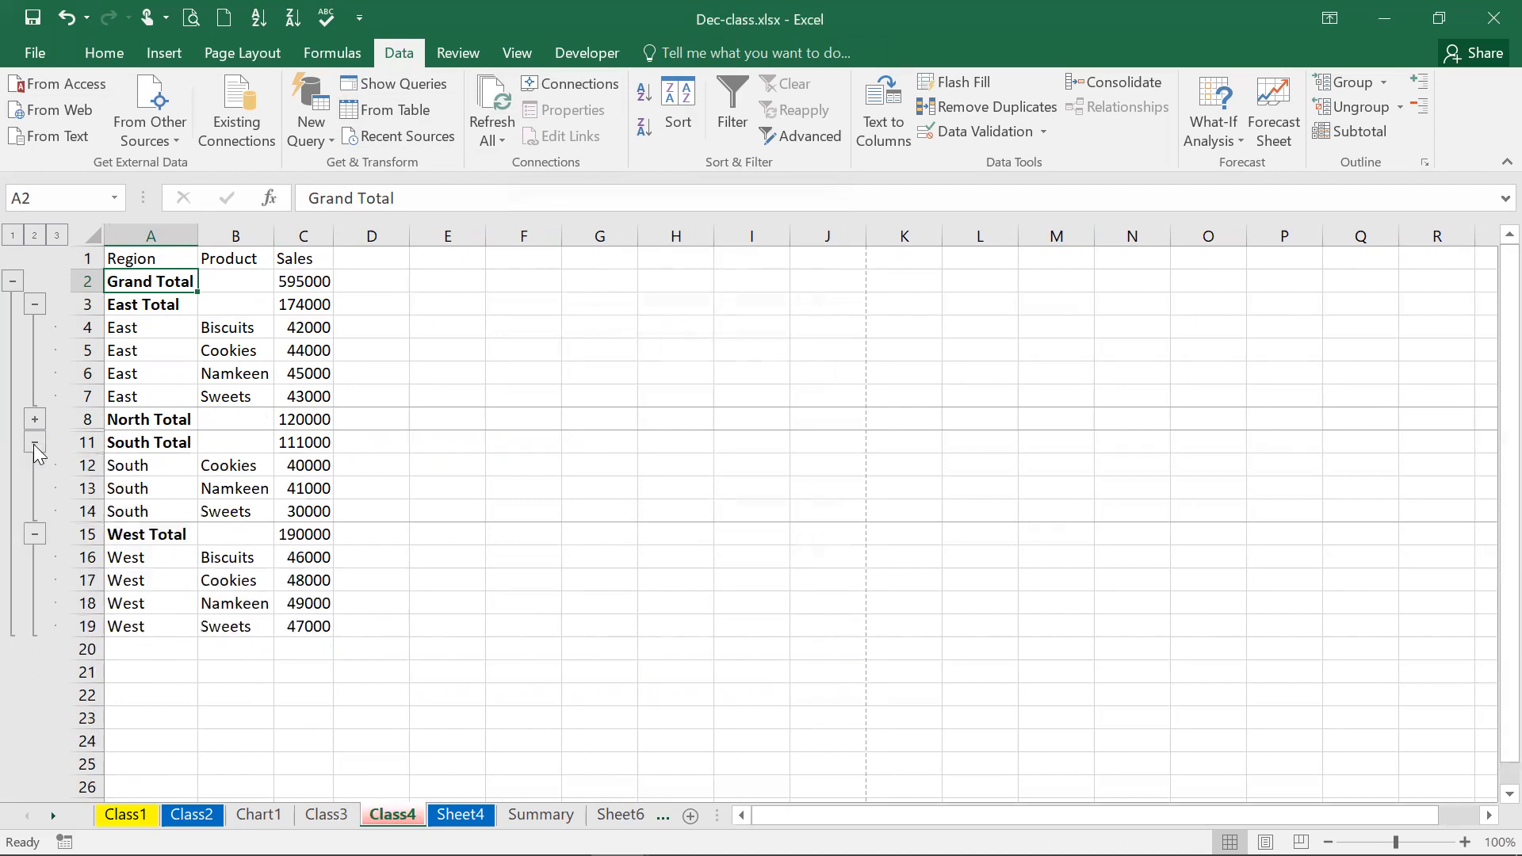
left_click(35, 420)
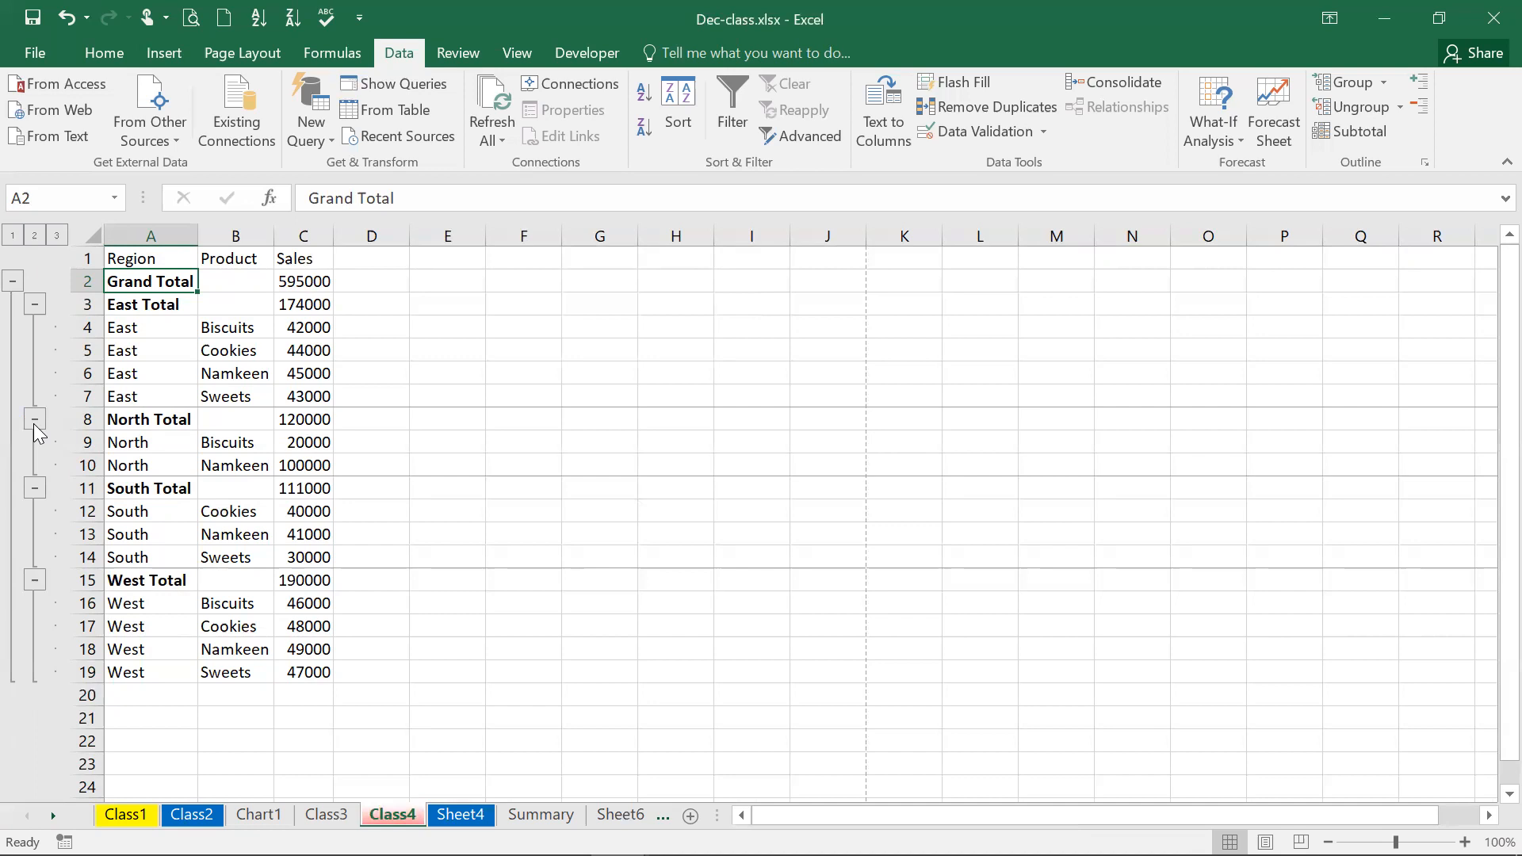
Undo the column autofits and the region subtotals, keeping the list sorted by Region
key("ctrl+z")
key("ctrl+z")
key("ctrl+z")
key("ctrl+y")
key("ctrl+y")
key("ctrl+y")
key("ctrl+y")
key("ctrl+y")
key("ctrl+y")
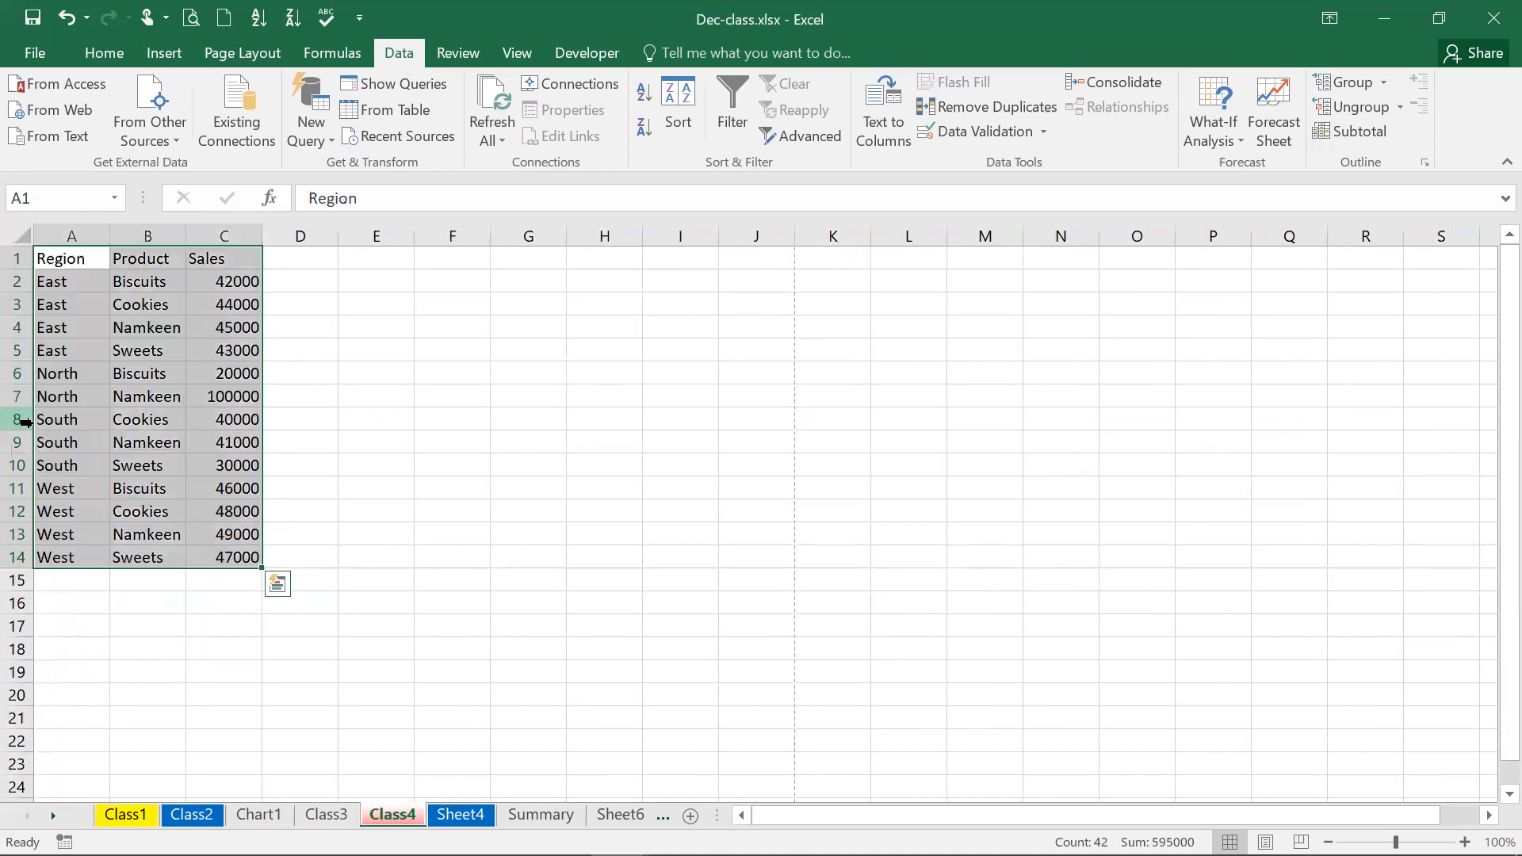
Review which columns the Subtotal settings offer for summing, and close them without applying anything
left_click(296, 259)
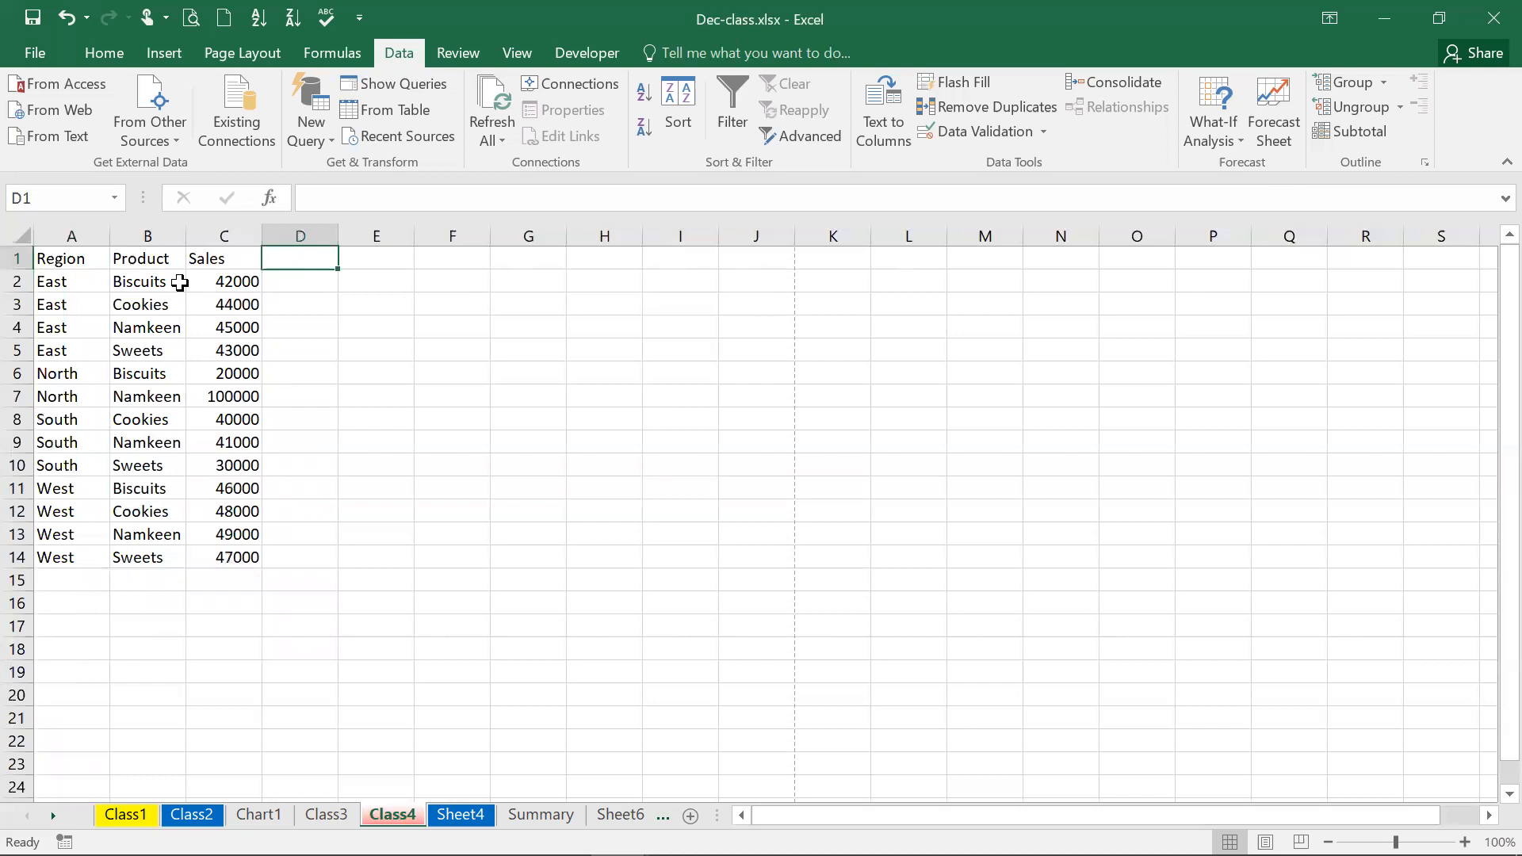
left_click(214, 278)
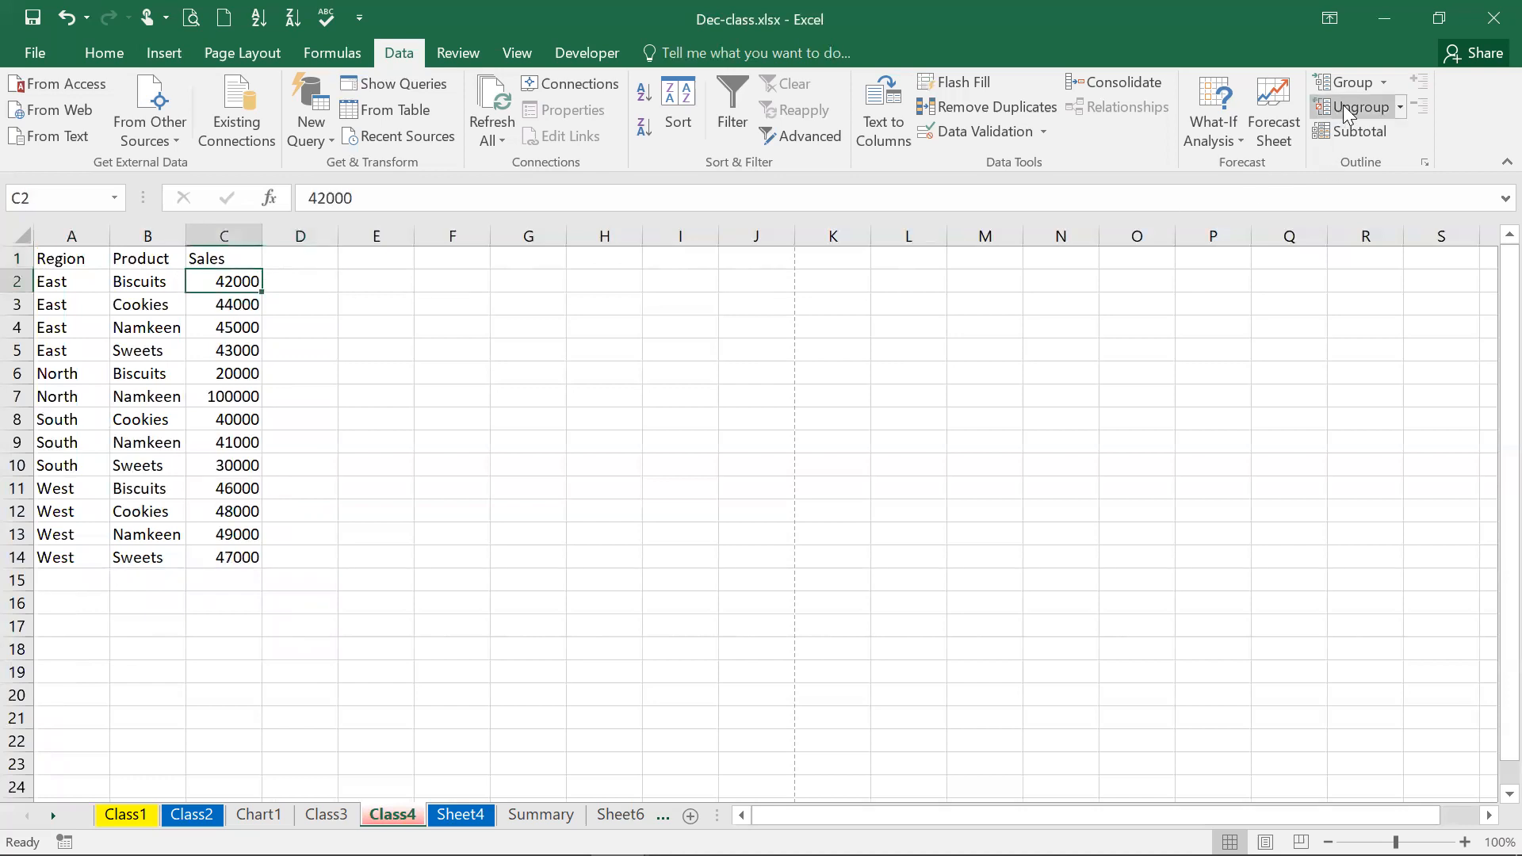
left_click(1350, 132)
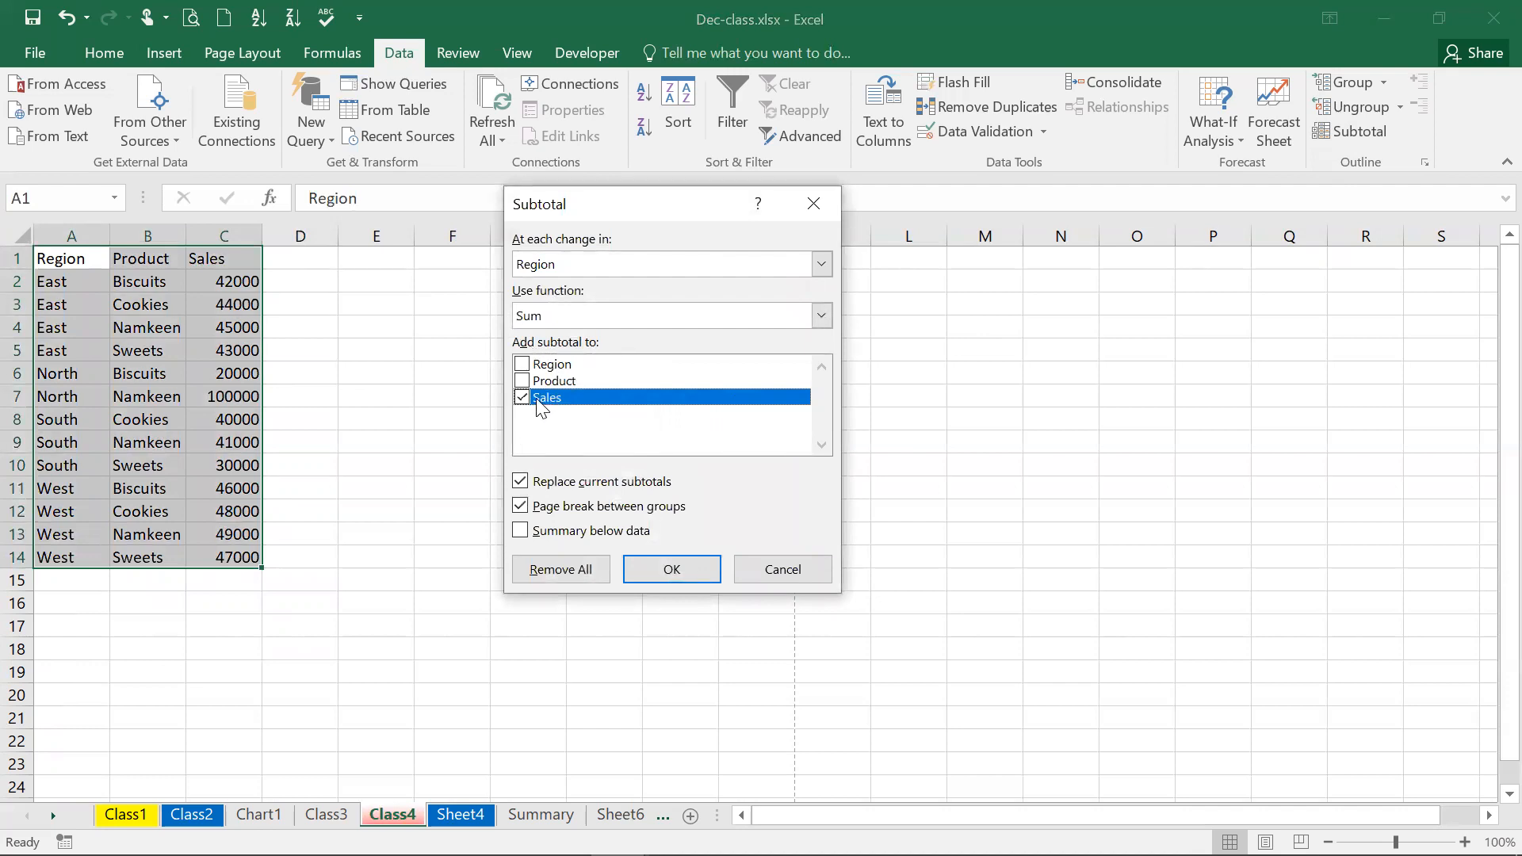
left_click(782, 569)
left_click(242, 279)
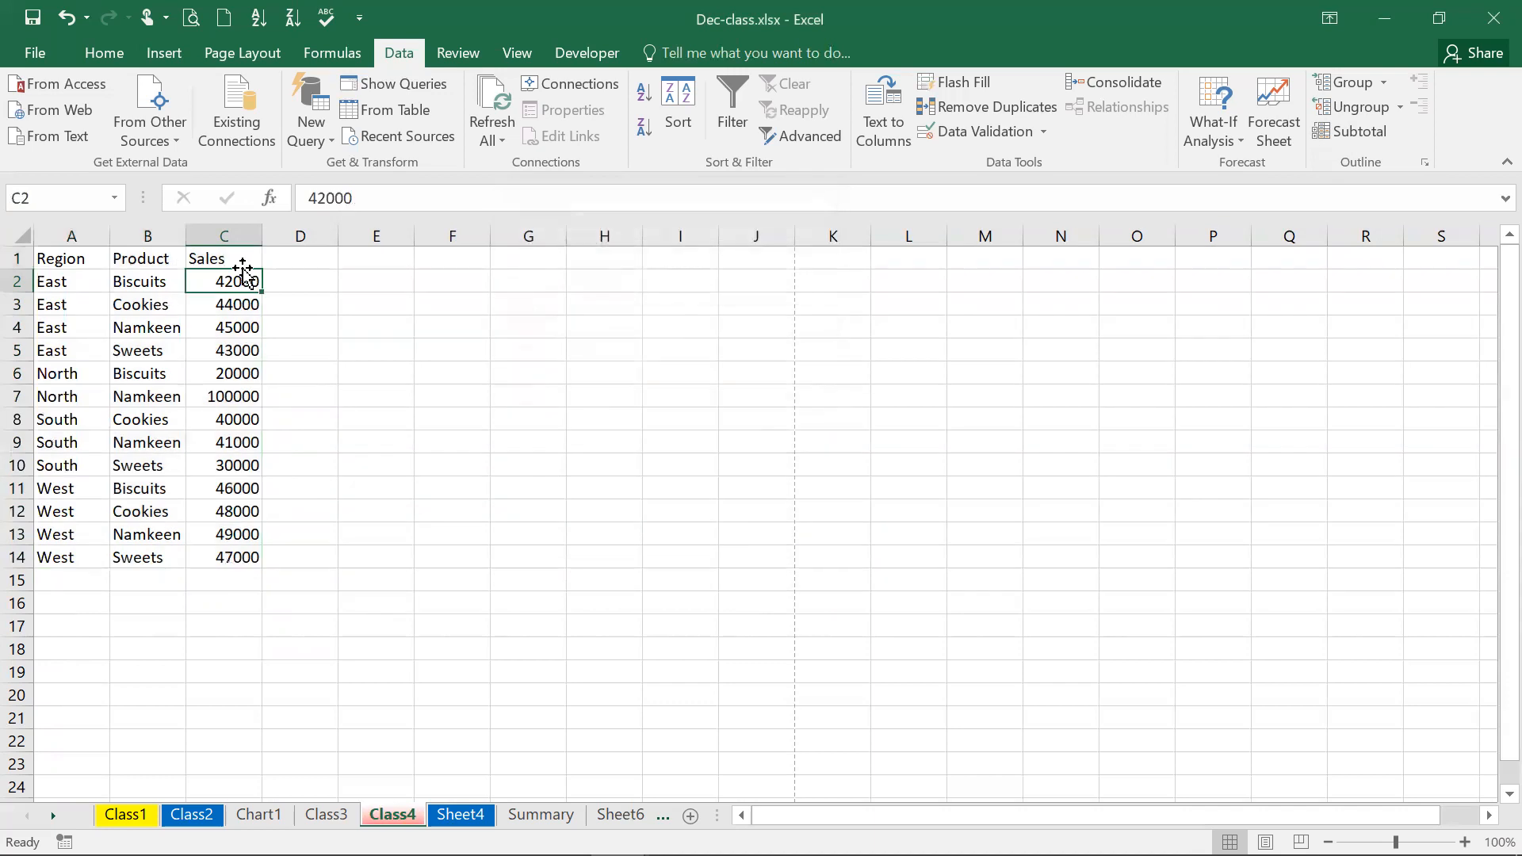
Add a Nos column beside Sales, starting with 100 and 110, and fill the series down to 220 in row 14
left_click(298, 260)
type("Nos")
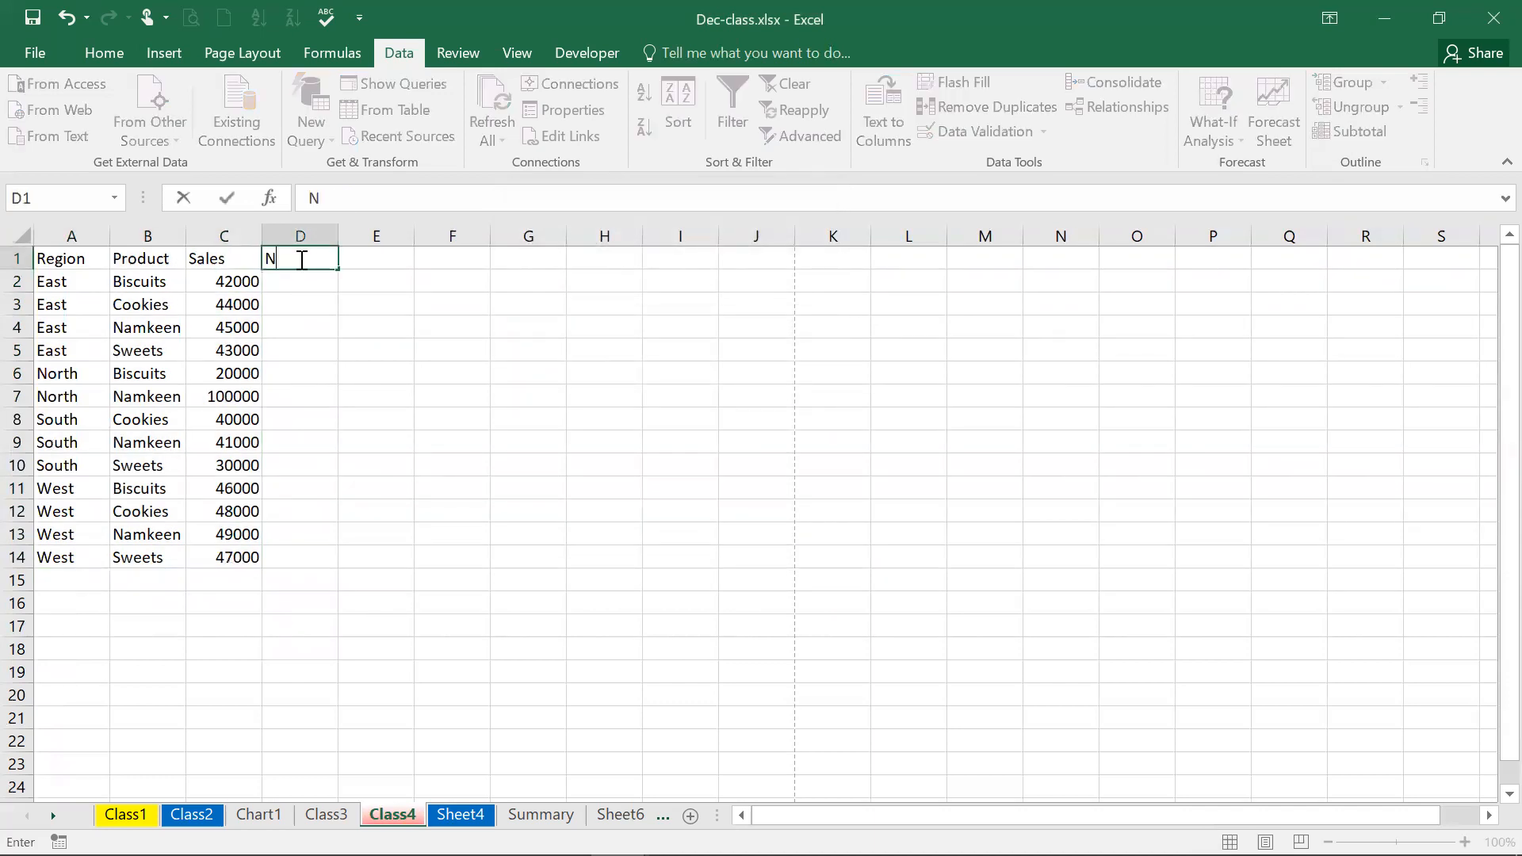
key("Return")
type("100")
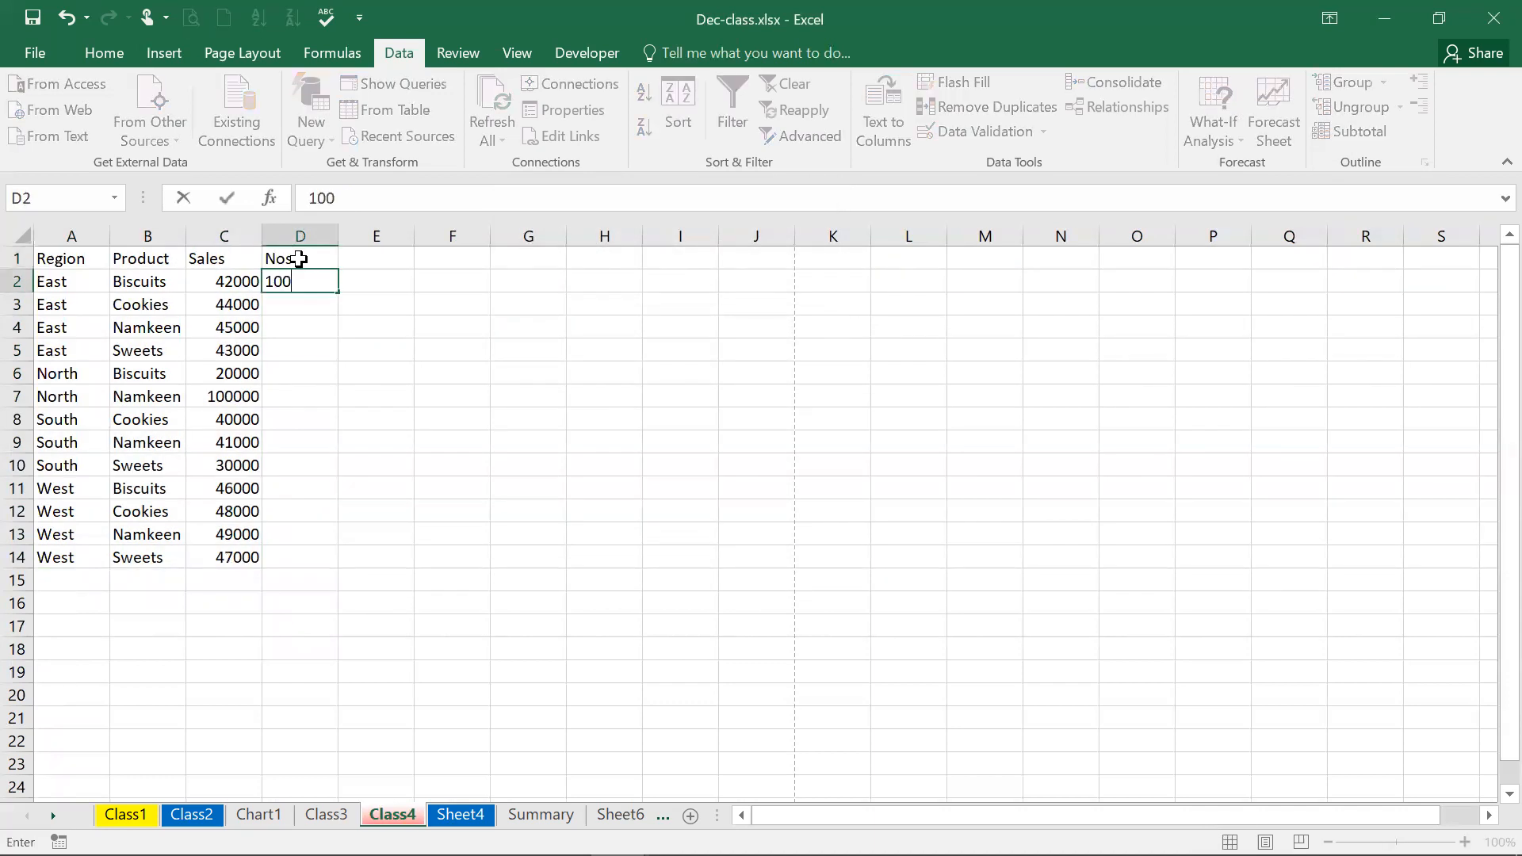
key("Return")
type("110")
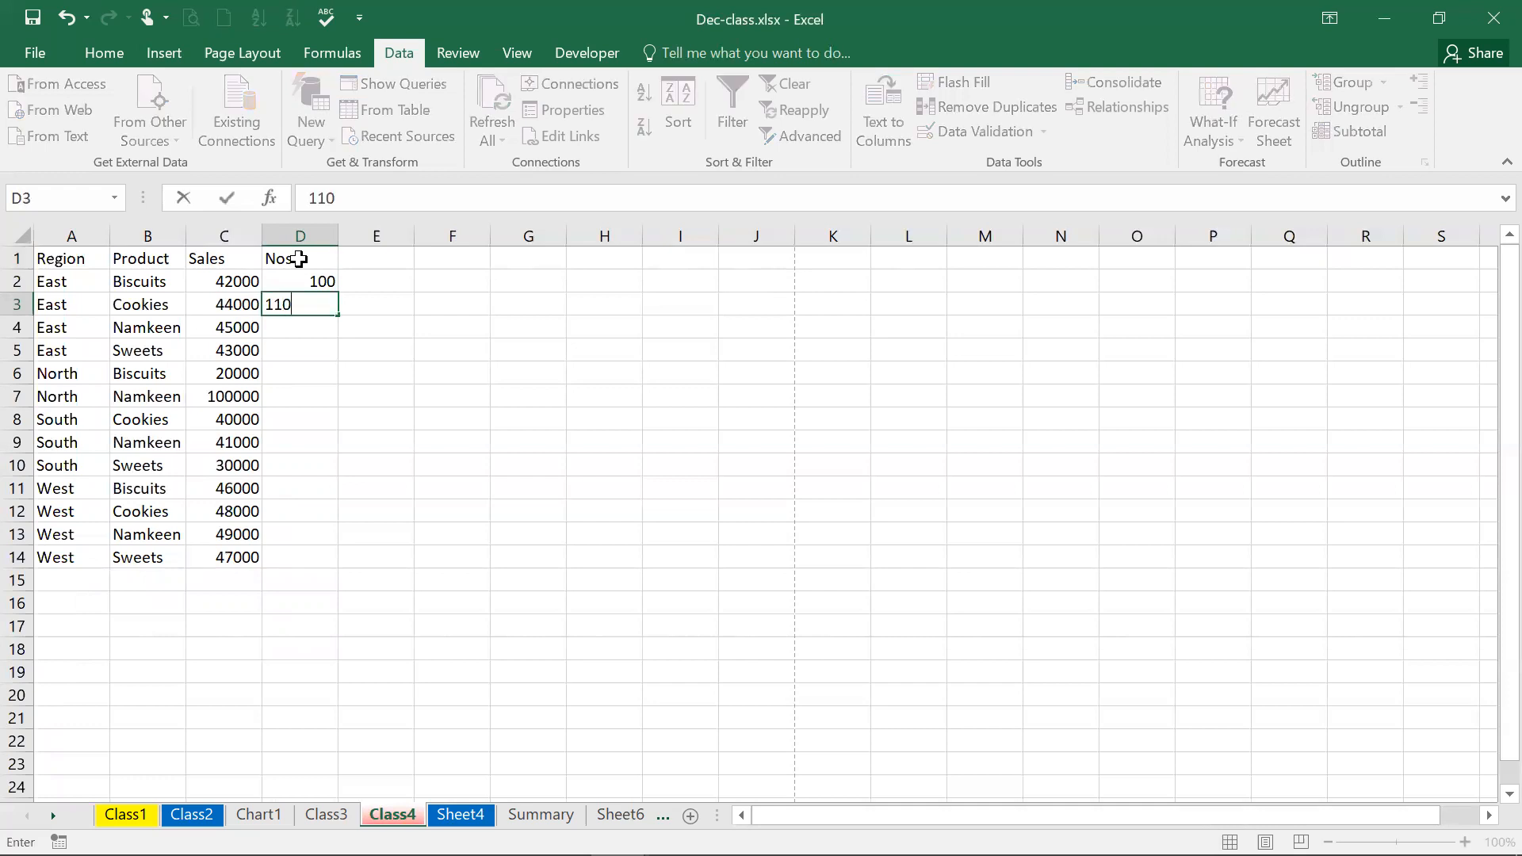
key("Return")
key("Up")
left_click_drag(300, 282, 340, 564)
Add Sum subtotals of both Sales and Nos at each change in Region, with page breaks between groups
left_click(220, 279)
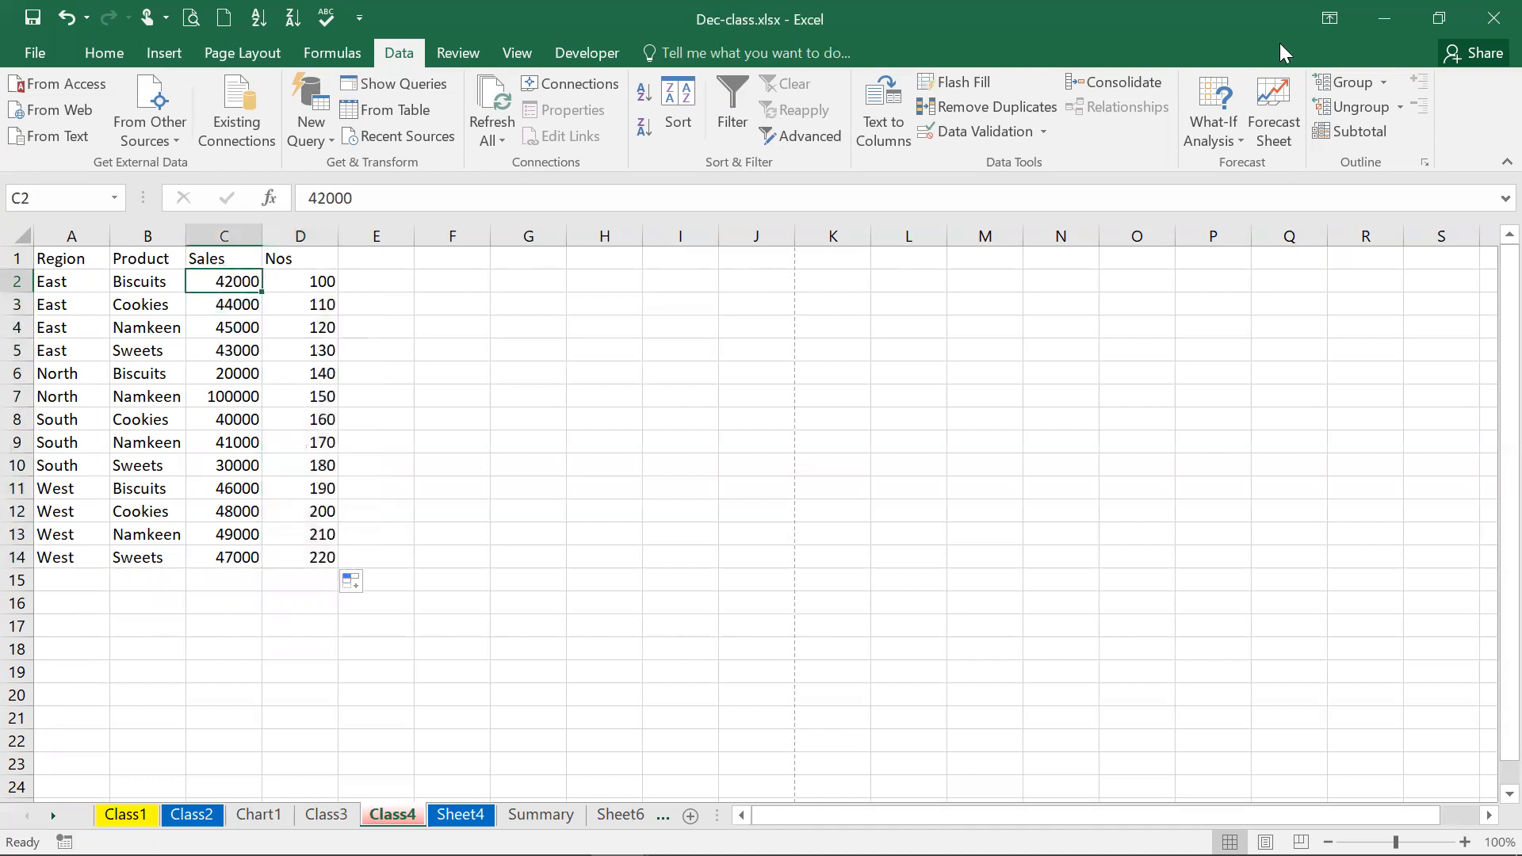
left_click(1349, 132)
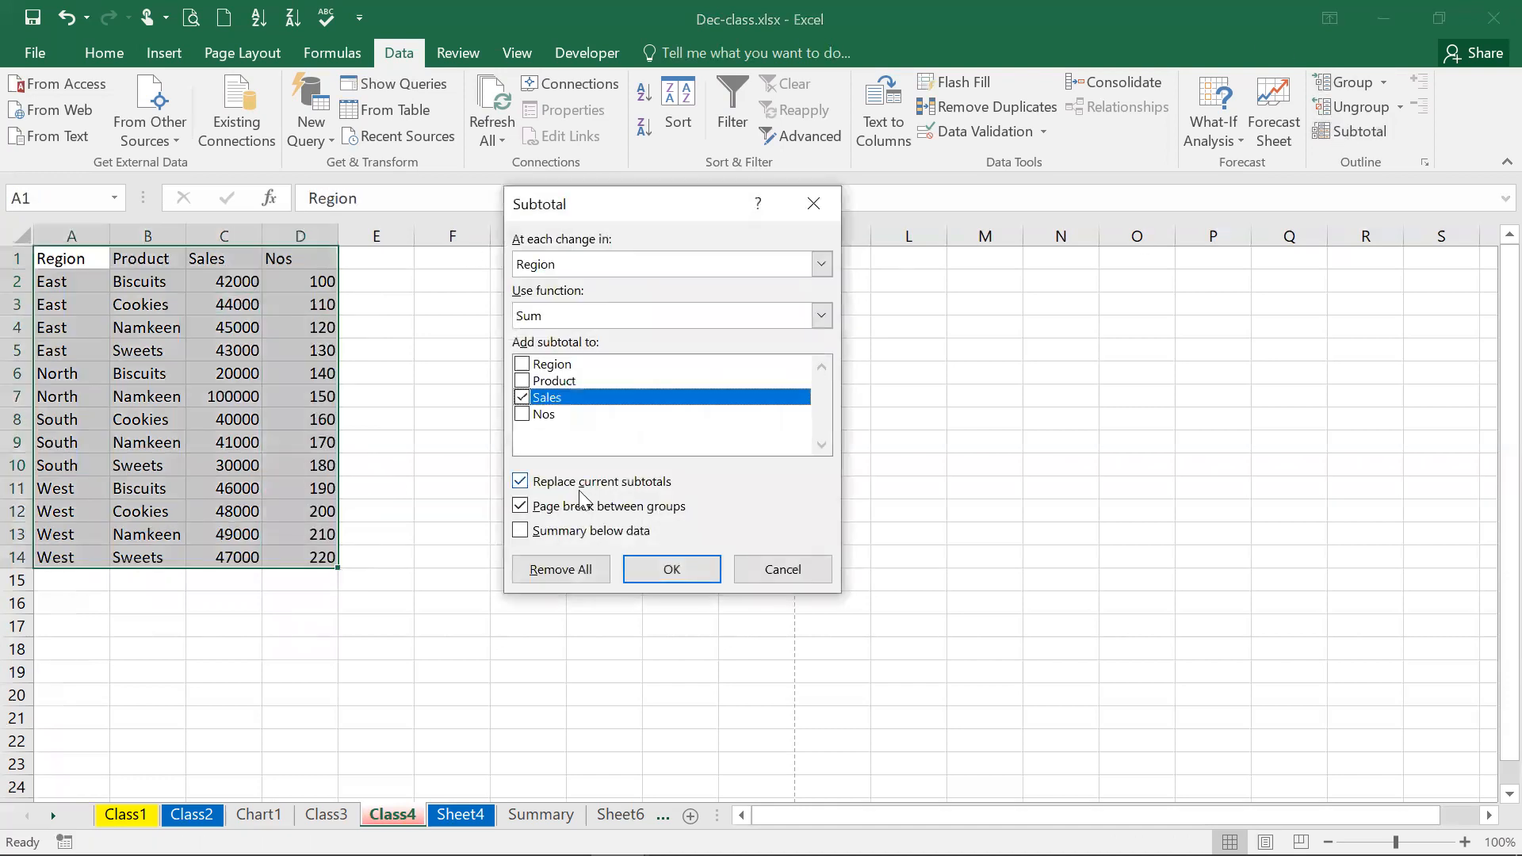
left_click(521, 414)
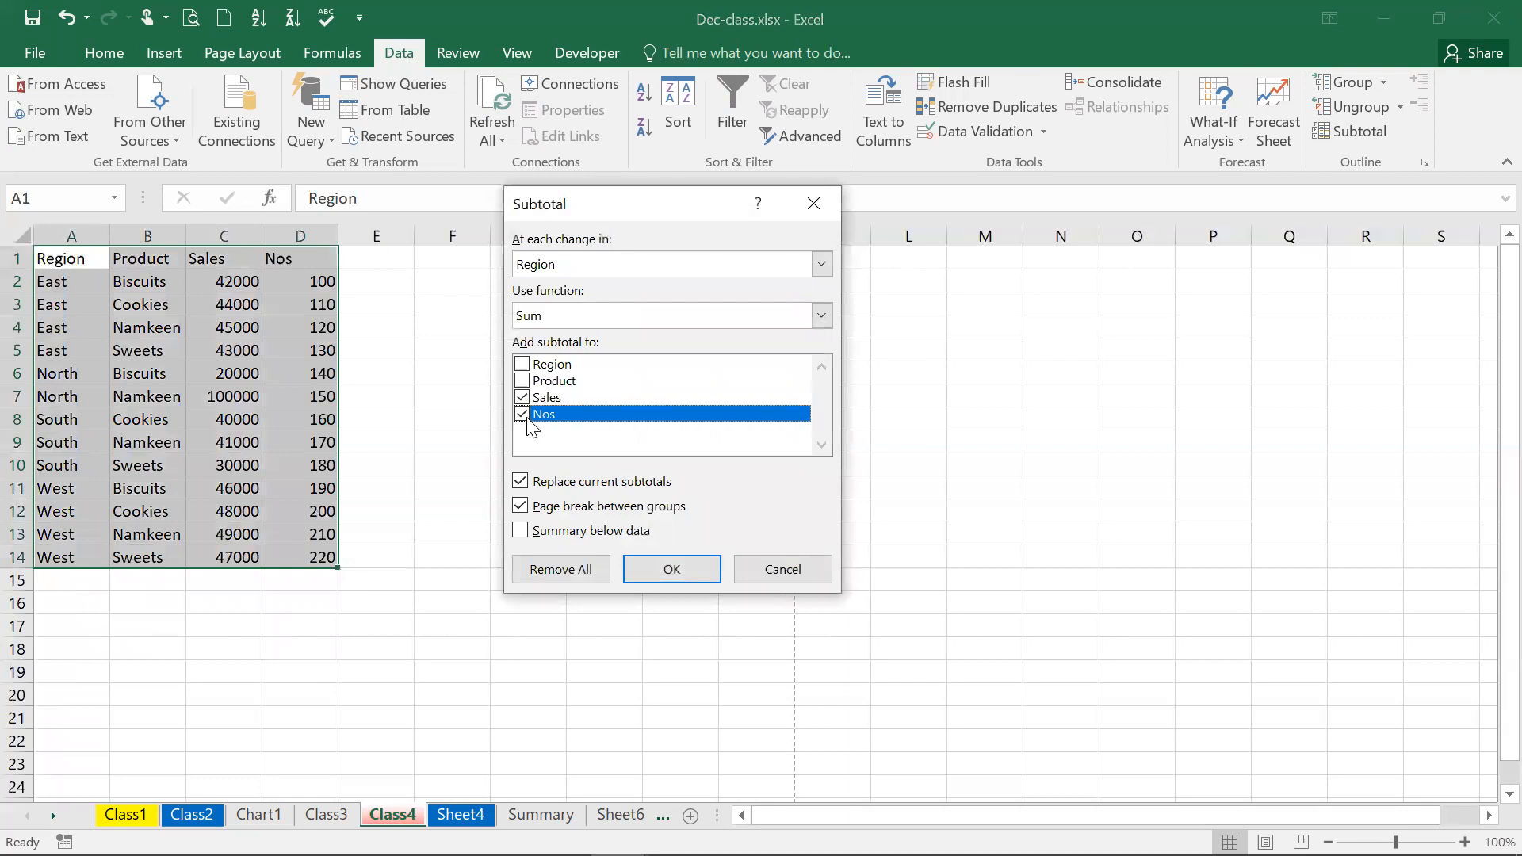
left_click(686, 577)
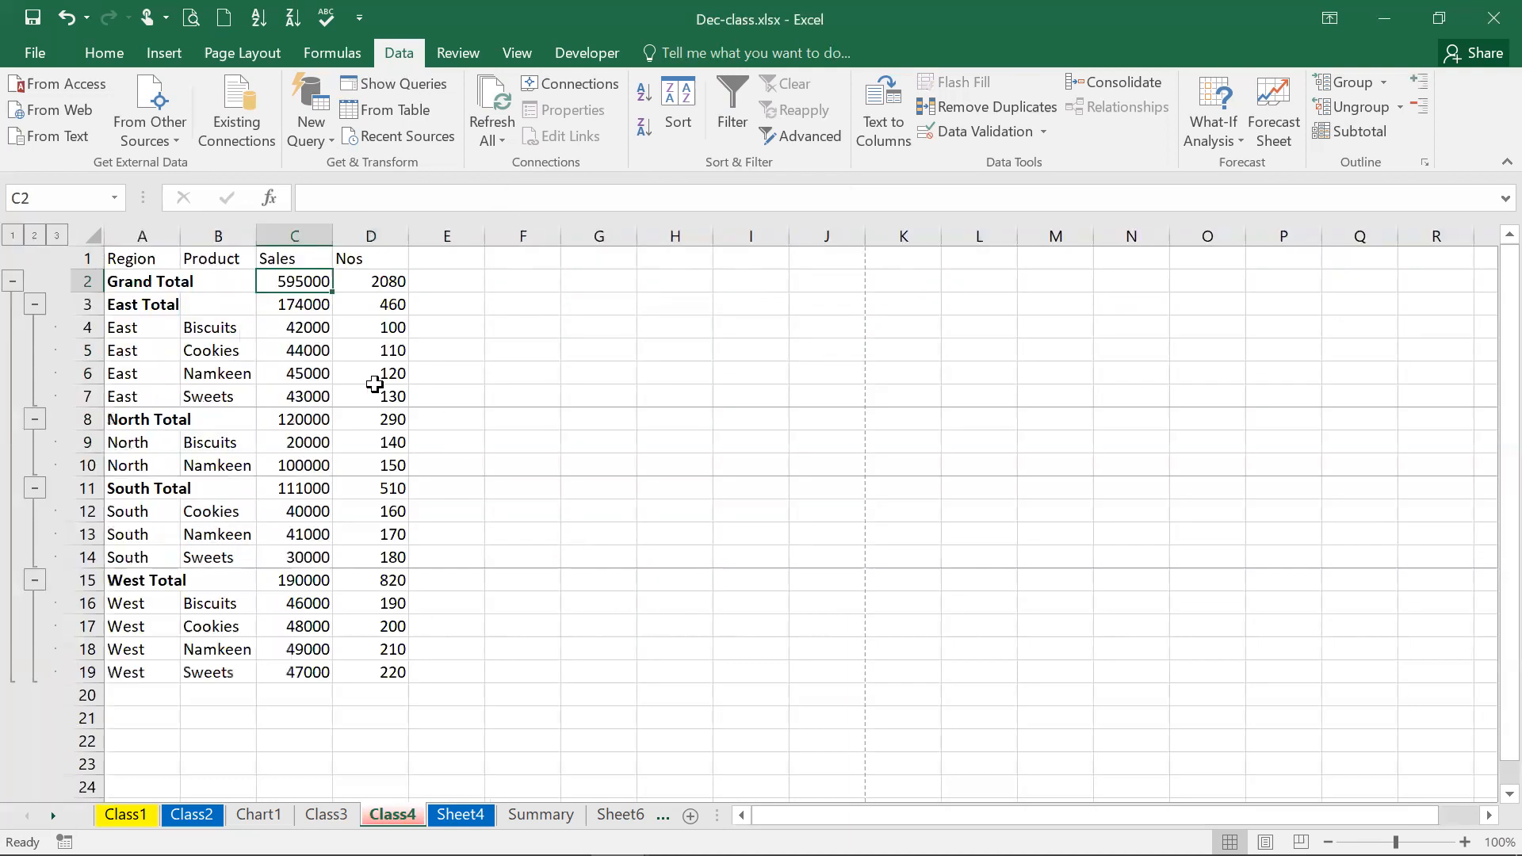
Inspect the subtotal formulas for Sales in the North Total row and for Sales and Nos in the East Total row
left_click(318, 411)
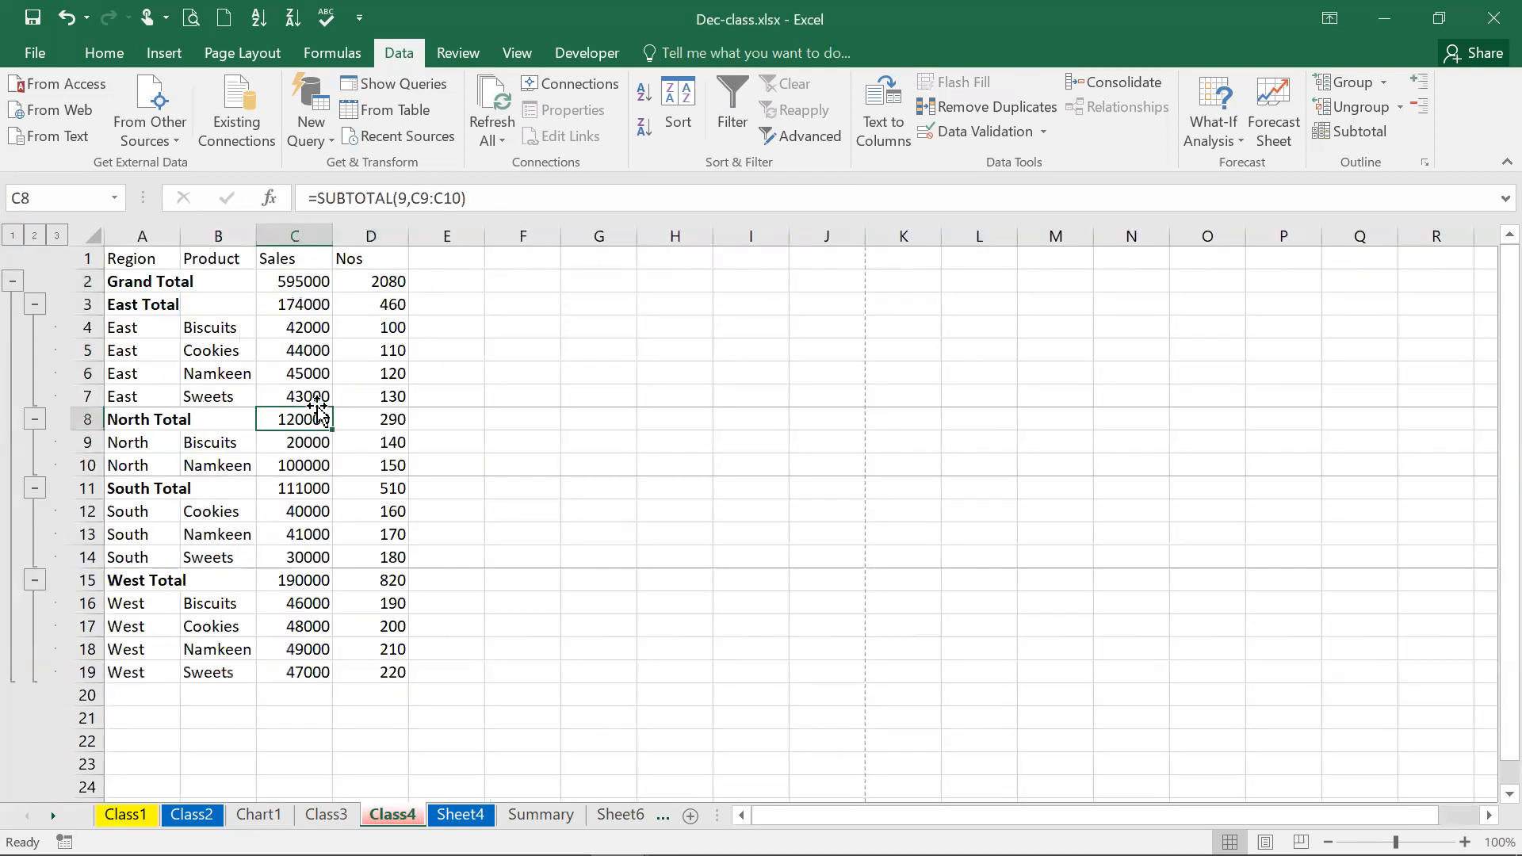
left_click(300, 305)
left_click(373, 309)
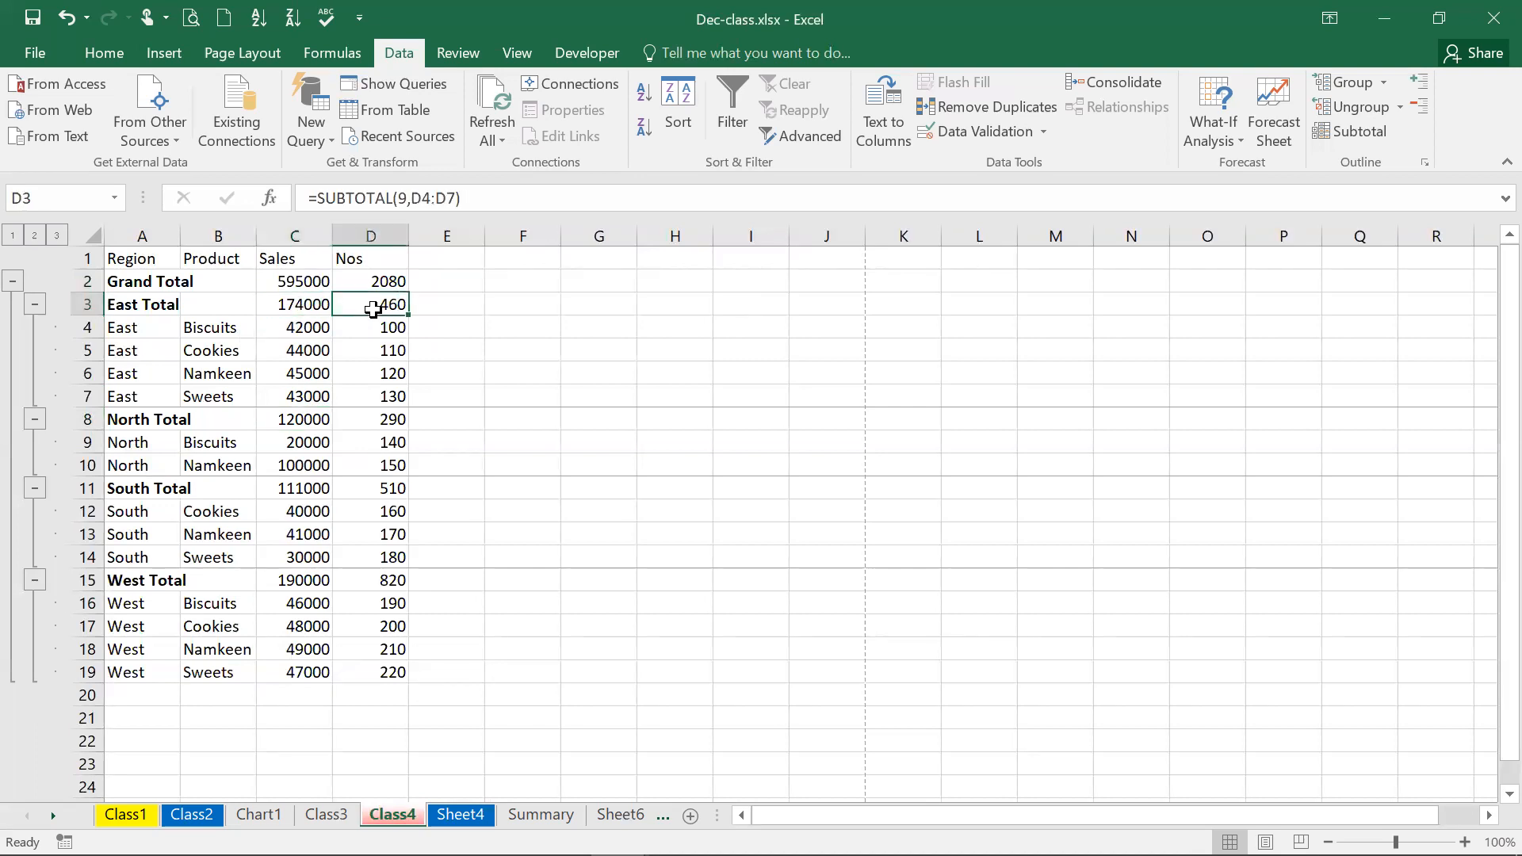
left_click(281, 309)
left_click(418, 301)
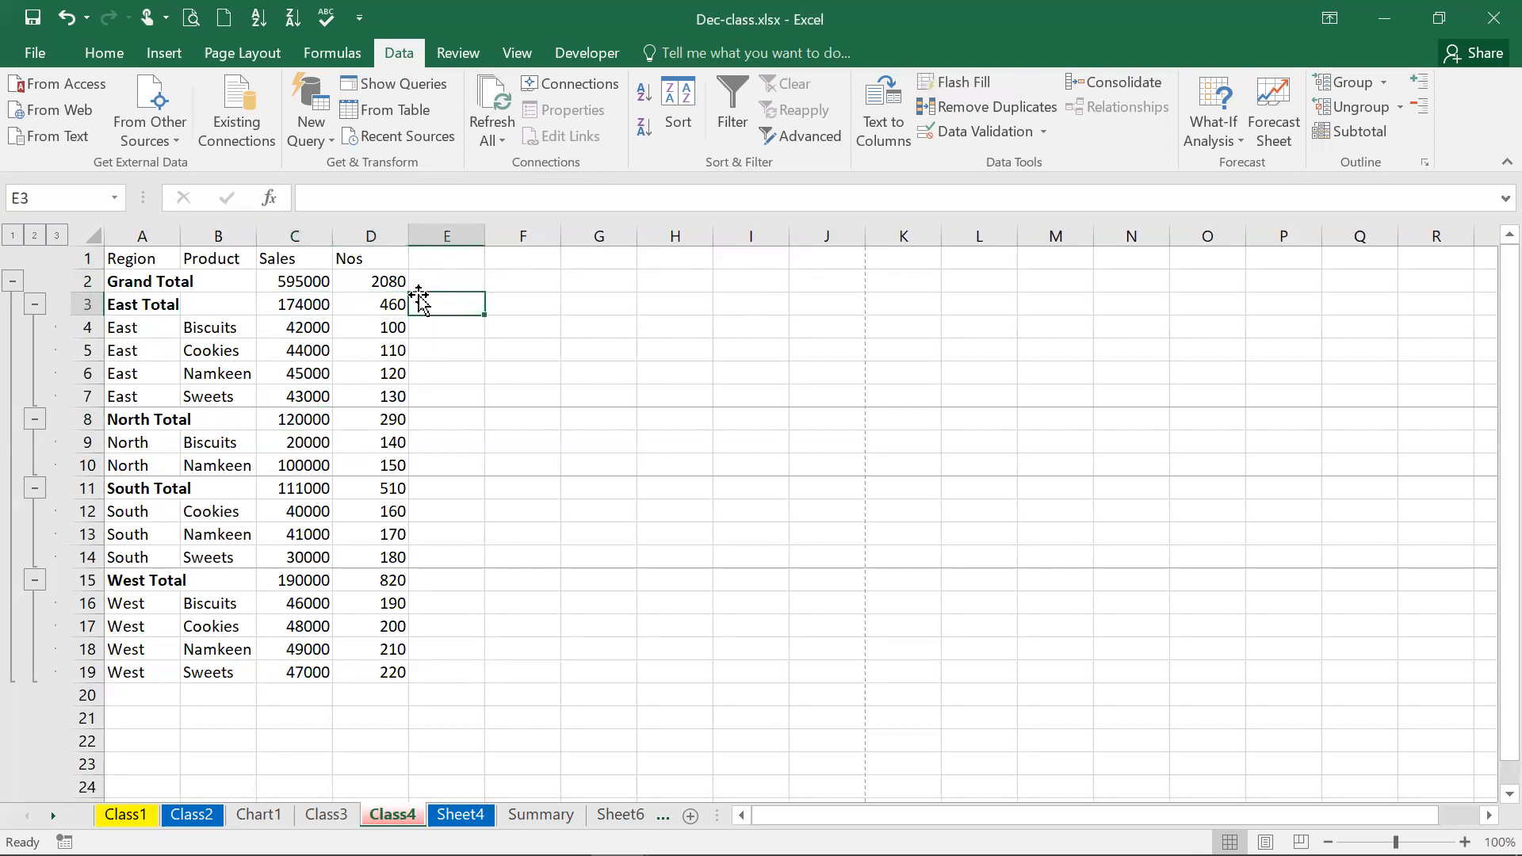
Inspect the East Total formula for Nos and reapply the Sum subtotals of Sales and Nos per Region, replacing the current ones
left_click(282, 331)
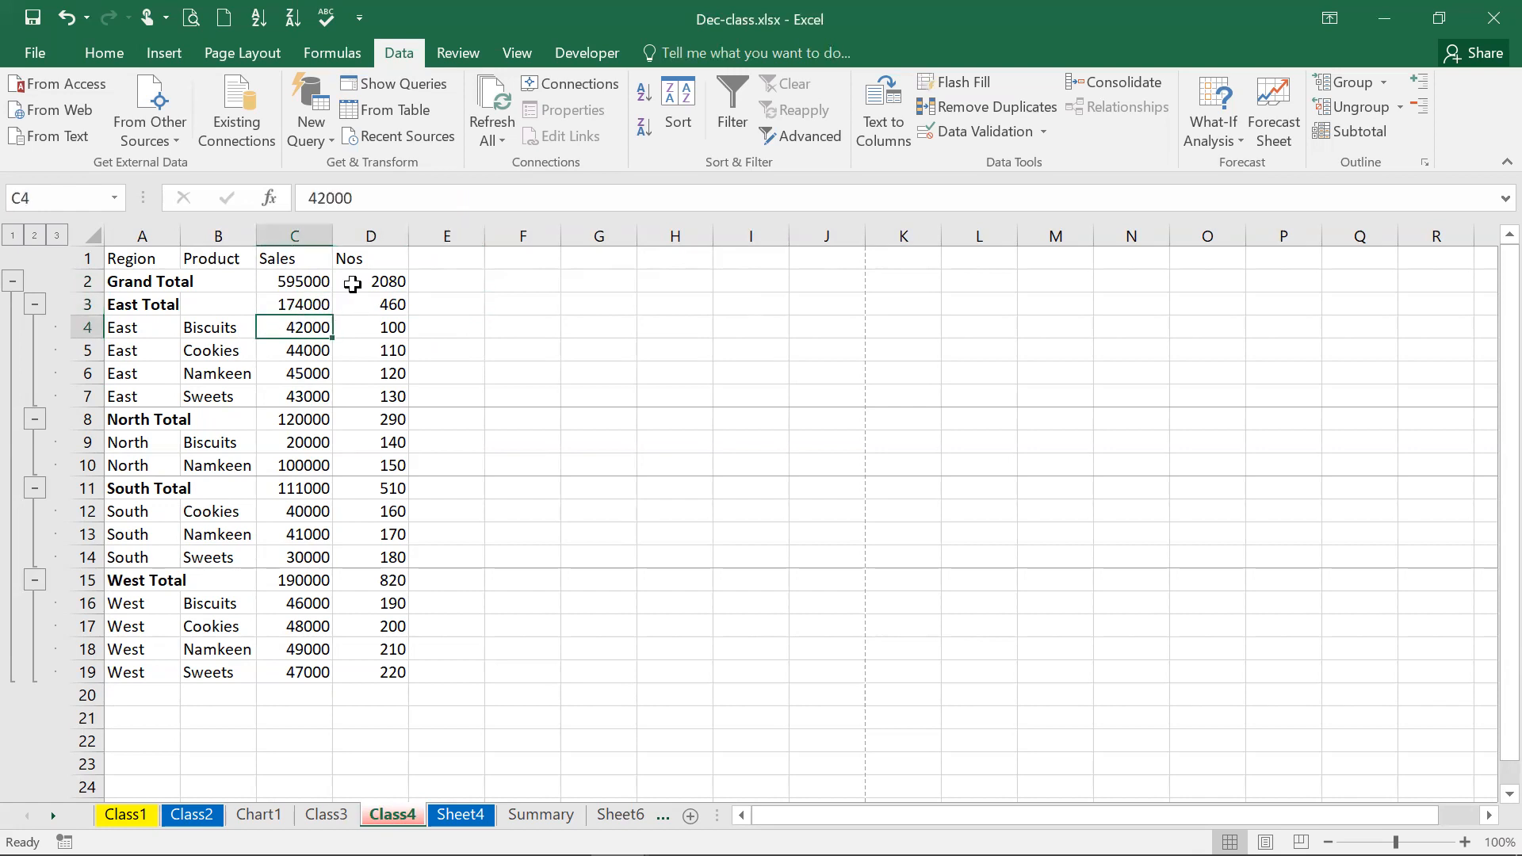
left_click(387, 307)
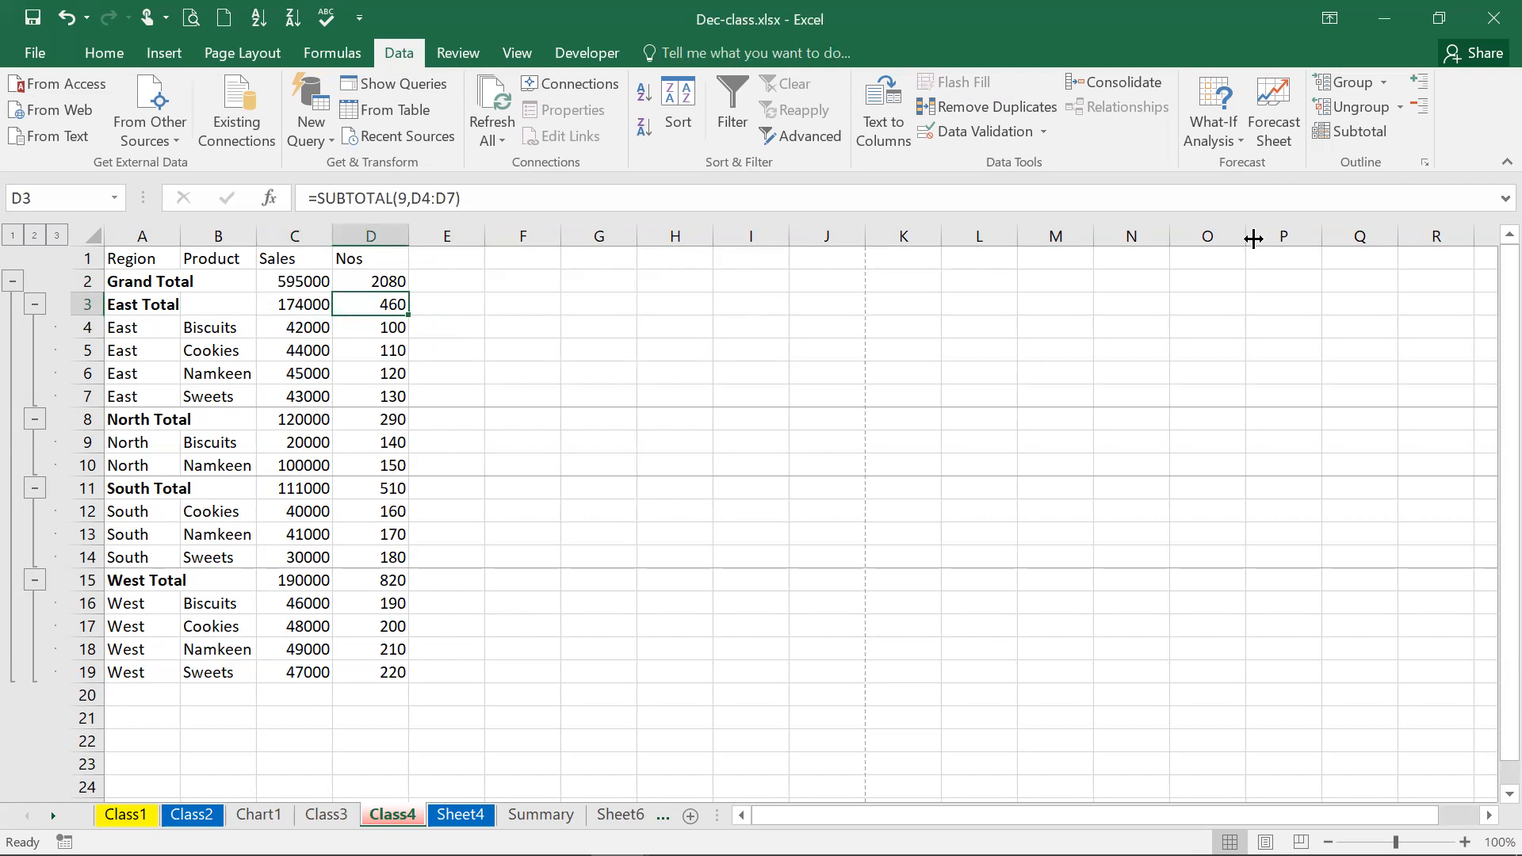
left_click(1354, 128)
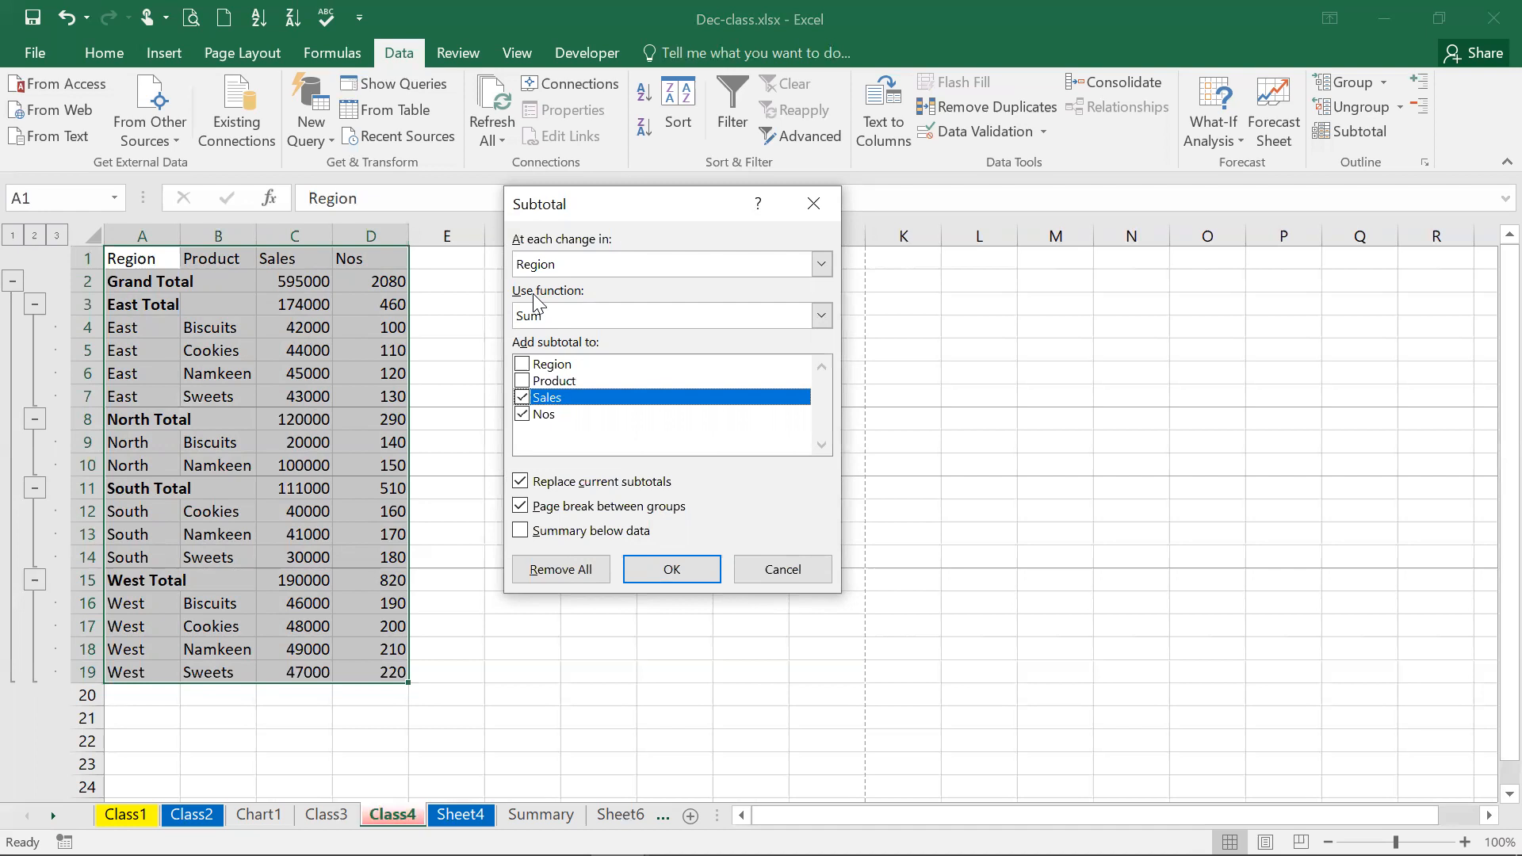
left_click(653, 571)
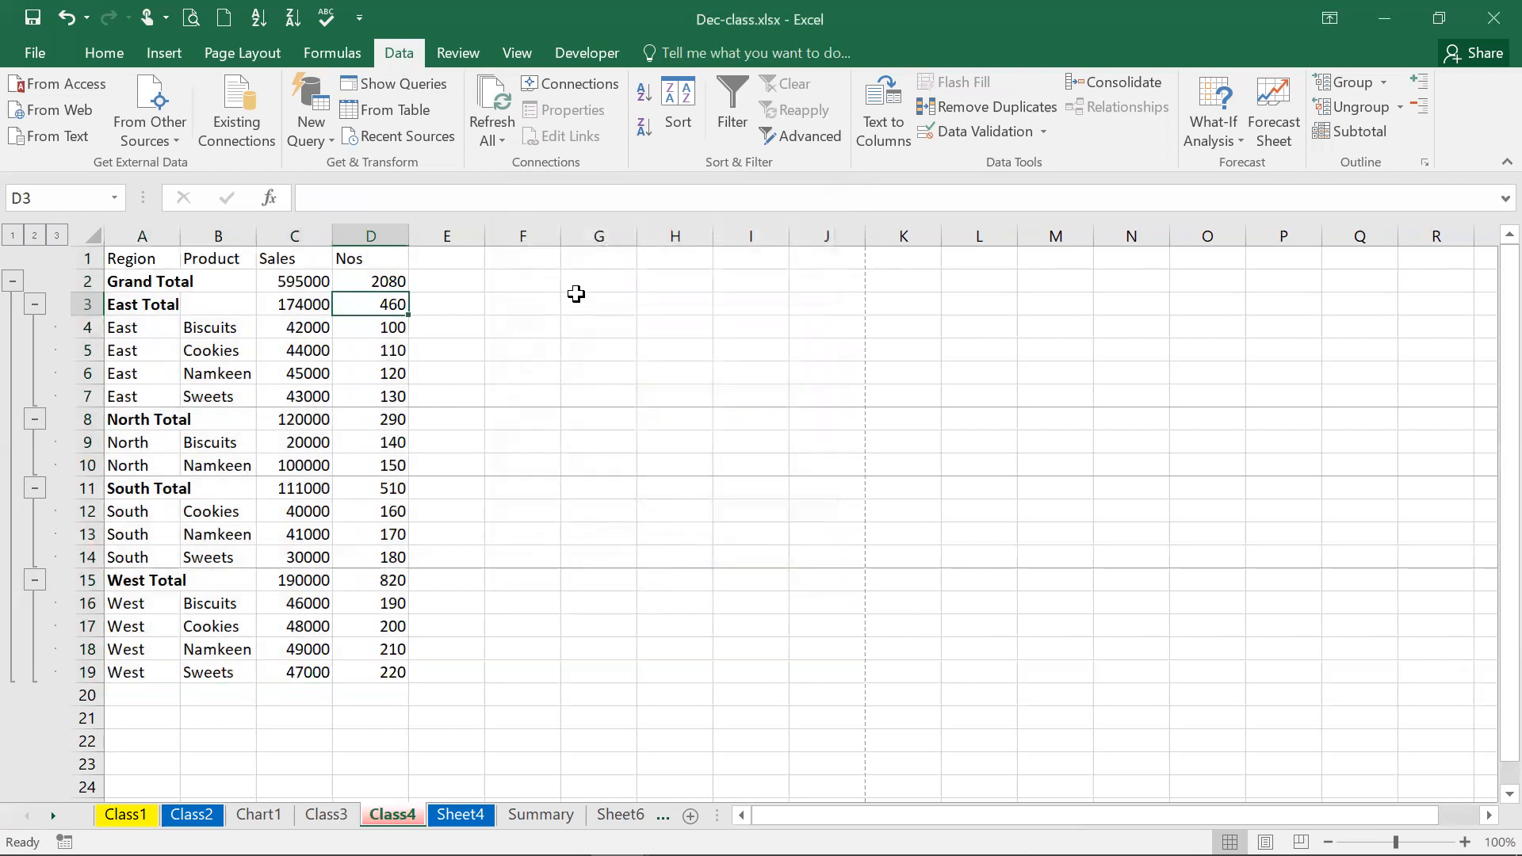
left_click(593, 295)
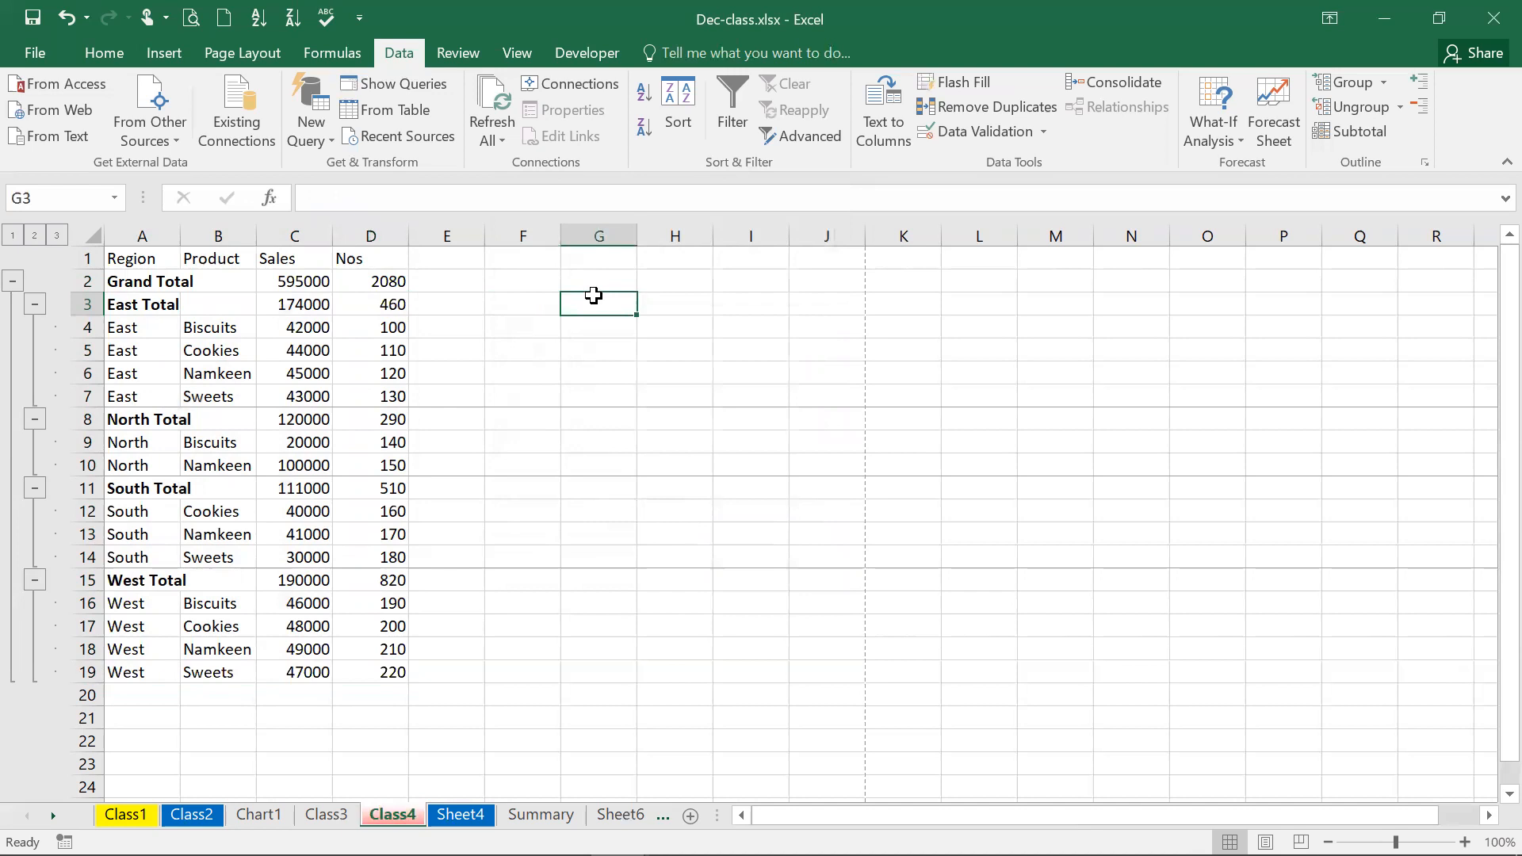
Undo the Region subtotals to restore the plain data list, and return to the Dec-class.xlsx workbook
key("ctrl+z")
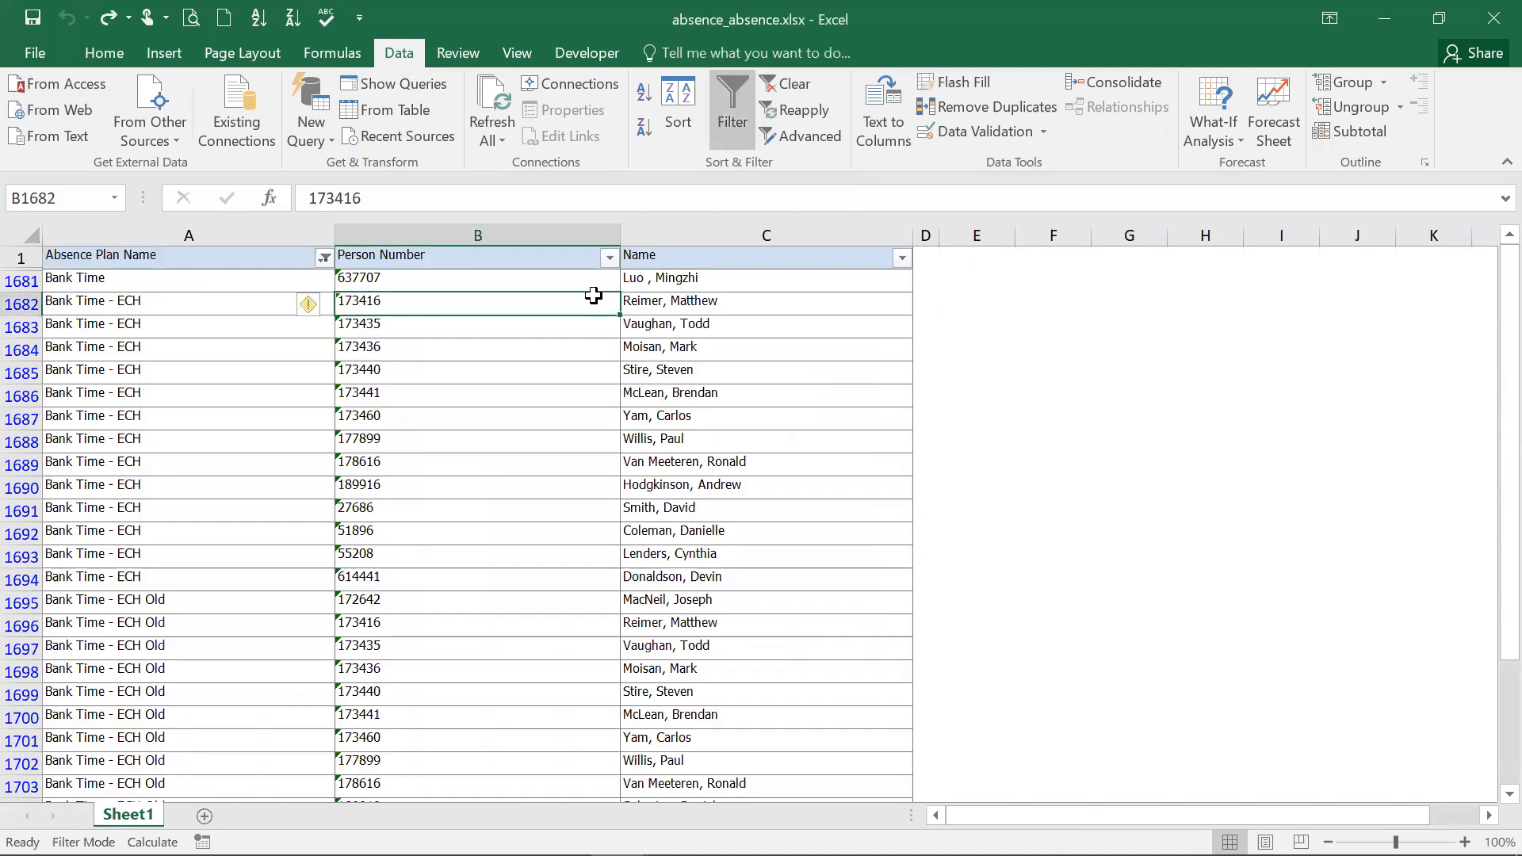
key("alt+Tab")
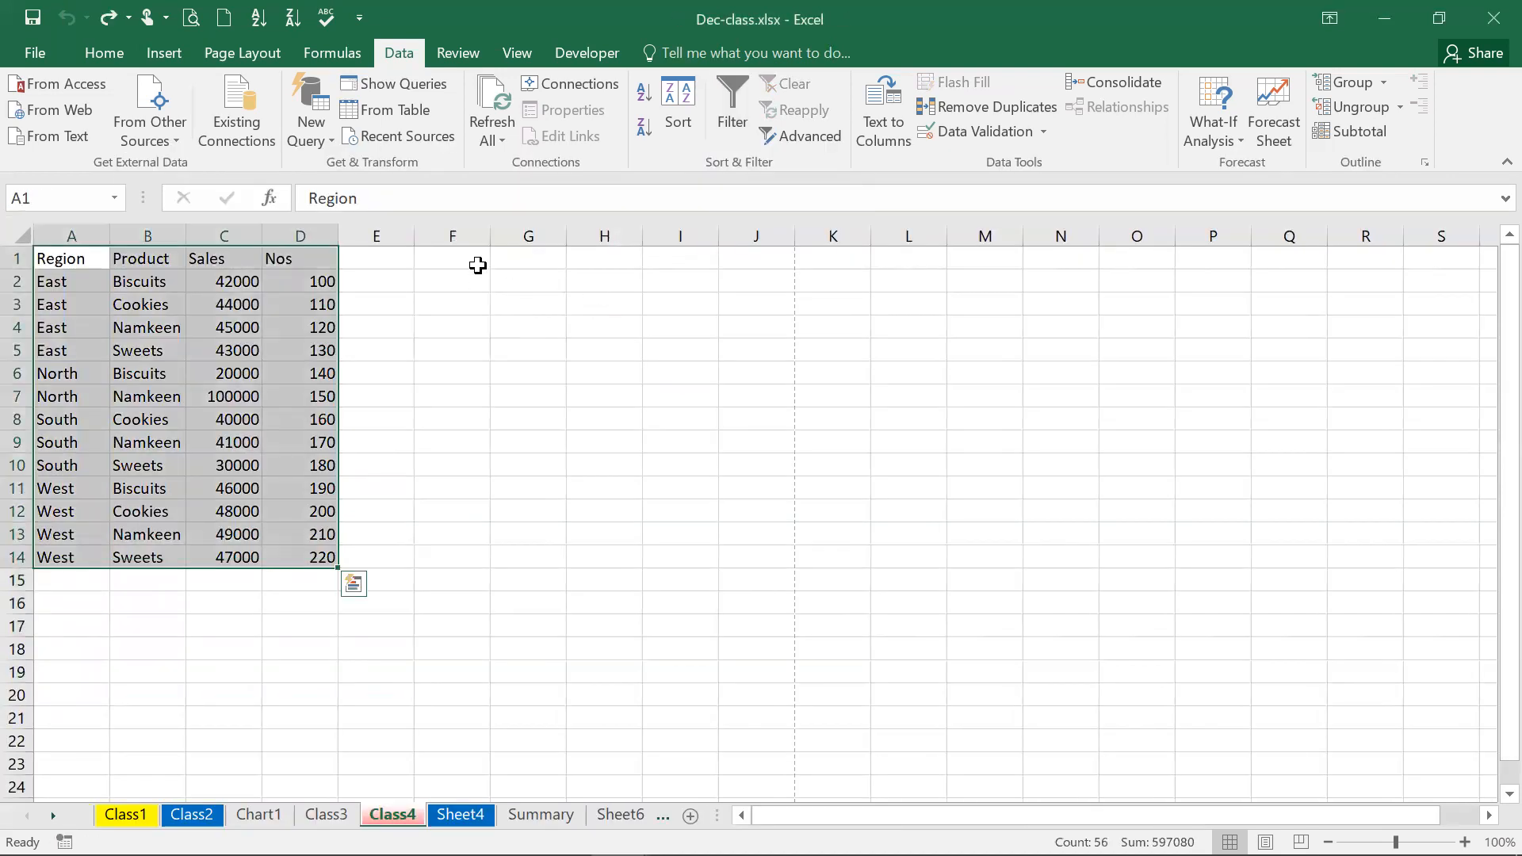
left_click(478, 265)
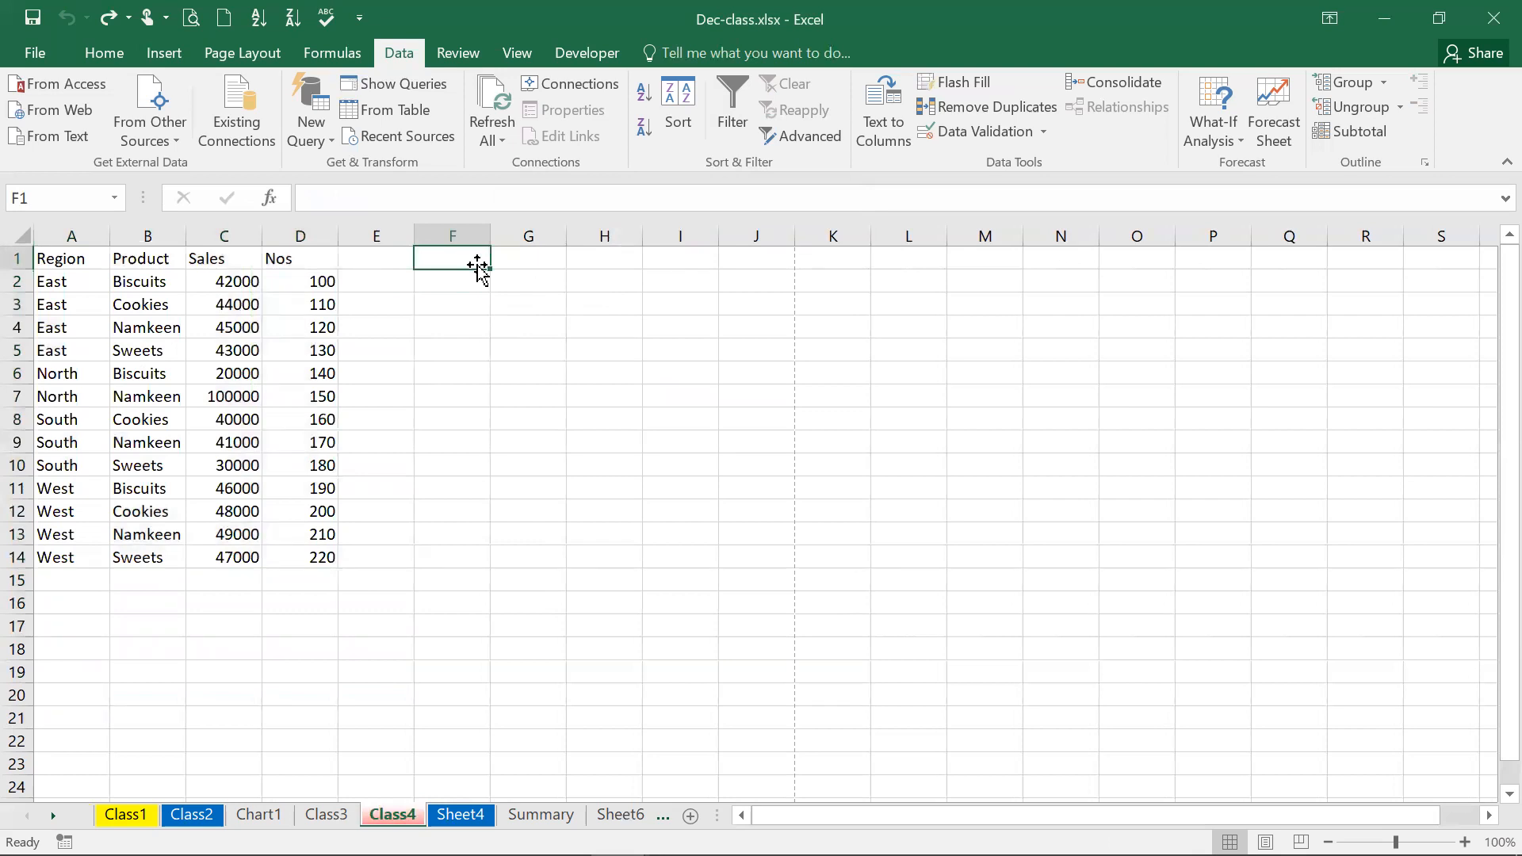
Create a PivotTable from Class4 range A1:D14, placed in the existing worksheet at cell H2
left_click(85, 257)
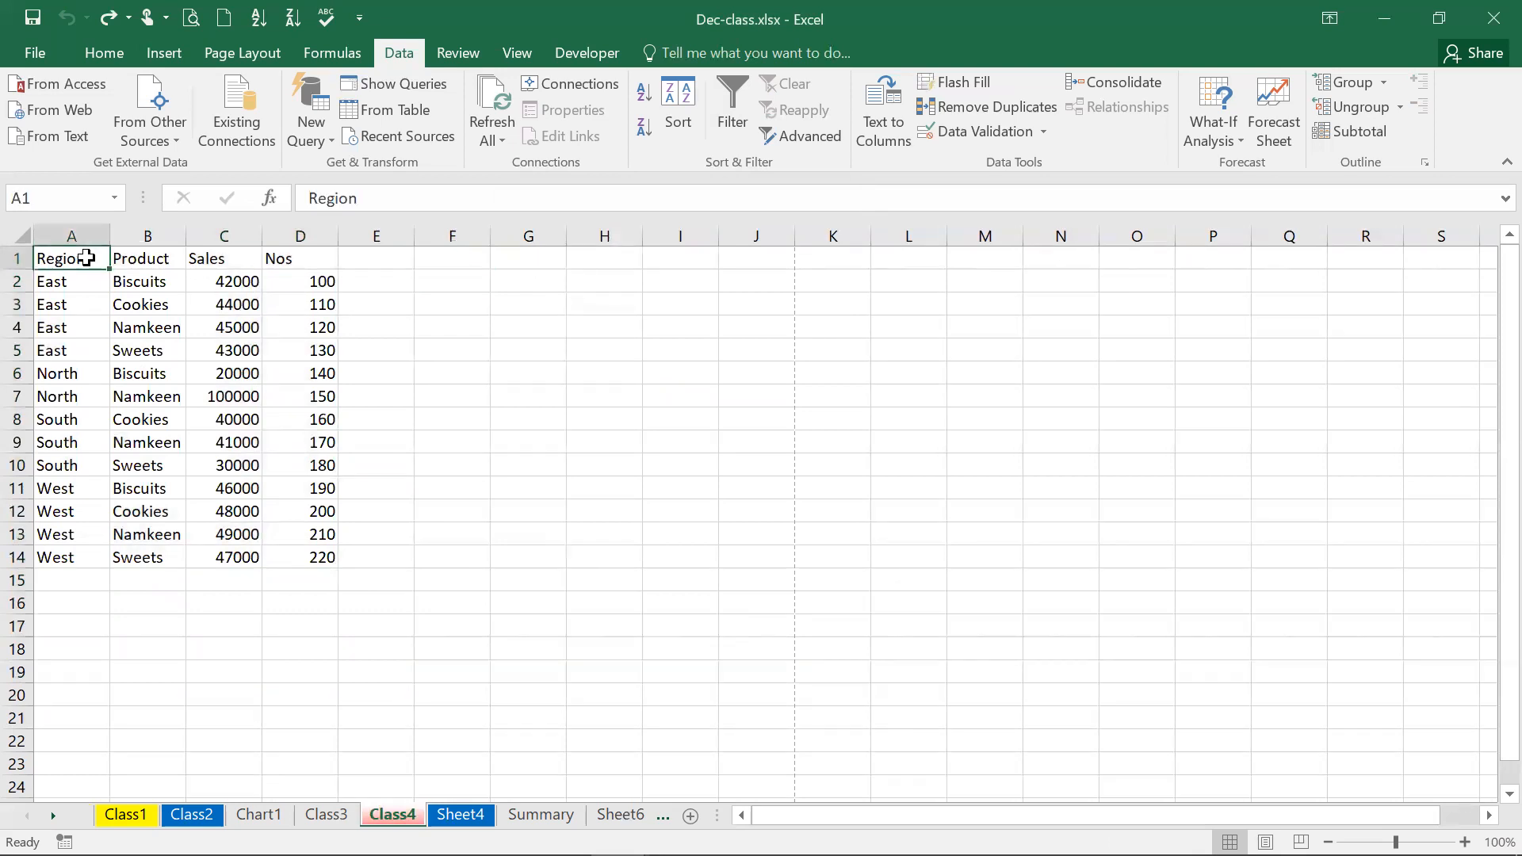
left_click(158, 54)
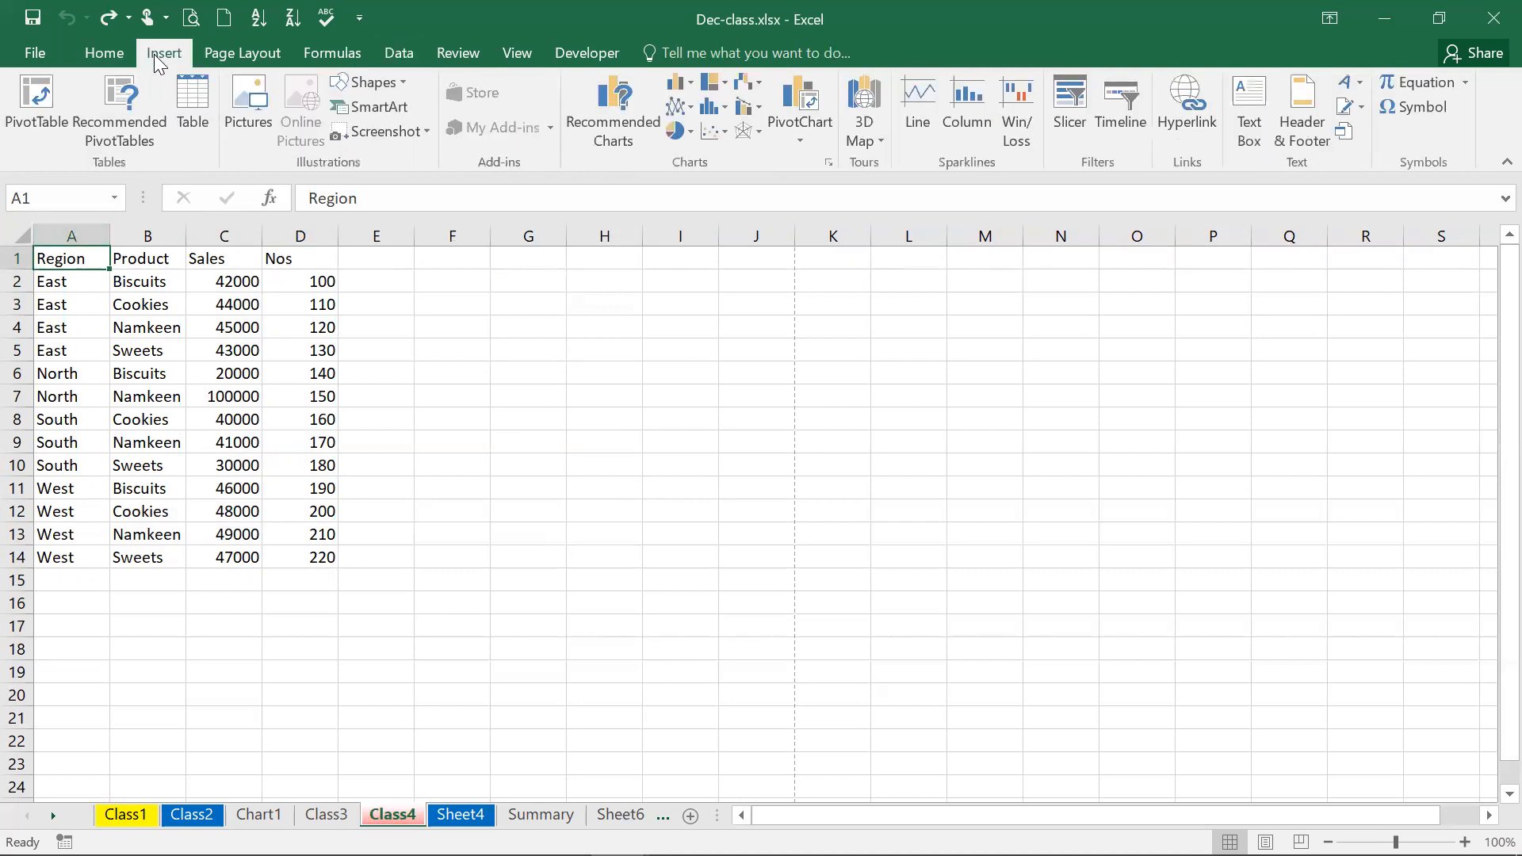
left_click(37, 98)
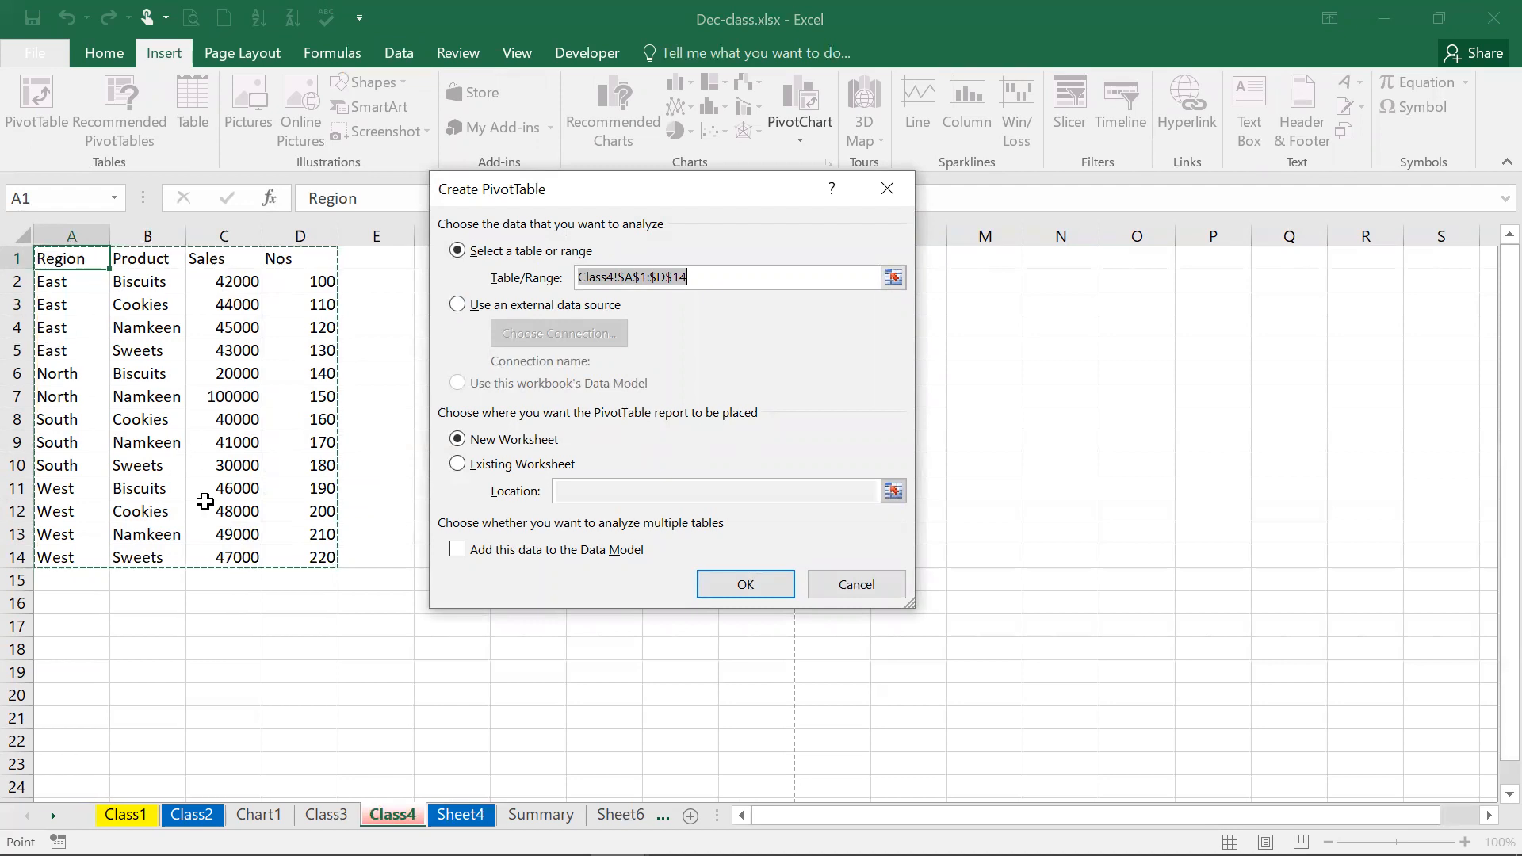
left_click(511, 466)
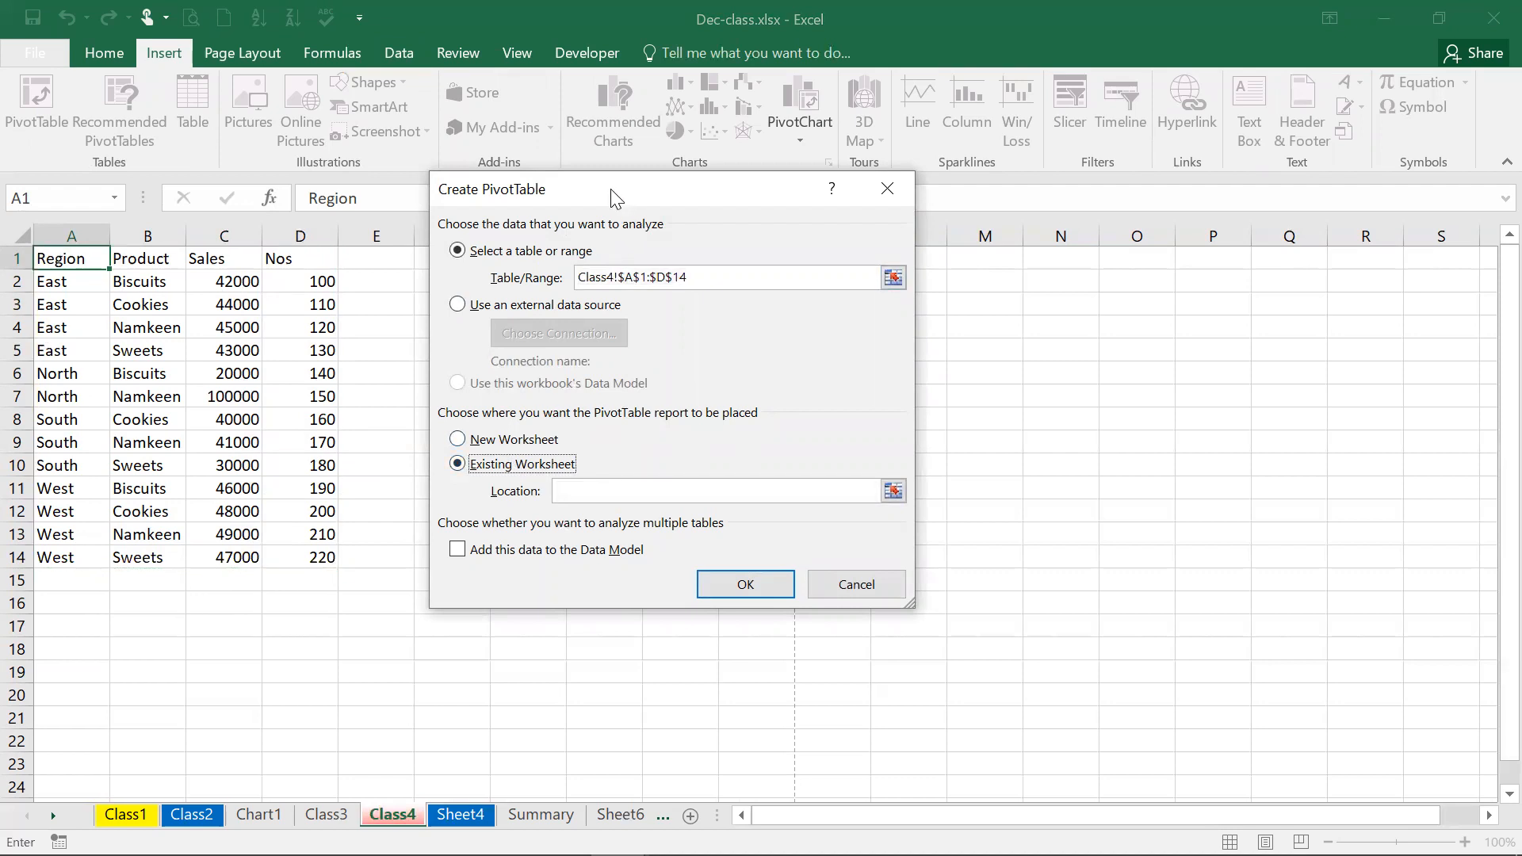
left_click_drag(610, 189, 207, 417)
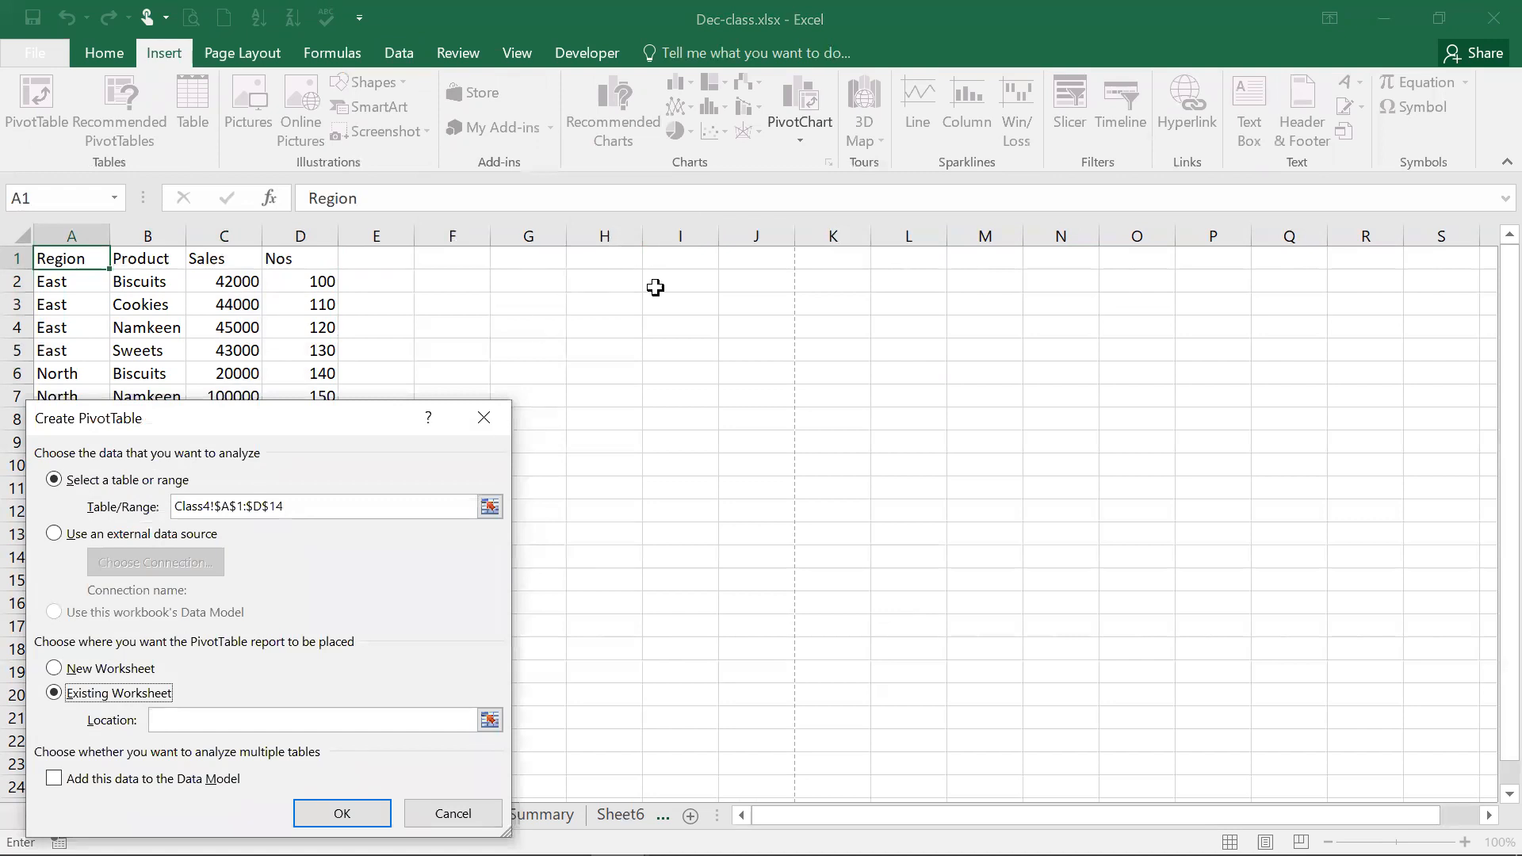
left_click(629, 282)
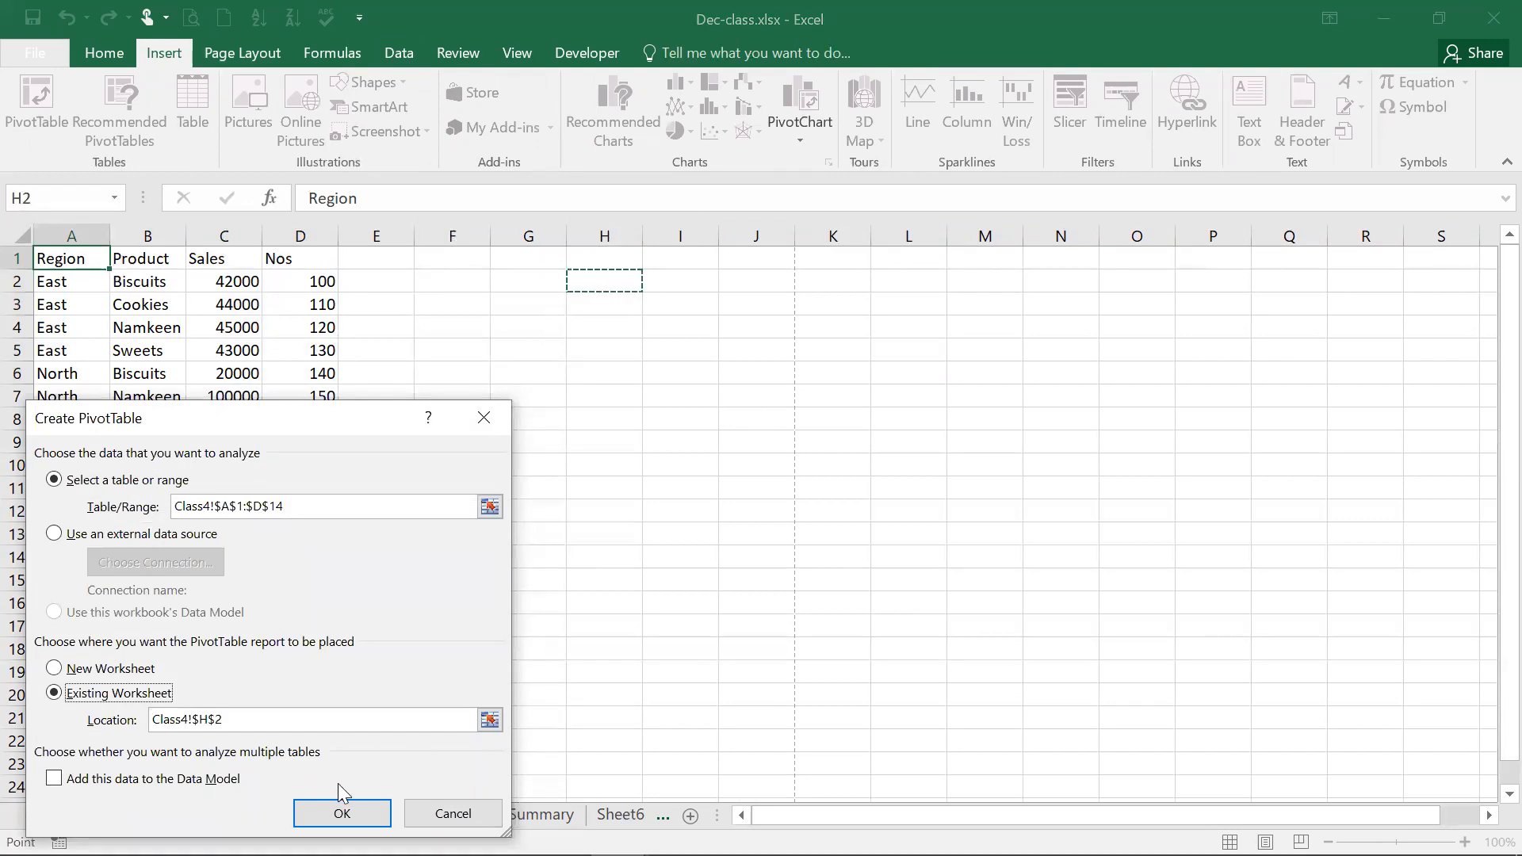
left_click(351, 813)
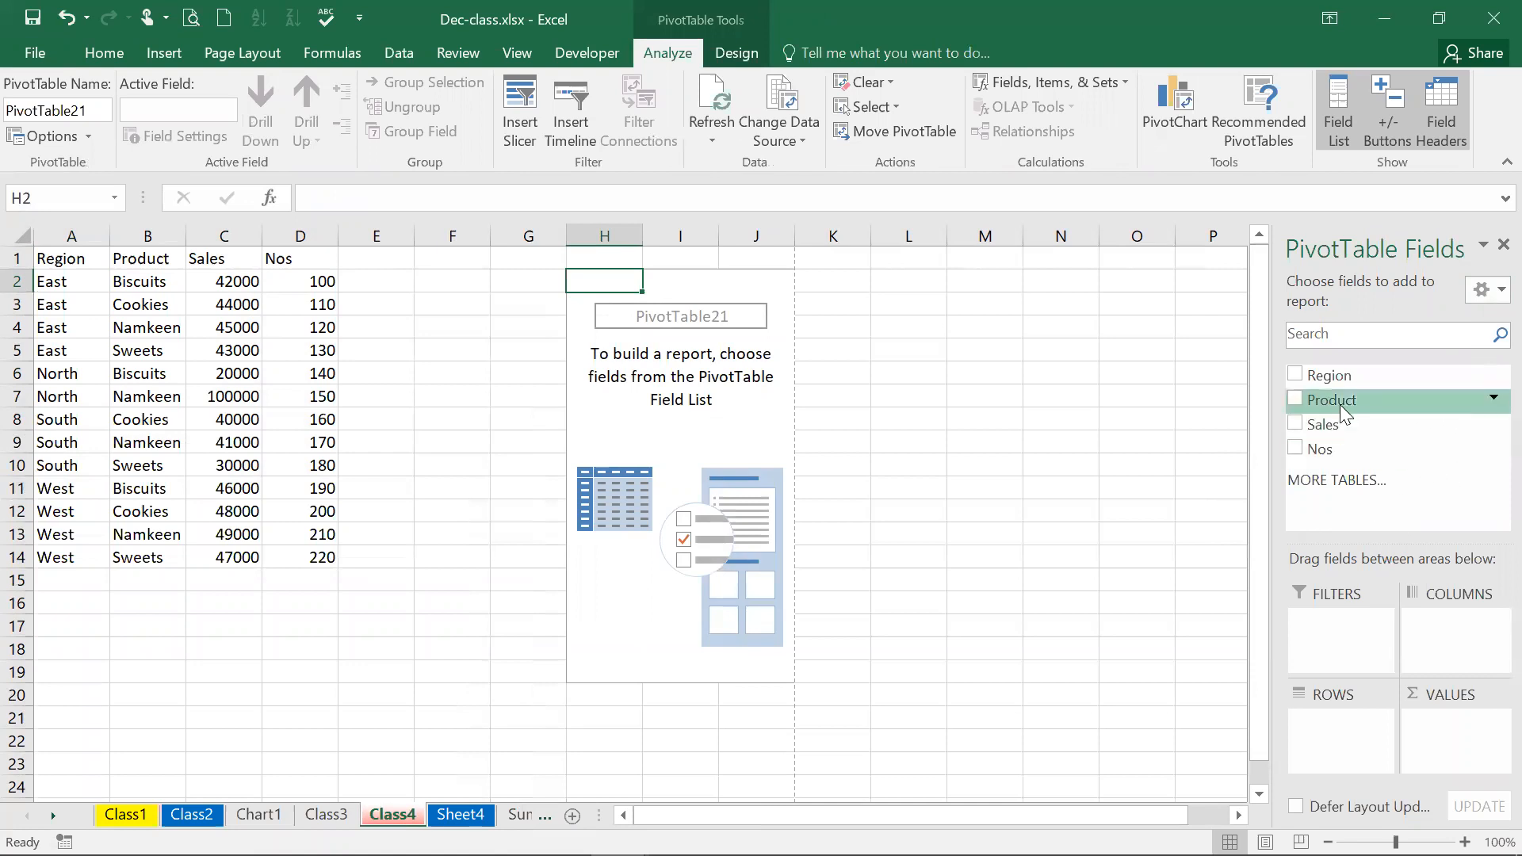
Add Region as the pivot table's row labels and Sales as its summed value field
left_click(1293, 376)
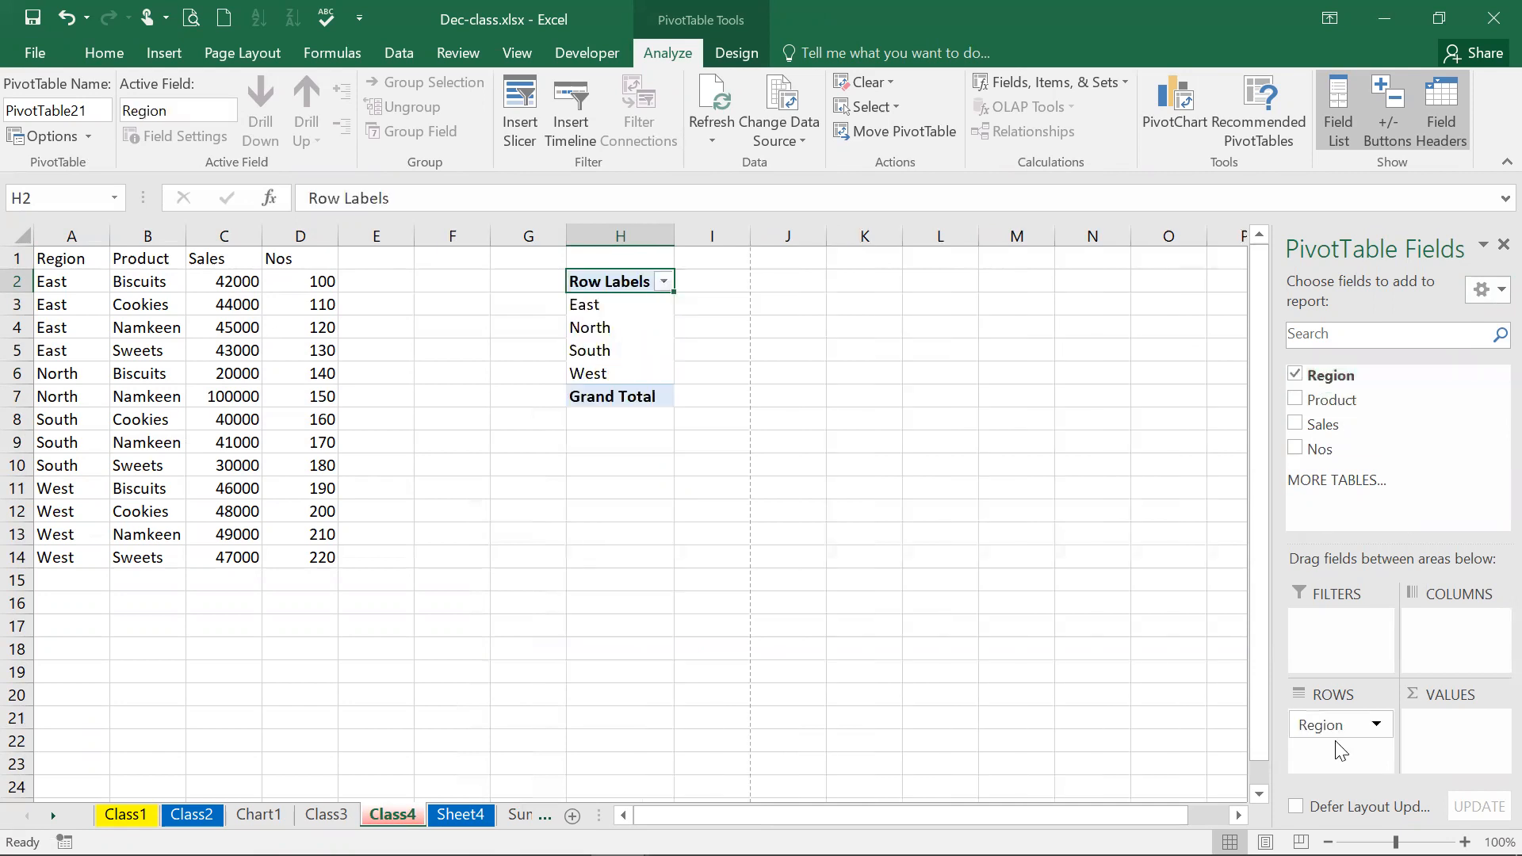
left_click(1293, 425)
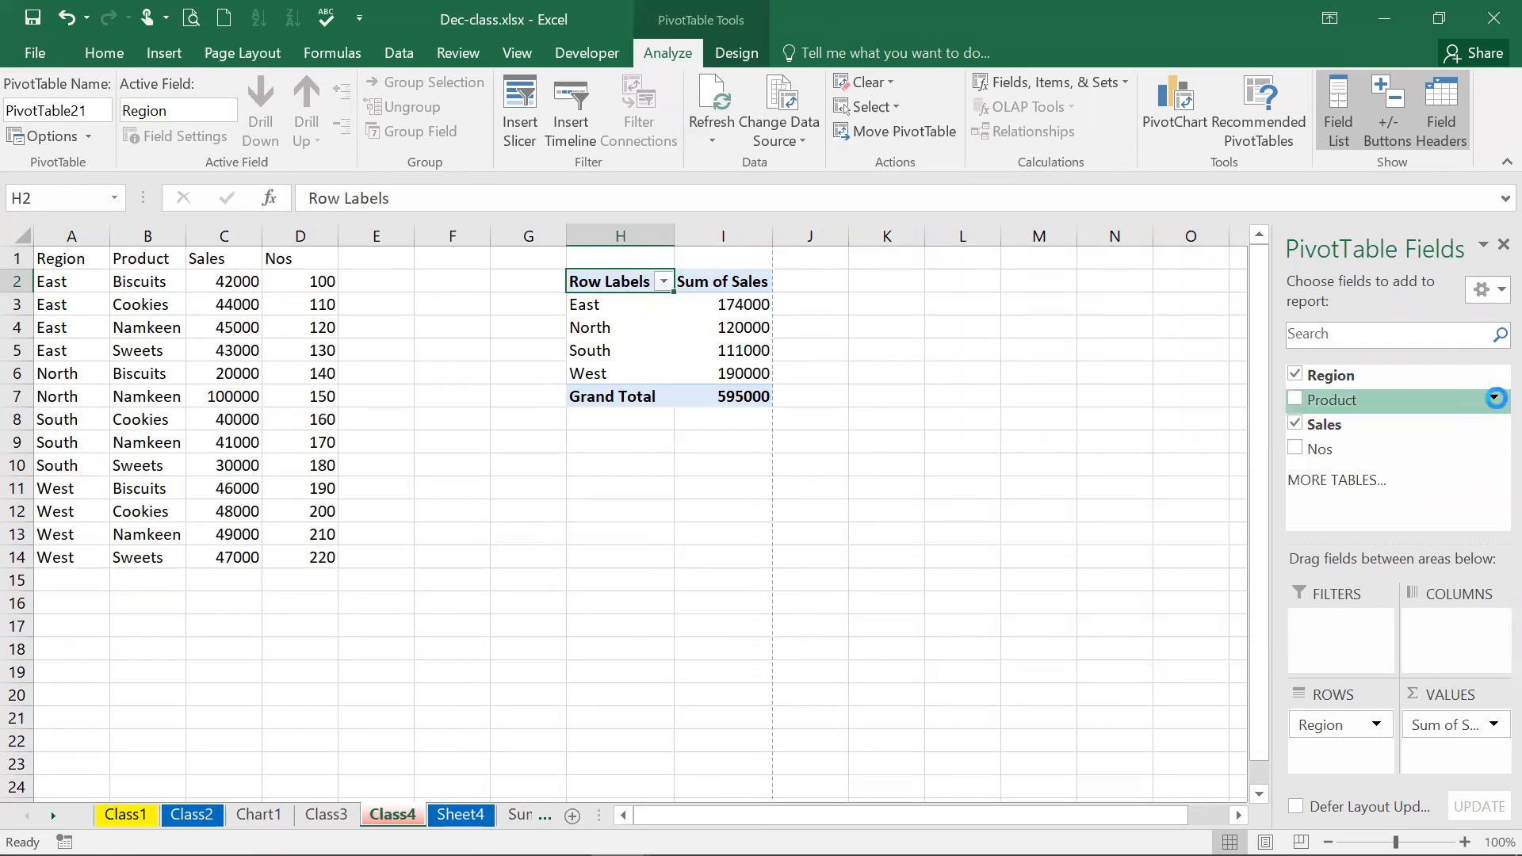
Add the Sales field to the pivot table's column labels
left_click(1493, 399)
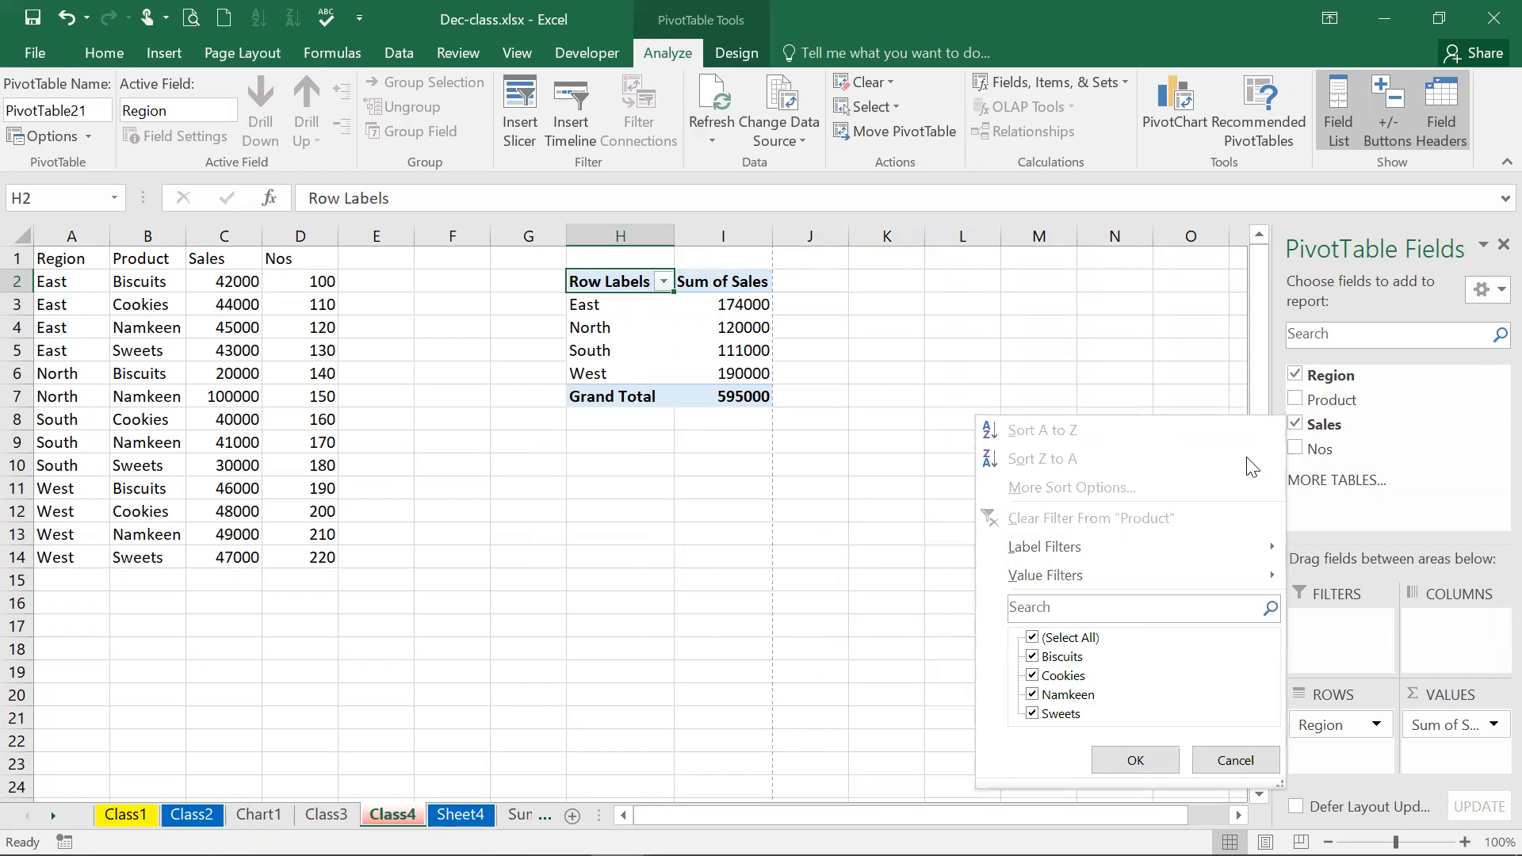
left_click(1390, 420)
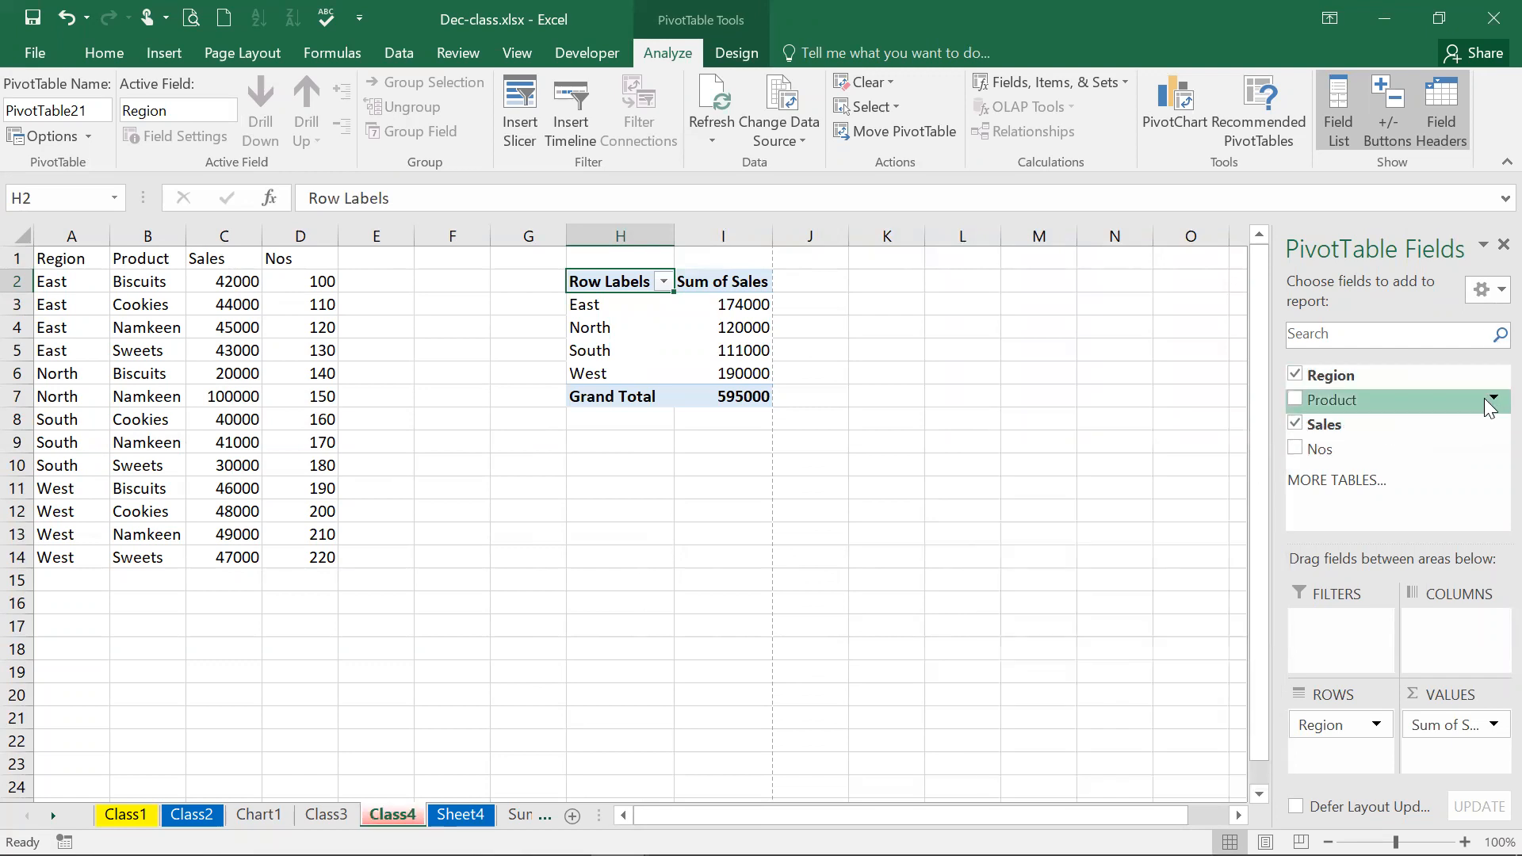
left_click(1492, 400)
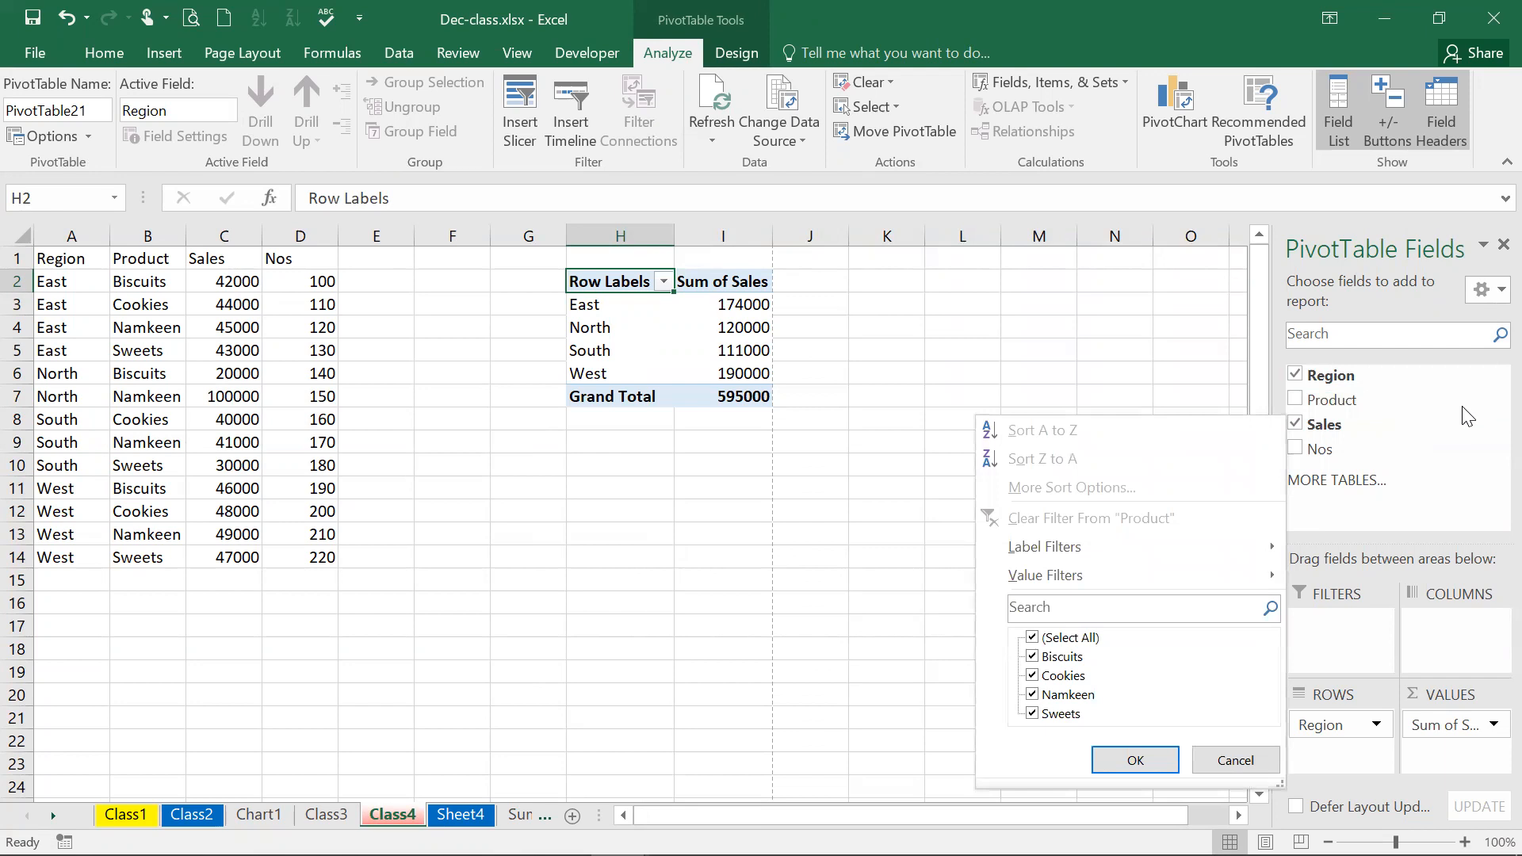
left_click(1430, 432)
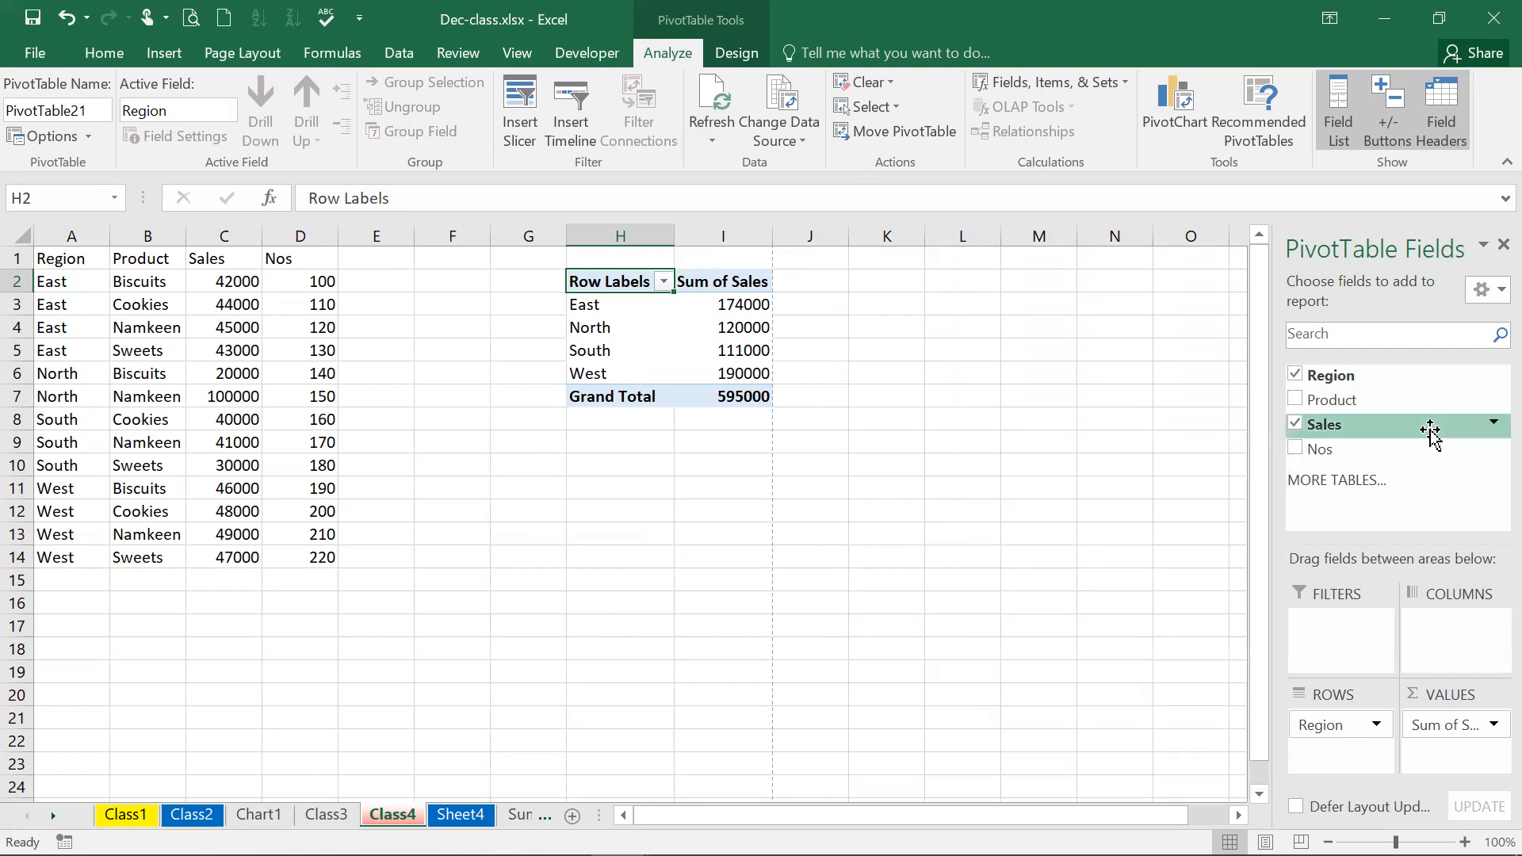
right_click(1474, 428)
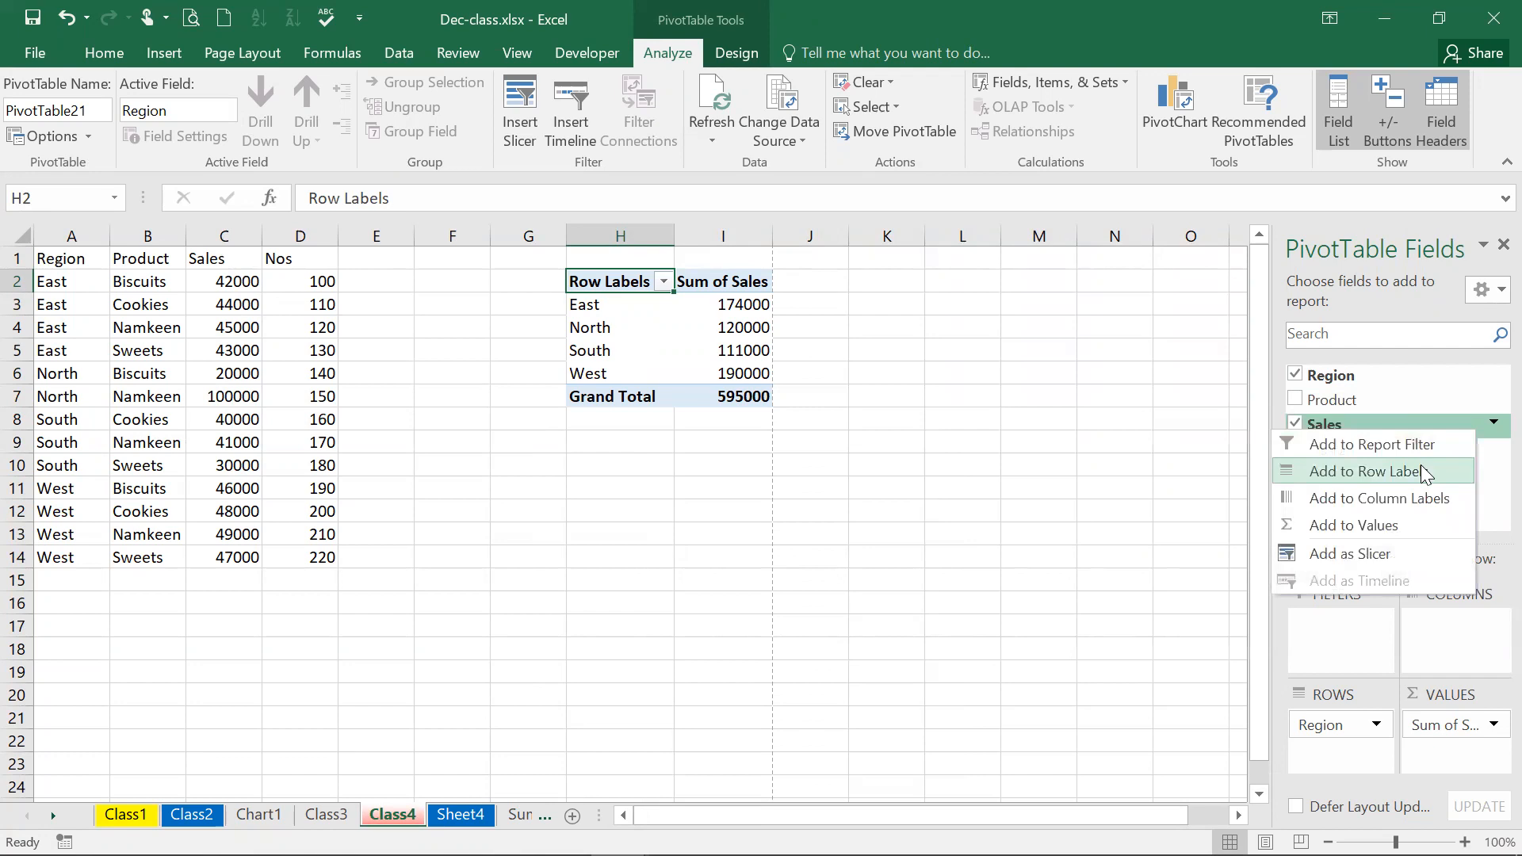
left_click(1424, 498)
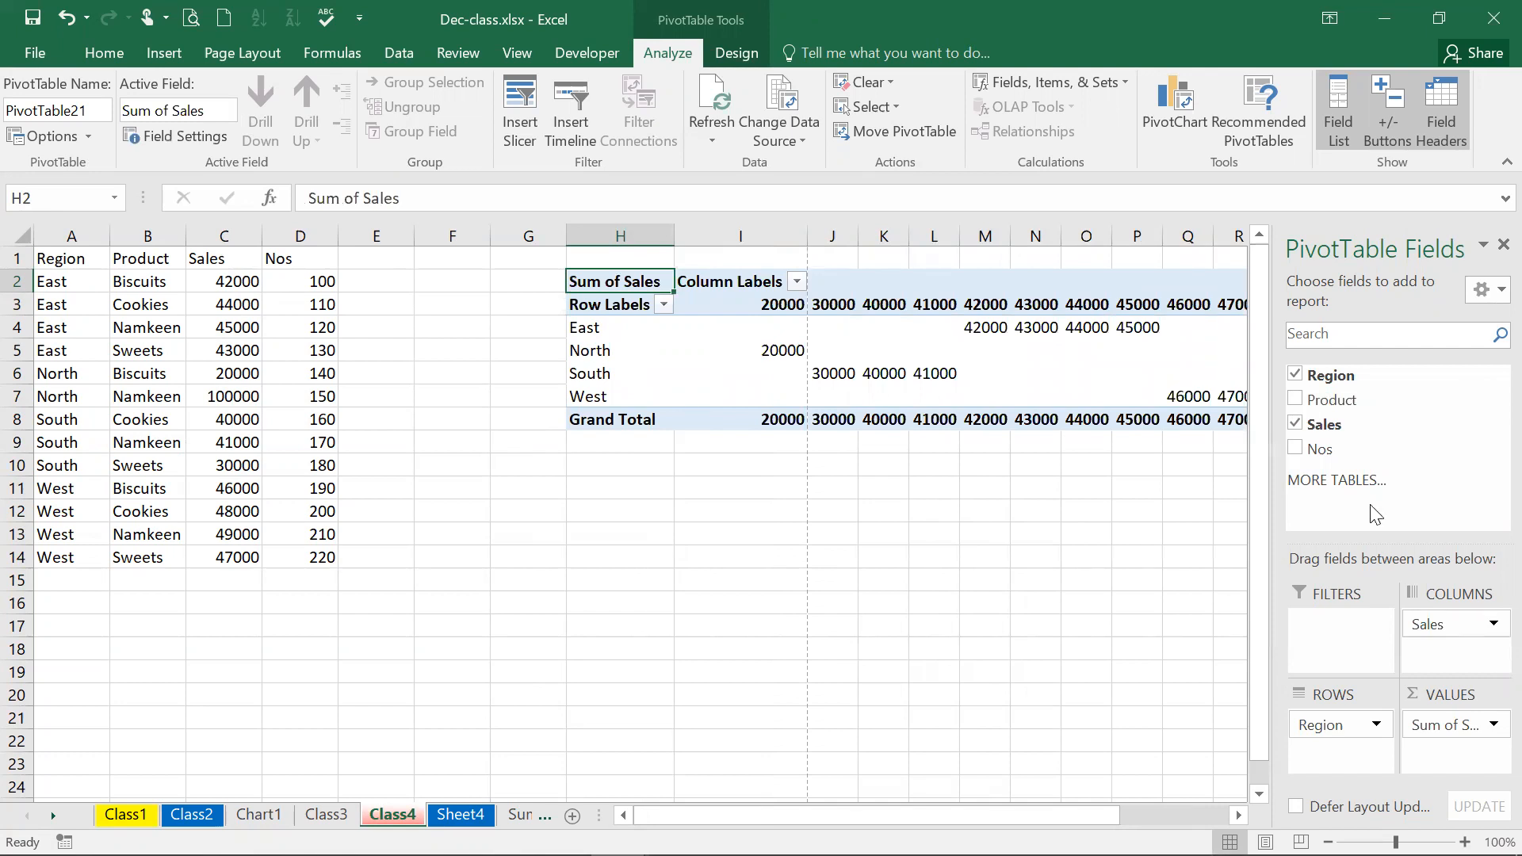
Place the Product field in the pivot table's column labels and remove Sales from them
left_click(1296, 402)
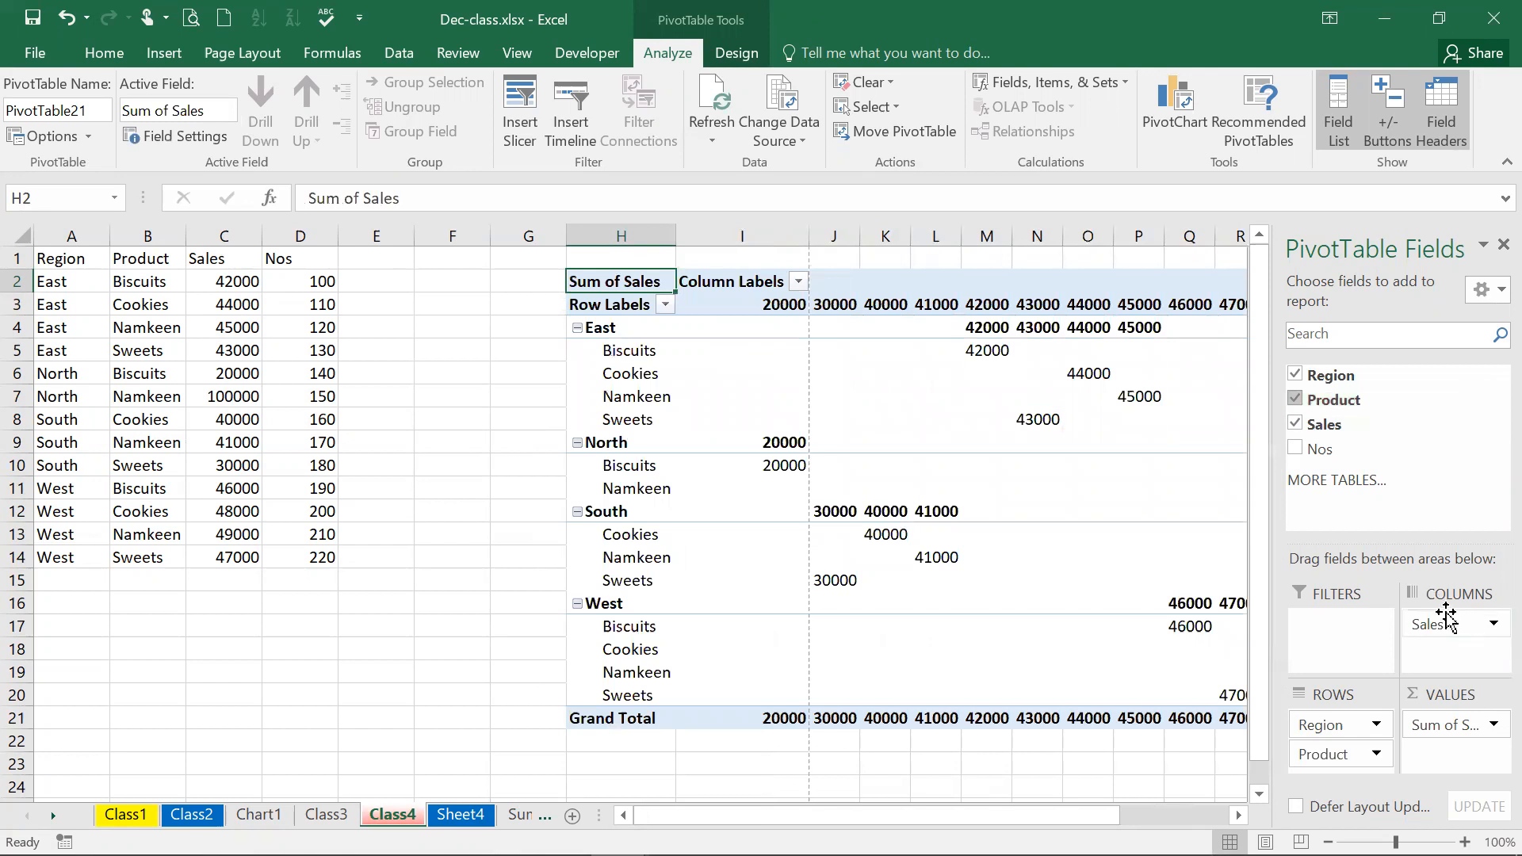
left_click_drag(1332, 754, 1462, 634)
left_click(1490, 627)
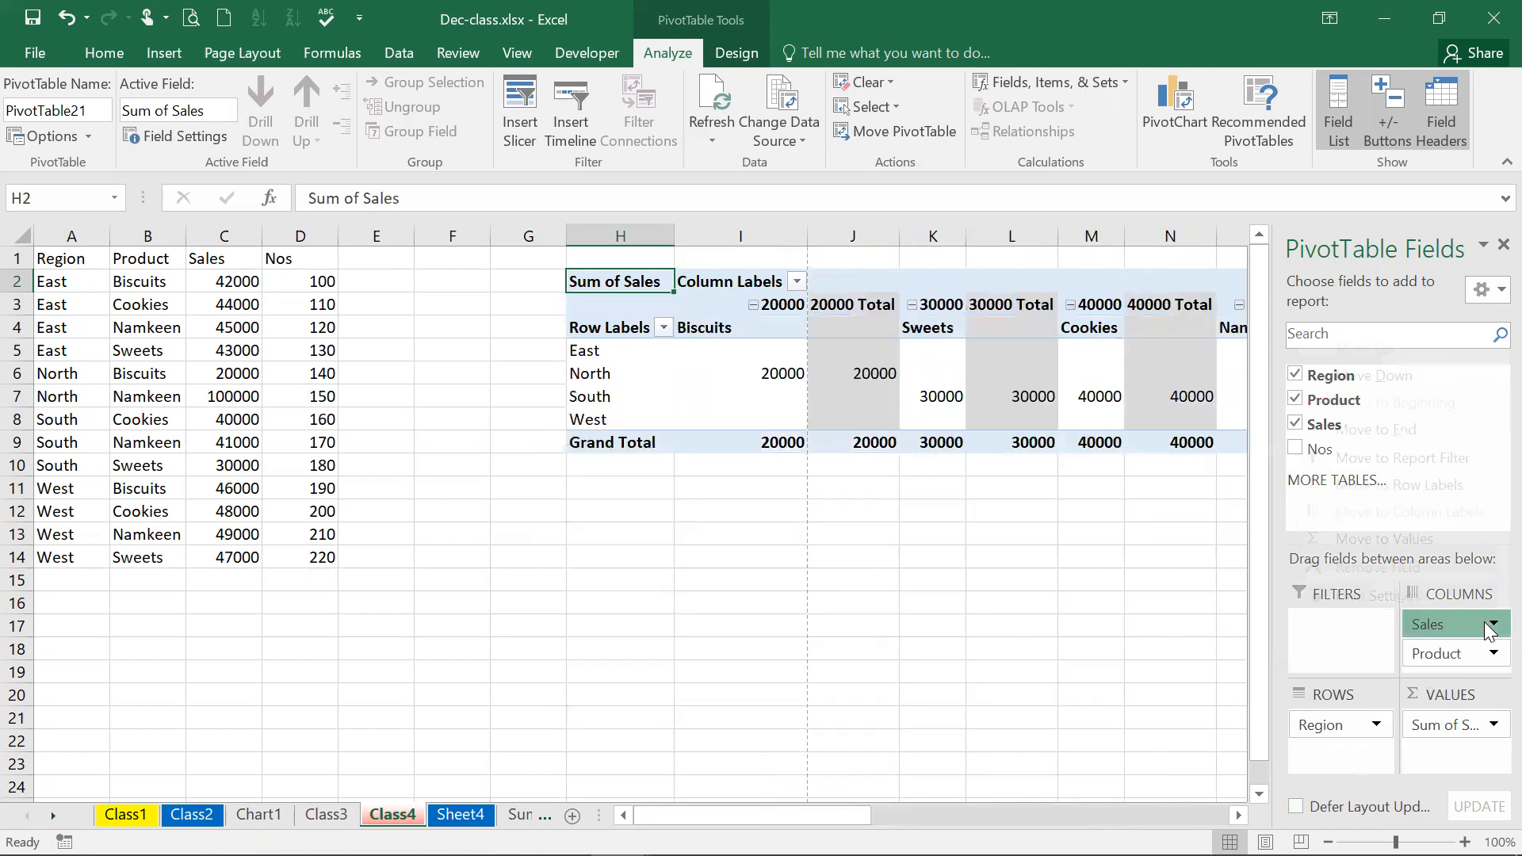
left_click(1451, 568)
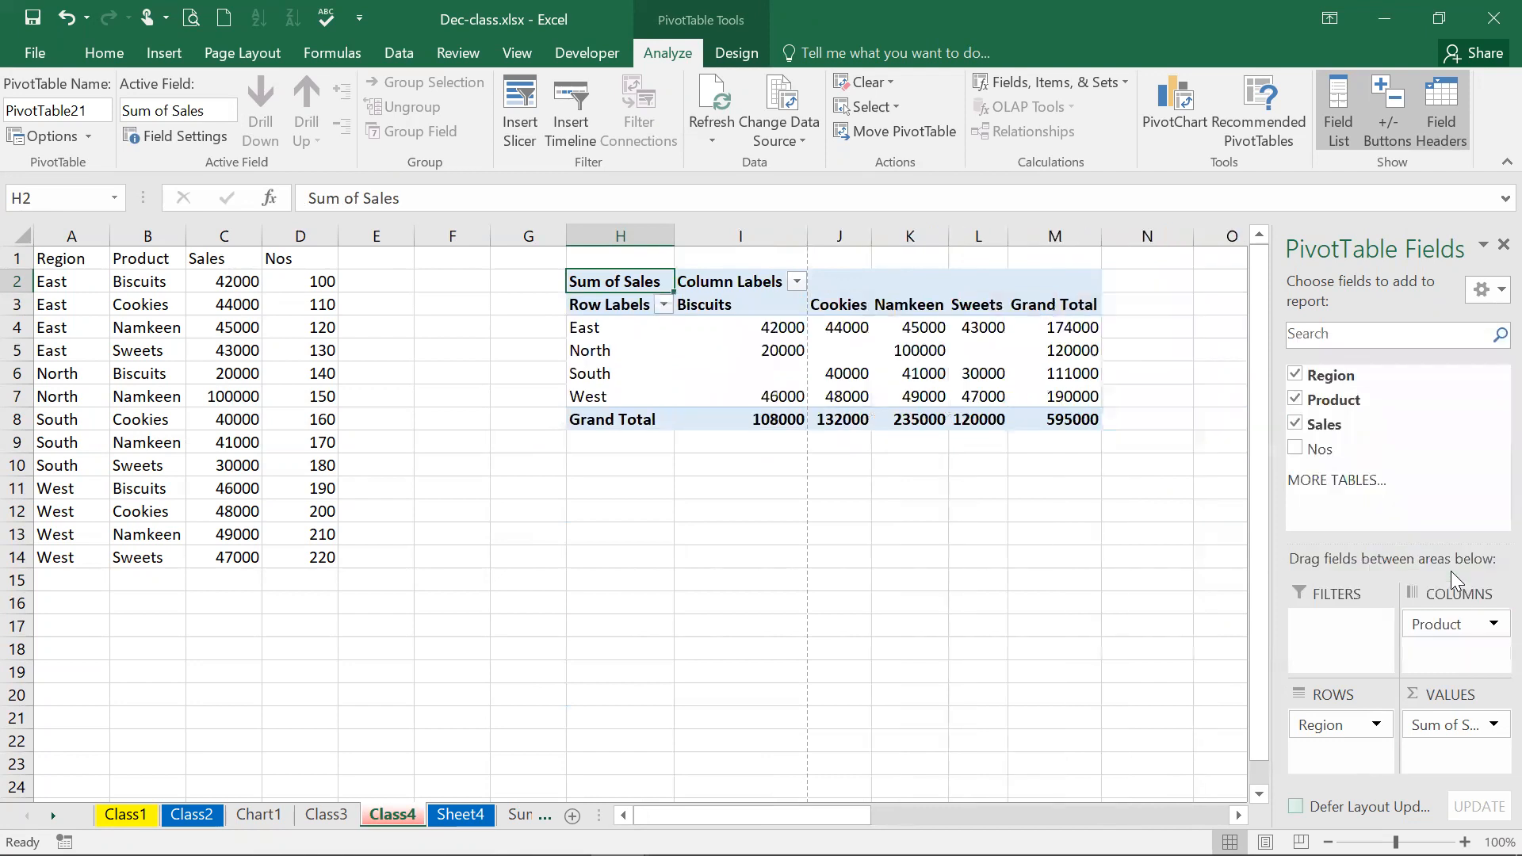
Select an empty cell outside the pivot table and return to a cell inside it to hide and redisplay the field list
left_click(716, 327)
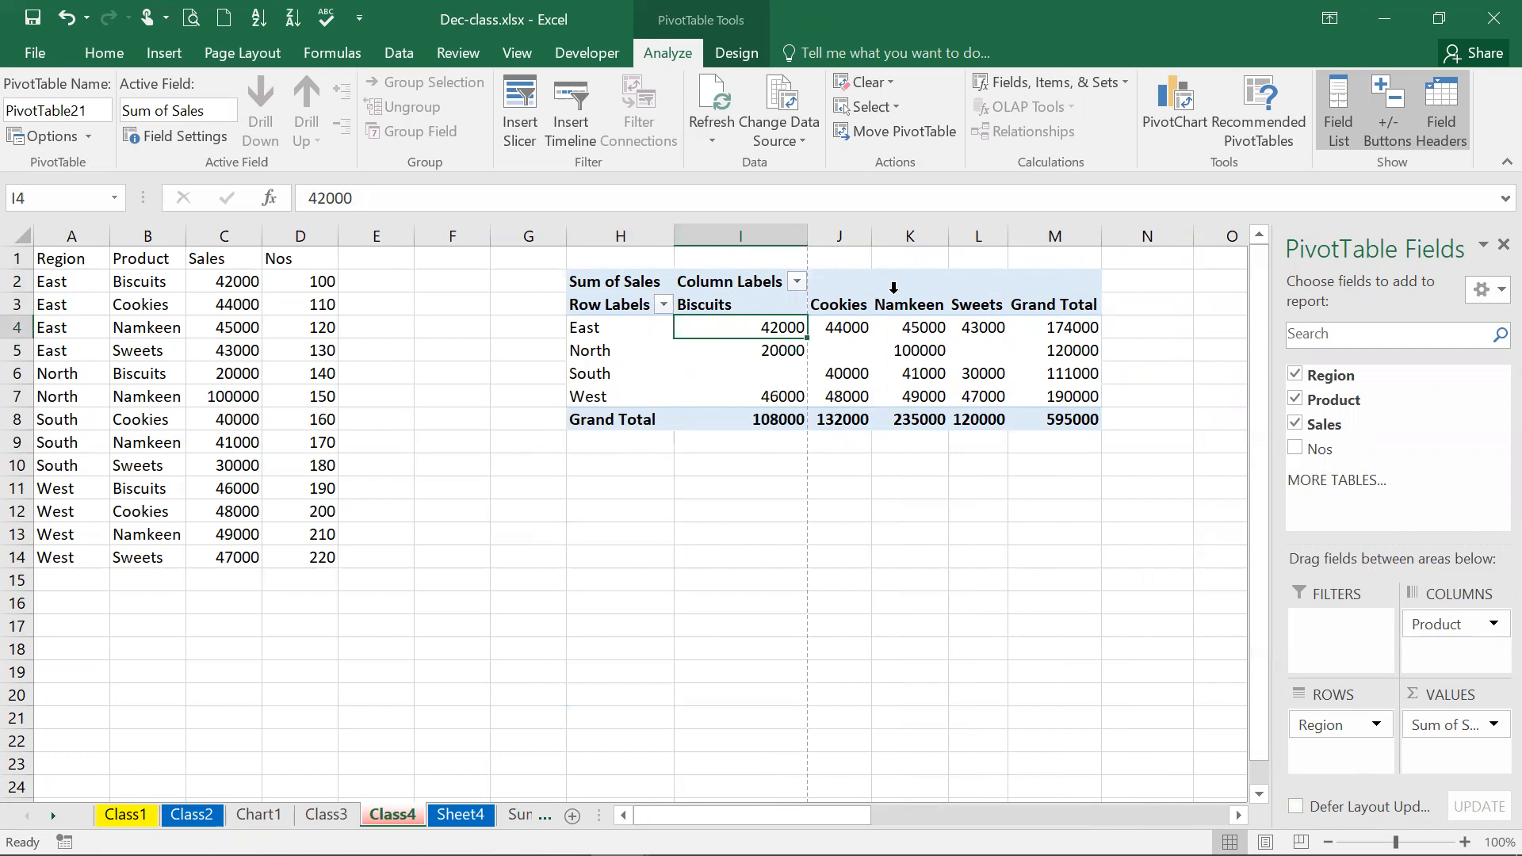
left_click(1002, 654)
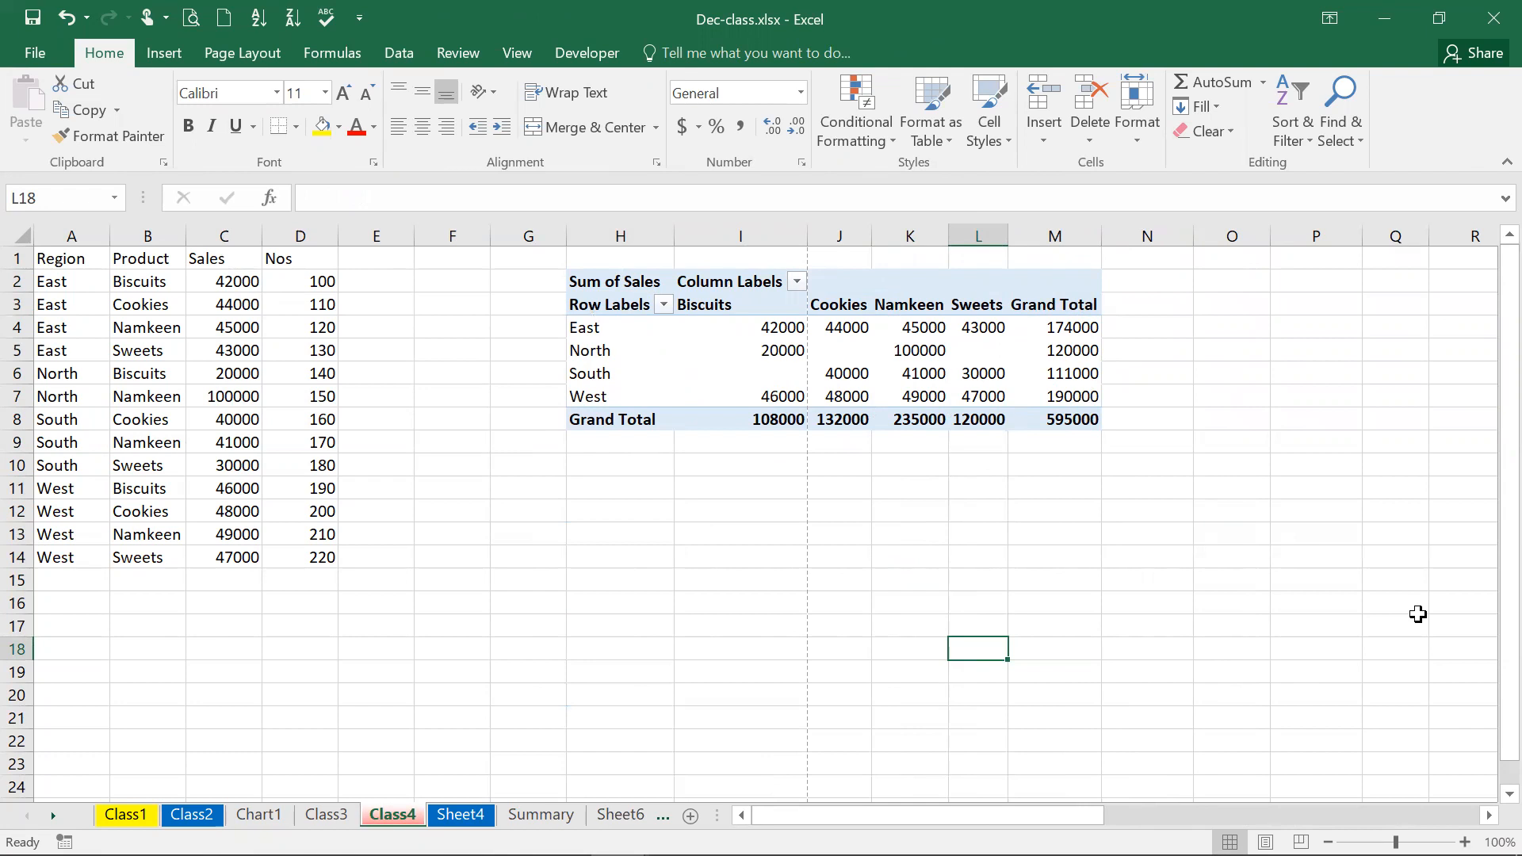
left_click(867, 346)
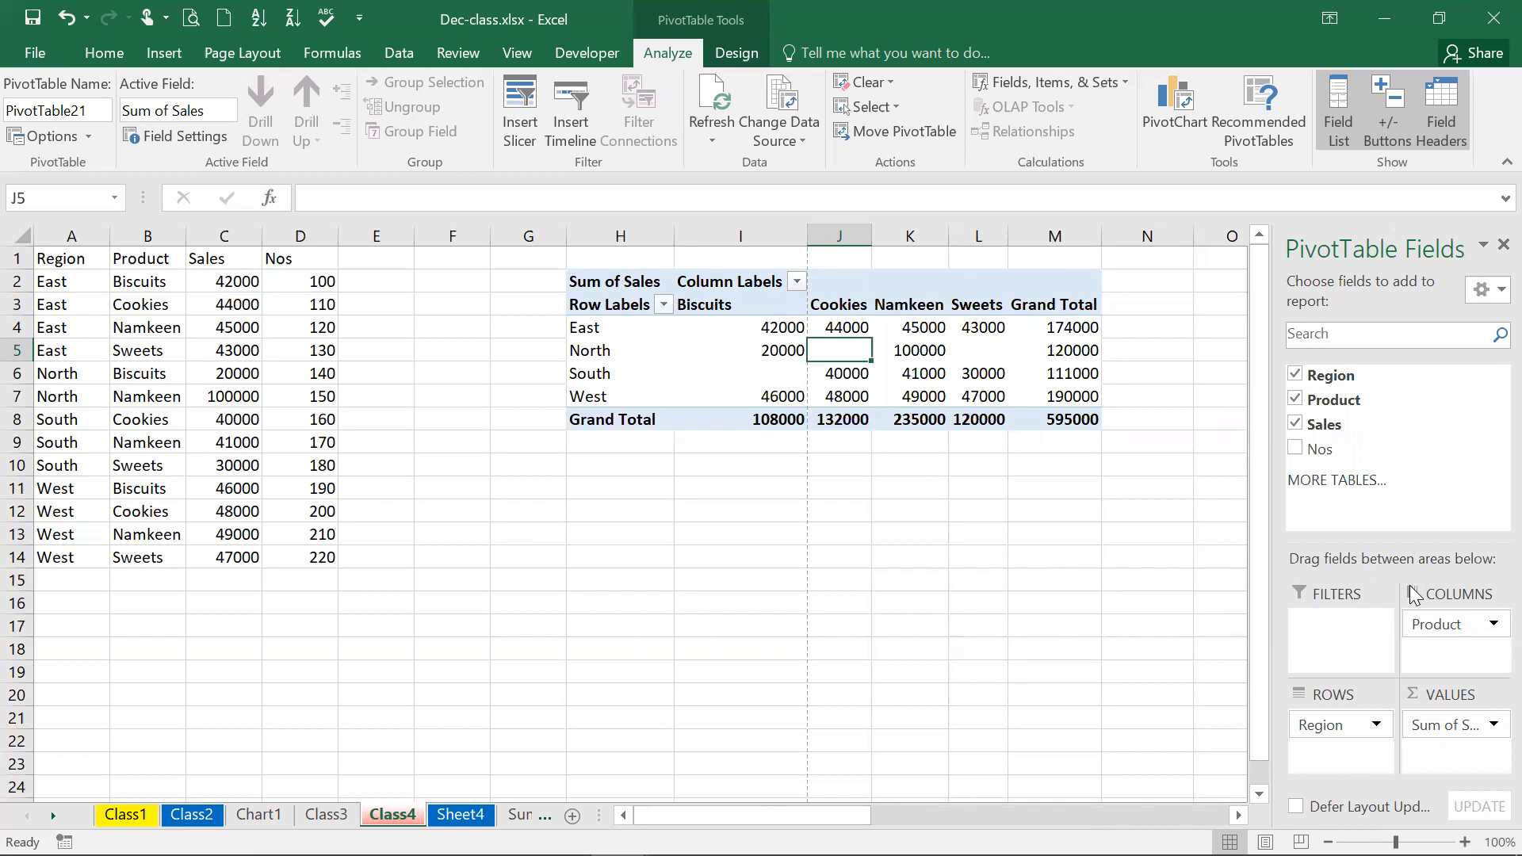
Add Nos and a second copy of Sales to the pivot table's value fields
left_click(1290, 449)
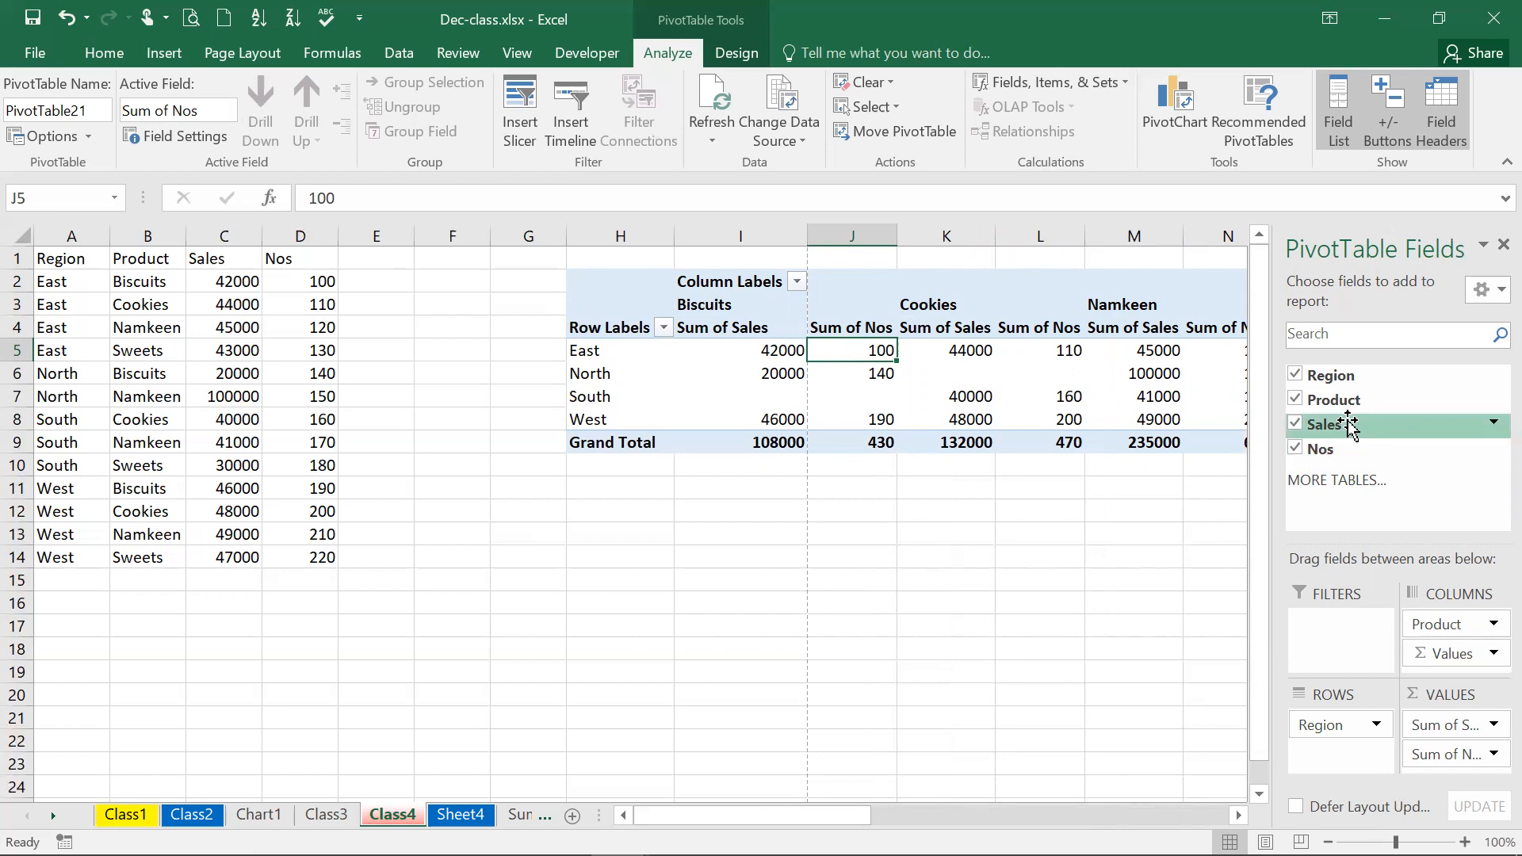
left_click_drag(1443, 425, 1480, 761)
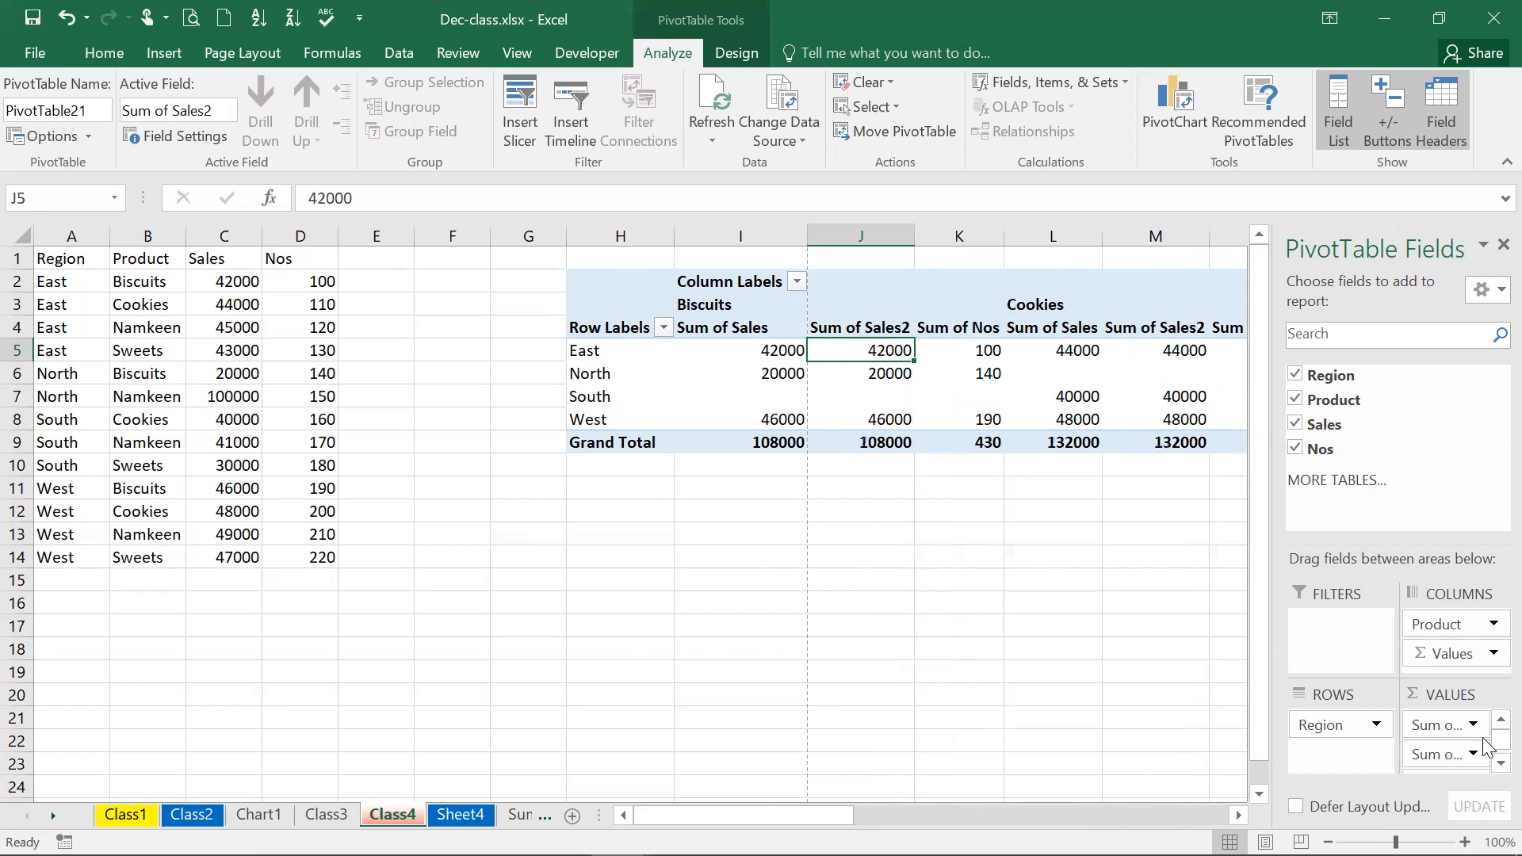
Change the second Sales value field's settings to summarize by Max
left_click(1472, 755)
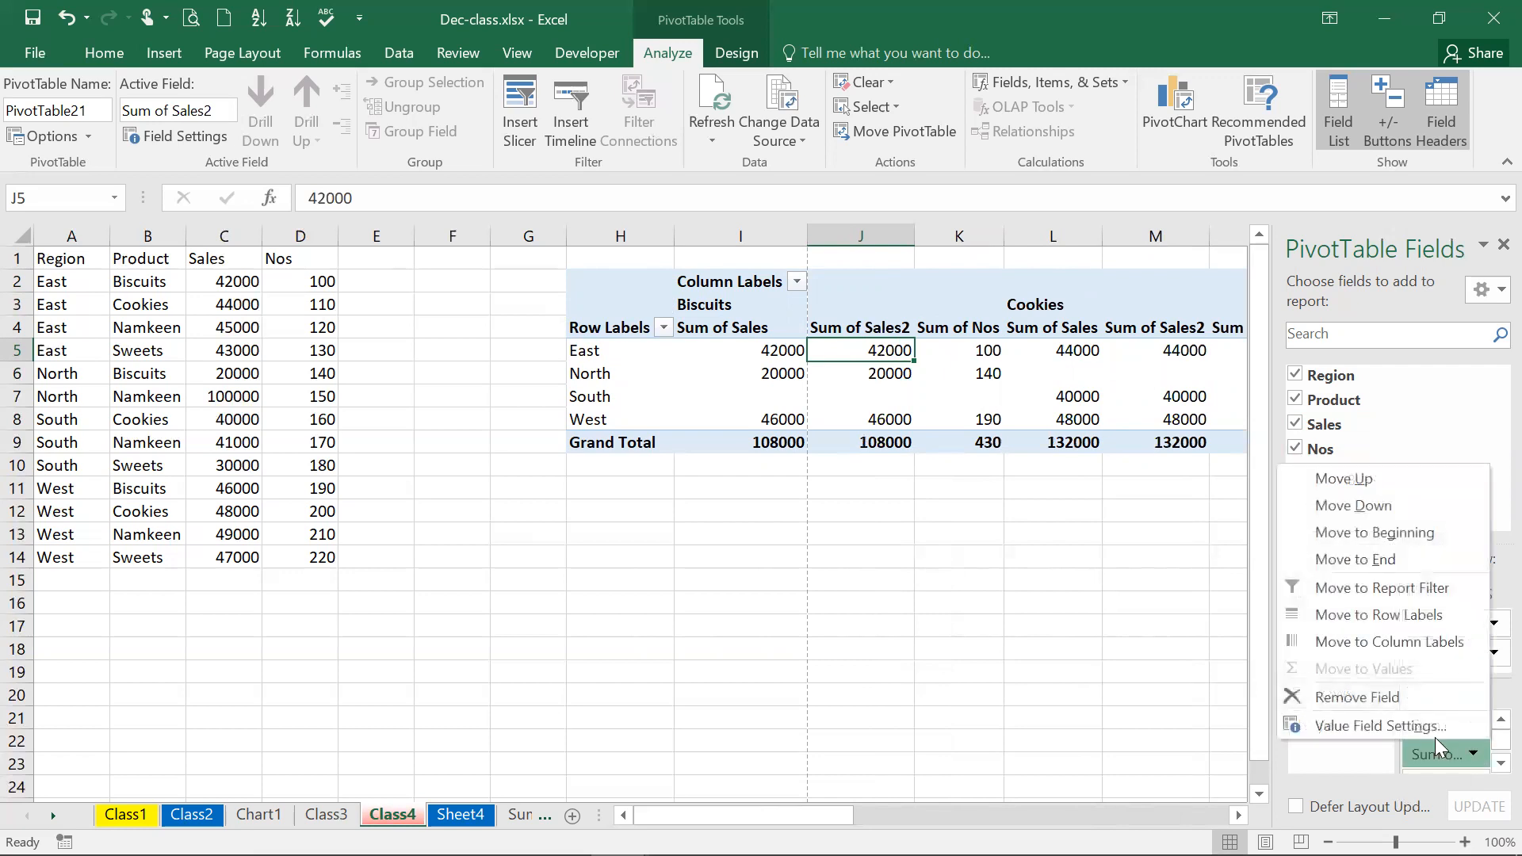
left_click(1411, 726)
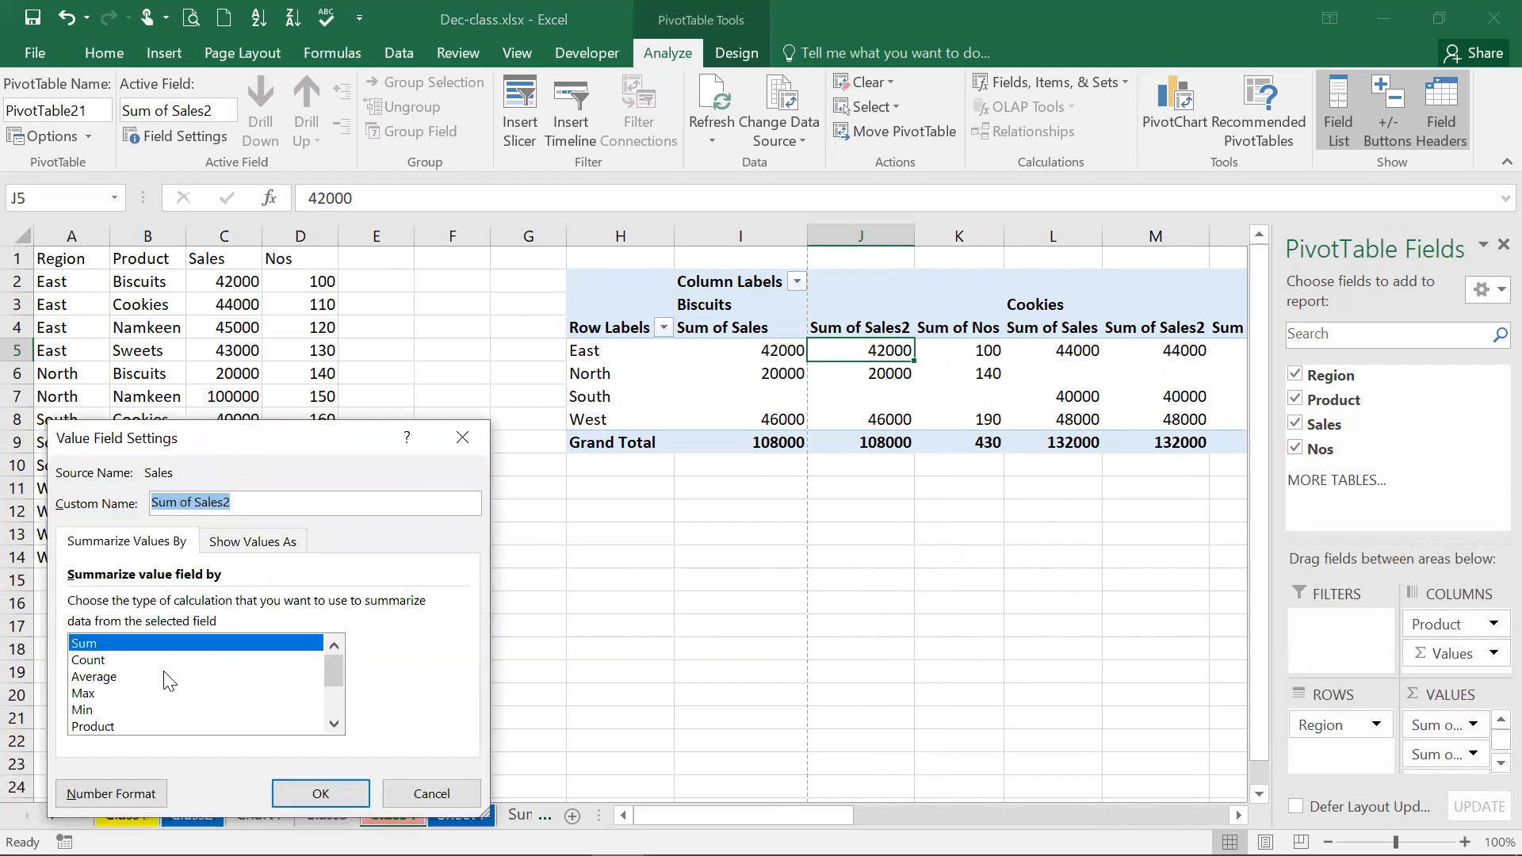
left_click(97, 693)
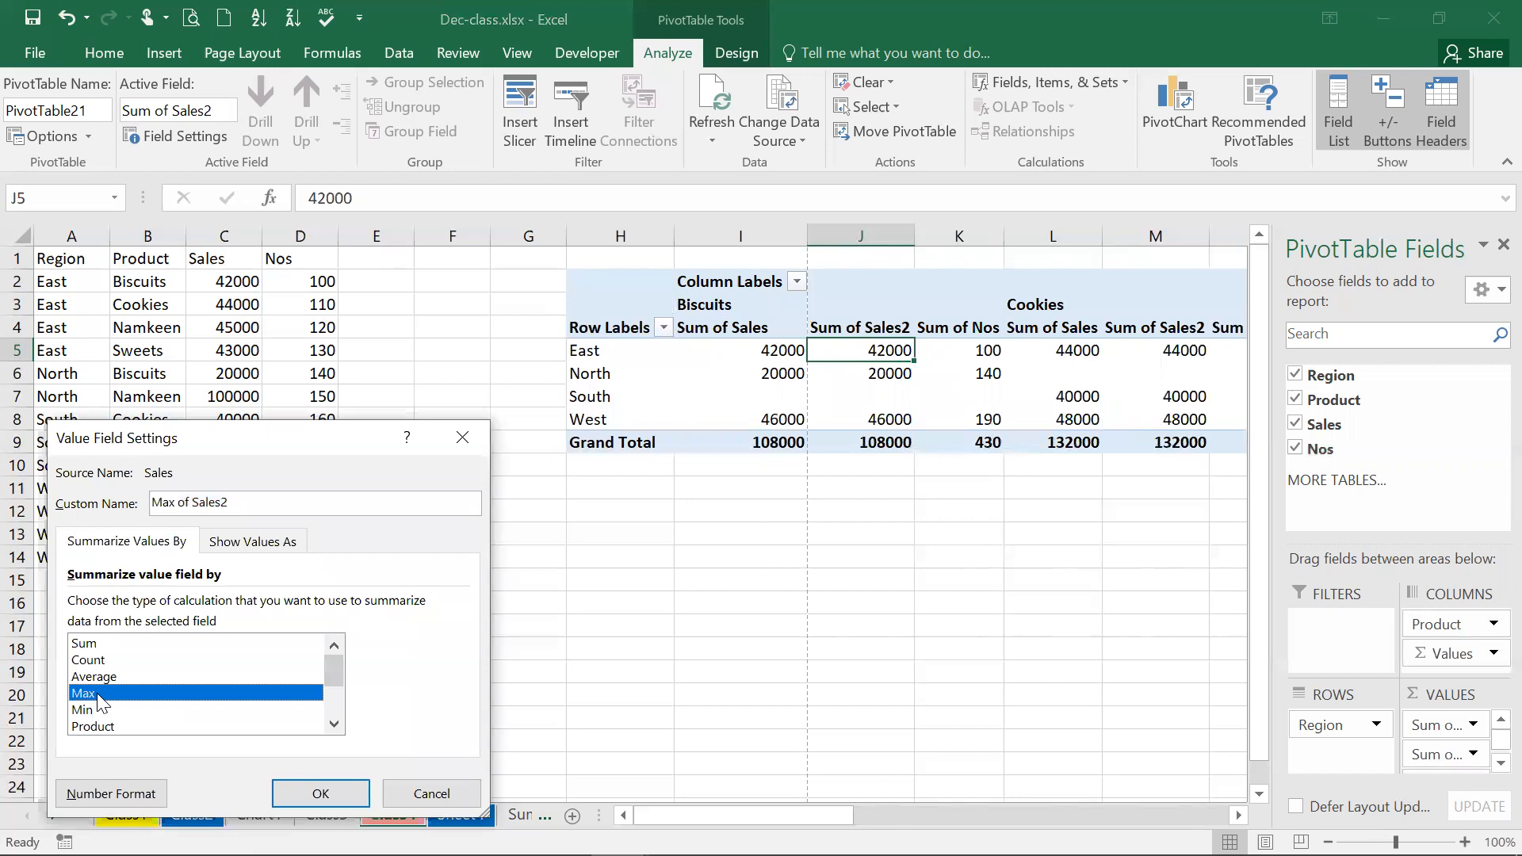
left_click(320, 794)
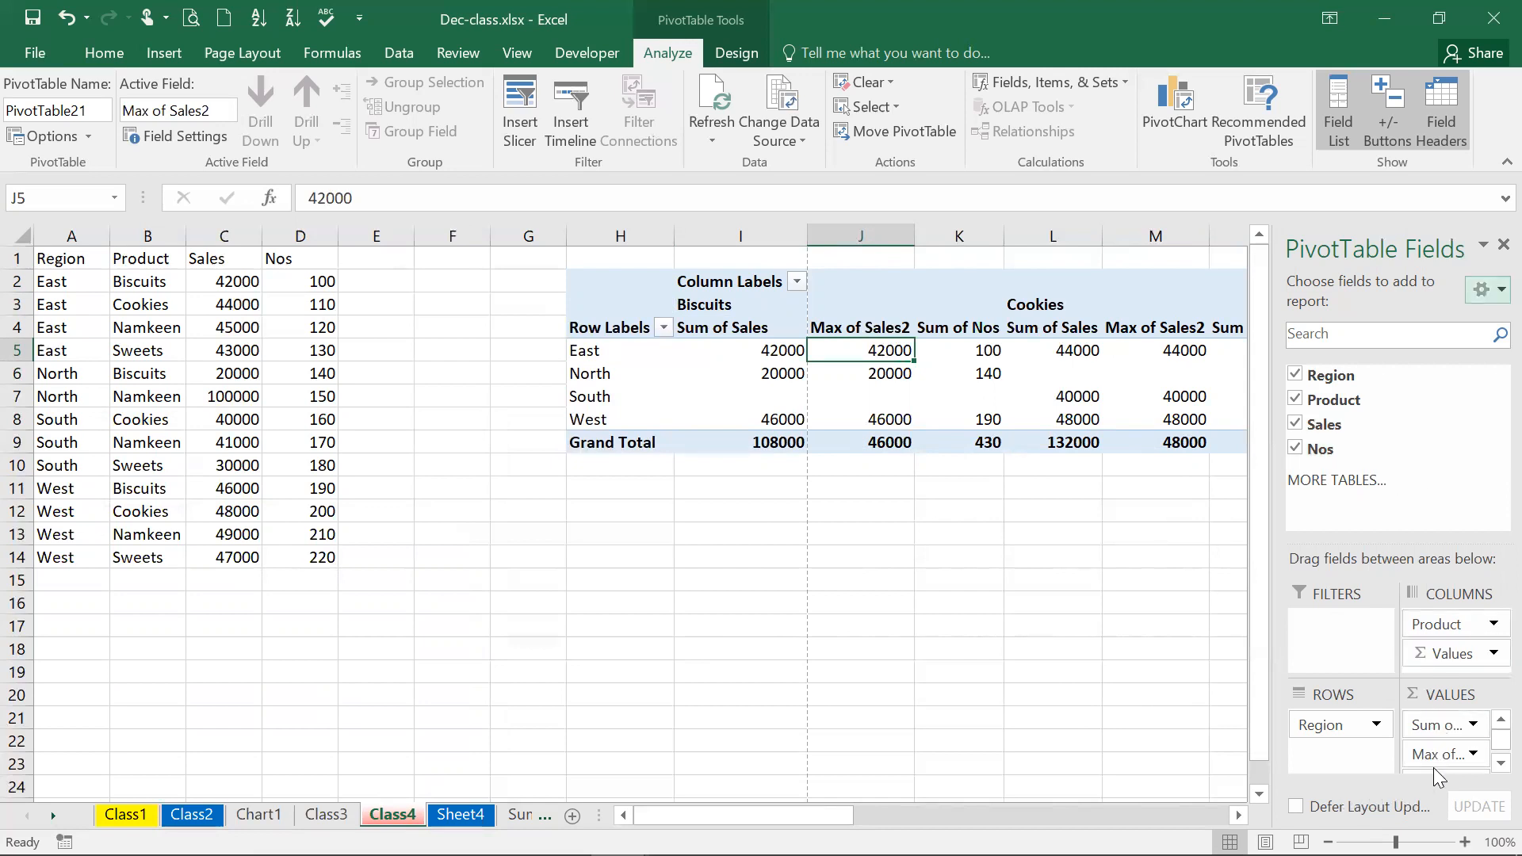
Change the Nos value field's settings to summarize by Min and select the East row's value in that column under Biscuits
left_click(1500, 763)
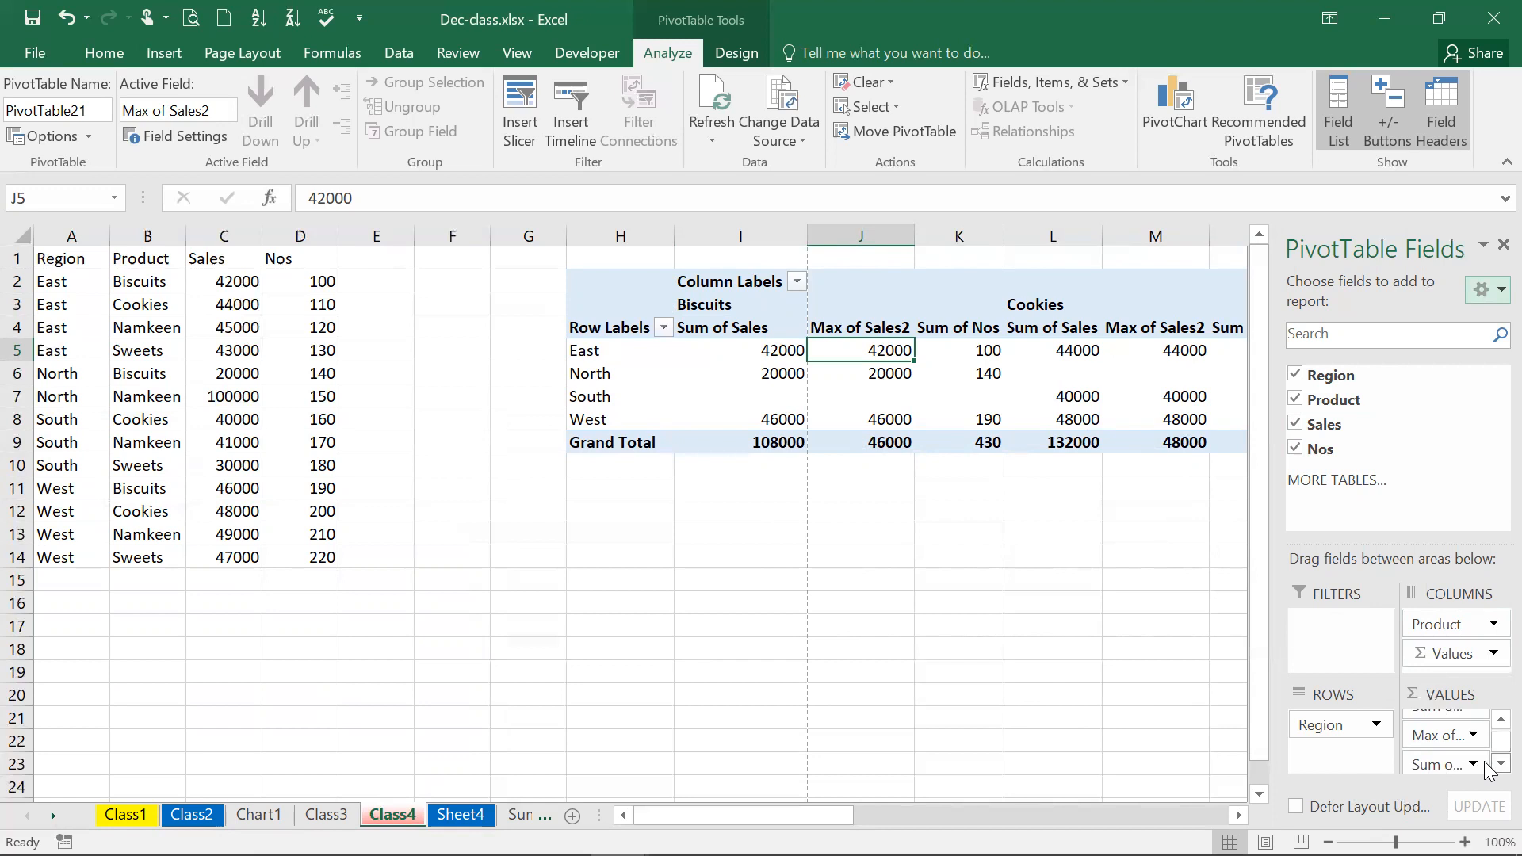
left_click(1473, 741)
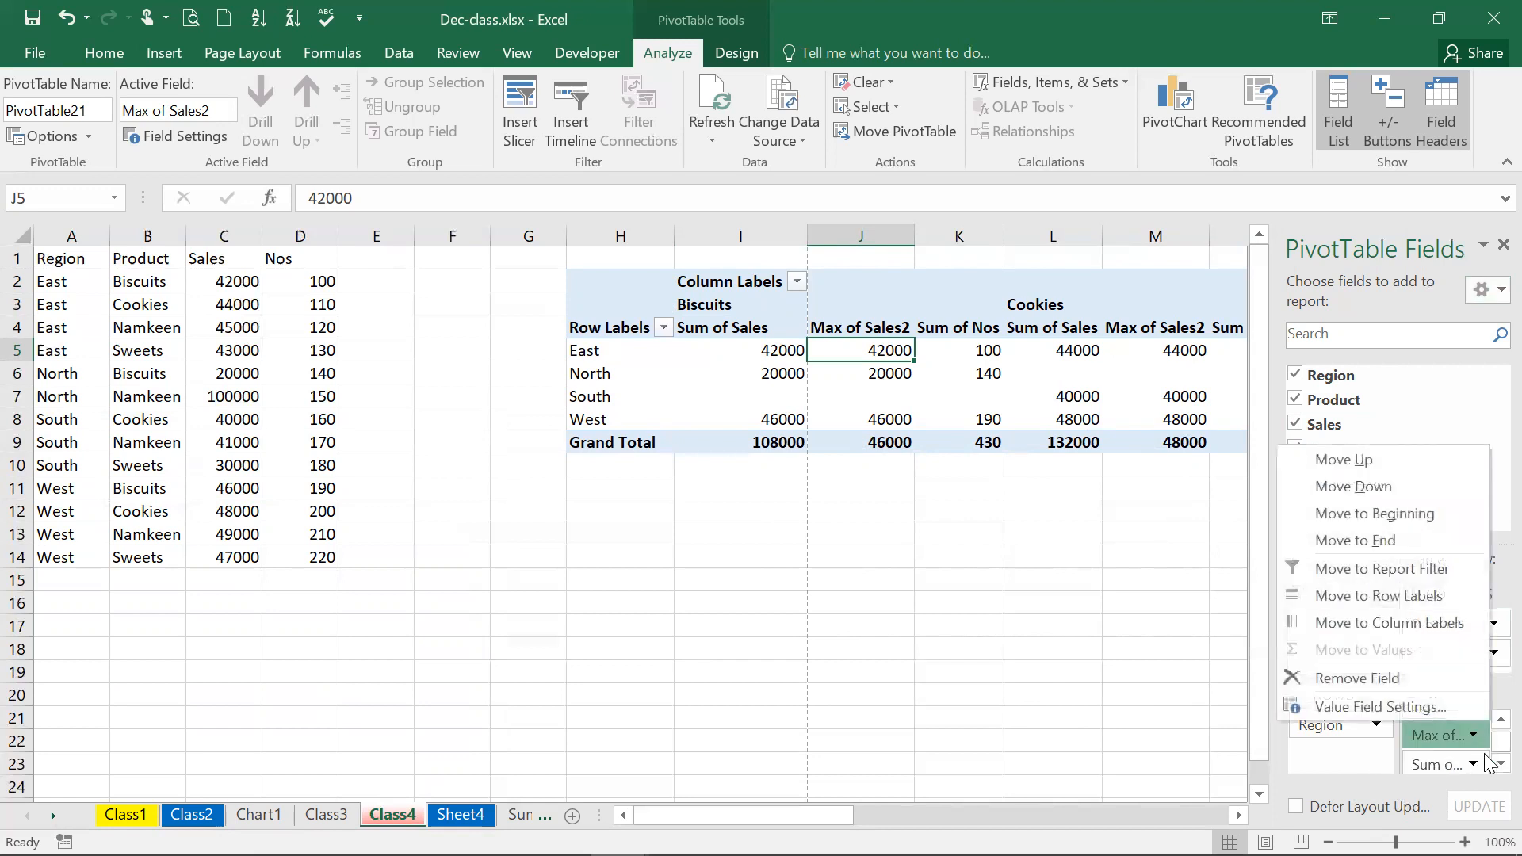
left_click(1470, 763)
left_click(1468, 756)
left_click(1424, 733)
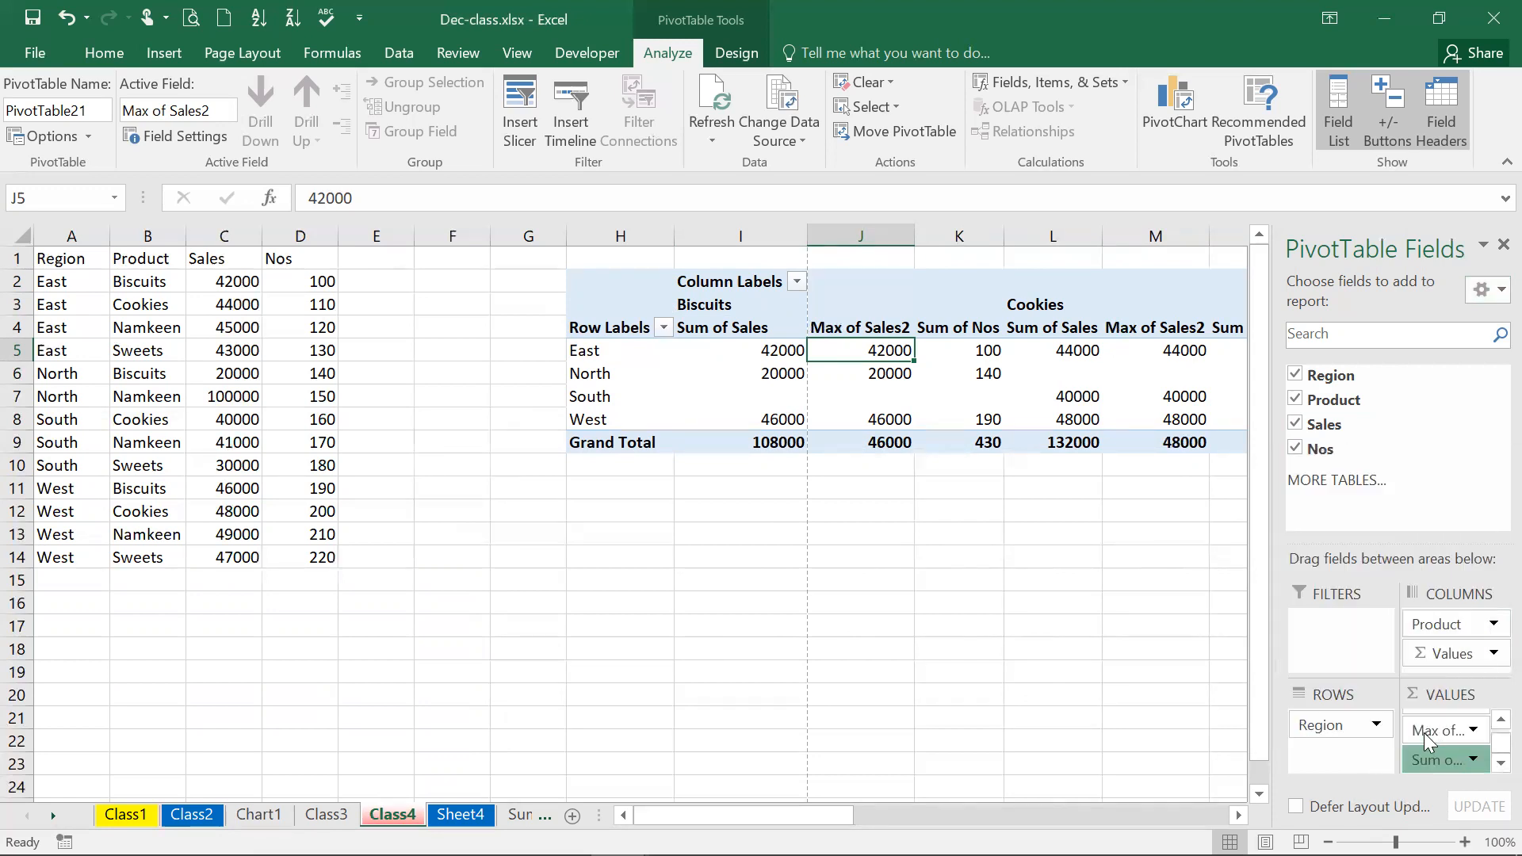
left_click(106, 709)
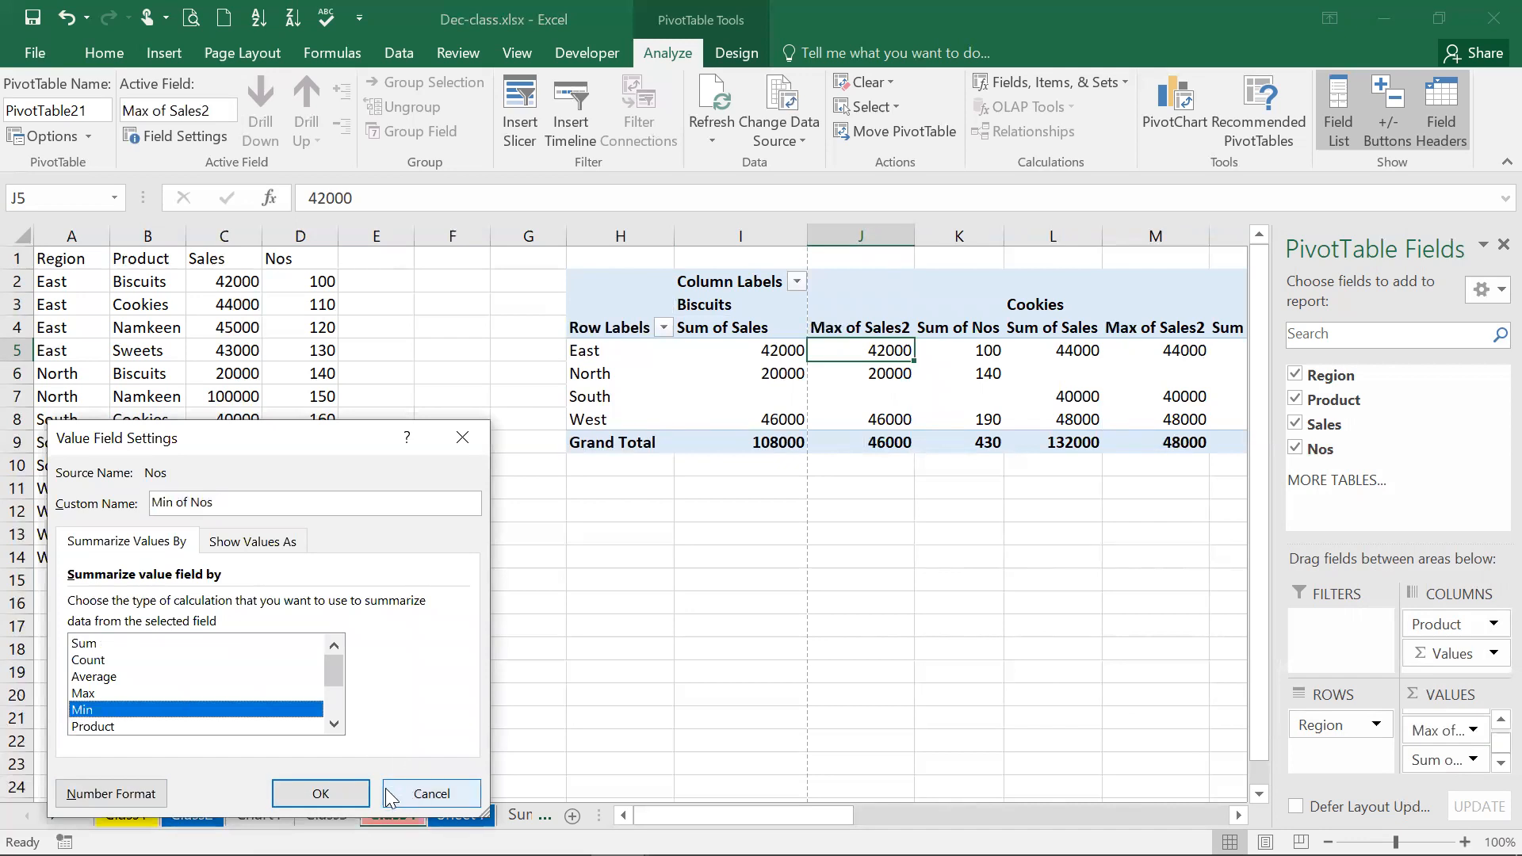
left_click(331, 789)
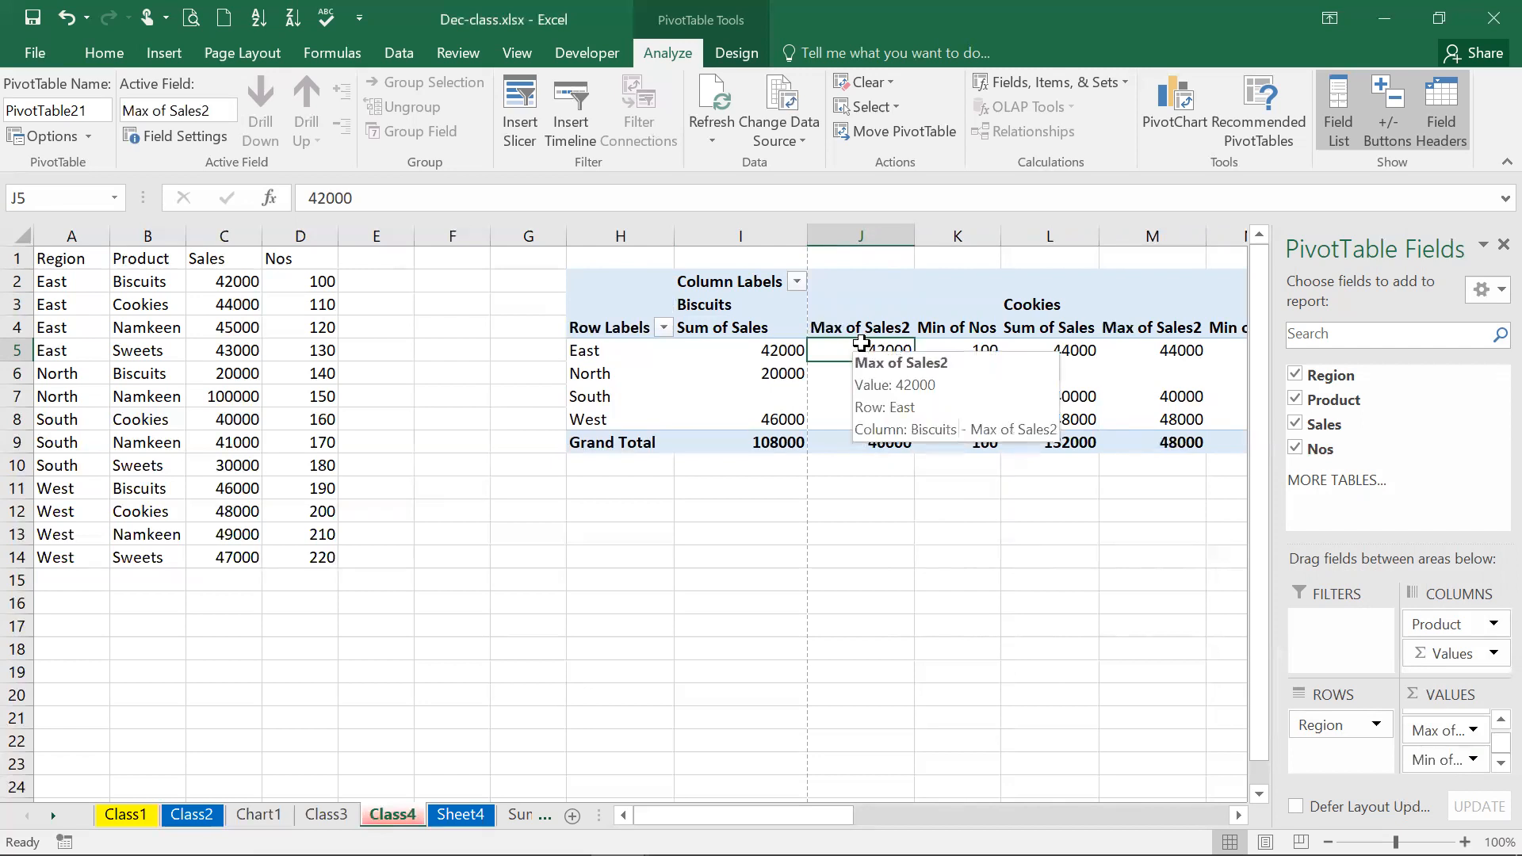
left_click(976, 358)
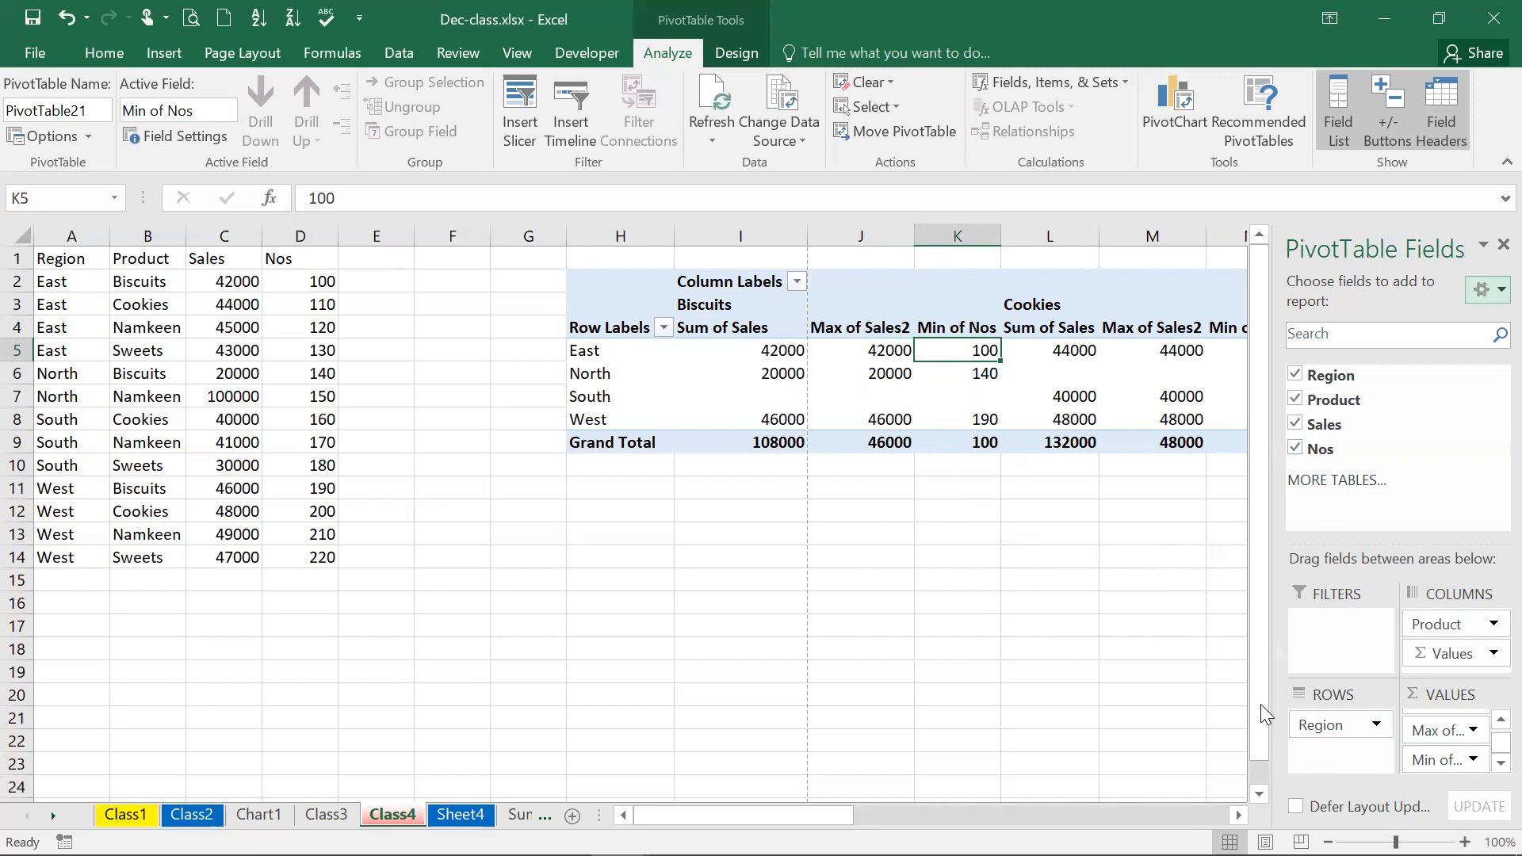
Try adding a second copy of Nos ahead of the other pivot table value fields, and undo the addition
left_click_drag(1400, 672, 1431, 724)
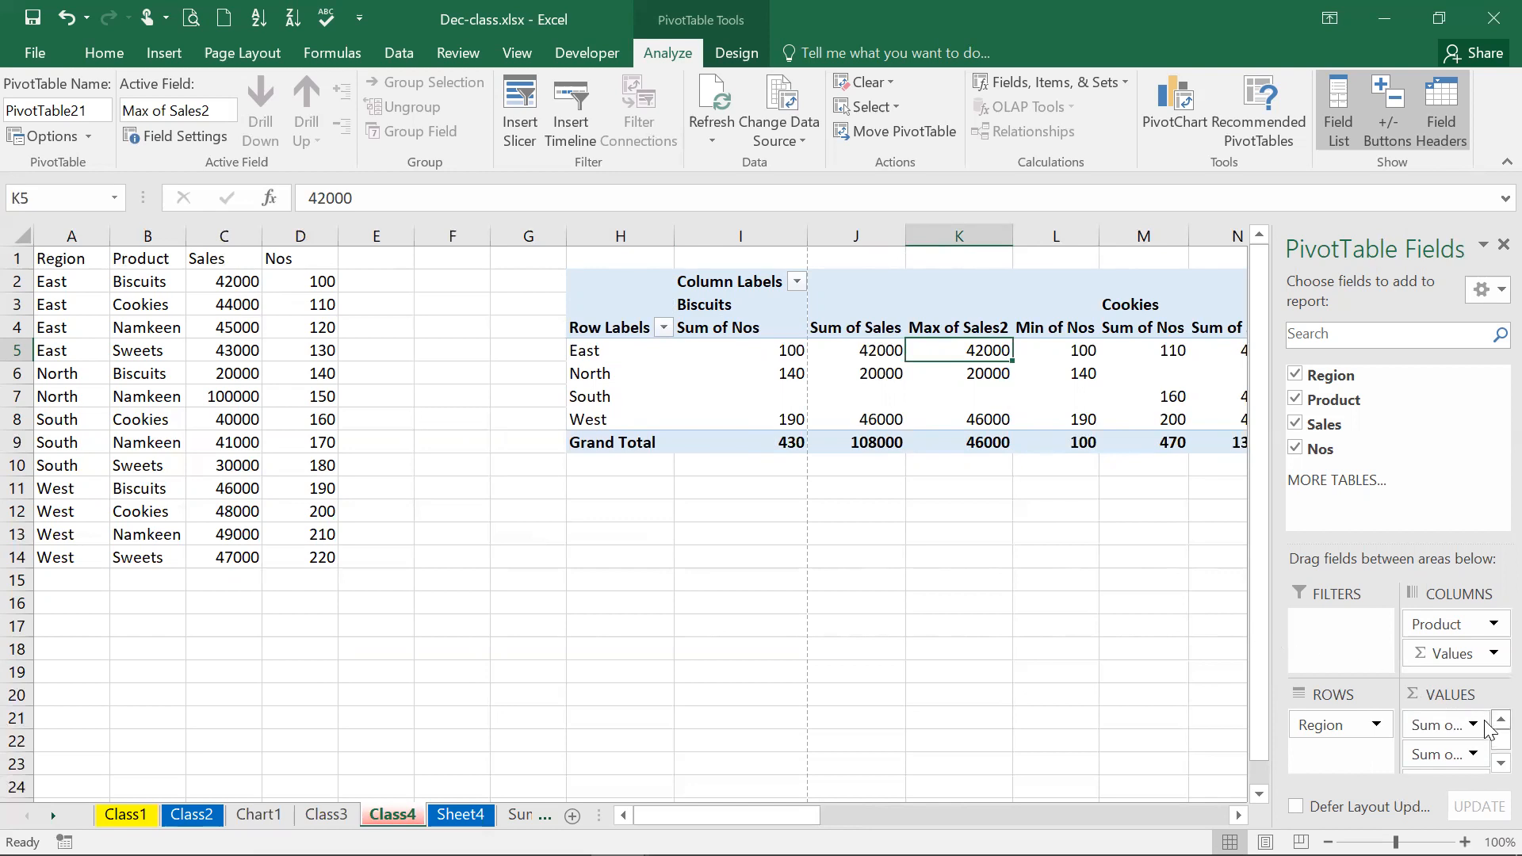
scroll(1482, 769, "down", 2)
scroll(1487, 776, "down", 1)
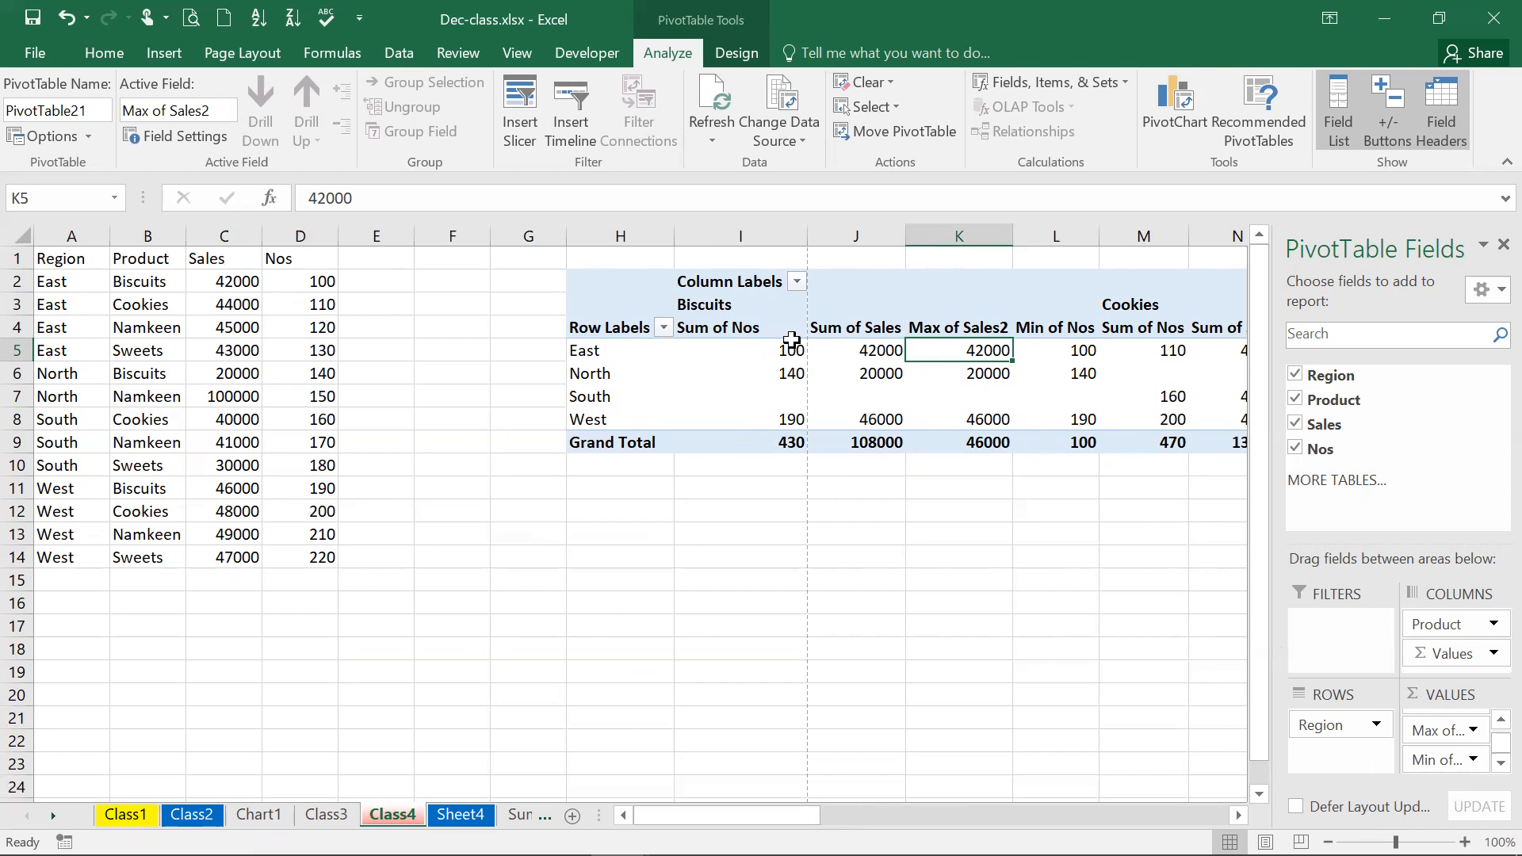
left_click(759, 364)
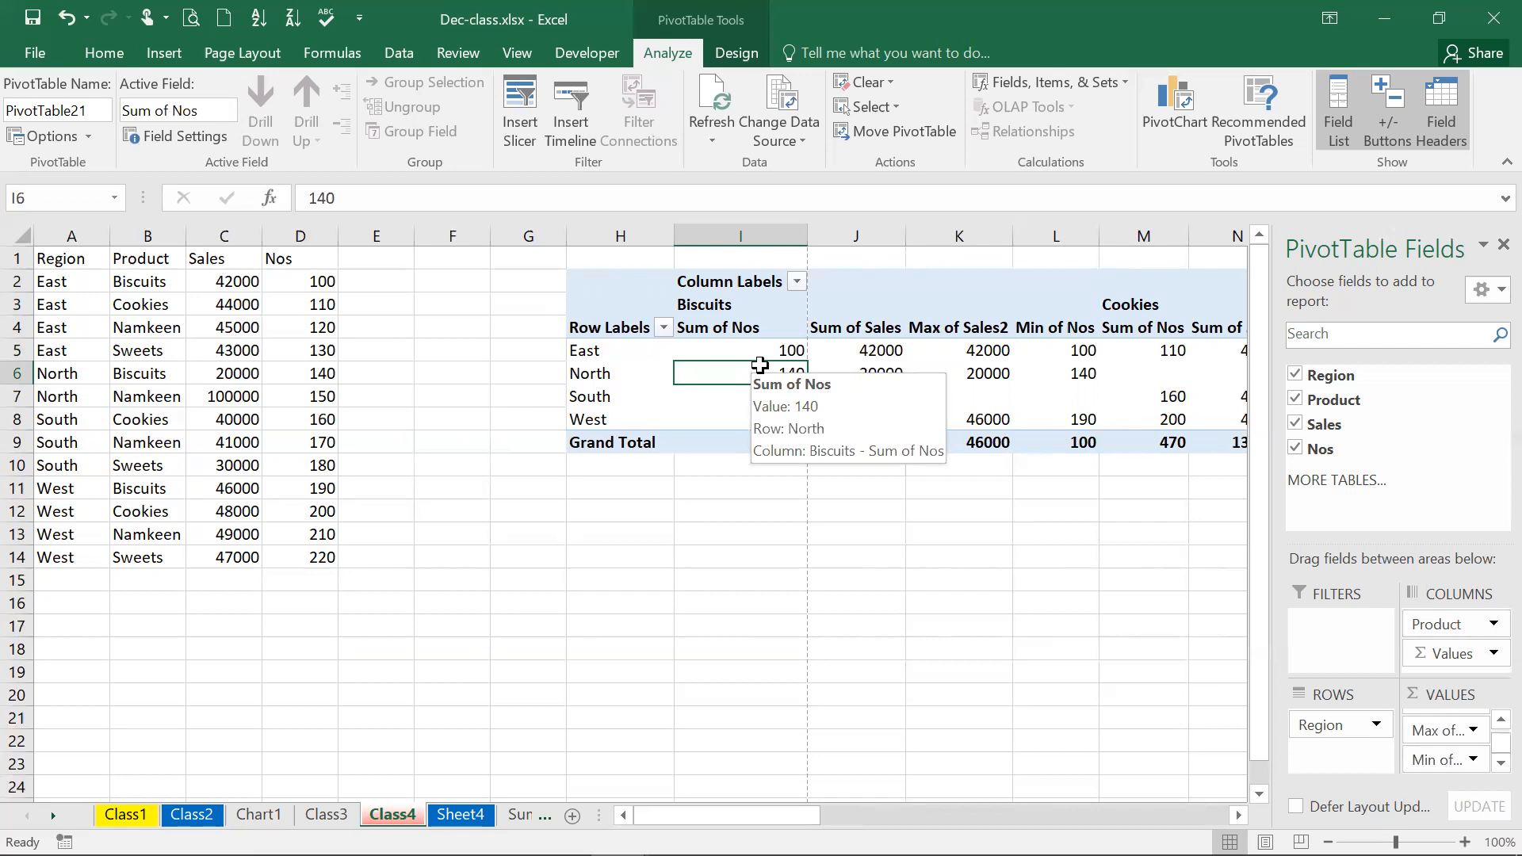
key("ctrl+z")
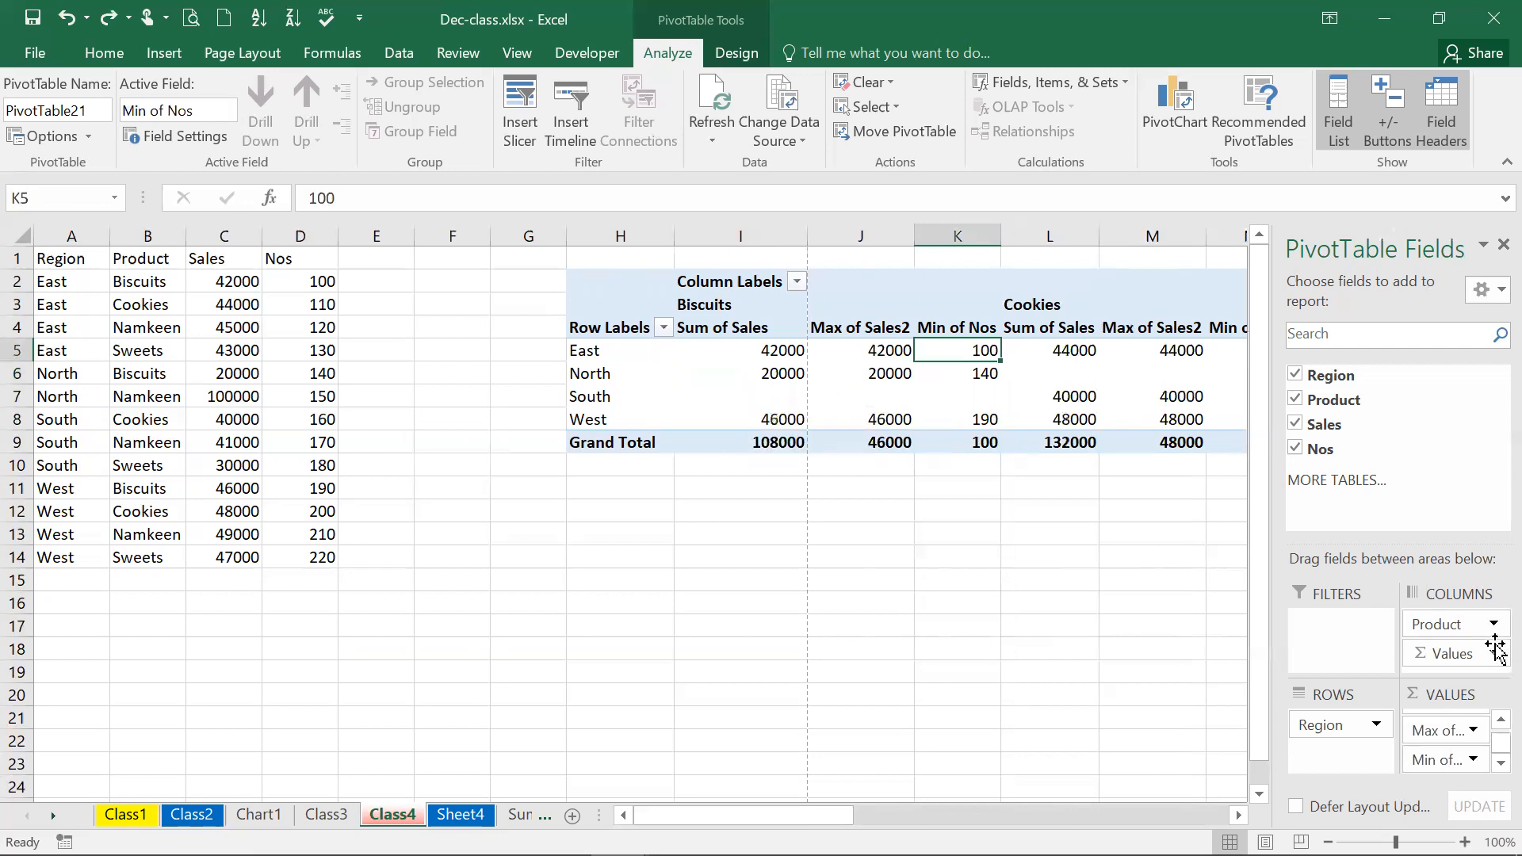
Remove all the value fields from the pivot table and add Sales back as the only value field
left_click(1472, 729)
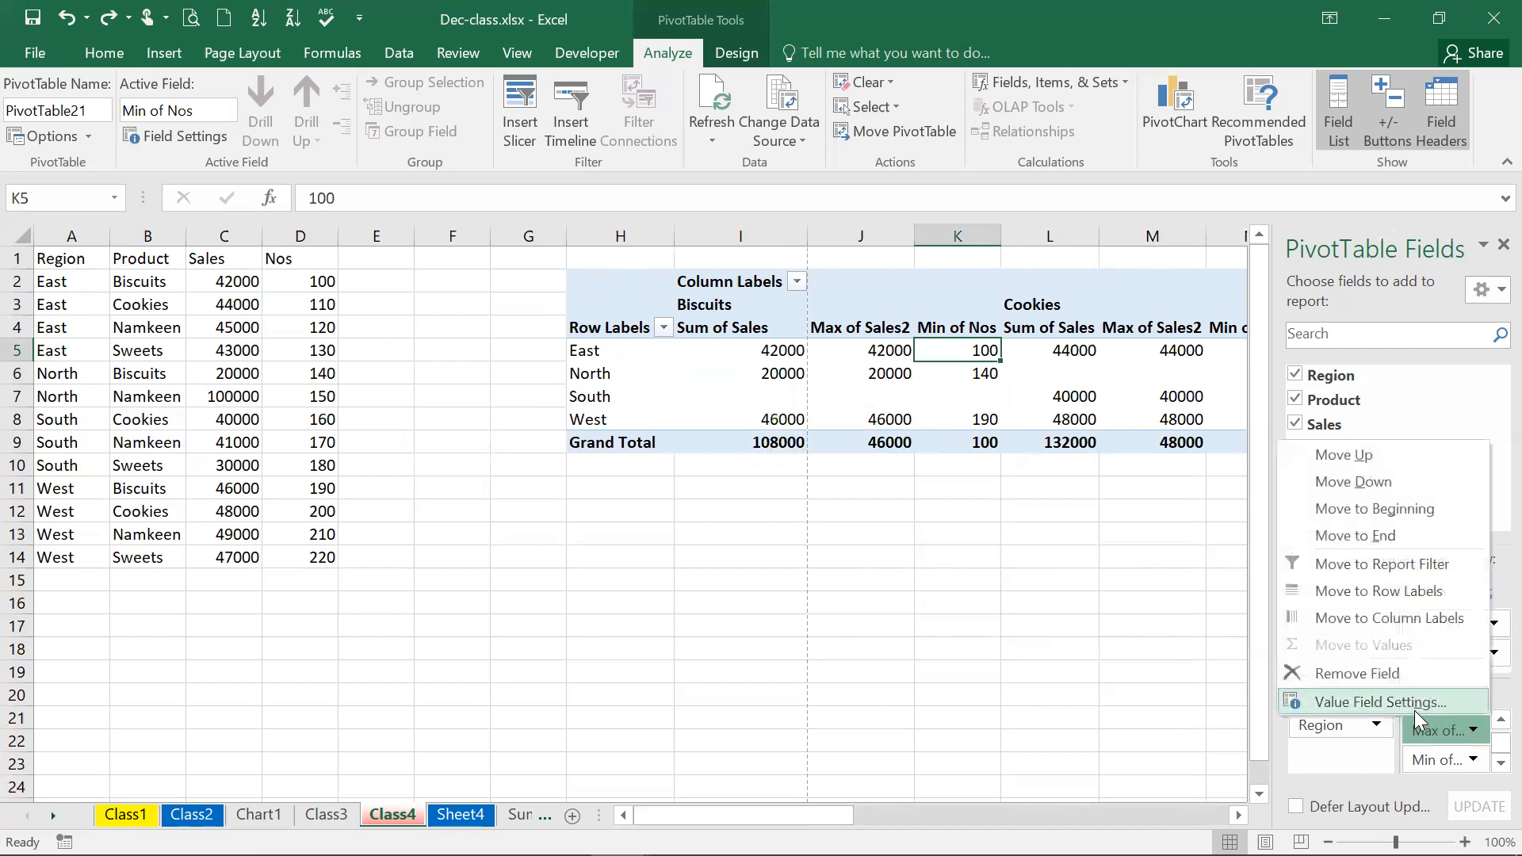
left_click(1398, 673)
left_click(1450, 754)
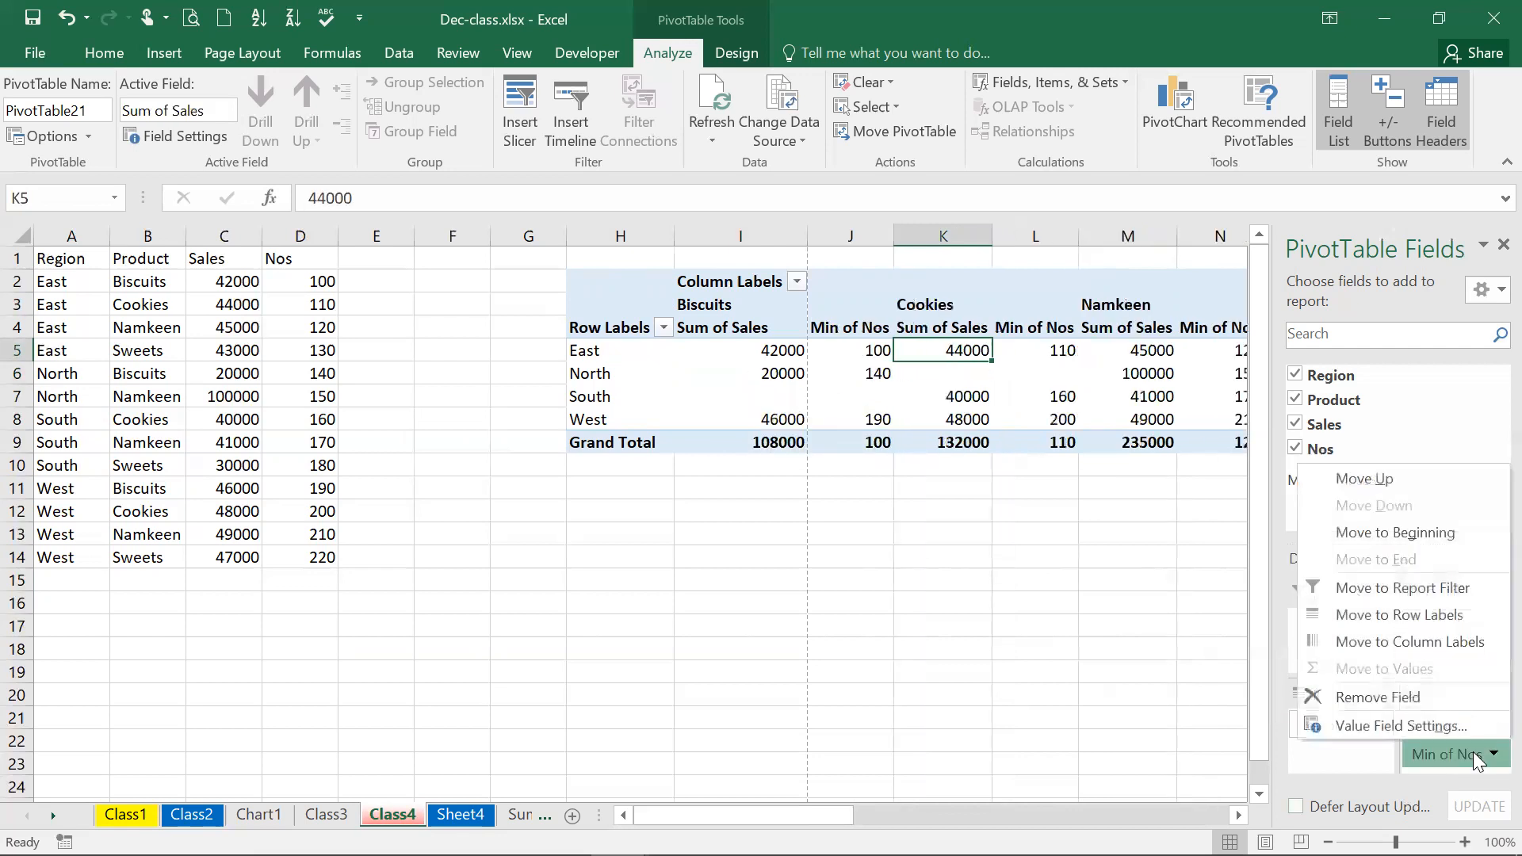
left_click(1426, 698)
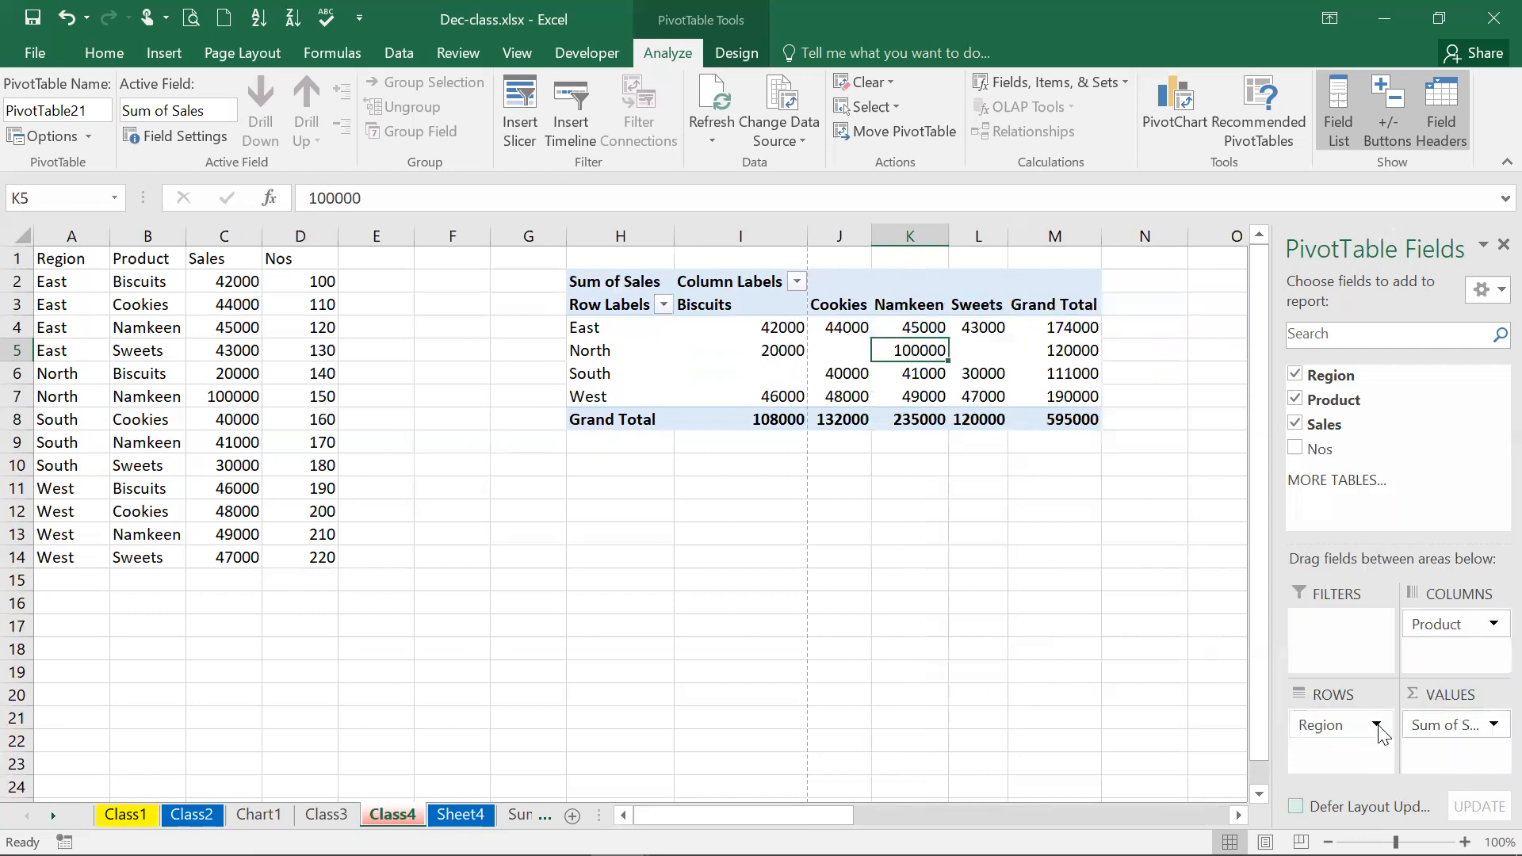
left_click(1474, 725)
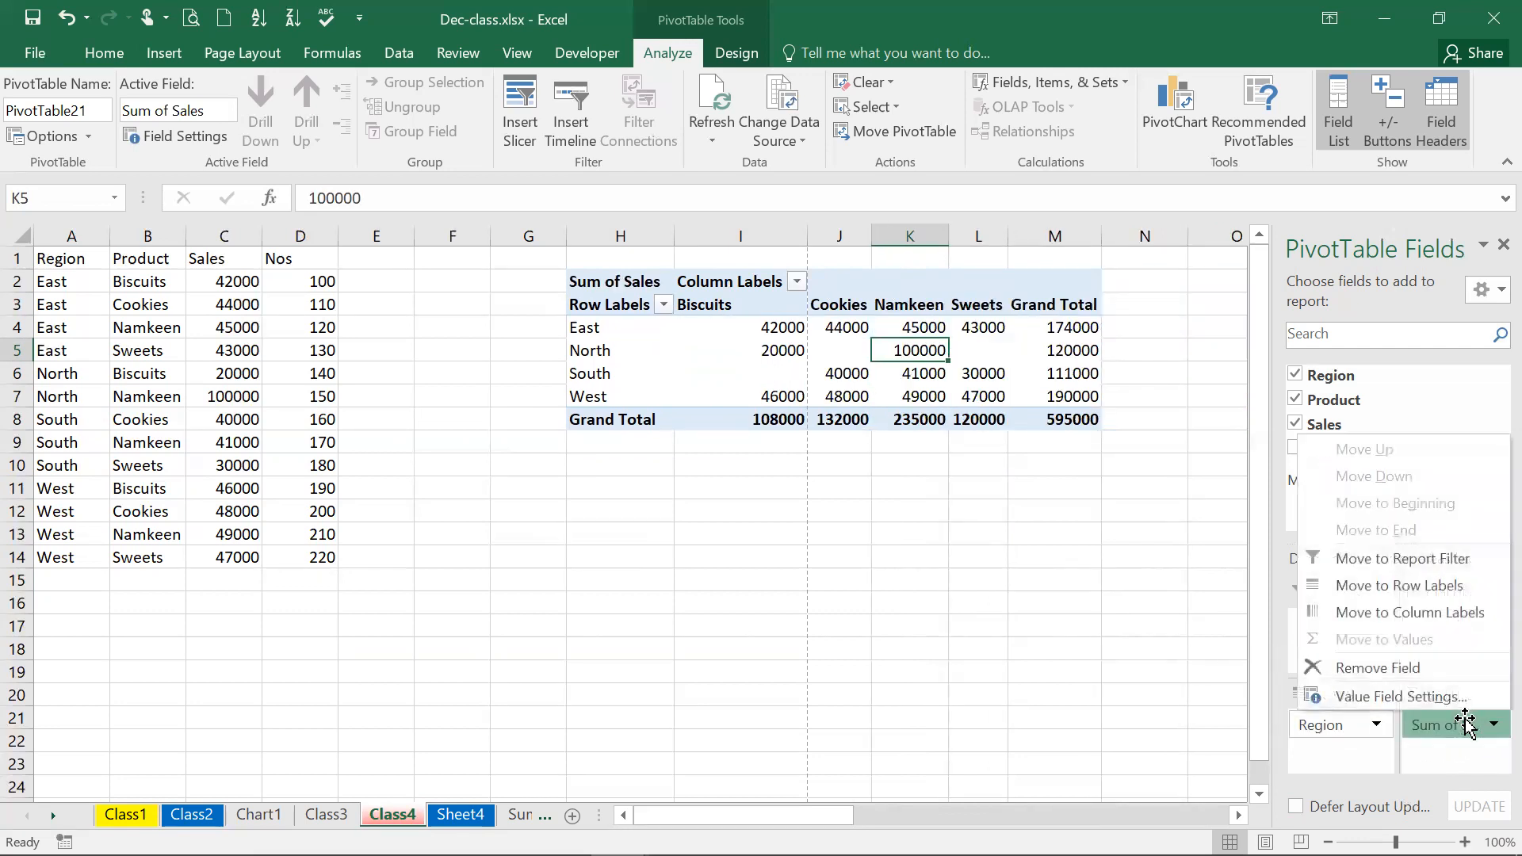
left_click(1411, 664)
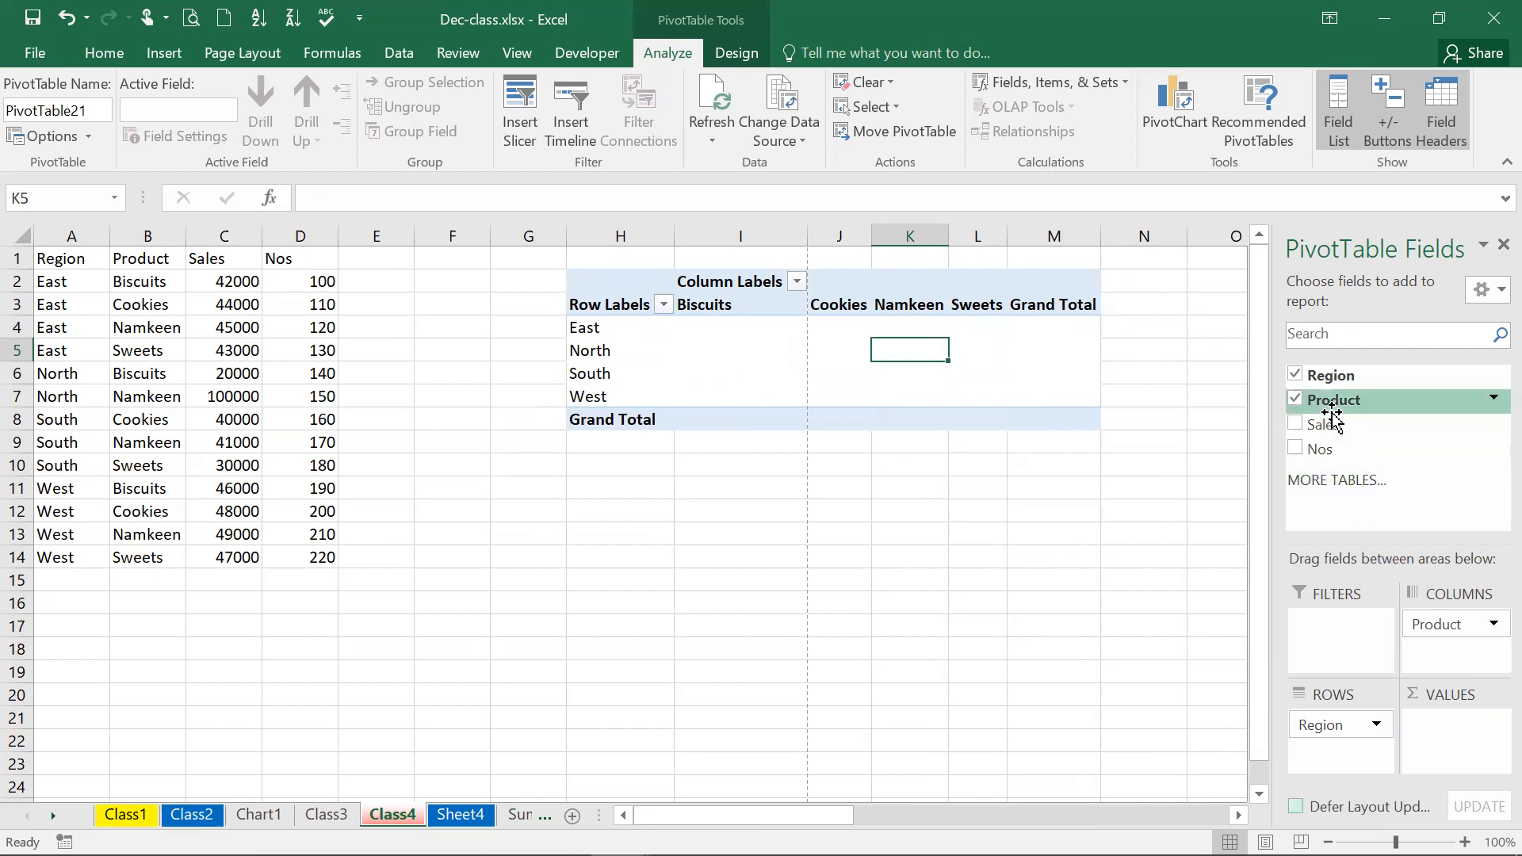
left_click_drag(1332, 428, 1430, 721)
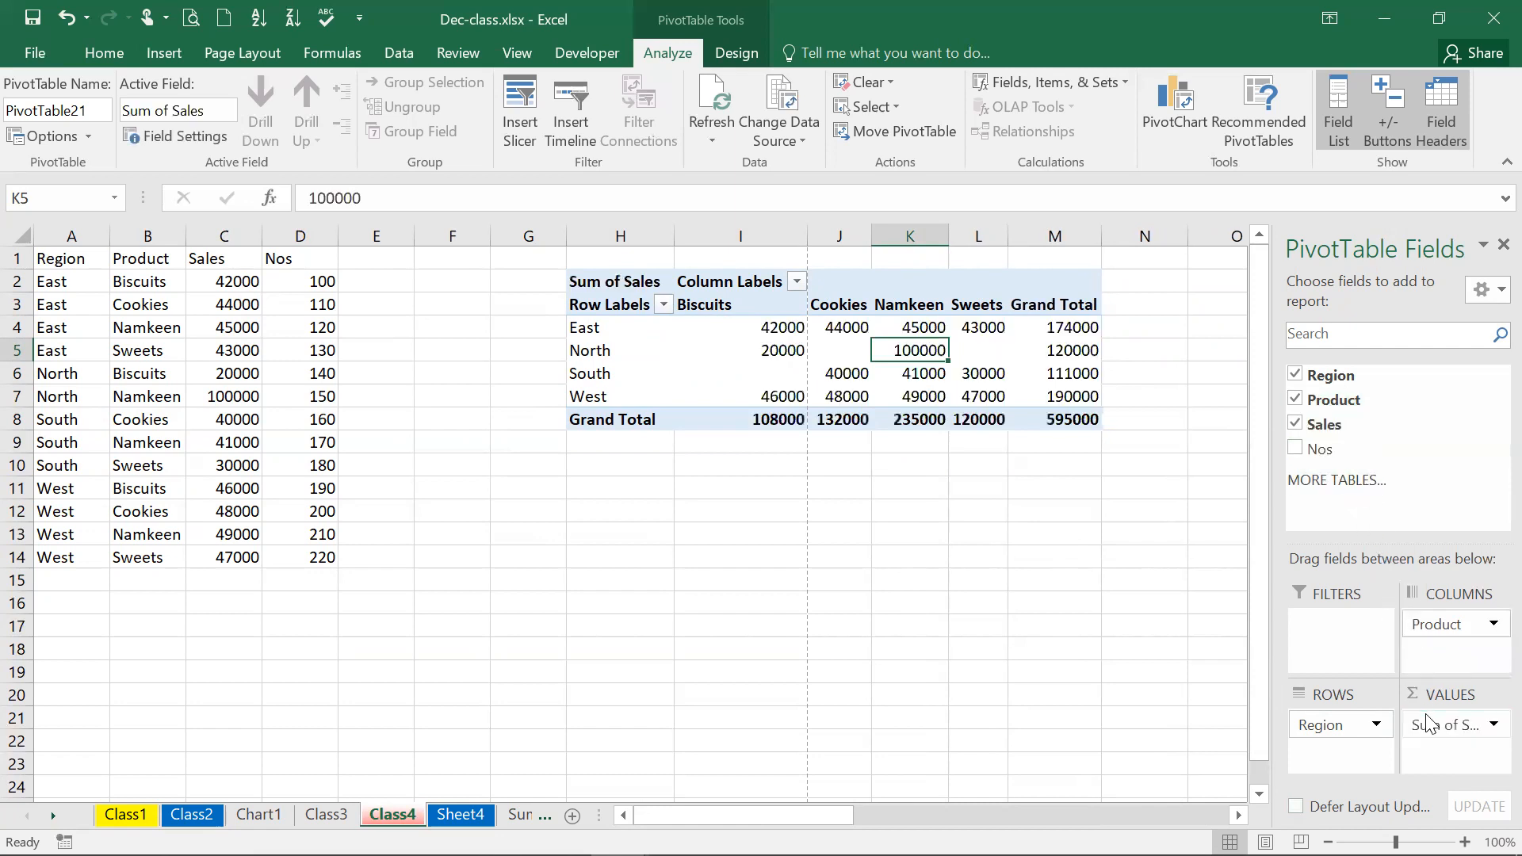
Add a second copy of Sales to the pivot table's value fields
mouse_move(935, 344)
left_click(1172, 331)
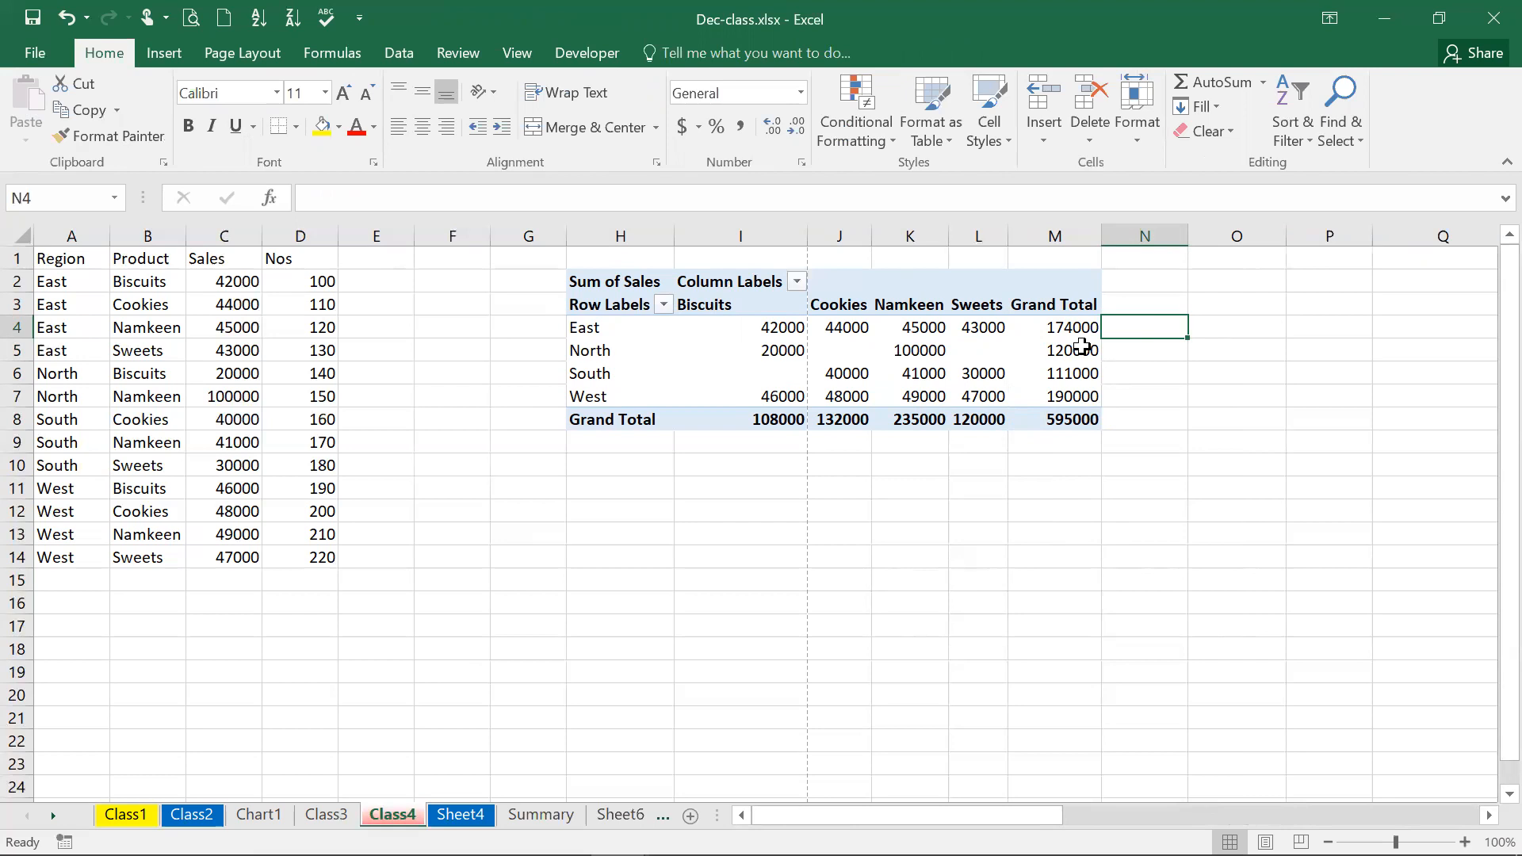
left_click(735, 325)
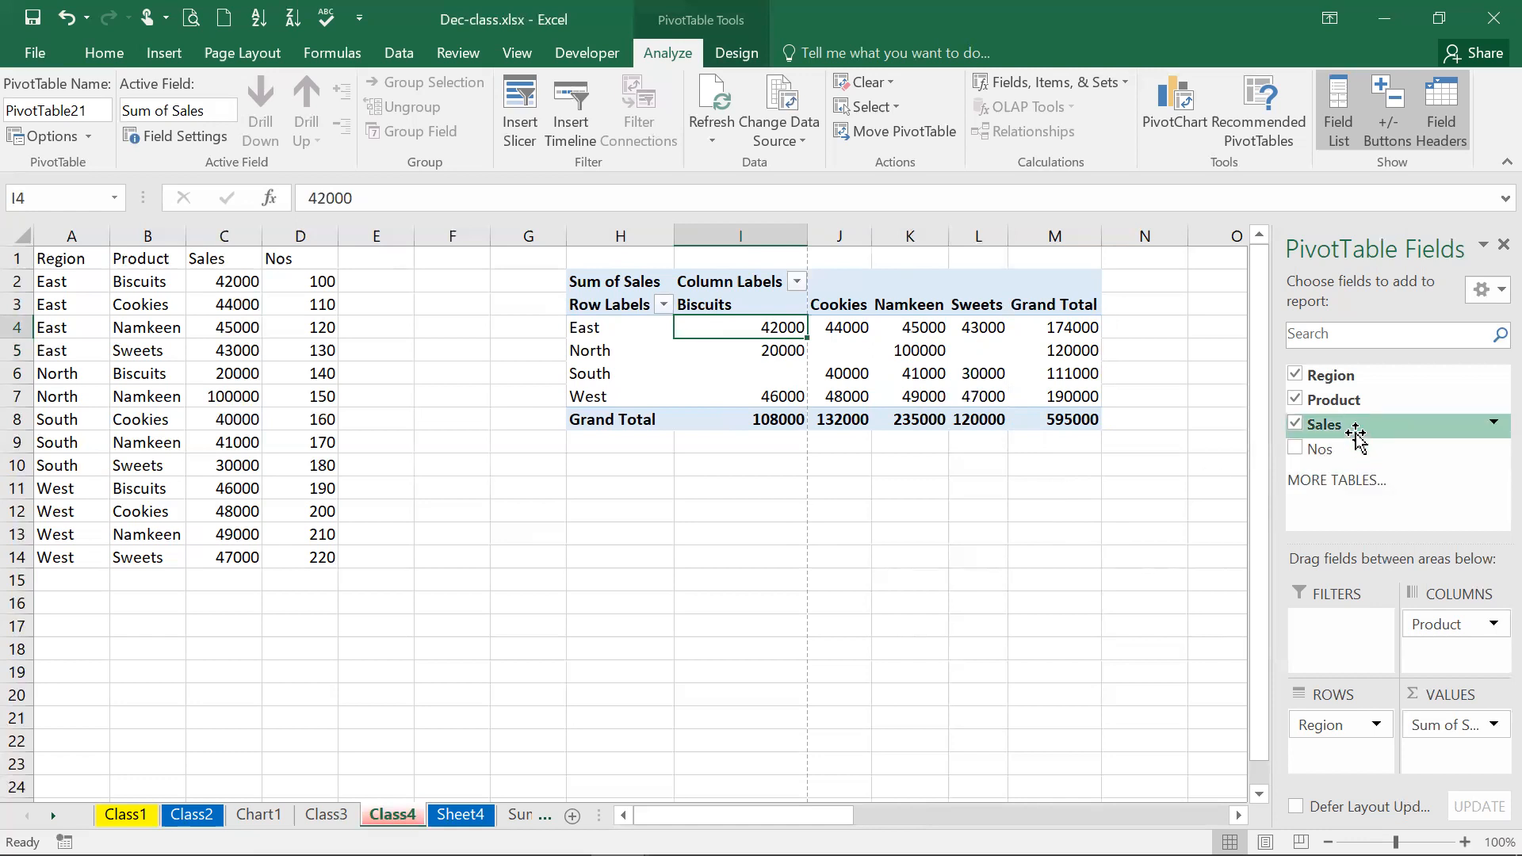
left_click_drag(1356, 434, 1438, 741)
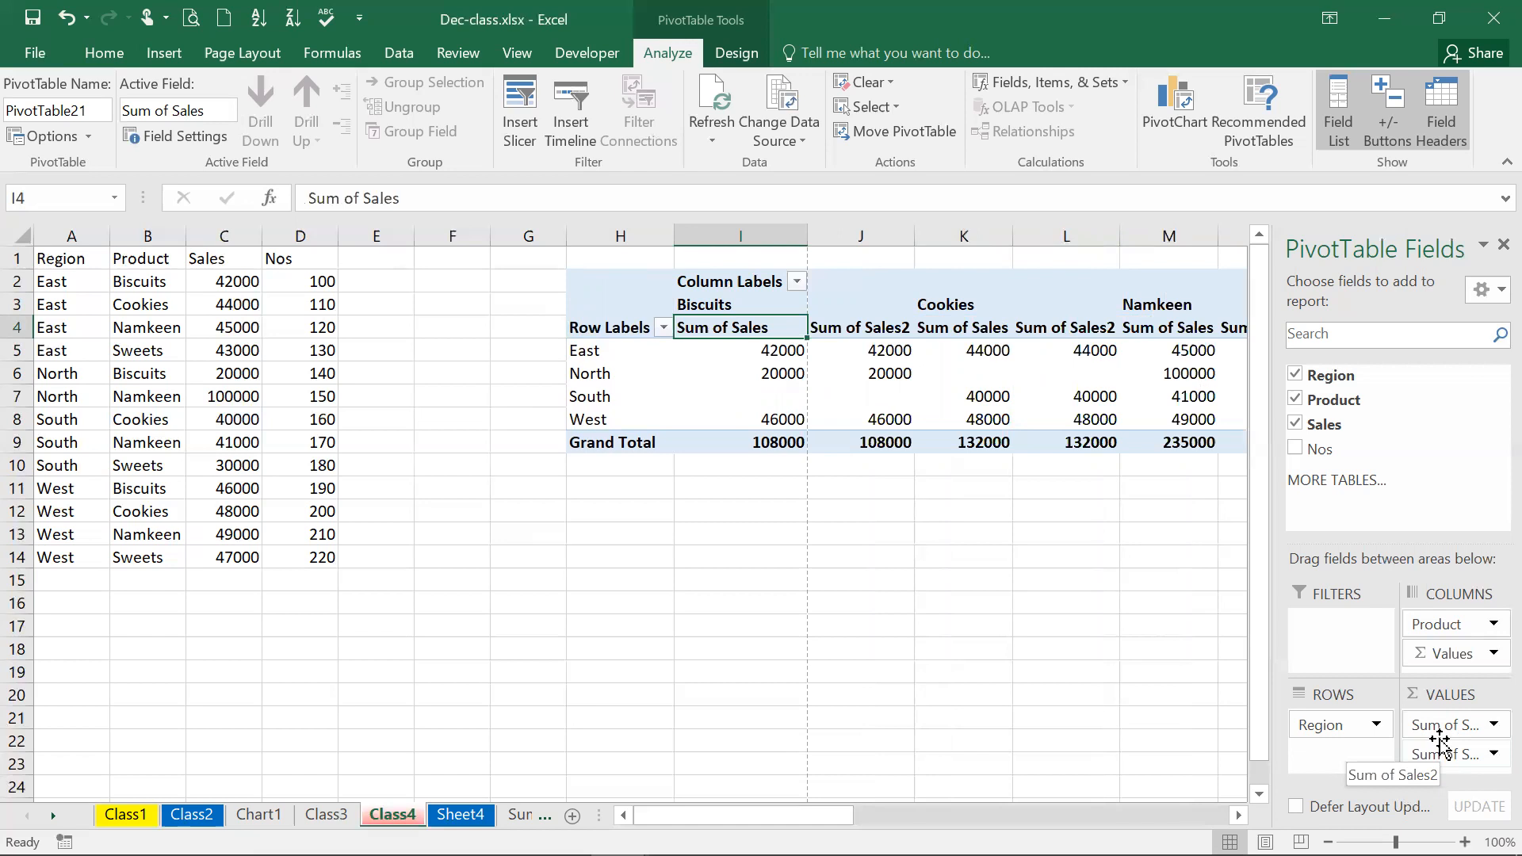
Set the second Sales value field to show values as % of Row Total
left_click(1479, 754)
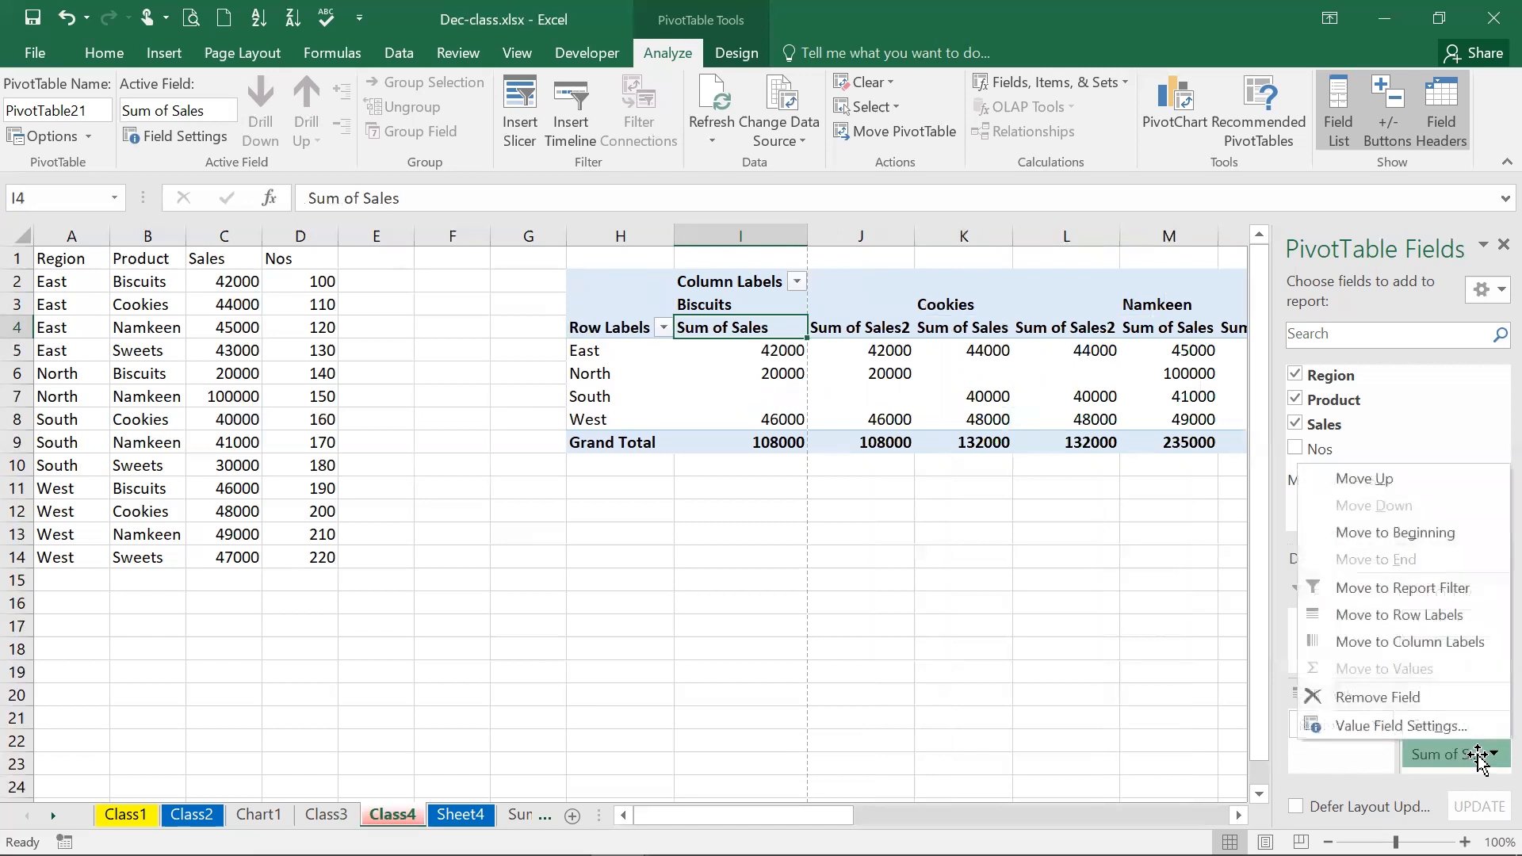
left_click(1443, 724)
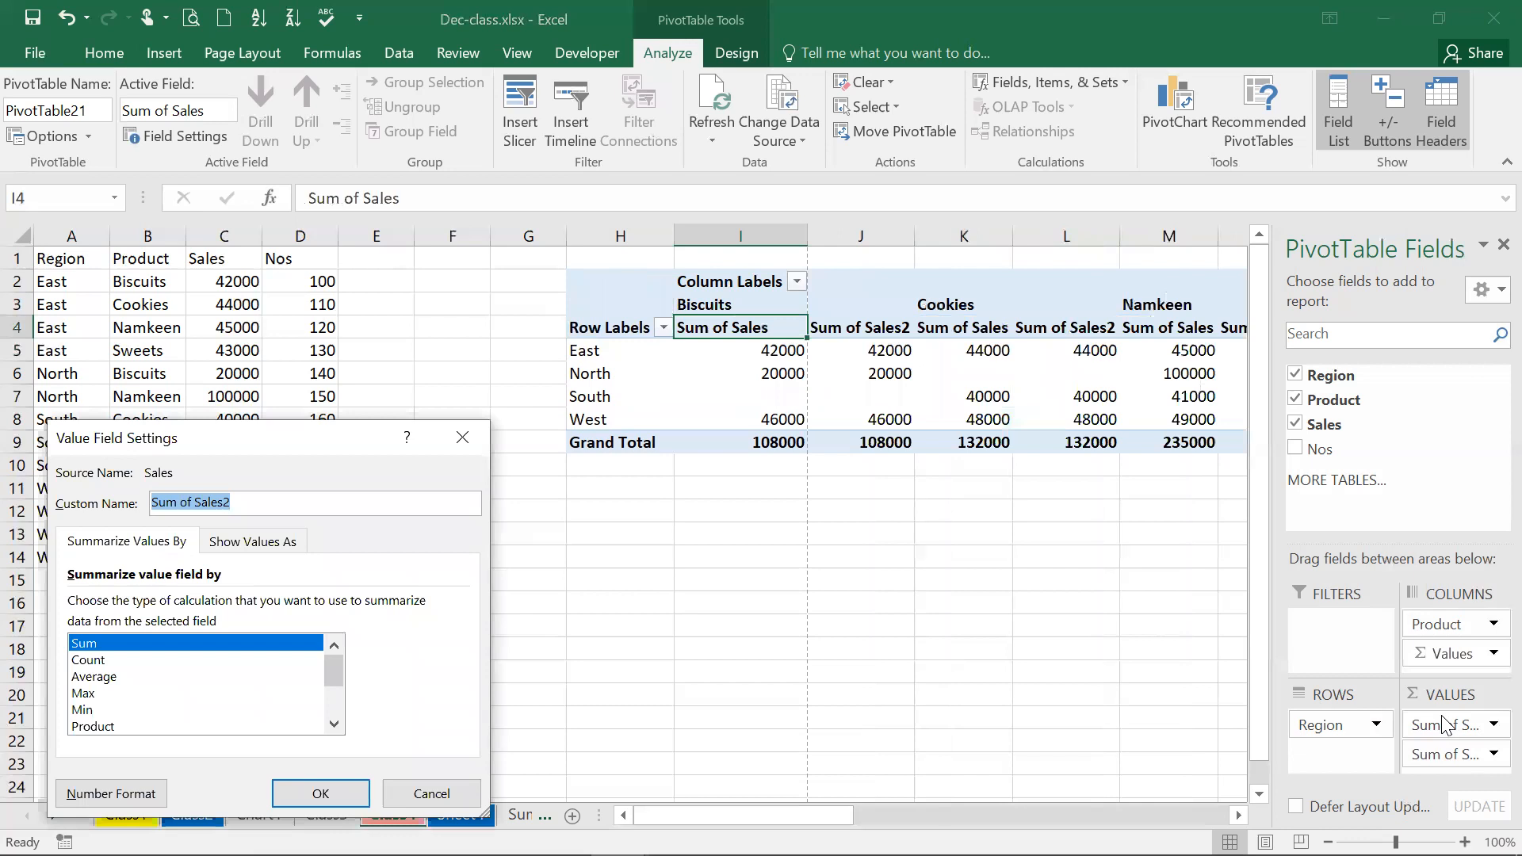
left_click(248, 542)
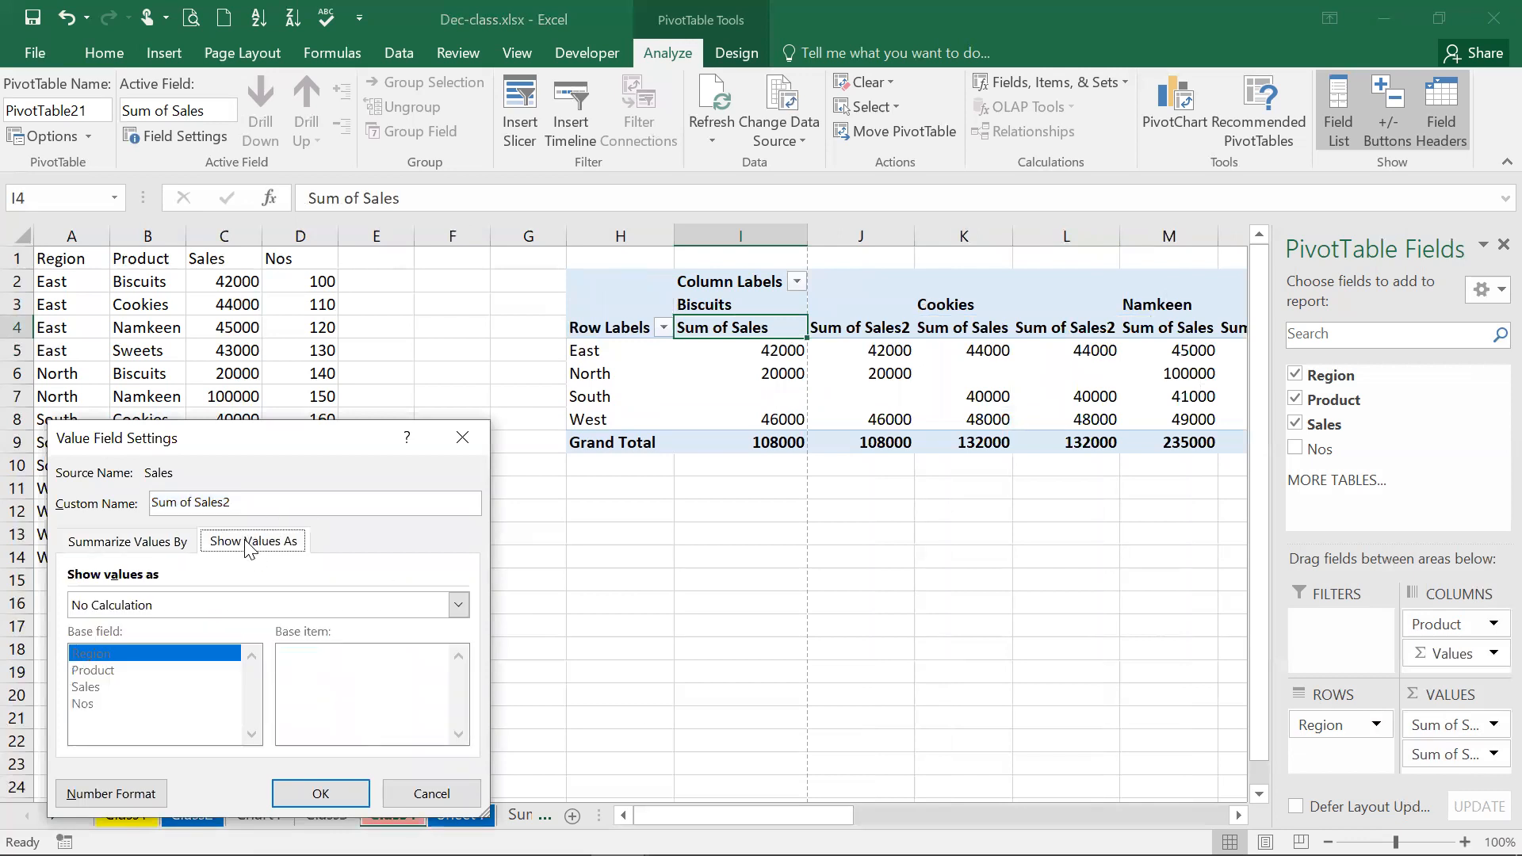
left_click(93, 606)
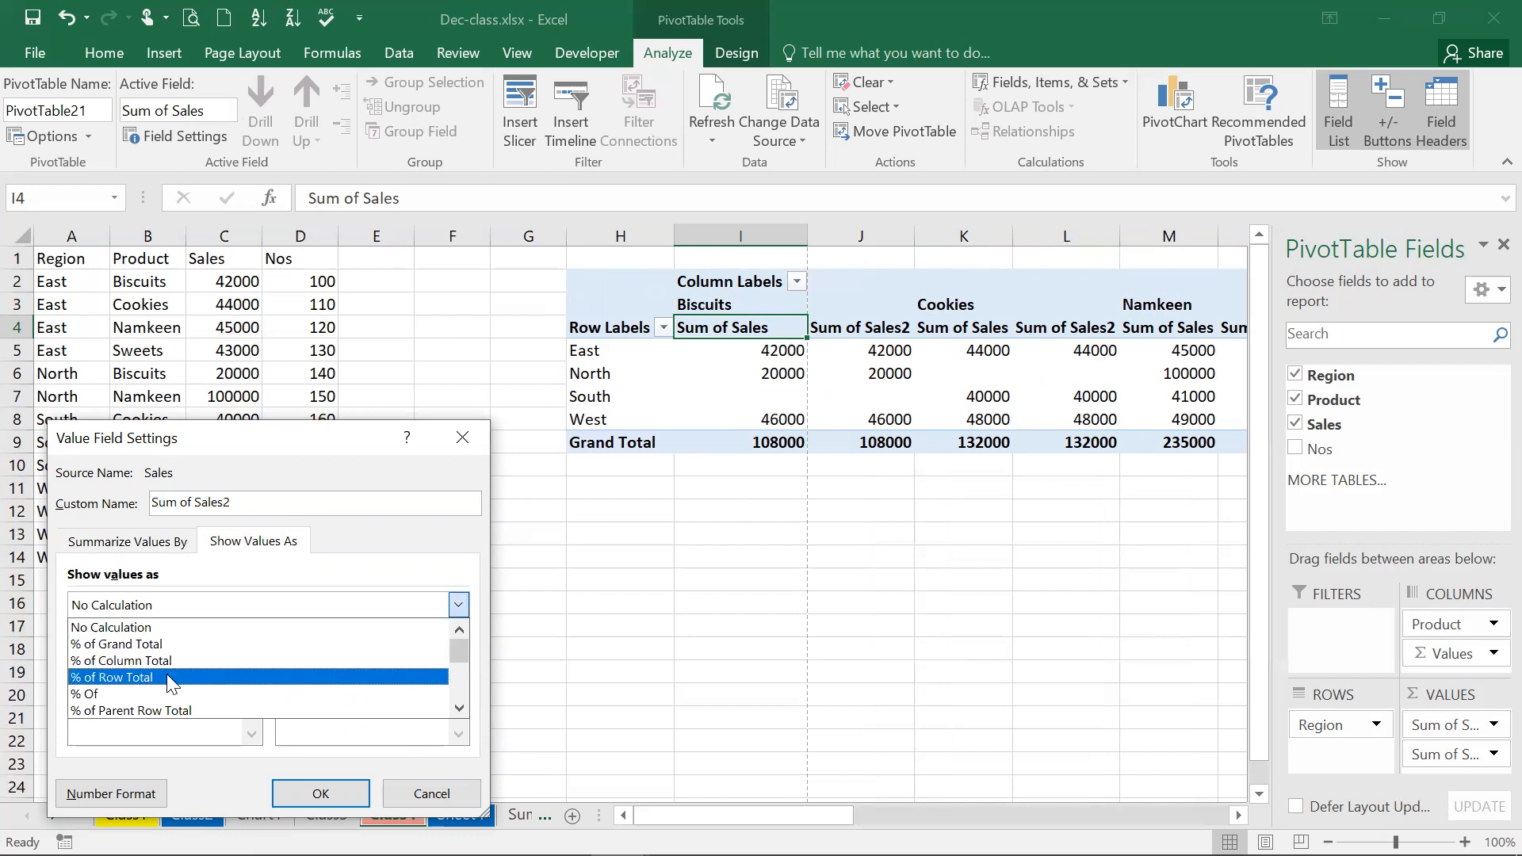
key("Up")
left_click(169, 676)
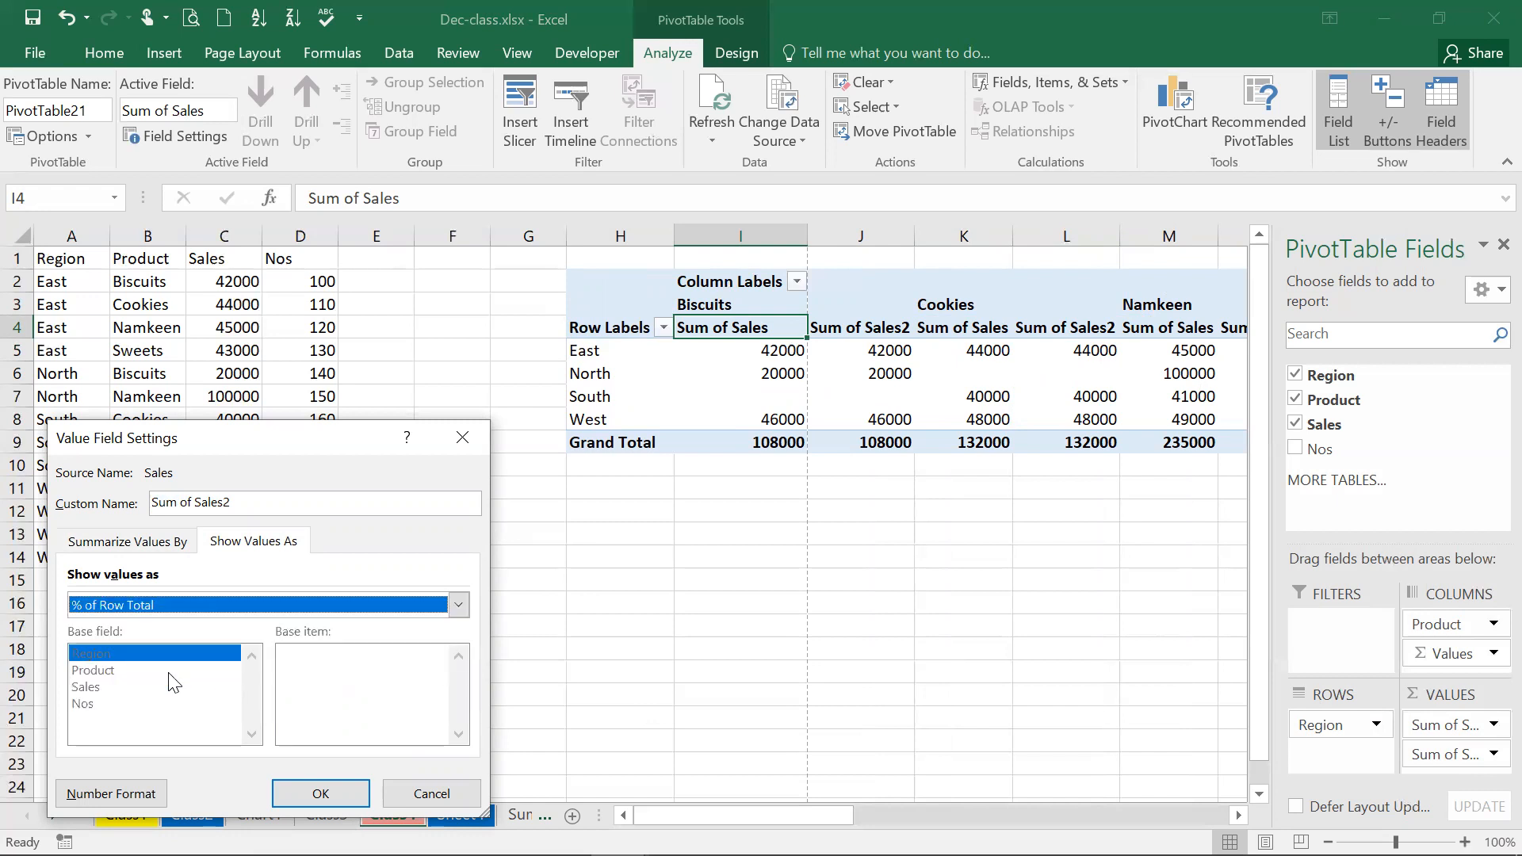
left_click(320, 793)
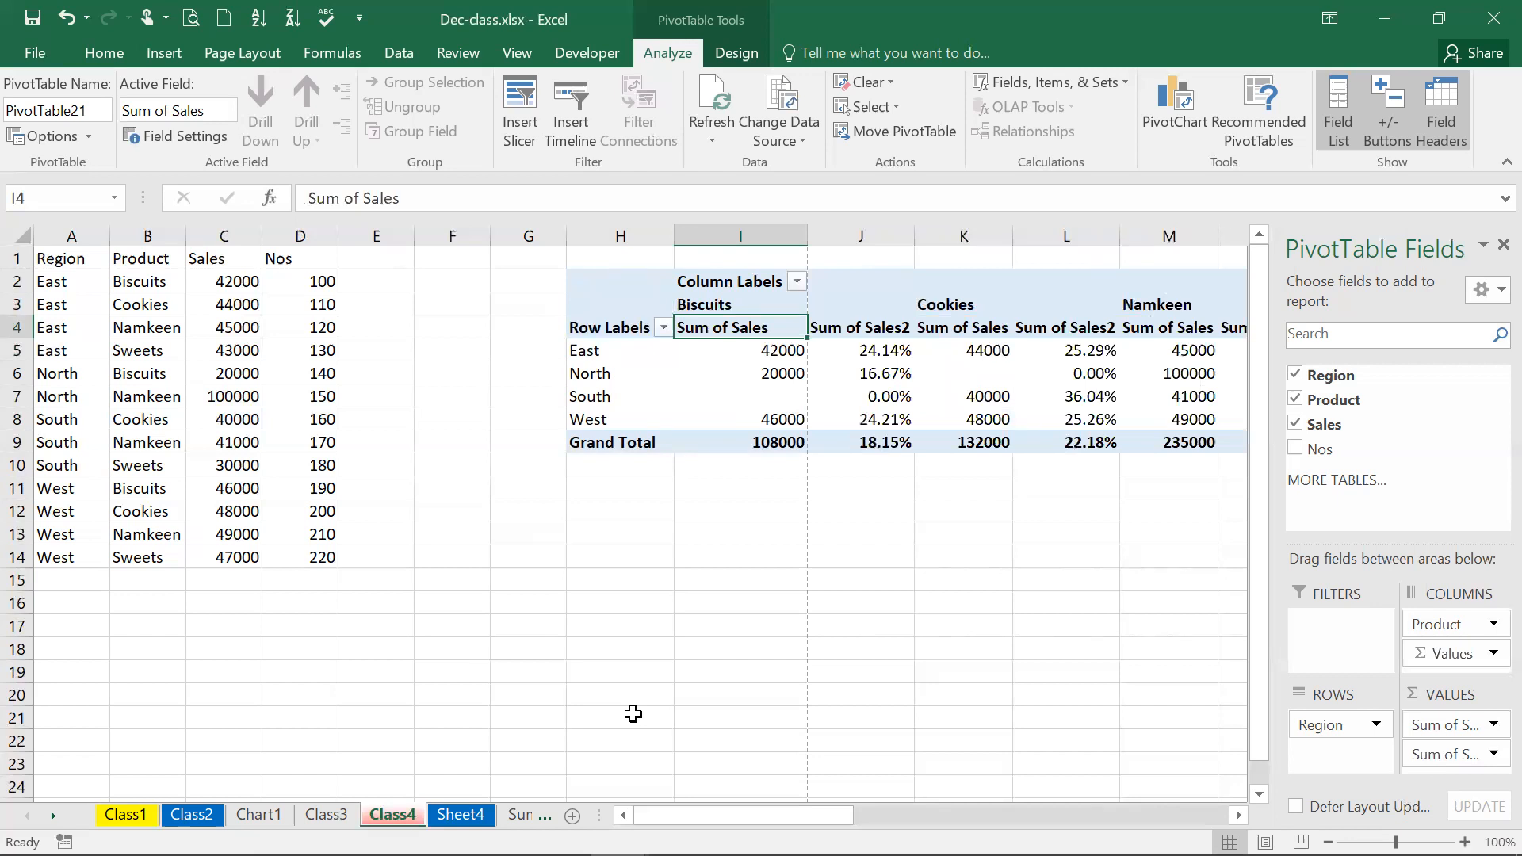
Examine the row percentages beside the sales sums for each product, through to the pivot table's total columns
left_click(723, 505)
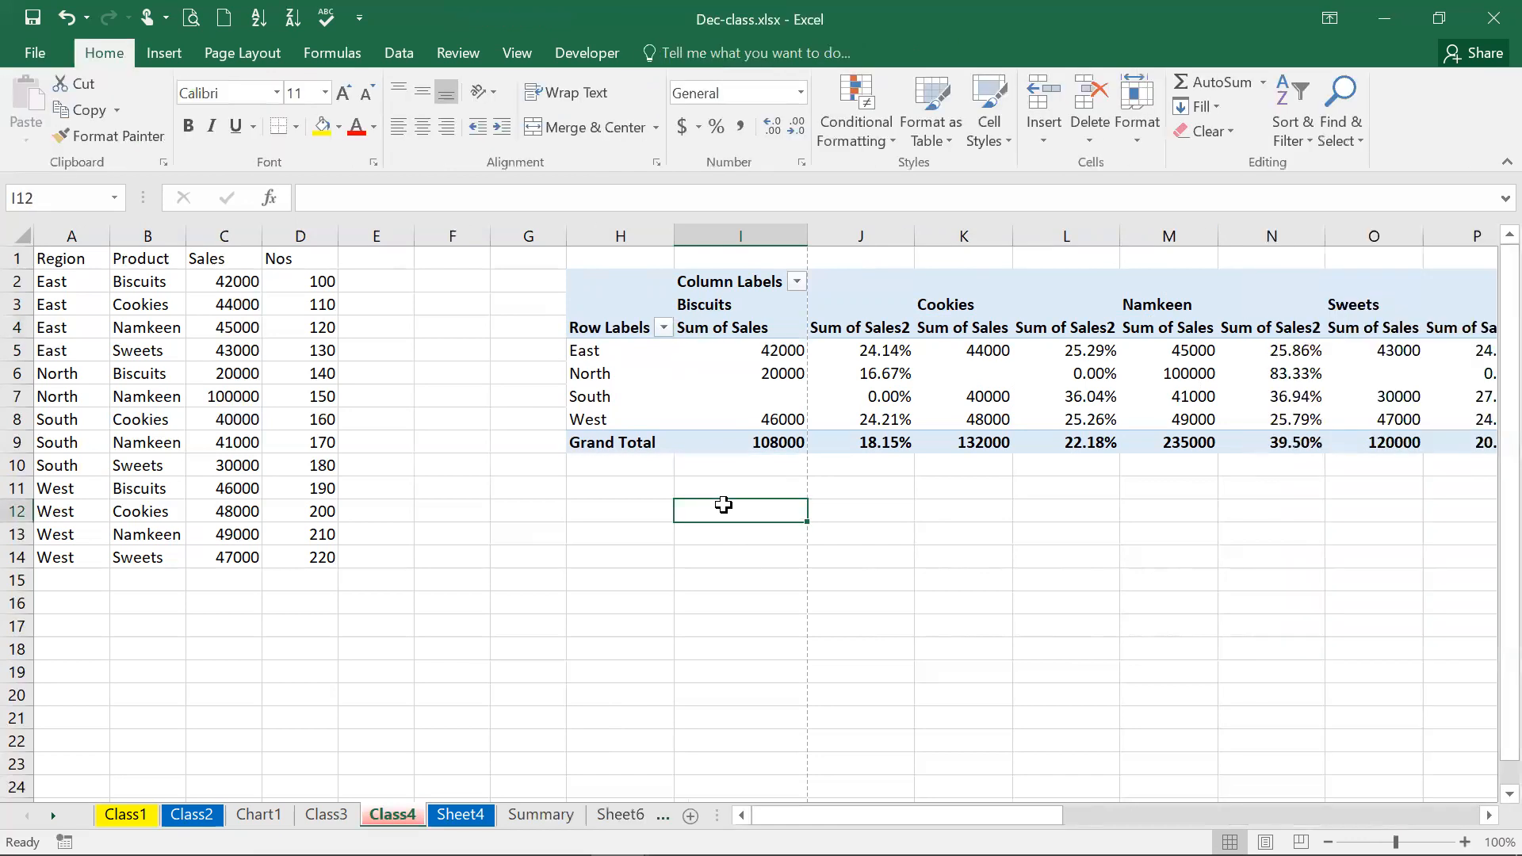
left_click(844, 533)
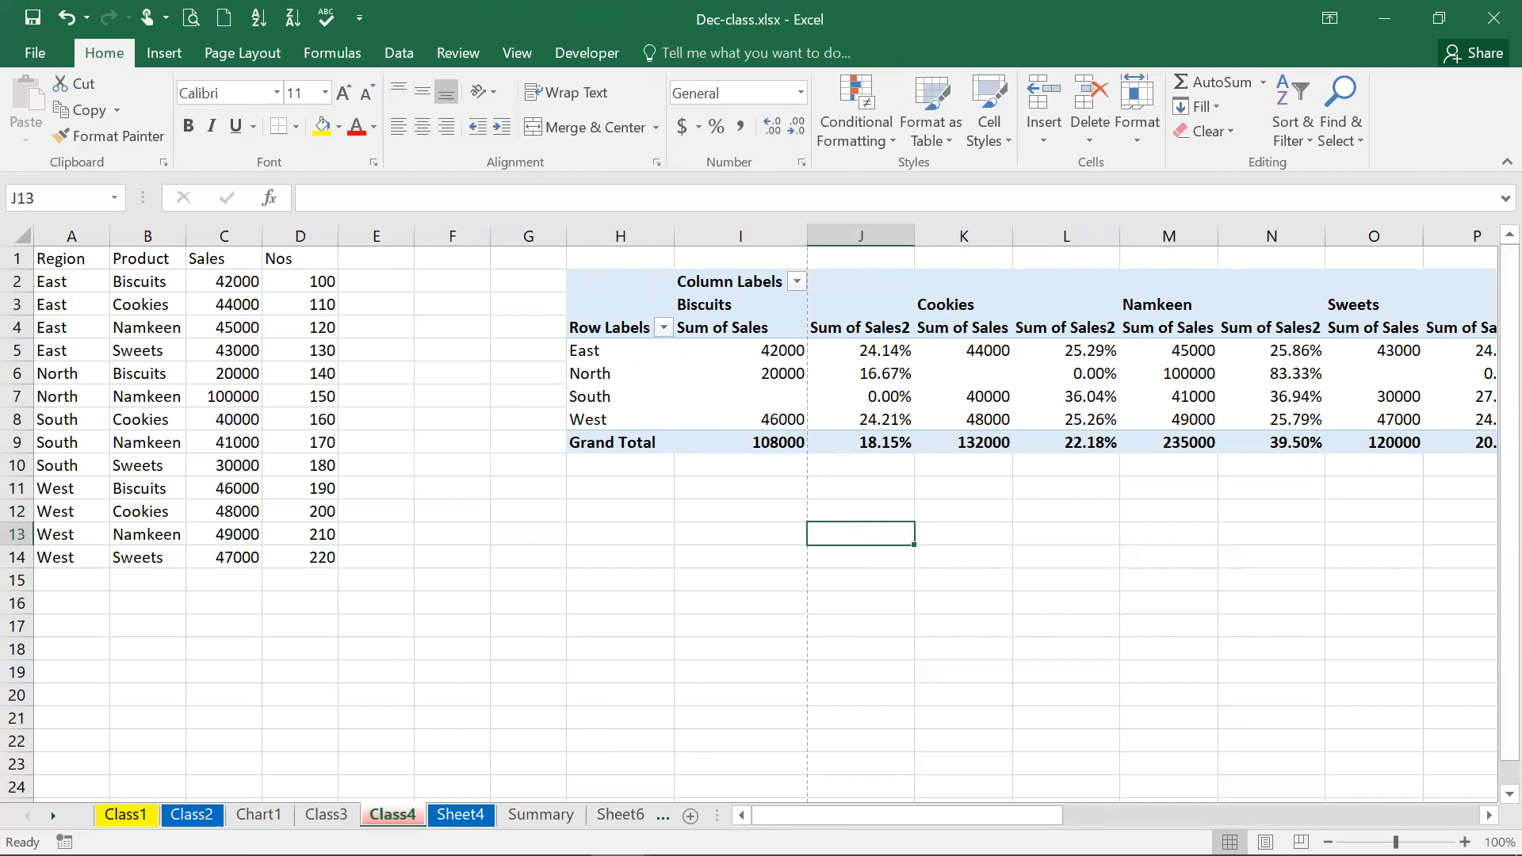
left_click(1488, 815)
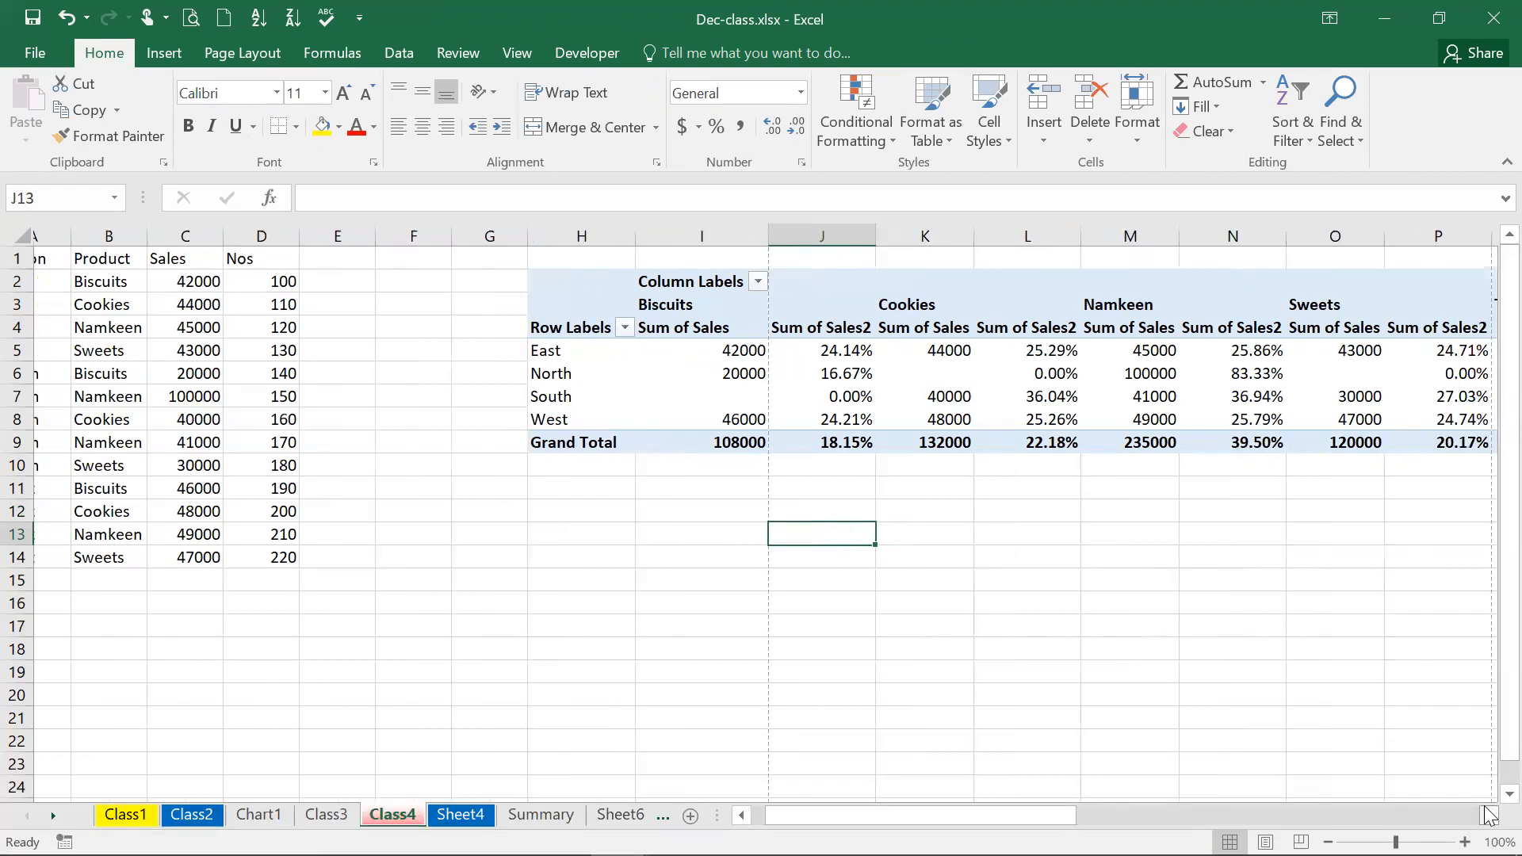
left_click(1489, 816)
left_click(1488, 816)
left_click(1488, 815)
left_click(1489, 815)
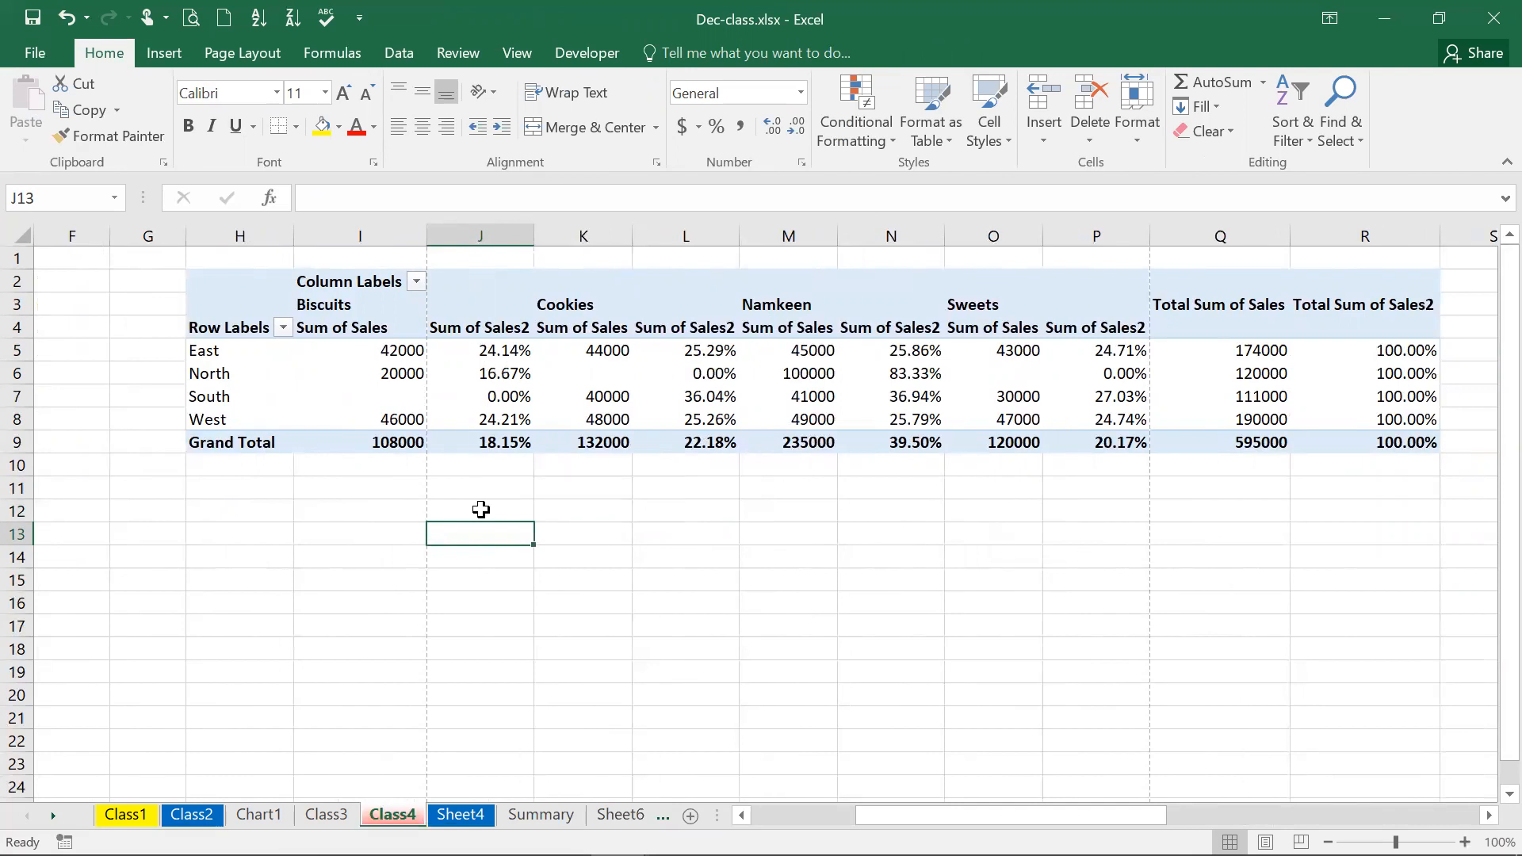
left_click(380, 442)
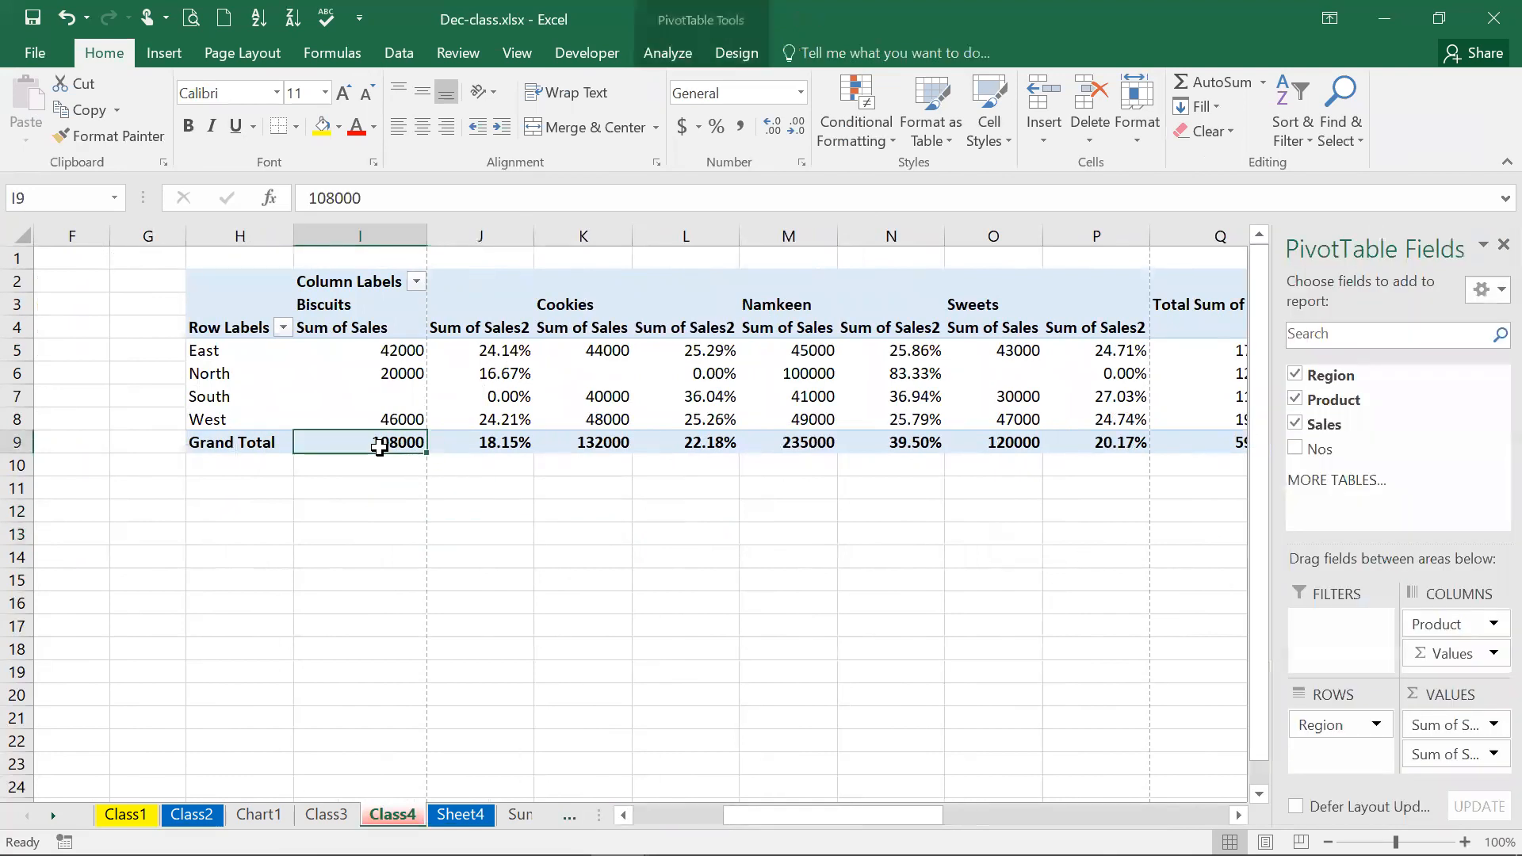
left_click(1206, 558)
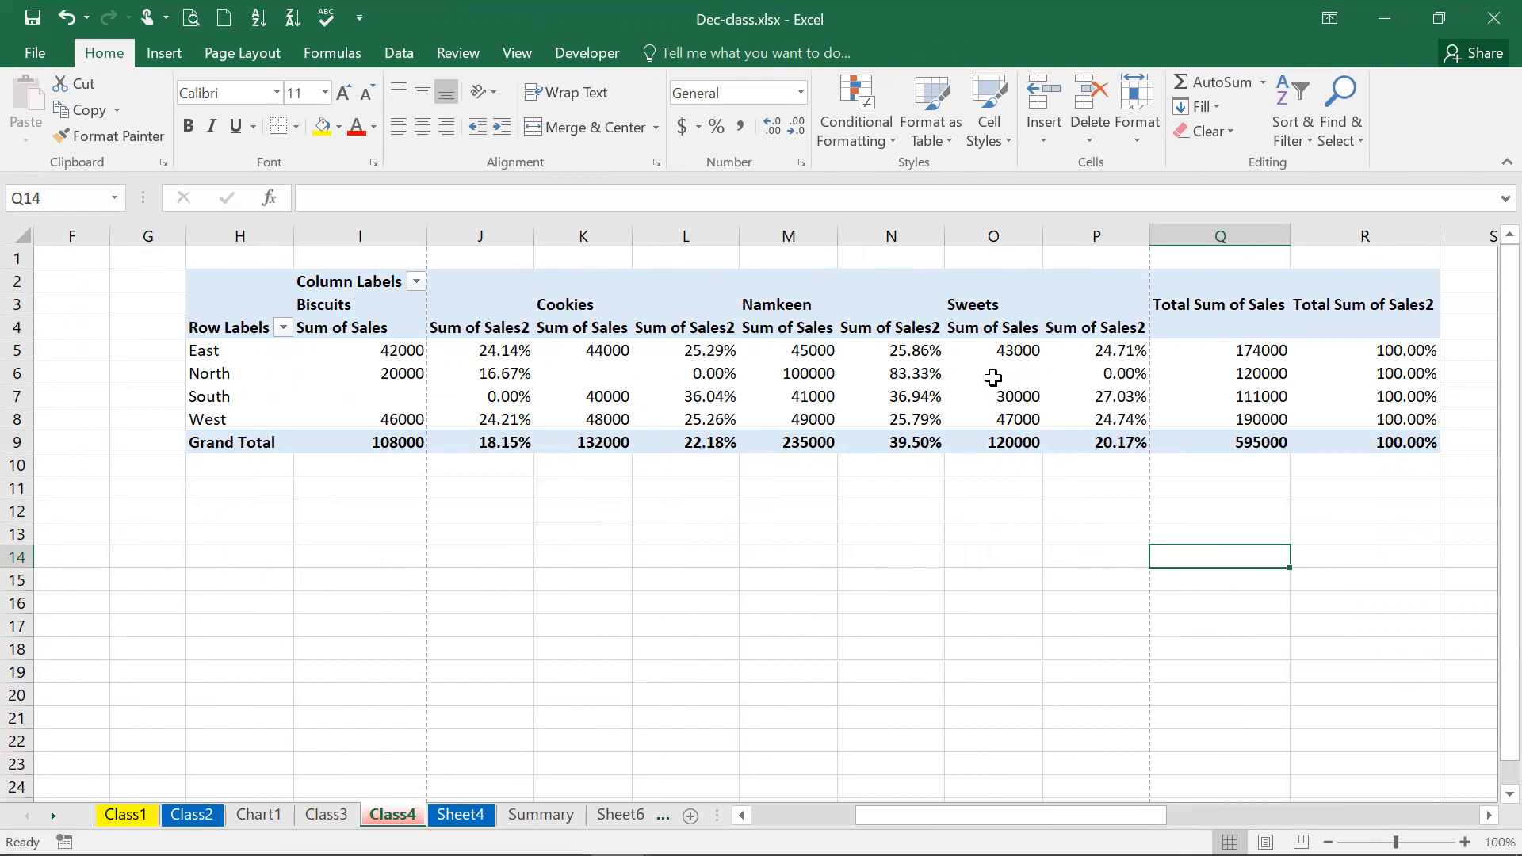
Set the second Sales value field to show values as % of Column Total
left_click(992, 378)
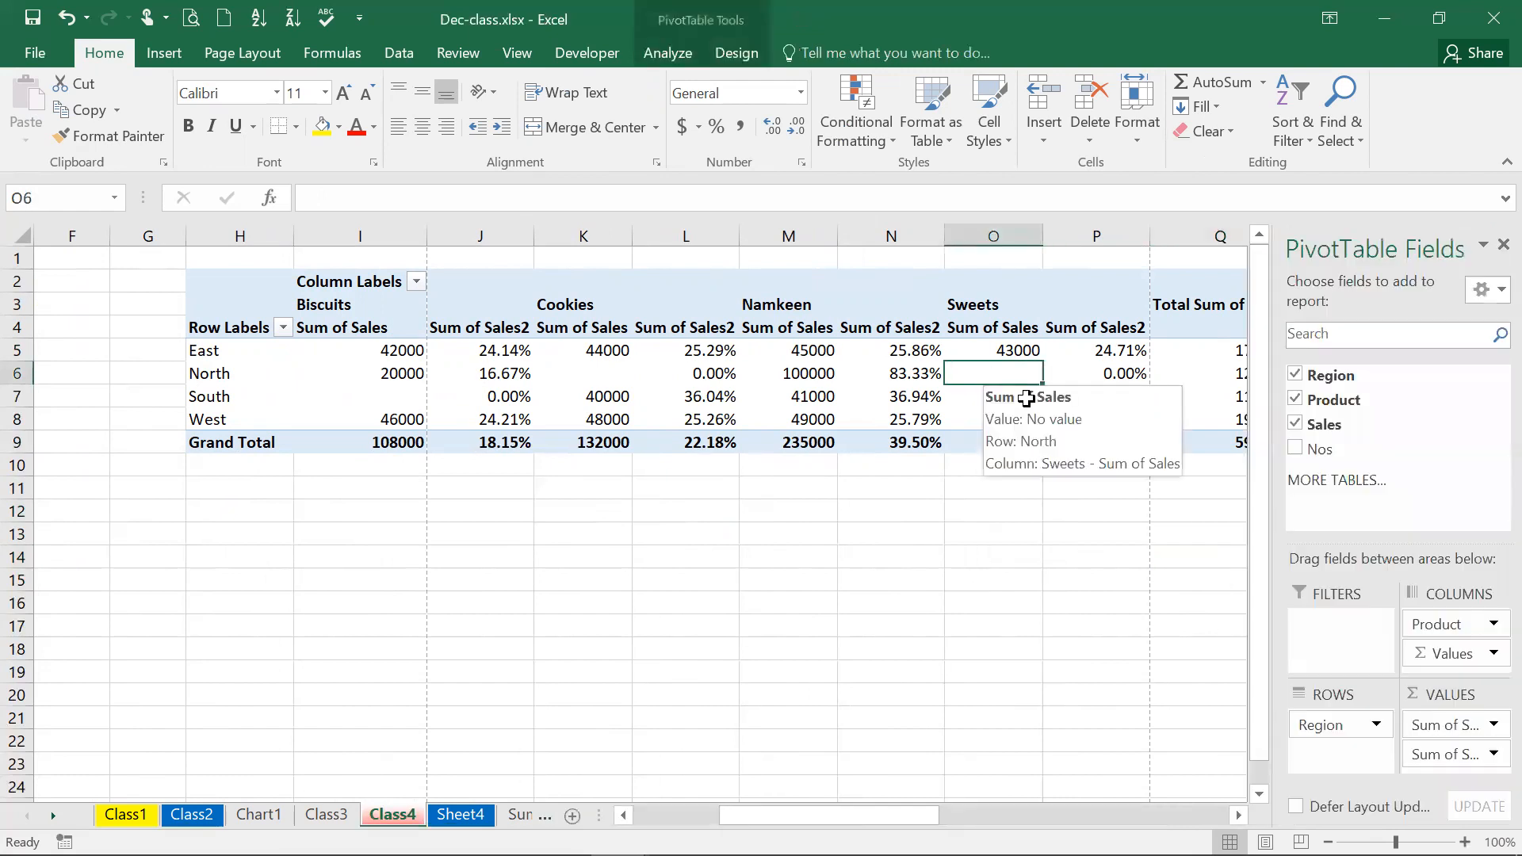
left_click(1493, 754)
left_click(1431, 726)
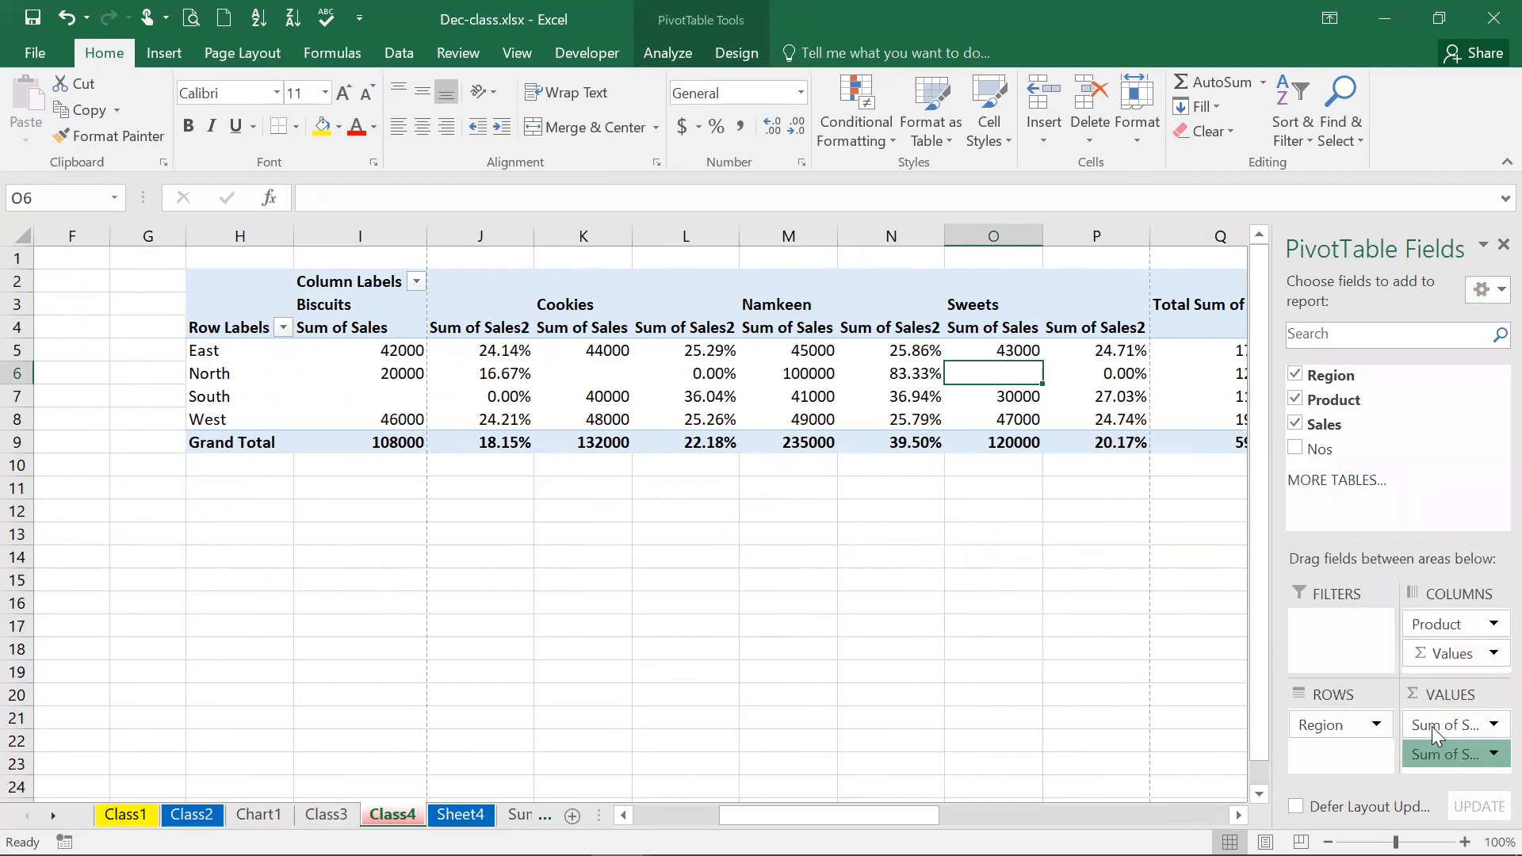
left_click(228, 546)
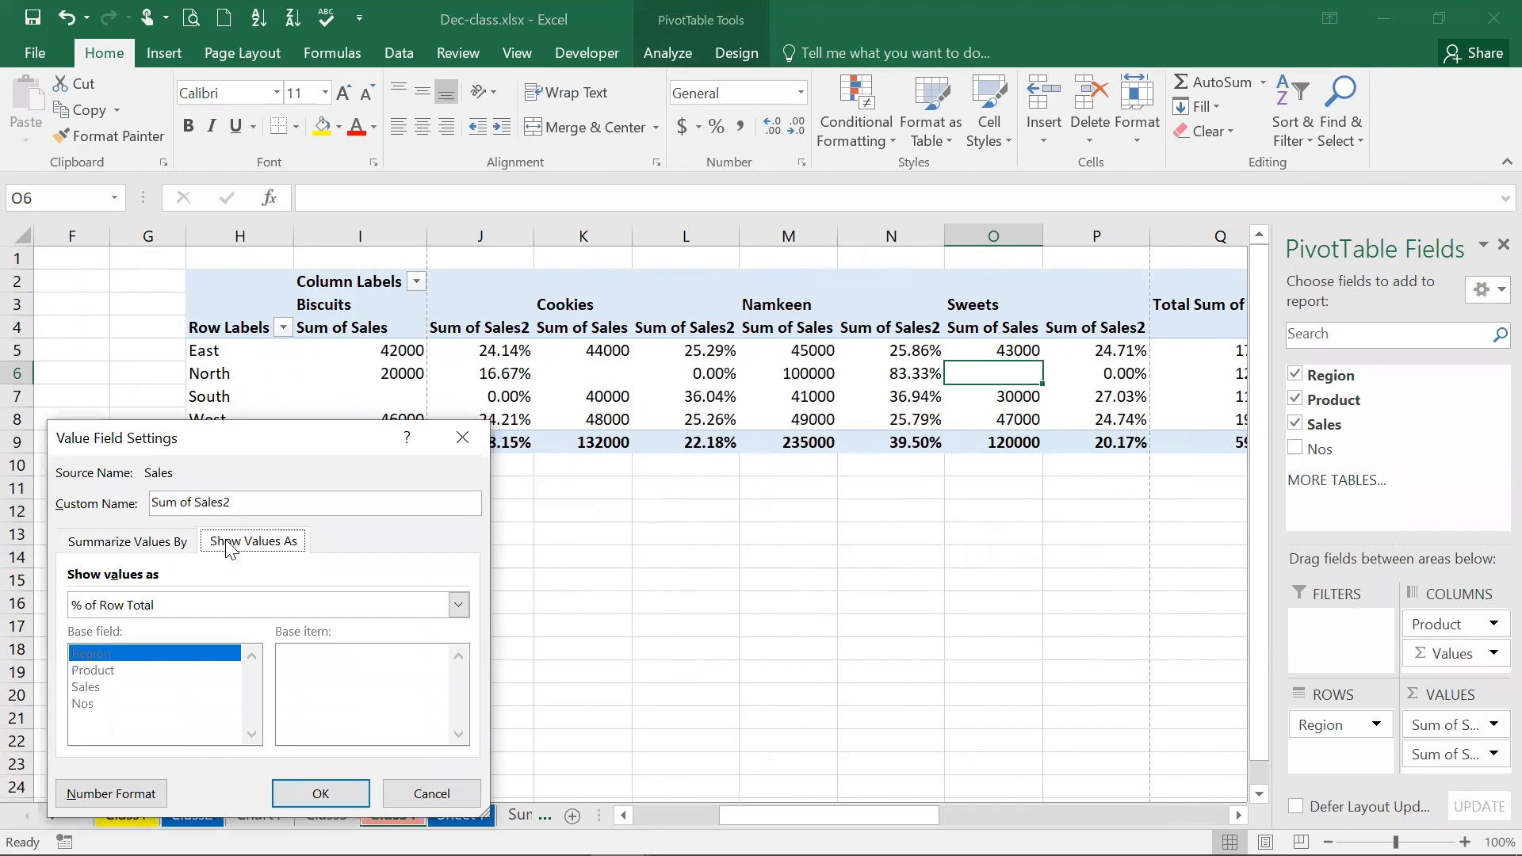
left_click(193, 605)
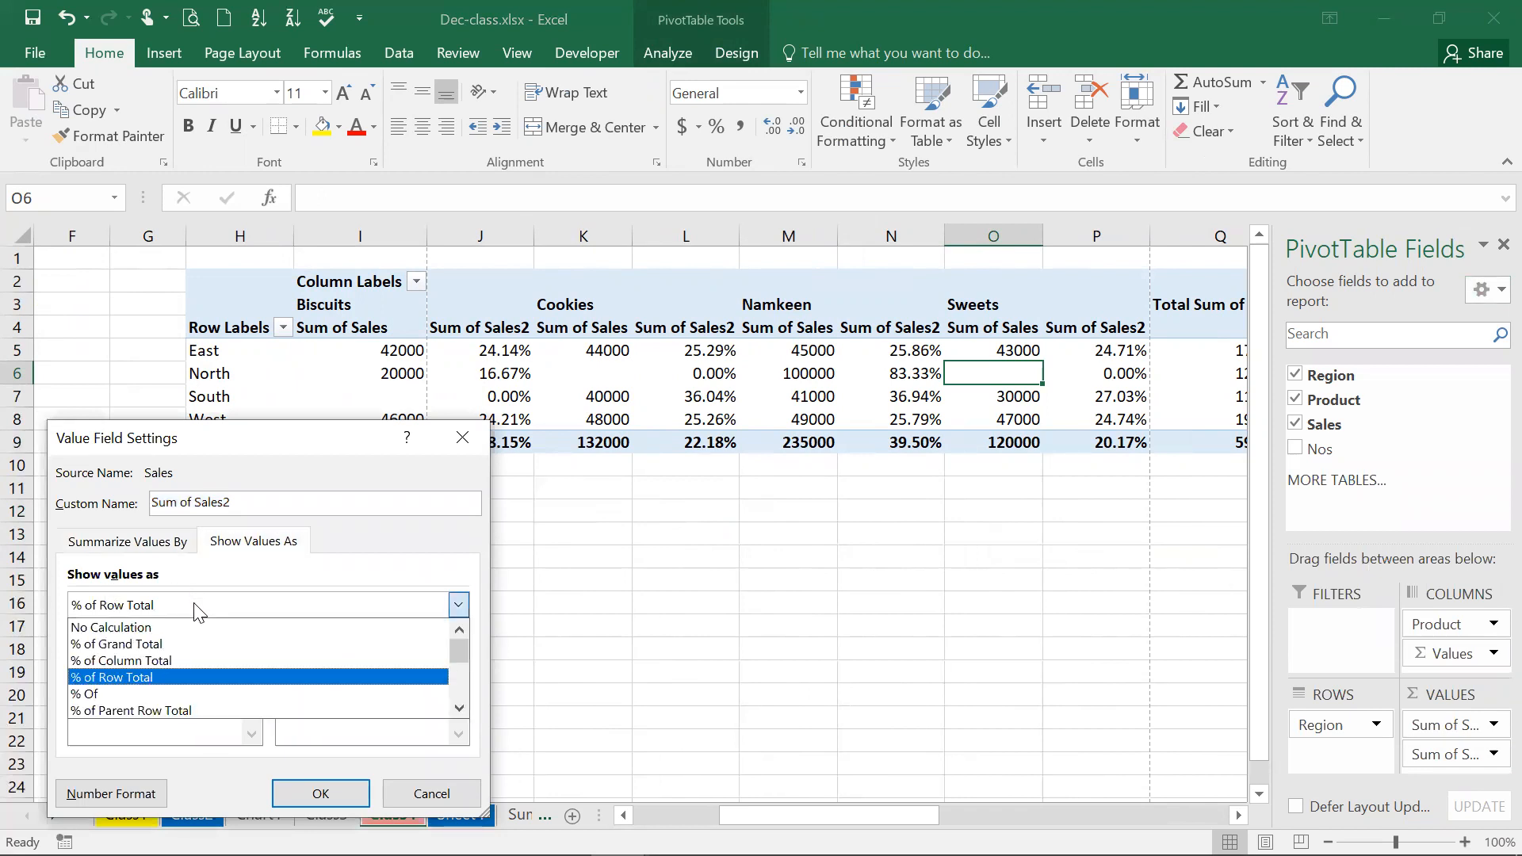
left_click(198, 662)
left_click(320, 792)
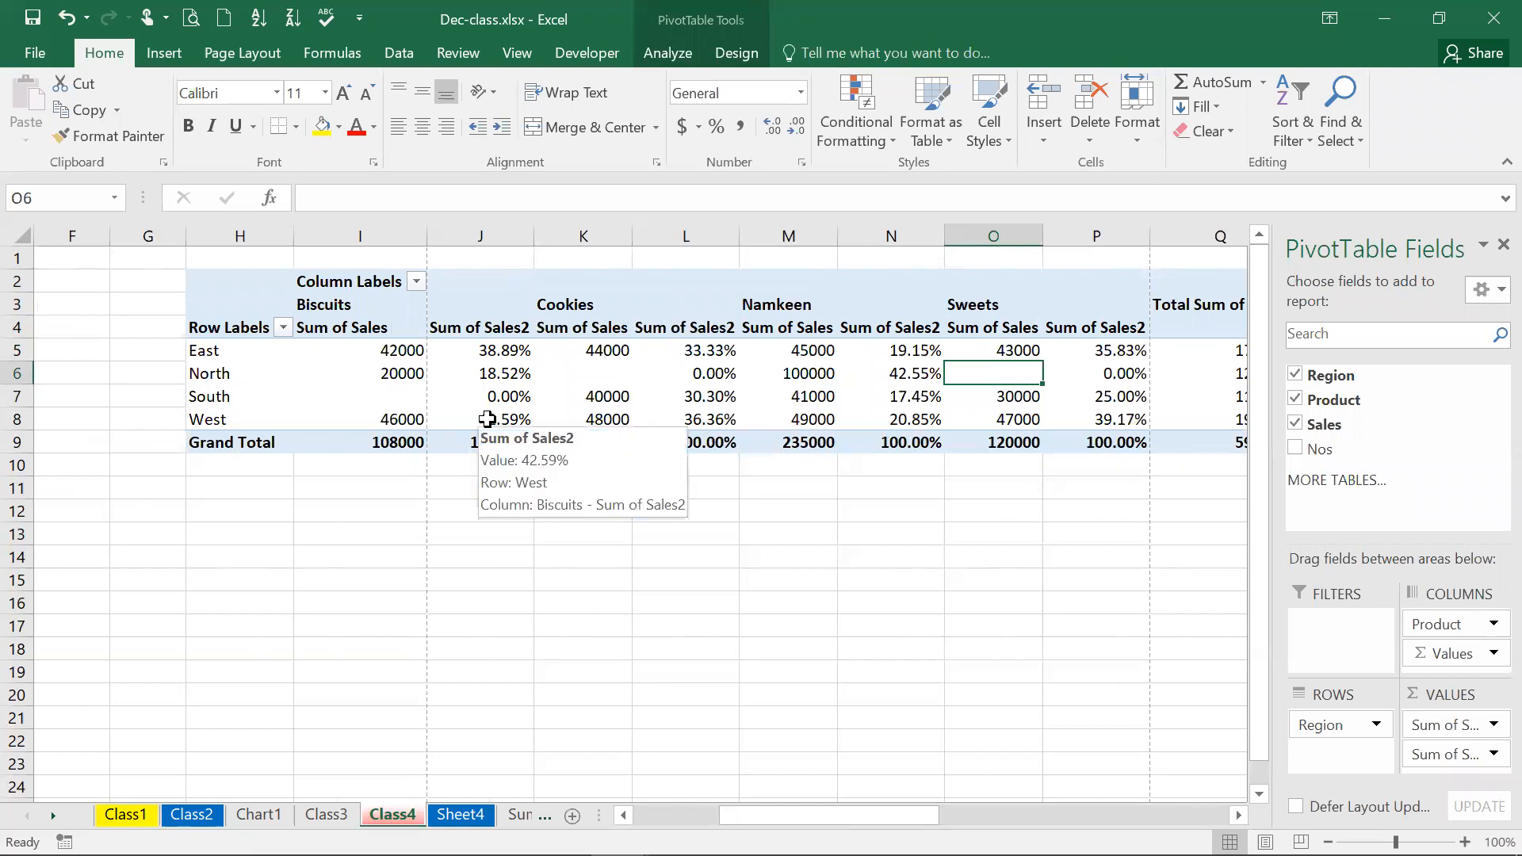
Examine the column percentages against the sales sums for Biscuits and Cookies, including their grand totals
left_click(486, 418)
left_click(462, 437)
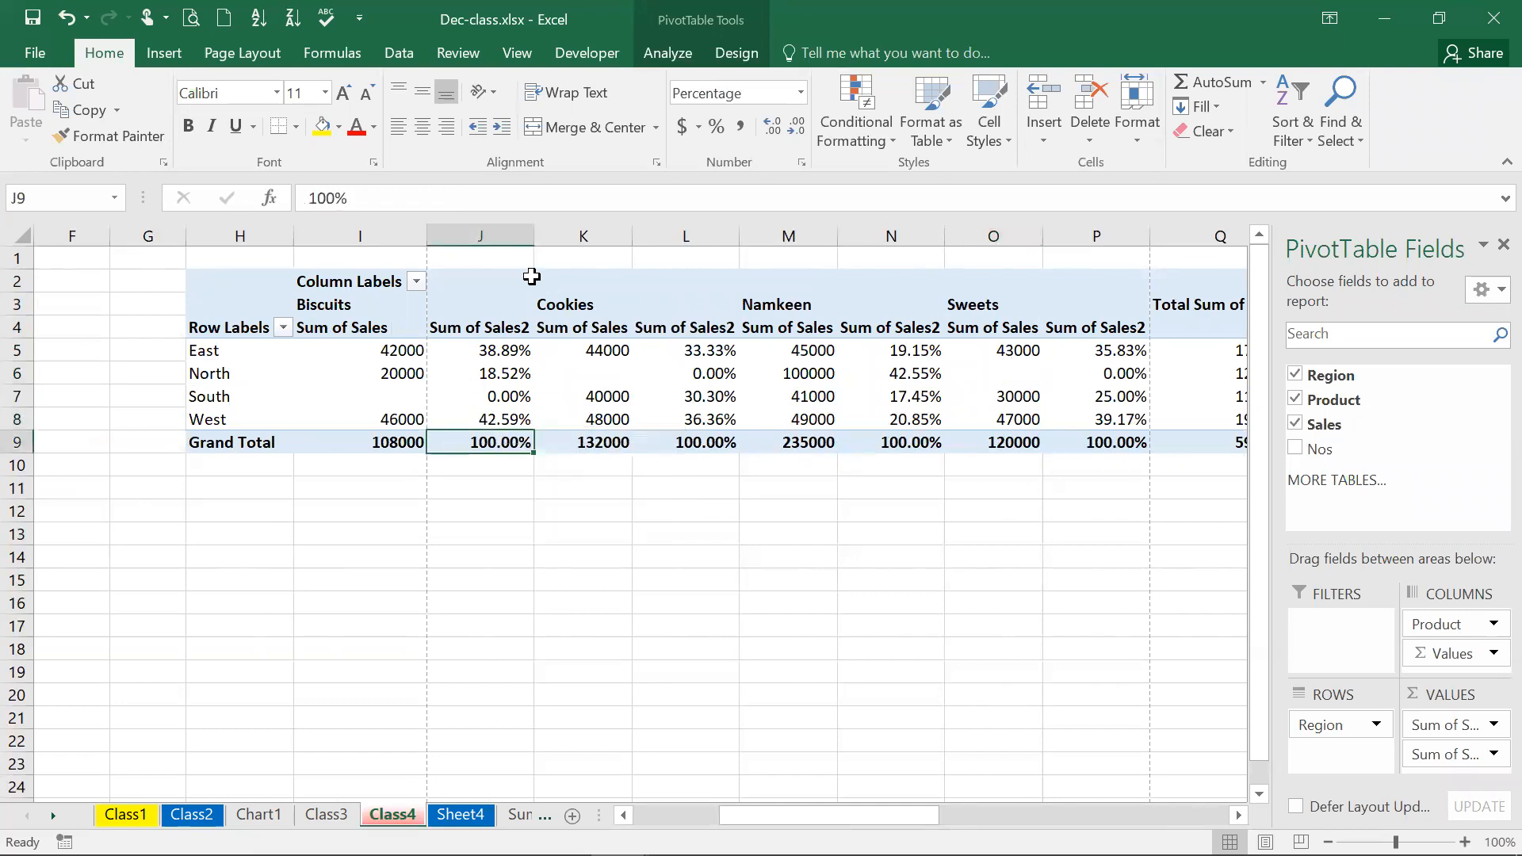
left_click(694, 442)
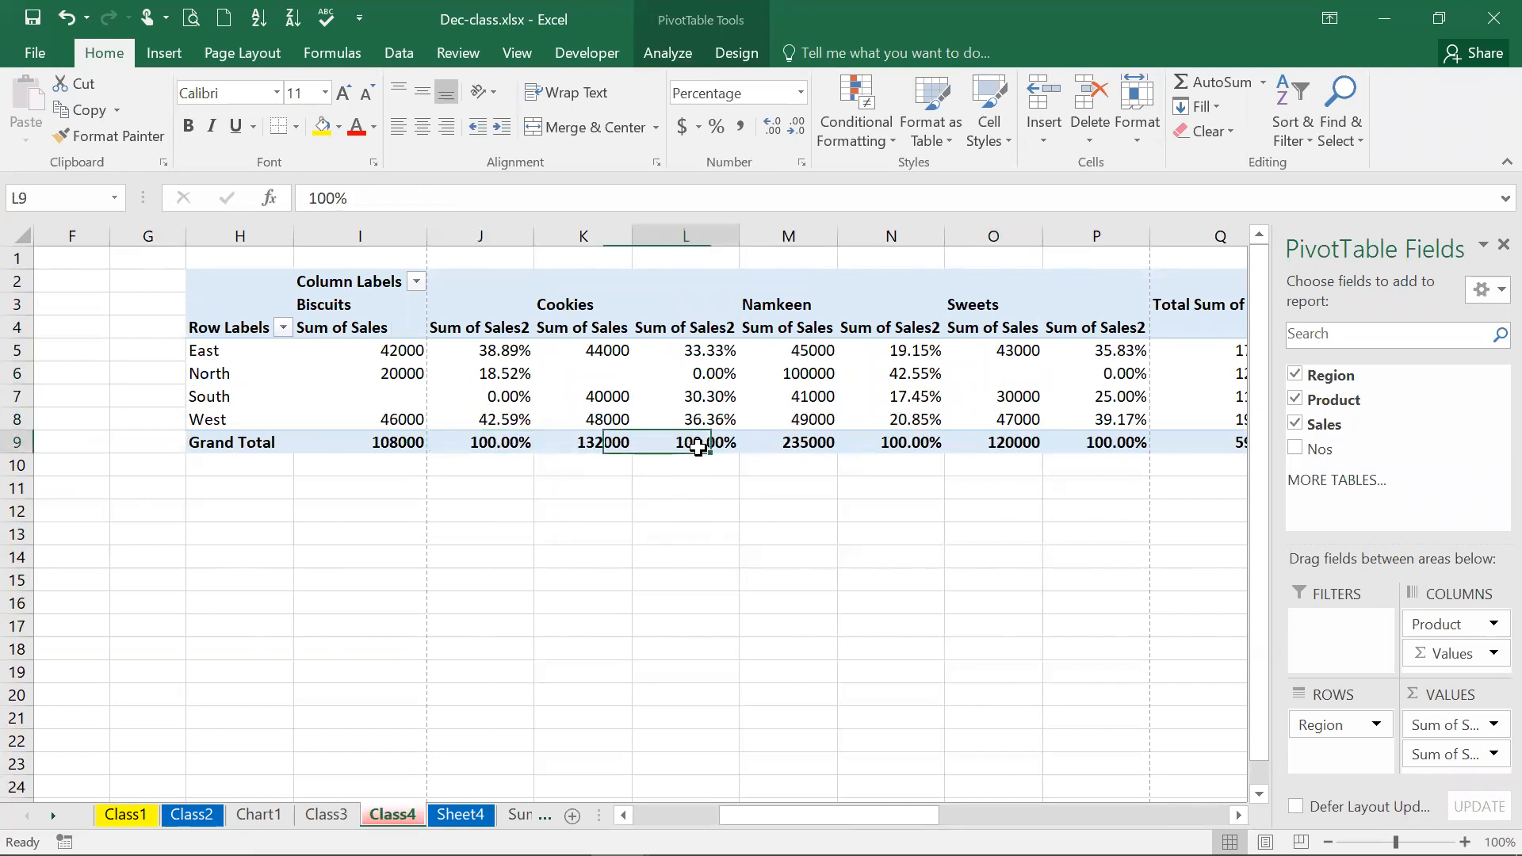
left_click(609, 351)
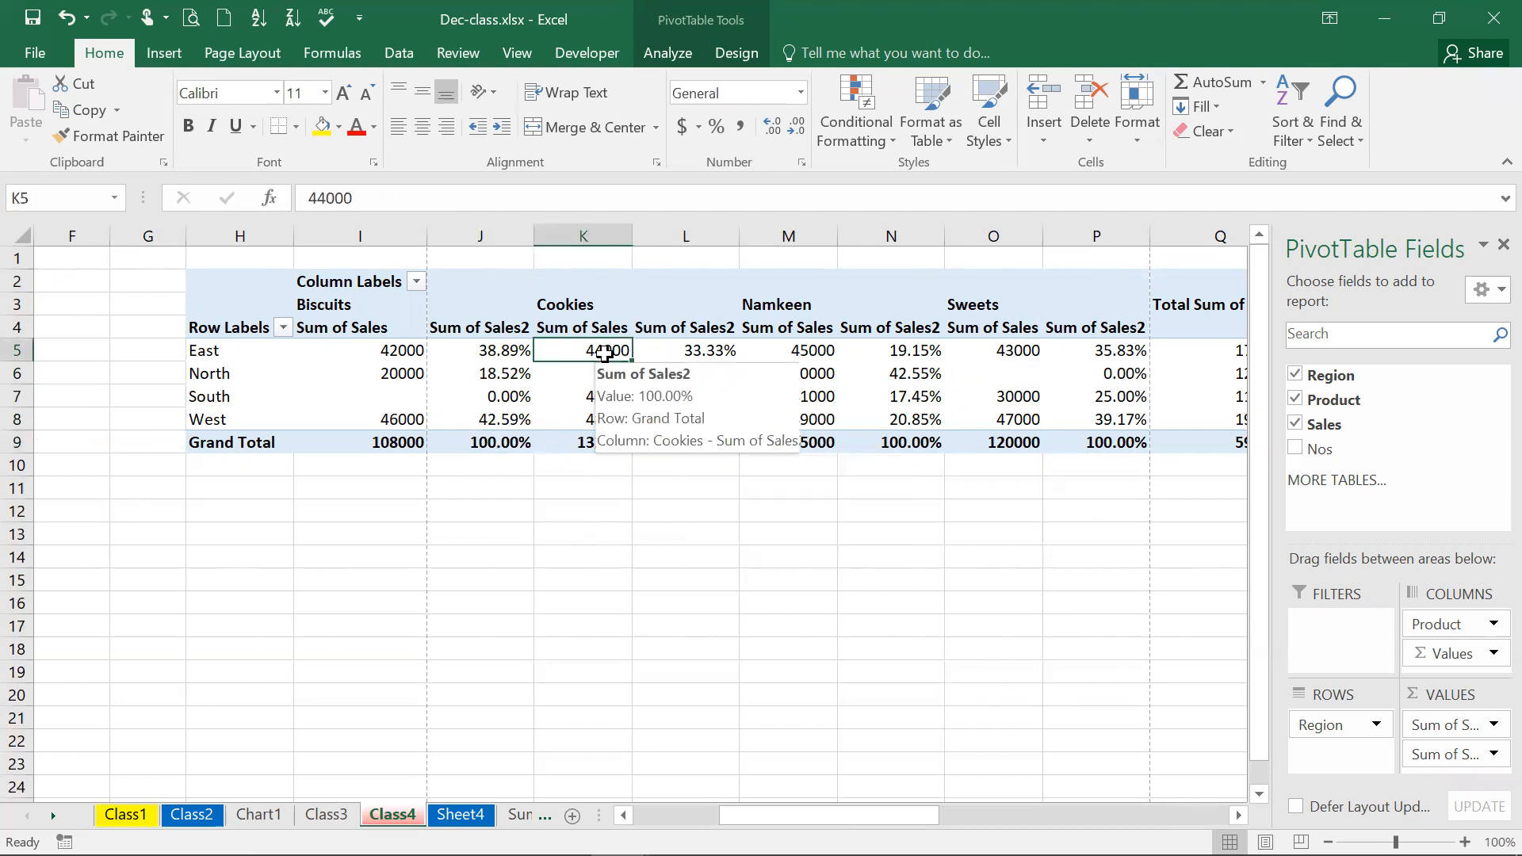
left_click(672, 345)
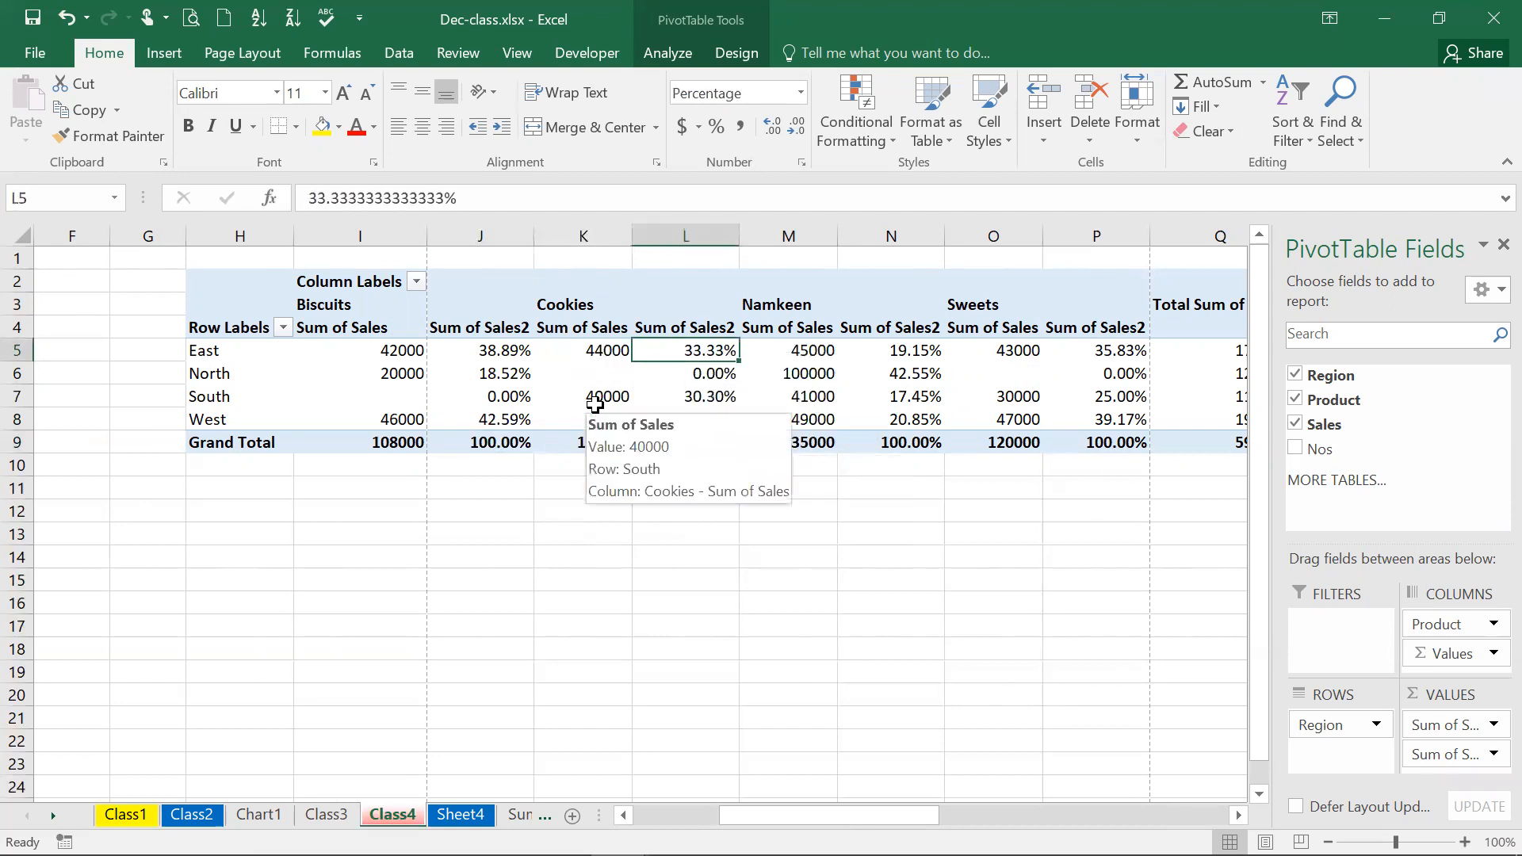
left_click(596, 398)
left_click(596, 421)
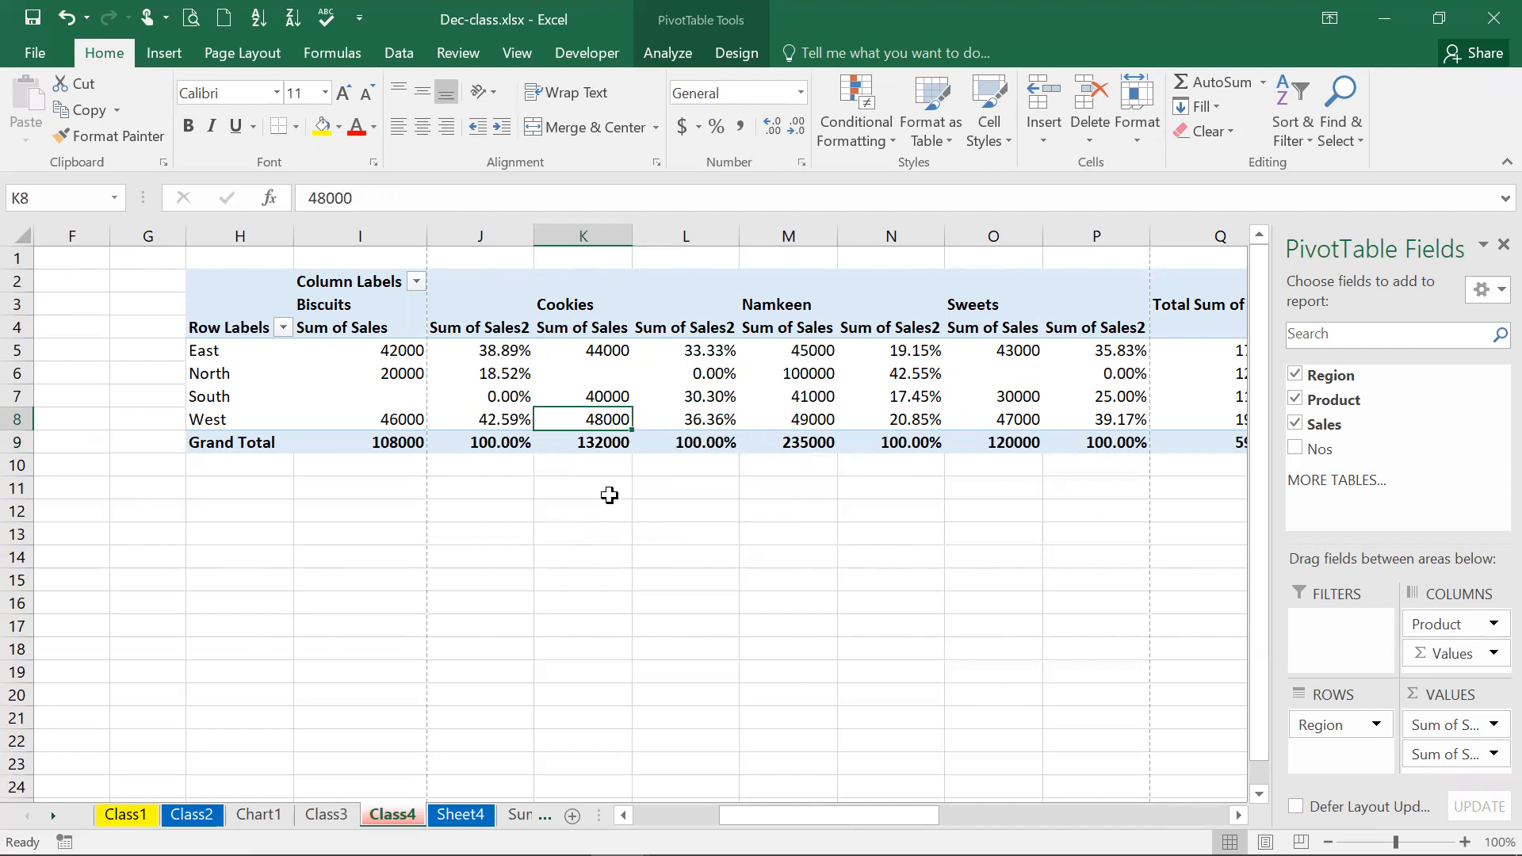
left_click(609, 496)
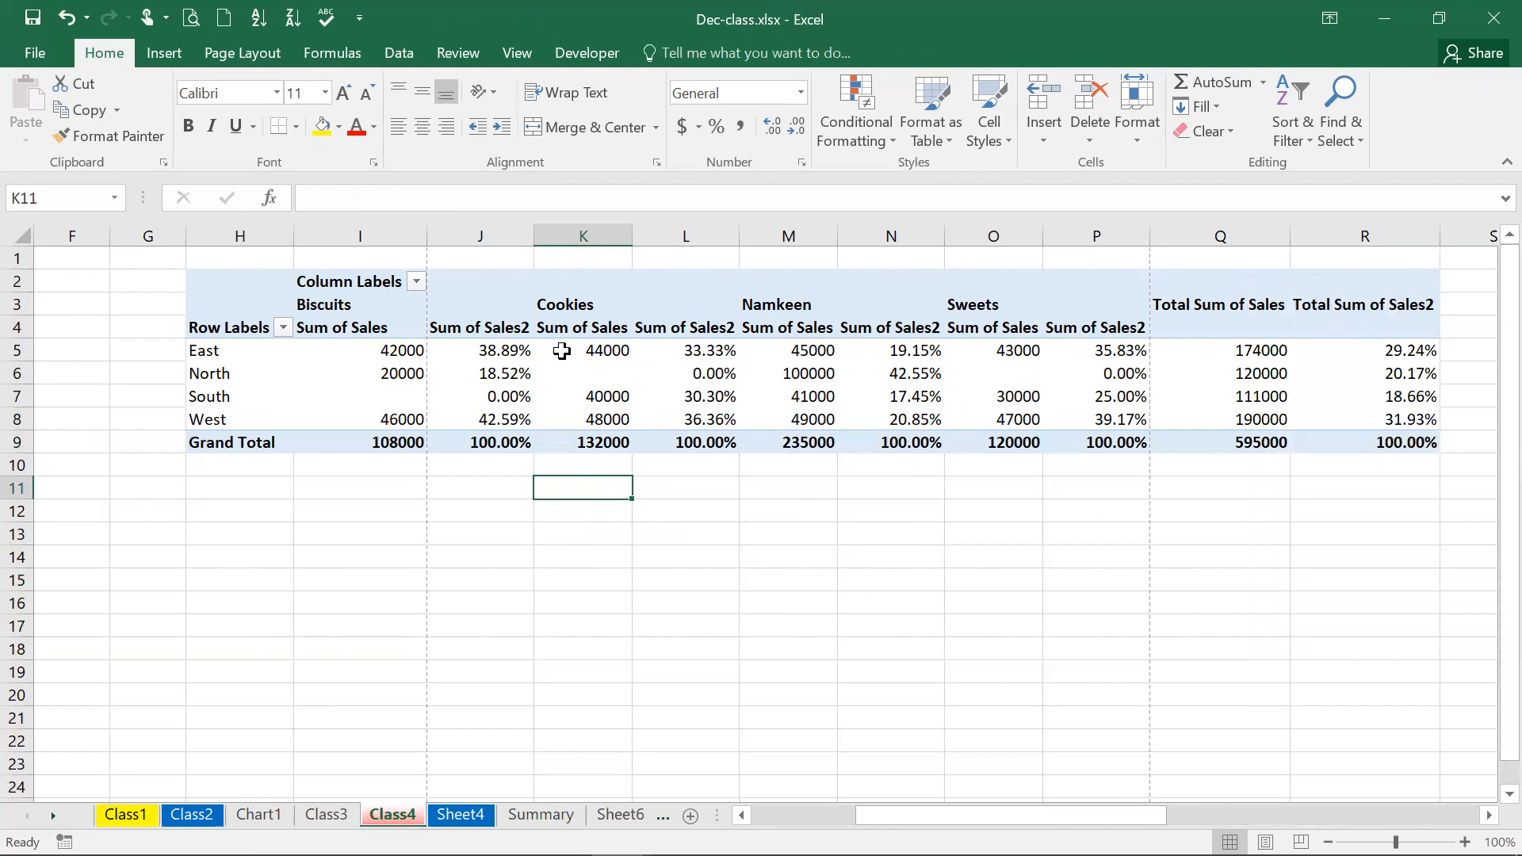
Add a third copy of Sales to the pivot table's value fields, between the two existing ones
left_click(569, 366)
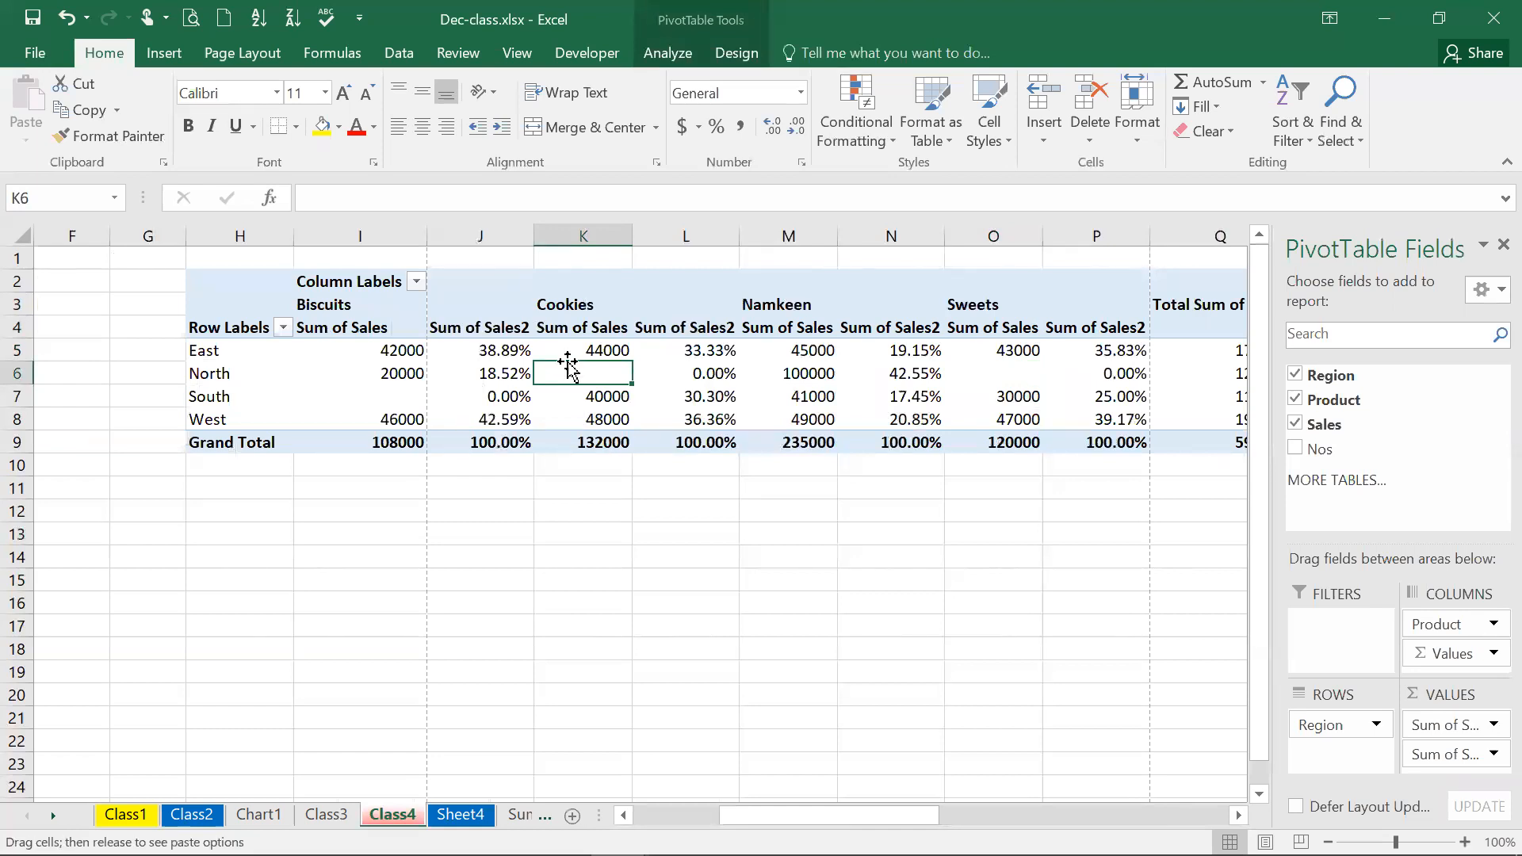
right_click(569, 367)
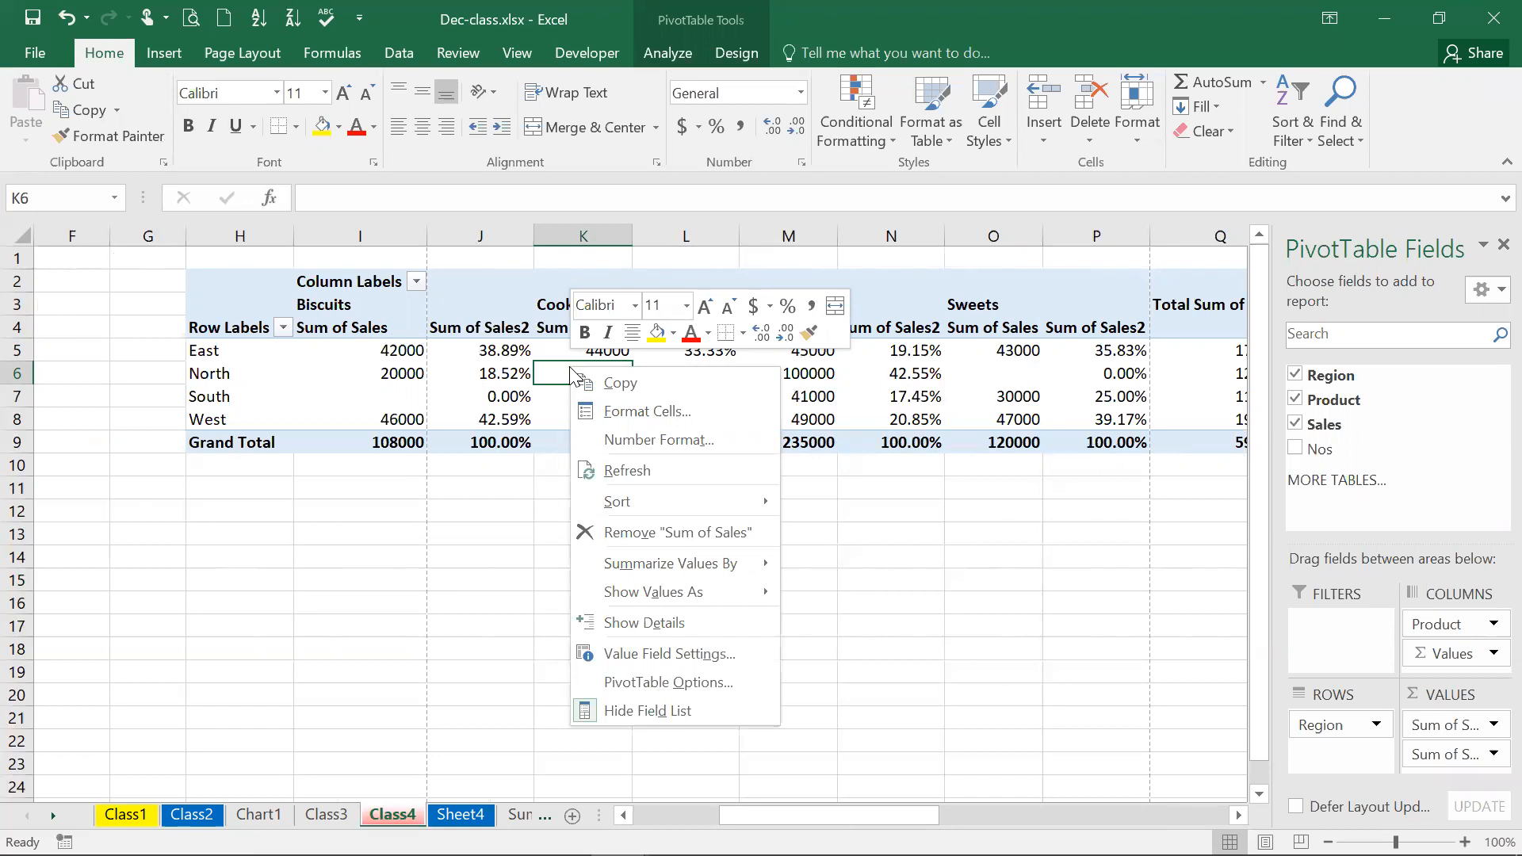
left_click(1349, 428)
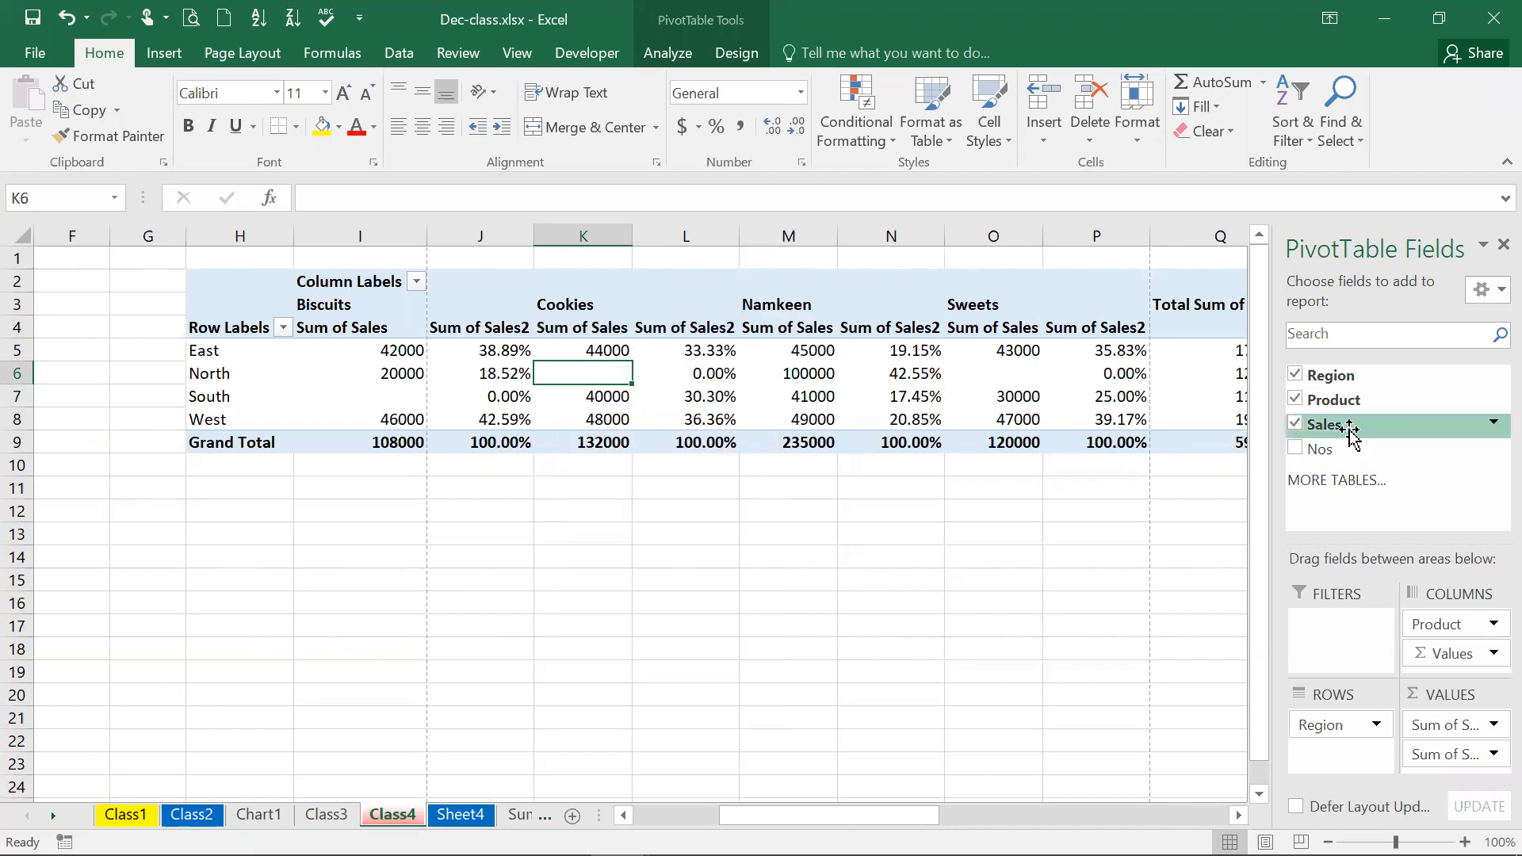
left_click_drag(1350, 428, 1444, 745)
Set the third Sales value field to show values as Difference From, with base field Region and base item (previous)
left_click(1466, 753)
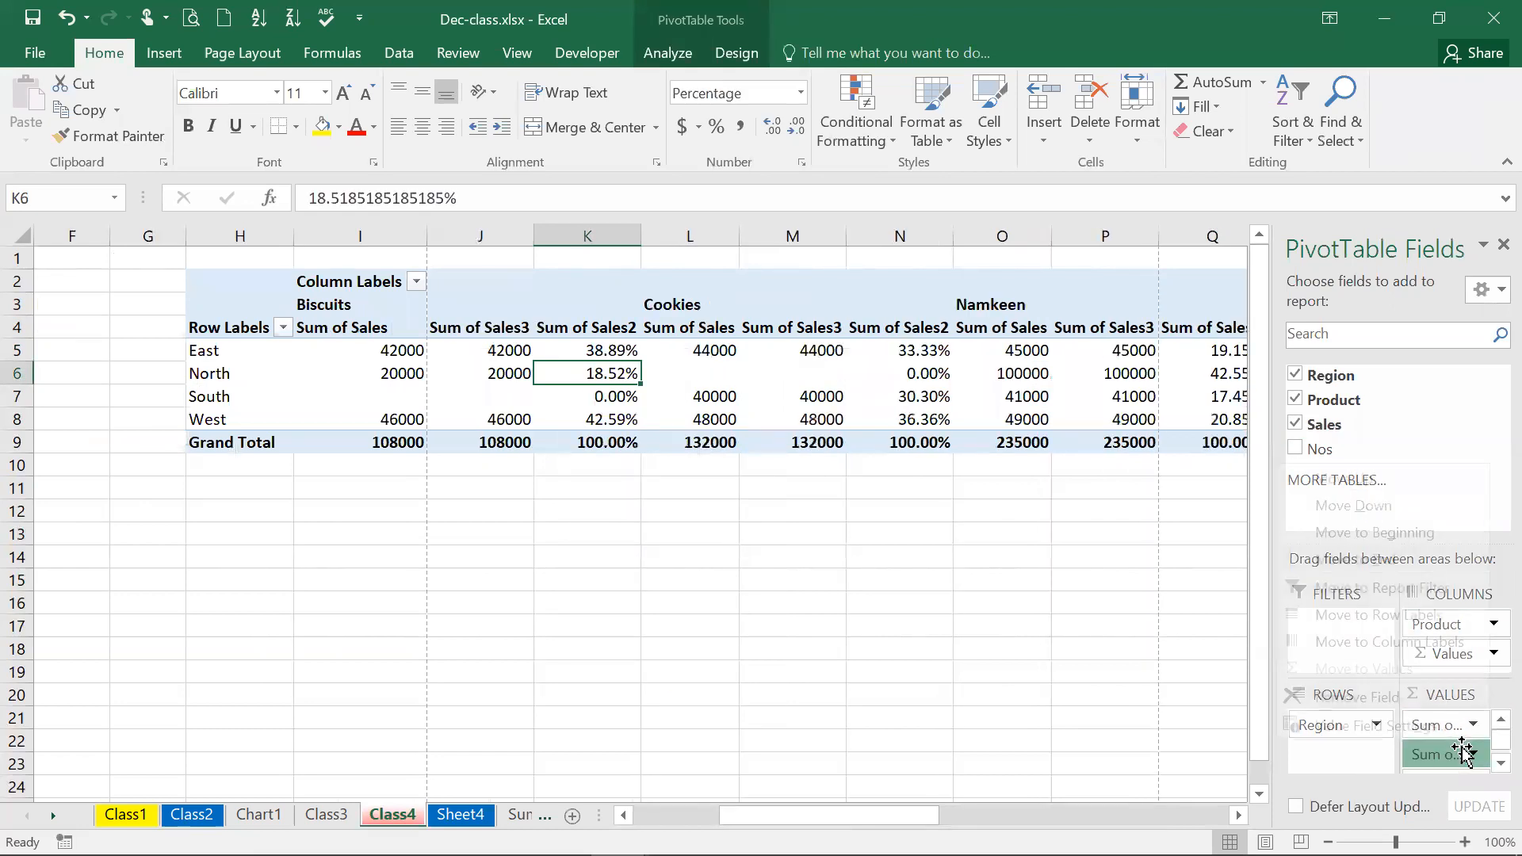
left_click(1381, 725)
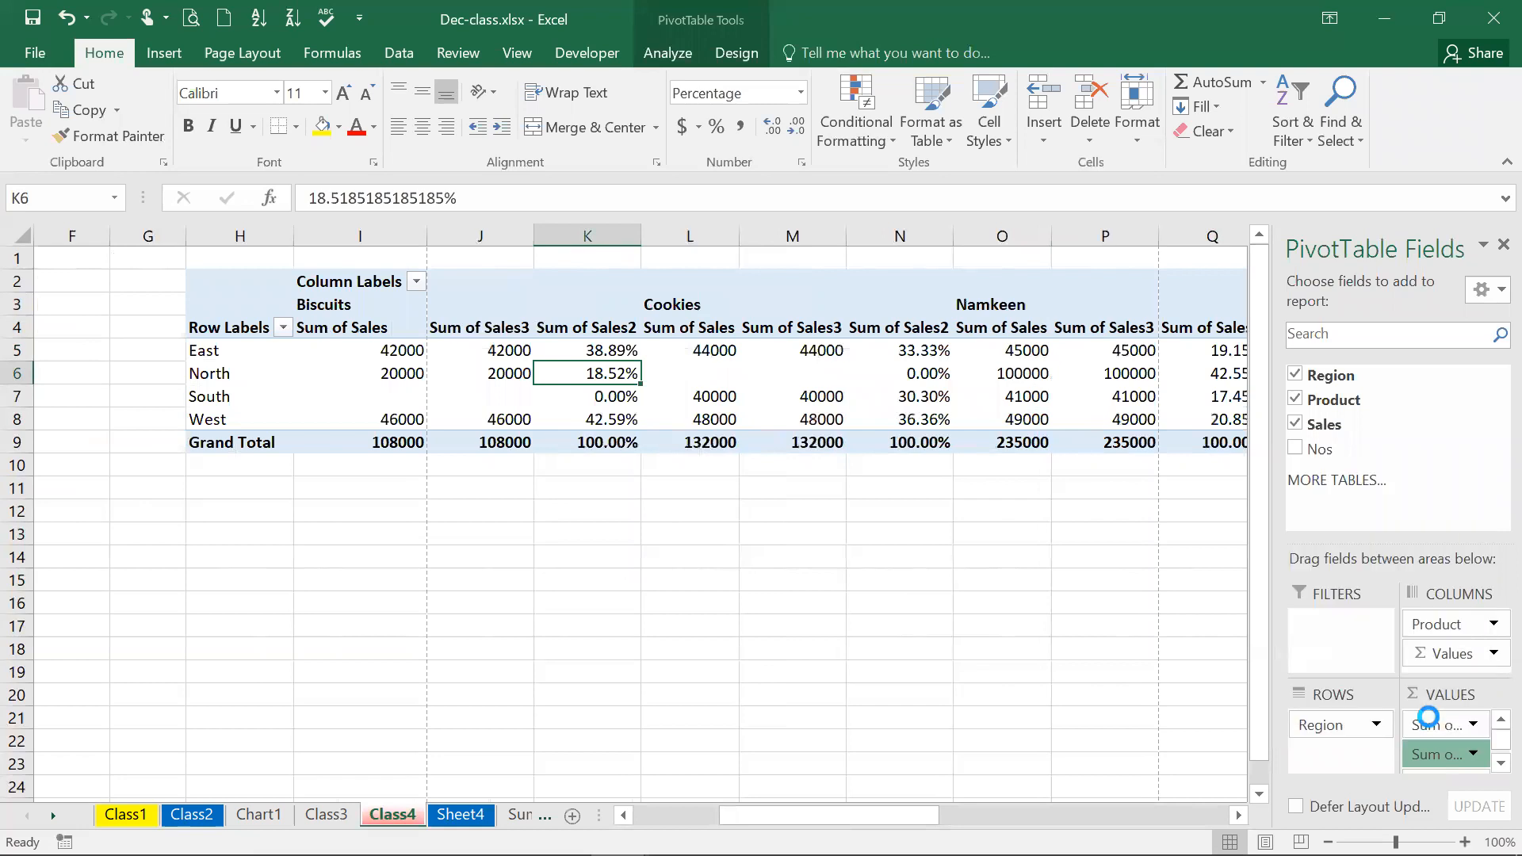
left_click(262, 545)
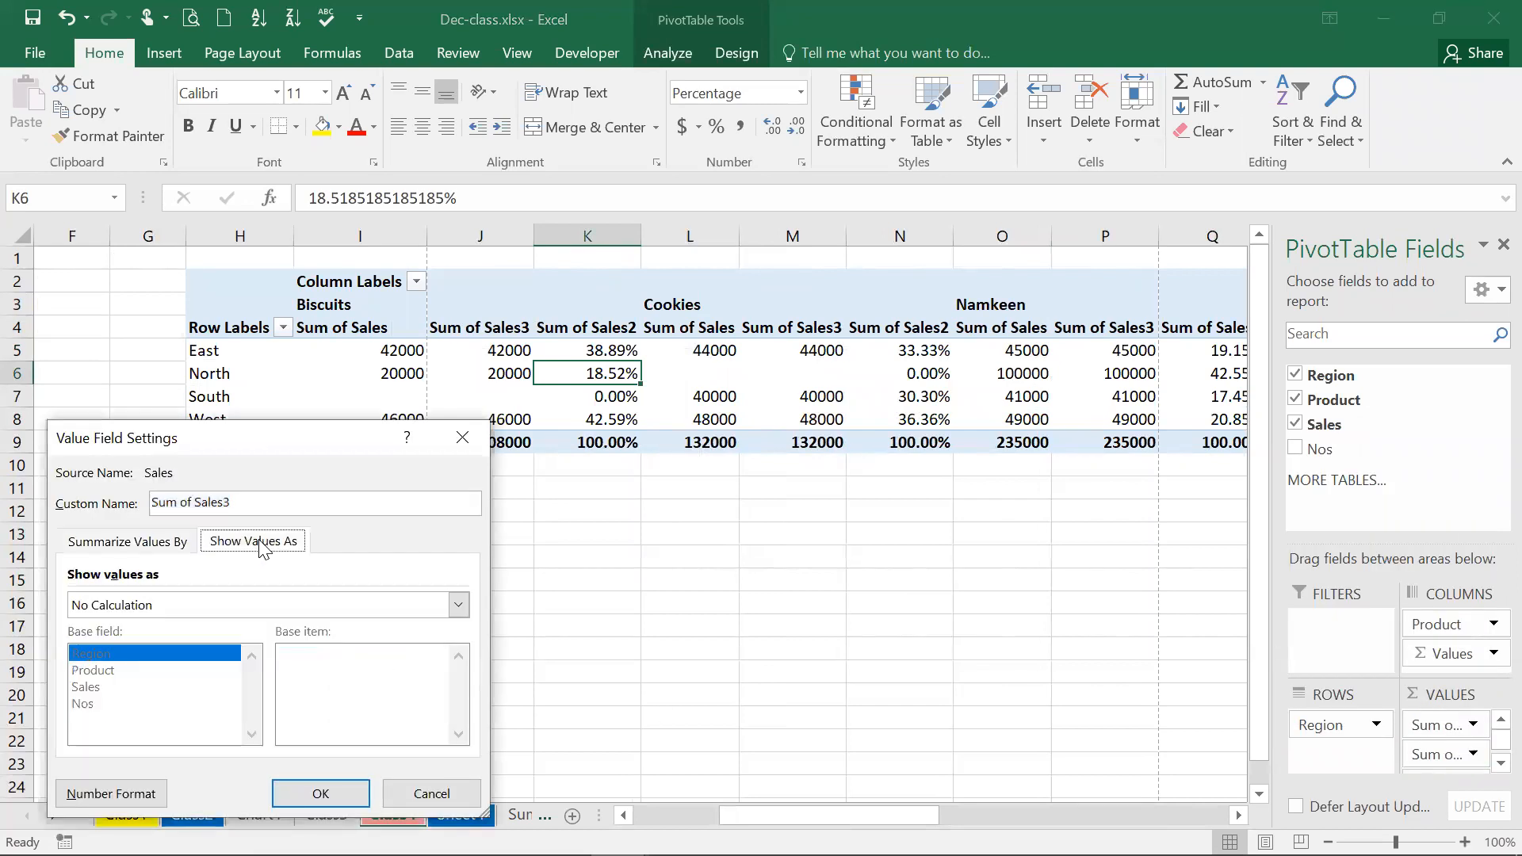
left_click(233, 603)
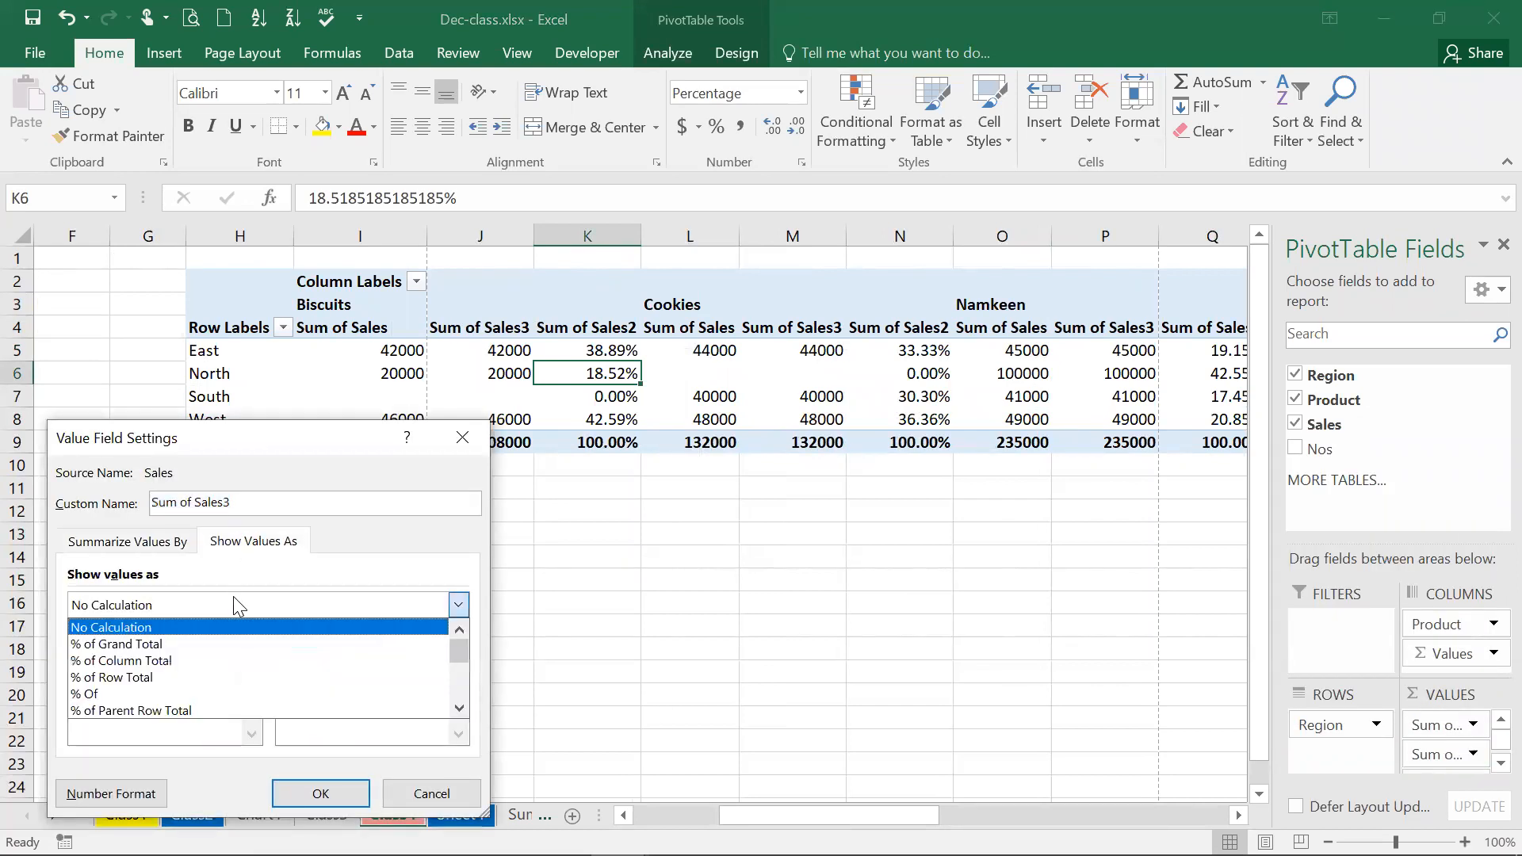
left_click(454, 713)
left_click(458, 707)
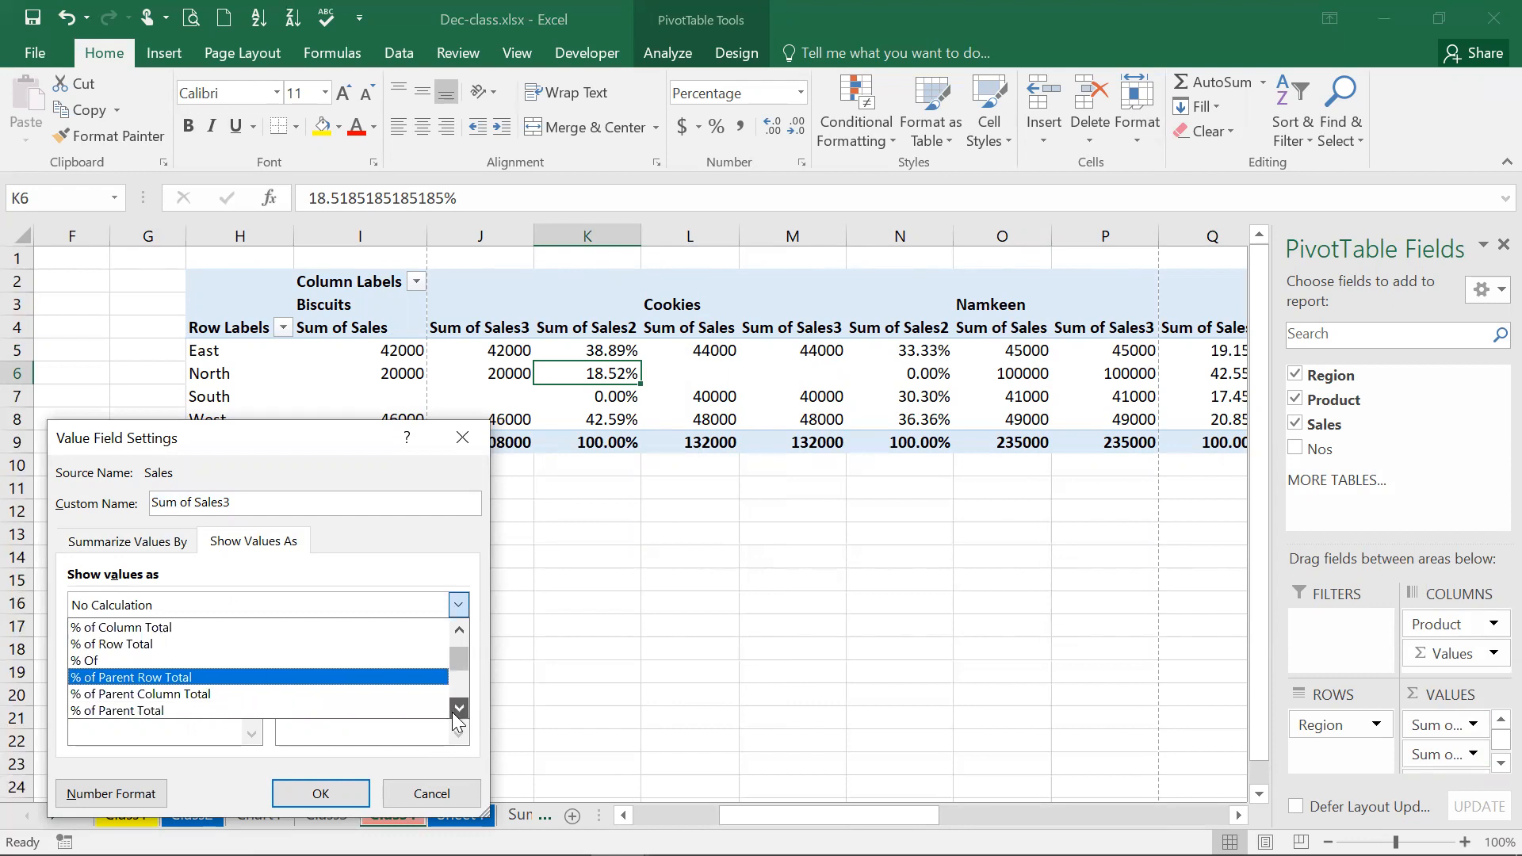
left_click(459, 708)
left_click(458, 707)
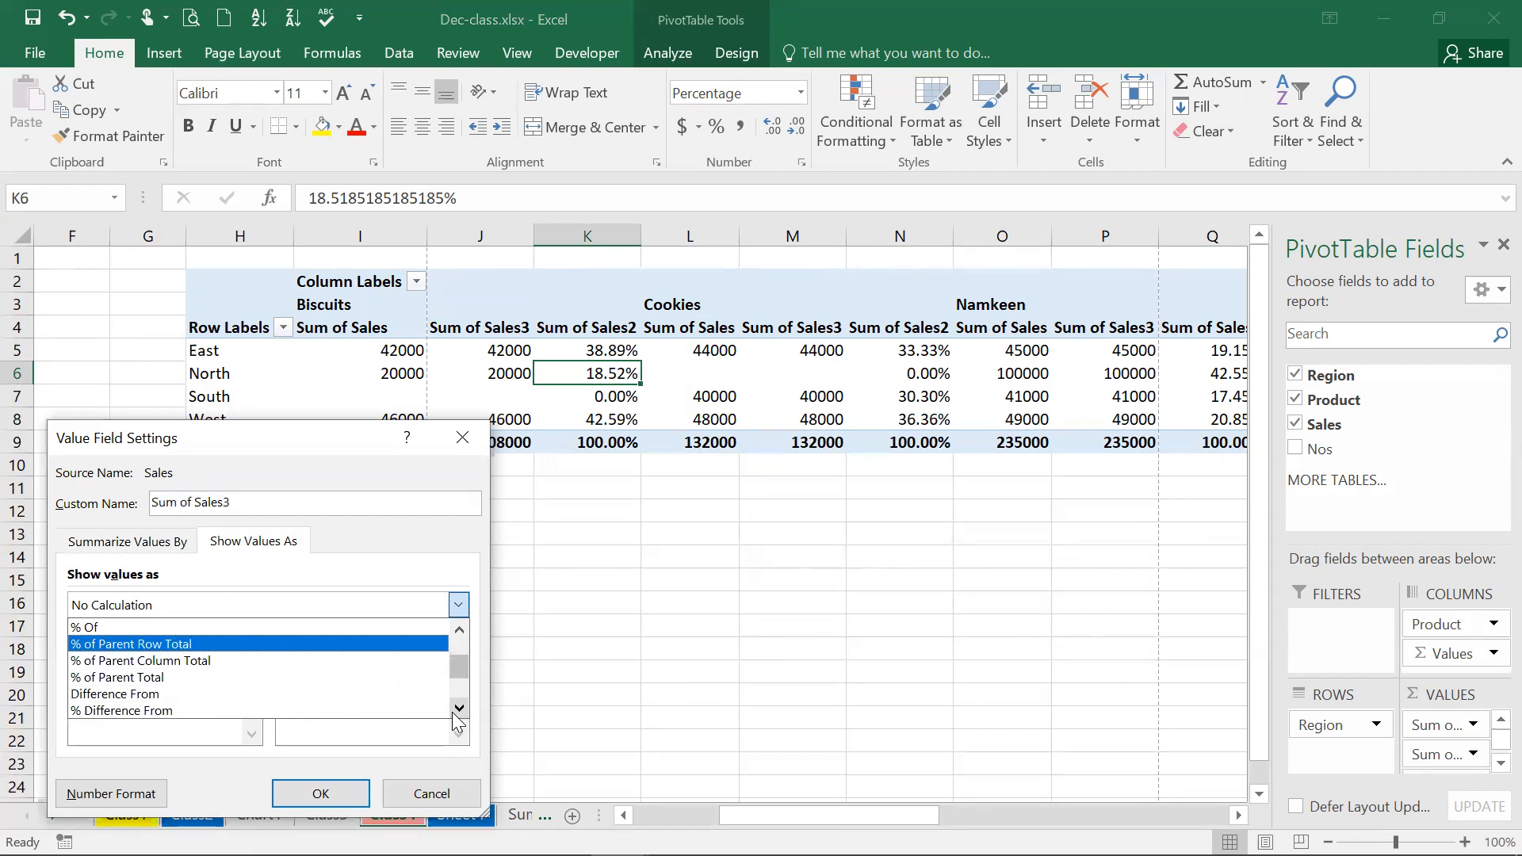
left_click(96, 691)
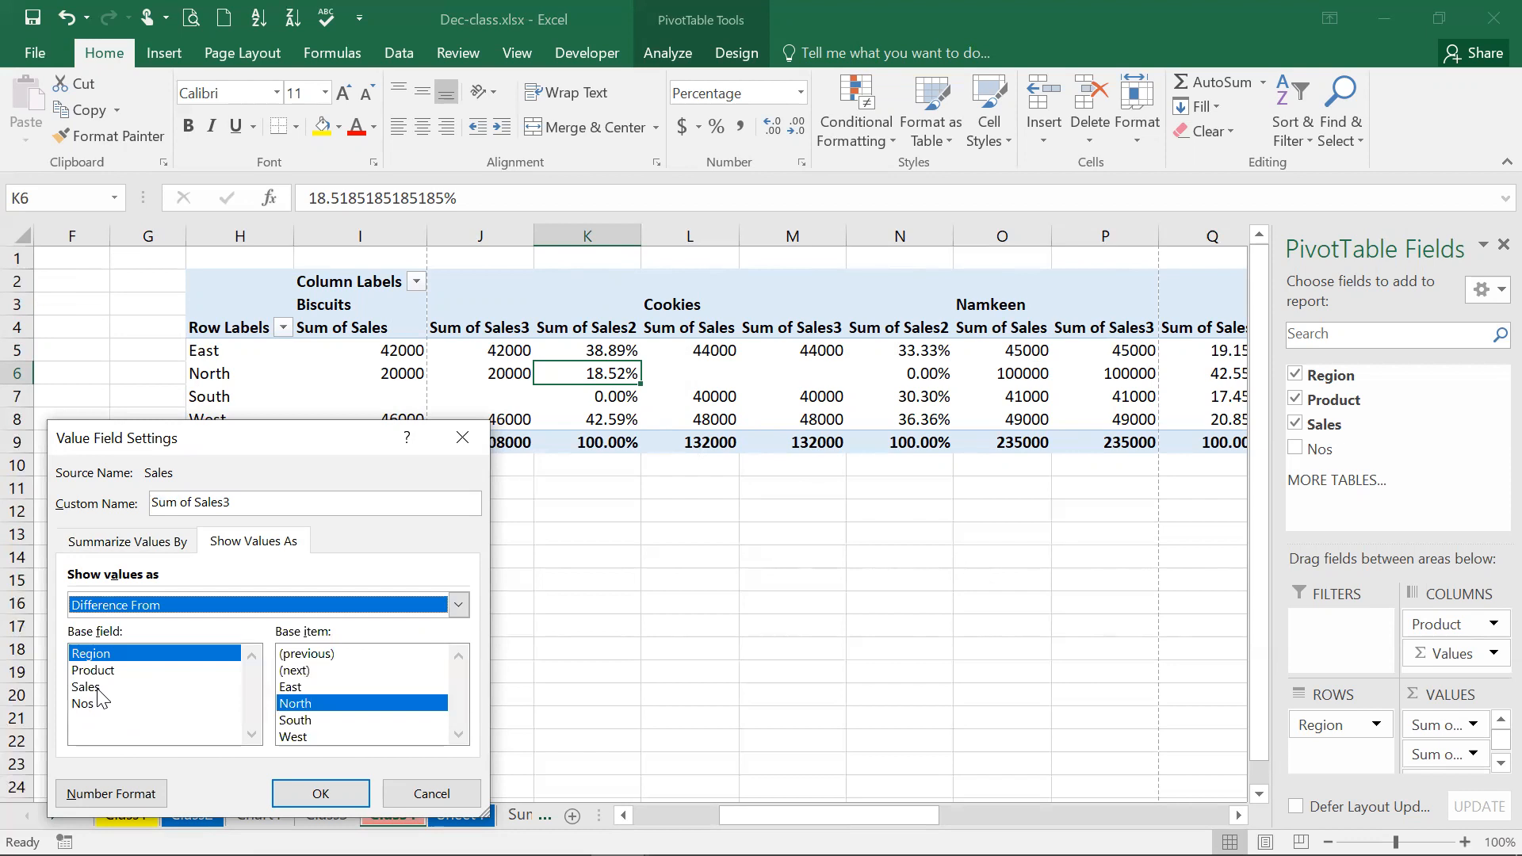
left_click(304, 656)
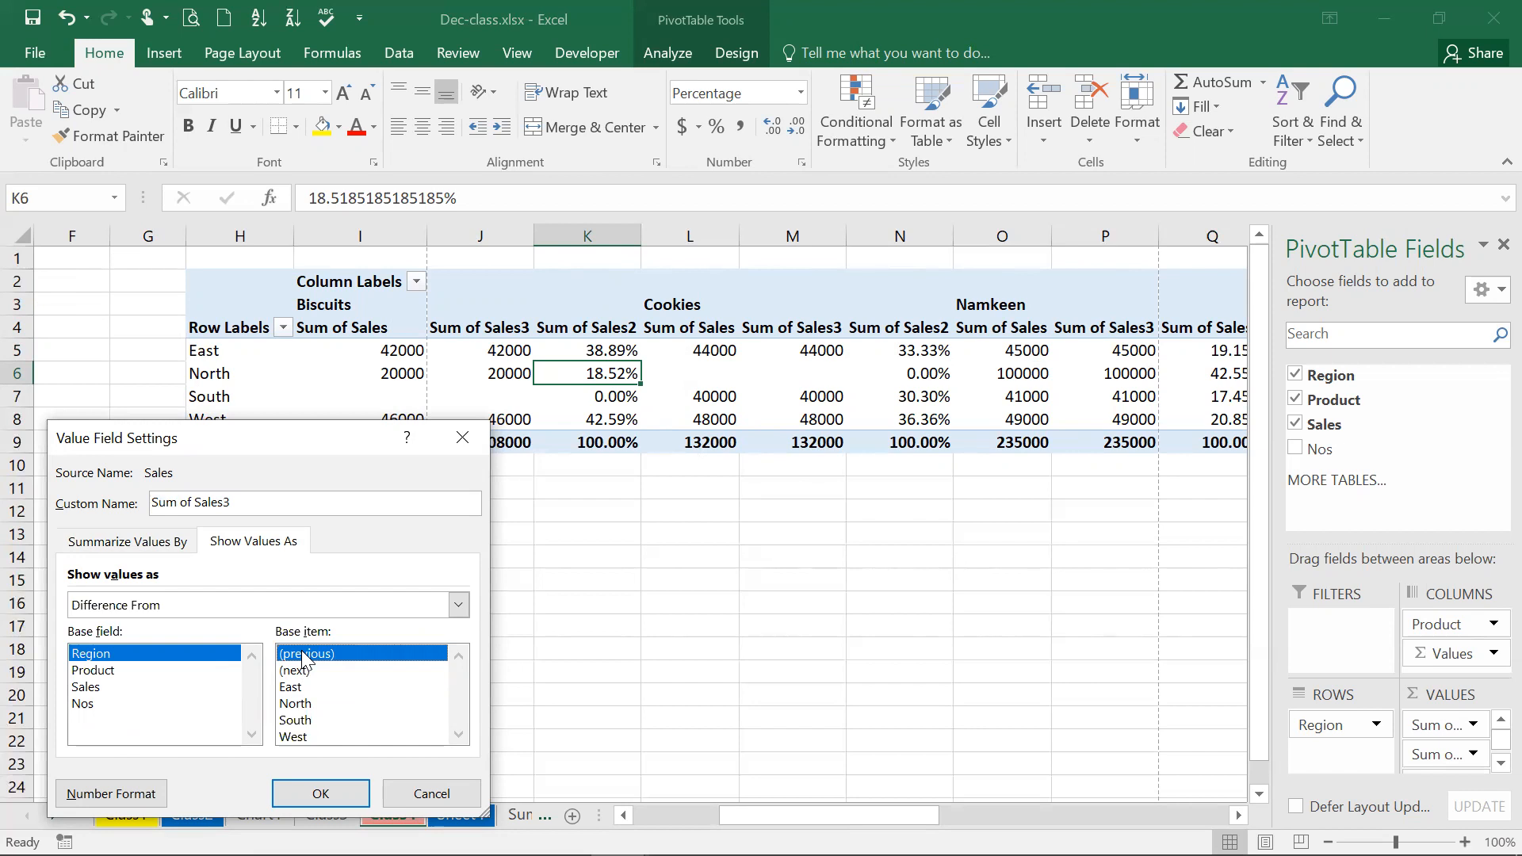
left_click(321, 791)
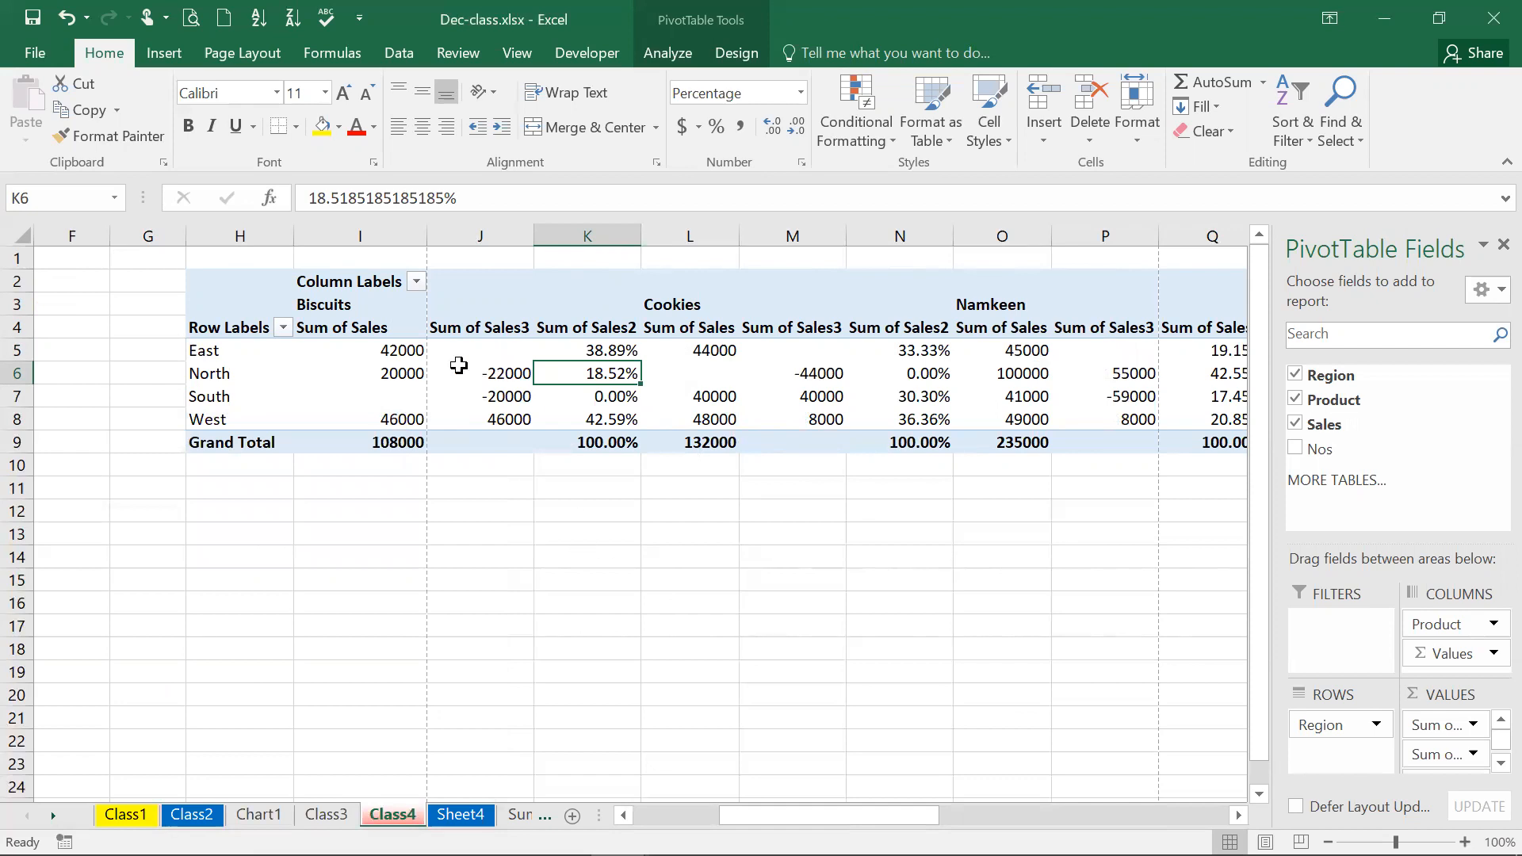
Examine how each region's Biscuits difference relates to its own sales sum and that of the previous region
left_click(462, 374)
left_click(372, 373)
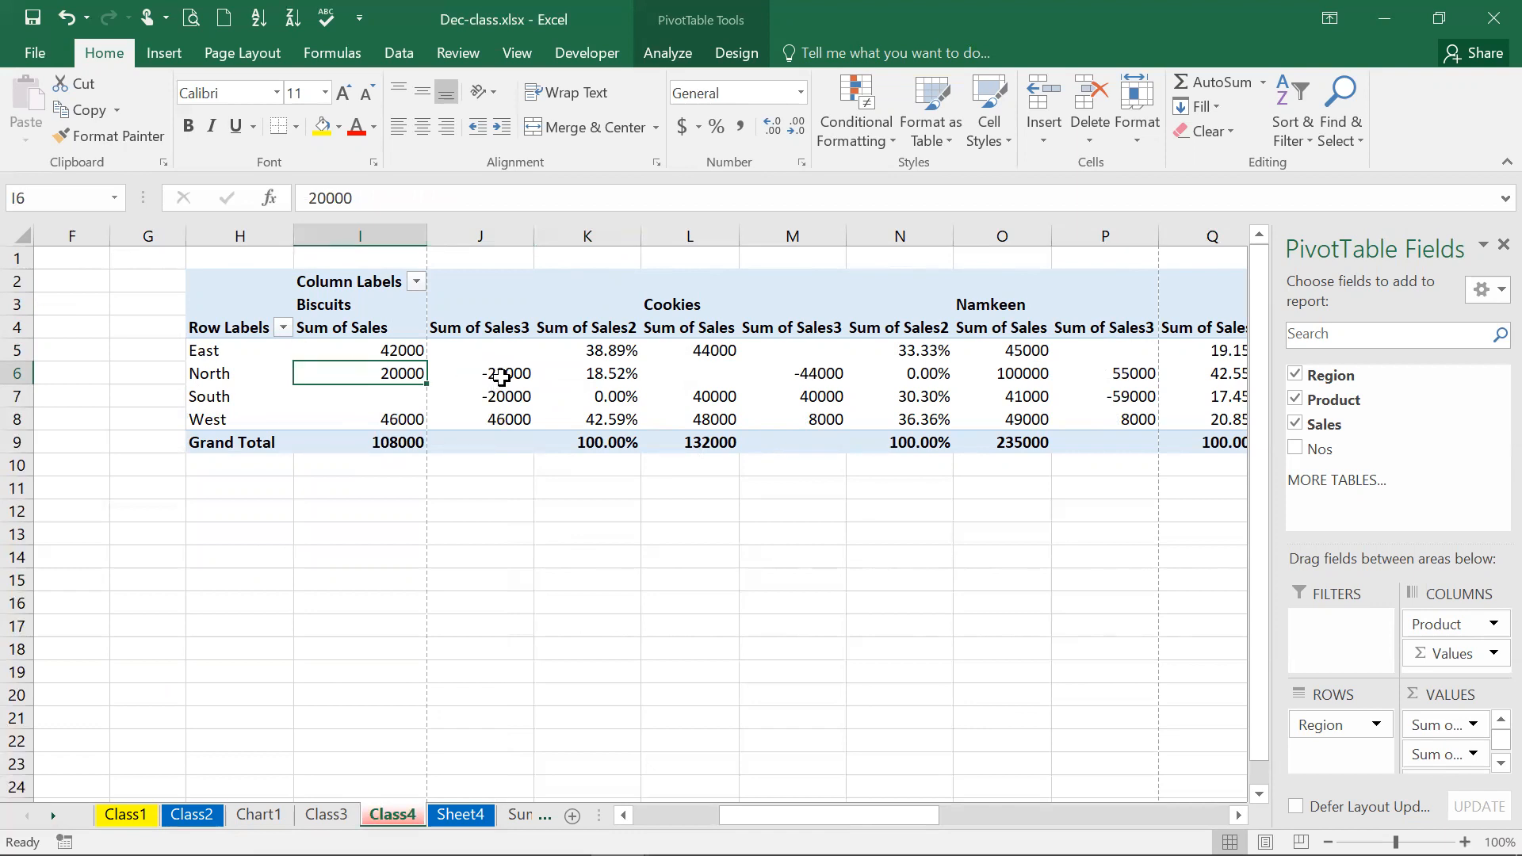
left_click(499, 379)
left_click(354, 352)
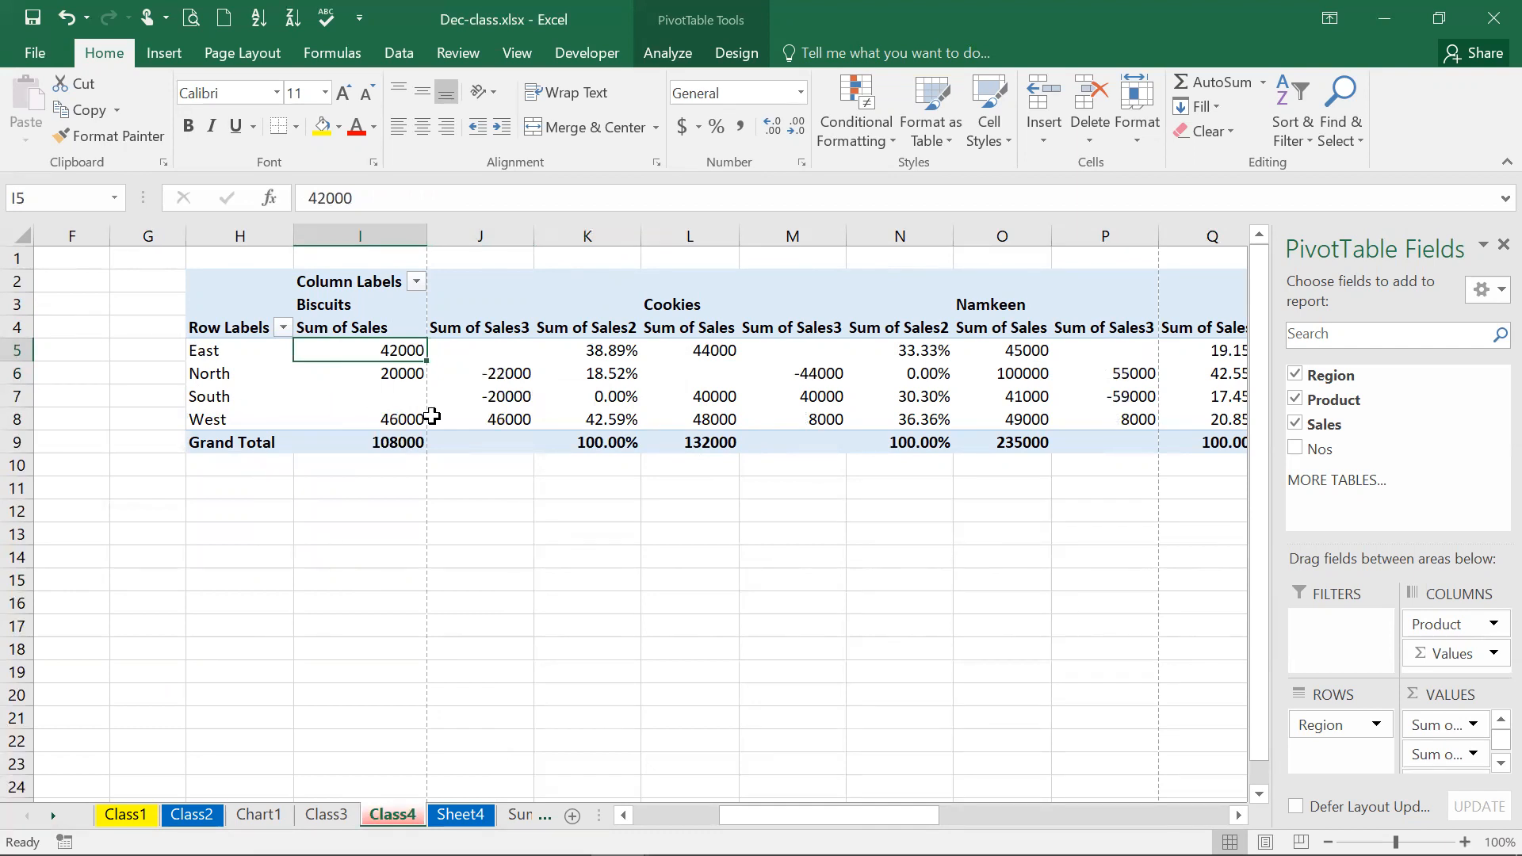
left_click(473, 393)
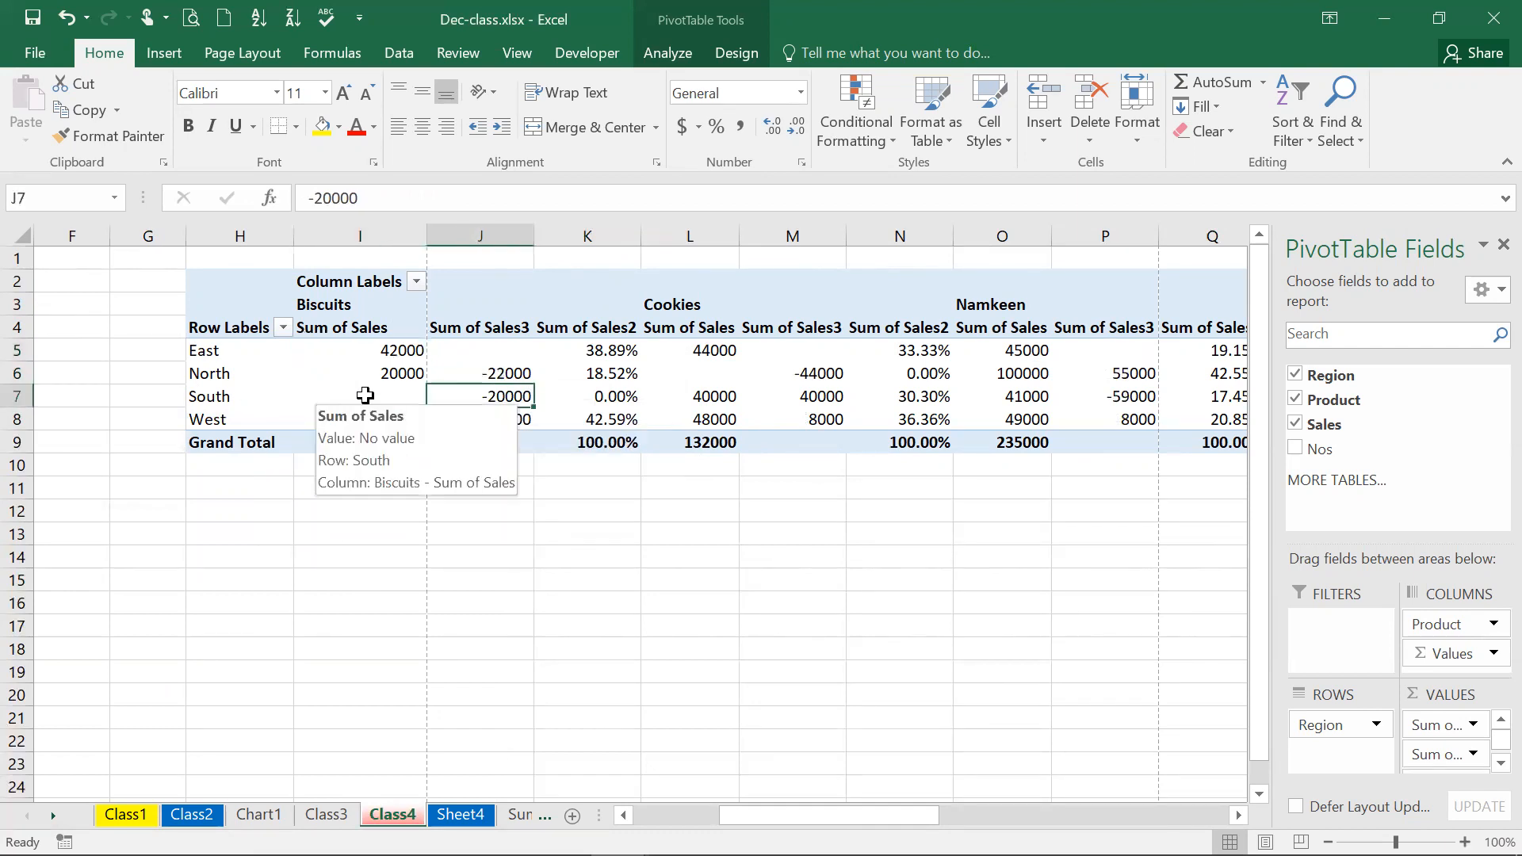
left_click(365, 395)
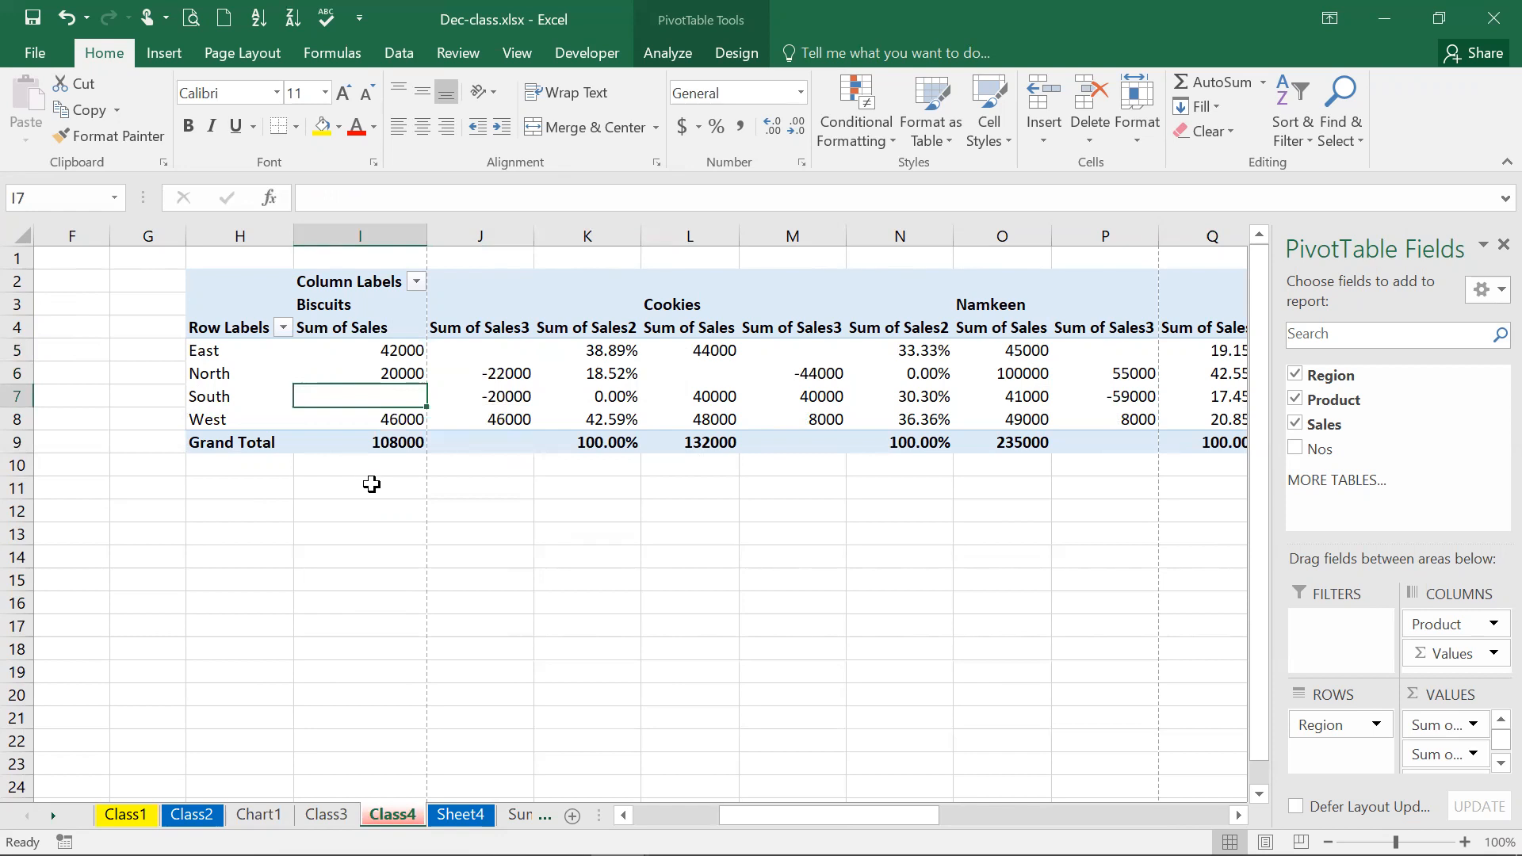
mouse_move(426, 411)
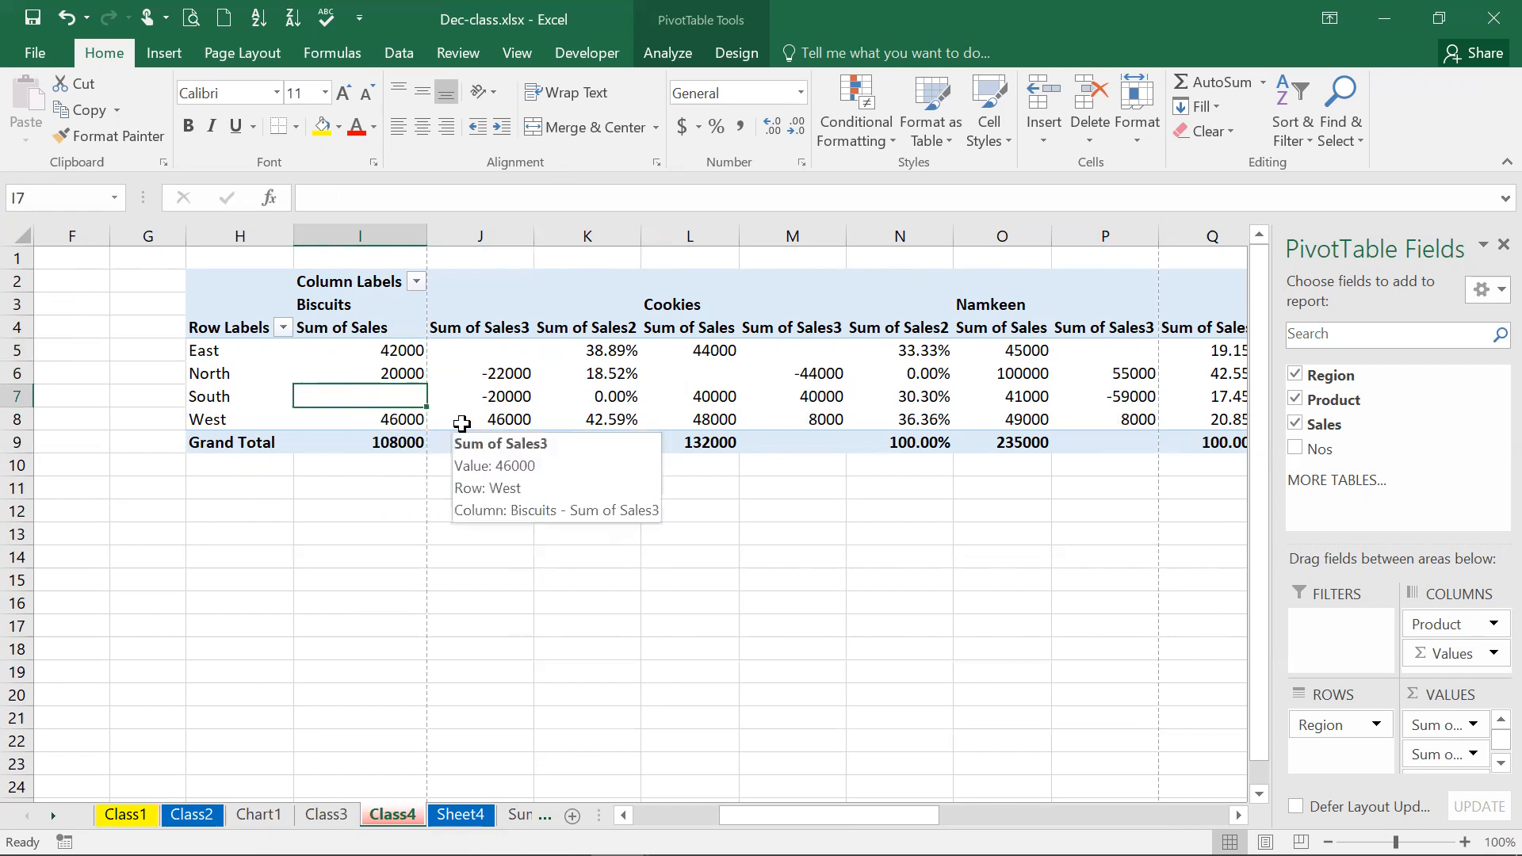
left_click(462, 422)
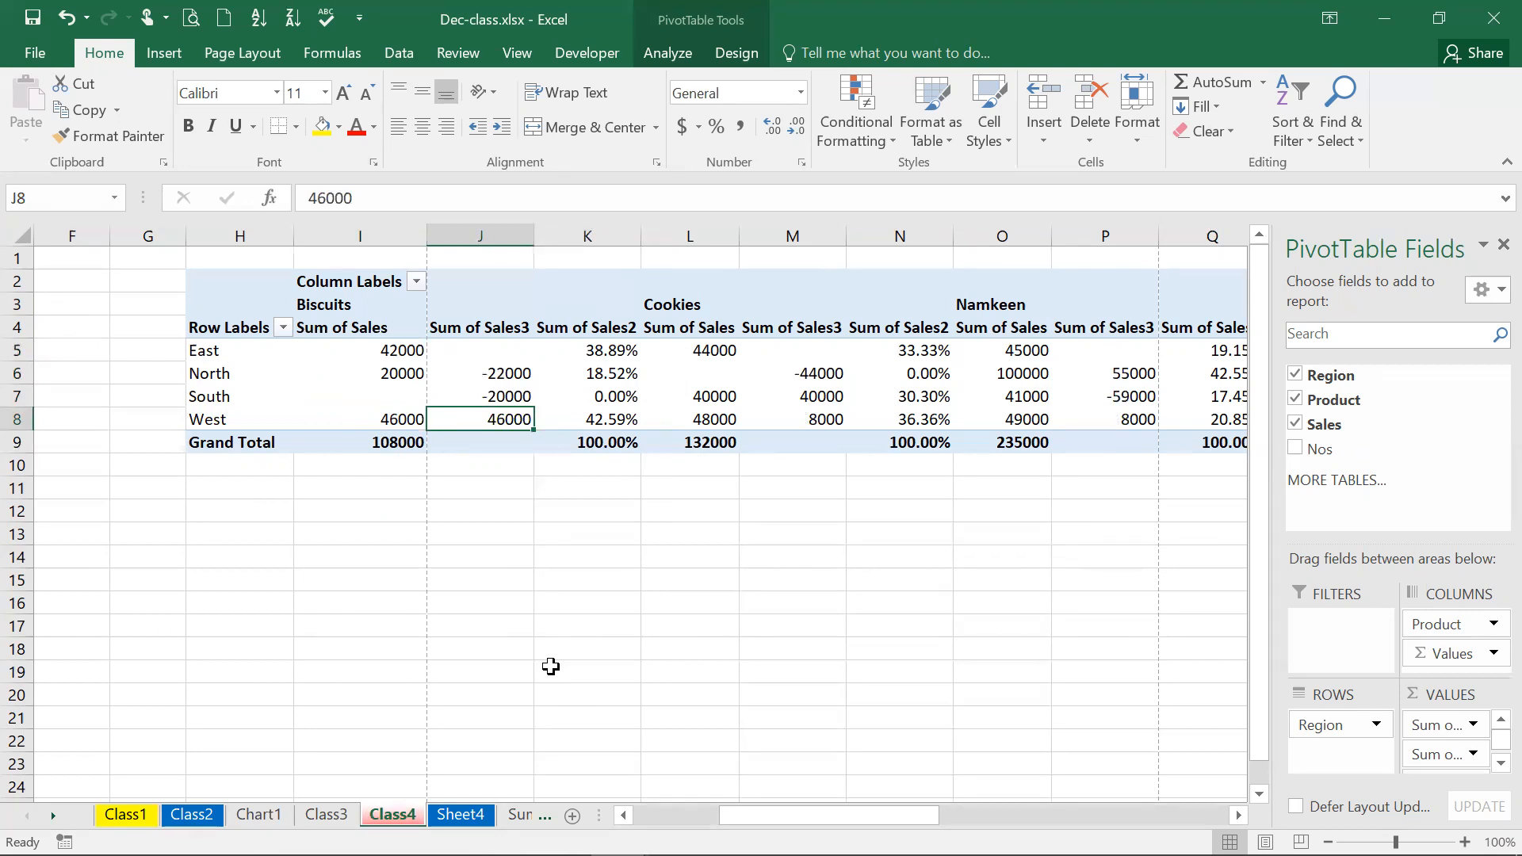
left_click(466, 374)
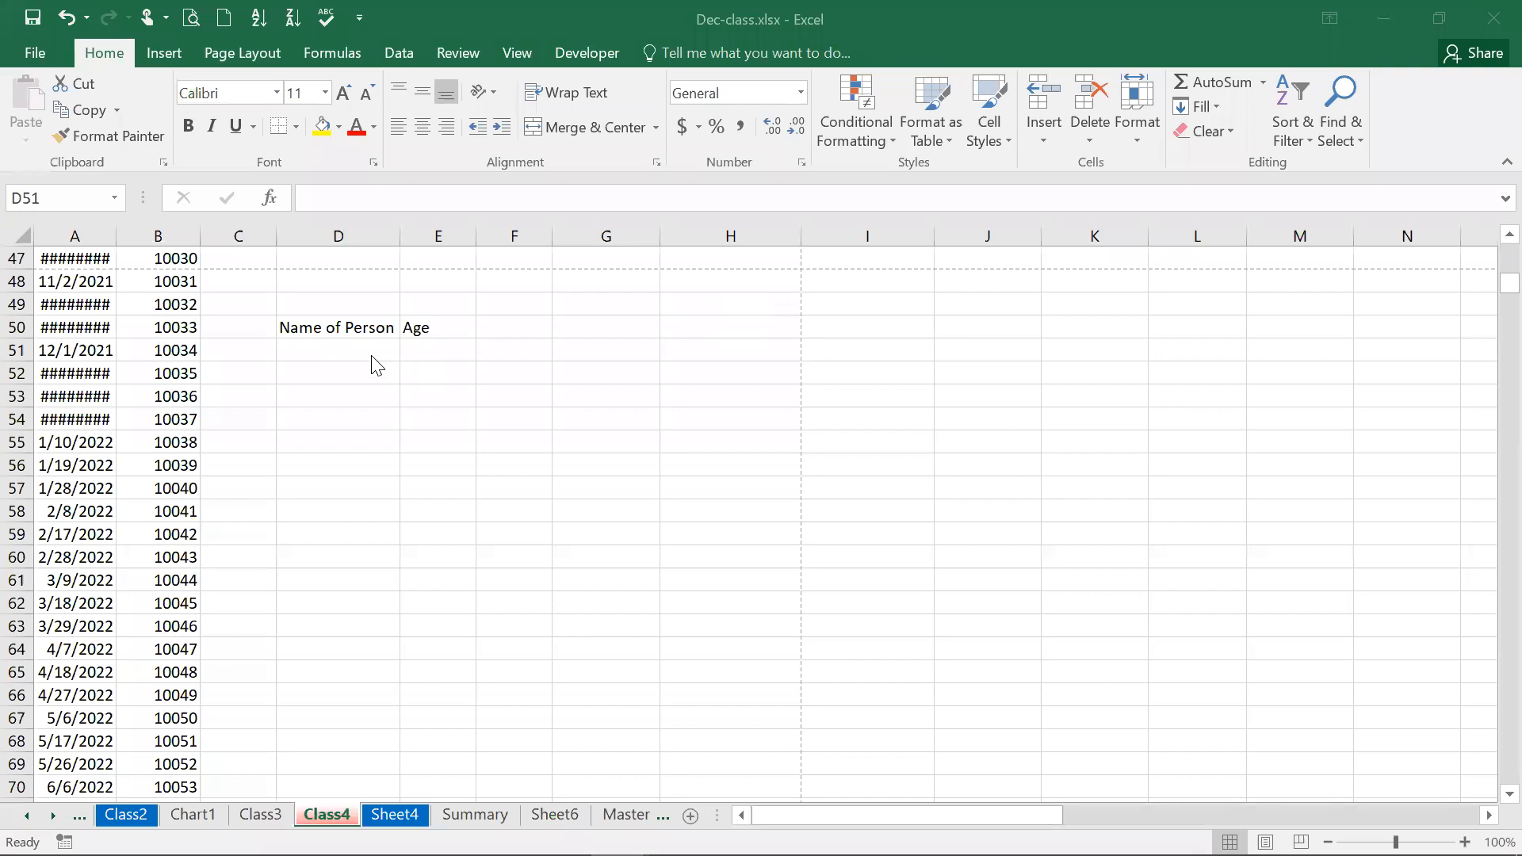
Enter ABC, BCD and CDE in D51:D53 below the Name of Person heading
left_click(370, 354)
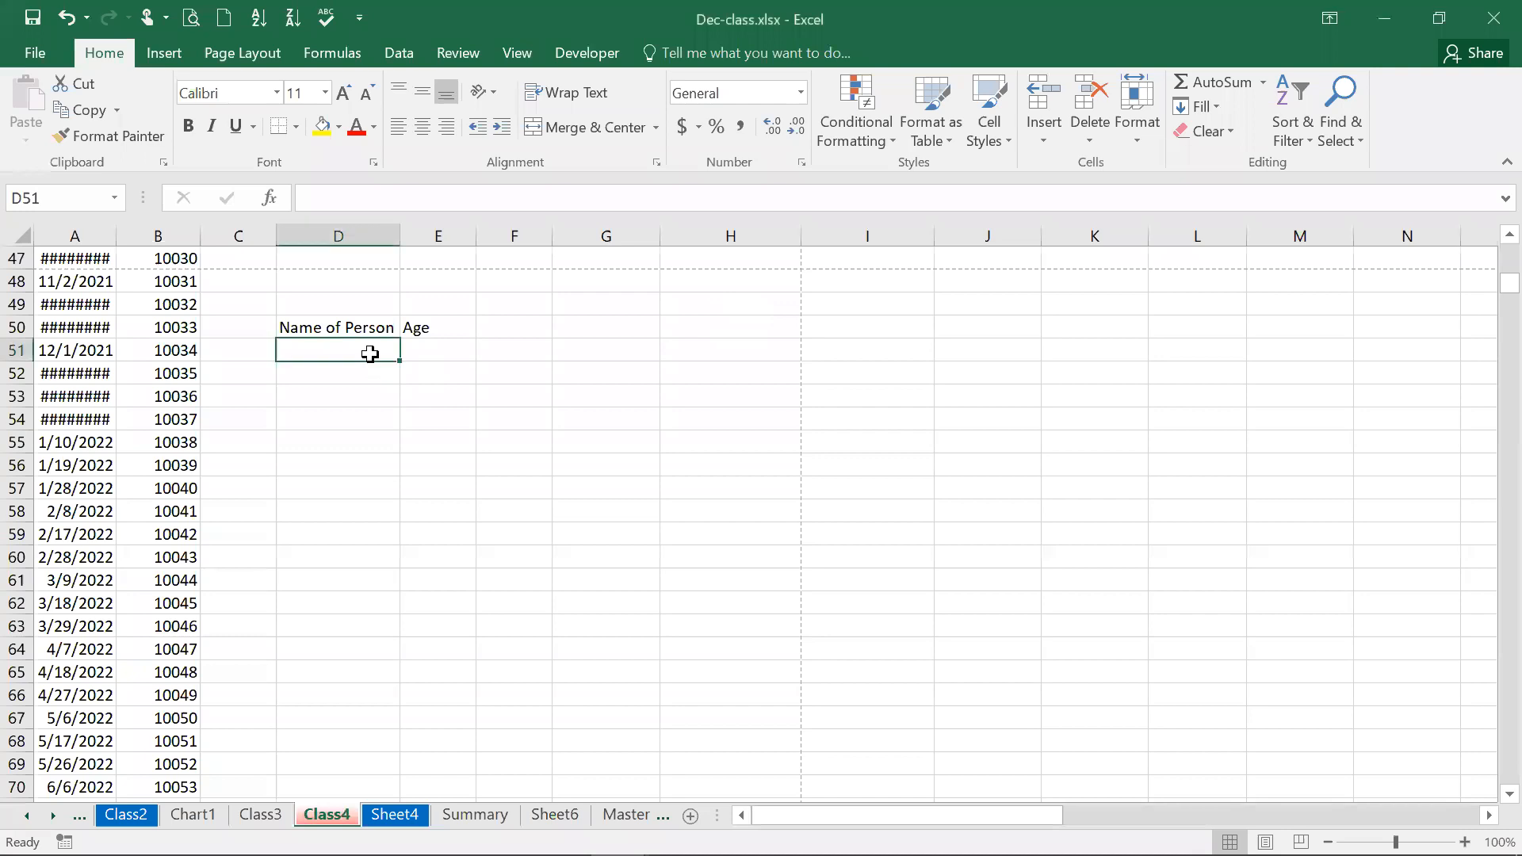
type("ABC")
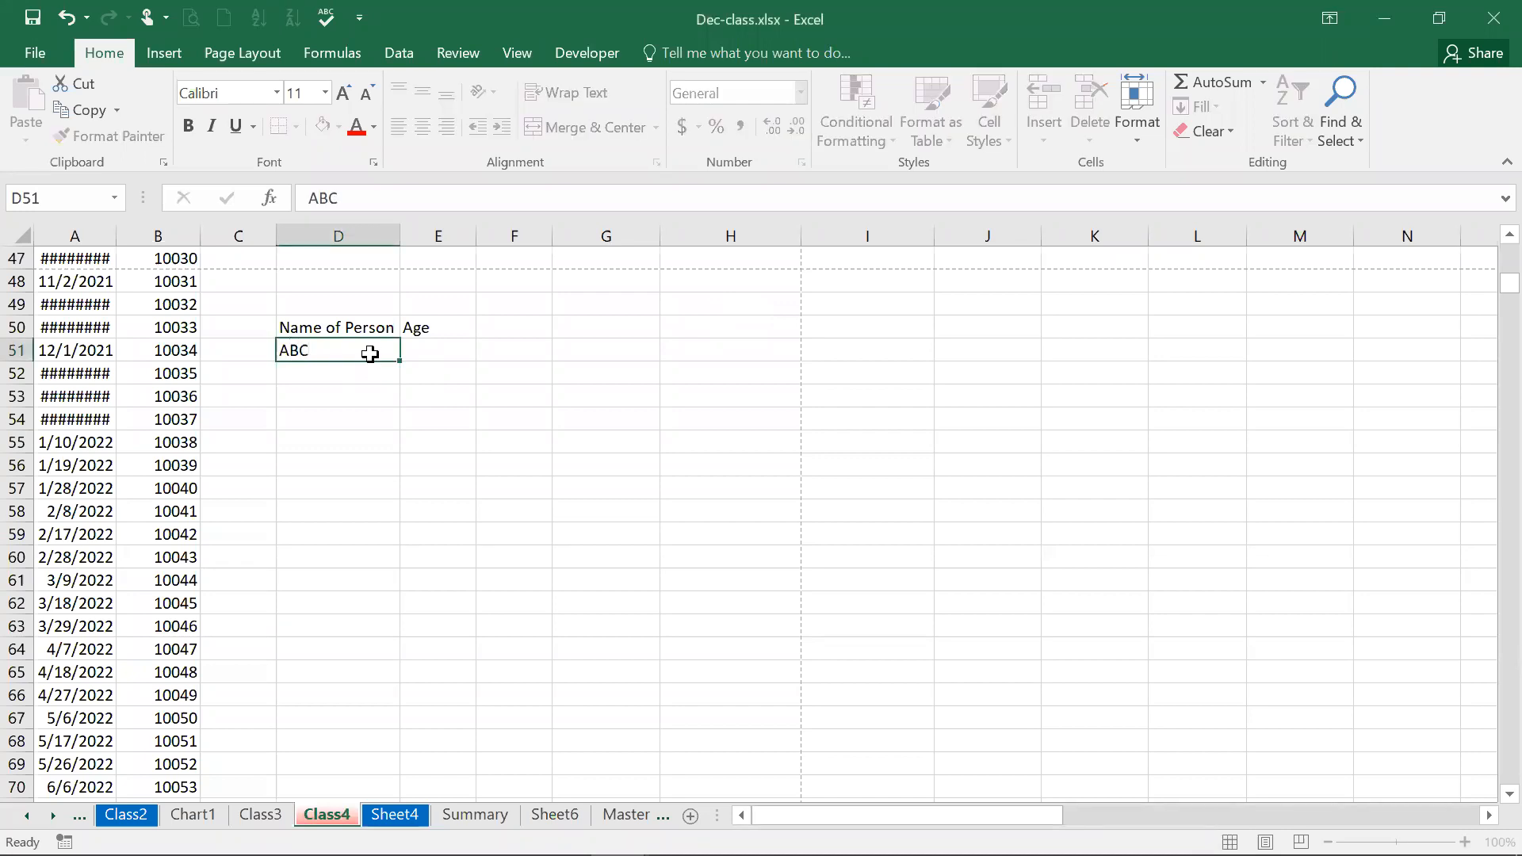
key("Return")
left_click(370, 354)
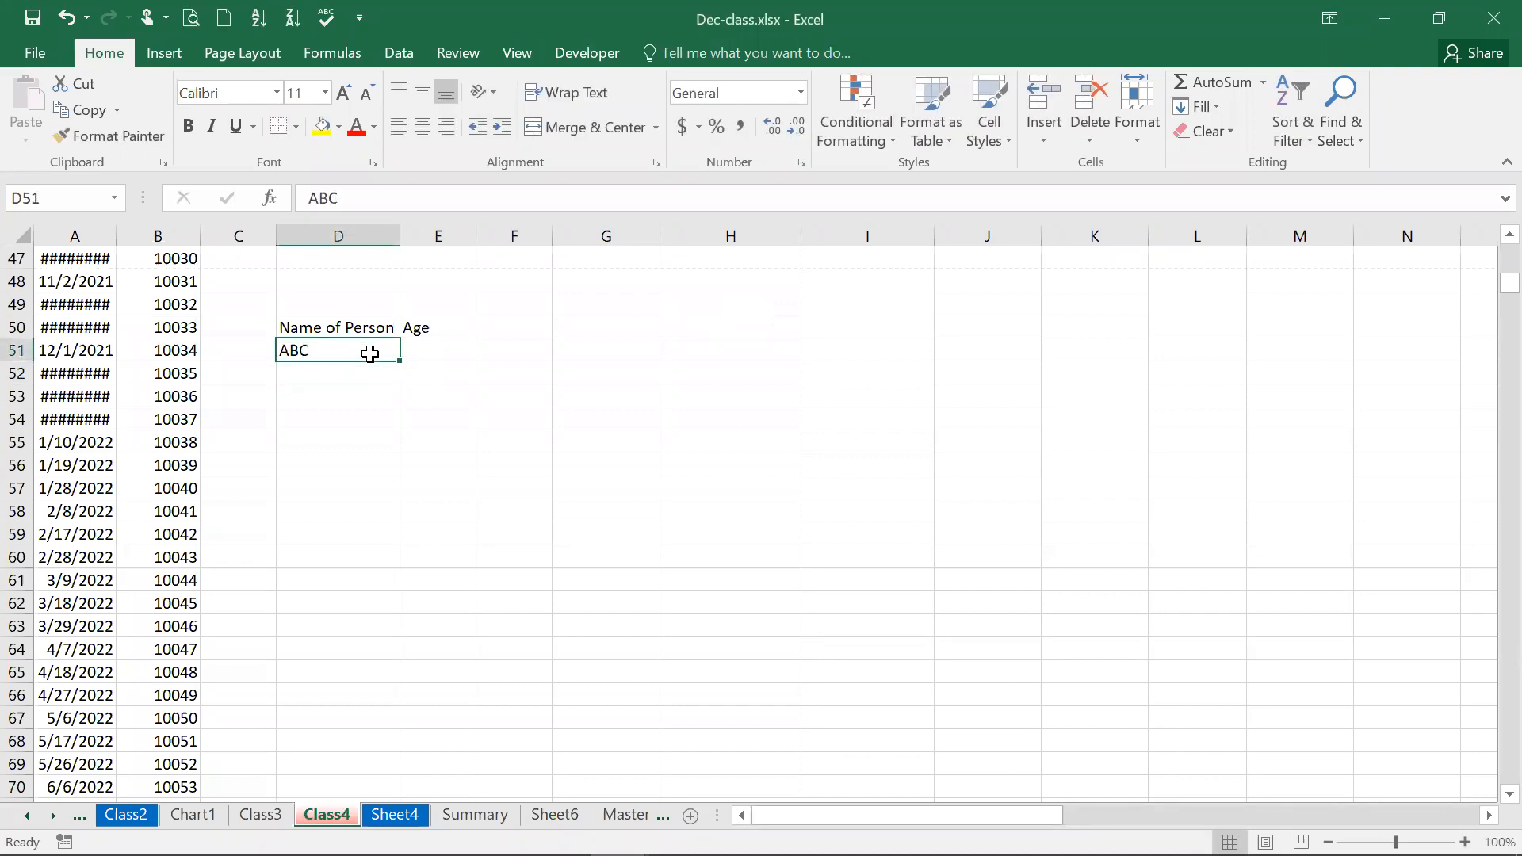
key("Return")
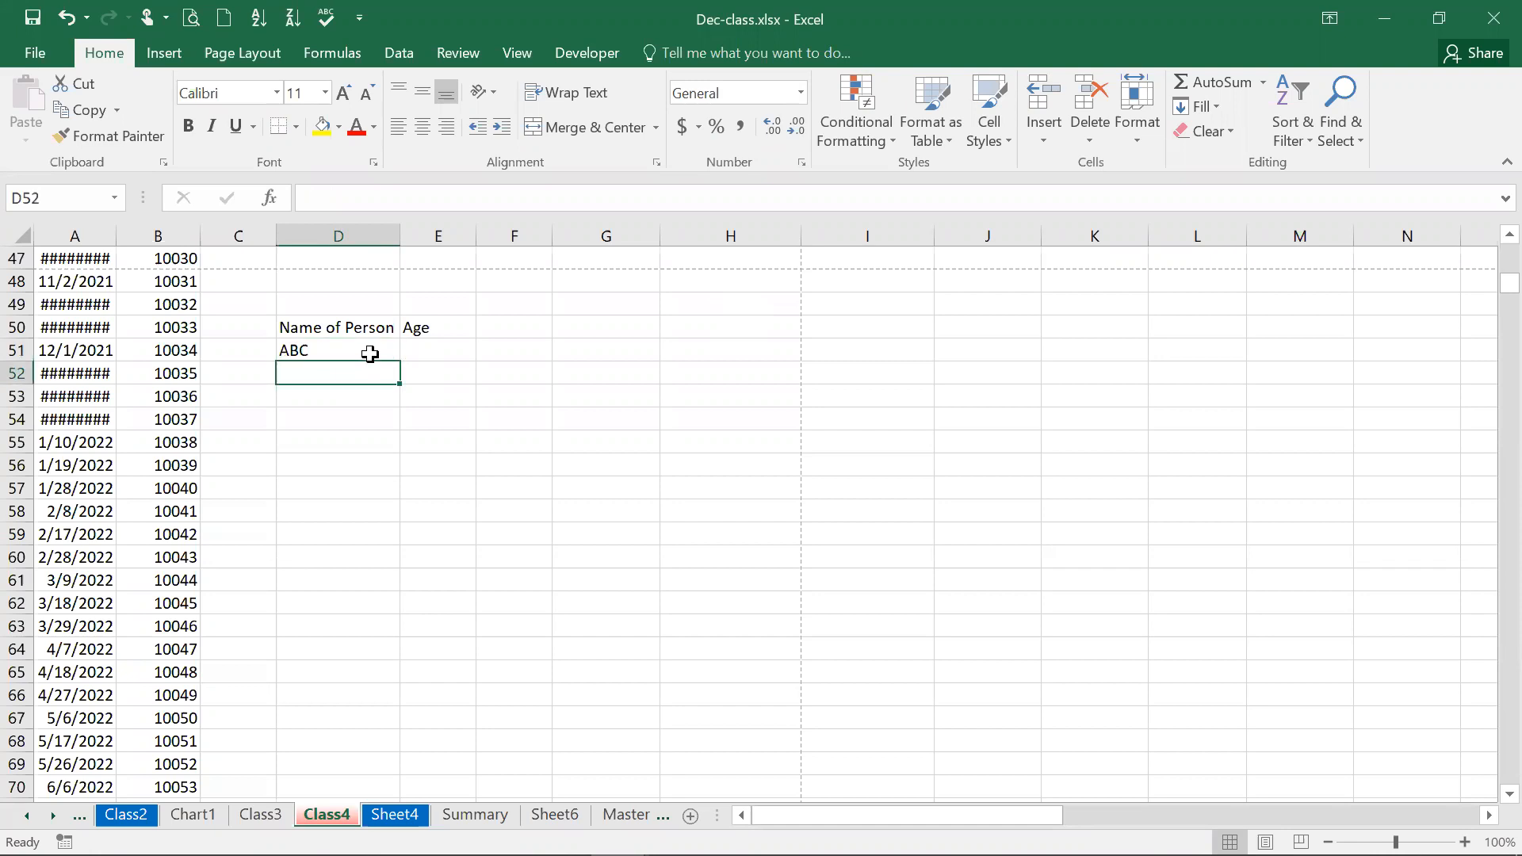
type("BCD")
key("Return")
type("CDE")
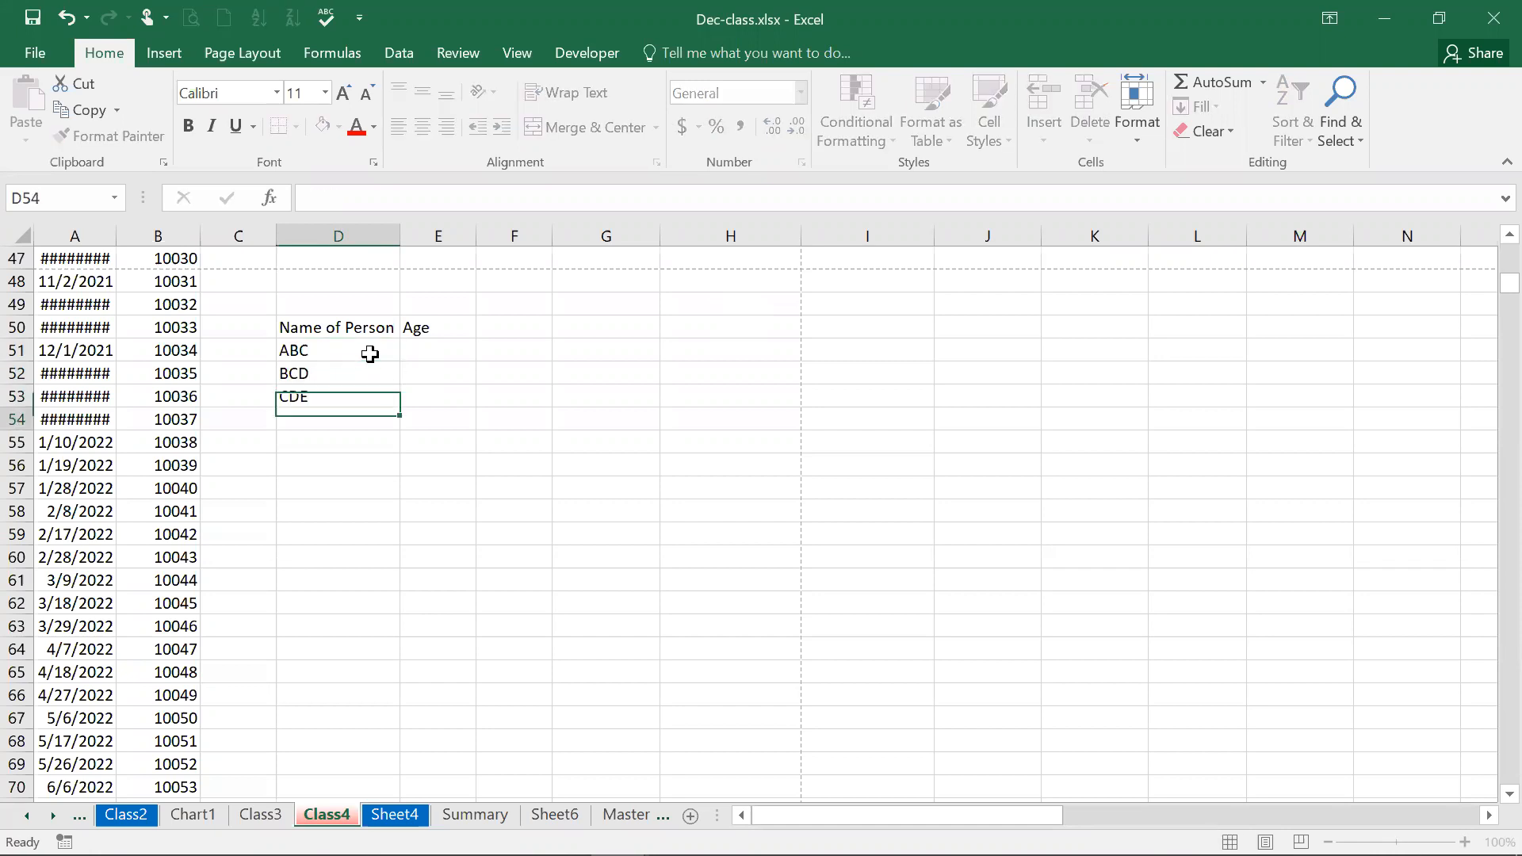
key("Return")
Try to fill the three names down the Name of Person column to row 264, and undo the fill
left_click(370, 354)
left_click_drag(370, 354, 380, 319)
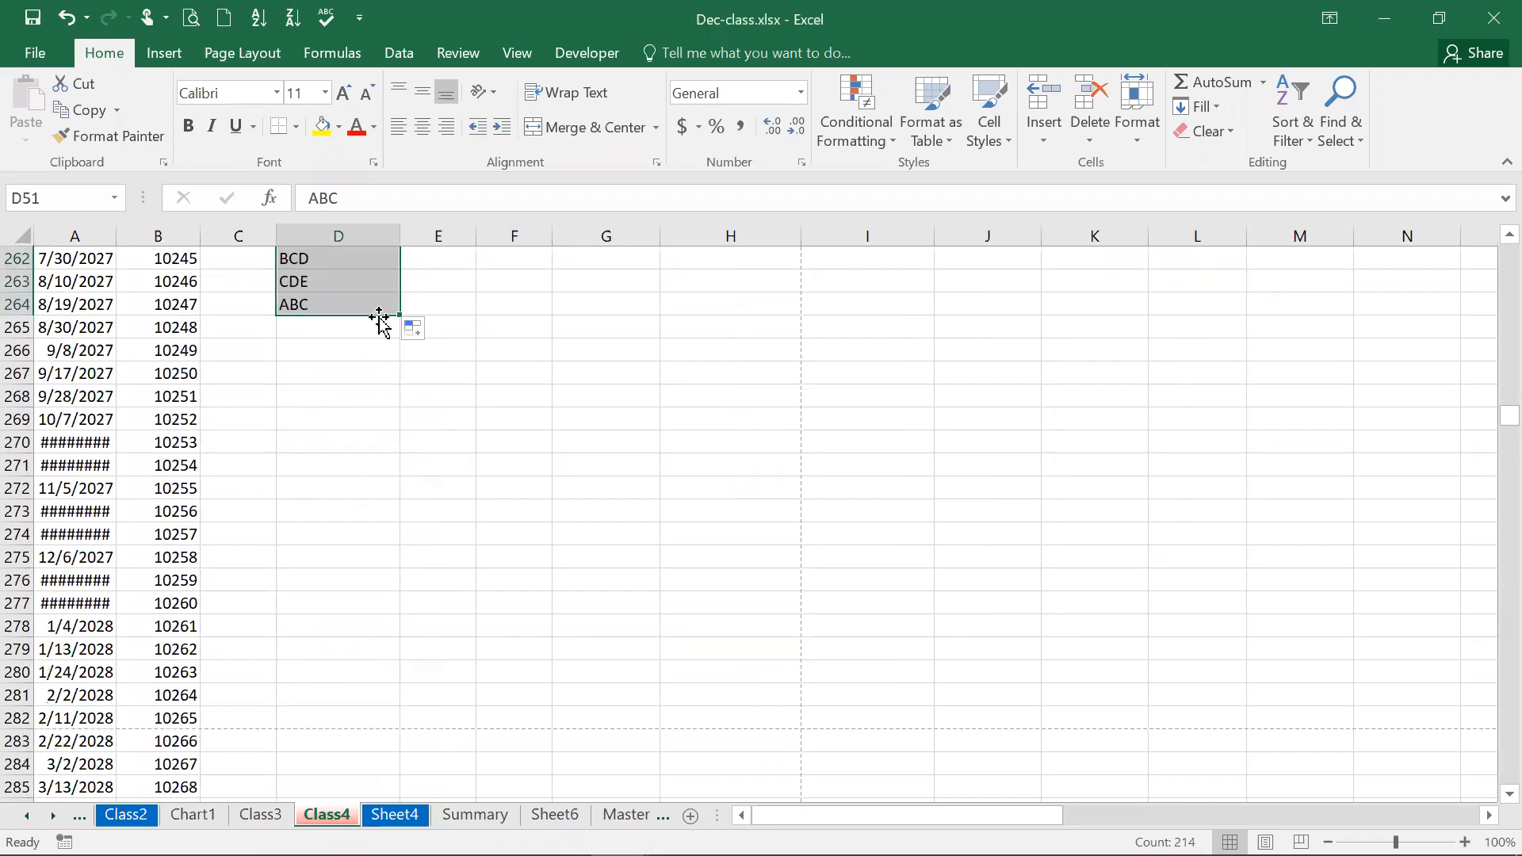
key("ctrl+Up")
key("Up")
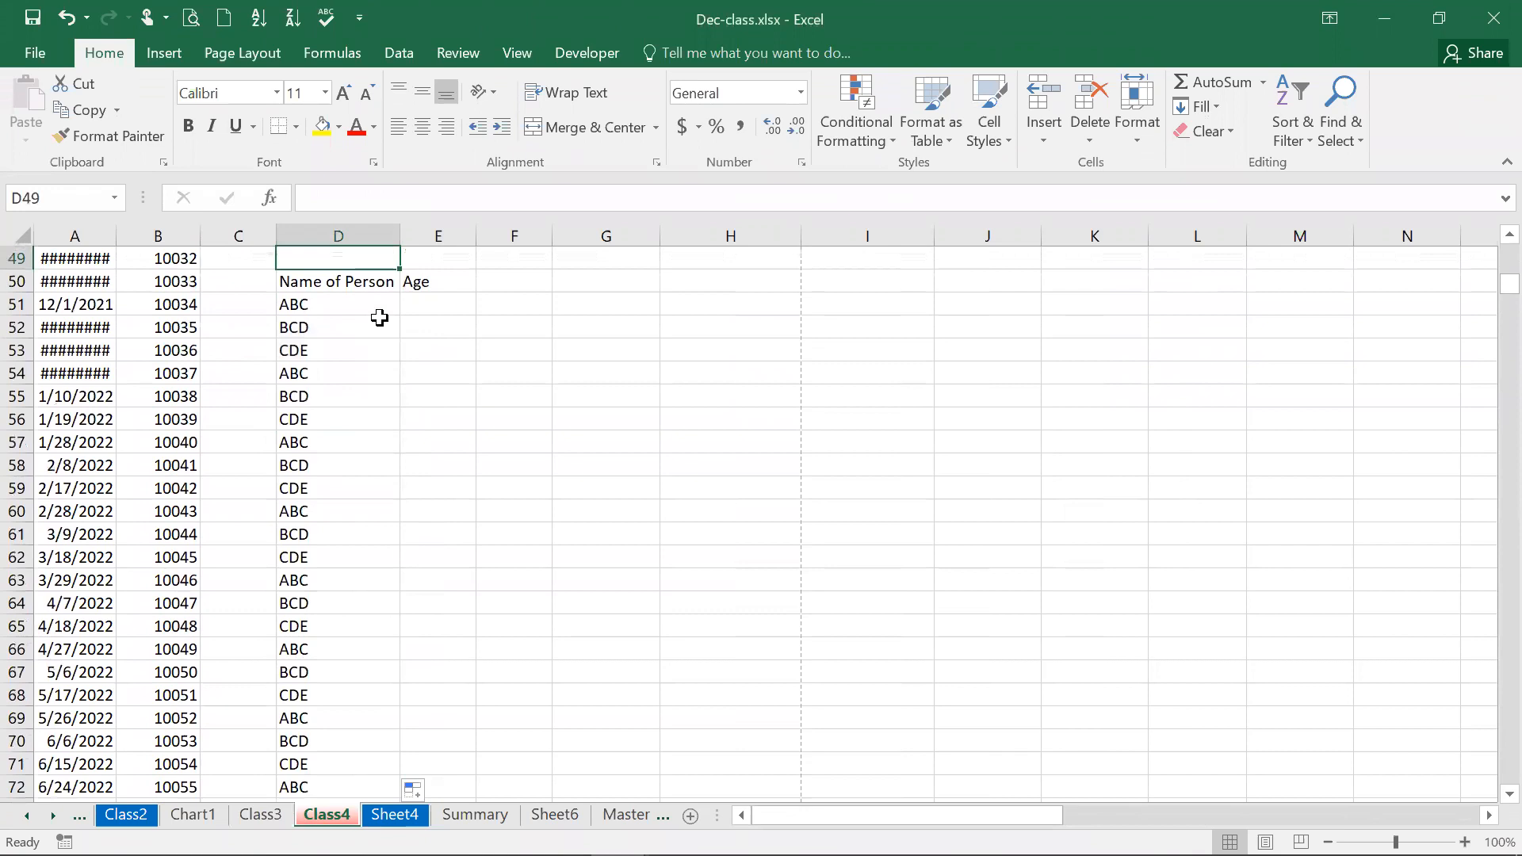
key("ctrl+z")
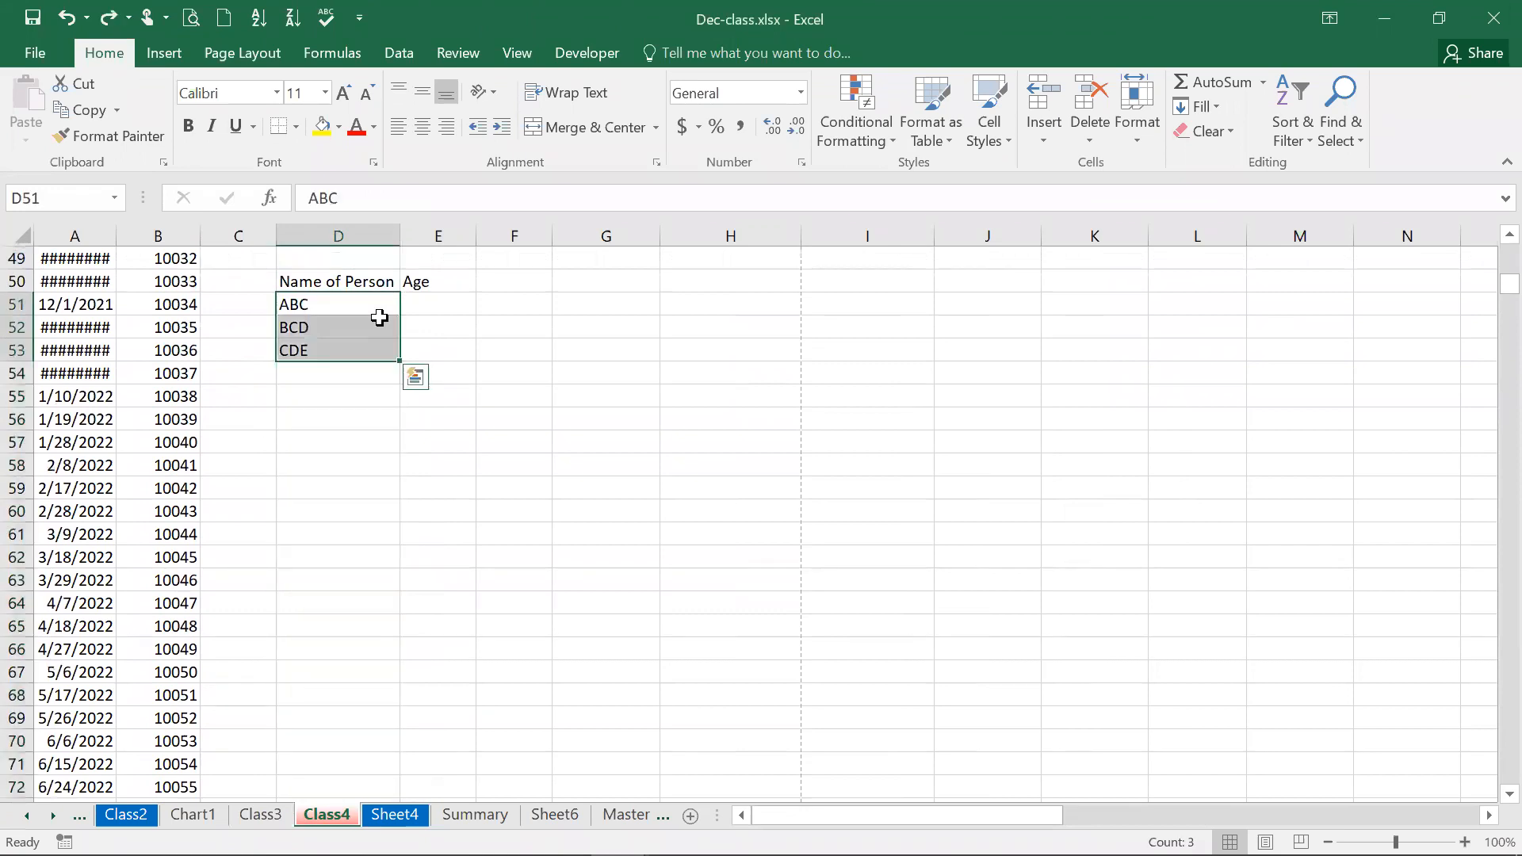
Replace the three names in D51:D53 with AA, AB and AC and try to fill them down the column
key("Left")
key("Right")
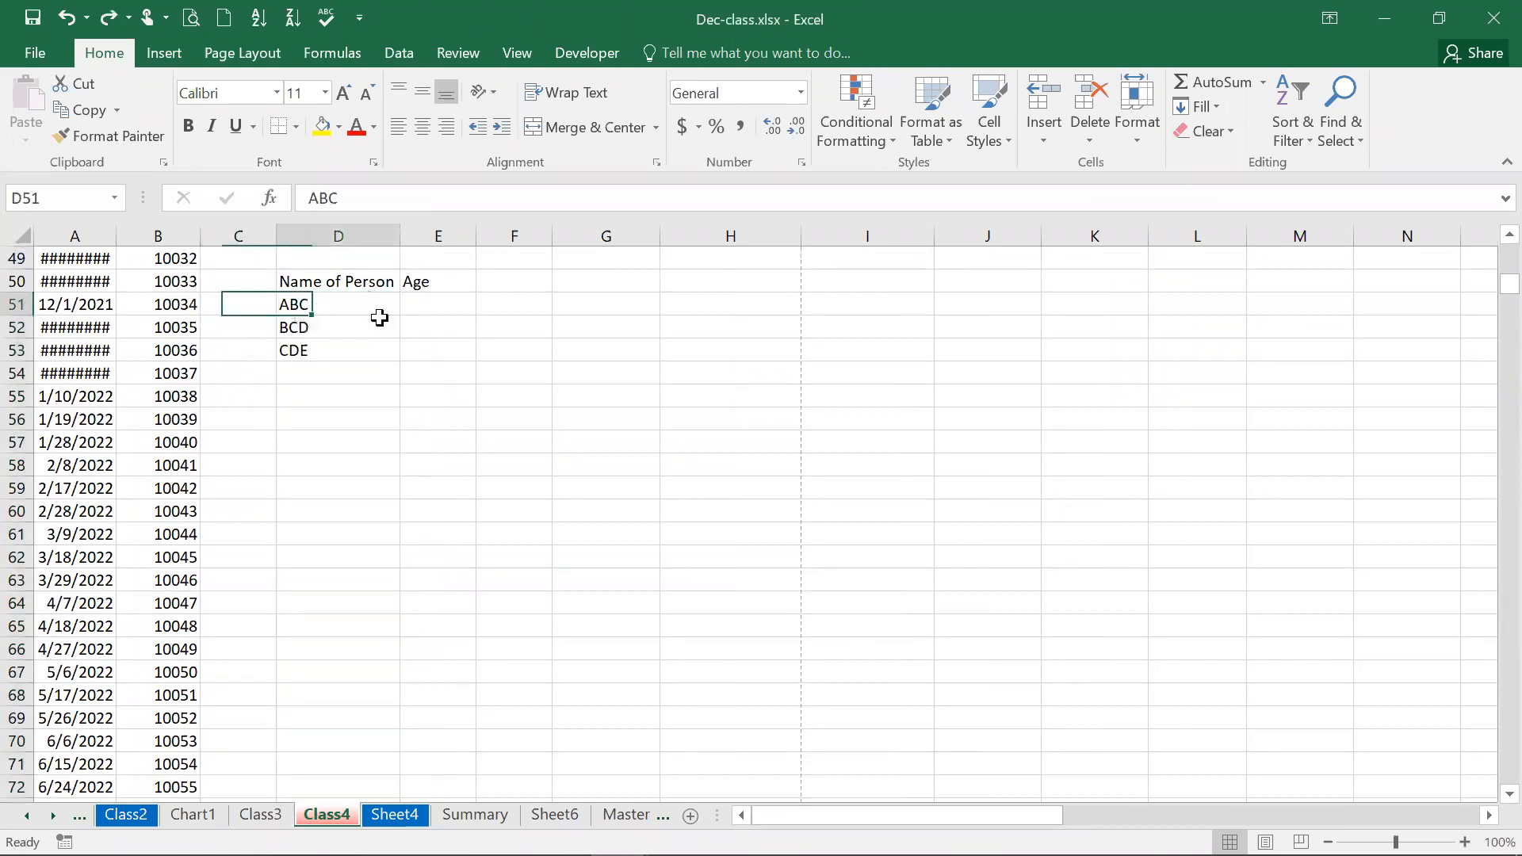
type("AA")
key("Return")
type("AB")
key("Return")
type("AC")
key("Return")
key("Up")
key("Up")
key("Up")
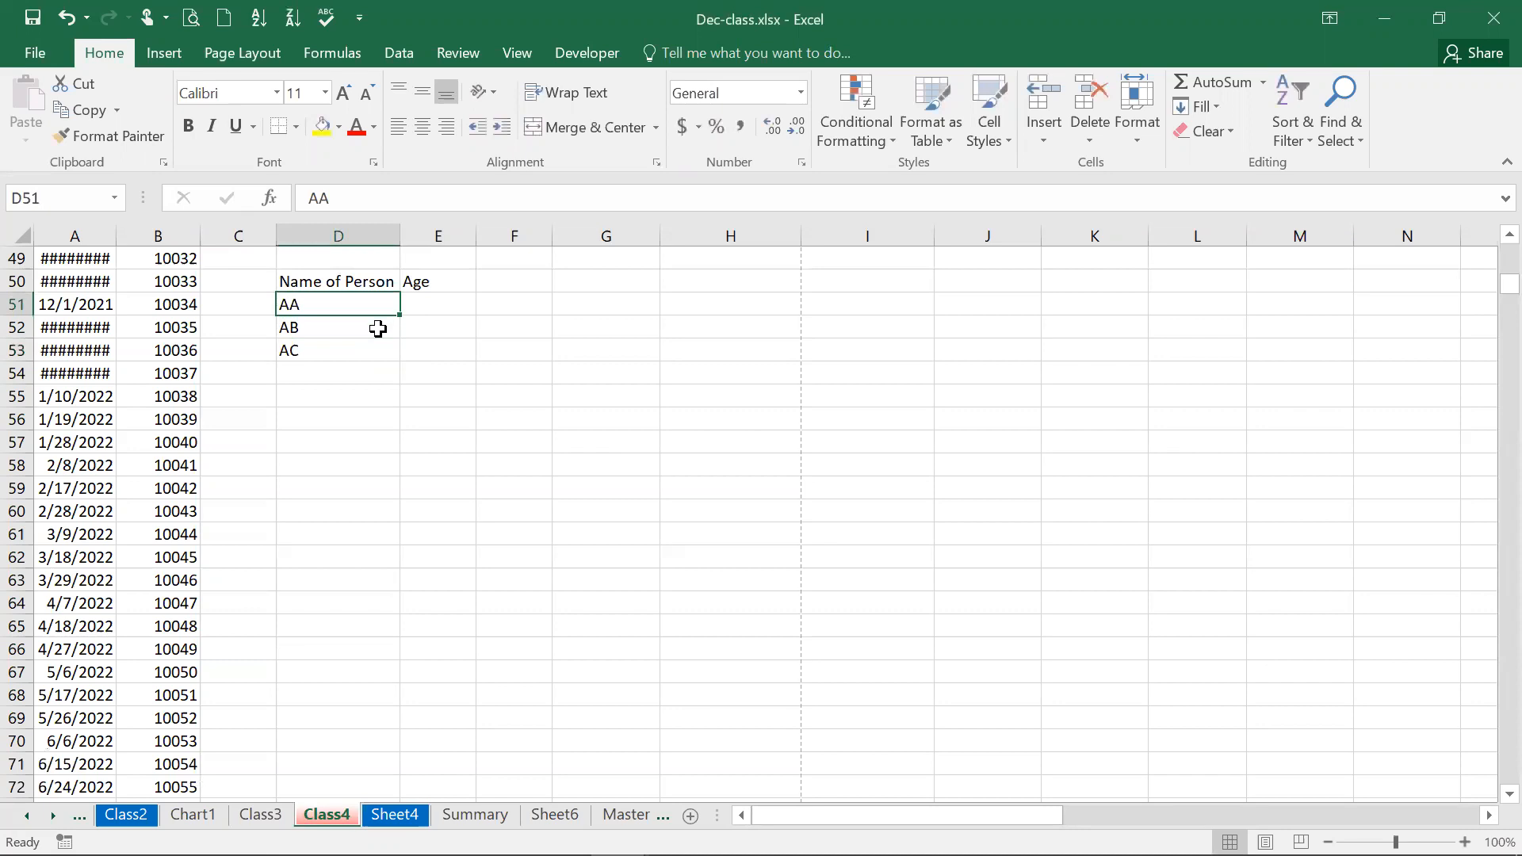
key("shift+Down")
key("shift+Down")
mouse_move(401, 360)
left_mouse_down()
mouse_move(394, 401)
mouse_move(389, 366)
left_mouse_up()
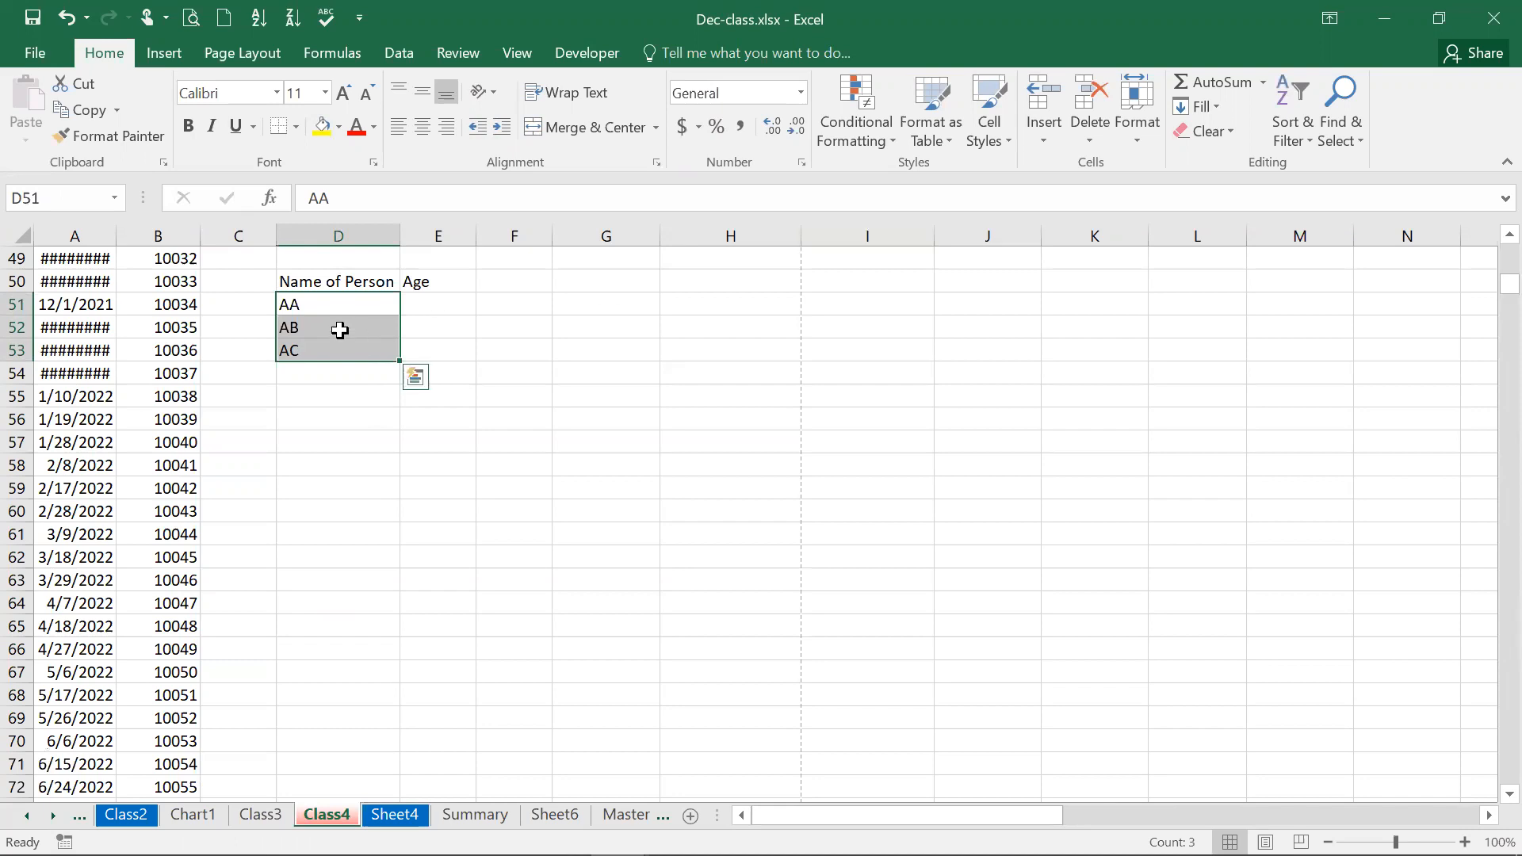
Replace the first two names with A and B, and change the first one to AA
left_click(339, 301)
type("A")
key("Return")
type("B")
key("Return")
key("Up")
key("Up")
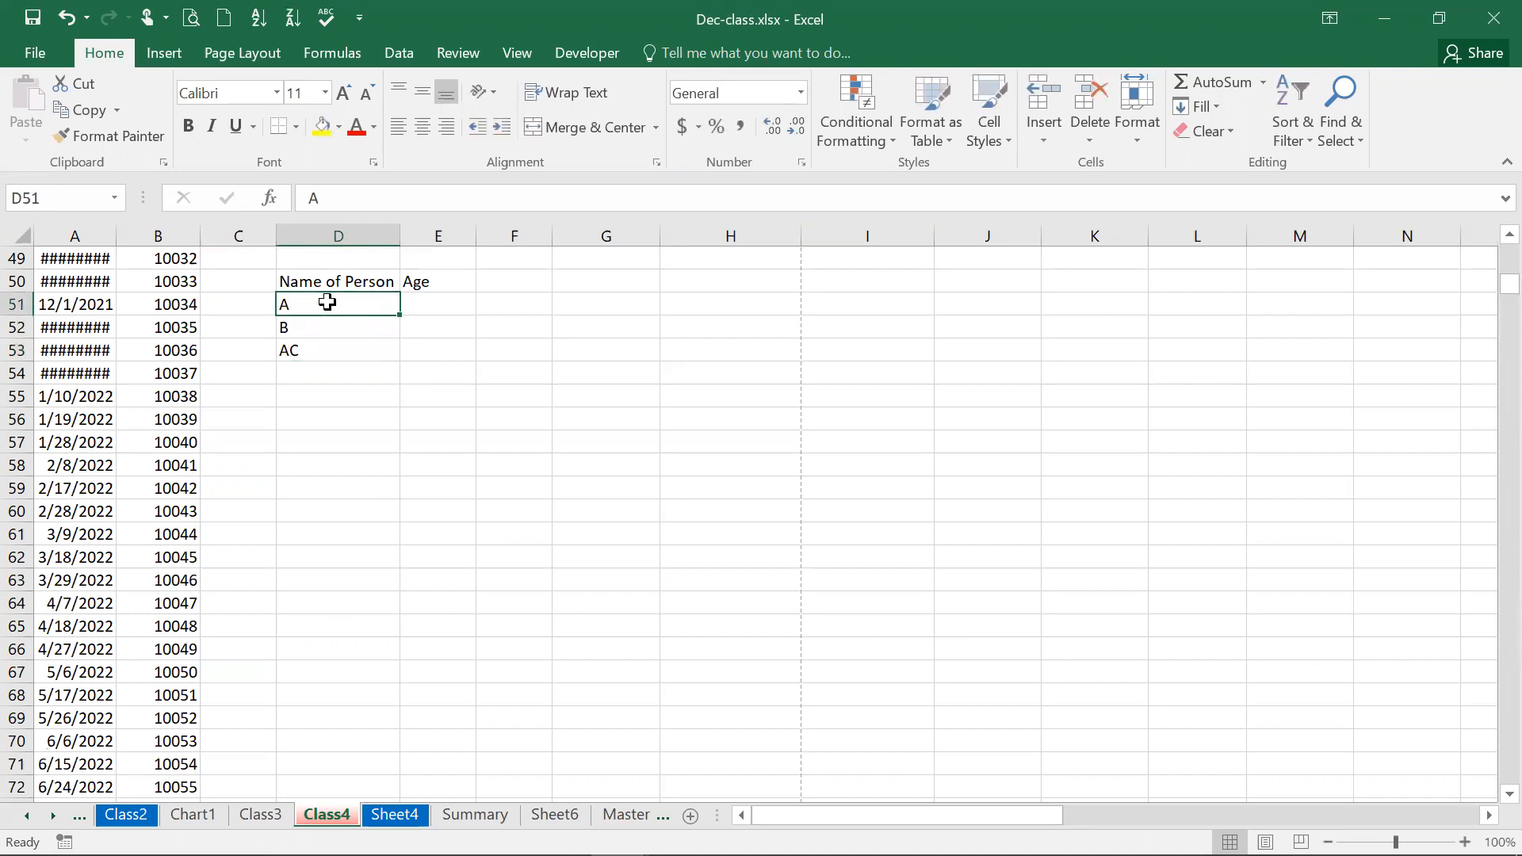
left_click(395, 197)
key("Return")
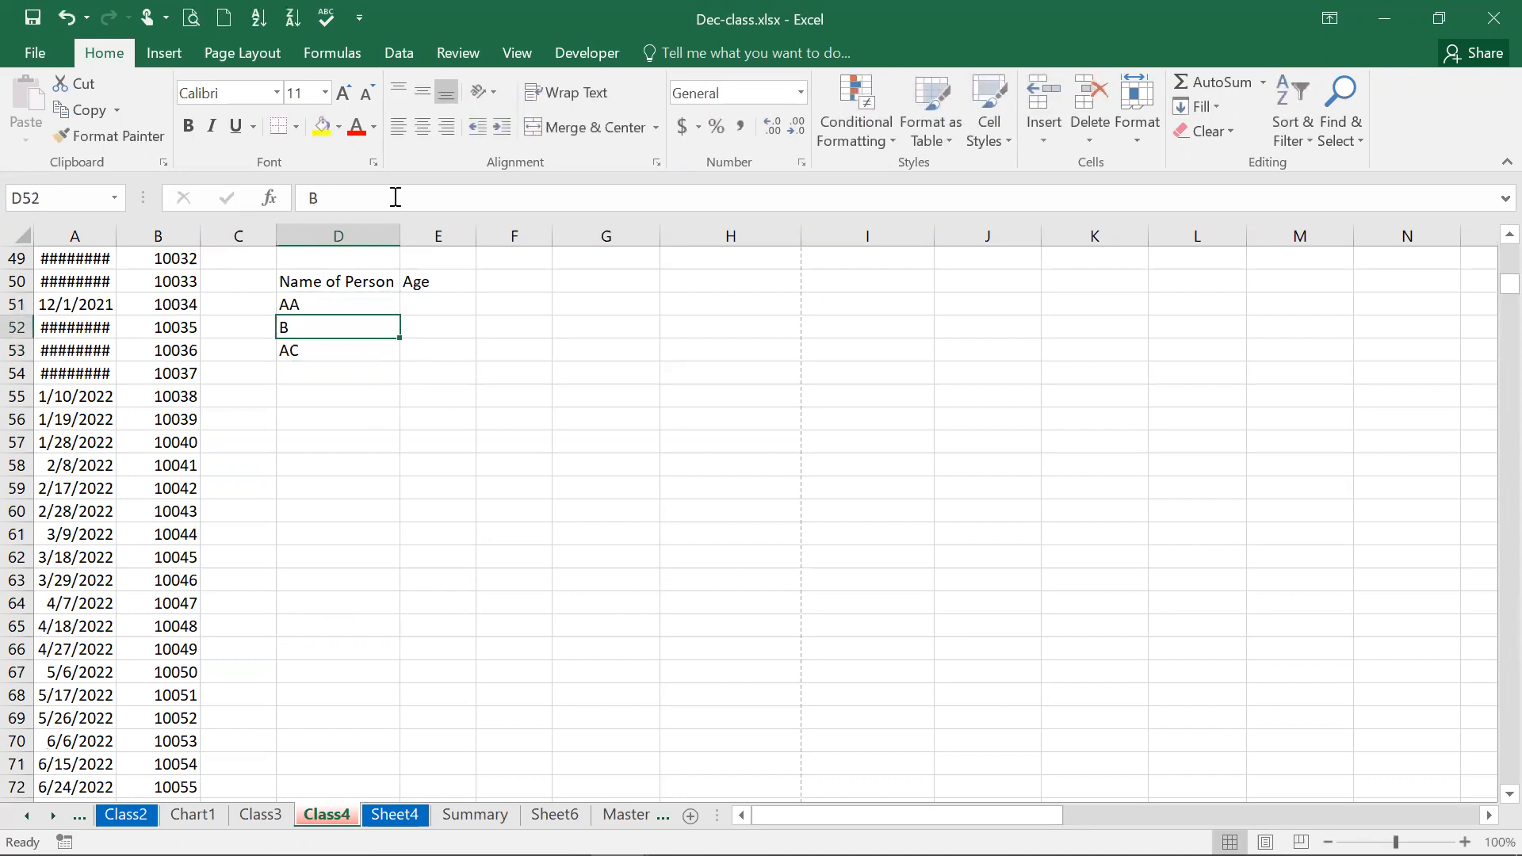
Enter A1, A2 and A3 as the first three names in D51:D53
key("Up")
left_click(395, 197)
key("BackSpace")
type("1")
key("Return")
type("A2")
key("Return")
type("A3")
key("Return")
Fill the A1 to A3 sequence down the Name of Person column through row 457
key("Up")
key("Up")
key("Up")
key("shift+Down")
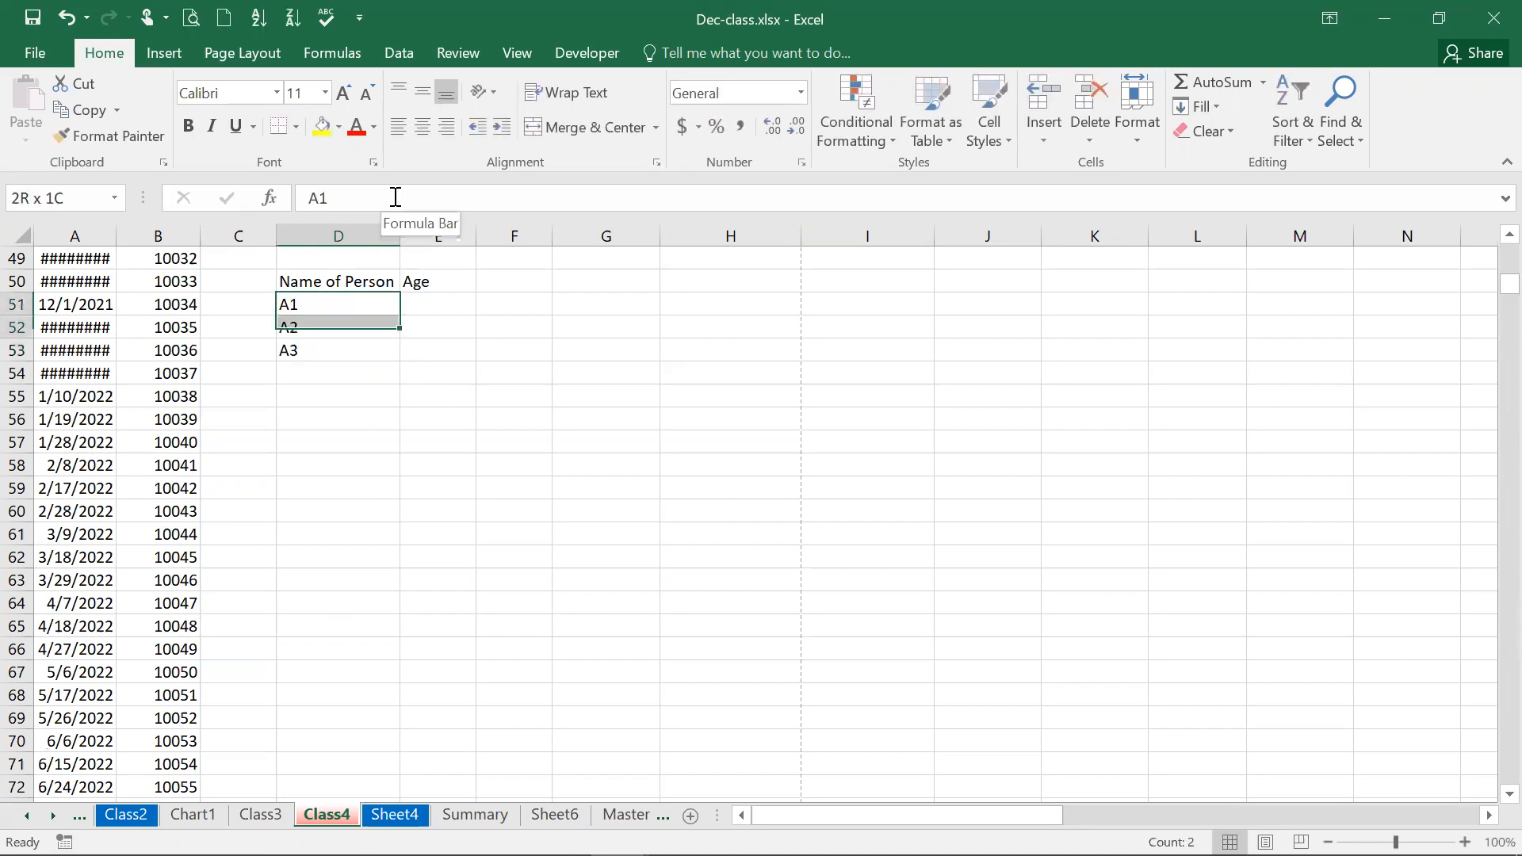
key("shift+Down")
left_click_drag(397, 359, 412, 825)
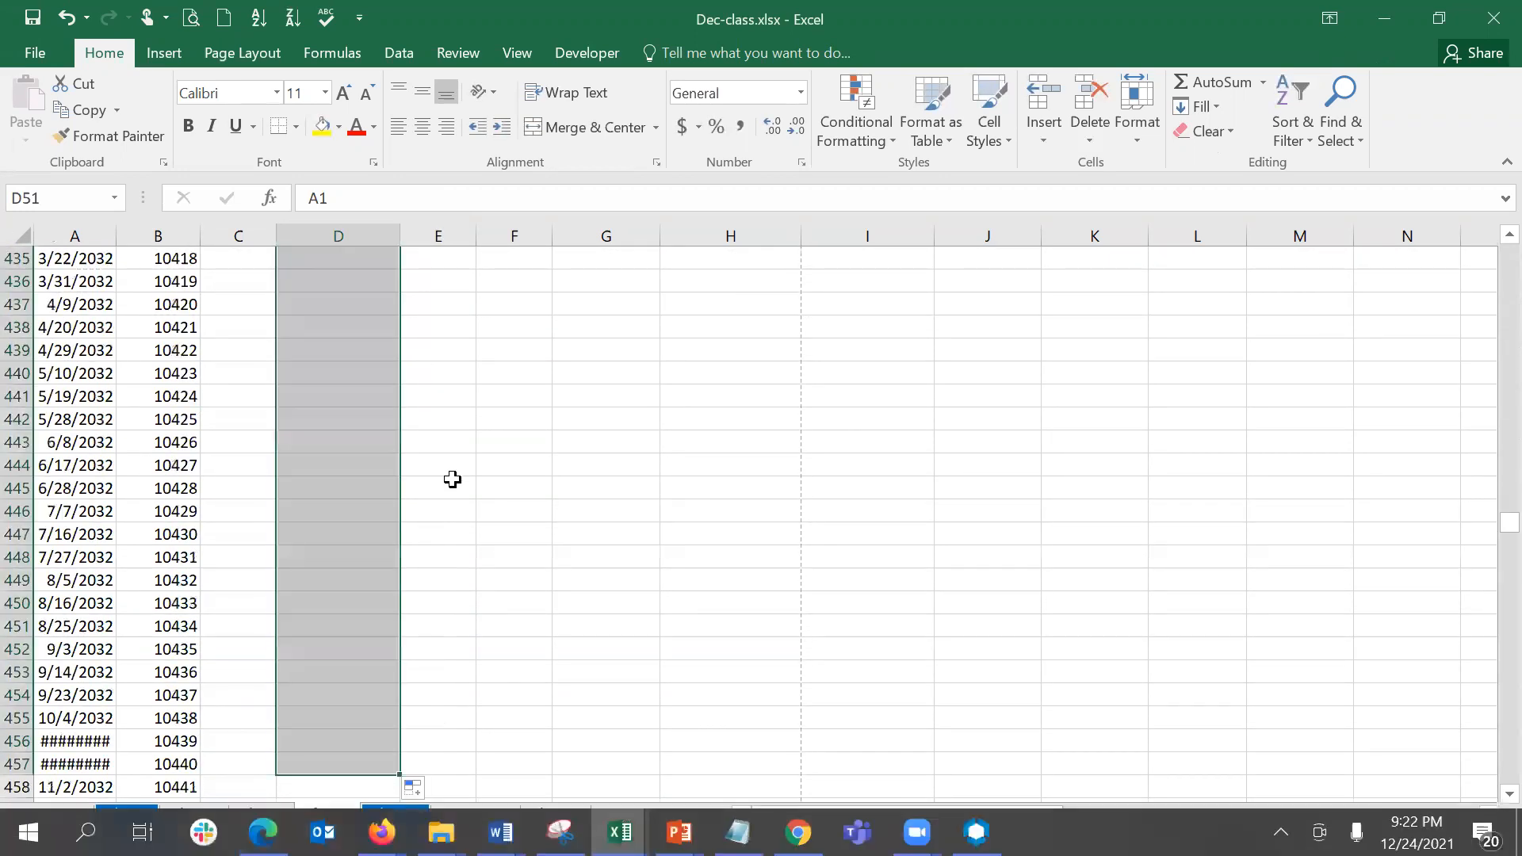
Enter 22 in E51 as the age for person A1
key("Up")
key("Up")
key("Up")
key("Up")
key("Up")
key("Up")
key("Up")
key("Down")
key("Down")
key("Down")
key("Down")
key("Down")
key("Down")
key("Down")
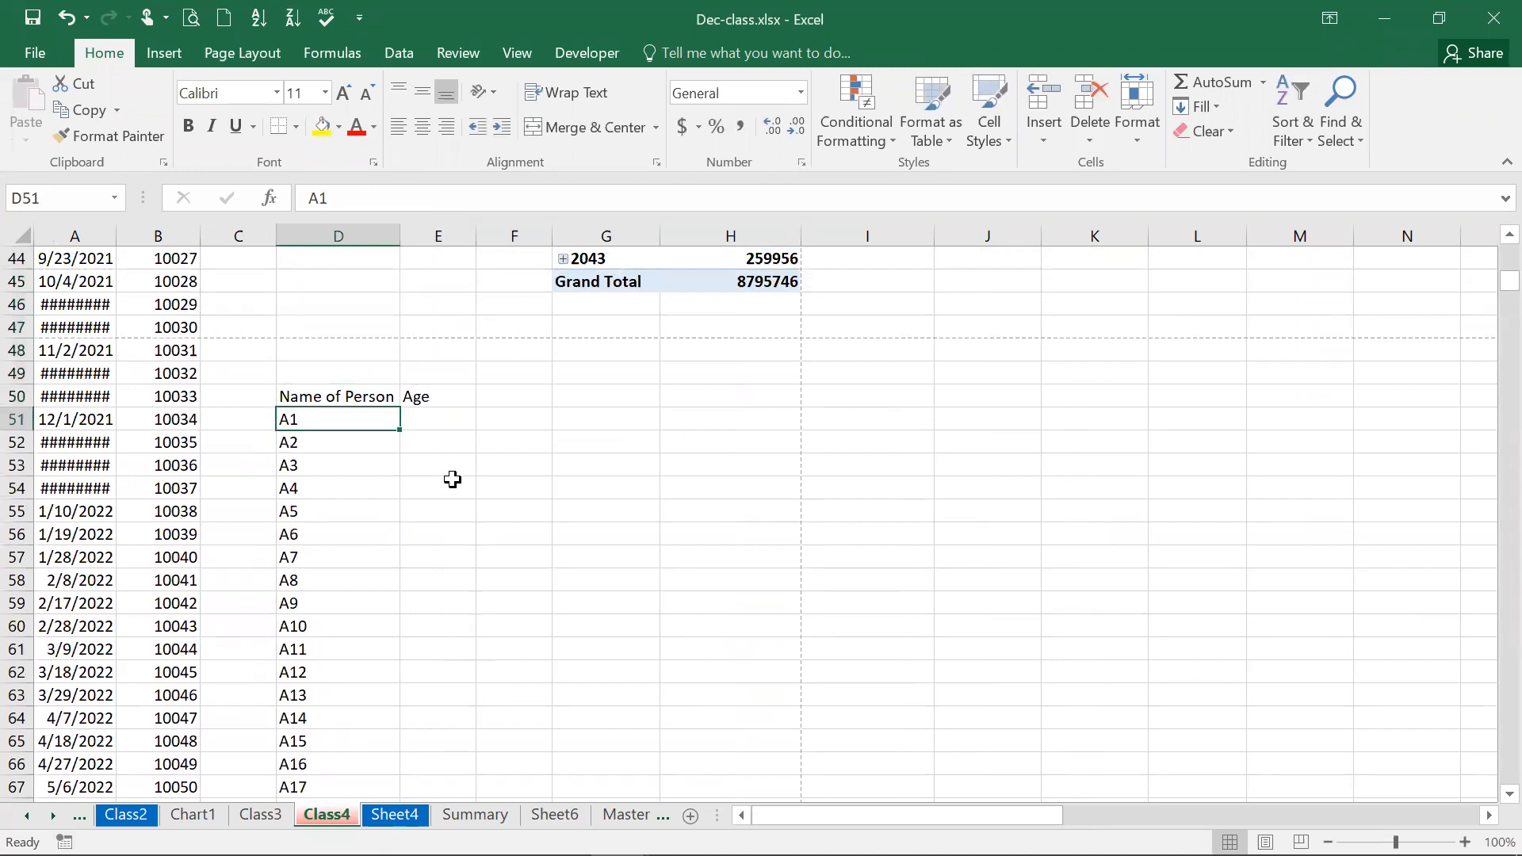
key("Right")
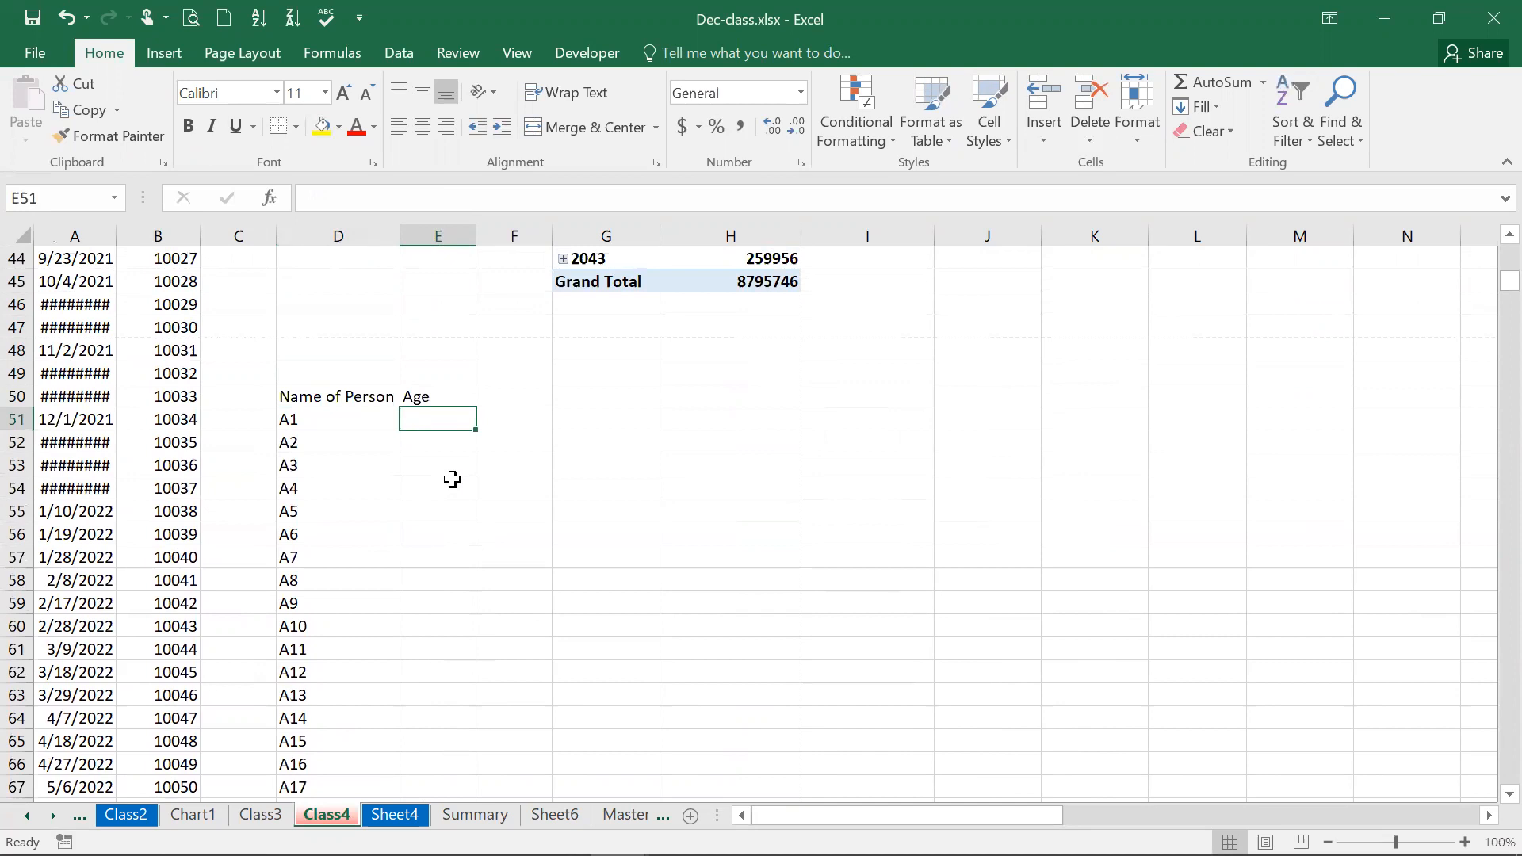
type("2")
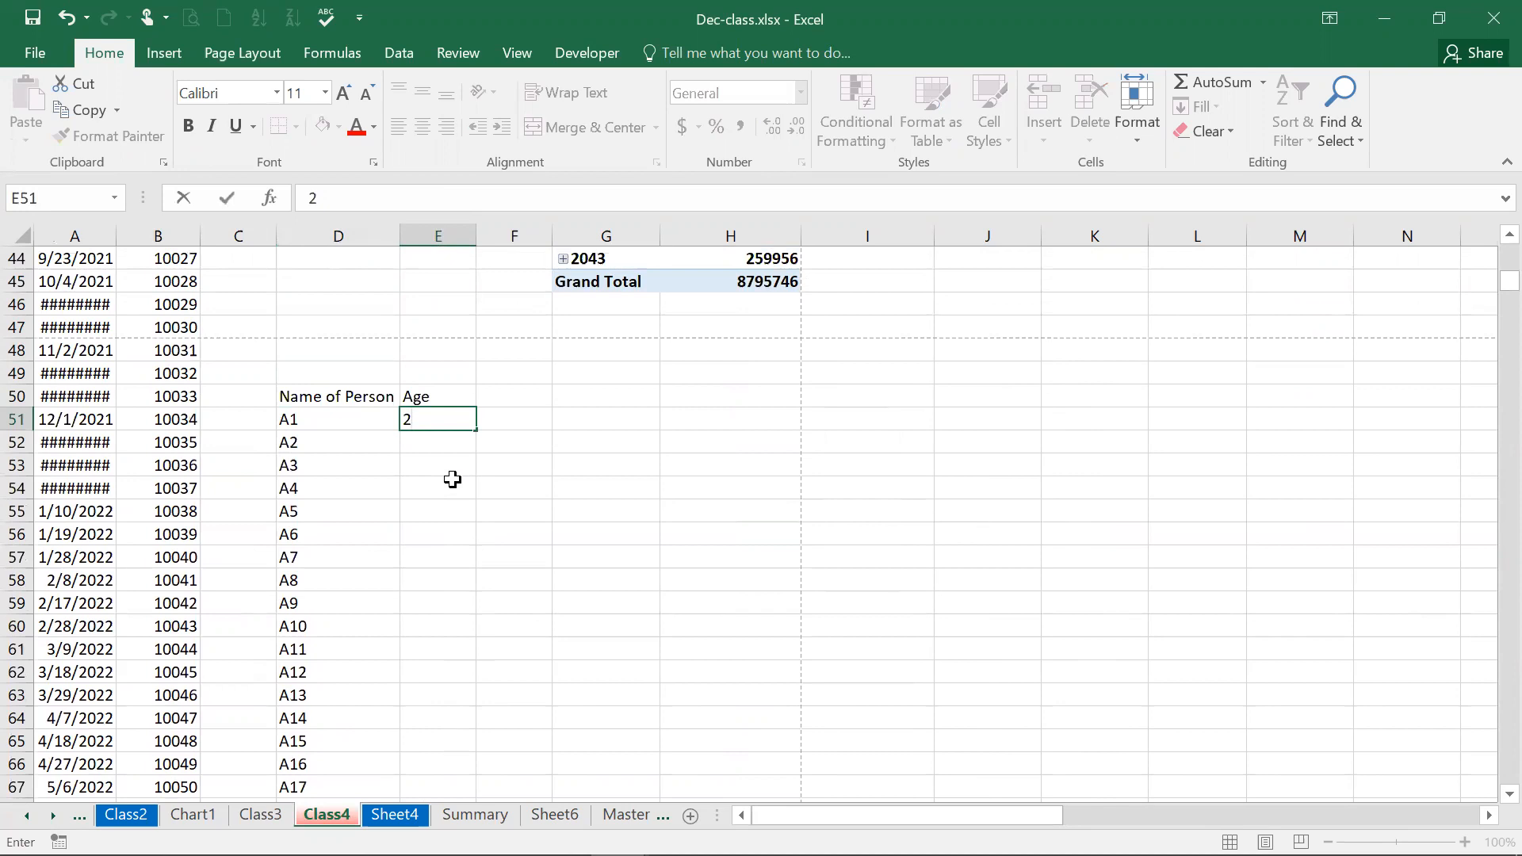
key("Right")
key("Left")
key("shift+Down")
key("shift+Down")
key("shift+Down")
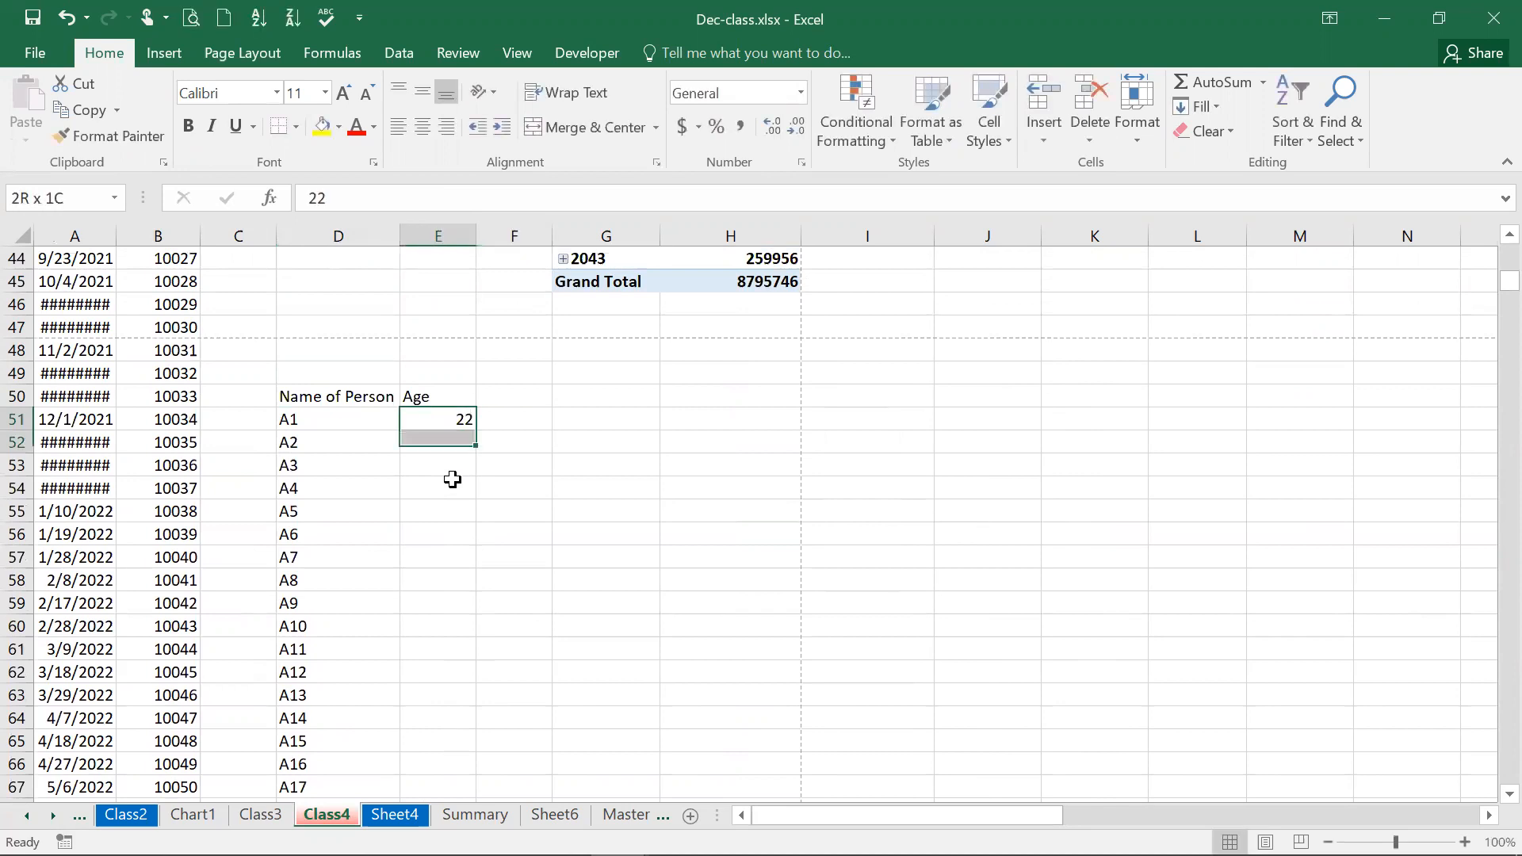
key("shift+Down")
key("shift+Down")
key("shift+Down")
key("shift+Down")
key("shift+Down")
key("shift+Down")
key("shift+Down")
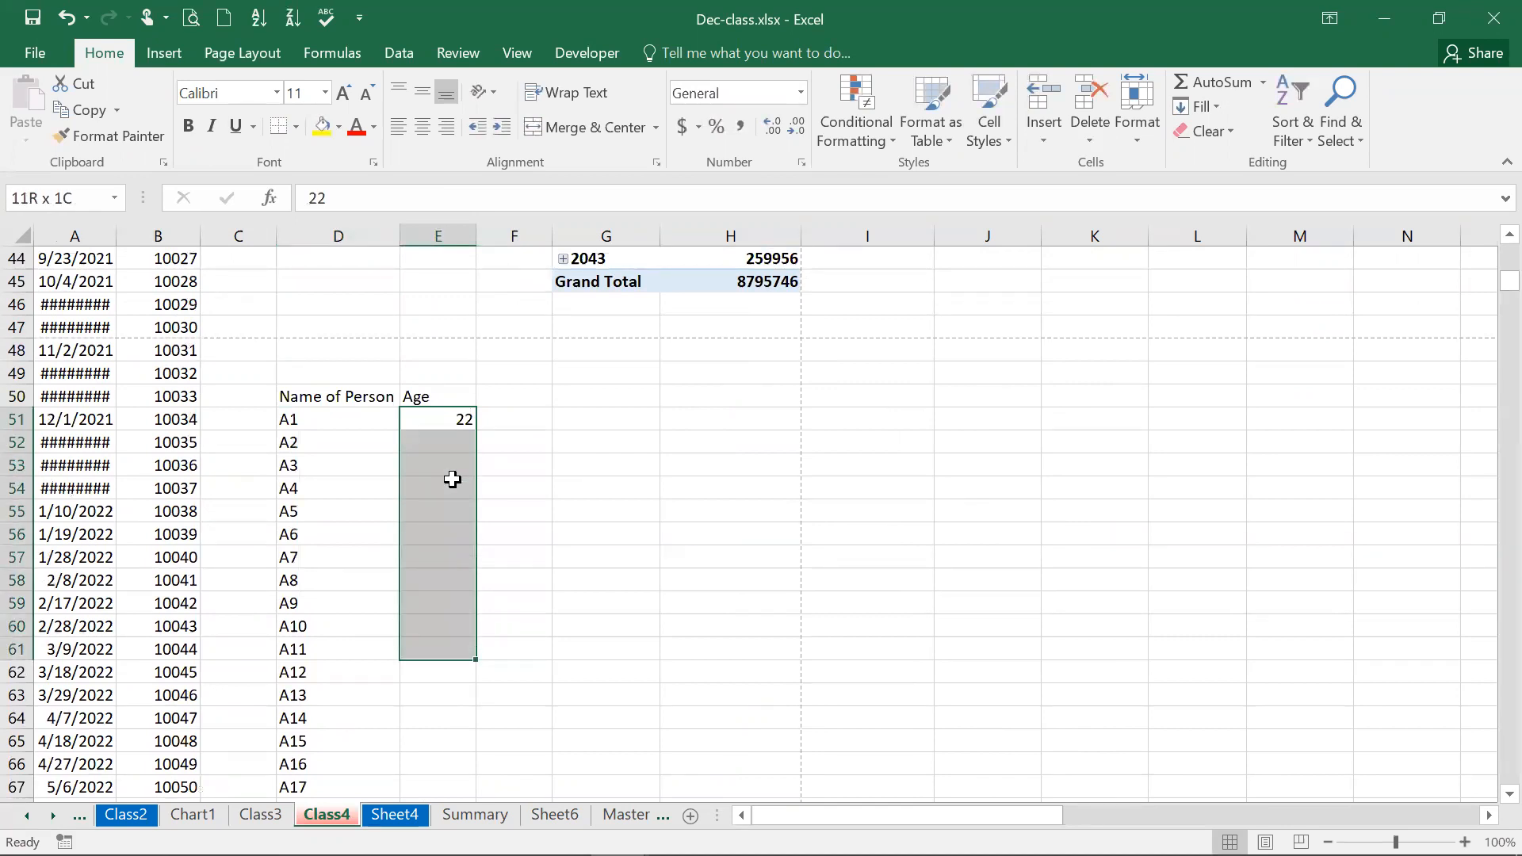
key("Up")
key("Down")
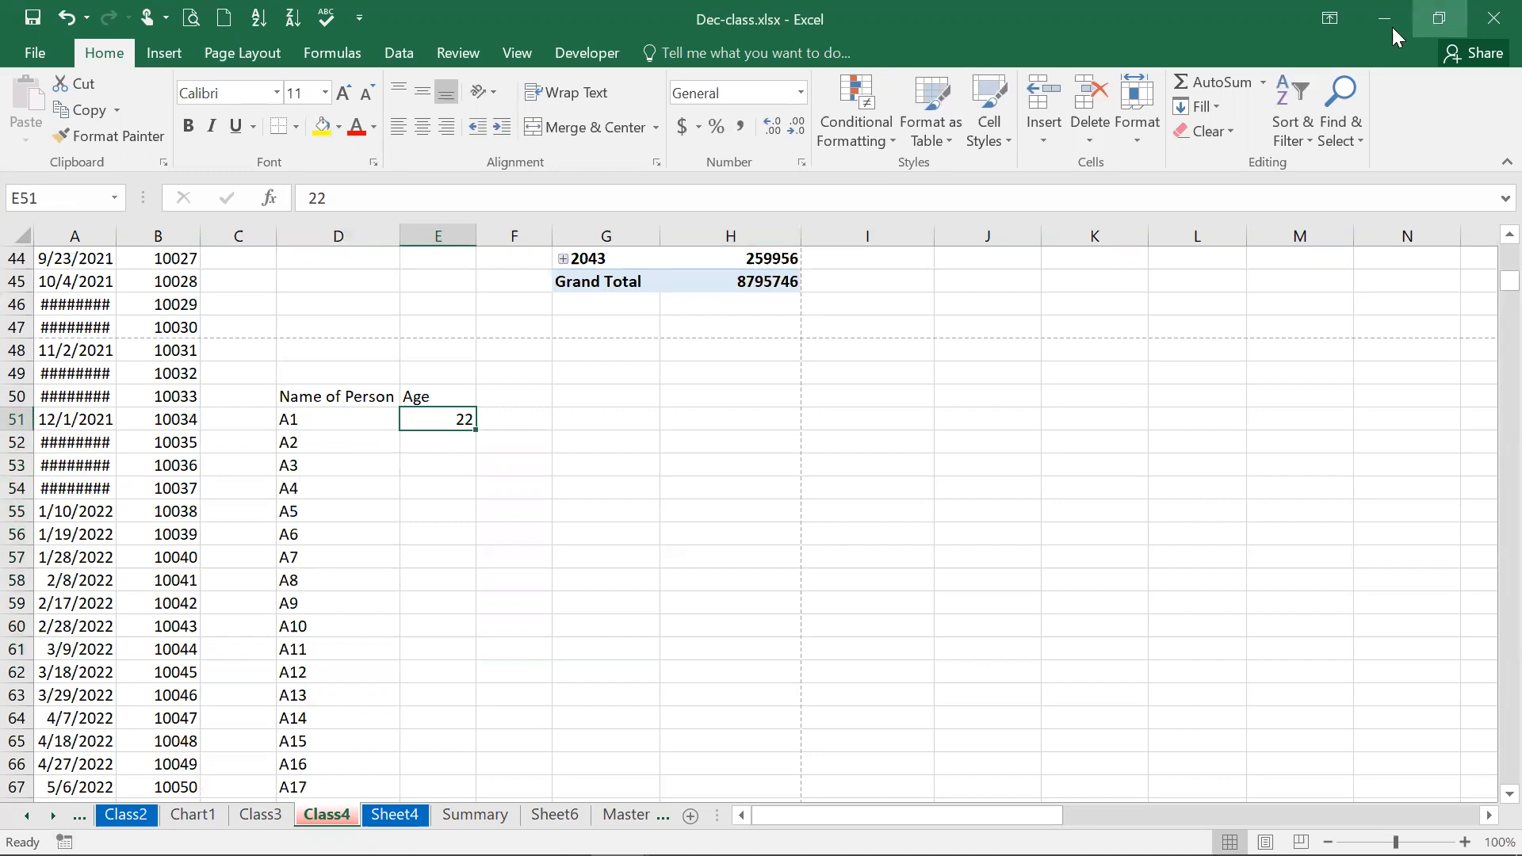
Try a linear fill series from E51 along the row with step value 1, and undo it
left_click(1204, 106)
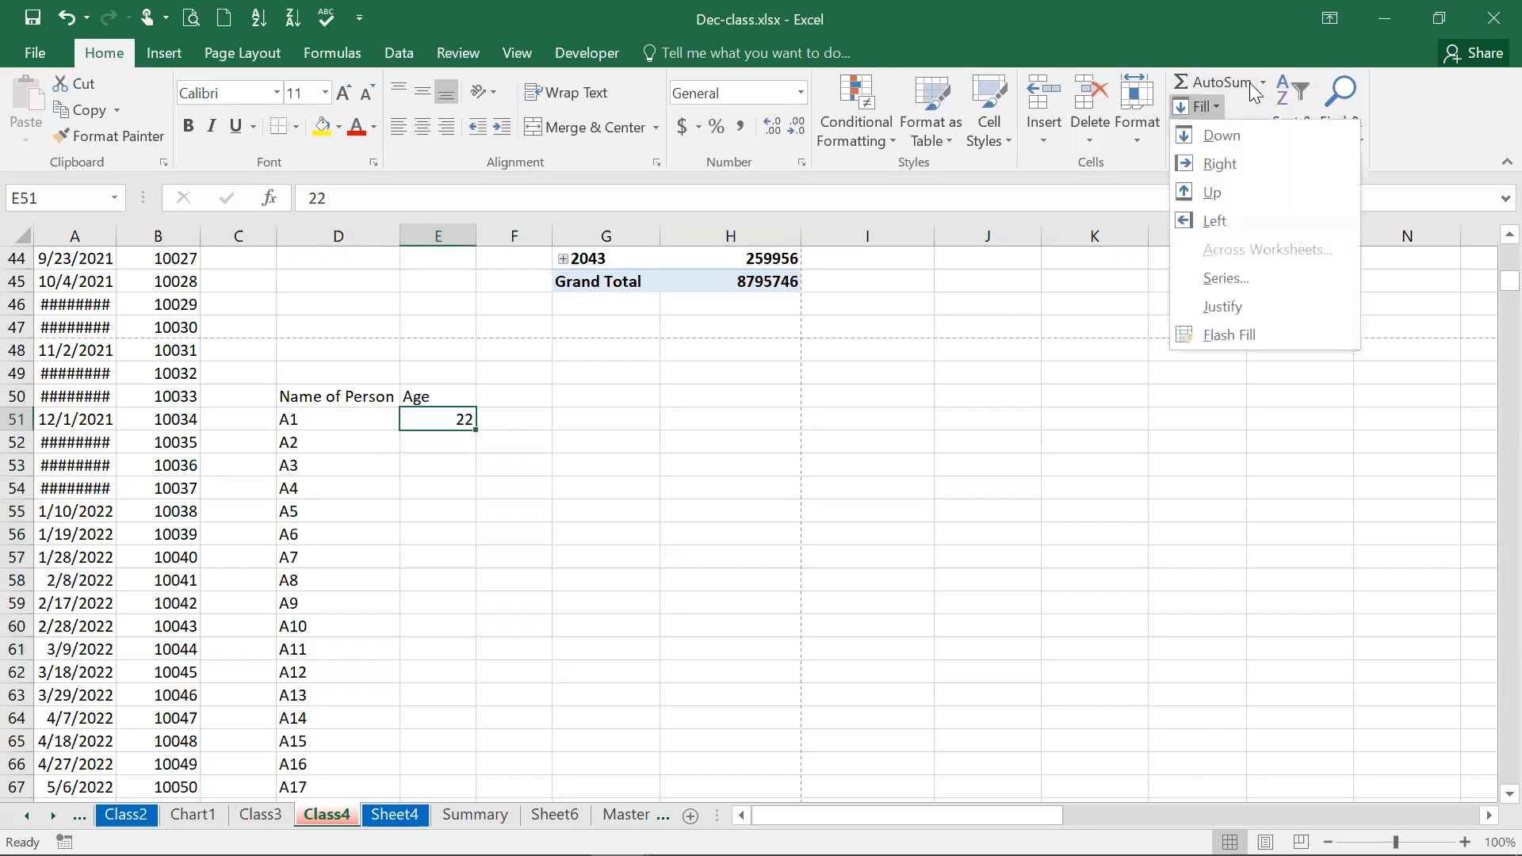
left_click(1257, 280)
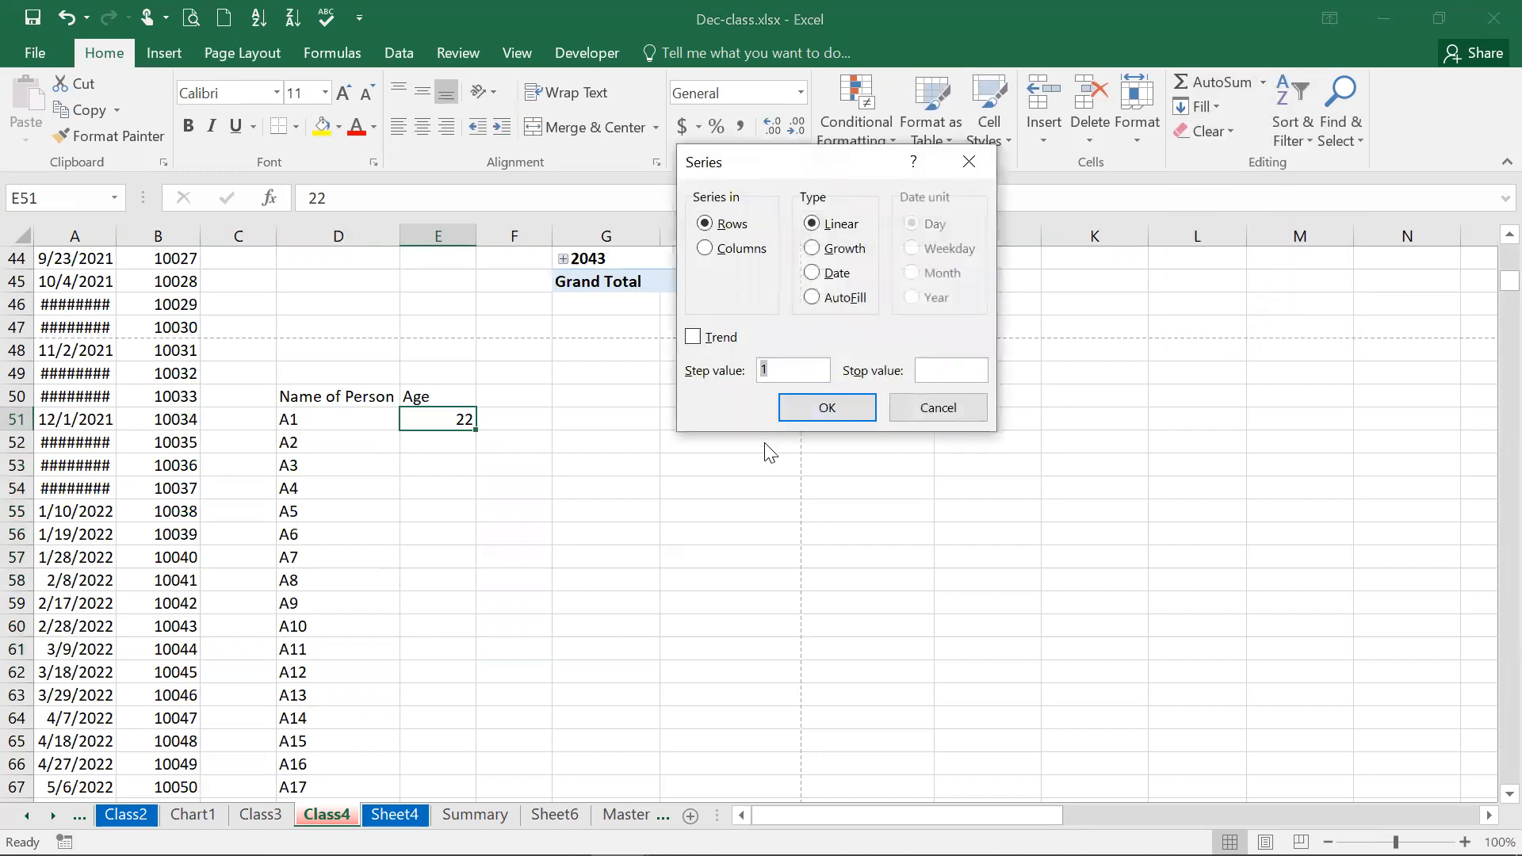
left_click(929, 372)
key("Return")
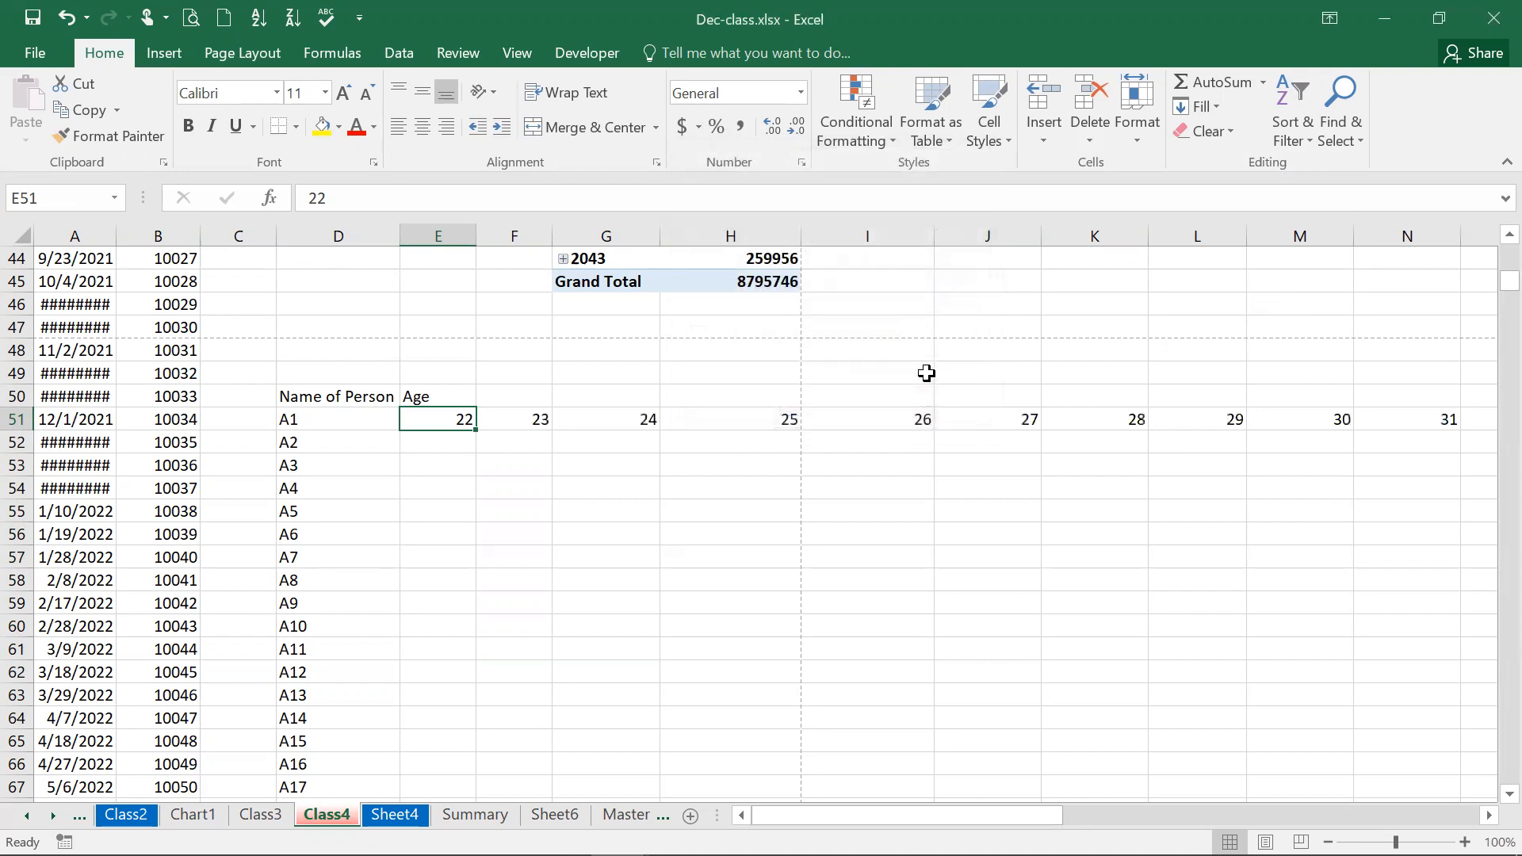
key("ctrl+z")
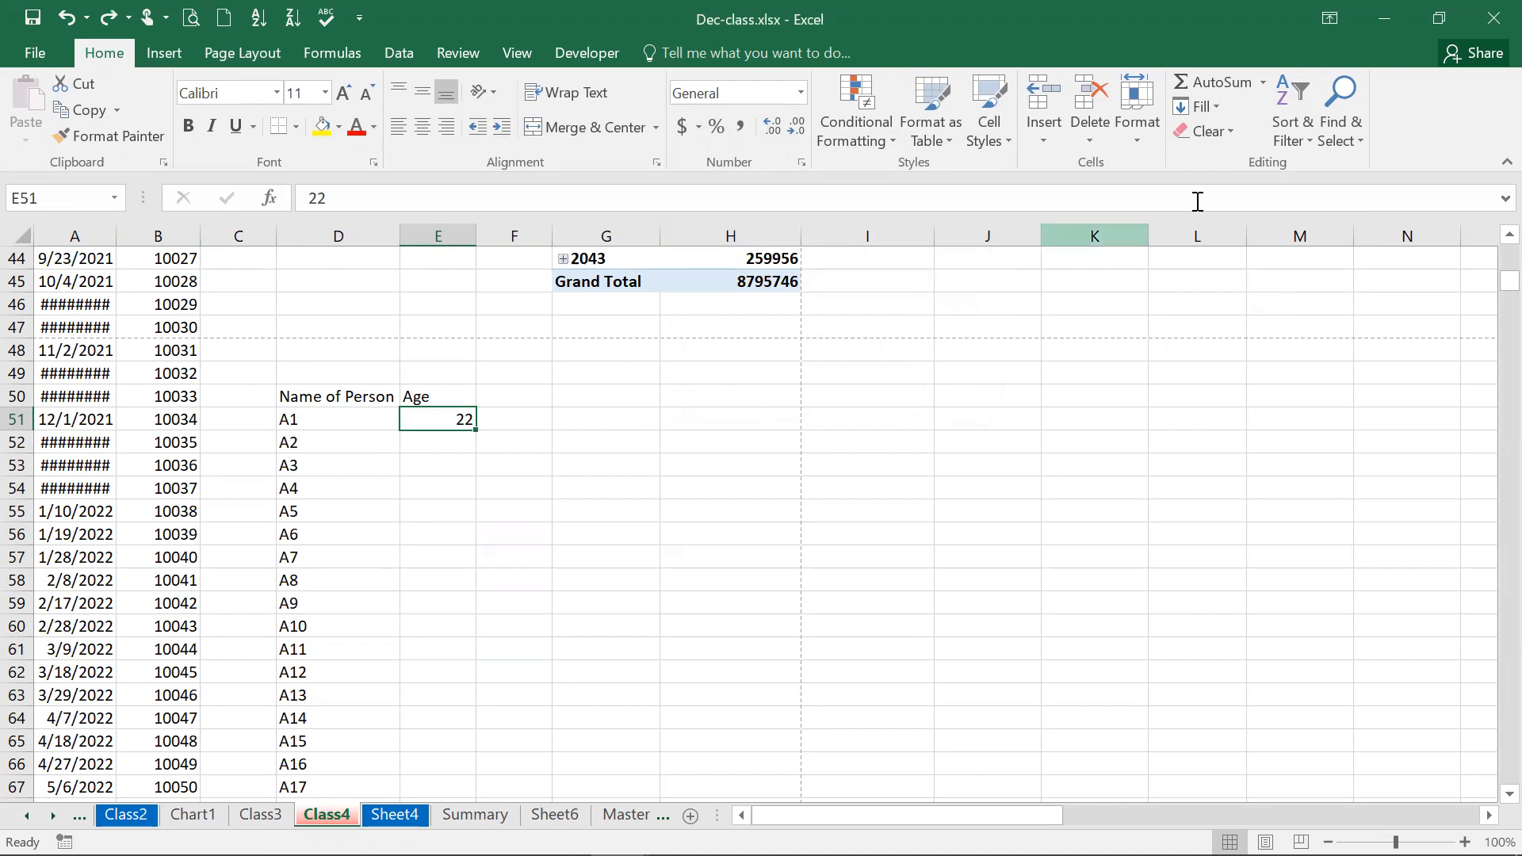
Fill a linear series down the Age column from E51 with step value 1, up to 60
left_click(1212, 112)
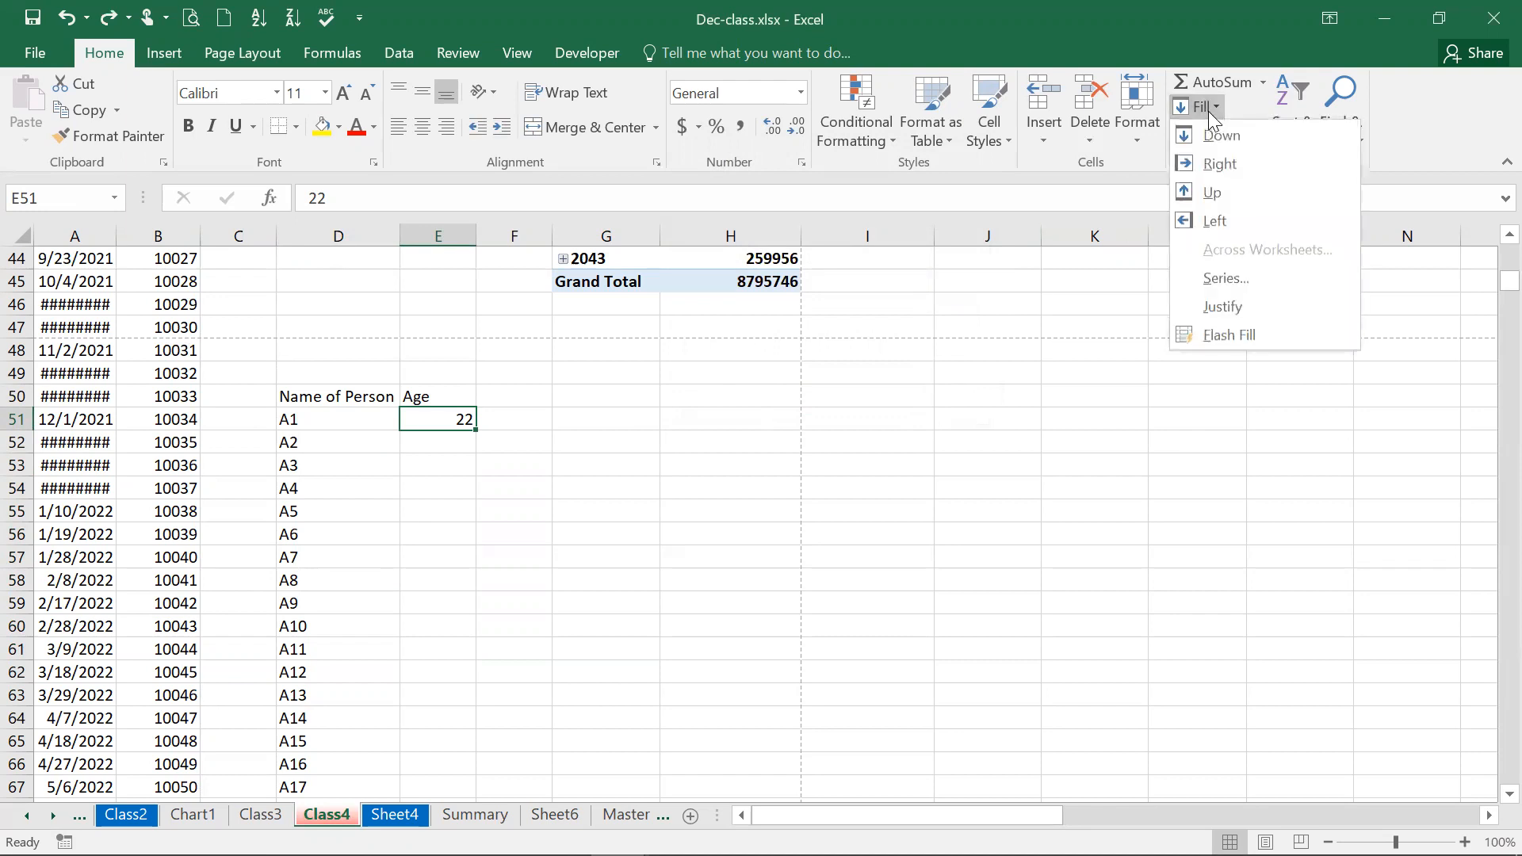
left_click(1216, 284)
left_click(723, 252)
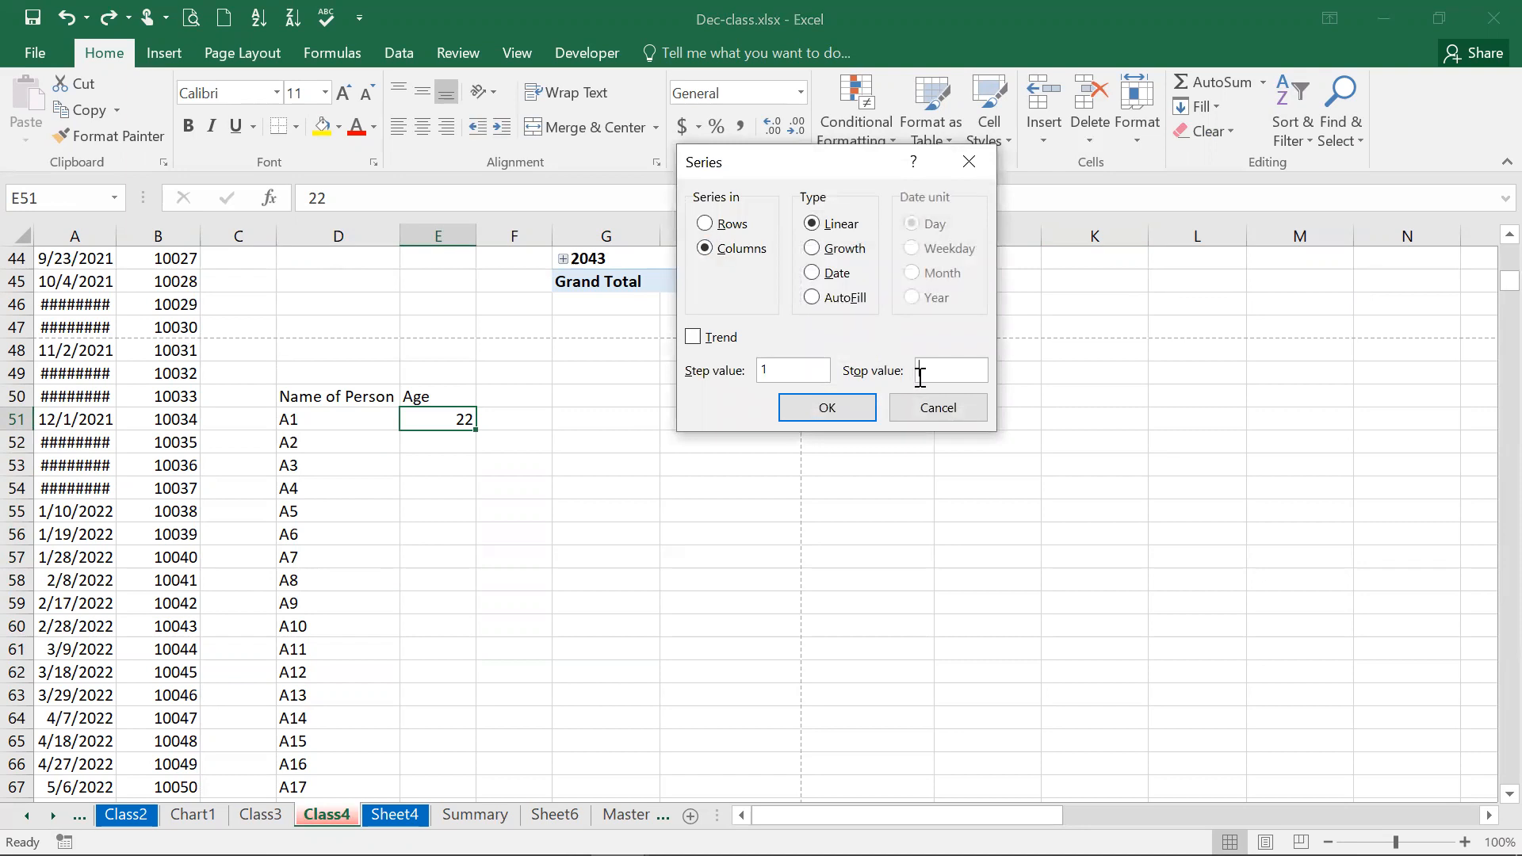
key("Return")
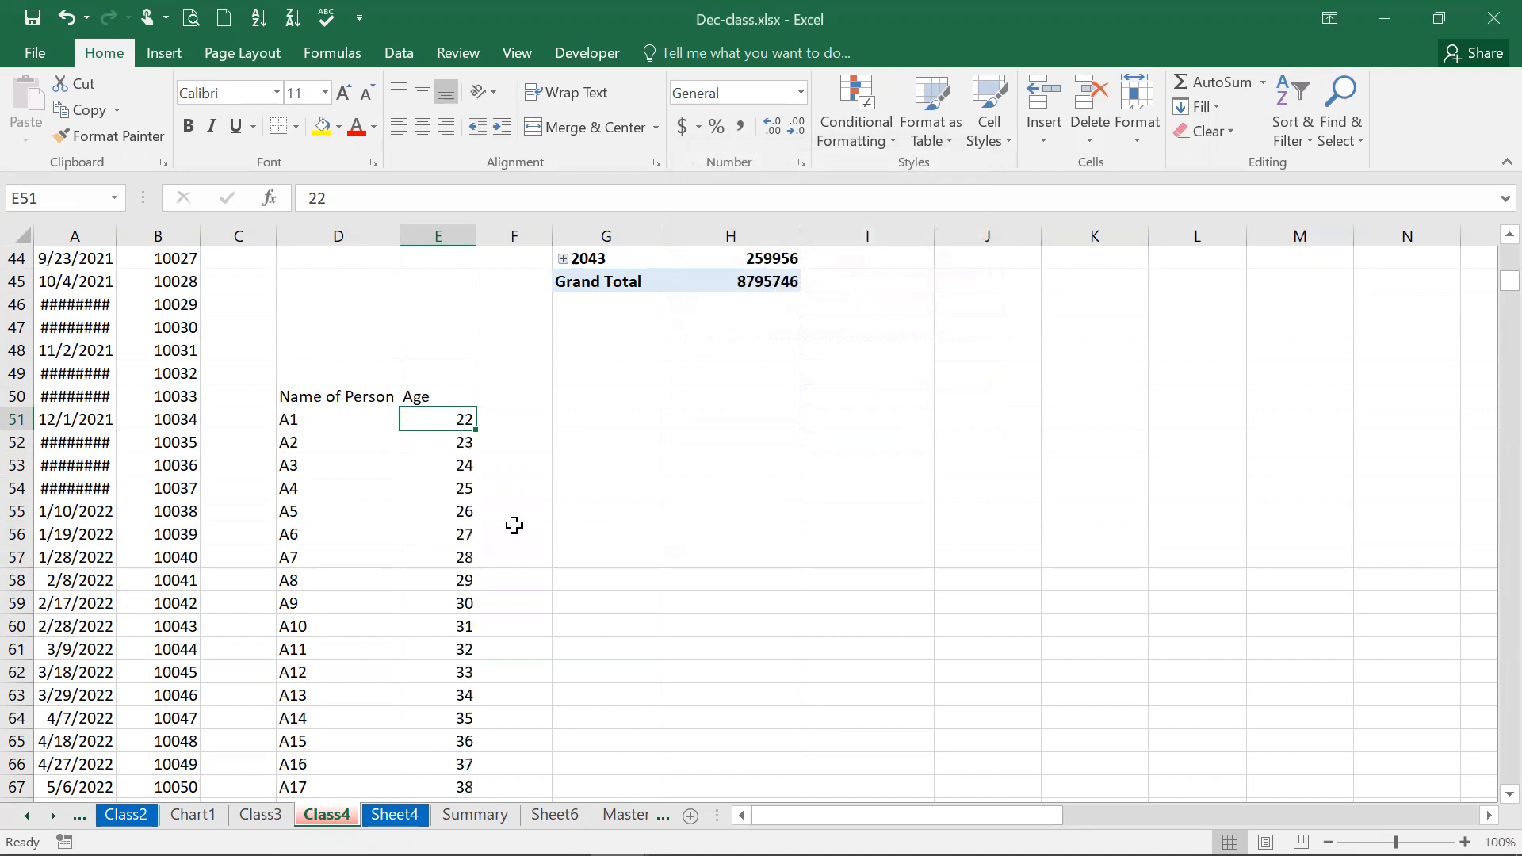
Examine the filled ages down to the end of the series against the names beside them
key("Down")
key("Down")
key("Down")
key("Down")
key("Down")
key("Down")
key("Down")
key("Down")
key("Down")
key("Down")
key("Down")
key("Down")
key("Down")
key("Down")
key("Down")
key("Down")
key("Down")
key("Down")
key("Down")
key("Down")
key("Down")
key("Down")
key("Down")
key("Down")
key("Down")
key("Down")
key("Down")
key("Down")
key("Down")
key("Down")
key("Down")
key("Down")
key("Down")
key("Down")
key("Down")
key("Down")
key("Down")
key("Down")
key("Down")
key("Down")
key("Up")
key("Up")
key("Up")
key("Up")
key("Up")
key("Up")
key("Up")
key("Up")
key("Up")
key("Up")
key("Up")
key("Up")
key("Up")
key("Up")
key("Up")
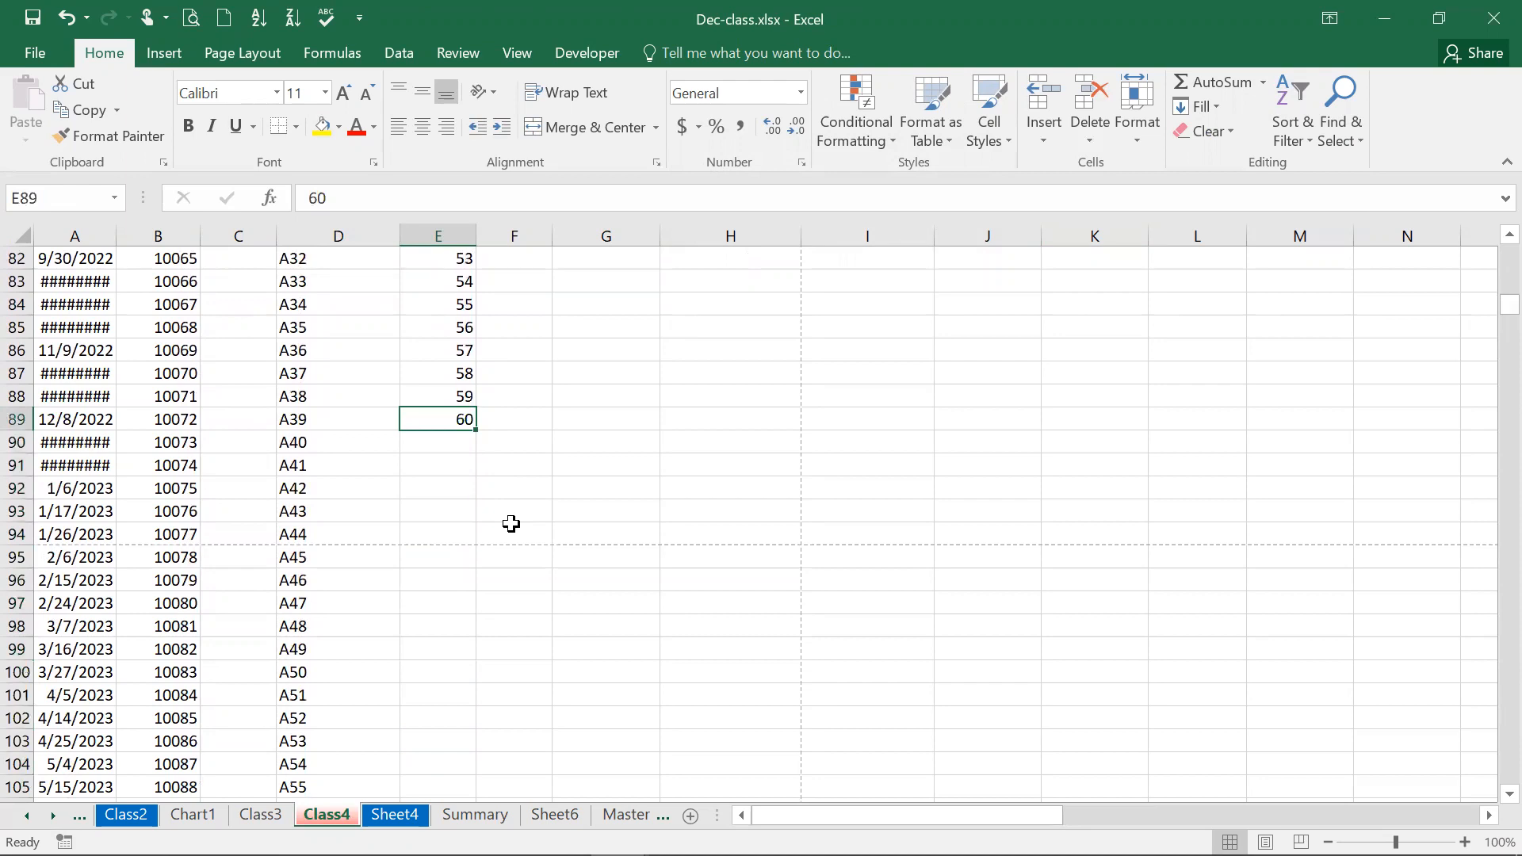
key("shift+Down")
key("shift+Down")
key("shift+Down")
key("shift+Down")
key("shift+Down")
key("shift+Down")
key("shift+Down")
key("shift+Down")
key("shift+Down")
key("shift+Down")
key("shift+Down")
key("shift+Down")
key("shift+Down")
key("shift+Down")
key("shift+Down")
key("shift+Down")
key("shift+Down")
key("shift+Down")
key("shift+Down")
key("shift+Down")
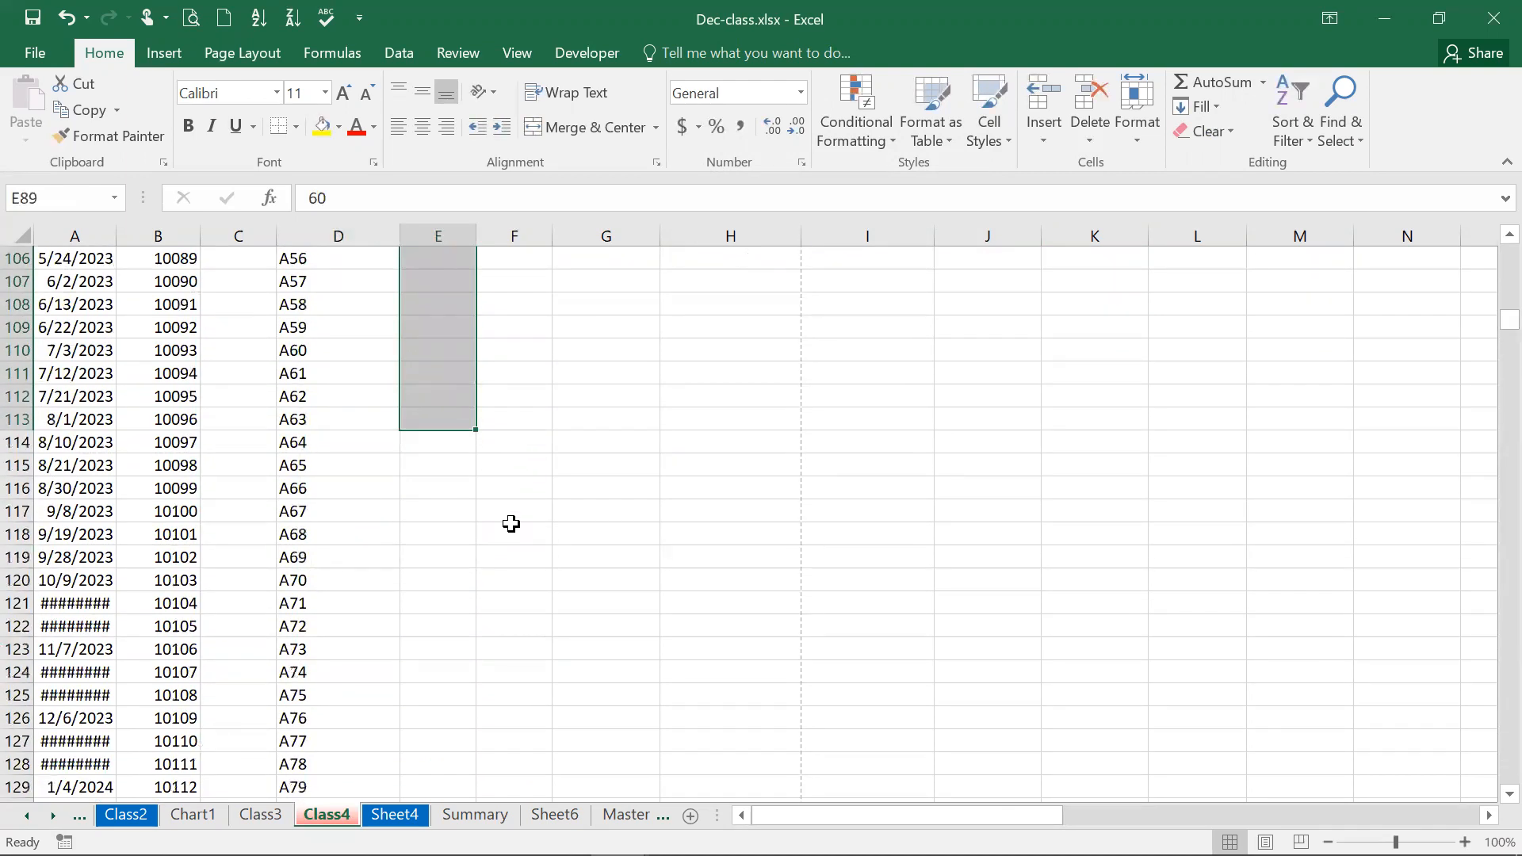
Copy the filled ages in E51:E89, excluding the Age header
key("shift+Up")
key("shift+Up")
key("shift+Up")
key("shift+Up")
key("shift+Up")
key("shift+Up")
key("shift+Up")
key("shift+Up")
key("shift+Up")
key("shift+Up")
key("shift+Up")
key("shift+Up")
key("shift+Up")
key("shift+Up")
key("shift+Up")
key("shift+Up")
key("shift+Up")
key("shift+Up")
key("shift+Up")
key("shift+Up")
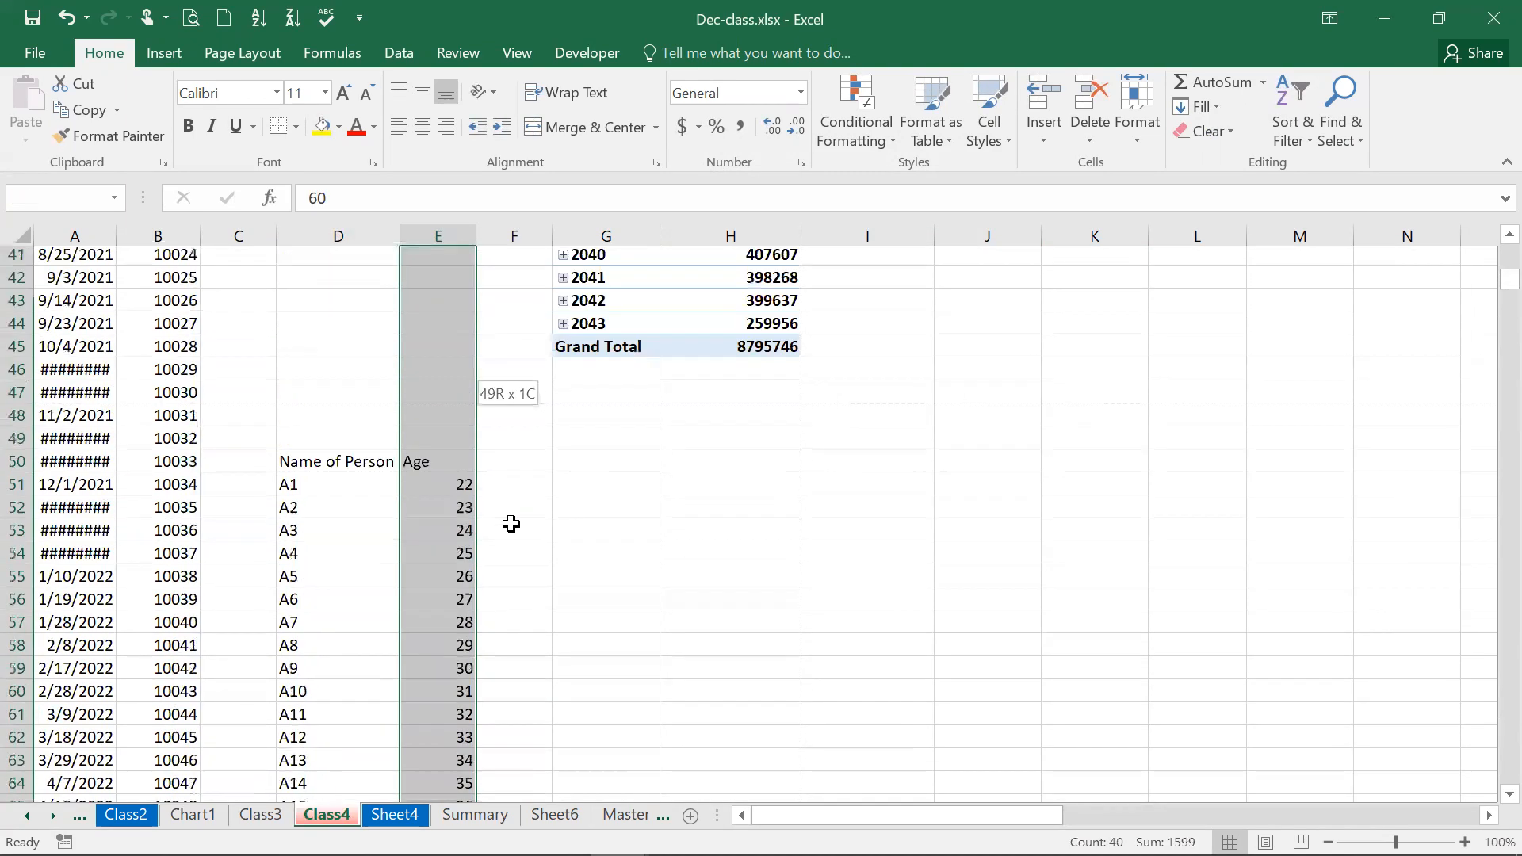
key("shift+Down")
key("shift+Down")
key("shift+Down")
key("shift+Down")
key("shift+Down")
key("shift+Down")
key("shift+Down")
key("shift+Down")
key("shift+Down")
key("shift+Down")
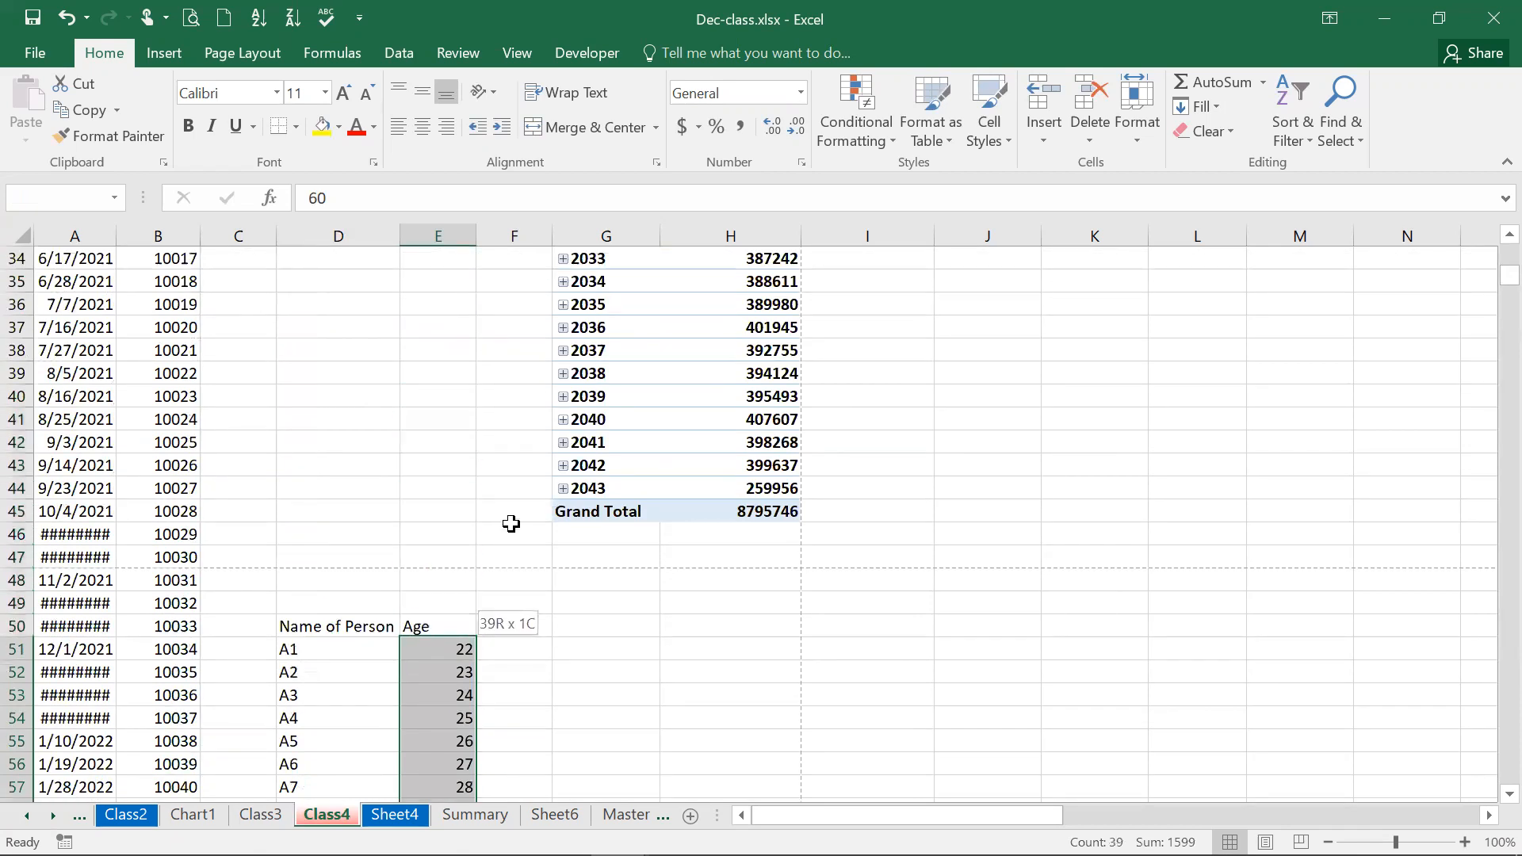
key("ctrl+c")
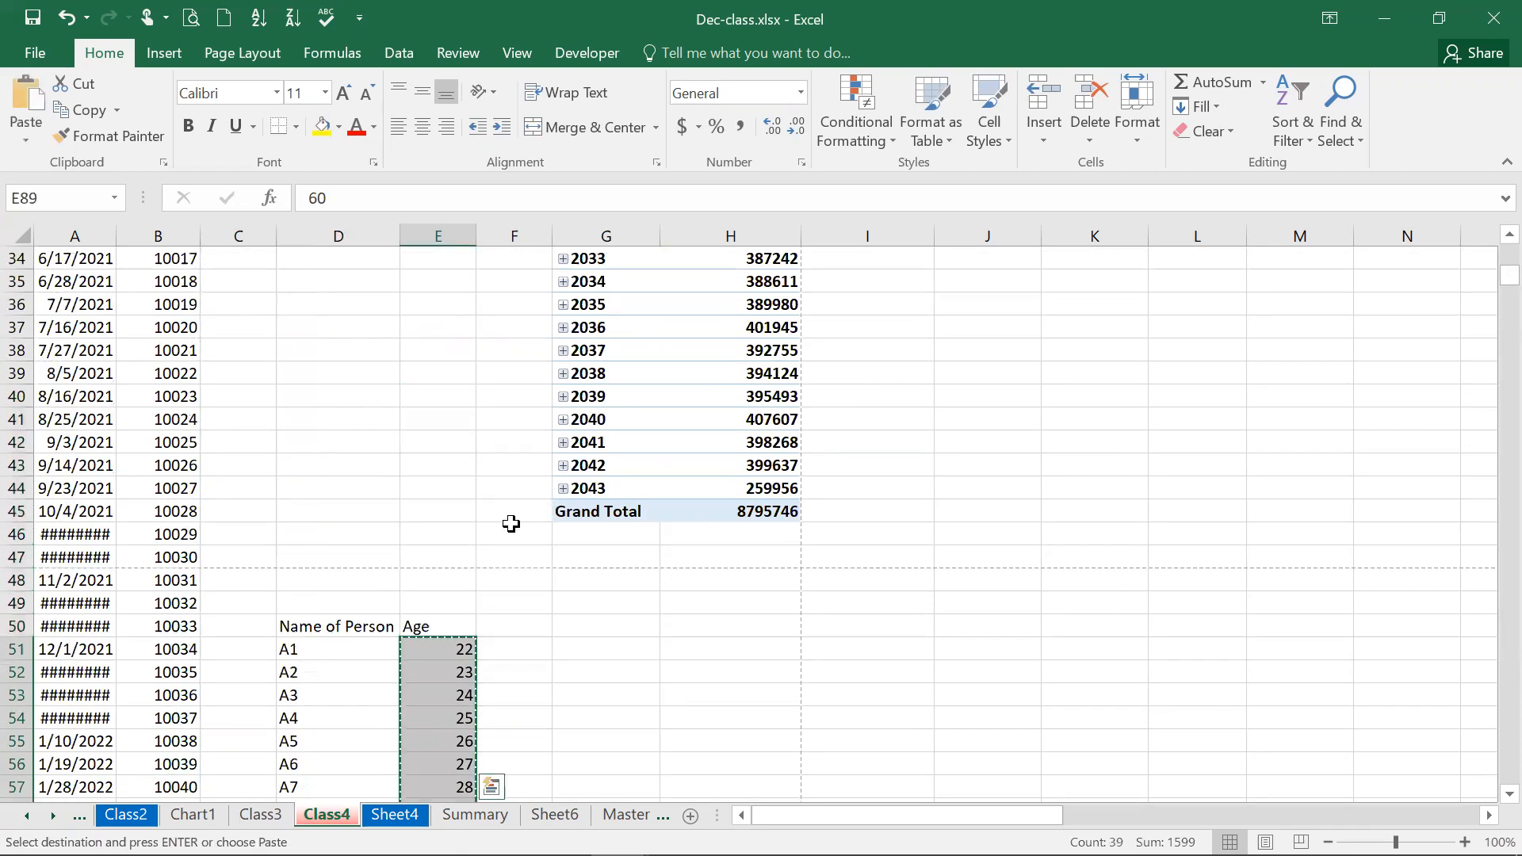
Paste the copied ages from E90 down, directly below the 60 that ends the first series
key("Page_Down")
key("Page_Down")
key("Down")
key("Down")
key("Down")
key("Down")
key("Down")
key("Down")
key("Down")
key("Down")
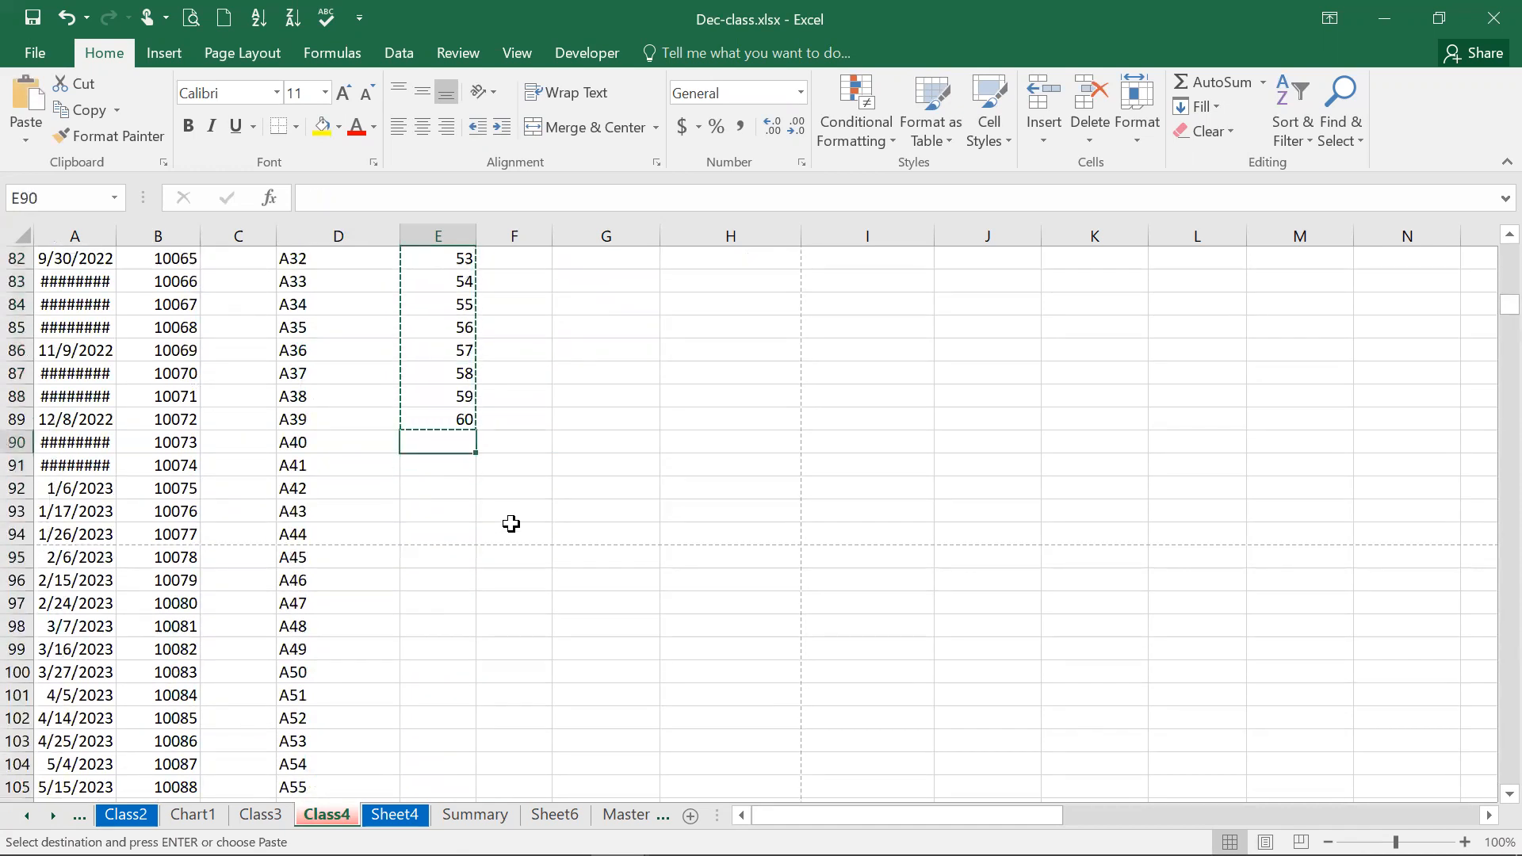
key("ctrl+v")
Paste the same block of ages again from E129 down, beginning beside A79
key("Down")
key("Down")
key("Down")
key("Down")
key("Down")
key("Down")
key("Down")
key("Down")
key("Down")
key("Down")
key("Down")
key("Down")
key("Down")
key("Down")
key("Down")
key("Down")
key("Down")
key("Down")
key("Down")
key("Down")
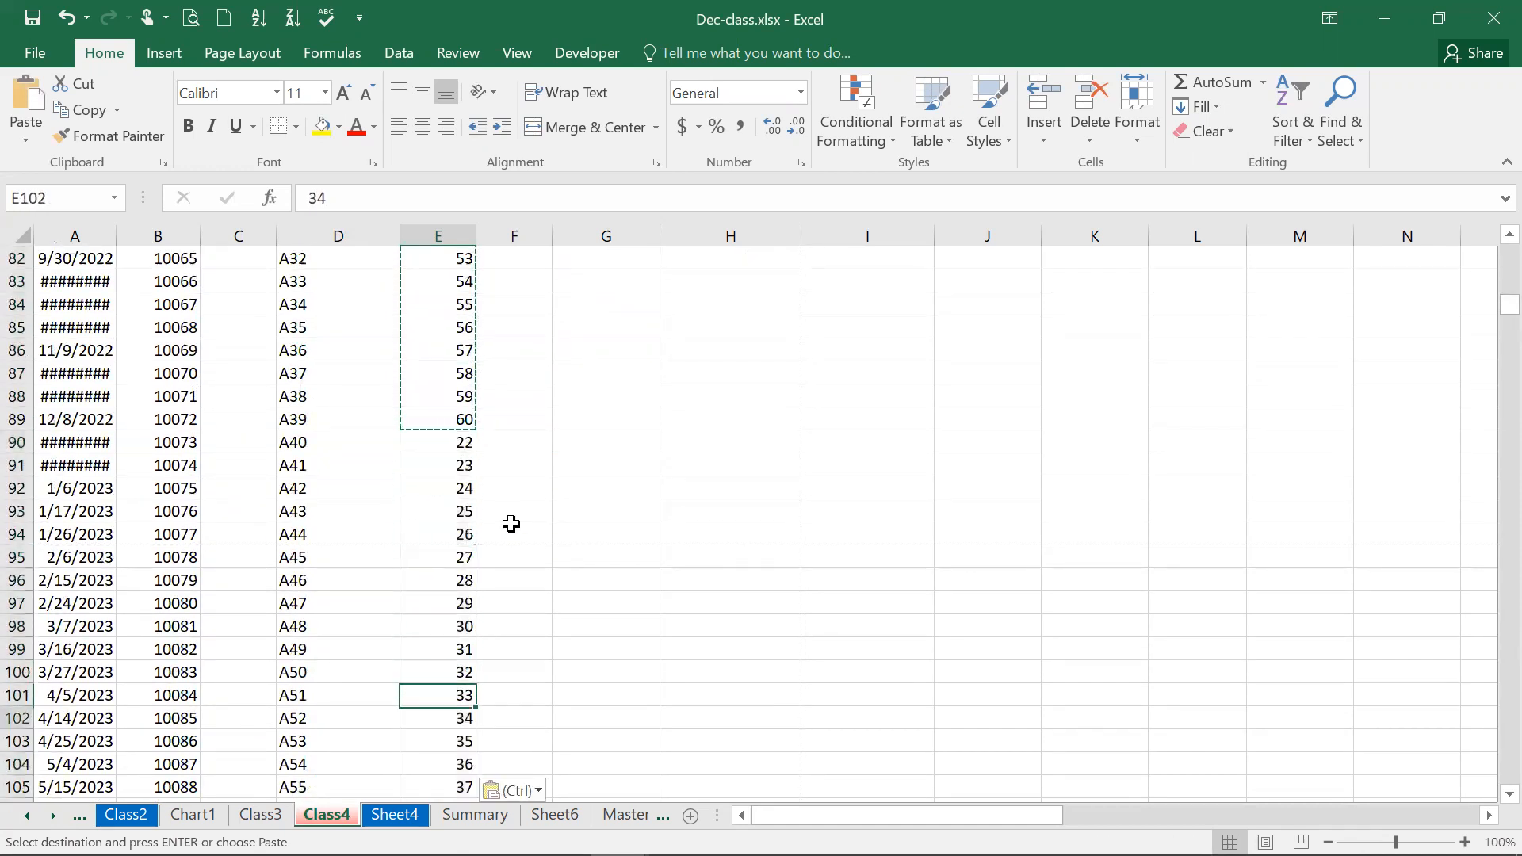
key("Down")
key("Down")
key("Down")
key("Down")
key("Down")
key("Down")
key("Down")
key("Down")
key("Up")
key("Up")
key("Up")
key("Up")
key("Up")
key("Up")
key("Up")
key("Up")
key("Up")
key("Up")
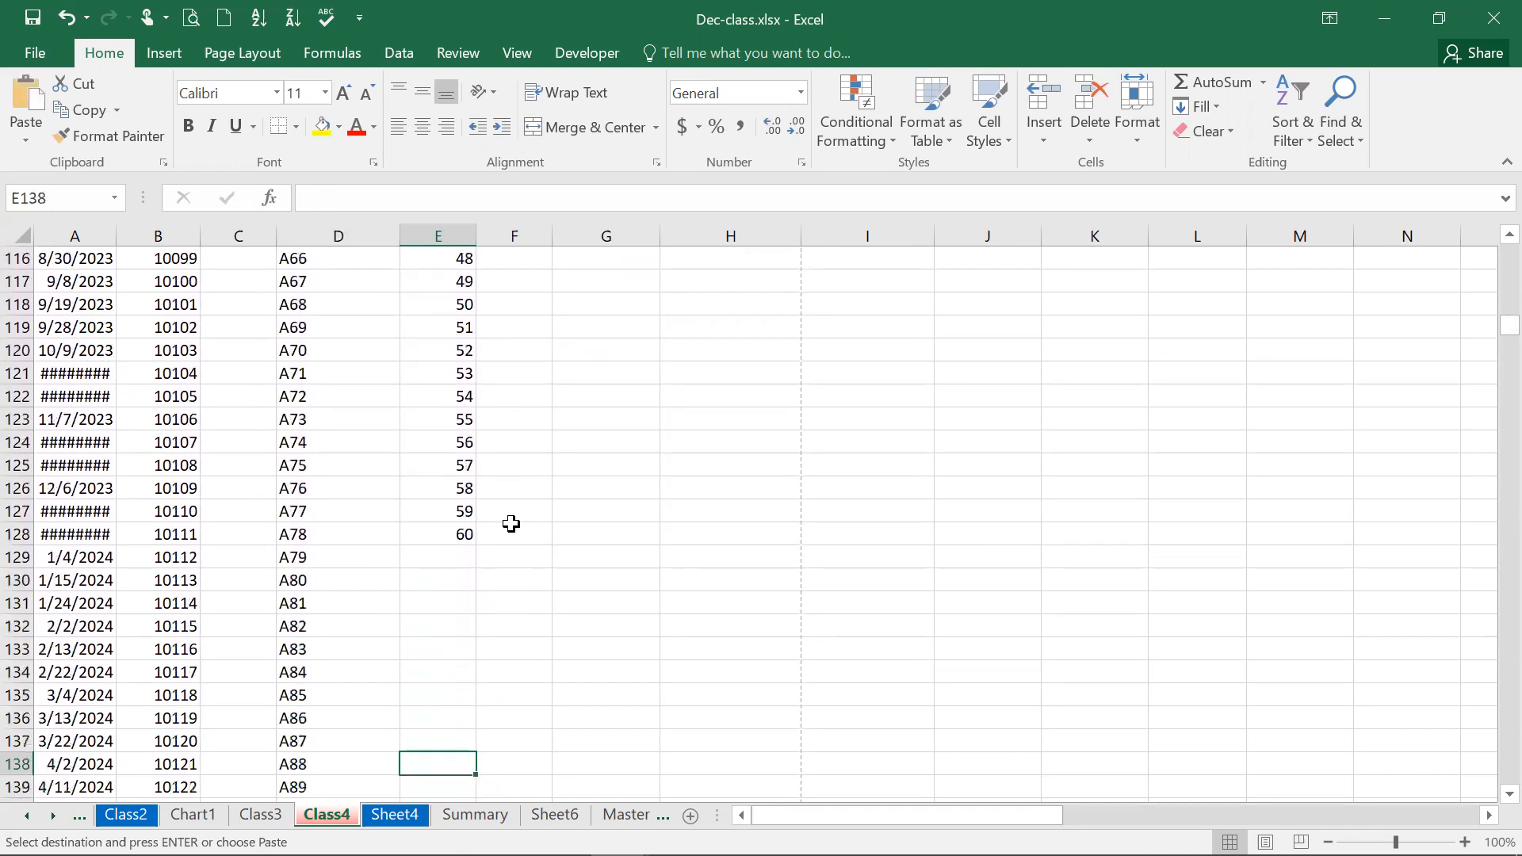
key("shift+Down")
key("shift+Down")
key("shift+Down")
key("shift+Down")
key("shift+Down")
key("shift+Down")
key("shift+Down")
key("shift+Down")
key("shift+Down")
key("shift+Down")
key("ctrl+v")
Examine the pasted ages beside the names, going back up the Age column to E51
key("Down")
key("Down")
key("Down")
key("Down")
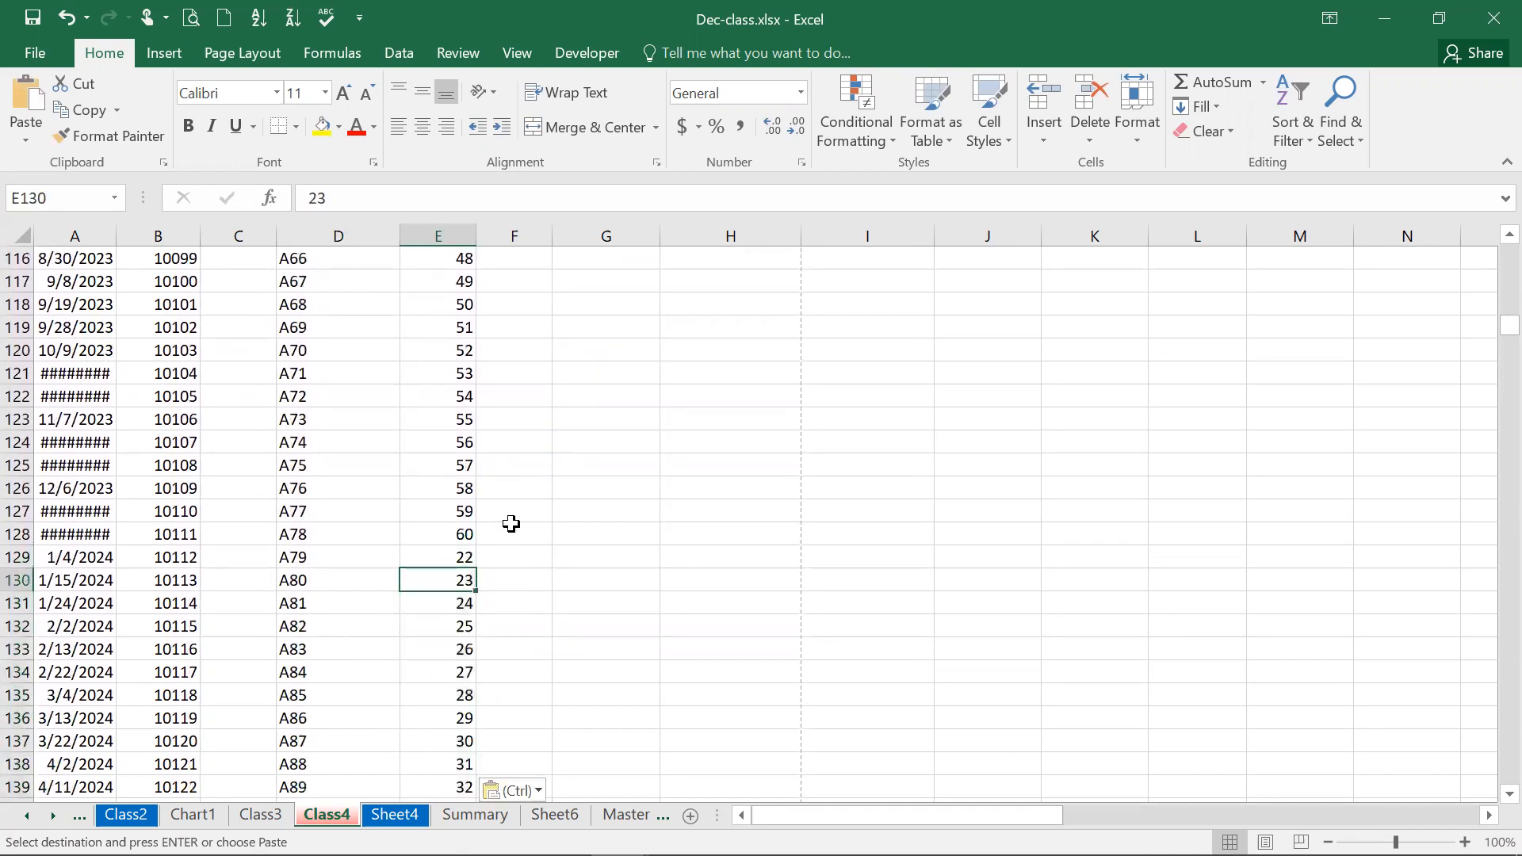
key("Page_Up")
key("Page_Up")
key("Page_Up")
key("Page_Up")
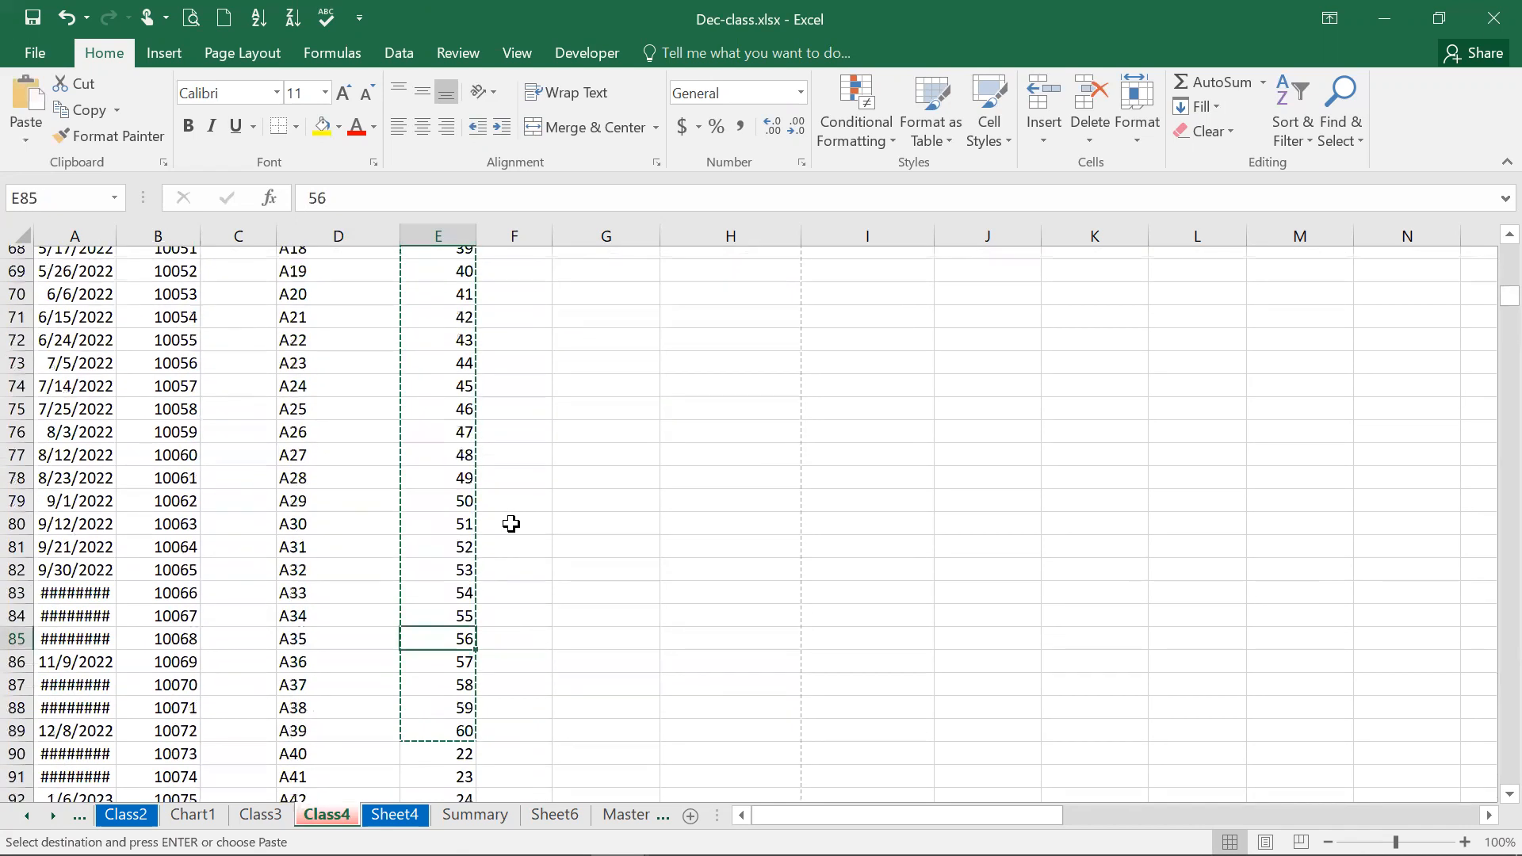
key("Page_Down")
key("Up")
key("Up")
key("Up")
key("Up")
key("Up")
key("Up")
key("Up")
key("Up")
key("Up")
key("Up")
key("Up")
key("Down")
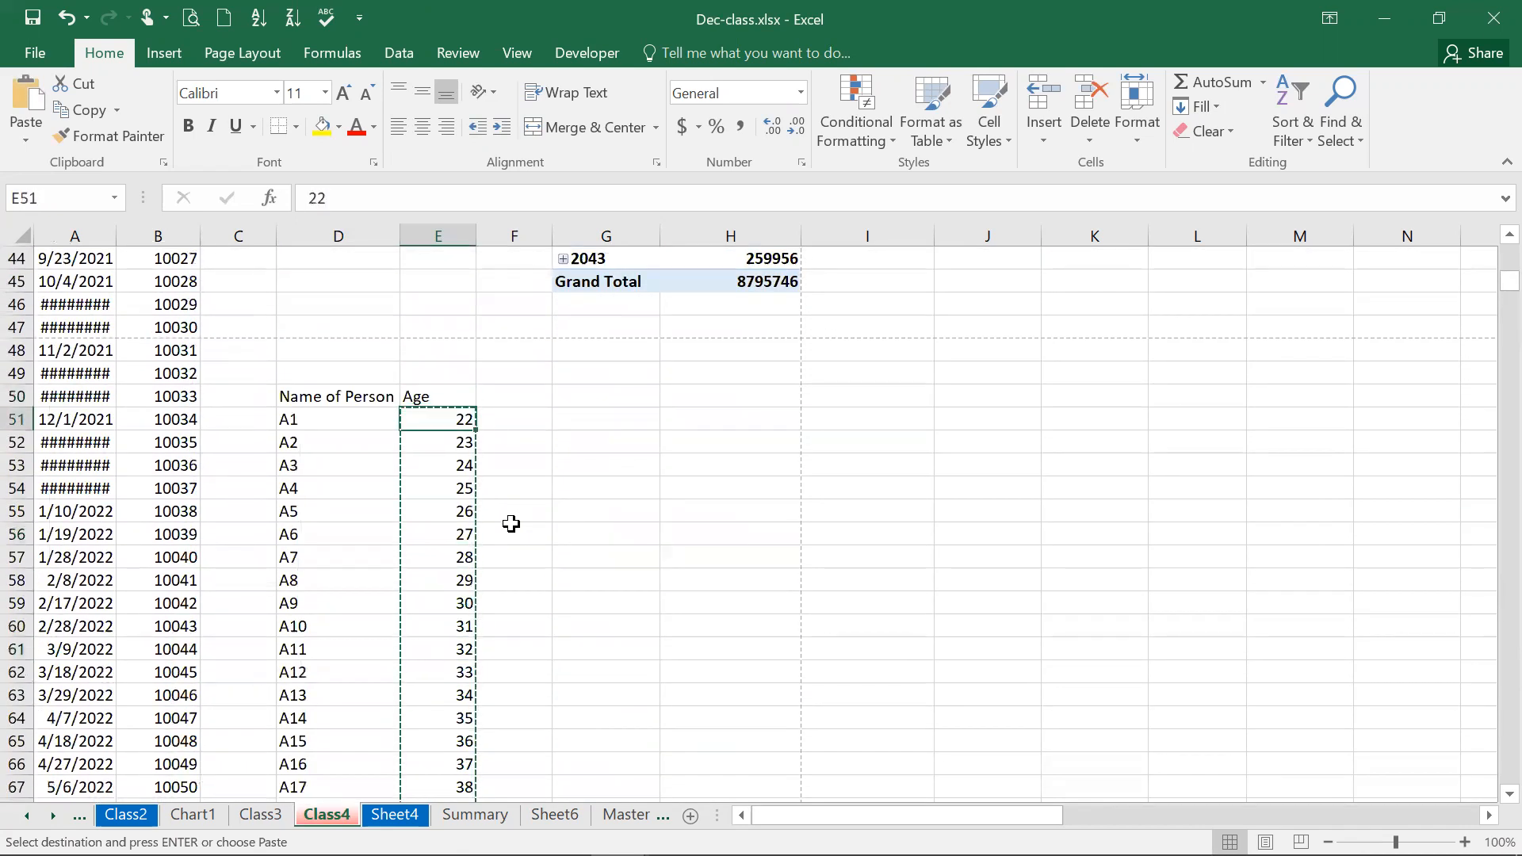
Copy all the ages in E51:E167 and paste them from E168 down, directly below the last filled age
key("shift+Down")
key("shift+Down")
key("shift+Down")
key("shift+Down")
key("shift+Down")
key("shift+Down")
key("shift+Down")
key("shift+Down")
key("shift+Down")
key("shift+Down")
key("shift+Down")
key("shift+Down")
key("shift+Down")
key("shift+Down")
key("shift+Down")
key("shift+Down")
key("shift+Down")
key("shift+Down")
key("shift+Down")
key("shift+Down")
key("shift+Down")
key("shift+Down")
key("shift+Down")
key("shift+Down")
key("shift+Down")
key("shift+Down")
key("shift+Down")
key("shift+Down")
key("shift+Down")
key("shift+Down")
key("shift+Down")
key("shift+Down")
key("shift+Down")
key("shift+Down")
key("shift+Down")
key("shift+Down")
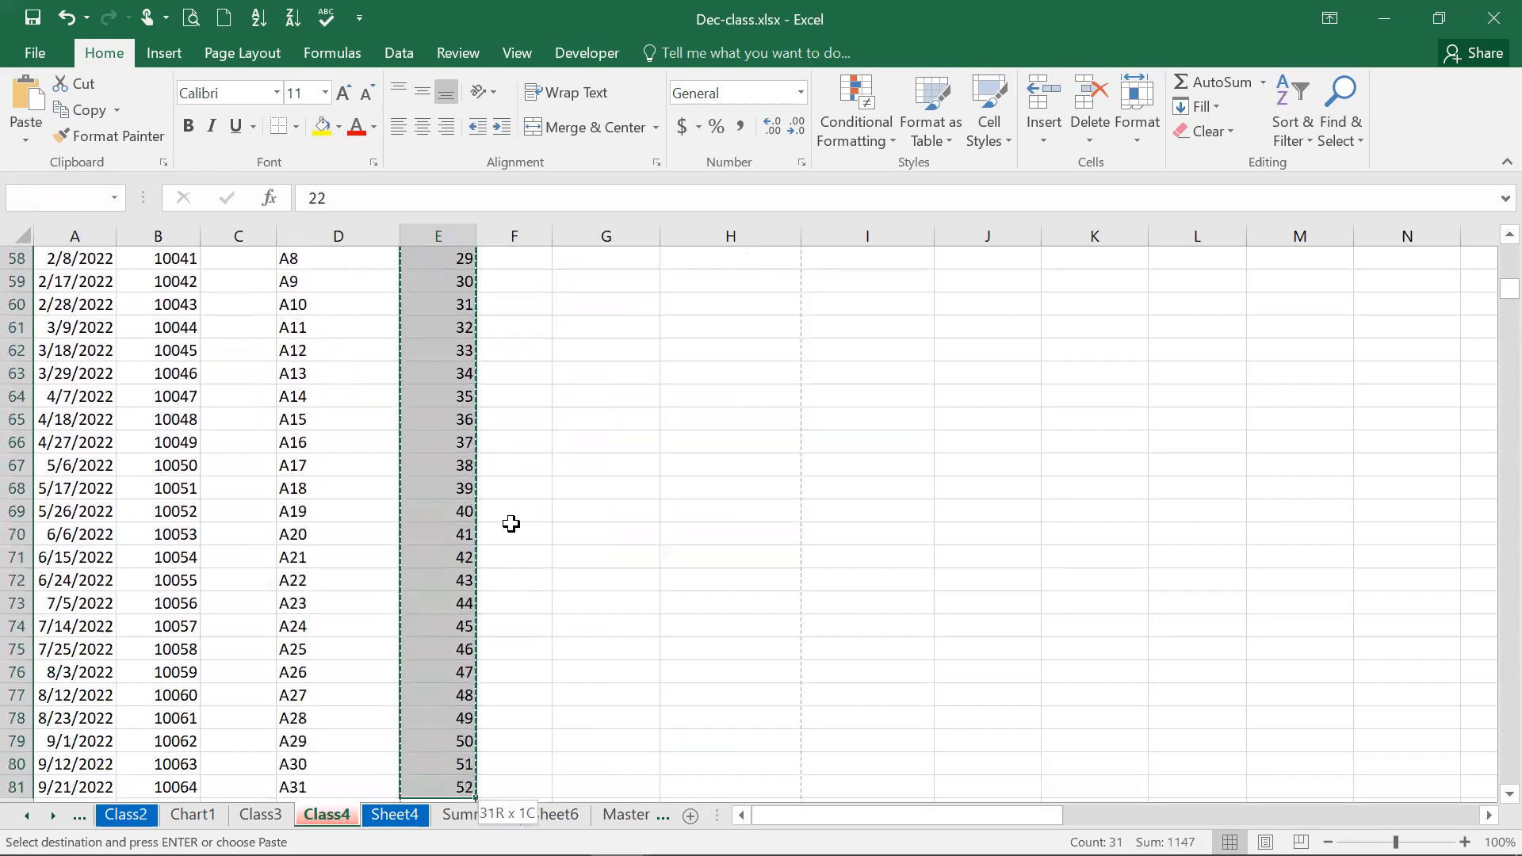
key("shift+Down")
key("shift+Down")
key("shift+Down")
key("shift+Down")
key("shift+Down")
key("shift+Down")
key("shift+Down")
key("shift+Down")
key("shift+Down")
key("shift+Down")
key("shift+Down")
key("shift+Down")
key("shift+Down")
key("shift+Down")
key("shift+Down")
key("shift+Down")
key("shift+Down")
key("shift+Down")
key("shift+Down")
key("shift+Down")
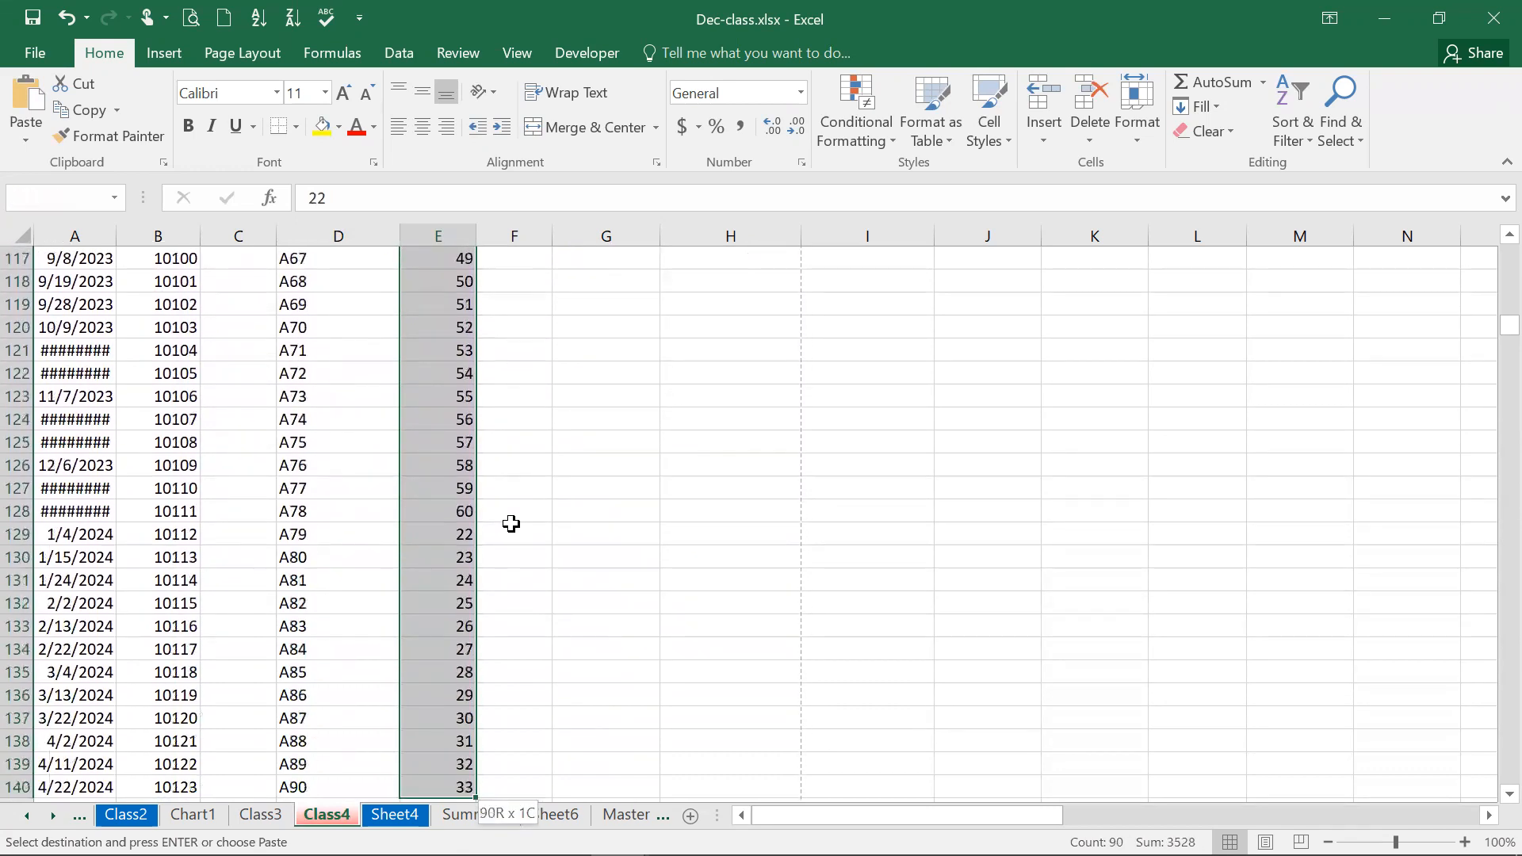
key("shift+Up")
key("shift+Up")
key("shift+Up")
key("shift+Up")
key("shift+Up")
key("shift+Up")
key("shift+Up")
key("shift+Up")
key("shift+Up")
key("shift+Up")
key("shift+Up")
key("shift+Up")
key("shift+Up")
key("shift+Up")
key("shift+Up")
key("shift+Up")
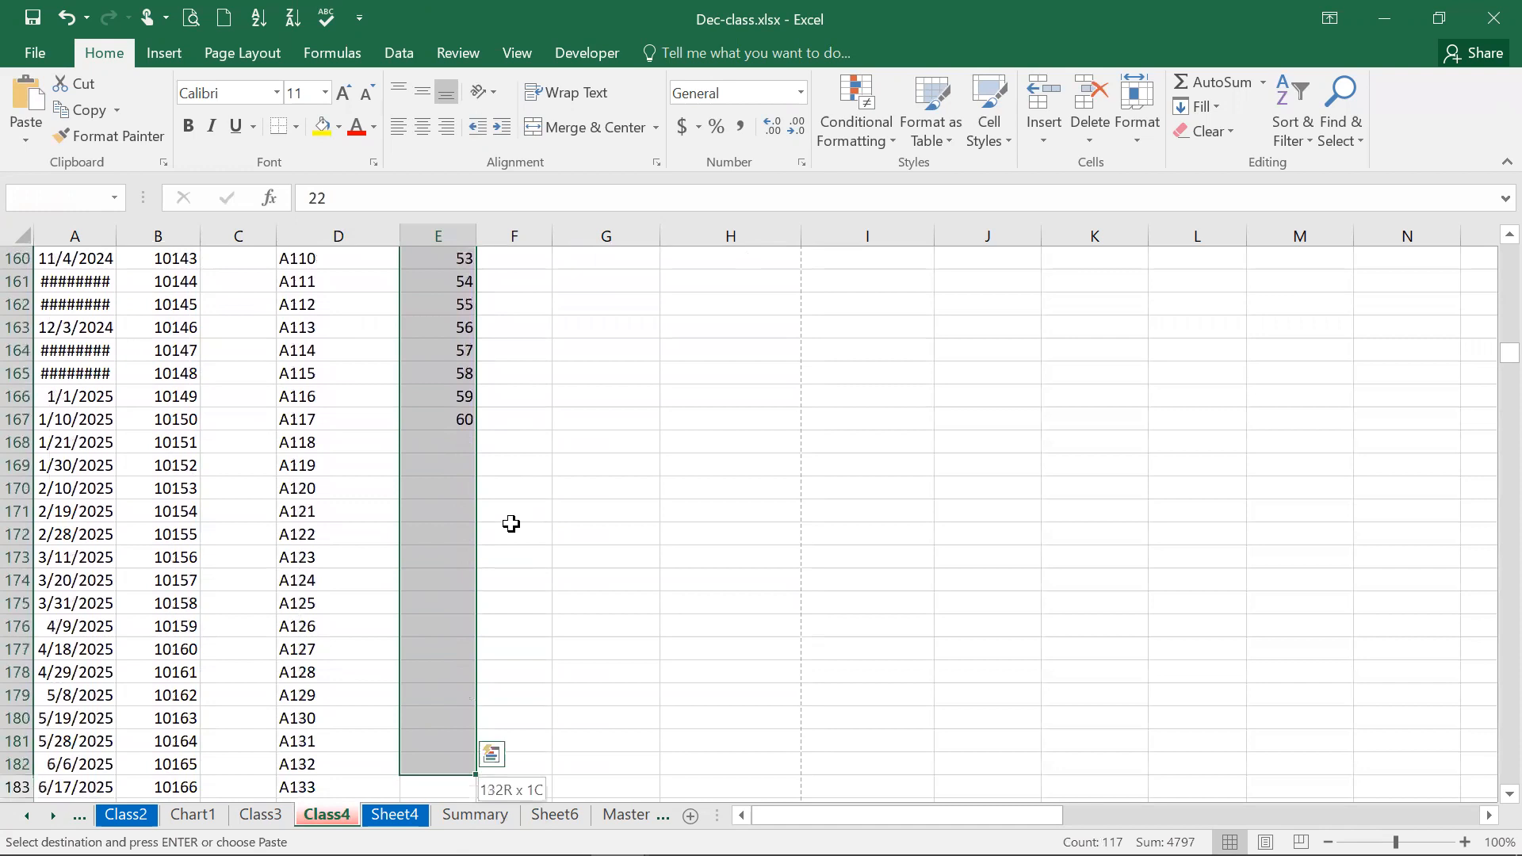
key("ctrl+v")
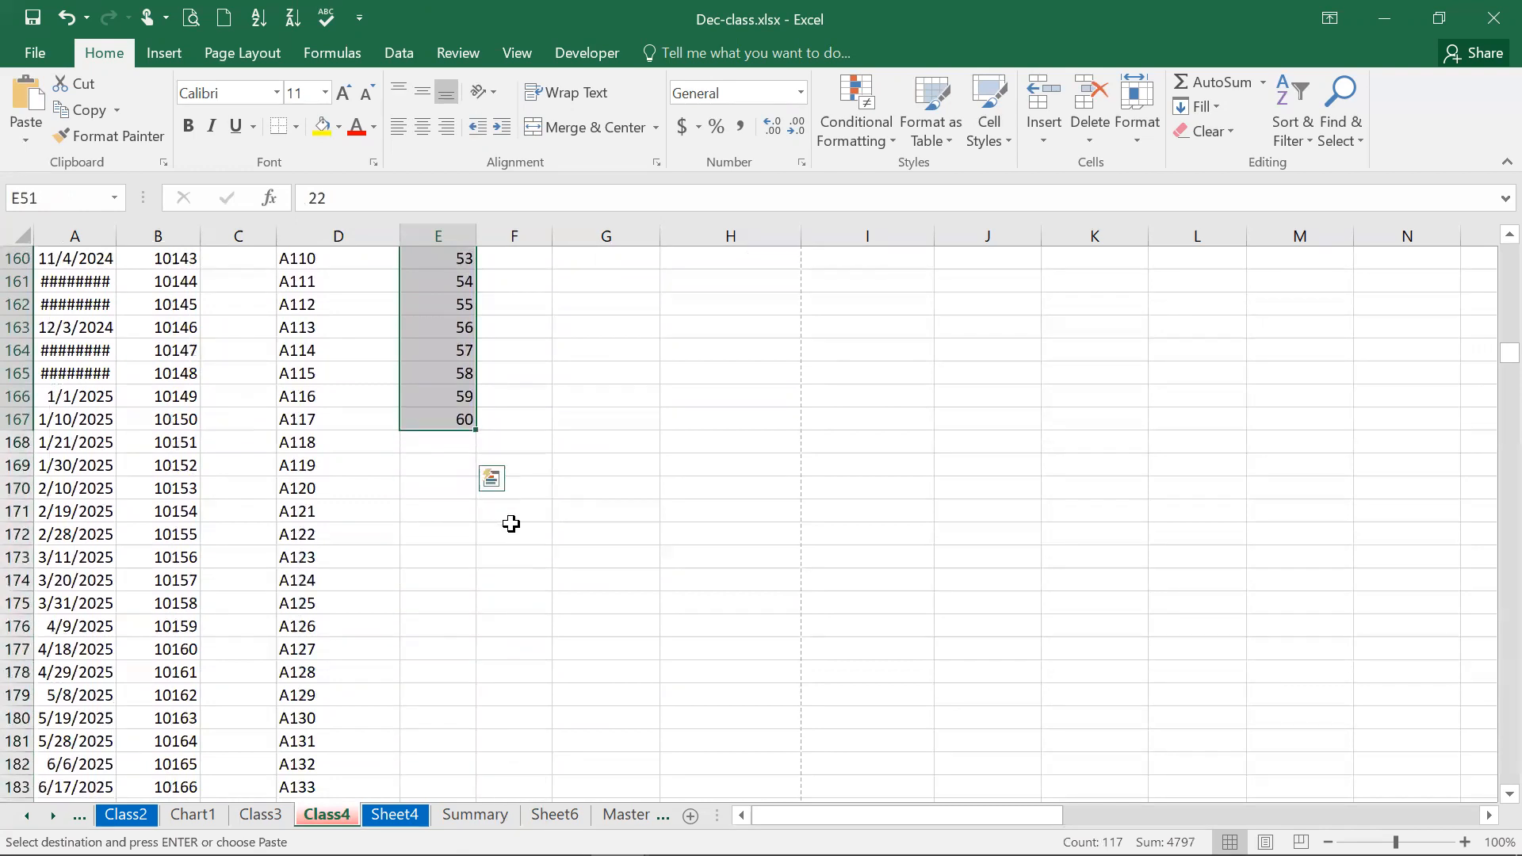
left_click(442, 441)
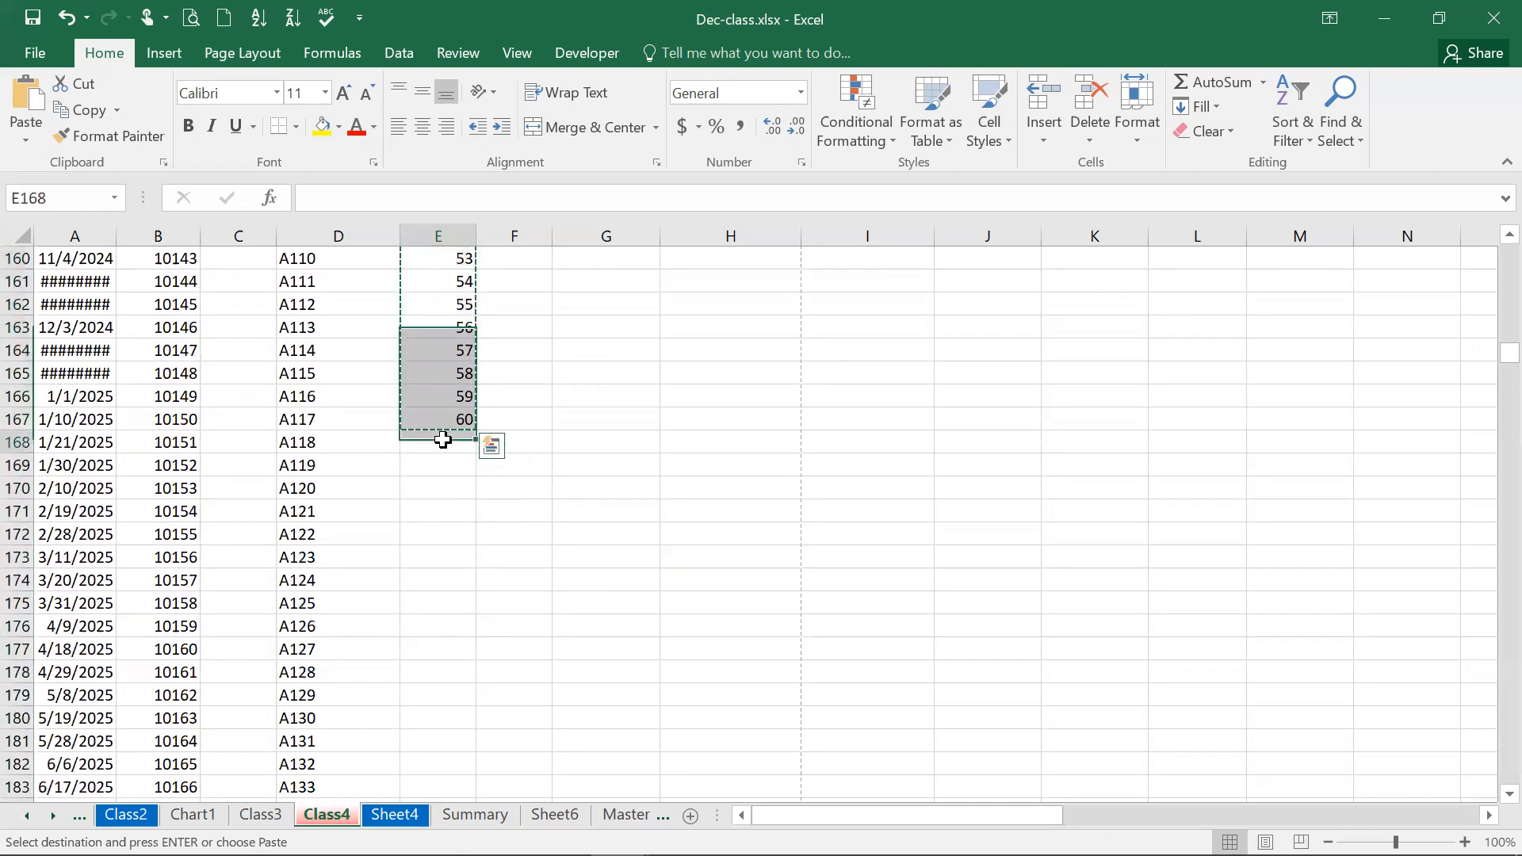
key("ctrl+v")
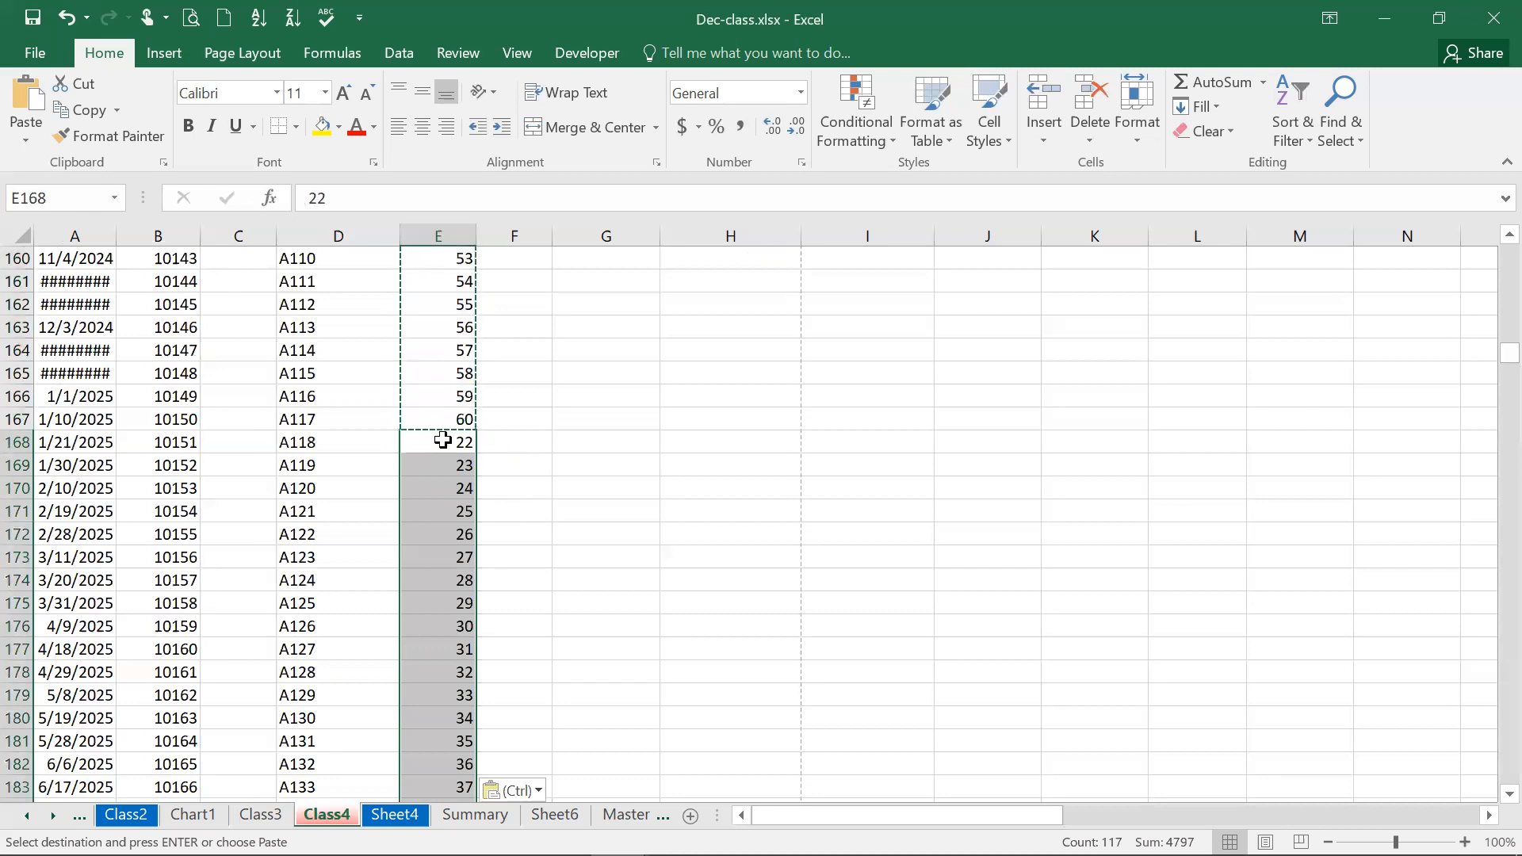
Paste the same copied ages again from E285 down, in the first empty Age cell, beside A235
key("Down")
key("Down")
key("Down")
key("Down")
key("Down")
key("Down")
key("Down")
key("Down")
key("Down")
key("Down")
key("Down")
key("Down")
key("Down")
key("Down")
key("Down")
key("Down")
key("Down")
key("Down")
key("Down")
key("Down")
key("Down")
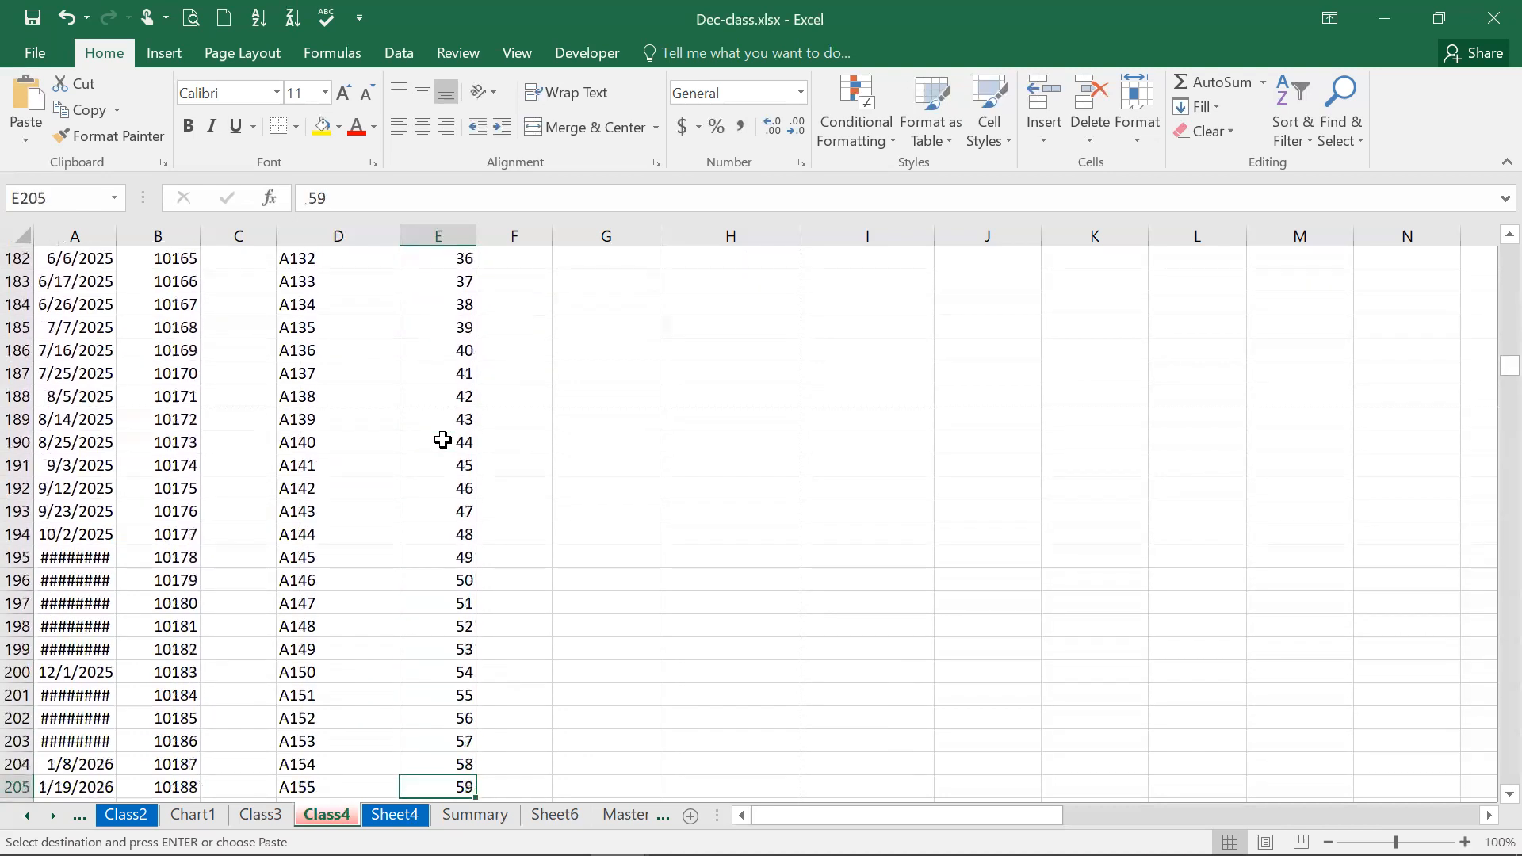
key("Down")
key("Down")
key("Down")
key("Down")
key("Down")
key("Down")
key("Down")
key("Down")
key("Down")
key("Down")
key("Down")
key("Down")
key("Down")
key("Down")
key("Down")
key("Down")
key("Down")
key("Down")
key("Down")
key("Down")
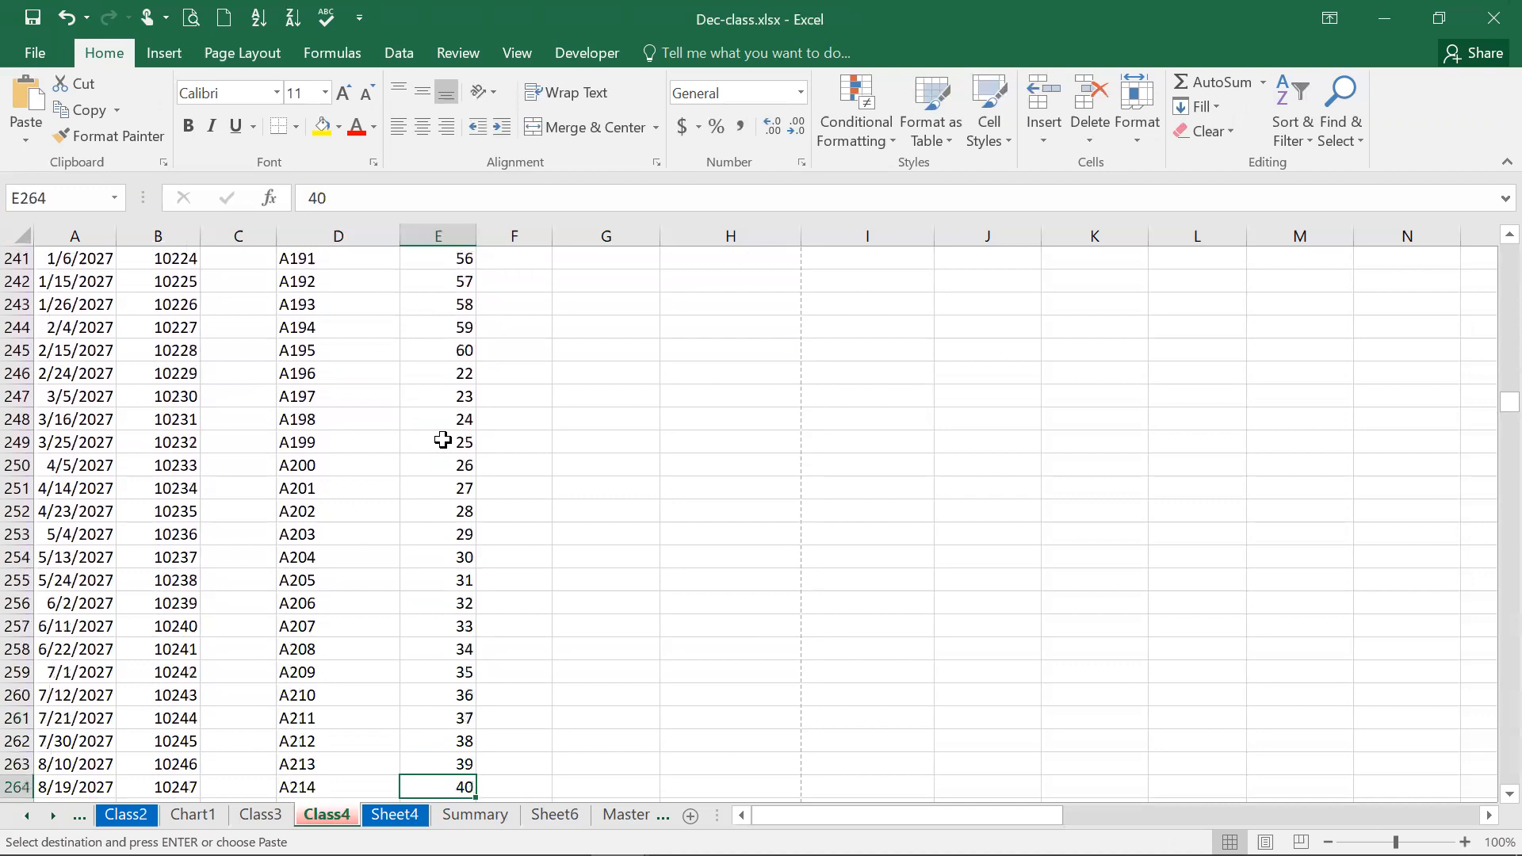
key("Down")
key("Down")
key("Down")
key("Down")
key("Down")
key("Down")
key("Down")
key("Down")
key("Down")
key("Down")
key("Down")
key("Down")
key("Down")
key("Down")
key("Down")
key("Down")
key("Down")
key("Down")
key("Down")
key("Down")
key("Up")
key("Up")
key("Up")
key("Up")
key("Up")
key("Up")
key("Up")
key("Up")
key("Up")
key("Up")
key("Up")
key("Up")
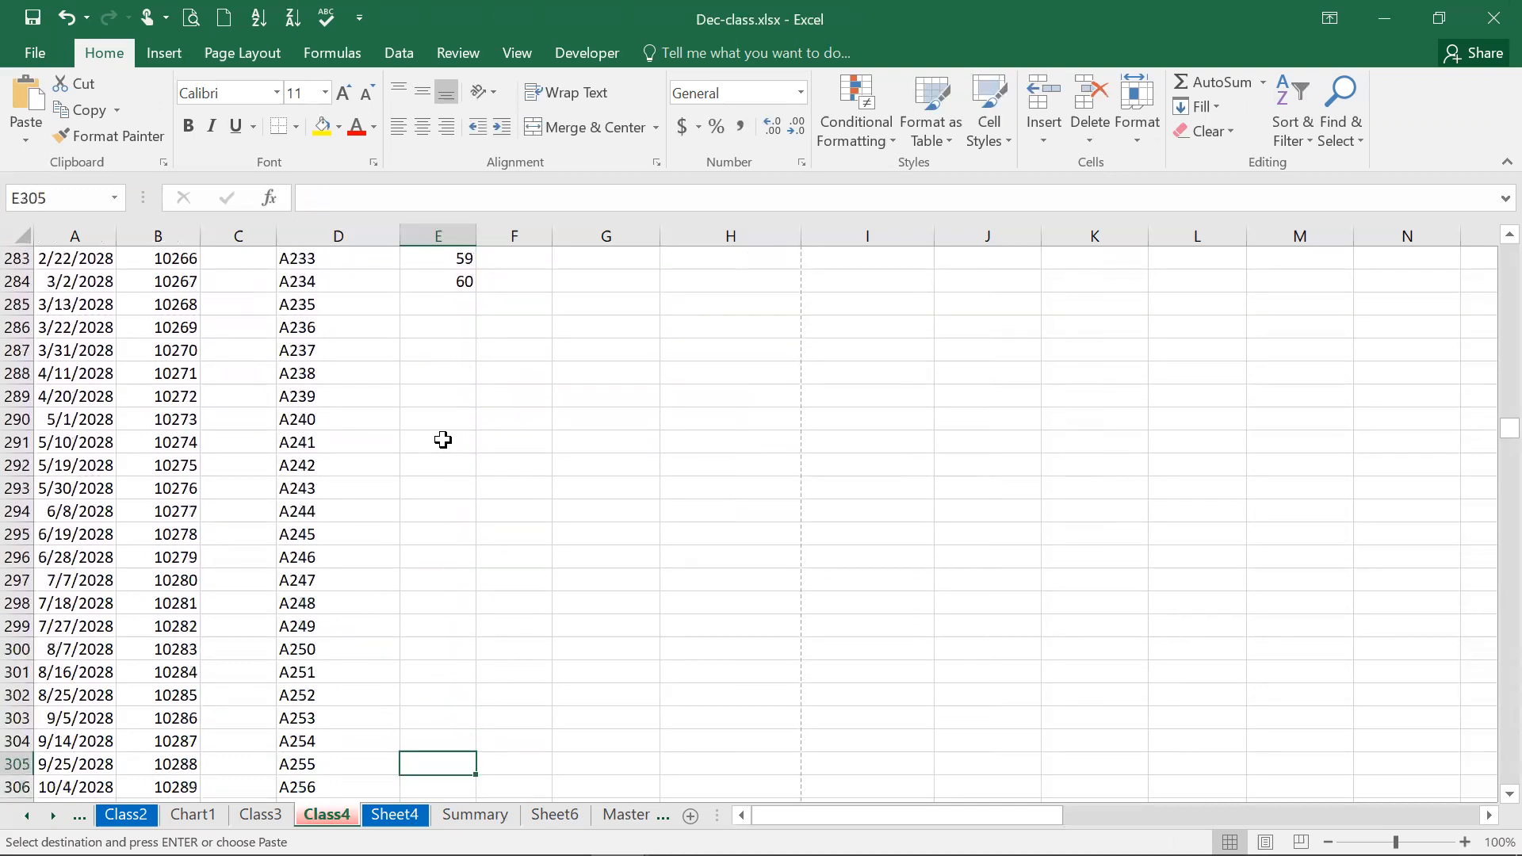
key("Up")
key("Up")
key("Up")
key("Up")
key("Up")
key("Up")
key("Up")
key("Up")
key("Up")
key("Up")
key("Down")
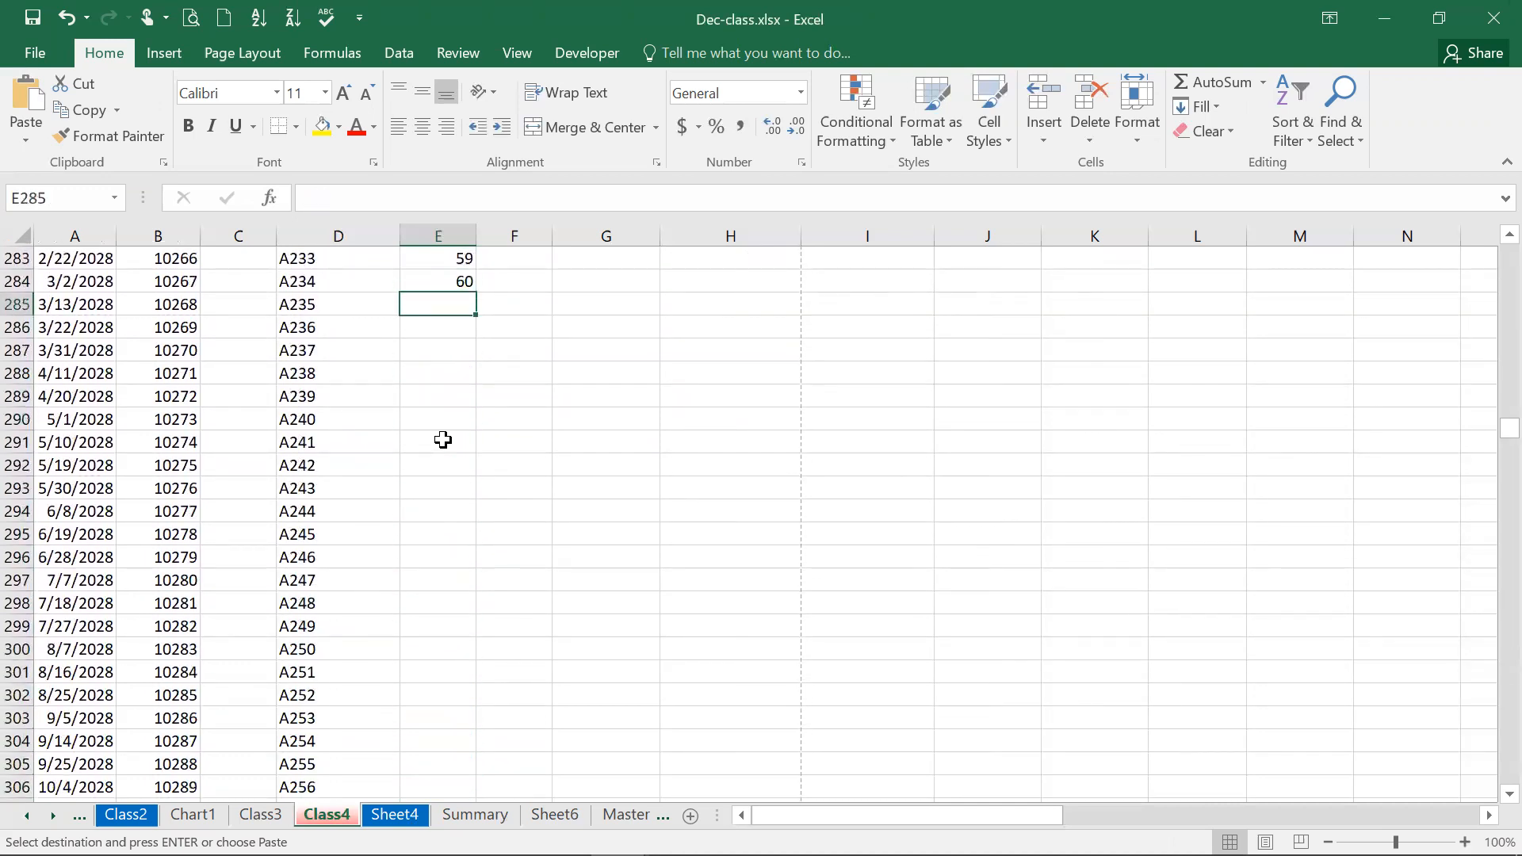
key("ctrl+v")
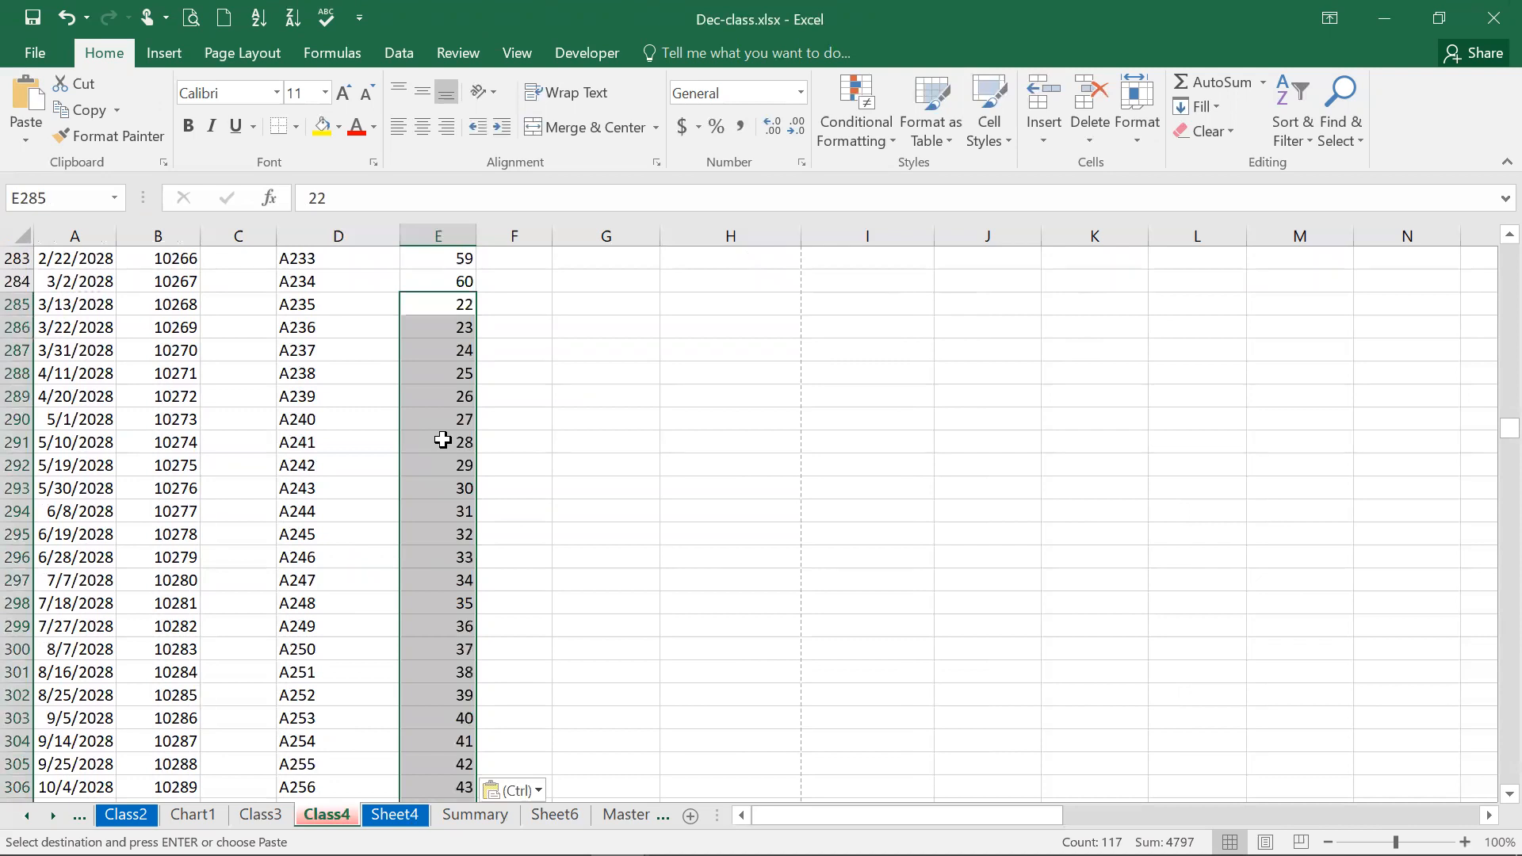
Paste the copied ages again from E402 down, in the first empty Age cell, beside A352
key("ctrl+Down")
key("Down")
key("Up")
key("Down")
key("ctrl+v")
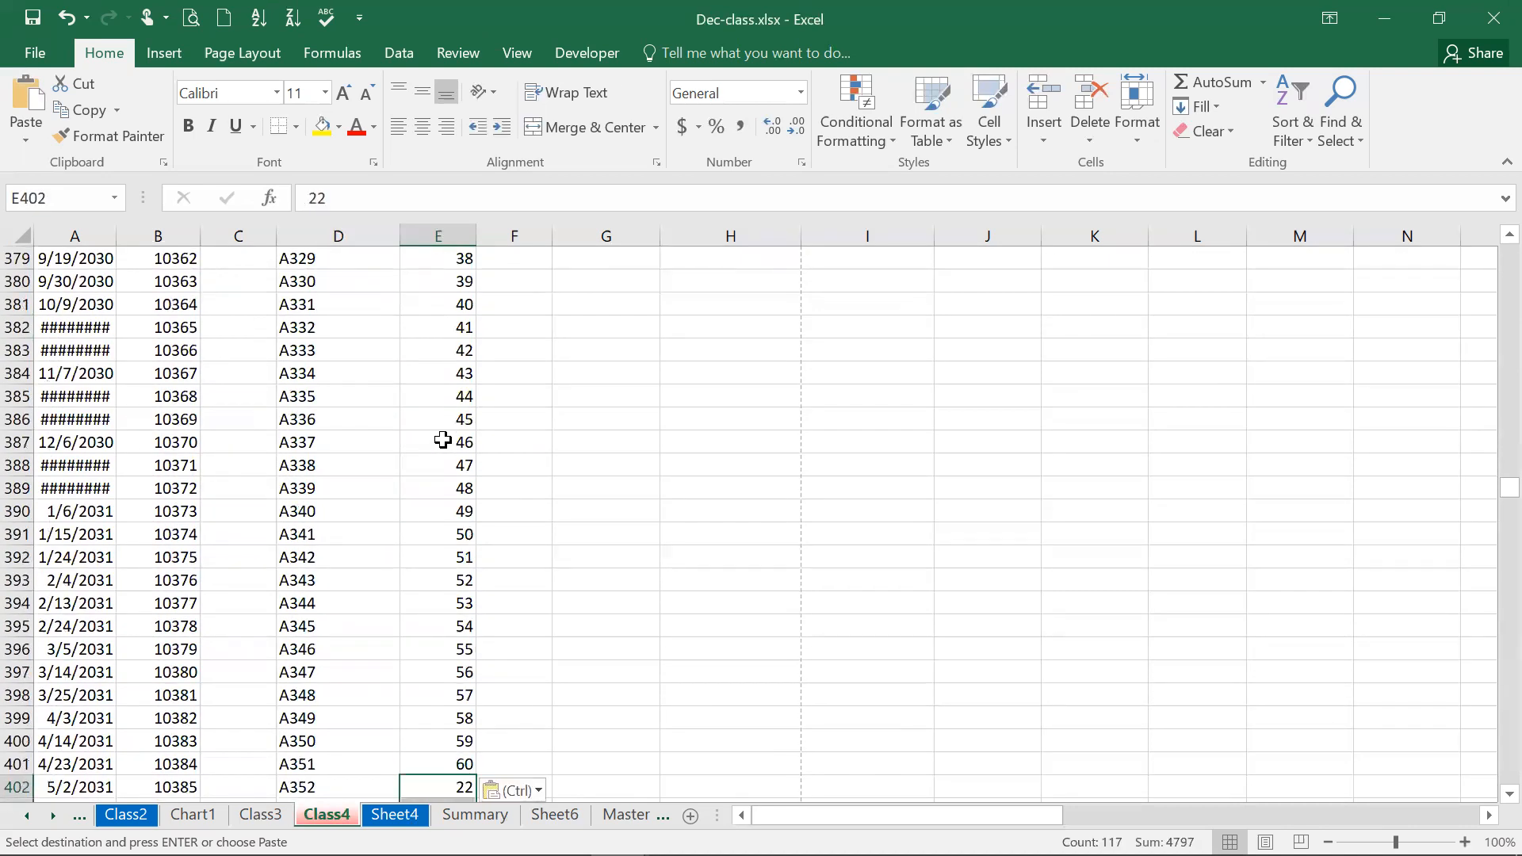
Examine the end of the Age column, going back up from its last entry to the end of the Name of Person list
key("Down")
key("ctrl+Down")
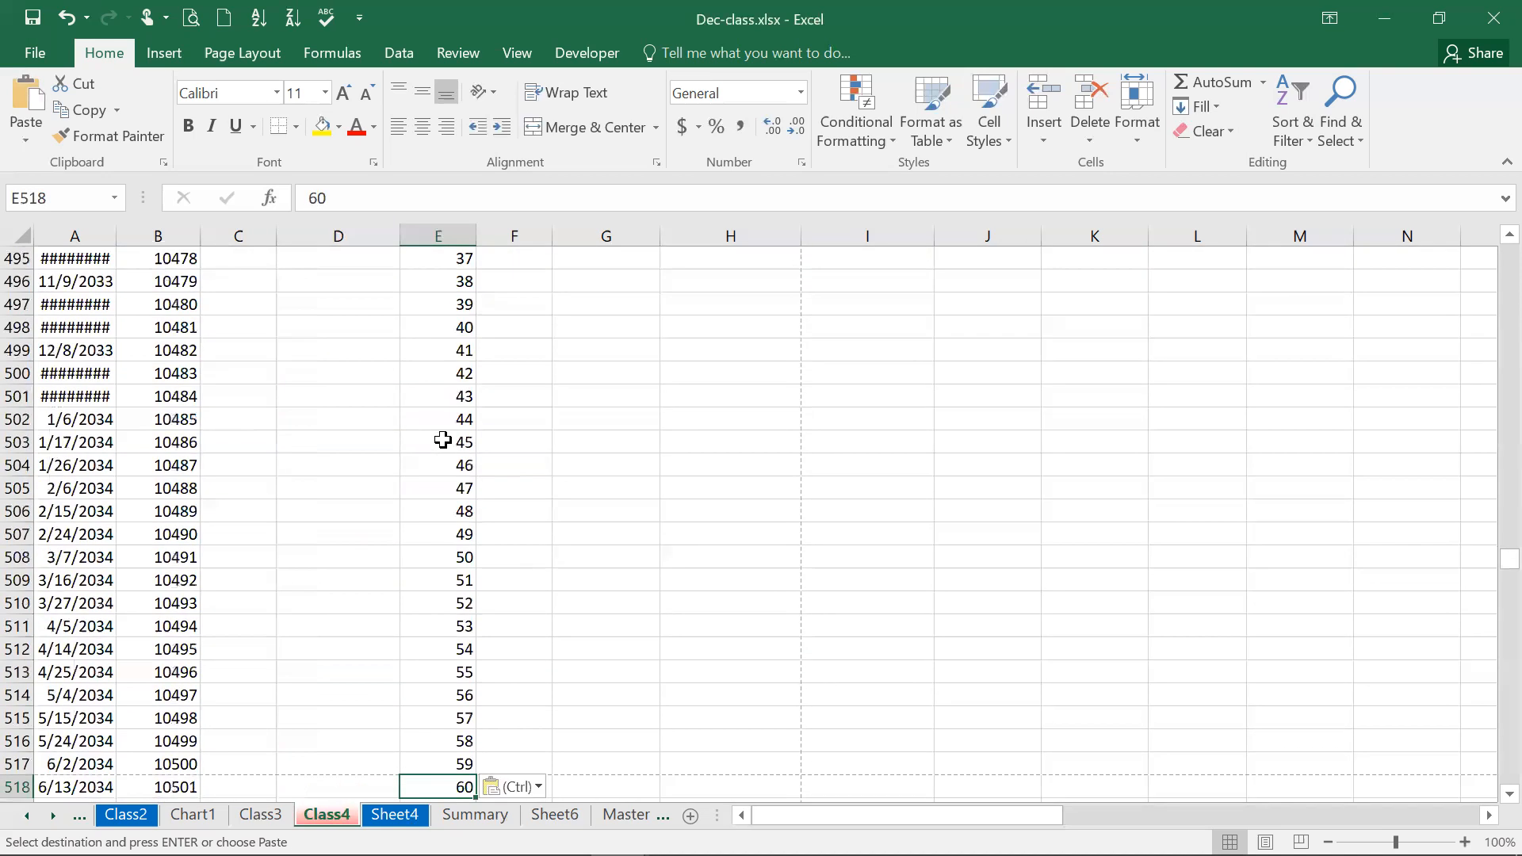
key("Up")
key("Up")
key("Up")
key("Up")
key("Up")
key("Up")
key("Up")
key("Up")
key("Up")
key("Up")
key("Up")
key("Up")
key("Up")
key("Up")
key("Up")
key("Up")
key("Up")
key("Up")
key("Up")
key("Up")
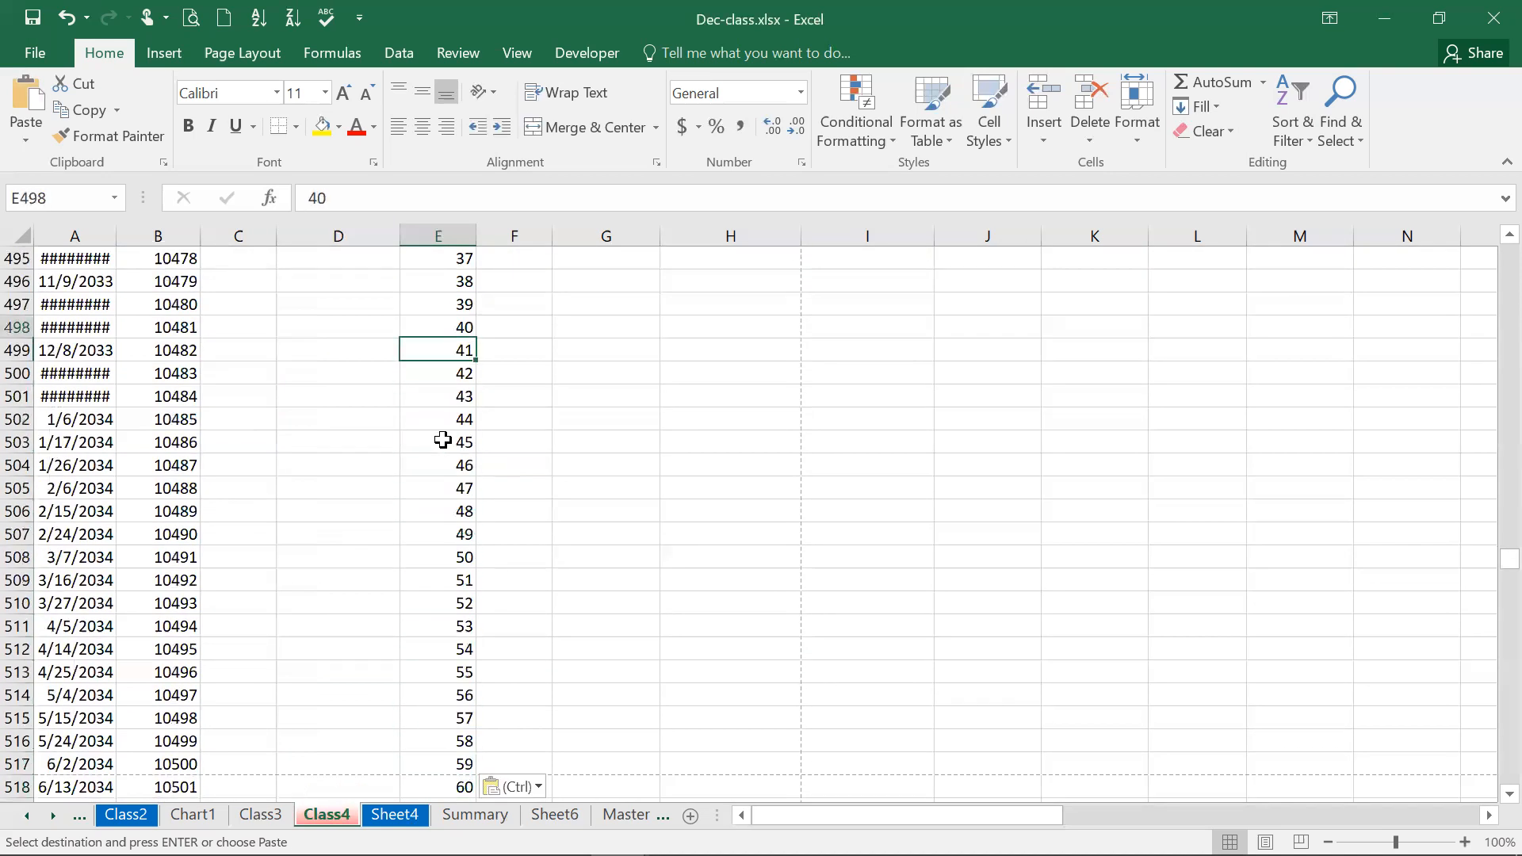
key("Up")
key("Up")
key("Up")
key("Up")
key("Up")
key("Up")
key("Up")
key("Up")
key("Up")
key("Up")
key("Up")
key("Up")
key("Up")
key("Up")
key("Up")
key("Up")
key("Up")
key("Up")
key("Up")
key("Up")
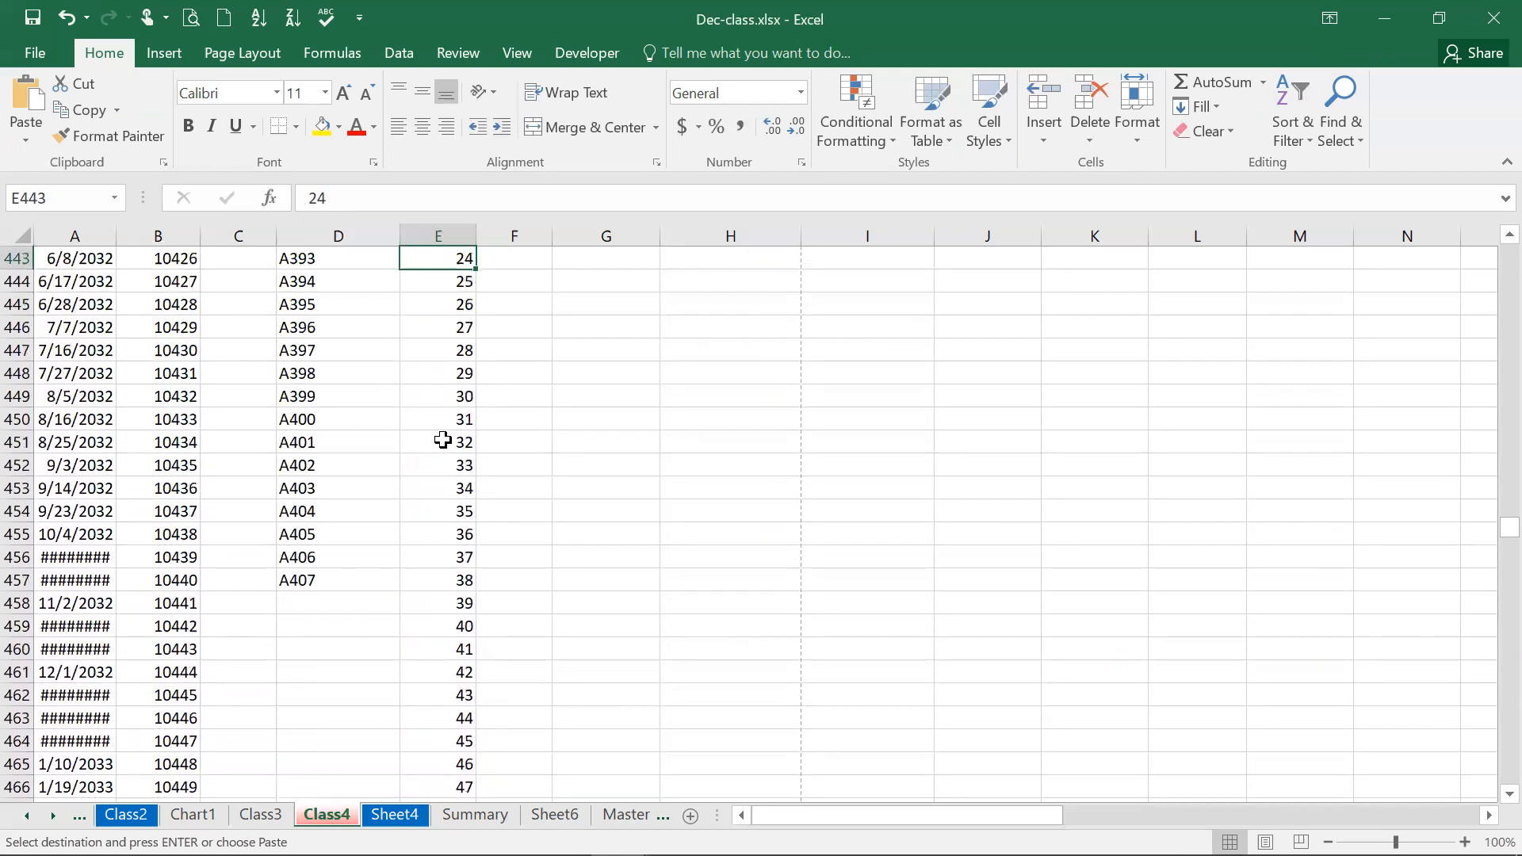
Clear the two ages in E458 and E459, directly below the row of the last name, A407
key("Down")
key("Down")
key("Down")
key("Down")
key("Down")
key("Down")
key("Down")
key("Down")
key("Down")
key("Down")
key("Down")
key("Down")
key("Down")
key("Down")
key("Down")
key("Down")
key("Up")
key("Up")
key("Delete")
key("Down")
key("Delete")
Insert a PivotTable from the Name of Person and Age data in D50:E457, placed on the existing worksheet at H62
key("Up")
key("Up")
key("shift+Left")
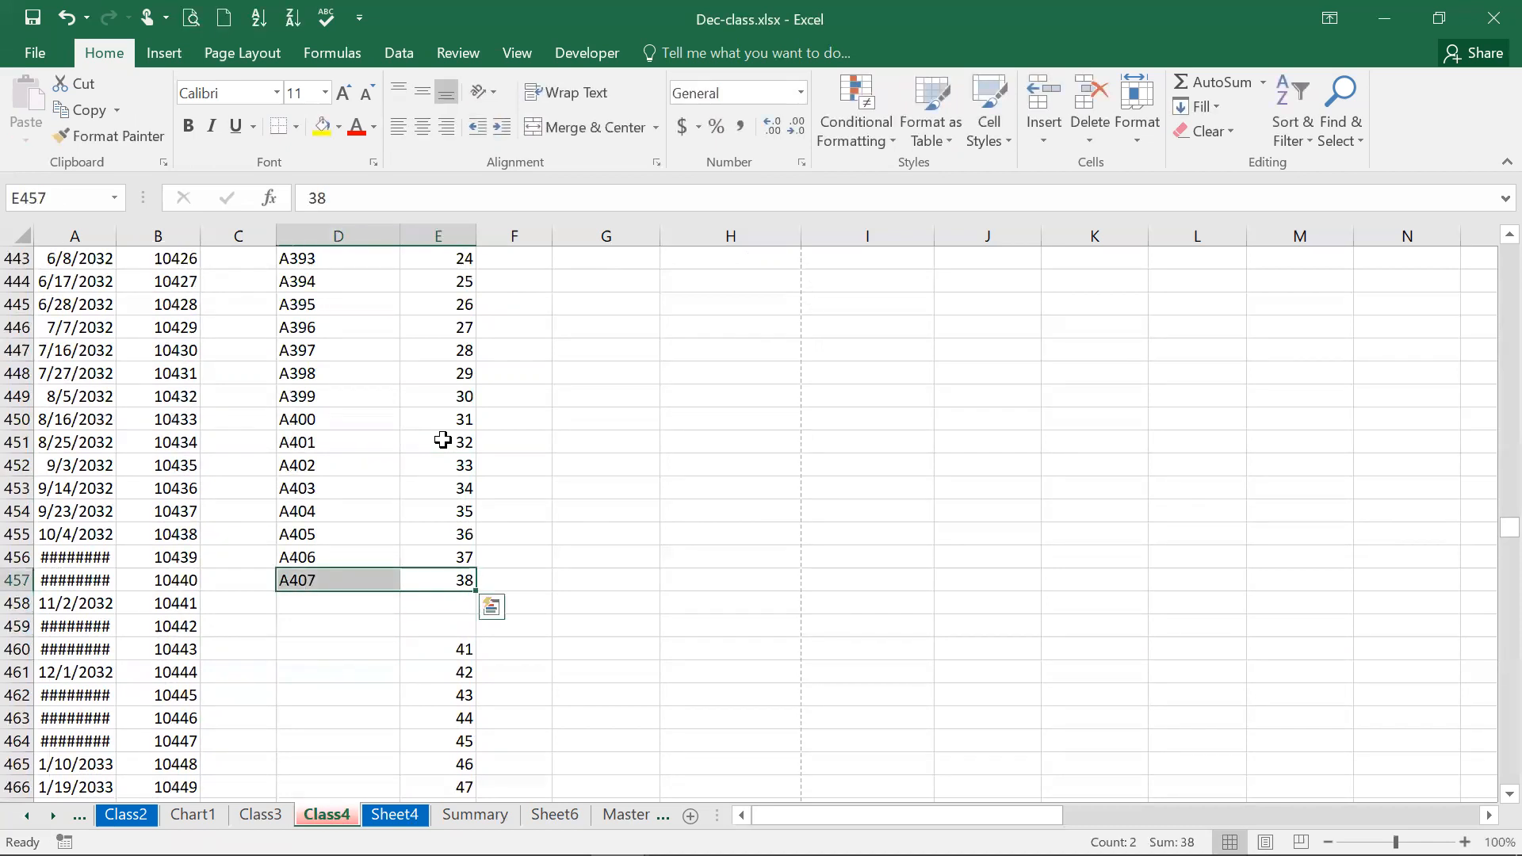
key("ctrl+shift+Up")
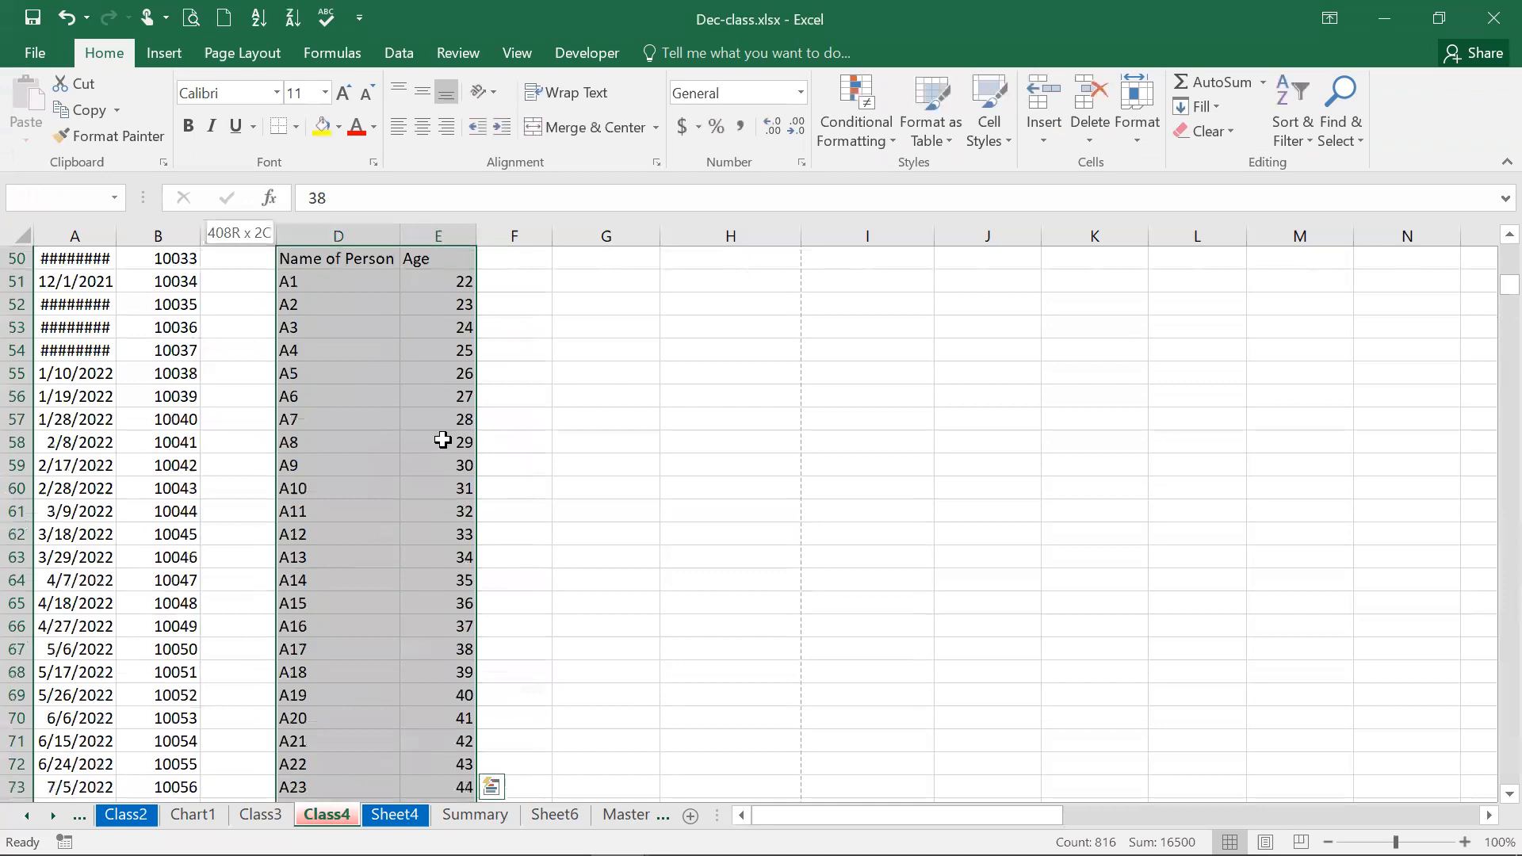
key("ctrl+shift+Down")
key("ctrl+shift+Up")
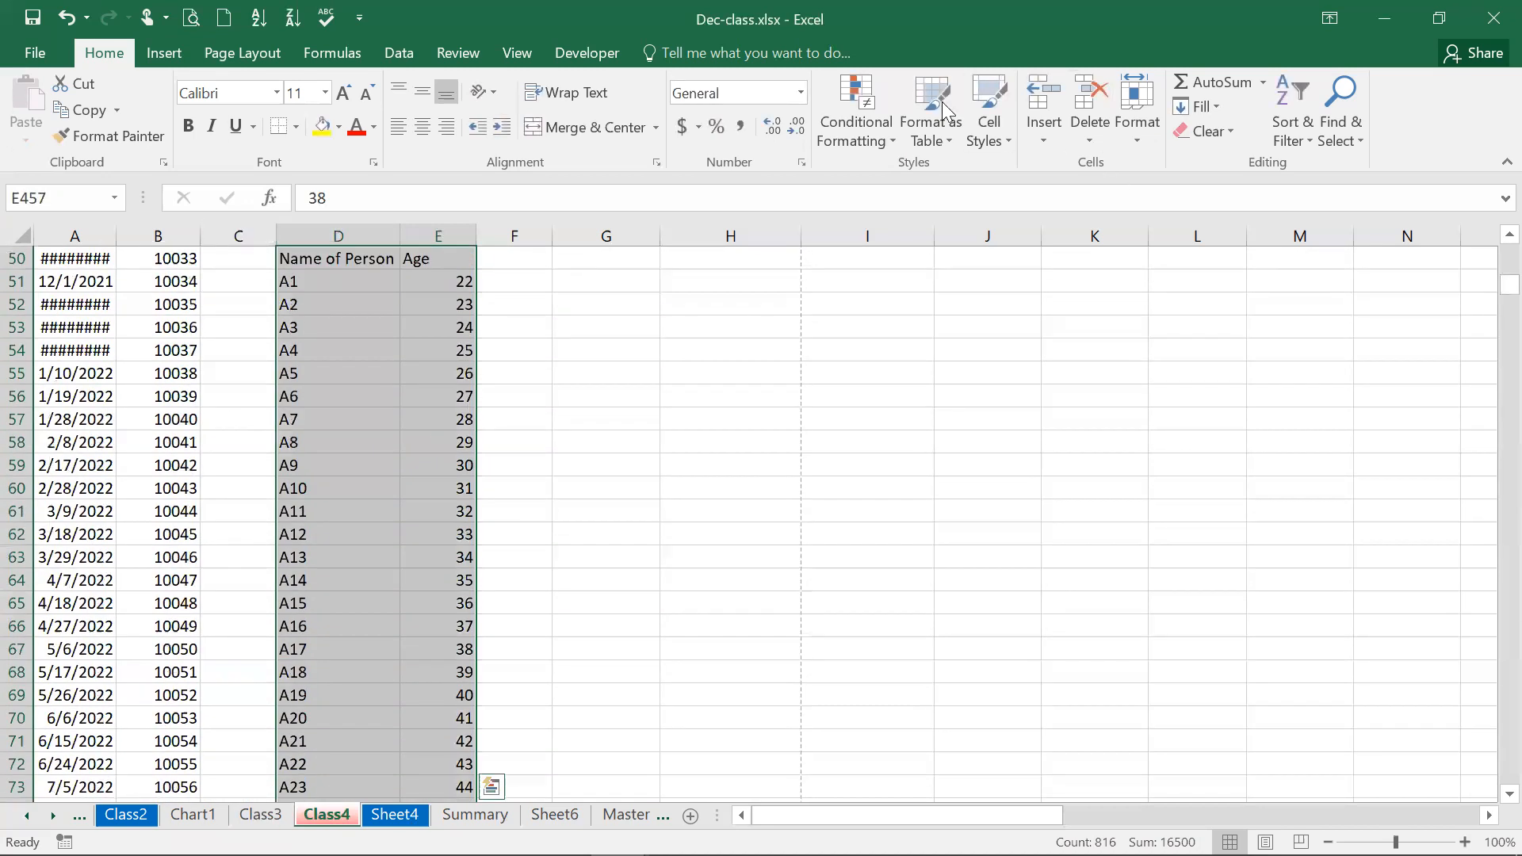
left_click(164, 53)
left_click(37, 89)
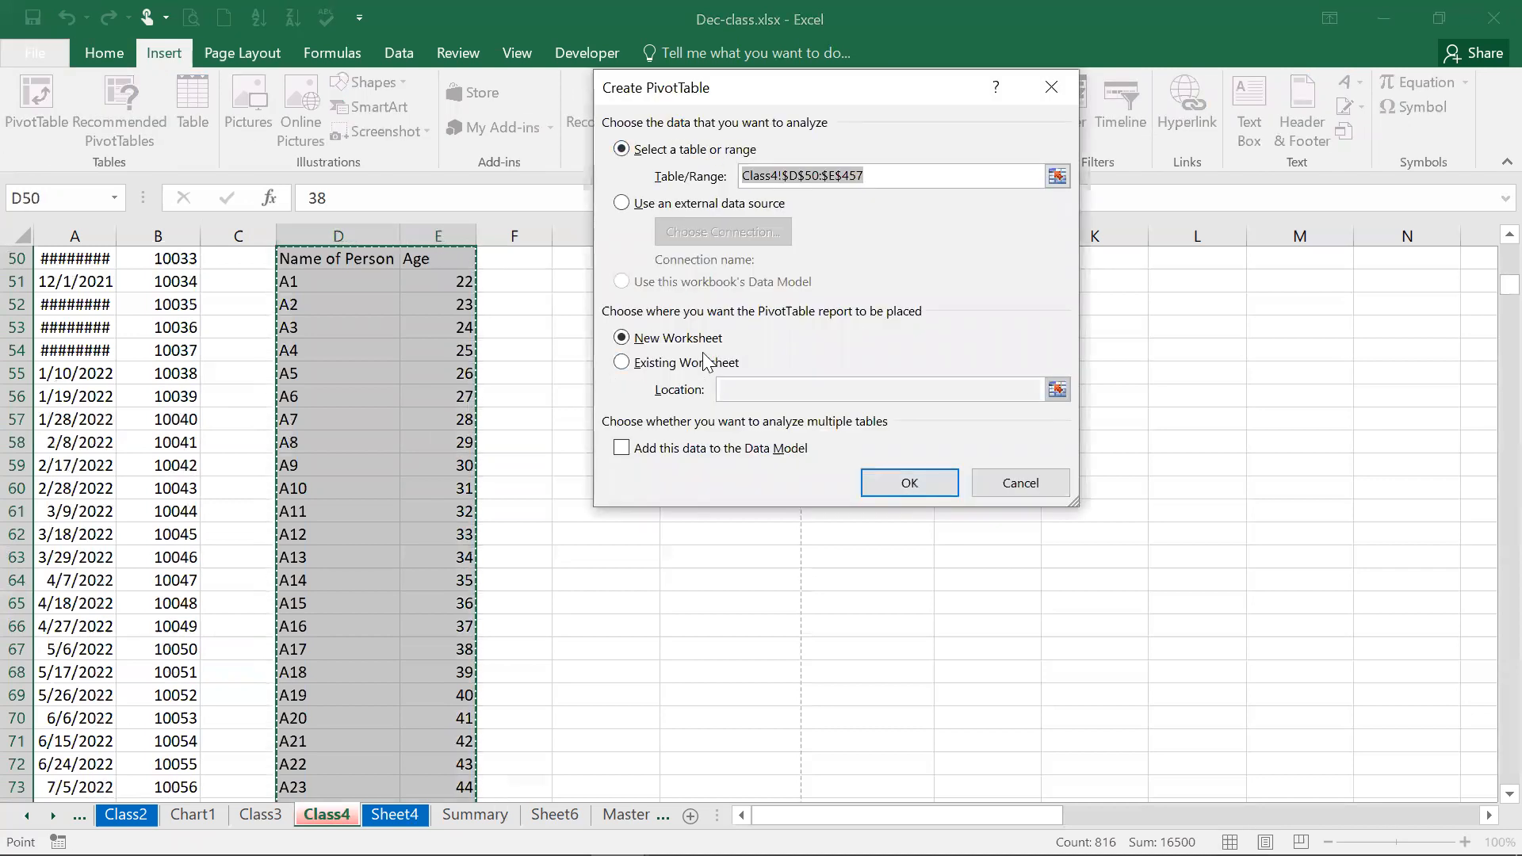
left_click(684, 364)
left_click(920, 485)
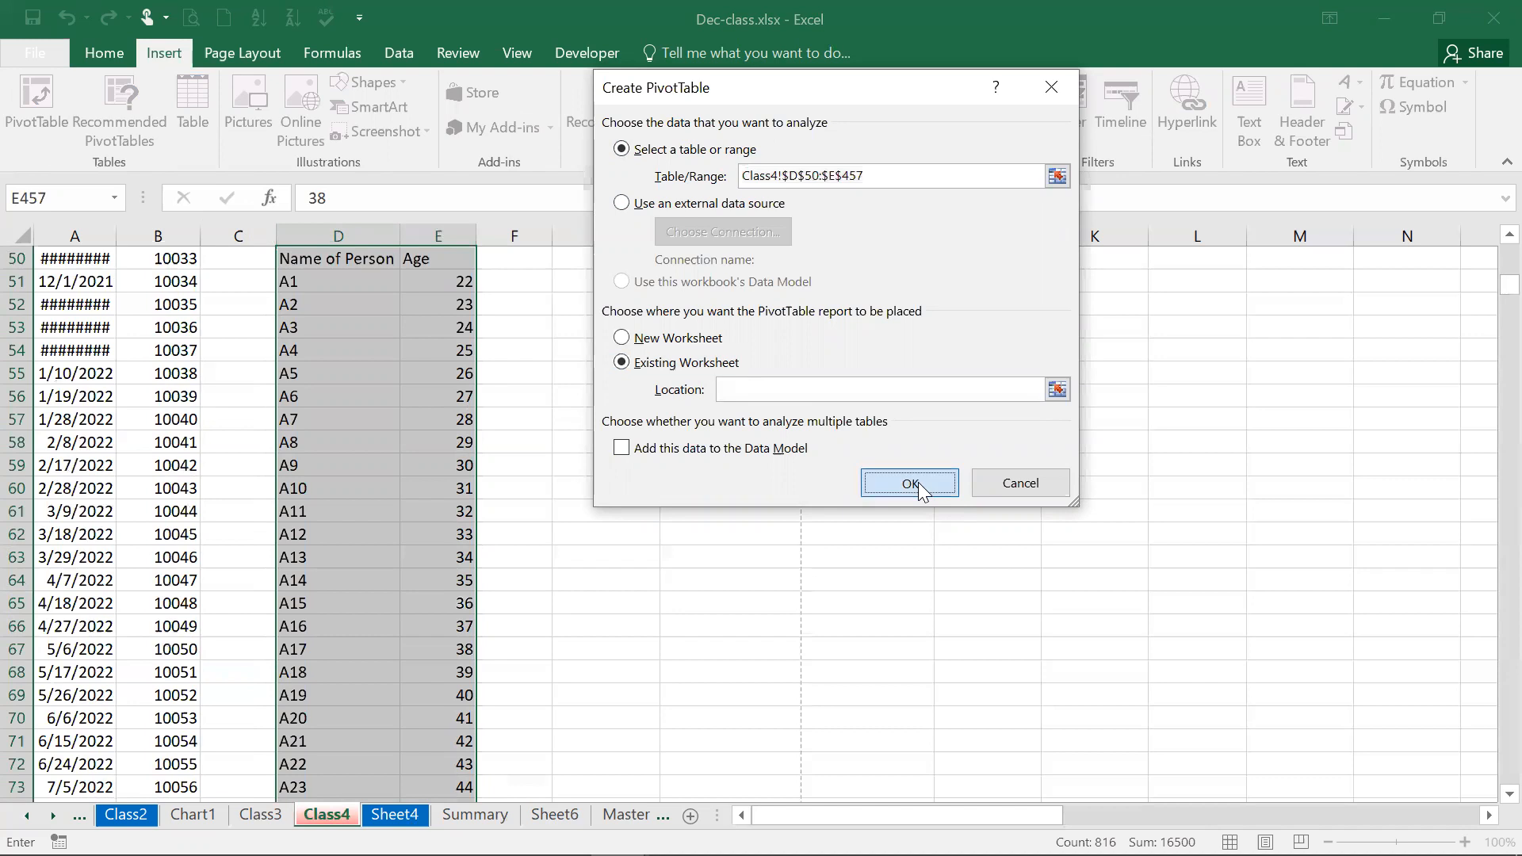
left_click(779, 503)
left_click(766, 390)
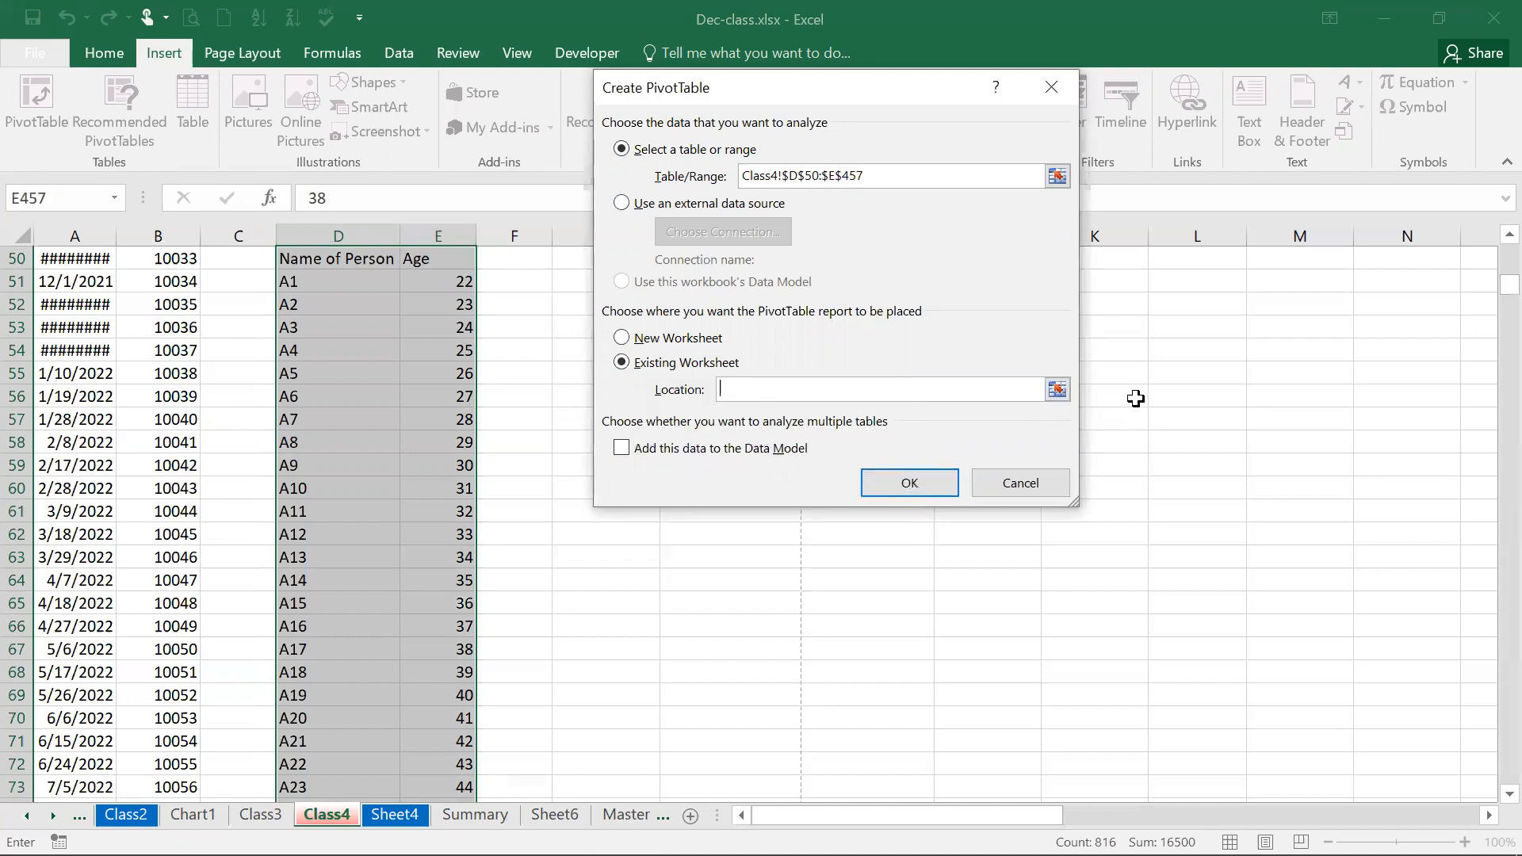
left_click(717, 529)
left_click(889, 481)
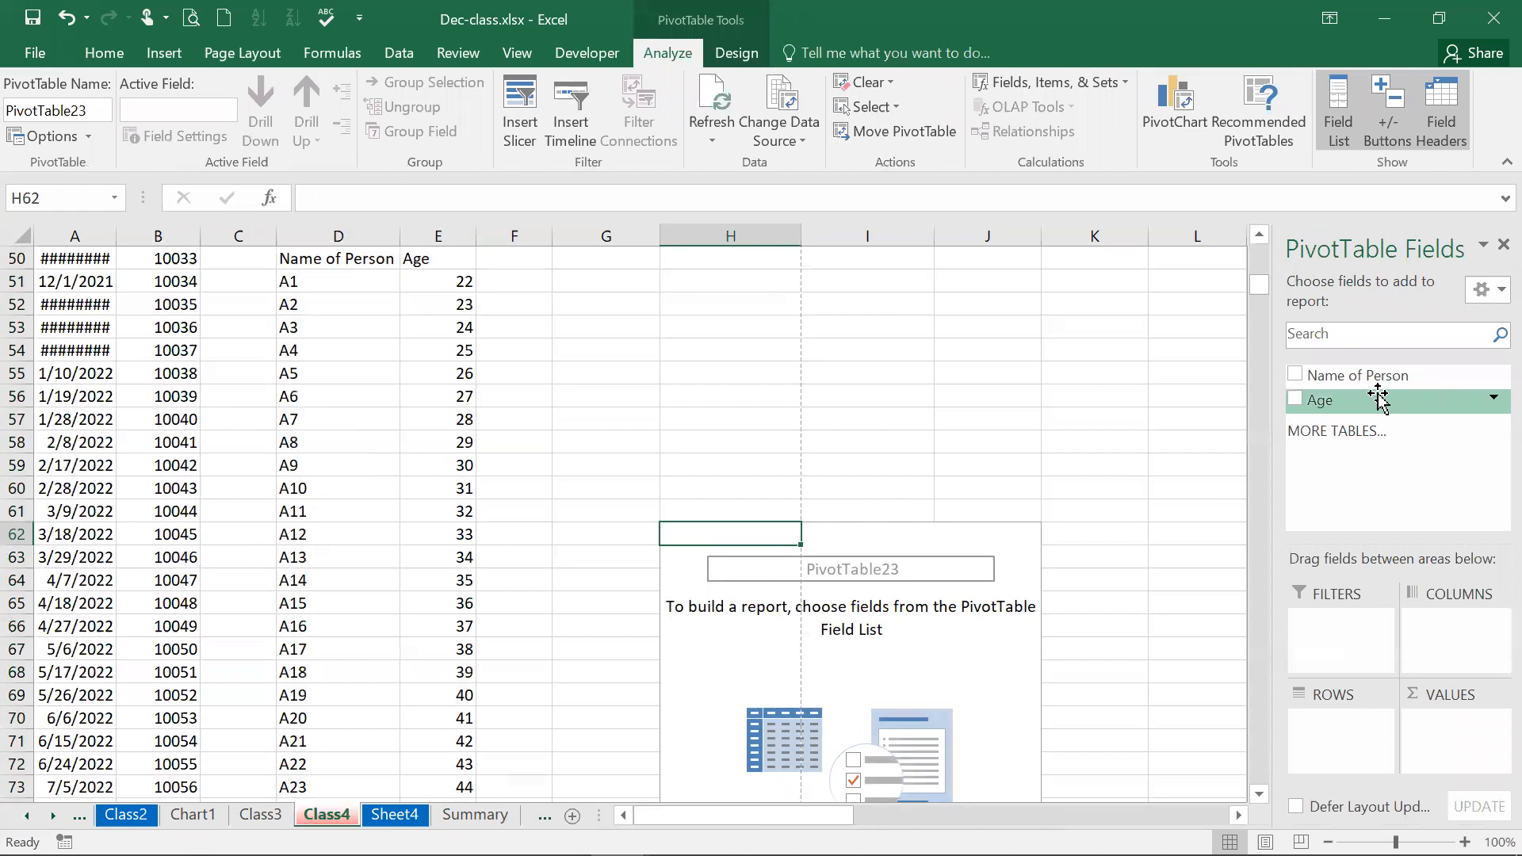
Summarise Name of Person as a count in the PivotTable values and use Age for the rows
left_click_drag(1358, 384, 1441, 705)
left_click_drag(1370, 403, 1325, 716)
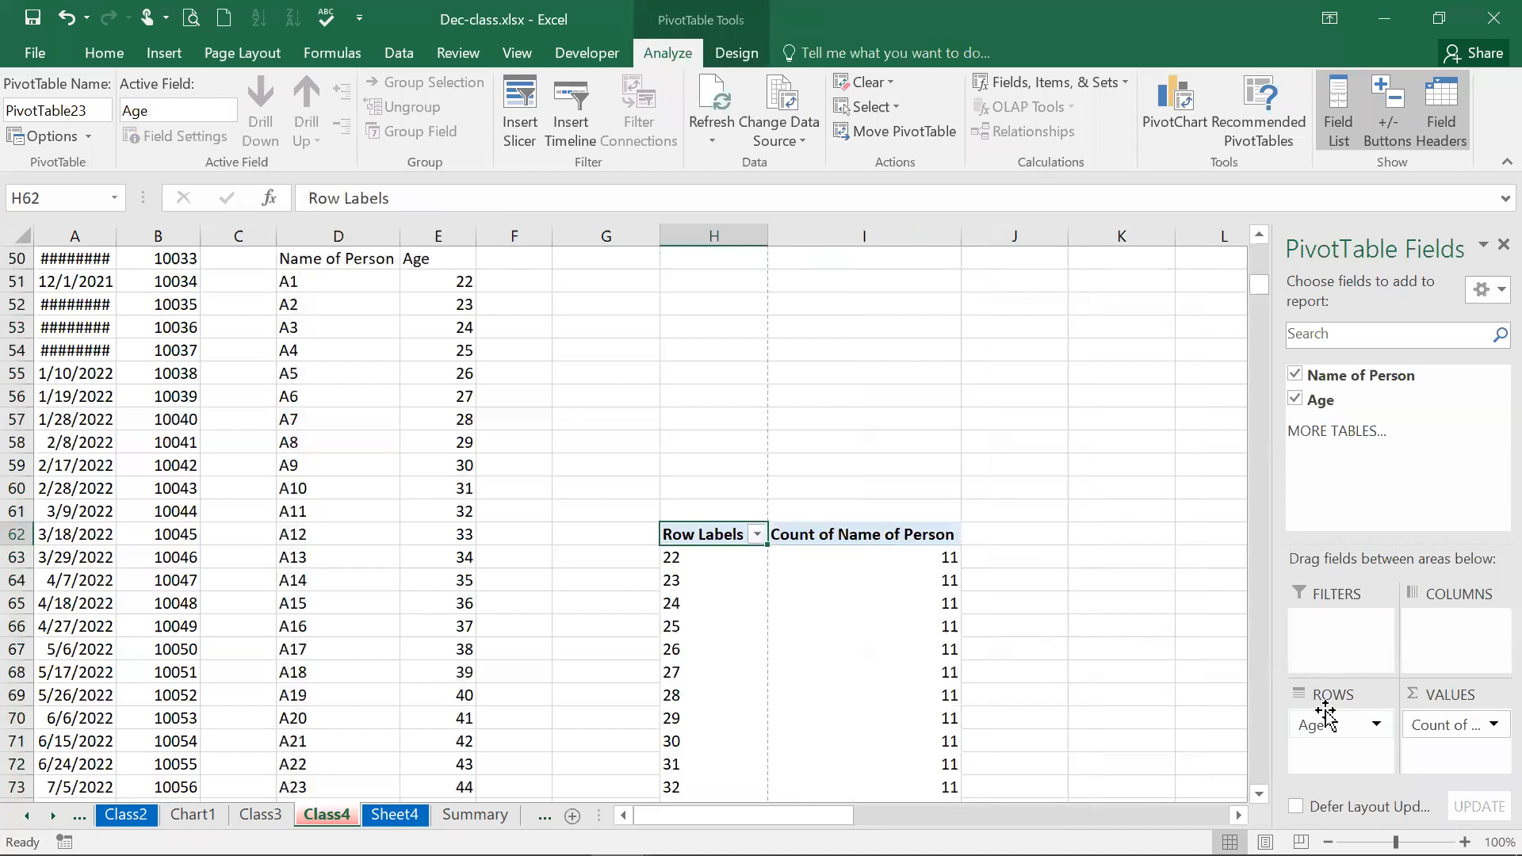
Examine the count of persons listed for each age in the new PivotTable
left_click(1260, 794)
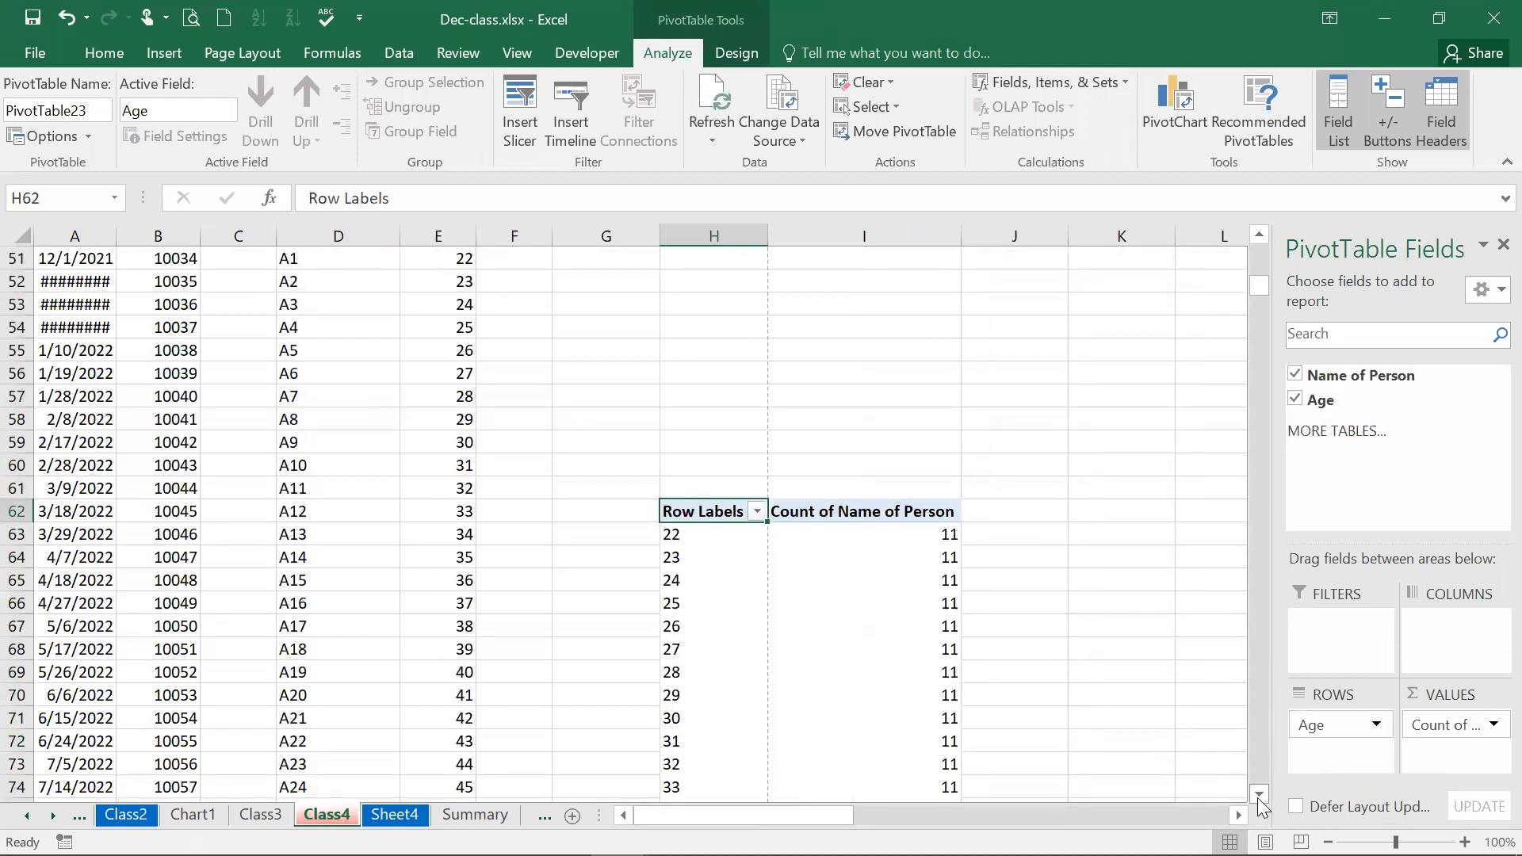
left_click(1259, 793)
left_click(1259, 793)
left_click(1259, 793)
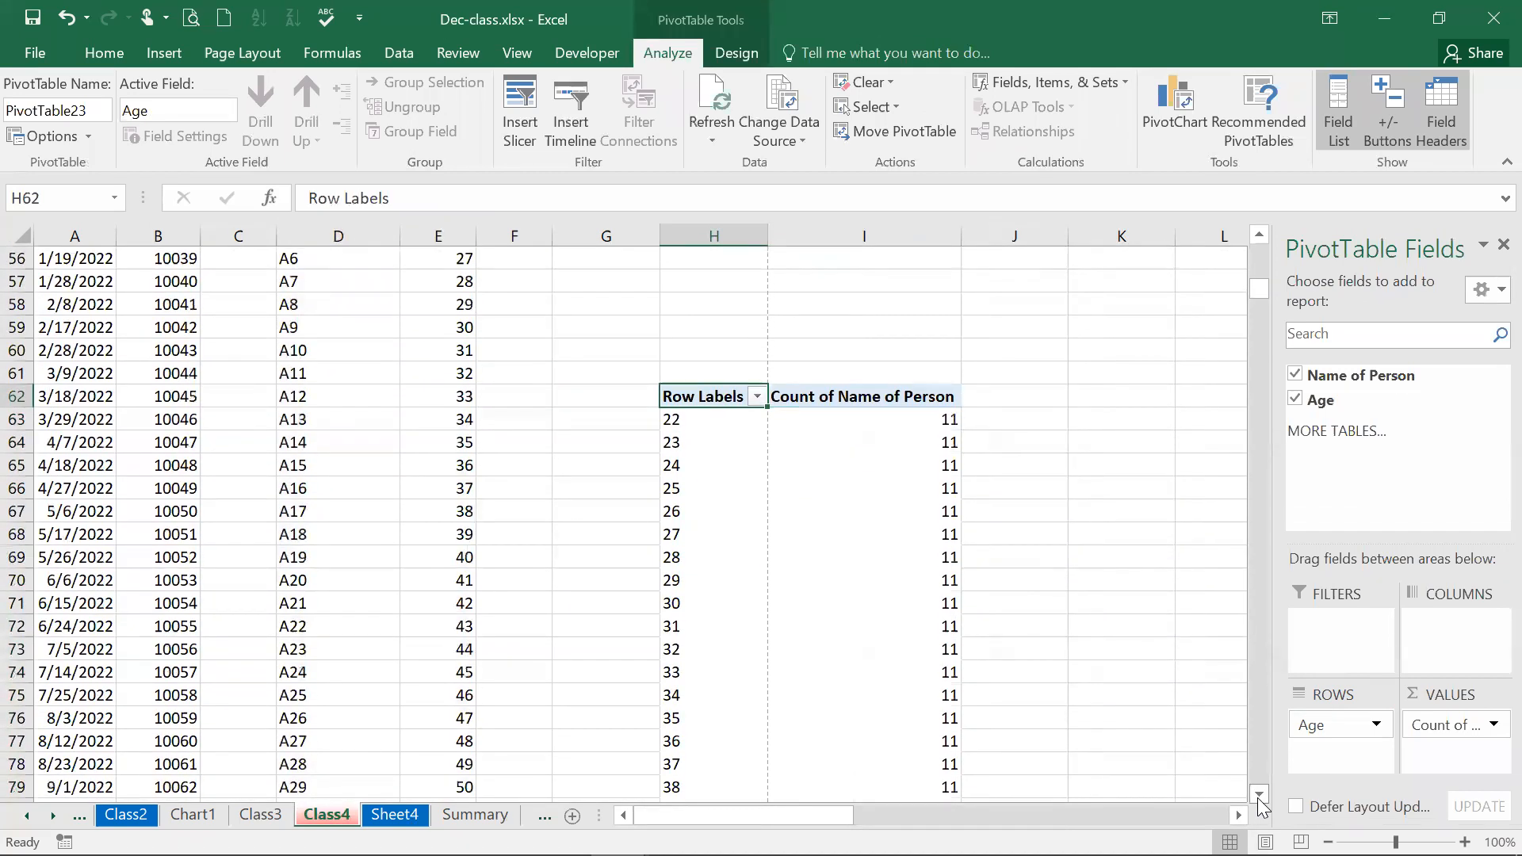
left_click(683, 446)
left_click(735, 519)
key("Down")
key("Down")
key("Down")
key("Down")
key("Down")
key("Up")
key("Up")
key("Up")
key("Up")
key("Up")
key("Up")
key("Up")
key("Up")
key("Up")
key("Up")
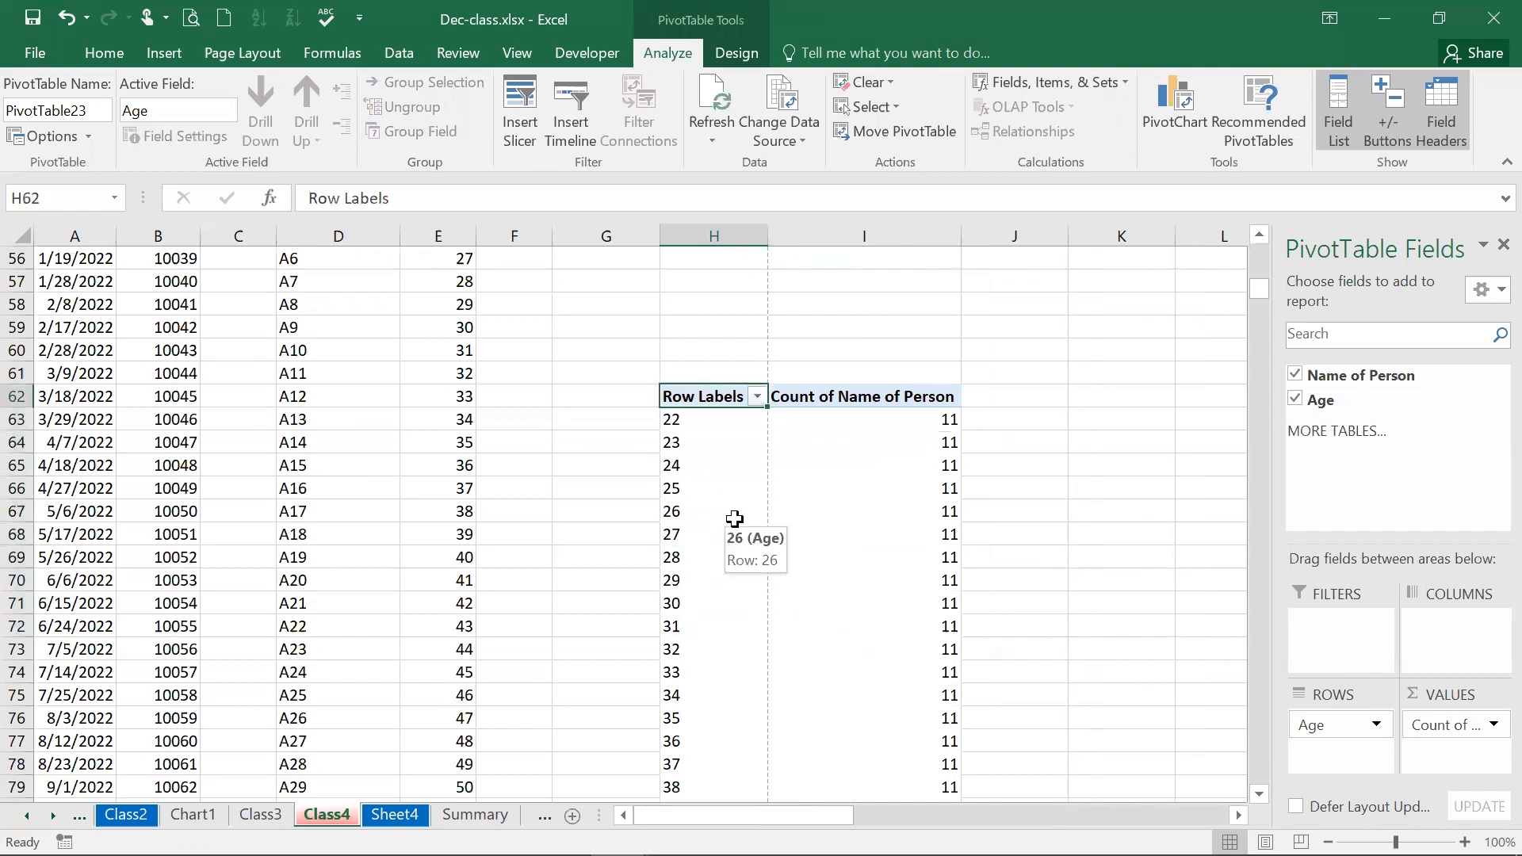
Group the PivotTable's Age row labels starting at 20 and ending at 60, in intervals of 10
left_click(685, 420)
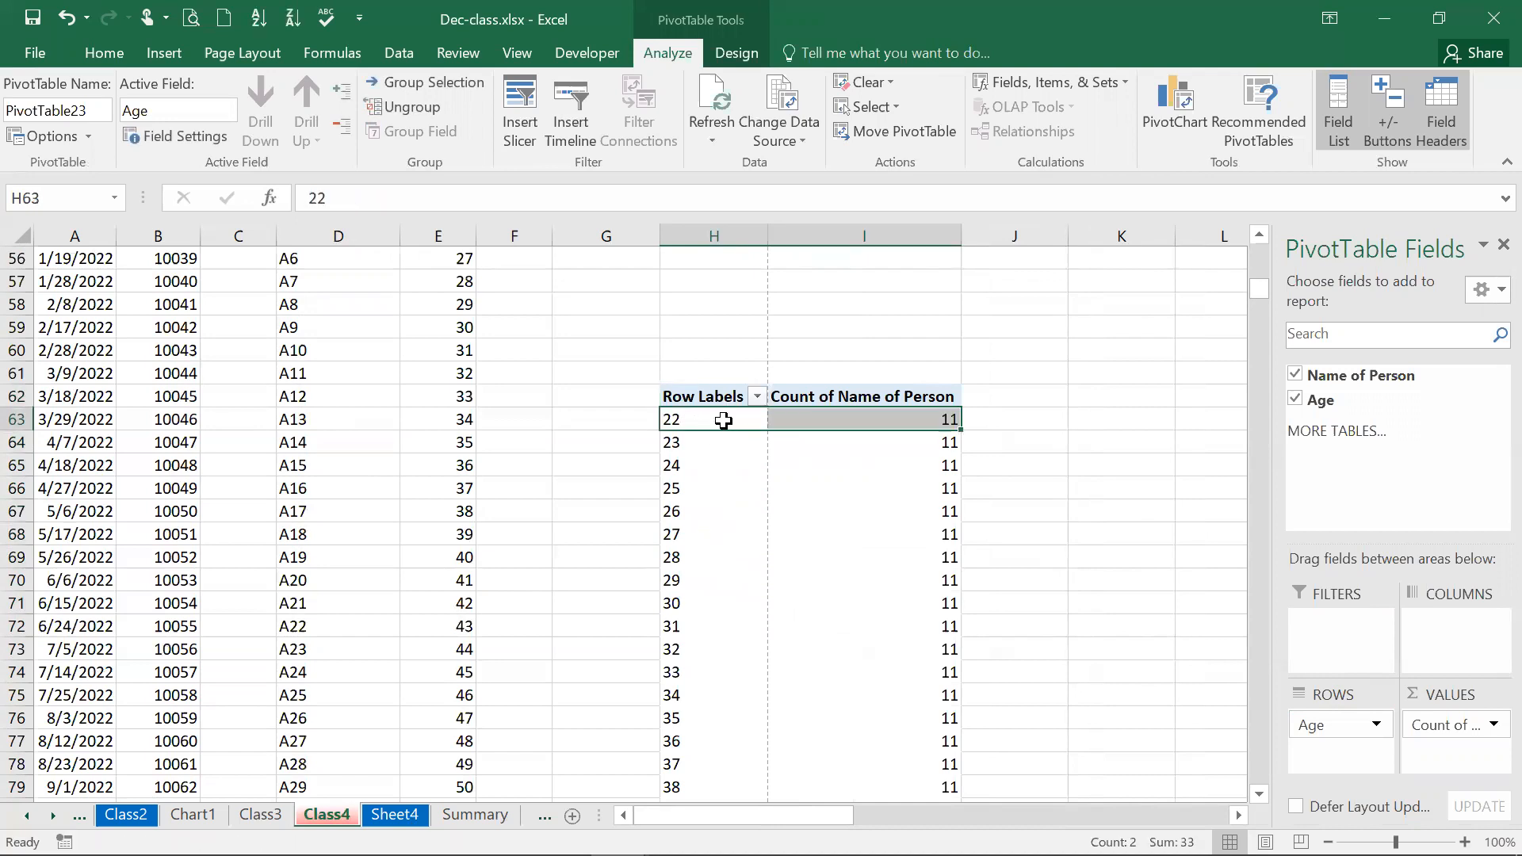
left_click(724, 420)
right_click(724, 420)
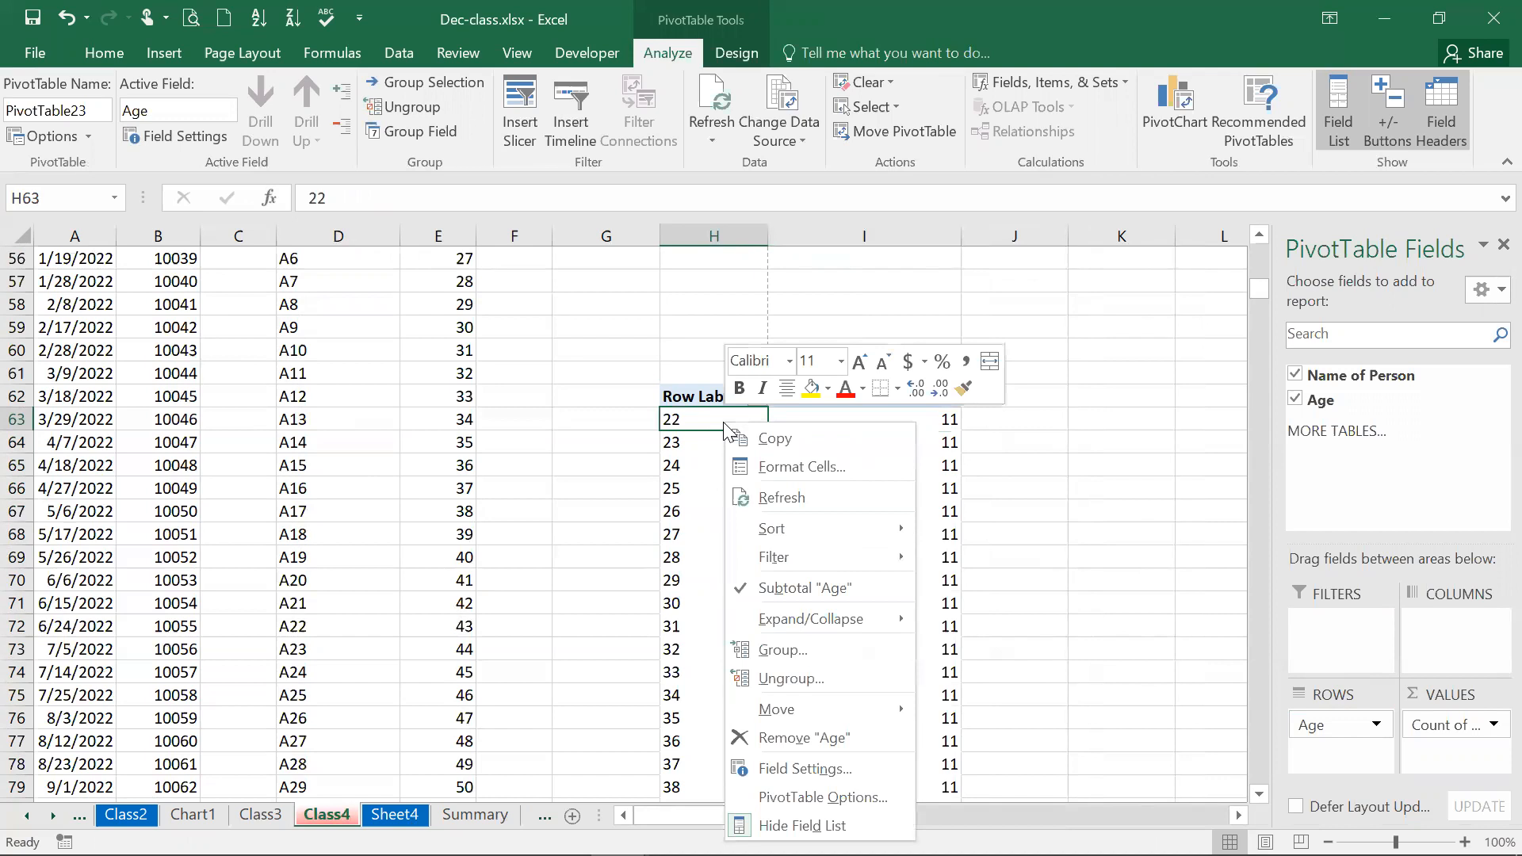
left_click(796, 650)
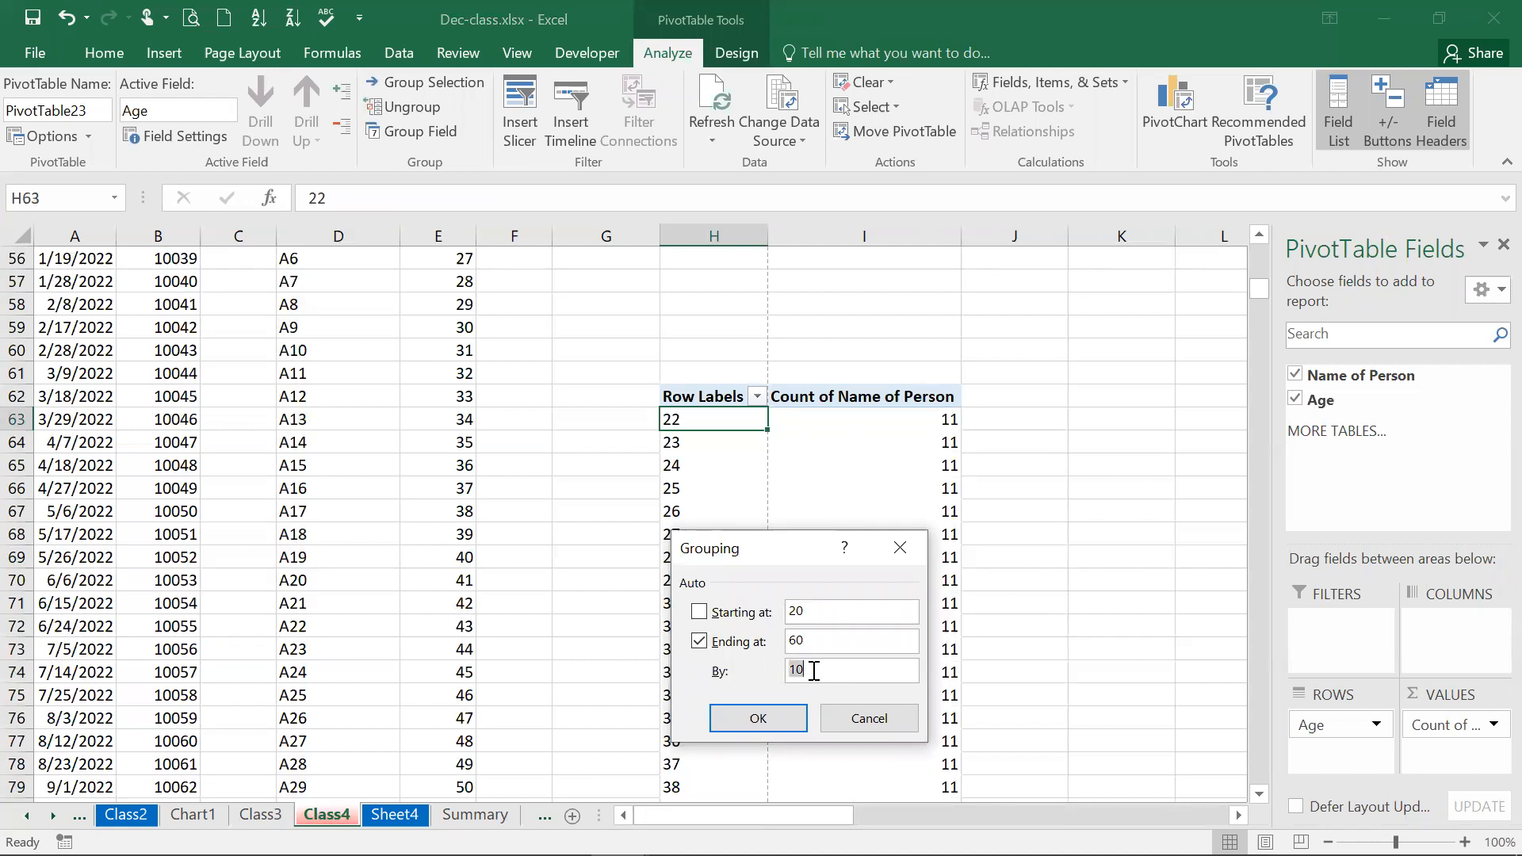
left_click(797, 717)
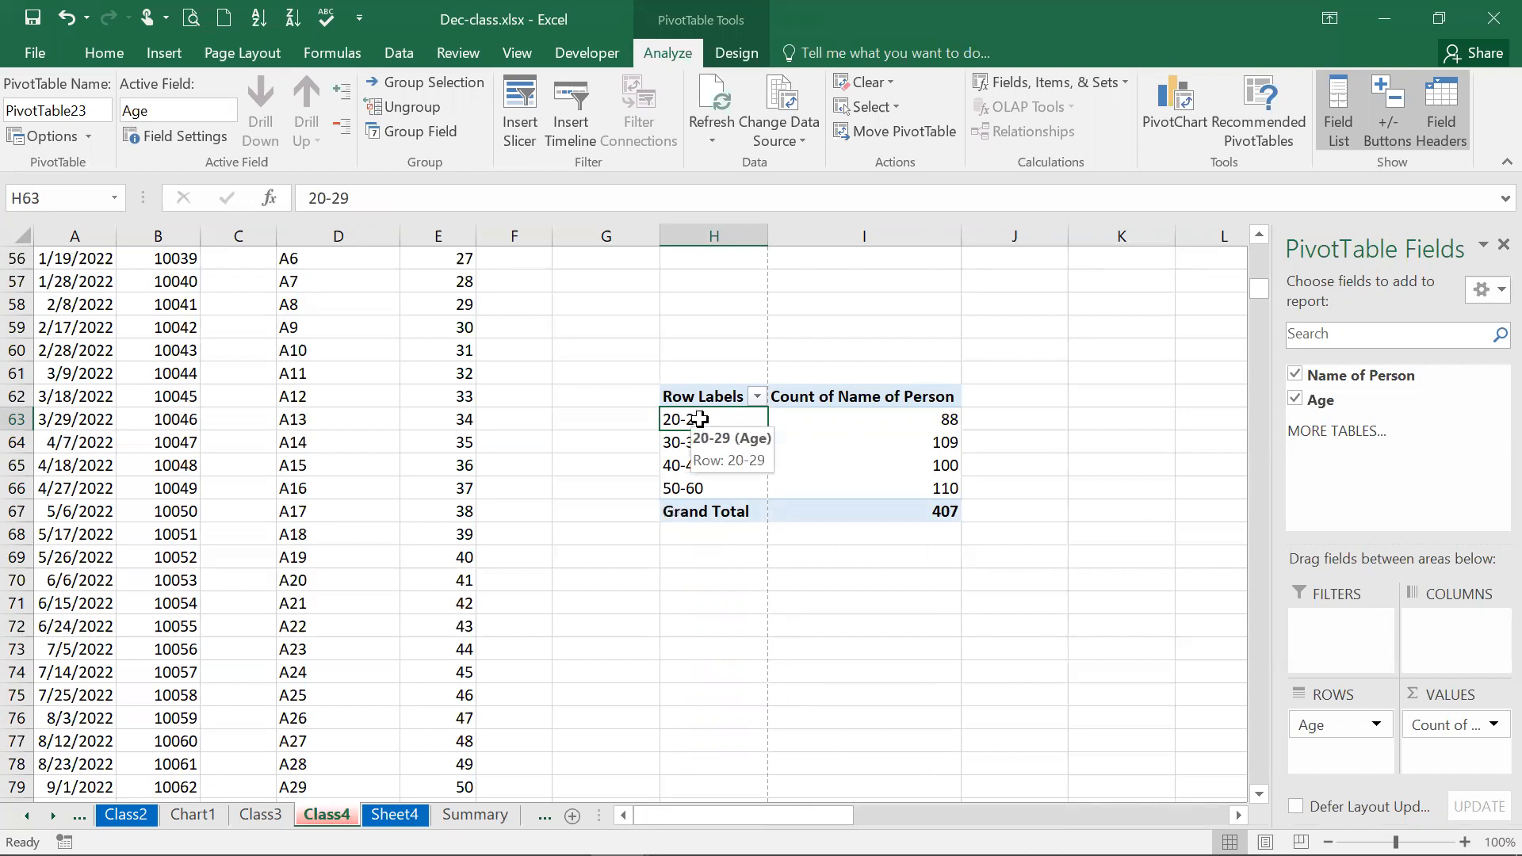
Regroup the Age row labels in intervals of 5
right_click(700, 420)
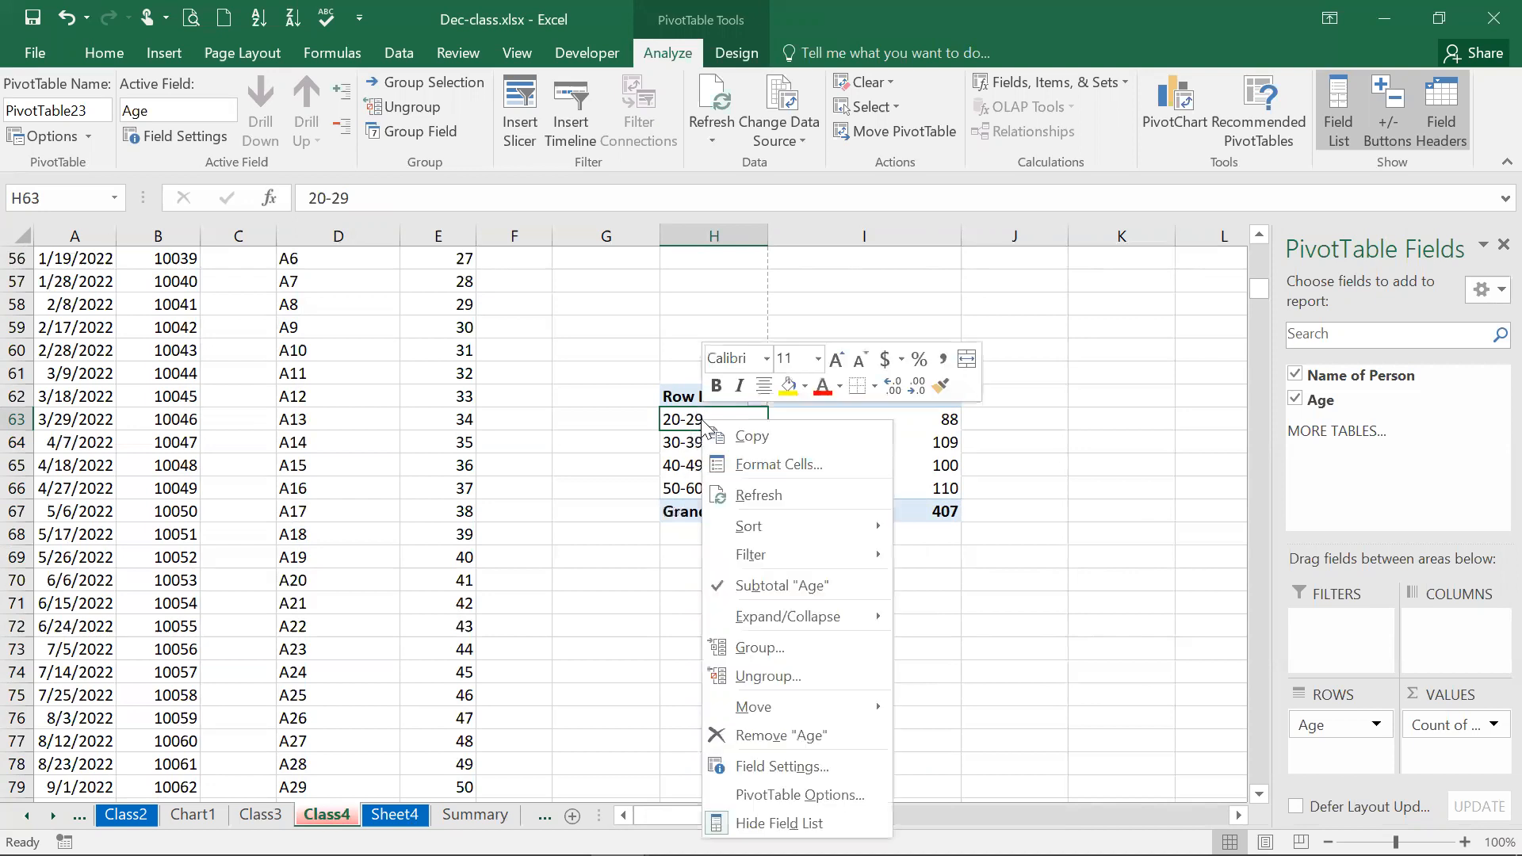
left_click(779, 649)
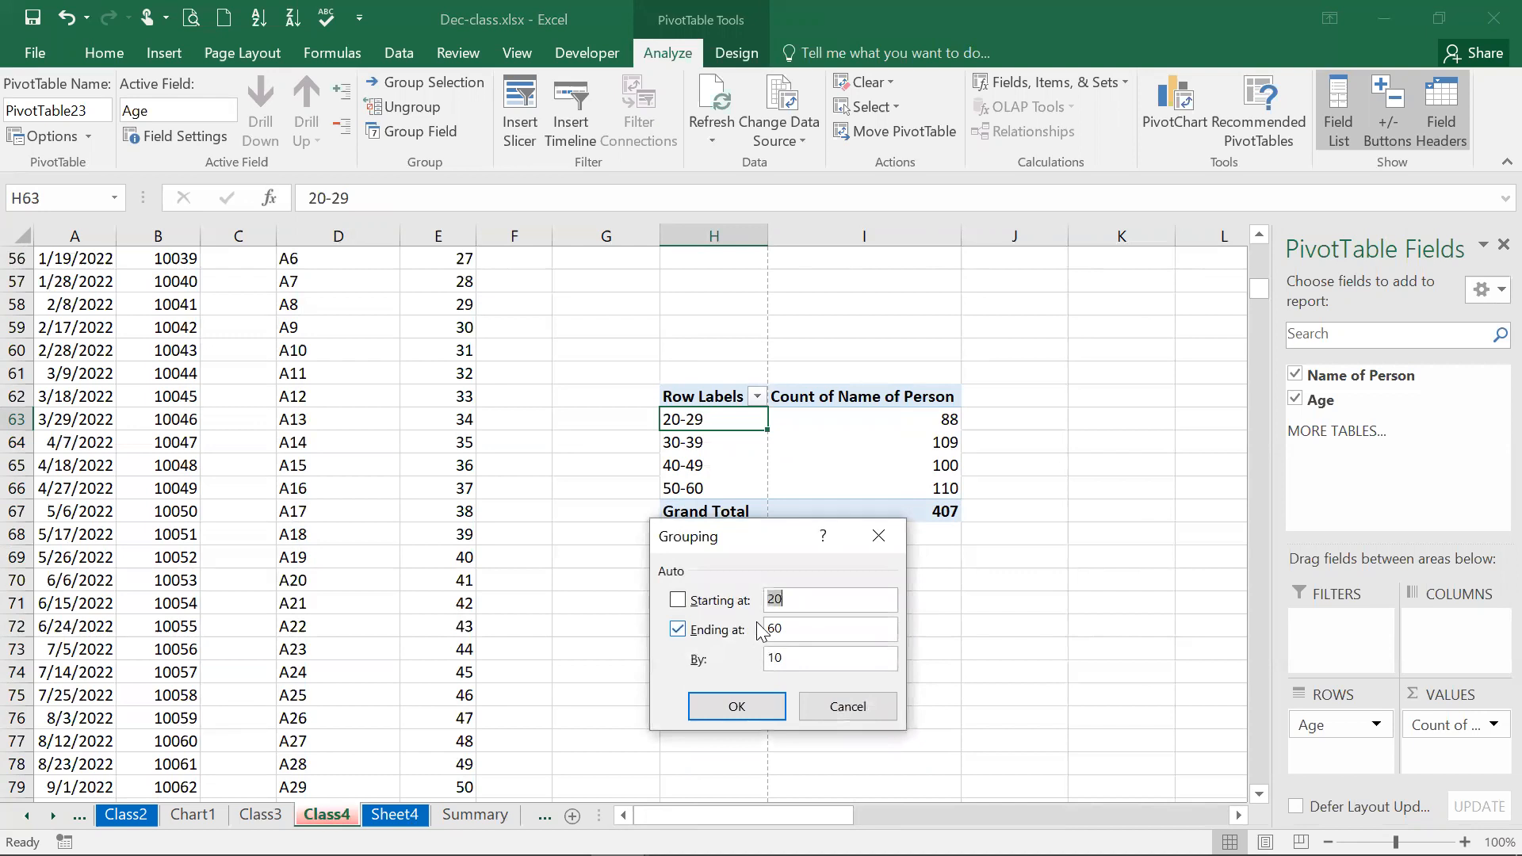
left_click_drag(795, 658, 745, 661)
type("5")
left_click(737, 705)
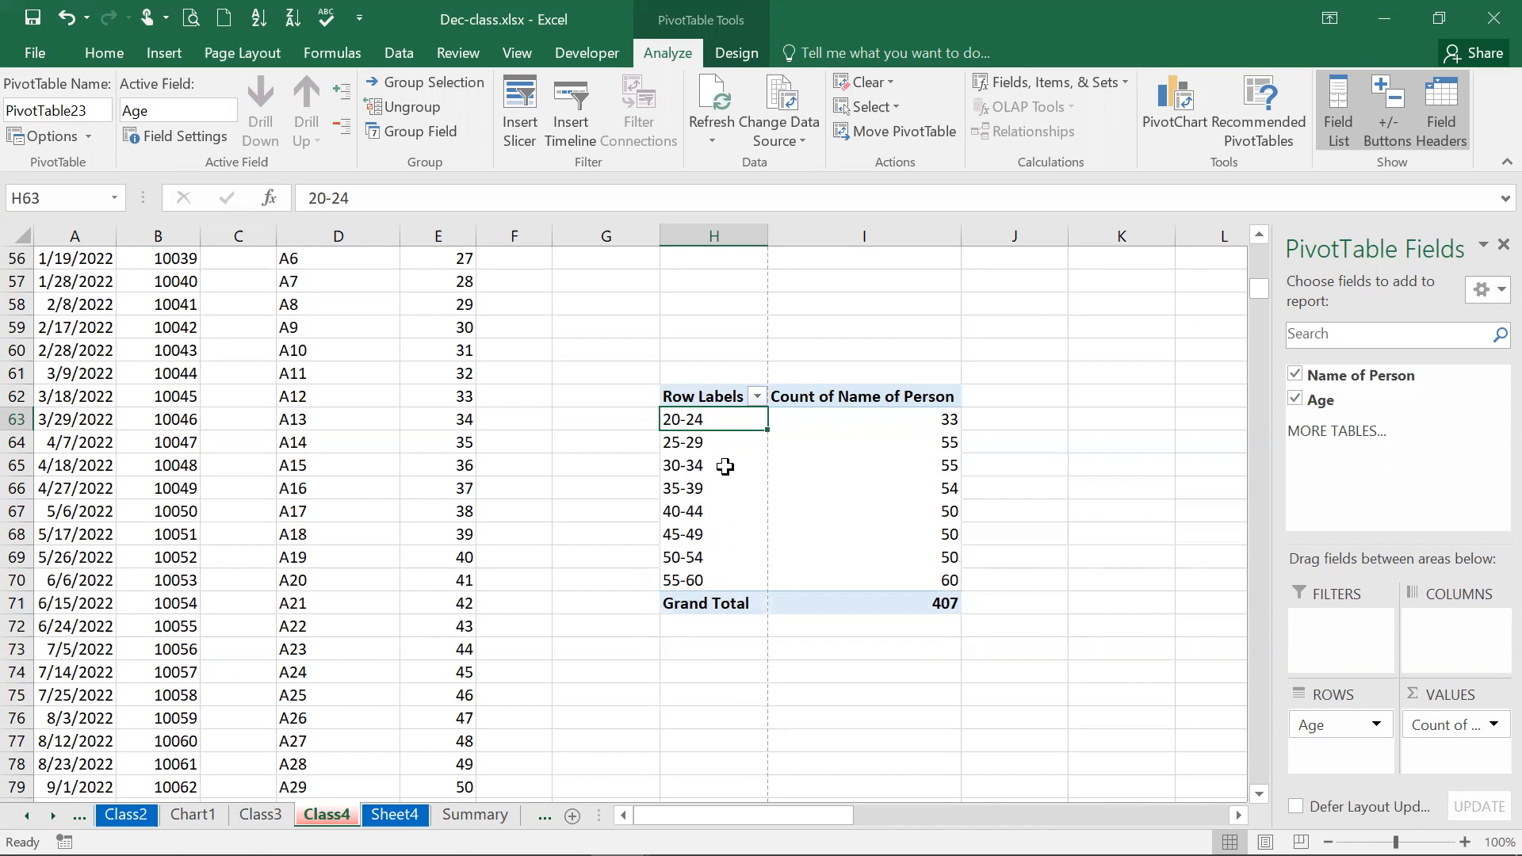
Open the grouping settings of the Age row labels again and go to the interval value
right_click(683, 415)
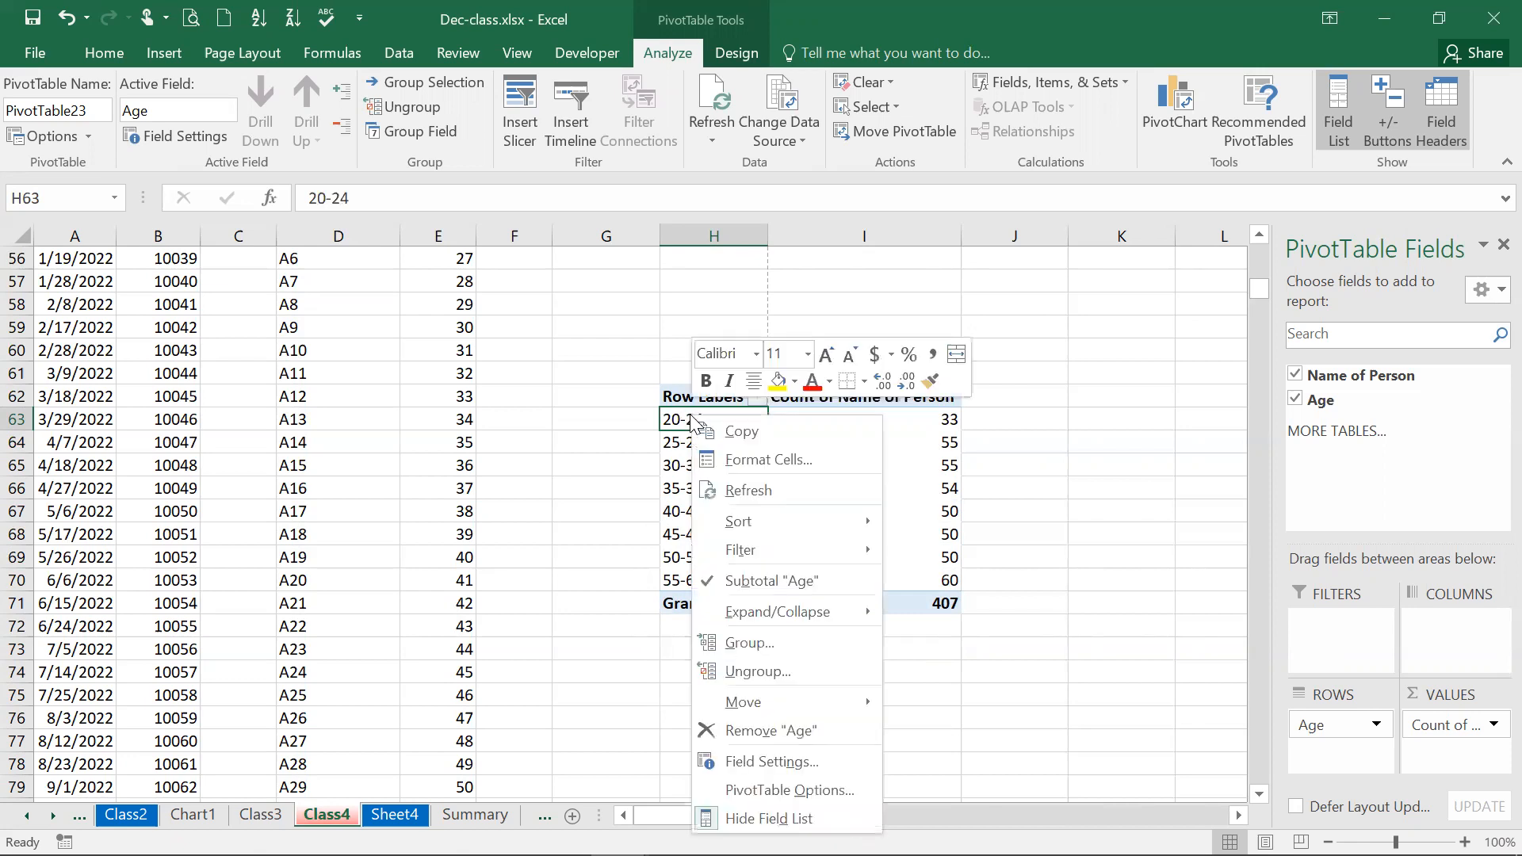
left_click(743, 644)
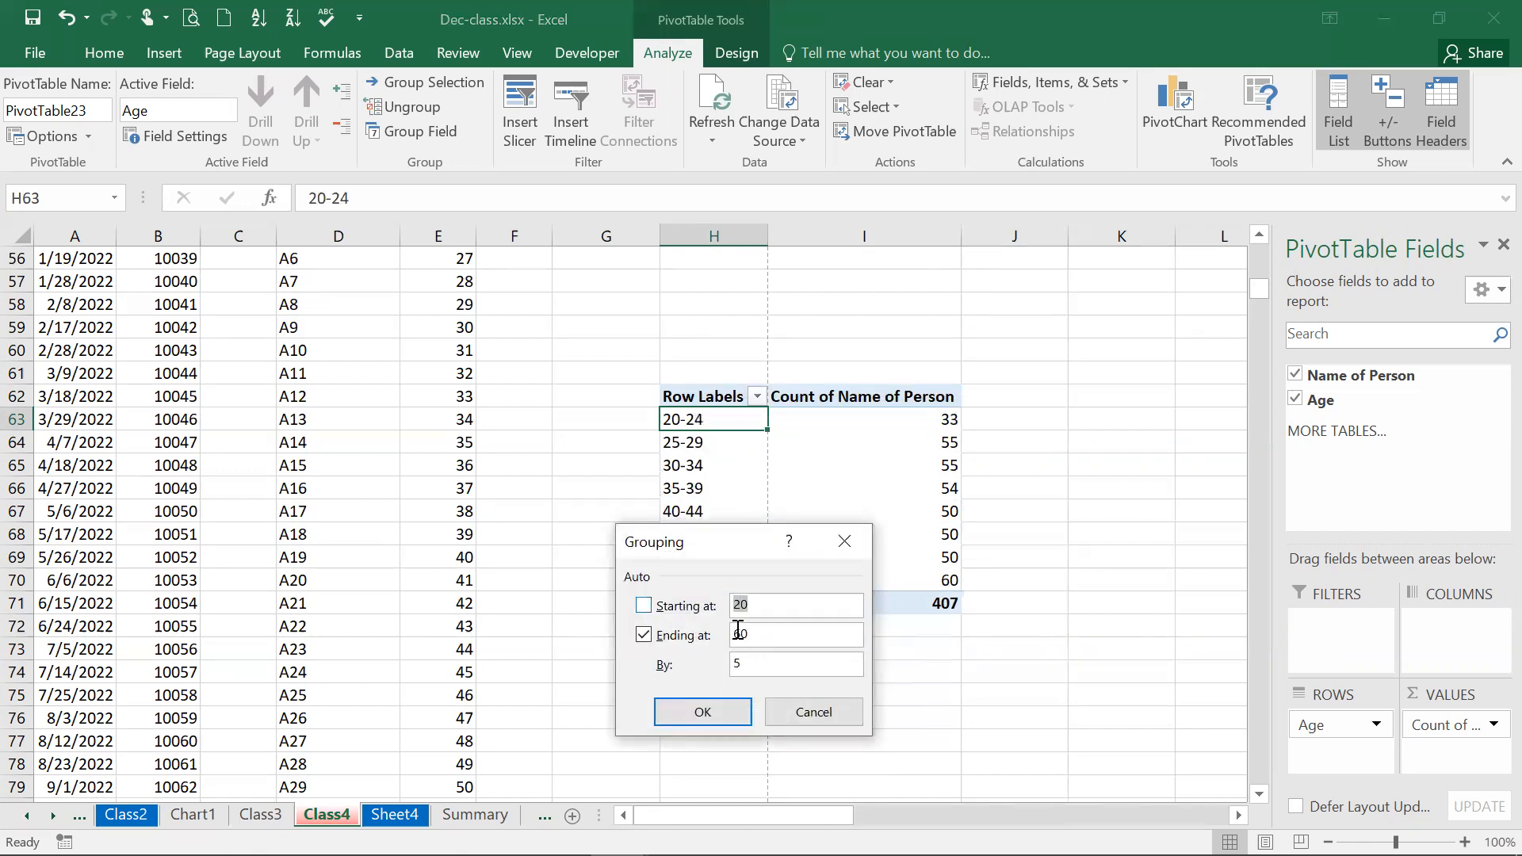
left_click(757, 662)
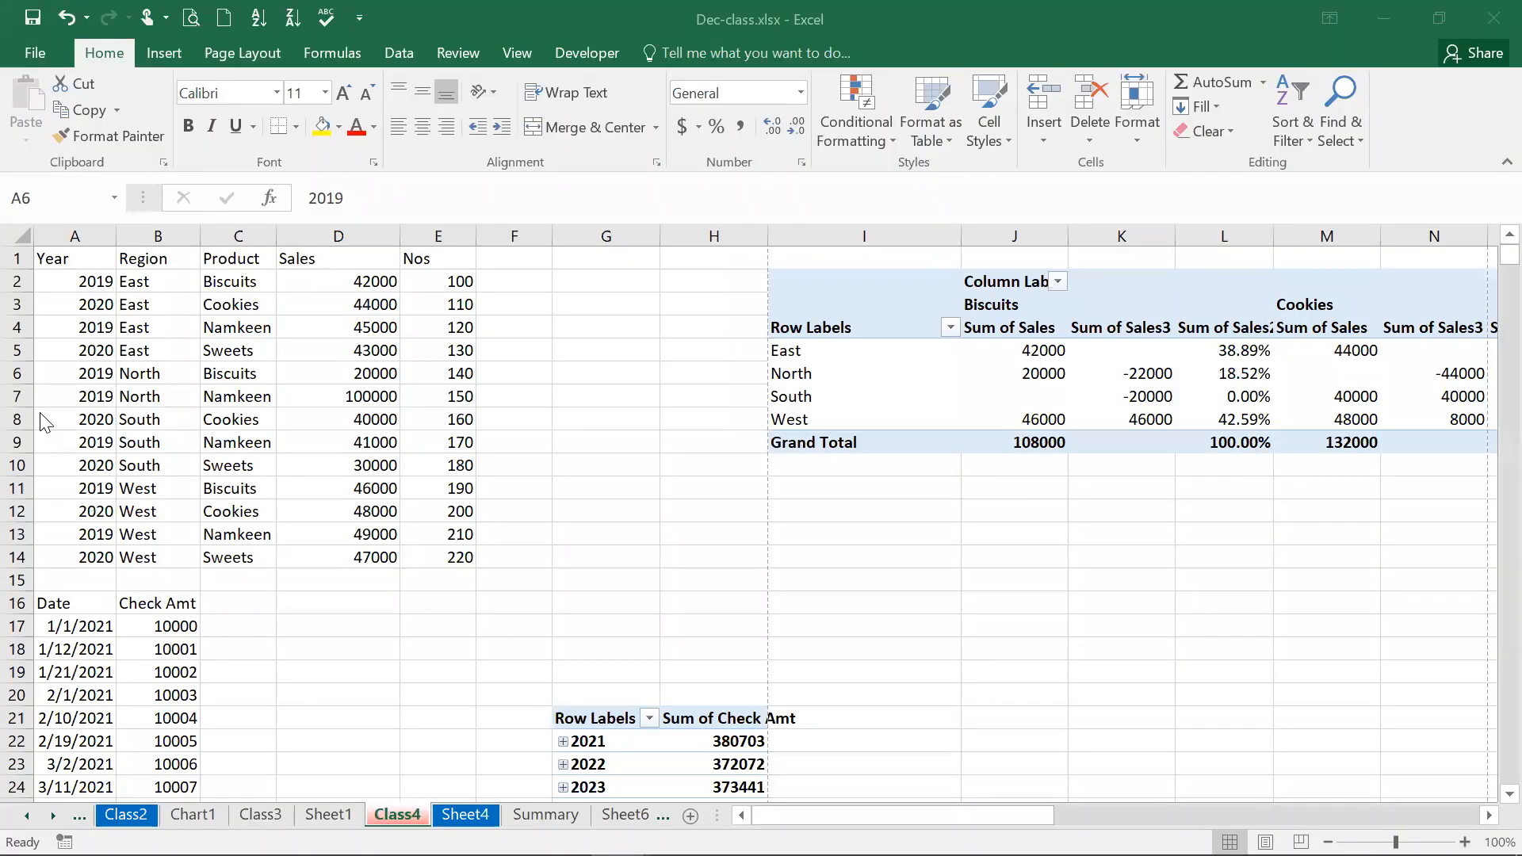
Select the Region and Product sales PivotTable and look over its analysis and design tools
left_click(74, 282)
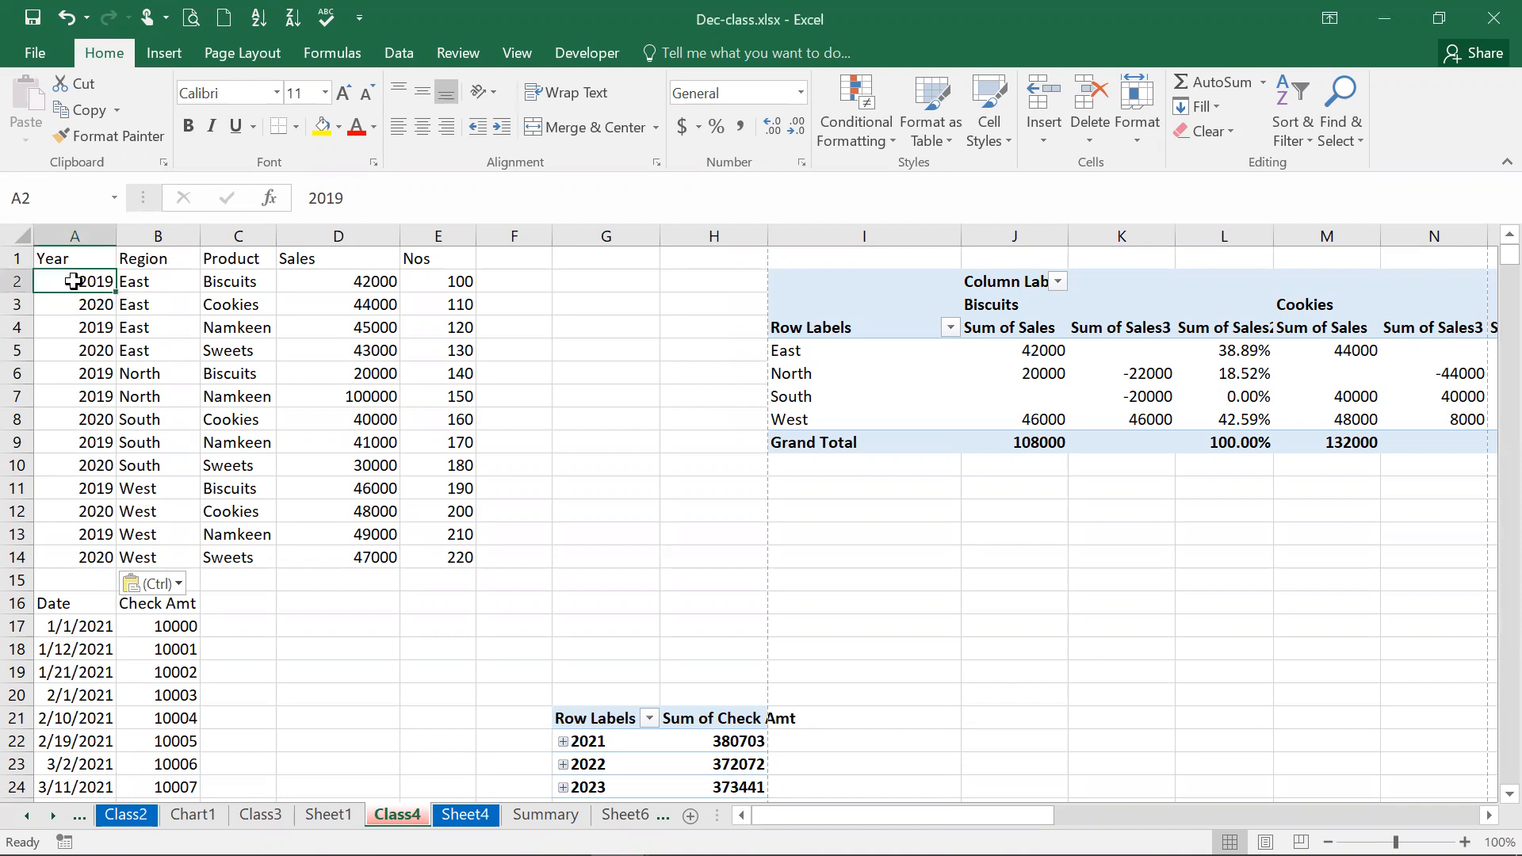
left_click(842, 378)
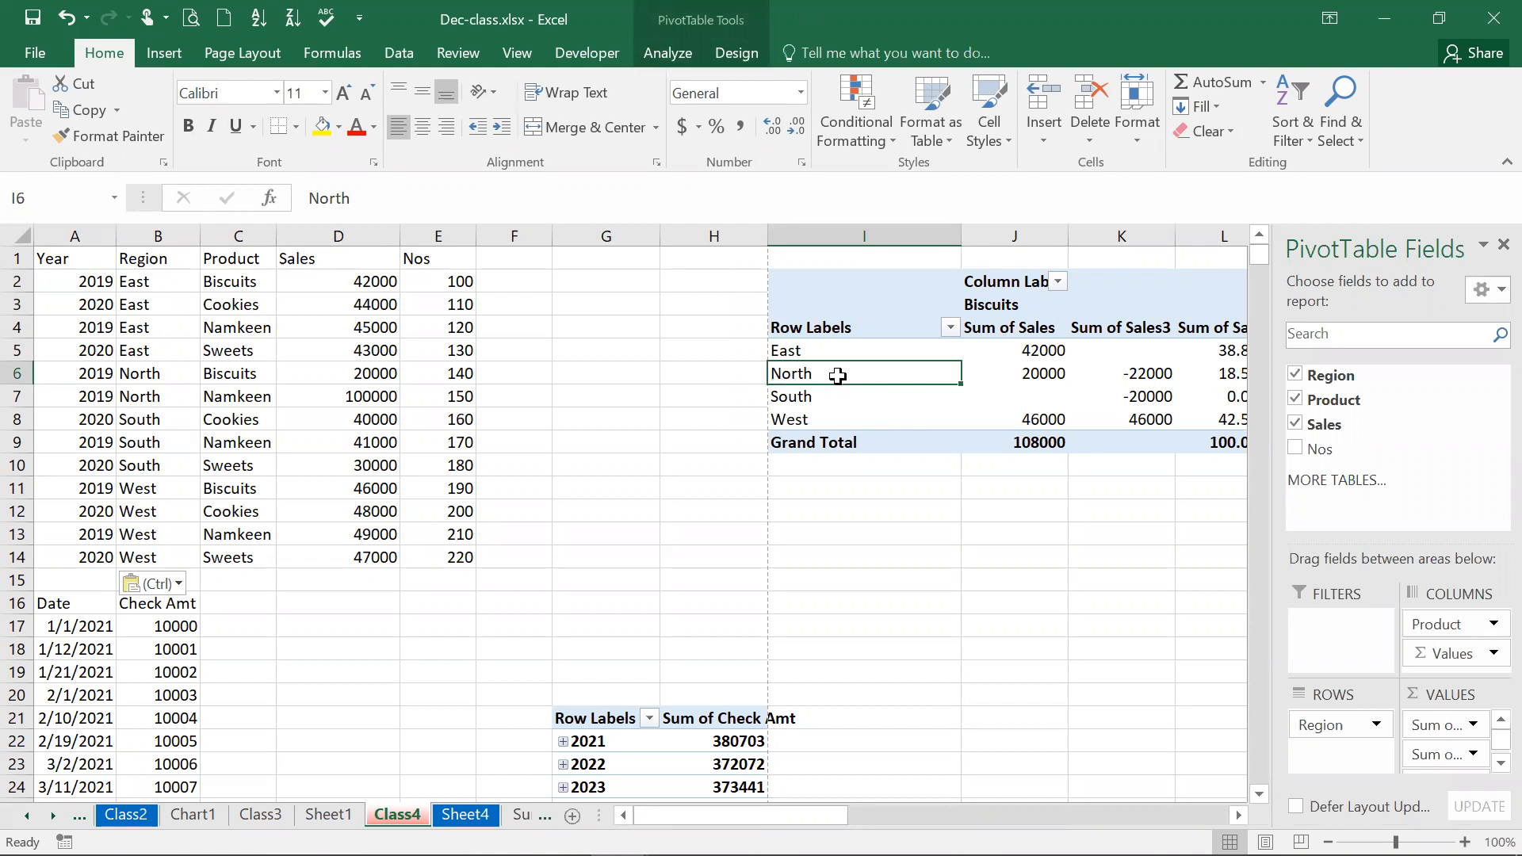
mouse_move(891, 853)
key("alt+Tab")
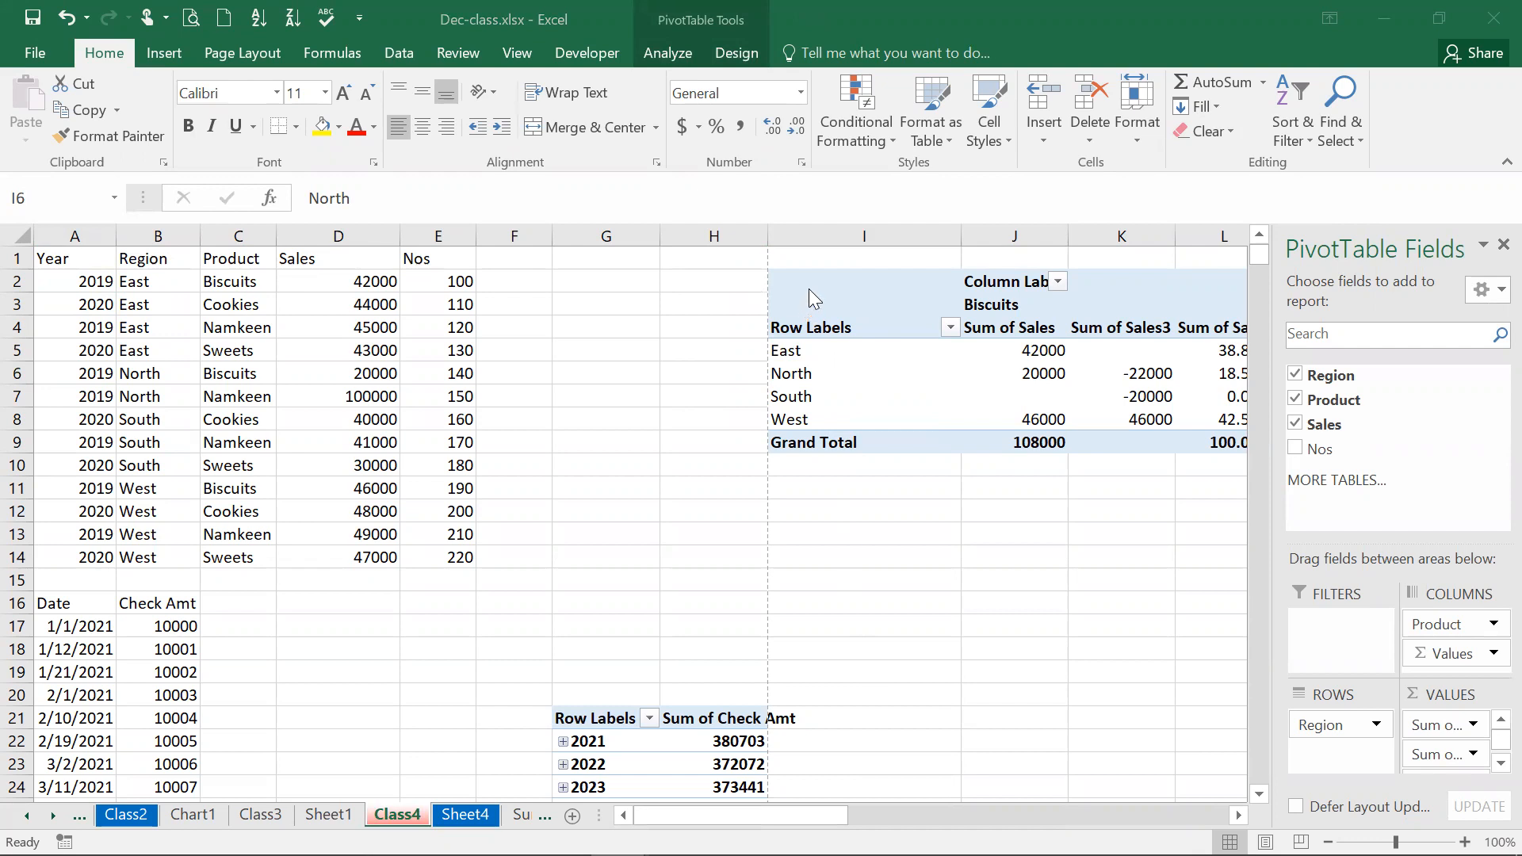
key("alt+Tab")
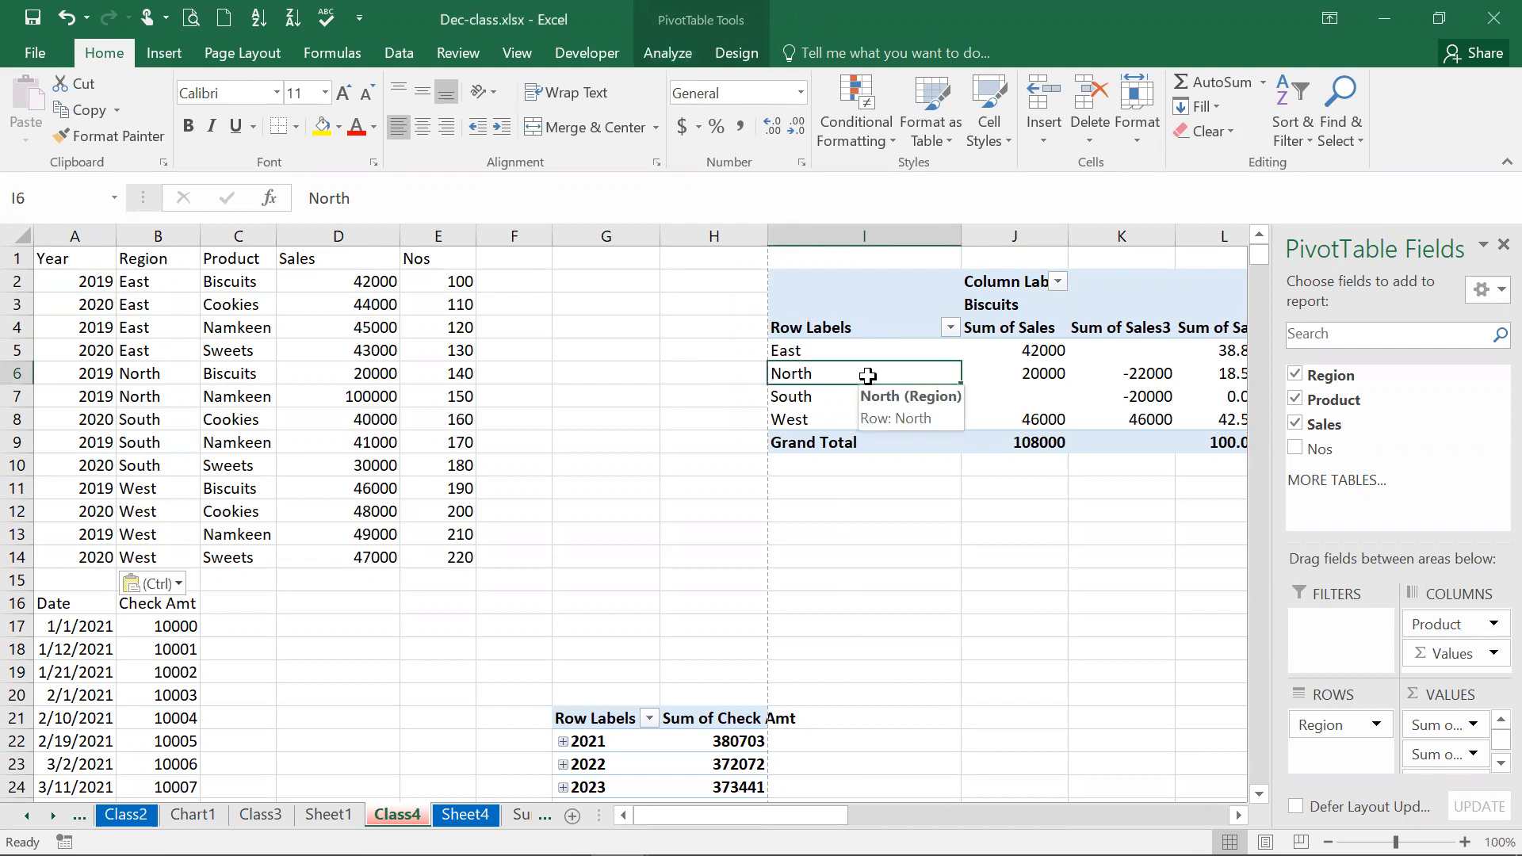
left_click(678, 51)
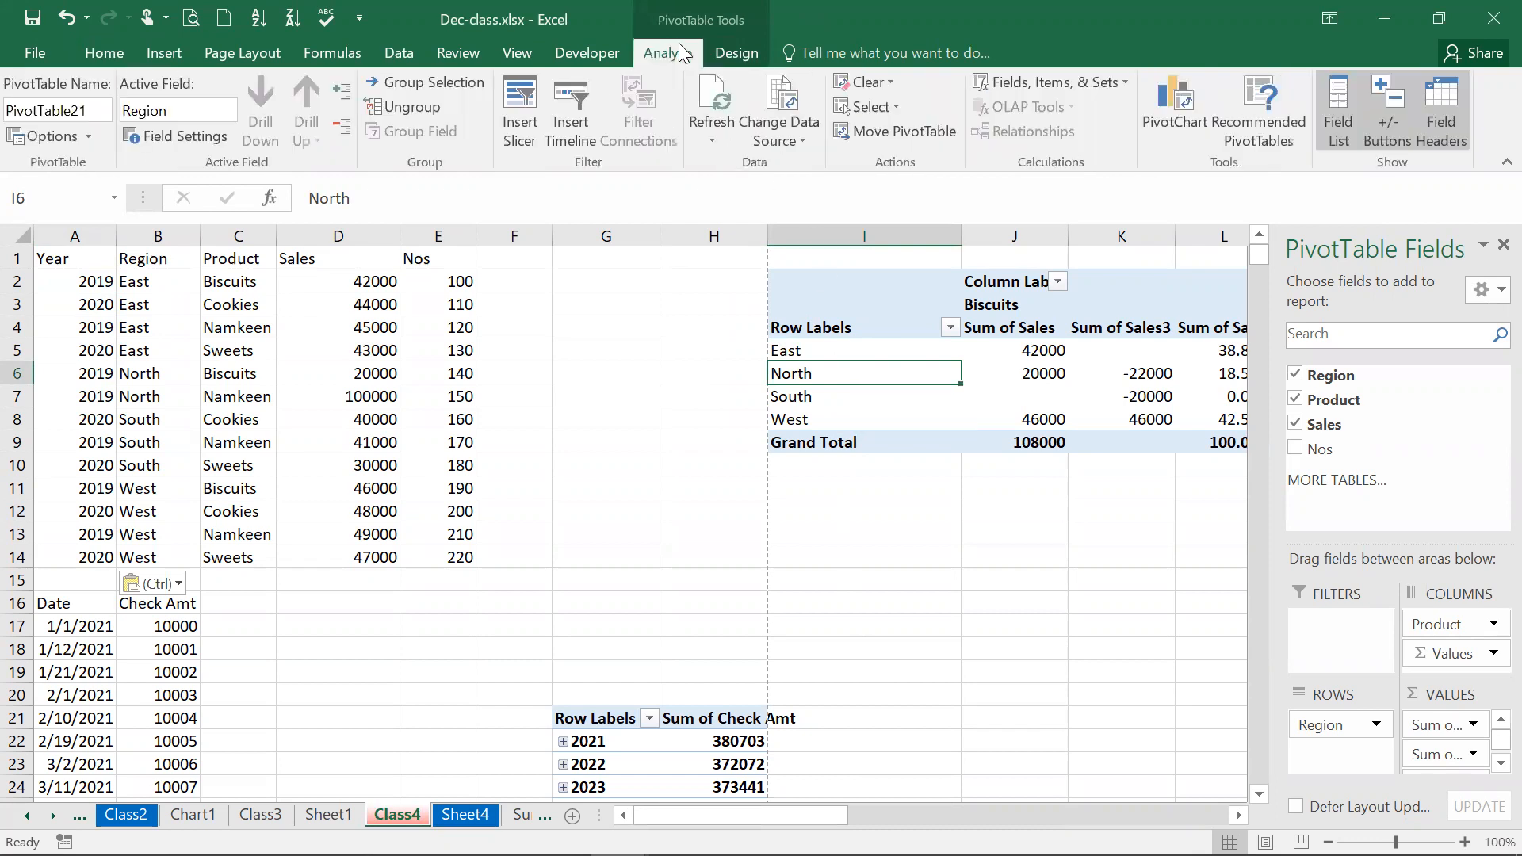
left_click(732, 56)
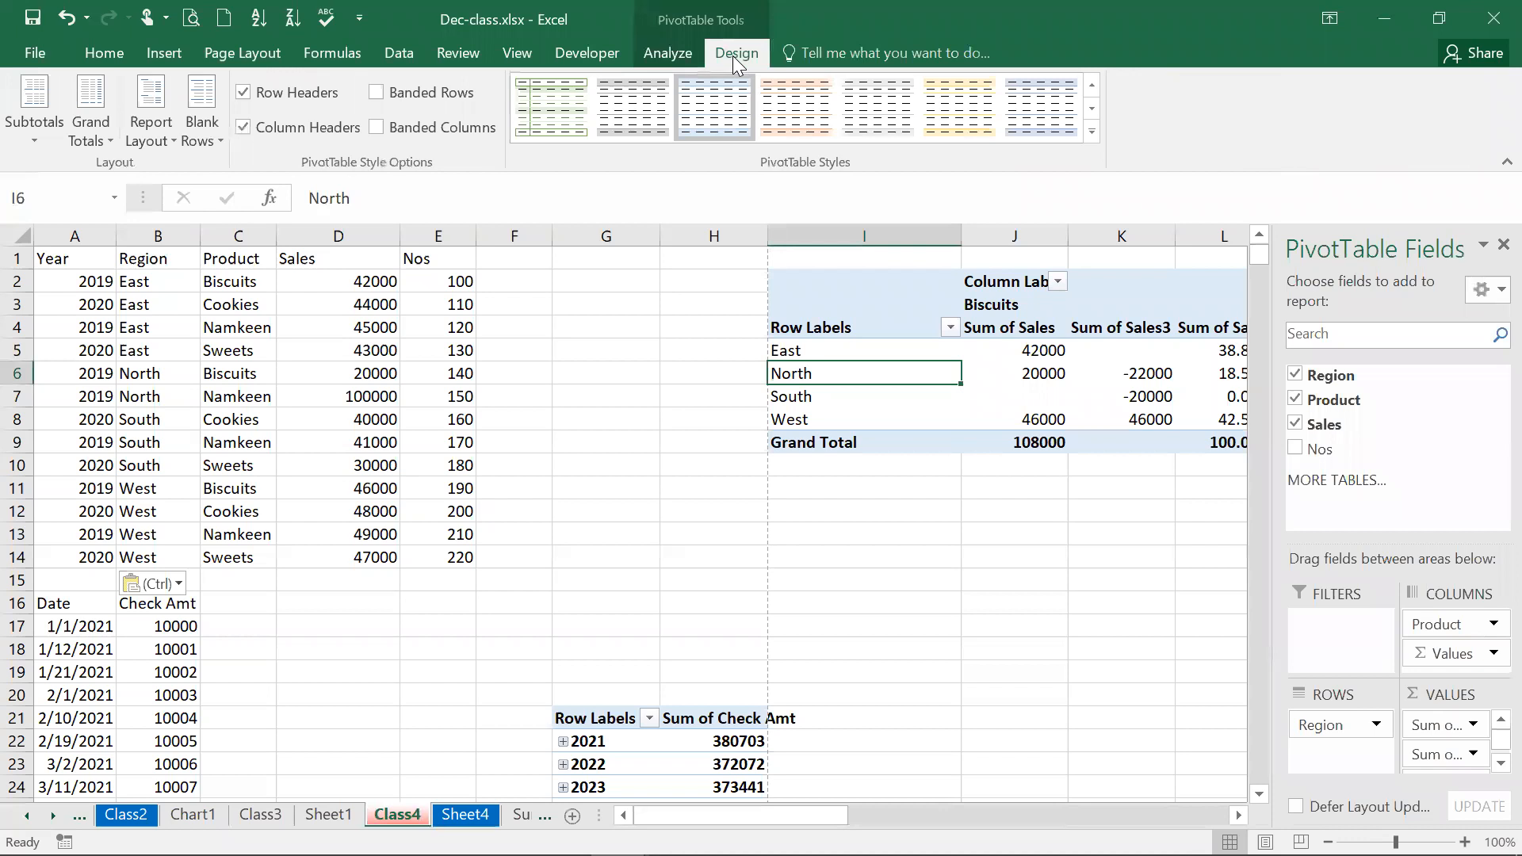
left_click(662, 51)
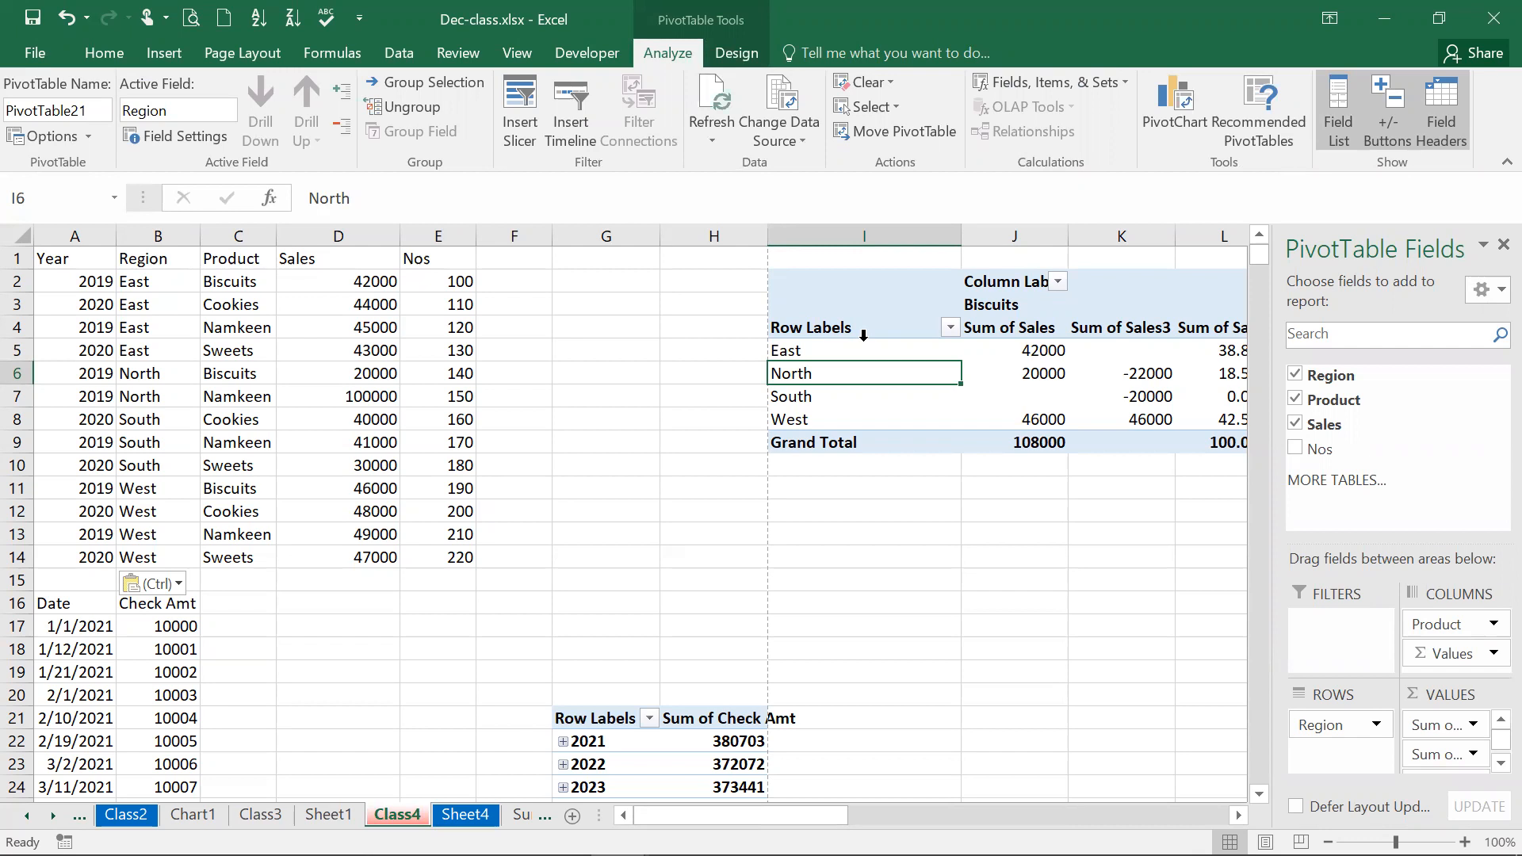
Change the sales PivotTable's data source to Class4!$A$1:$E$14 so that it includes the Year column
left_click(777, 91)
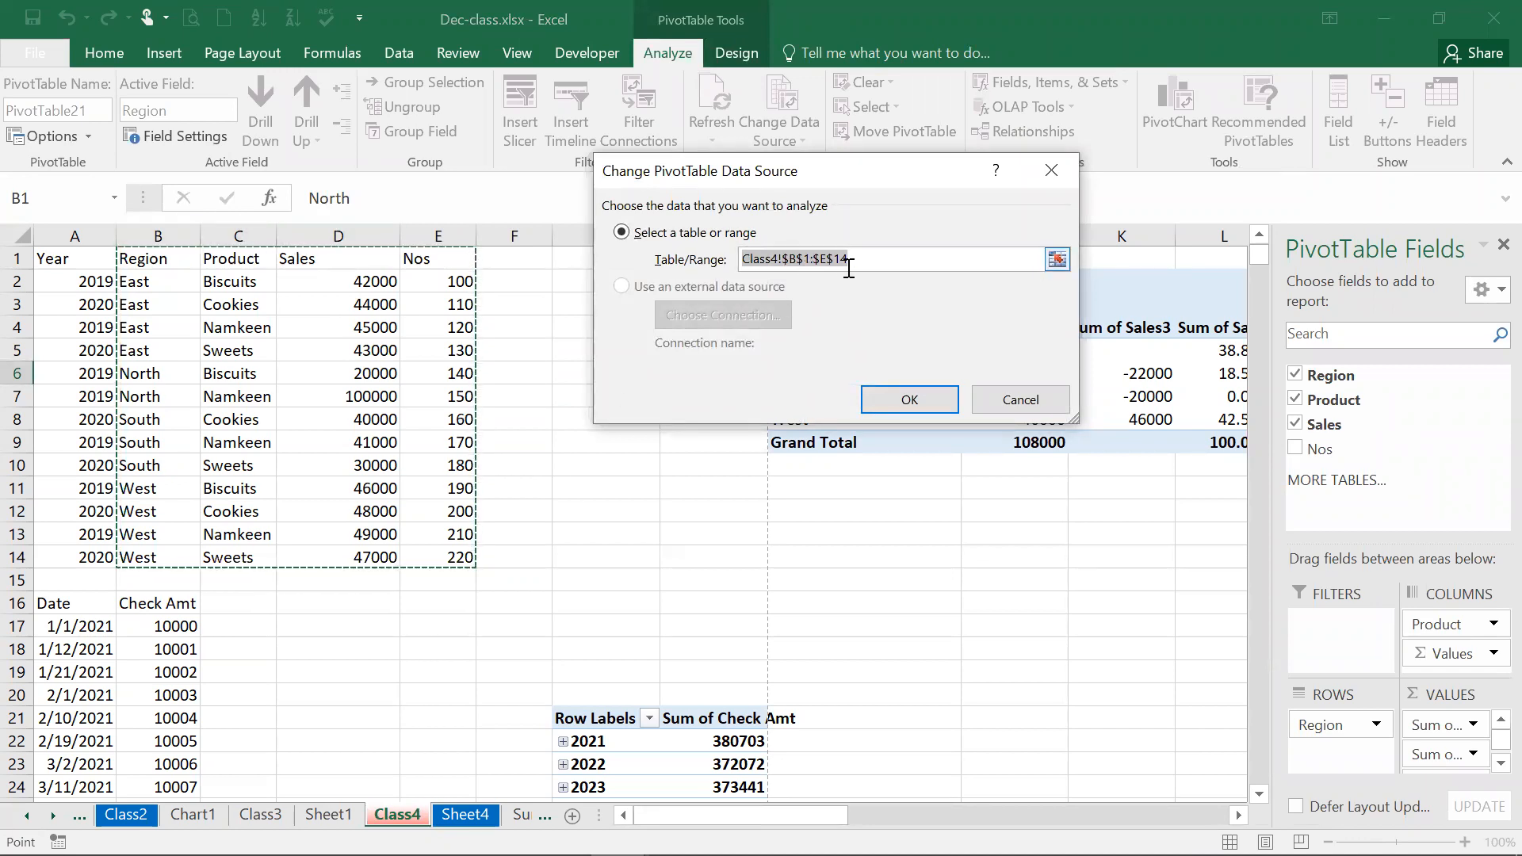
left_click(798, 260)
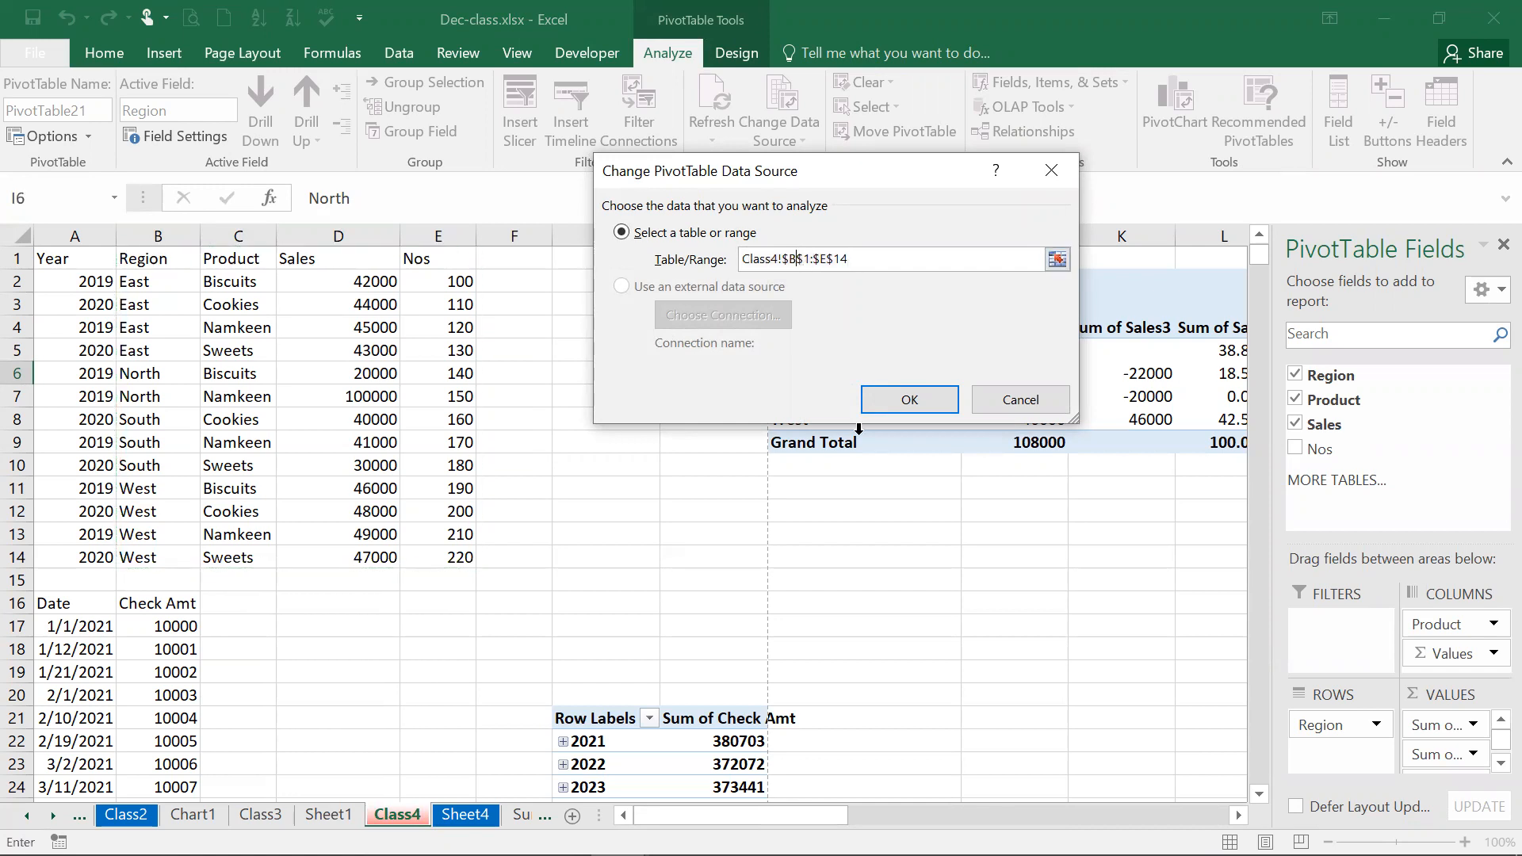
key("BackSpace")
type("A")
left_click(901, 406)
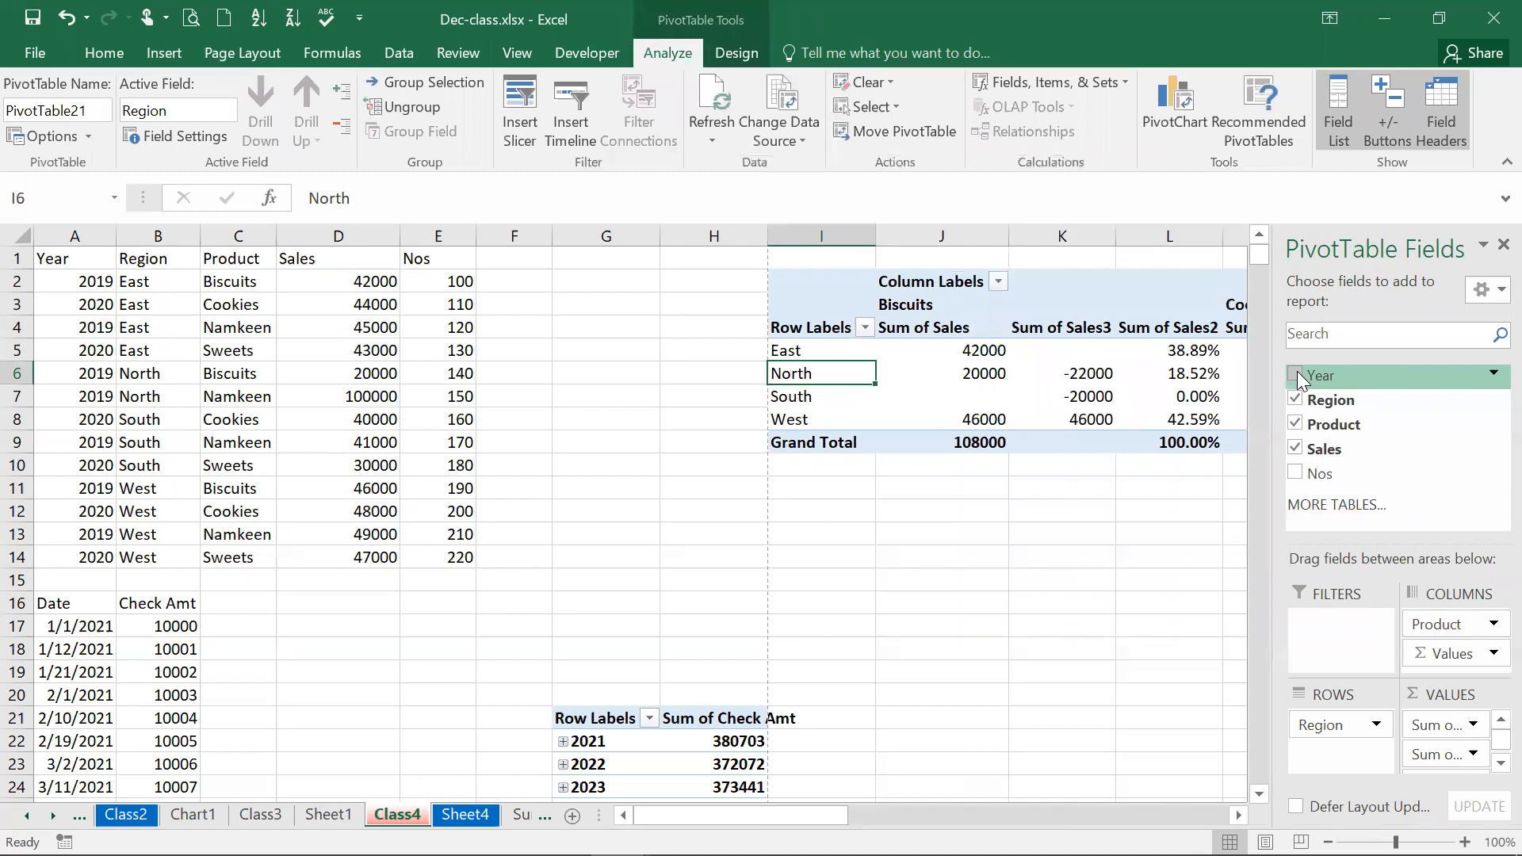
Add the Year field to the sales PivotTable as a report filter
left_click(1238, 816)
left_click(1238, 817)
left_click(1238, 817)
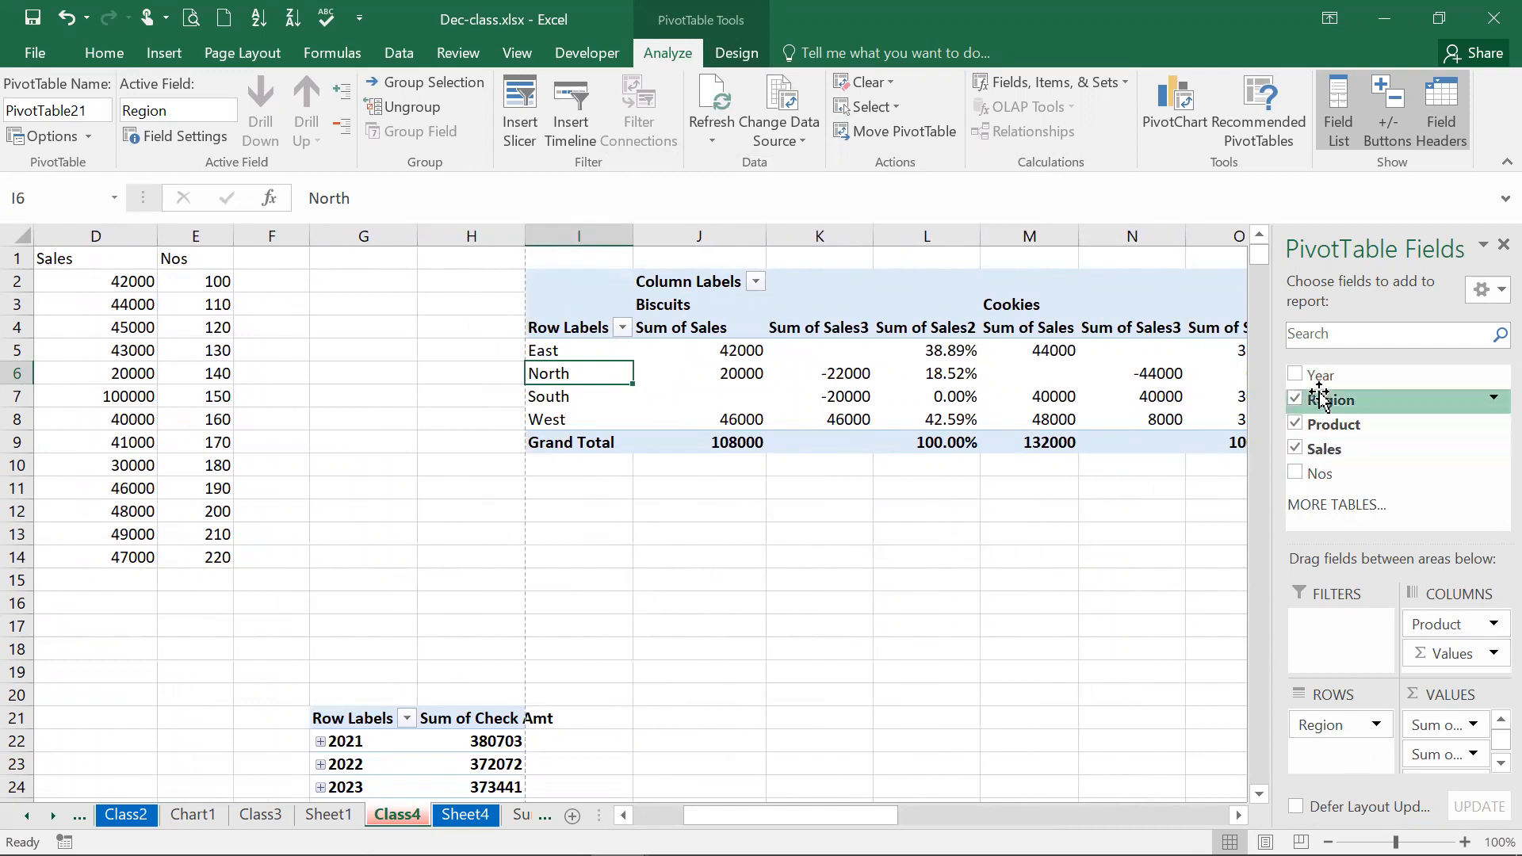
left_click_drag(1317, 380, 1324, 619)
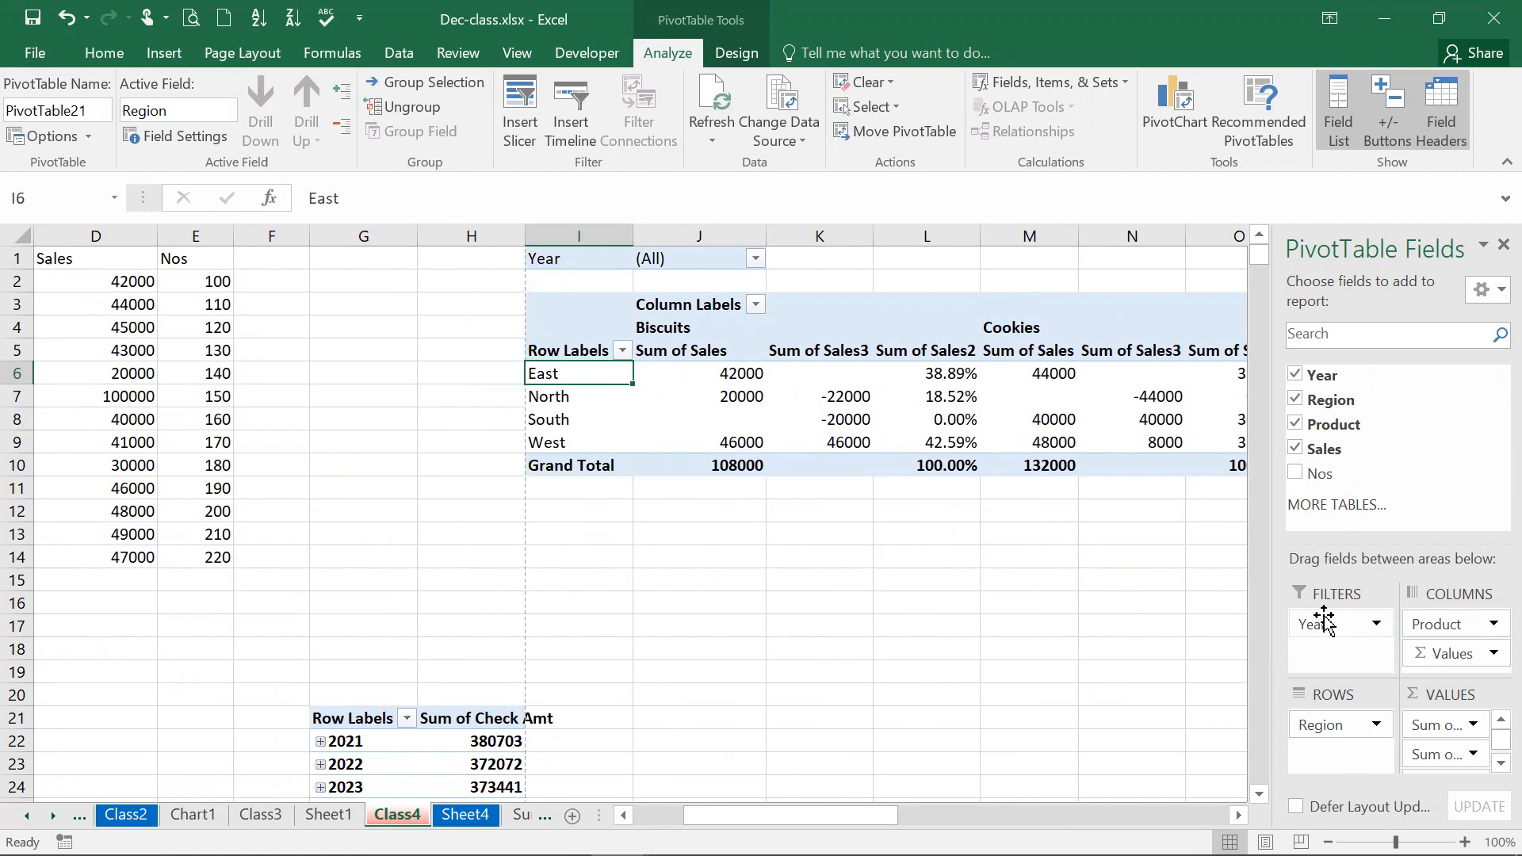
Filter the sales PivotTable to the year 2019
left_click(754, 263)
left_click(522, 335)
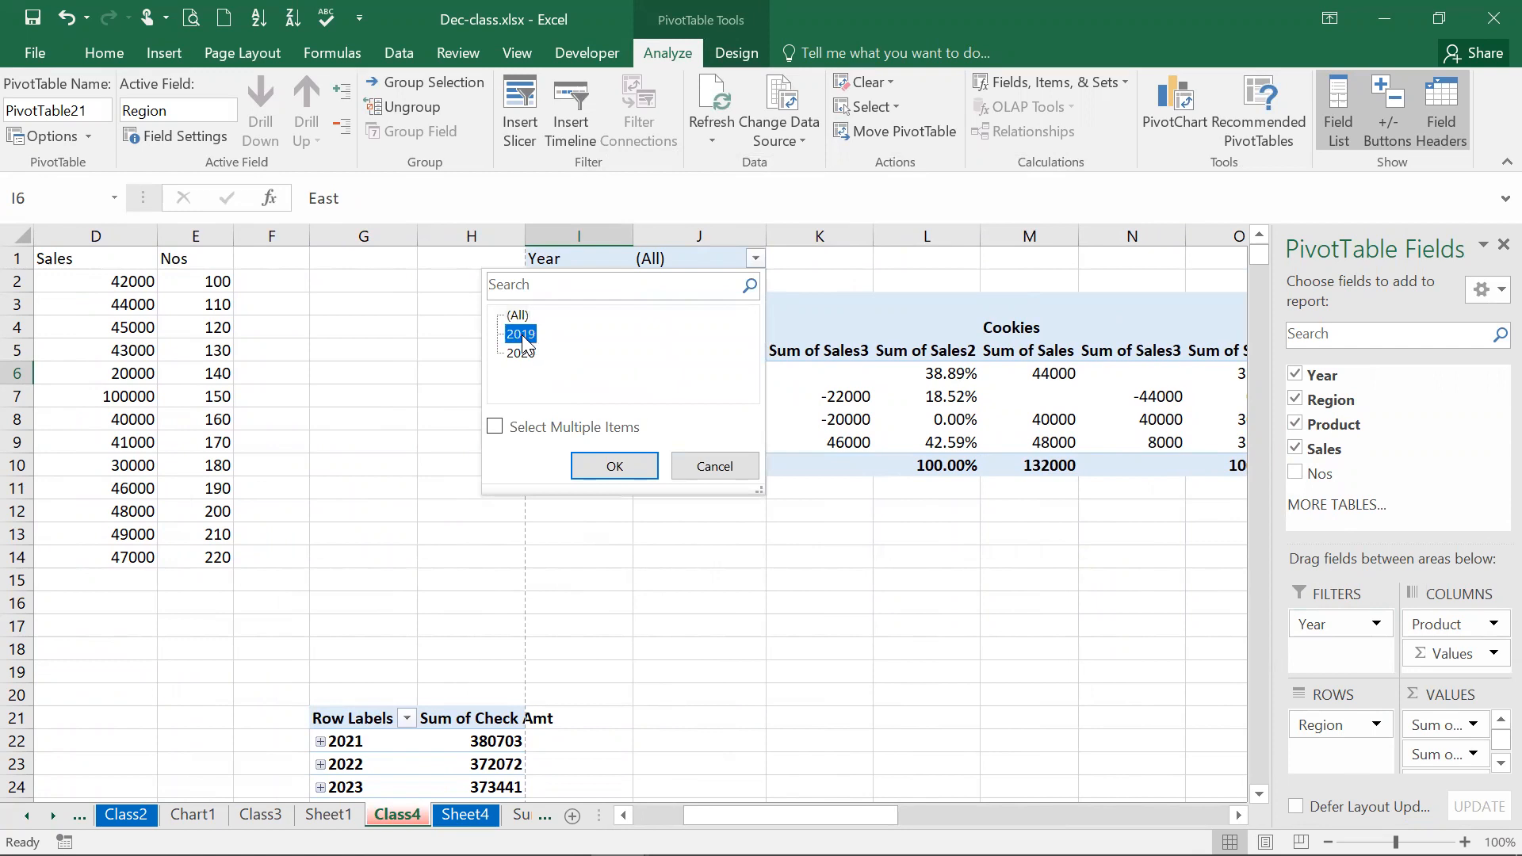
left_click(596, 467)
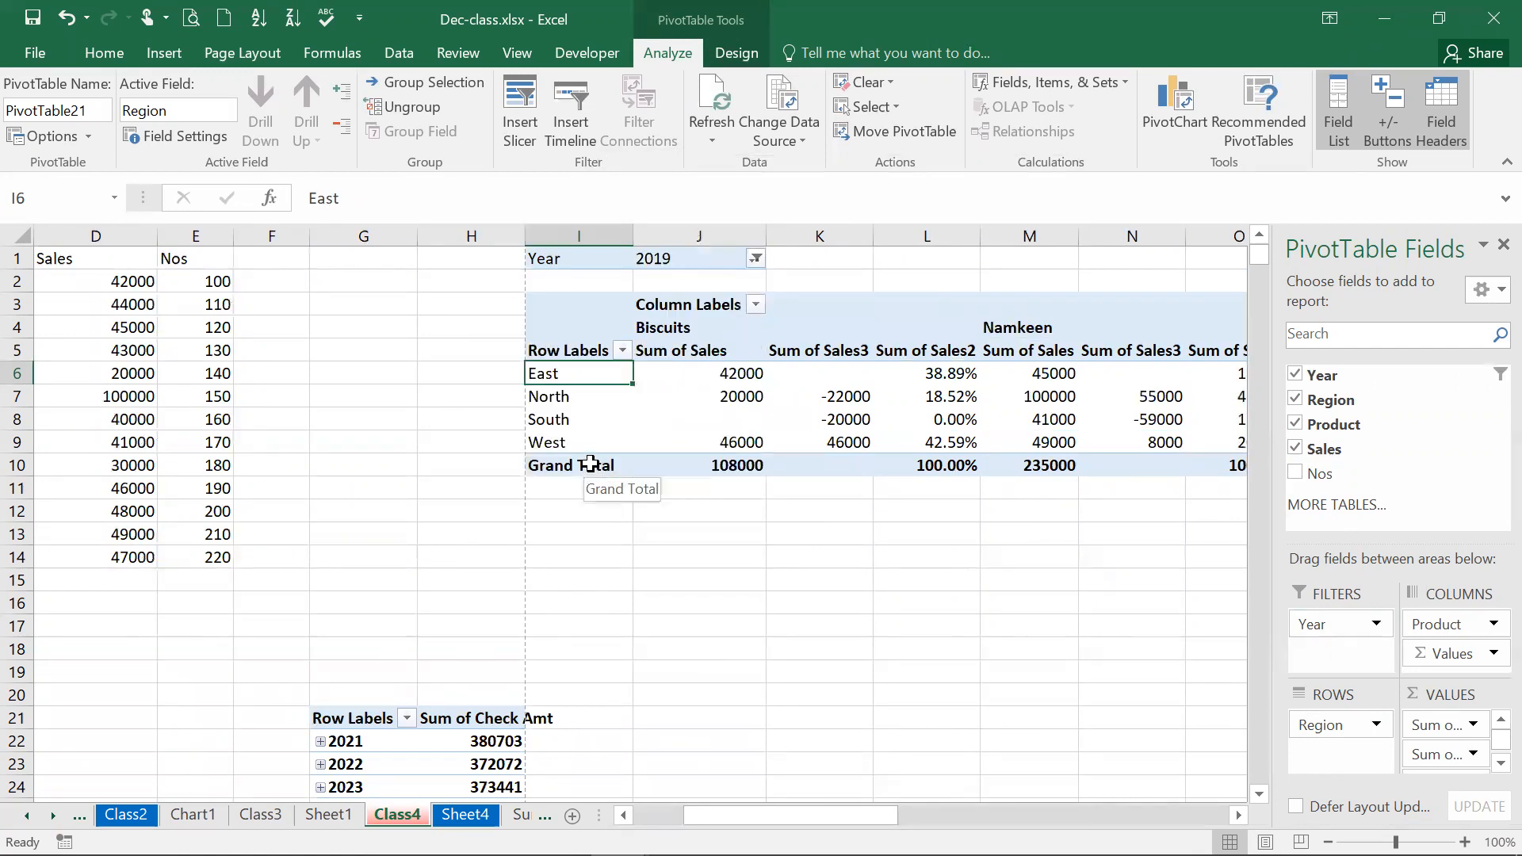
Filter the pivot table to show only the year 2020
left_click(756, 260)
left_click(753, 259)
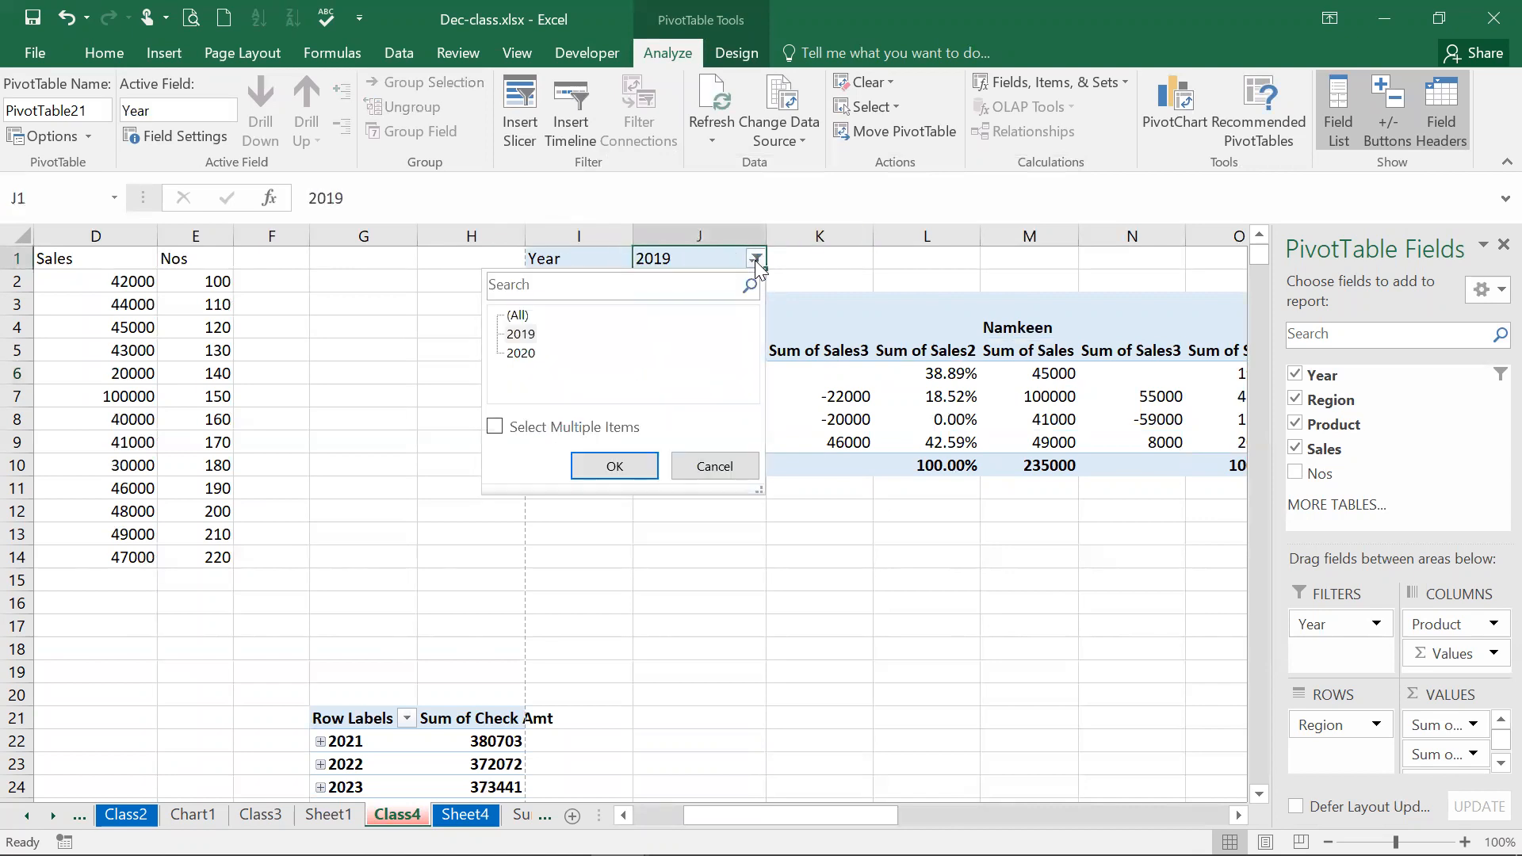
left_click(520, 354)
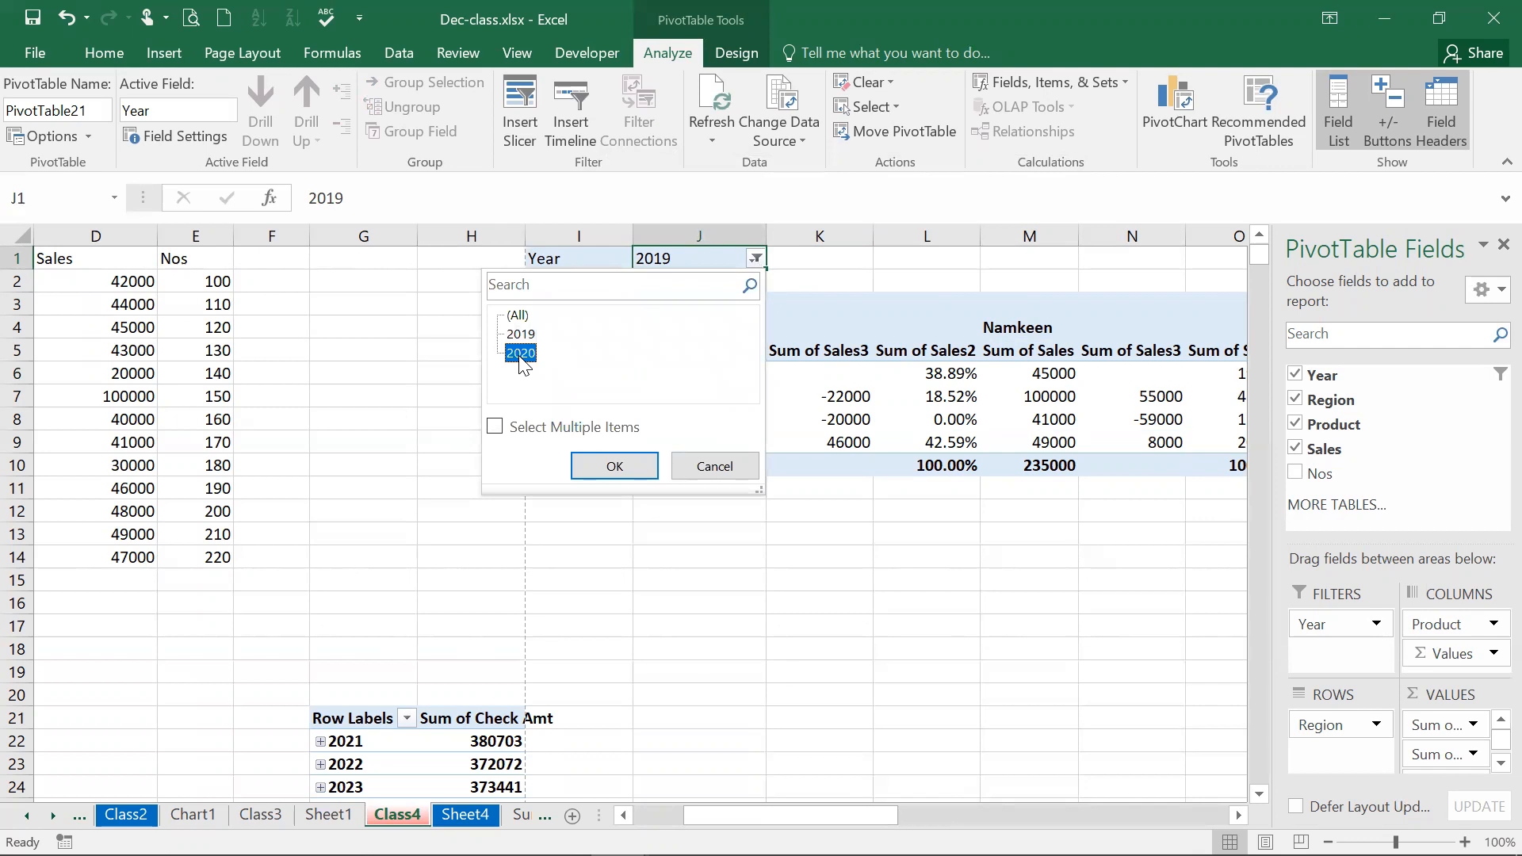
left_click(606, 465)
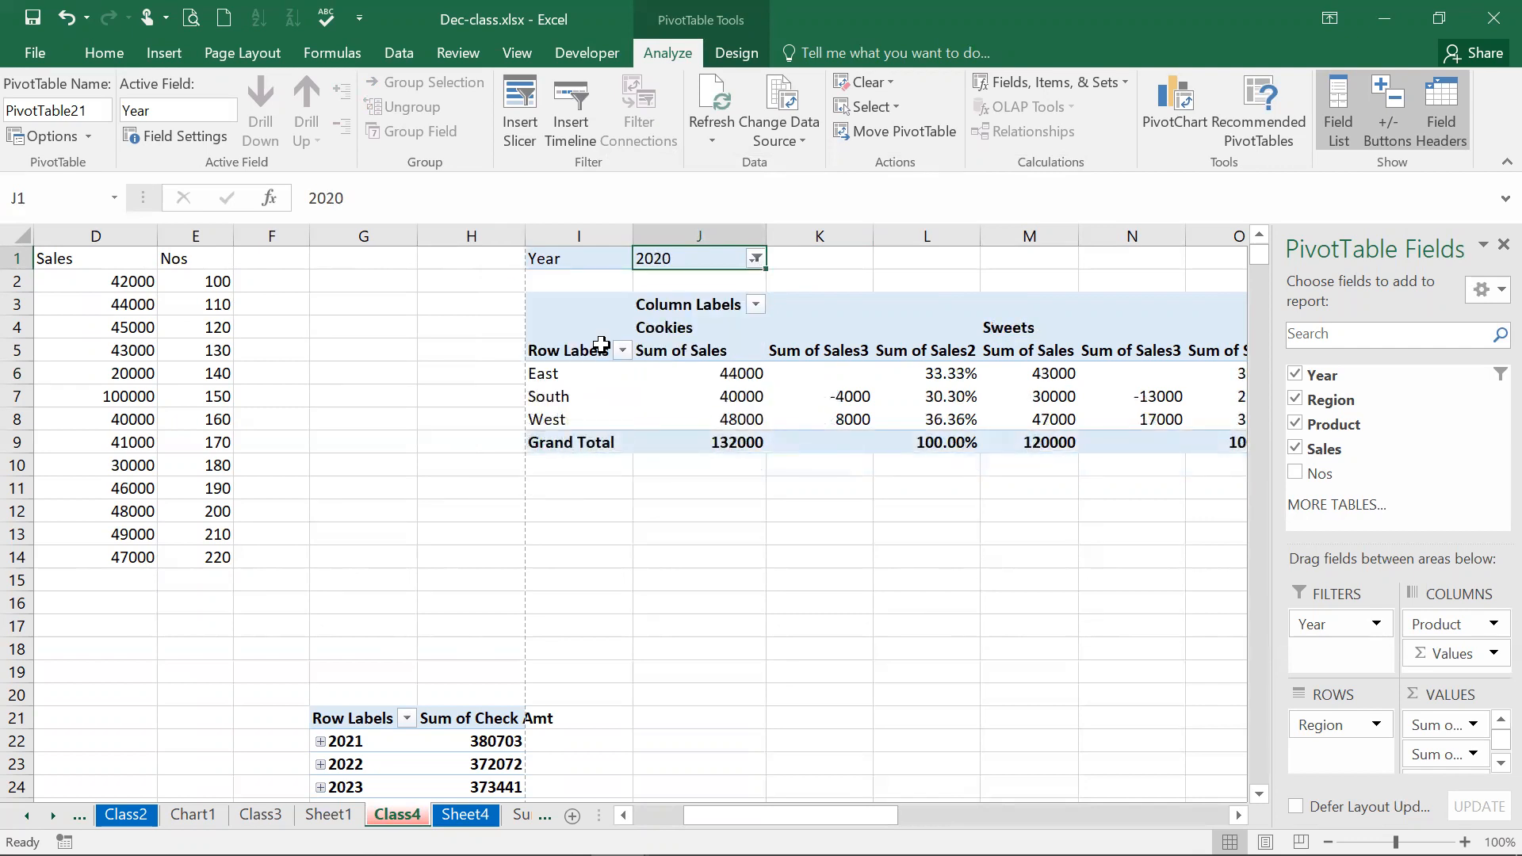
left_click(596, 383)
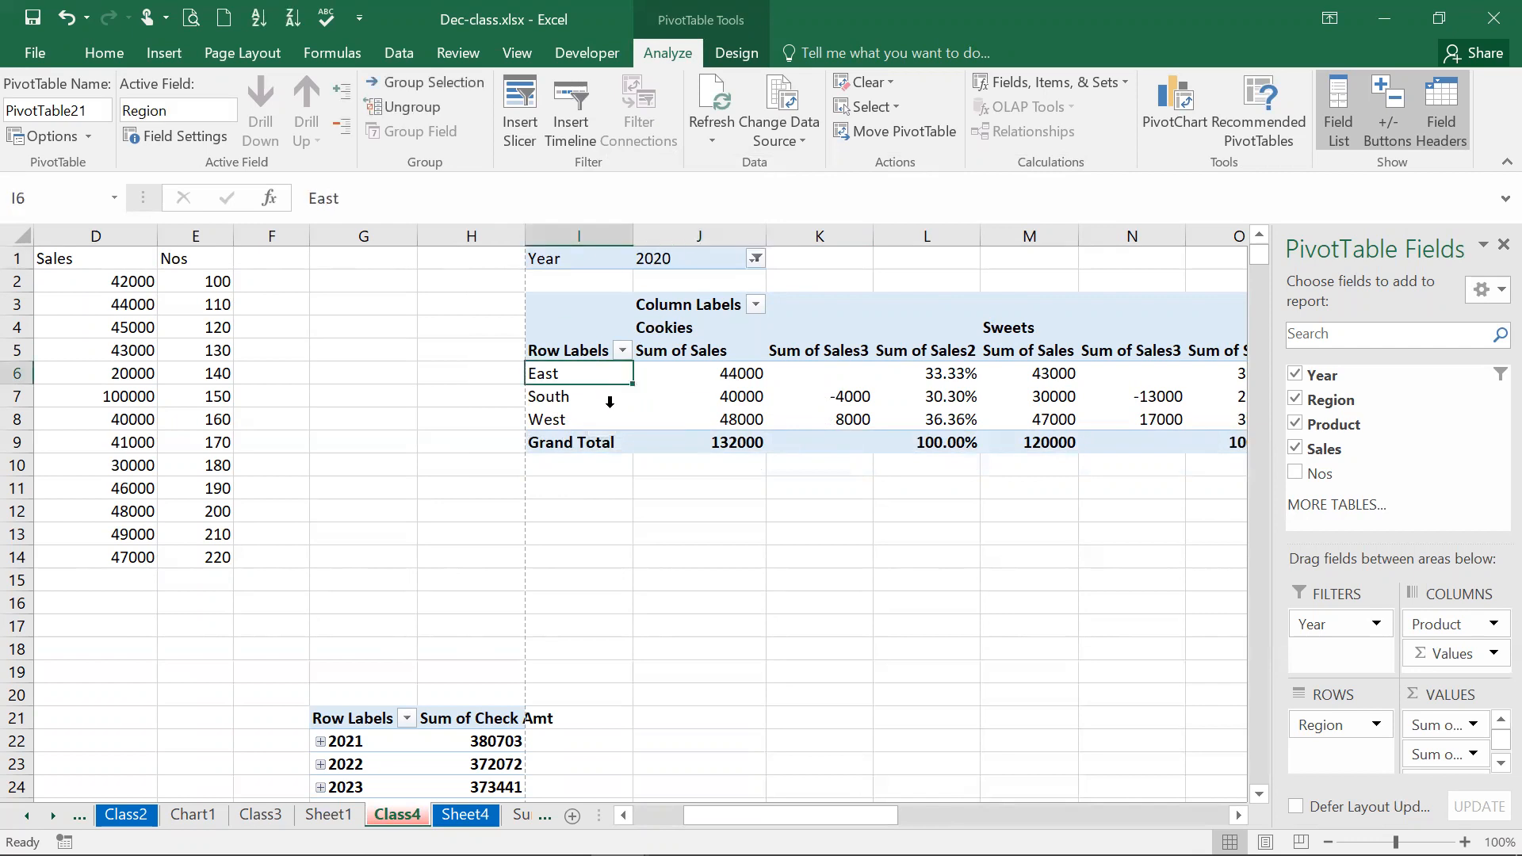
Reset the pivot table's Year filter to (All)
left_click(756, 260)
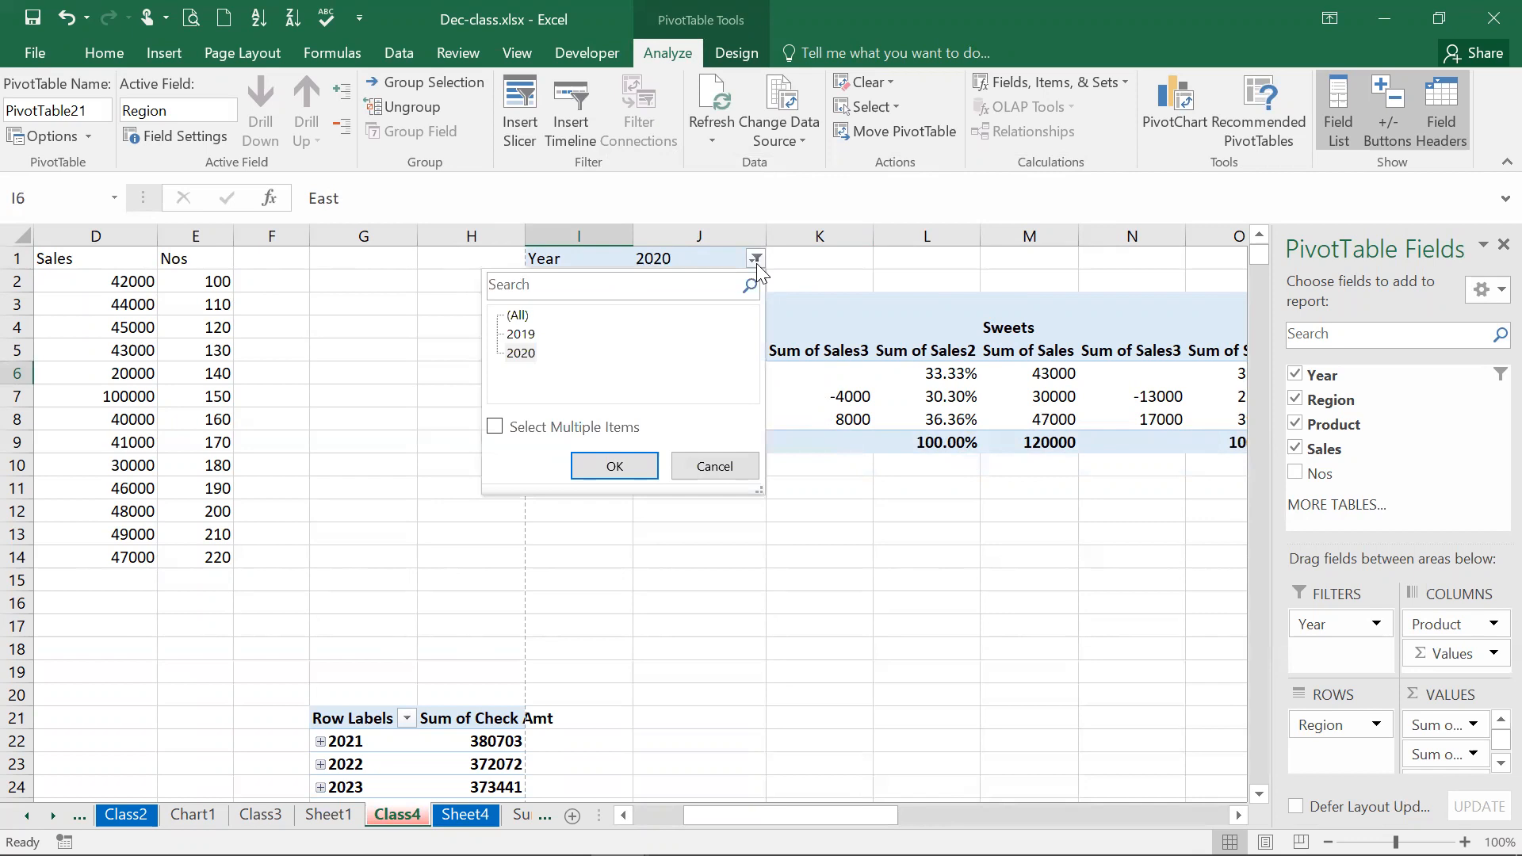
left_click(519, 317)
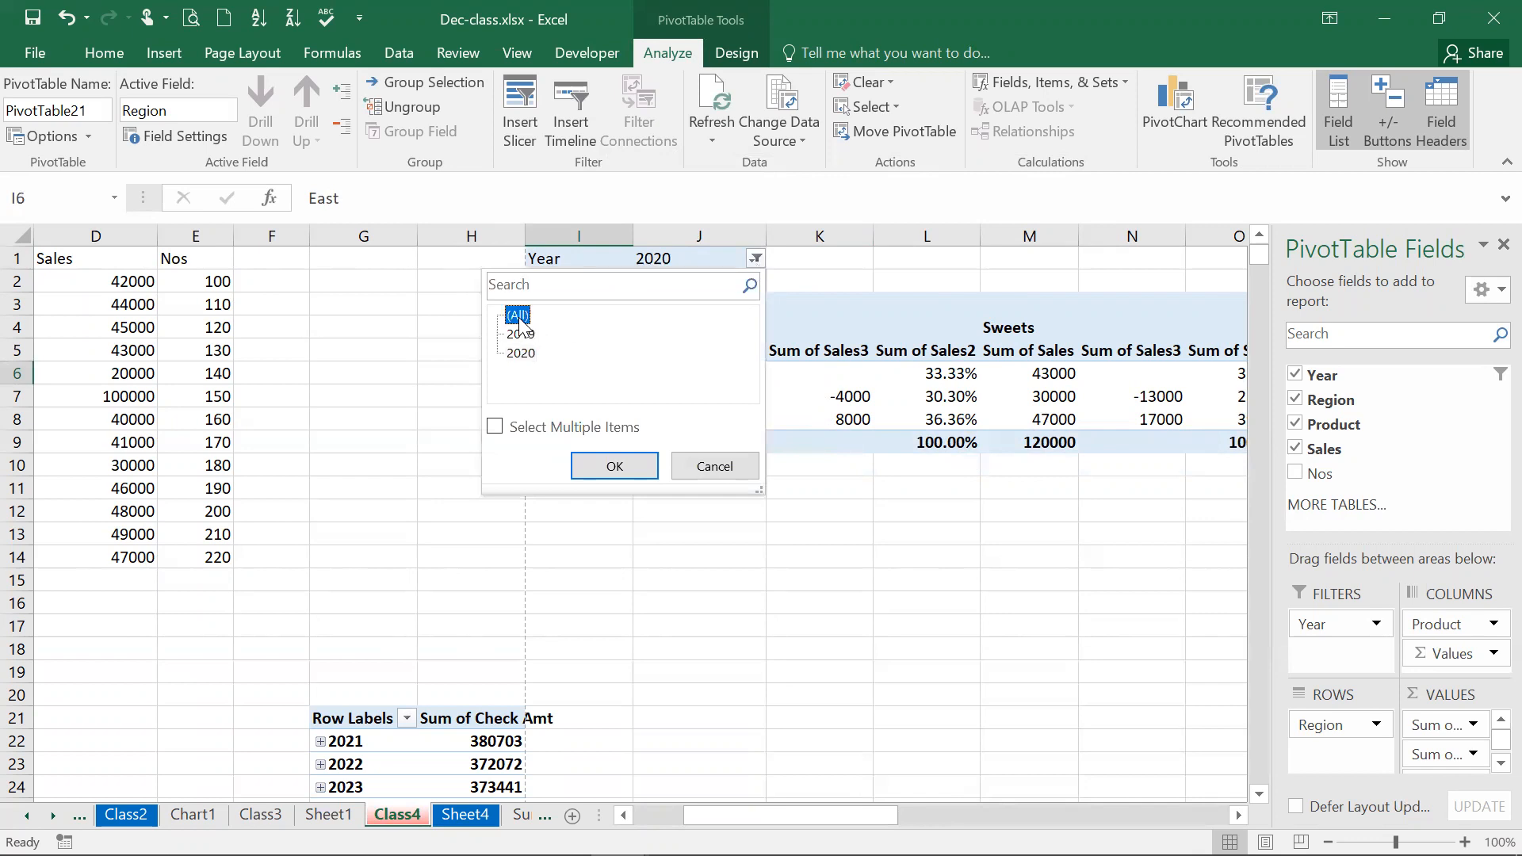
left_click(615, 466)
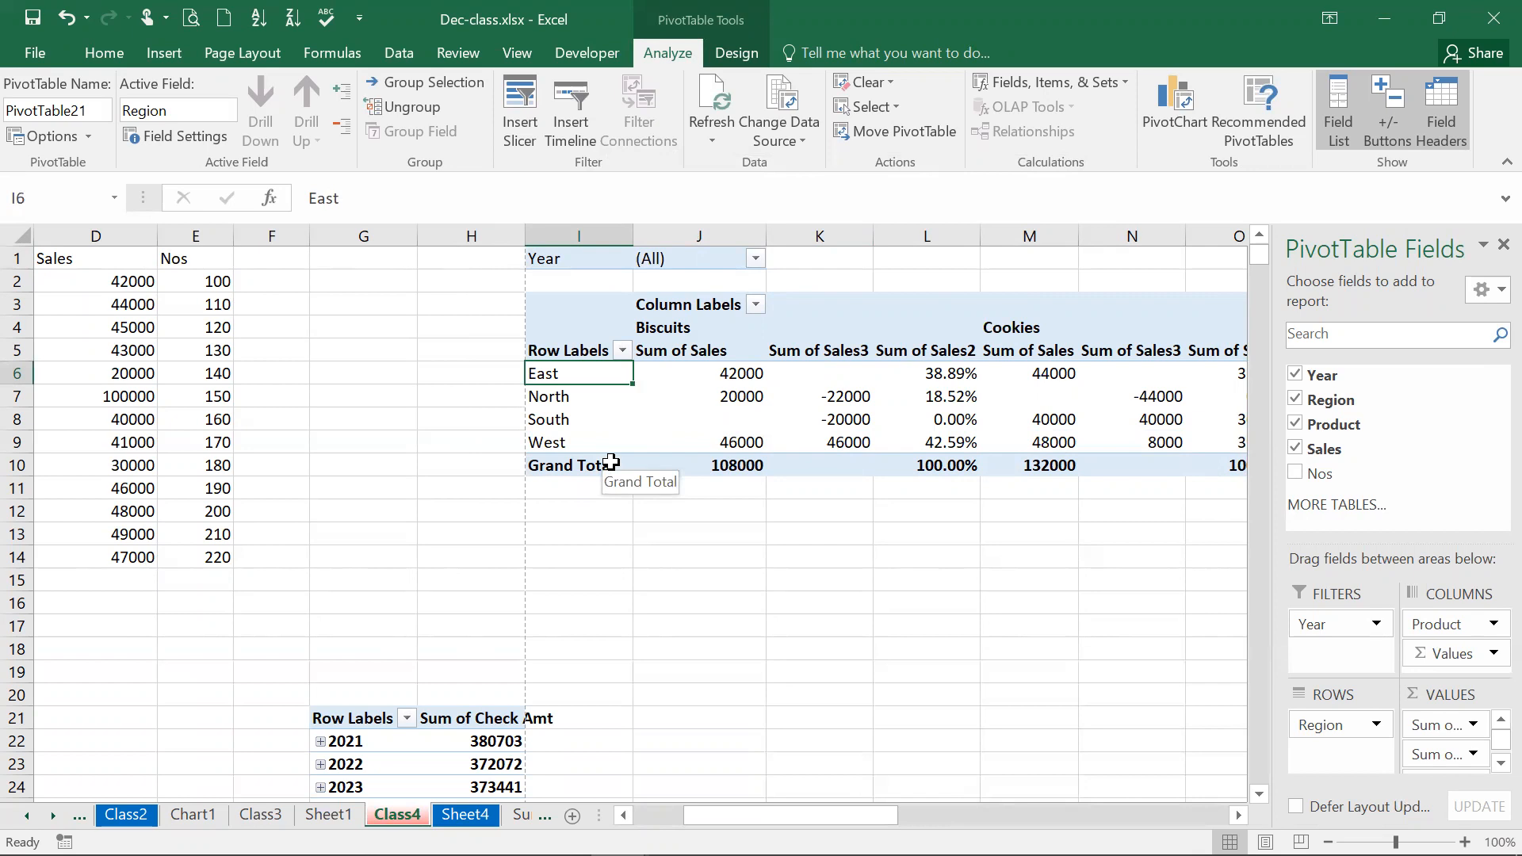
Allow multiple items in the Year filter and apply it with both 2019 and 2020 selected
left_click(757, 259)
left_click(525, 430)
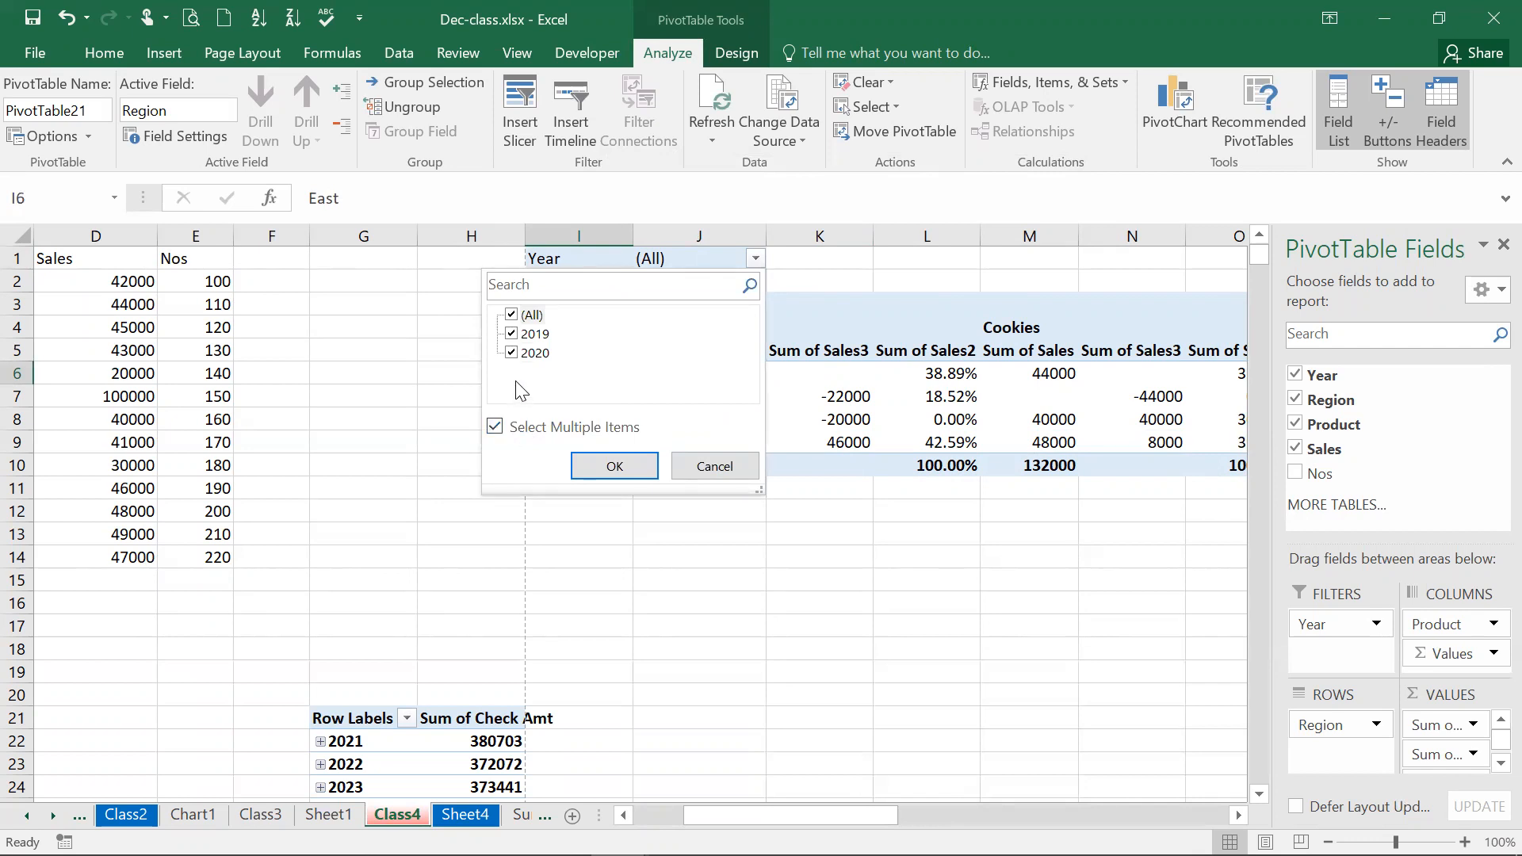
left_click(512, 315)
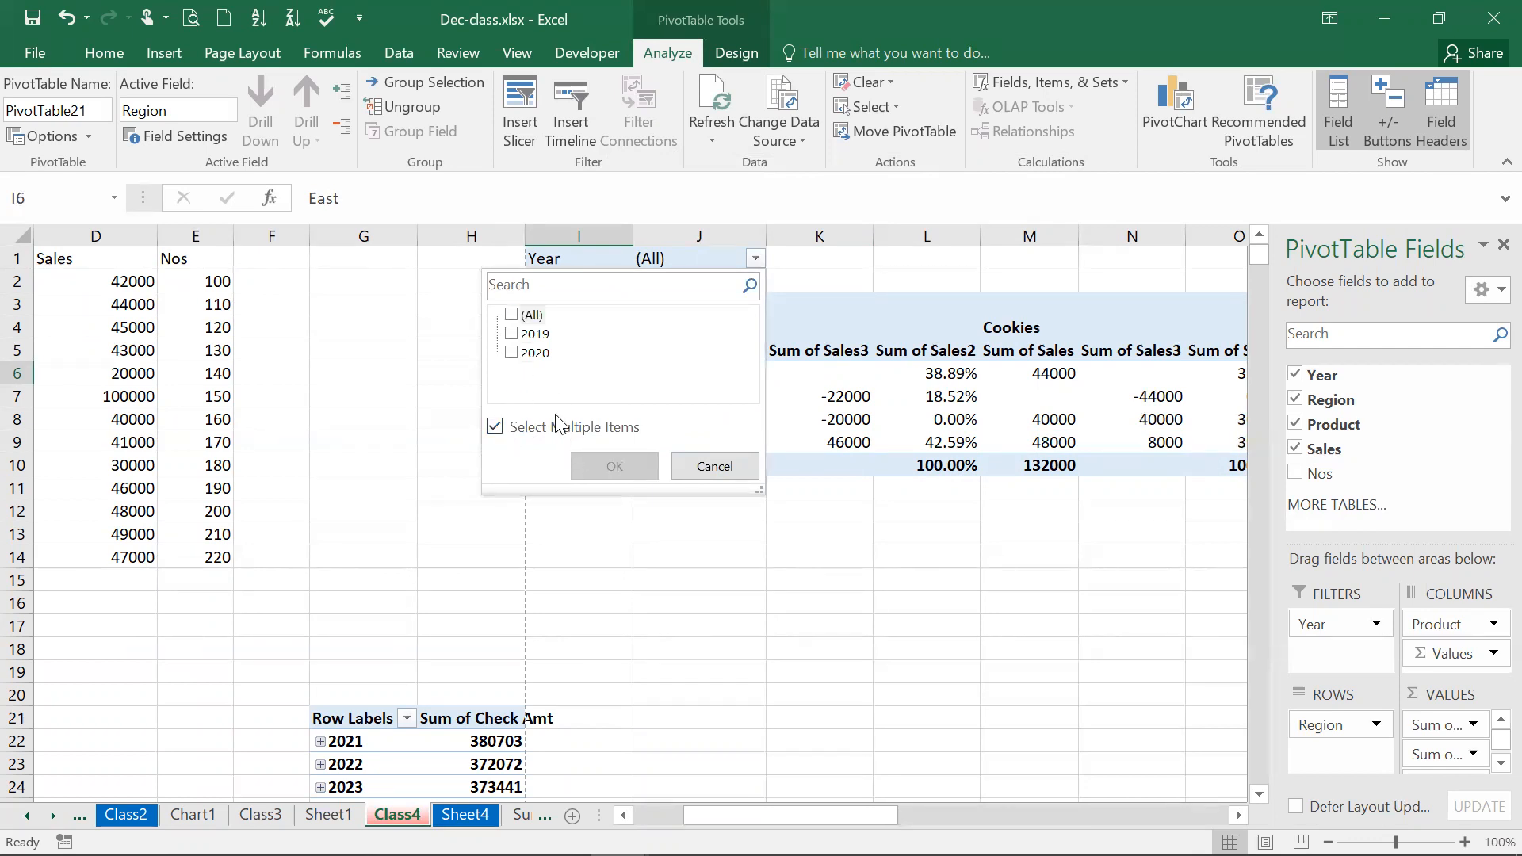
left_click(512, 334)
left_click(512, 353)
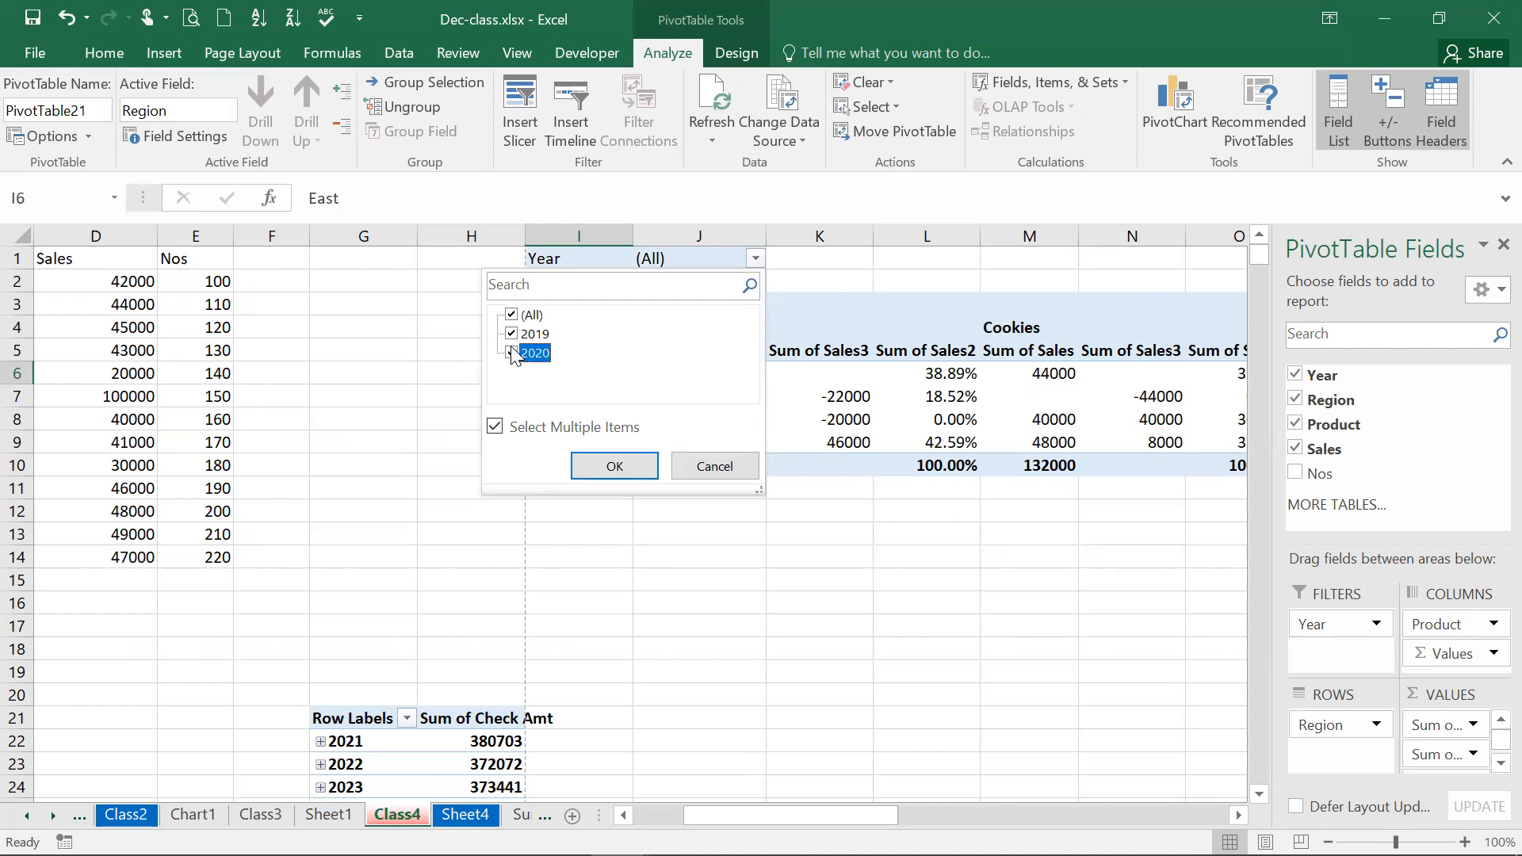
left_click(612, 466)
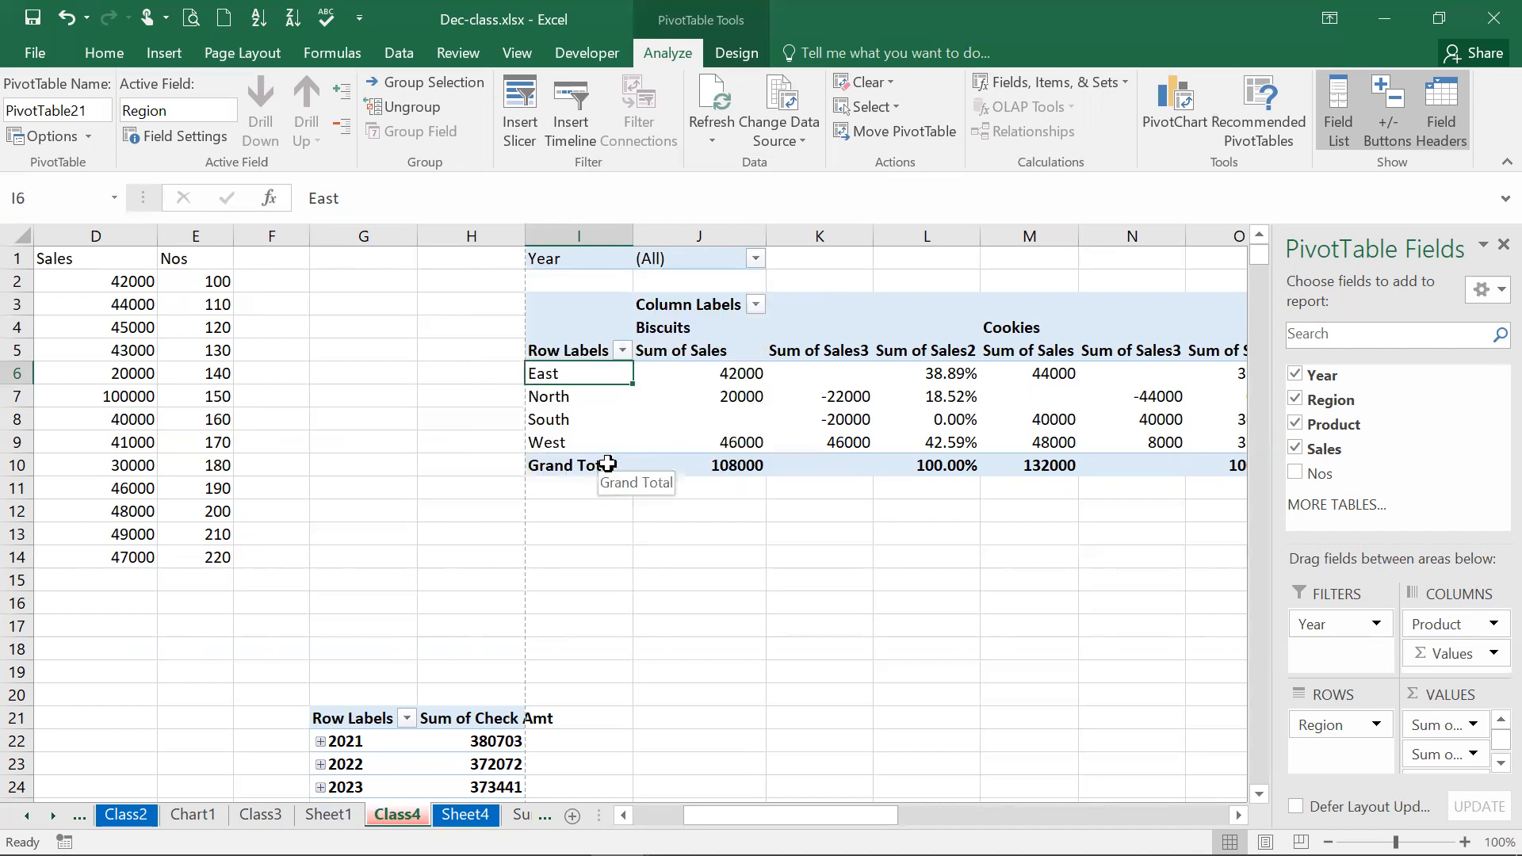
Examine the sales columns for each product along the East row of the pivot table
key("Right")
key("Right")
key("Right")
key("Right")
key("Right")
key("Right")
key("Right")
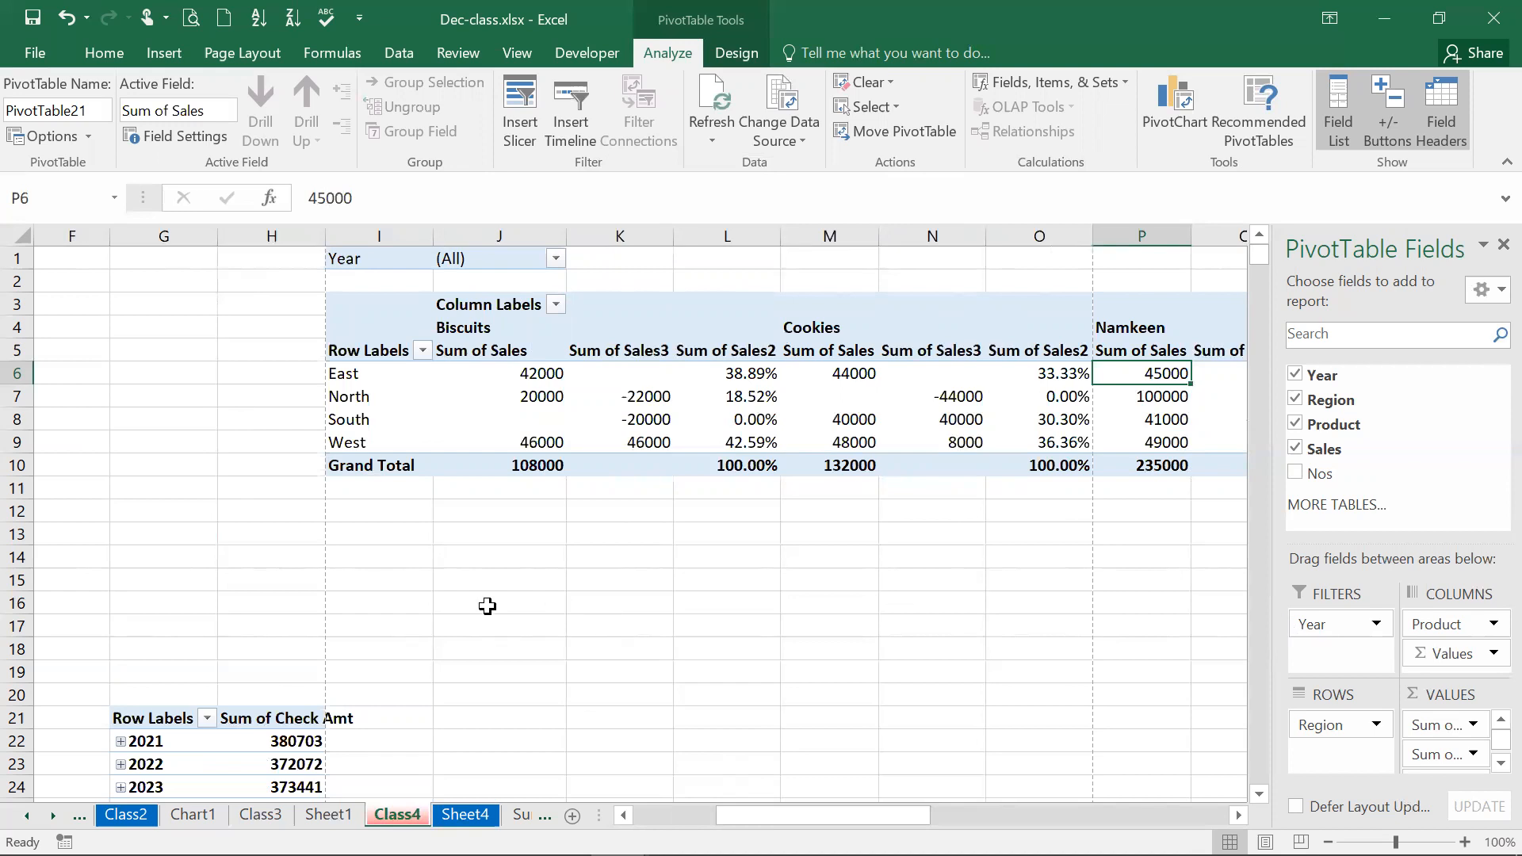
left_click(433, 503)
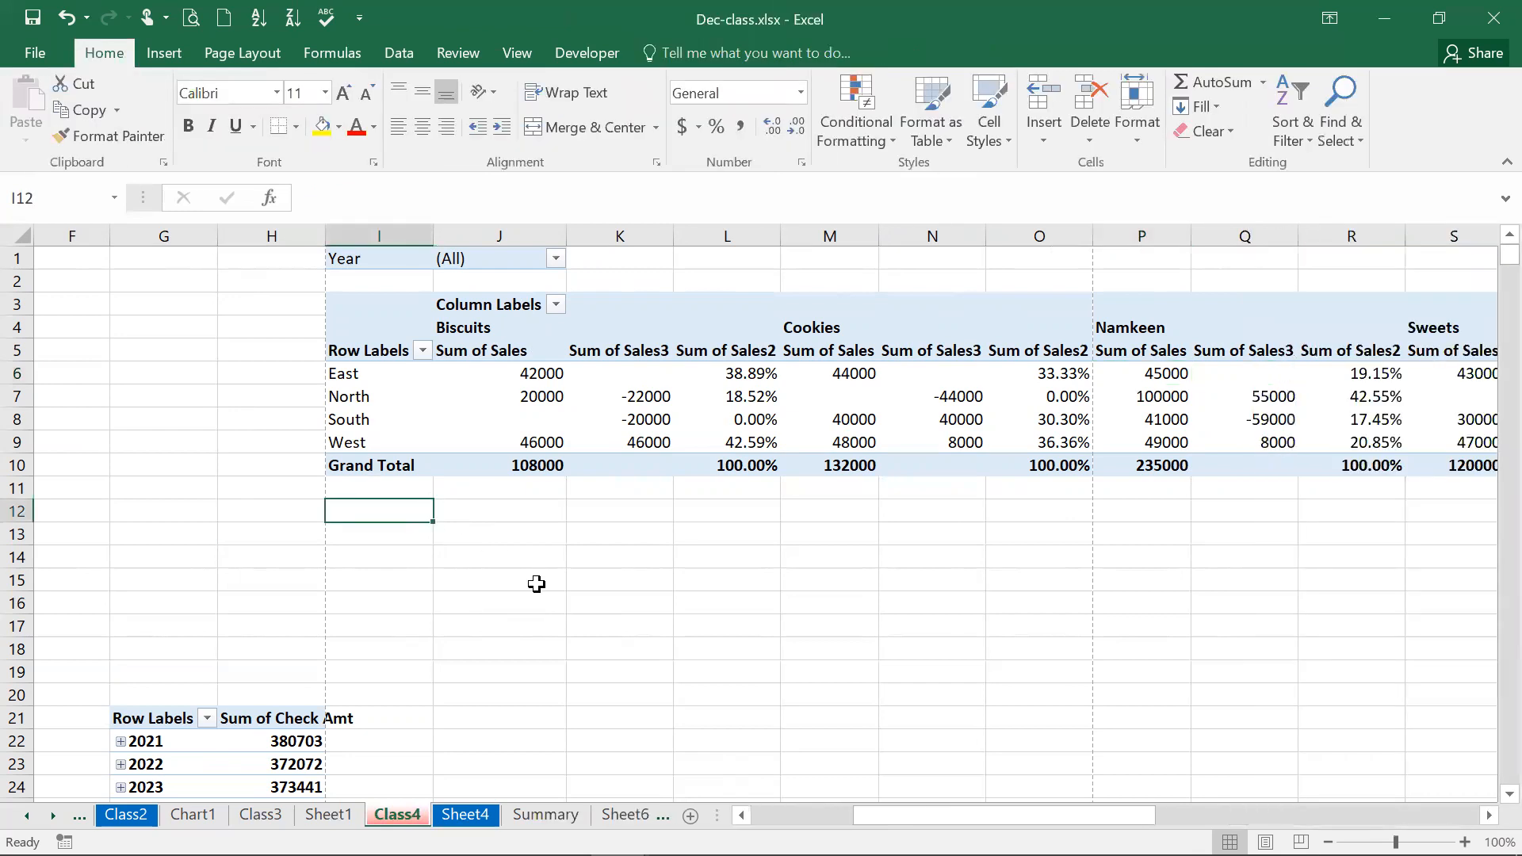
left_click(473, 304)
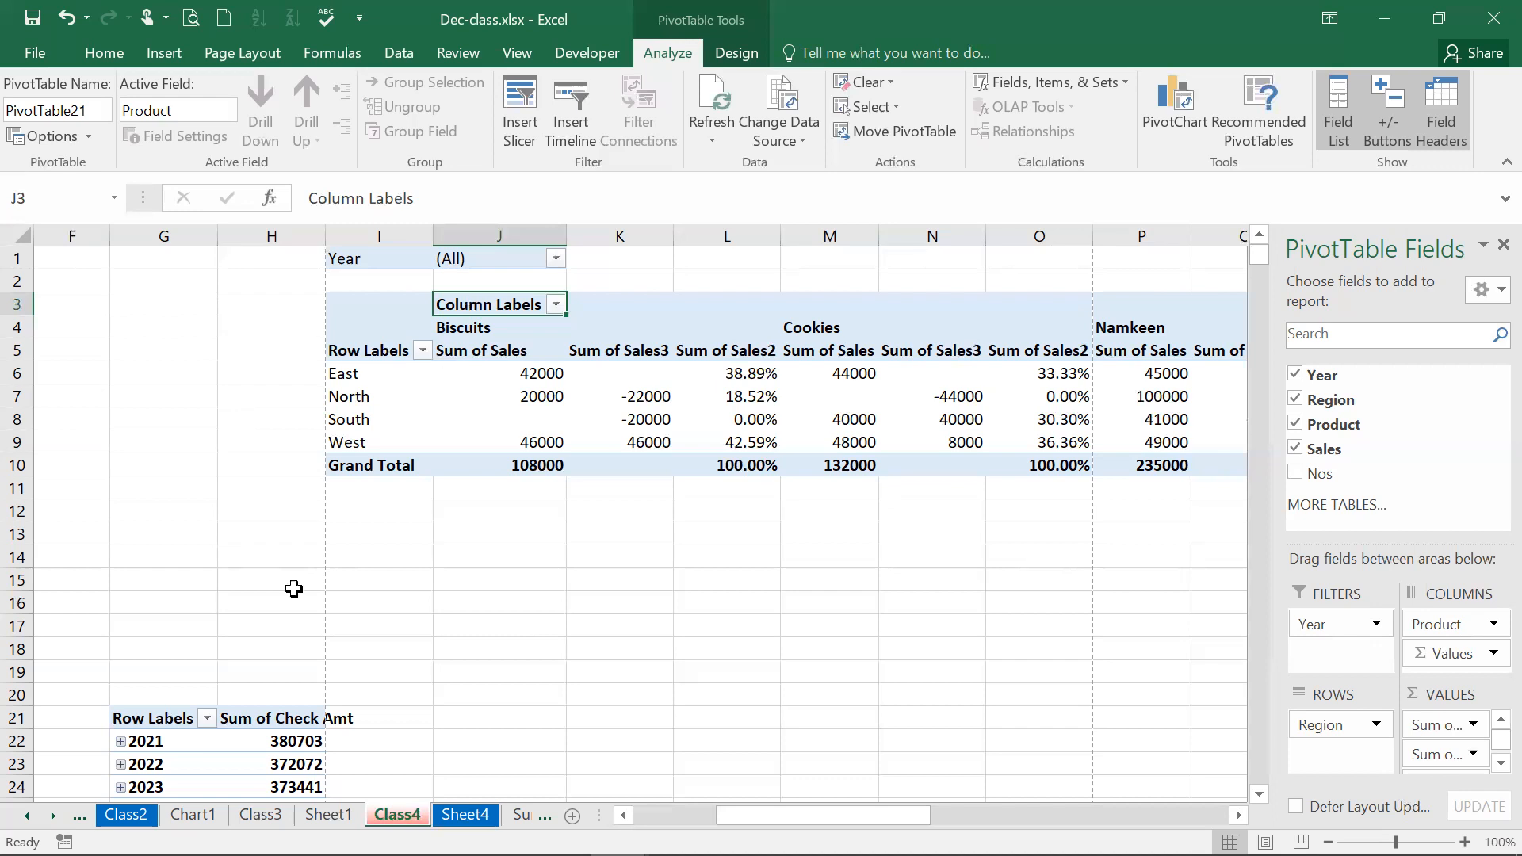
left_click(484, 549)
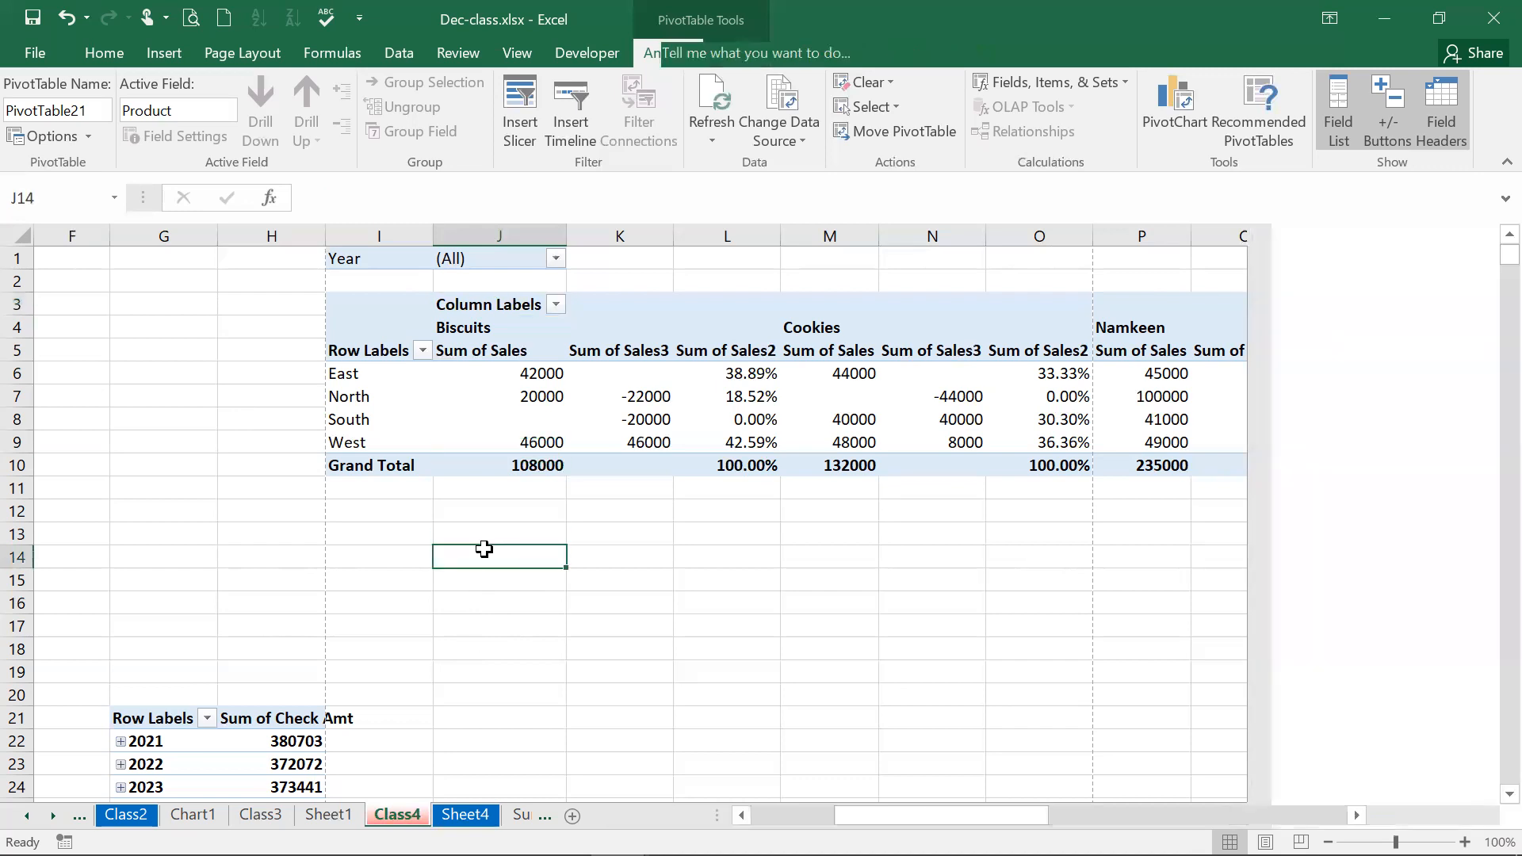
left_click(466, 254)
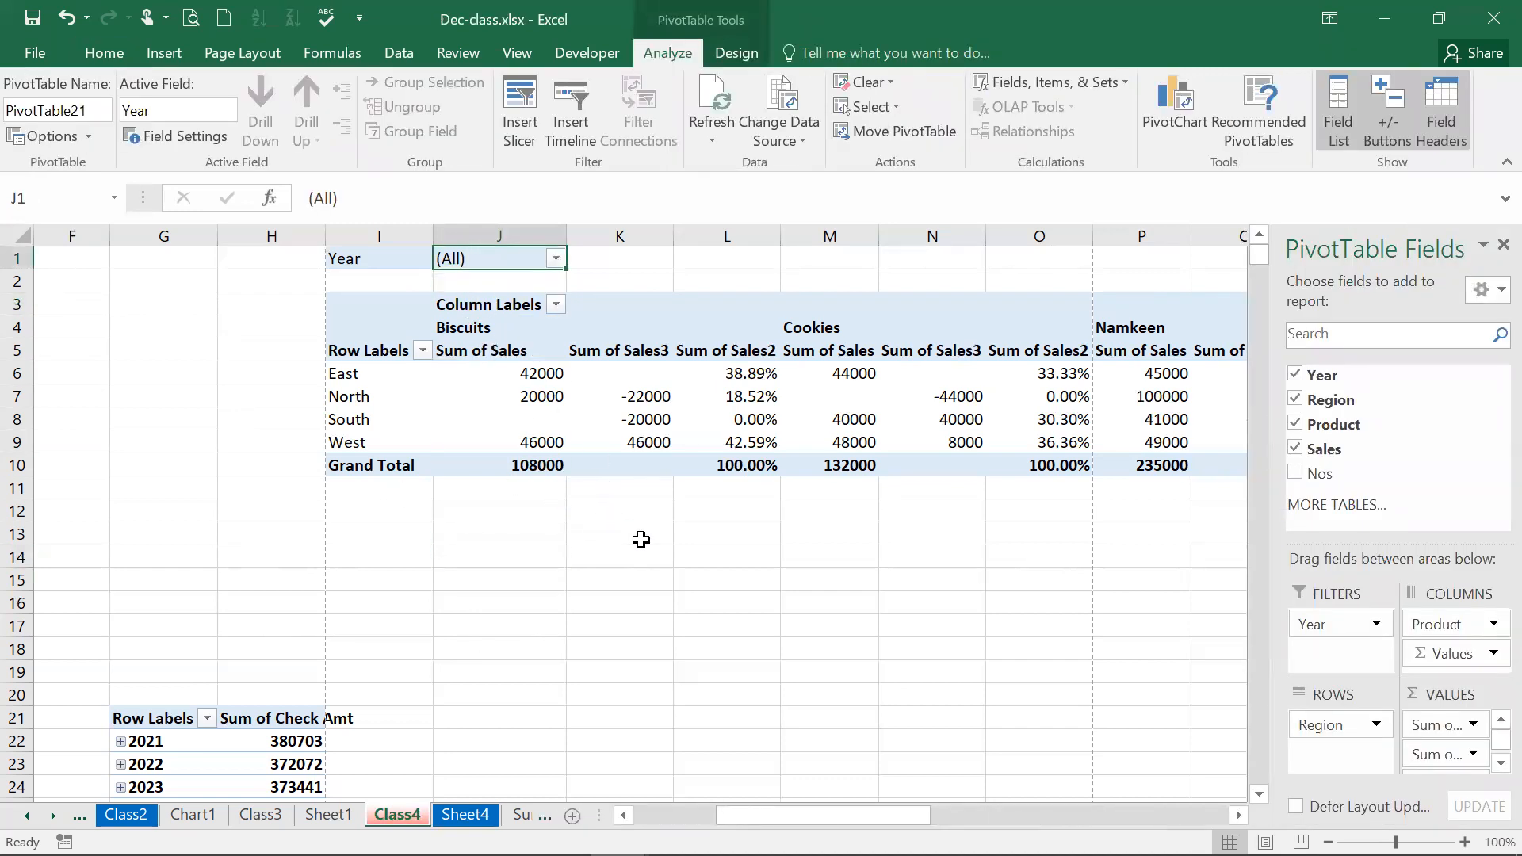
Create a pivot table from the source data in A1:E14, placed on the existing worksheet at cell M15
left_click(386, 526)
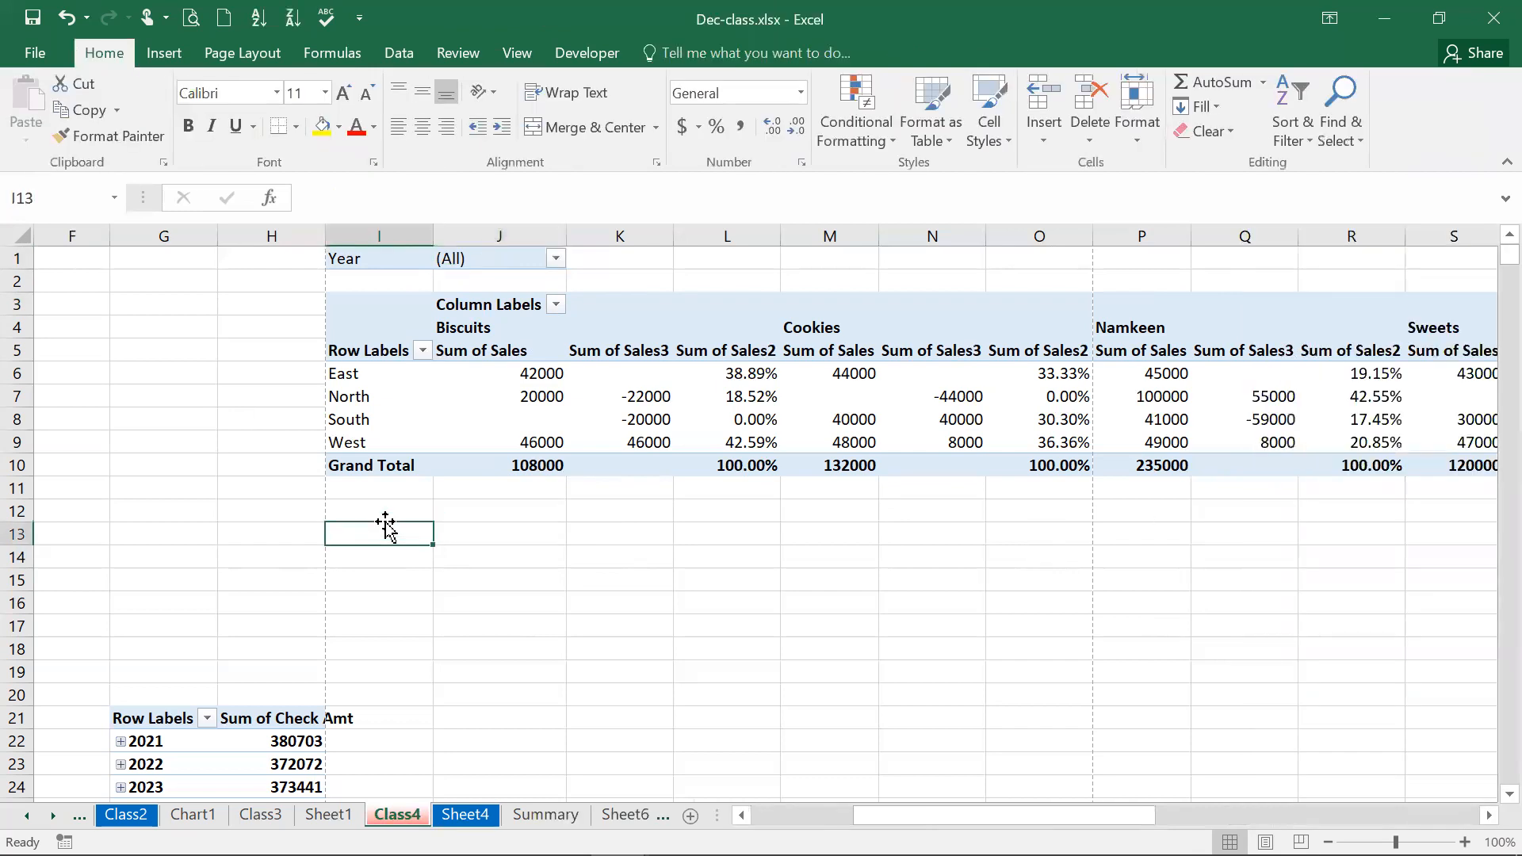
key("Home")
key("Up")
key("ctrl+Up")
key("ctrl+shift+Right")
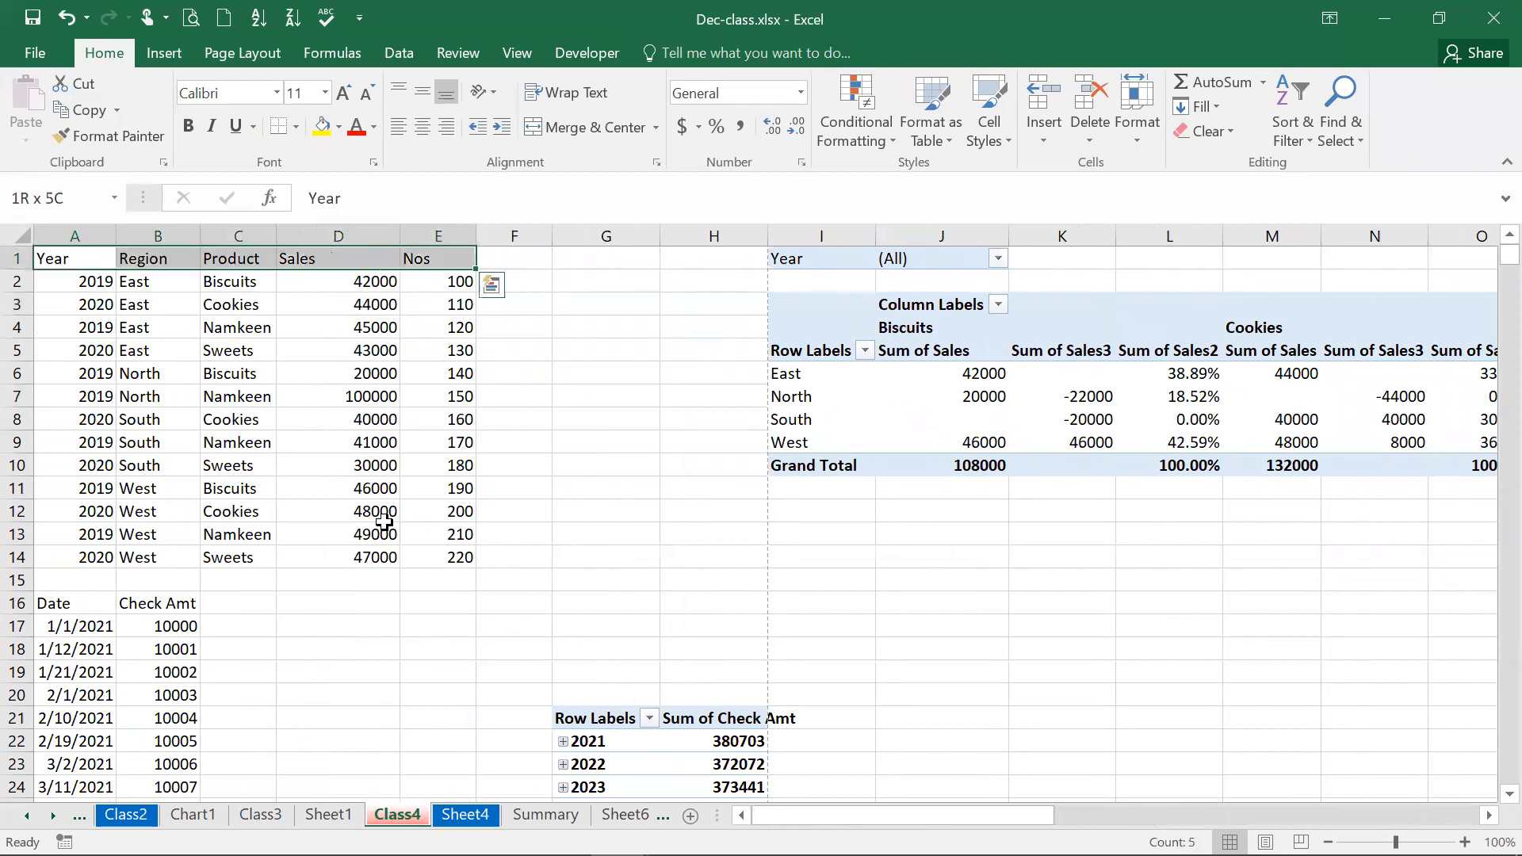
key("shift+Down")
key("shift+Down")
key("shift+Down")
key("shift+Down")
key("shift+Down")
key("shift+Down")
key("shift+Down")
key("shift+Down")
key("shift+Down")
key("shift+Down")
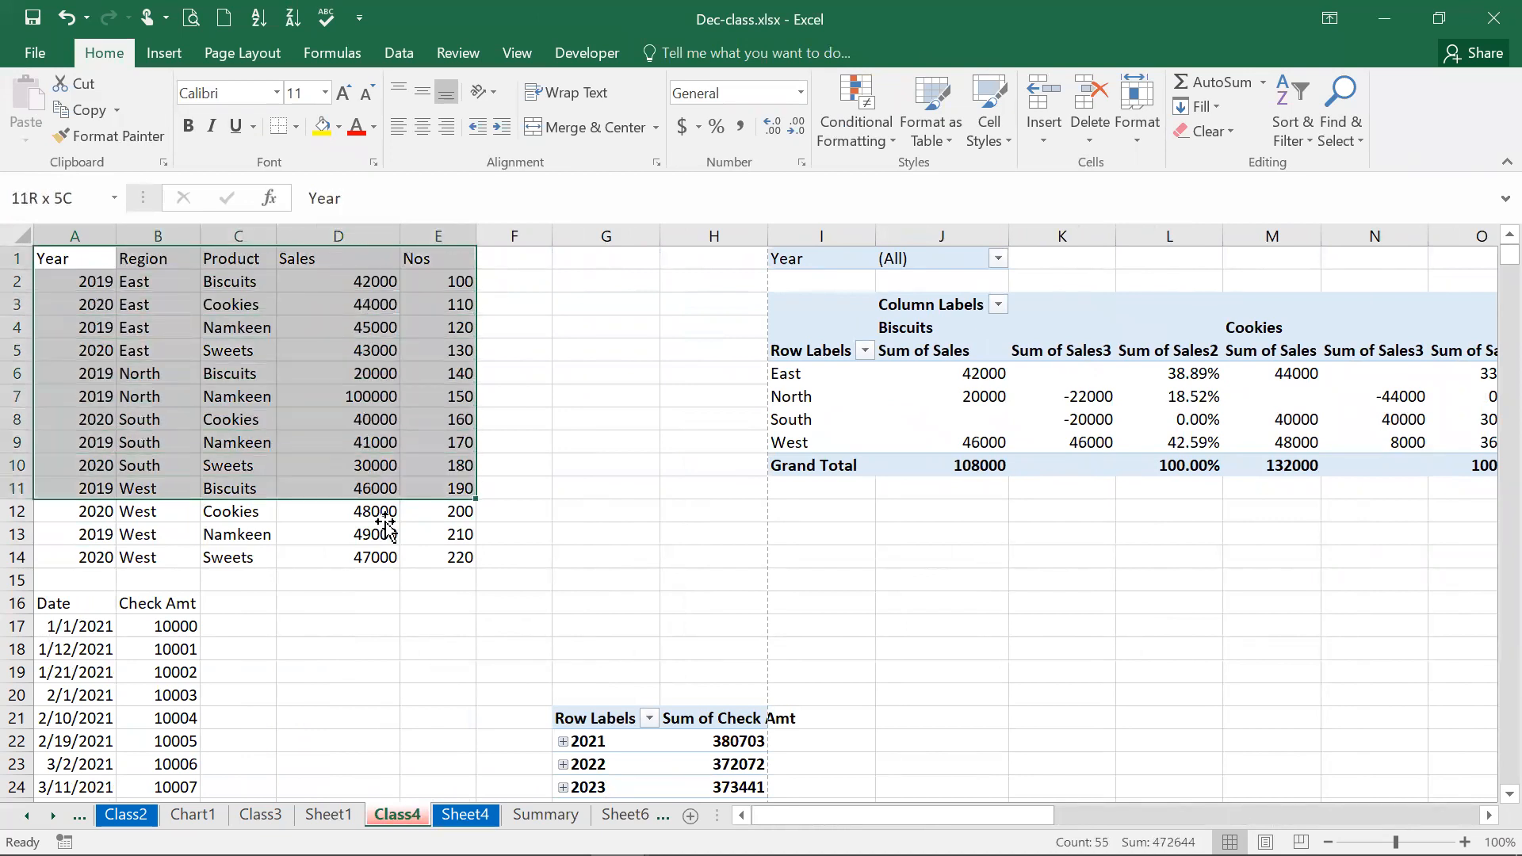
key("shift+Down")
key("shift+Down")
key("shift+Down")
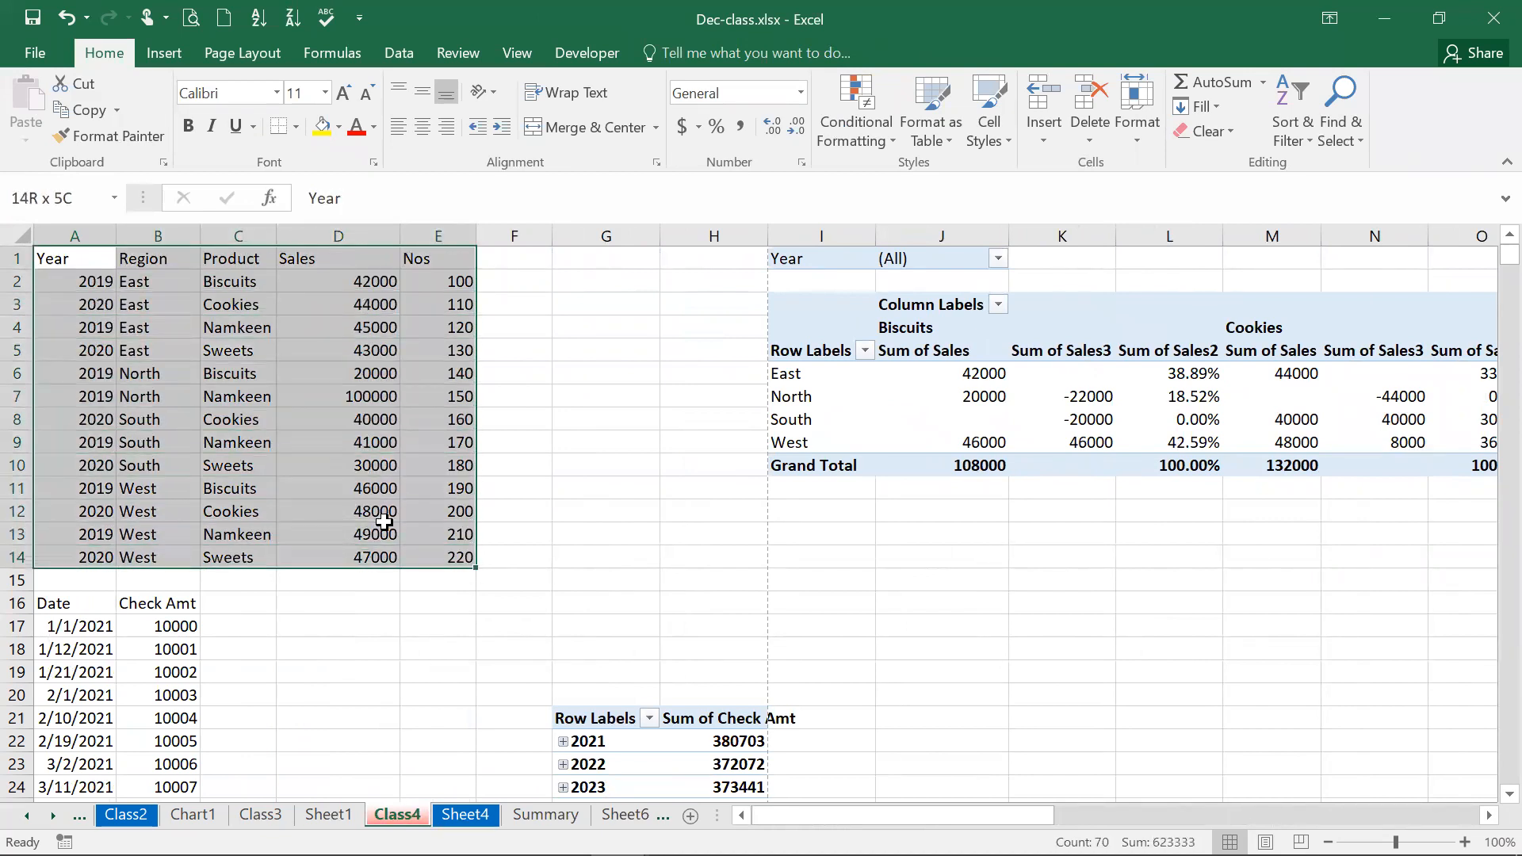
left_click(163, 57)
left_click(36, 103)
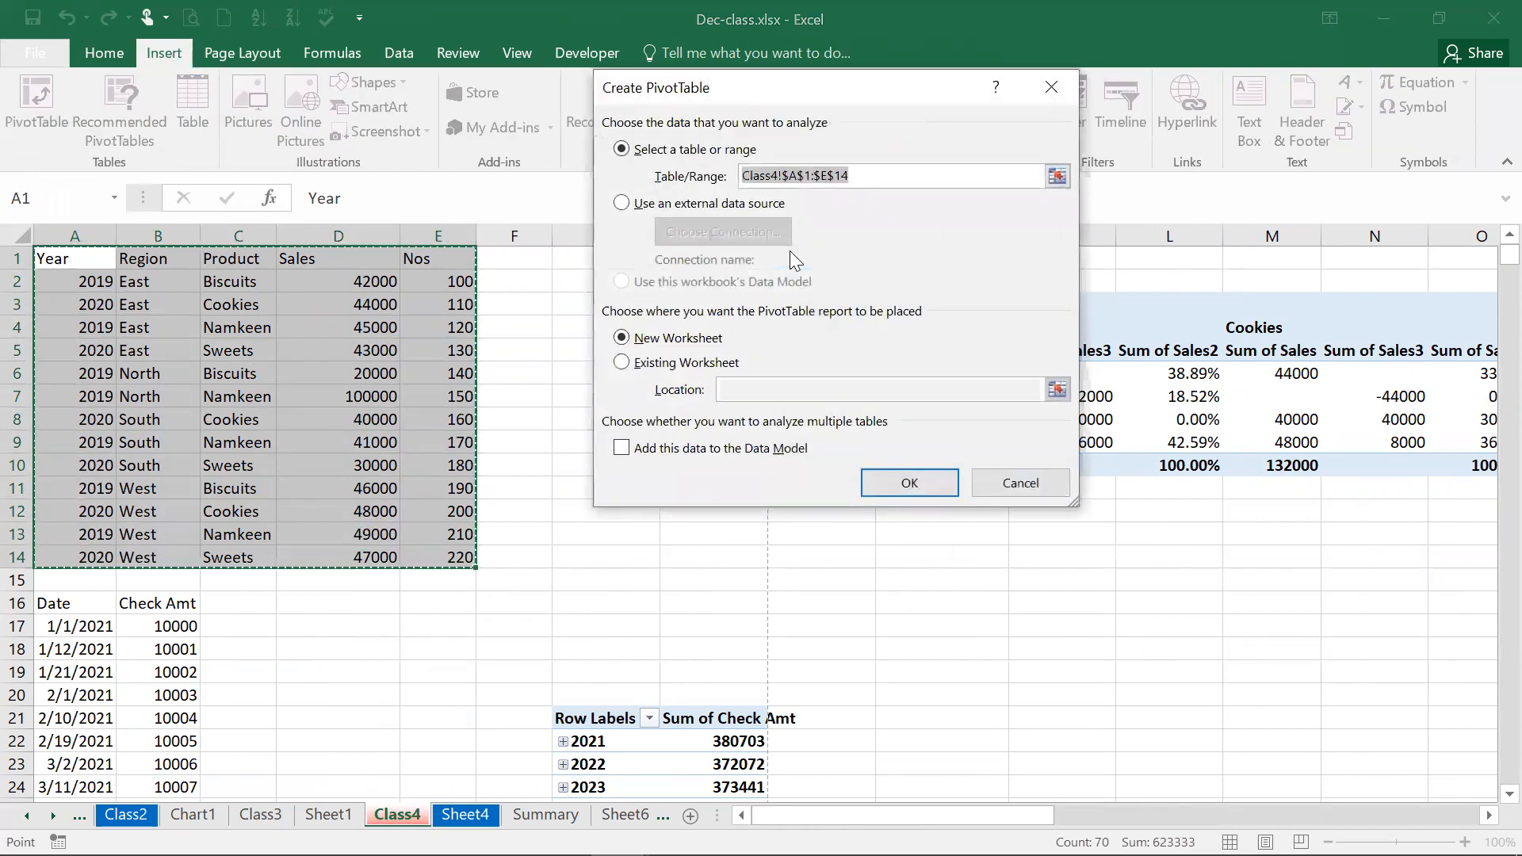
left_click(668, 363)
left_click(900, 480)
left_click(783, 504)
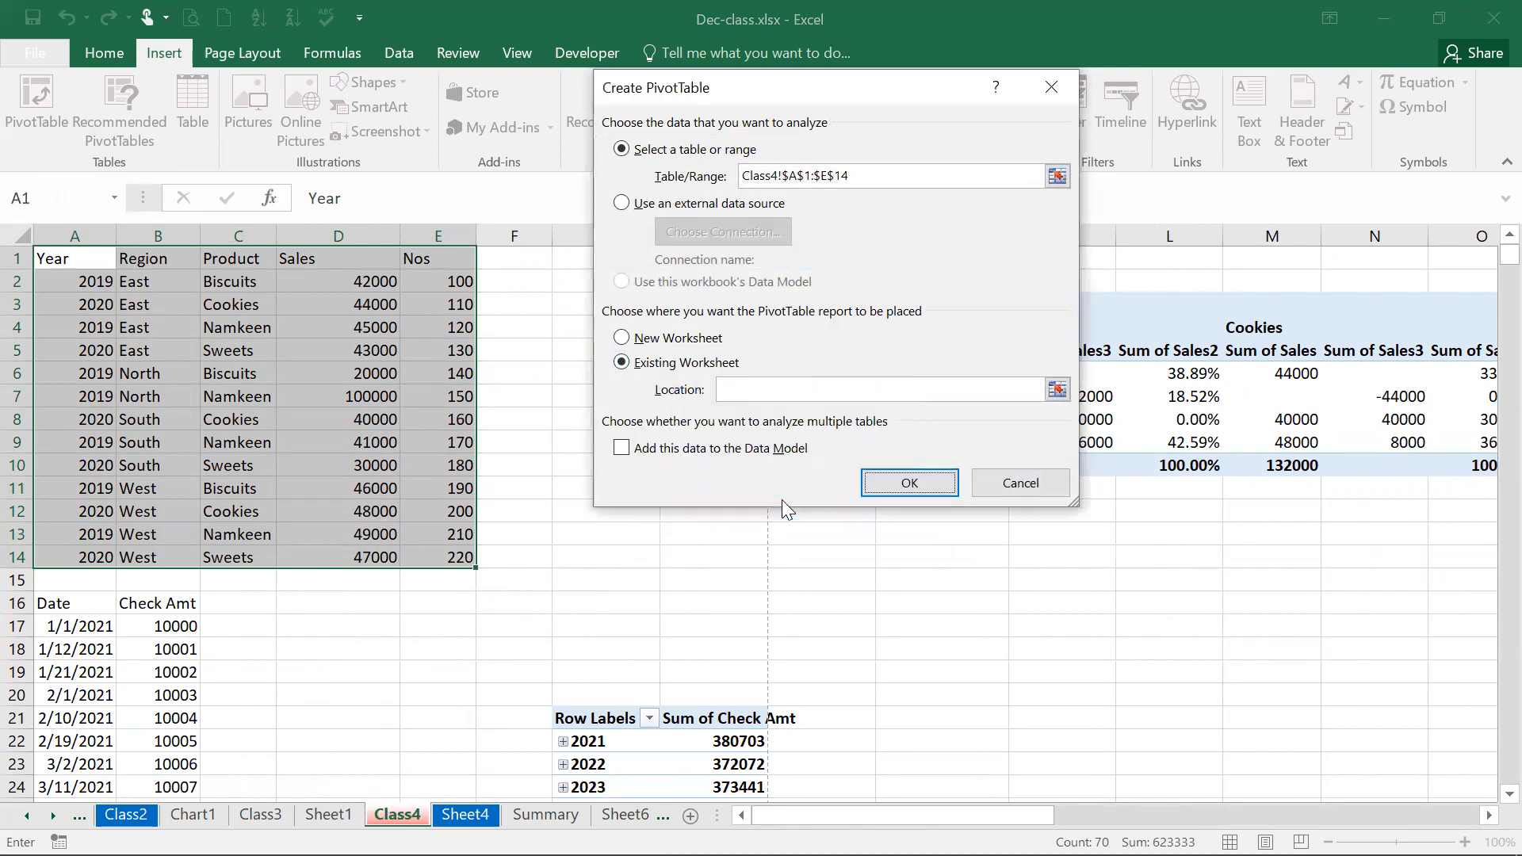
left_click(1267, 581)
left_click(887, 484)
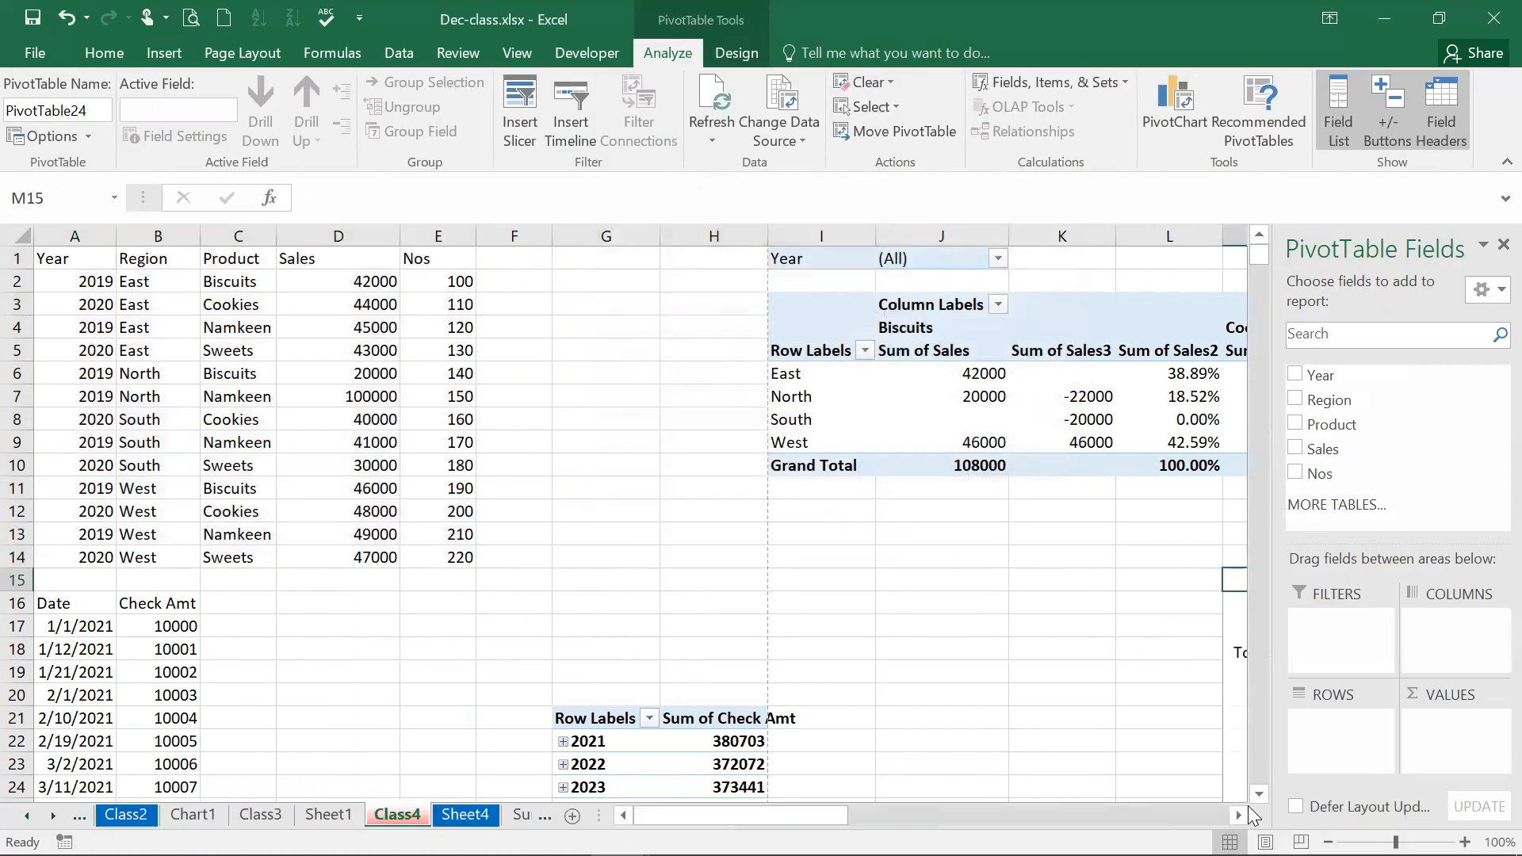
Lay out the new pivot table with Region as rows, Product as columns, Sum of Sales as values and Year as report filter
scroll(1251, 814, "right", 5)
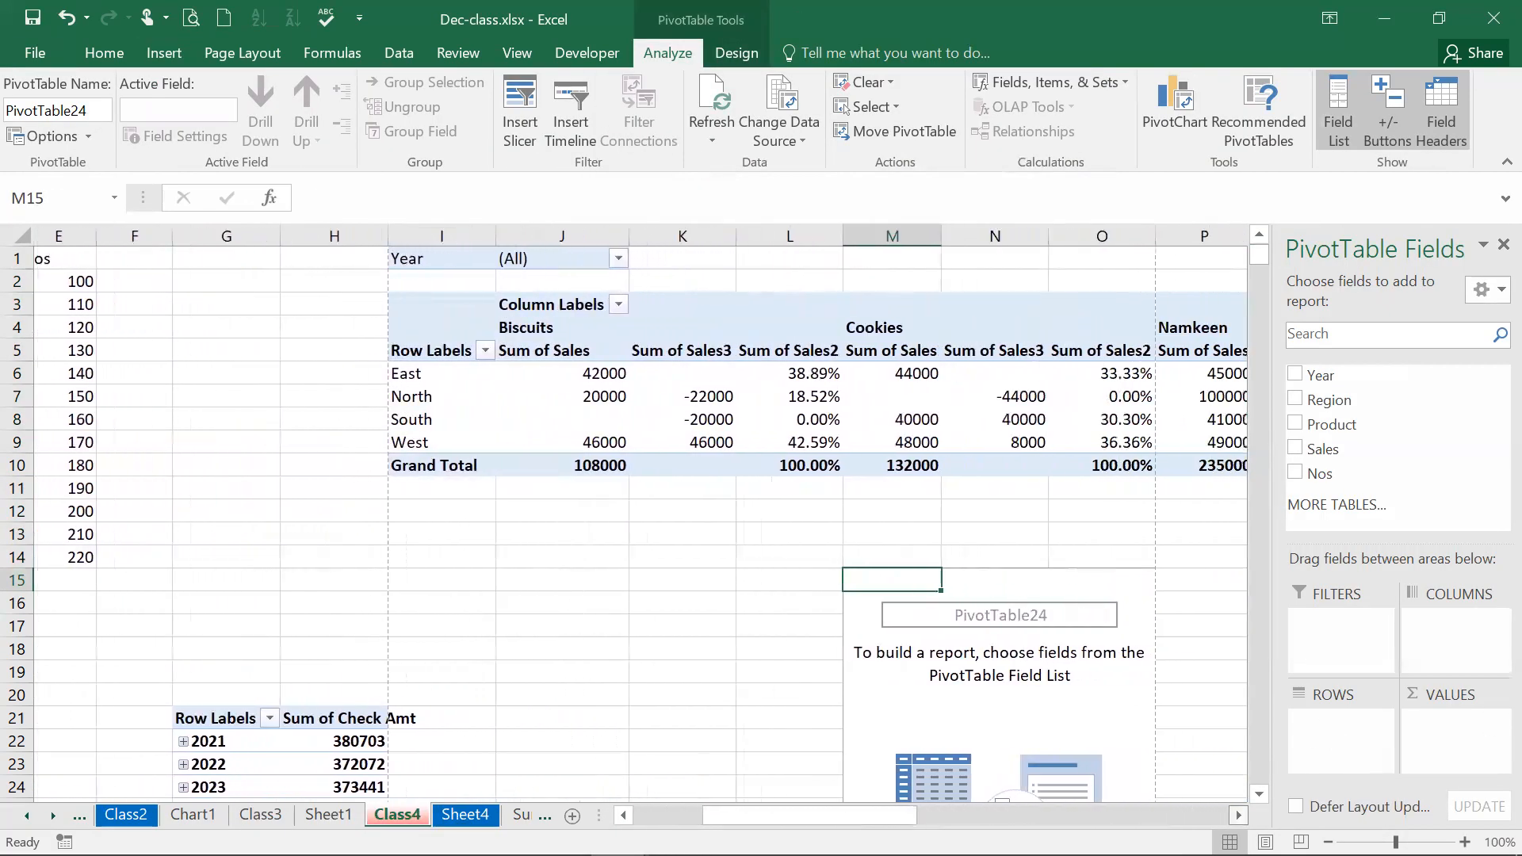
scroll(1257, 788, "right", 4)
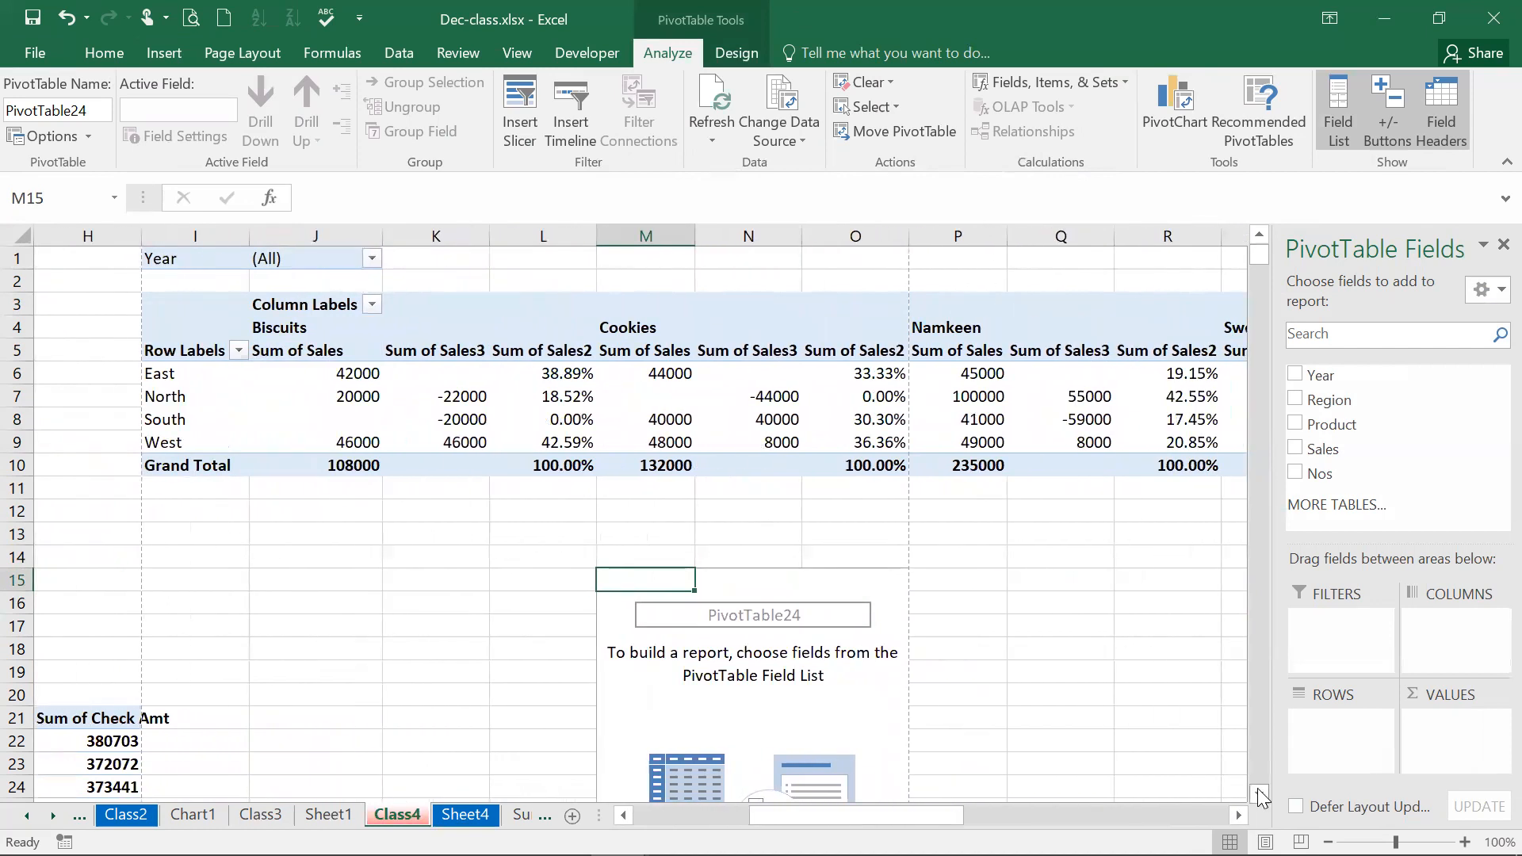
scroll(1260, 793, "down", 2)
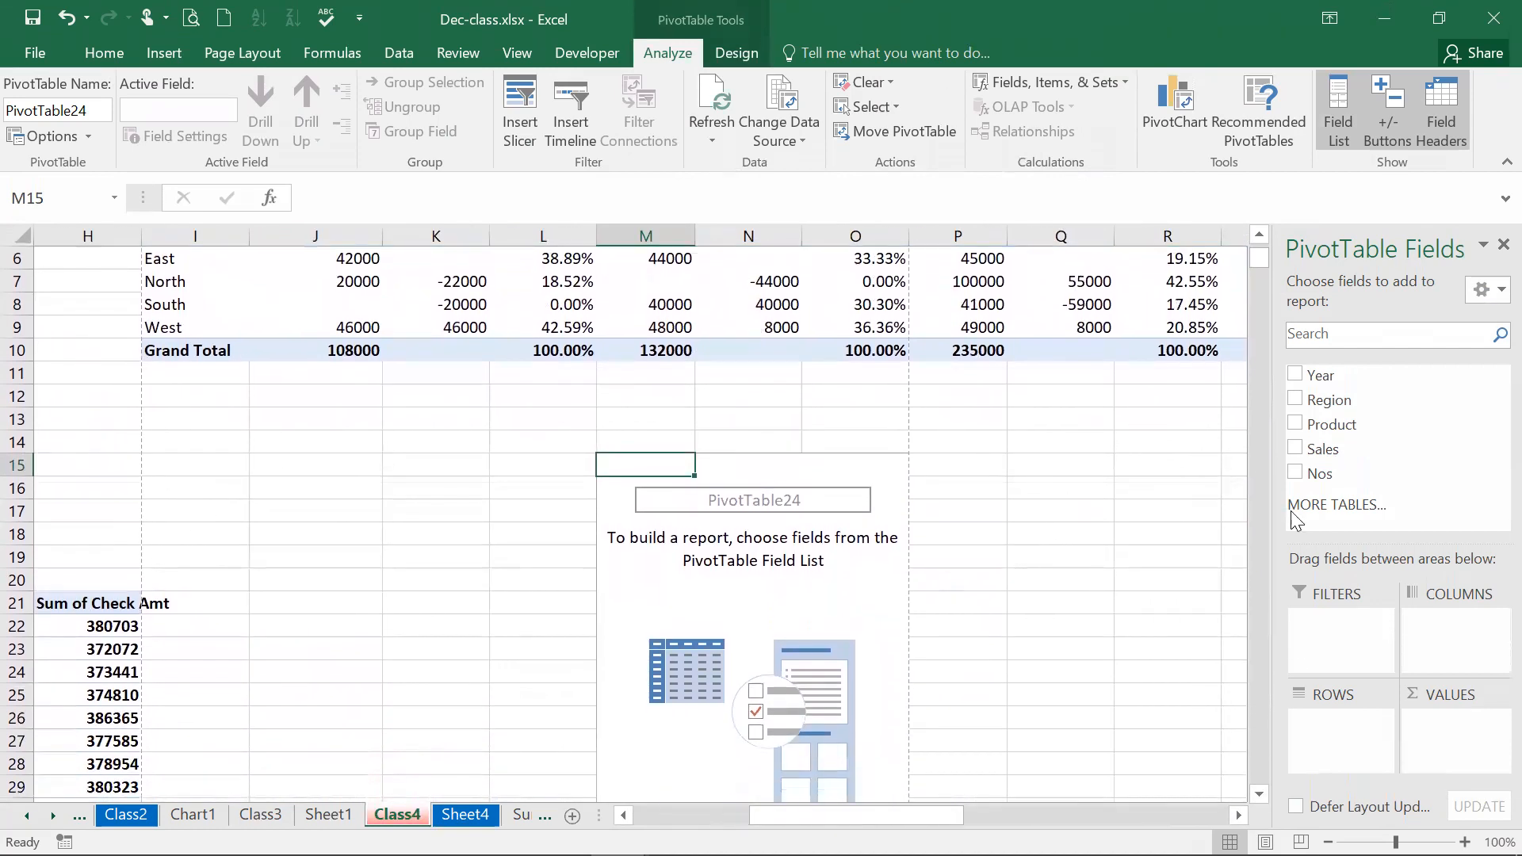
left_click(1293, 399)
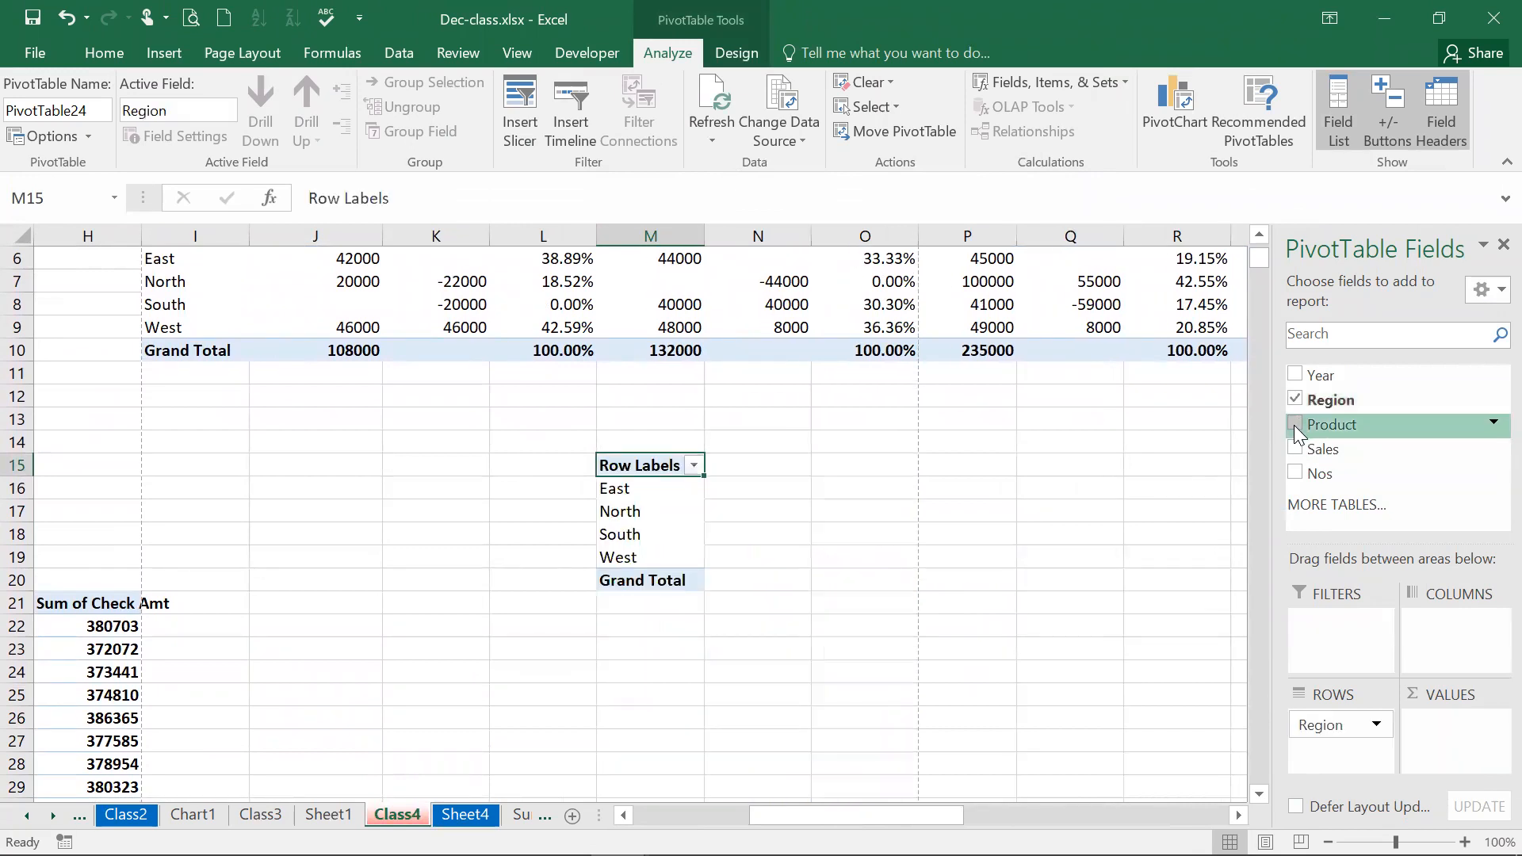
left_click_drag(1334, 422, 1452, 622)
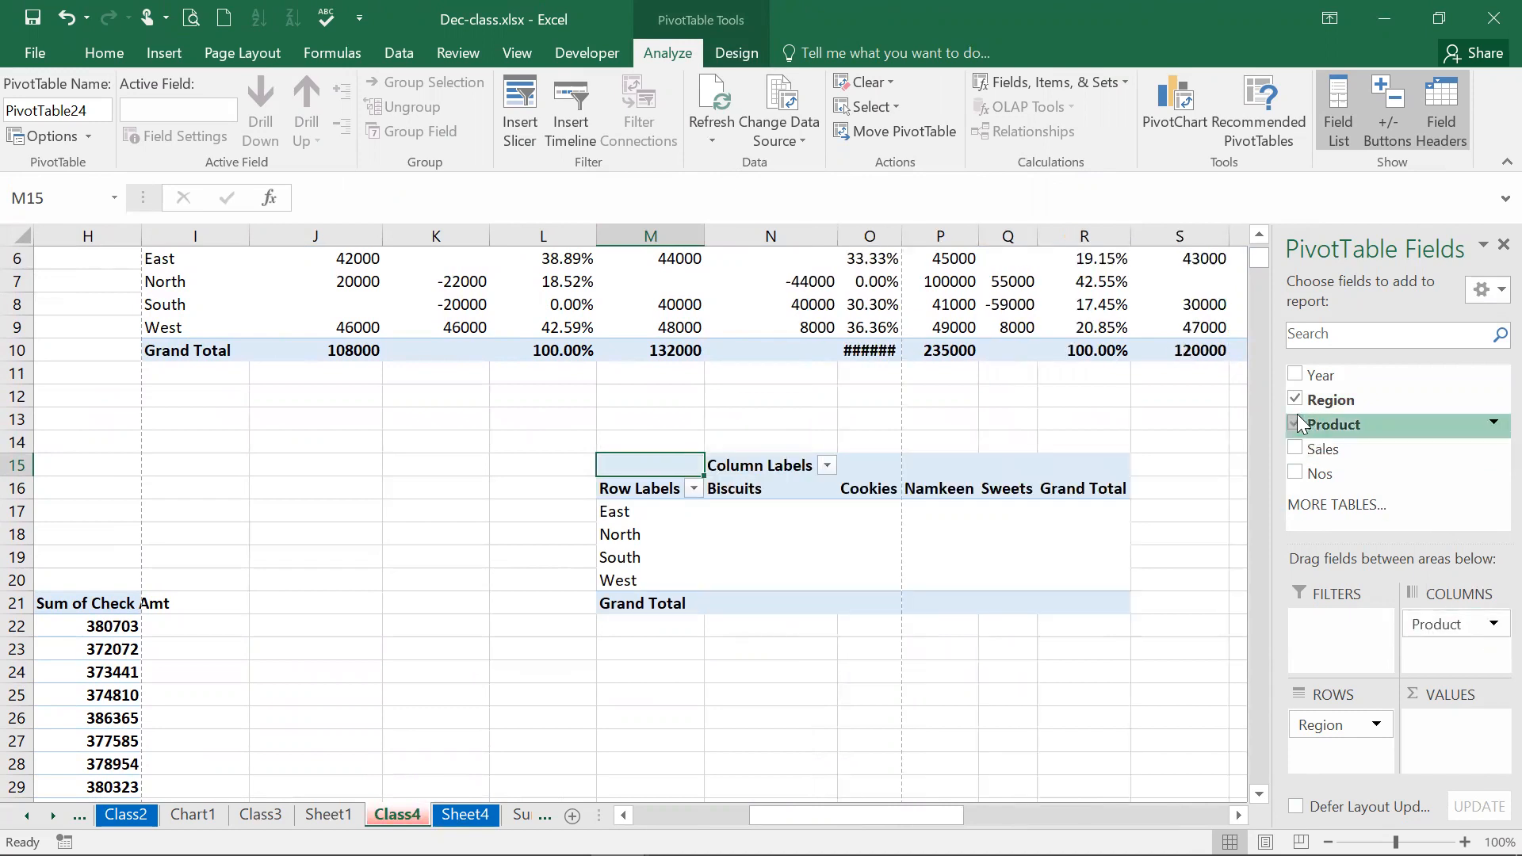
left_click_drag(1295, 444, 1414, 732)
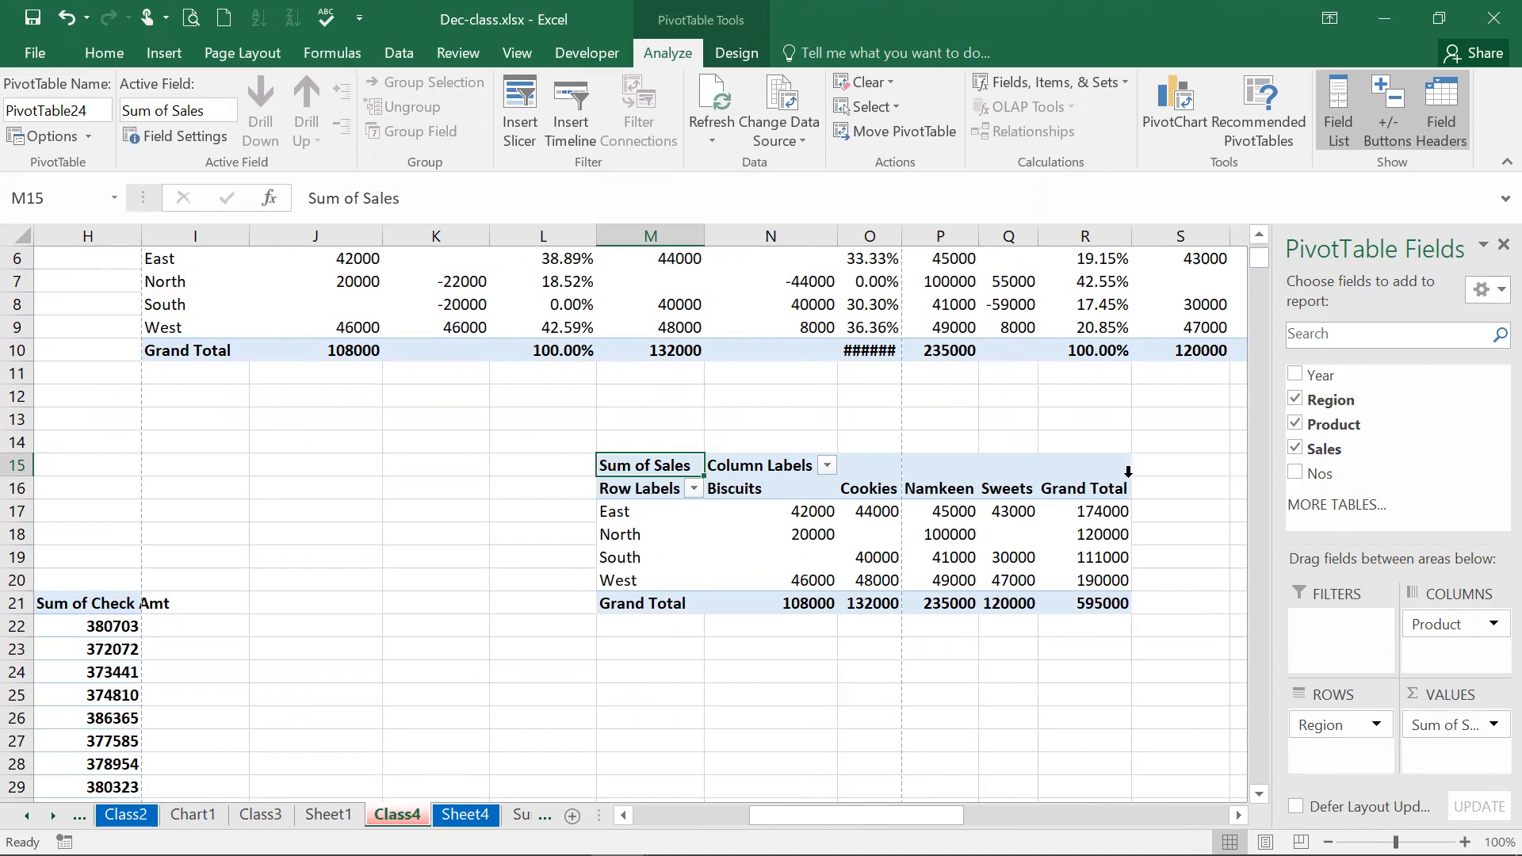
left_click_drag(1362, 386, 1334, 629)
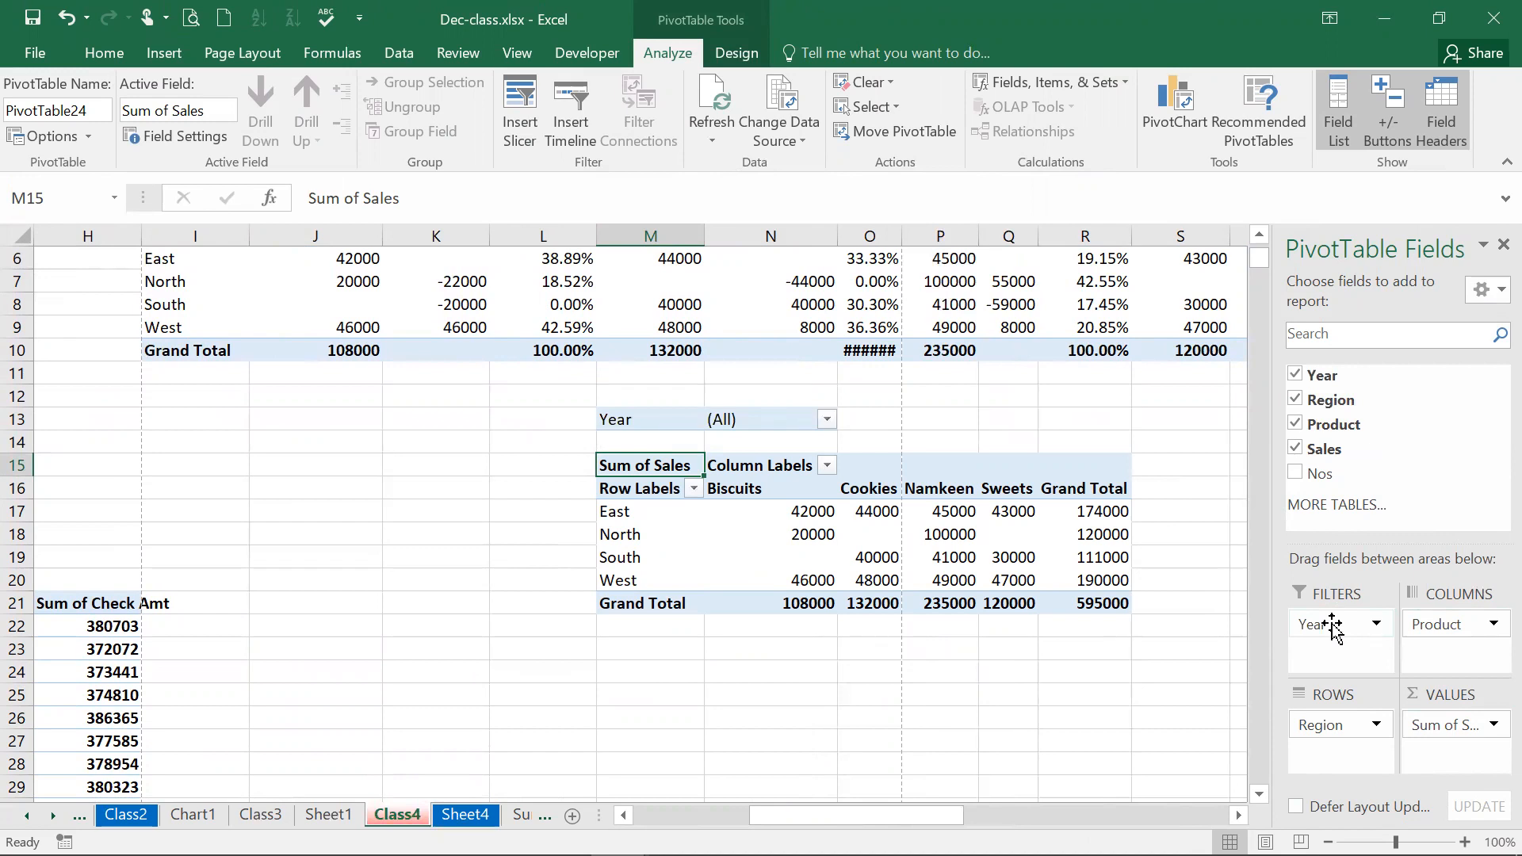
Generate separate report filter pages for every Year item of the new pivot table and select the year on the 2019 sheet
left_click(774, 421)
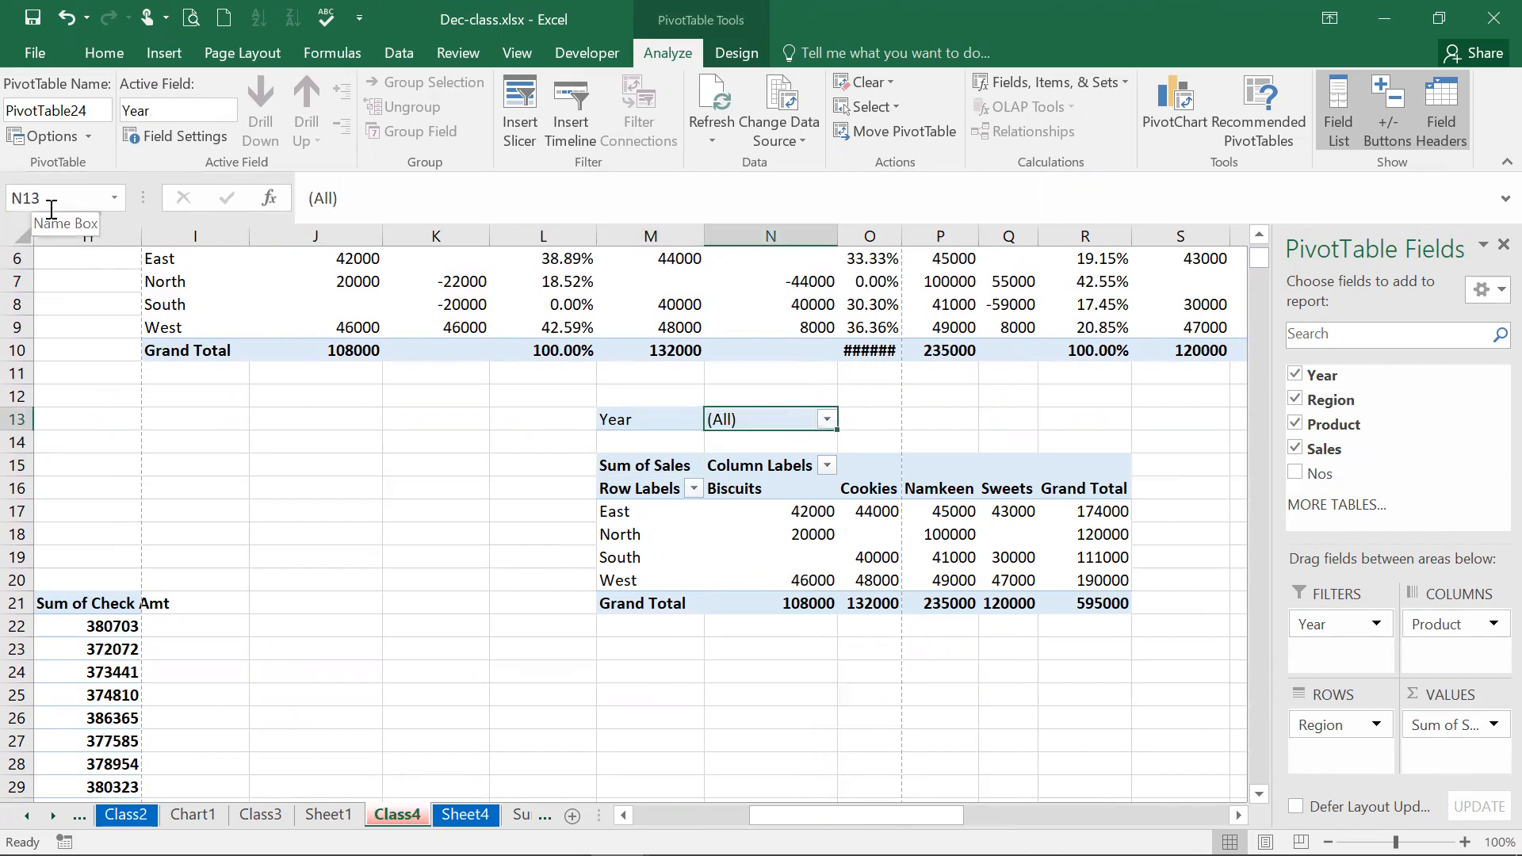
left_click(84, 138)
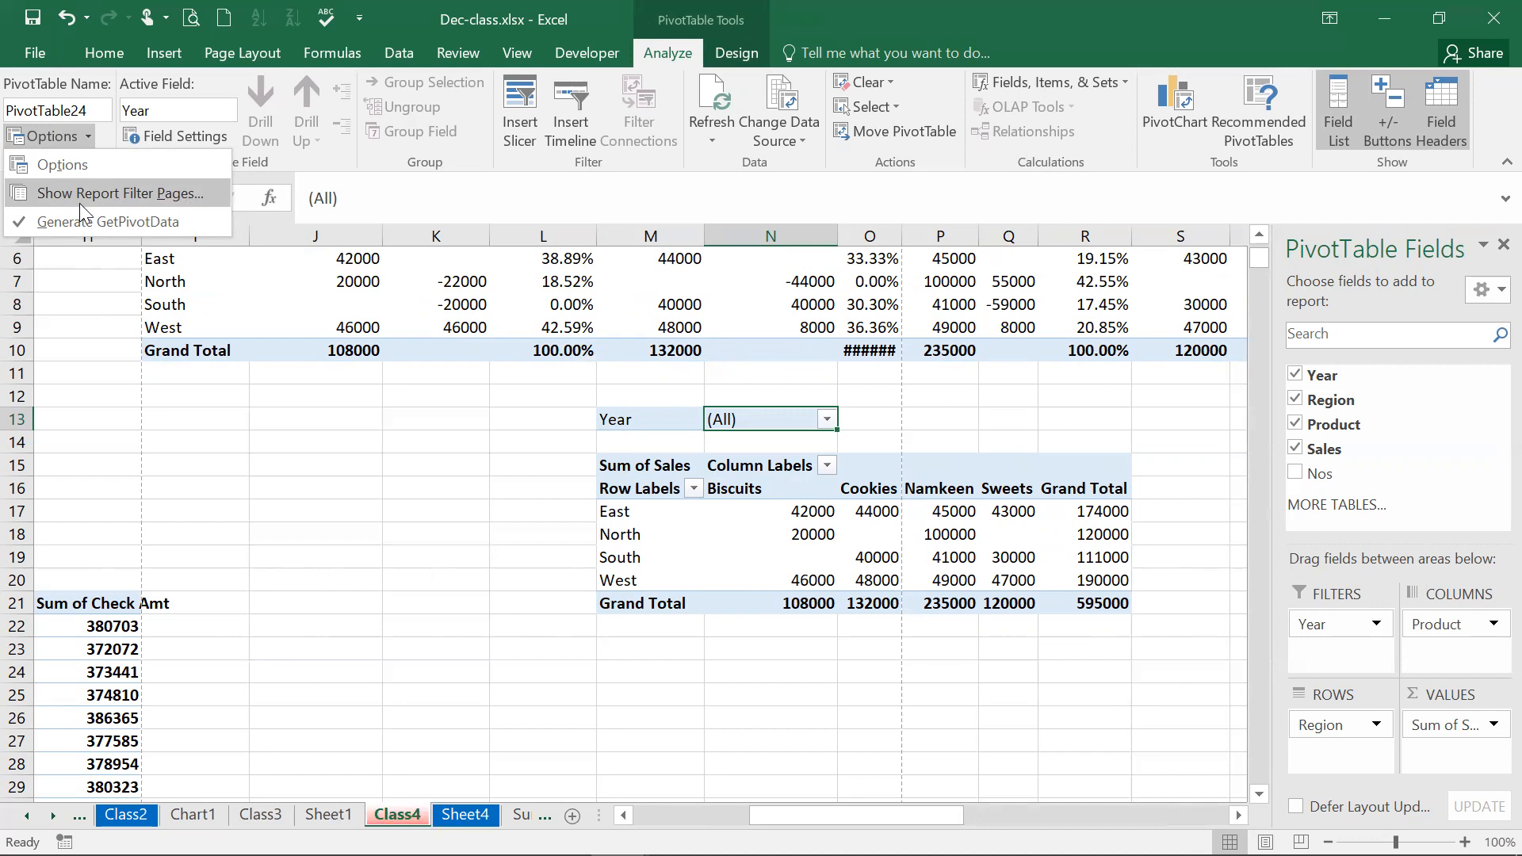
left_click(123, 193)
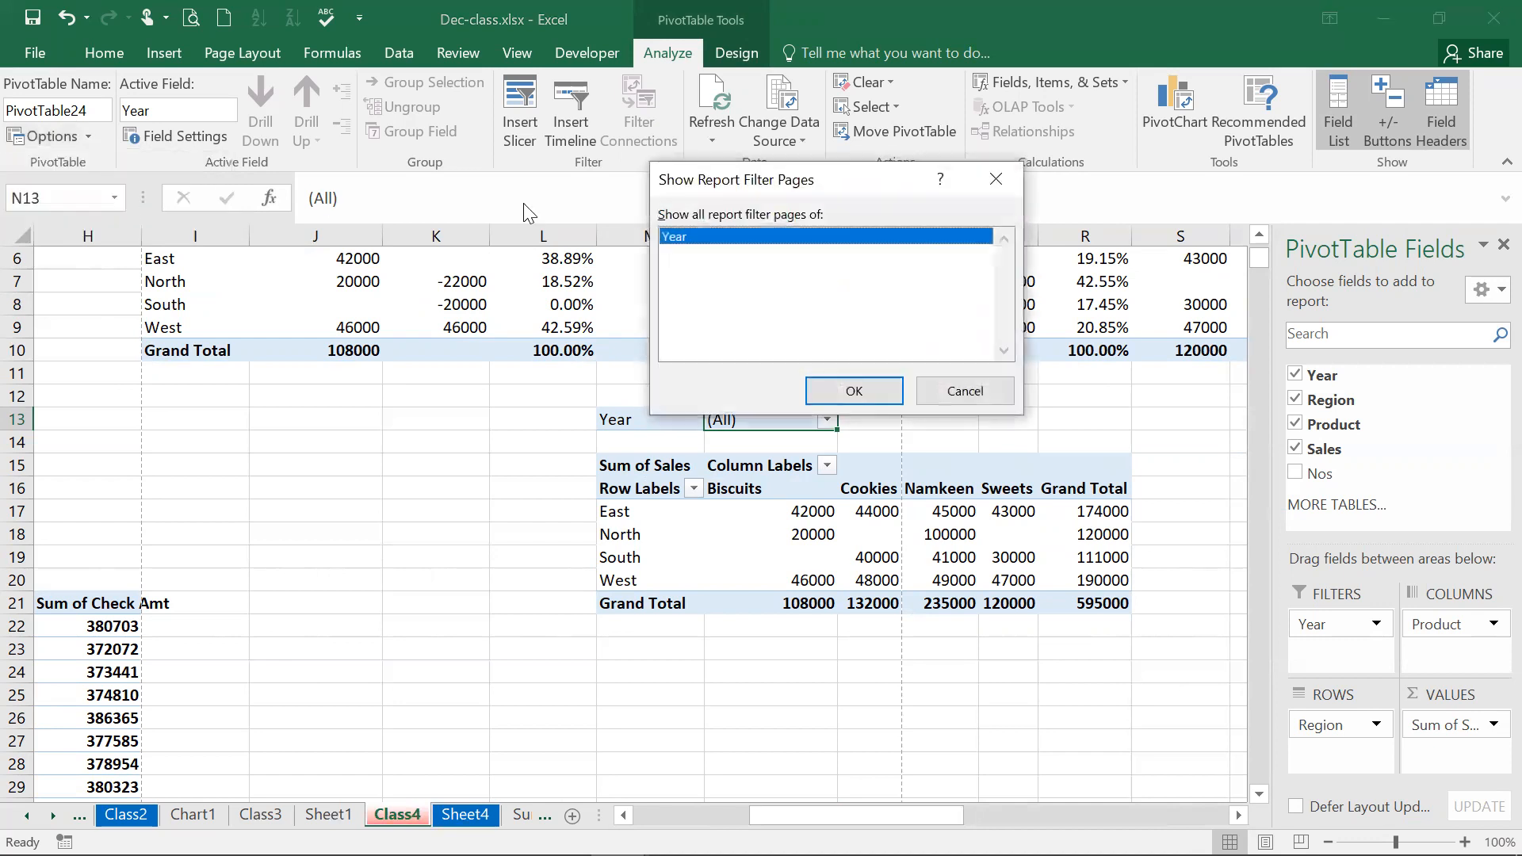
left_click(850, 390)
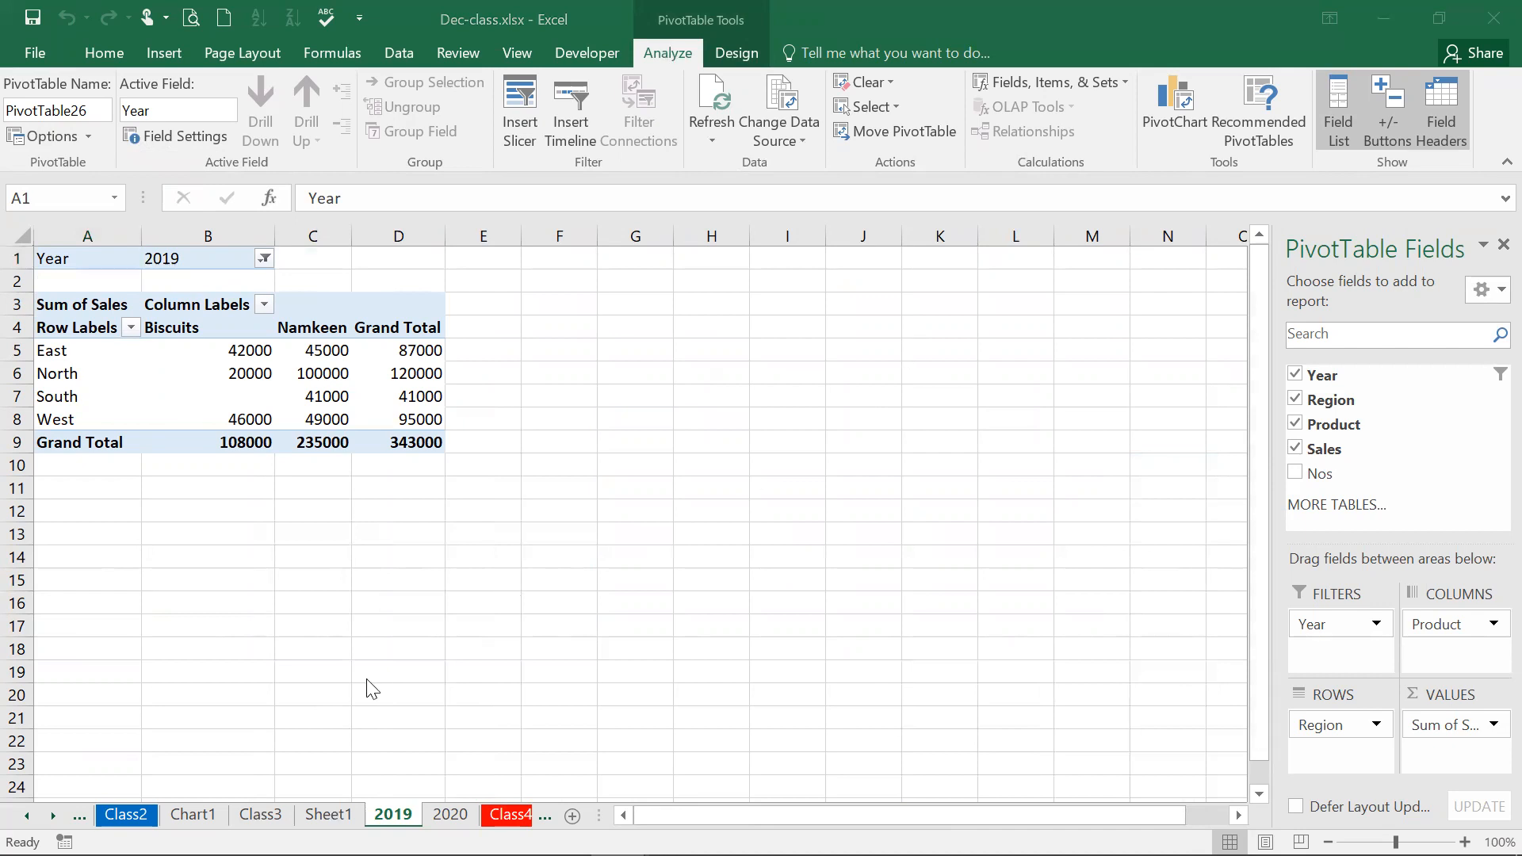
left_click(168, 258)
left_click(168, 257)
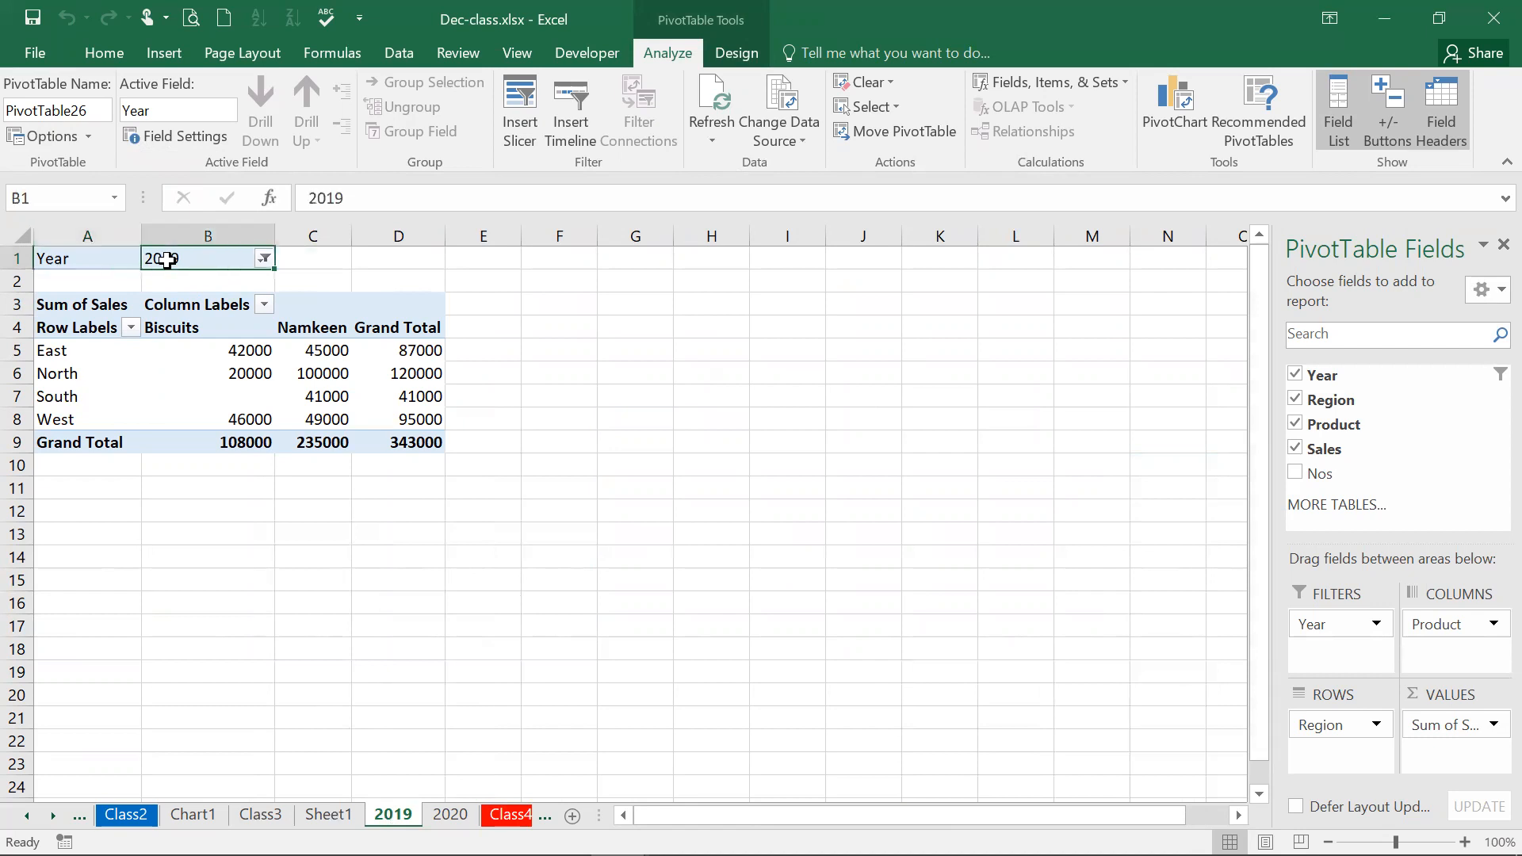
Review the pivot table on the 2020 sheet and select its Year filter value in B1
left_click(450, 814)
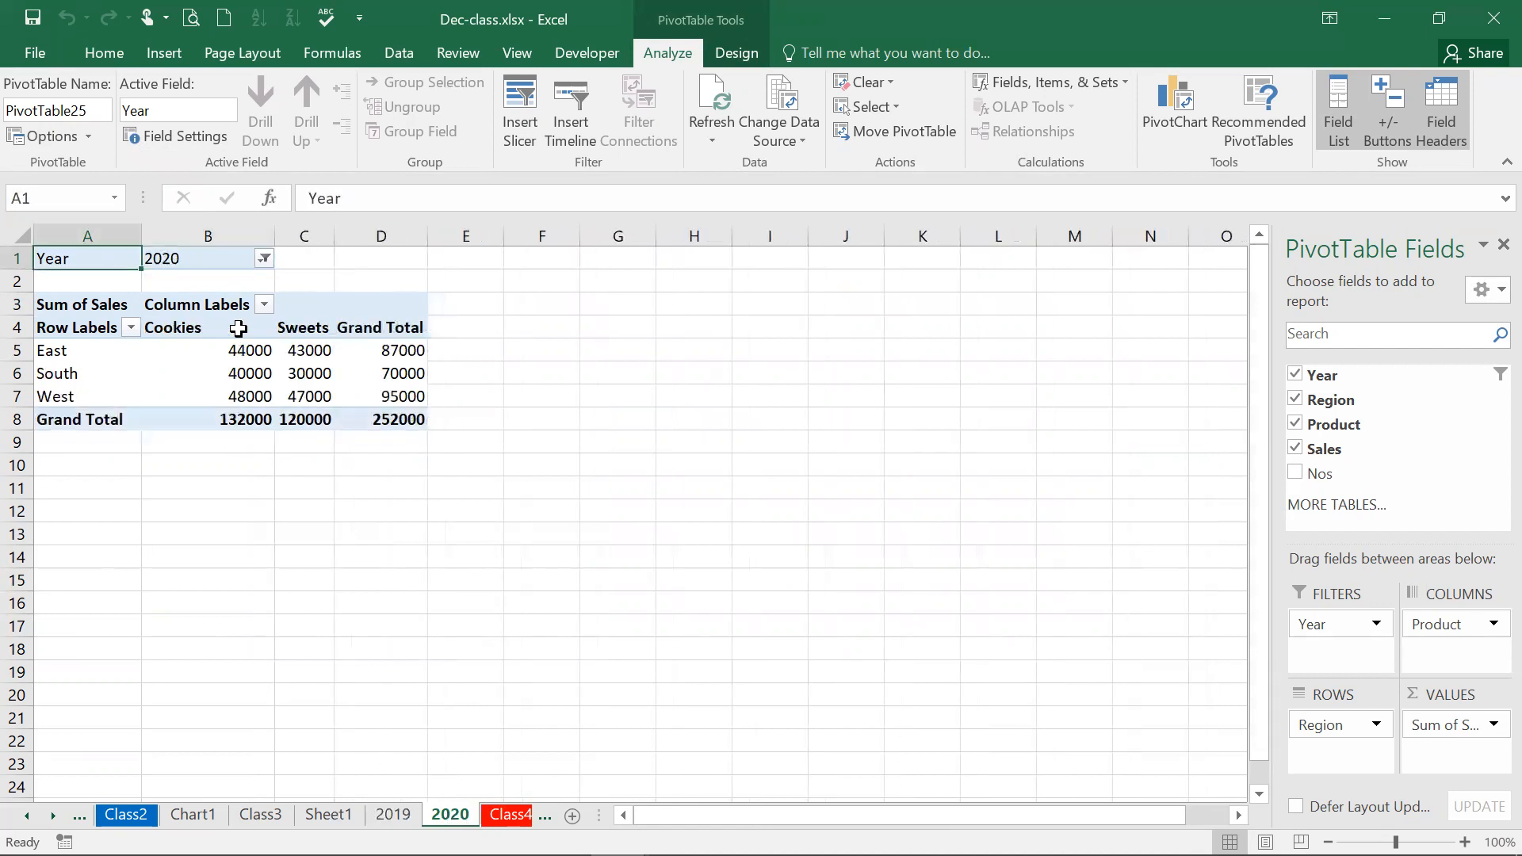
left_click(183, 259)
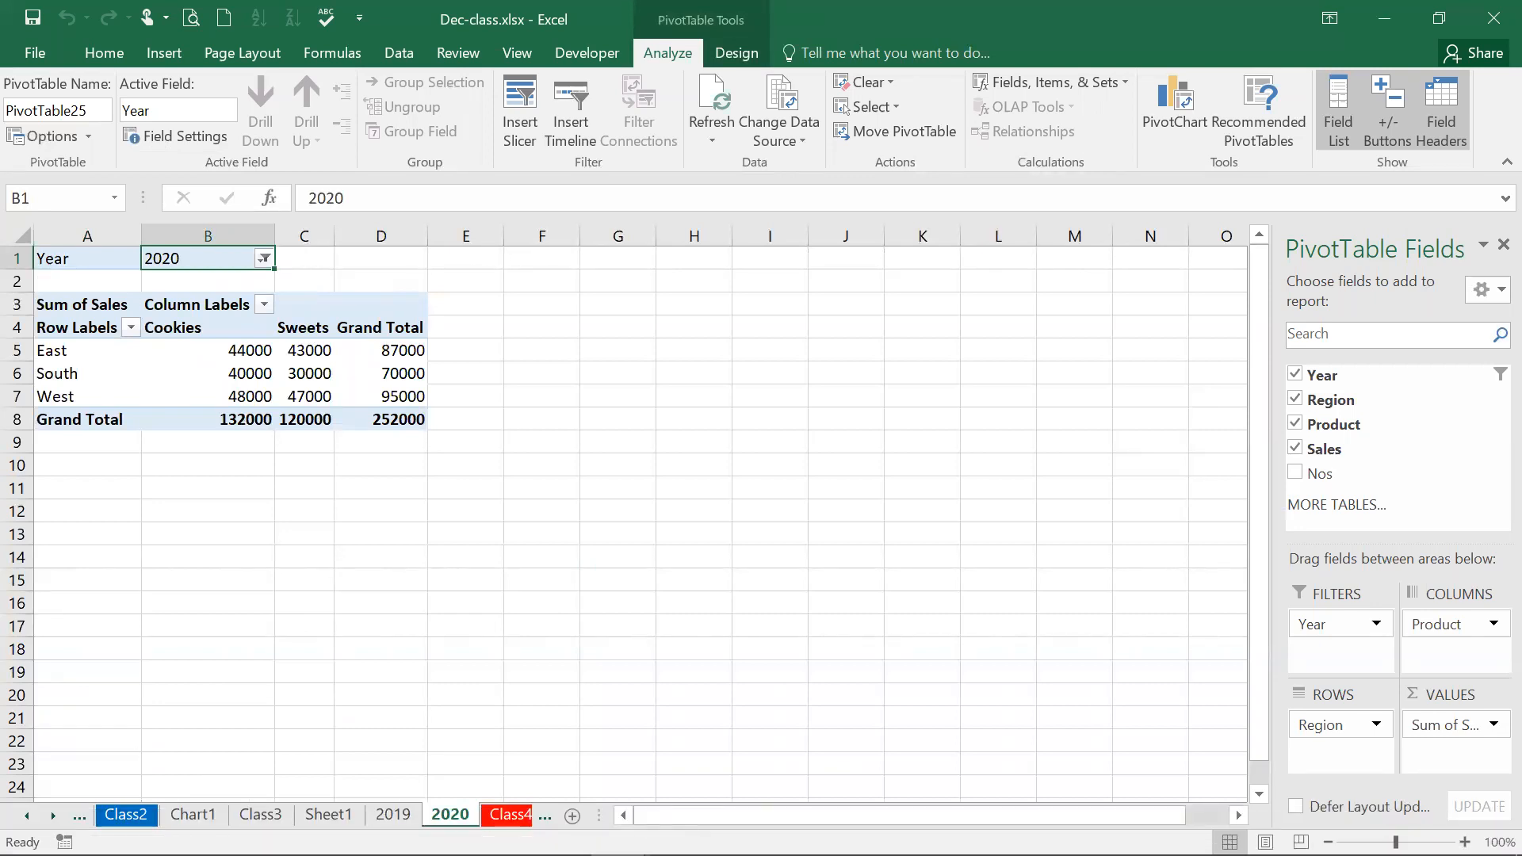
Return to the Class4 sheet and select the Year filter value in N13 of the original pivot table
left_click(126, 814)
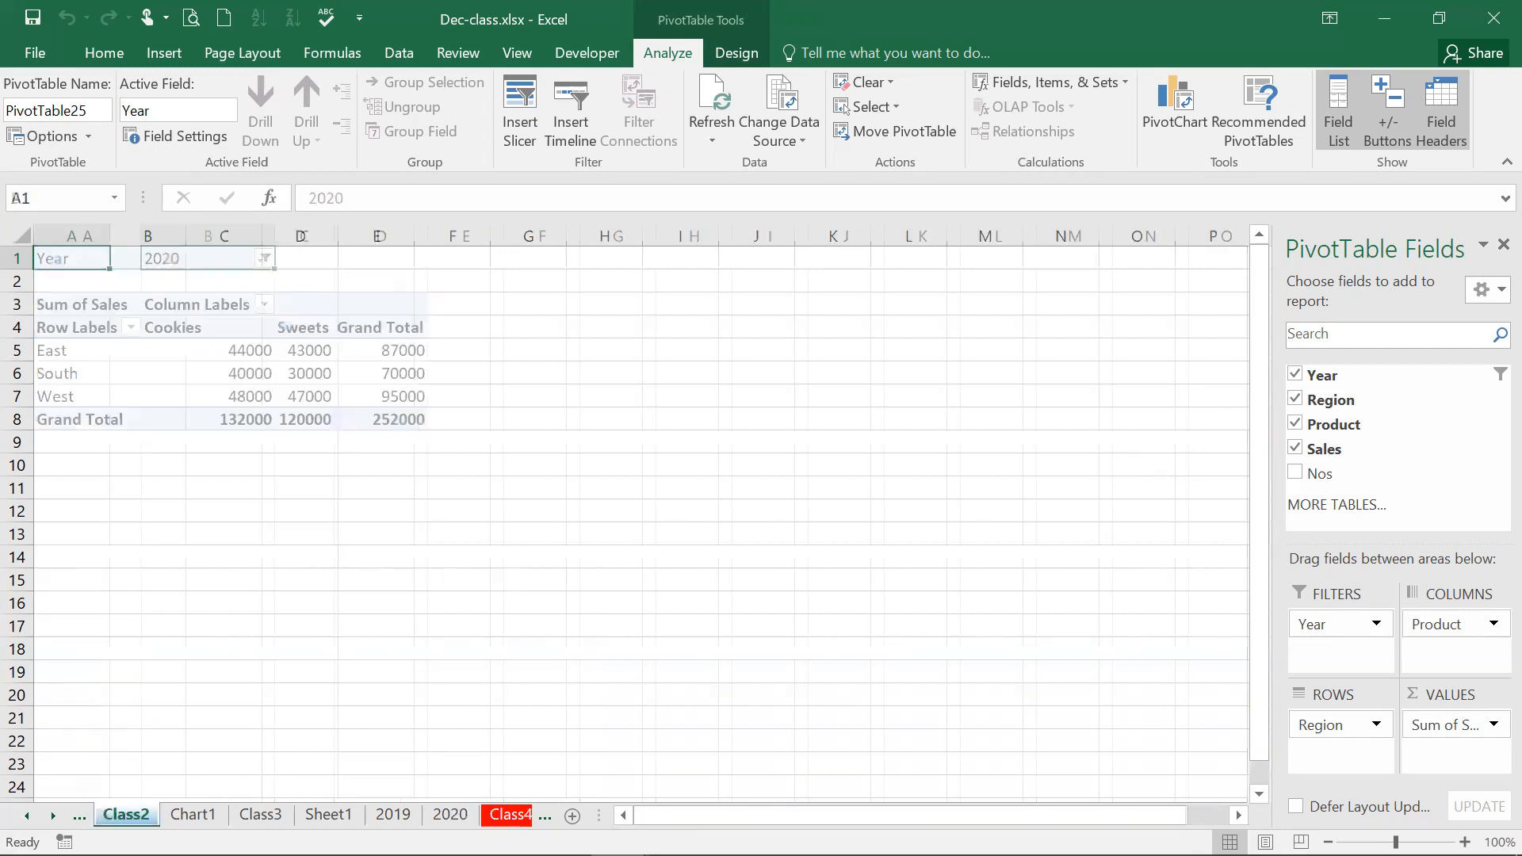
left_click(579, 815)
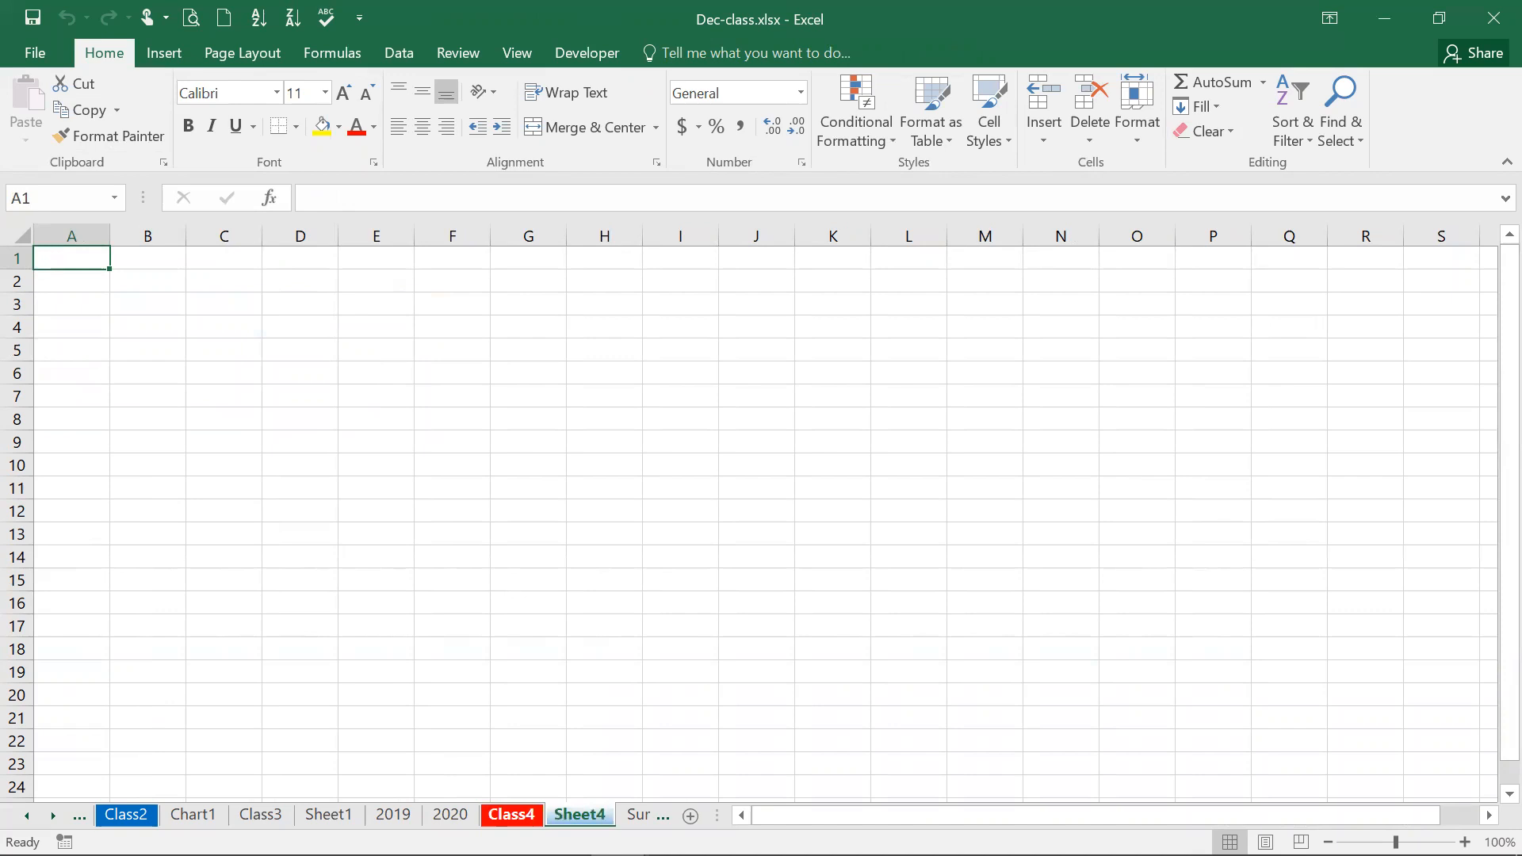
left_click(511, 814)
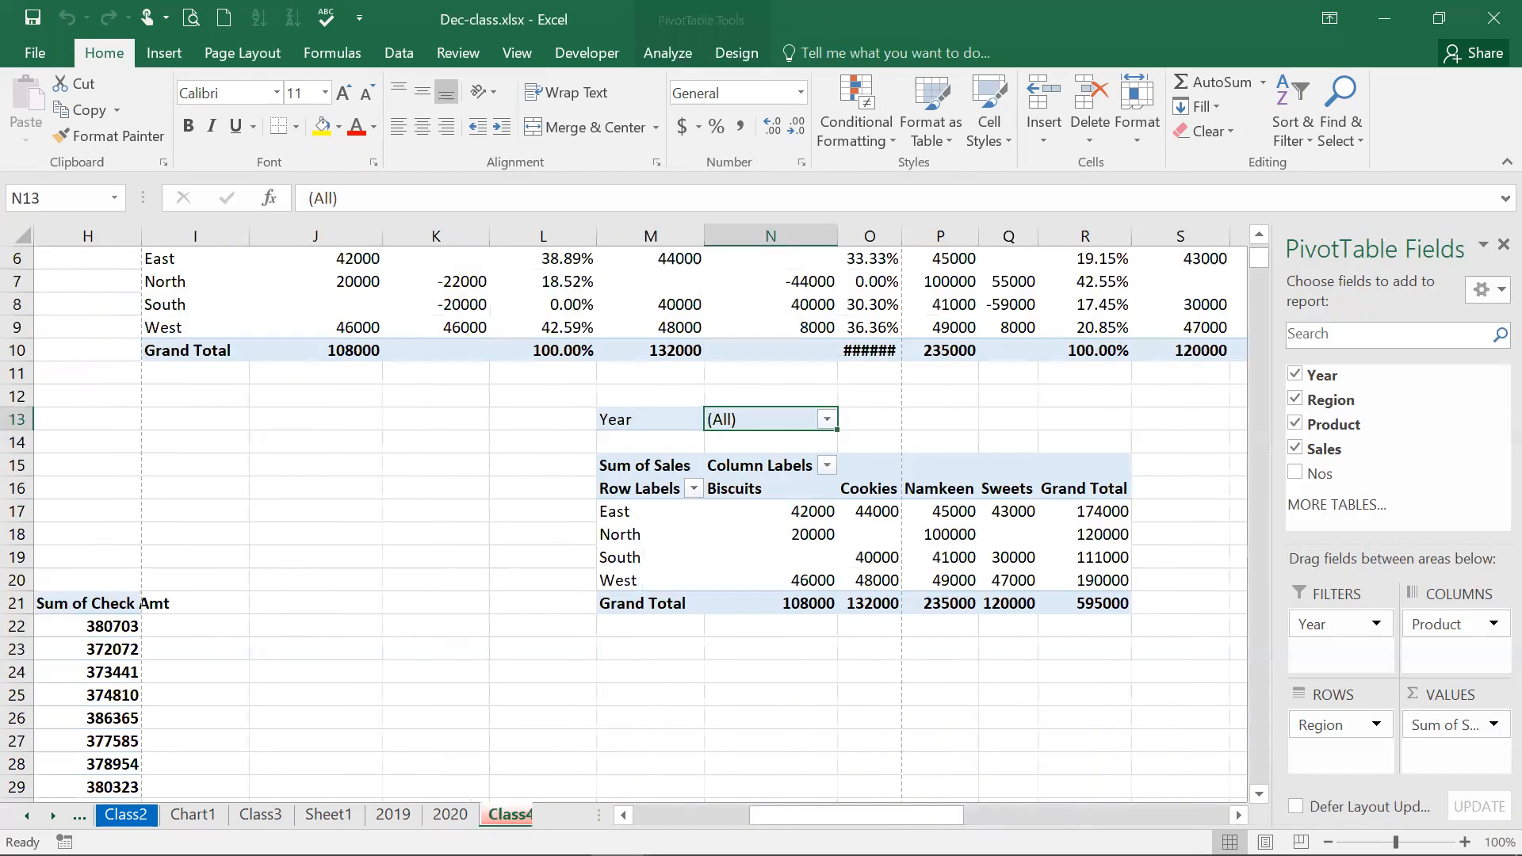
left_click(655, 540)
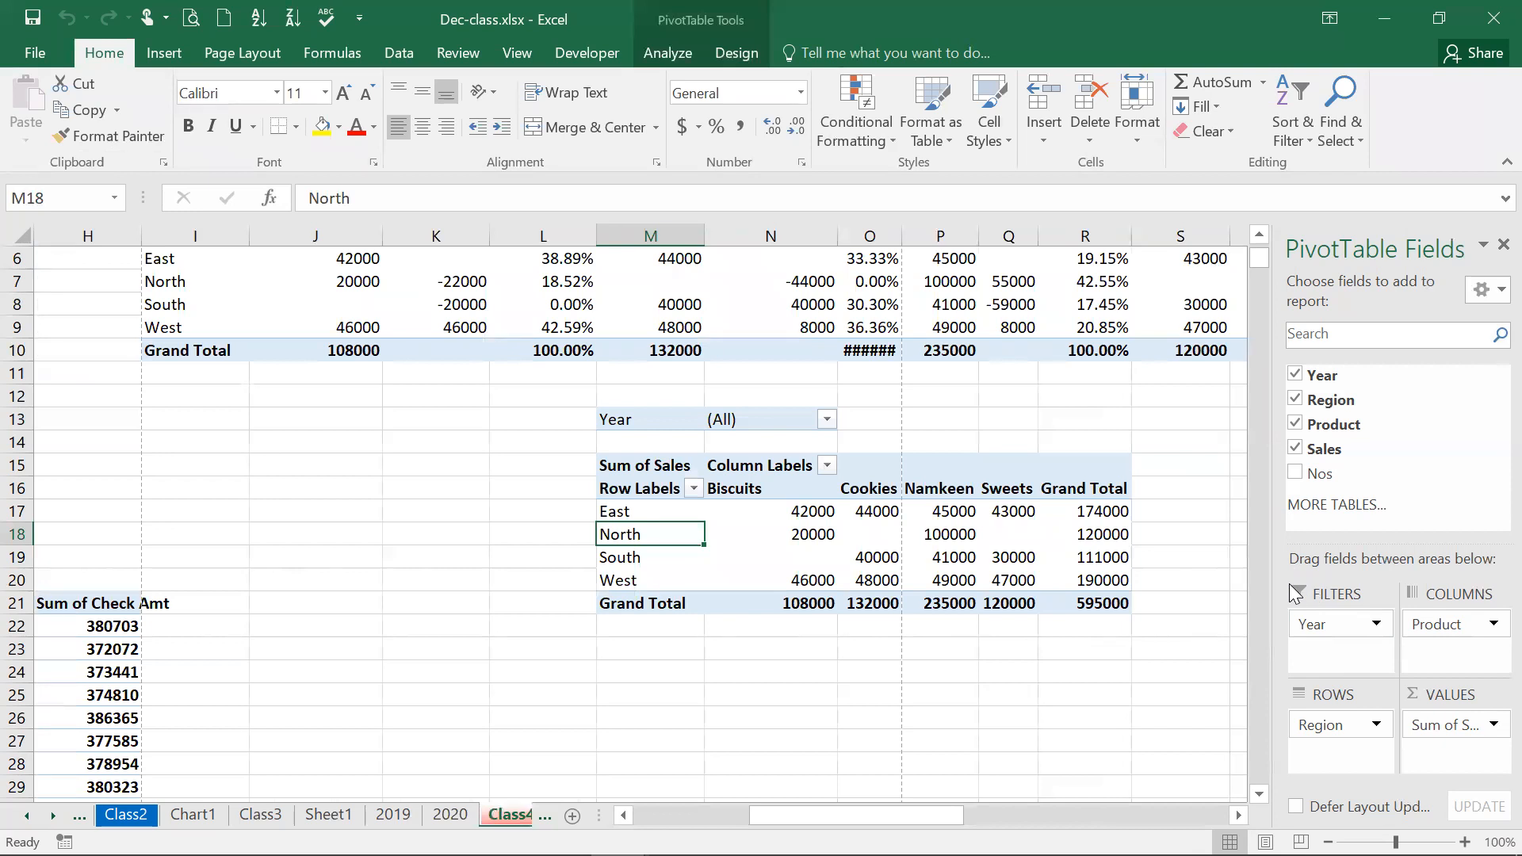
left_click(1236, 812)
left_click(1236, 811)
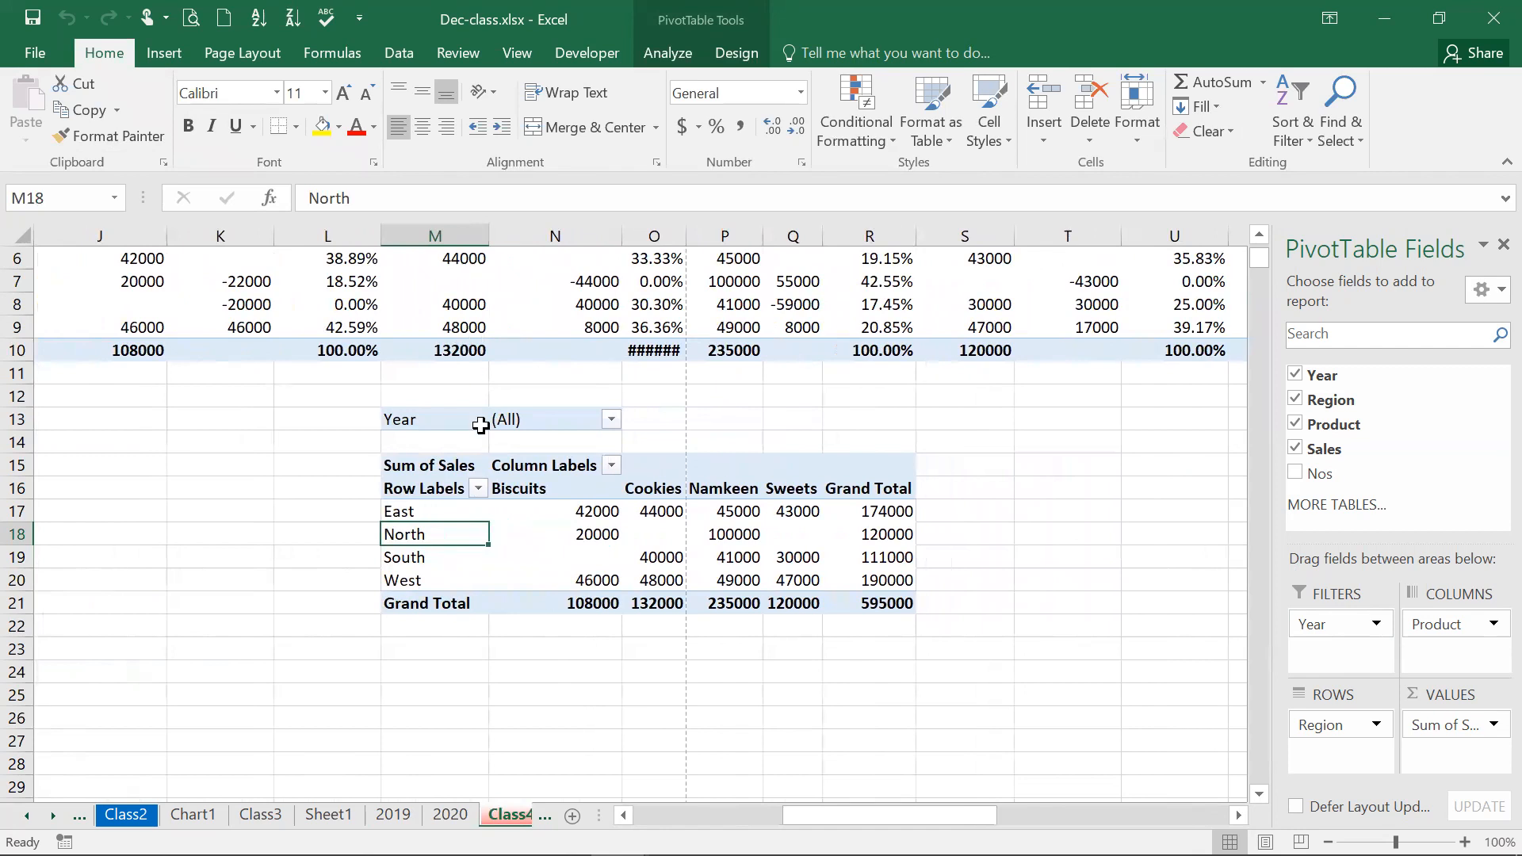
left_click(507, 418)
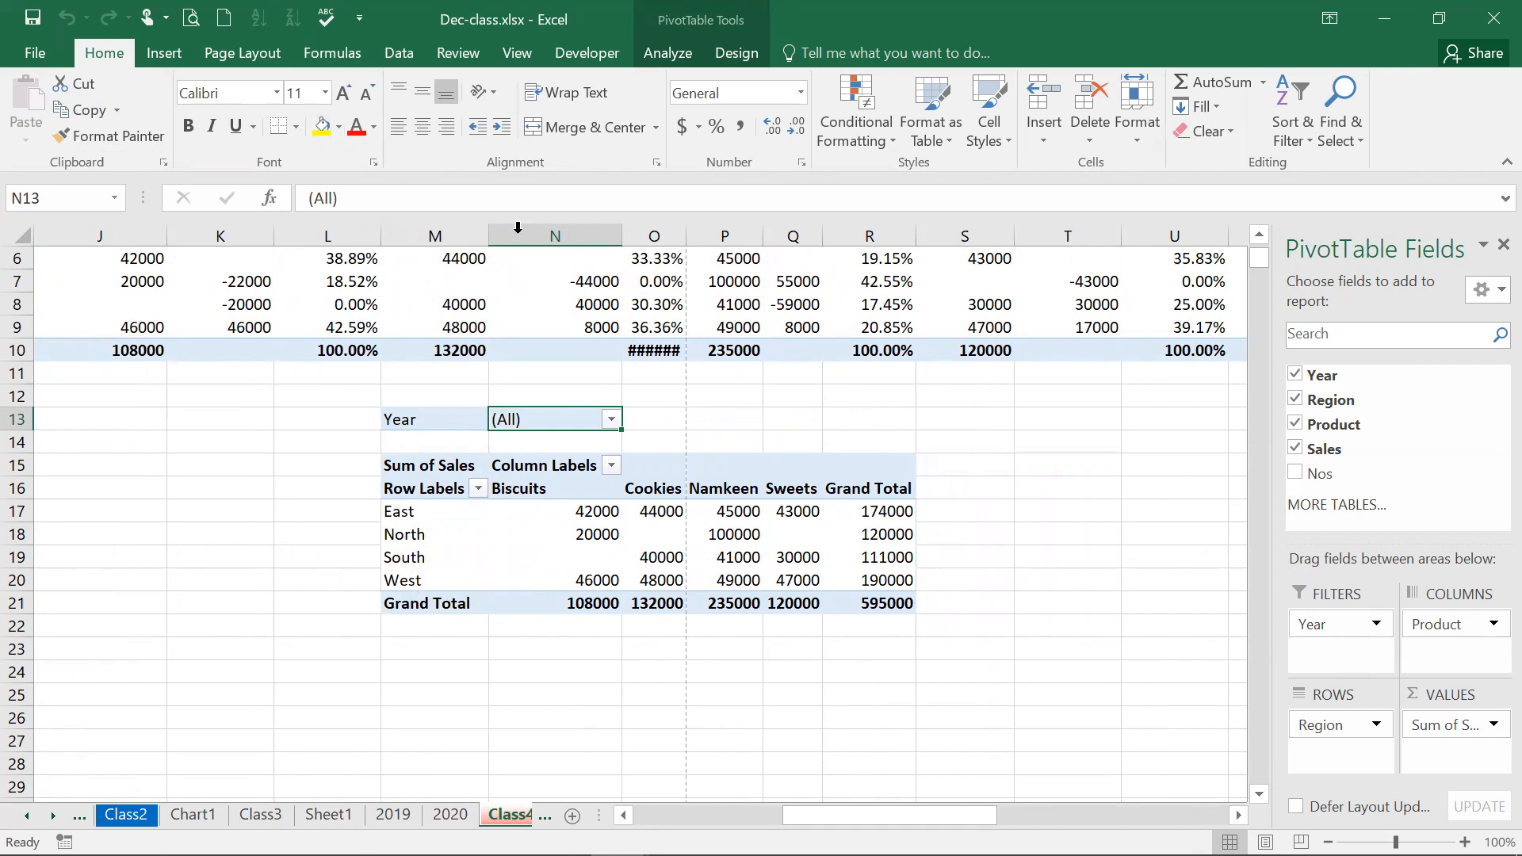
Reduce the workbook window to inspect the PivotTable Analyze and Design commands, and maximize it again
double_click(401, 39)
left_click(691, 184)
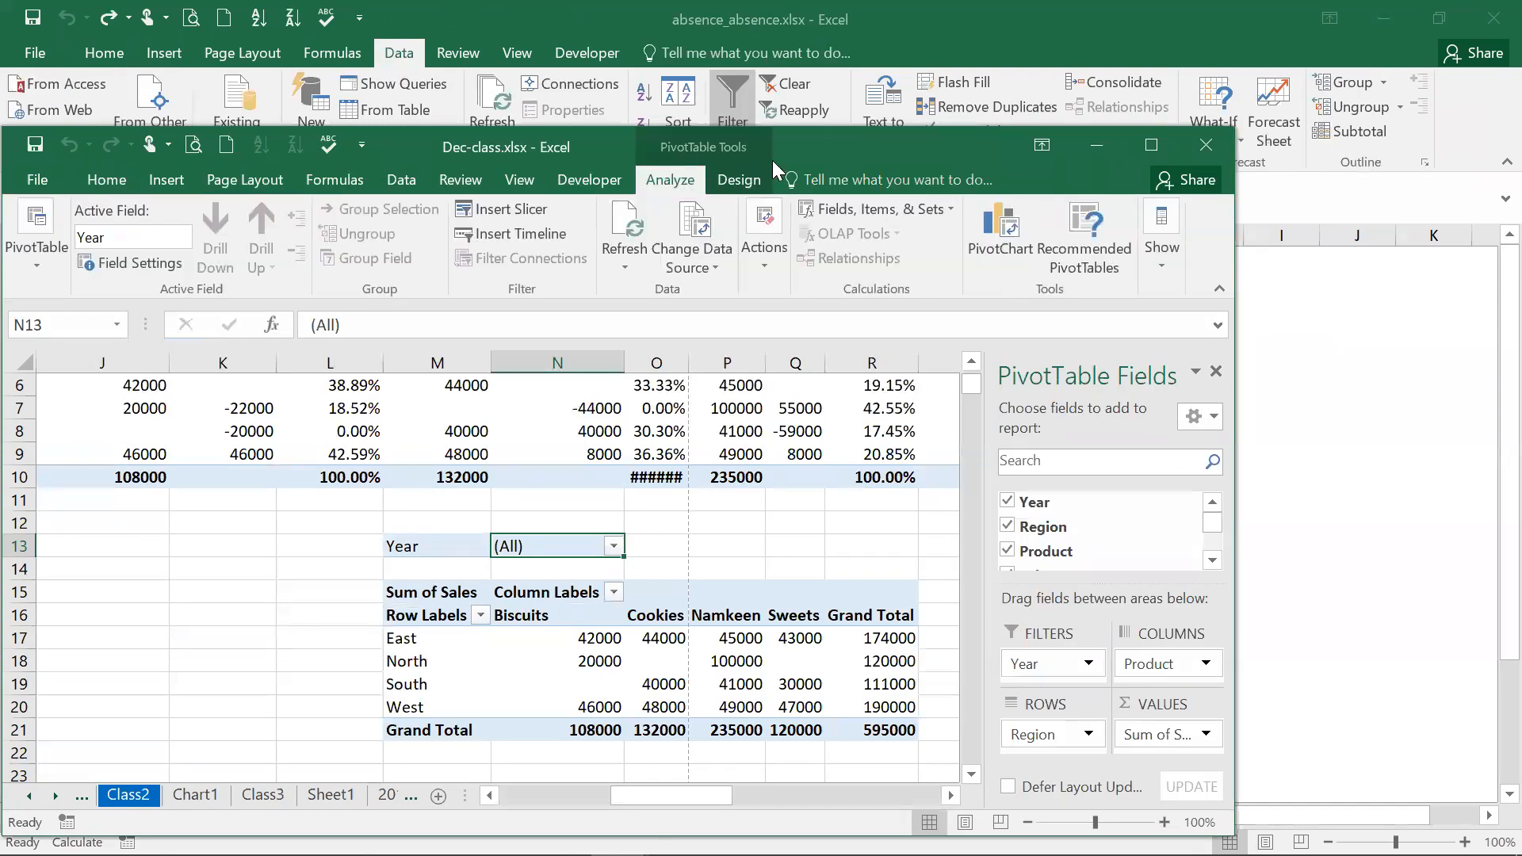
left_click(729, 180)
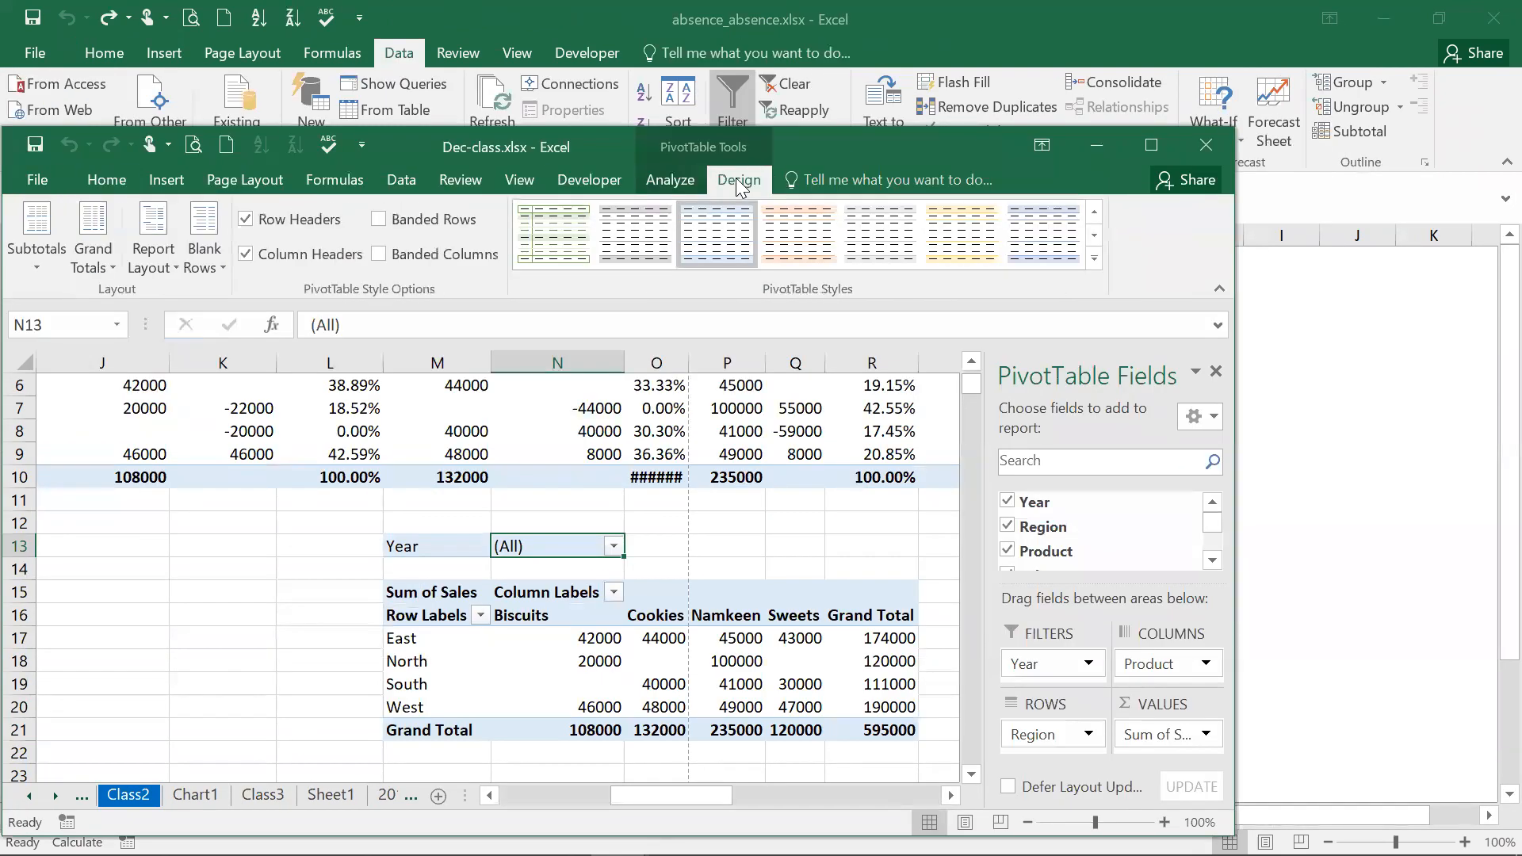
left_click(689, 181)
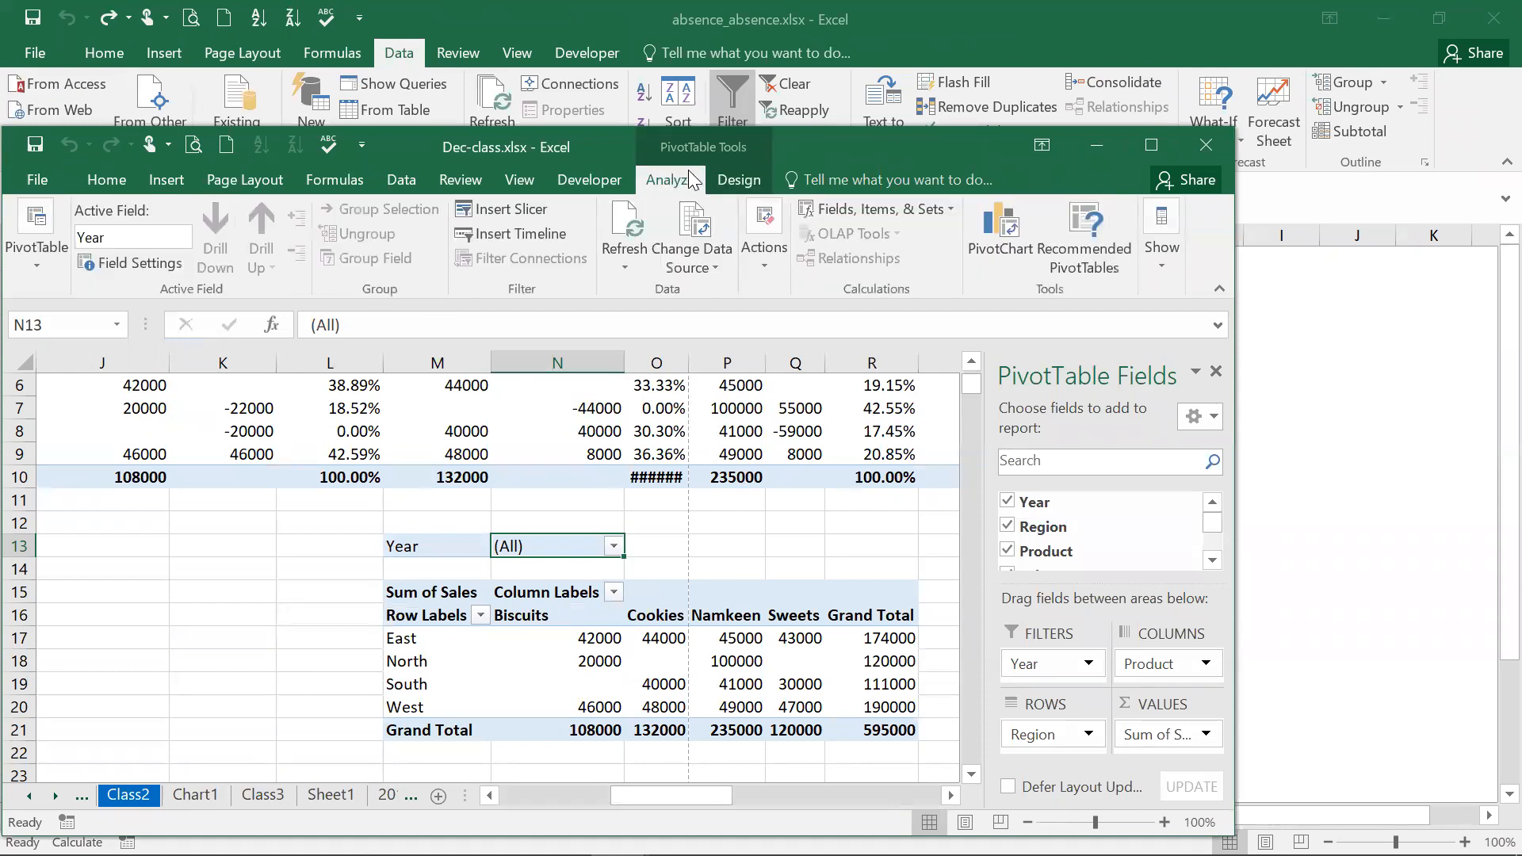
double_click(819, 152)
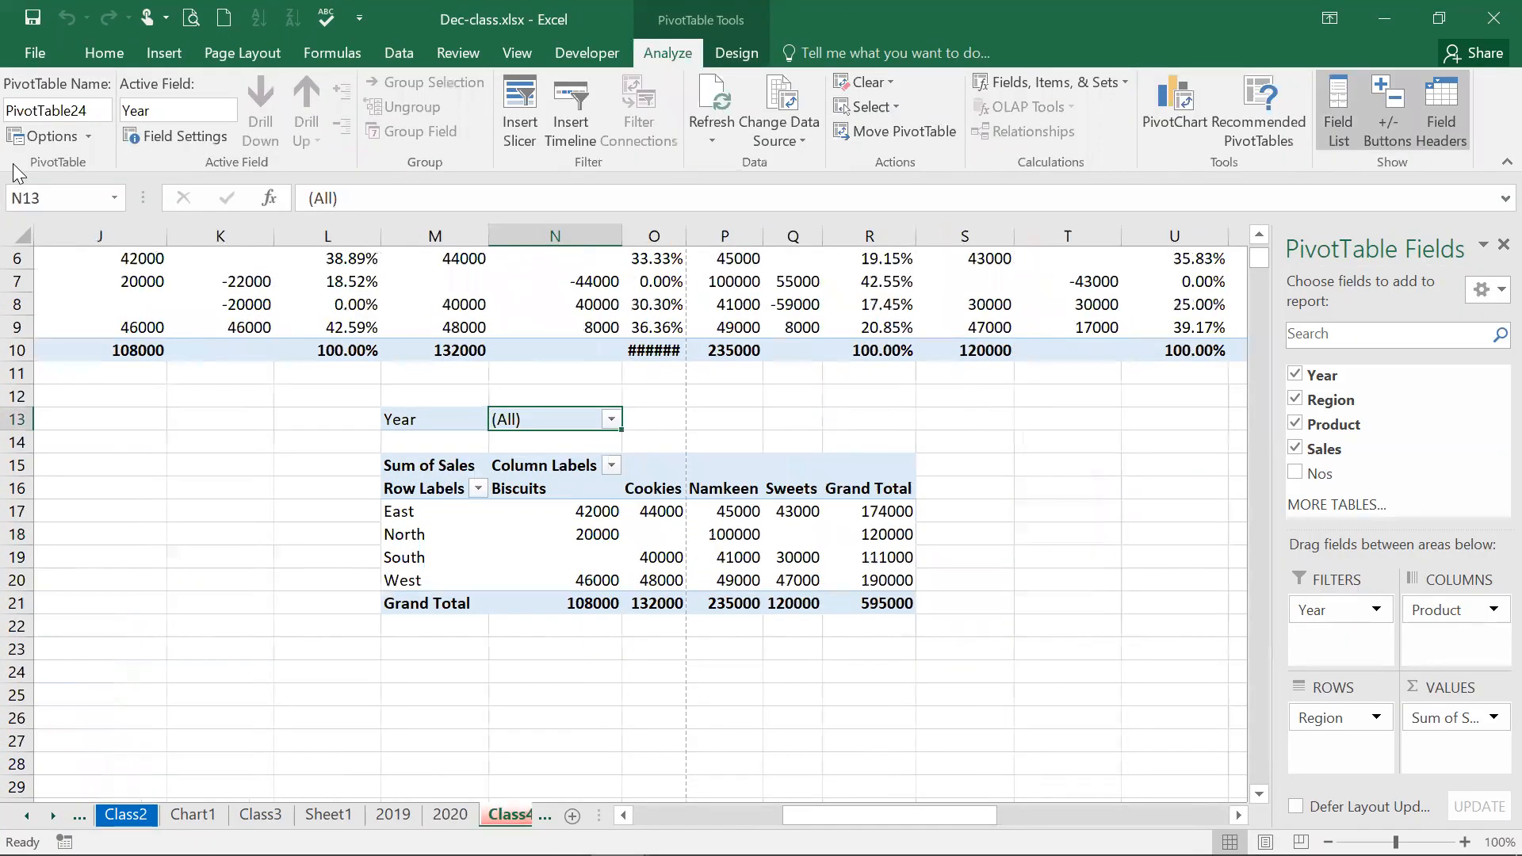
Locate the PivotTable options in both the full-size and the reduced workbook window, and restore the window to full size
left_click(88, 138)
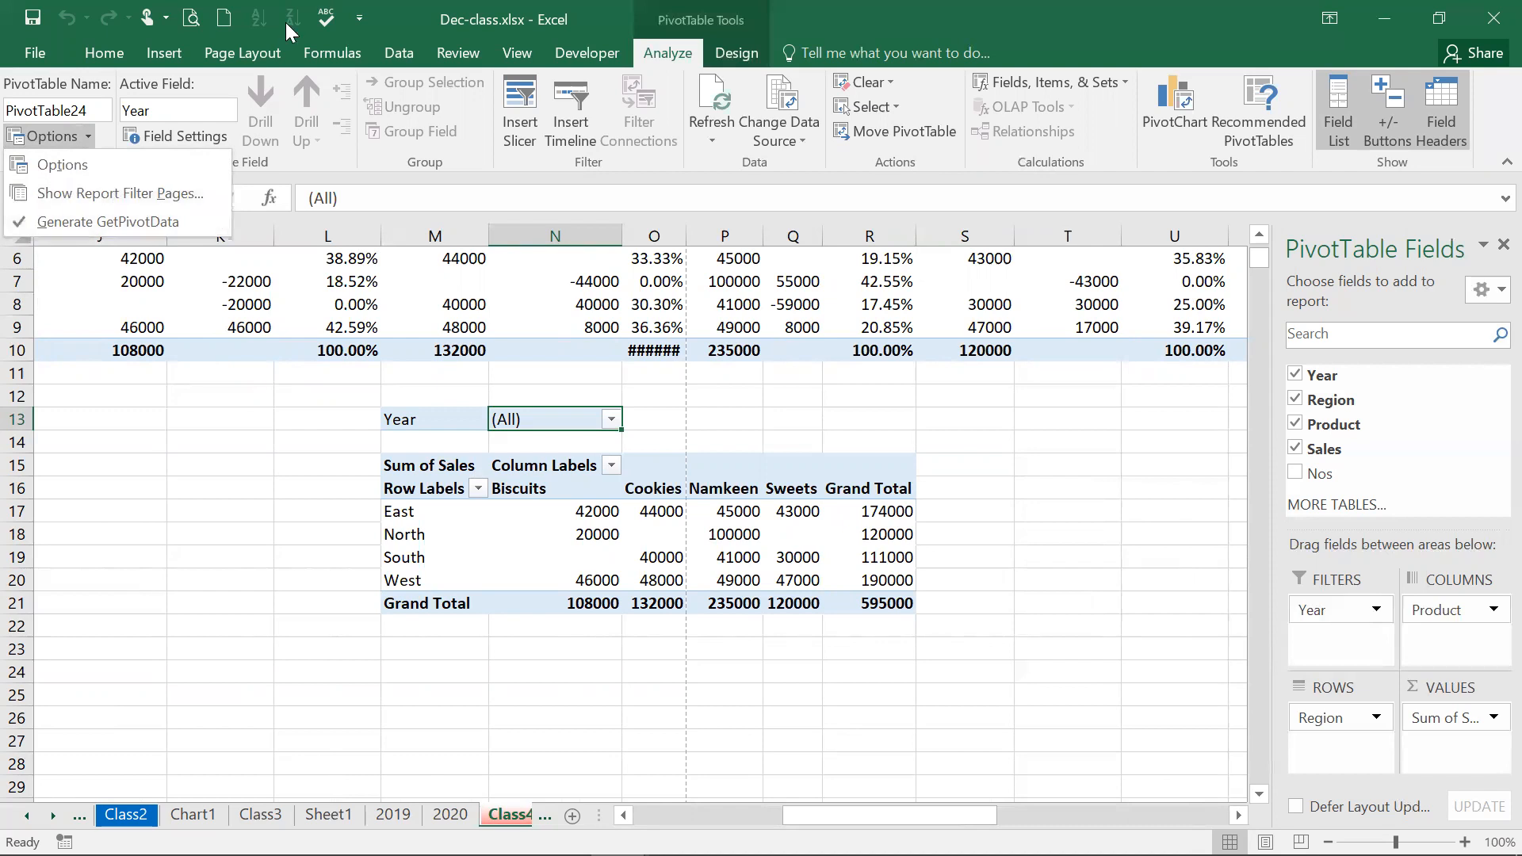
left_click(406, 12)
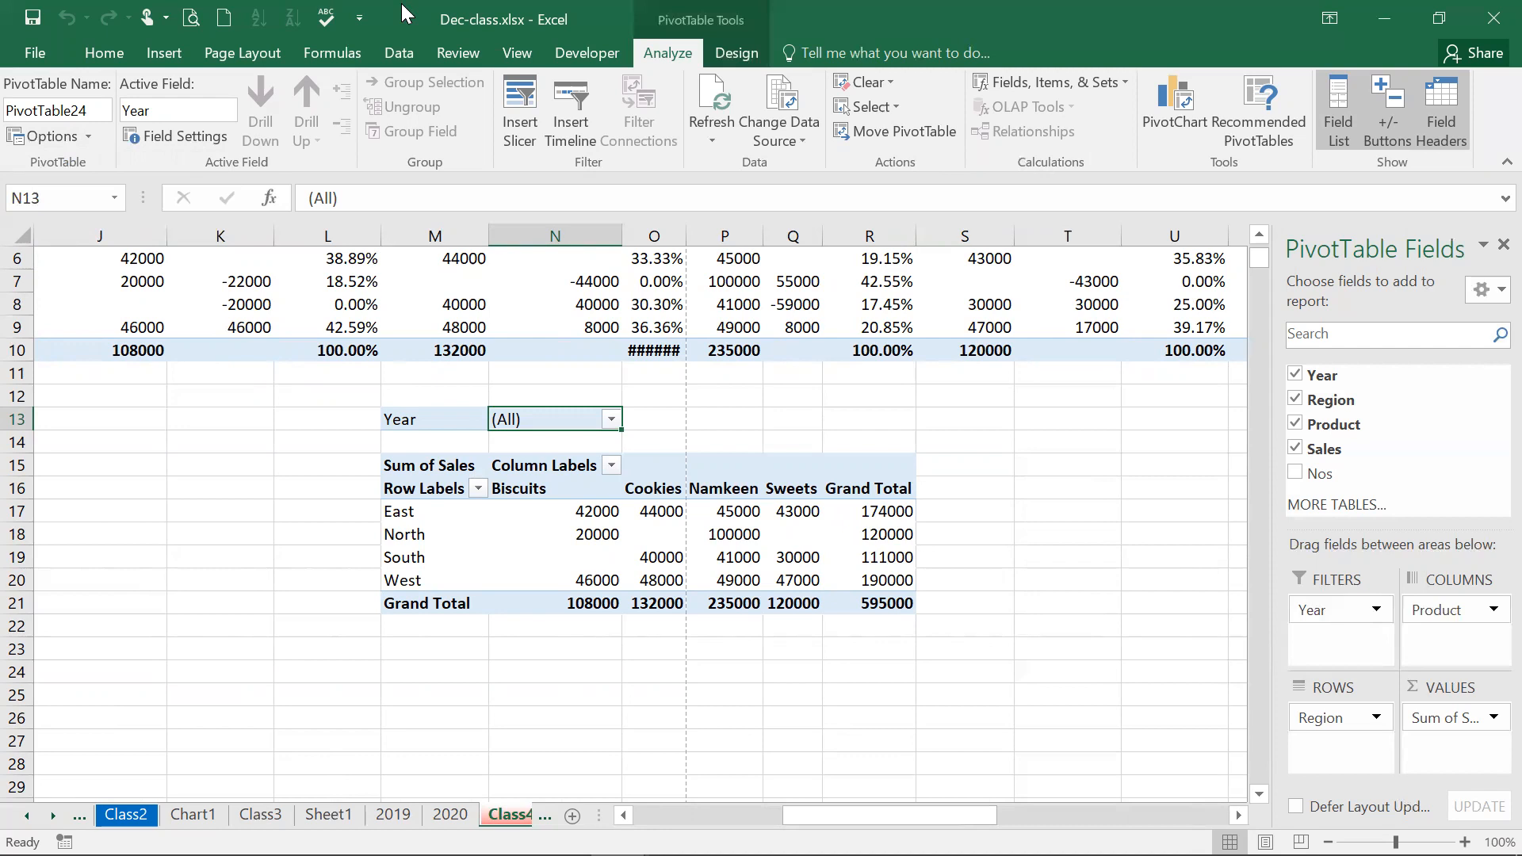
double_click(406, 11)
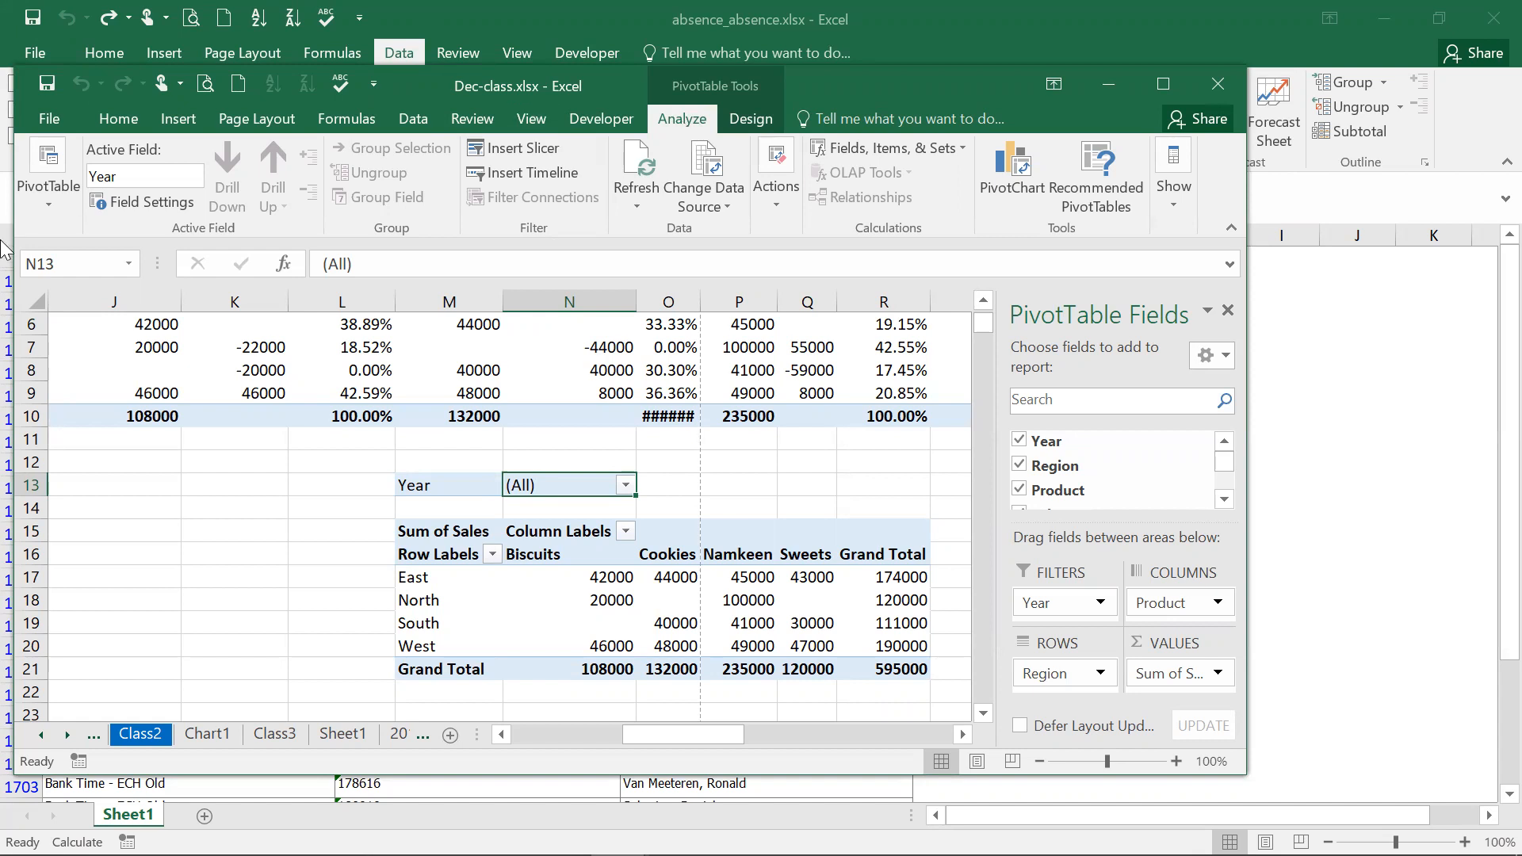
left_click(57, 211)
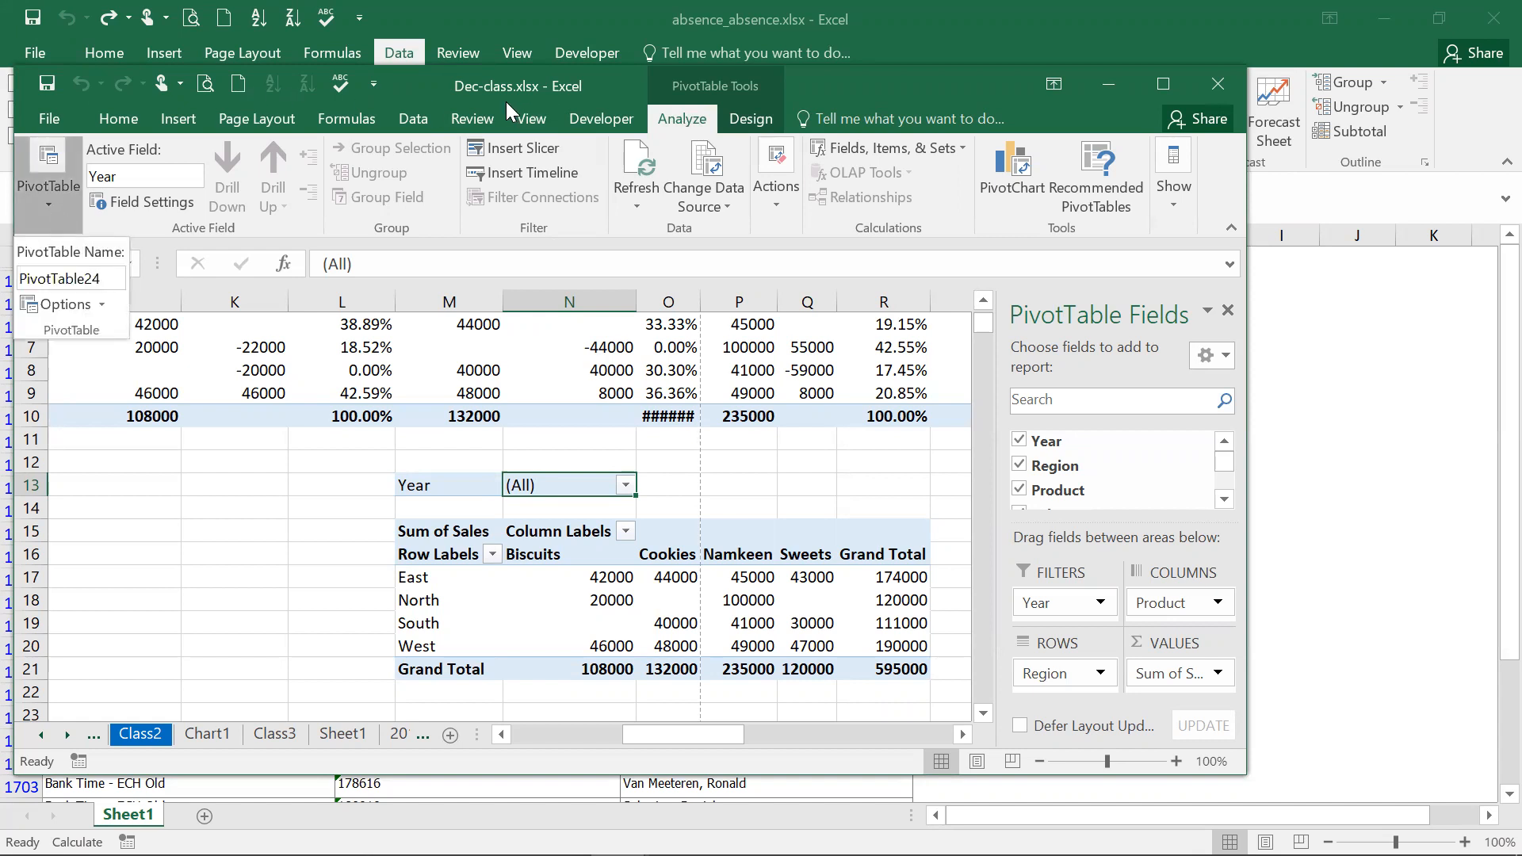
left_click(430, 84)
double_click(430, 84)
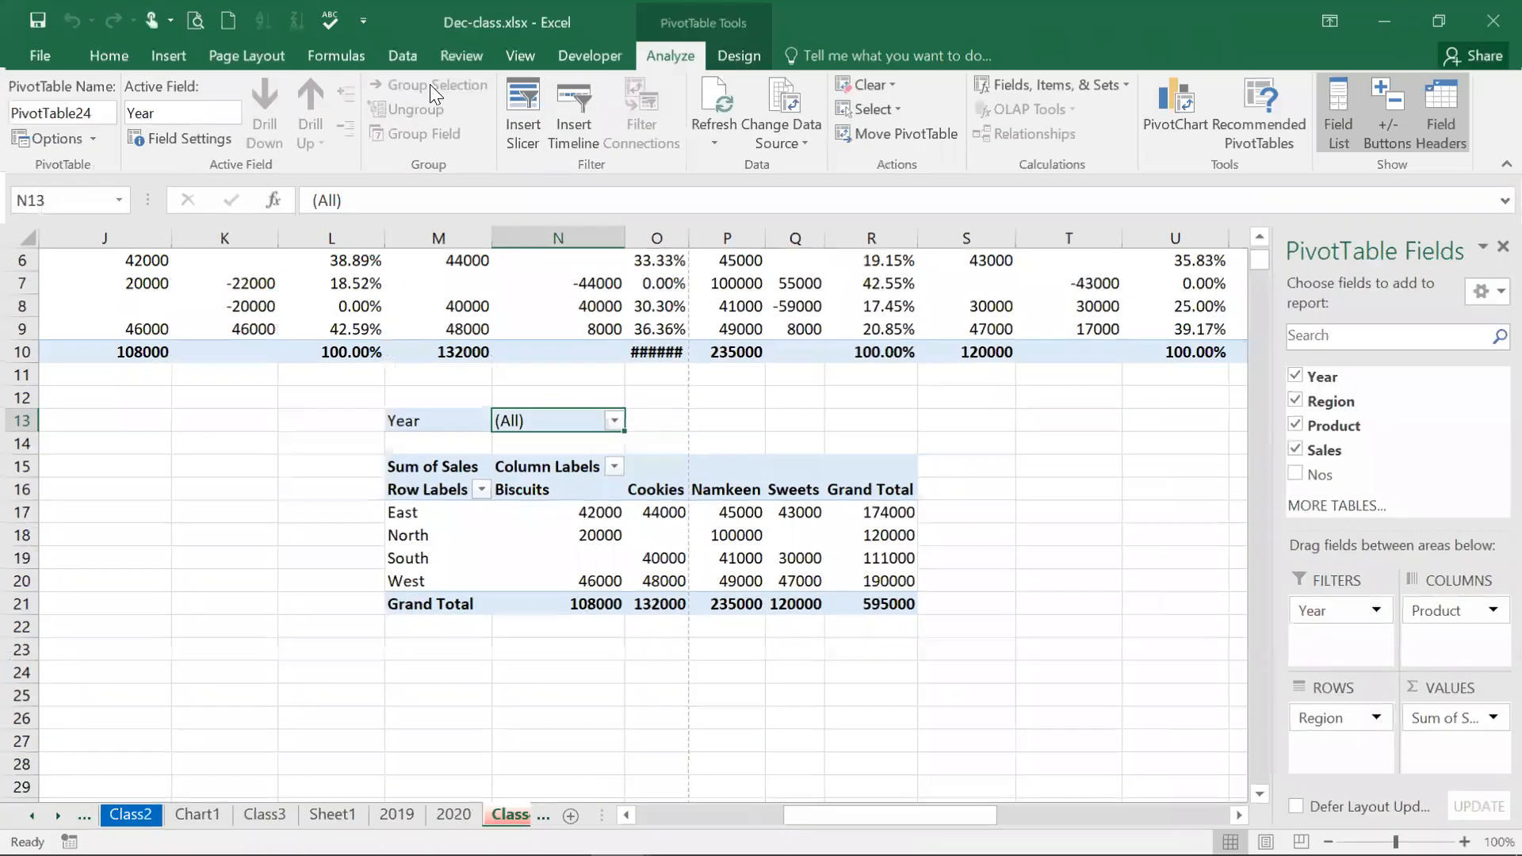
View the PivotTable Options dialog without changes and locate the Show Report Filter Pages command for the Class4 pivot table
left_click(79, 135)
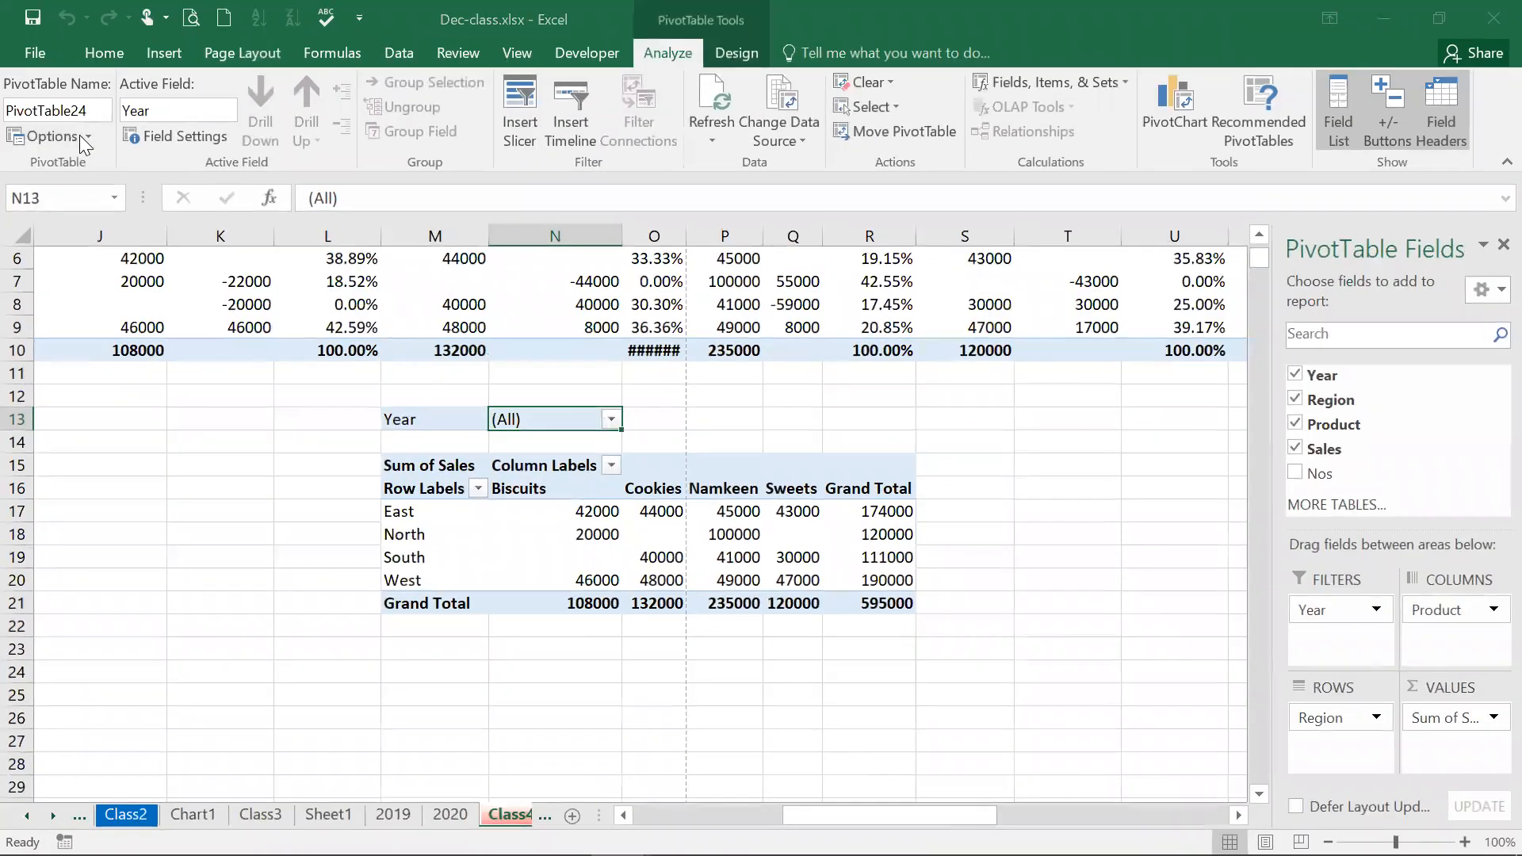
left_click(1034, 603)
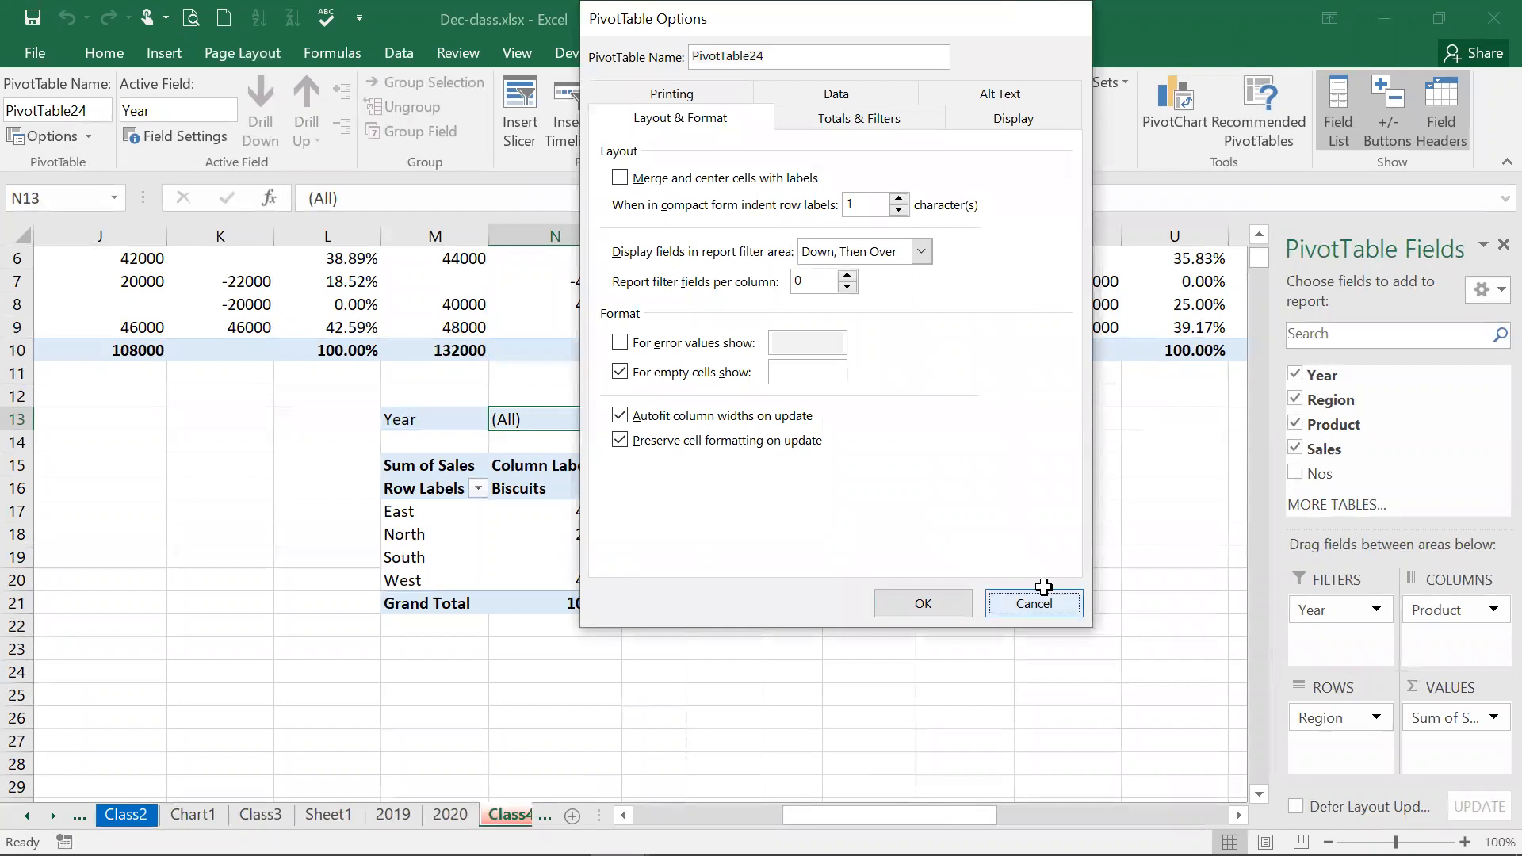
left_click(88, 136)
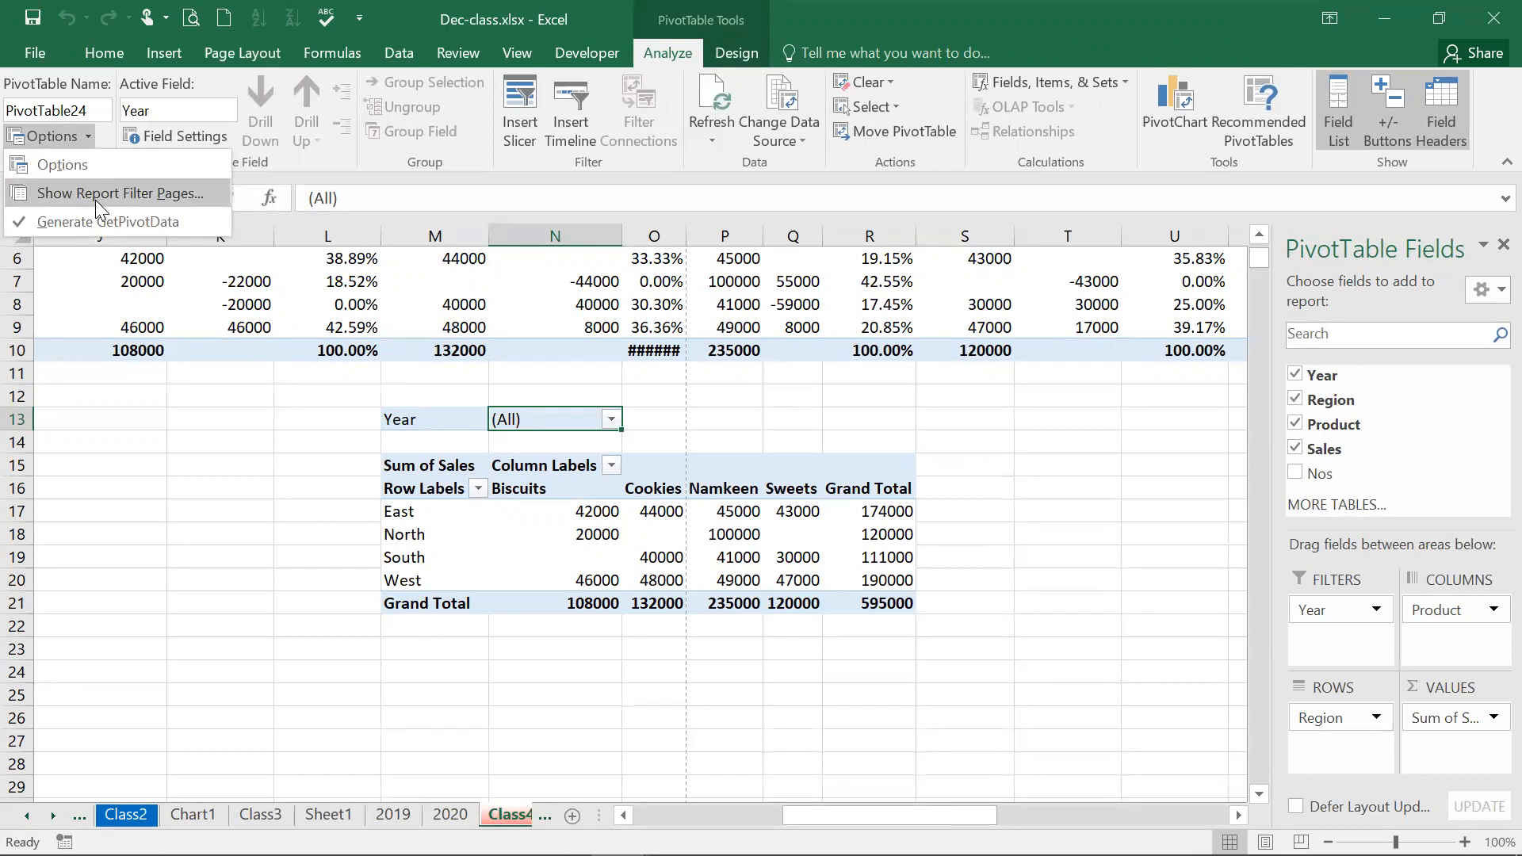
left_click(320, 605)
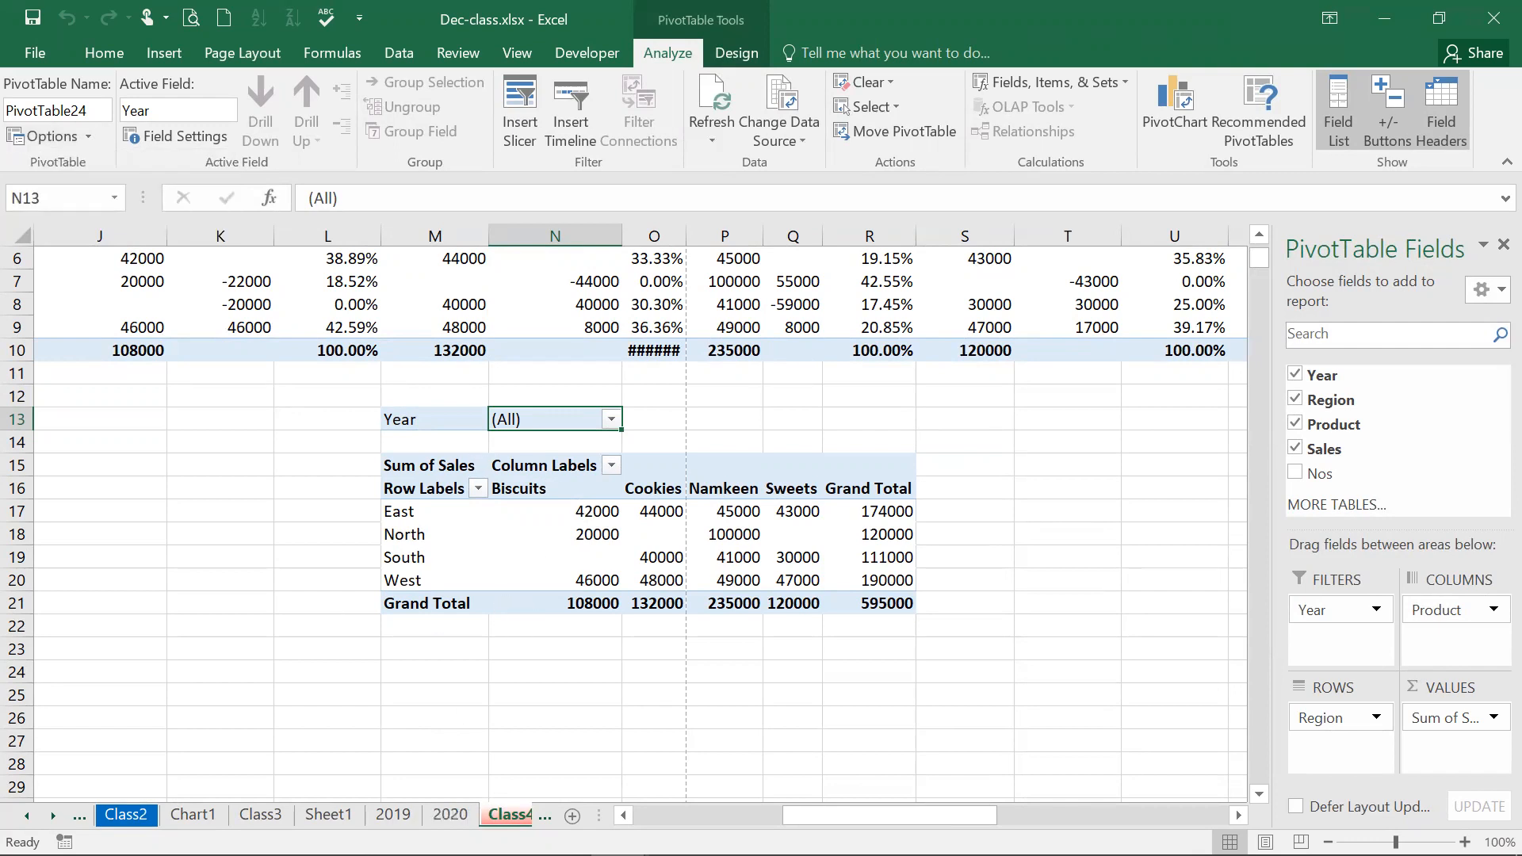
Compare the pivot tables on the 2019 and 2020 sheets by switching between them
left_click(393, 815)
left_click(449, 815)
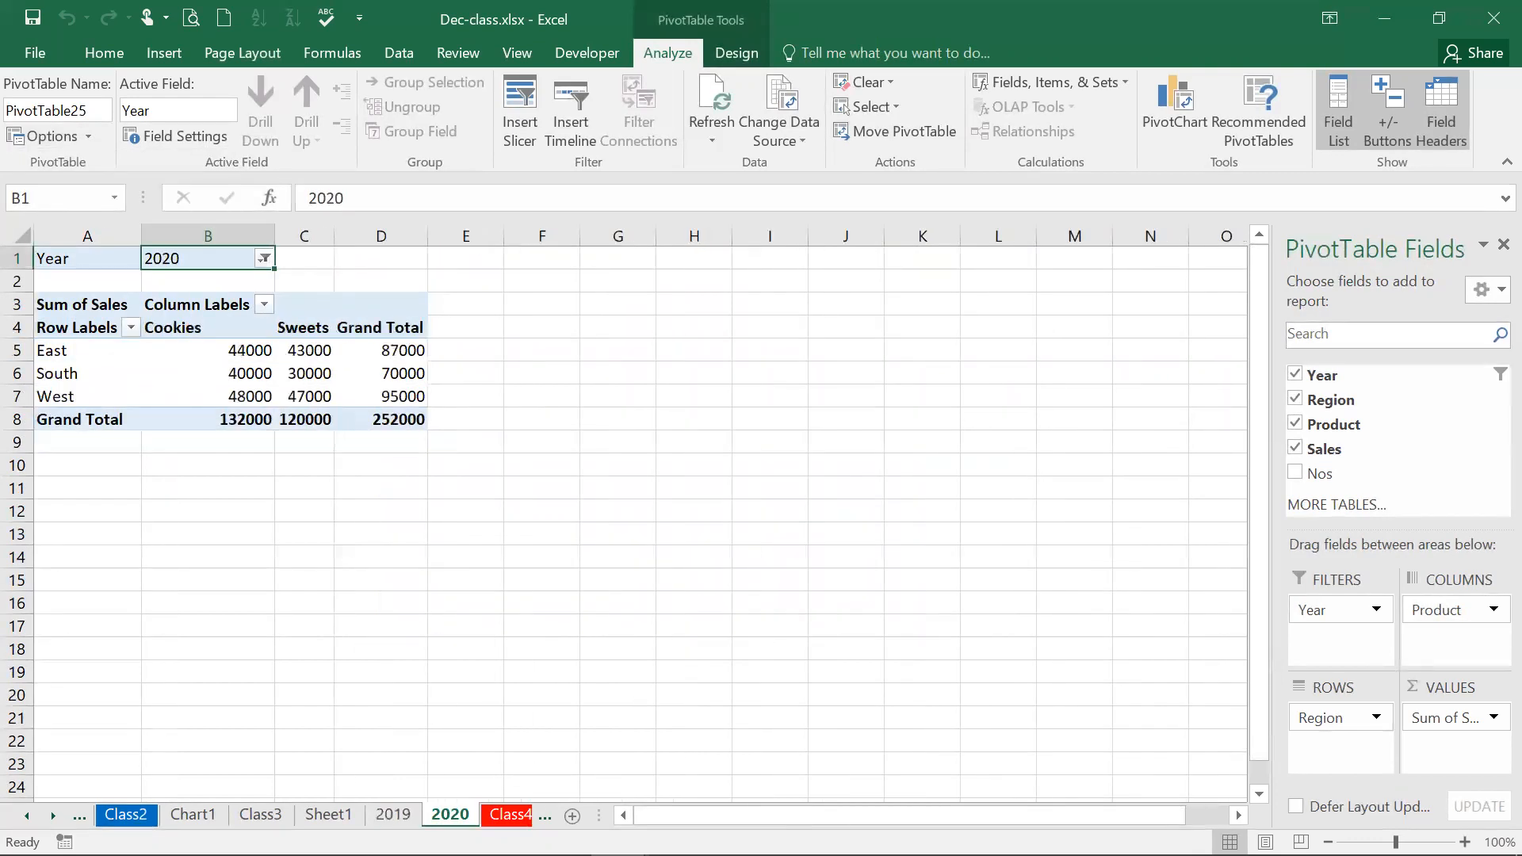
key("ctrl+Page_Up")
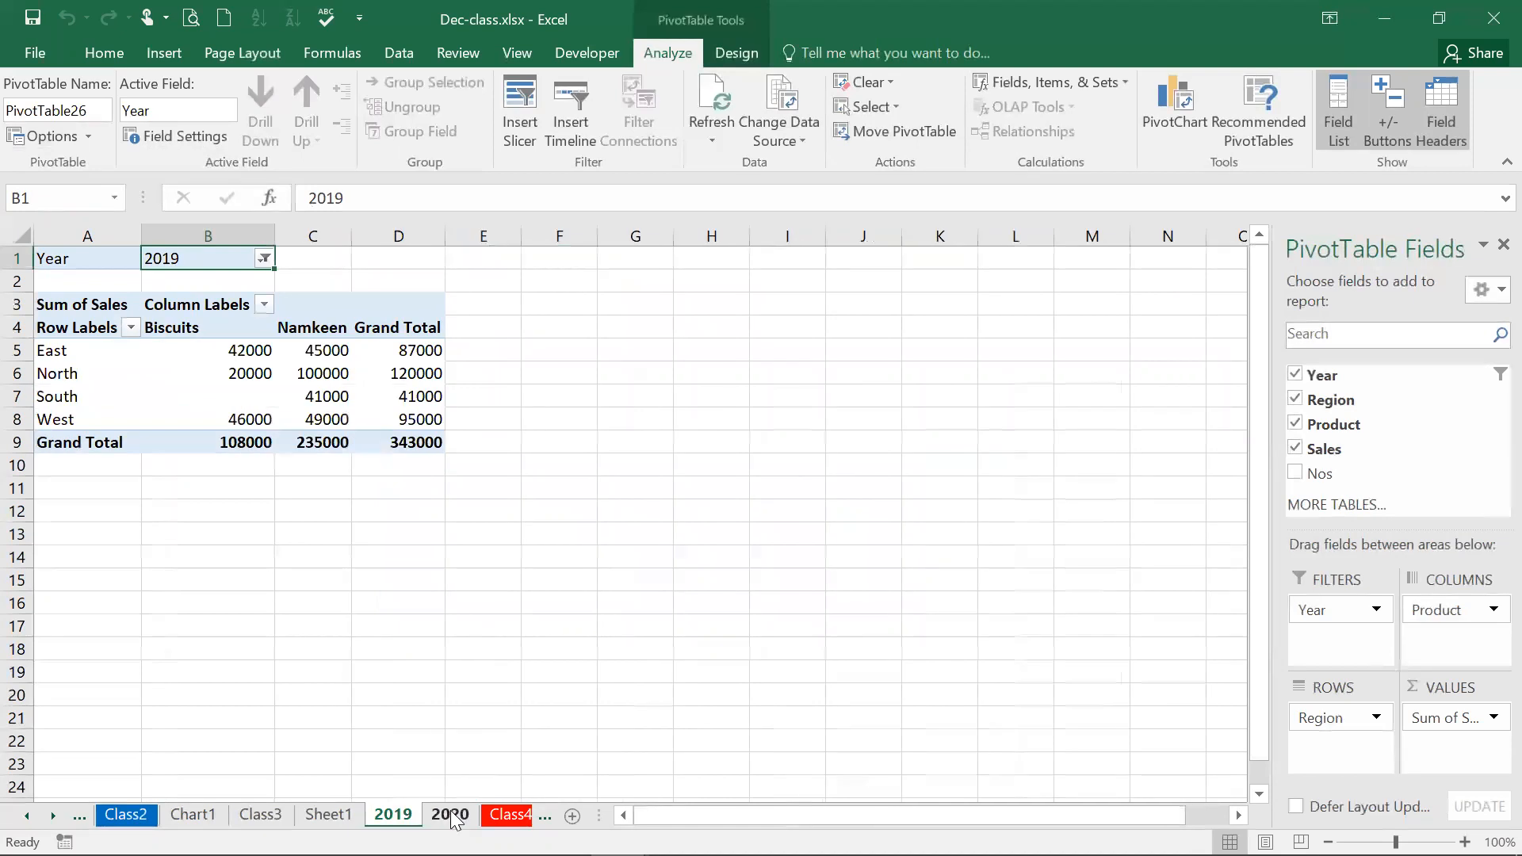
left_click(450, 815)
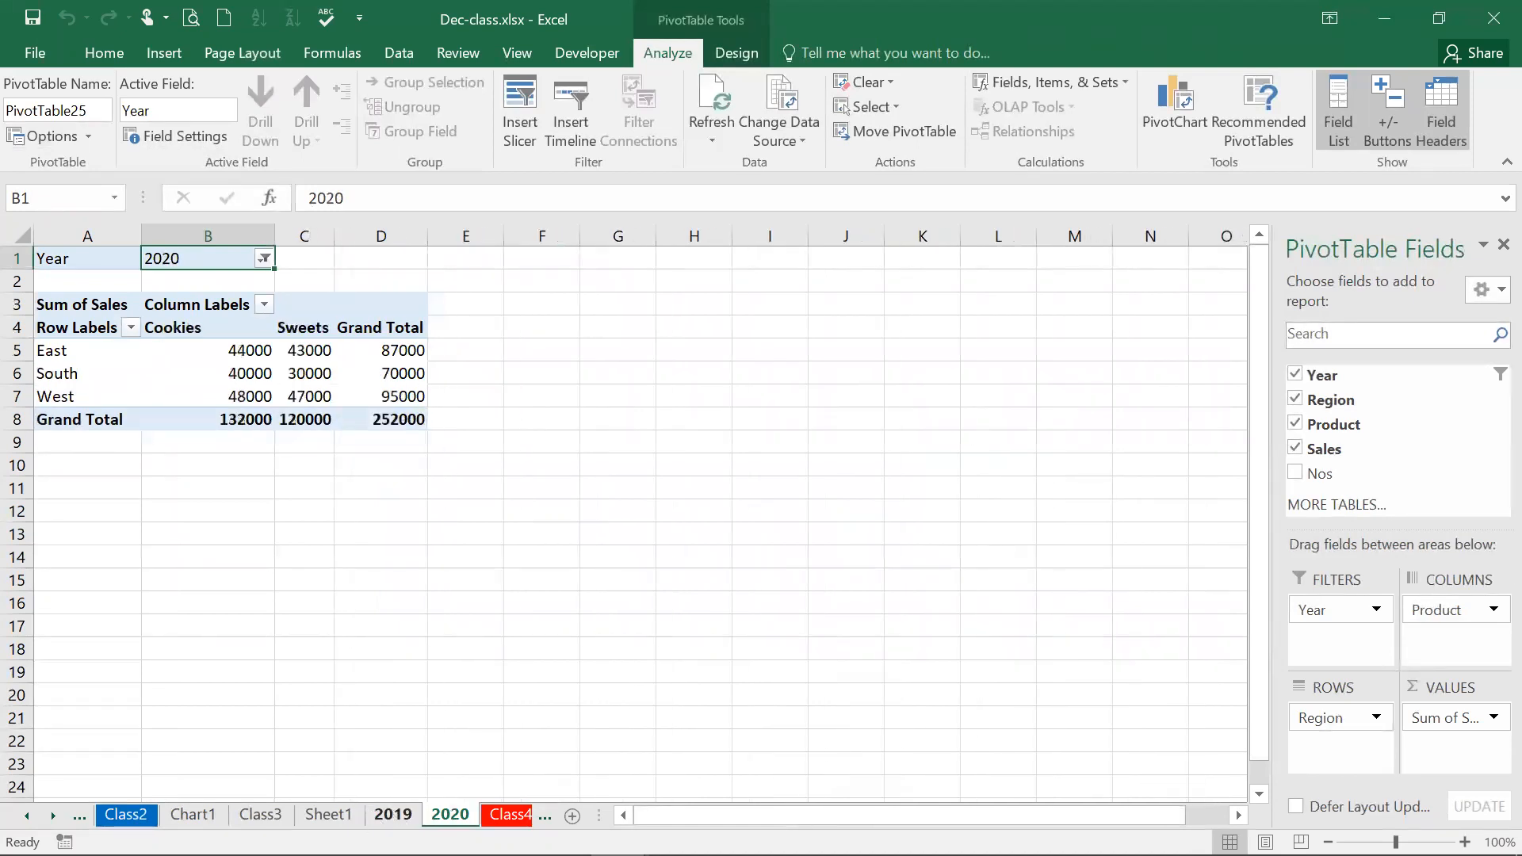
left_click(381, 818)
left_click(449, 815)
left_click(398, 818)
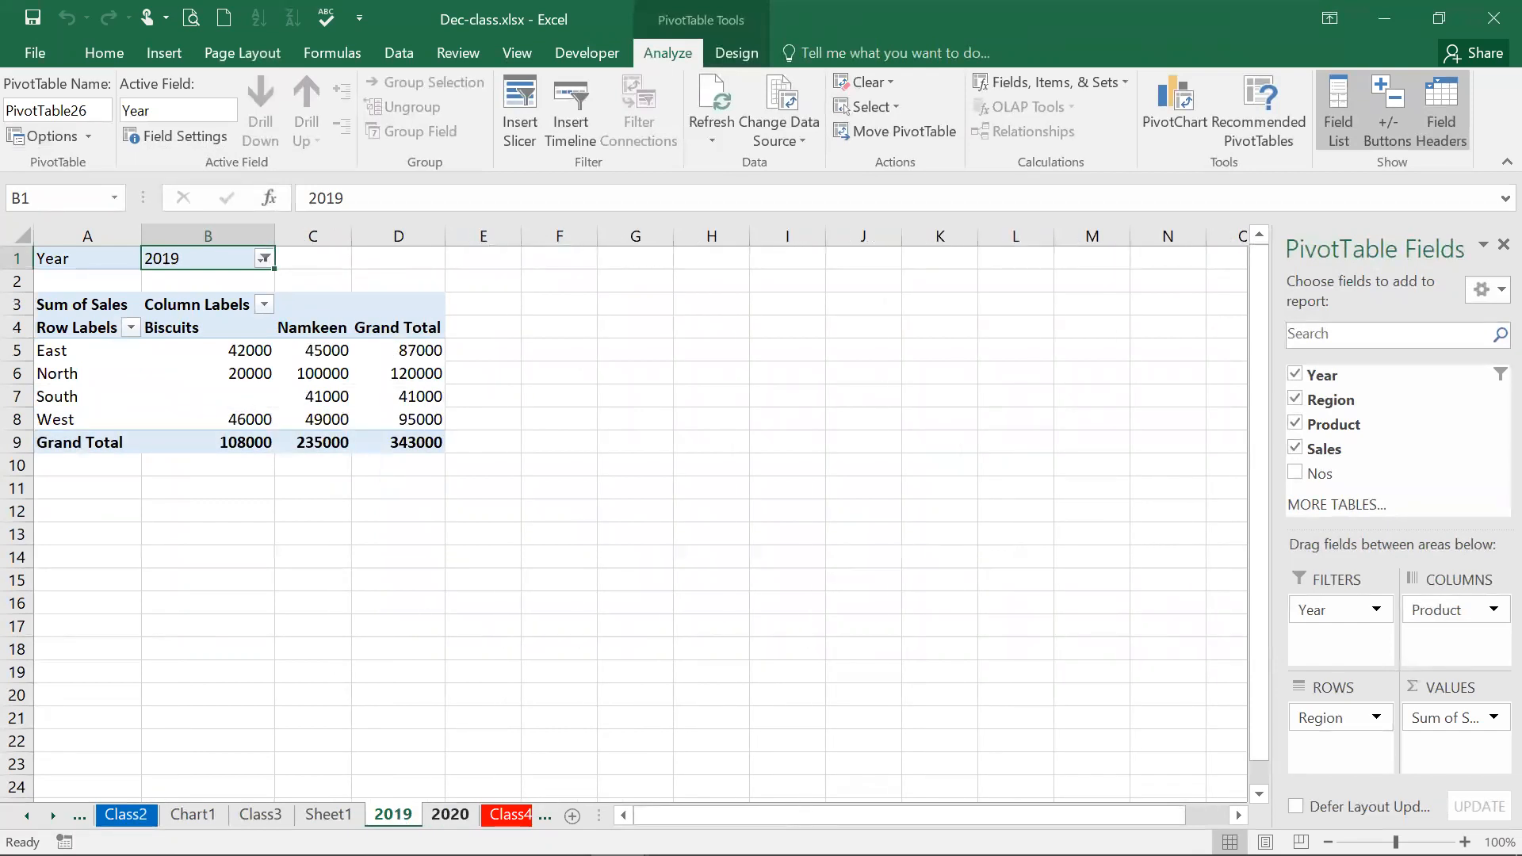
left_click(449, 815)
left_click(393, 814)
Review the Show Report Filter Pages command in the options of the 2019 sheet's pivot table
left_click(85, 139)
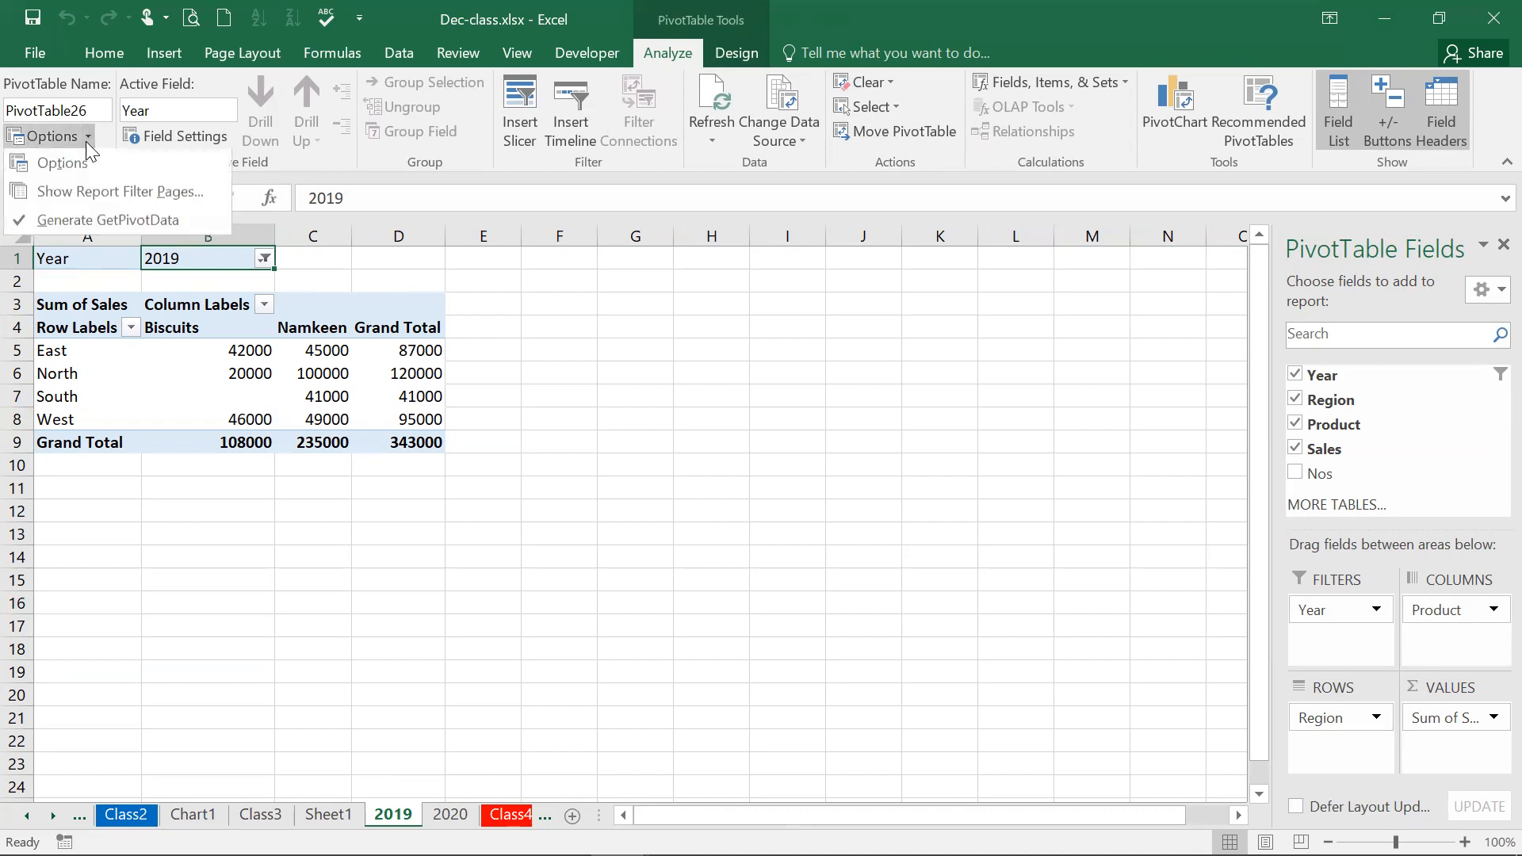
left_click(384, 737)
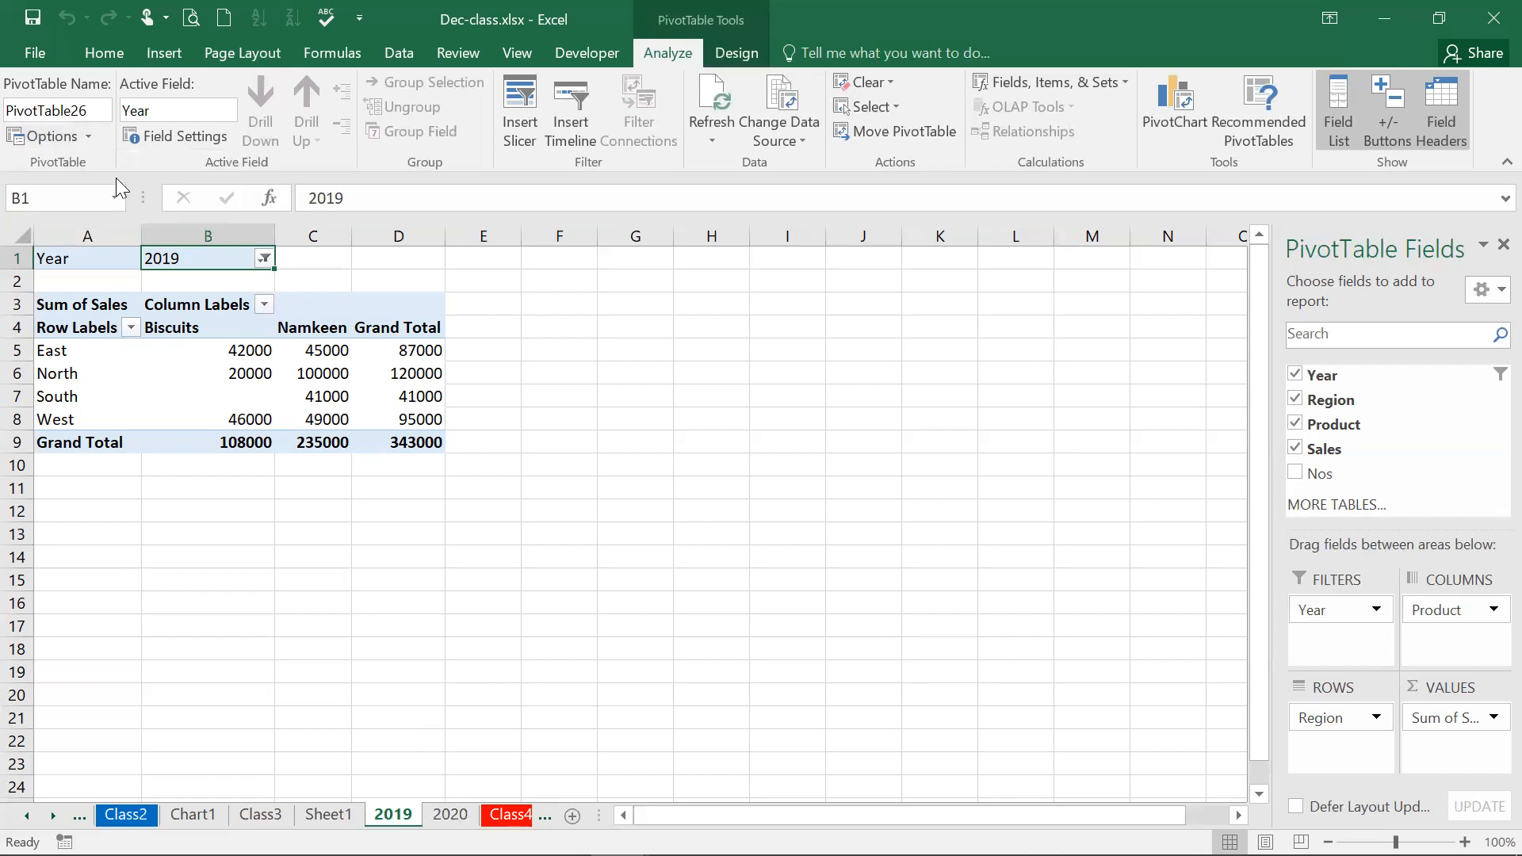
left_click(92, 136)
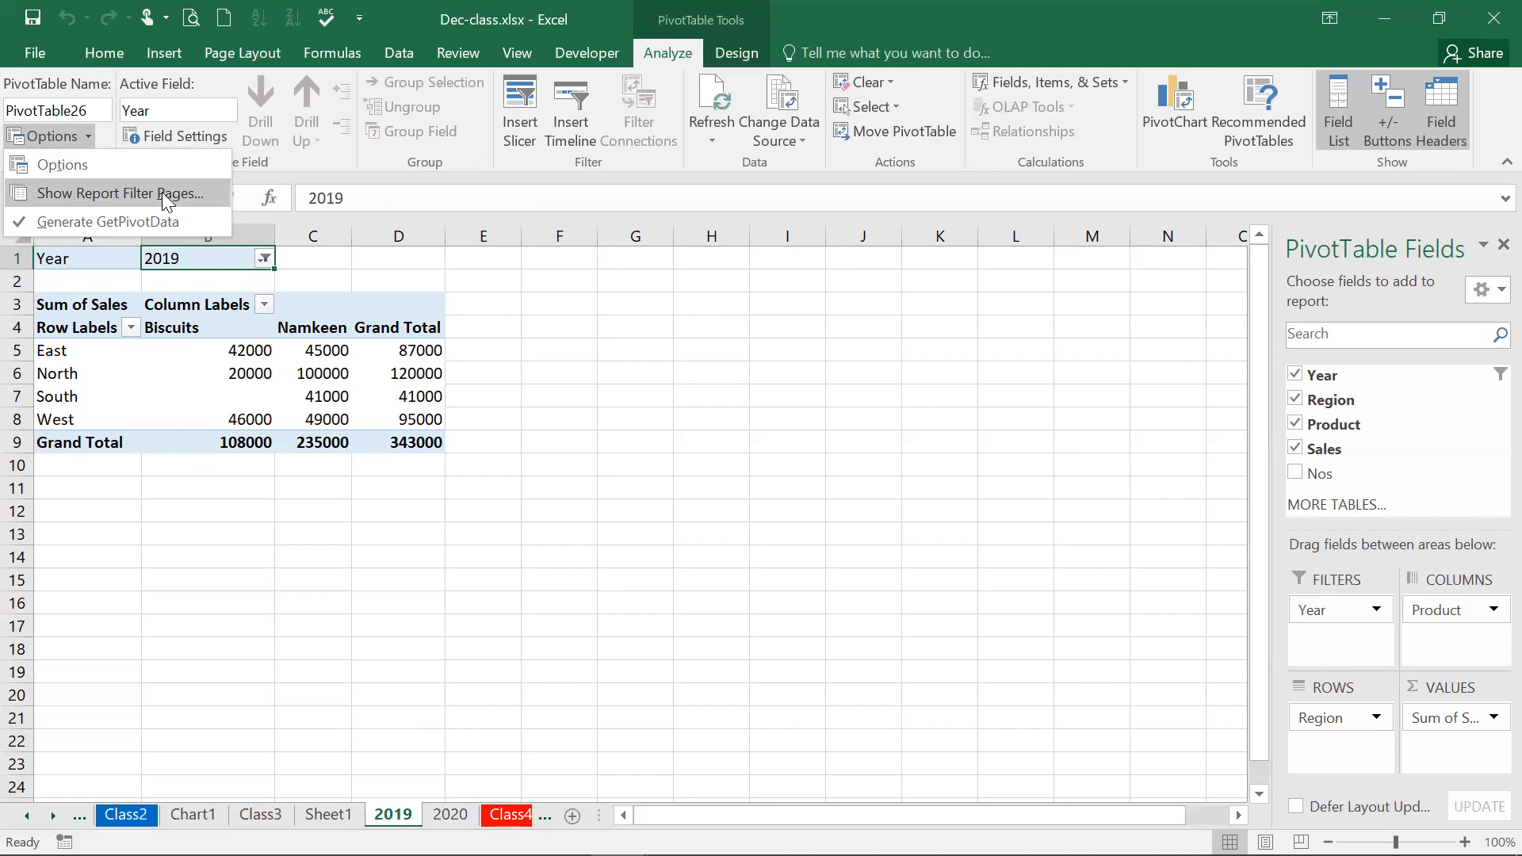
left_click(315, 519)
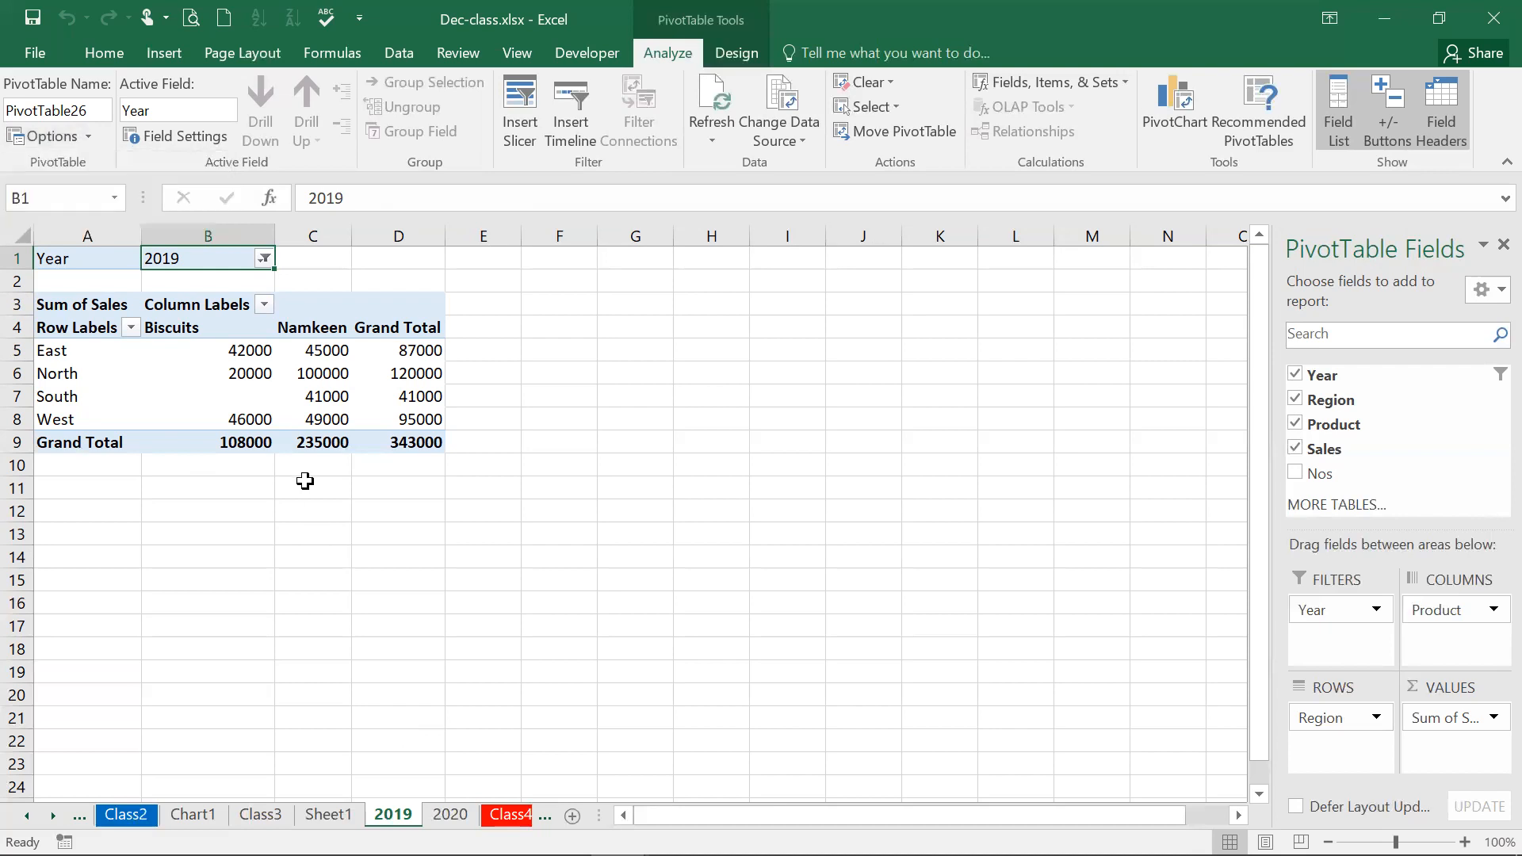
Set the Year report filter of the 2019 sheet's pivot table to 2020
left_click(261, 260)
left_click(40, 355)
left_click(120, 466)
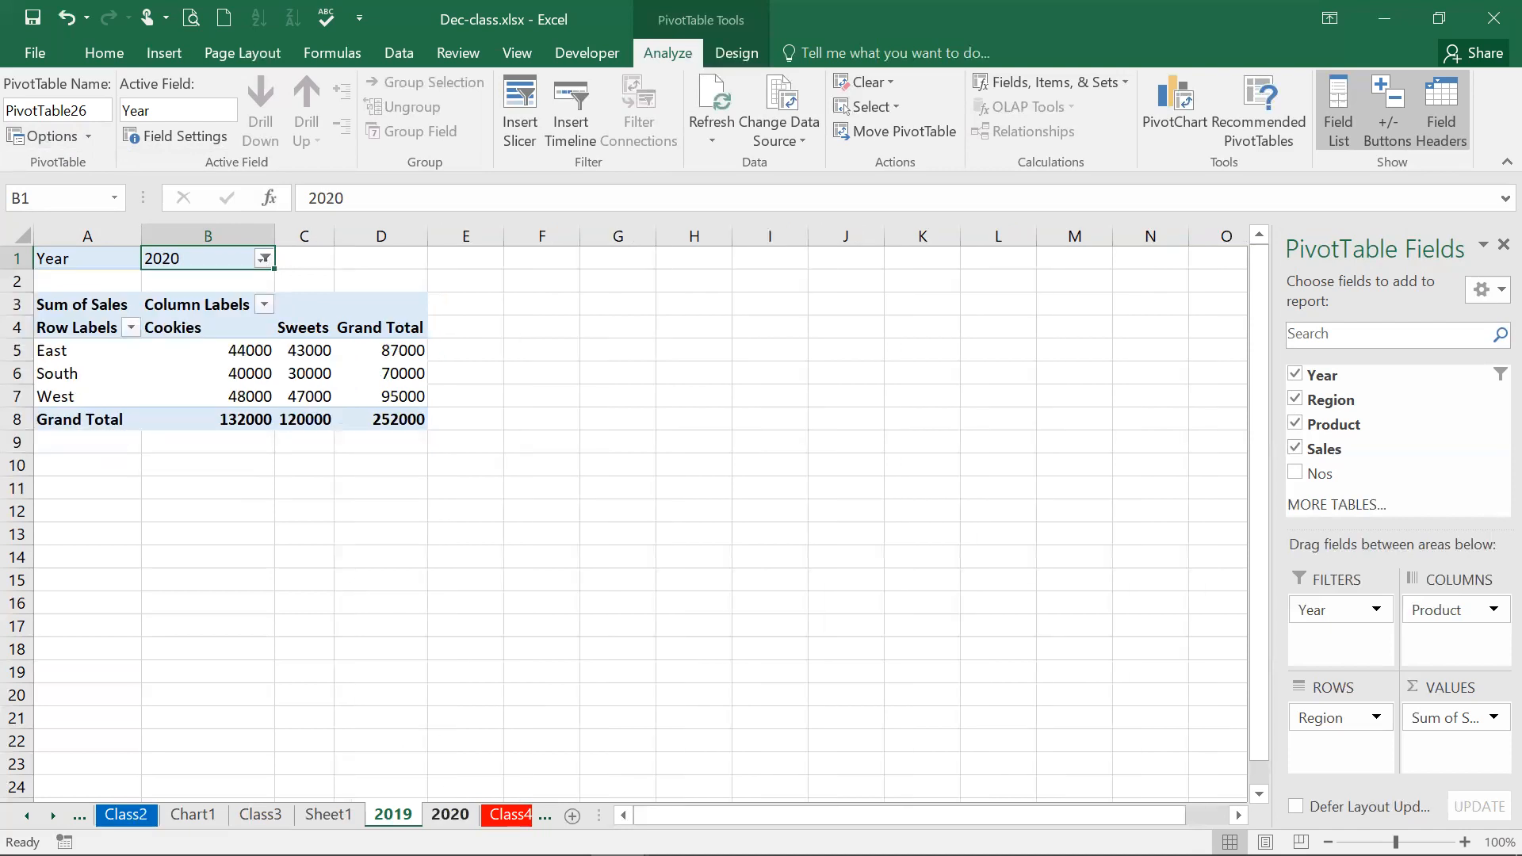
Compare the filtered pivot table on the 2019 sheet with the one on the 2020 sheet
left_click(449, 813)
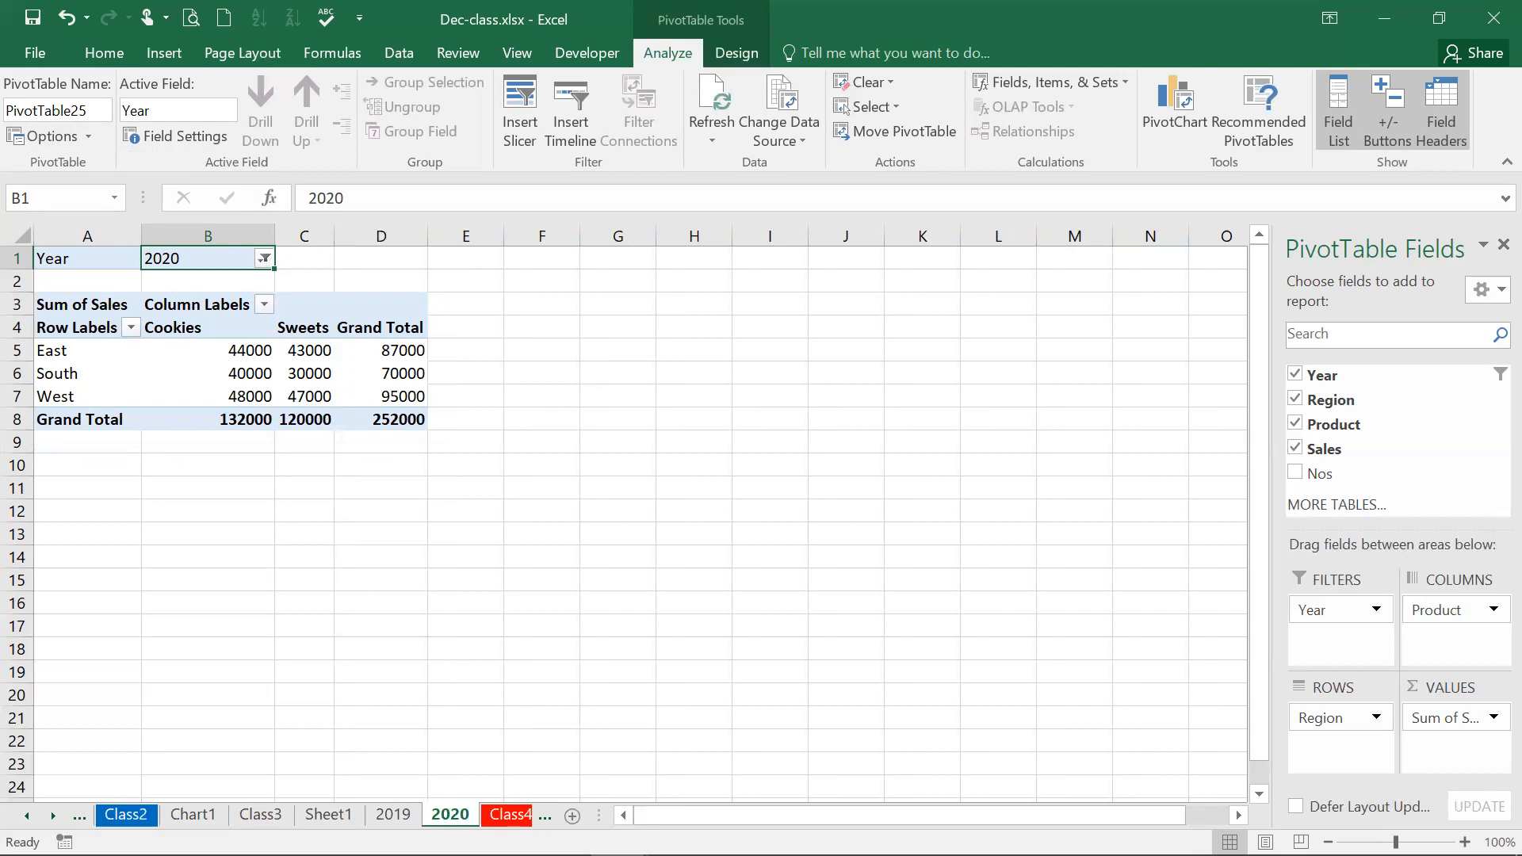
left_click(394, 814)
left_click(449, 814)
left_click(393, 813)
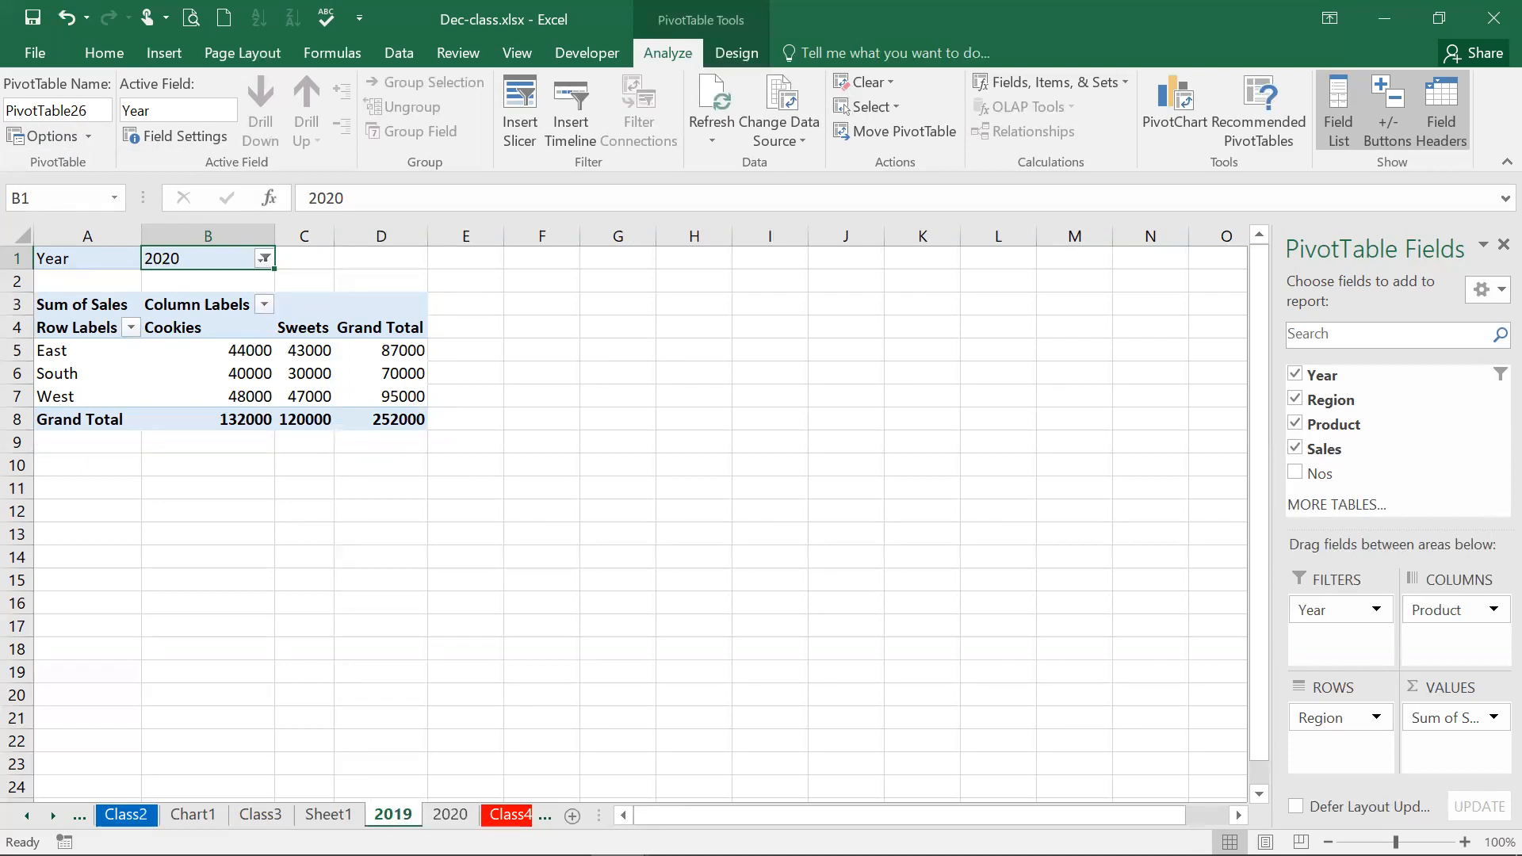
Set the Year report filter of the 2020 sheet's pivot table to 2019
left_click(449, 814)
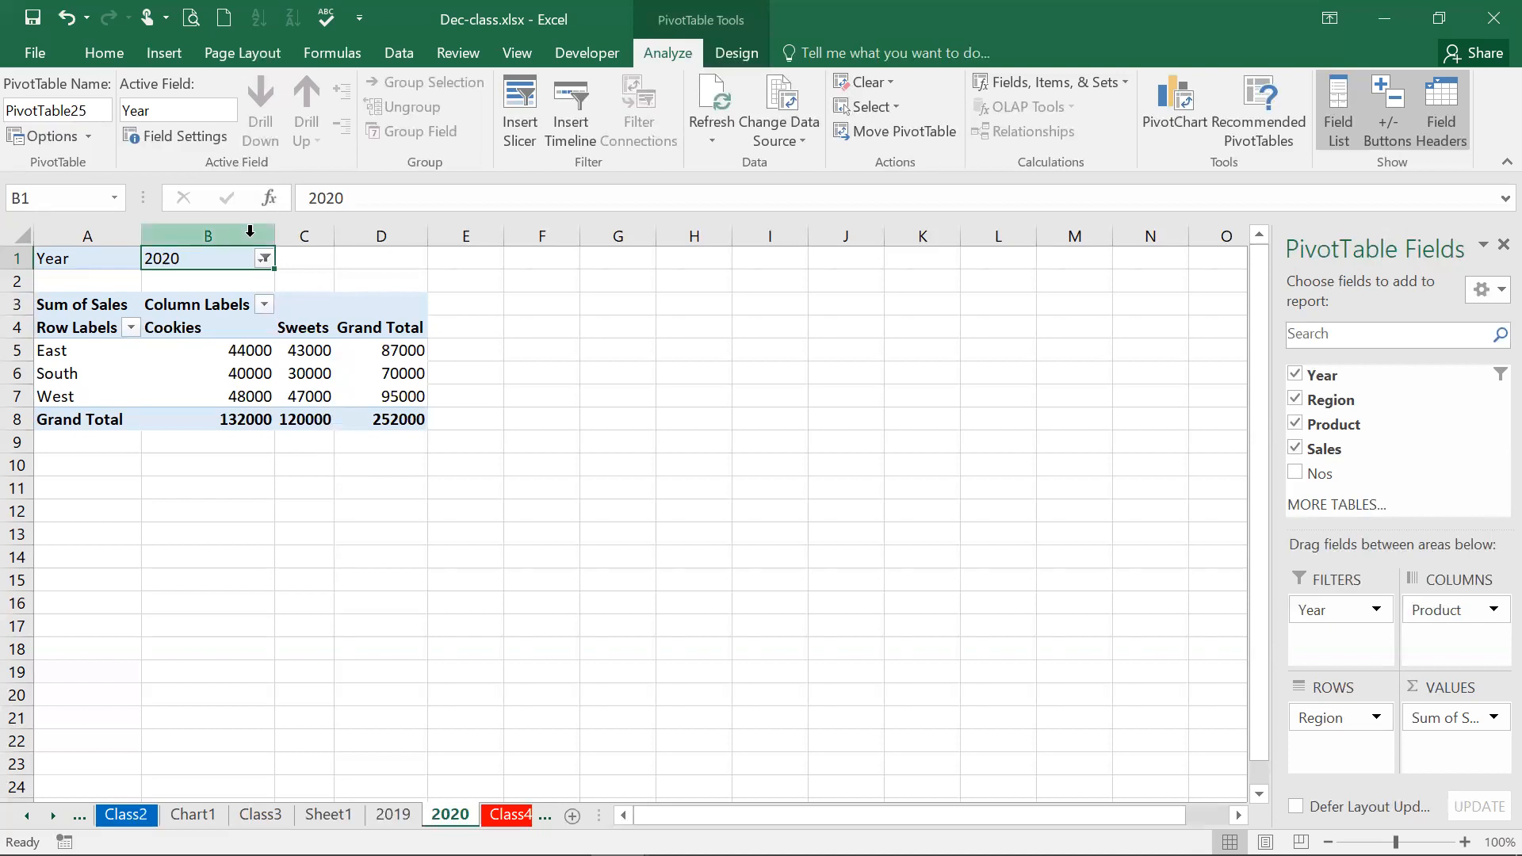
left_click(264, 258)
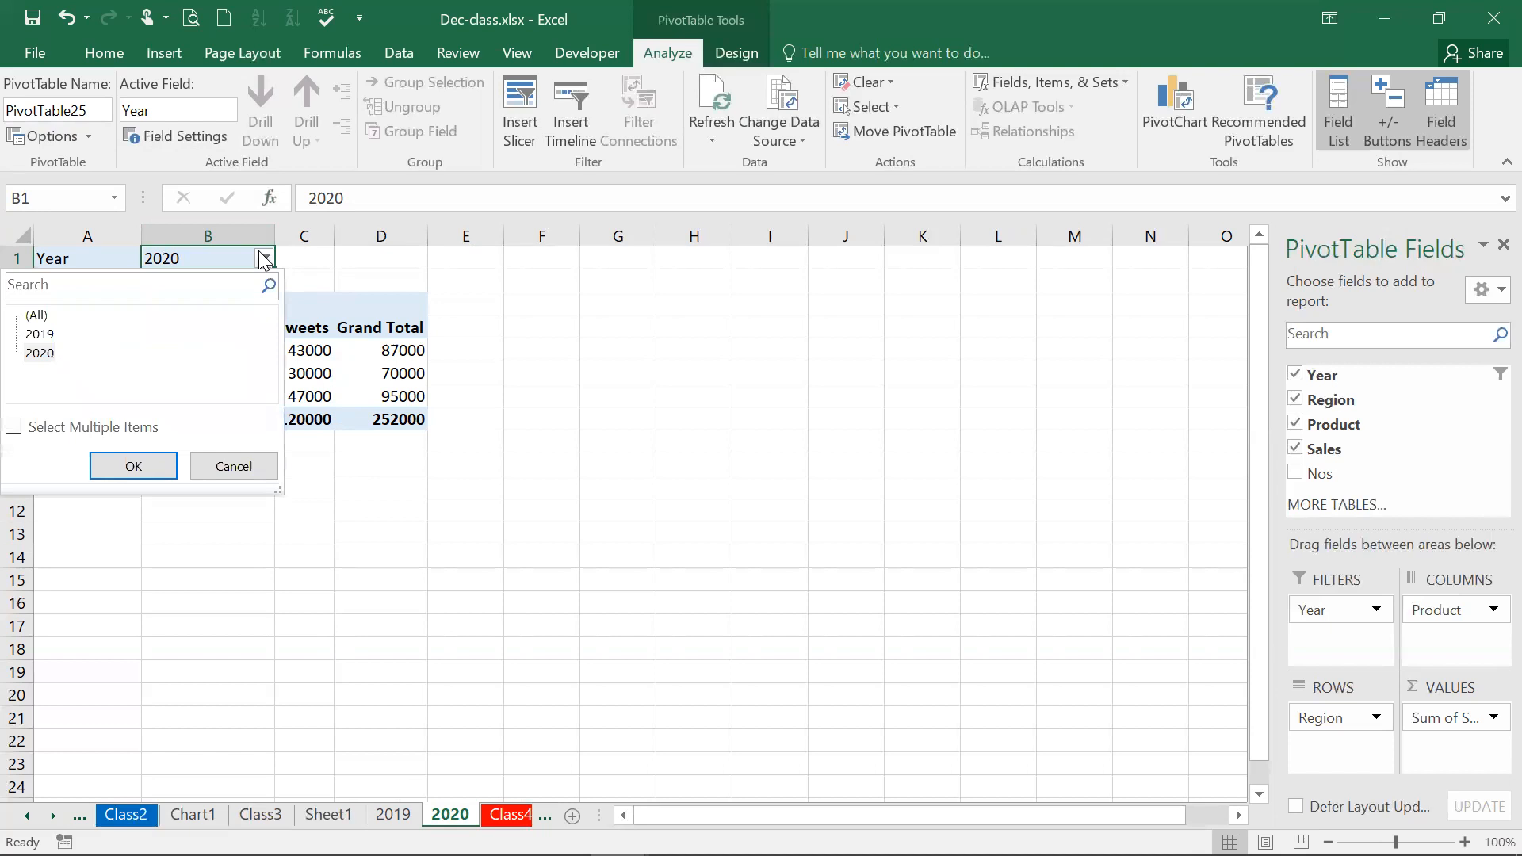
left_click(39, 333)
left_click(133, 465)
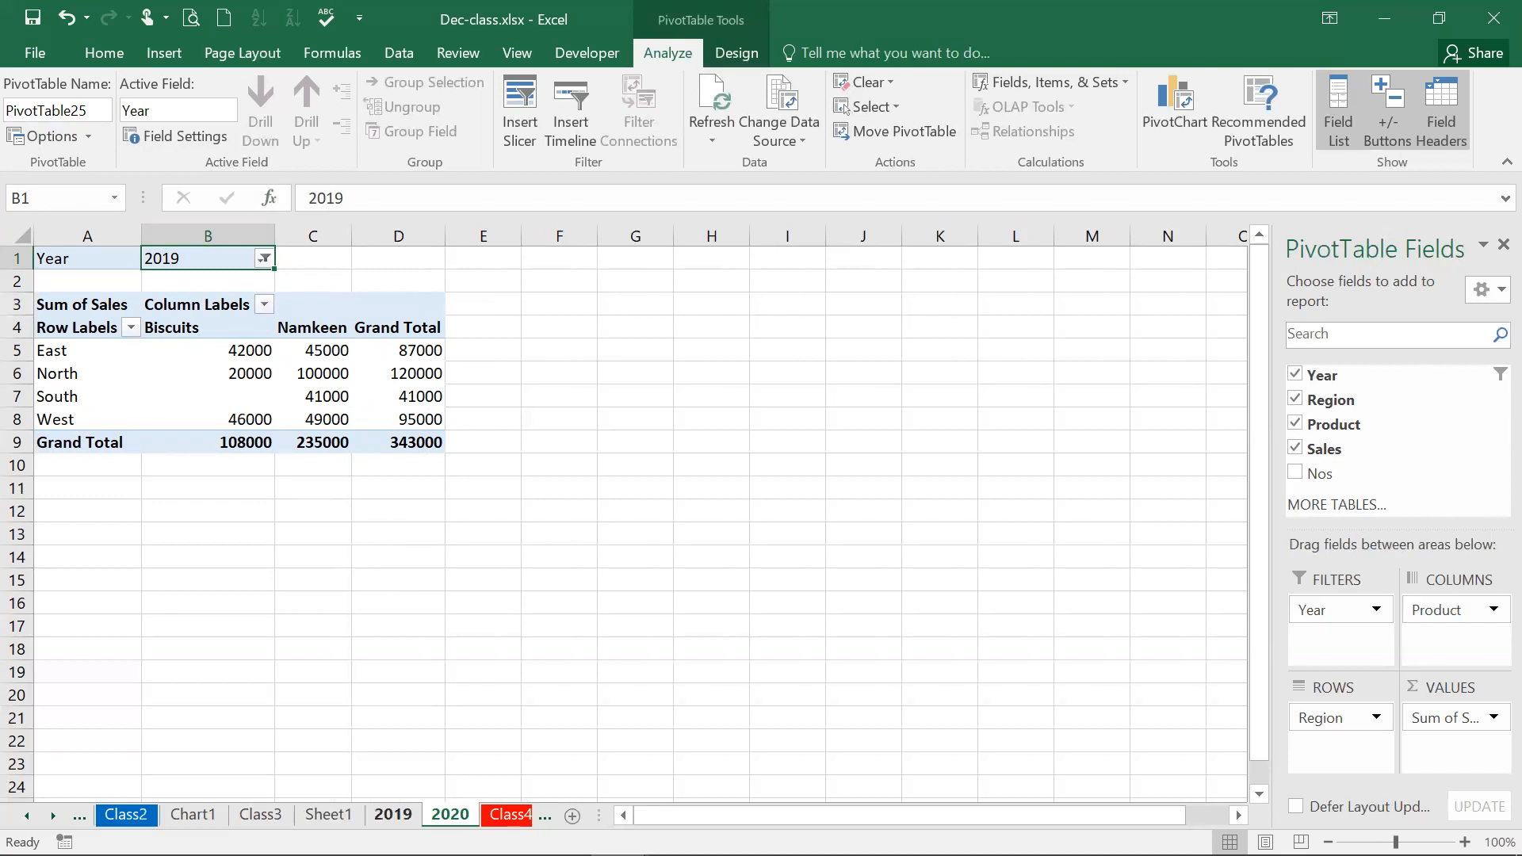
Insert Region and Product slicers for the 2019 sheet's pivot table and place them side by side
left_click(394, 814)
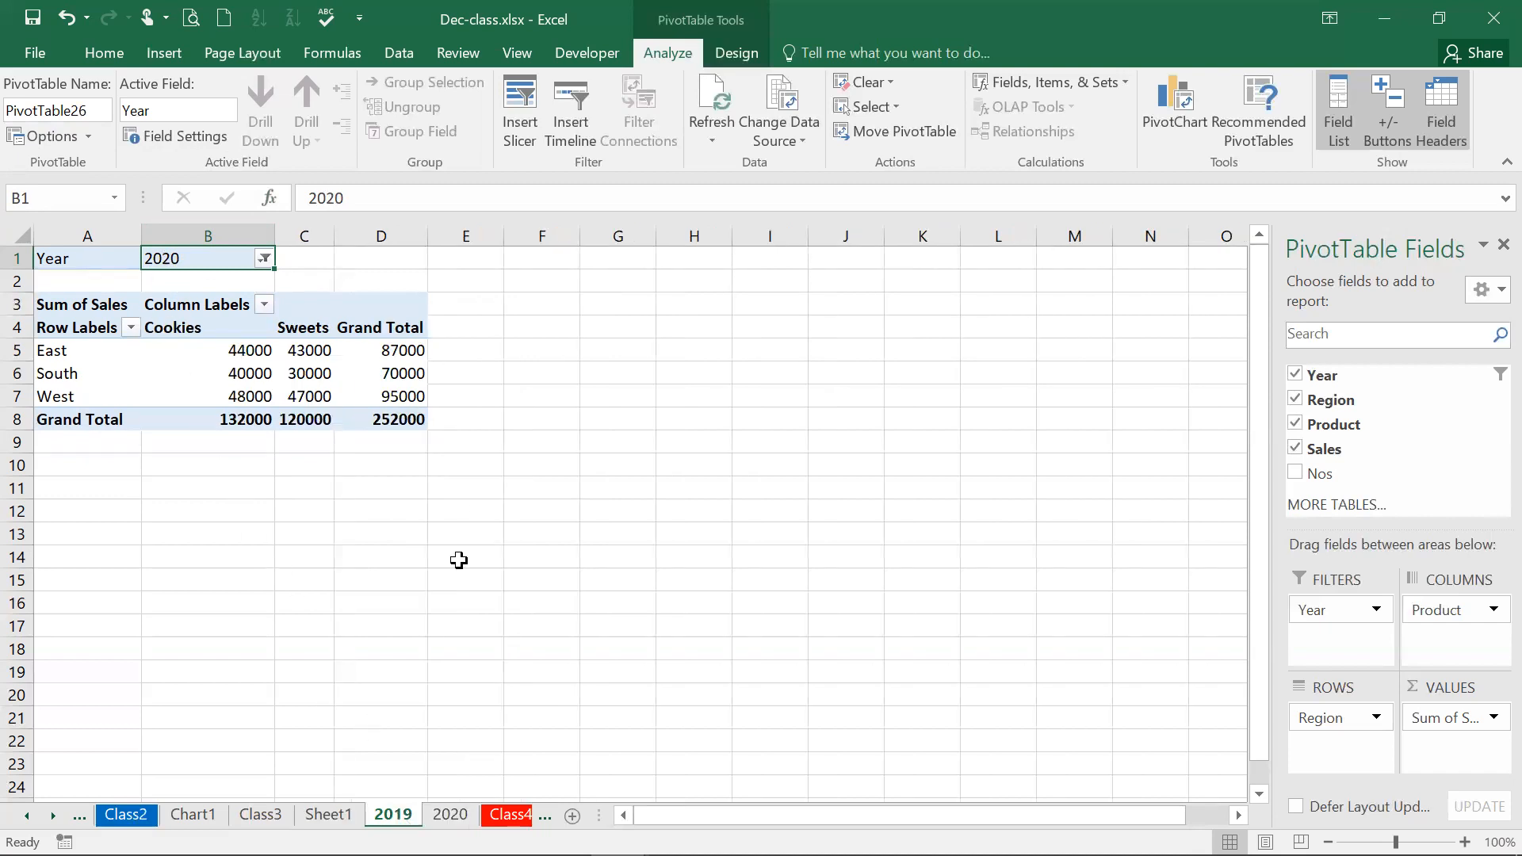
left_click(511, 145)
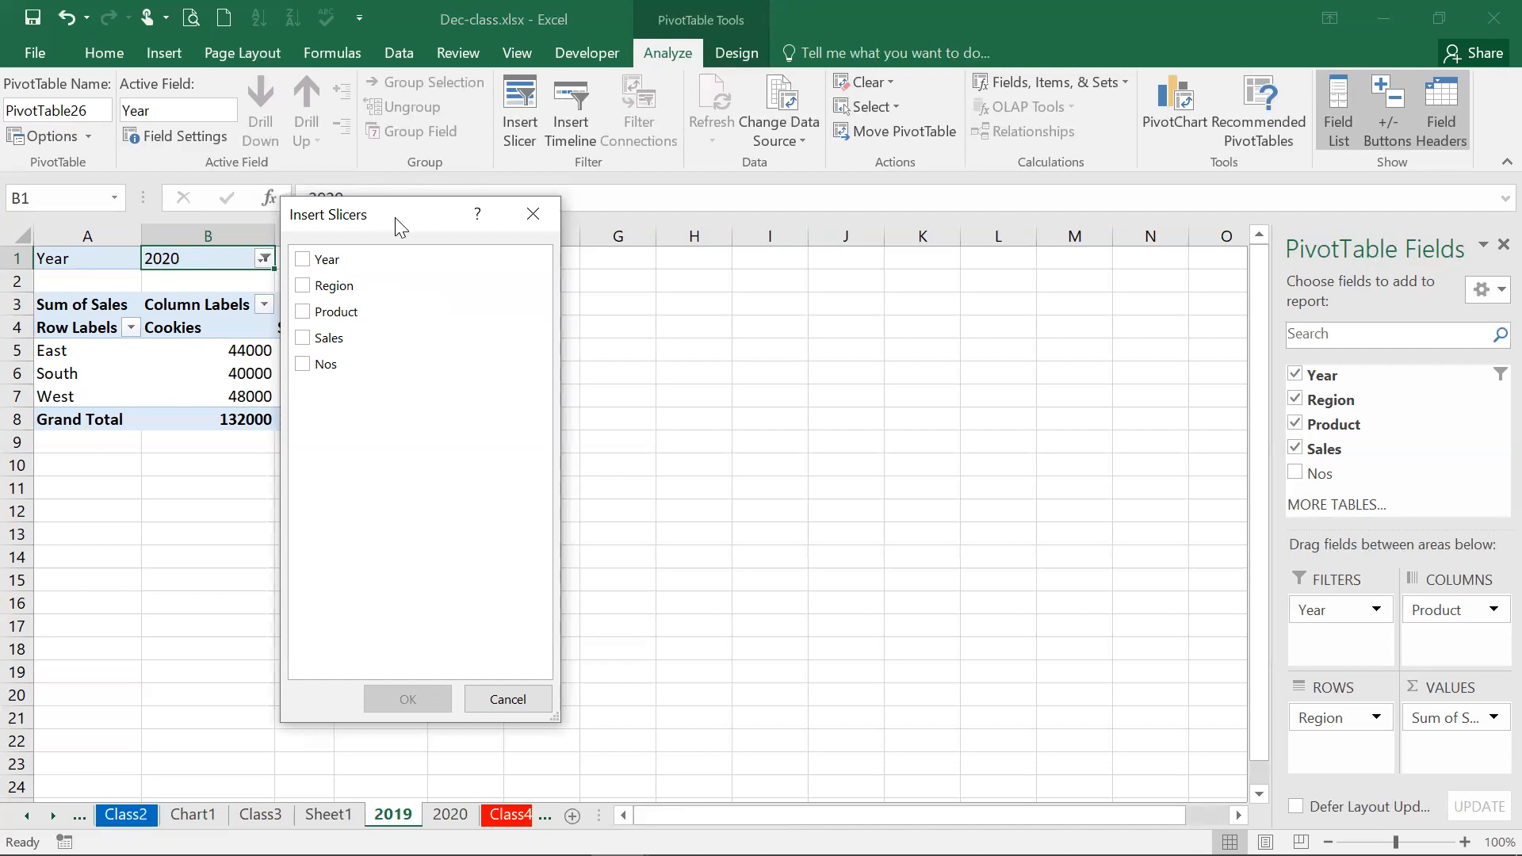
left_click_drag(400, 227, 816, 164)
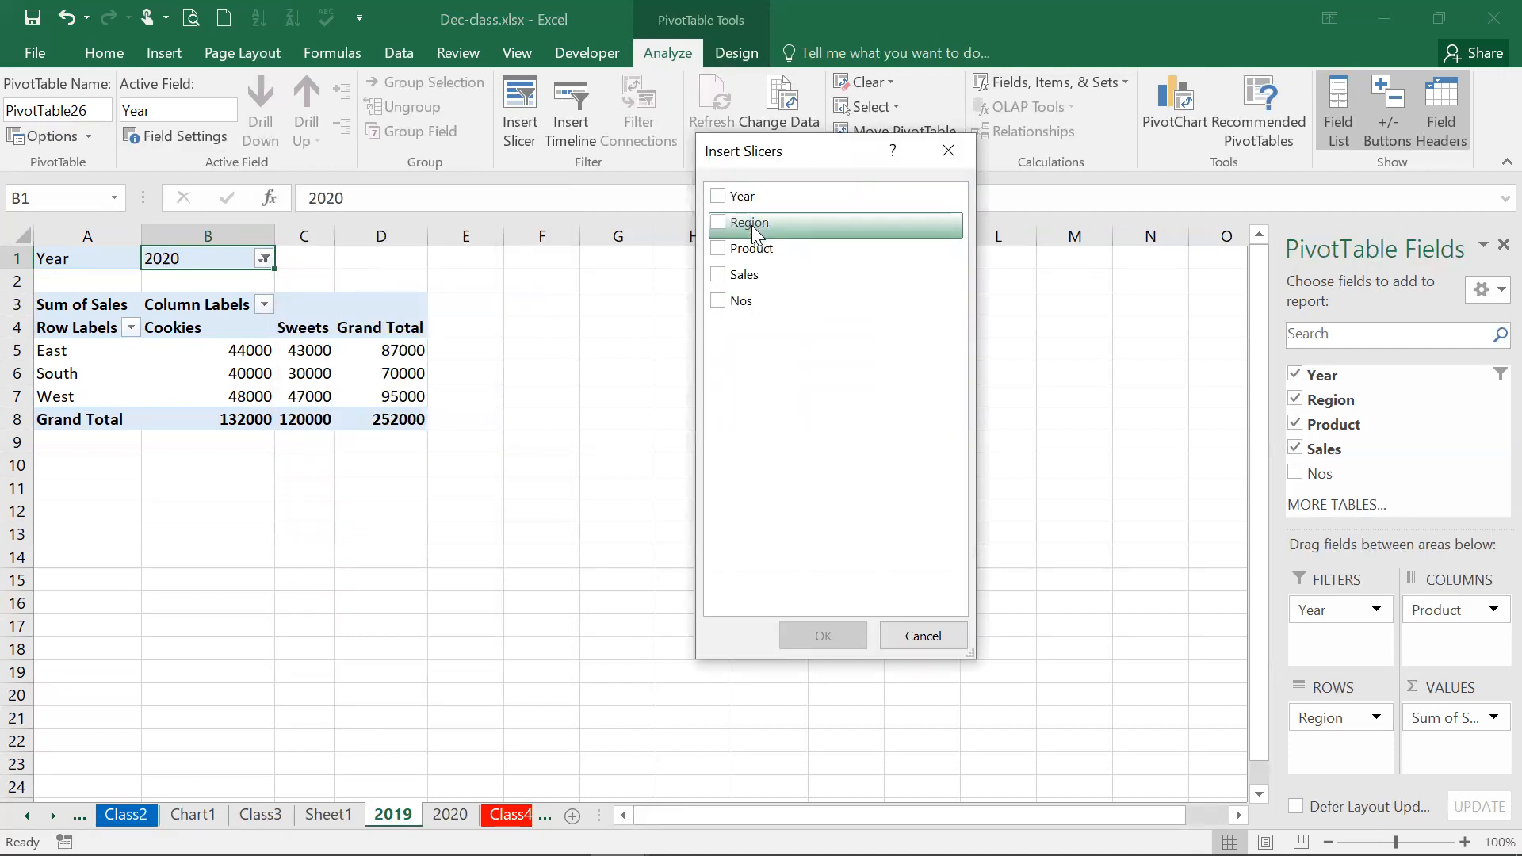
left_click(718, 223)
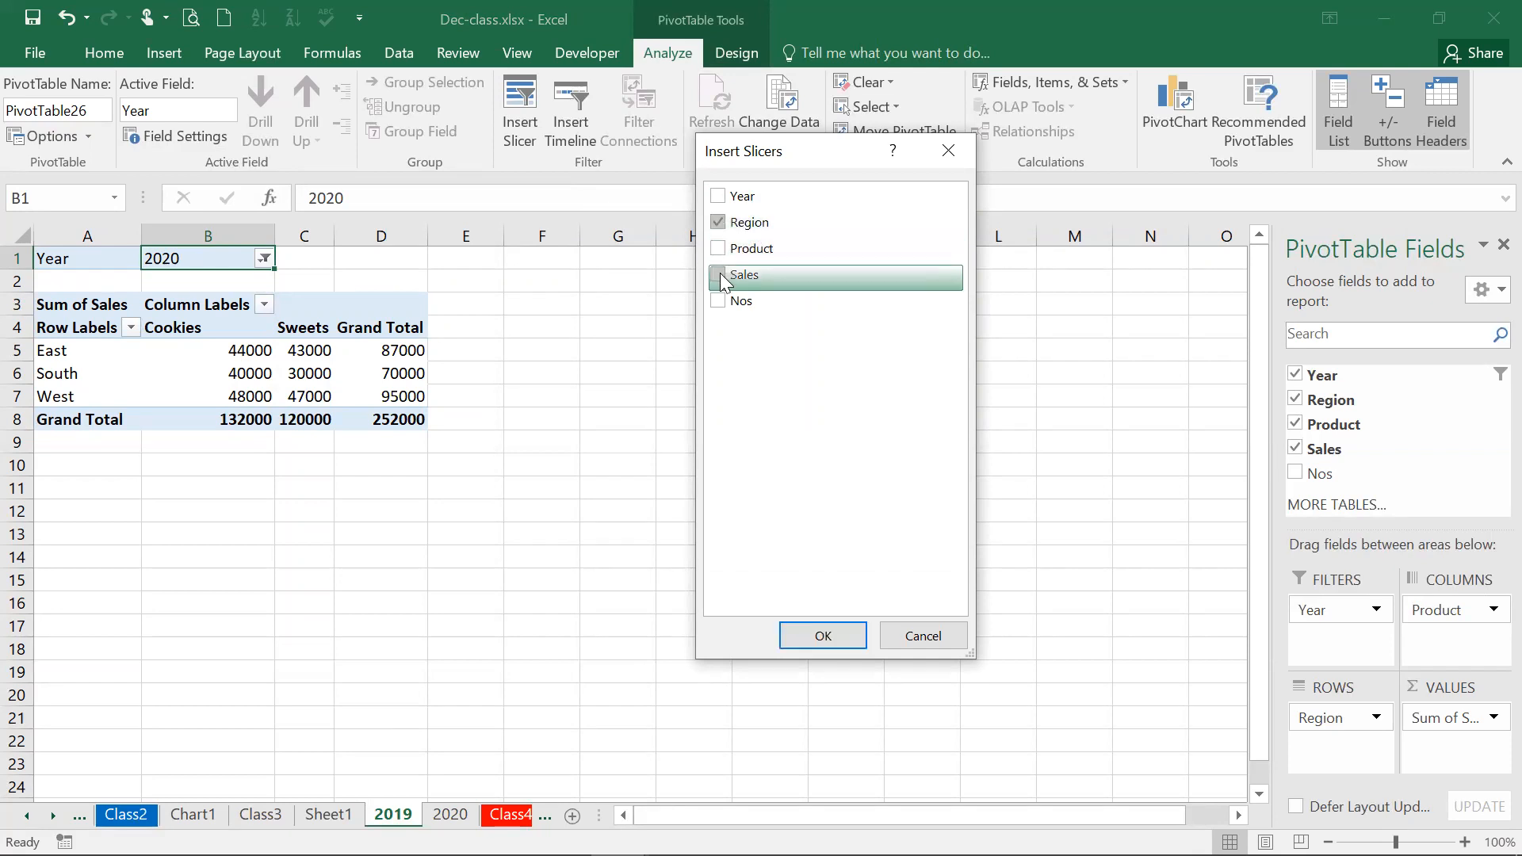
left_click(718, 249)
left_click(820, 635)
left_click_drag(706, 416, 878, 359)
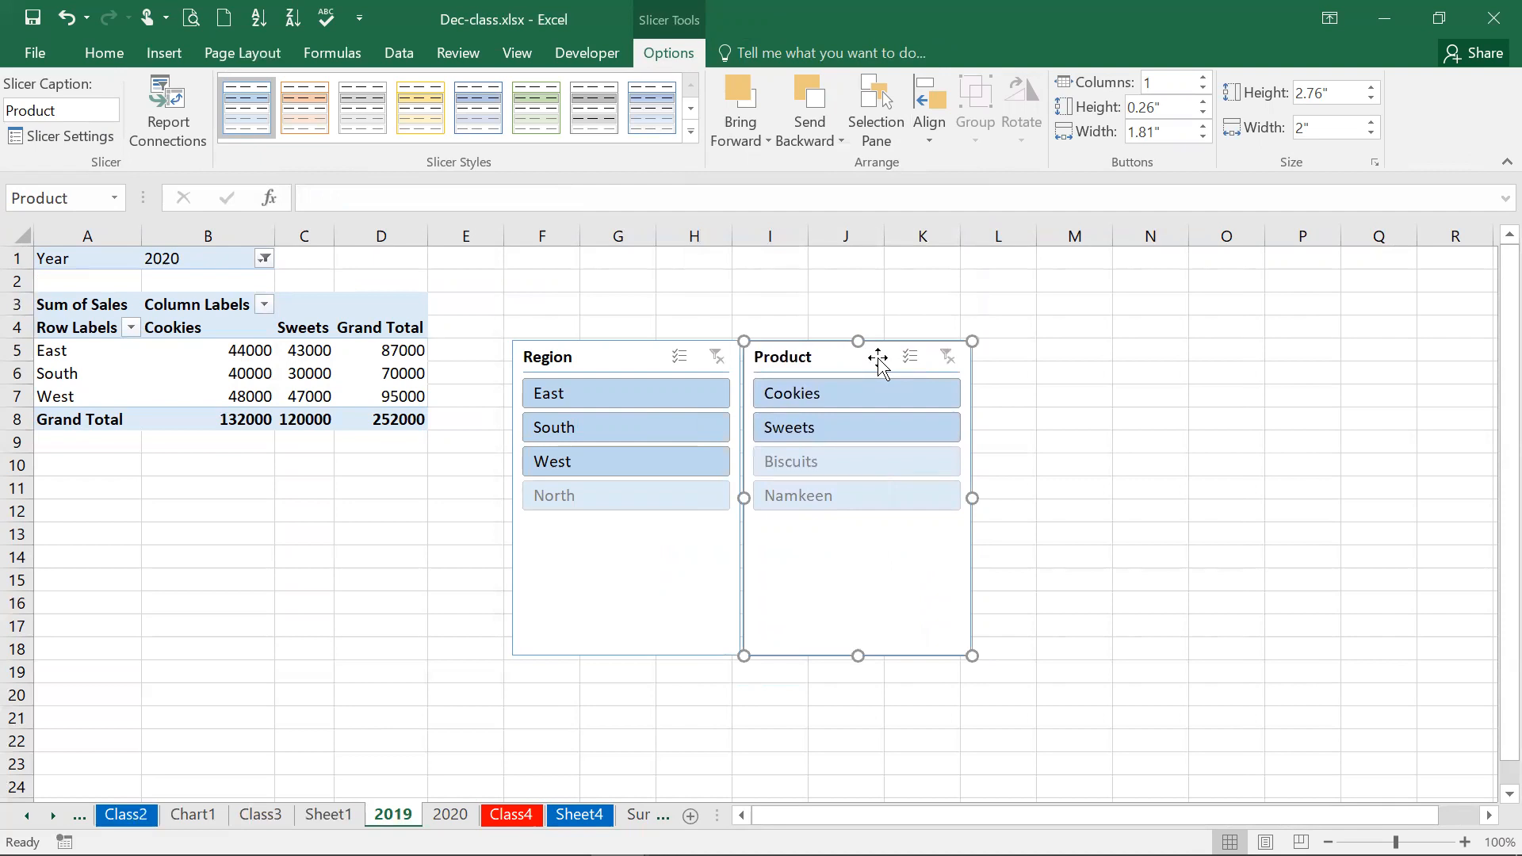
Filter the pivot table with the Region slicer by East and by South, and clear the region filter
left_click(587, 390)
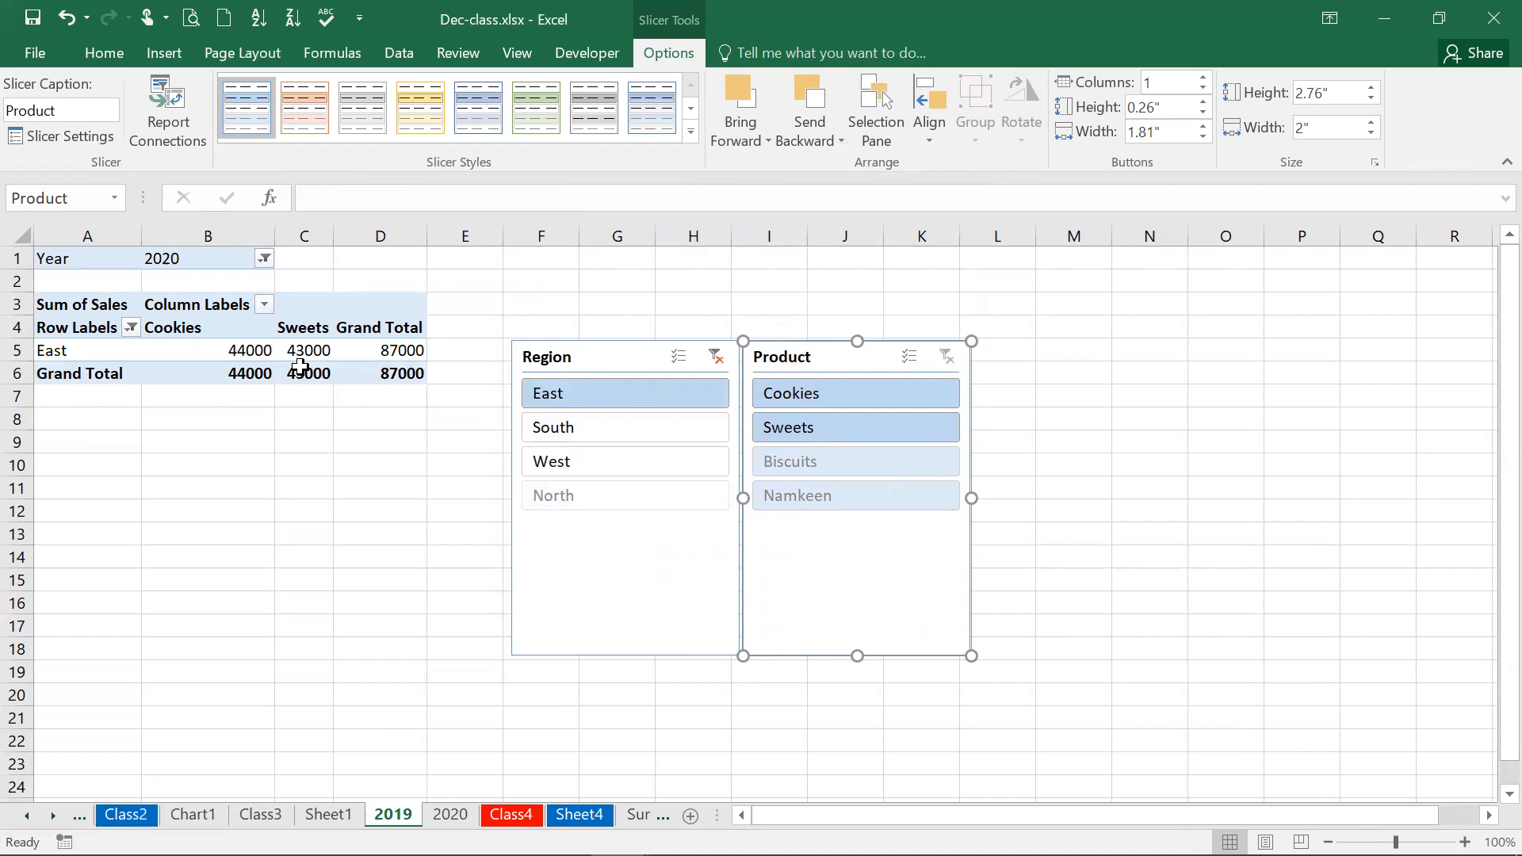
mouse_move(299, 367)
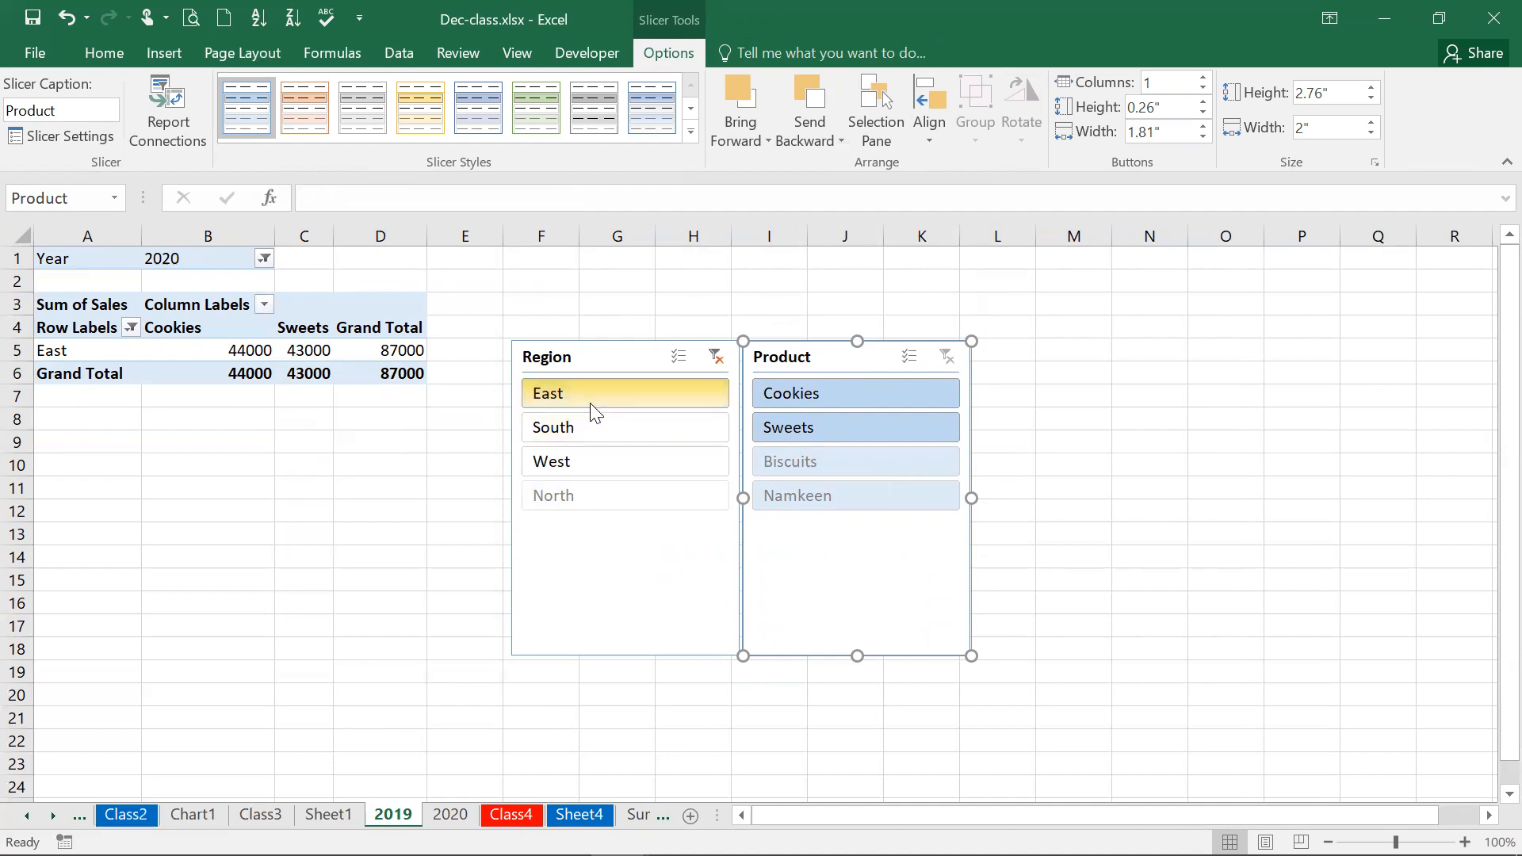
left_click(596, 426)
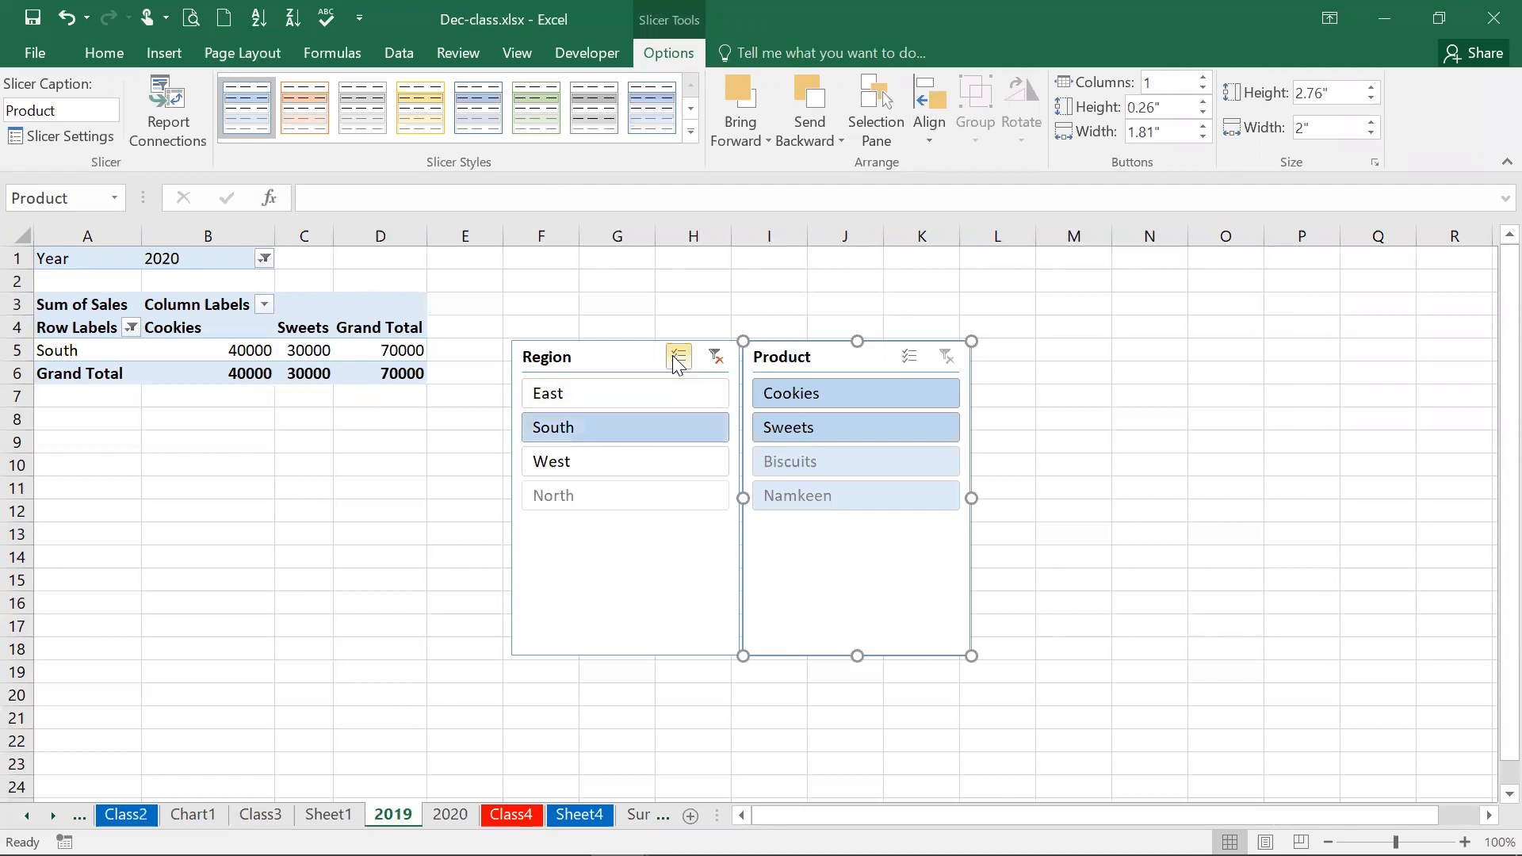
left_click(715, 356)
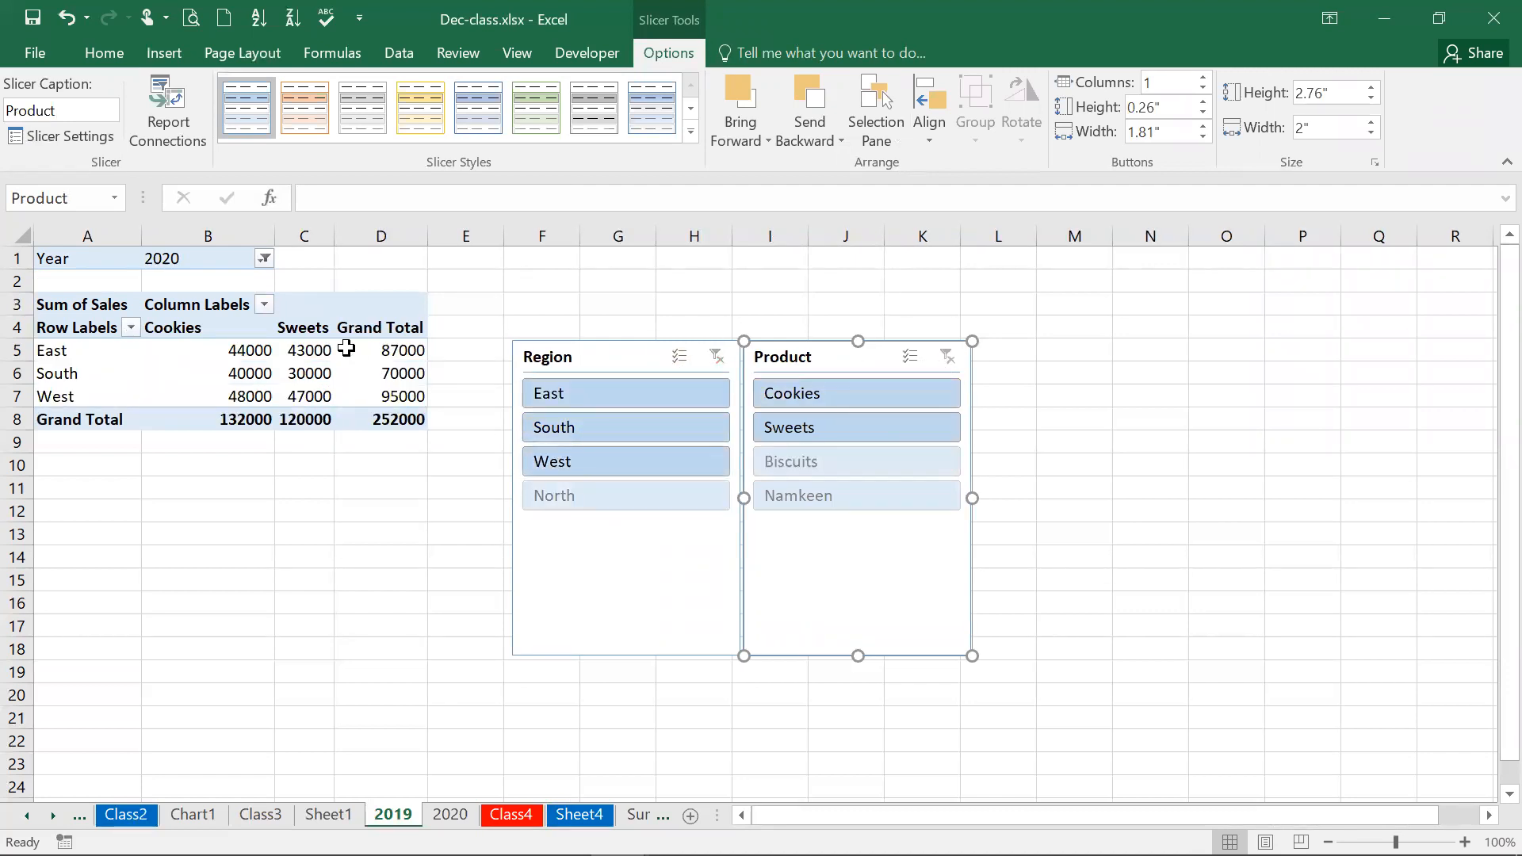
Filter the pivot table by Cookies with the Product slicer and clear the product filter
left_click(792, 392)
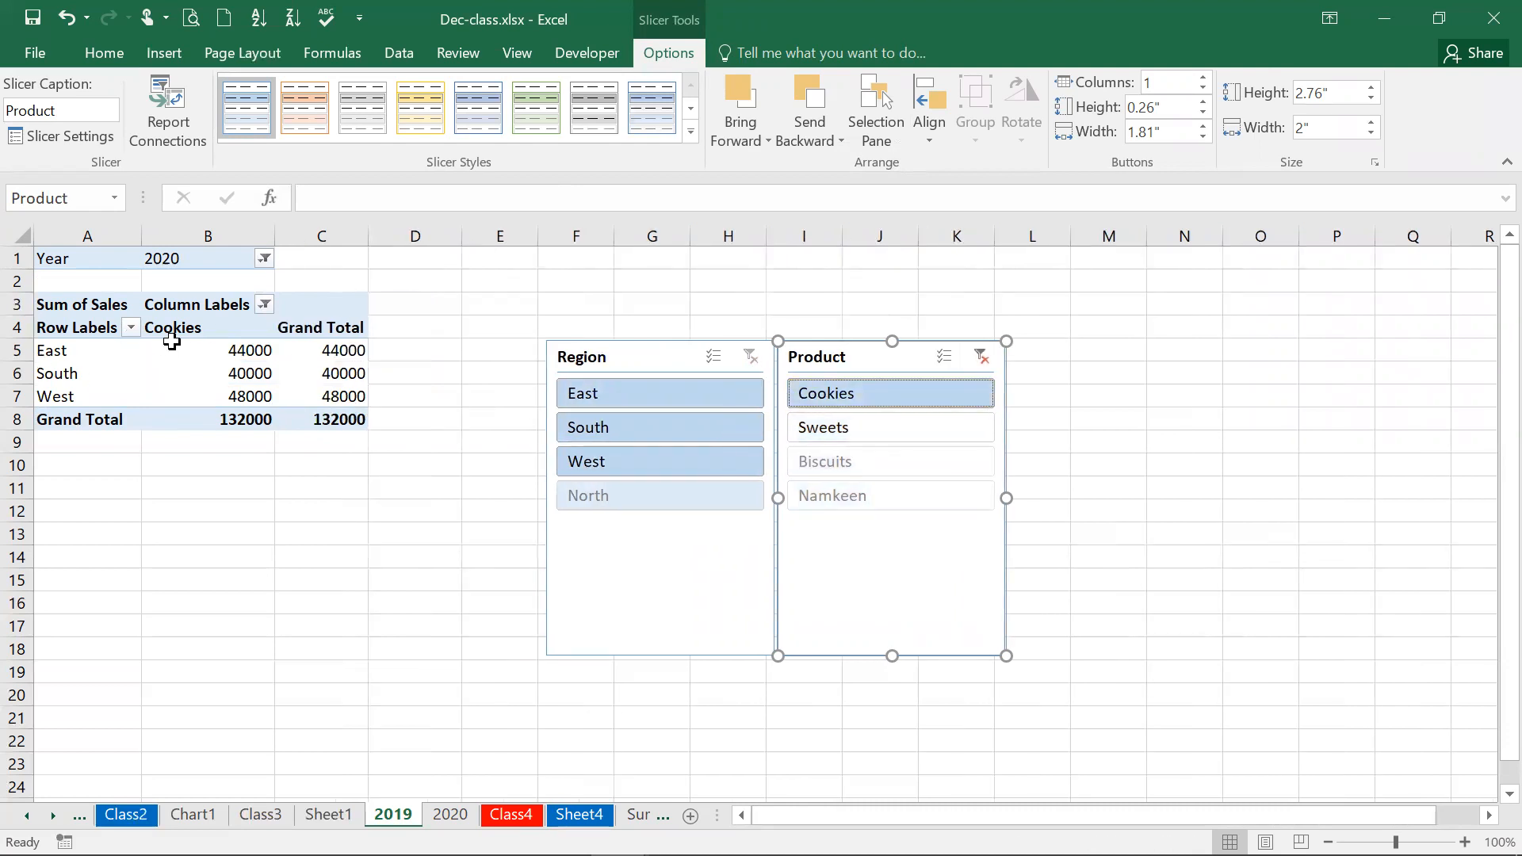
mouse_move(181, 426)
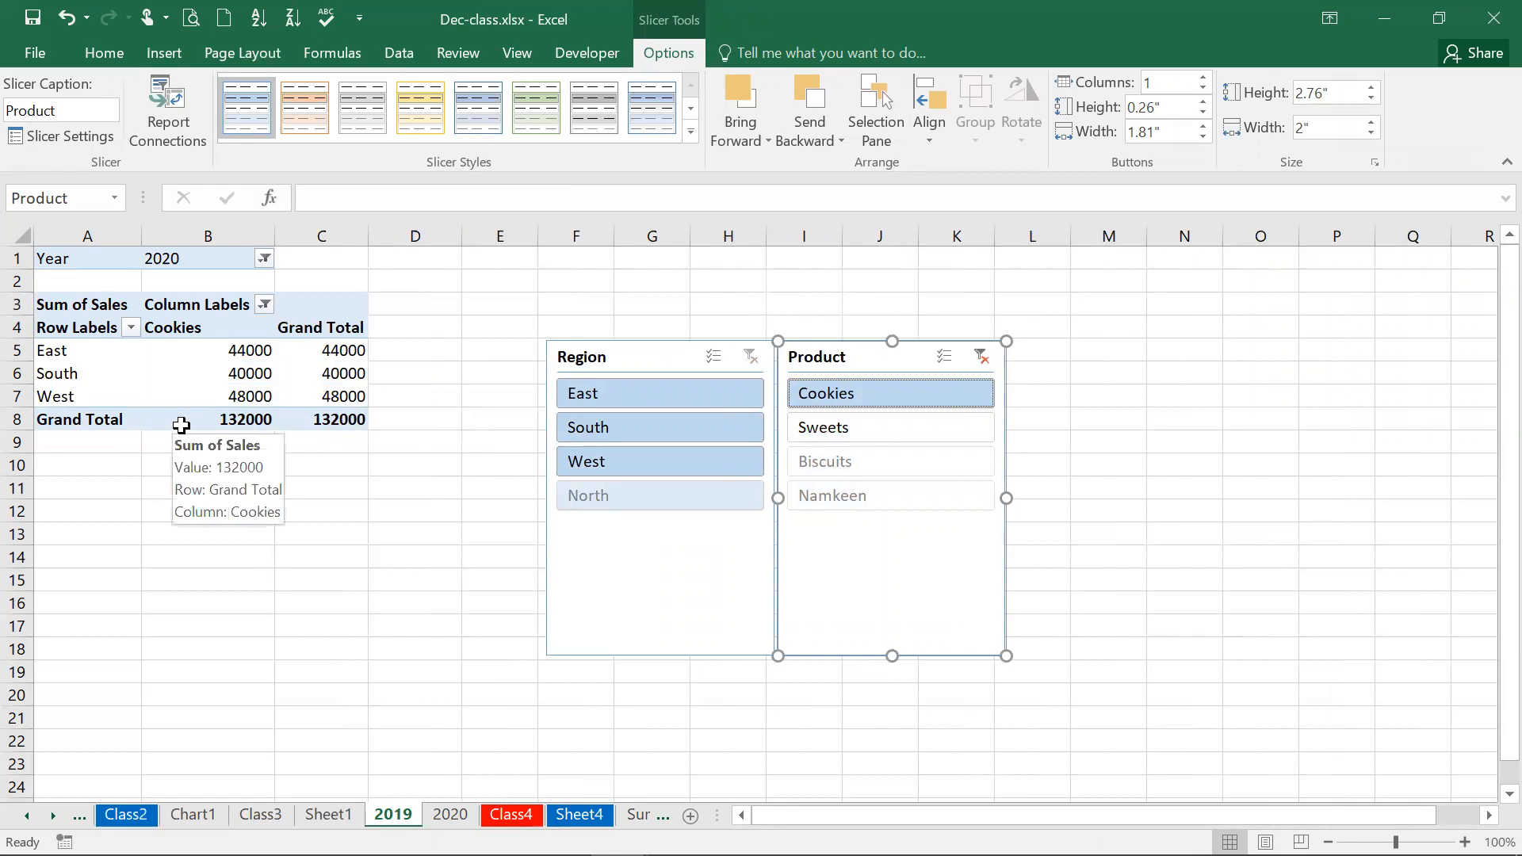
left_click(983, 358)
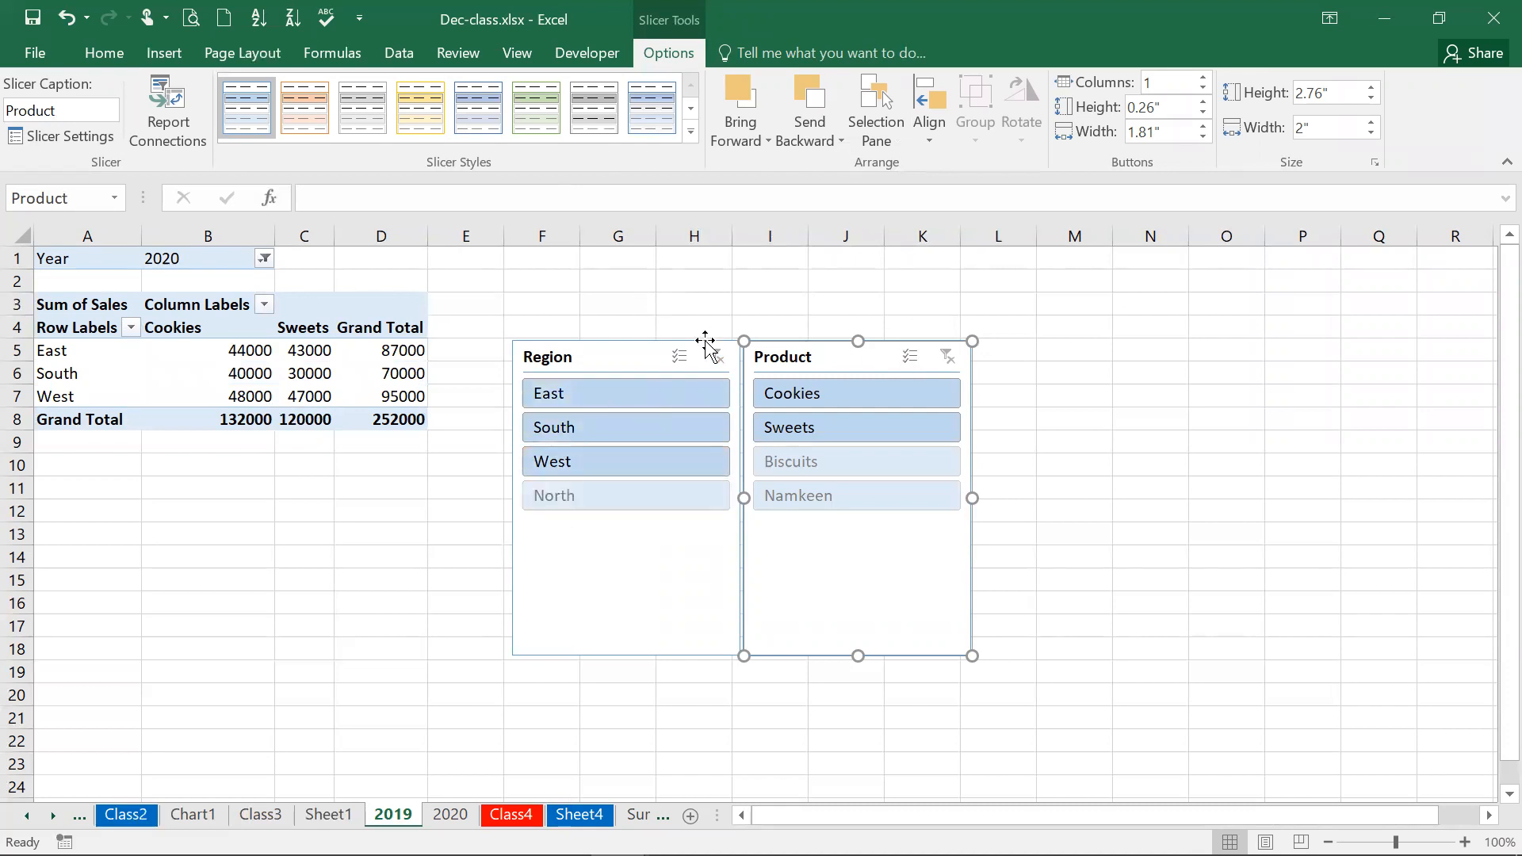
Set the Region slicer's layout to 4 columns in its size and position properties
left_click(620, 361)
right_click(620, 360)
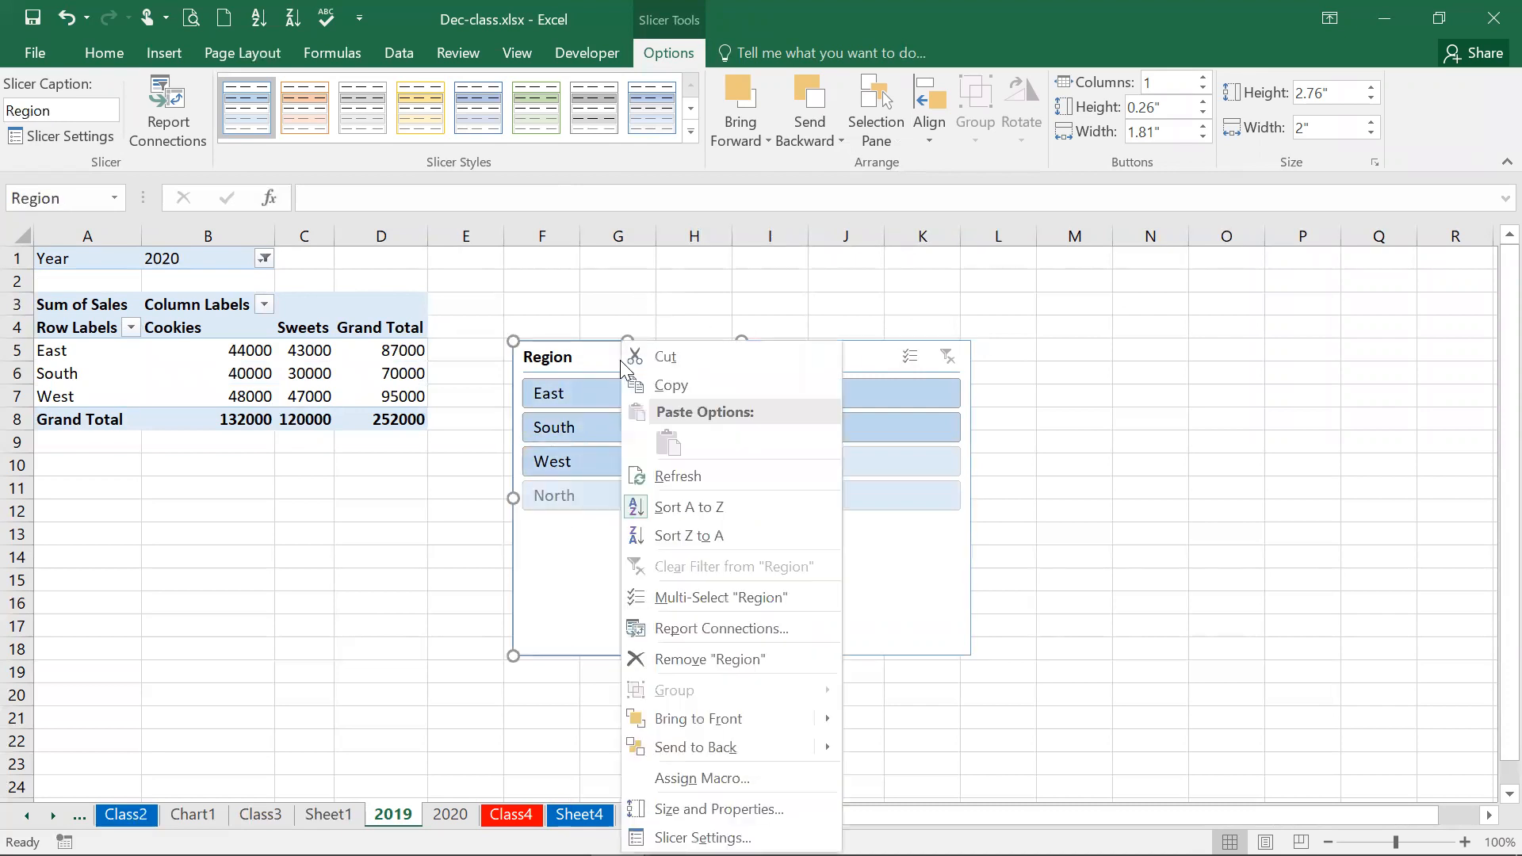
left_click(764, 805)
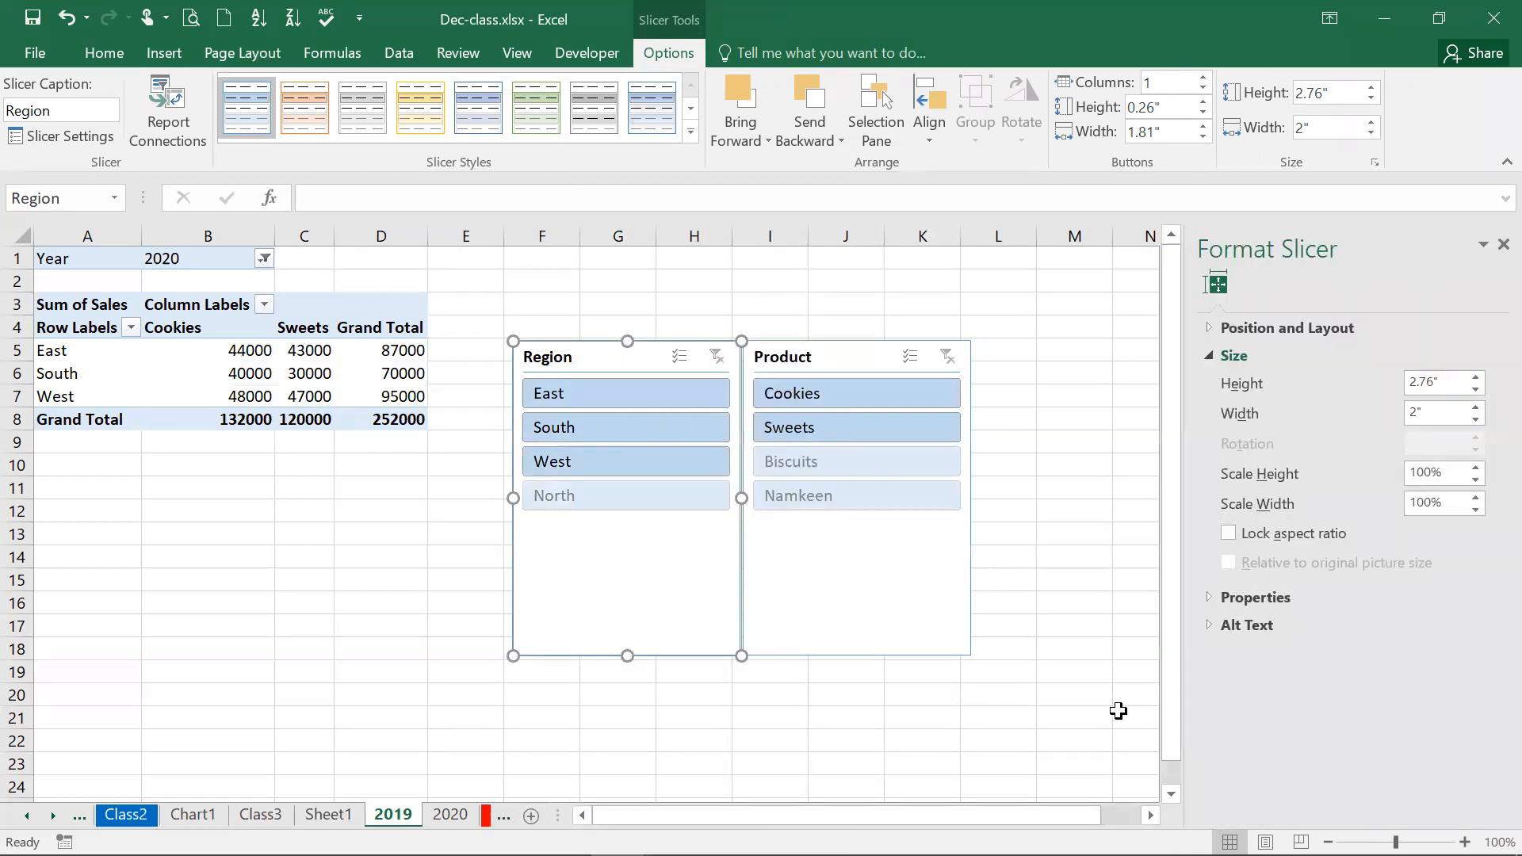
left_click(1213, 328)
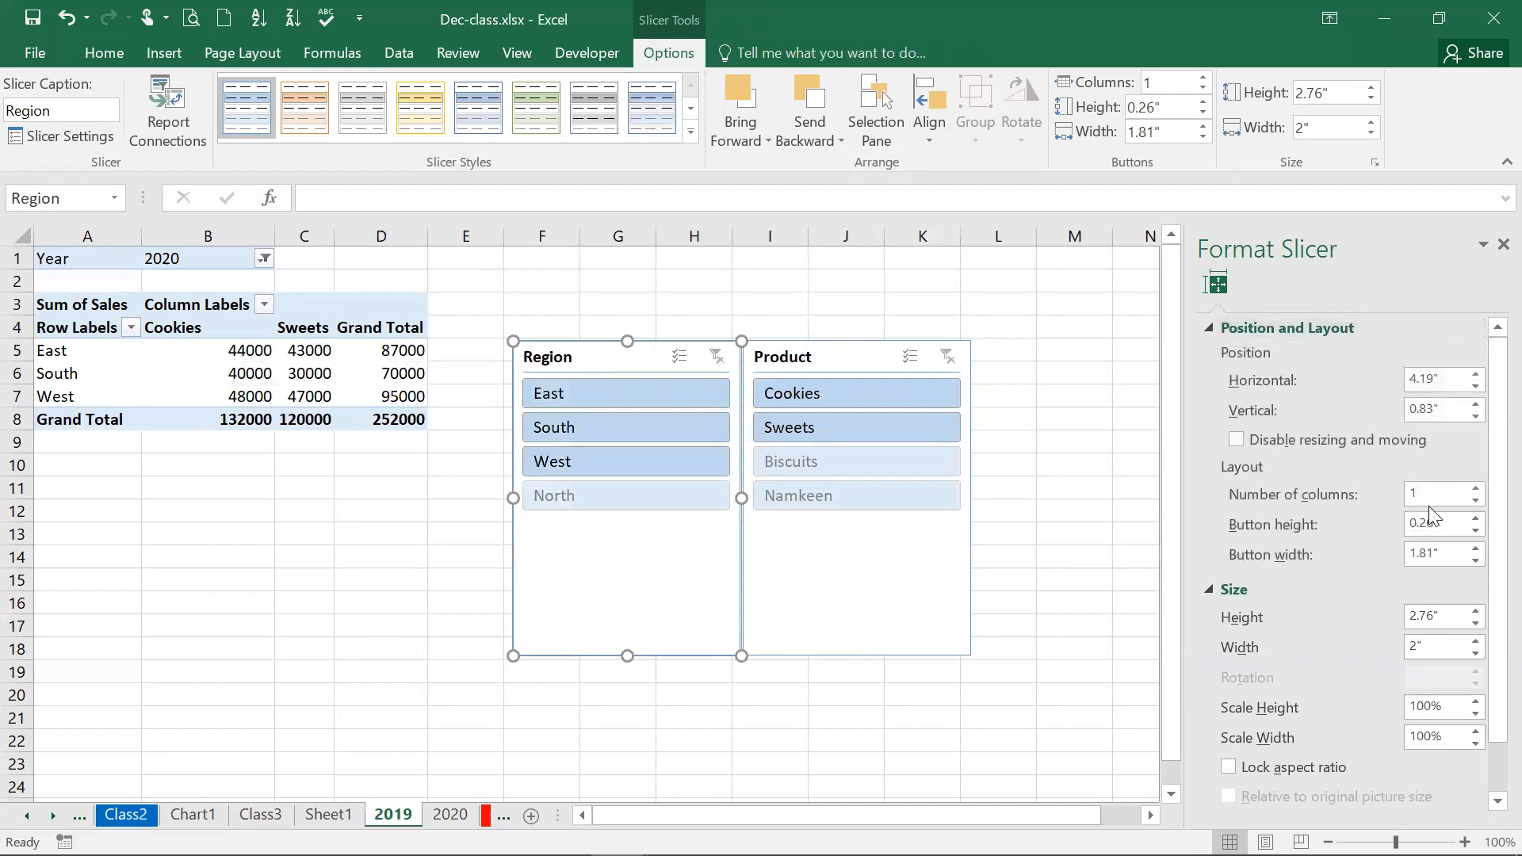
left_click(1475, 489)
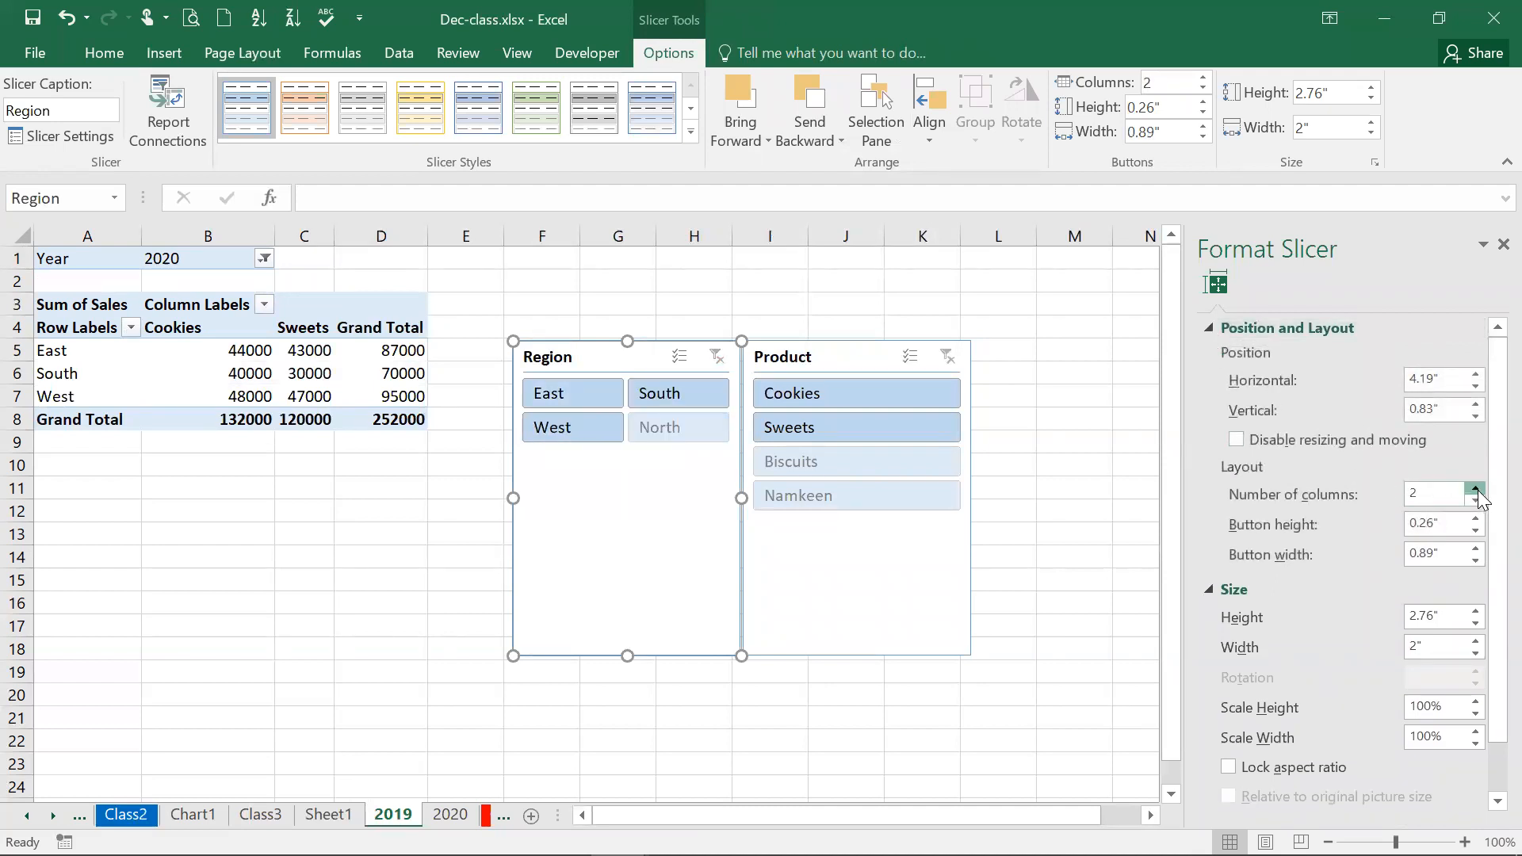
left_click(1474, 489)
left_click(1475, 489)
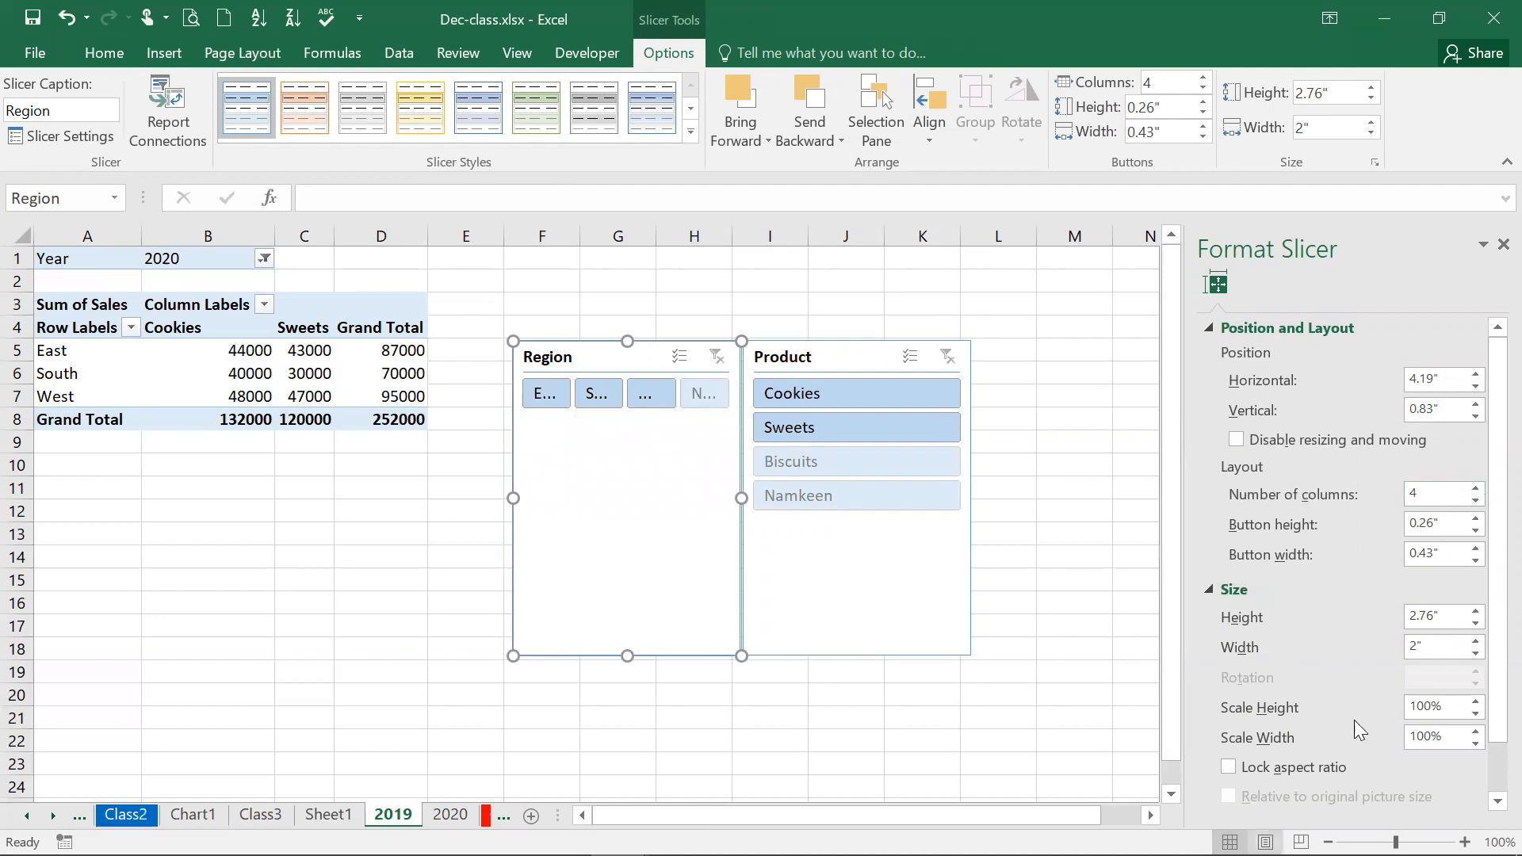
left_click(1065, 423)
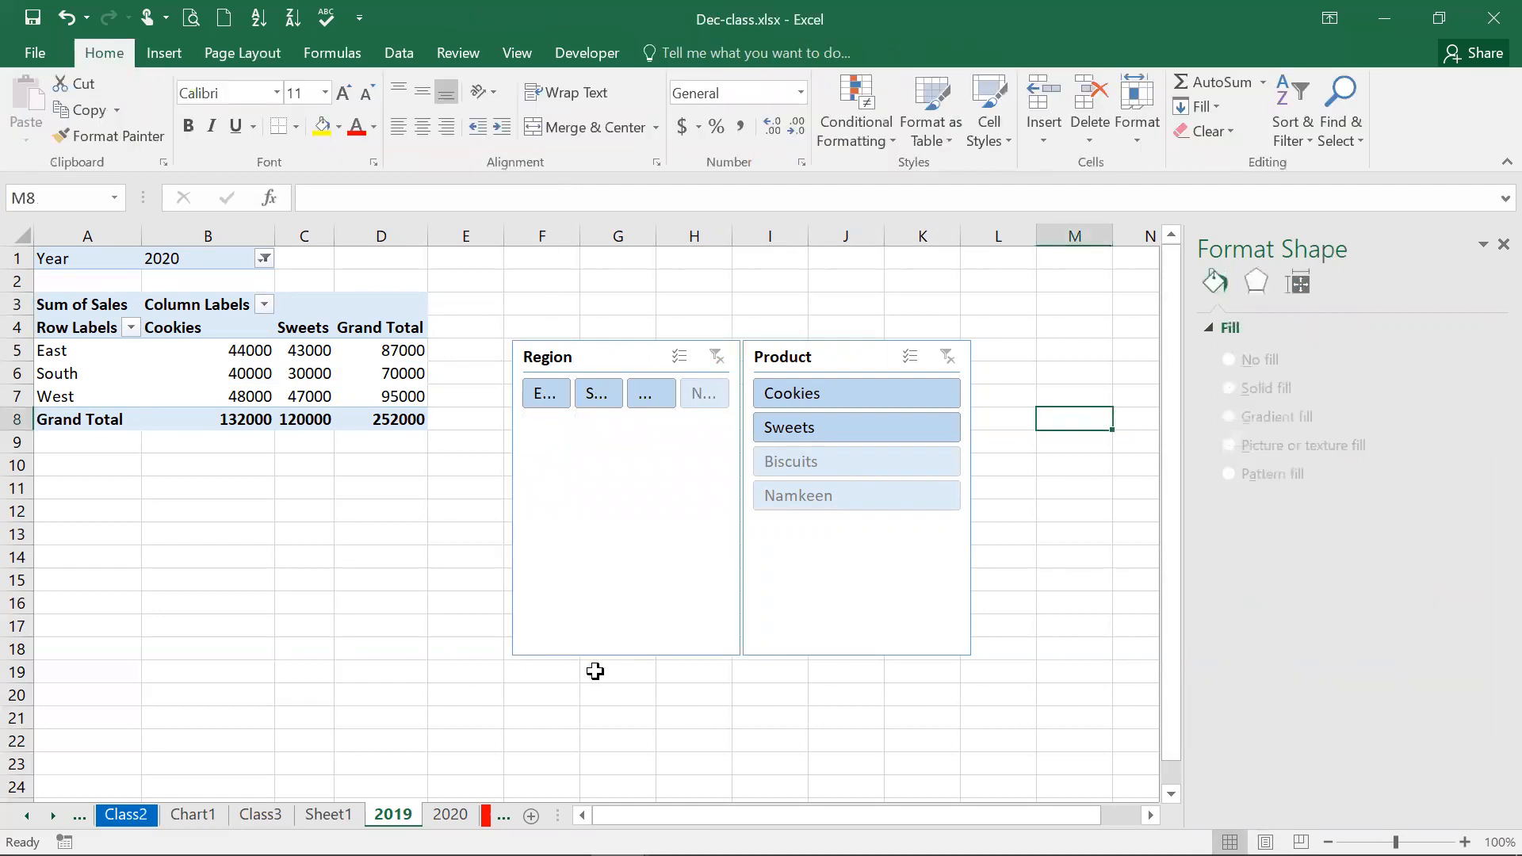
Resize the Region slicer to about 0.82" high and 2.72" wide, and move it up beside the top of the pivot table
left_click(627, 644)
left_click_drag(626, 657, 616, 435)
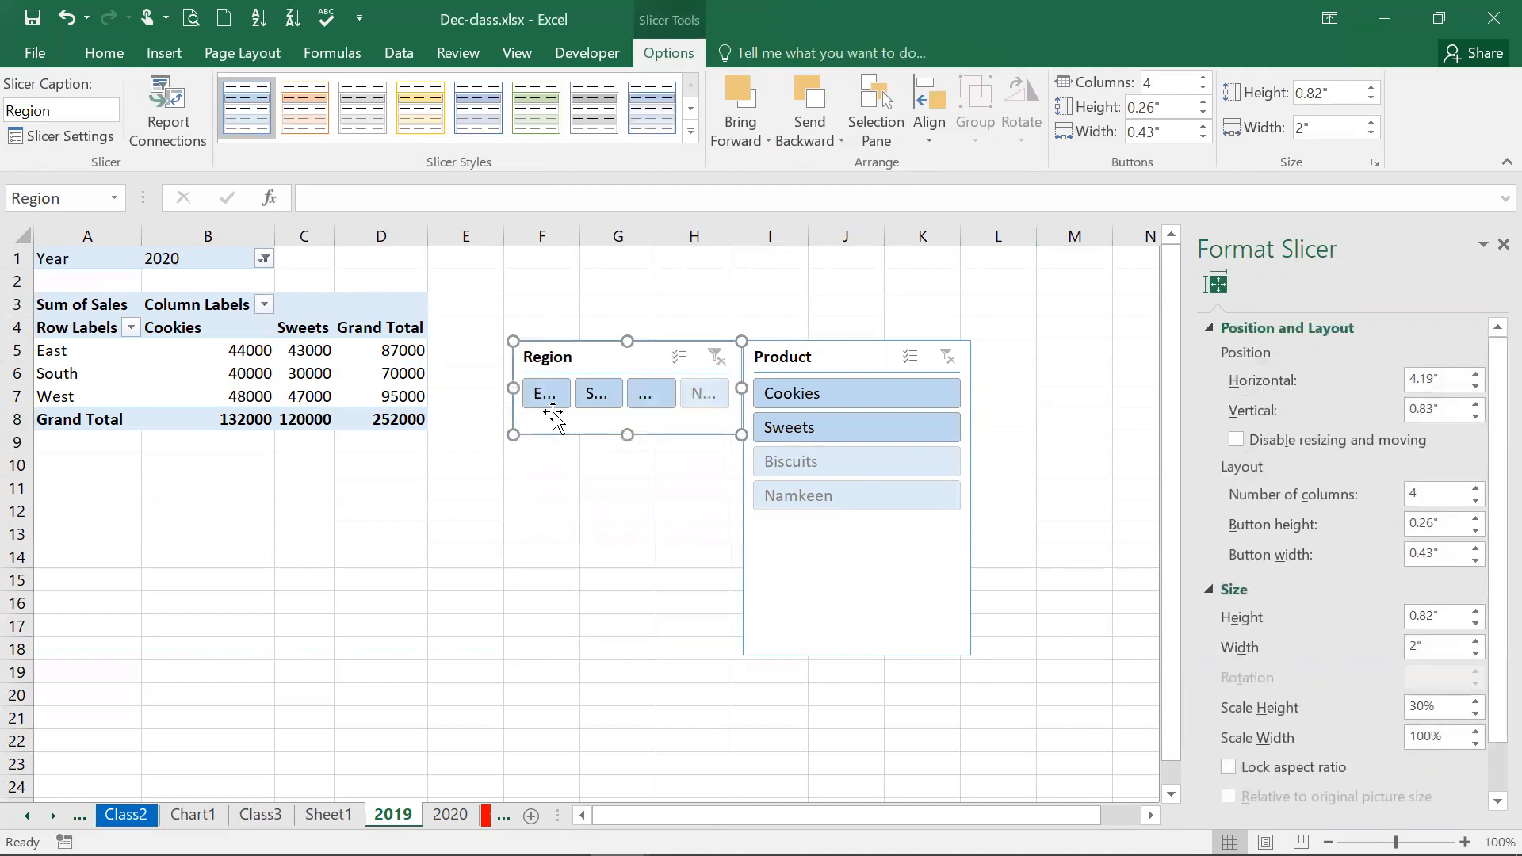
left_click_drag(513, 388, 431, 386)
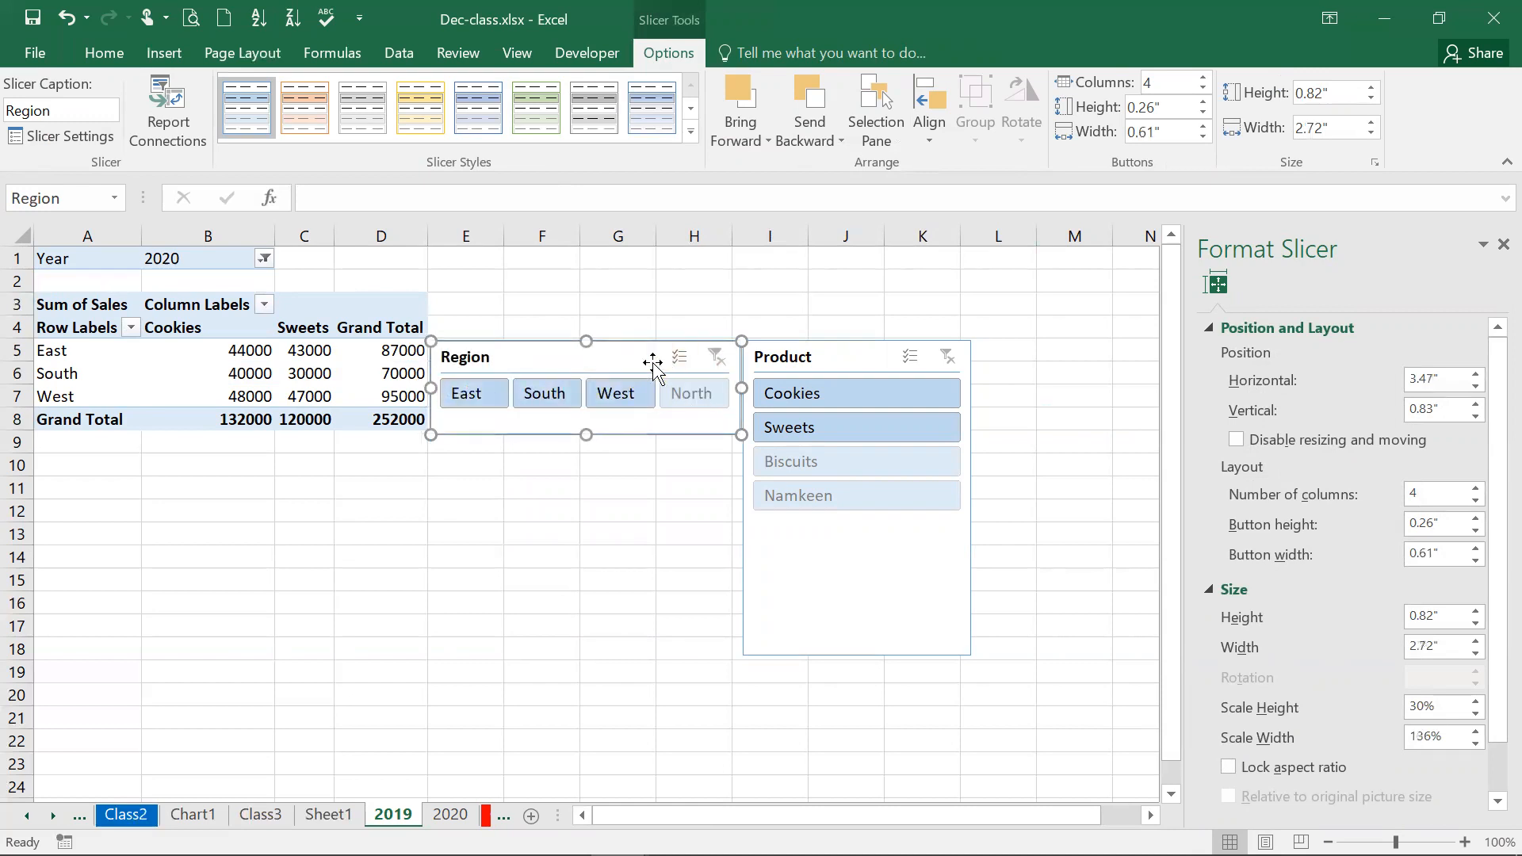
left_click_drag(629, 349, 631, 260)
Move the Product slicer directly below the Region slicer and set its layout to 4 columns
left_click(828, 354)
left_click_drag(827, 354, 520, 364)
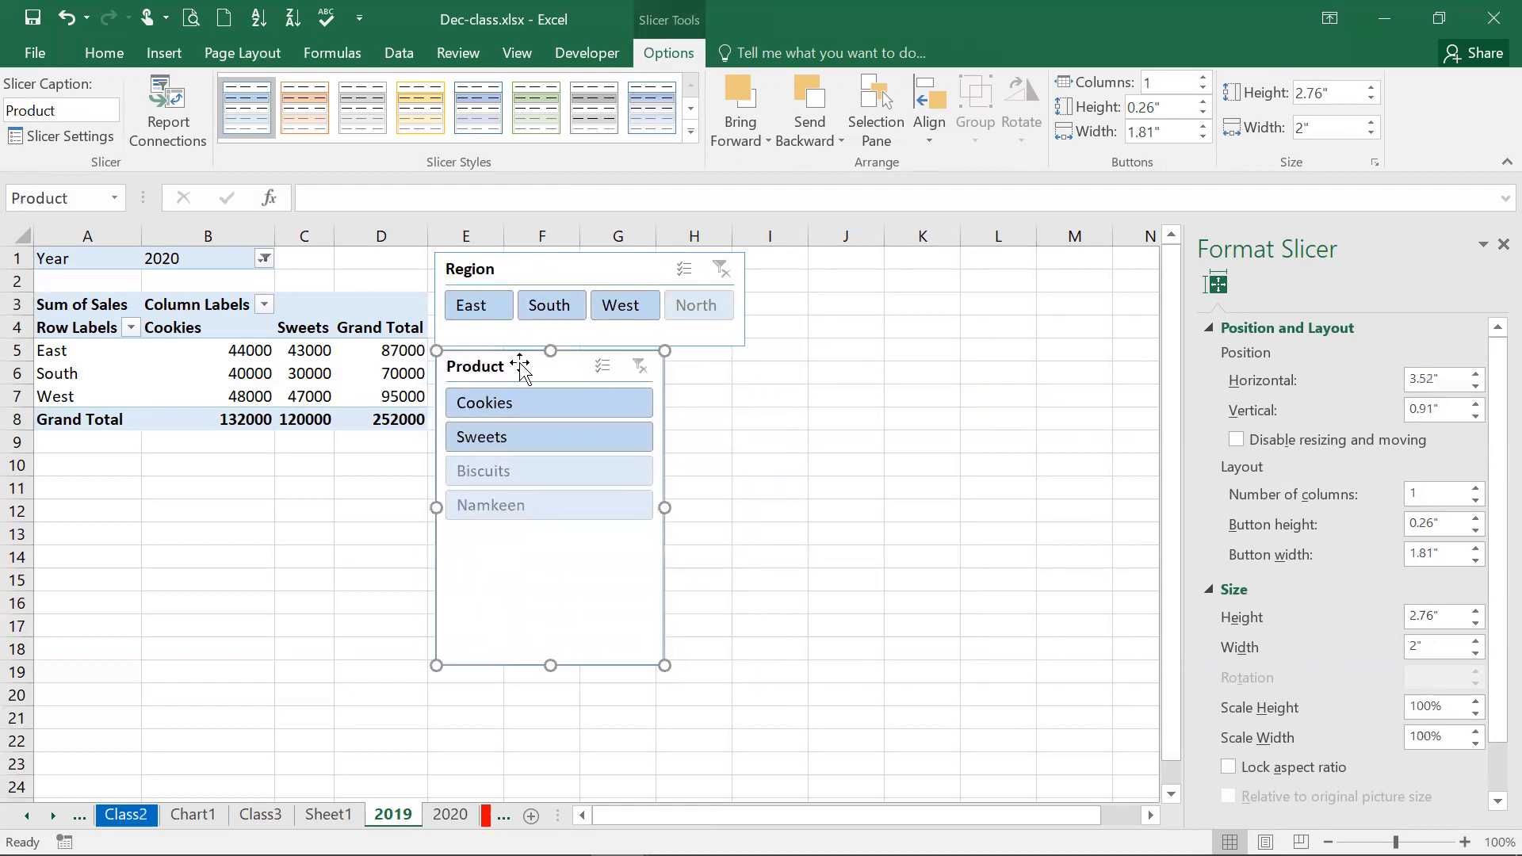
left_click(1475, 489)
left_click(1476, 488)
left_click(1476, 488)
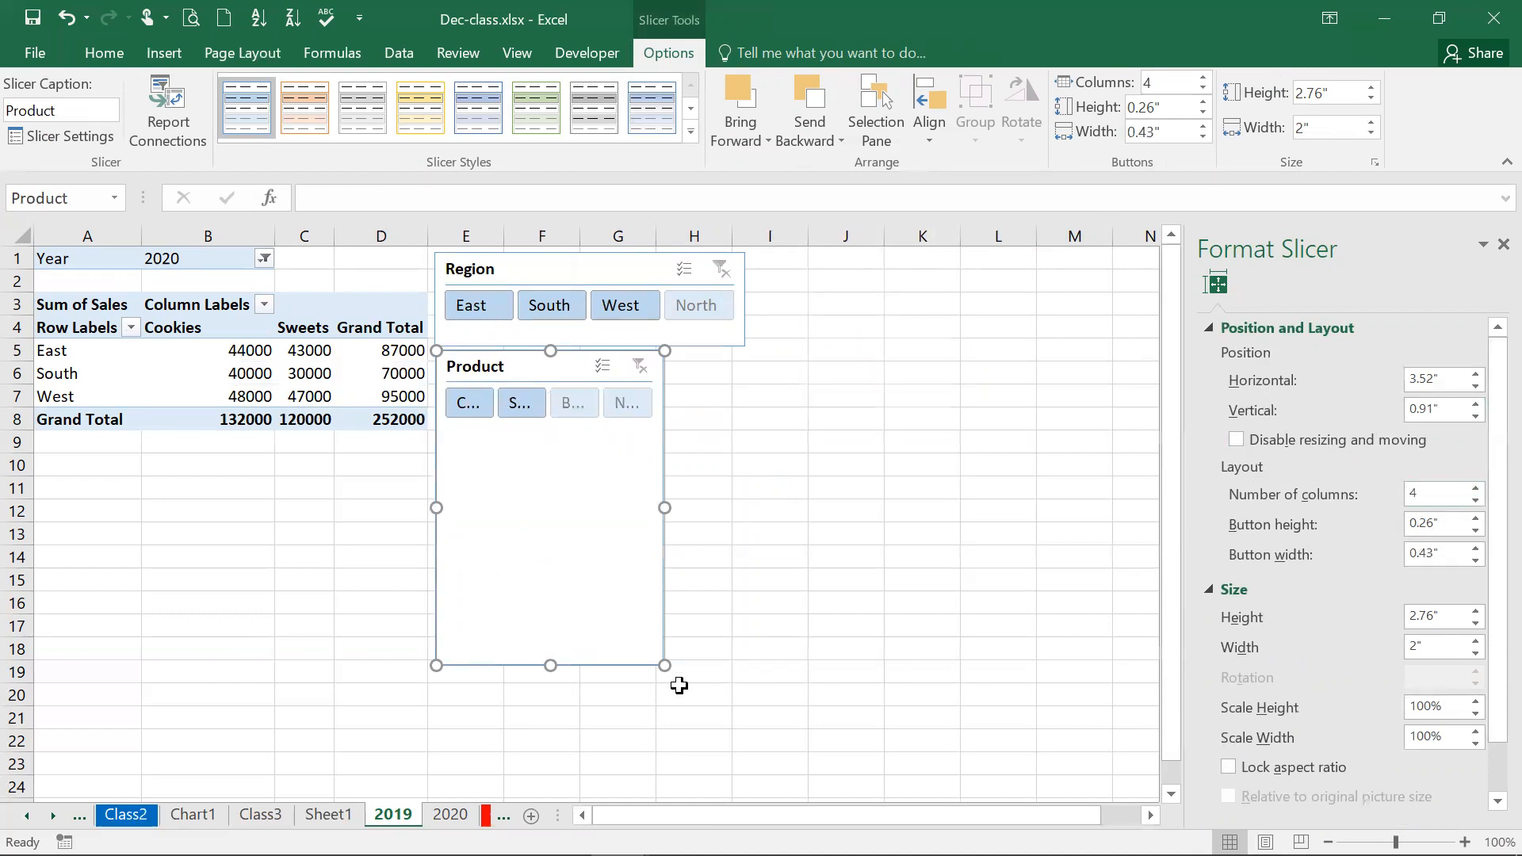
Resize the Product slicer to about 2.69" wide and 0.72" high, leaving a small gap below the Region slicer
left_click_drag(664, 507, 743, 516)
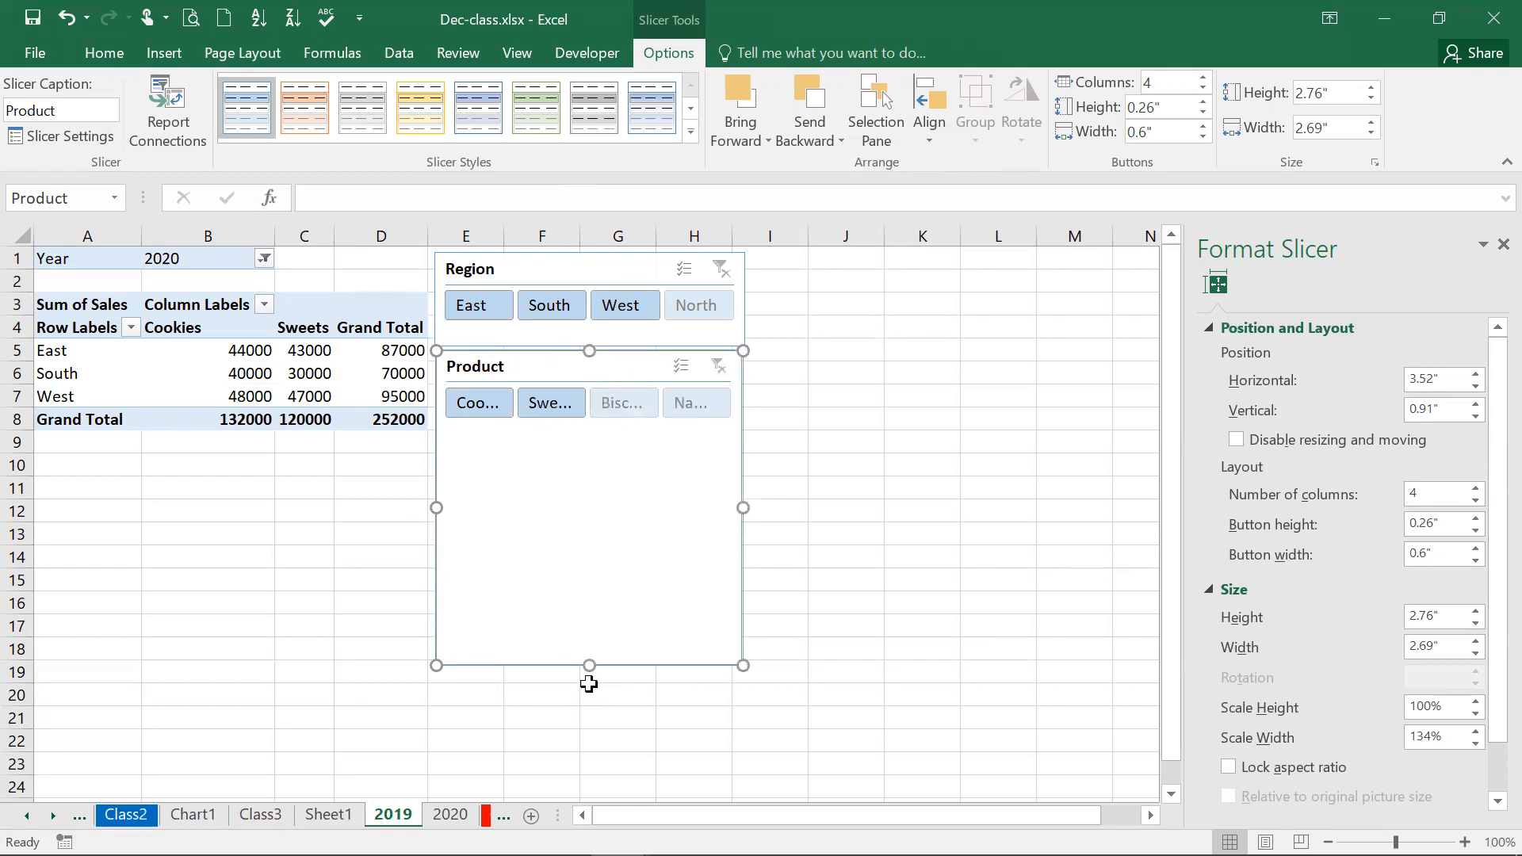
left_click_drag(592, 664, 587, 433)
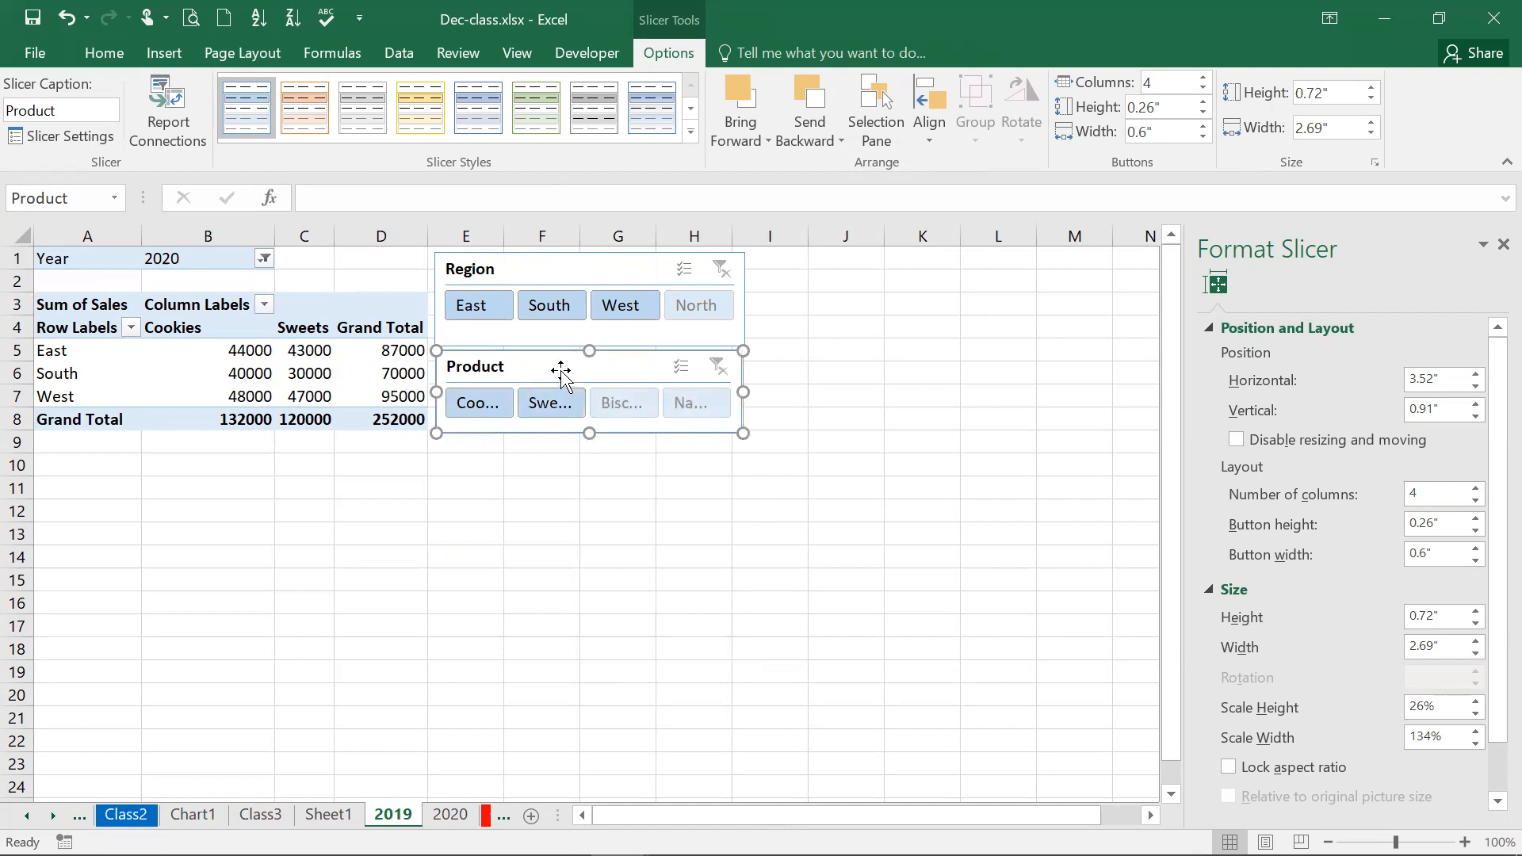
left_click(768, 618)
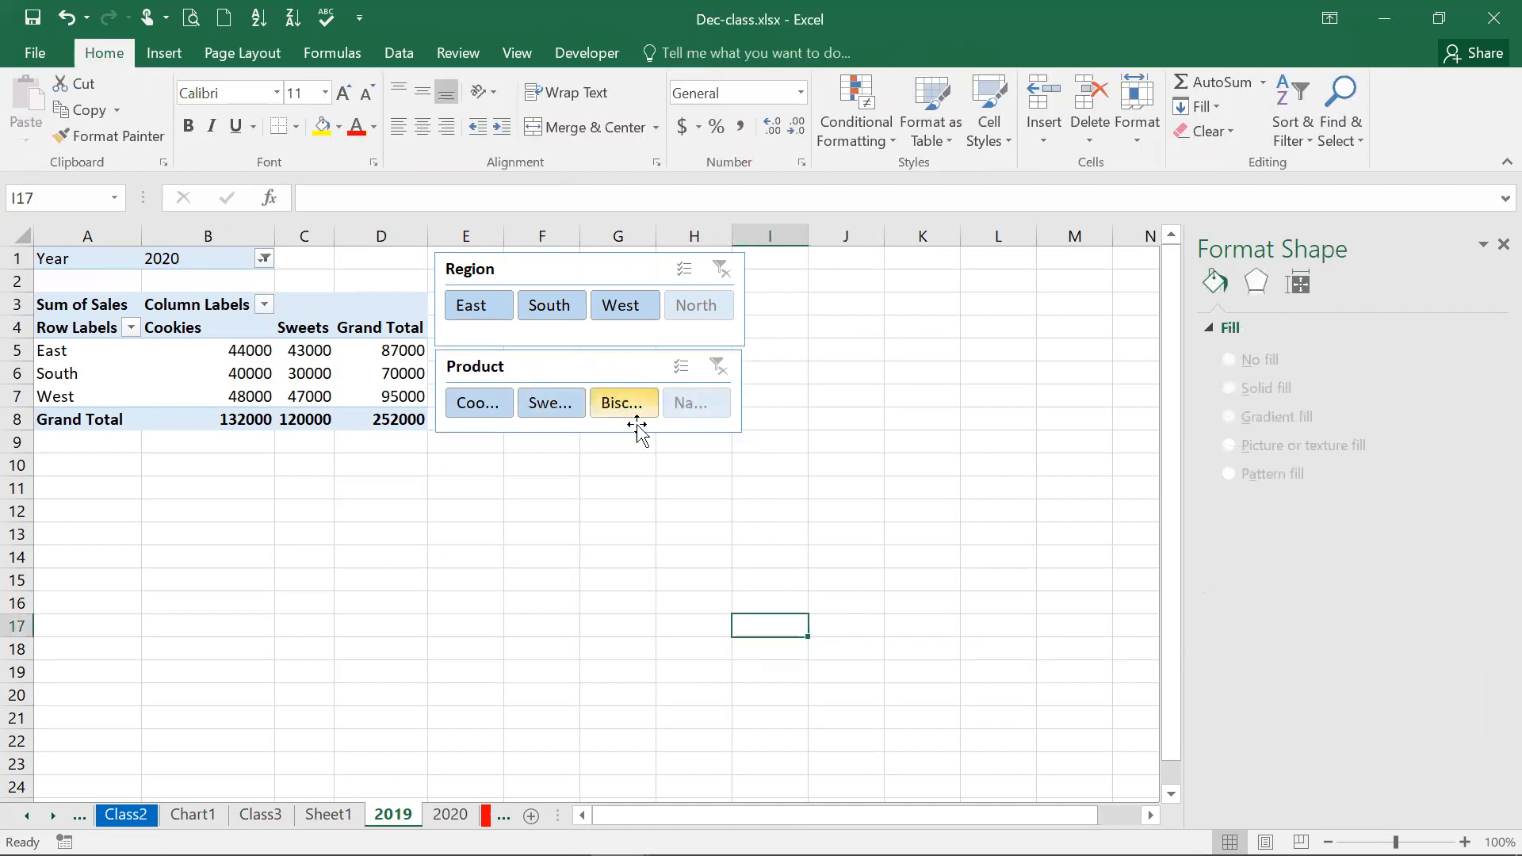
left_click(545, 361)
mouse_move(544, 360)
left_mouse_down()
mouse_move(863, 261)
mouse_move(833, 255)
mouse_move(859, 259)
mouse_move(459, 421)
mouse_move(547, 368)
left_mouse_up()
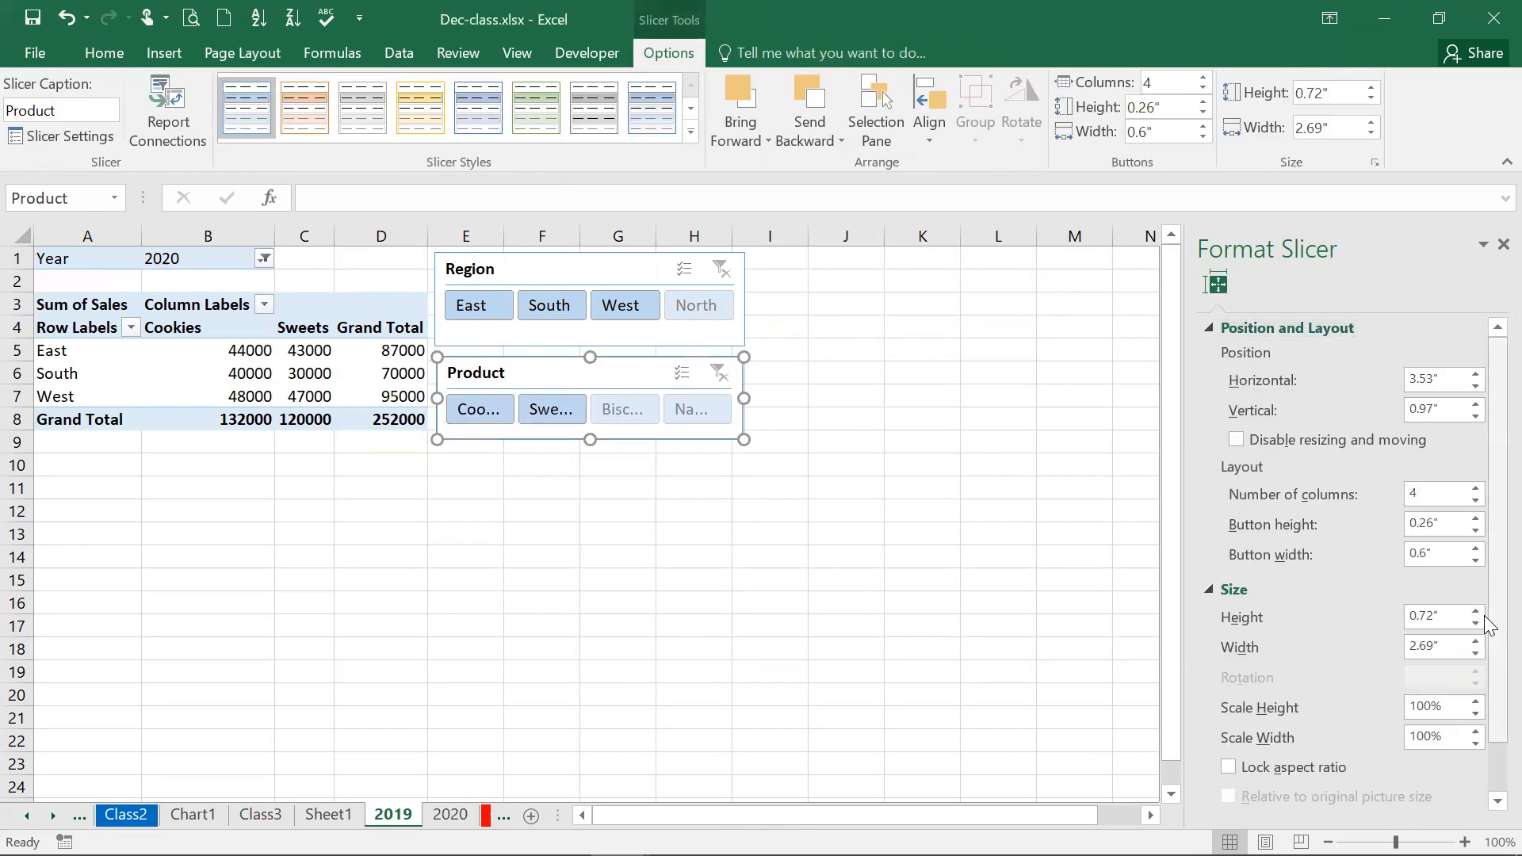
Examine the Product slicer's Properties and Alt Text settings, including the information about the Locked option
scroll(1487, 624, "down", 2)
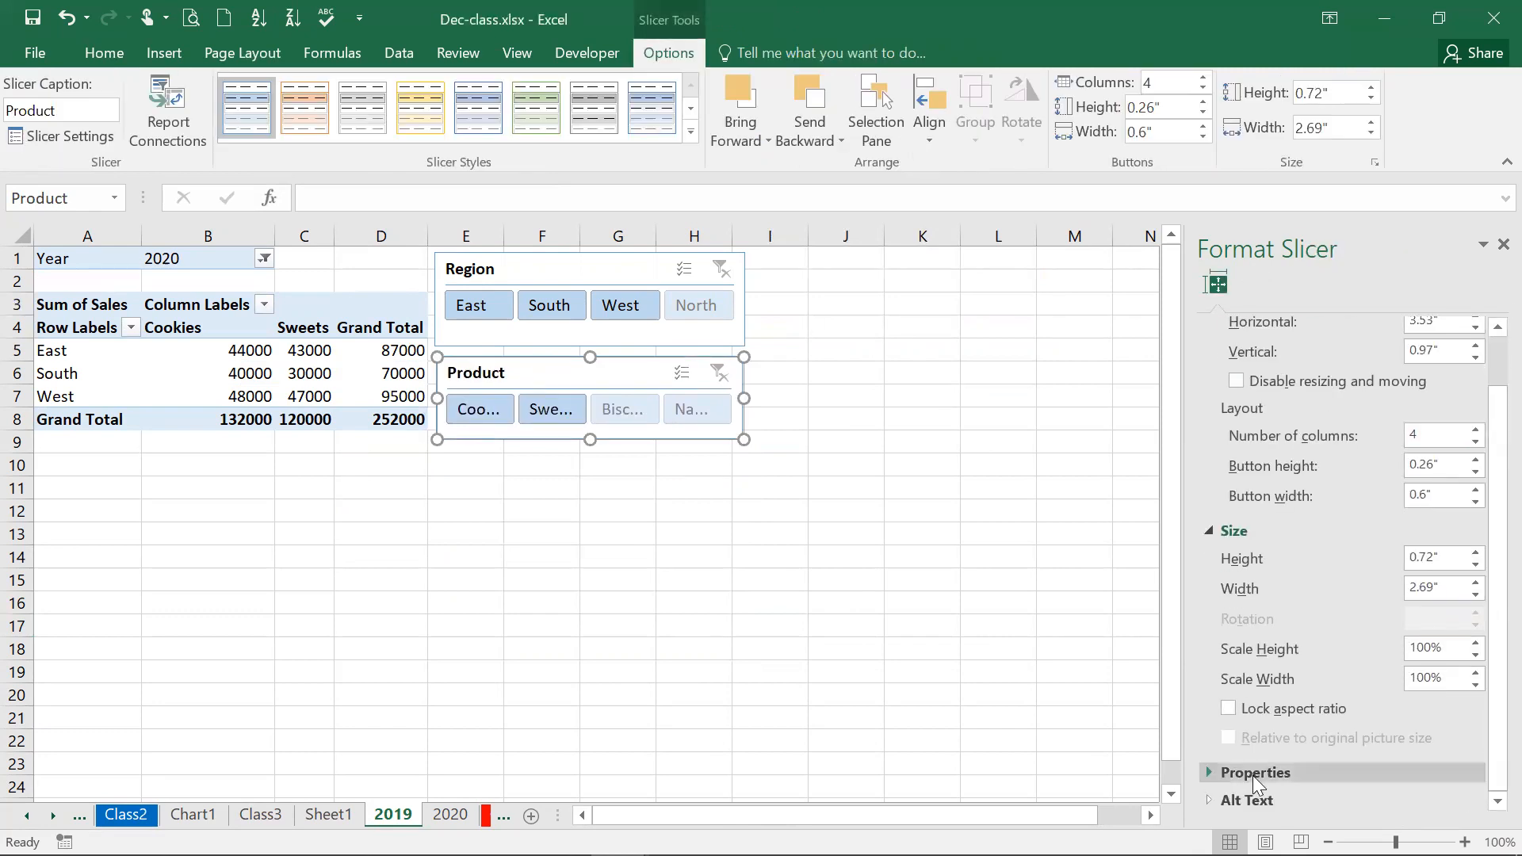
left_click(1201, 770)
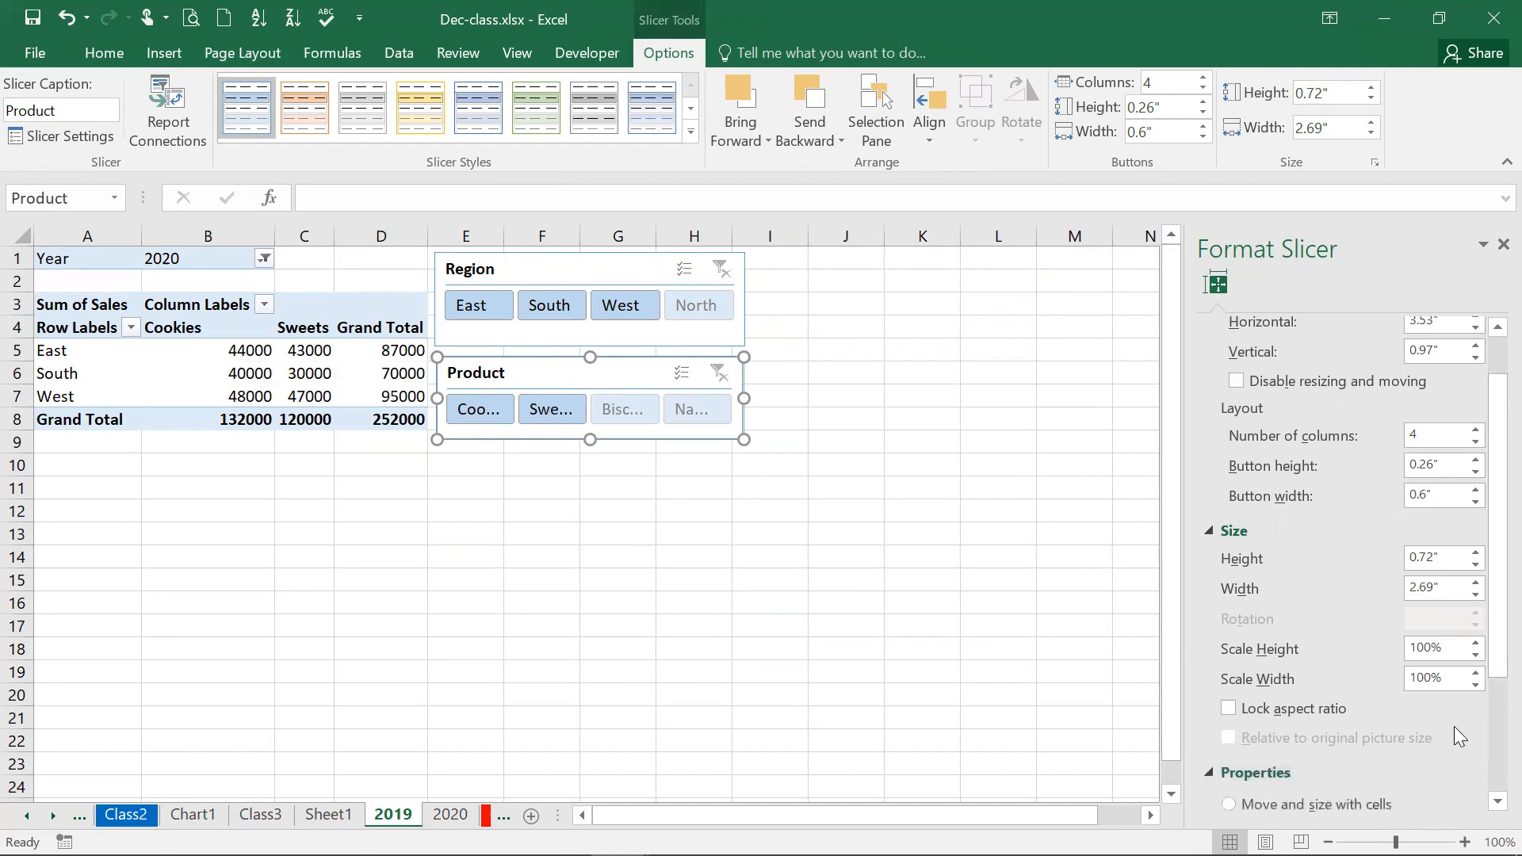
scroll(1487, 804, "down", 3)
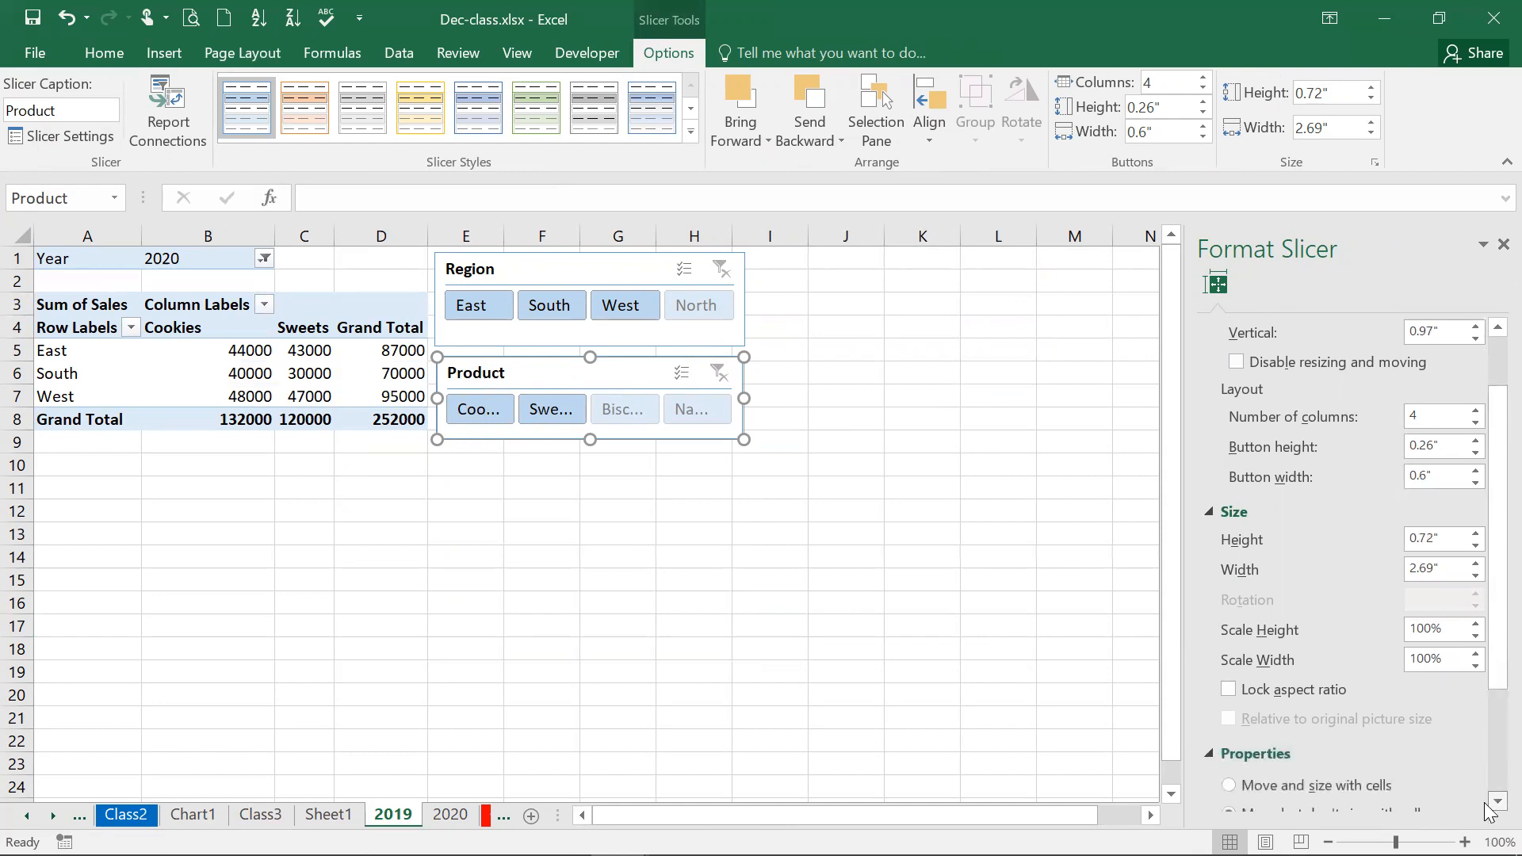
scroll(1486, 808, "down", 1)
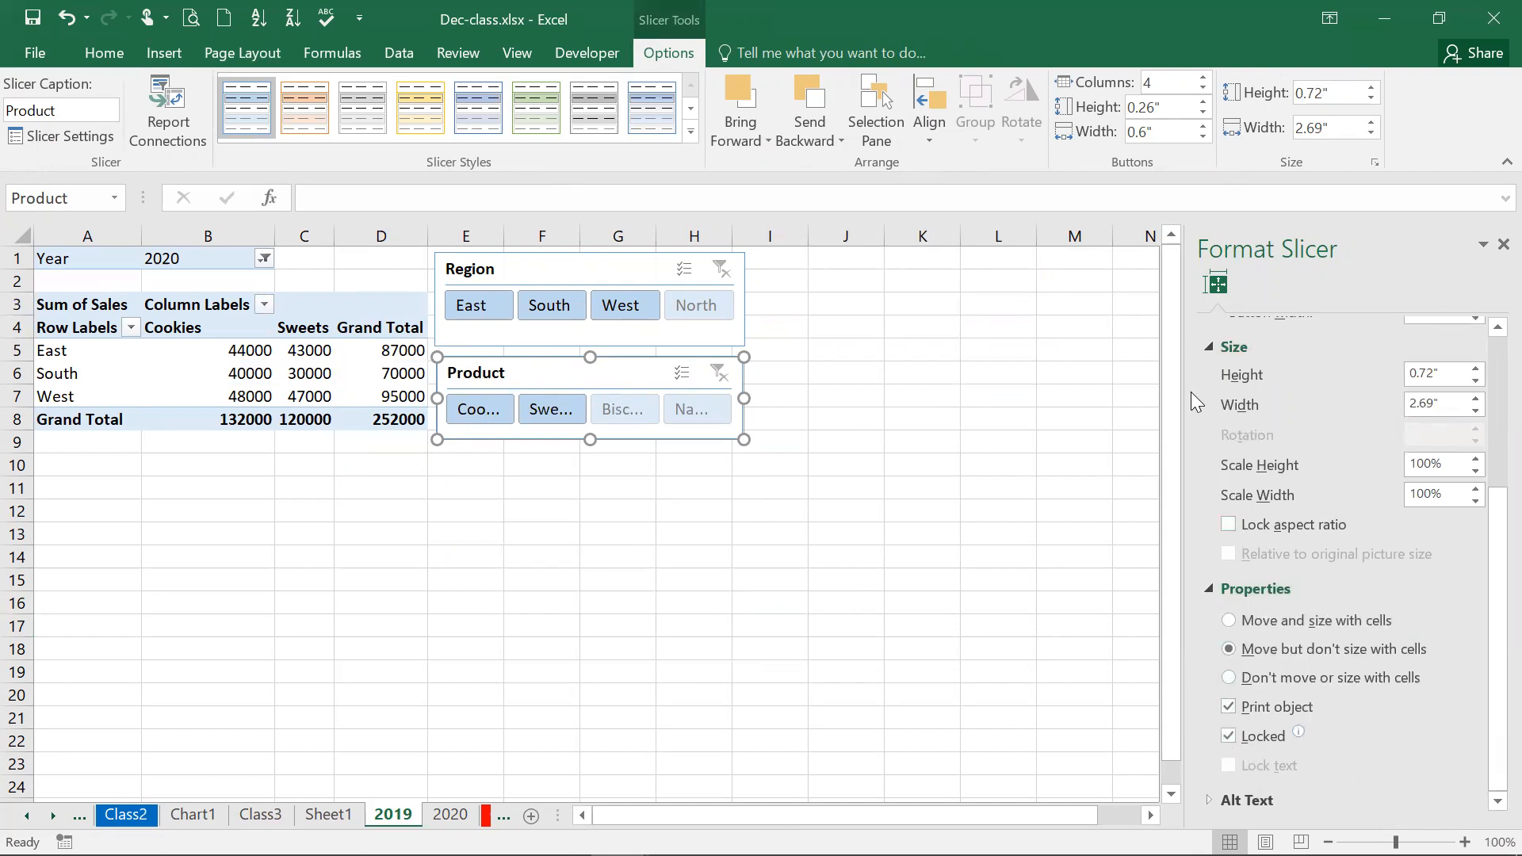
left_click(1212, 345)
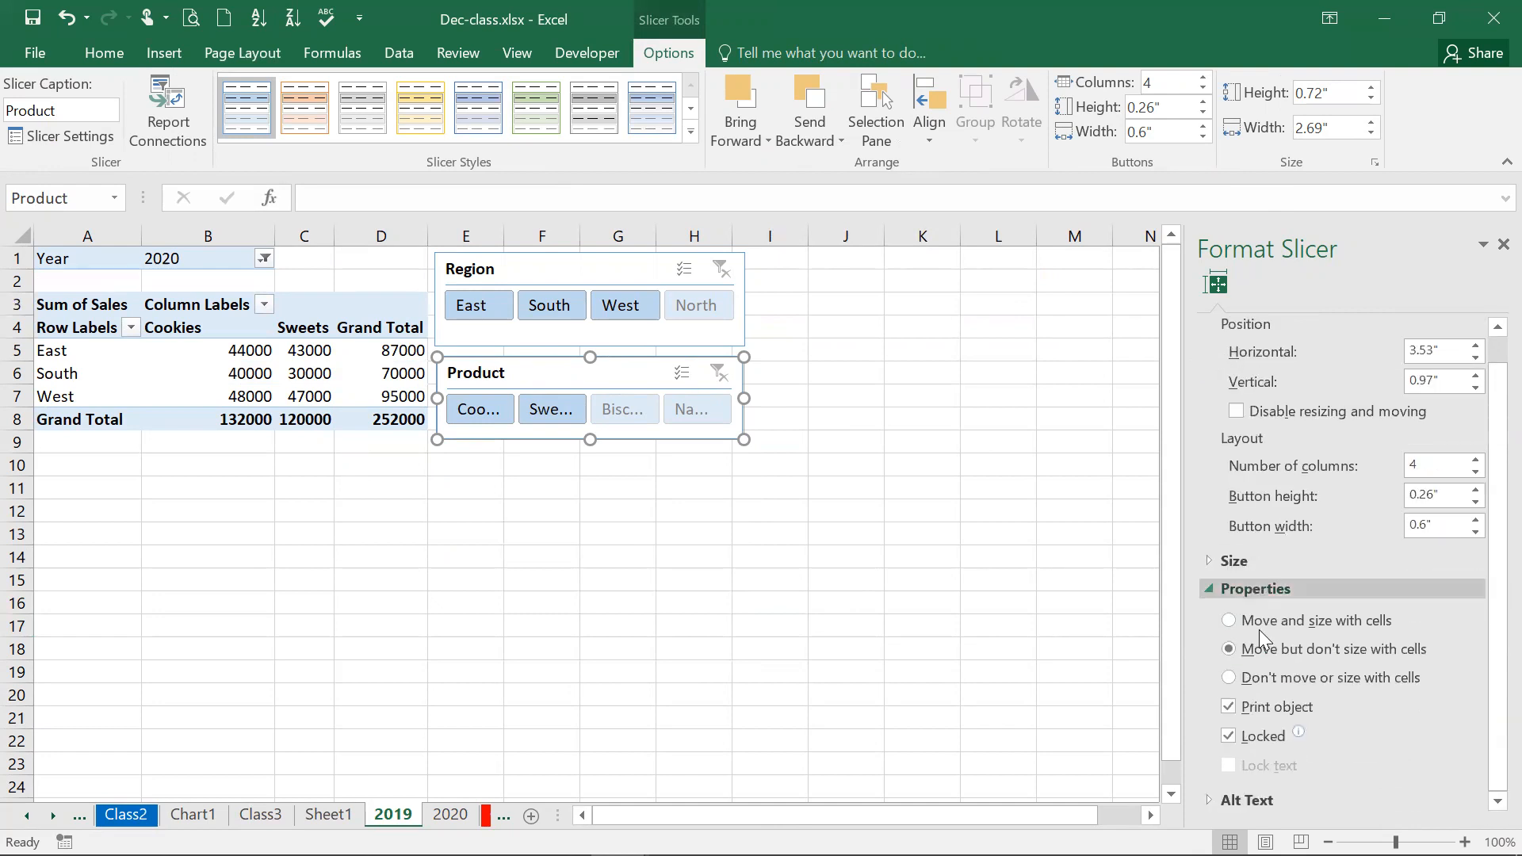
left_click(1211, 799)
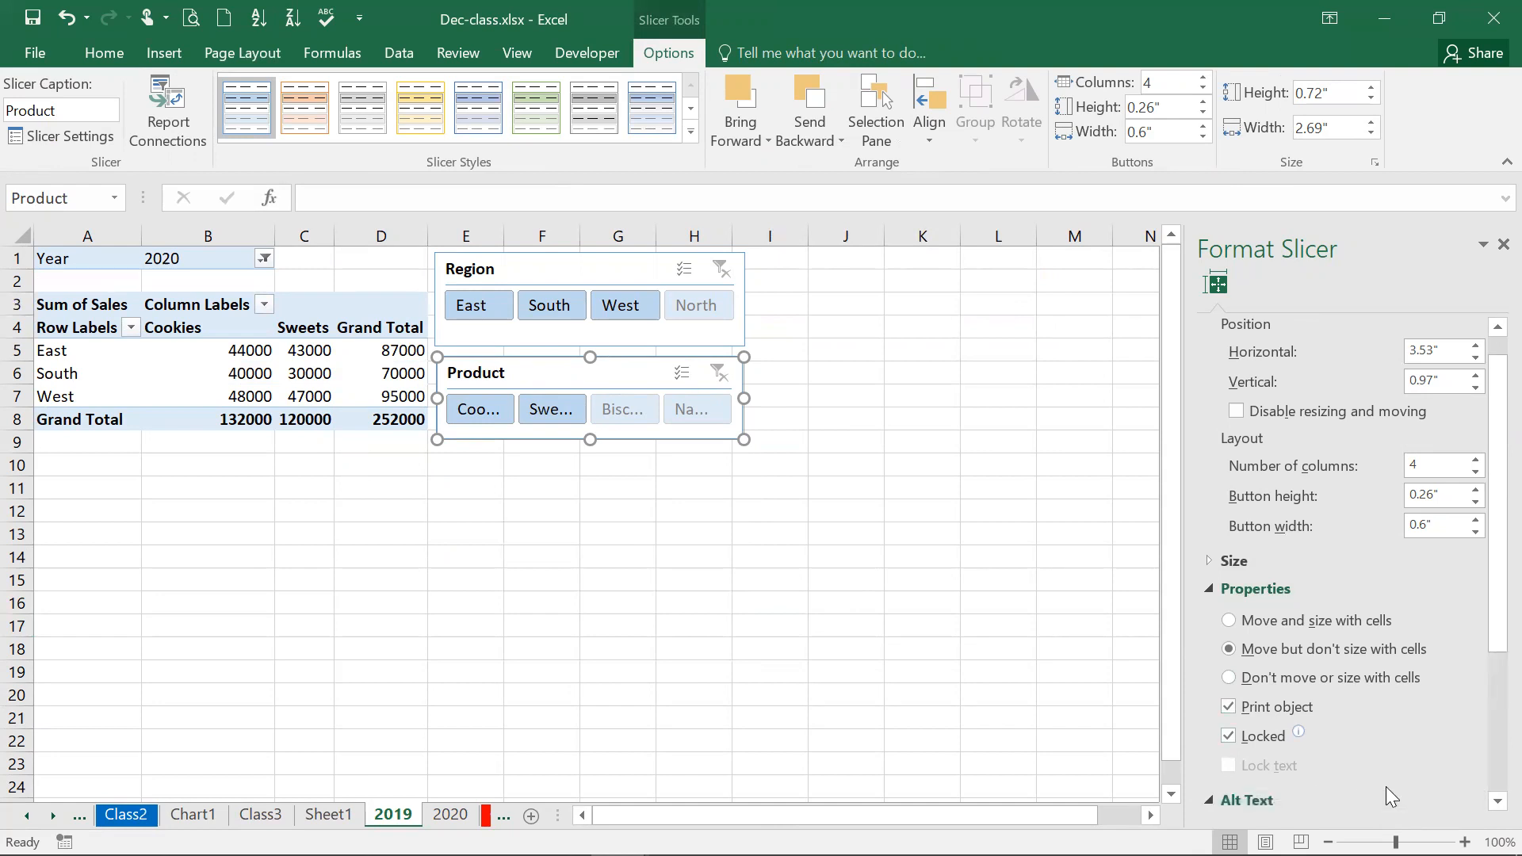
left_click(1489, 778)
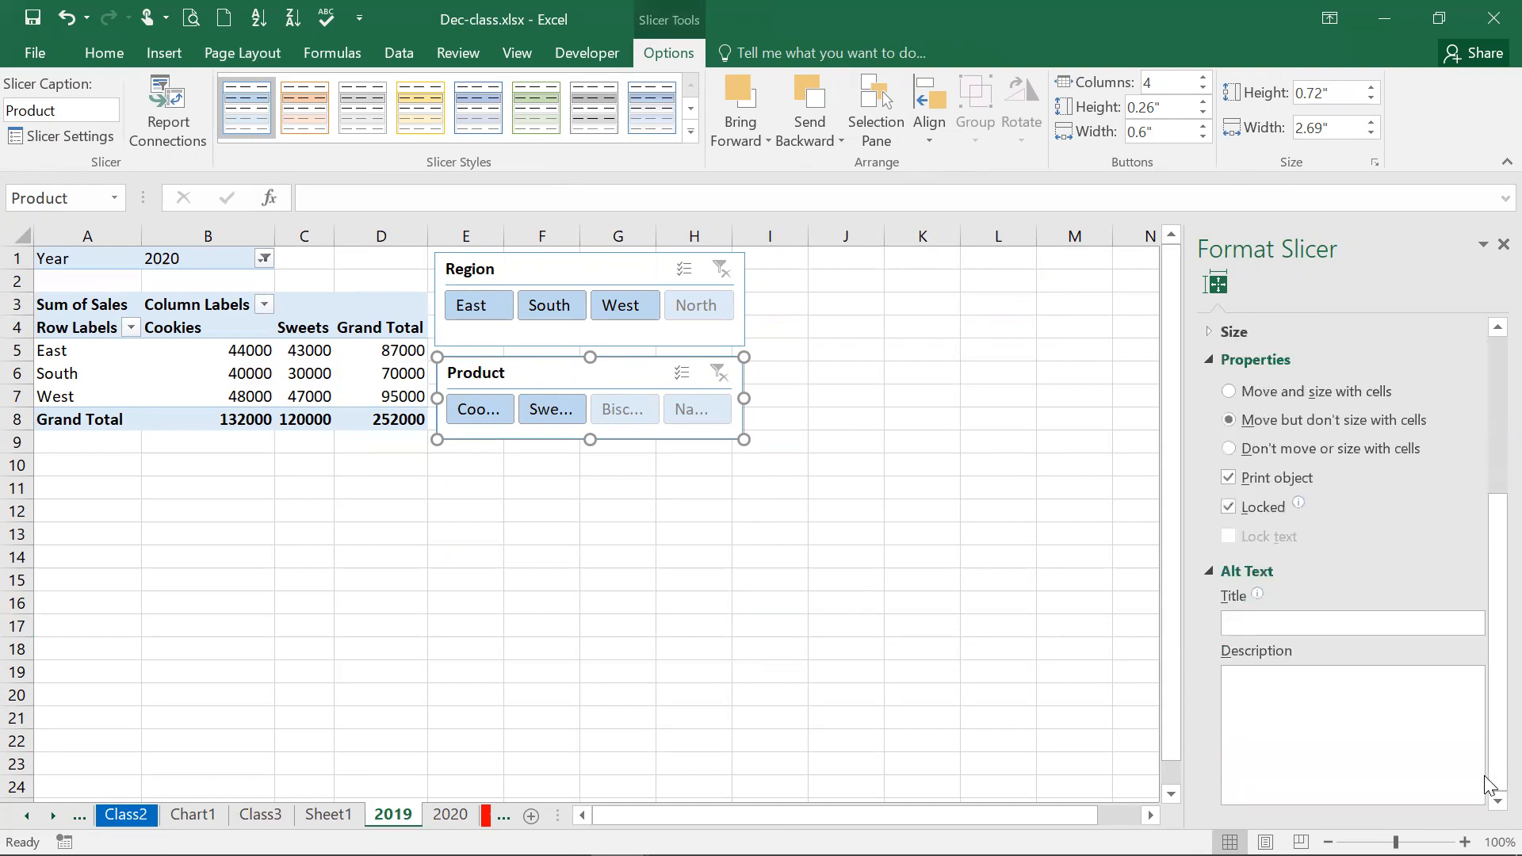
left_click_drag(1482, 768, 1483, 769)
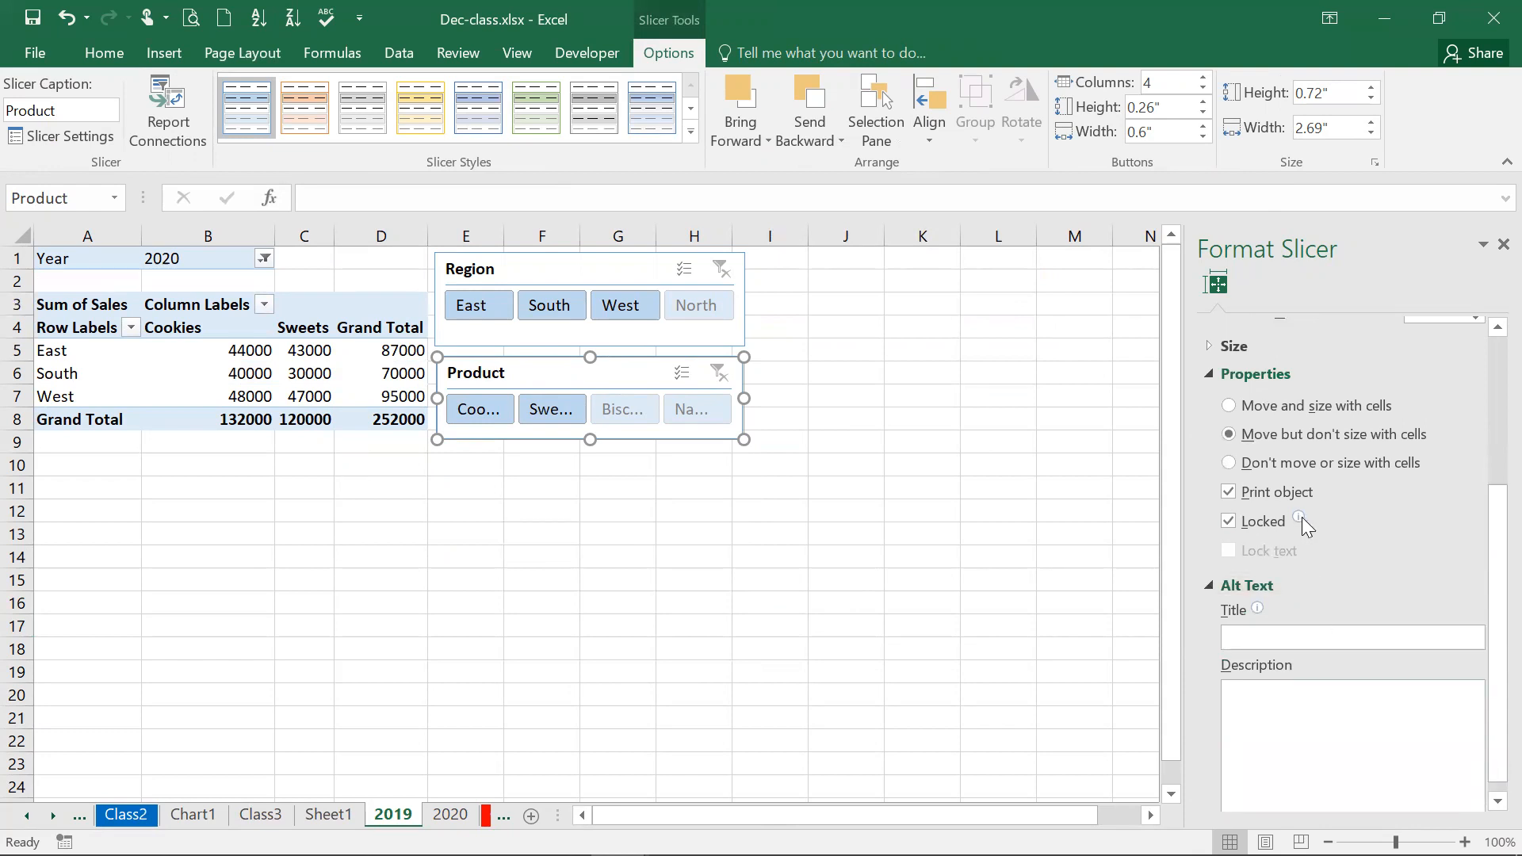
mouse_move(1301, 519)
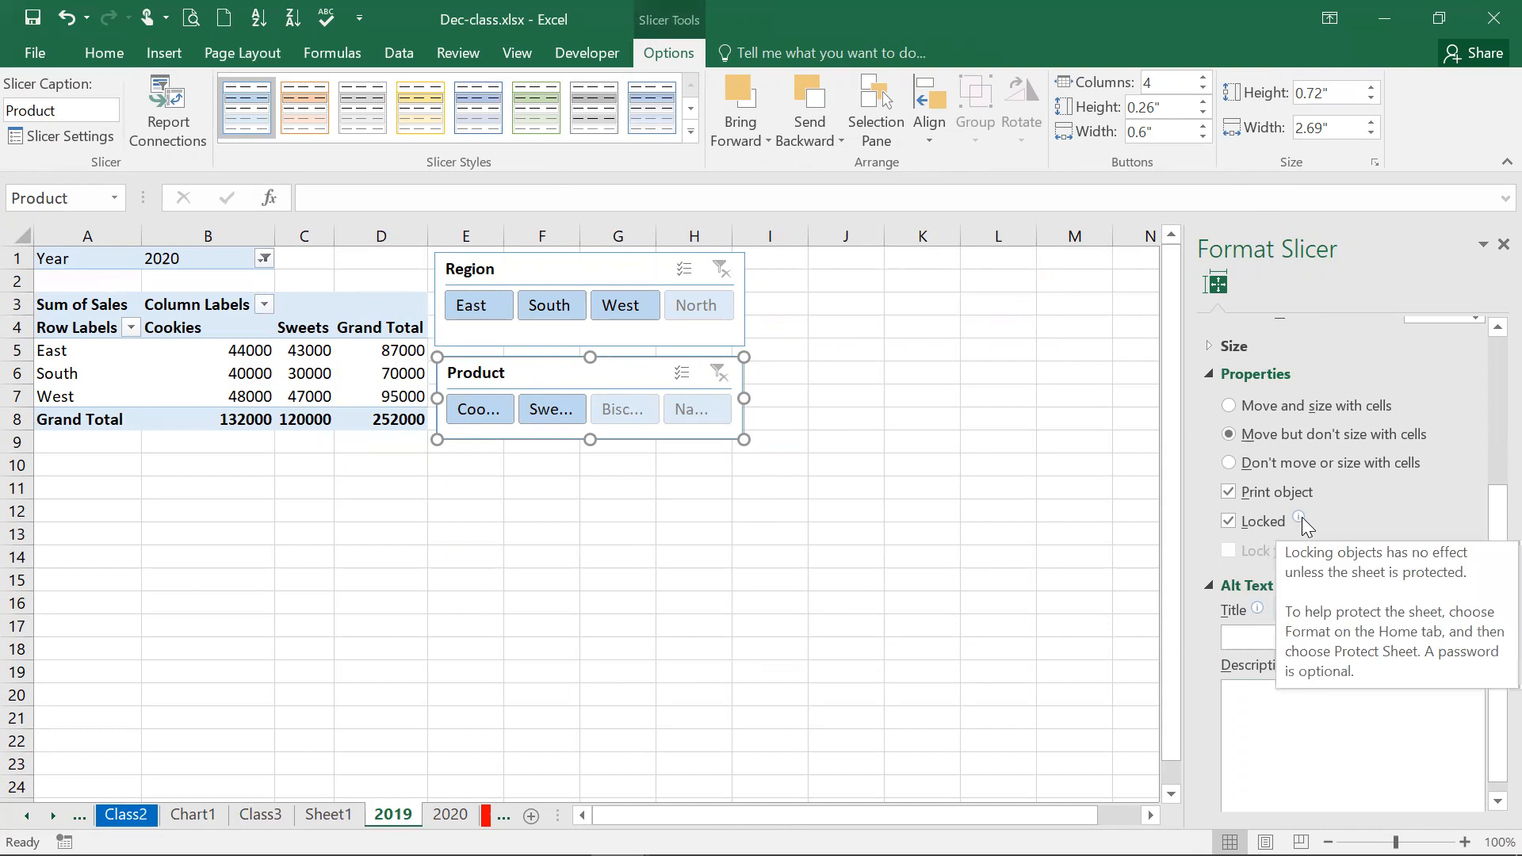
Hide the Product slicer's header by turning off Display header in its Slicer Settings
left_click(804, 561)
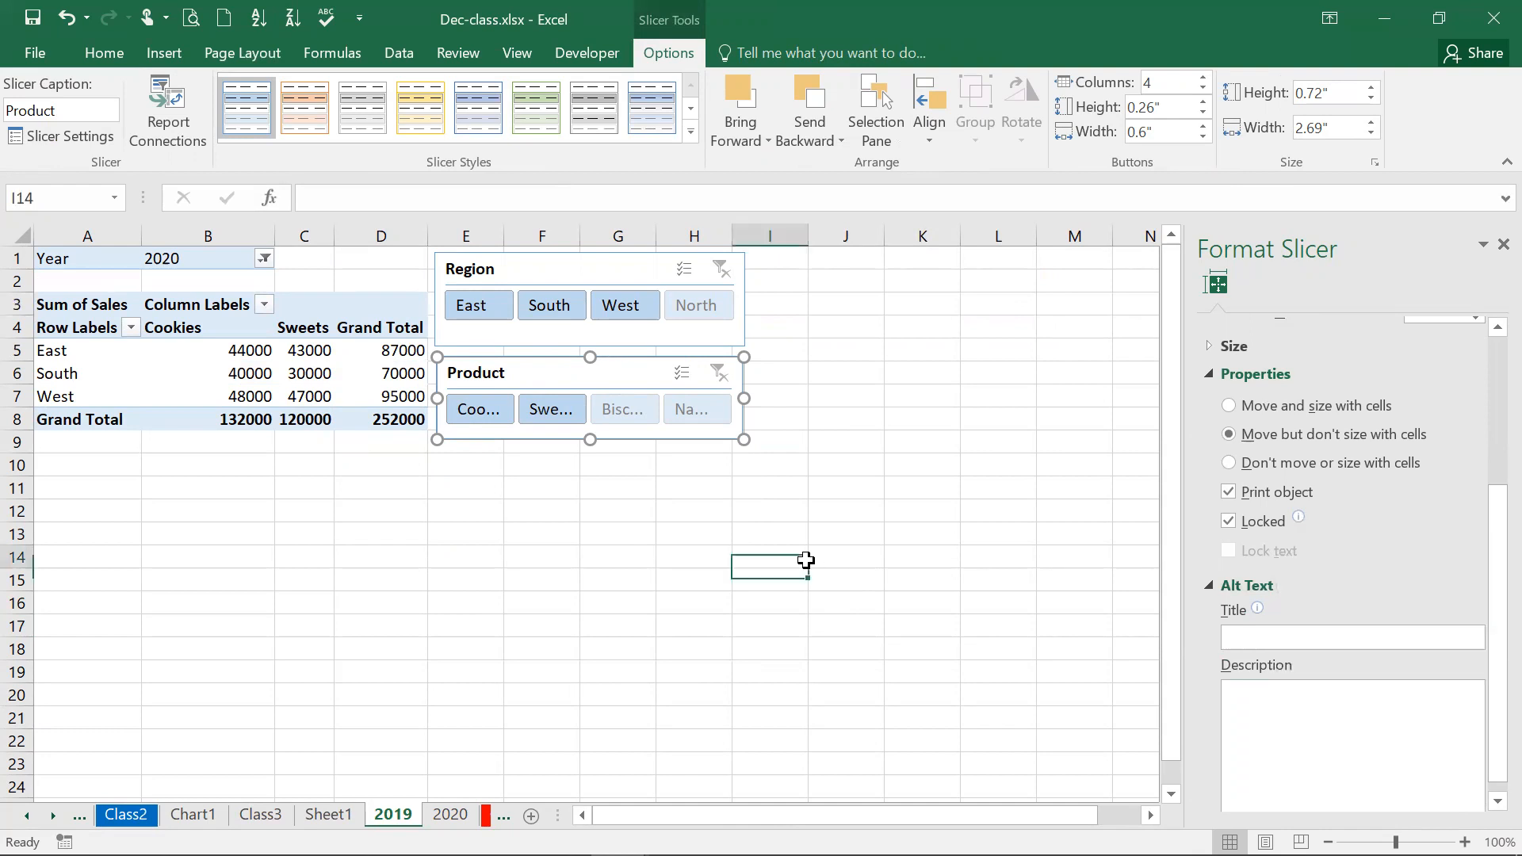
left_click(688, 536)
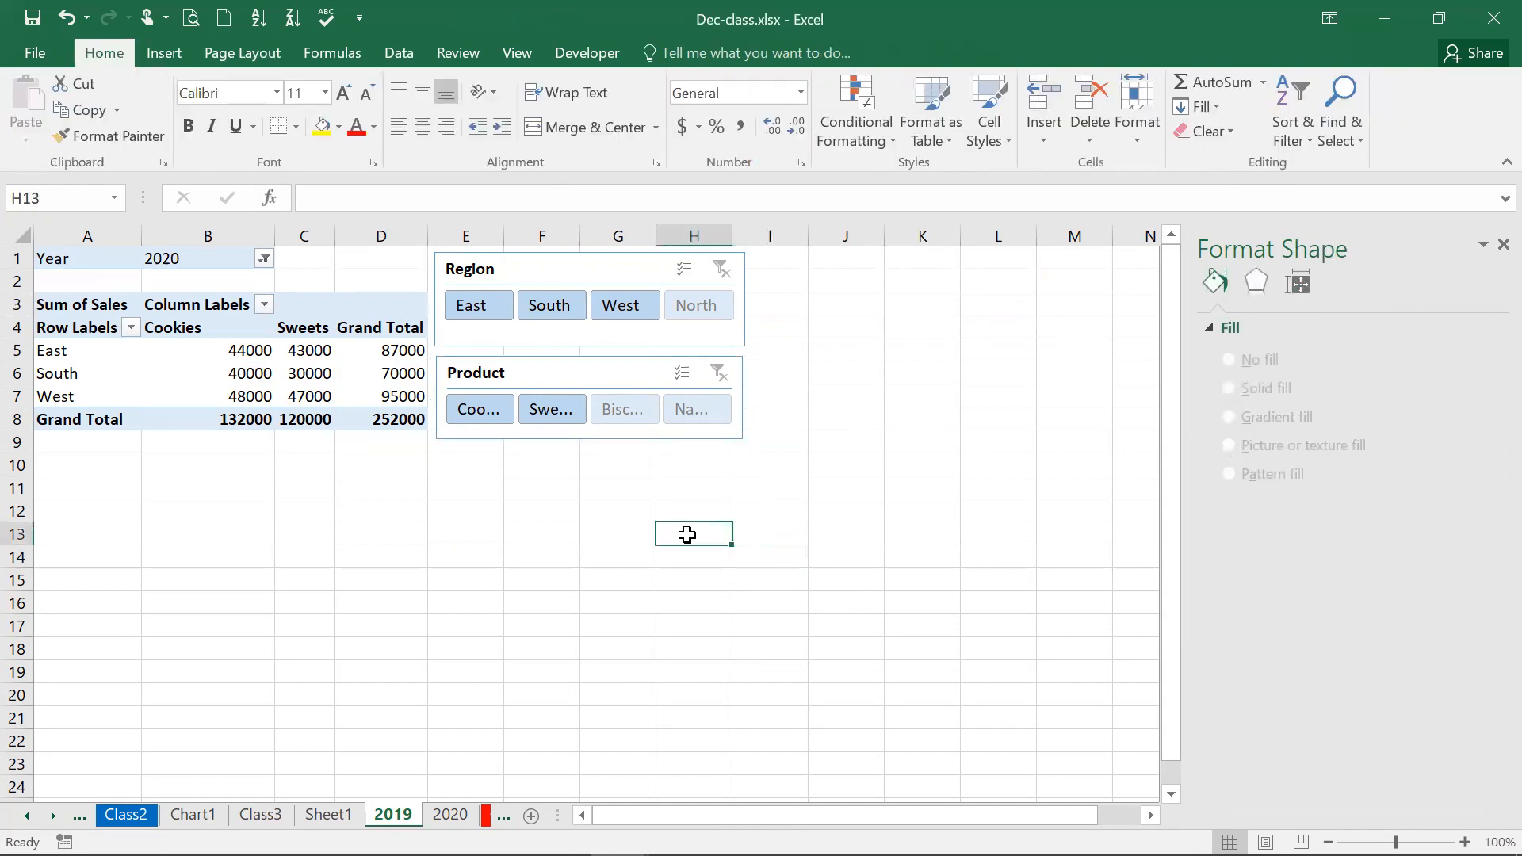
left_click(625, 379)
right_click(623, 376)
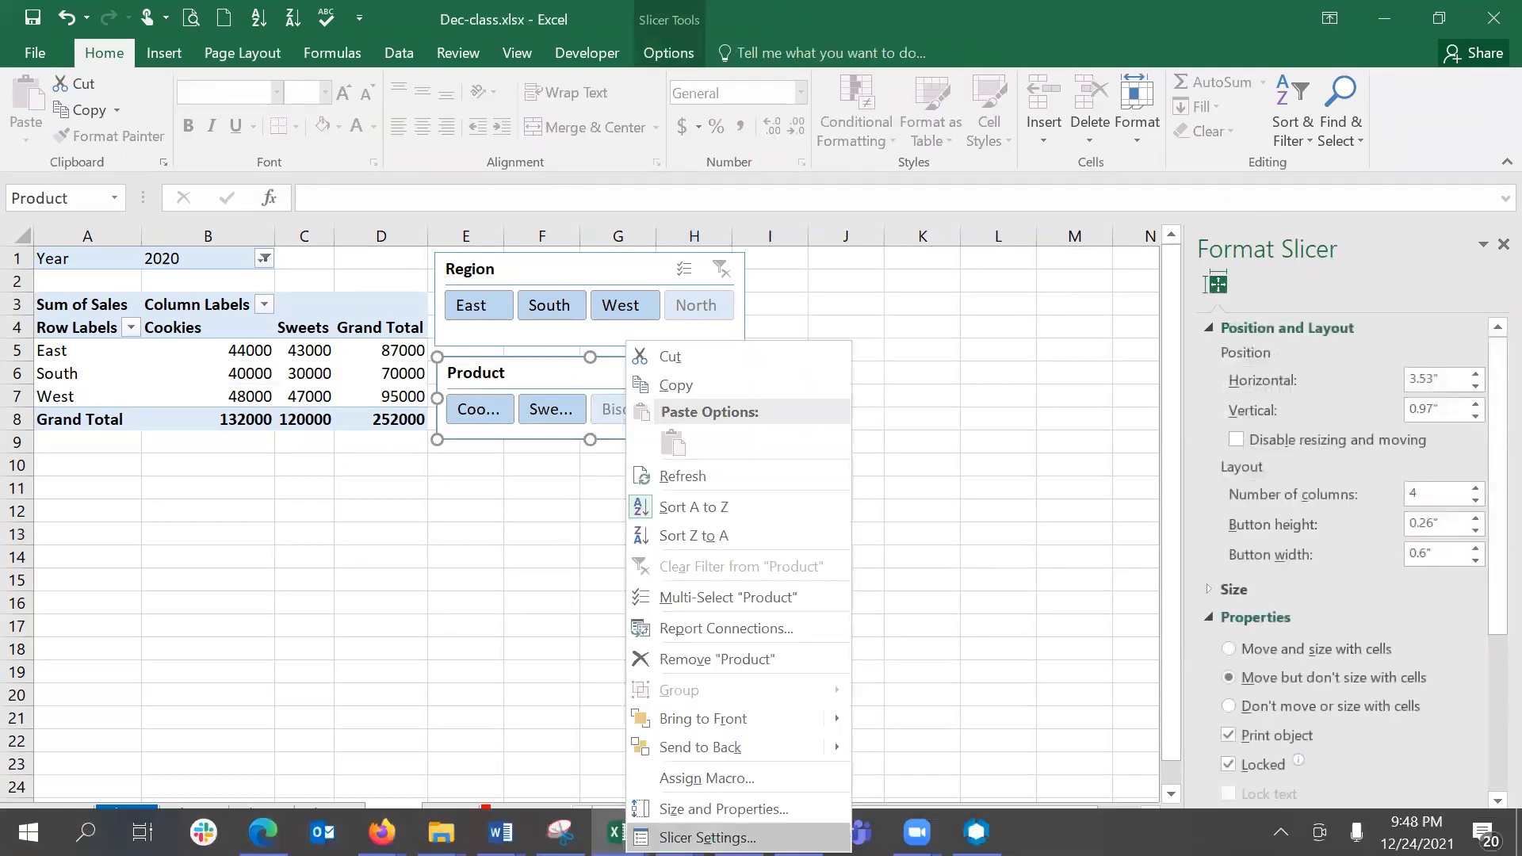
left_click(707, 837)
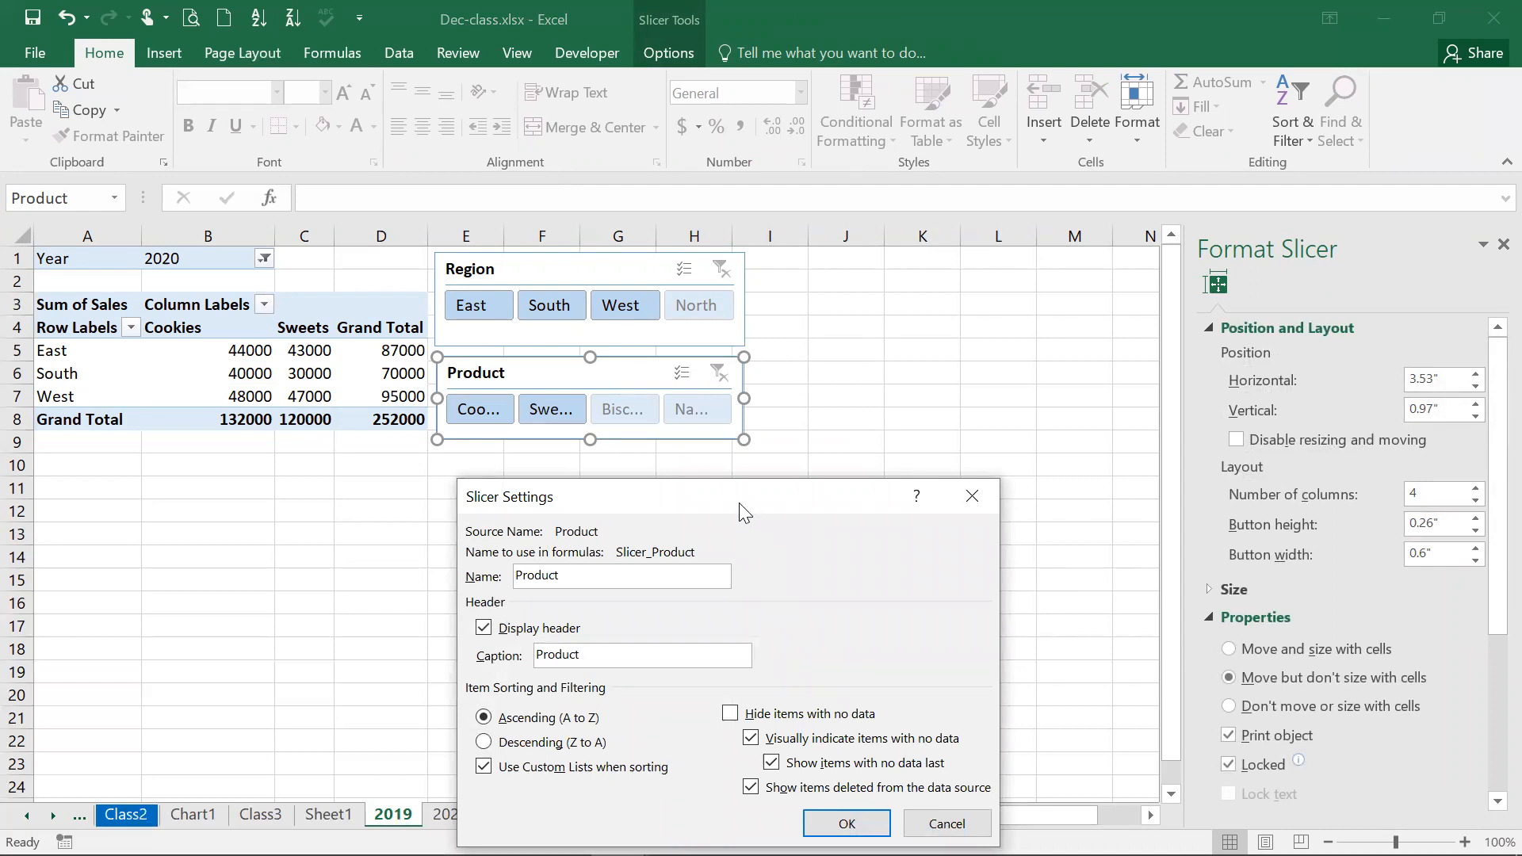
left_click_drag(739, 502, 1090, 188)
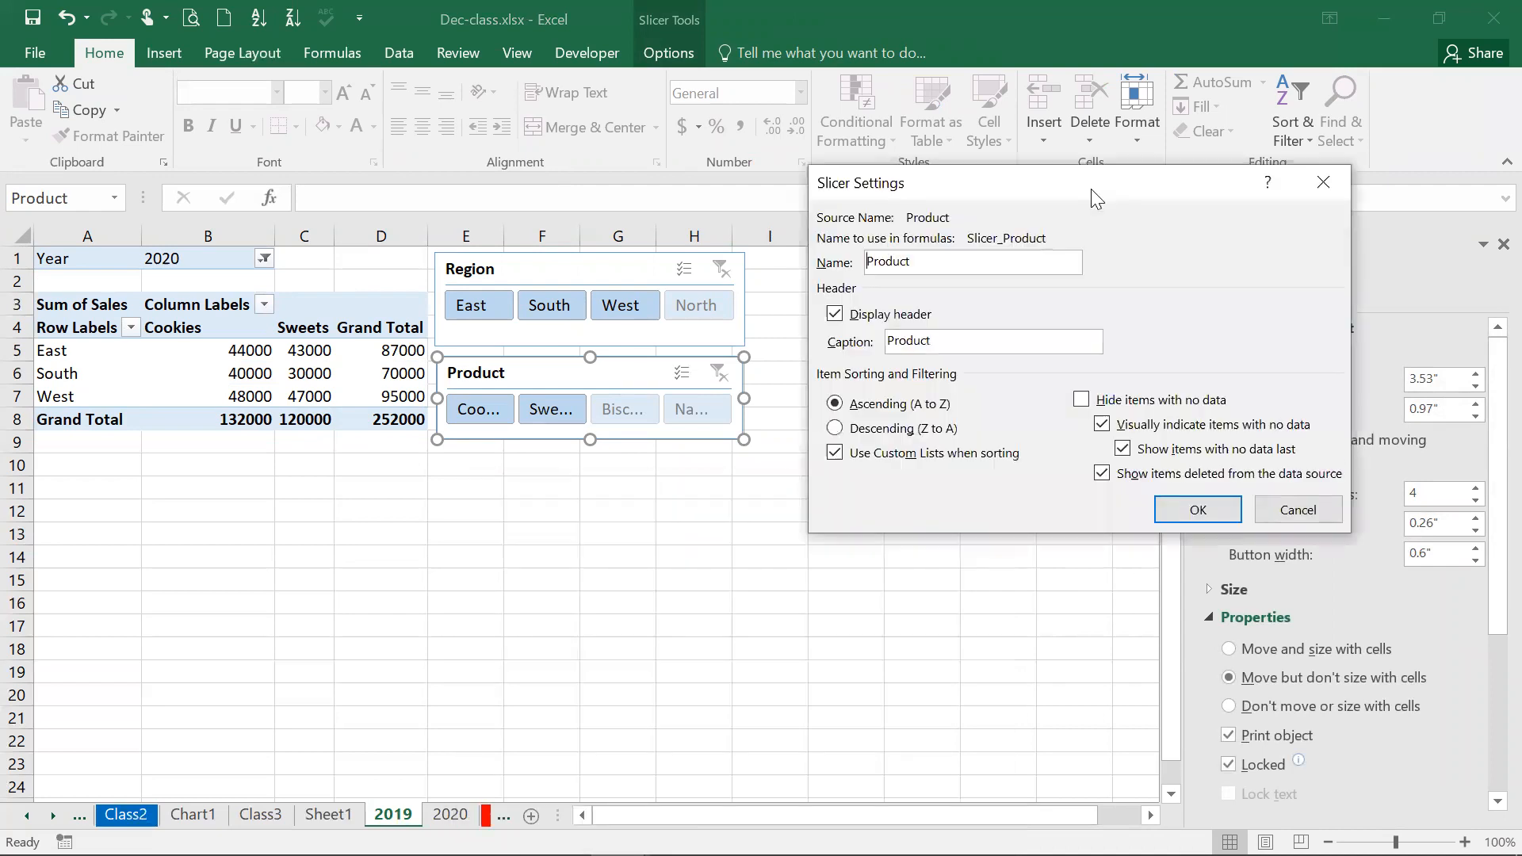
left_click(864, 321)
left_click(1189, 516)
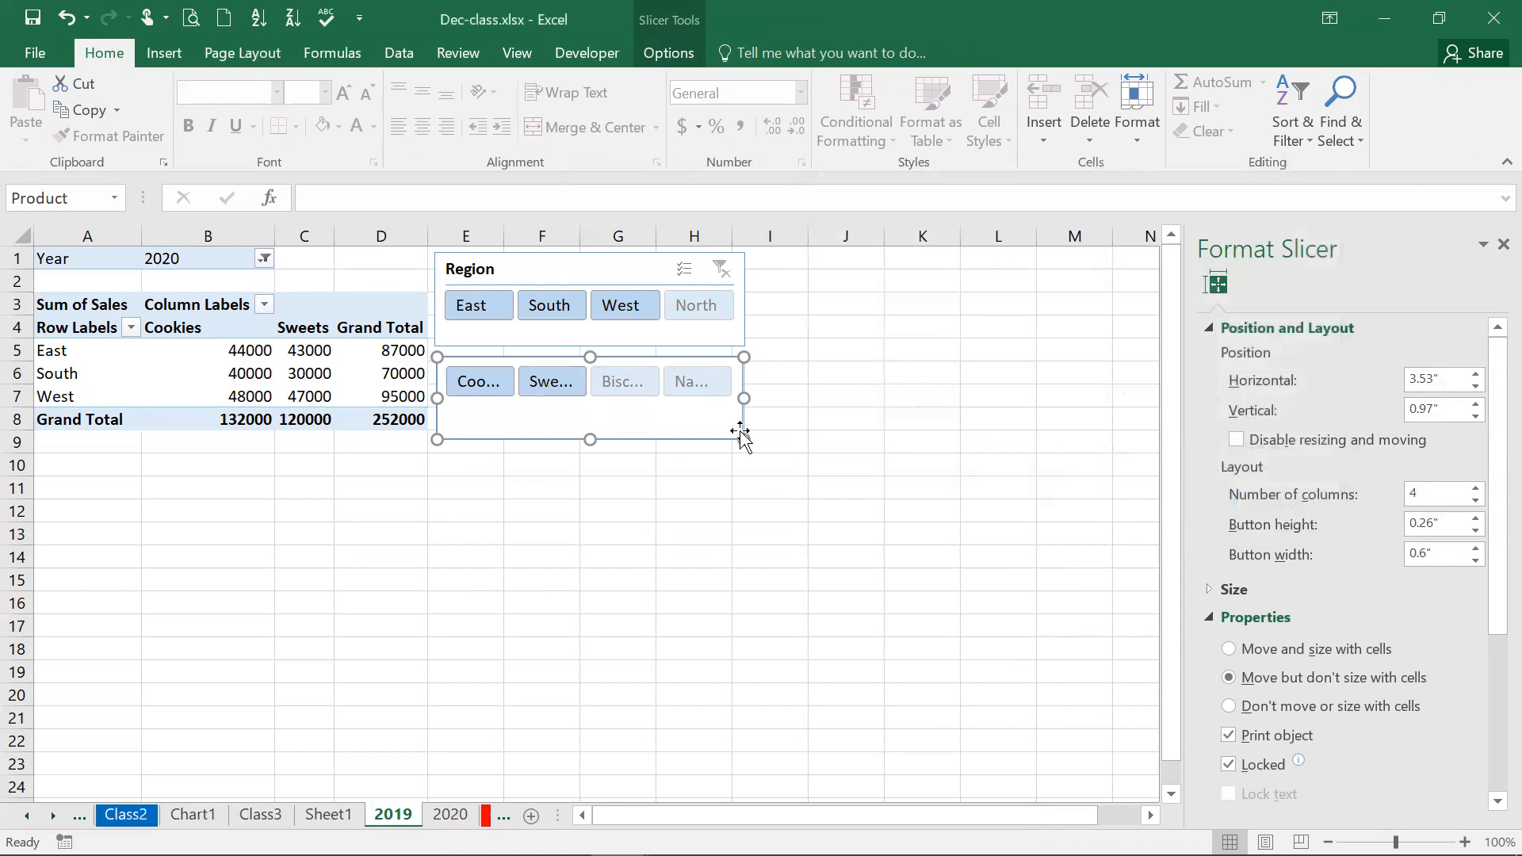
Try reducing the Product slicer's height to fit its single row of buttons, and undo the resize
left_click_drag(590, 438, 590, 408)
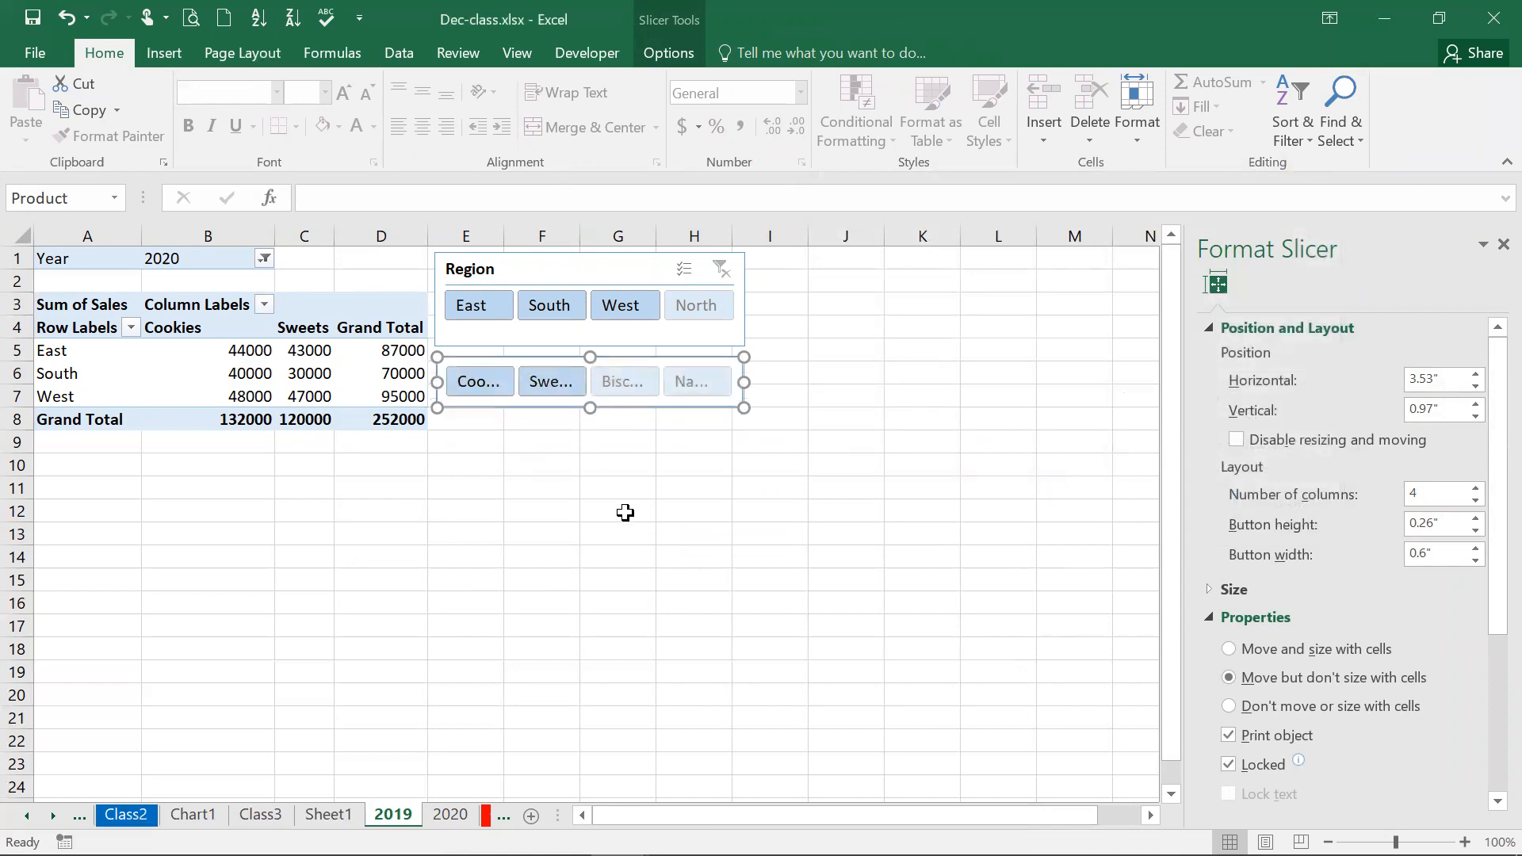
left_click(625, 513)
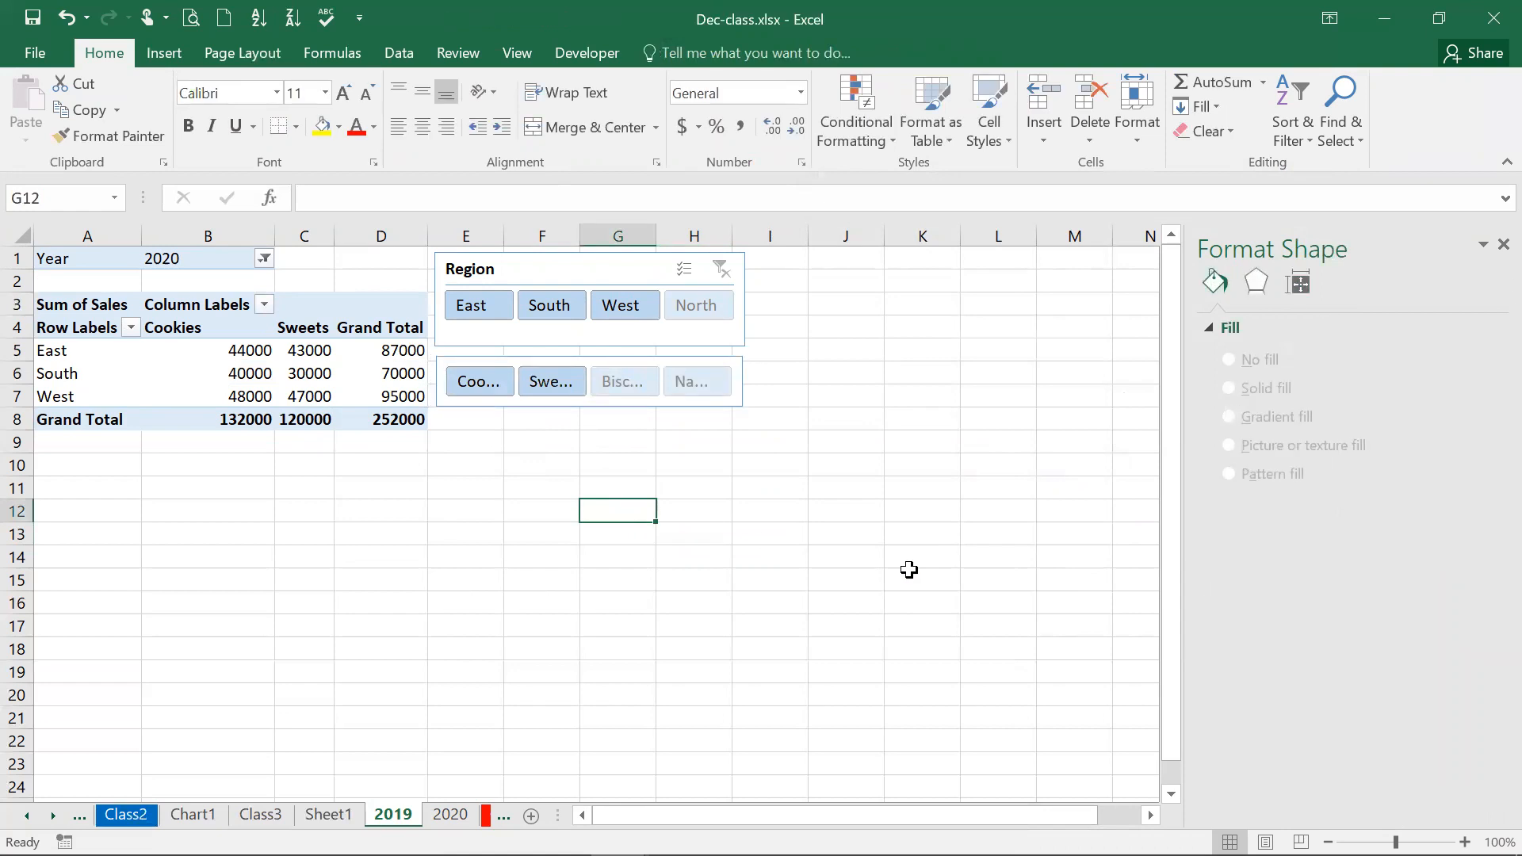
key("ctrl+z")
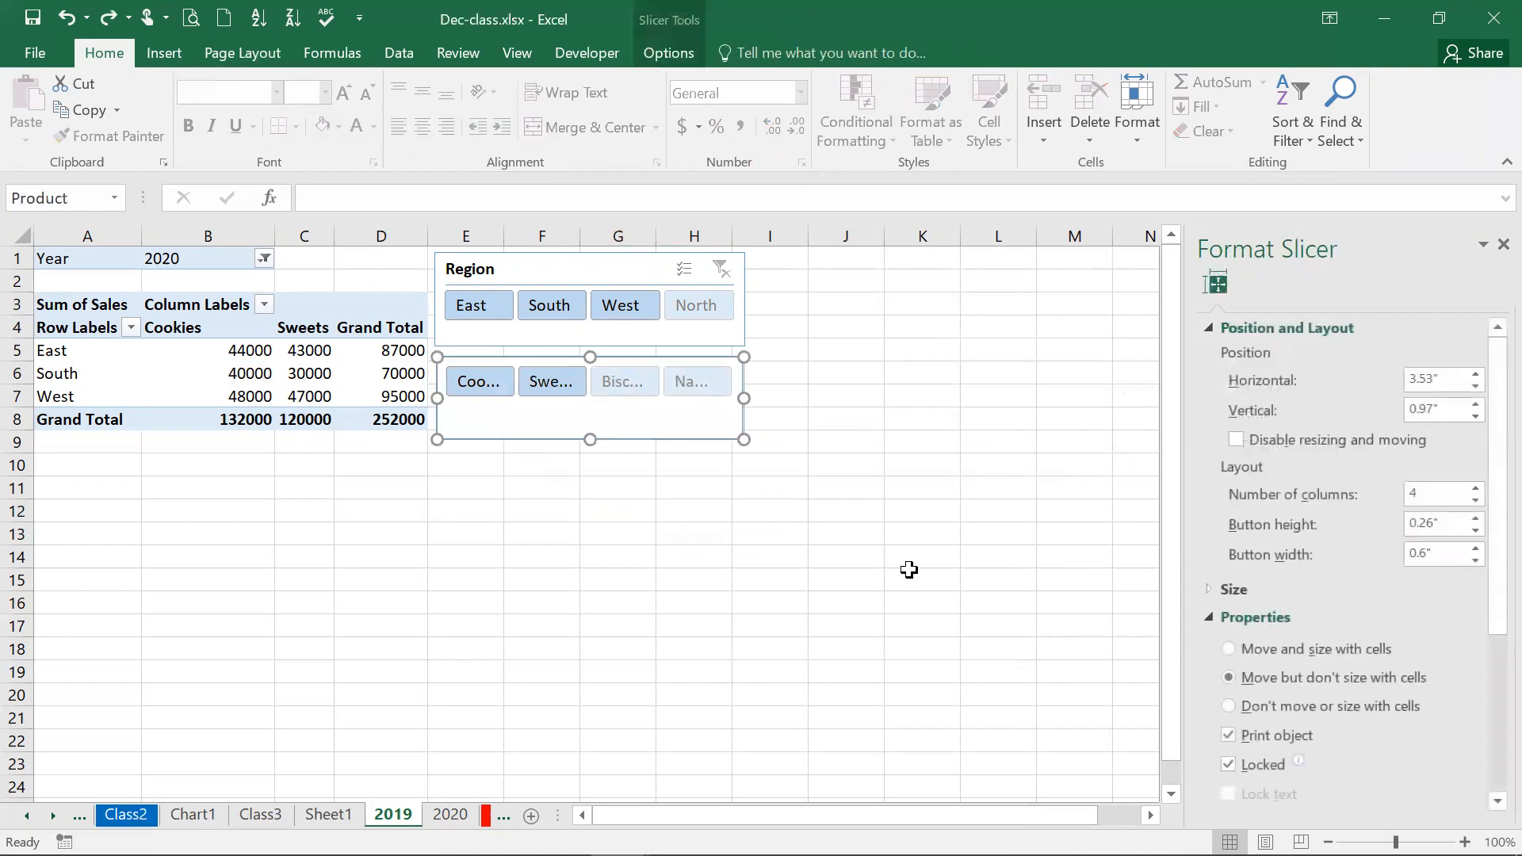
Examine the Product slicer's header, item sorting and no-data options in Slicer Settings, and close them without changes
right_click(627, 432)
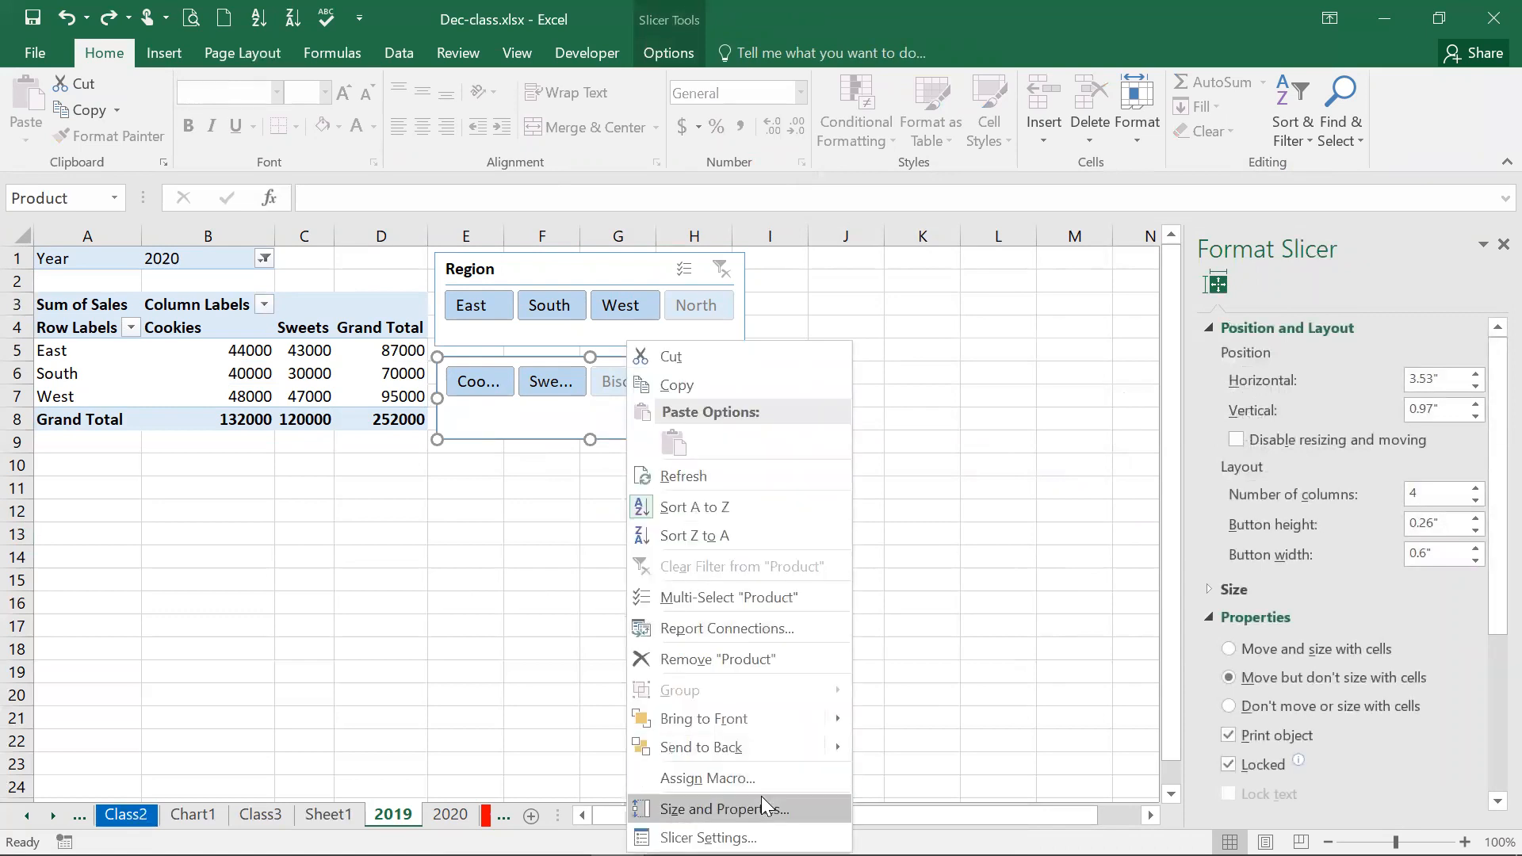
left_click(708, 837)
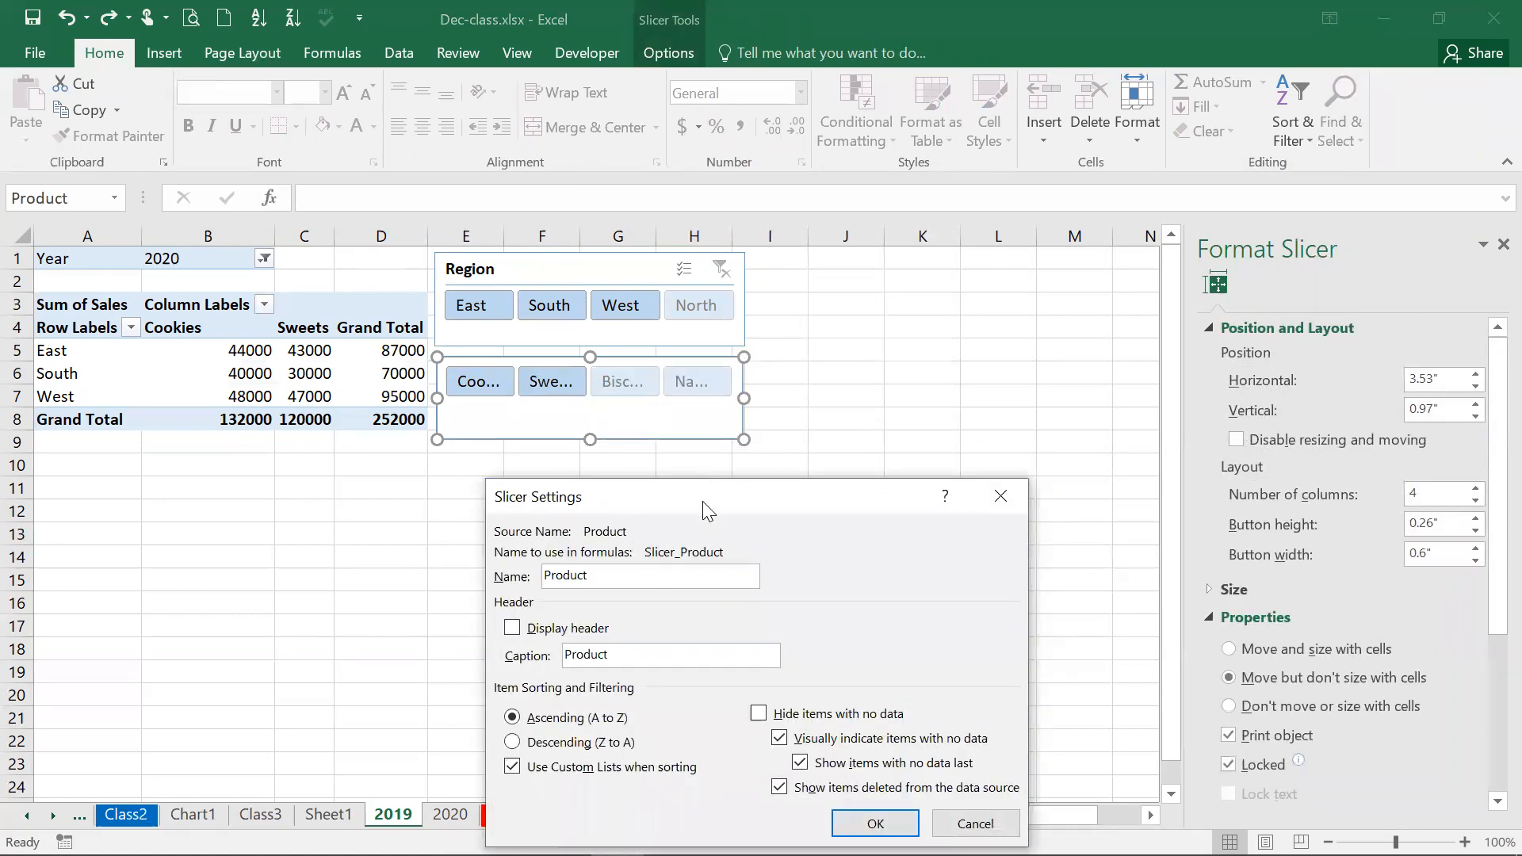
left_click_drag(702, 503, 974, 141)
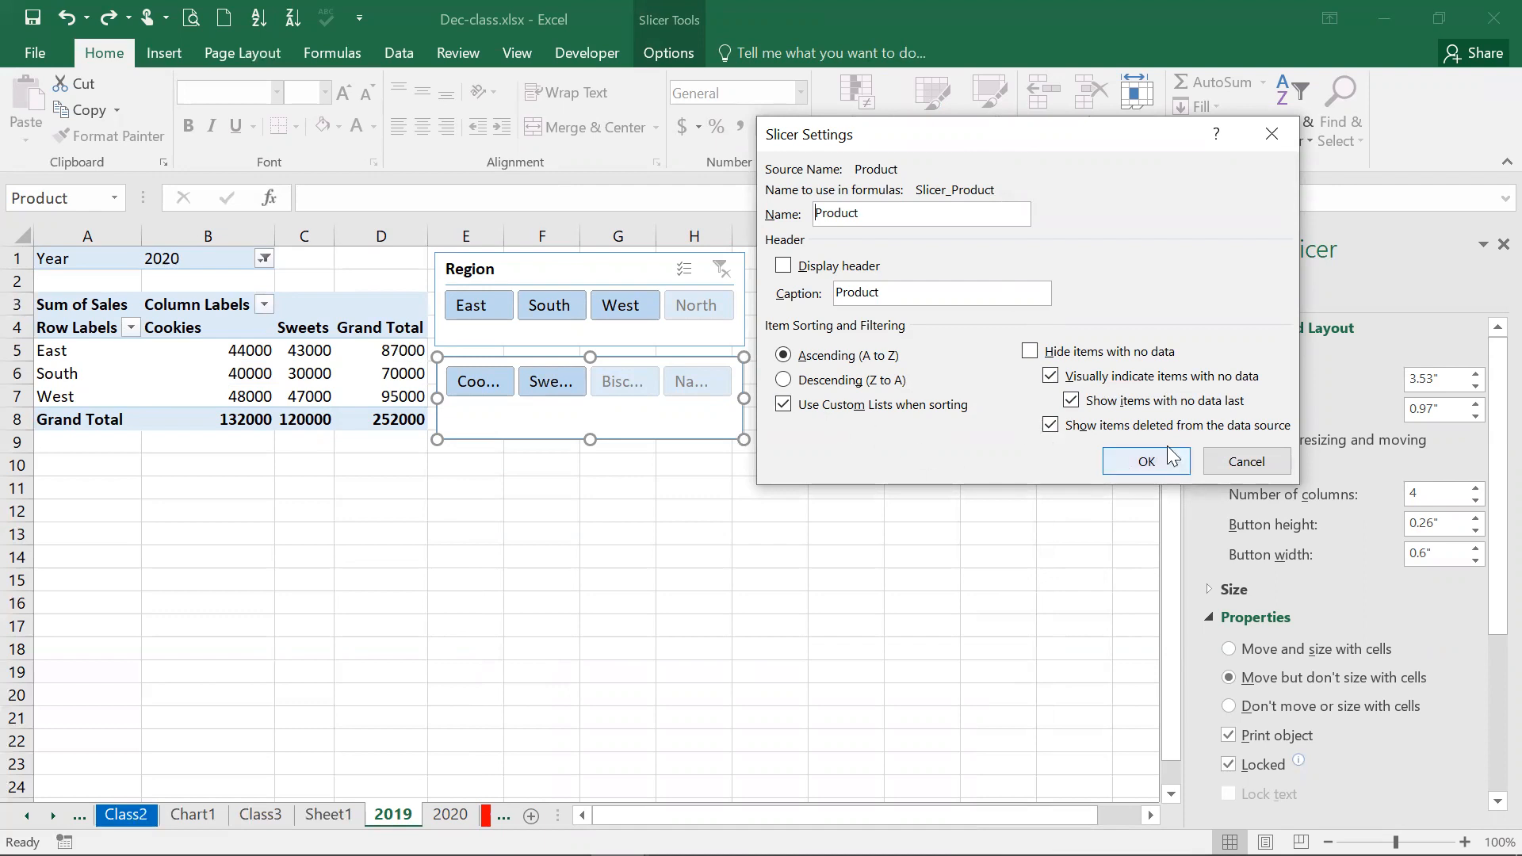
left_click(1246, 463)
left_click(825, 526)
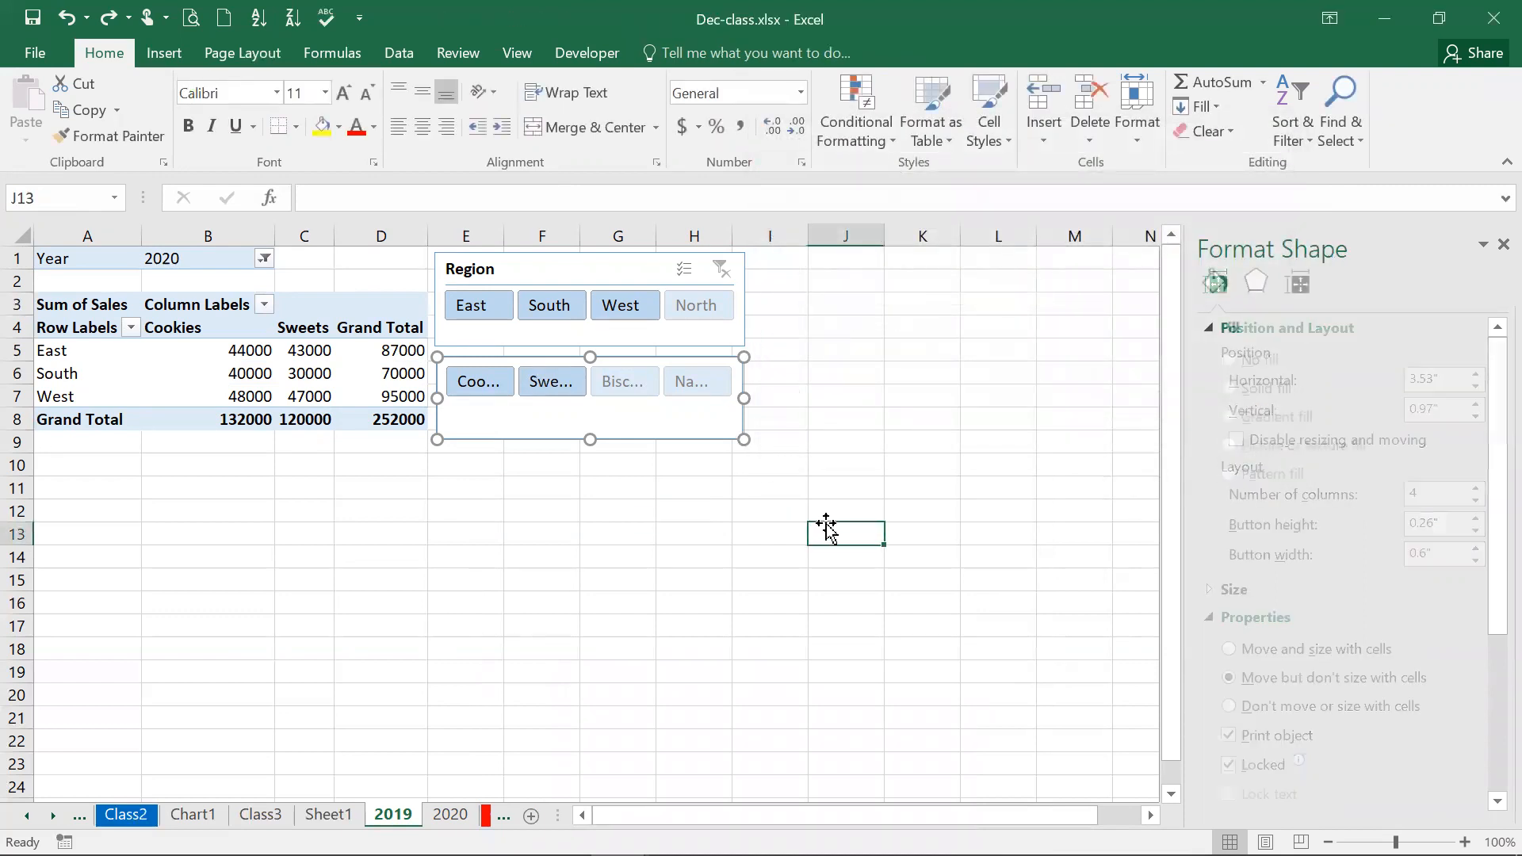
Switch to the 2020 sheet and select the pivot table's empty cell for South under Biscuits
mouse_move(237, 373)
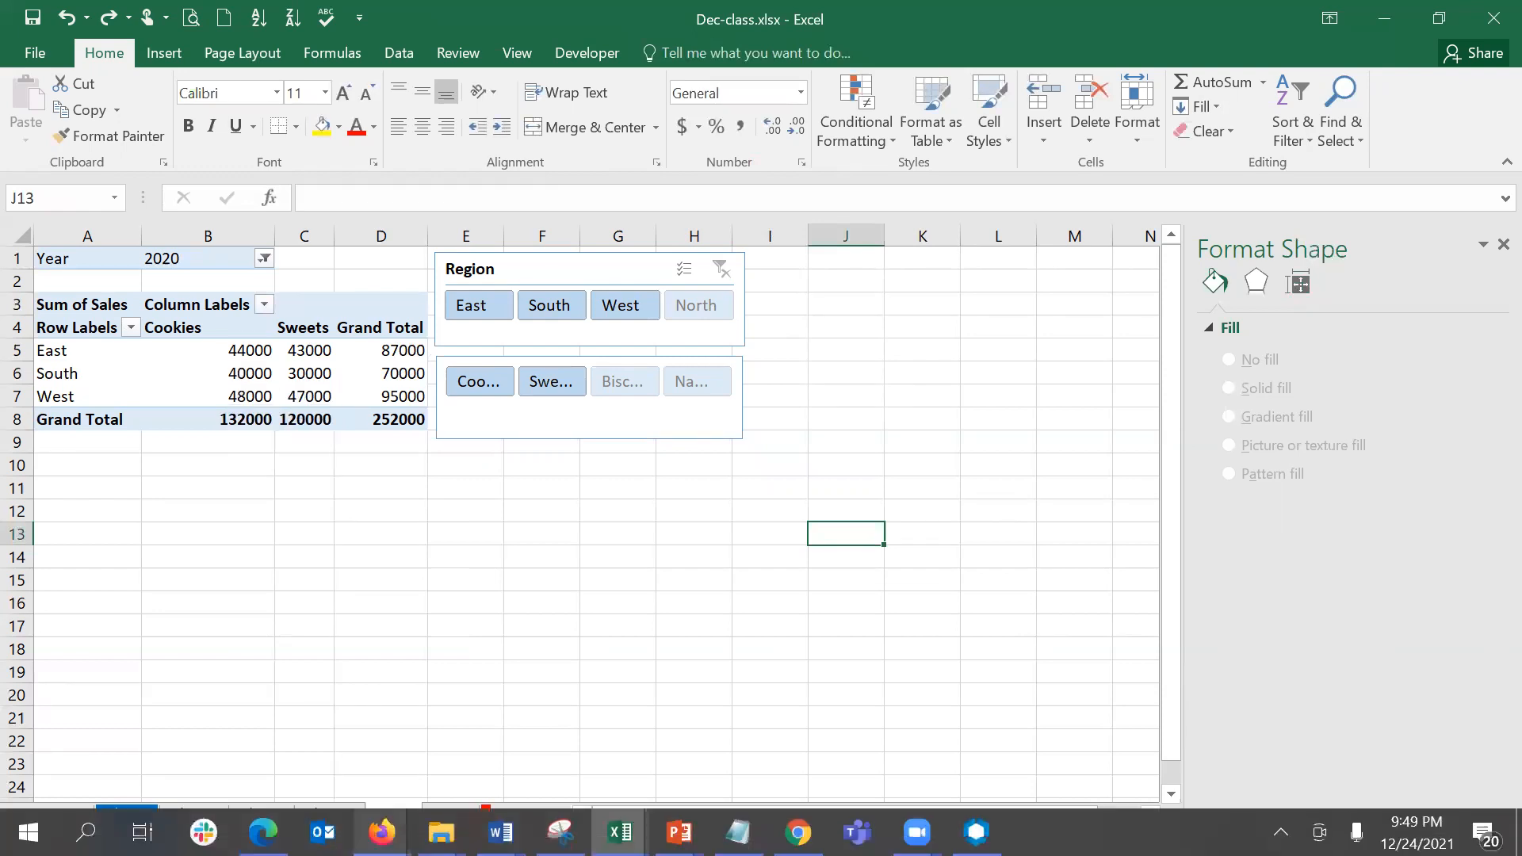
left_click(328, 814)
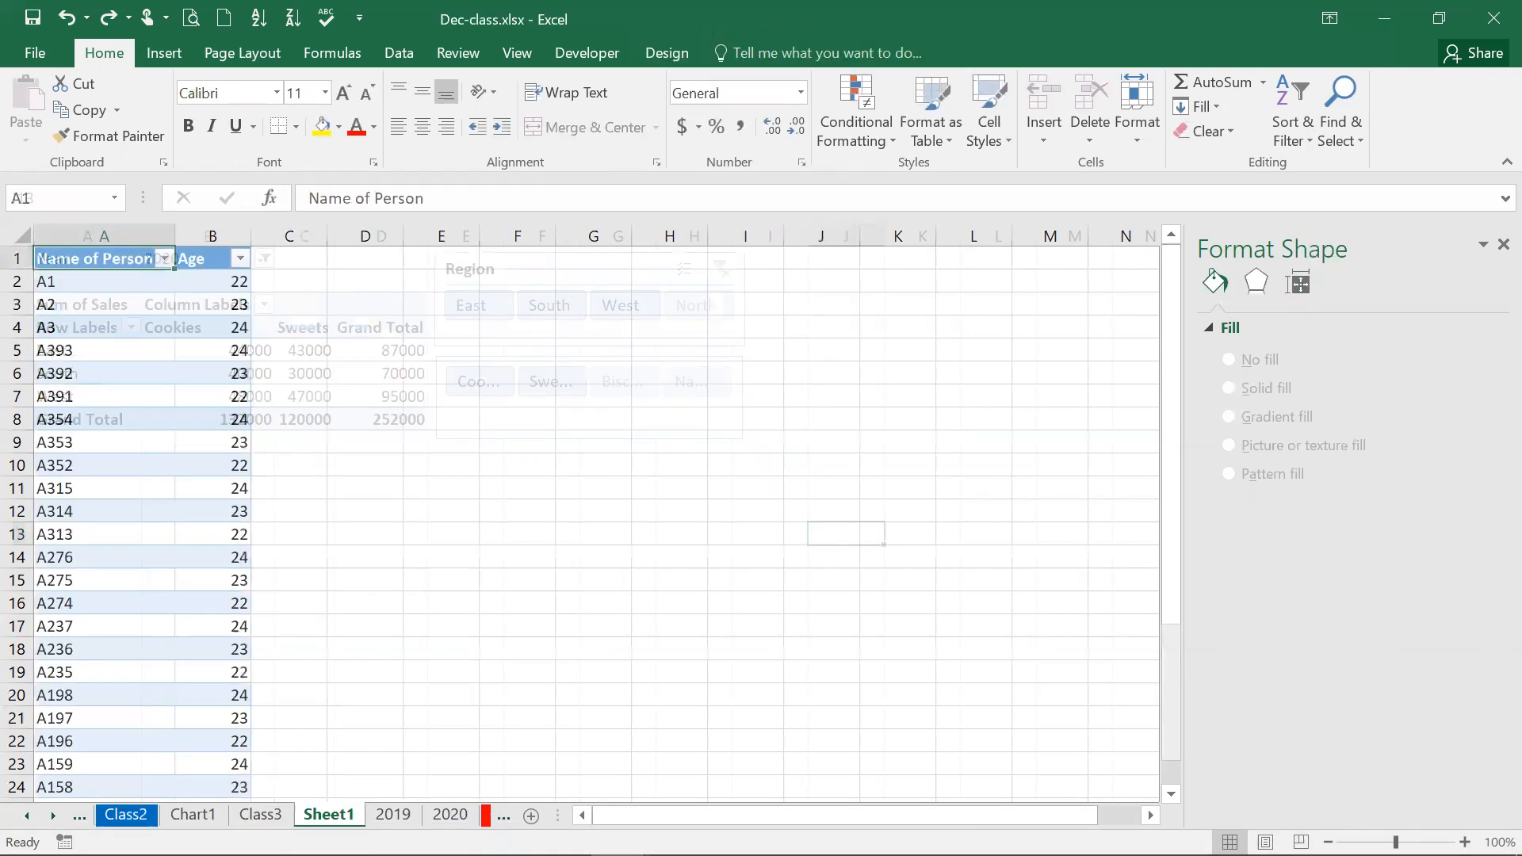
left_click(260, 814)
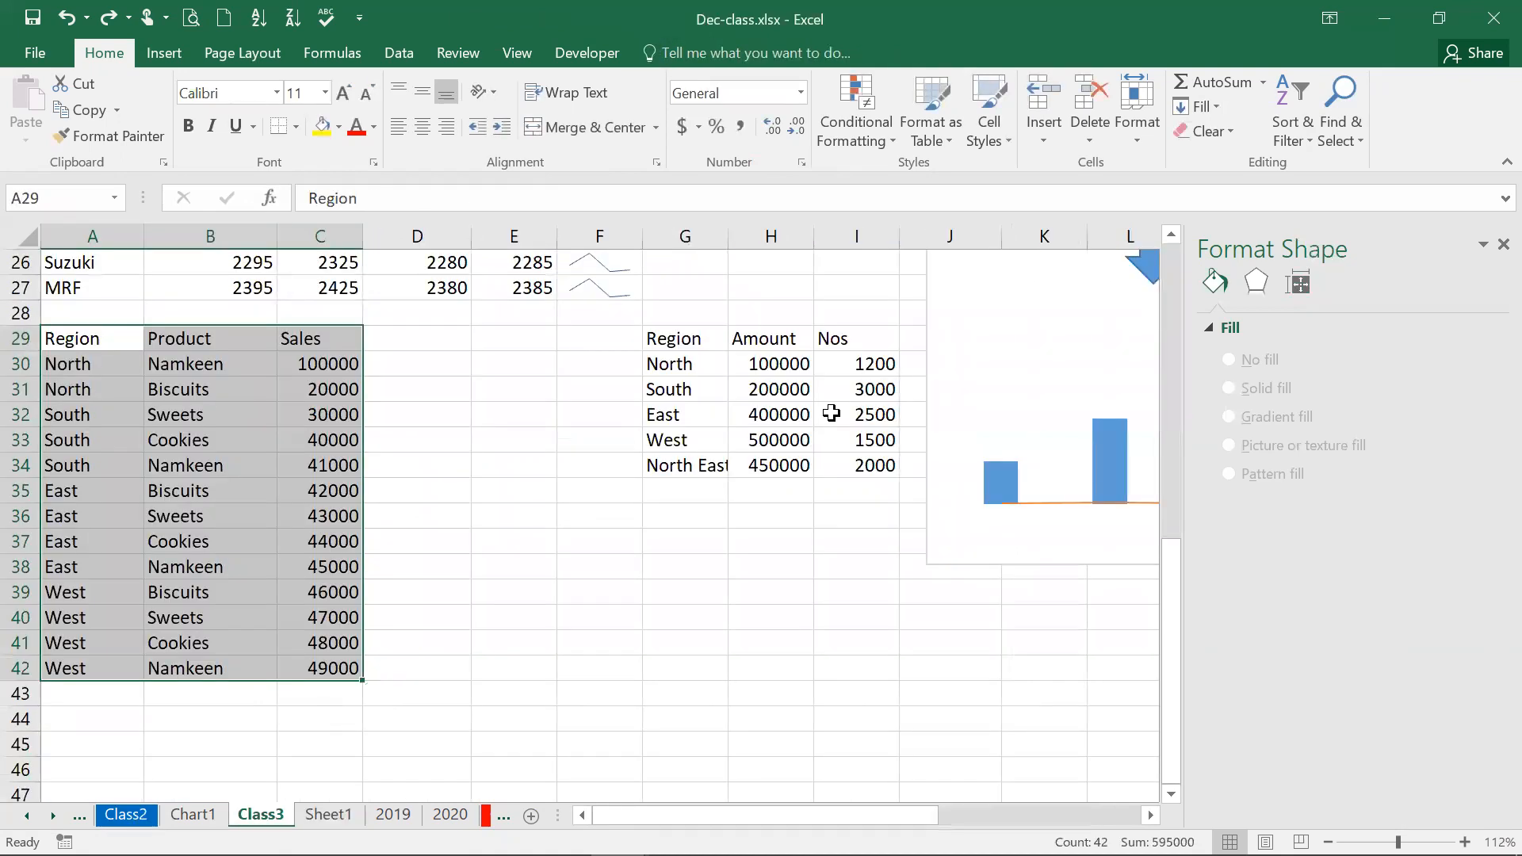
left_click(450, 814)
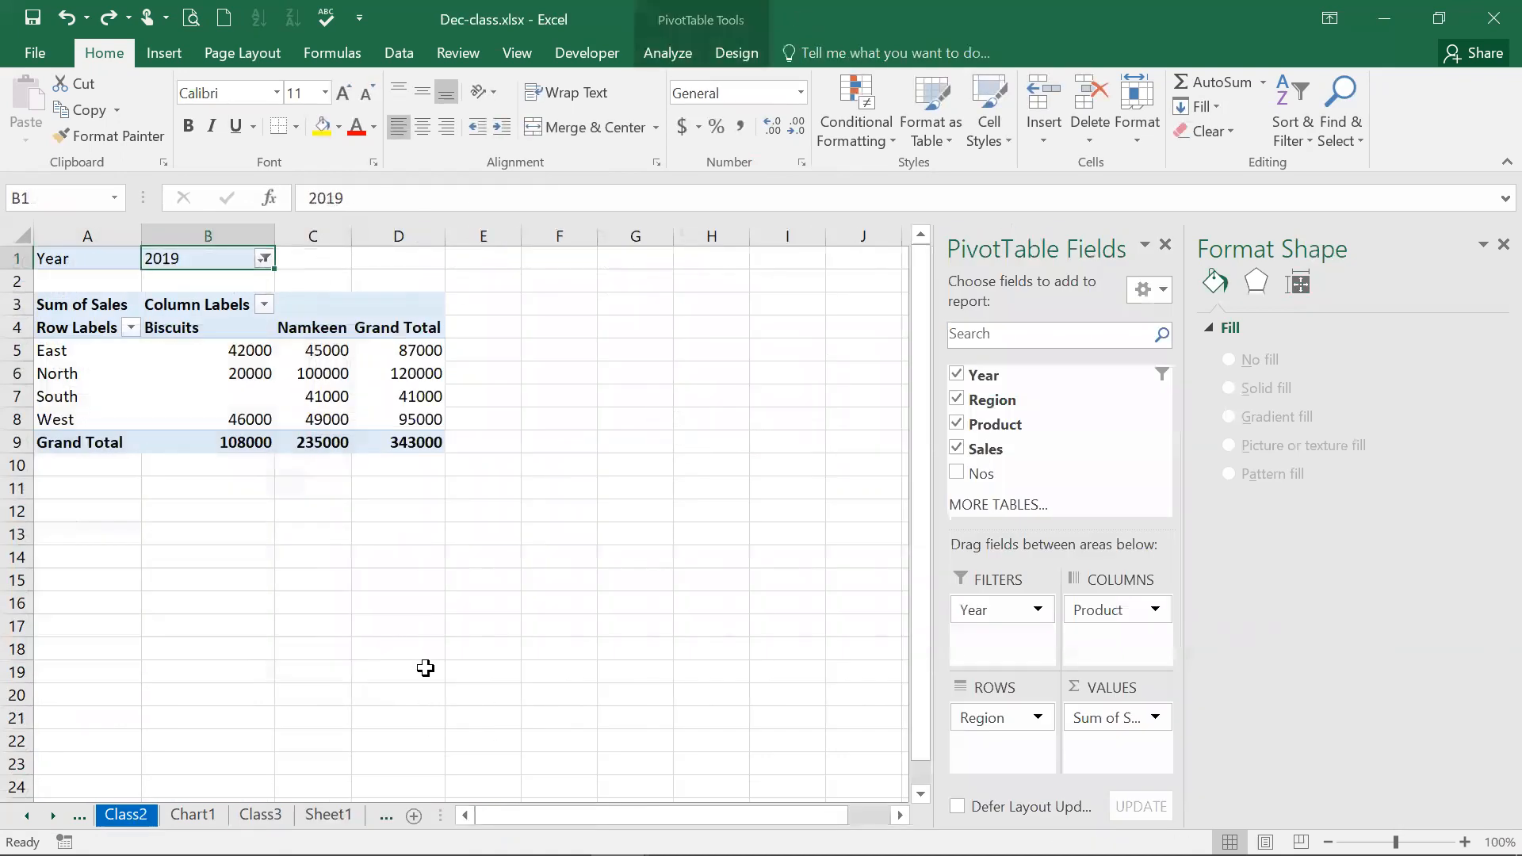
left_click(234, 395)
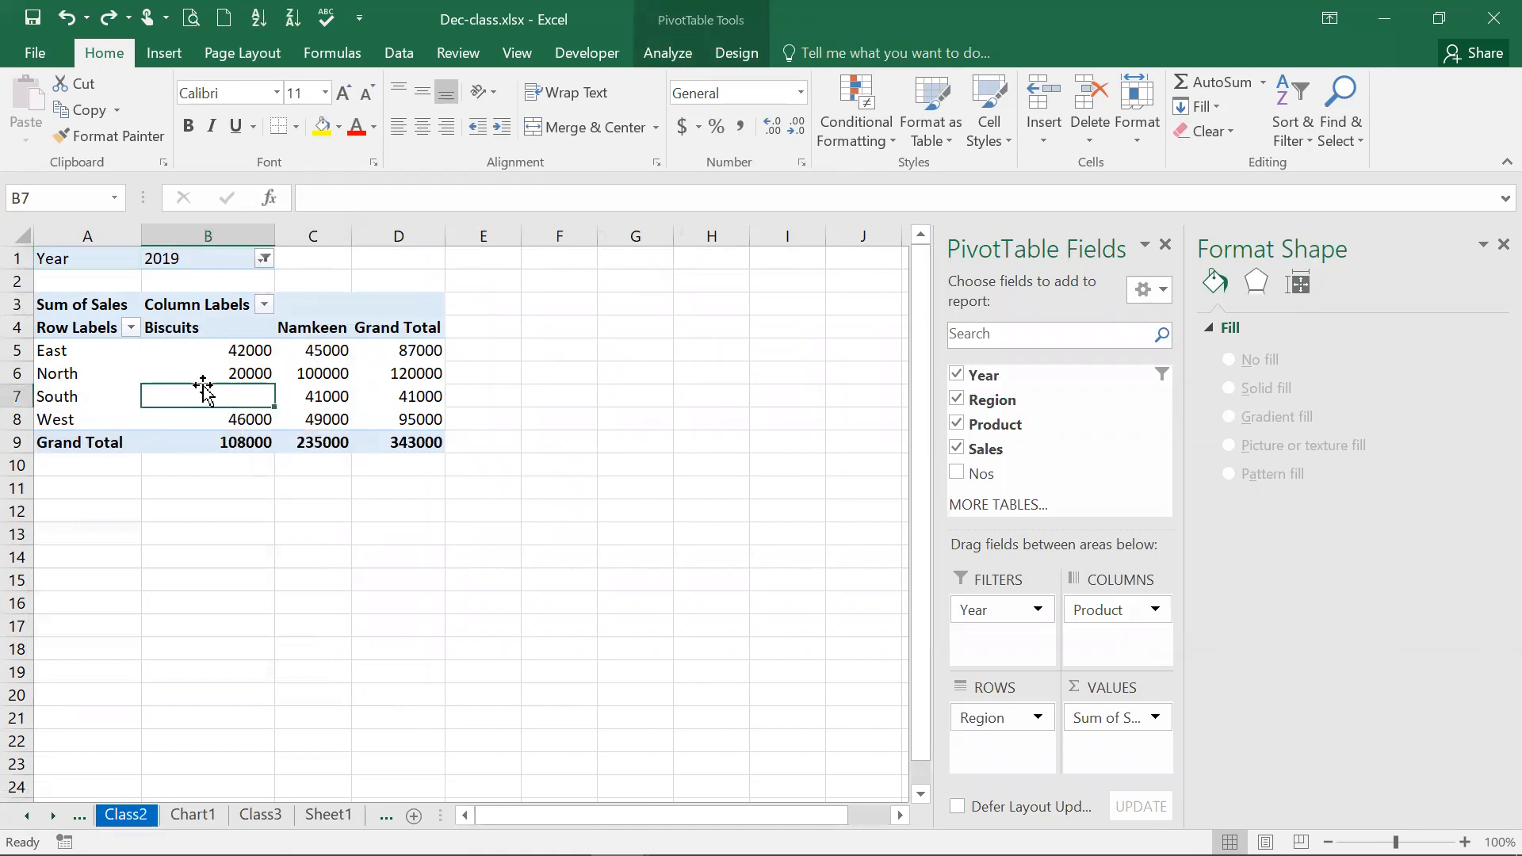
mouse_move(202, 389)
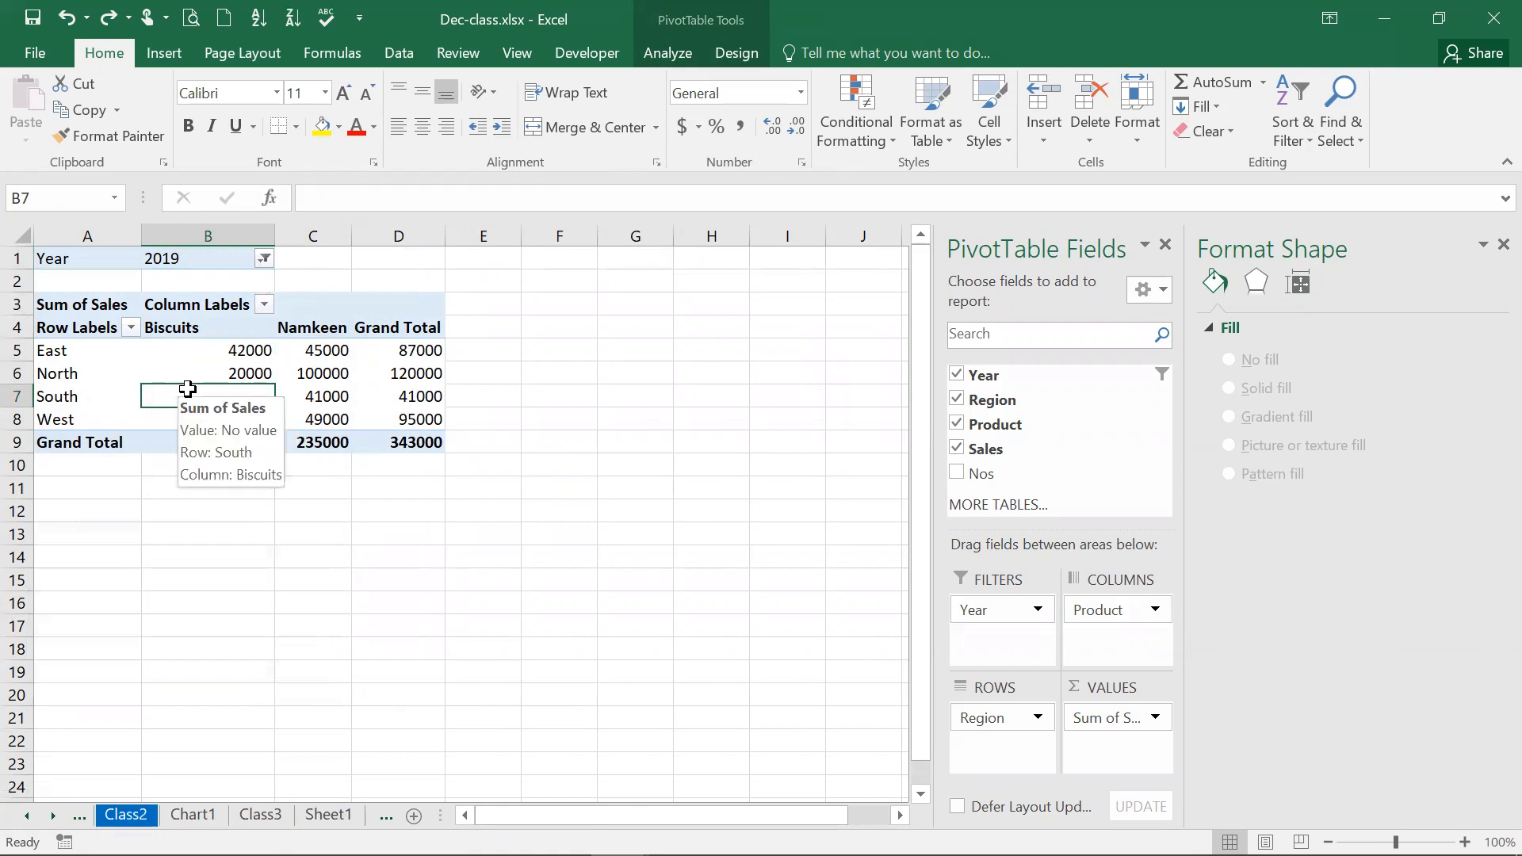
Turn off the "For empty cells show" option in the PivotTable Options of the 2020 sheet's pivot table
right_click(189, 394)
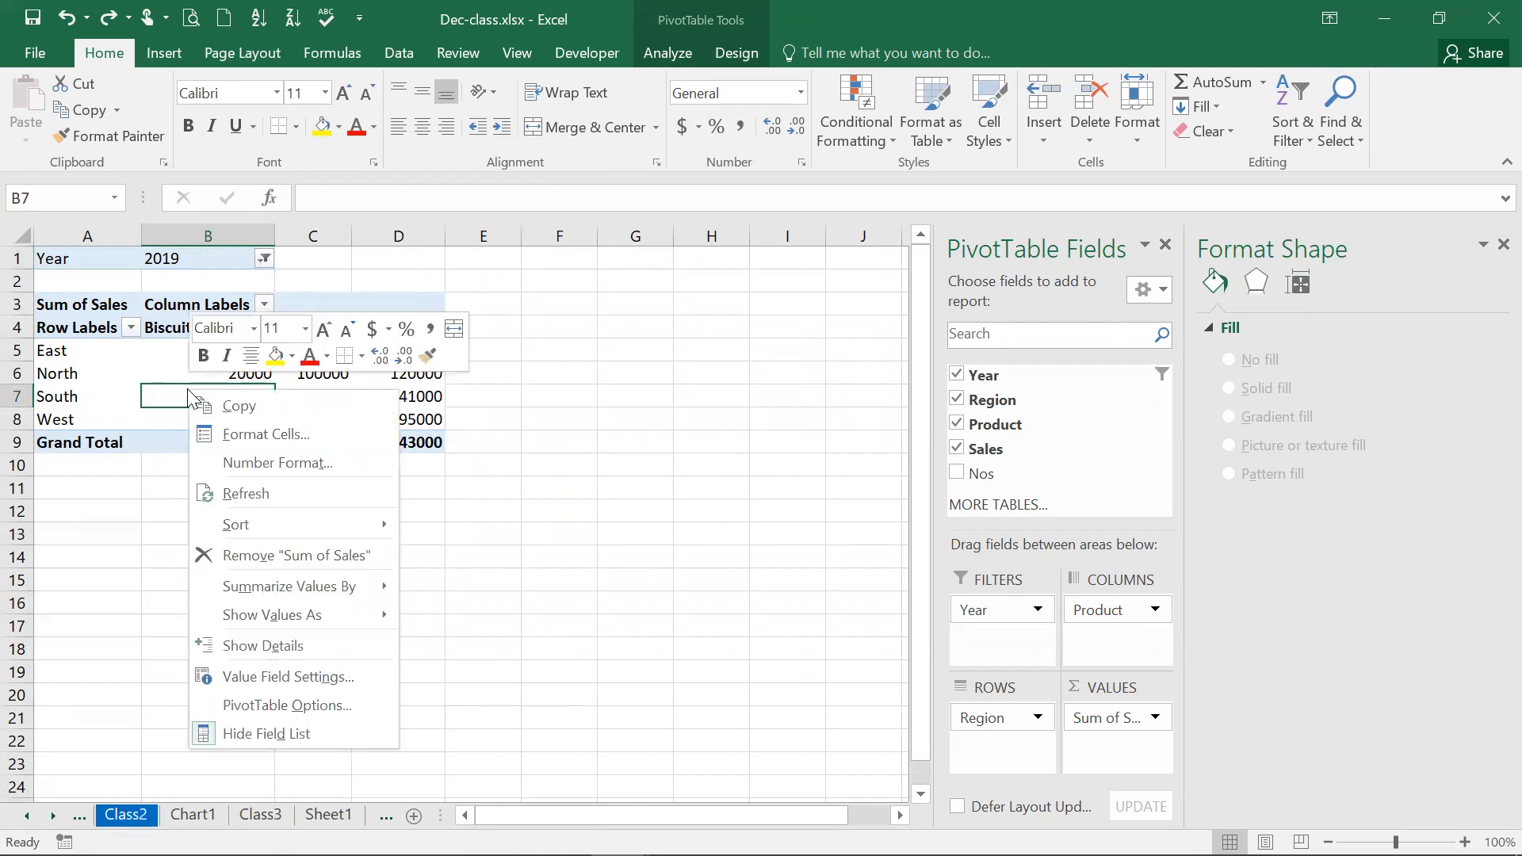
left_click(311, 713)
left_click_drag(329, 240, 923, 88)
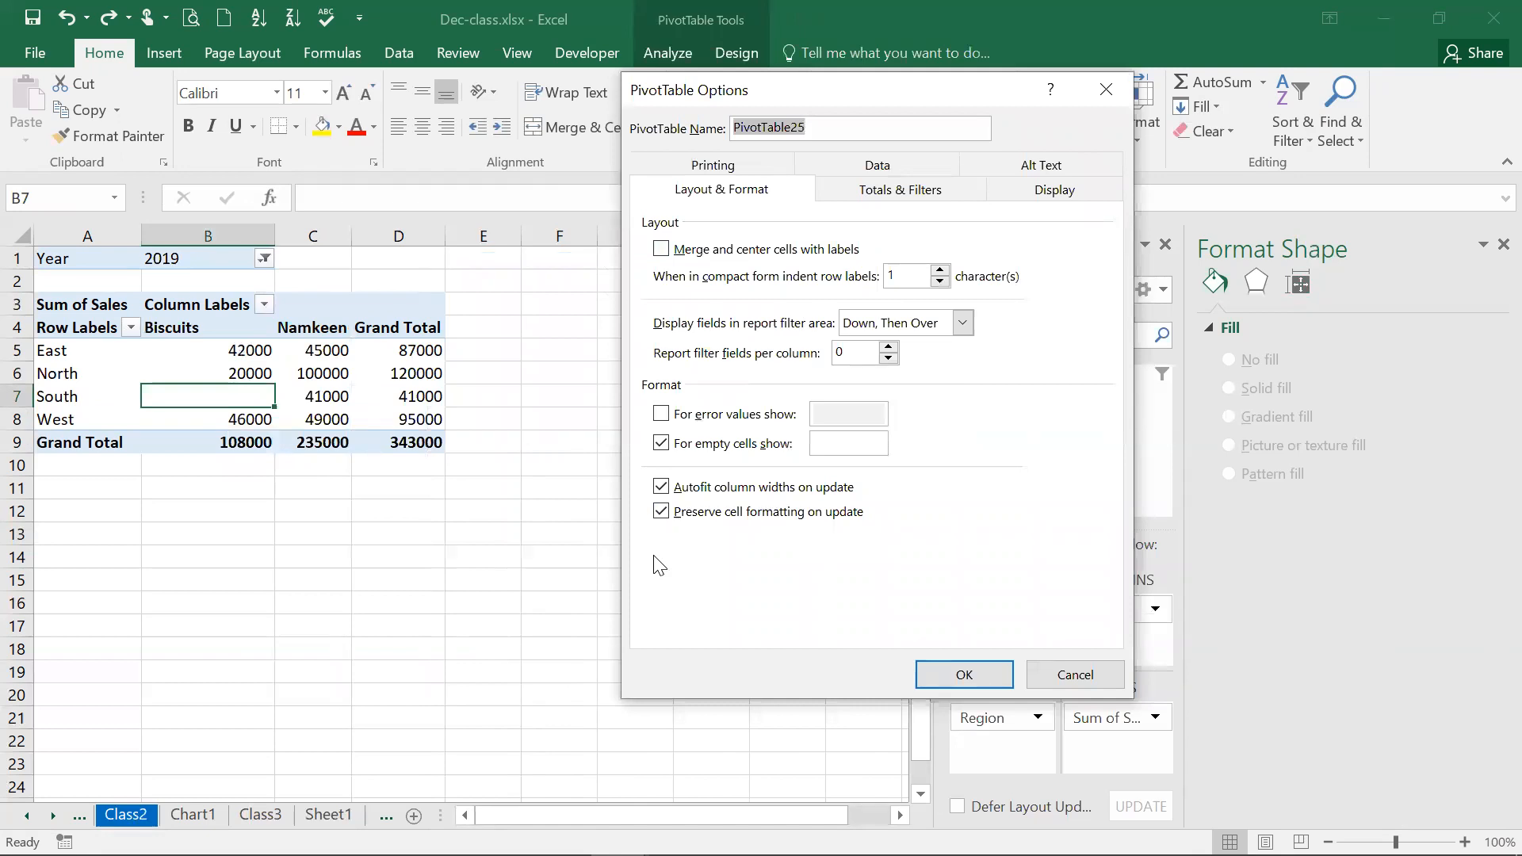
left_click(773, 446)
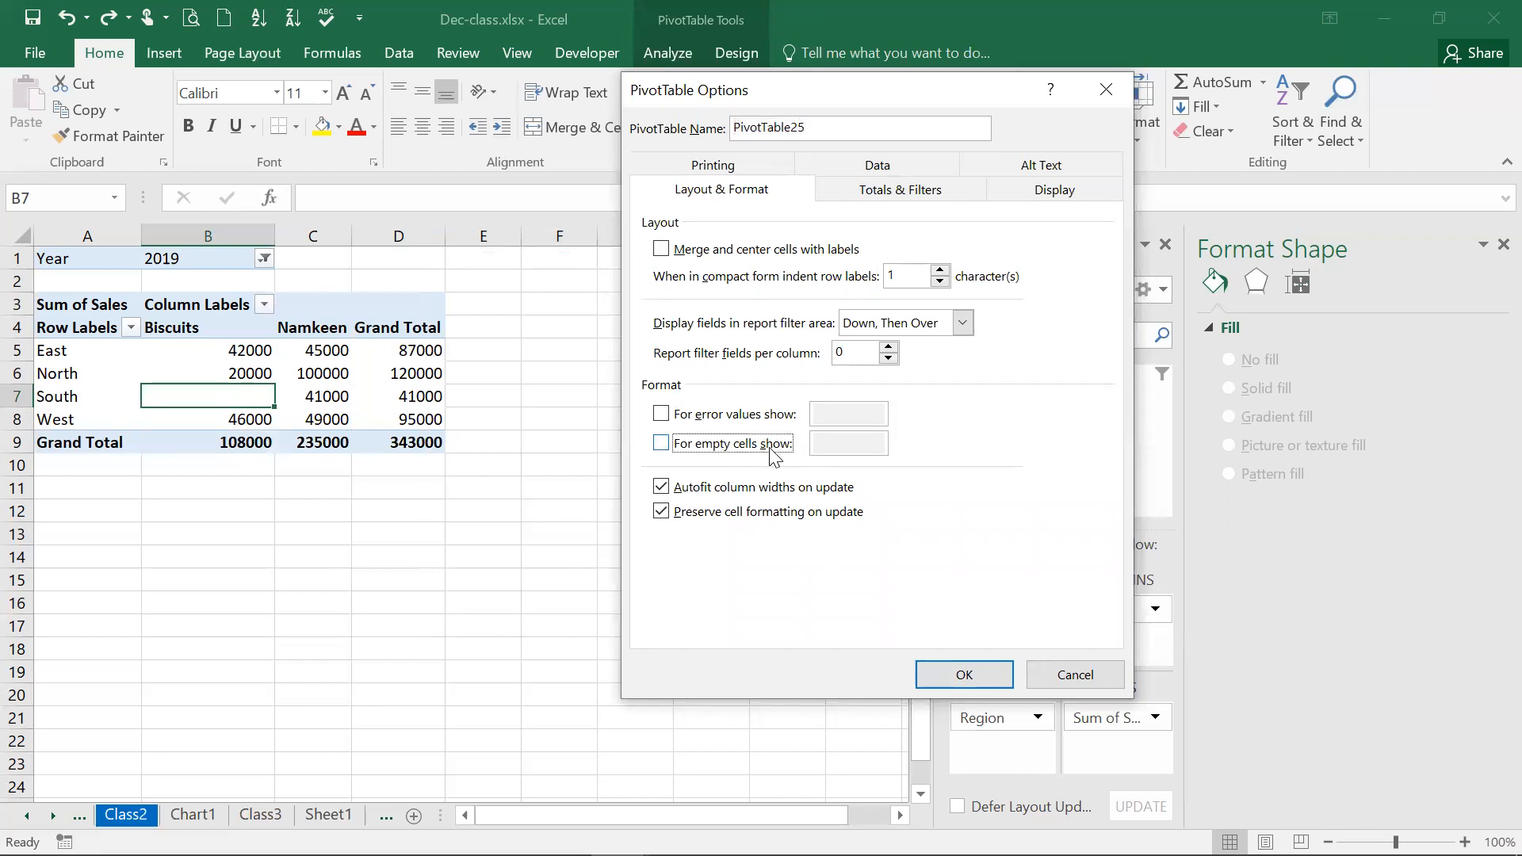
left_click(924, 671)
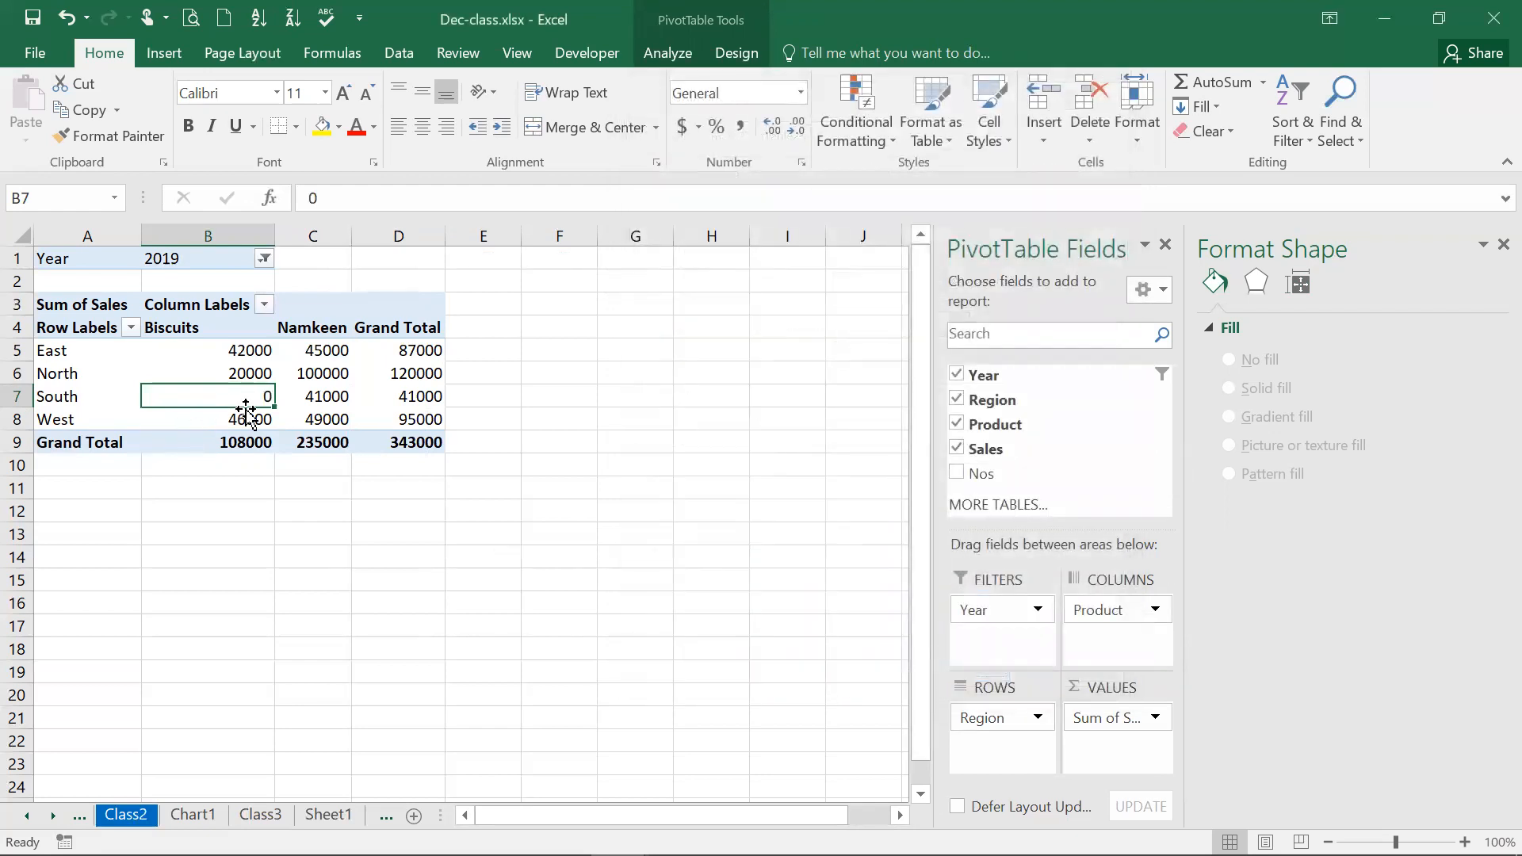
mouse_move(264, 397)
left_click(337, 597)
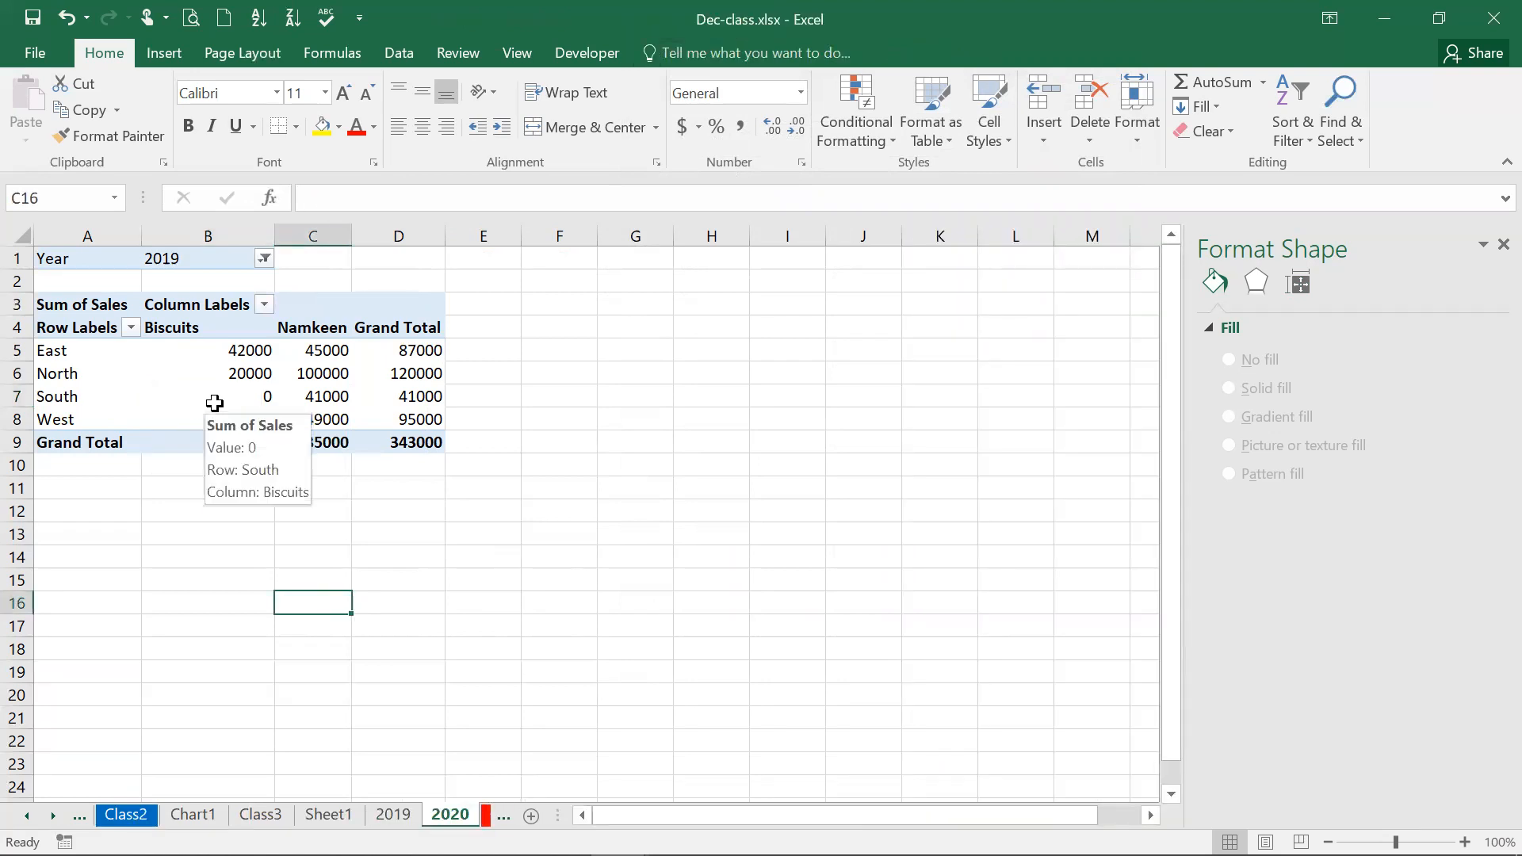
Set the 2020 sheet's pivot table to show "No value" for empty cells in PivotTable Options
left_click(213, 395)
right_click(212, 390)
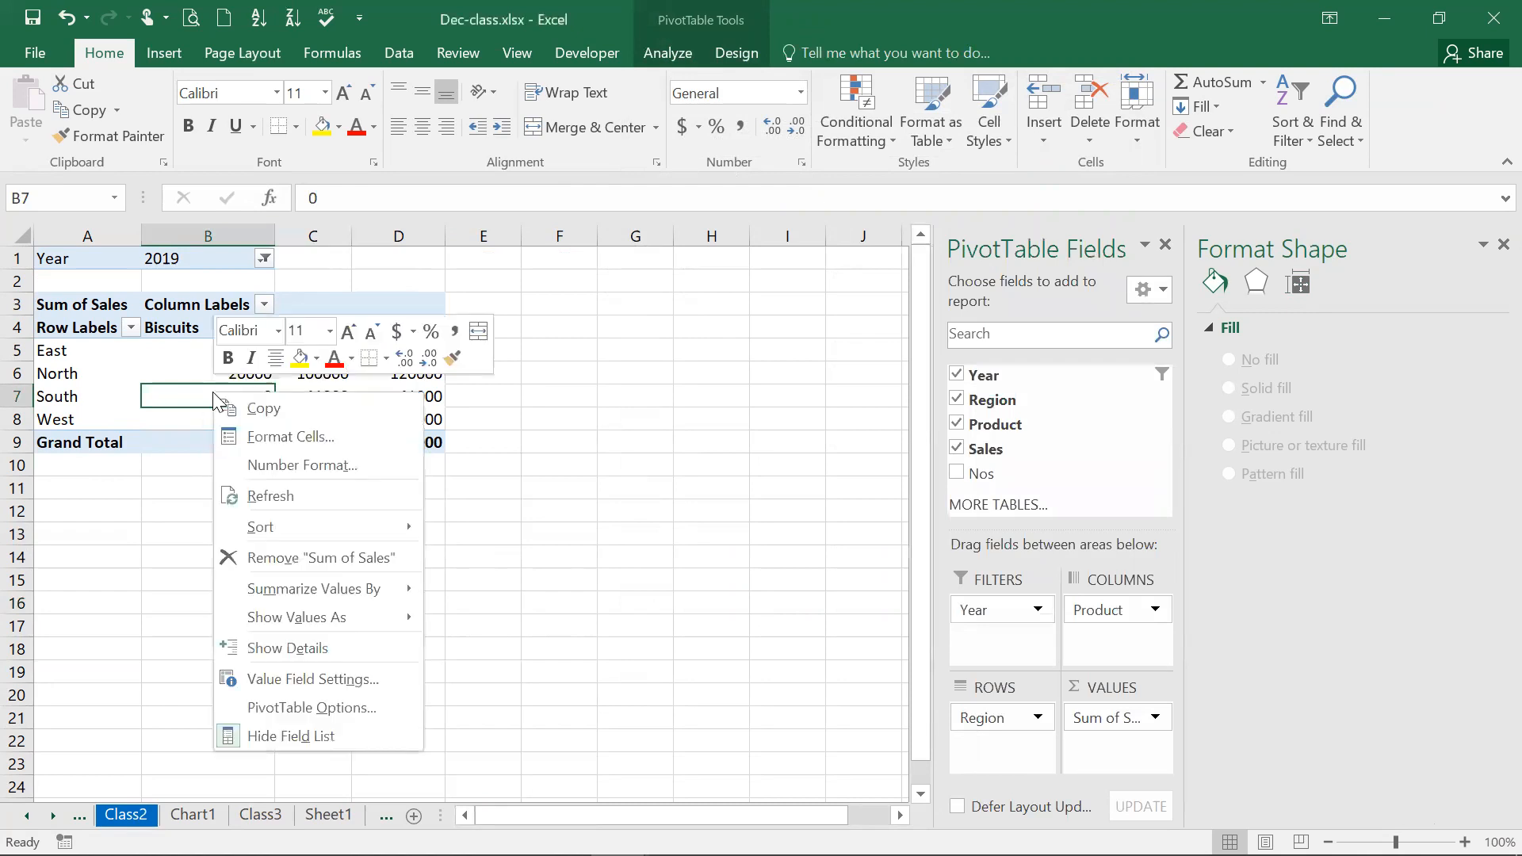
left_click(323, 707)
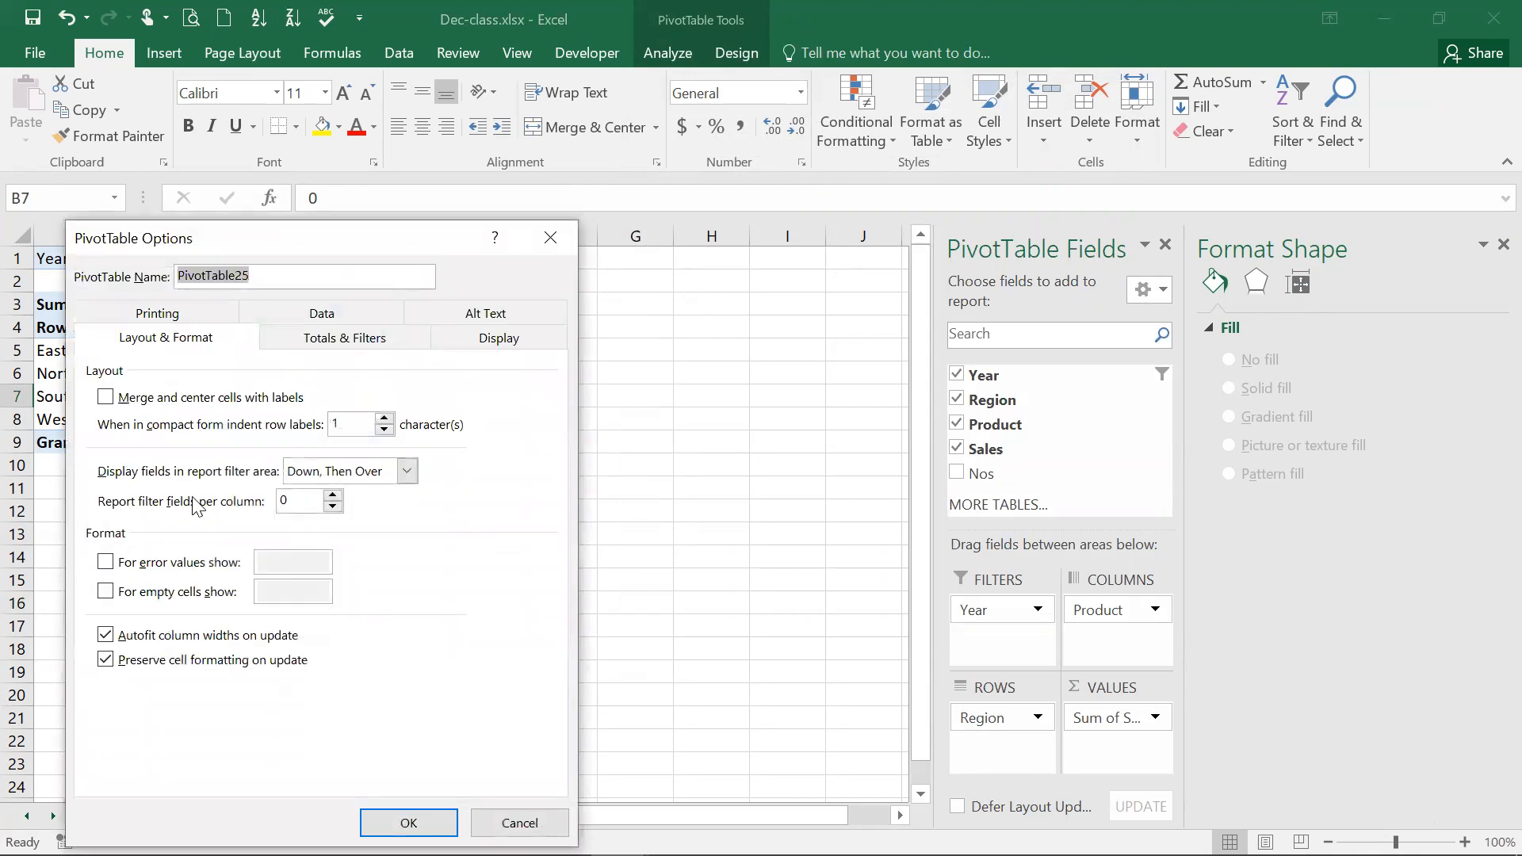
left_click(180, 592)
left_click(268, 592)
type("No")
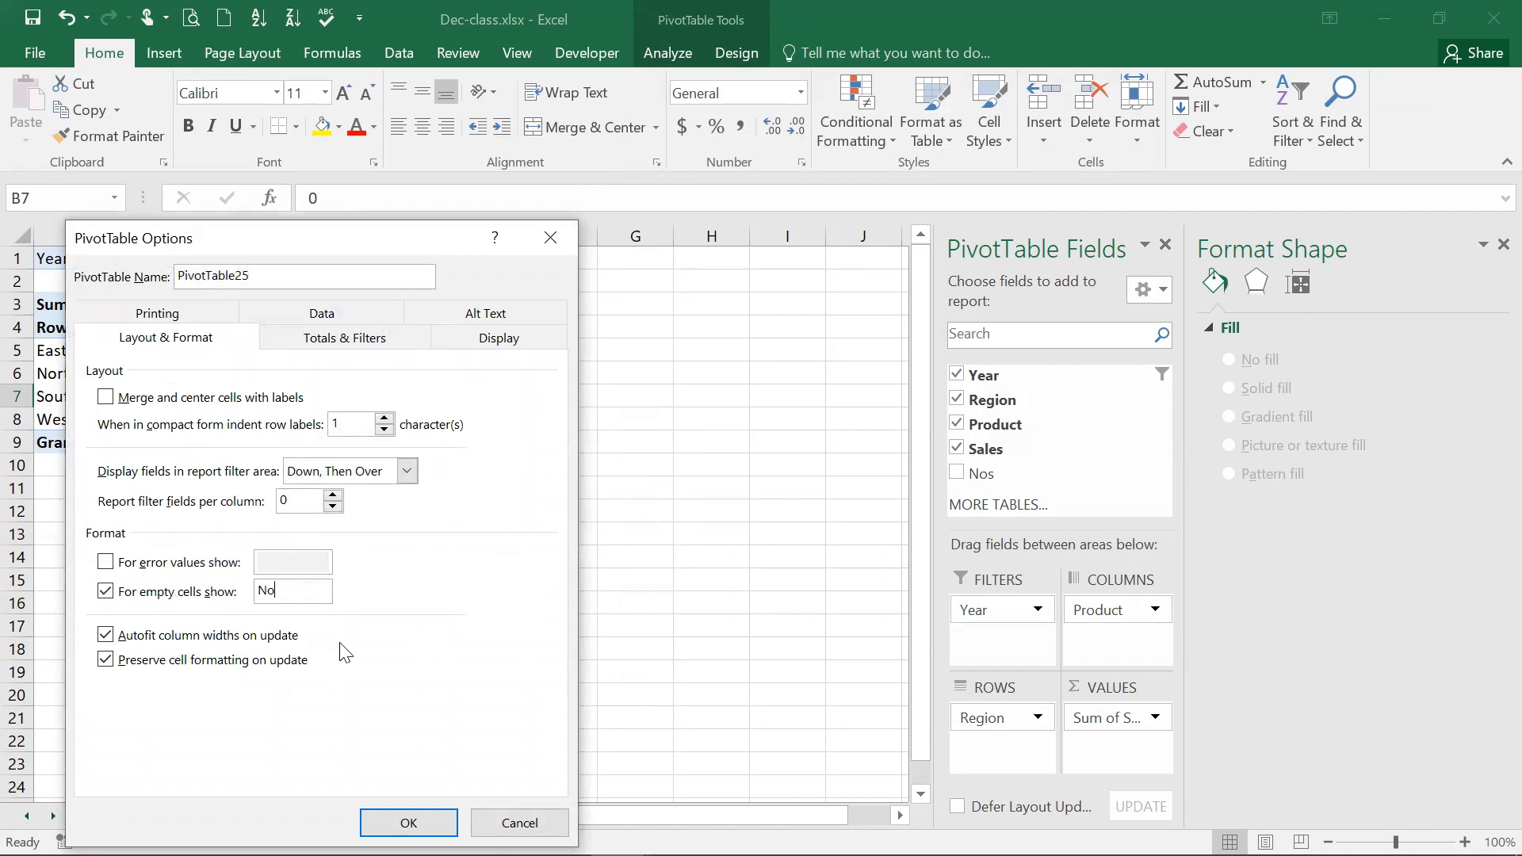
type(" value")
left_click(409, 822)
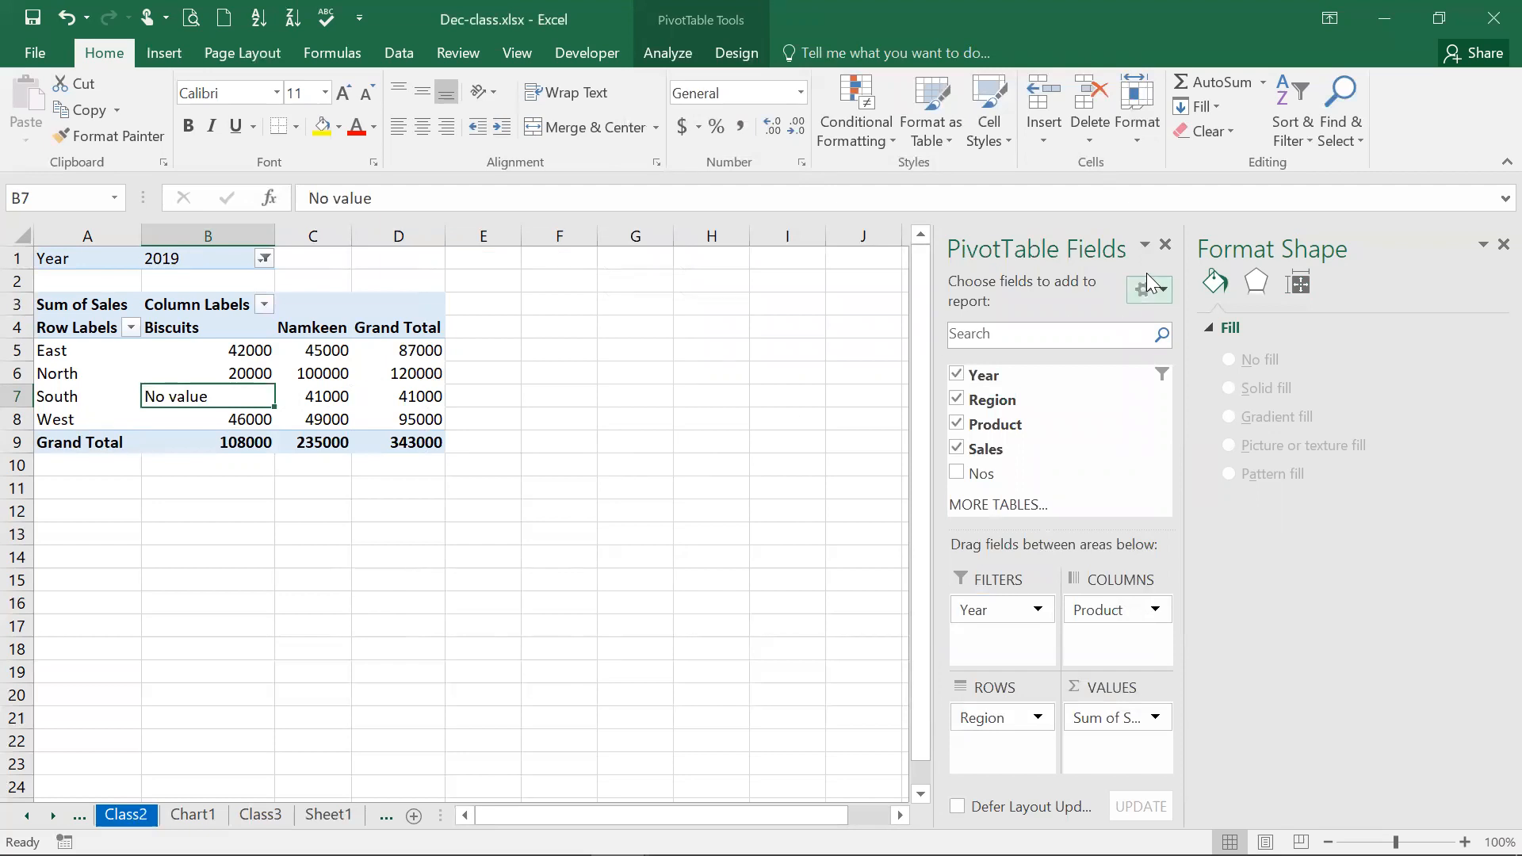
Close the Format Shape and PivotTable Fields panes to clear the view of the 2020 sheet
left_click(1489, 247)
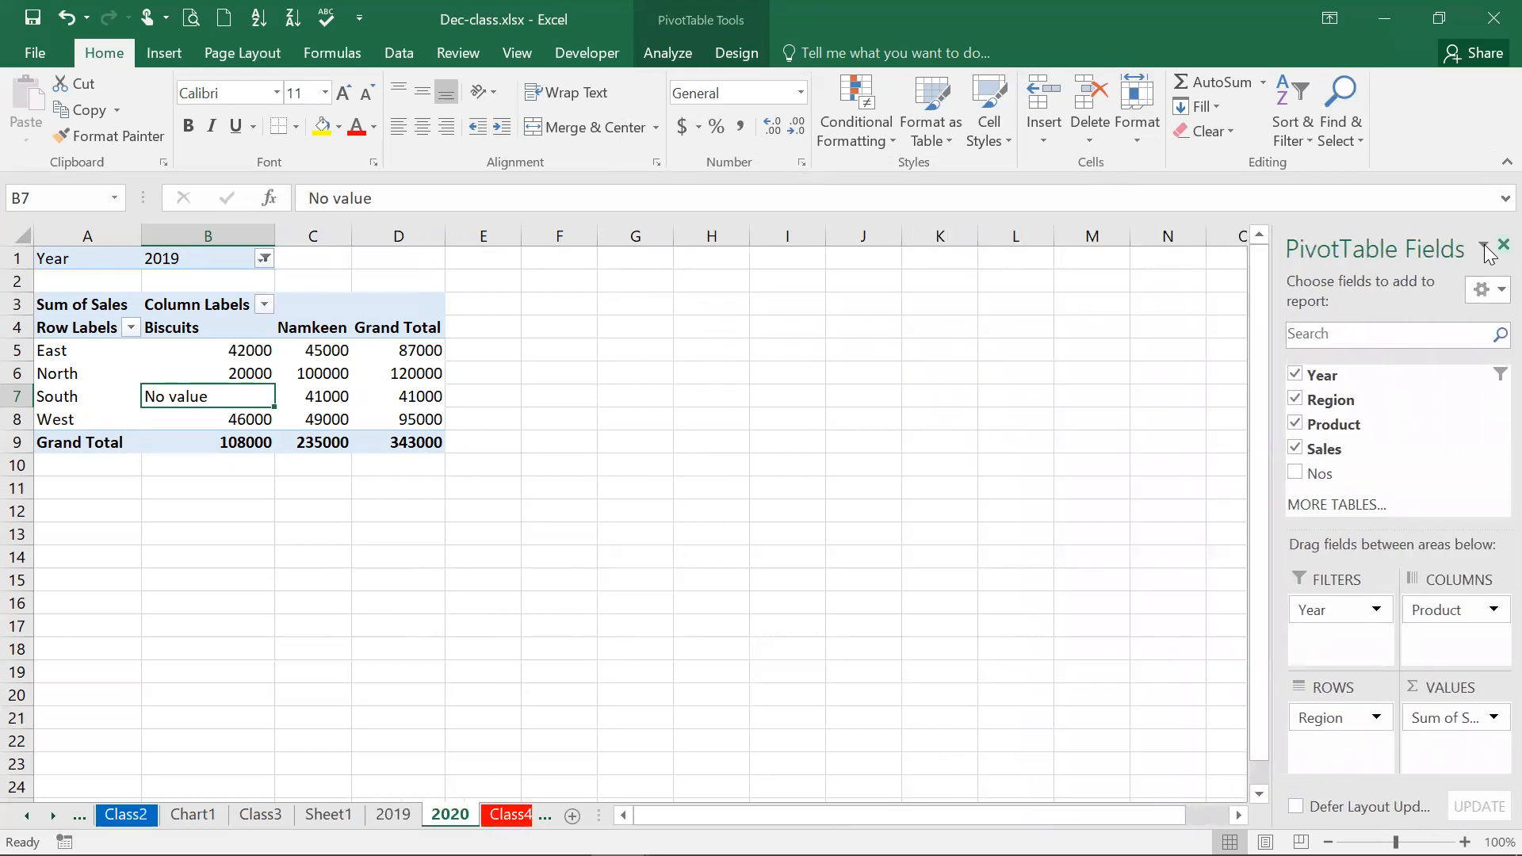
left_click(1503, 246)
left_click(767, 444)
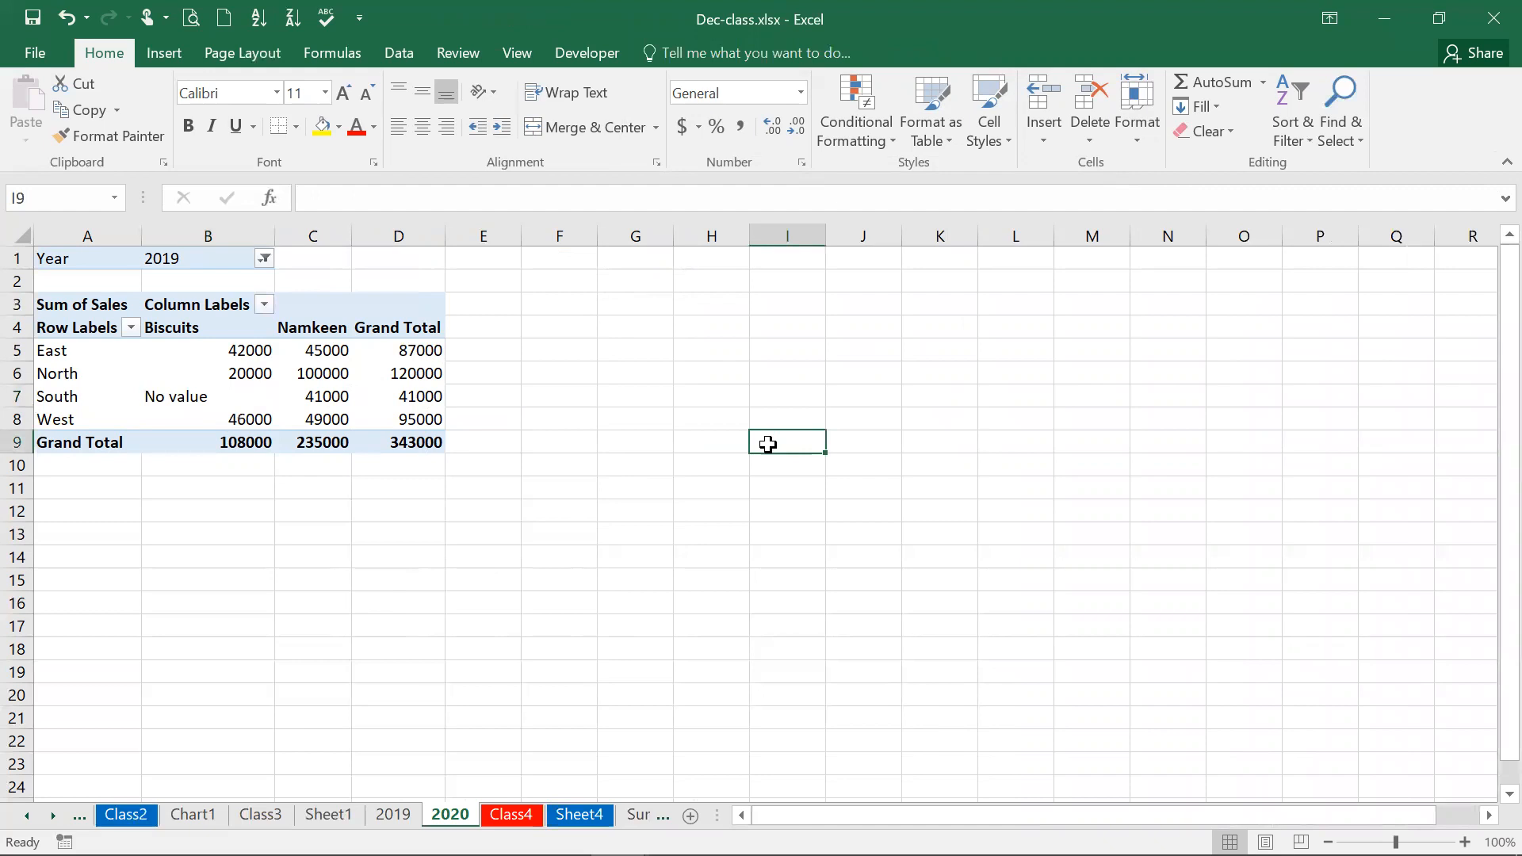
Look through the name and age table on Sheet1 and the Region, Product and Sales data on Class3
mouse_move(325, 375)
left_click(328, 815)
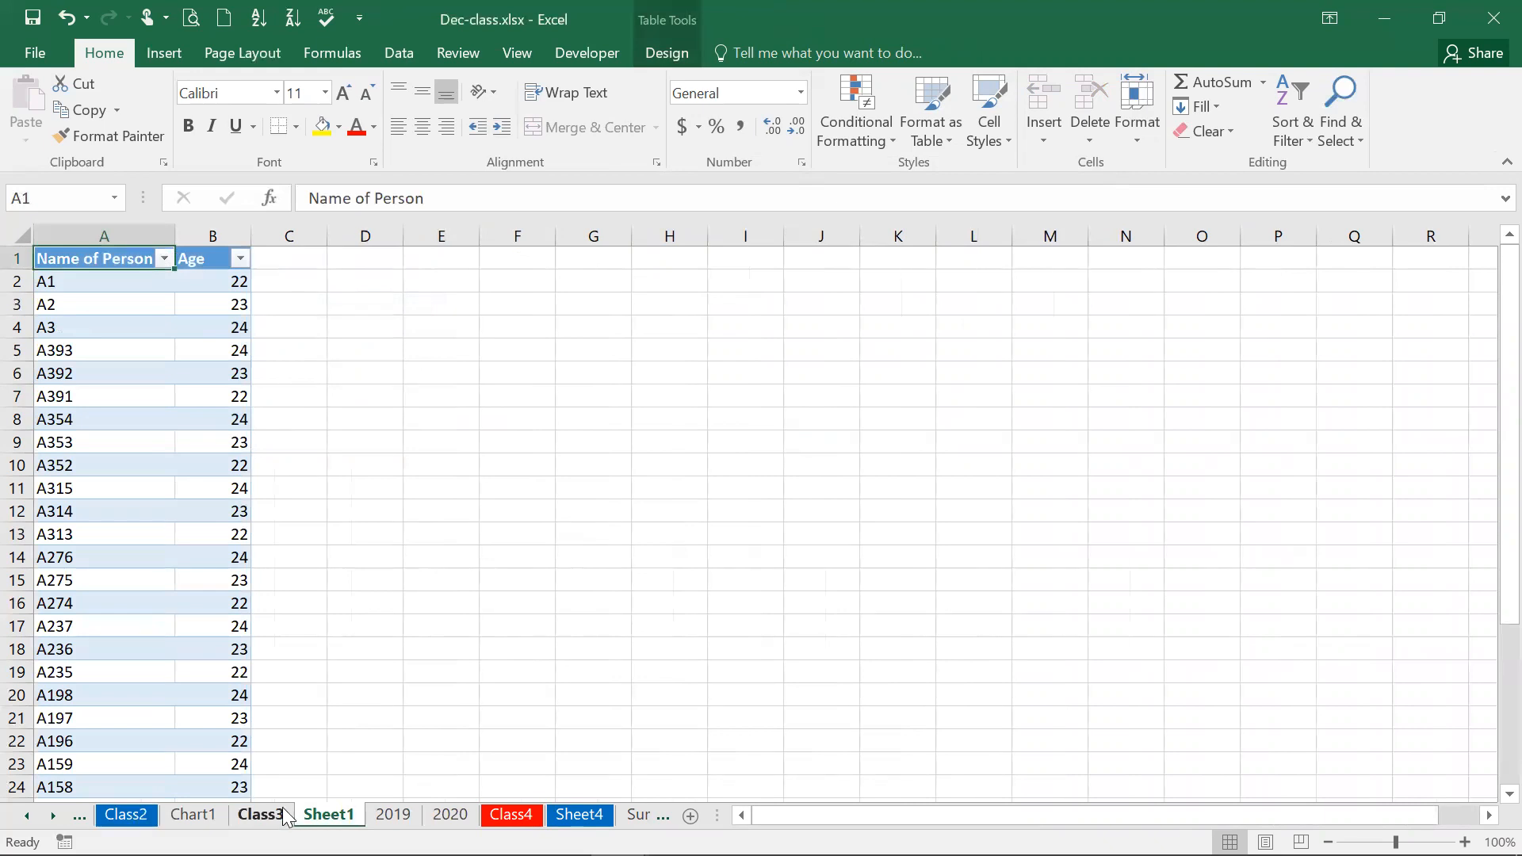
key("Down")
key("Down")
key("Down")
key("Down")
key("Down")
key("Down")
key("Down")
key("Down")
key("Down")
key("Down")
key("Down")
key("Down")
key("Down")
key("Down")
key("Down")
key("Down")
key("Down")
key("Down")
key("Down")
key("Down")
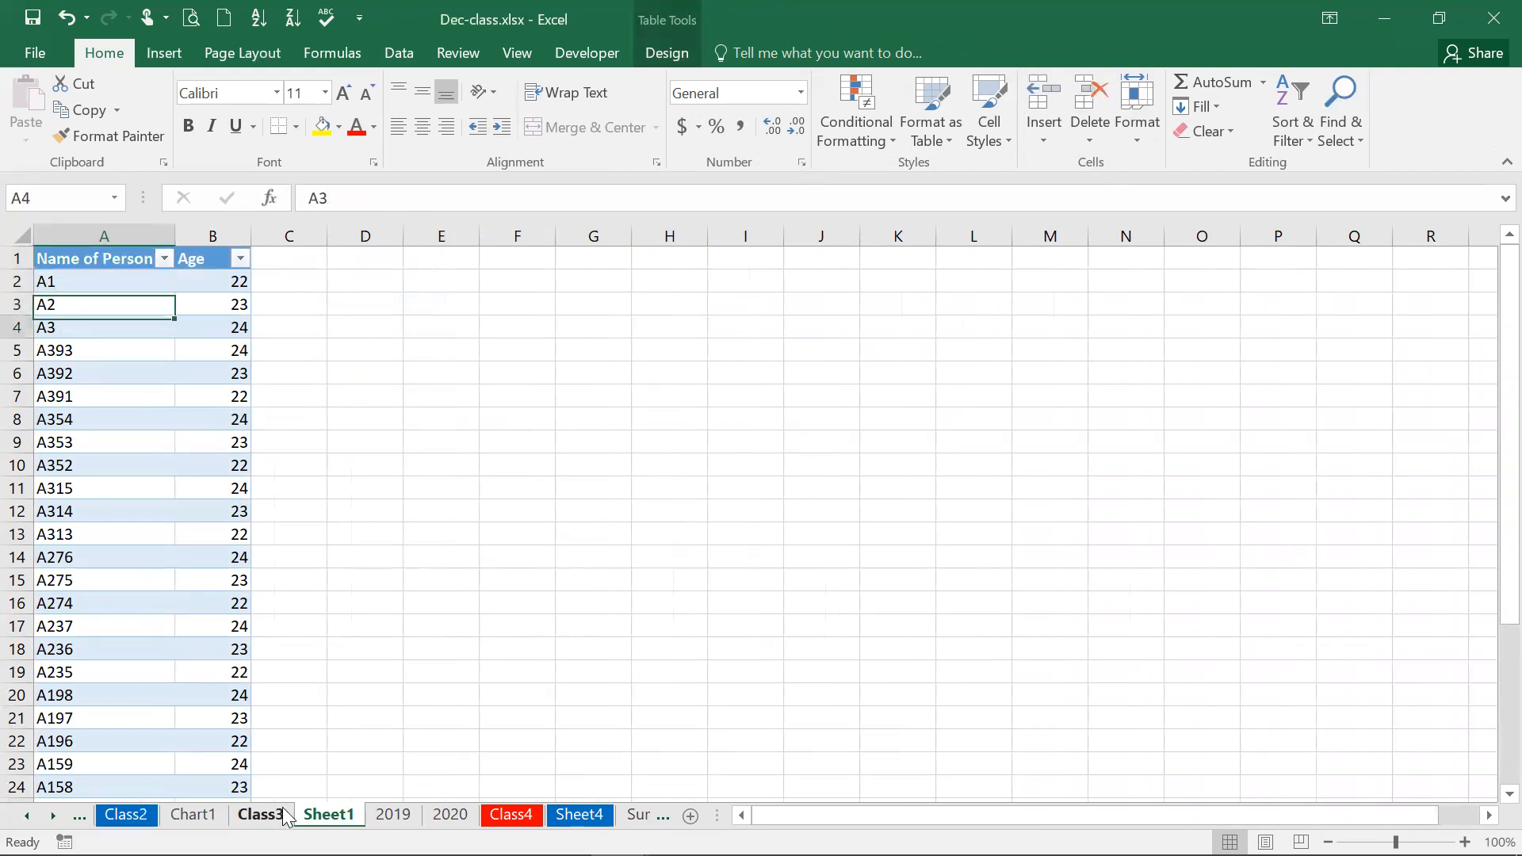
key("Down")
key("Down")
key("Down")
key("Down")
key("Down")
key("Down")
key("Down")
key("Down")
key("Down")
key("Down")
key("Down")
key("Down")
key("Down")
key("Down")
key("Down")
key("Down")
key("Down")
key("Down")
key("Down")
key("Down")
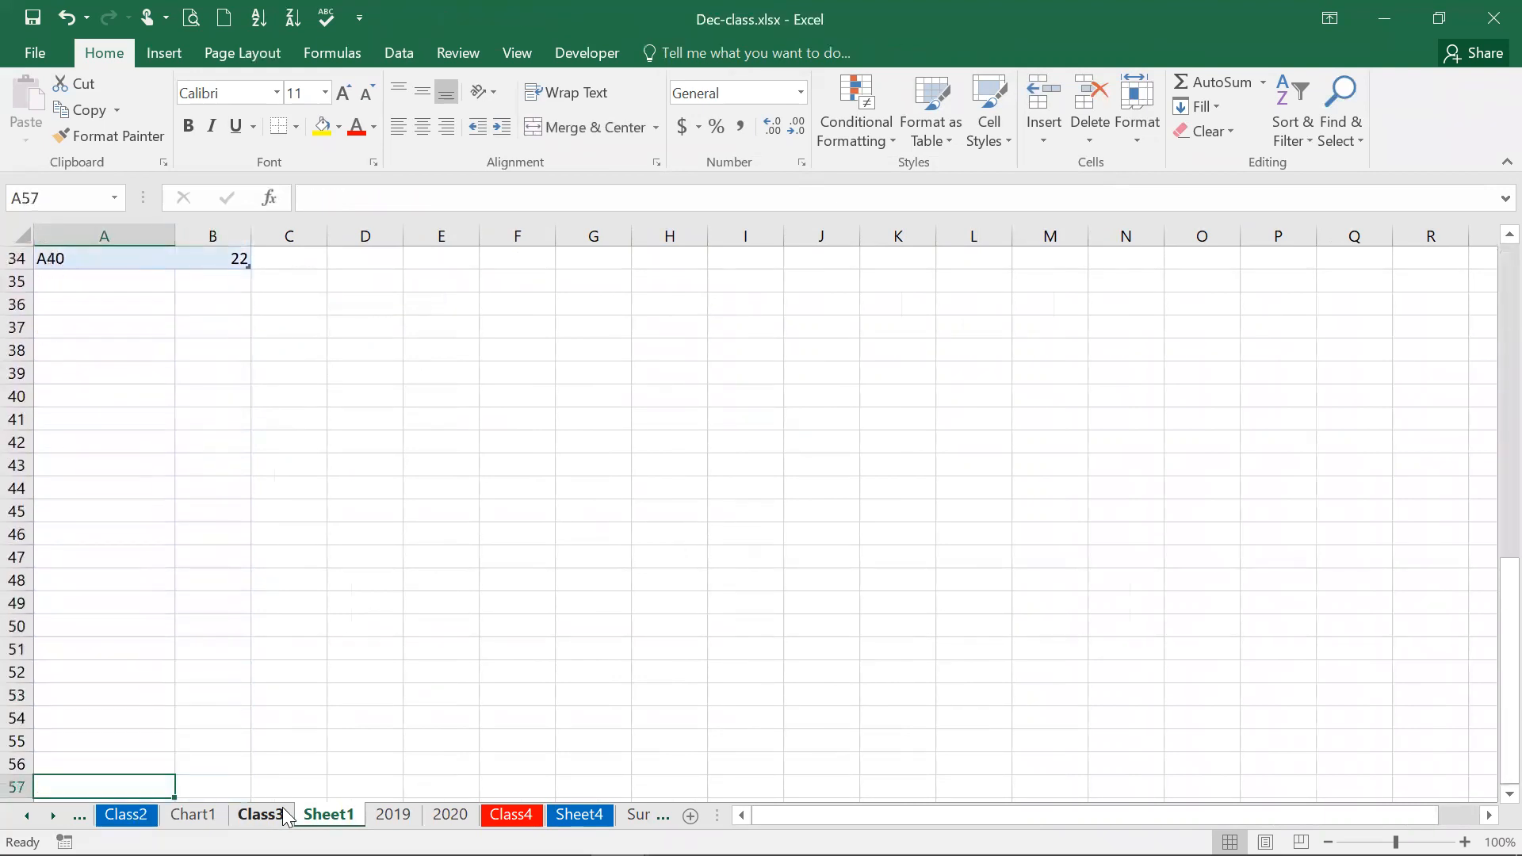
left_click(277, 813)
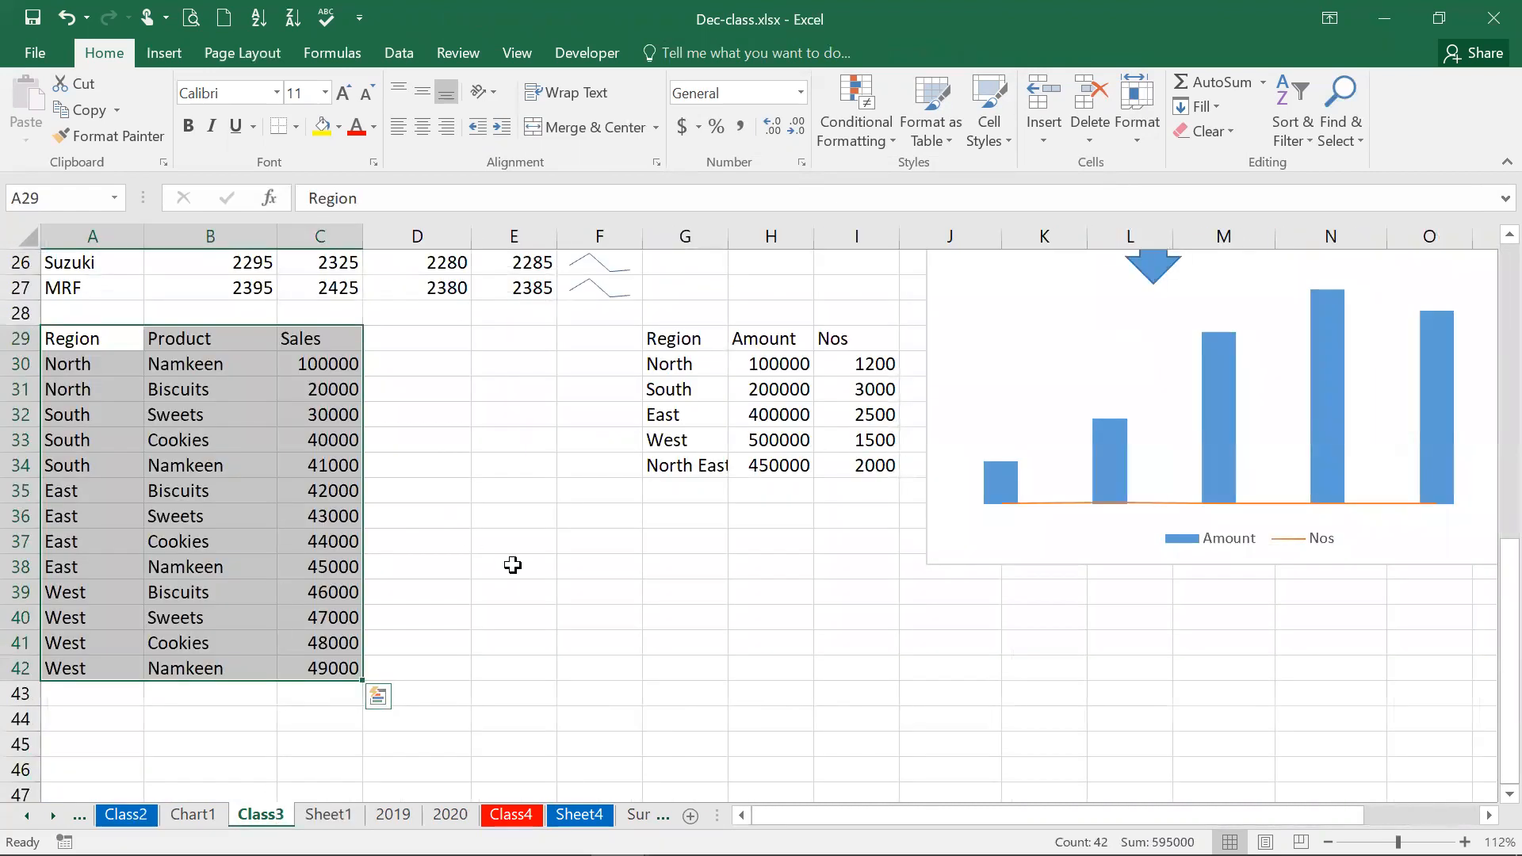
key("Left")
key("Down")
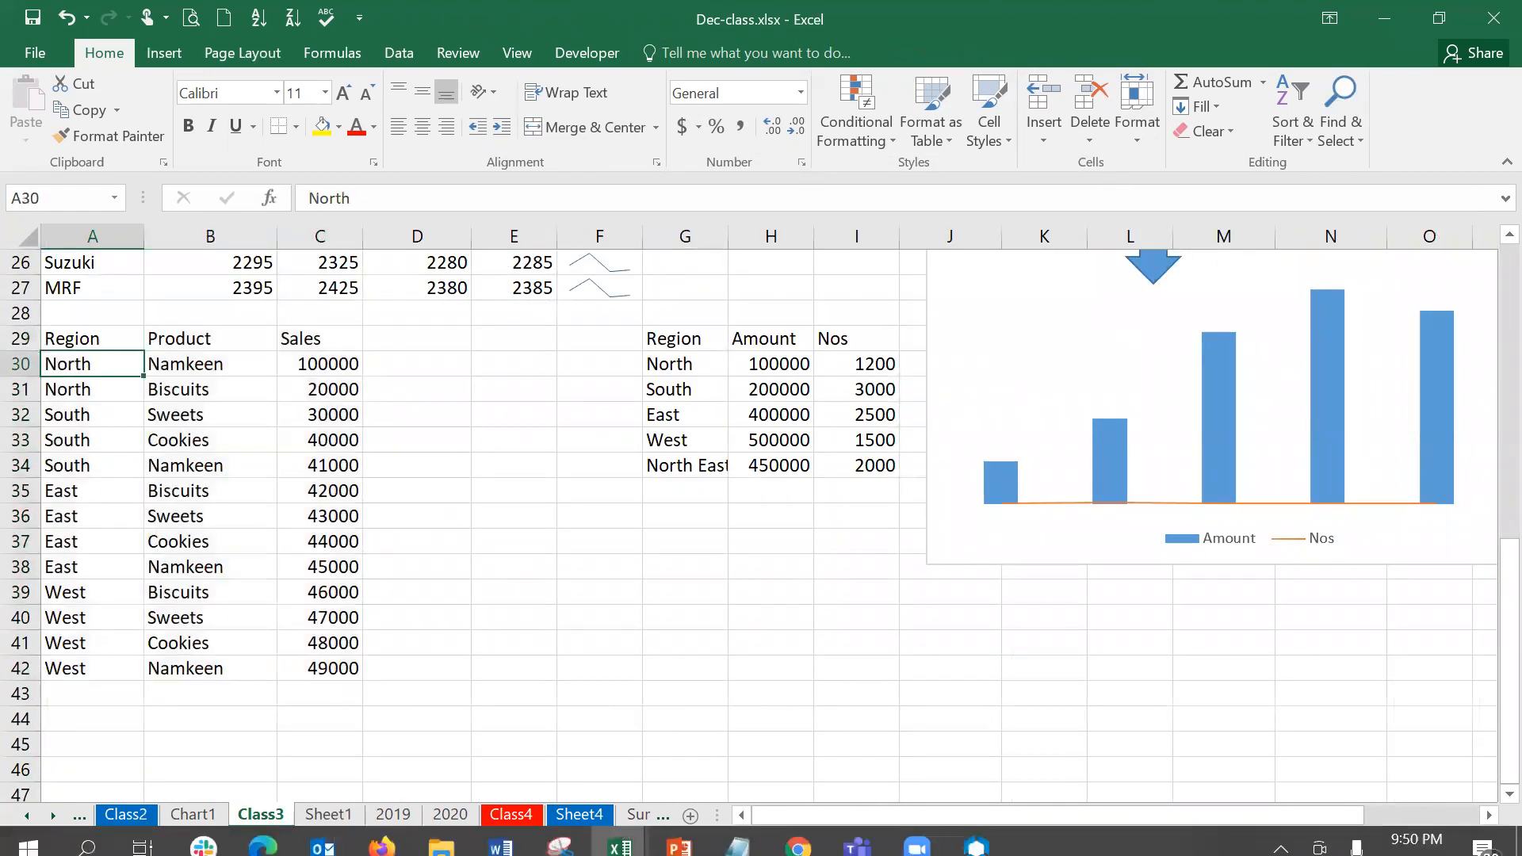
Look through Sheet1 and Class2, and open the Class4 sheet with the pivot tables
left_click(331, 813)
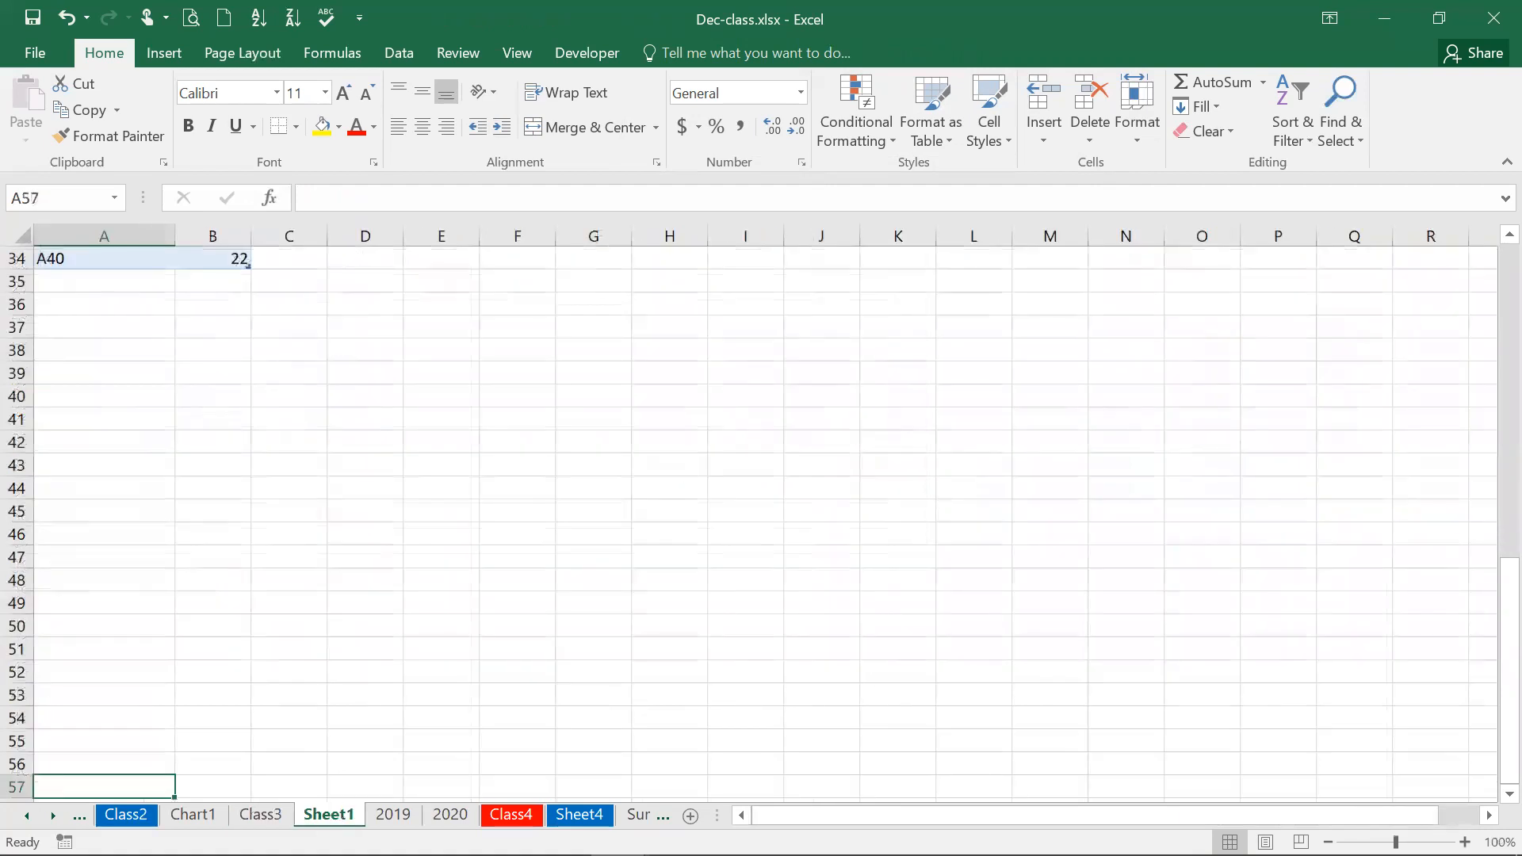
left_click(189, 817)
left_click(125, 815)
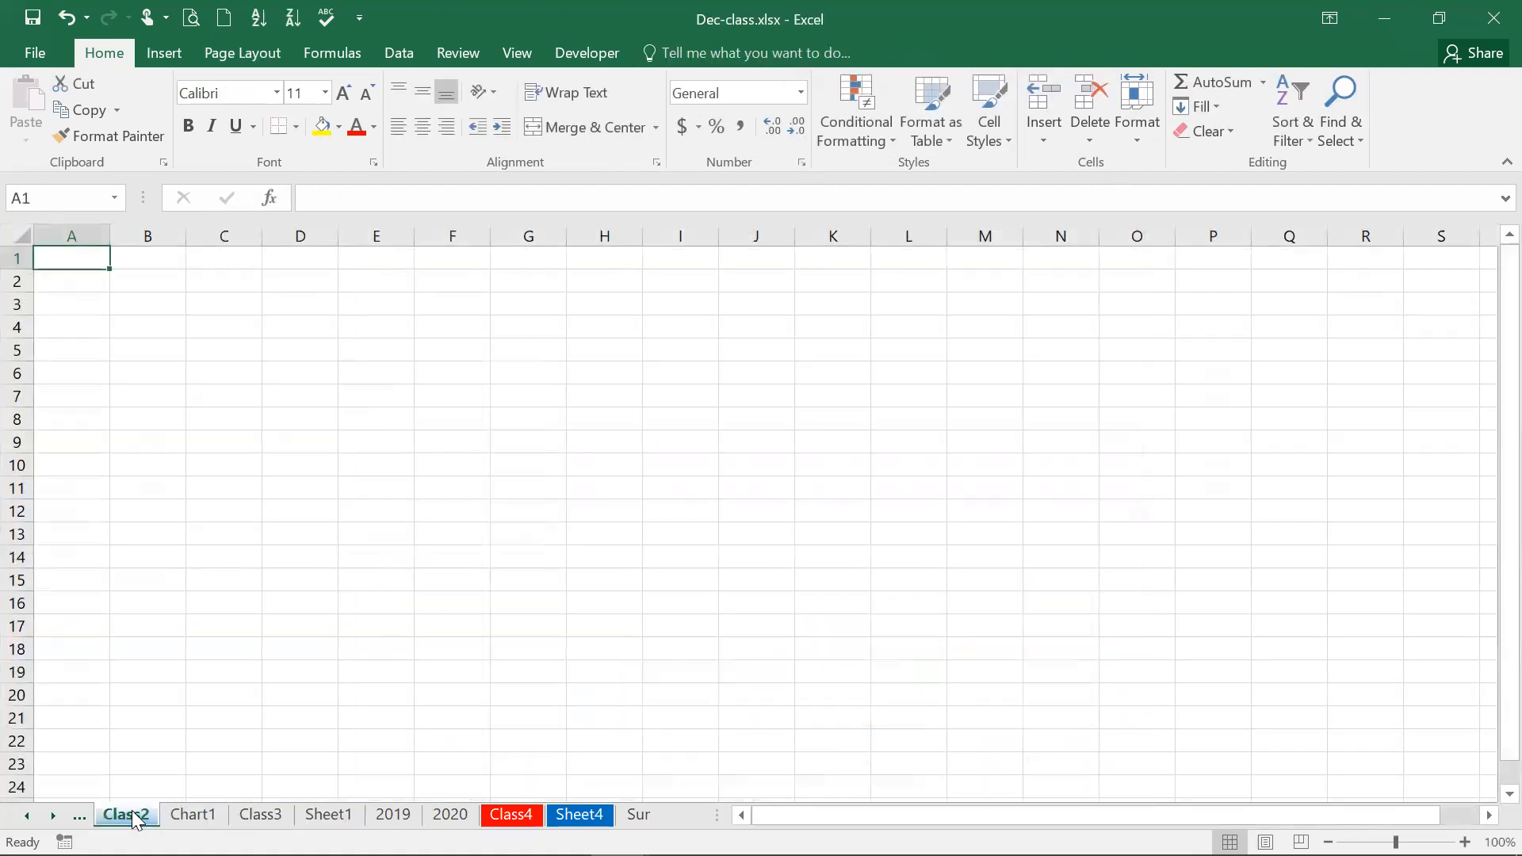
left_click(511, 814)
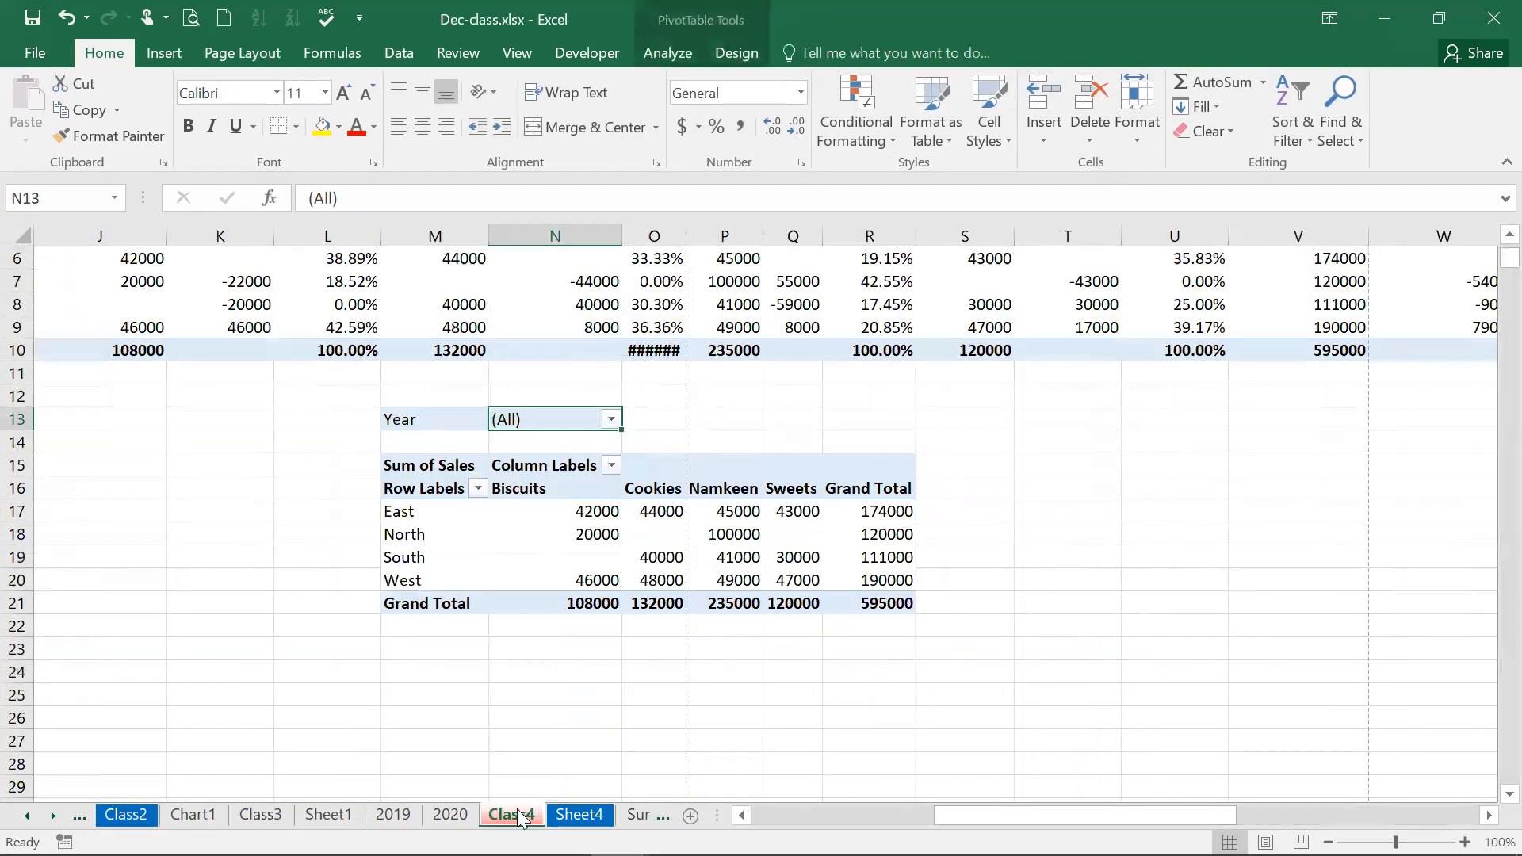
Examine the Date and Check Amt source data and its yearly pivot table on Class4
key("Left")
key("Left")
key("Left")
key("Left")
key("Left")
key("Left")
key("Left")
key("Left")
key("Left")
key("Left")
key("Left")
key("Left")
key("Left")
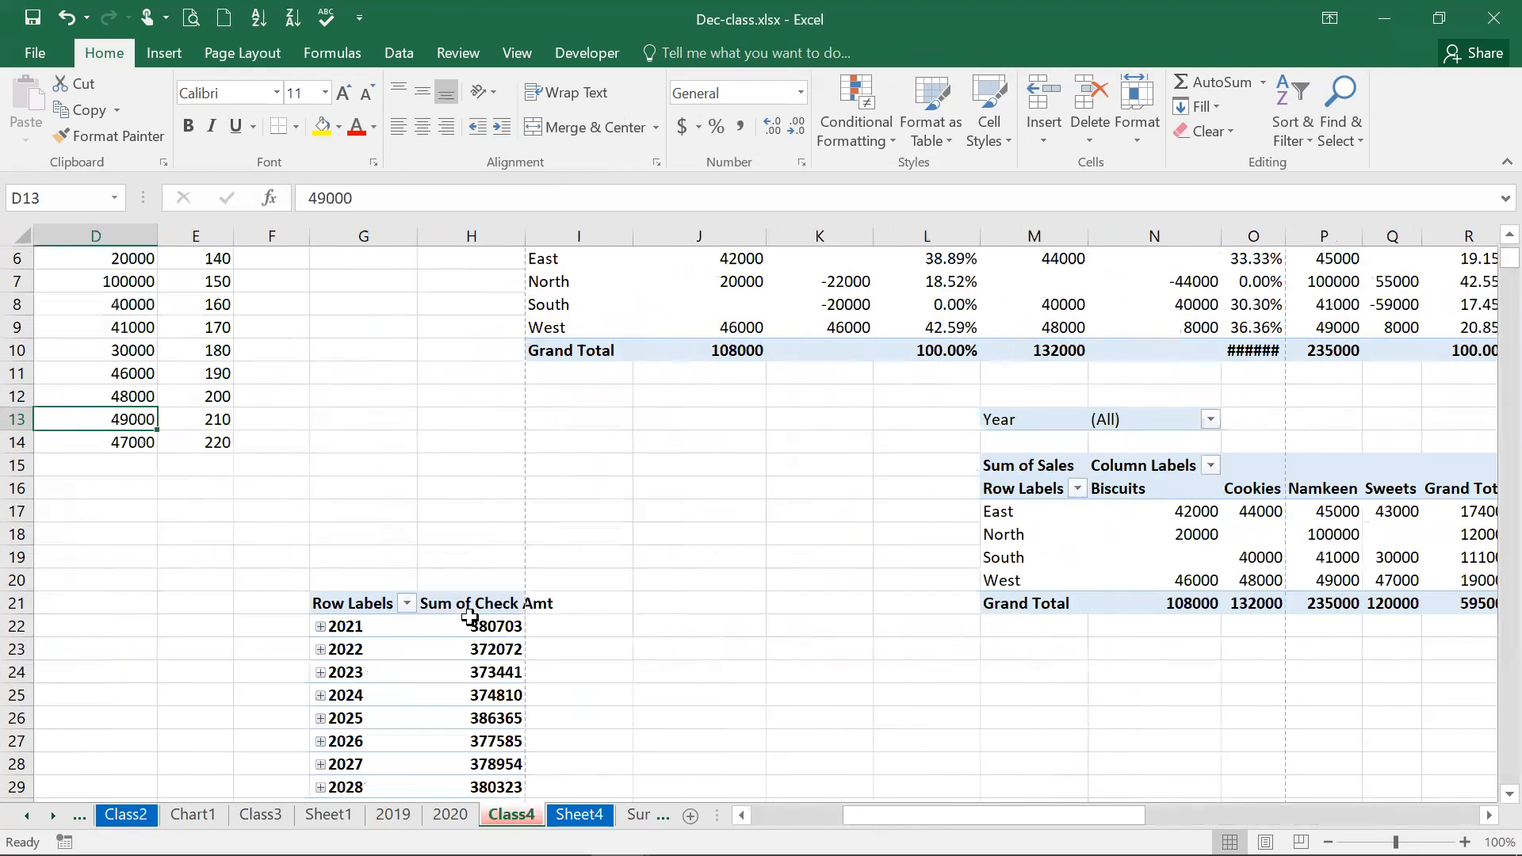
key("Down")
key("Down")
key("Down")
key("Down")
key("Down")
key("Down")
key("Down")
key("Down")
key("Down")
key("Down")
key("Down")
key("Down")
key("Down")
key("Down")
key("Down")
key("Up")
key("Up")
key("Up")
key("Up")
key("Up")
key("Up")
key("Up")
key("Up")
key("Up")
key("Up")
key("Up")
key("Up")
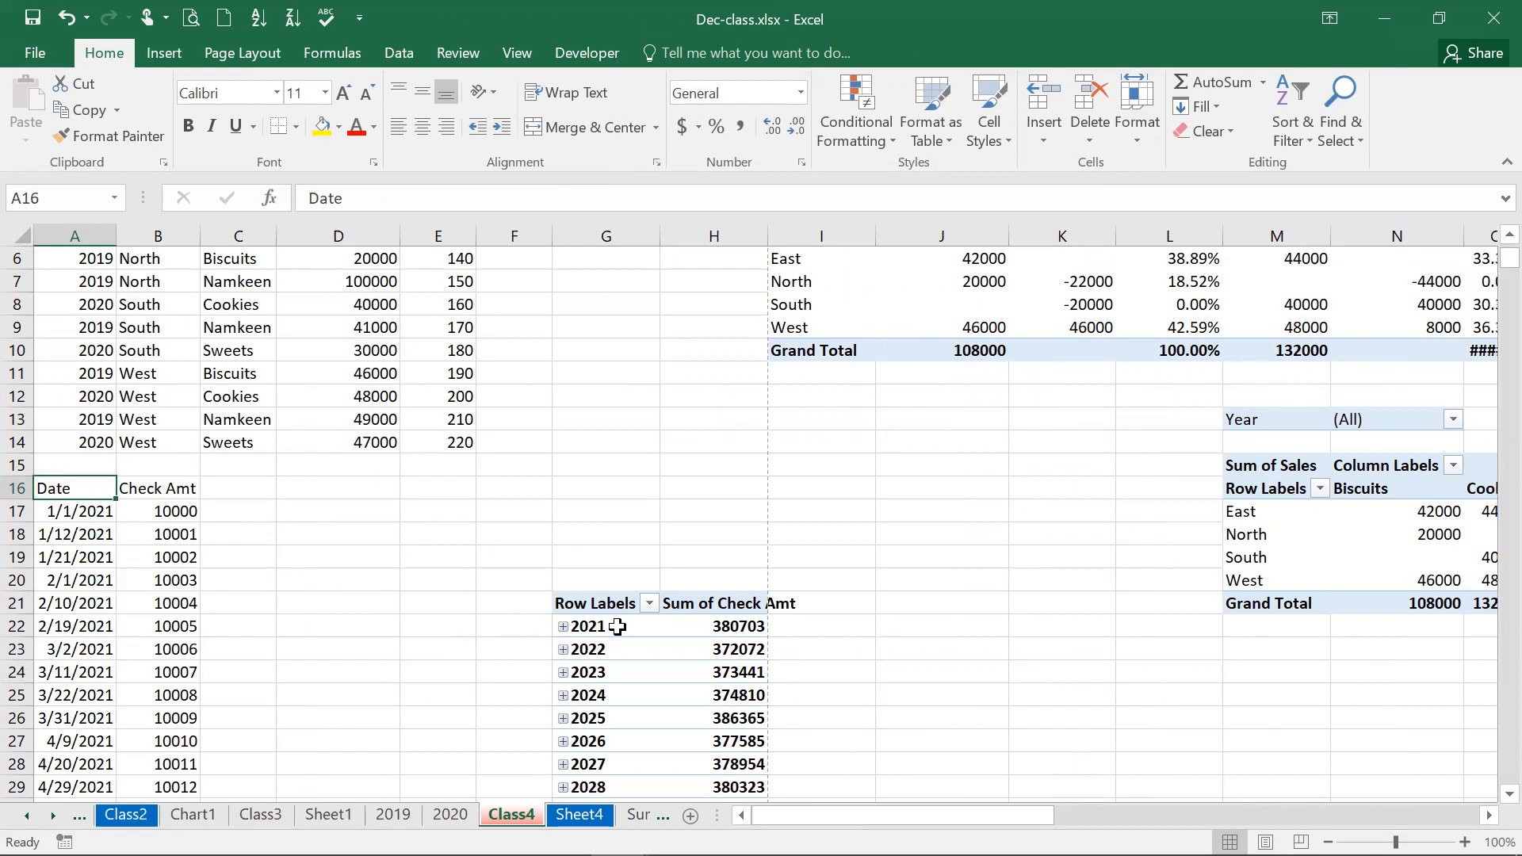
Review the date grouping settings of the Check Amt pivot table without changing them
left_click(617, 627)
right_click(617, 627)
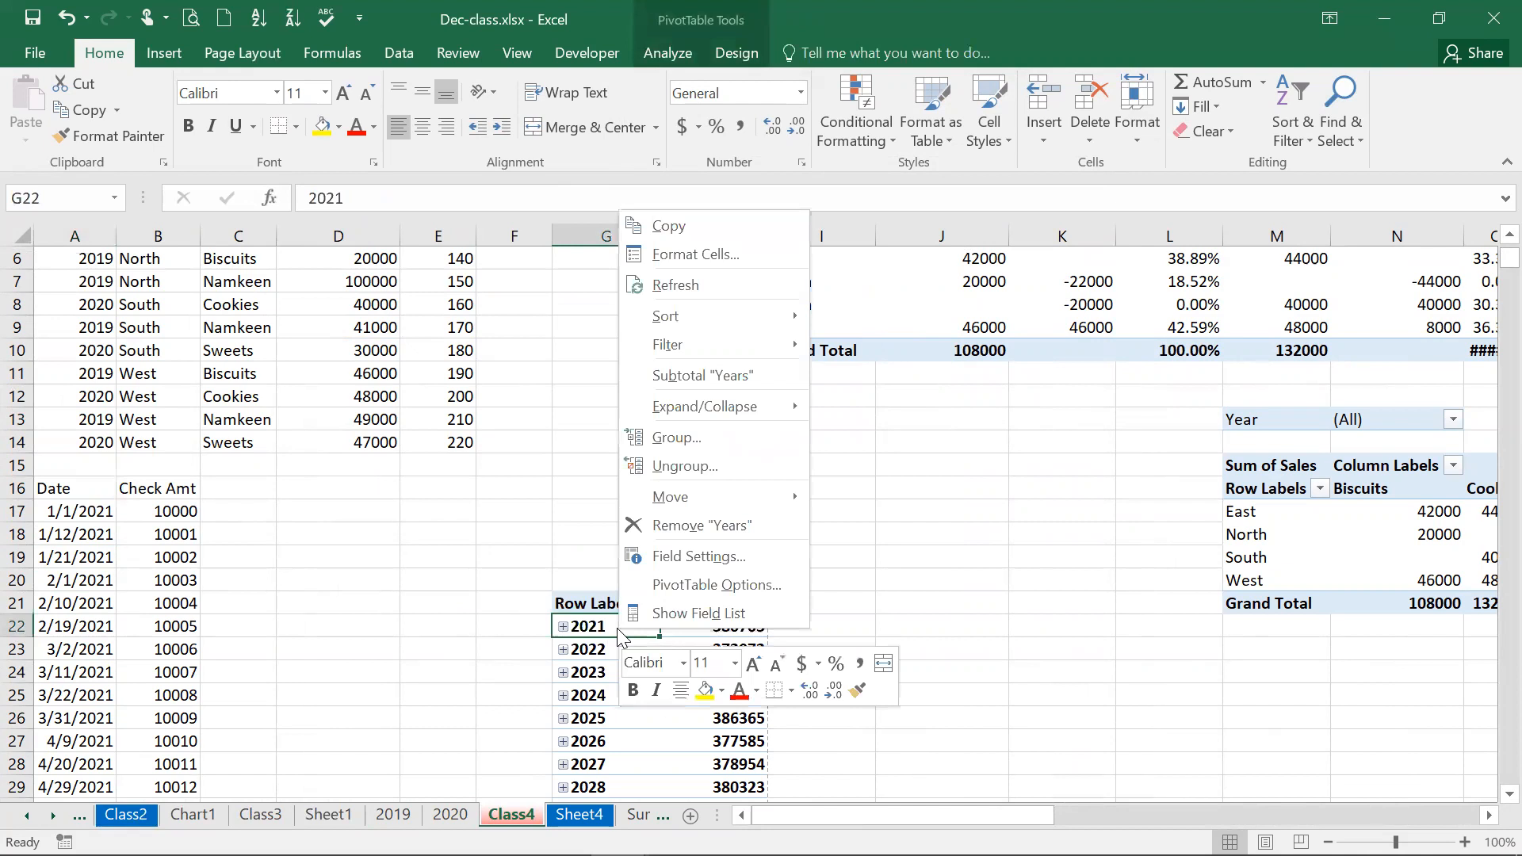
left_click(666, 436)
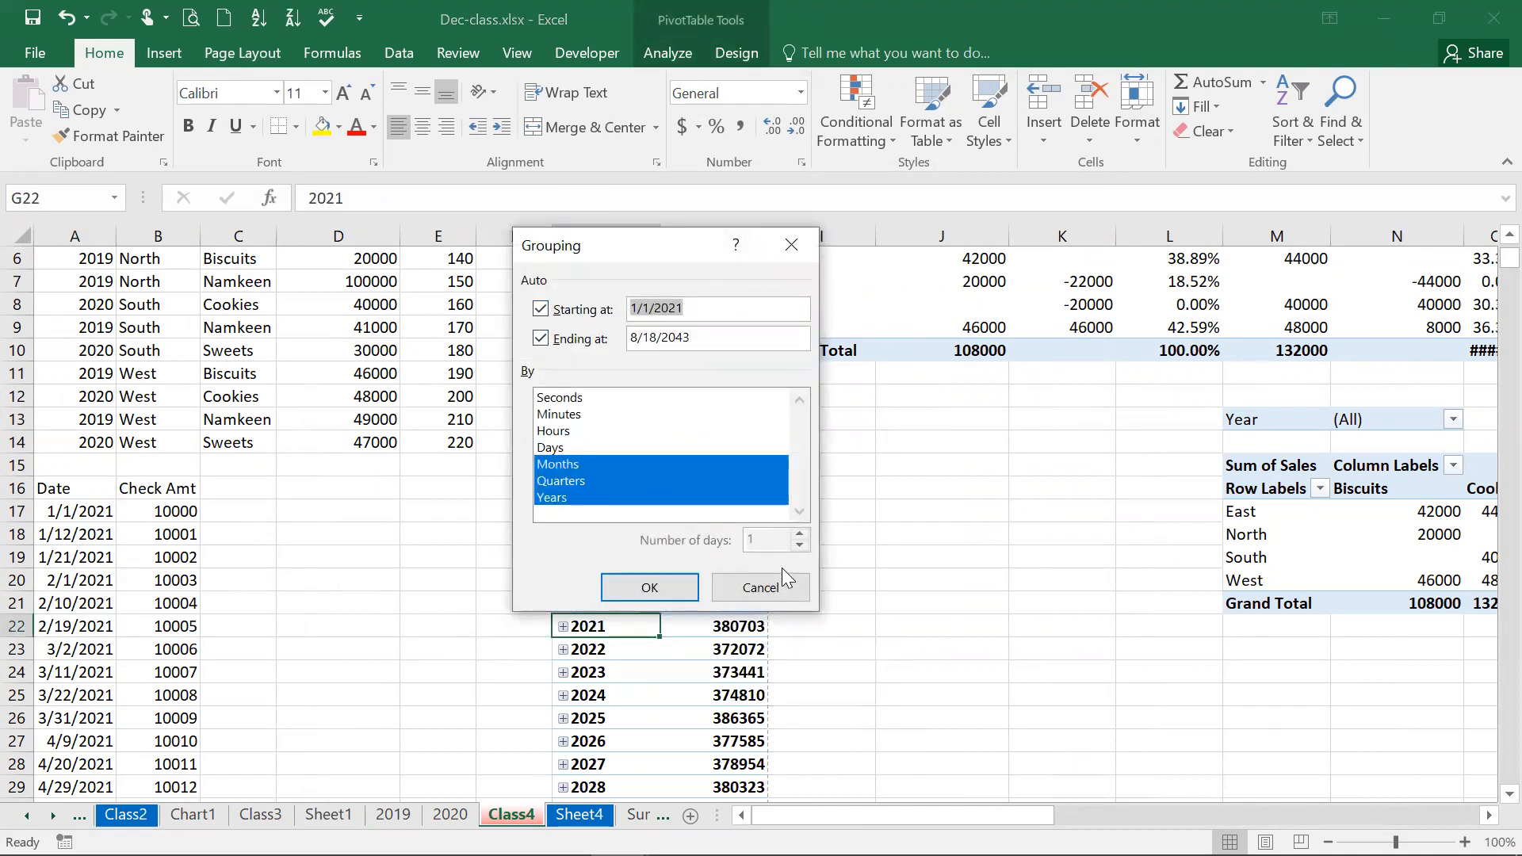
left_click(765, 586)
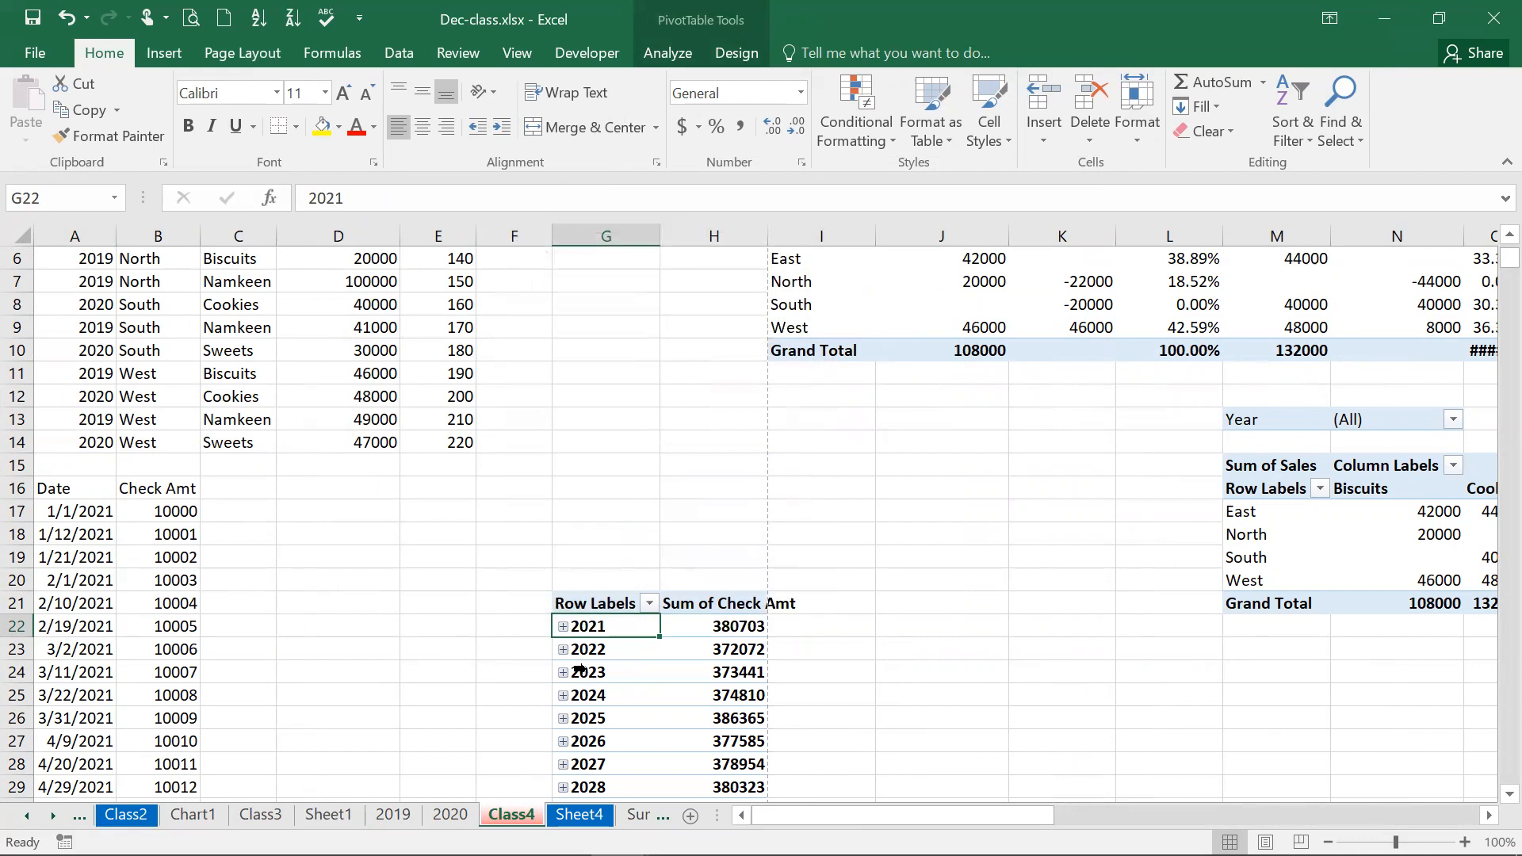
Try to ungroup the year labels of the Check Amt pivot table
right_click(614, 627)
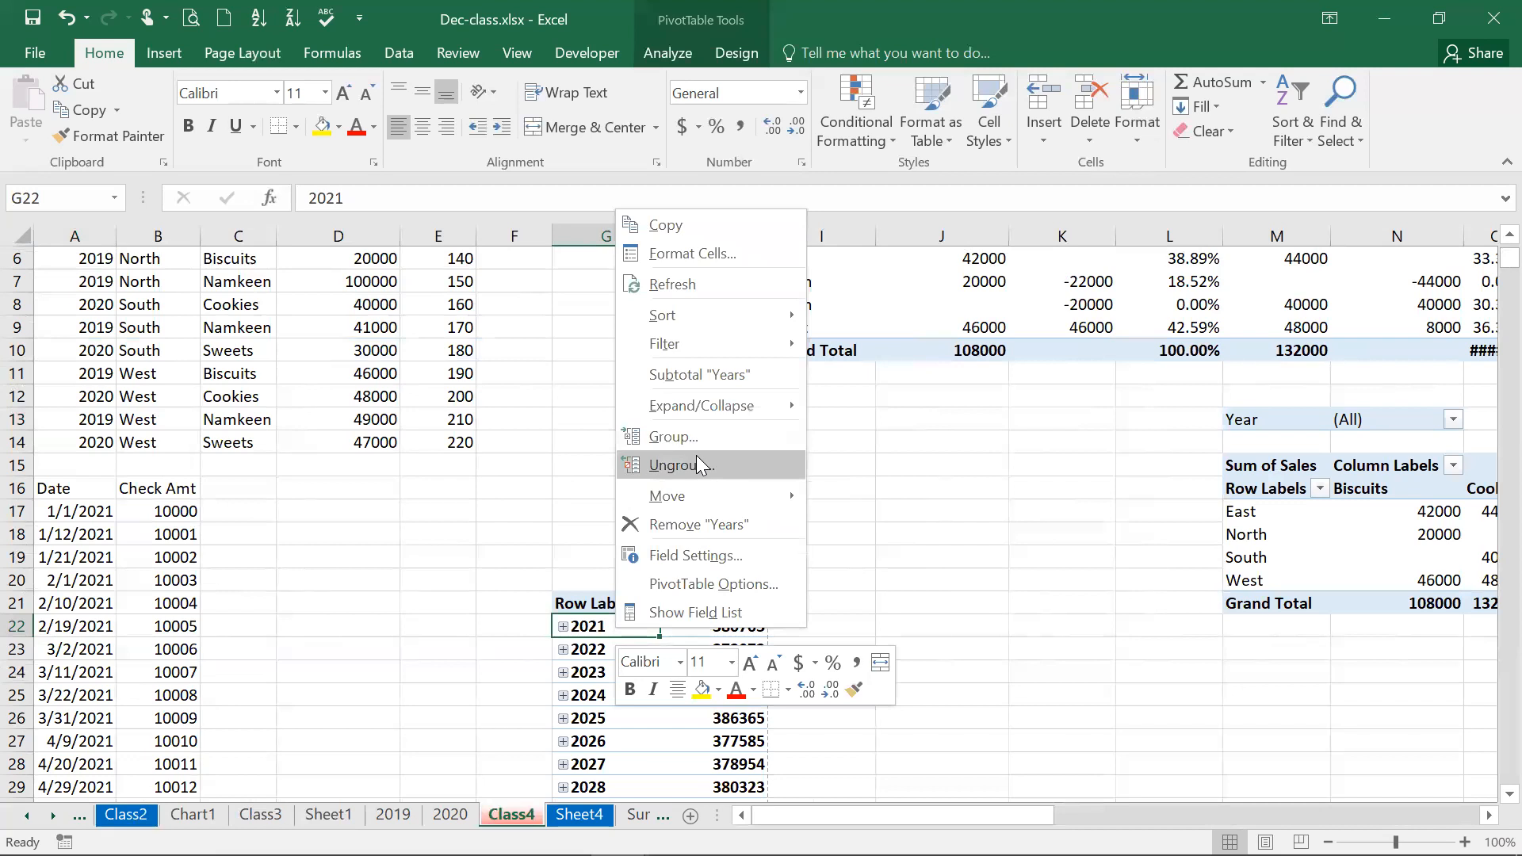
left_click(697, 459)
left_click(765, 497)
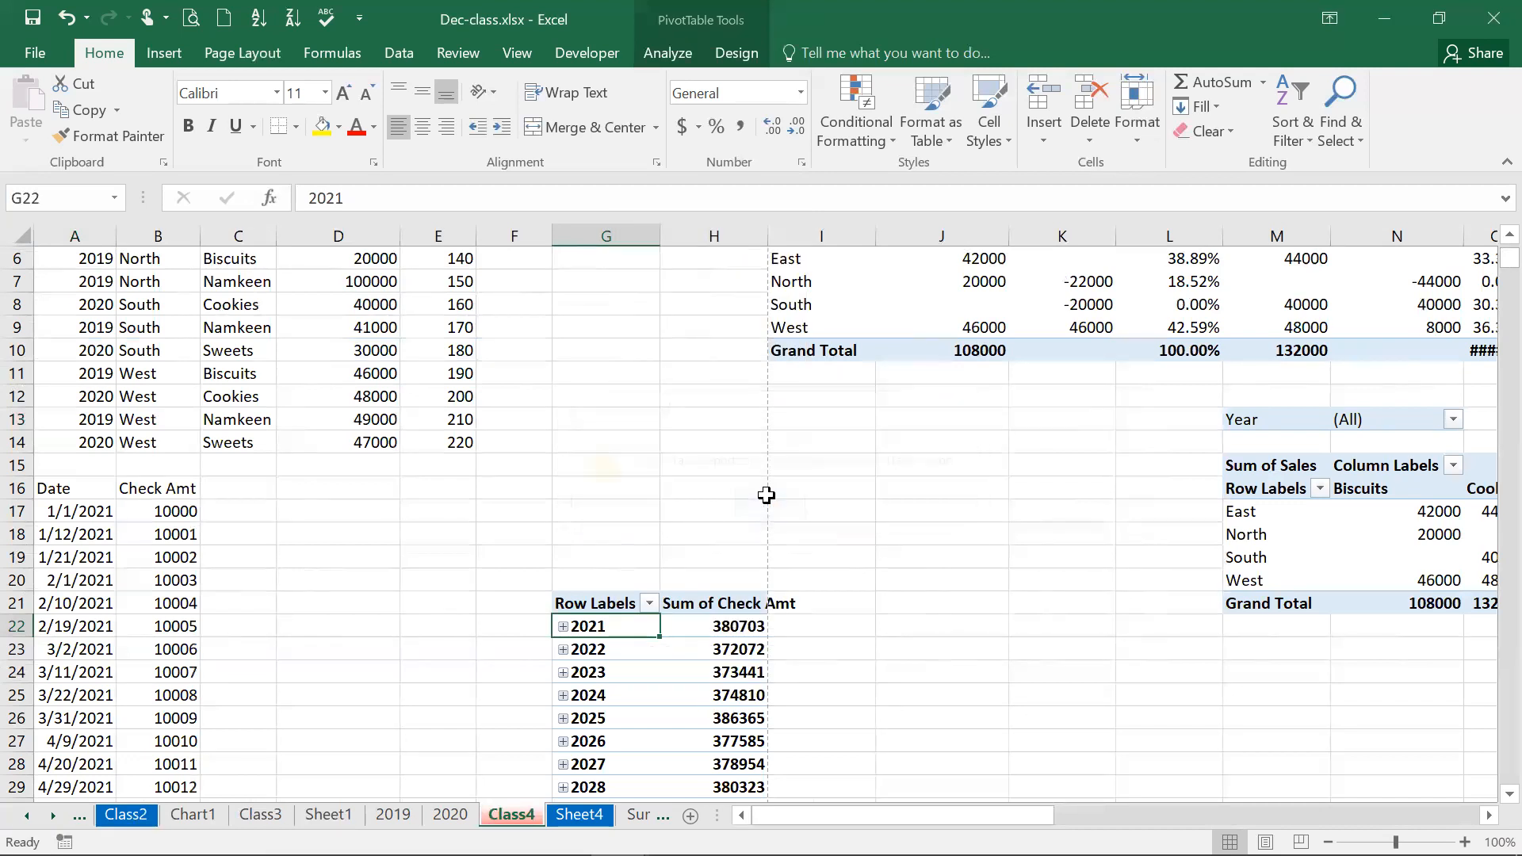
Examine the area below the Check Amt pivot table, including the name and age list and the age-group pivot table
scroll(1488, 662, "down", 8)
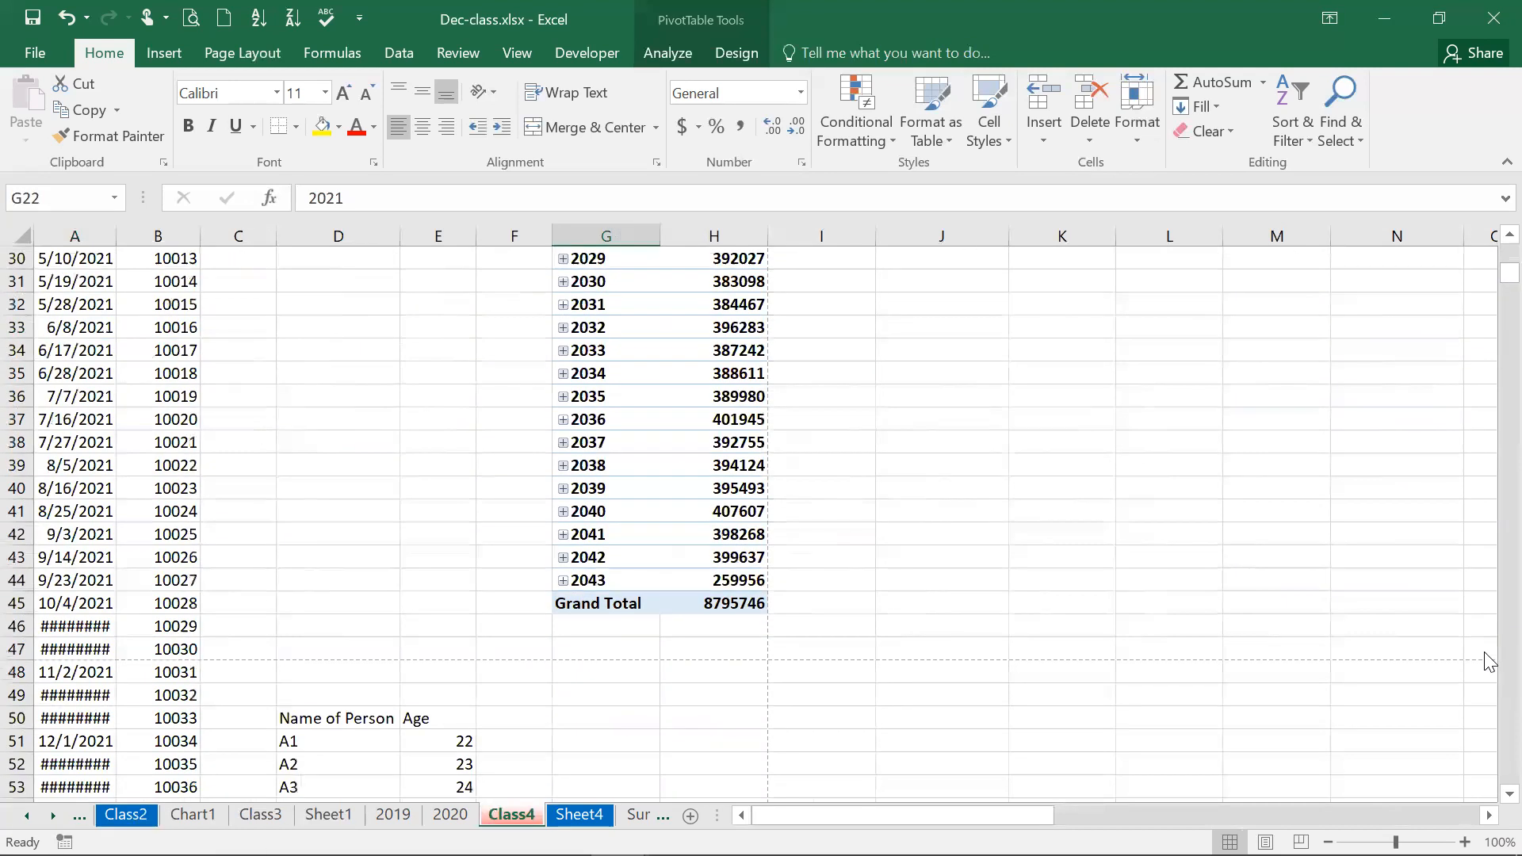
scroll(1489, 662, "down", 8)
left_click_drag(620, 379, 605, 694)
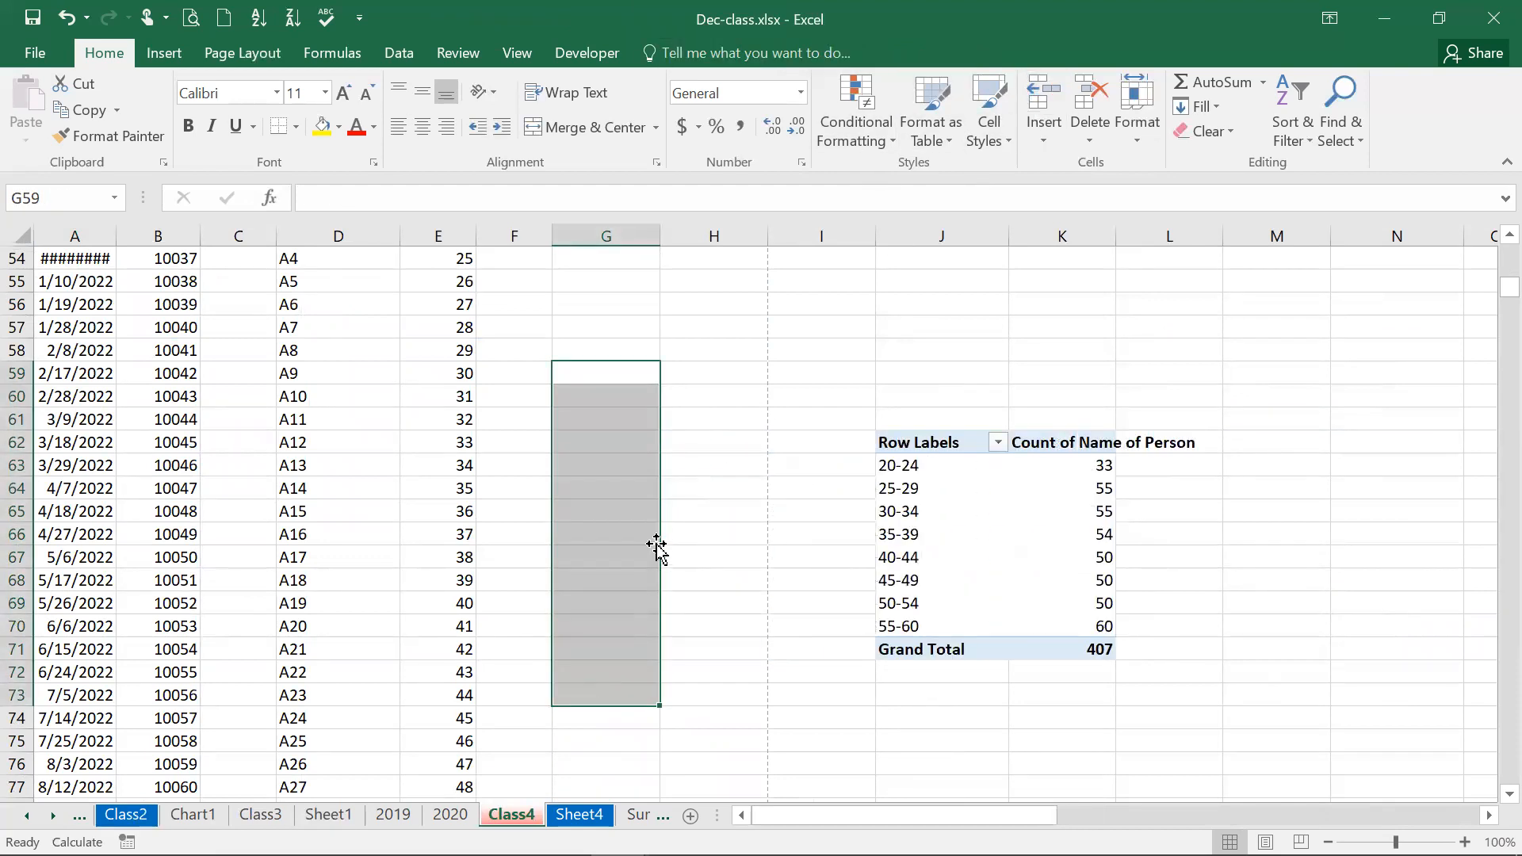
key("Down")
key("Down")
key("Down")
key("Down")
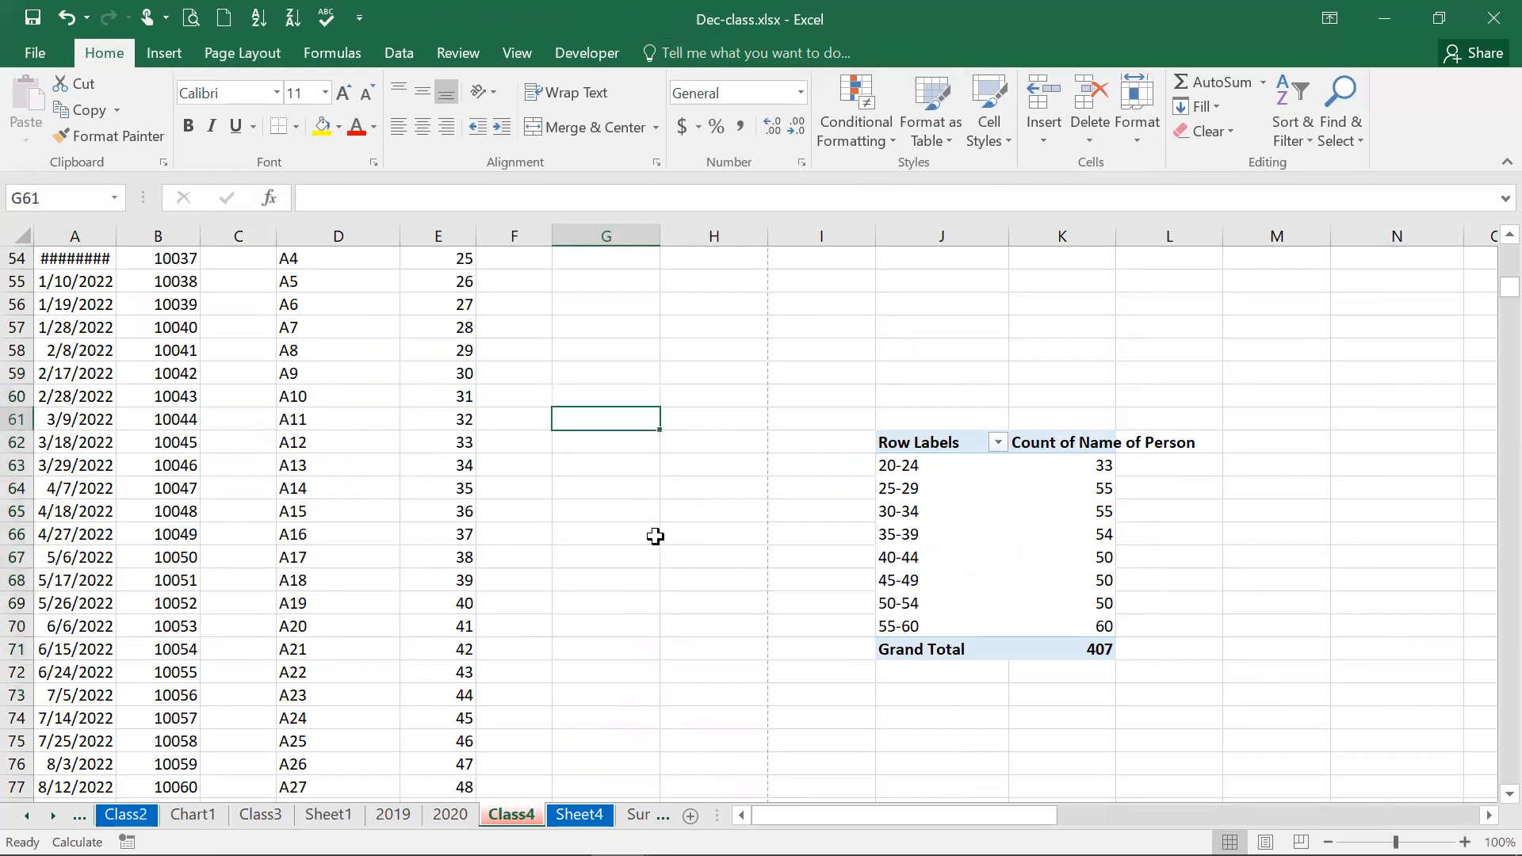
key("Page_Down")
key("Page_Down")
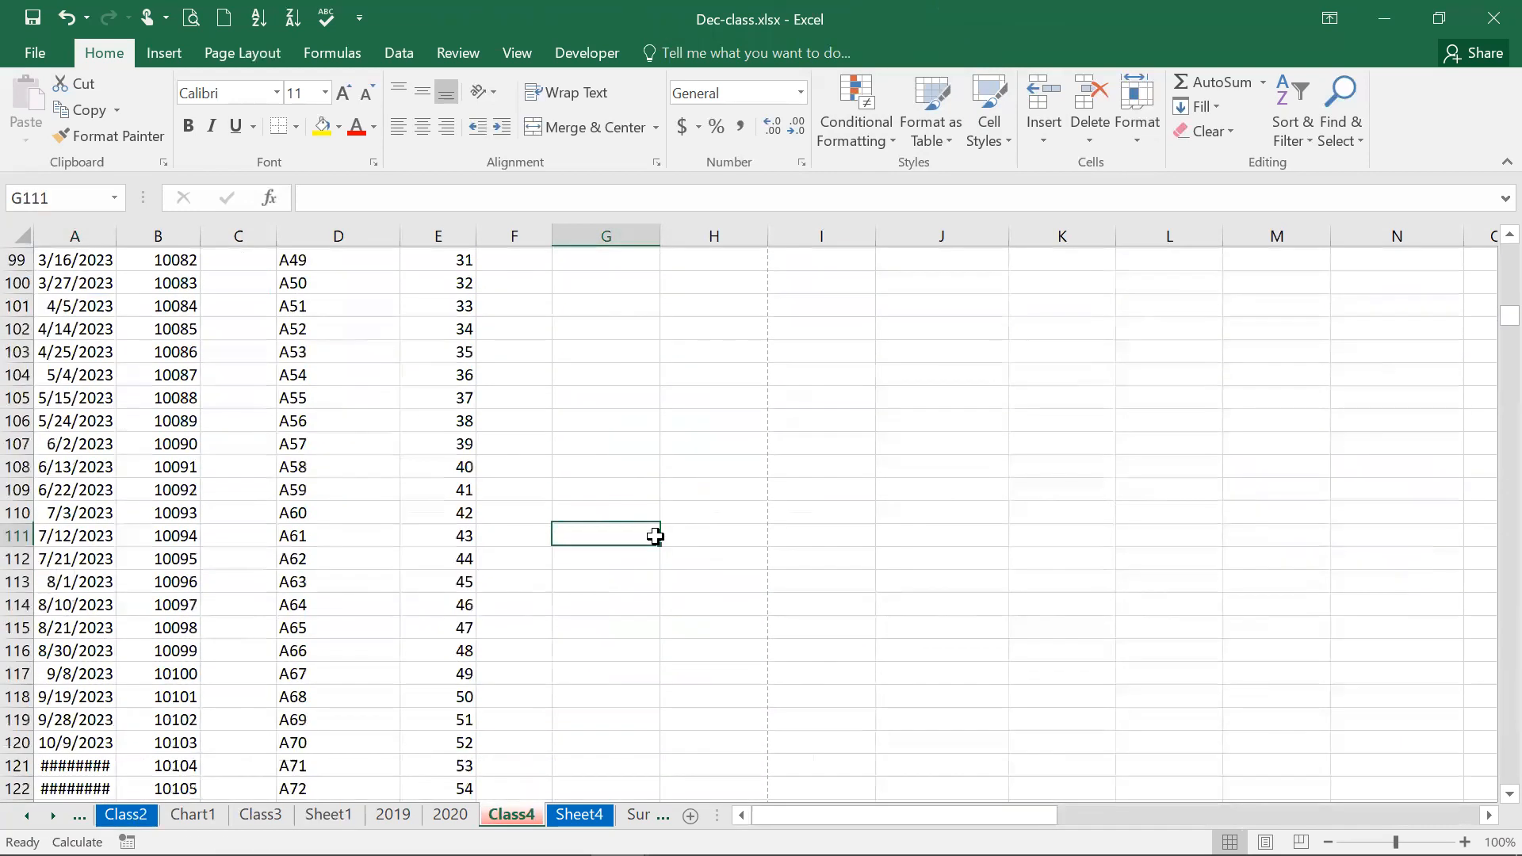
key("Page_Up")
key("Page_Up")
key("Page_Up")
key("Page_Up")
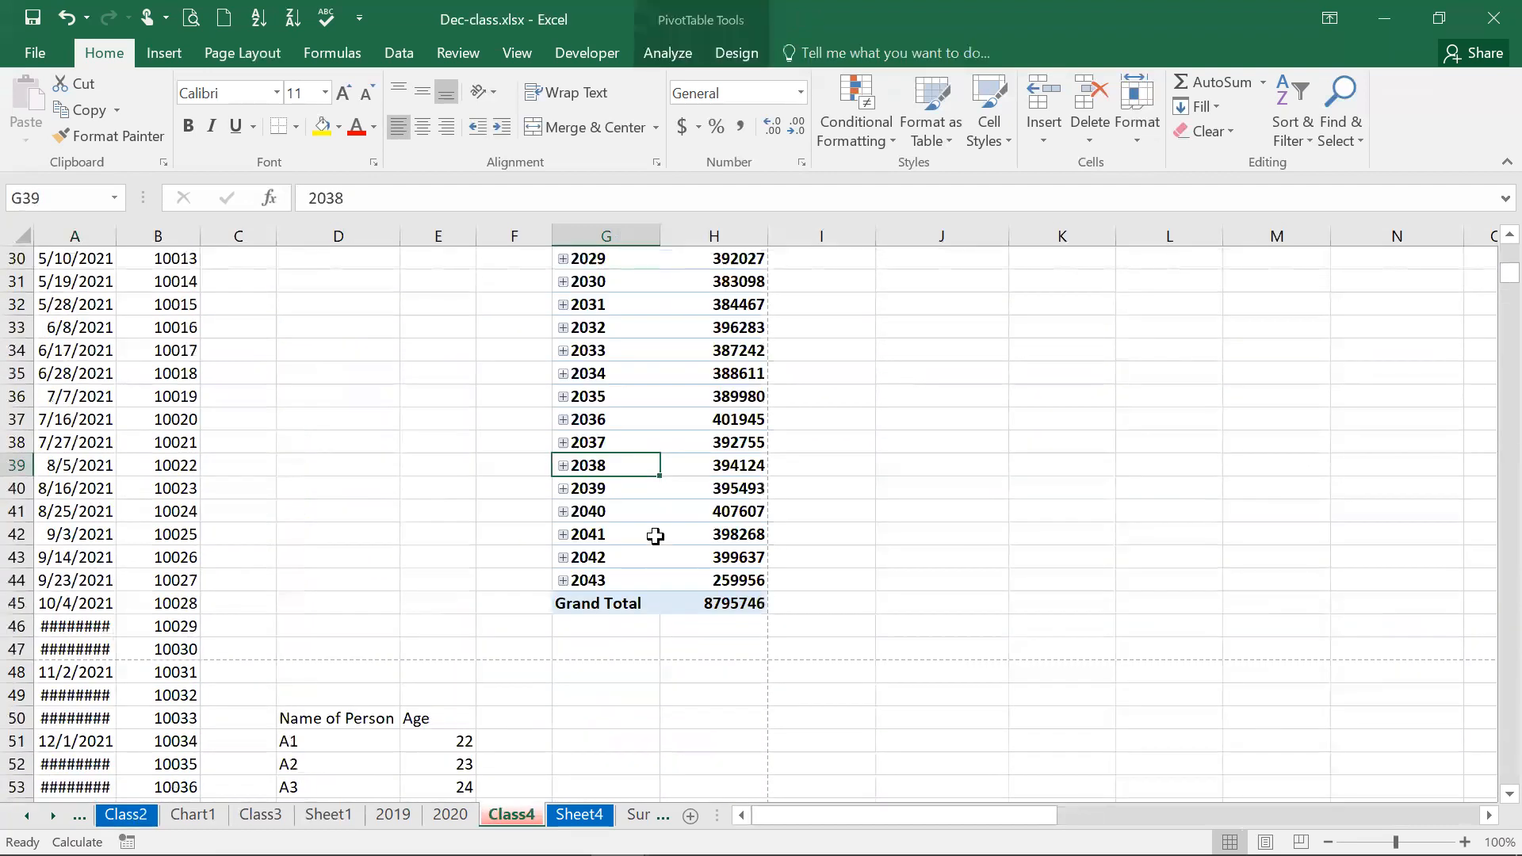
key("Down")
key("Down")
key("Down")
key("Down")
key("Down")
key("Down")
key("Down")
key("Down")
key("Down")
key("Down")
key("Down")
key("Down")
key("Down")
key("Down")
key("Down")
key("Down")
key("Down")
key("Down")
key("Down")
key("Down")
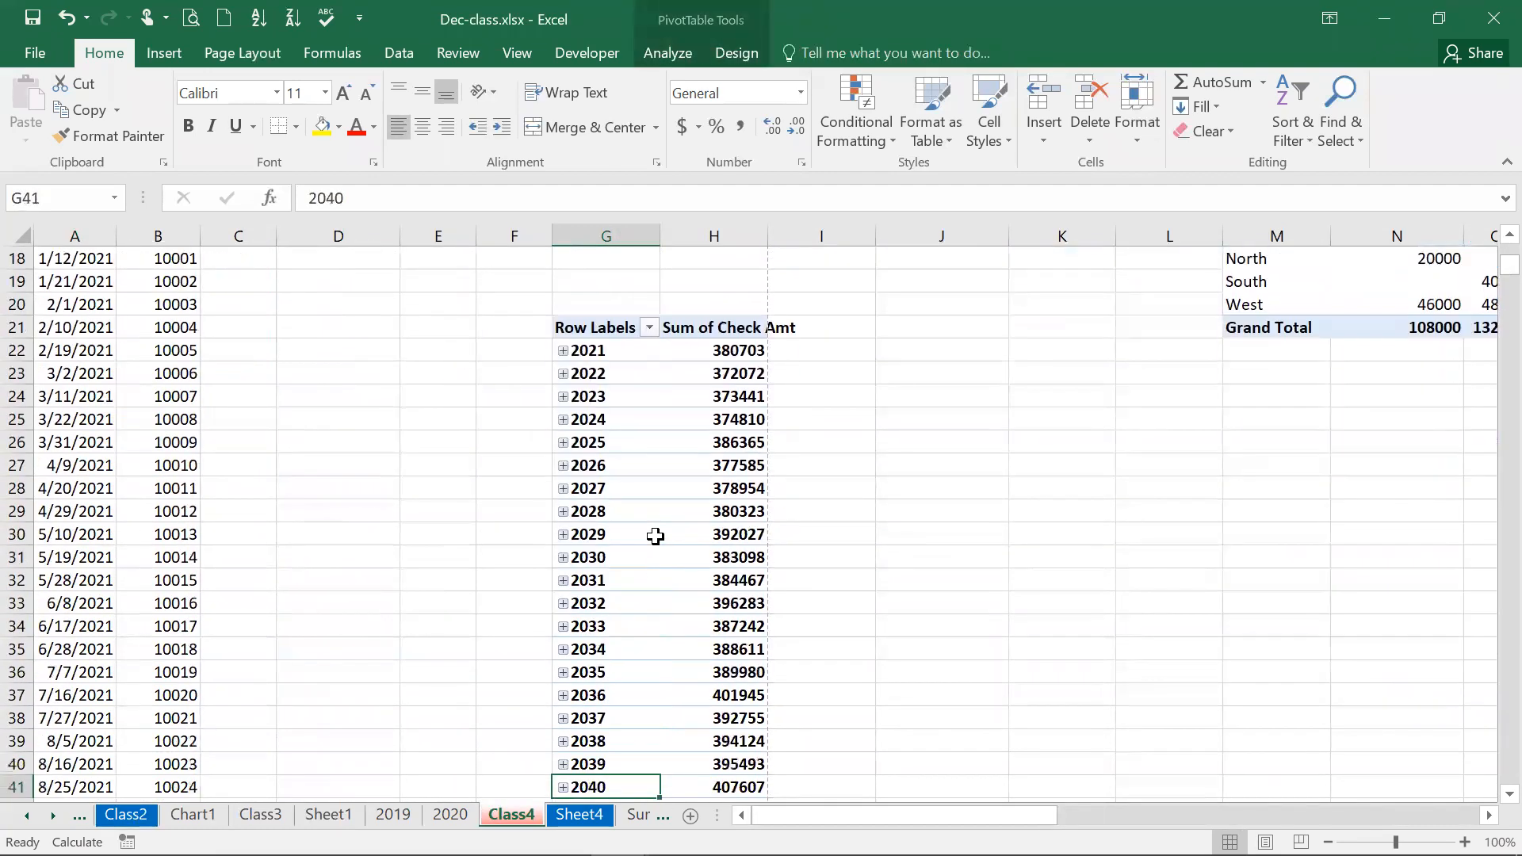
Ungroup the year labels in the Check Amt pivot table into individual dates
left_click(602, 351)
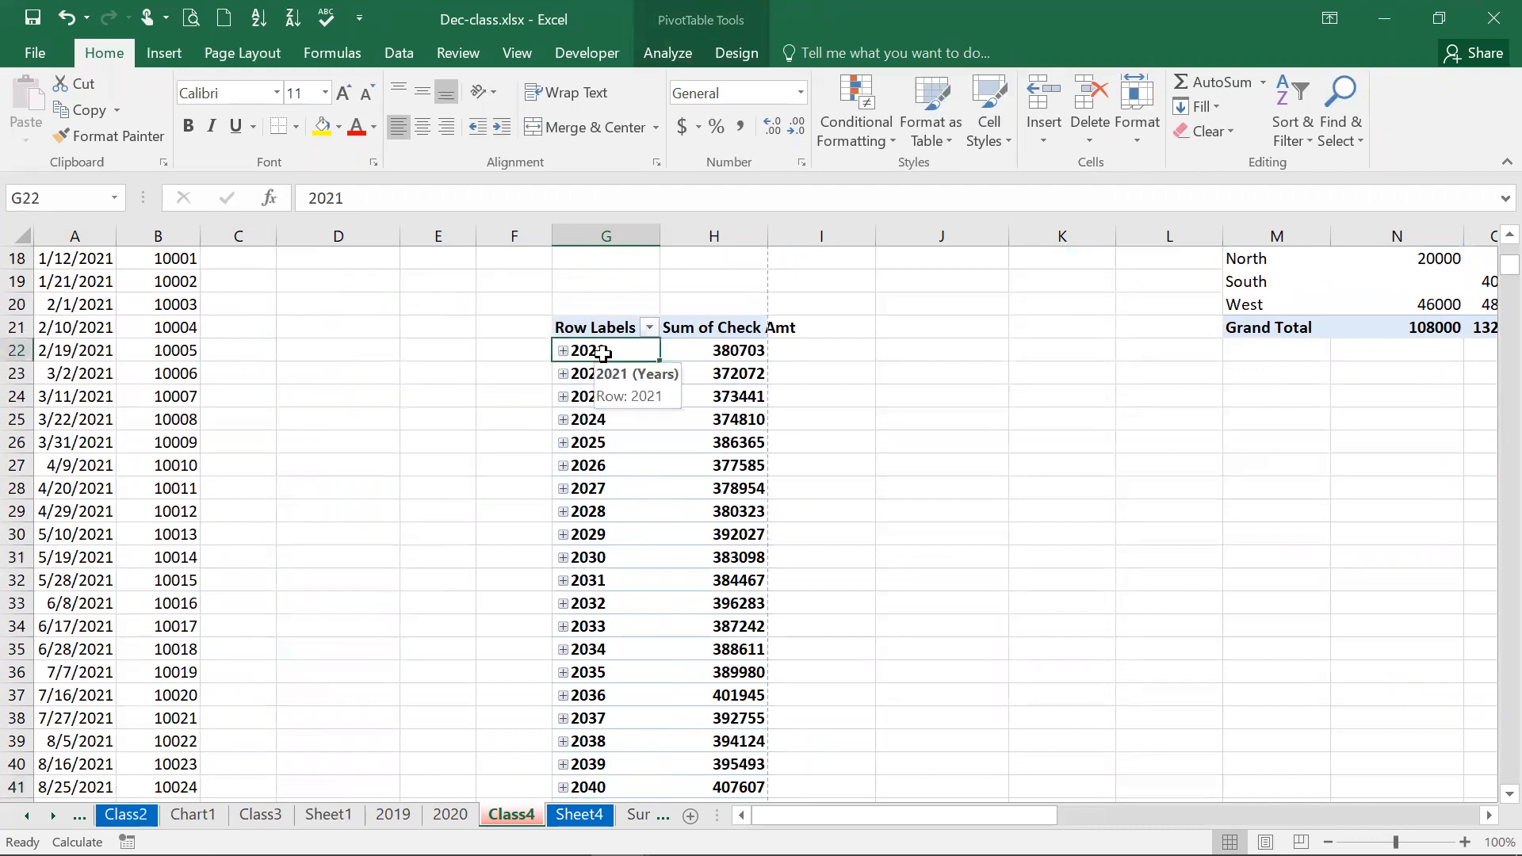
right_click(602, 353)
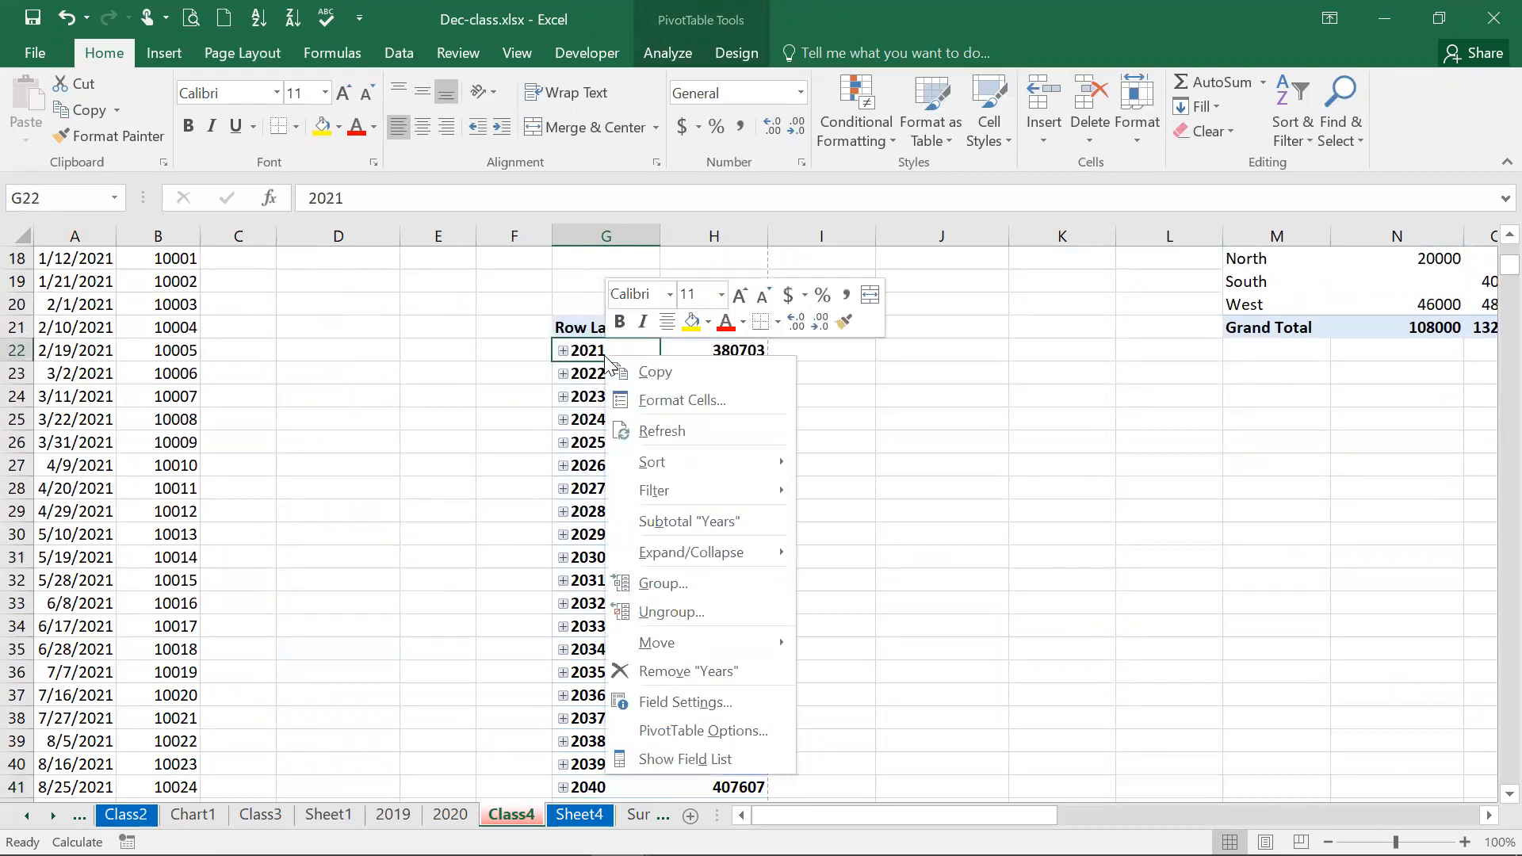
left_click(683, 615)
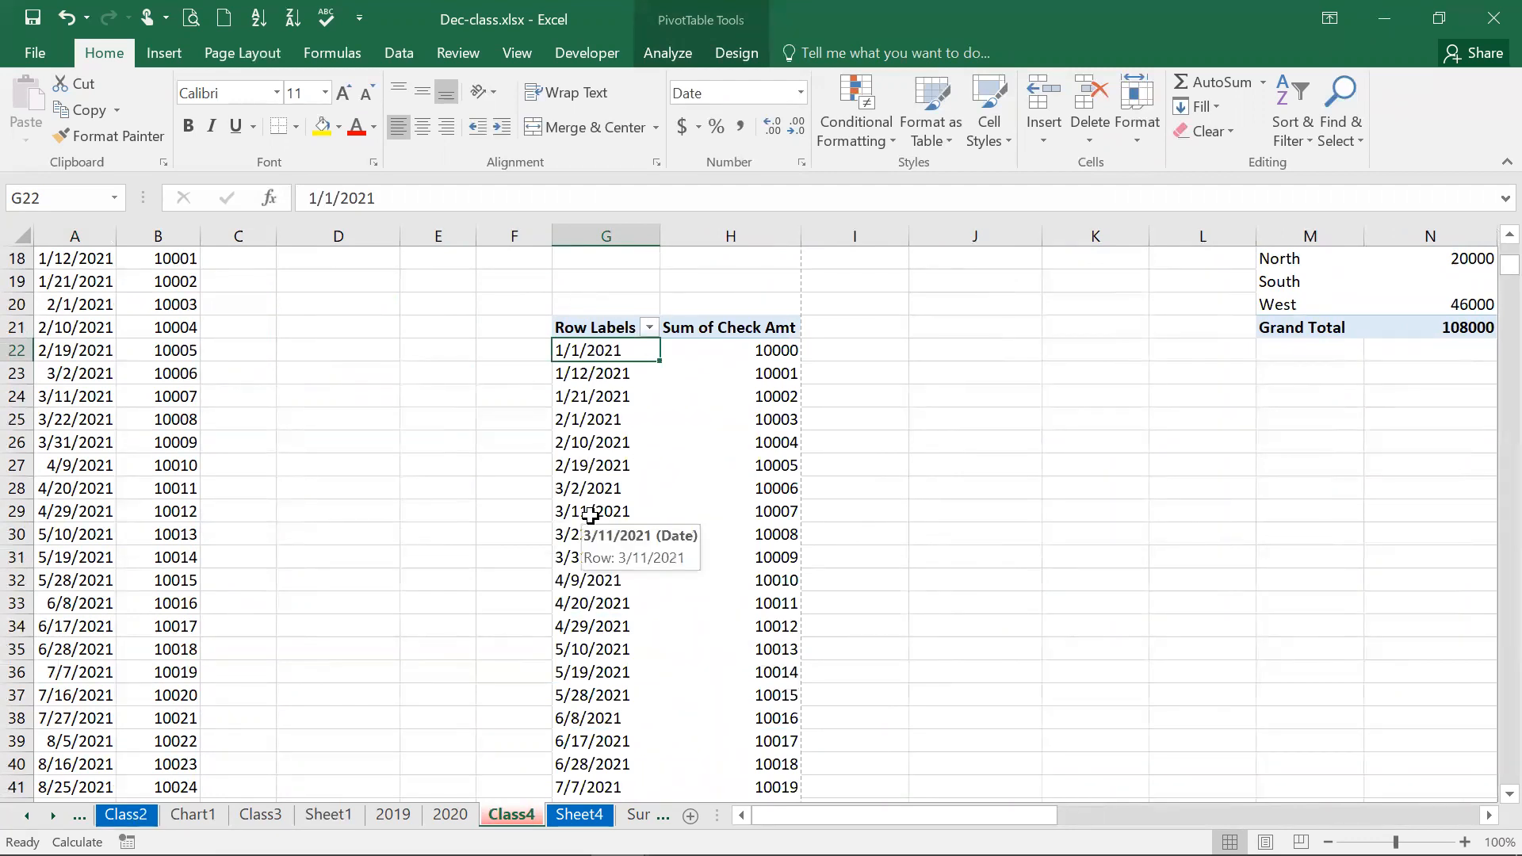
Insert a timeline for the Date field of the Check Amt pivot table
double_click(395, 6)
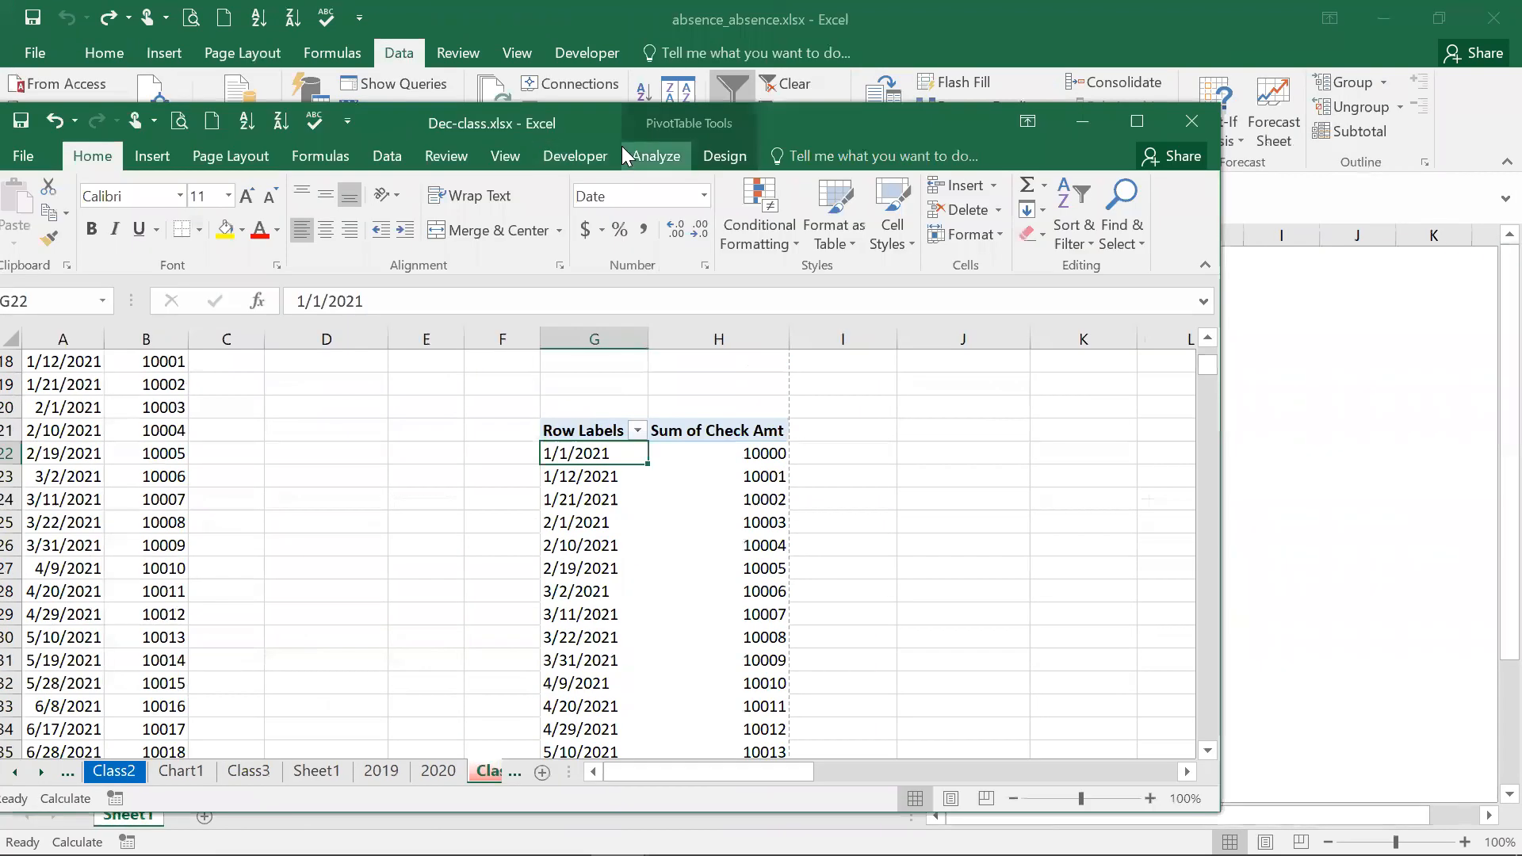
left_click(634, 154)
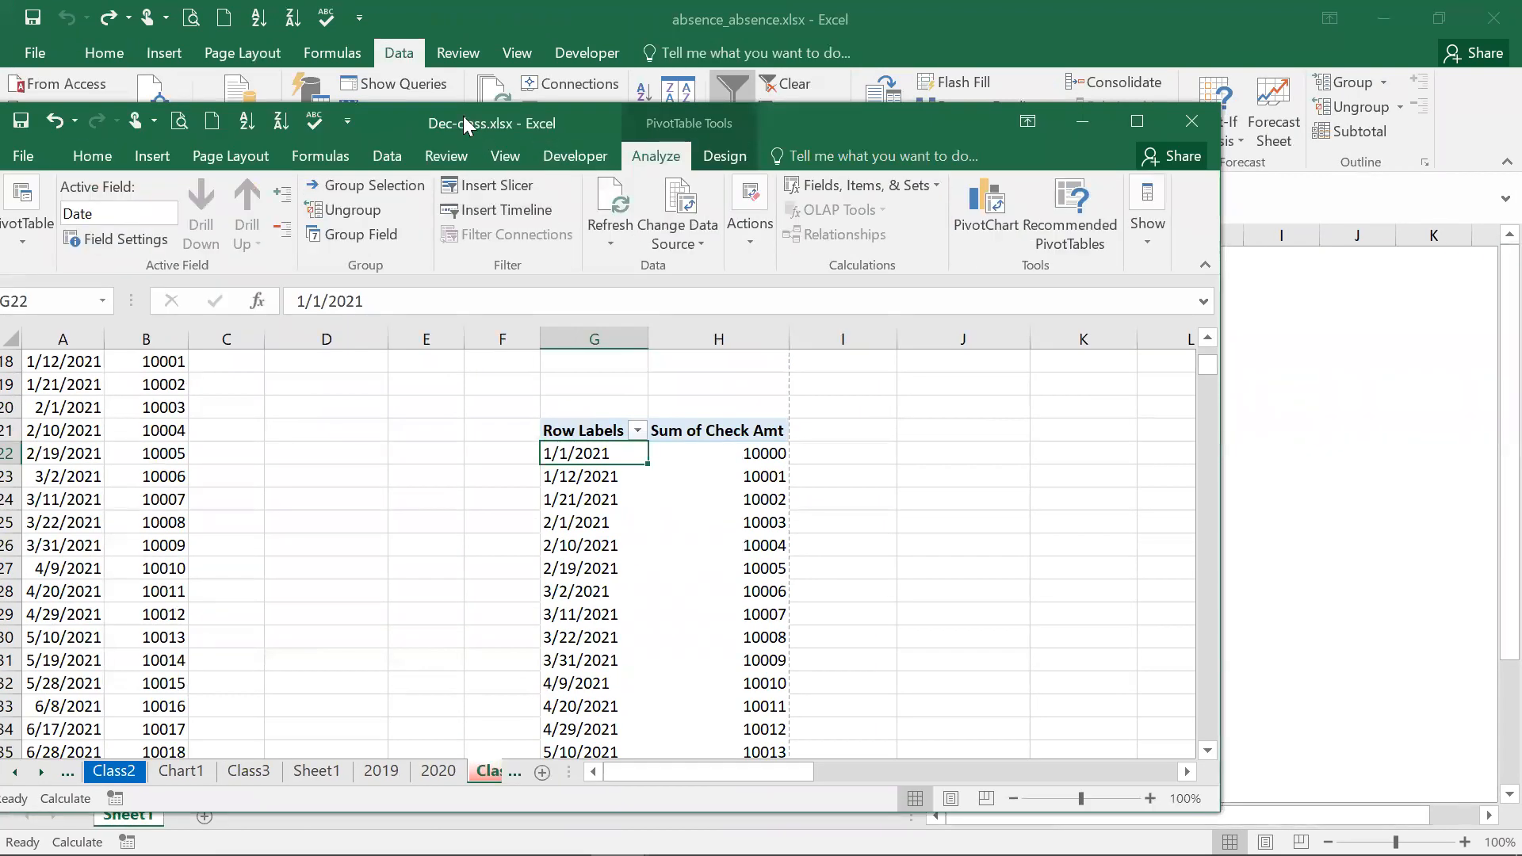
double_click(390, 116)
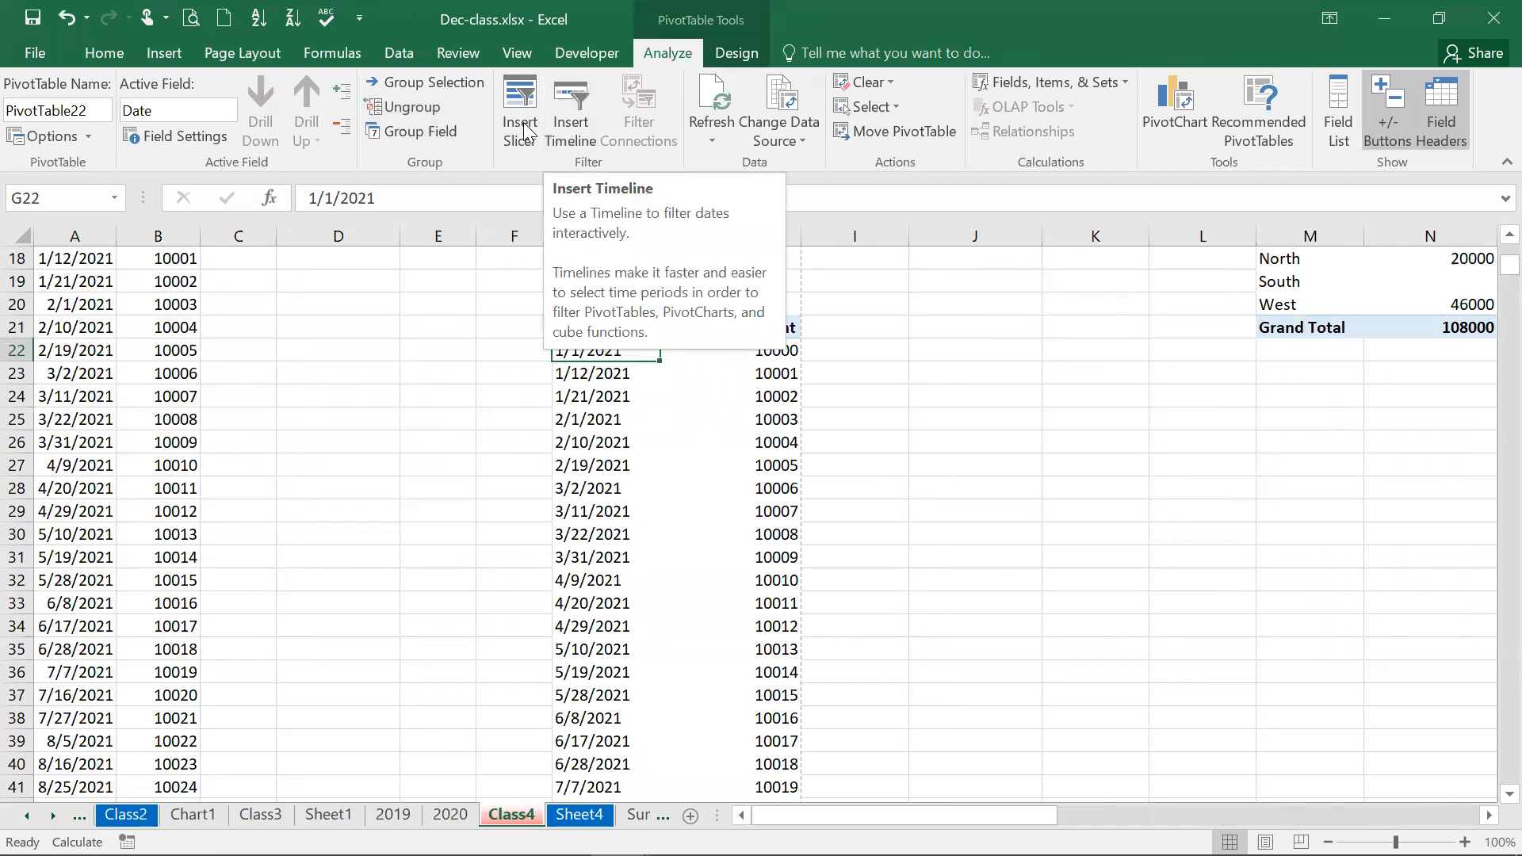
left_click(563, 120)
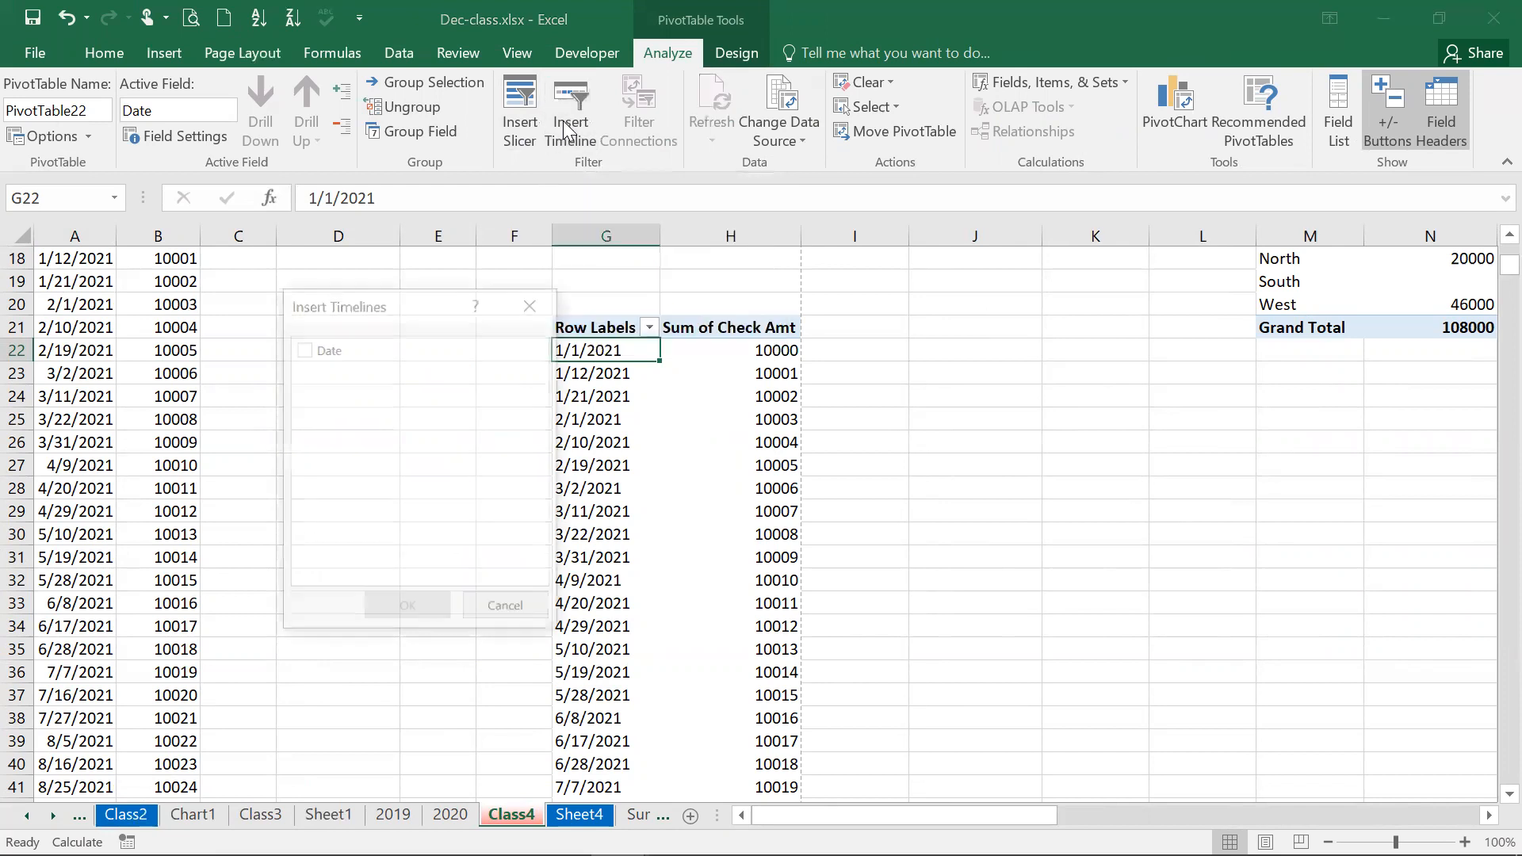
left_click(323, 349)
left_click(407, 609)
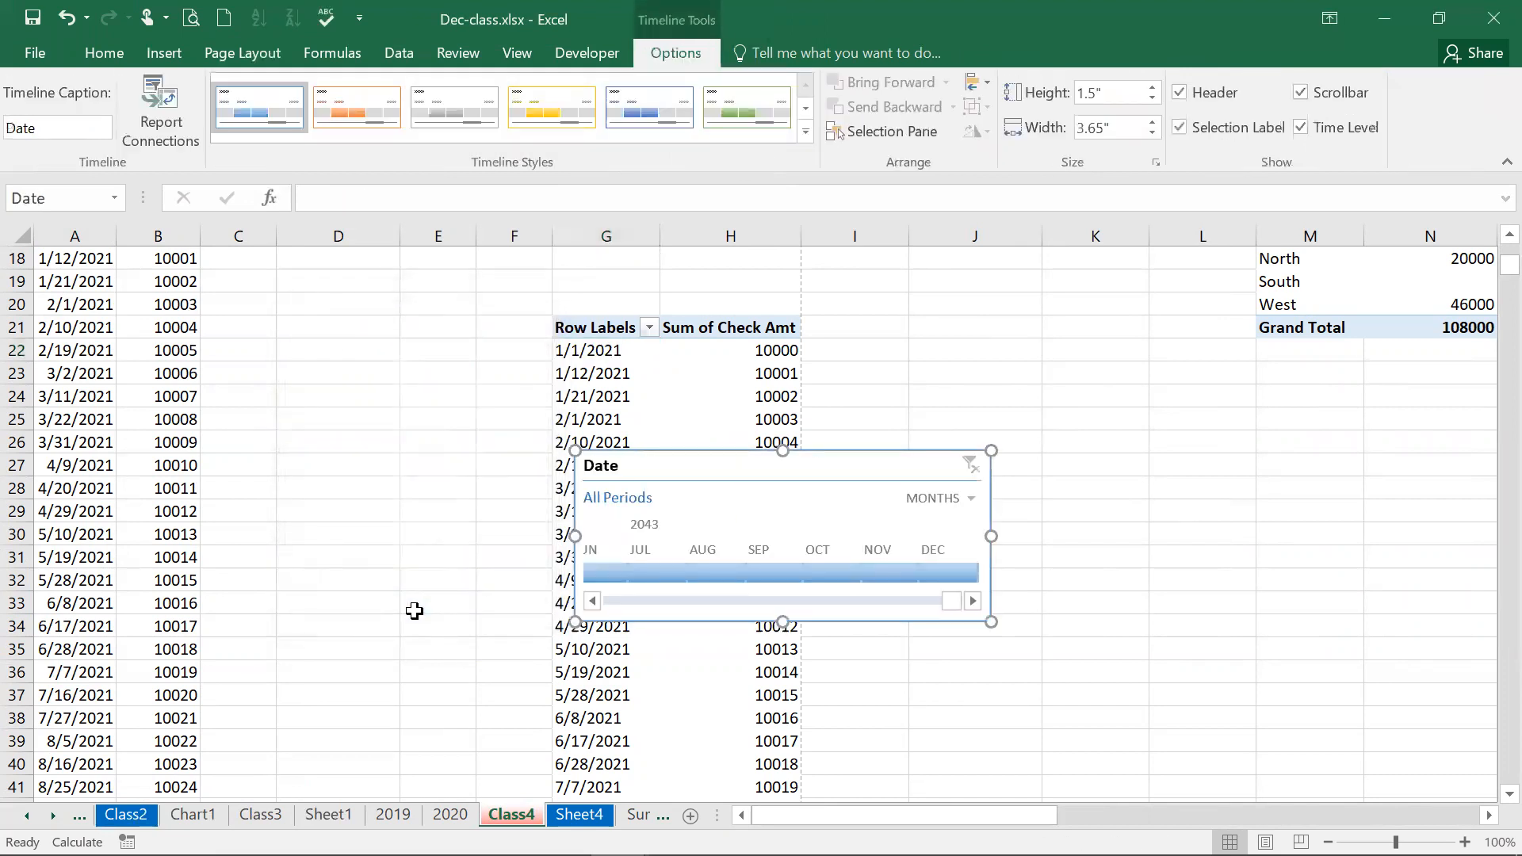
Place the Date timeline just beside the Check Amt pivot table at about 1.49" high, and set its time level to YEARS
left_click_drag(853, 476, 1088, 339)
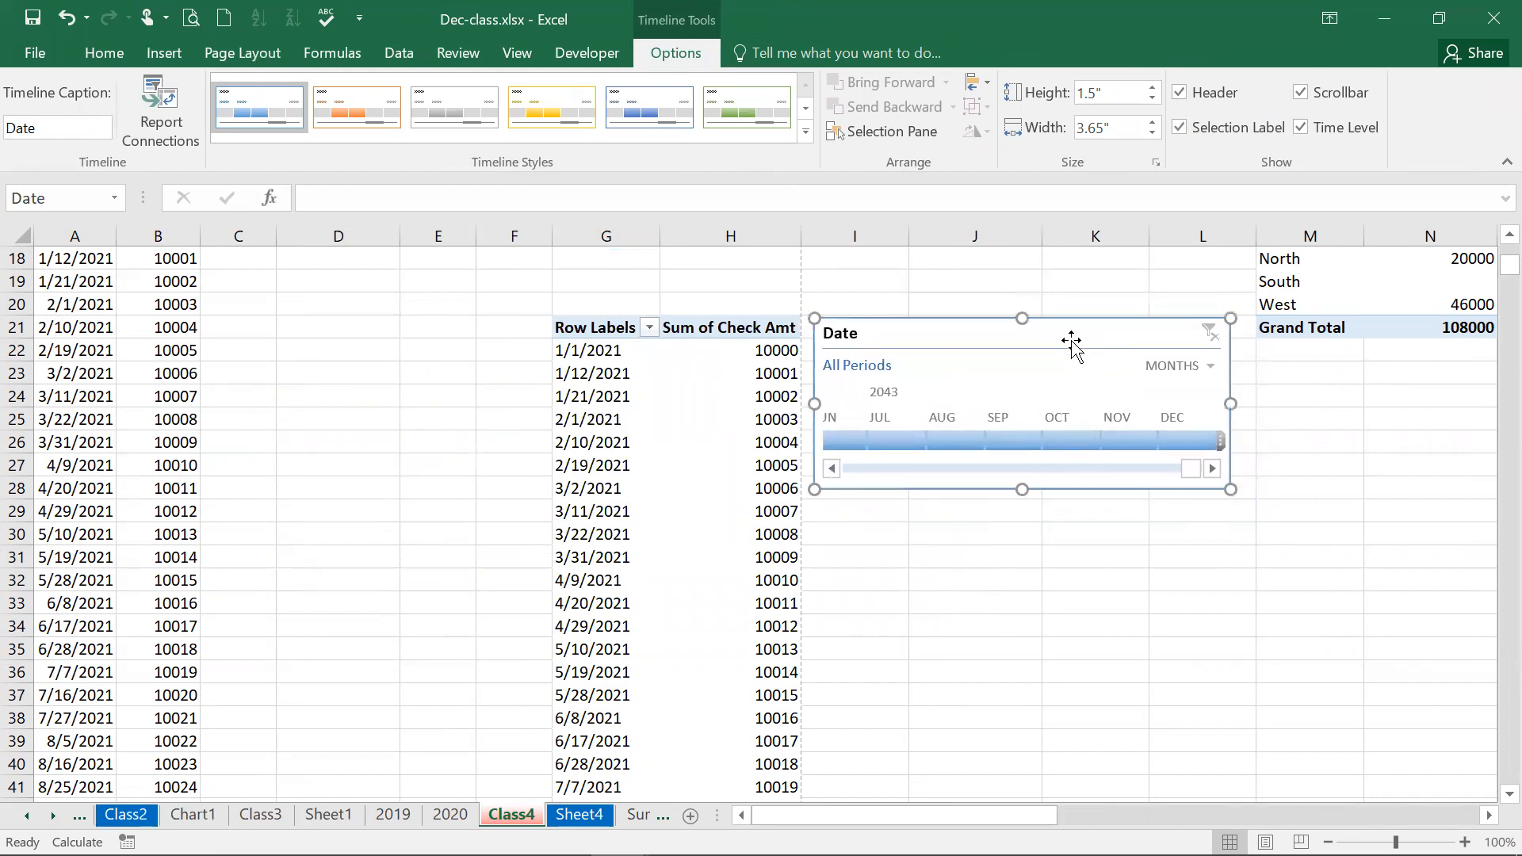
mouse_move(1022, 486)
left_mouse_down()
mouse_move(1027, 441)
mouse_move(1031, 489)
left_mouse_up()
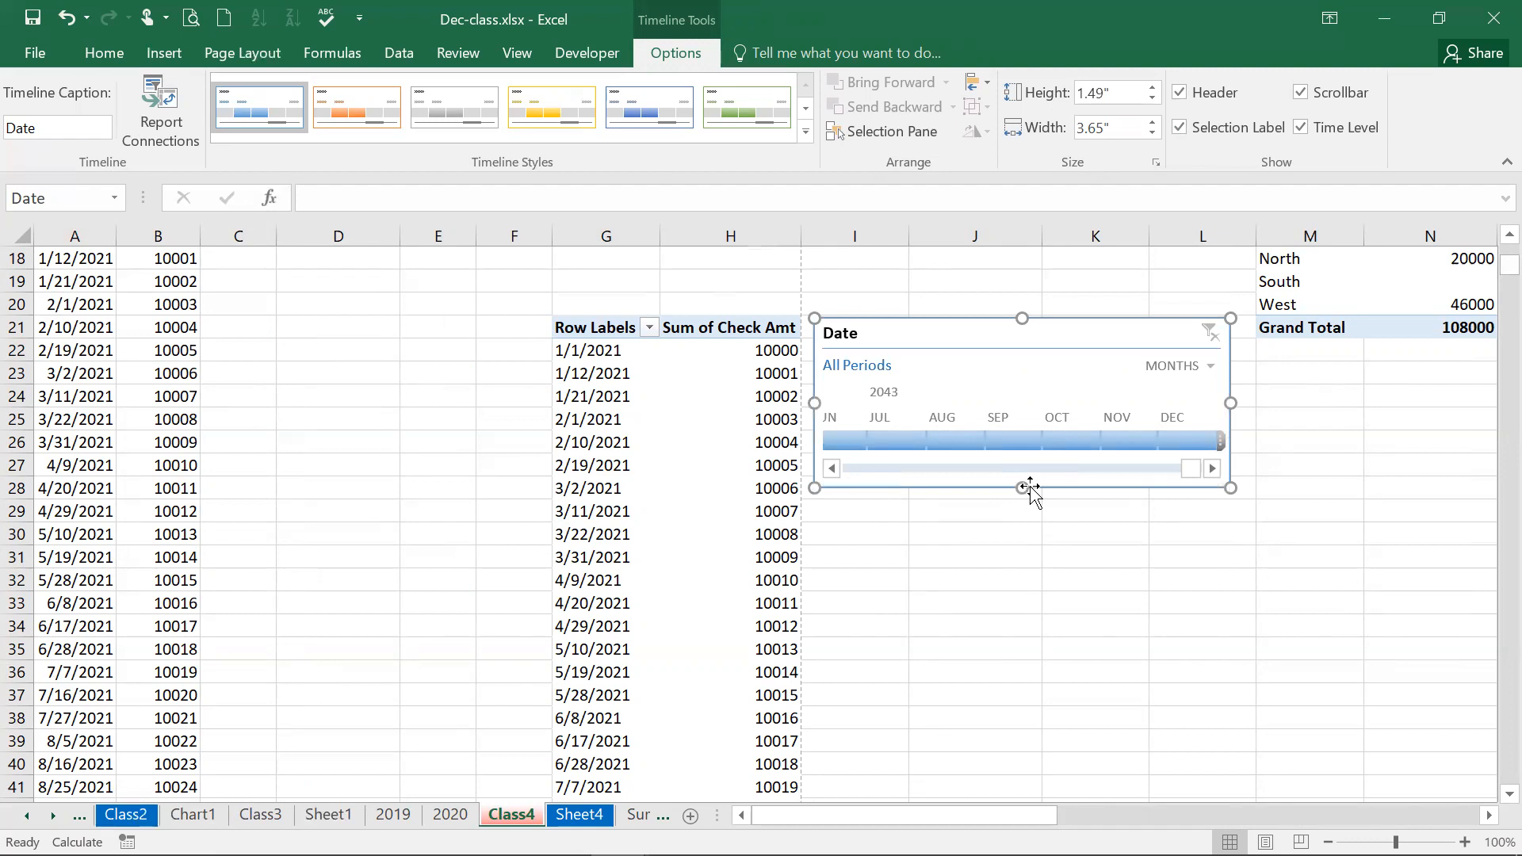
left_click(1204, 367)
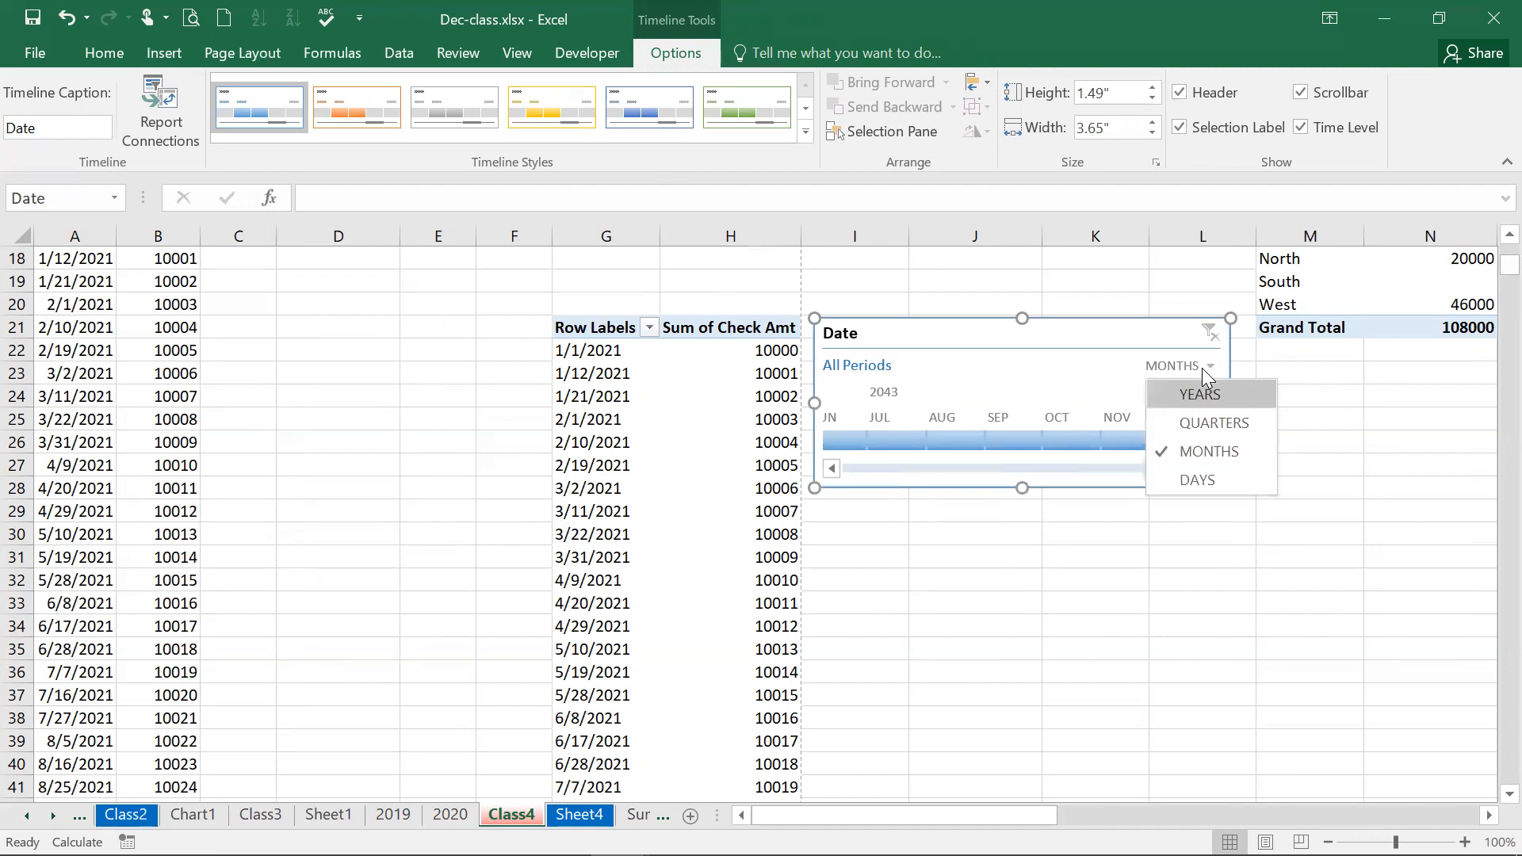
left_click(1193, 398)
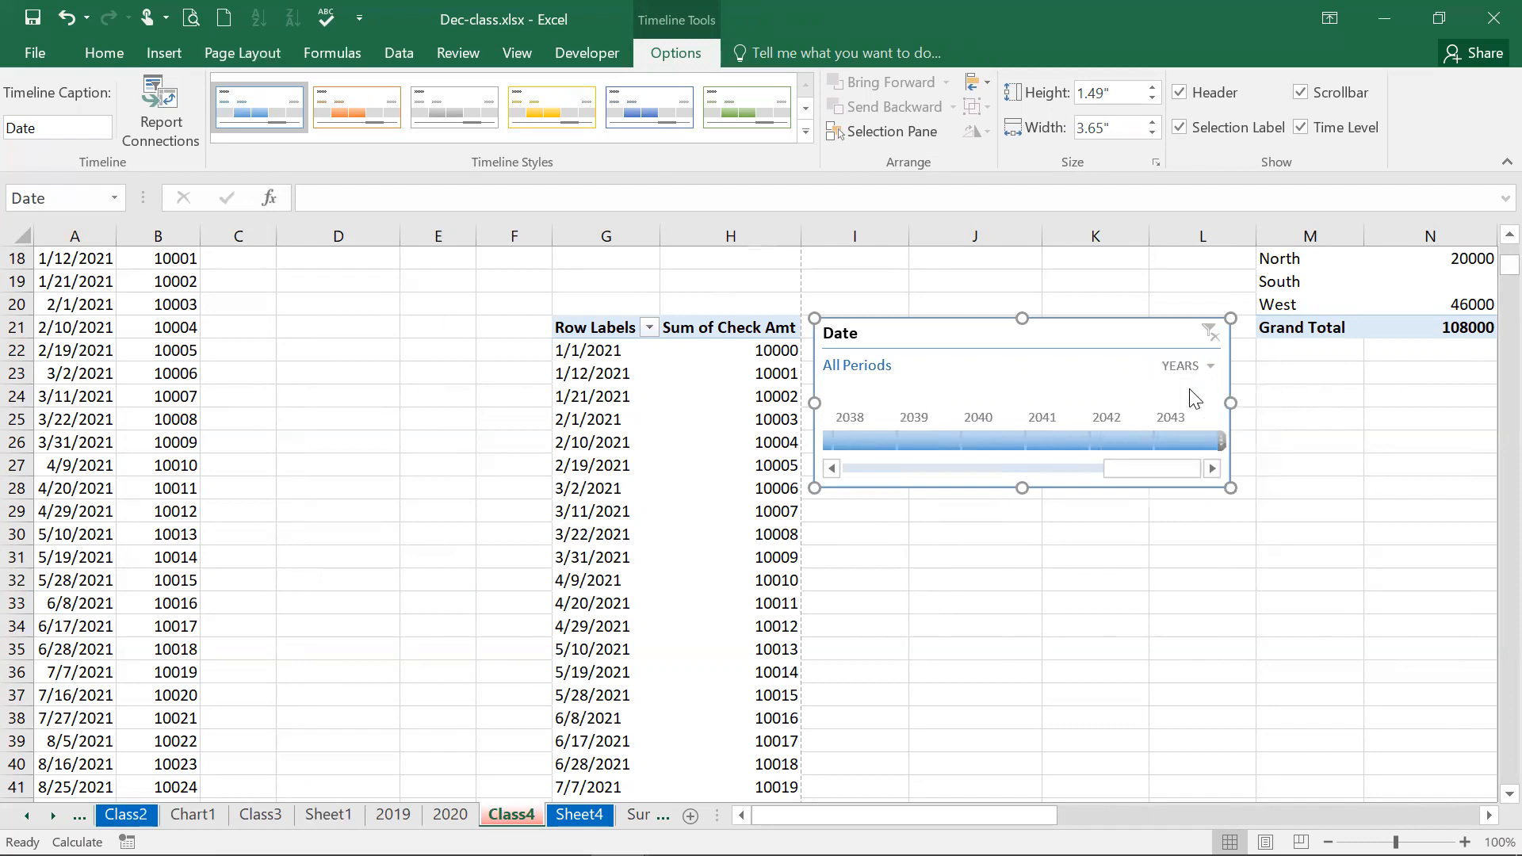
Narrow the Date timeline to 2022 - 2043, and extend its range back to 2021 - 2043
left_click_drag(1126, 467, 788, 479)
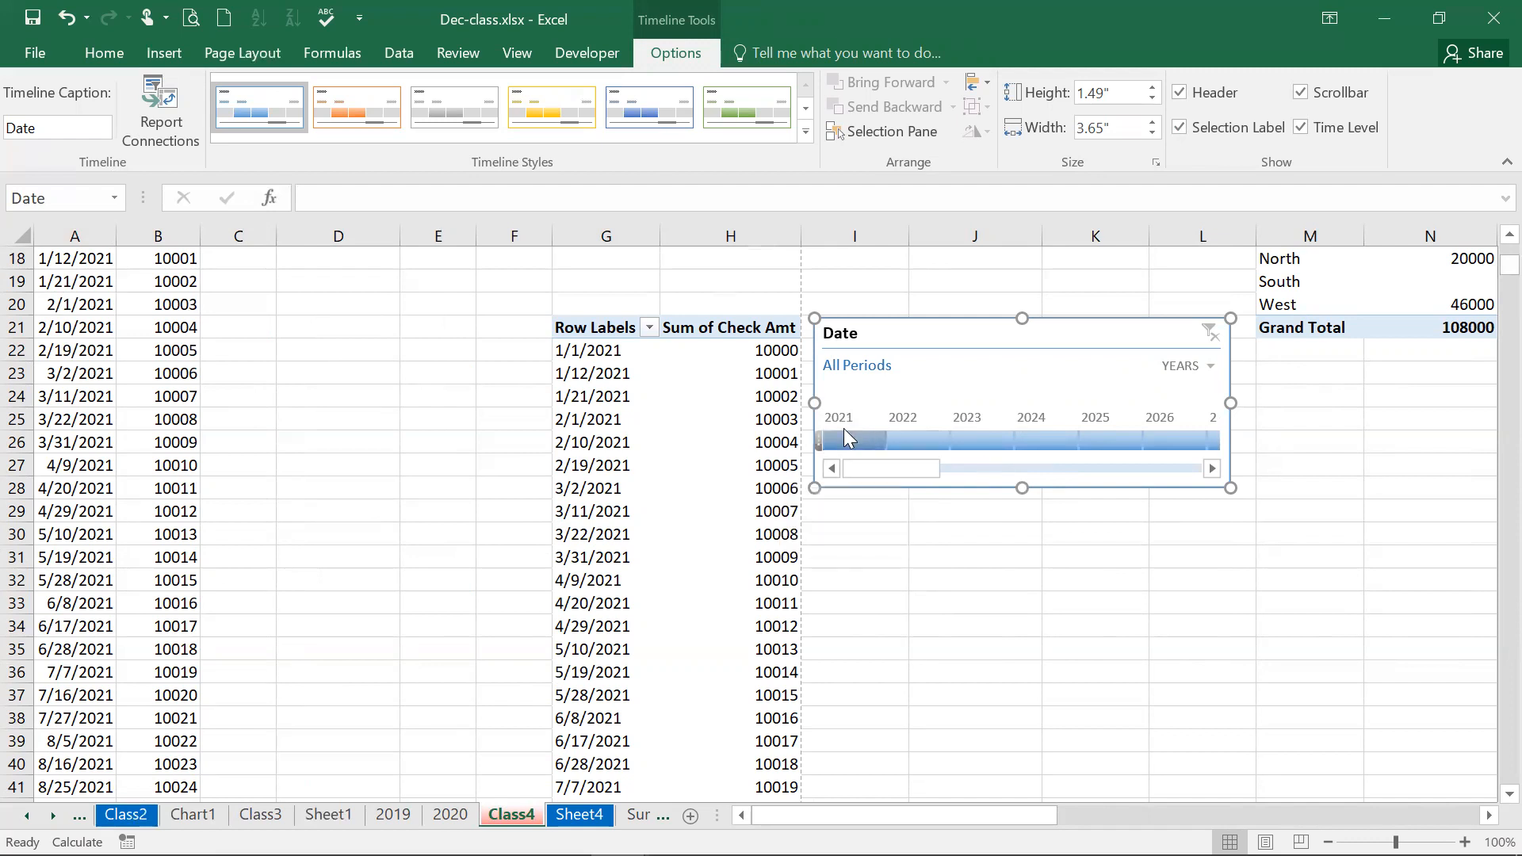
left_click_drag(817, 431, 878, 444)
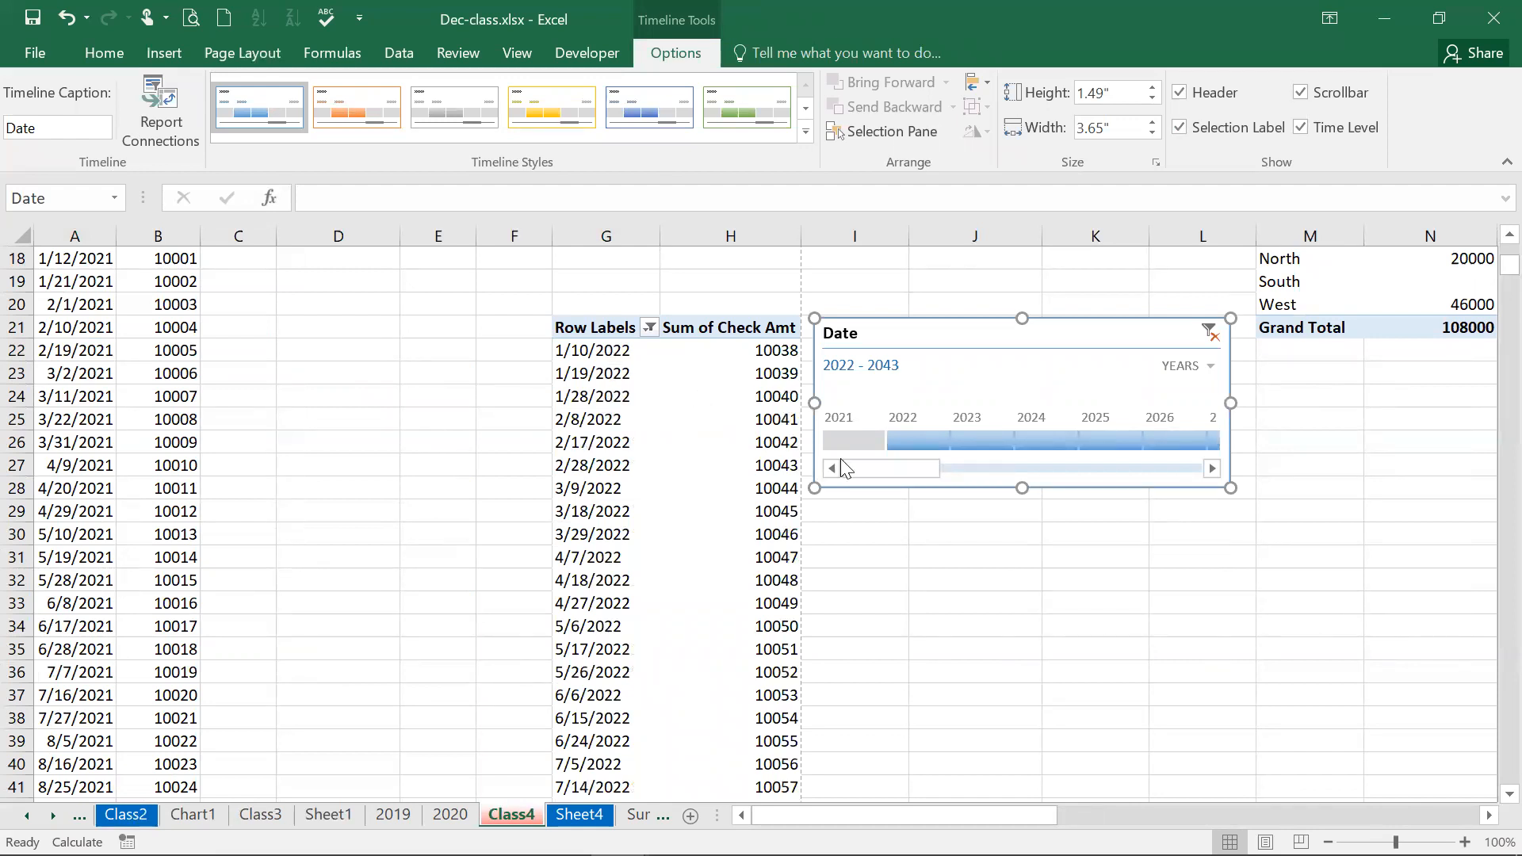
left_click_drag(879, 447, 818, 446)
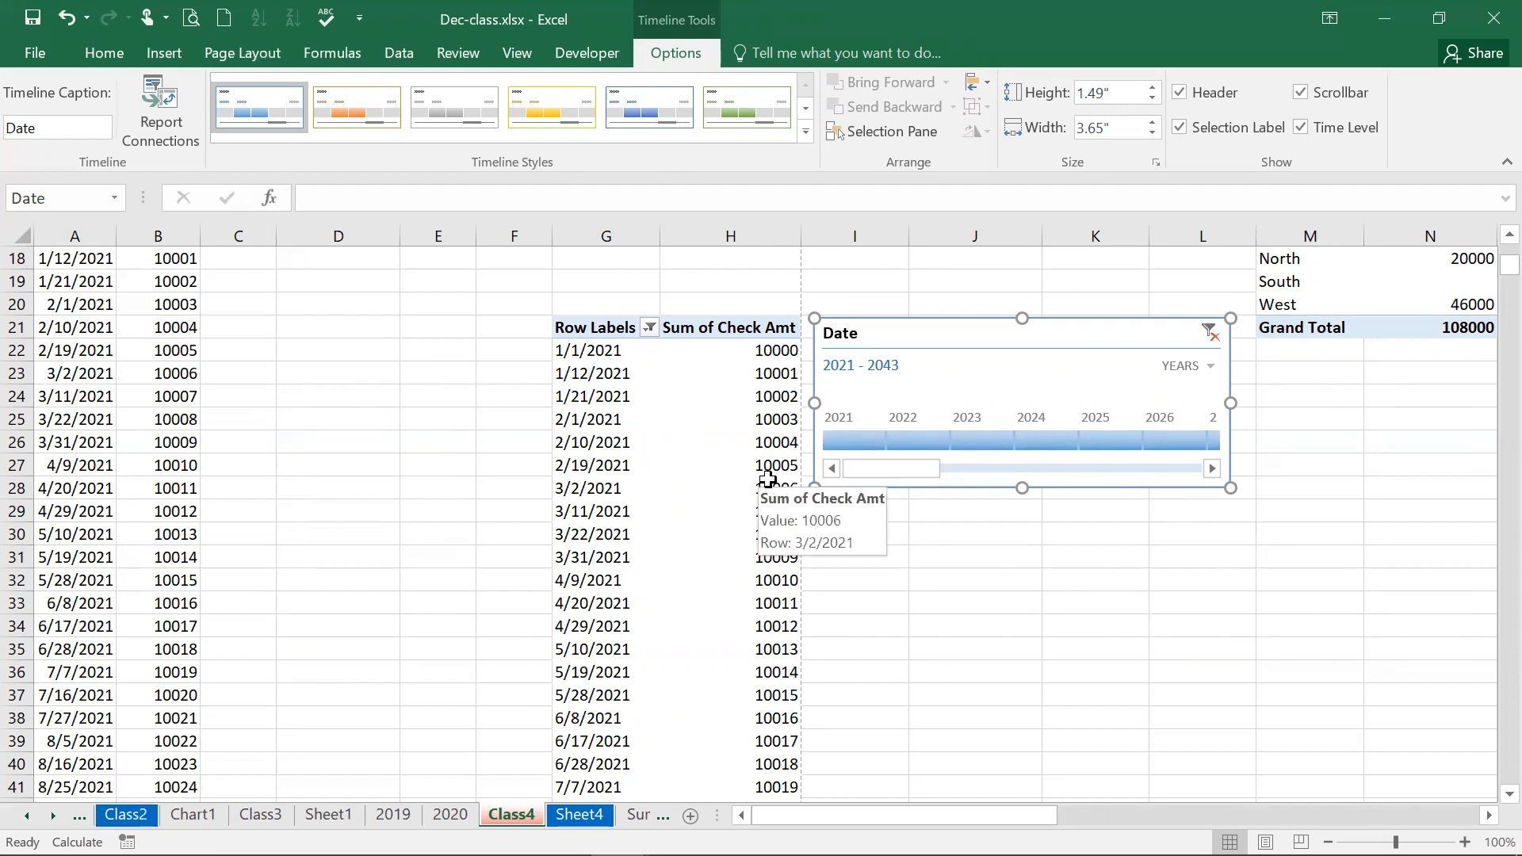
left_click(1198, 371)
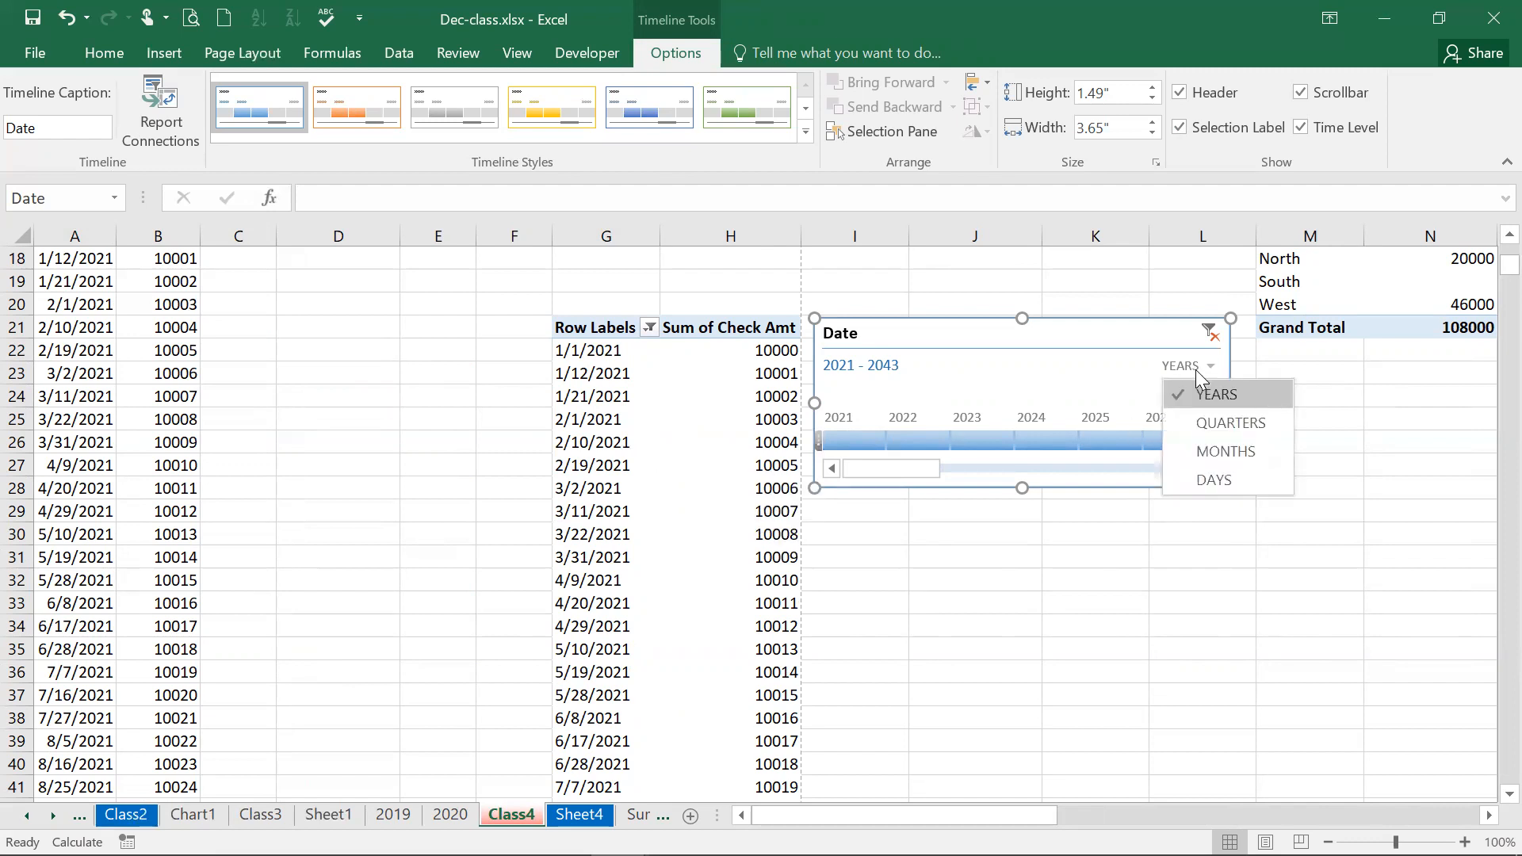
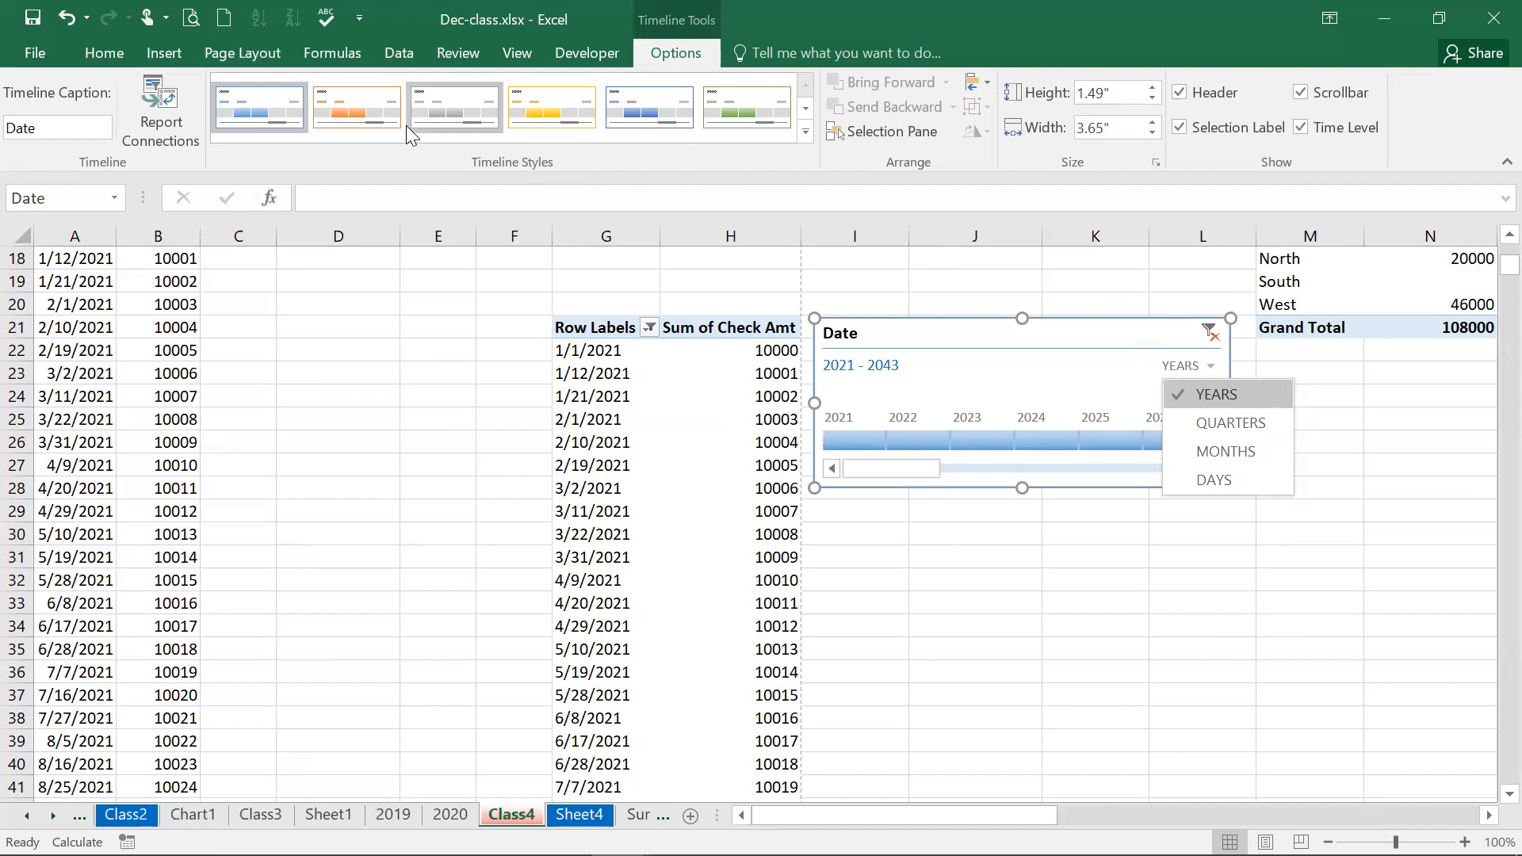
Try the orange timeline style on the Date timeline, and apply the darker blue light style instead
left_click(359, 112)
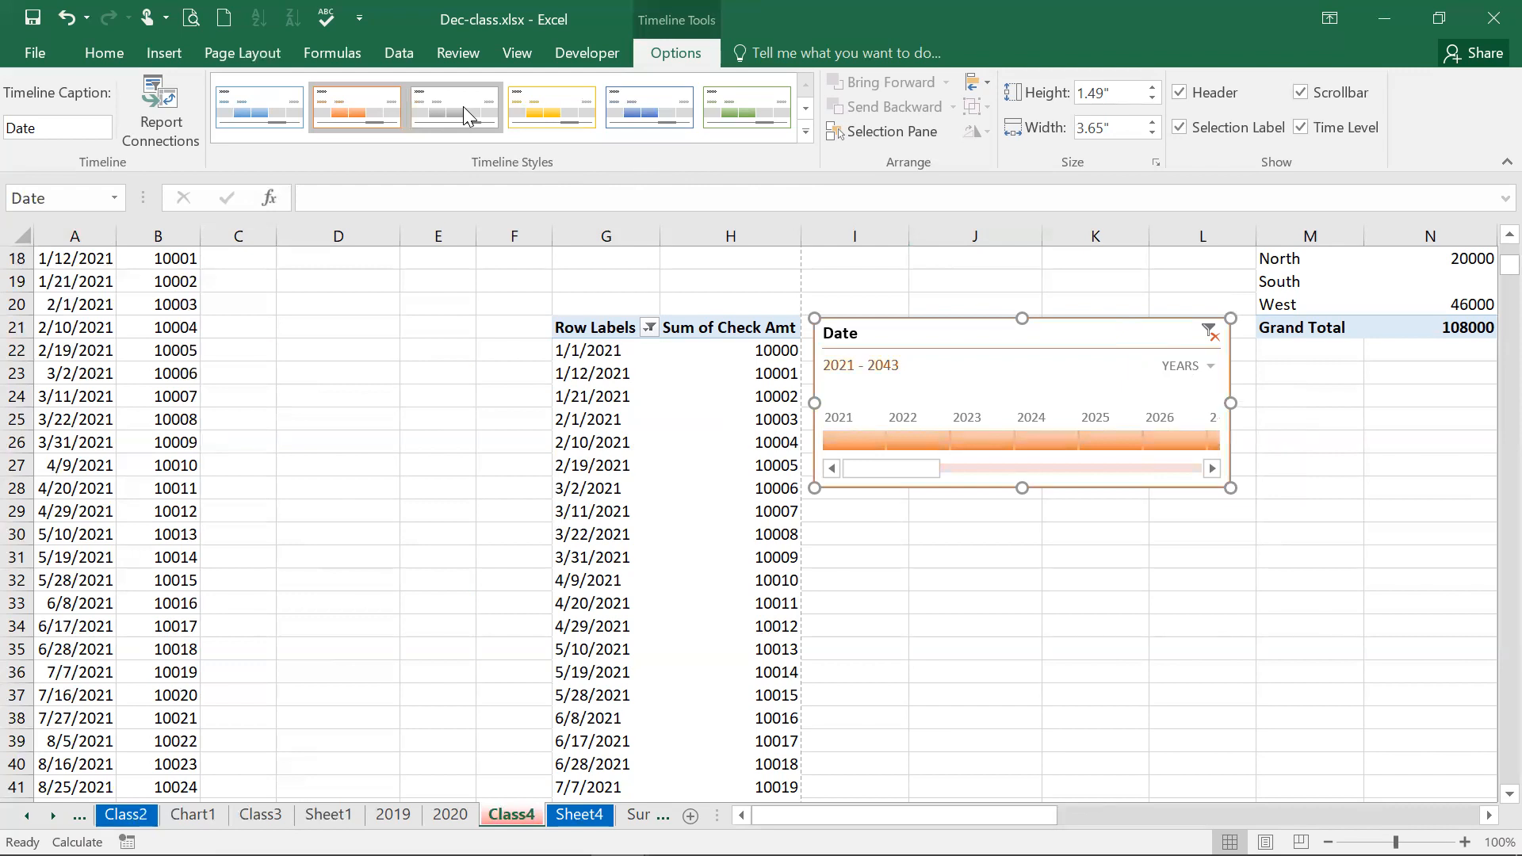
left_click(619, 115)
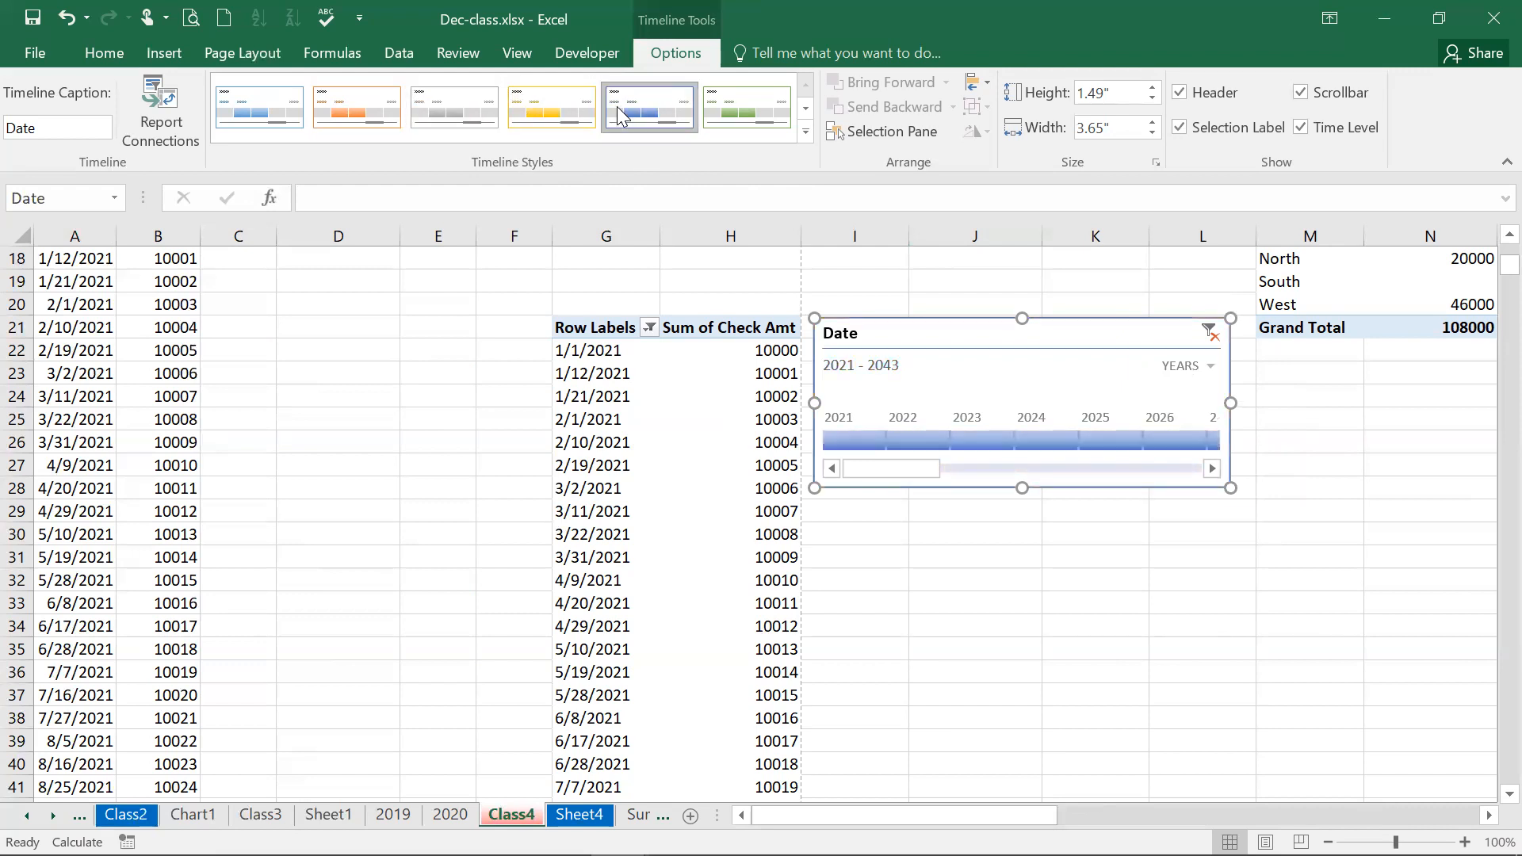
Try the light green timeline style on the Date timeline, and apply the dark orange style instead
left_click(729, 106)
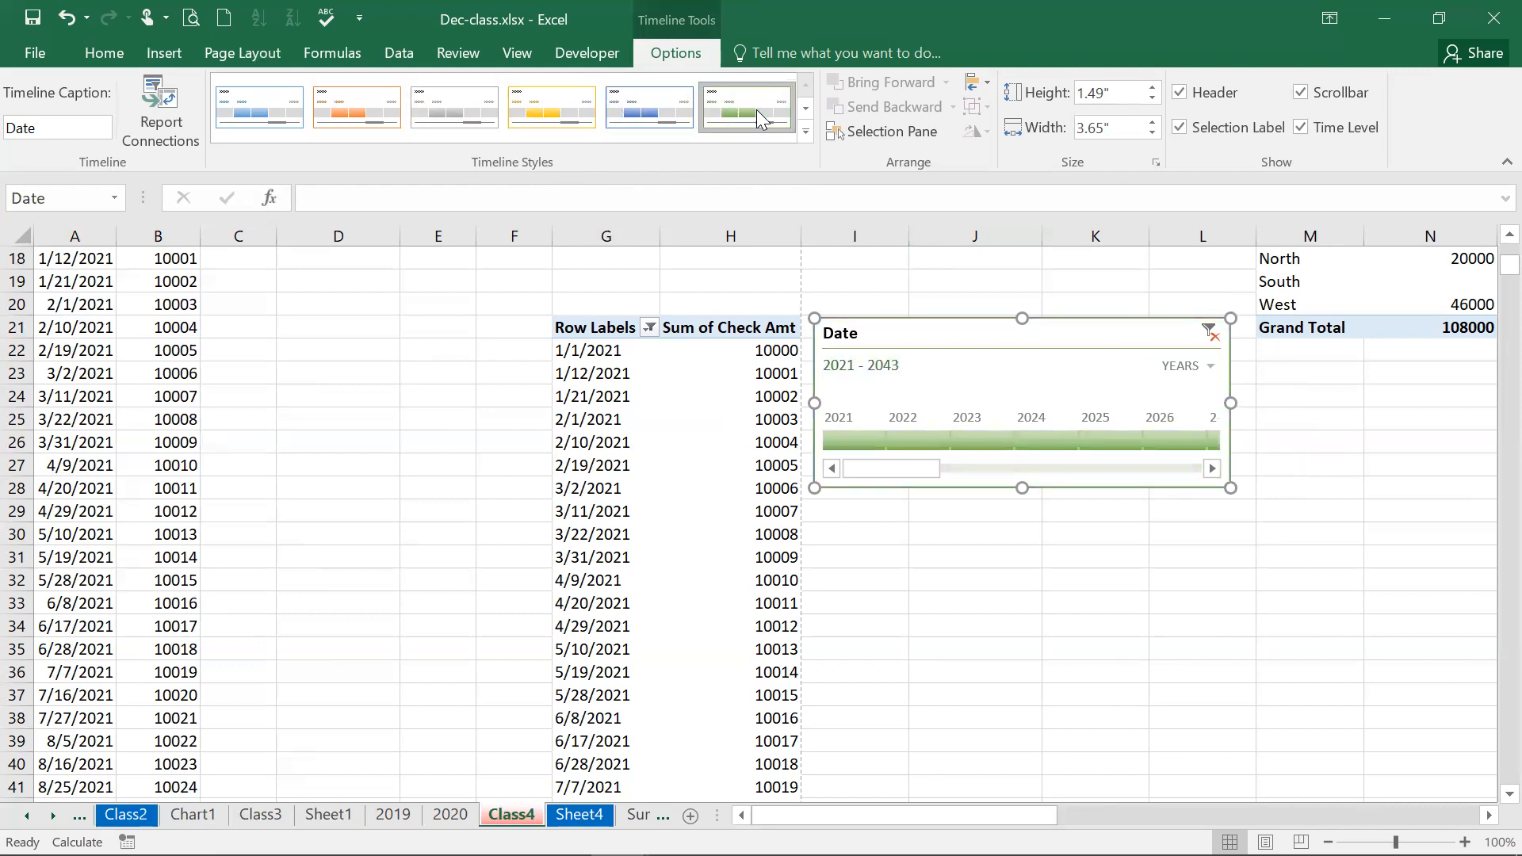
left_click(807, 133)
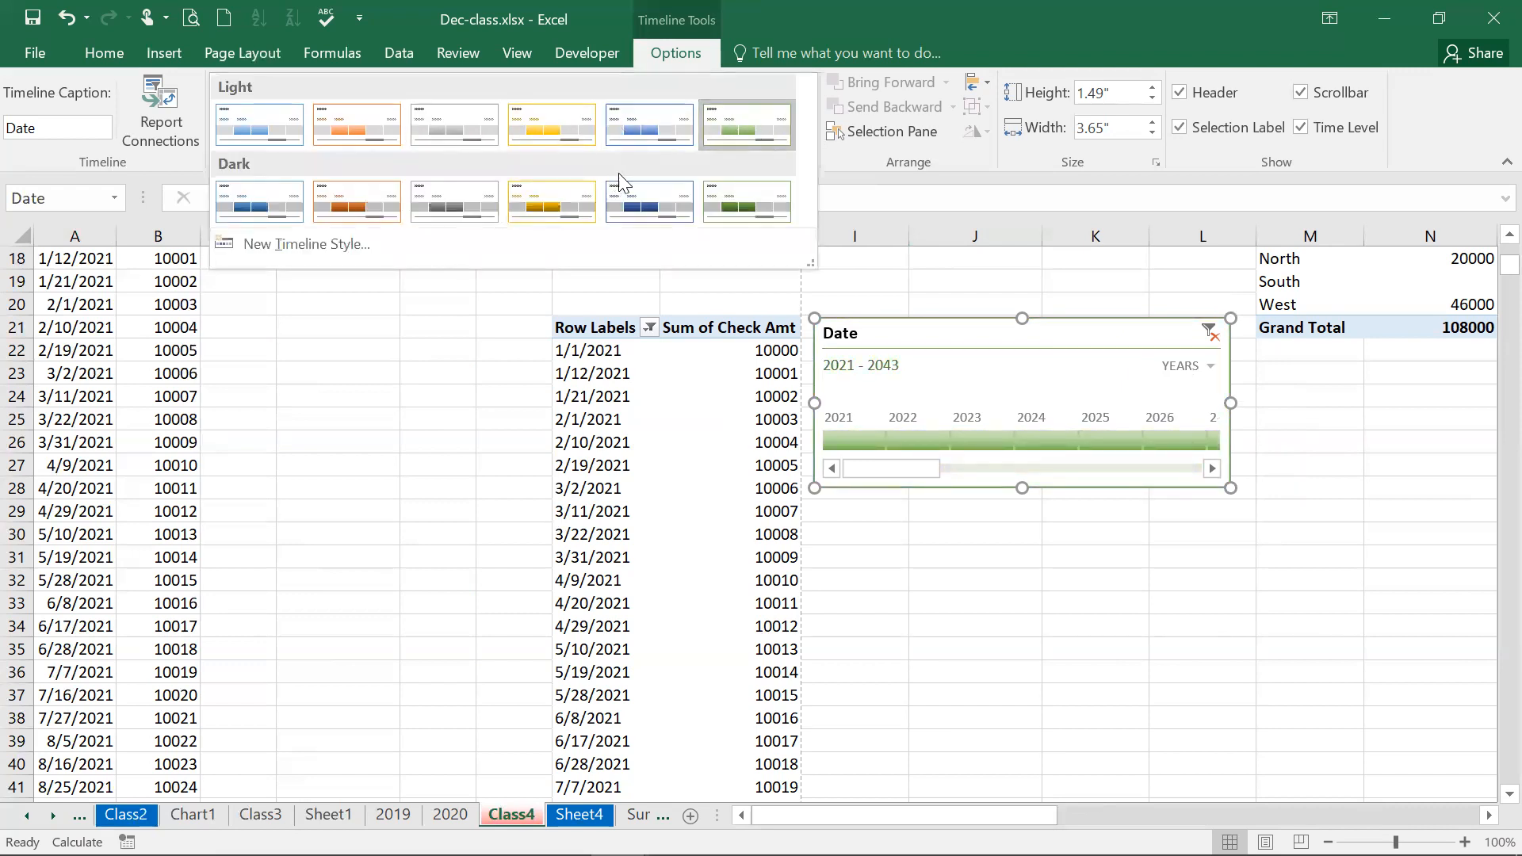
left_click(346, 209)
left_click(1075, 636)
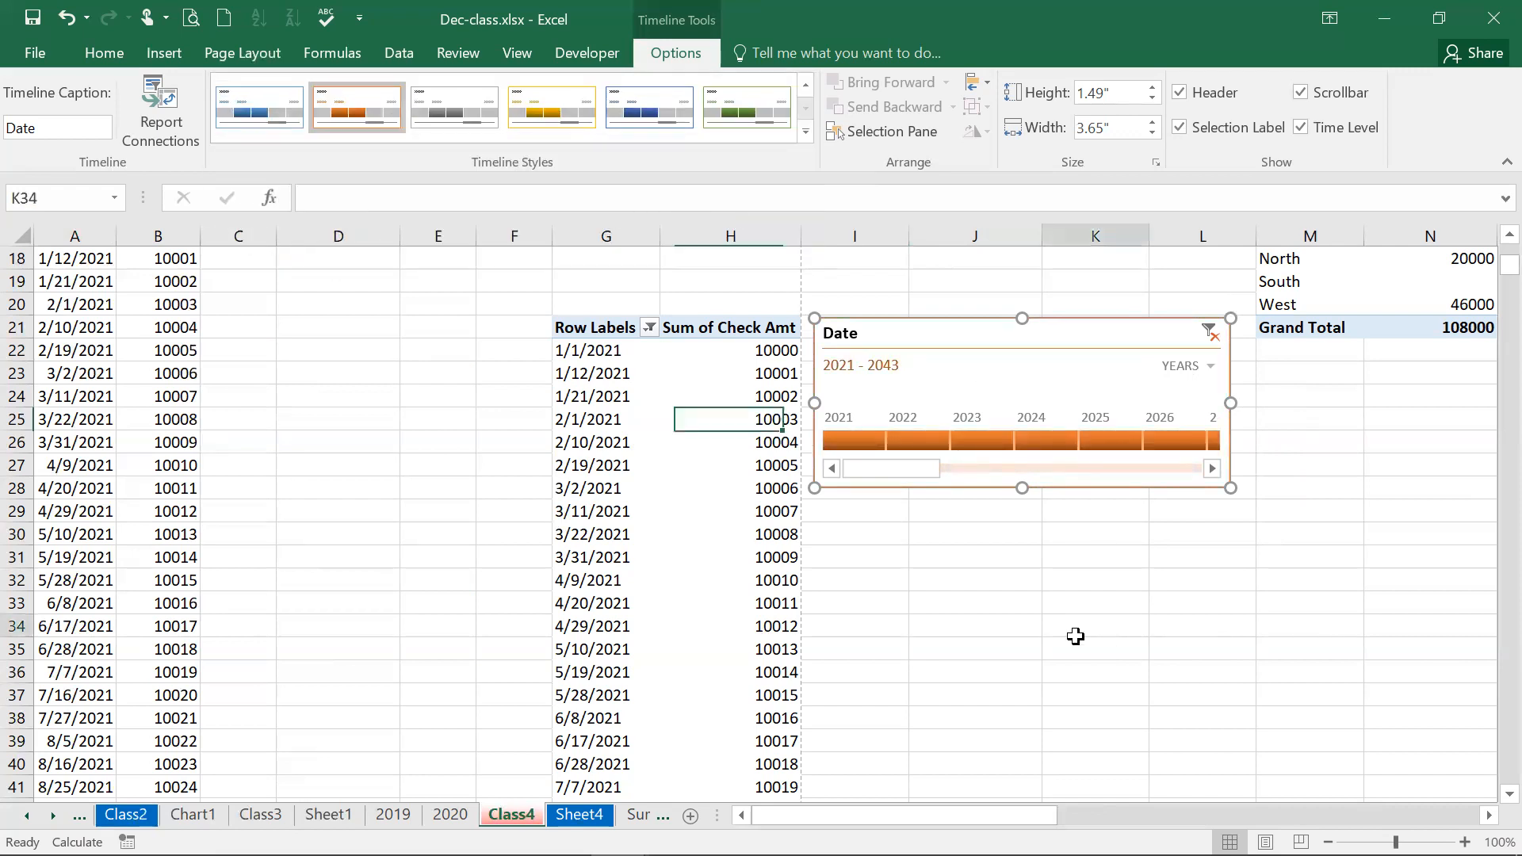
Hide and restore the Date timeline's selection label, header, time level and scrollbar in turn
left_click(935, 341)
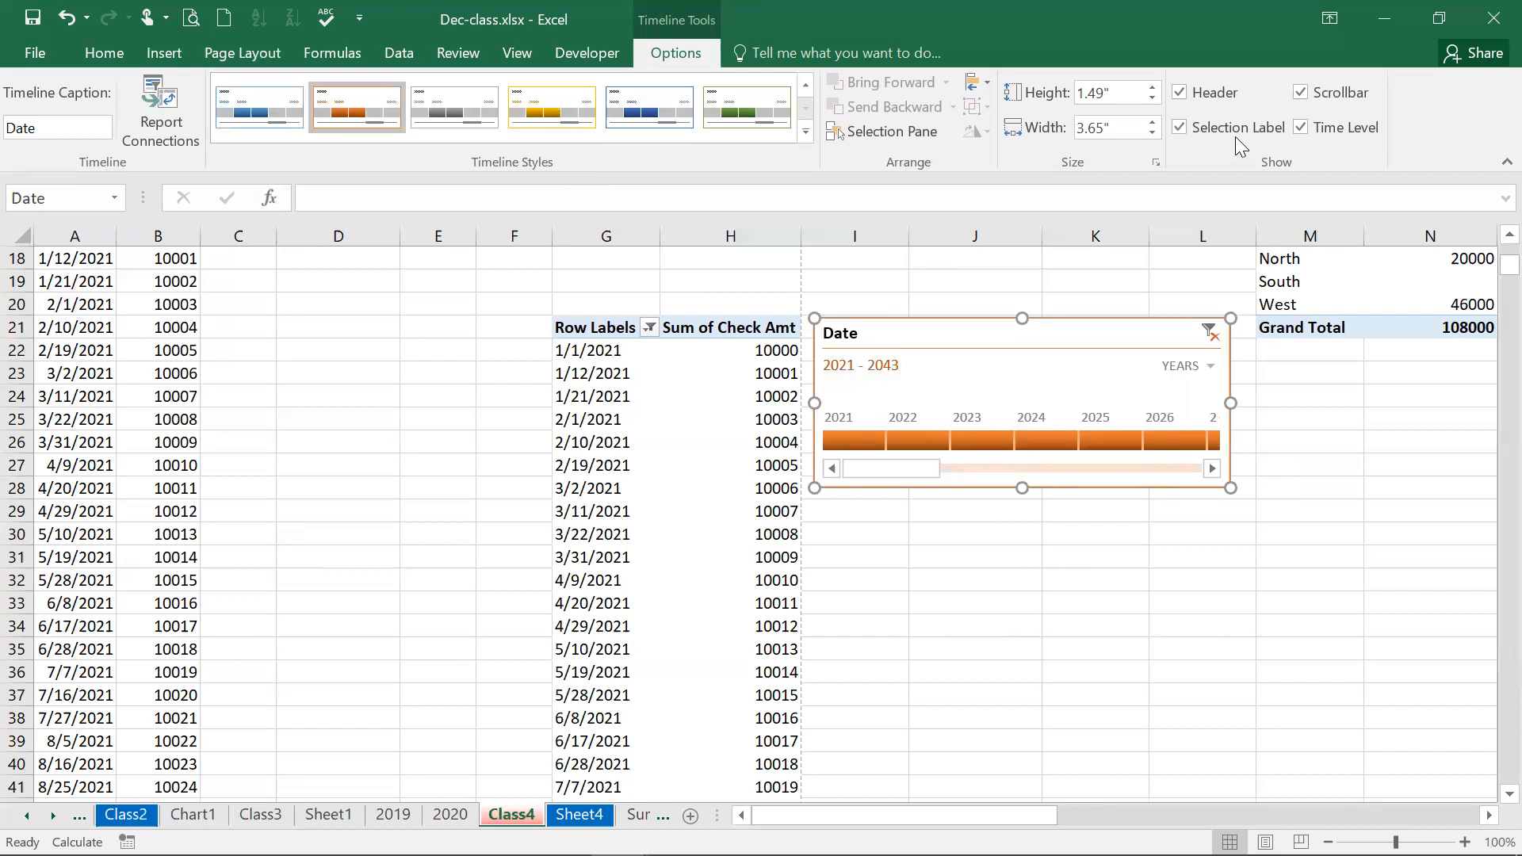
left_click(1186, 136)
left_click(1184, 138)
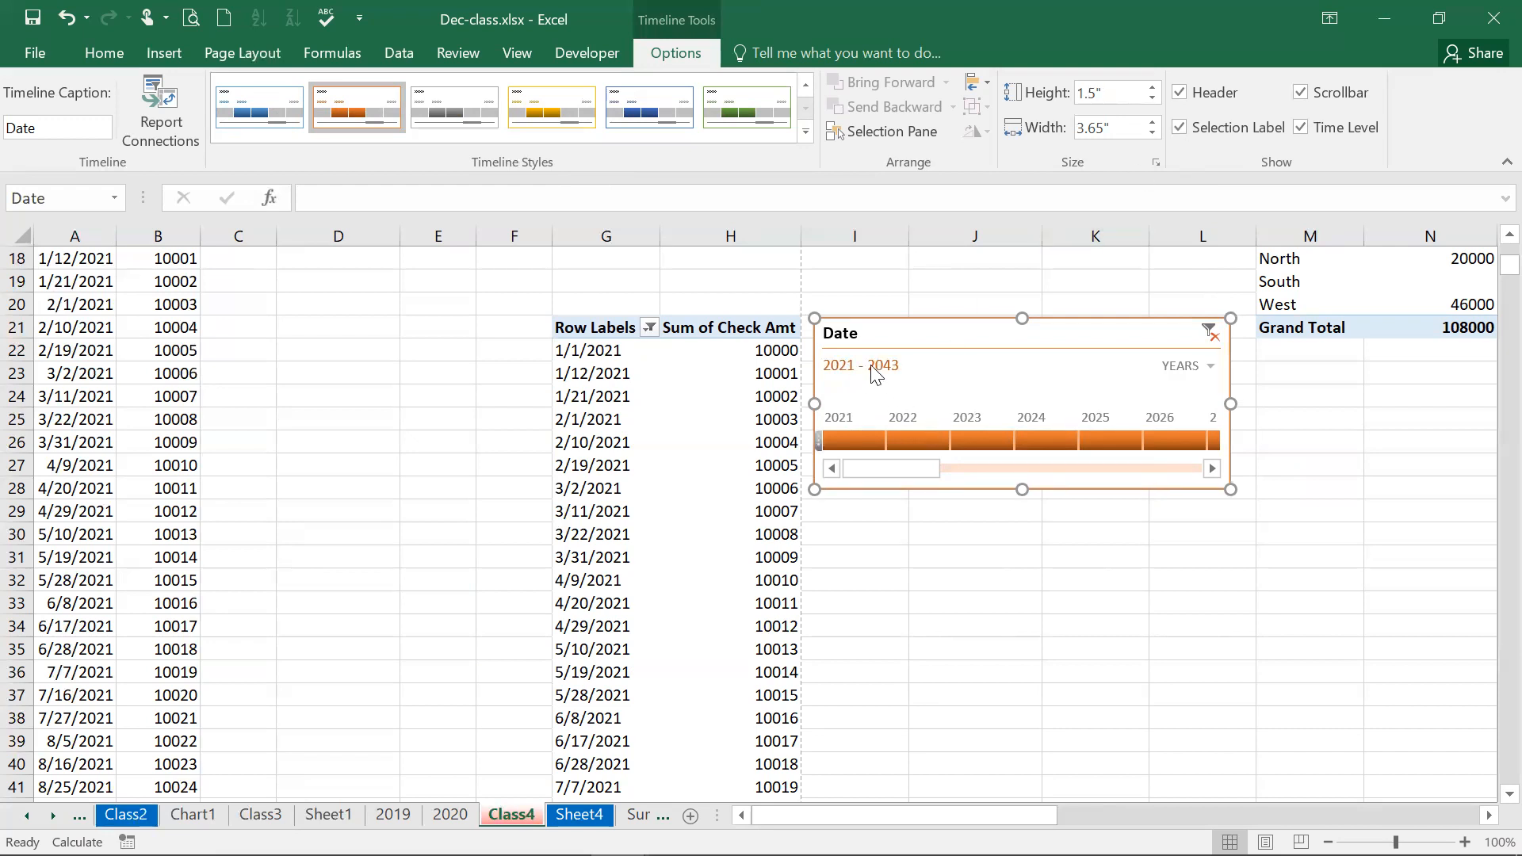
left_click(1231, 106)
left_click(1230, 105)
left_click(1301, 127)
left_click(1302, 127)
left_click(1298, 103)
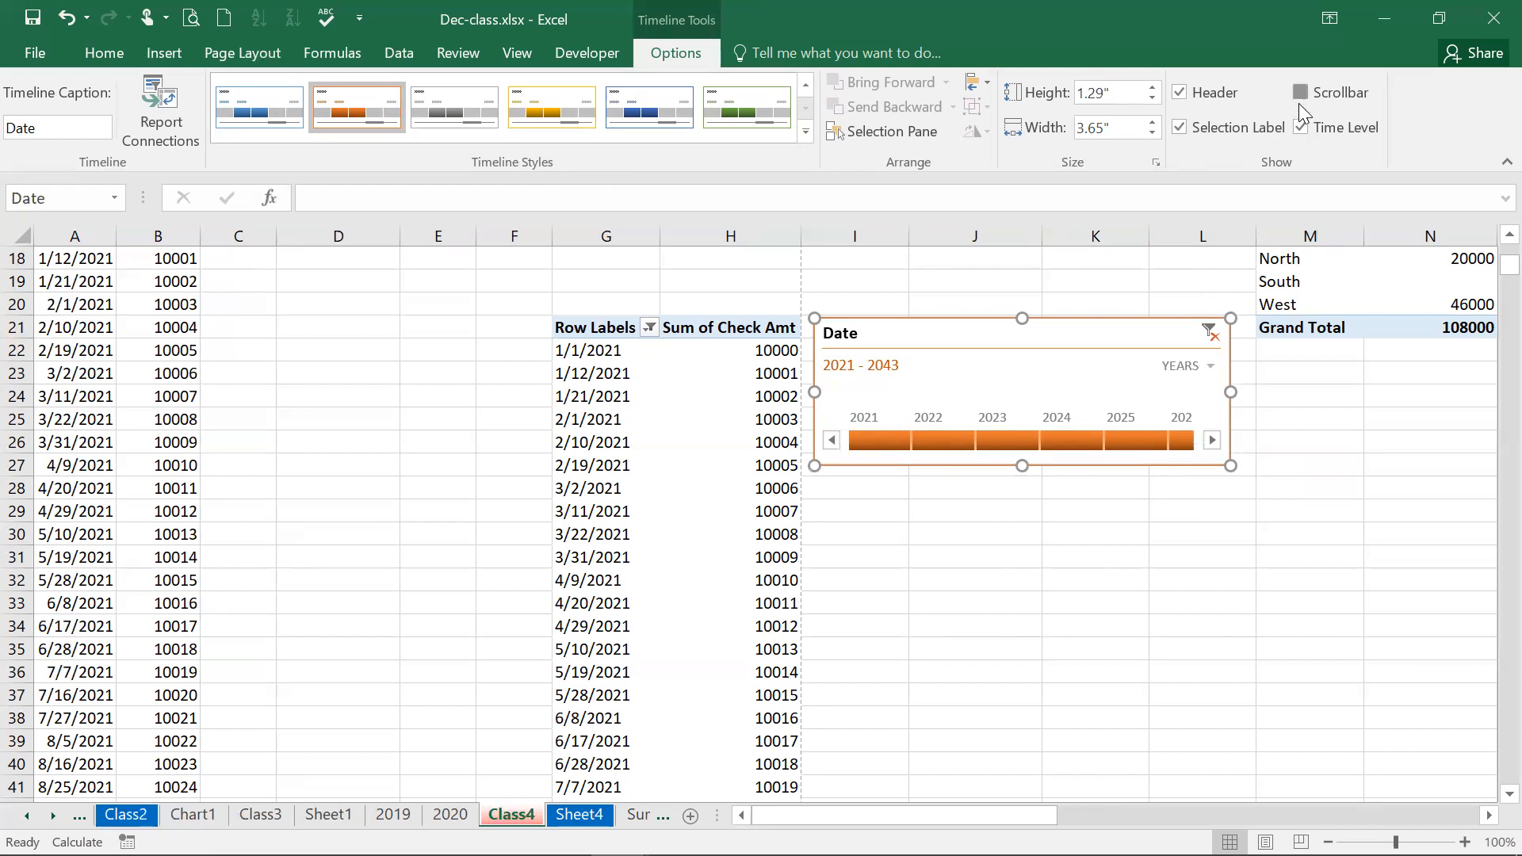
left_click(1298, 103)
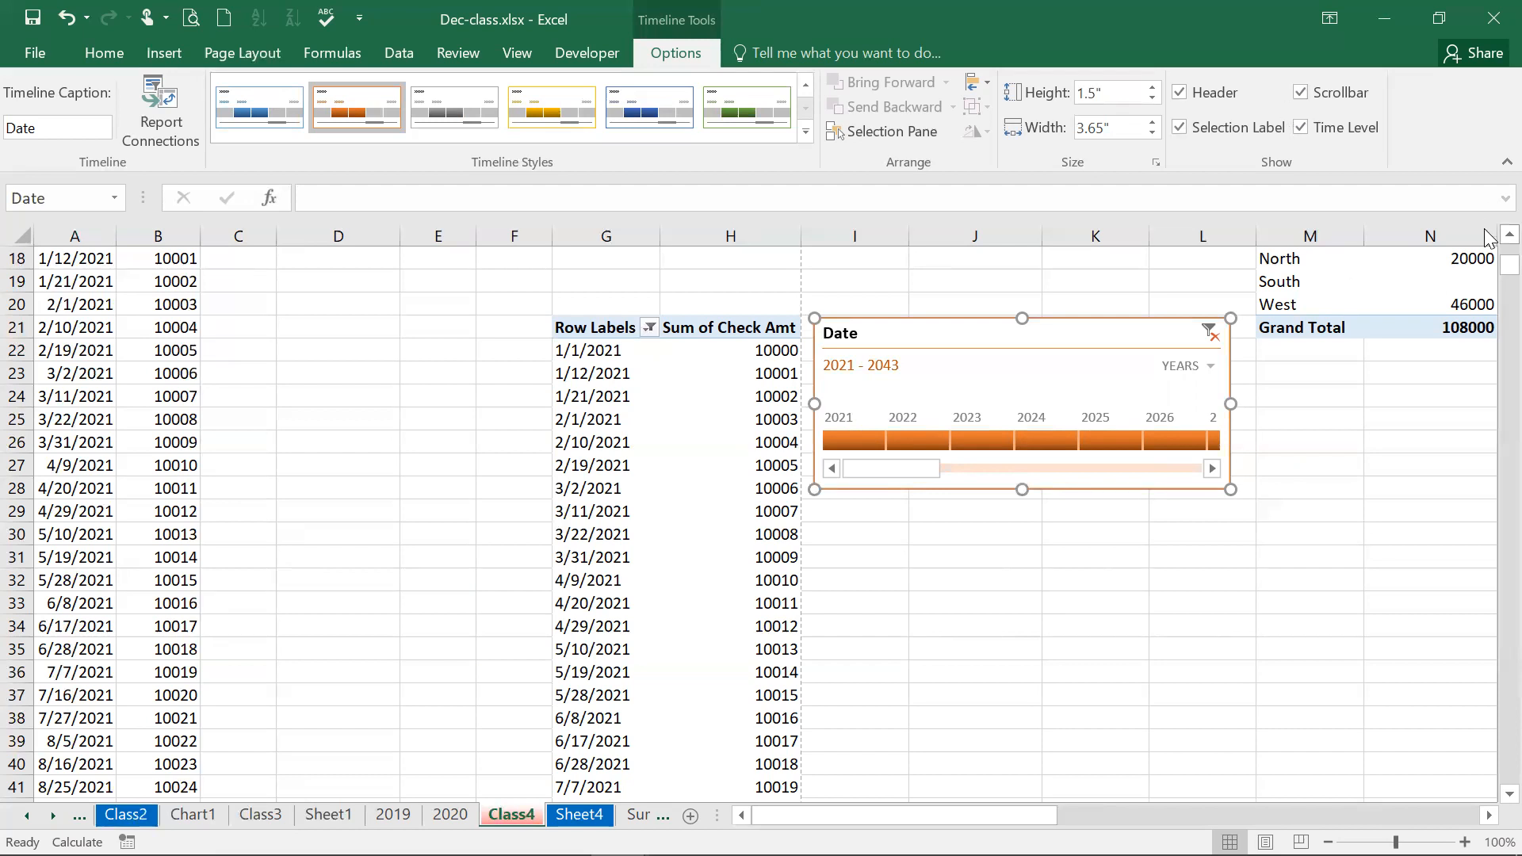
Examine the New Worksheet and Existing Worksheet destinations for moving the large Sales pivot table, and leave it at Class4!I3
scroll(1487, 238, "up", 1)
scroll(1487, 238, "up", 3)
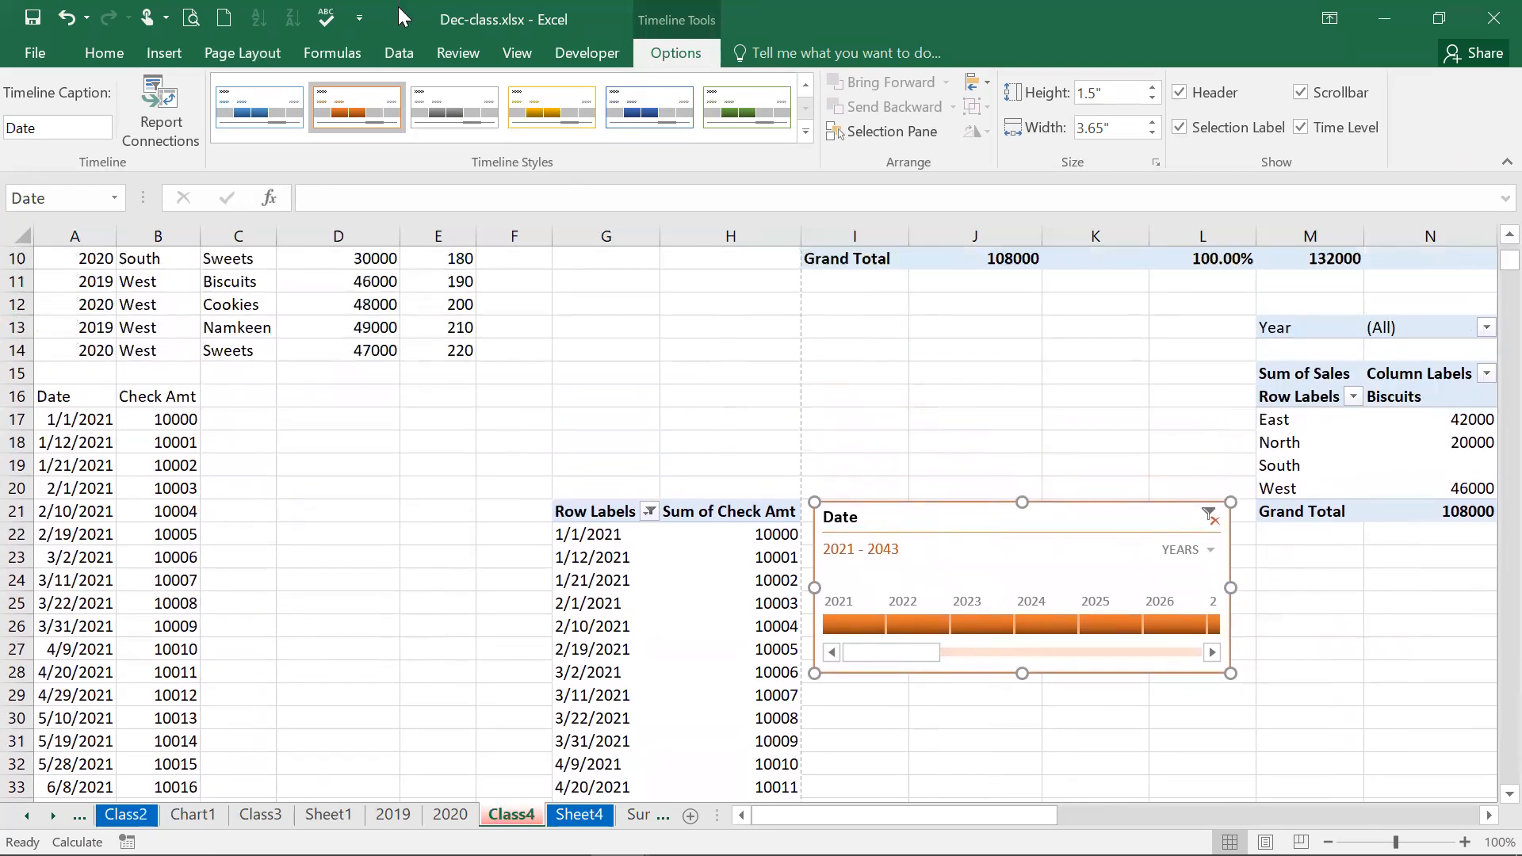
left_click_drag(402, 16, 455, 138)
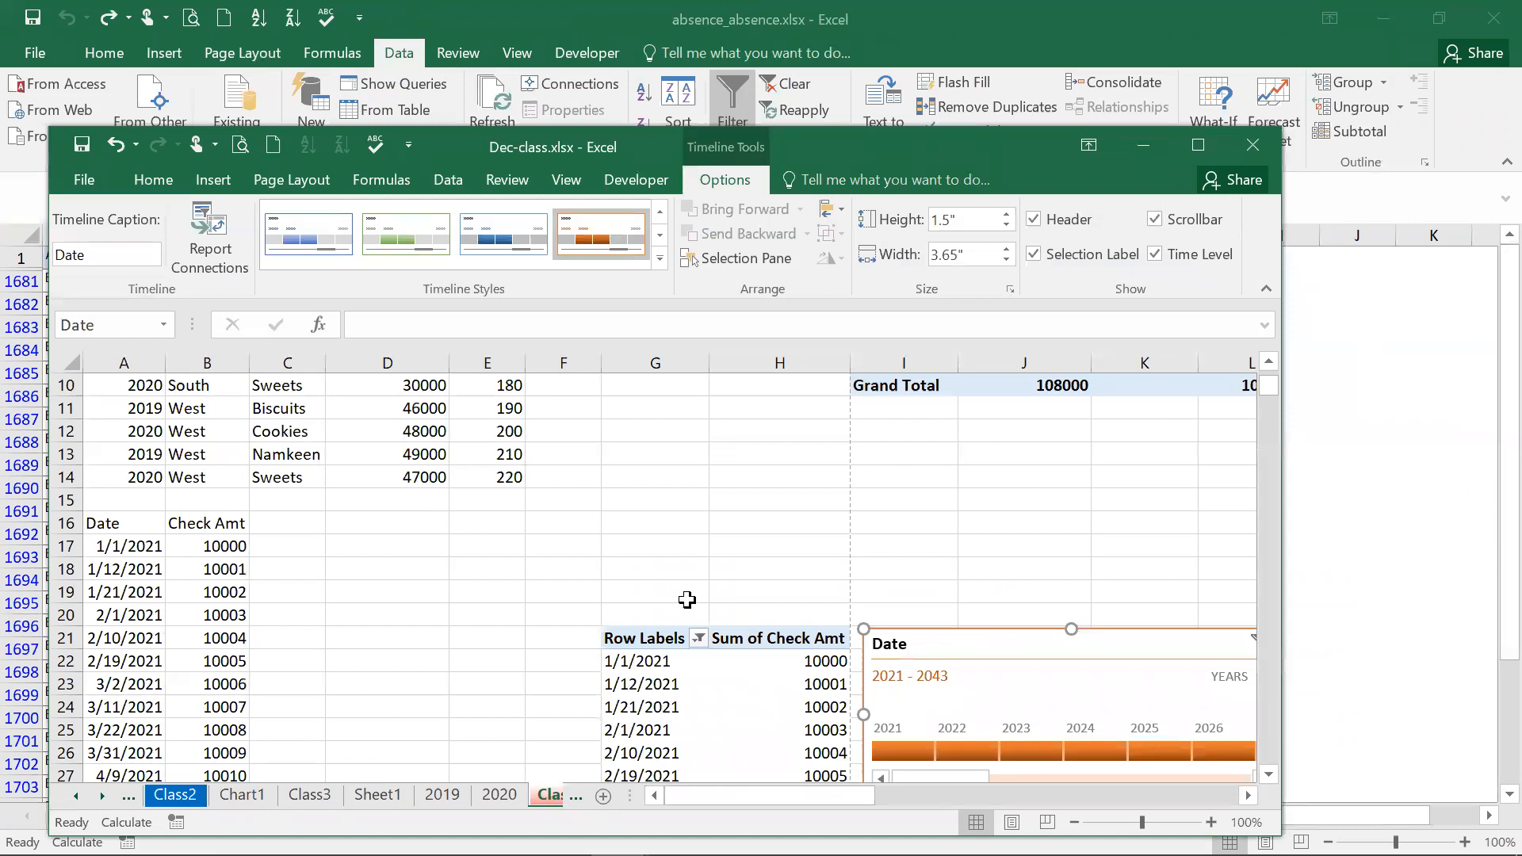
left_click(319, 431)
left_click(1068, 383)
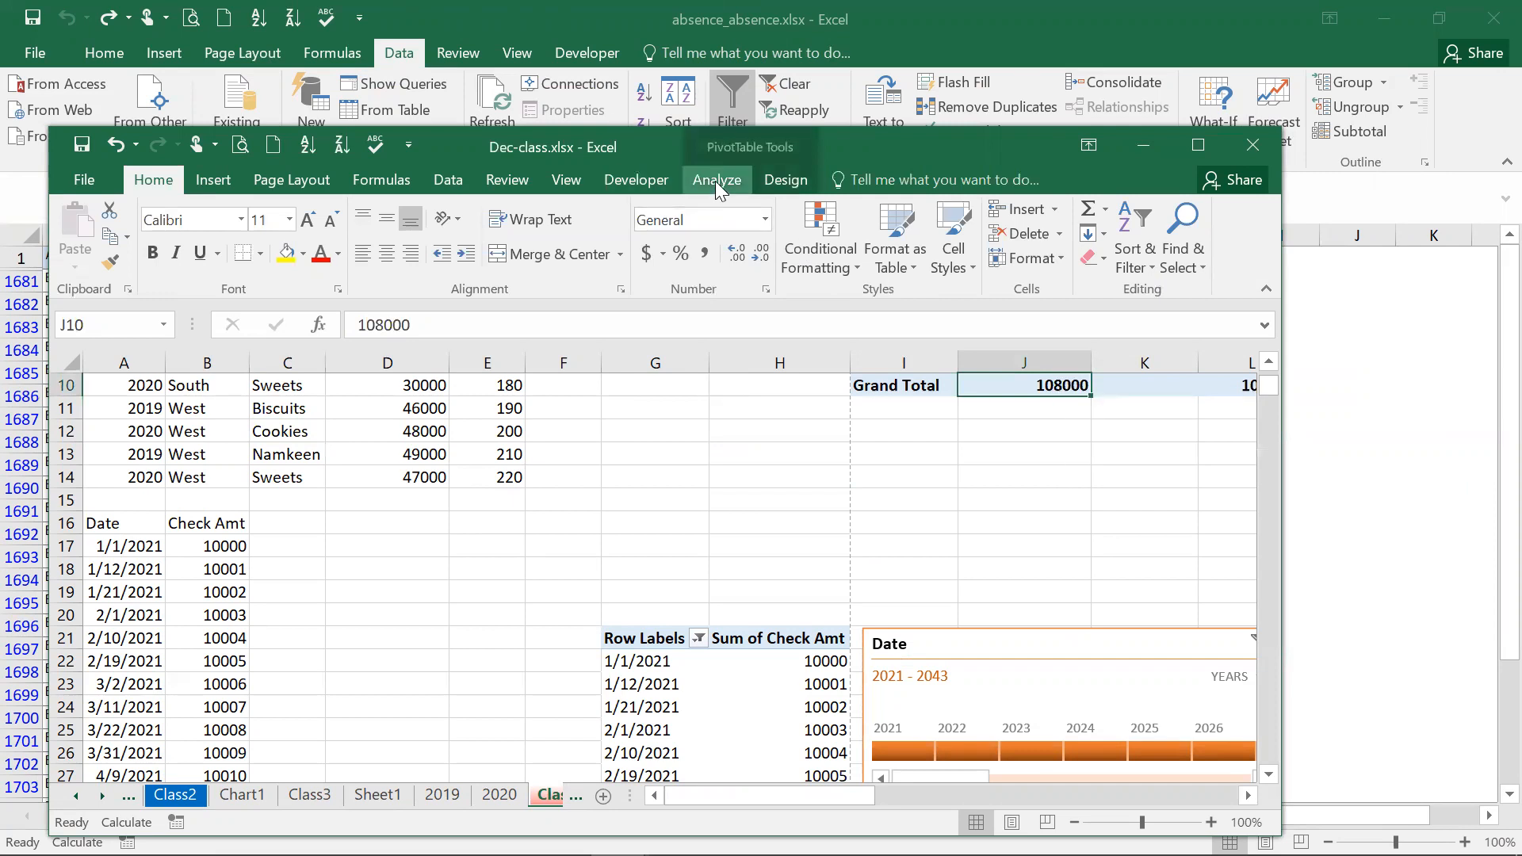
left_click(715, 181)
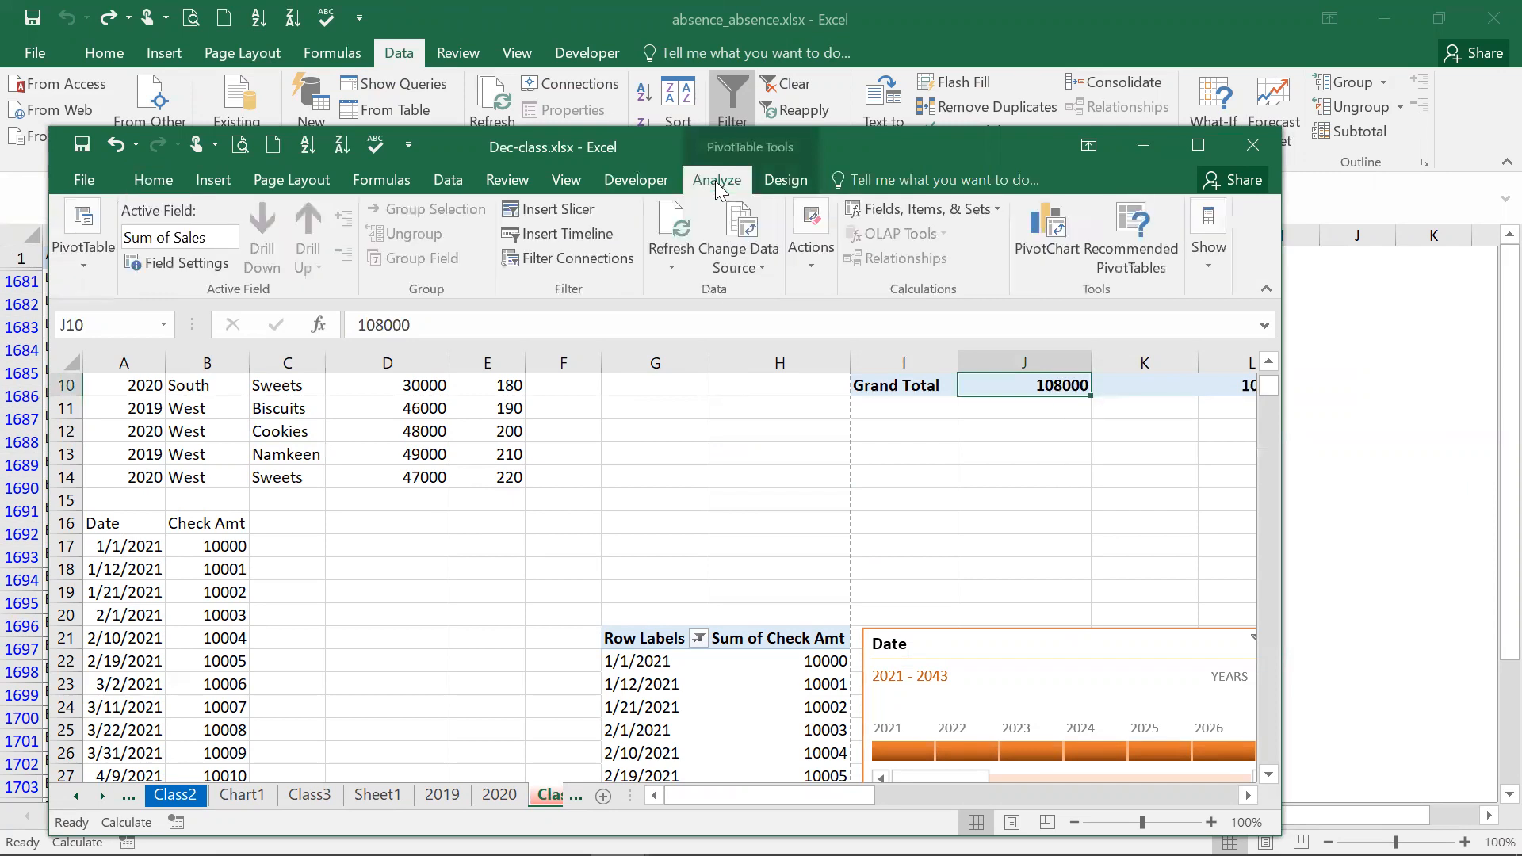
double_click(636, 138)
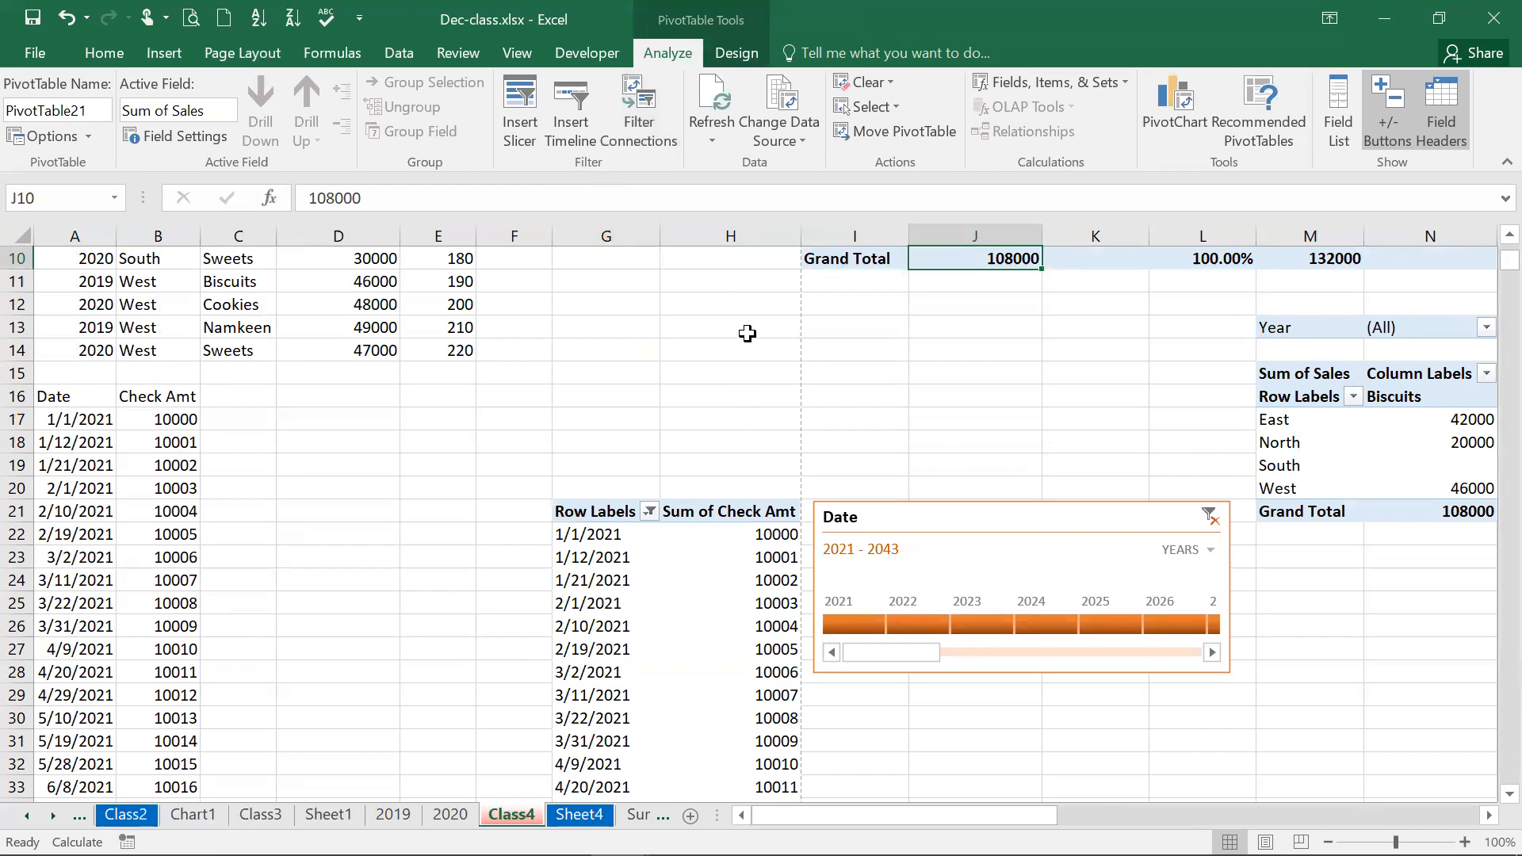
left_click(919, 130)
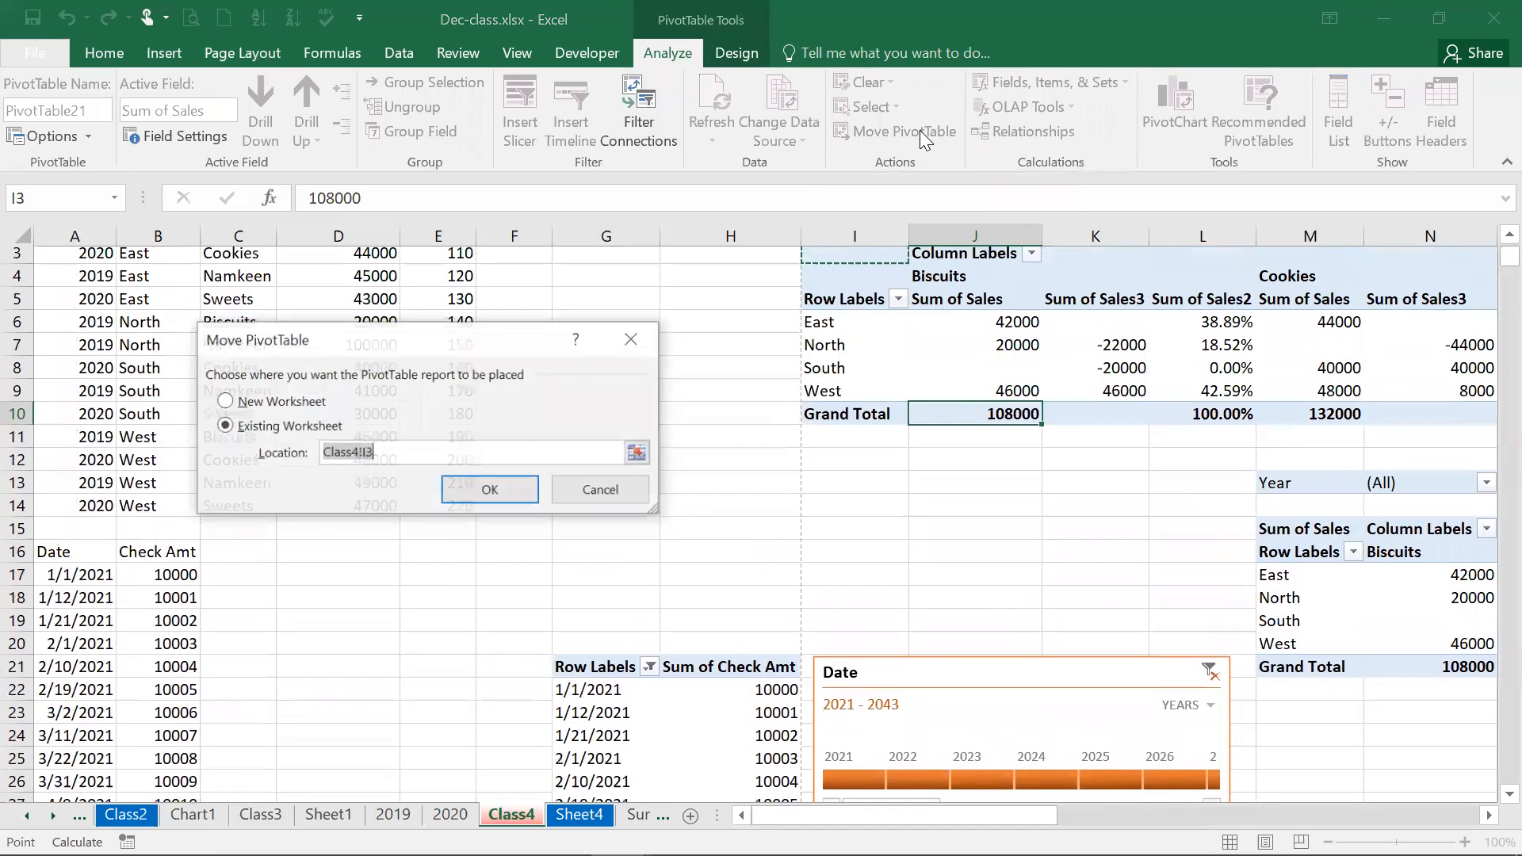
left_click(640, 454)
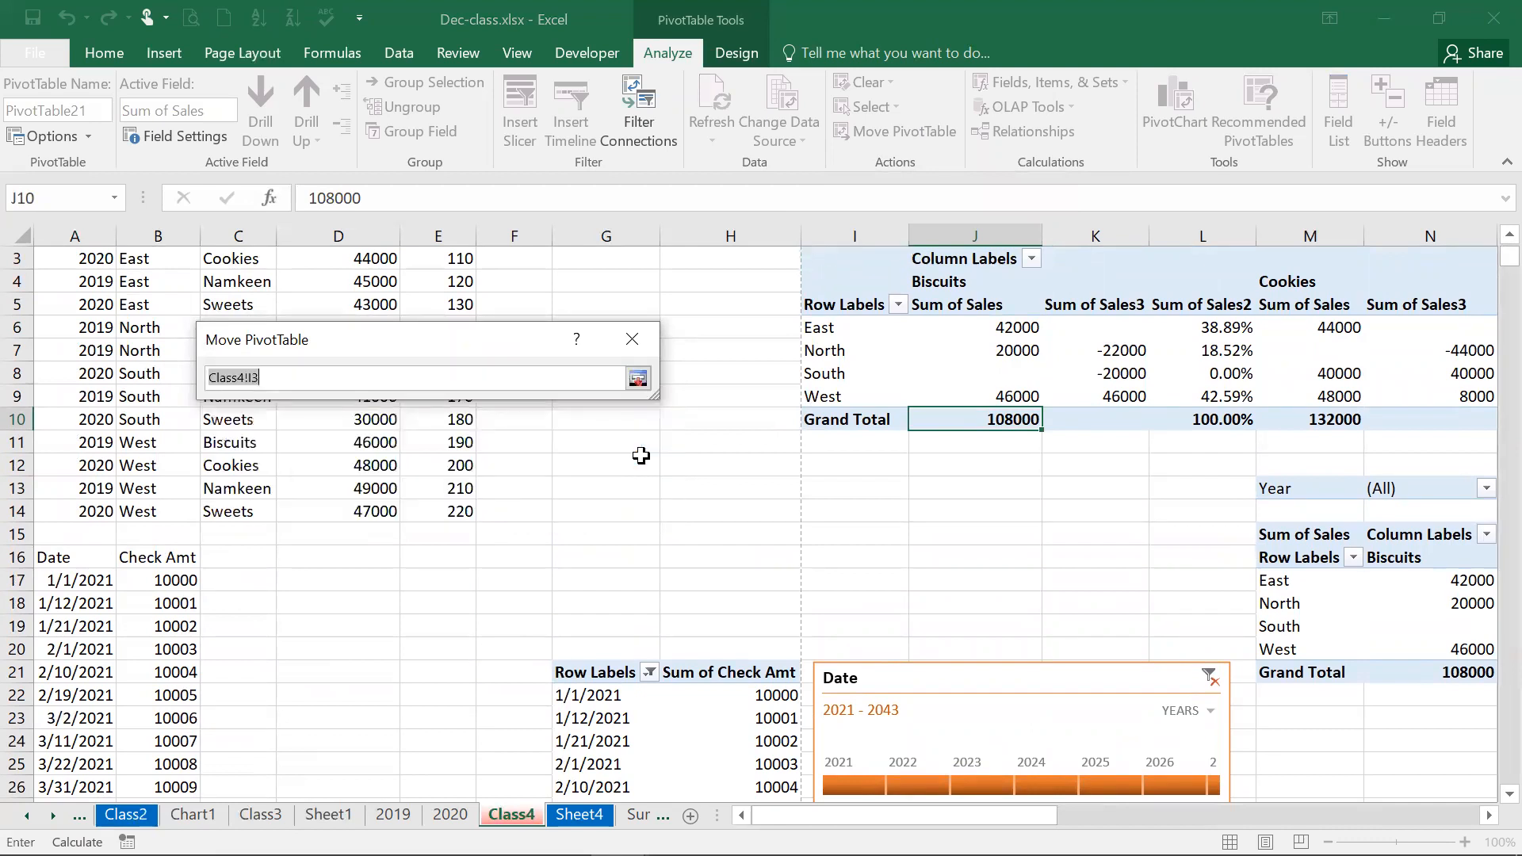
left_click(639, 383)
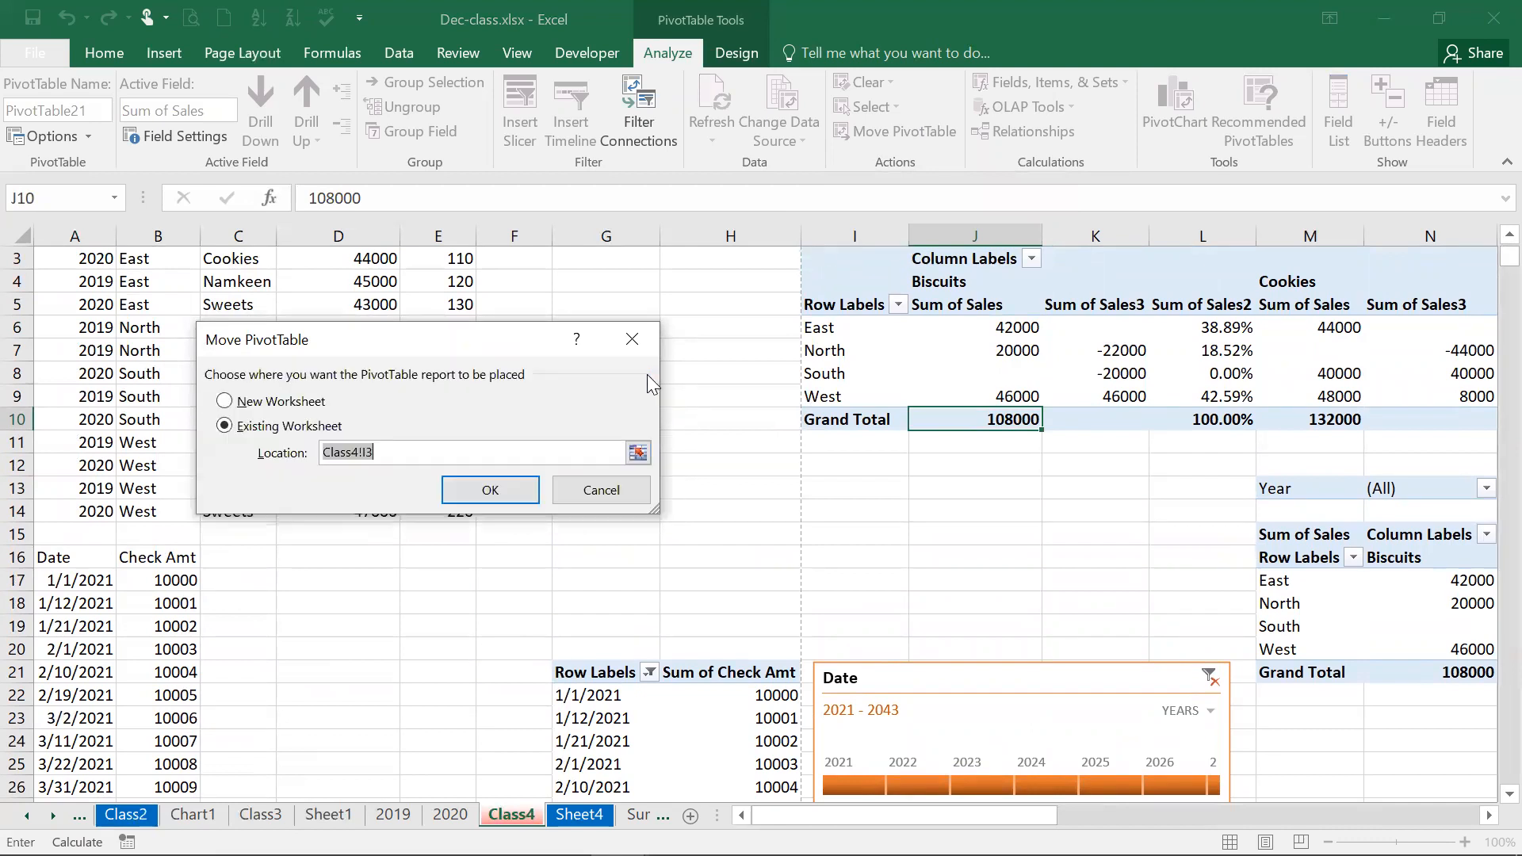
left_click(257, 404)
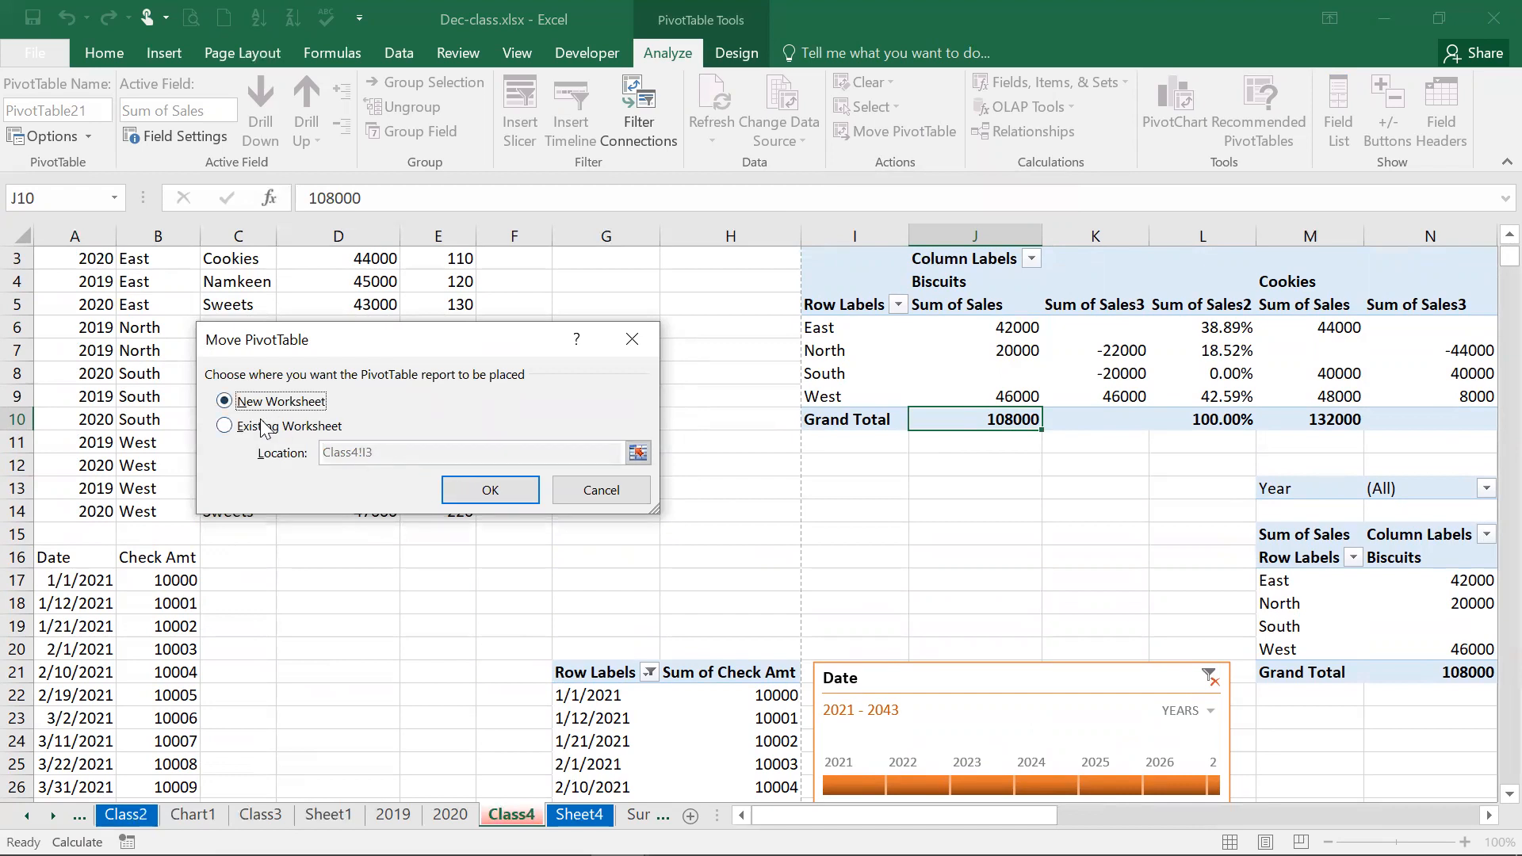
left_click(267, 428)
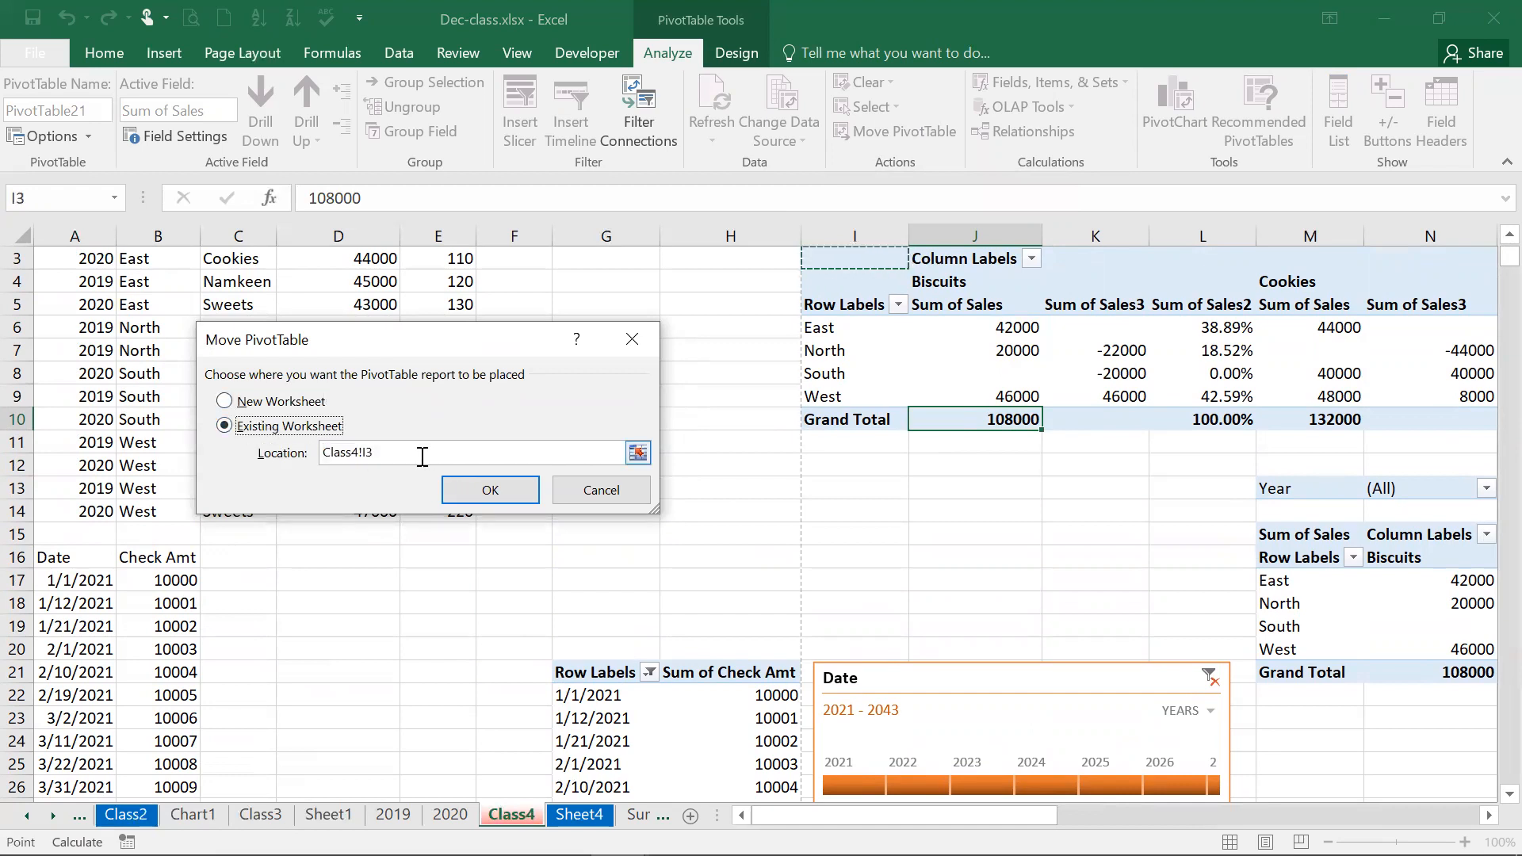
left_click(600, 489)
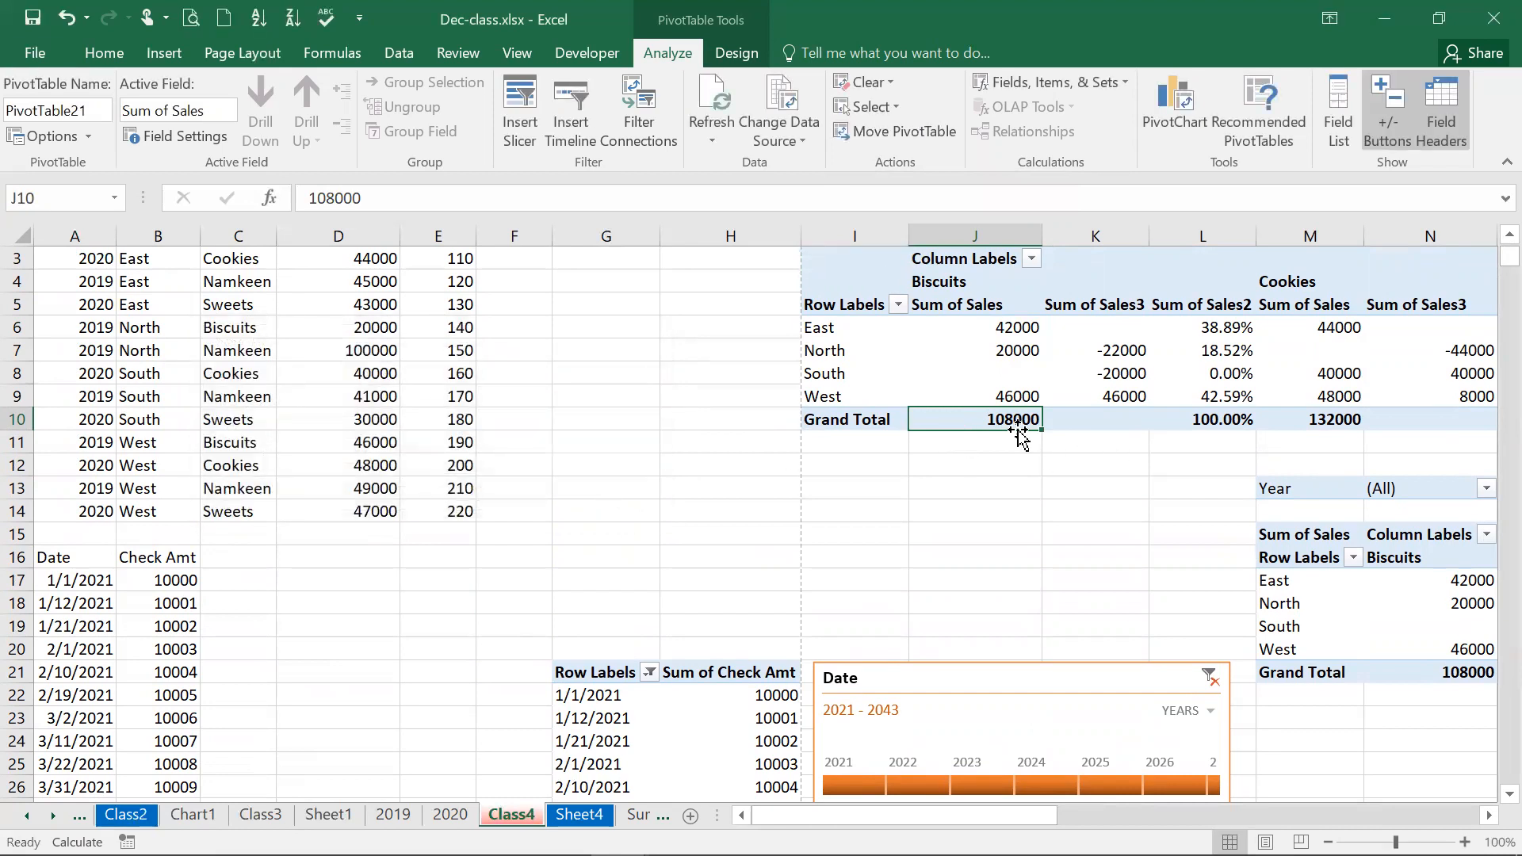
Preview the Pie, Bar, X Y (Scatter), Line and Combo chart types for the Sales pivot table with the Year filter, without inserting a chart
left_click(1304, 583)
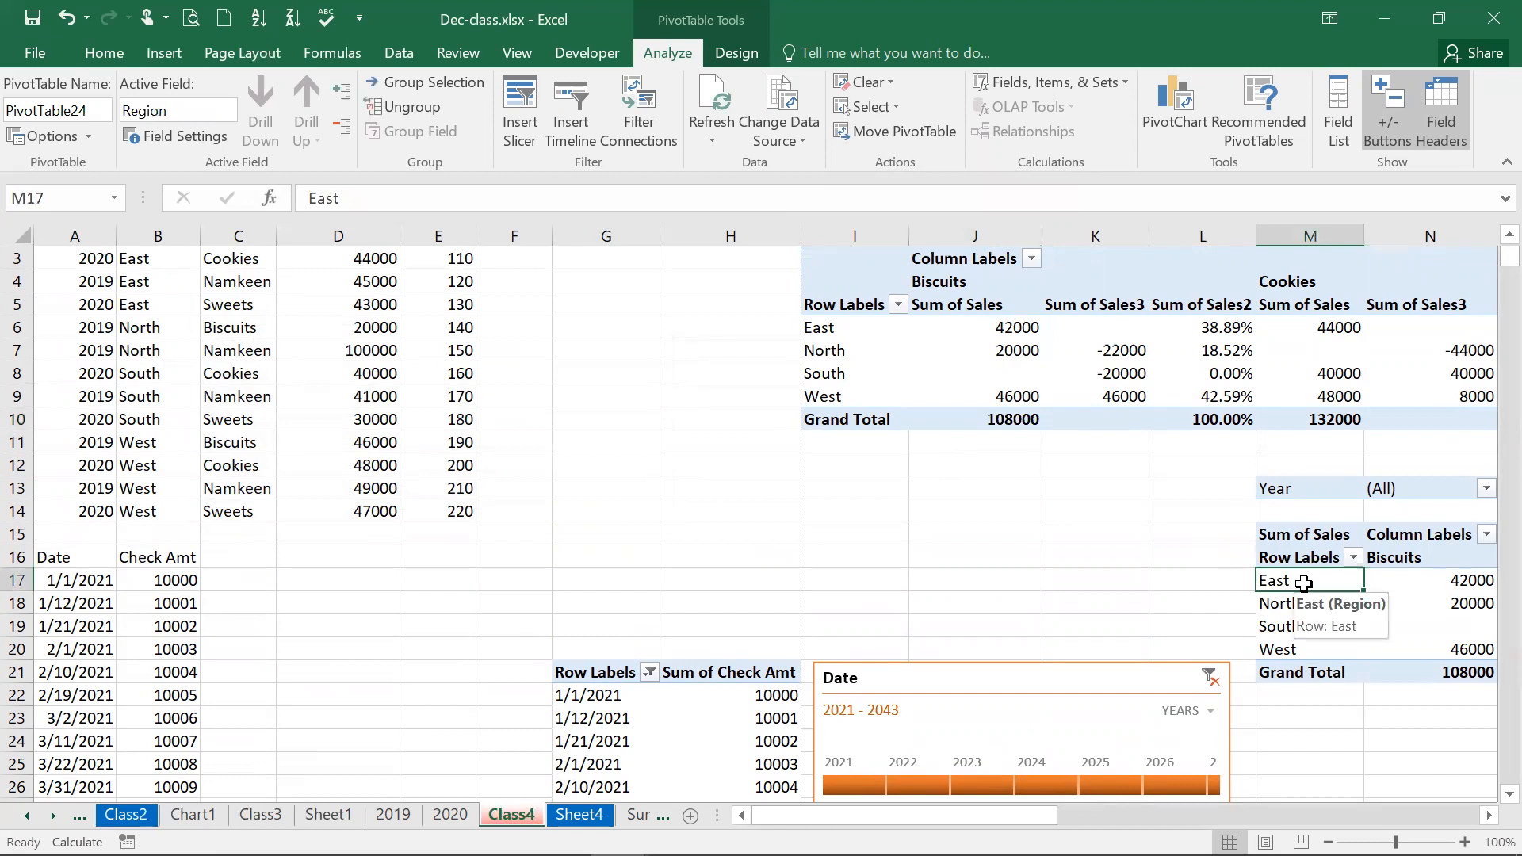
left_click(1489, 815)
left_click(1489, 816)
left_click(1489, 815)
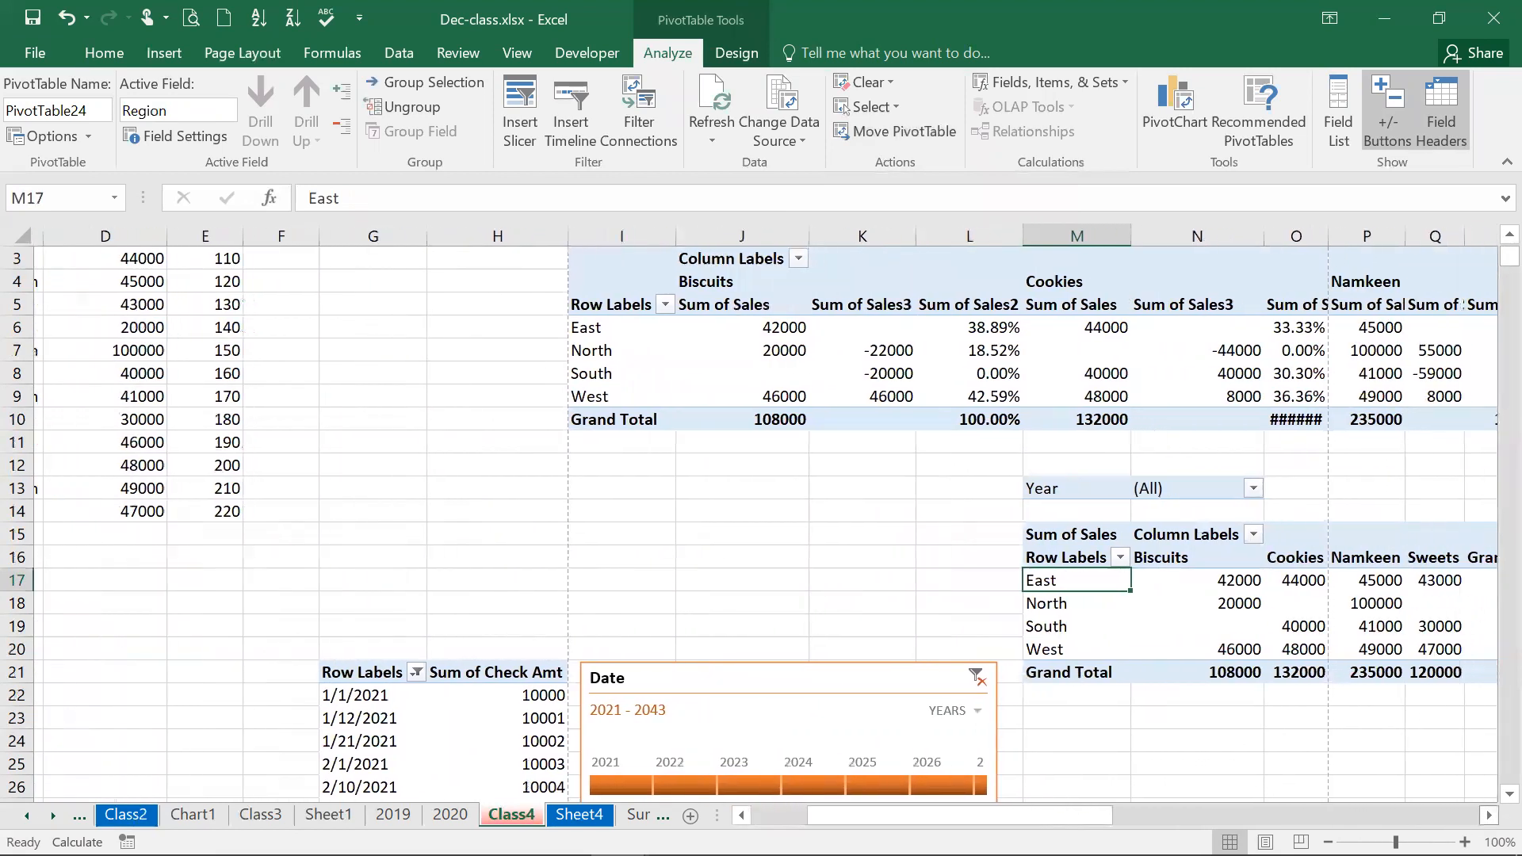
left_click(1489, 815)
left_click(1489, 816)
left_click(1163, 125)
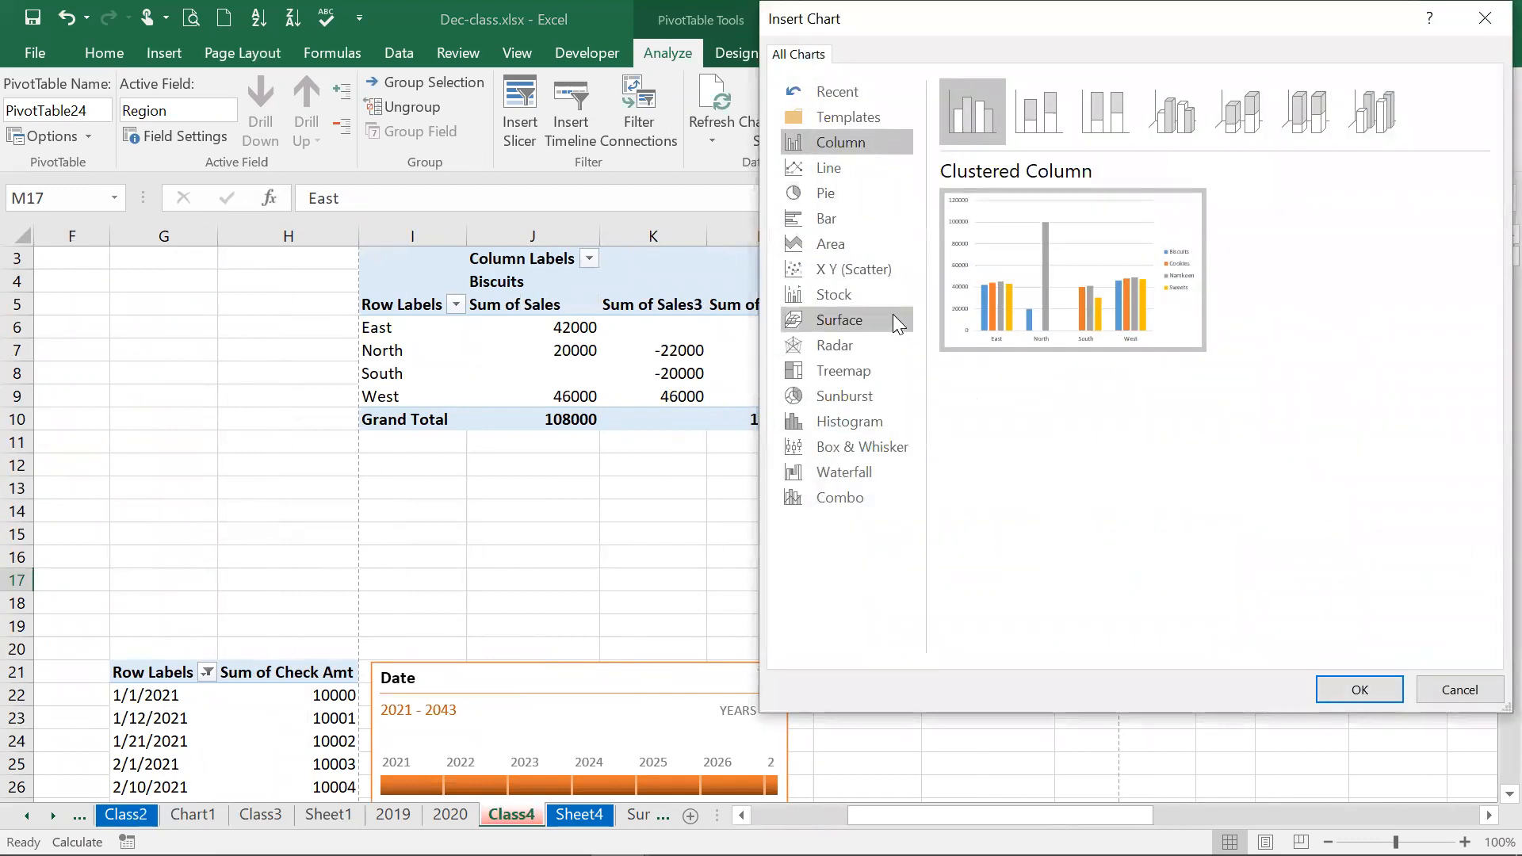
left_click(822, 203)
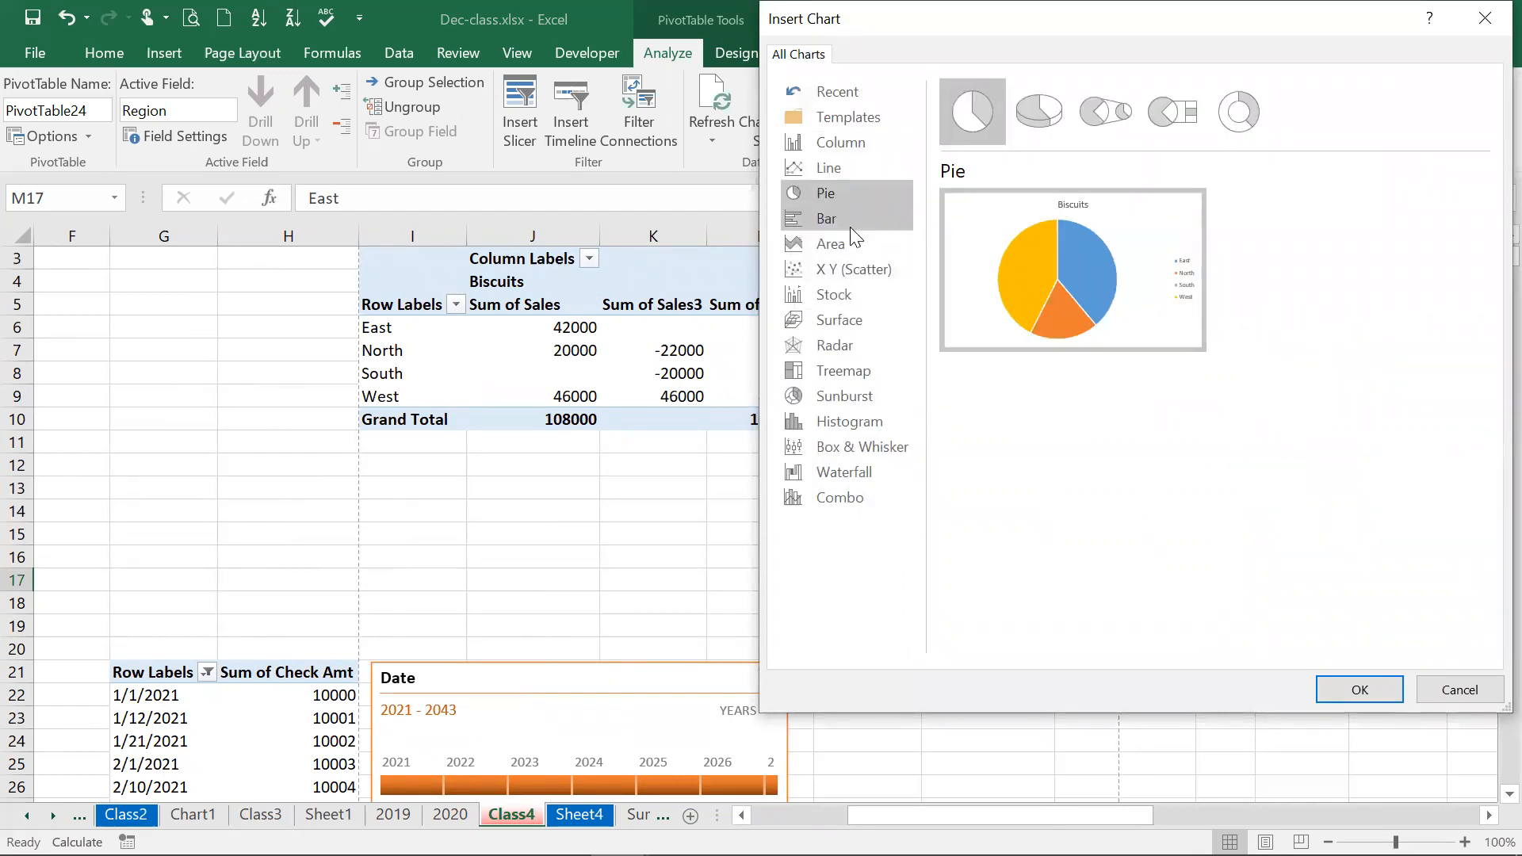
left_click(849, 226)
left_click(861, 268)
left_click(862, 321)
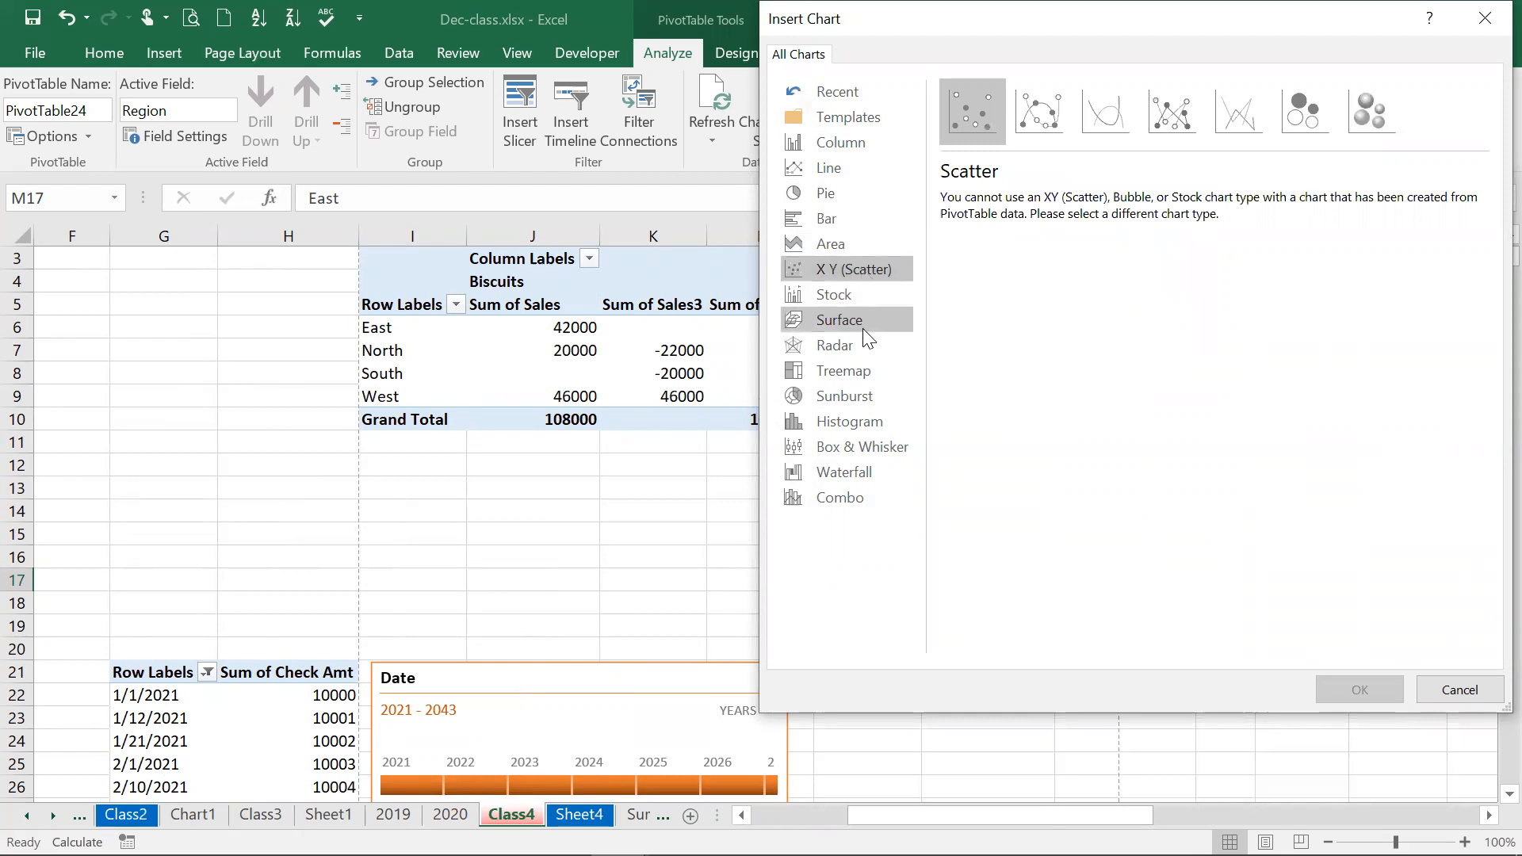
left_click(841, 165)
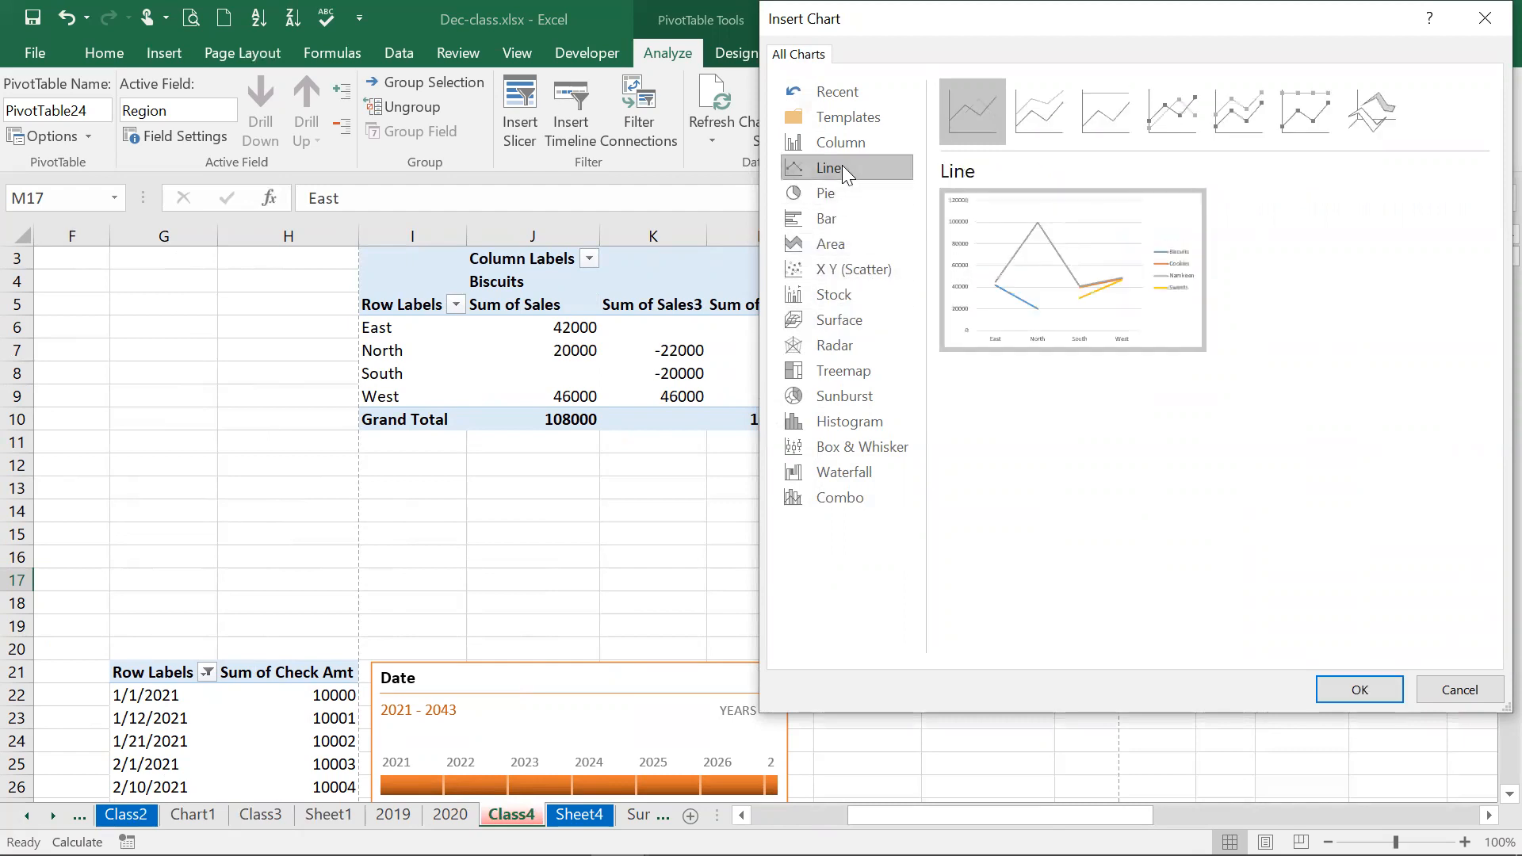
left_click(864, 498)
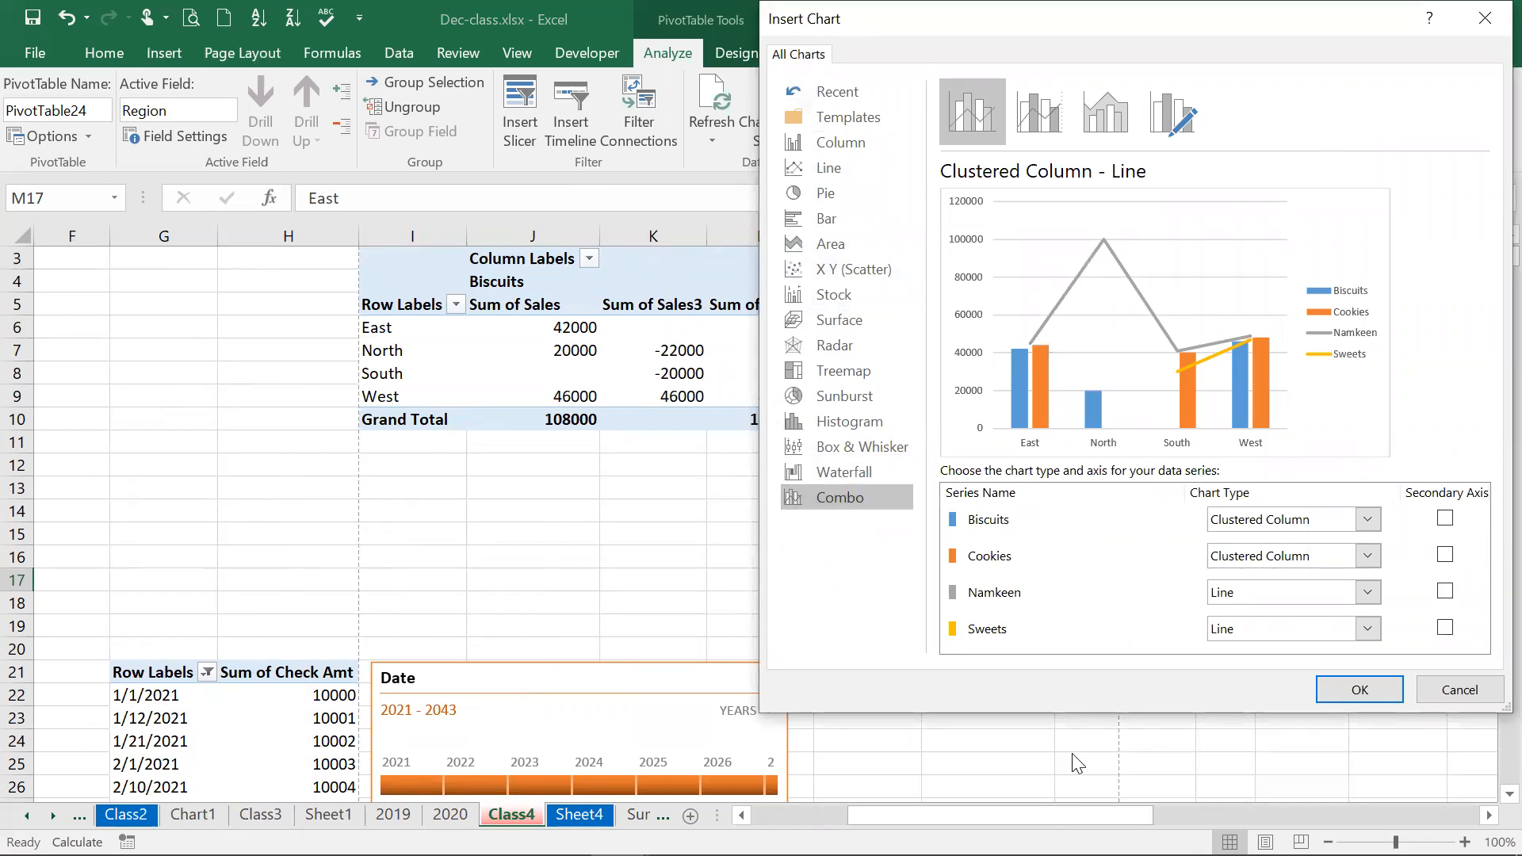
left_click(1455, 702)
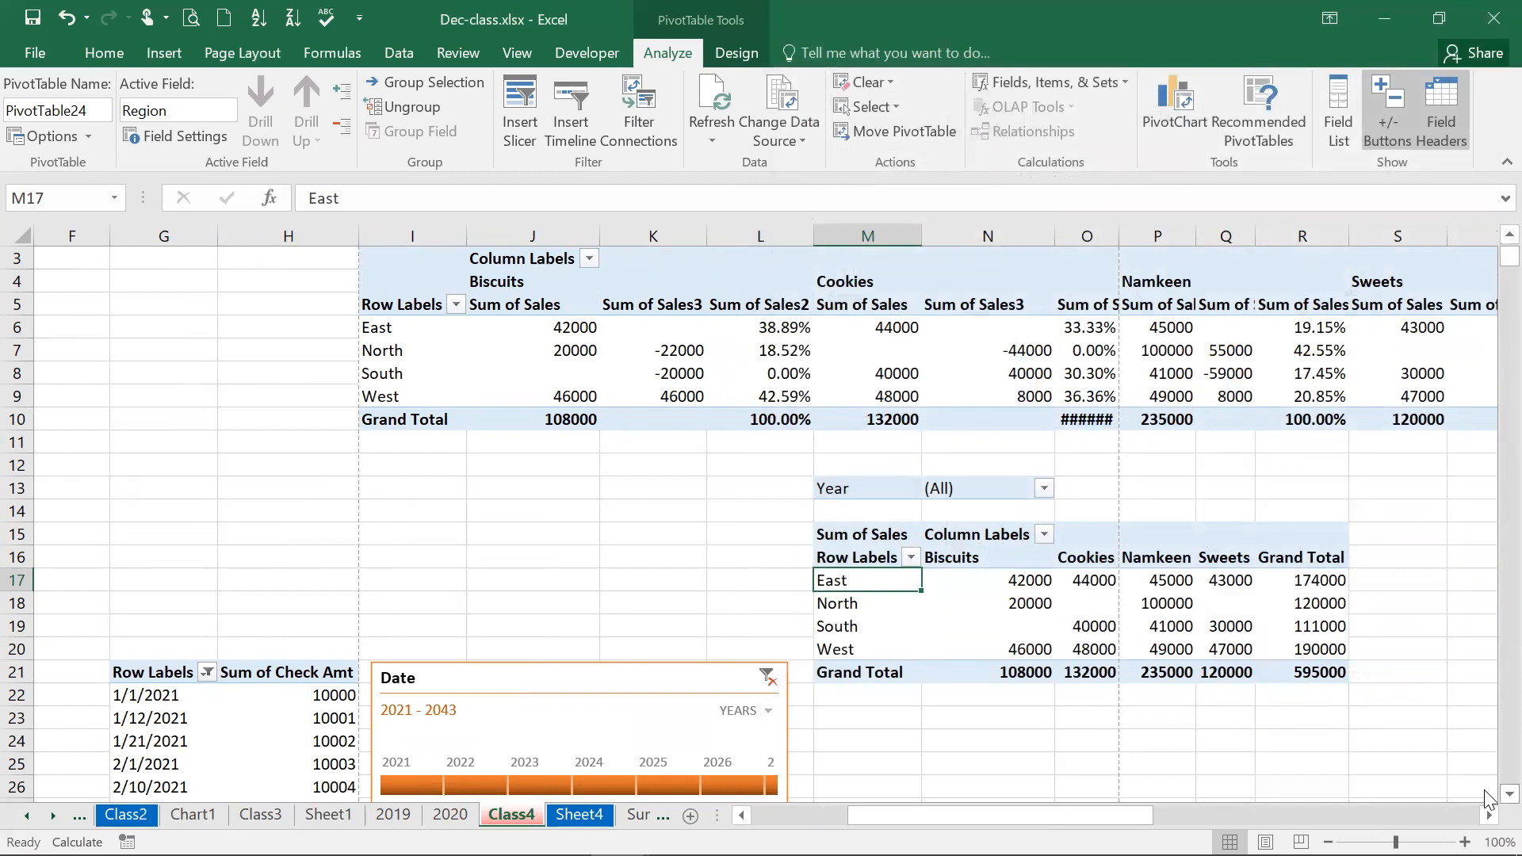
Insert a Region slicer for the Sales pivot table with the Year filter, and place it just beside that table
scroll(1485, 799, "down", 2)
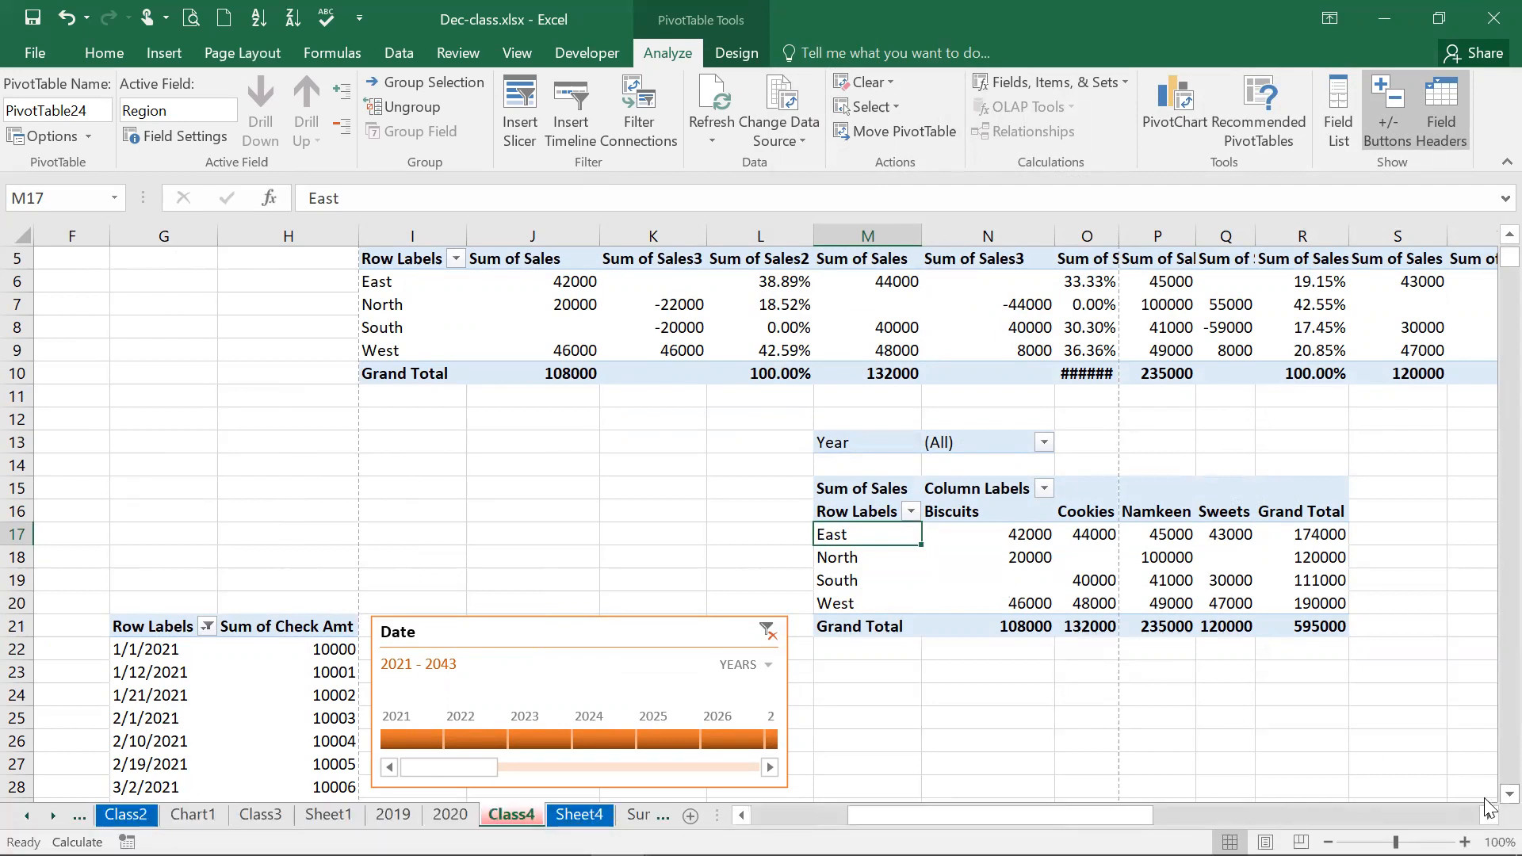
left_click(536, 130)
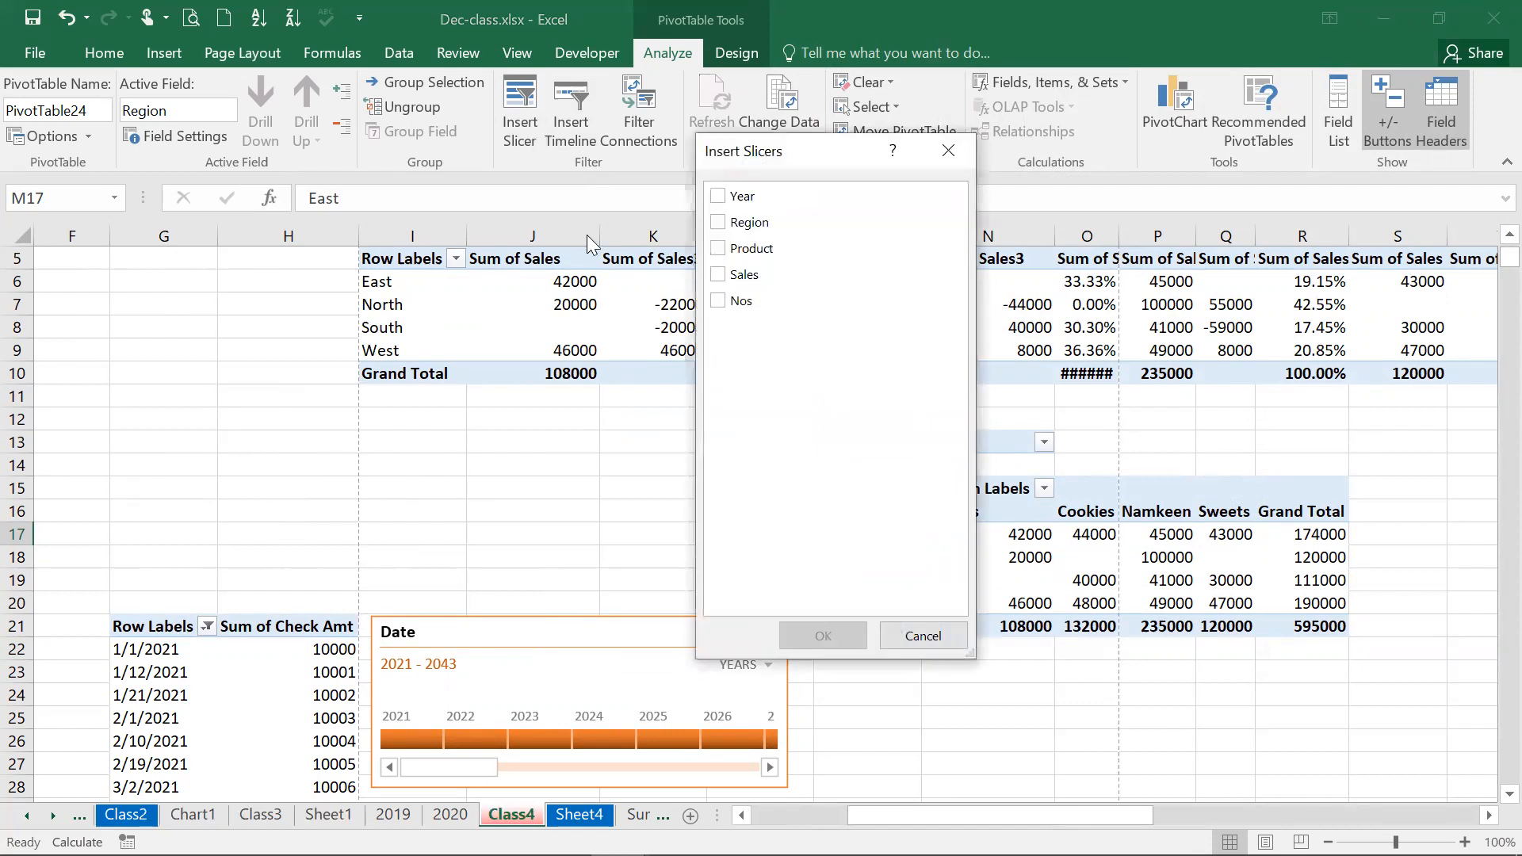
left_click(718, 222)
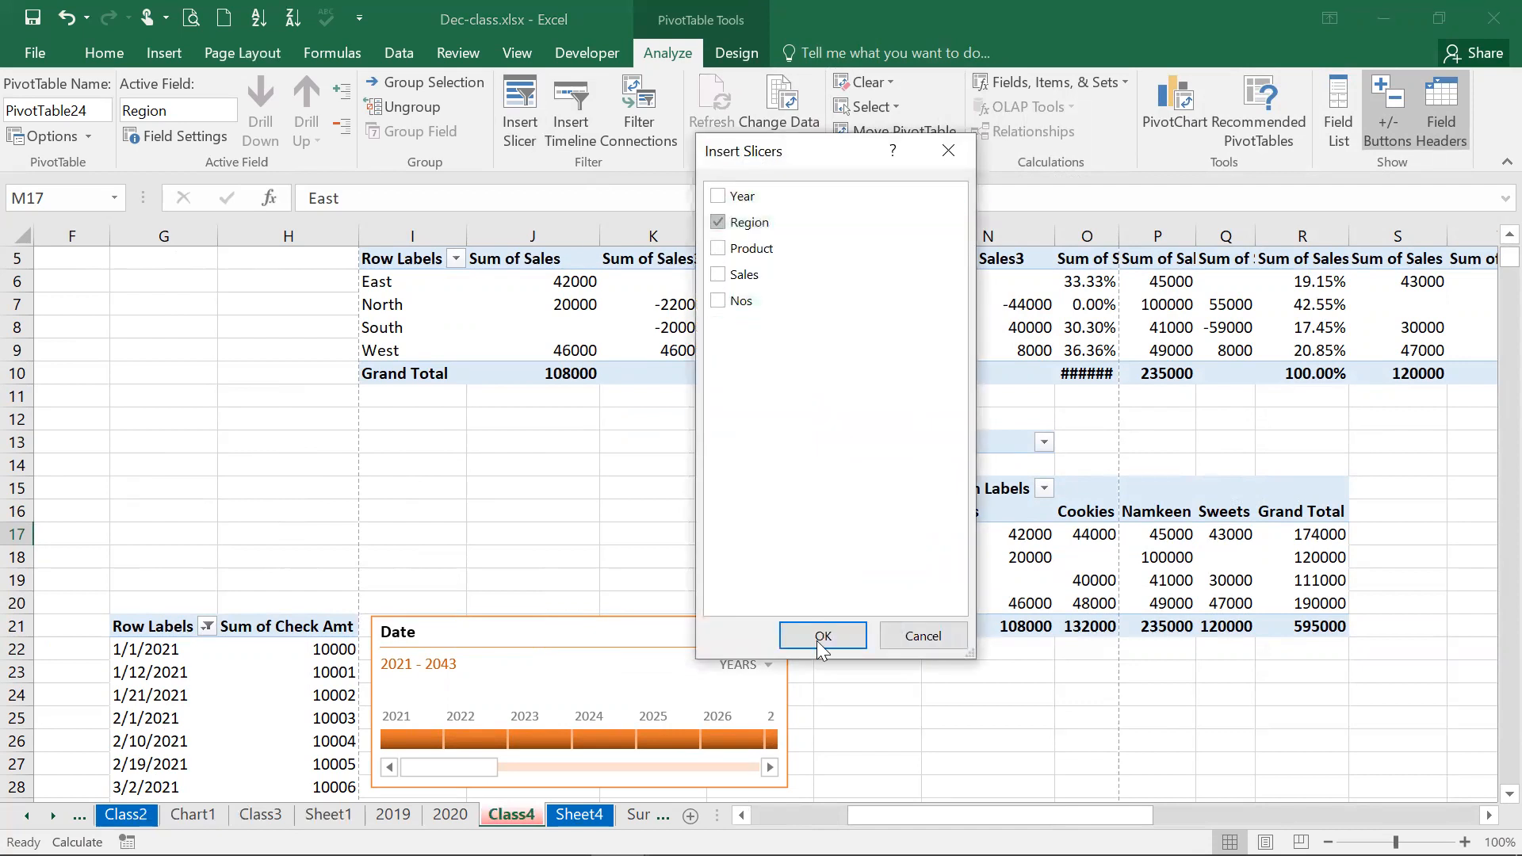
left_click(816, 633)
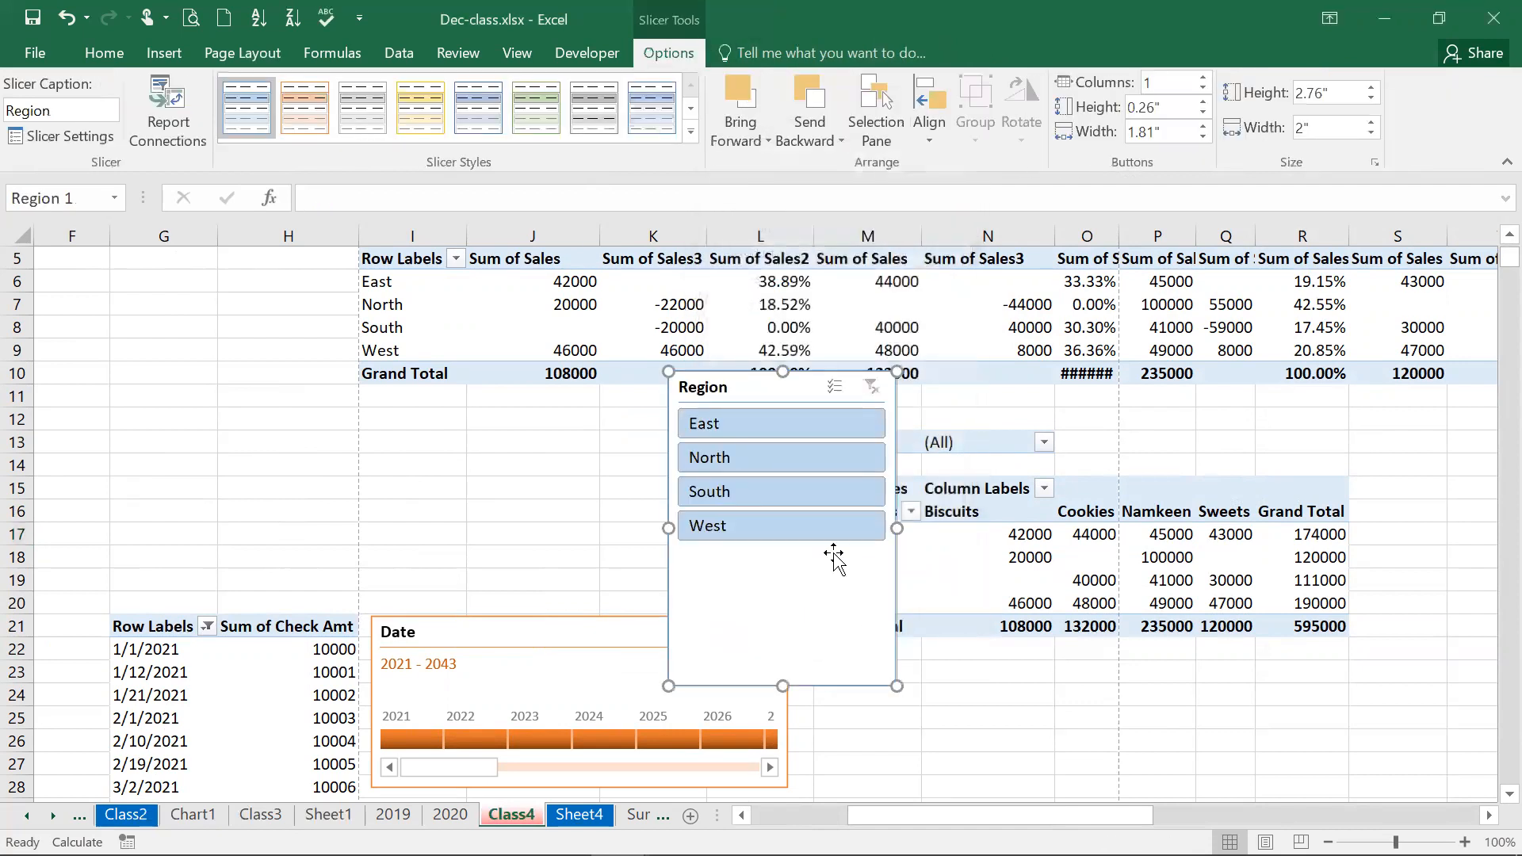
left_click_drag(745, 383, 649, 445)
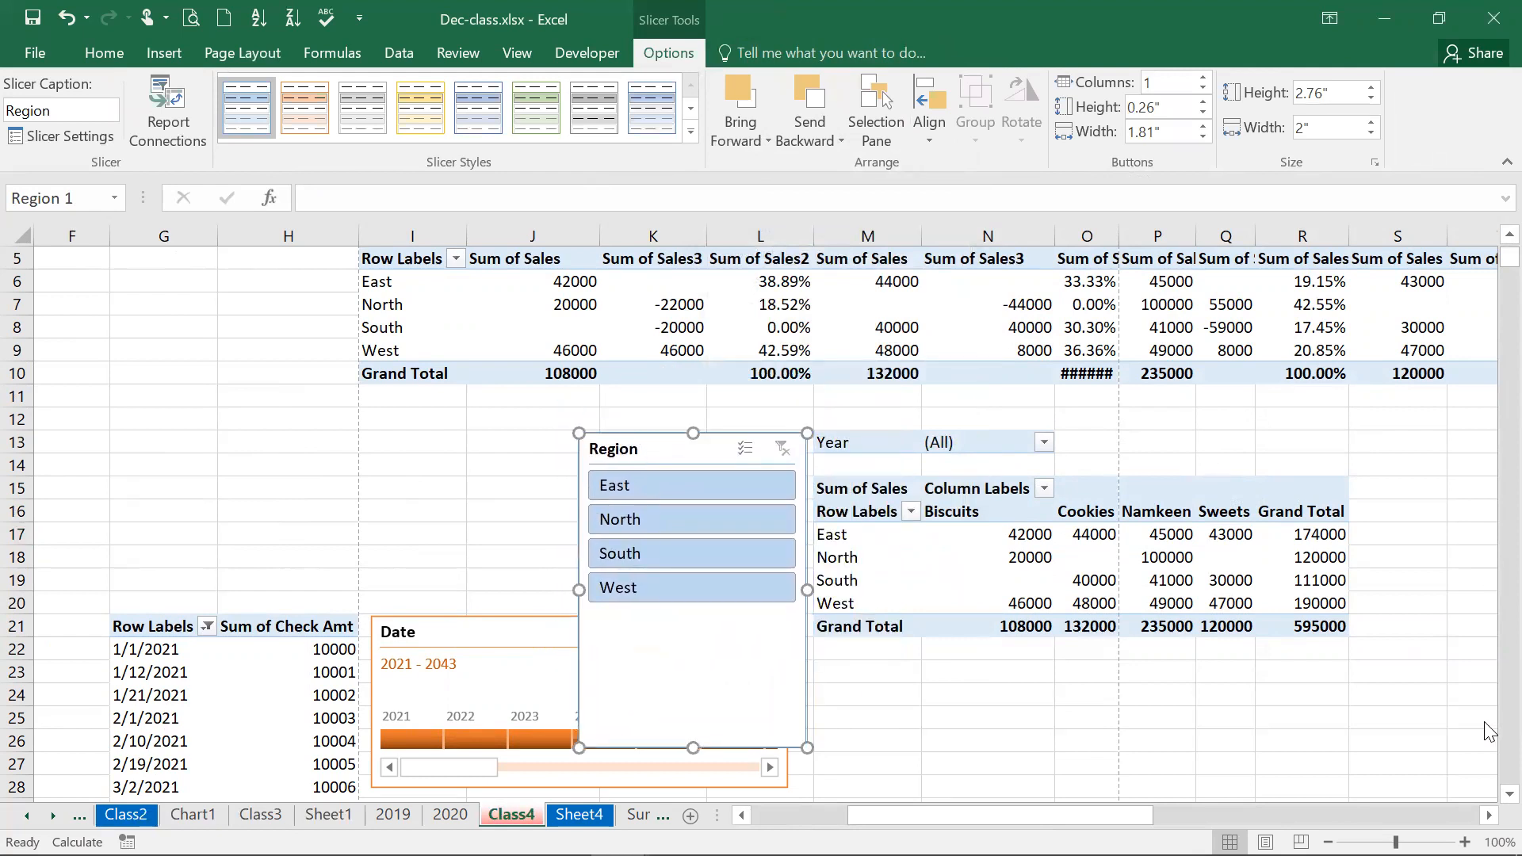
Insert a Clustered Column pivot chart, 3" high and 5" wide, from the Sales pivot table with the Year filter
scroll(1156, 343, "down", 5)
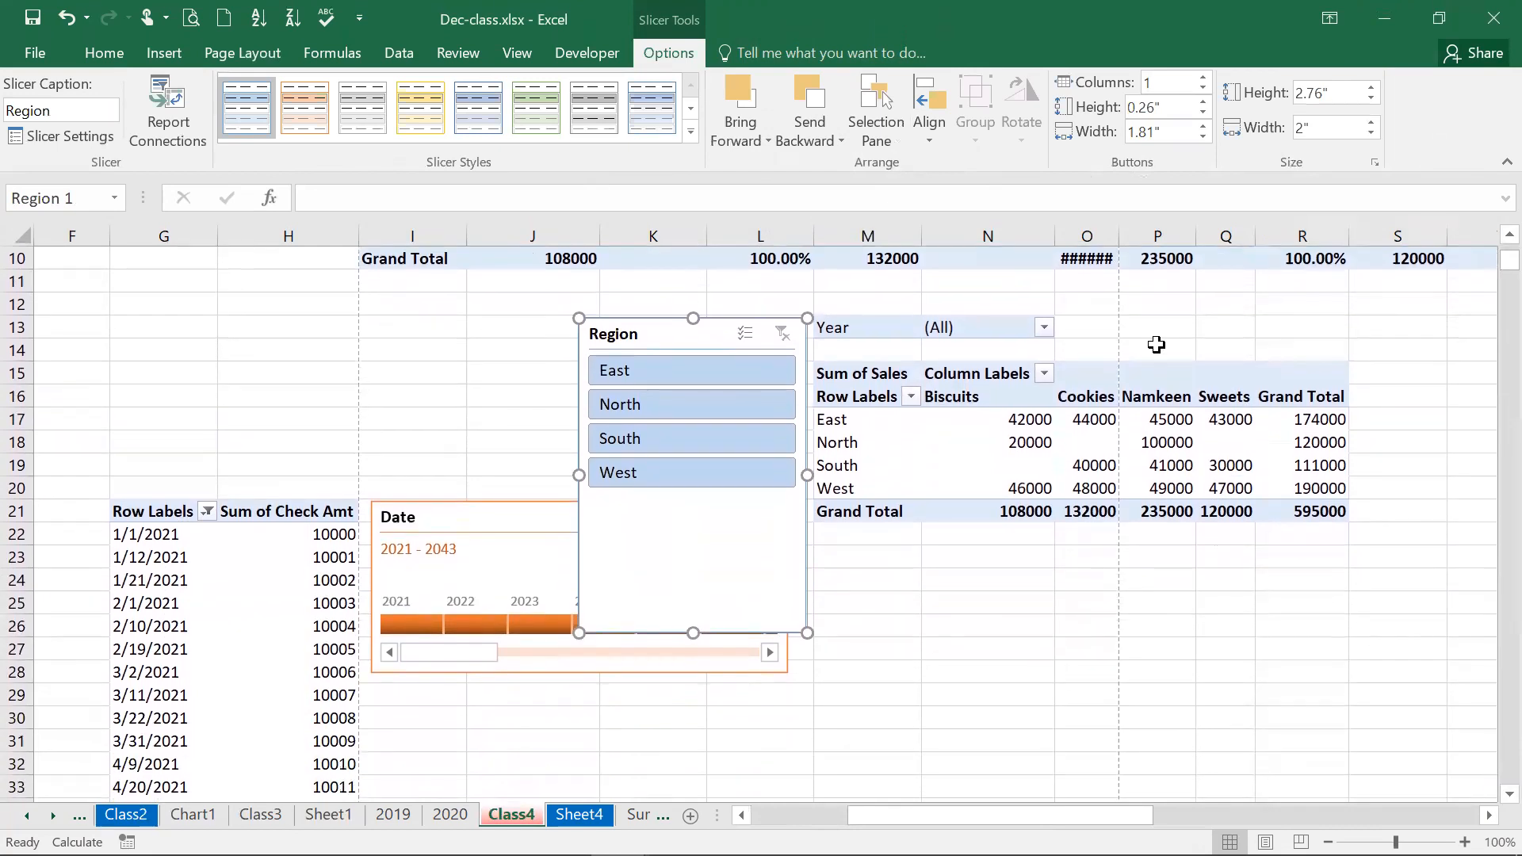
left_click(889, 420)
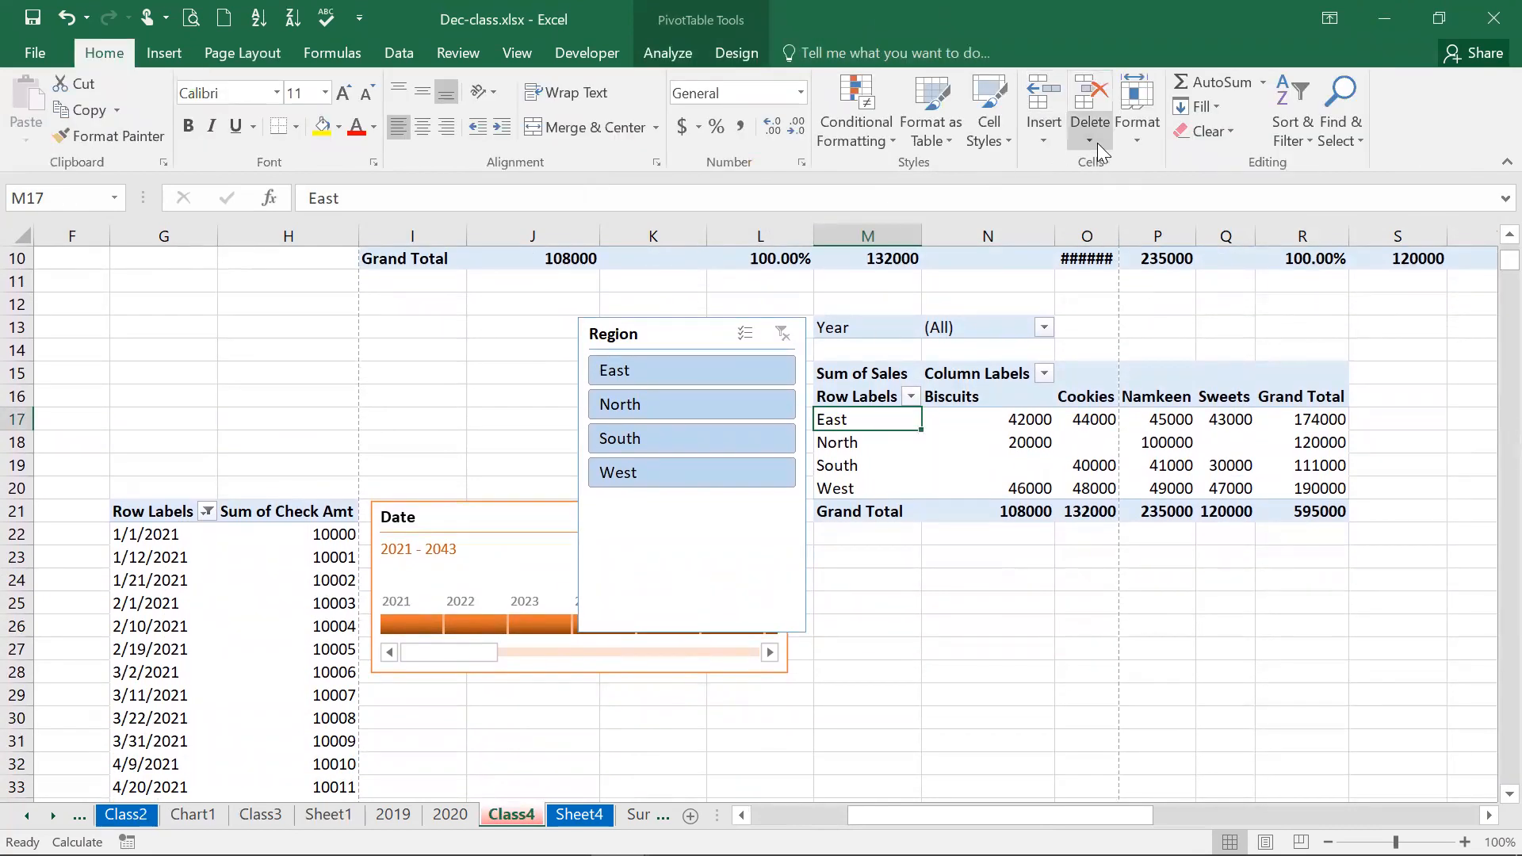
double_click(401, 19)
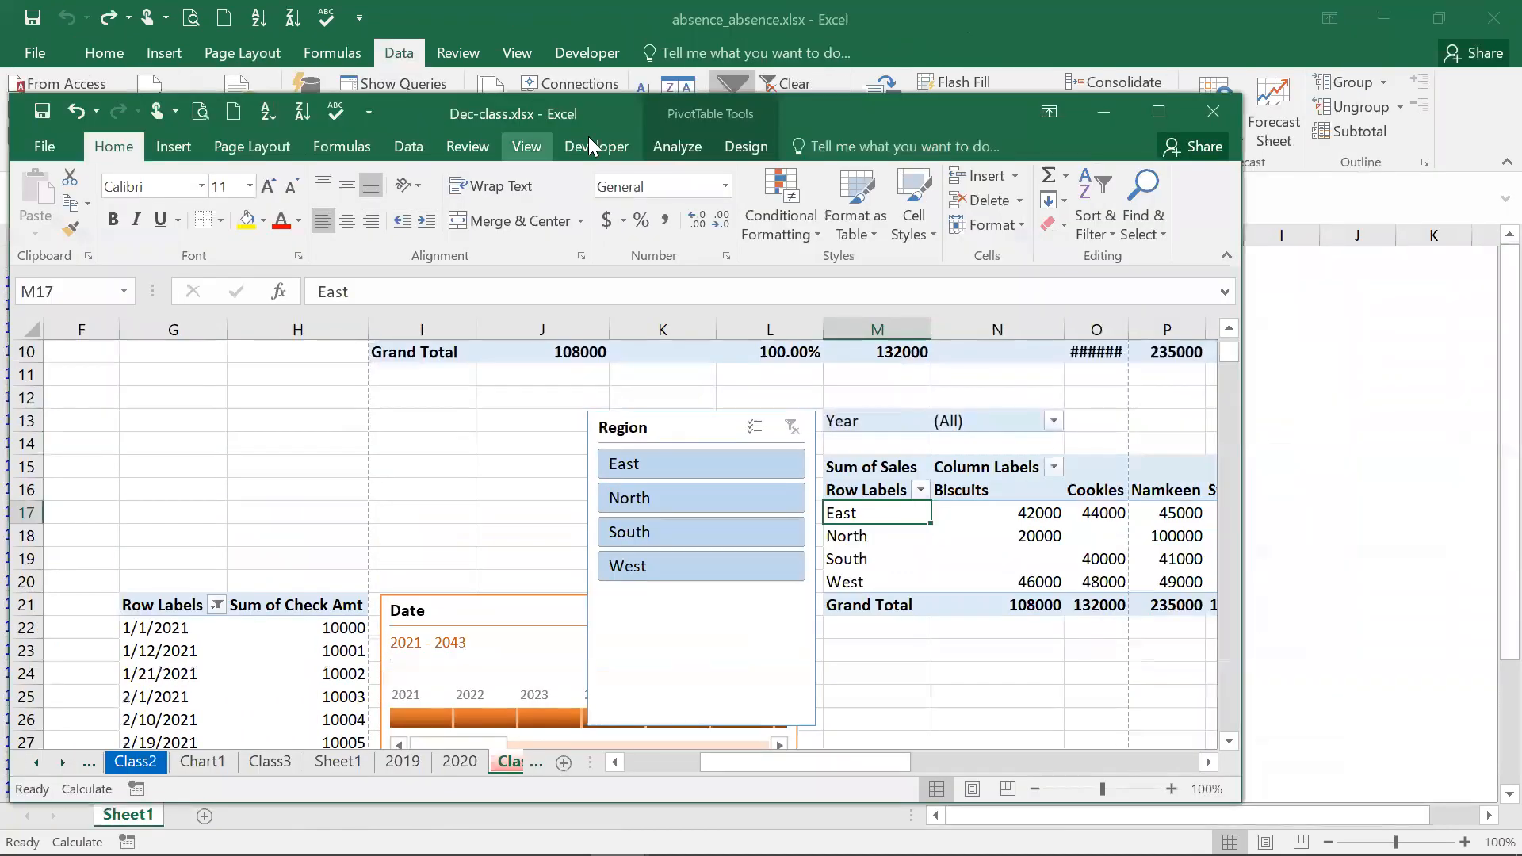
left_click(666, 149)
left_click(1018, 210)
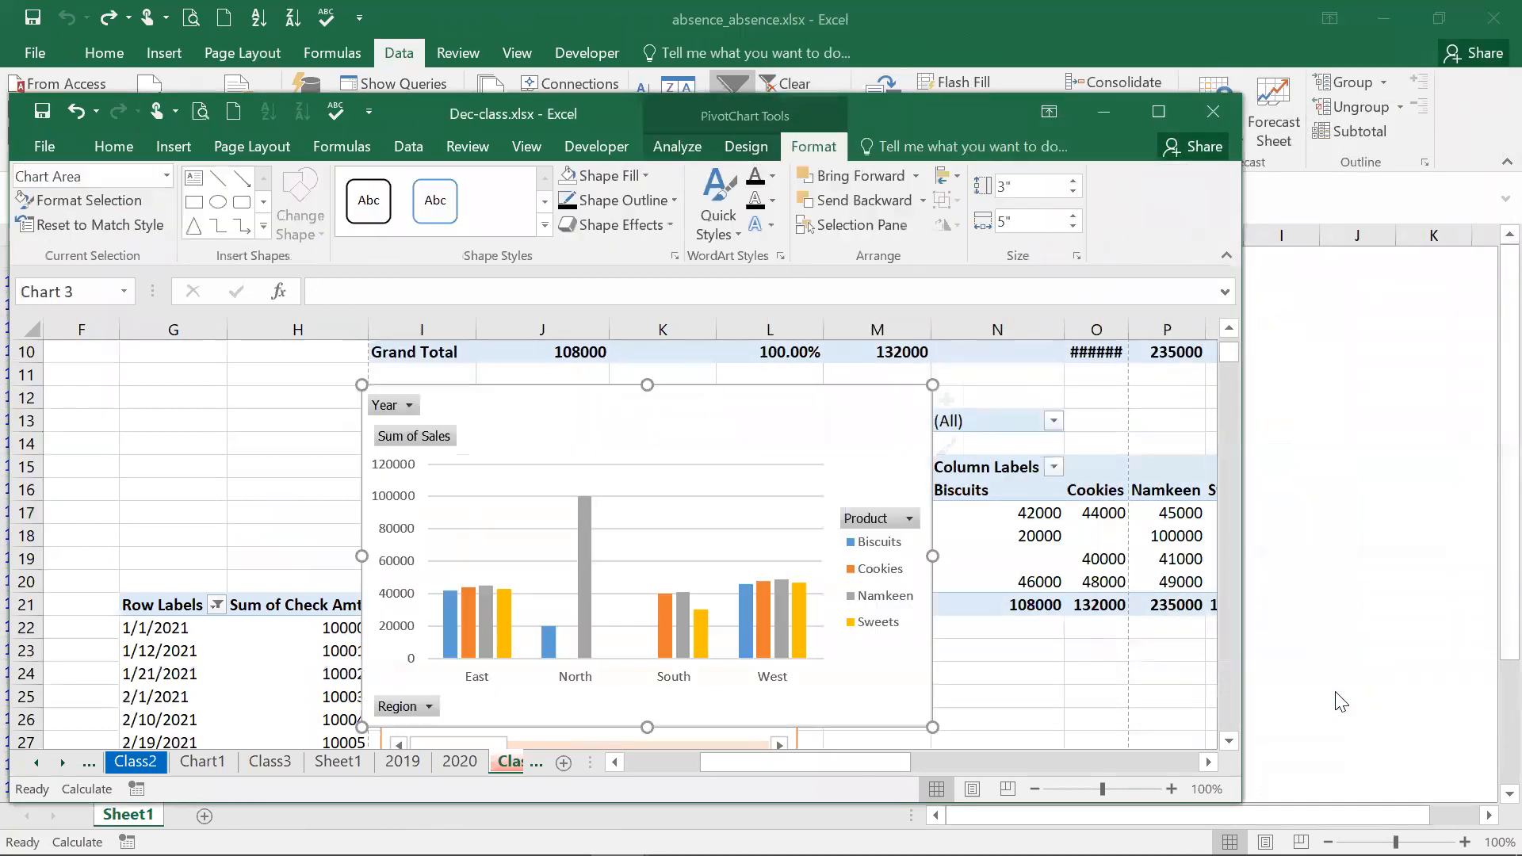
Move the Sales pivot chart just below its pivot table, and filter both to East with the Region slicer
left_click(1335, 691)
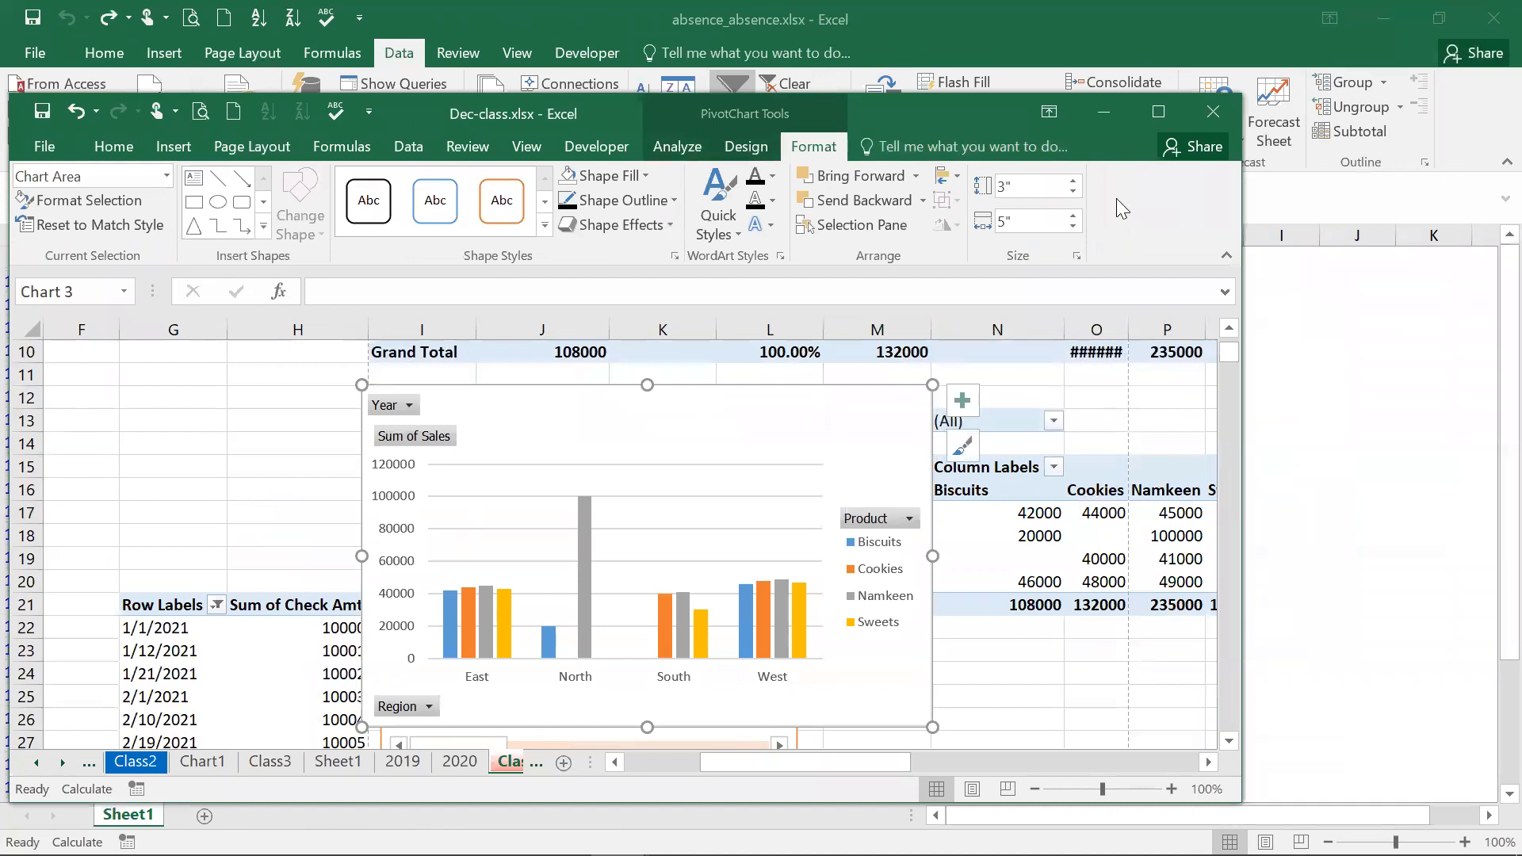
left_click(1159, 111)
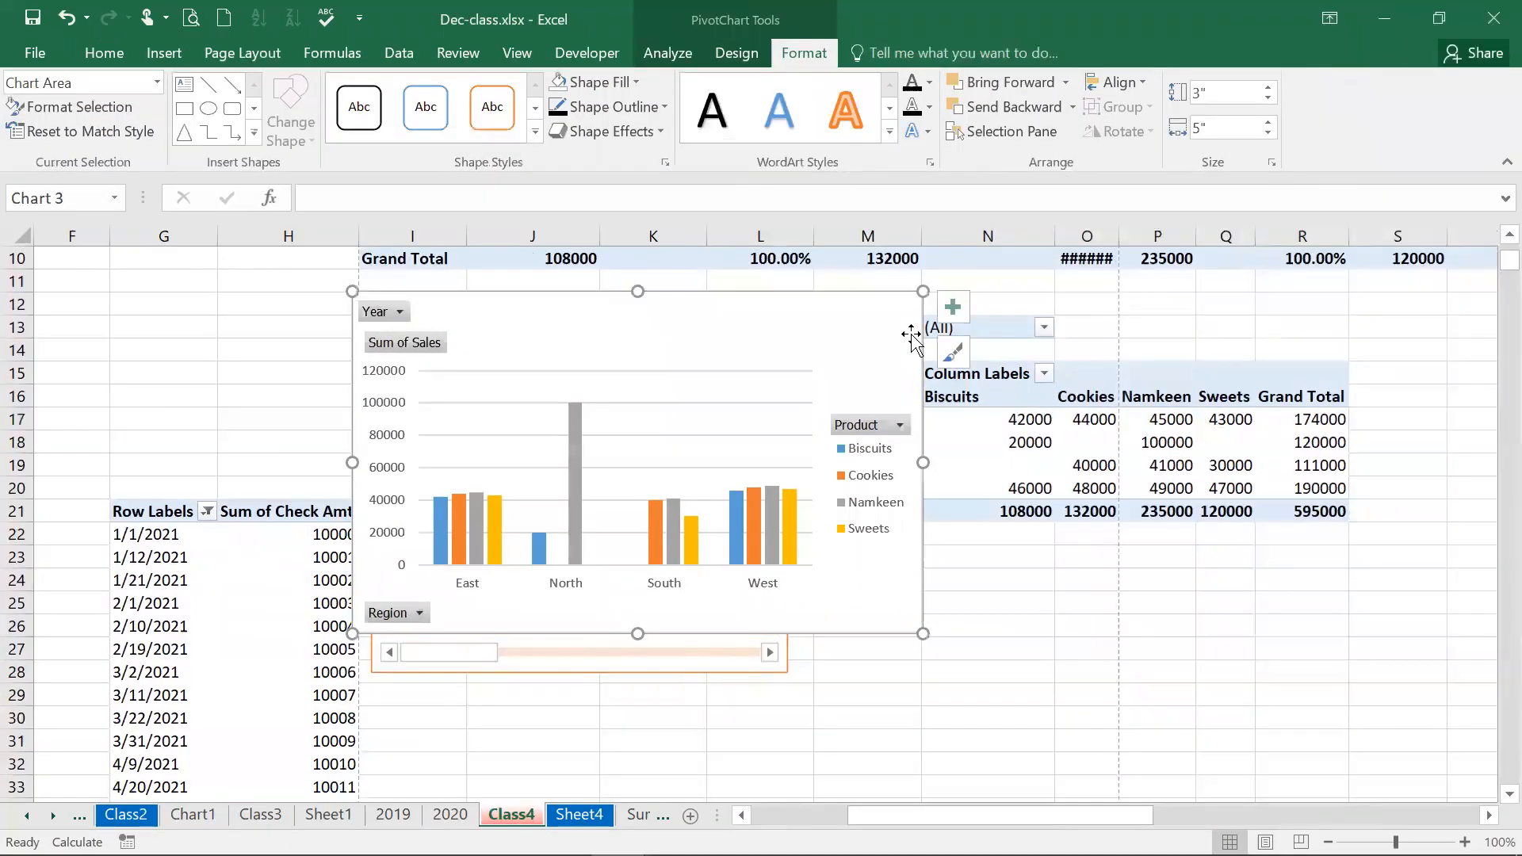
mouse_move(897, 333)
left_mouse_down()
mouse_move(1291, 574)
mouse_move(1345, 554)
mouse_move(1349, 568)
left_mouse_up()
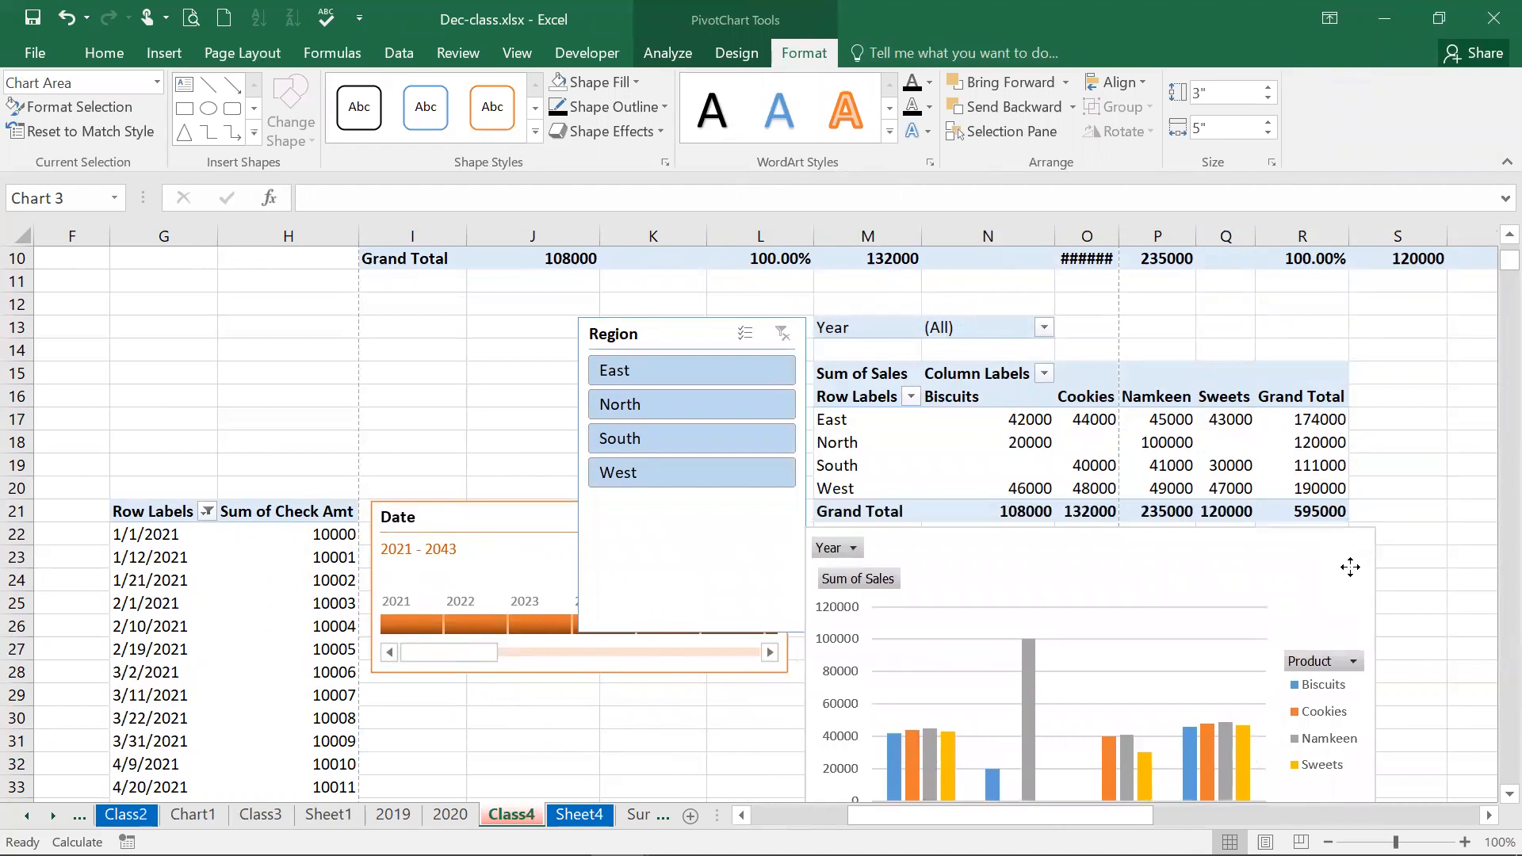
left_click(734, 369)
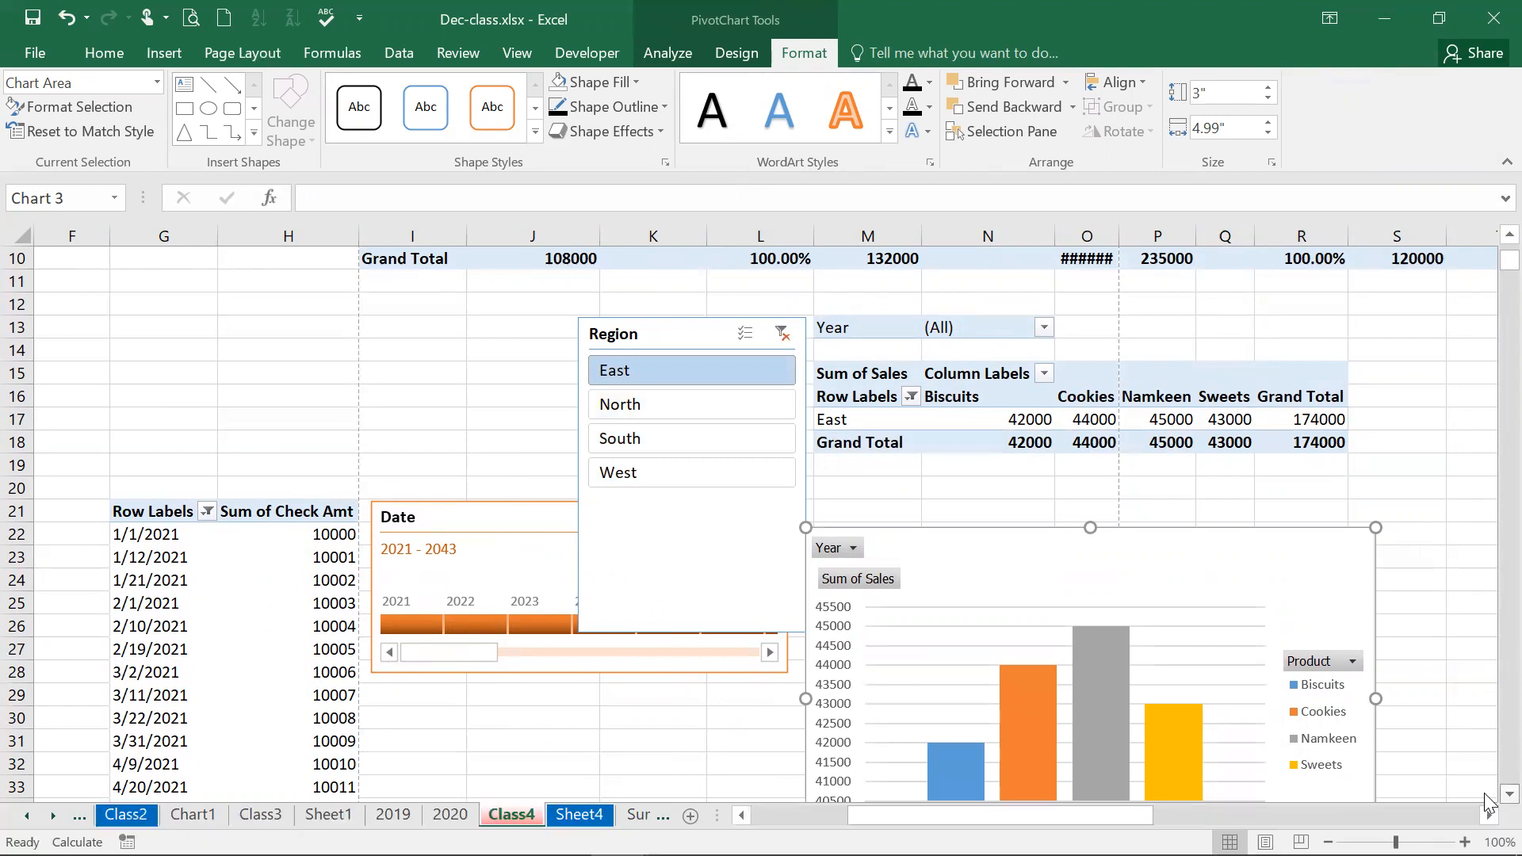
scroll(1487, 802, "down", 1)
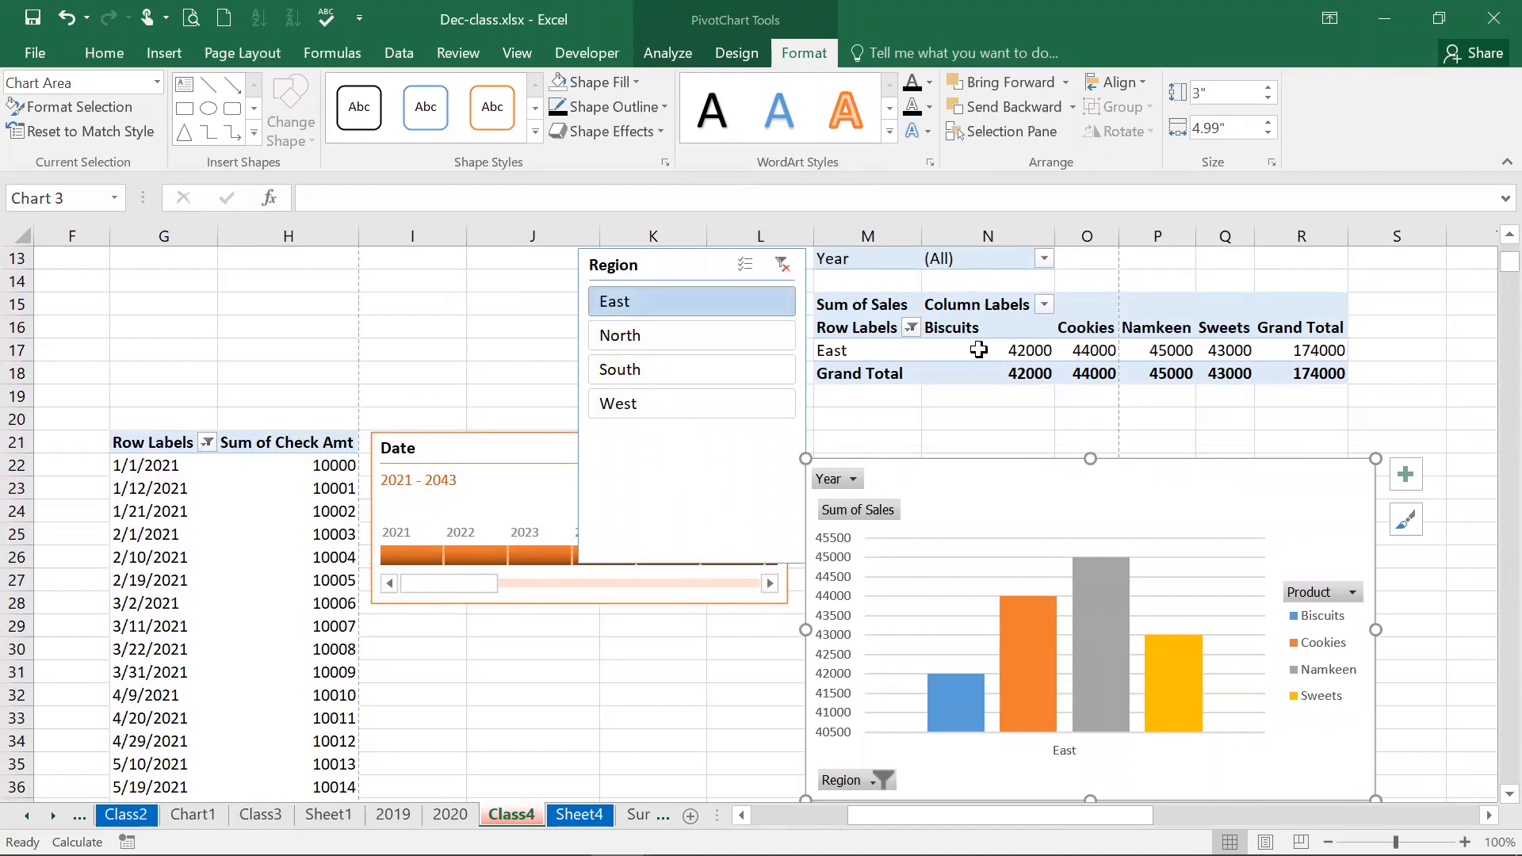
mouse_move(994, 352)
left_click_drag(399, 14, 427, 102)
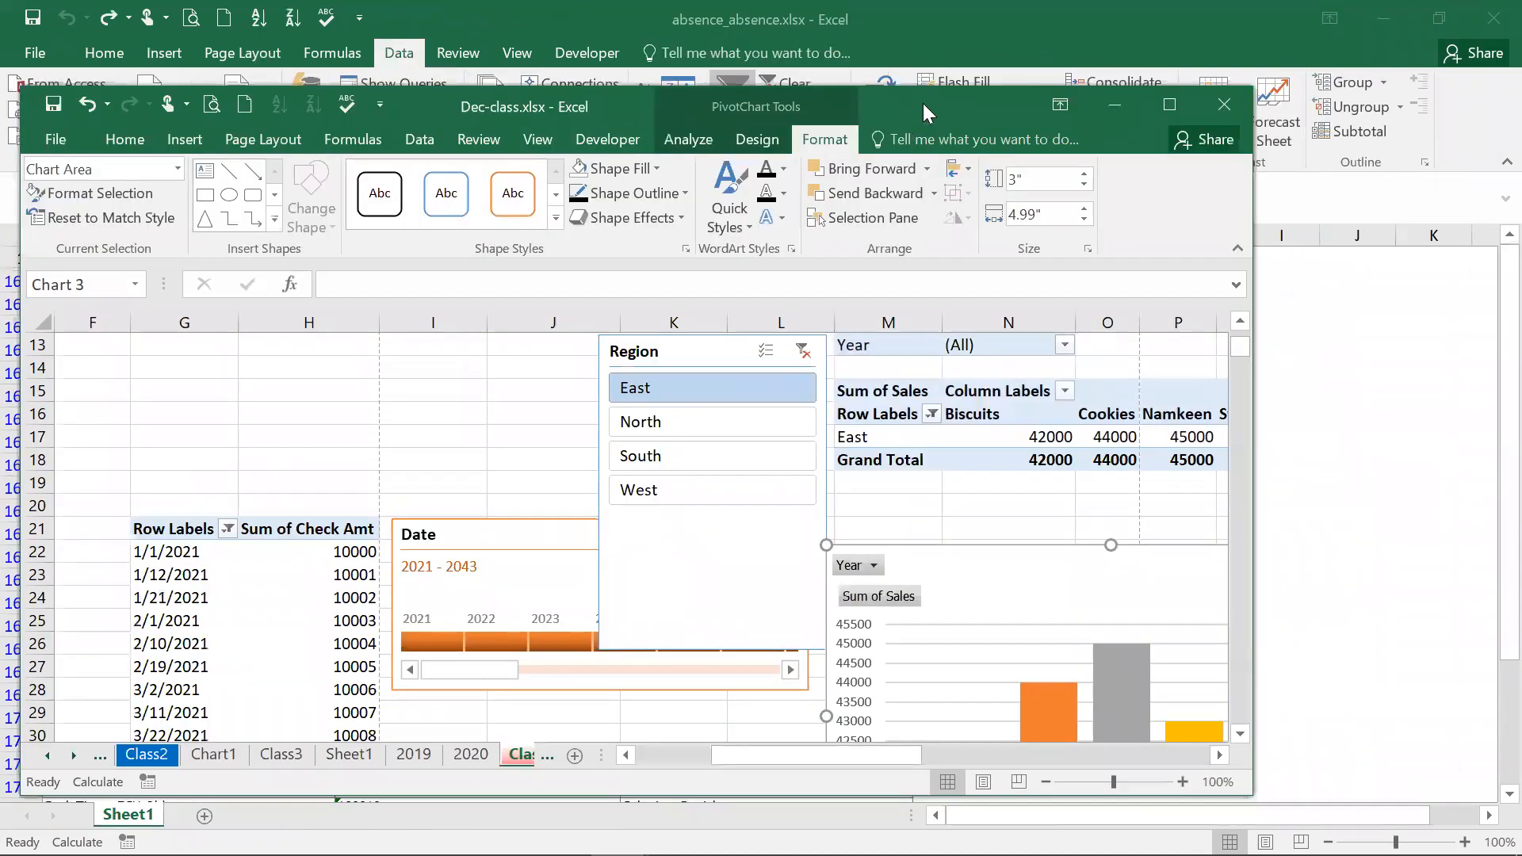
double_click(921, 103)
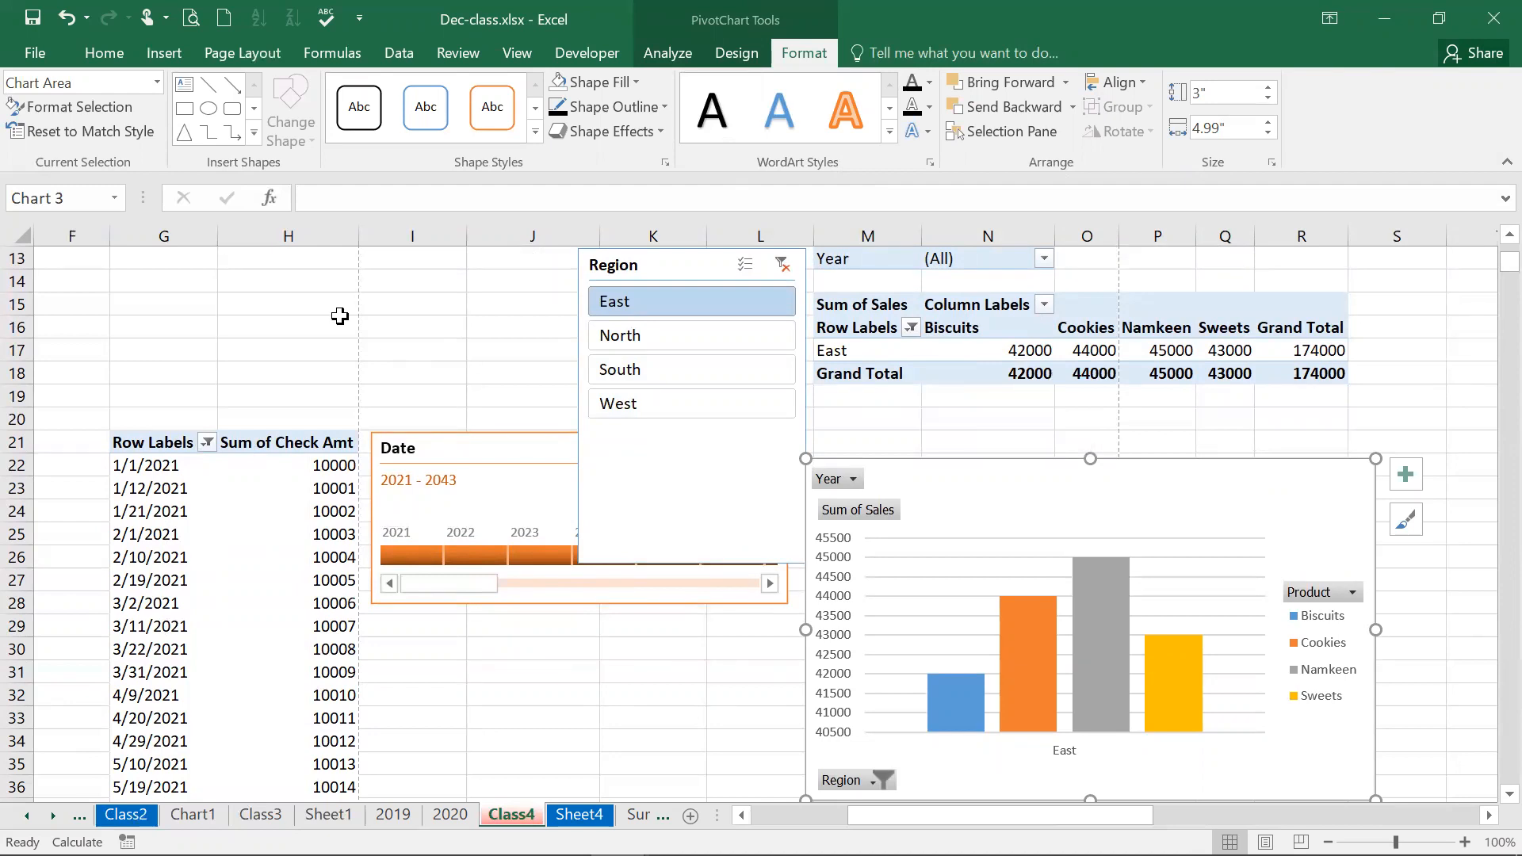
left_click(398, 57)
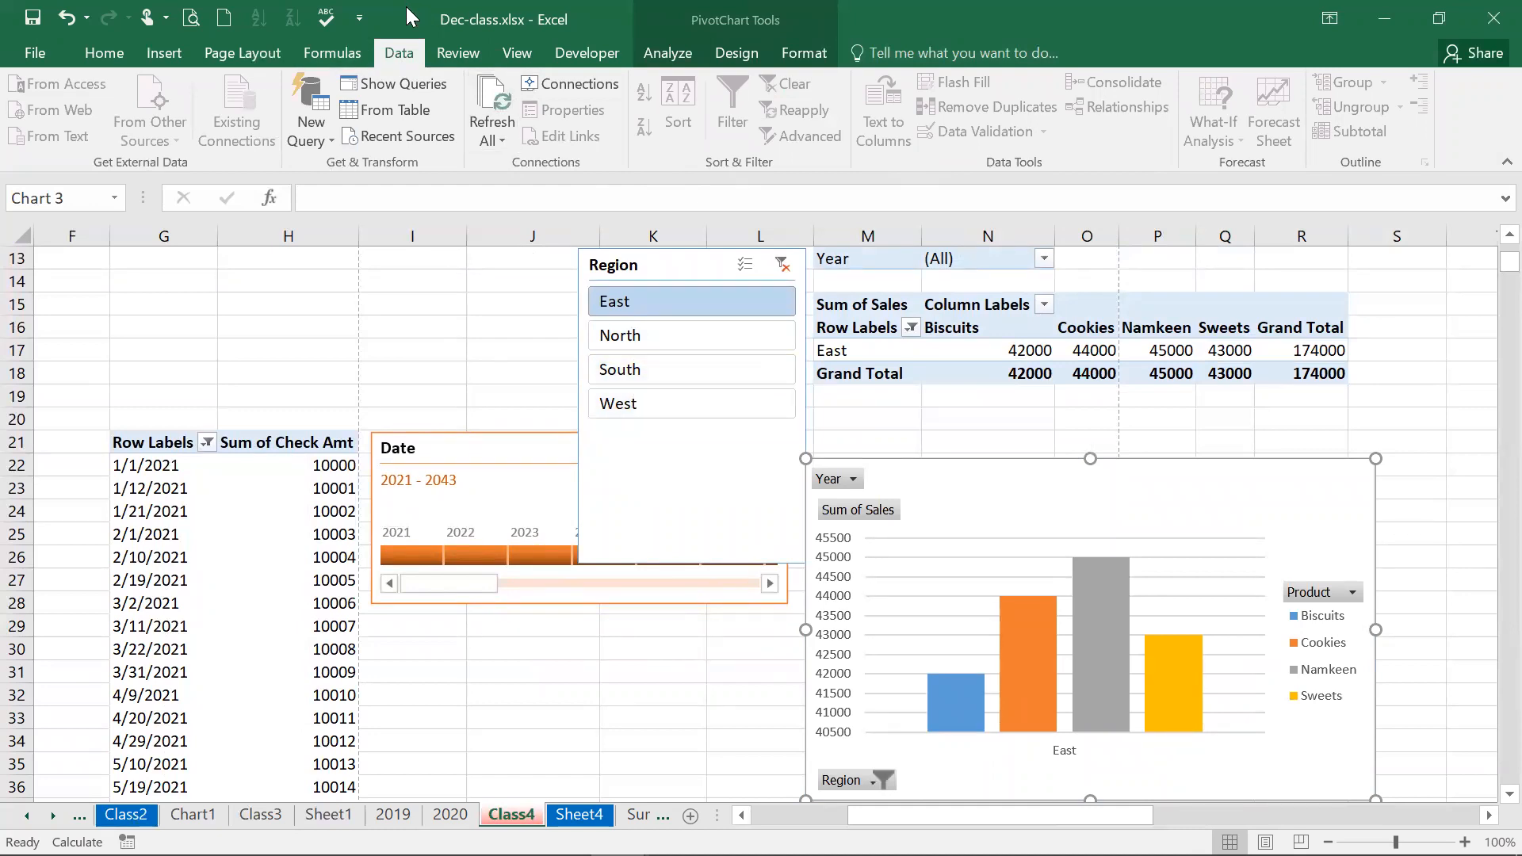
left_click_drag(405, 11, 435, 117)
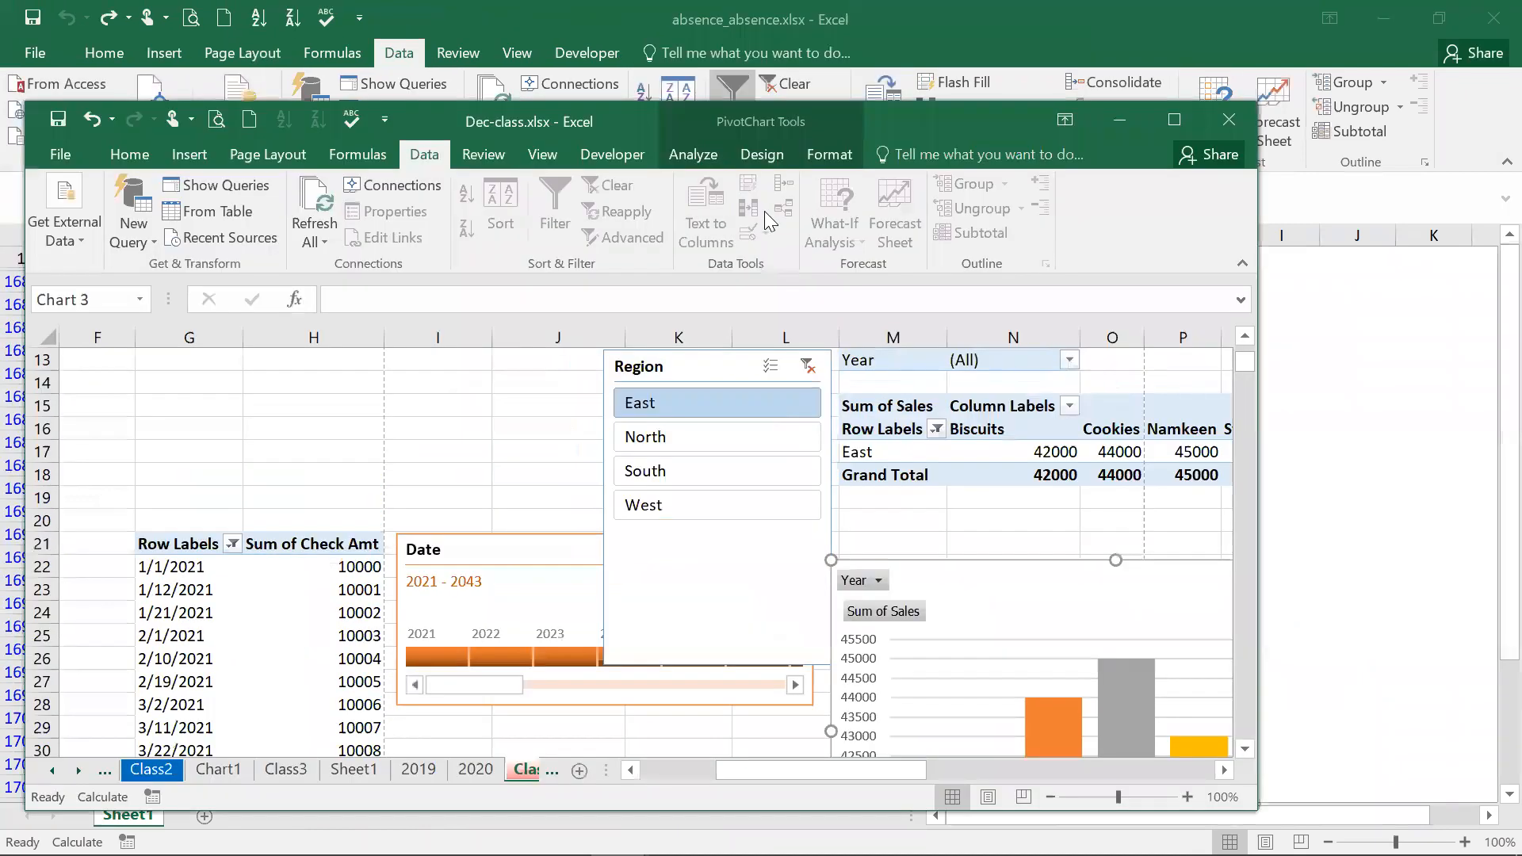
left_click(1175, 123)
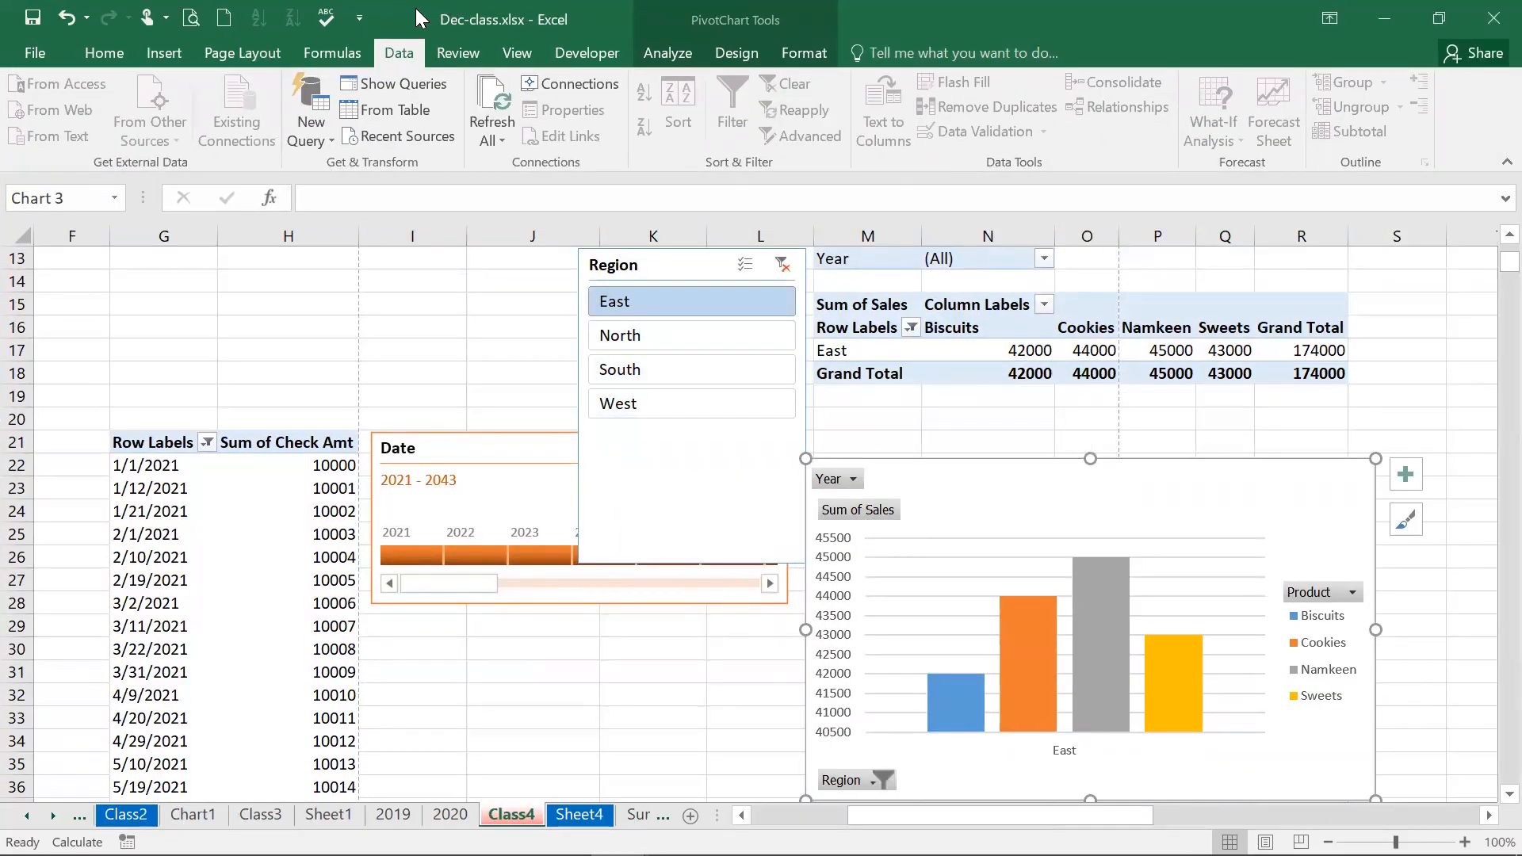
Preview other chart types for the Sales pivot chart, including Area, Line, Pie, Stock, Sunburst, Waterfall and Treemap, without changing the chart
left_click_drag(415, 11, 417, 225)
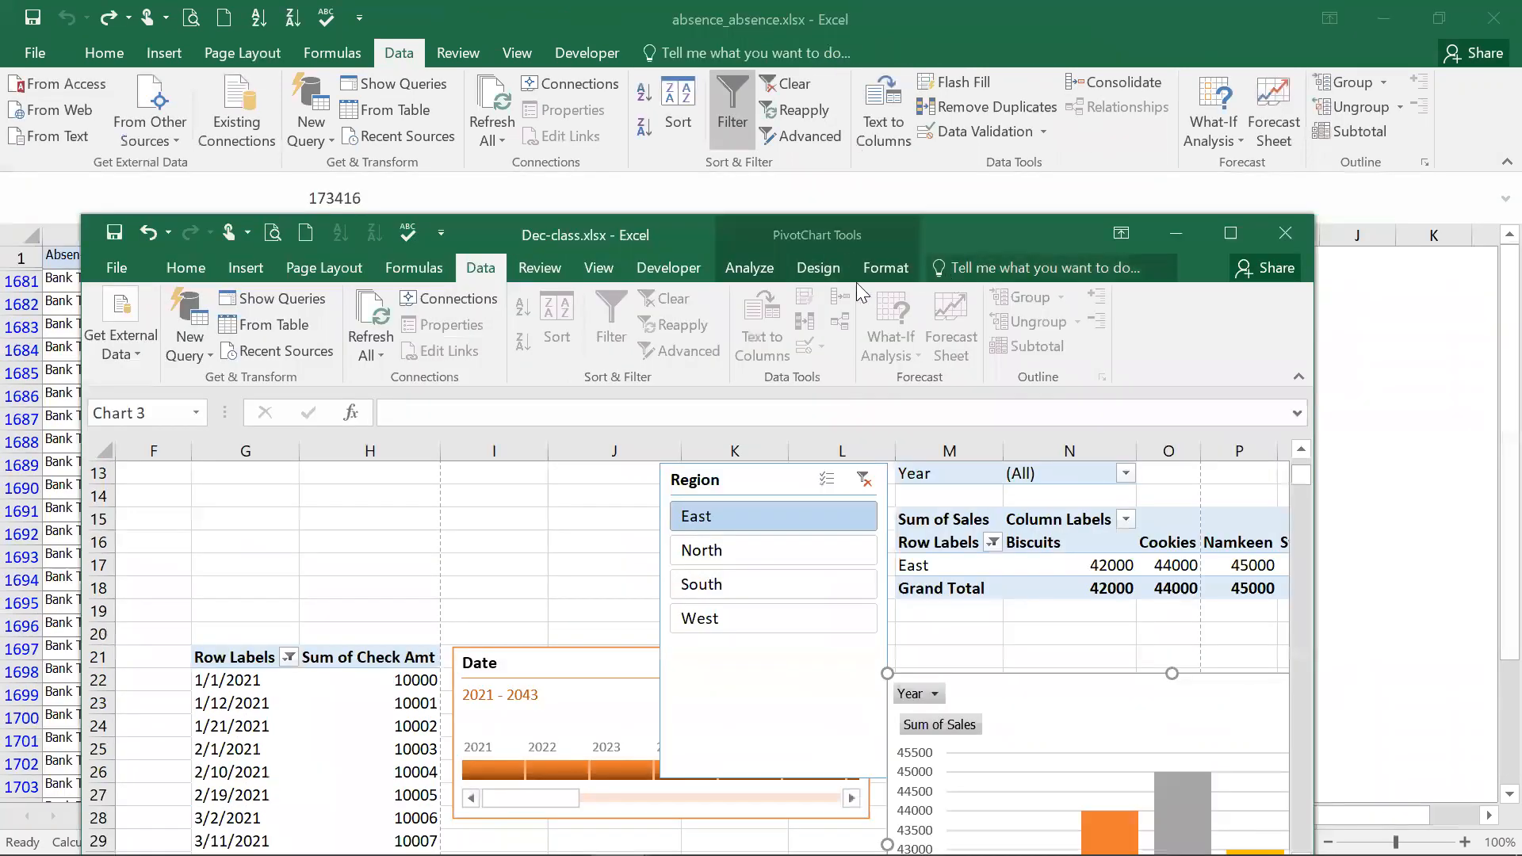
left_click(824, 274)
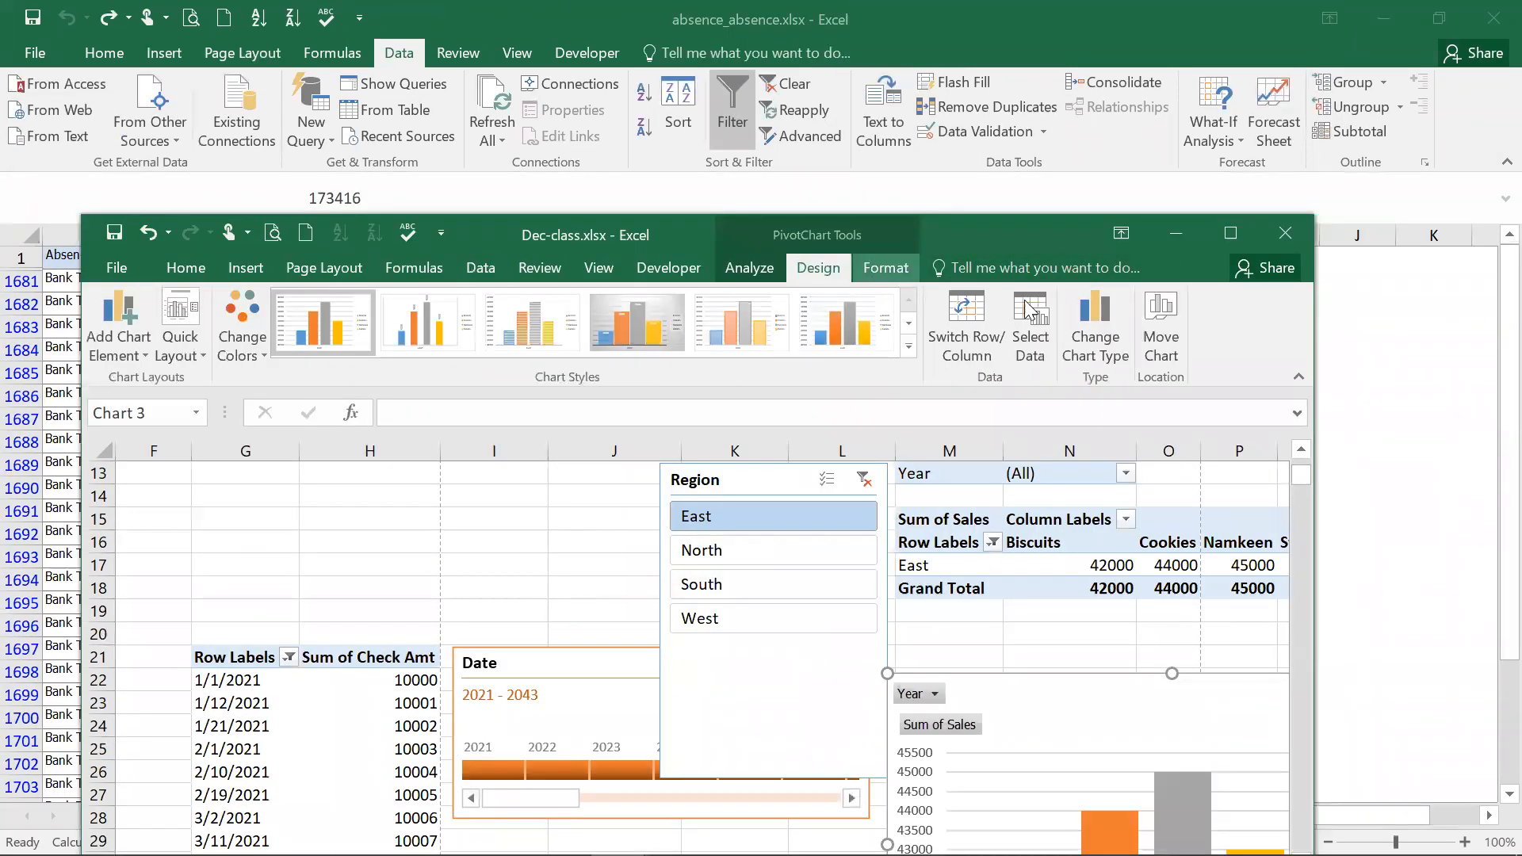
left_click(1095, 333)
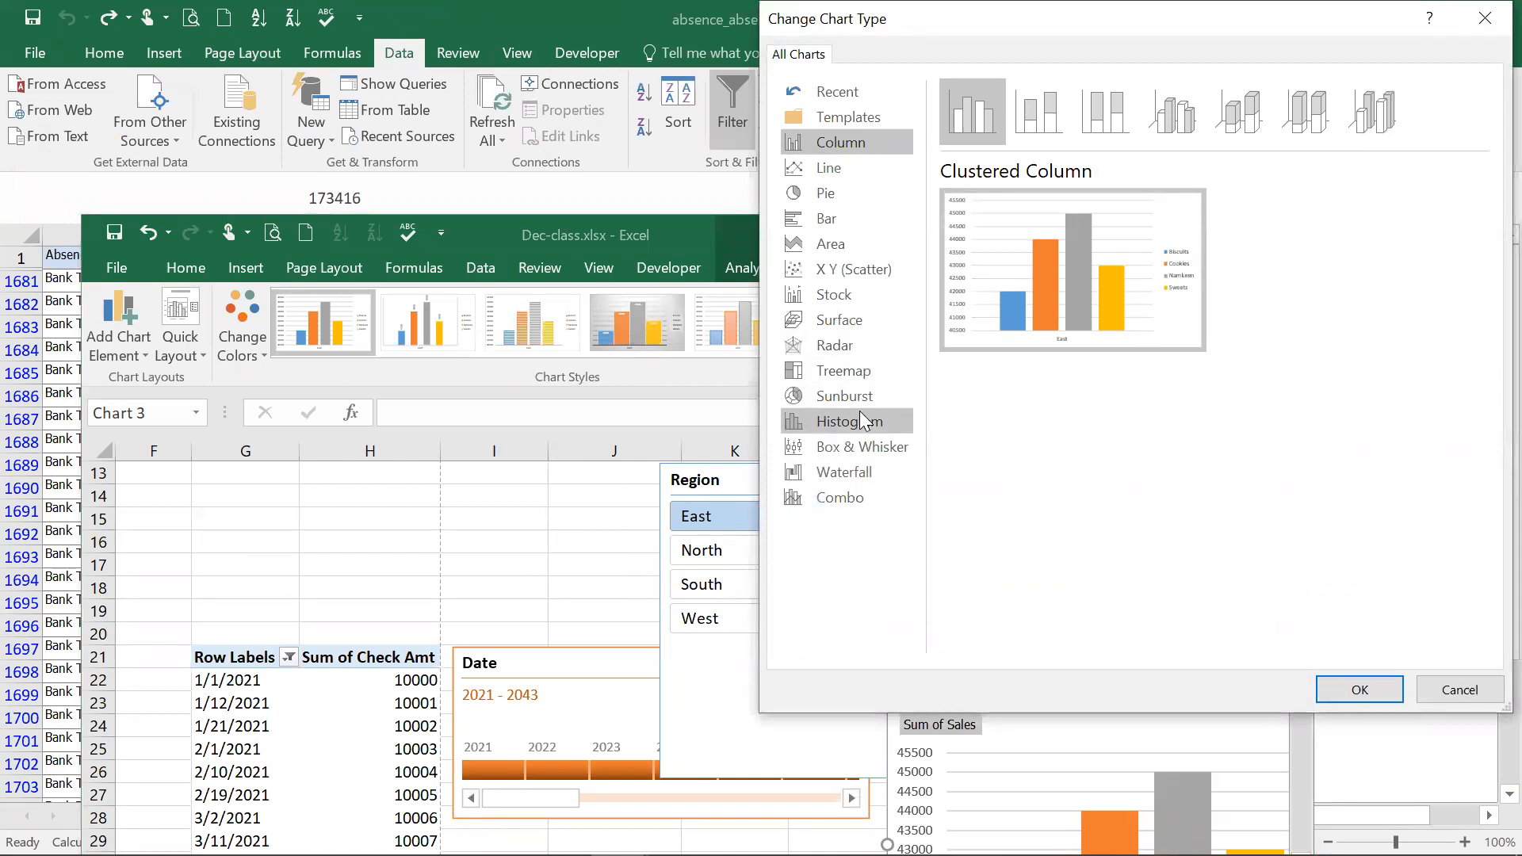
left_click(822, 274)
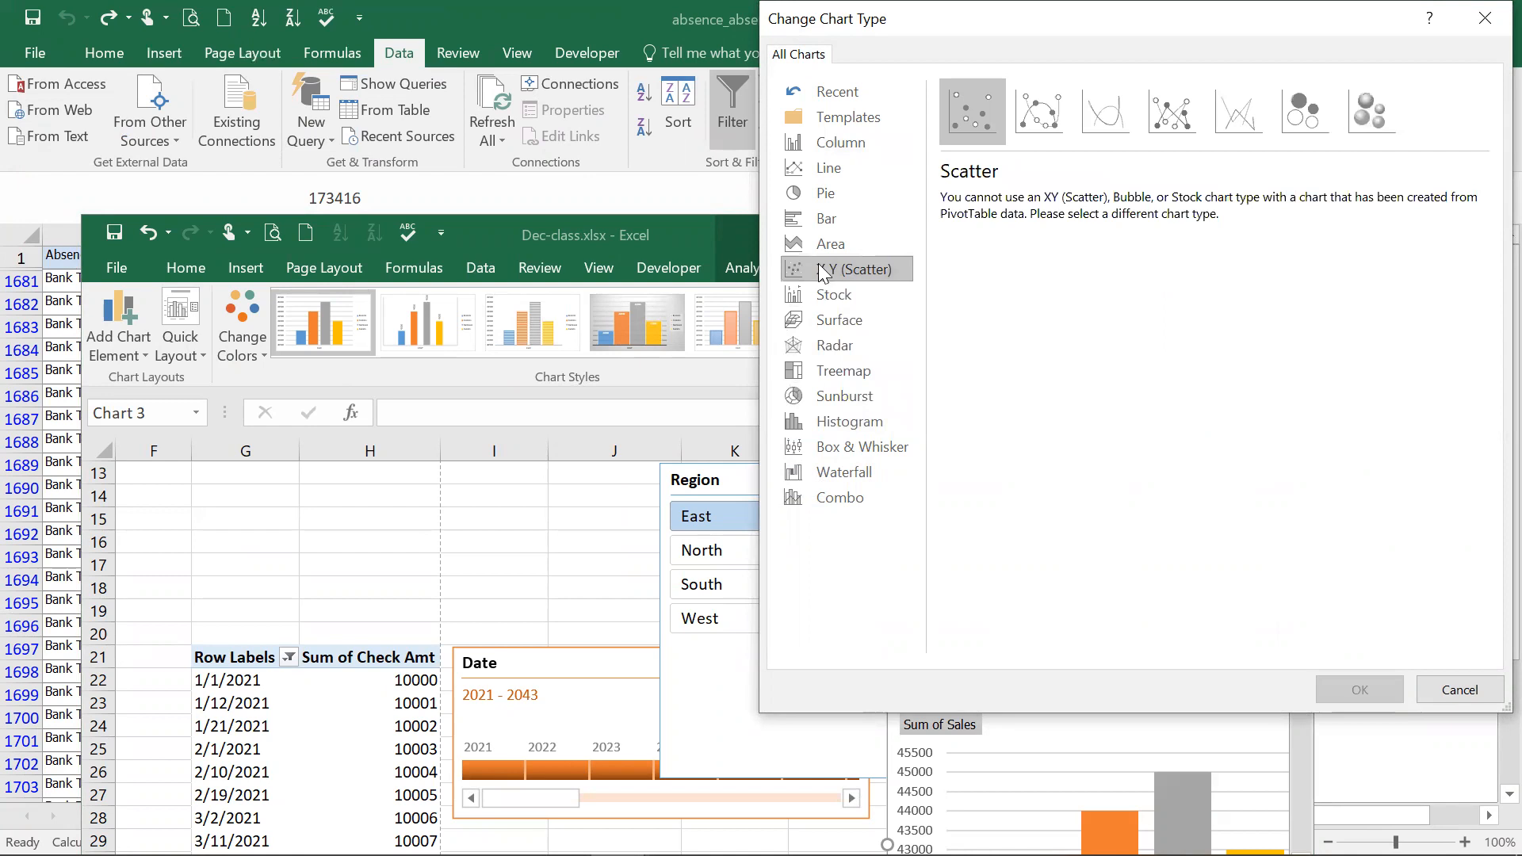
left_click(815, 249)
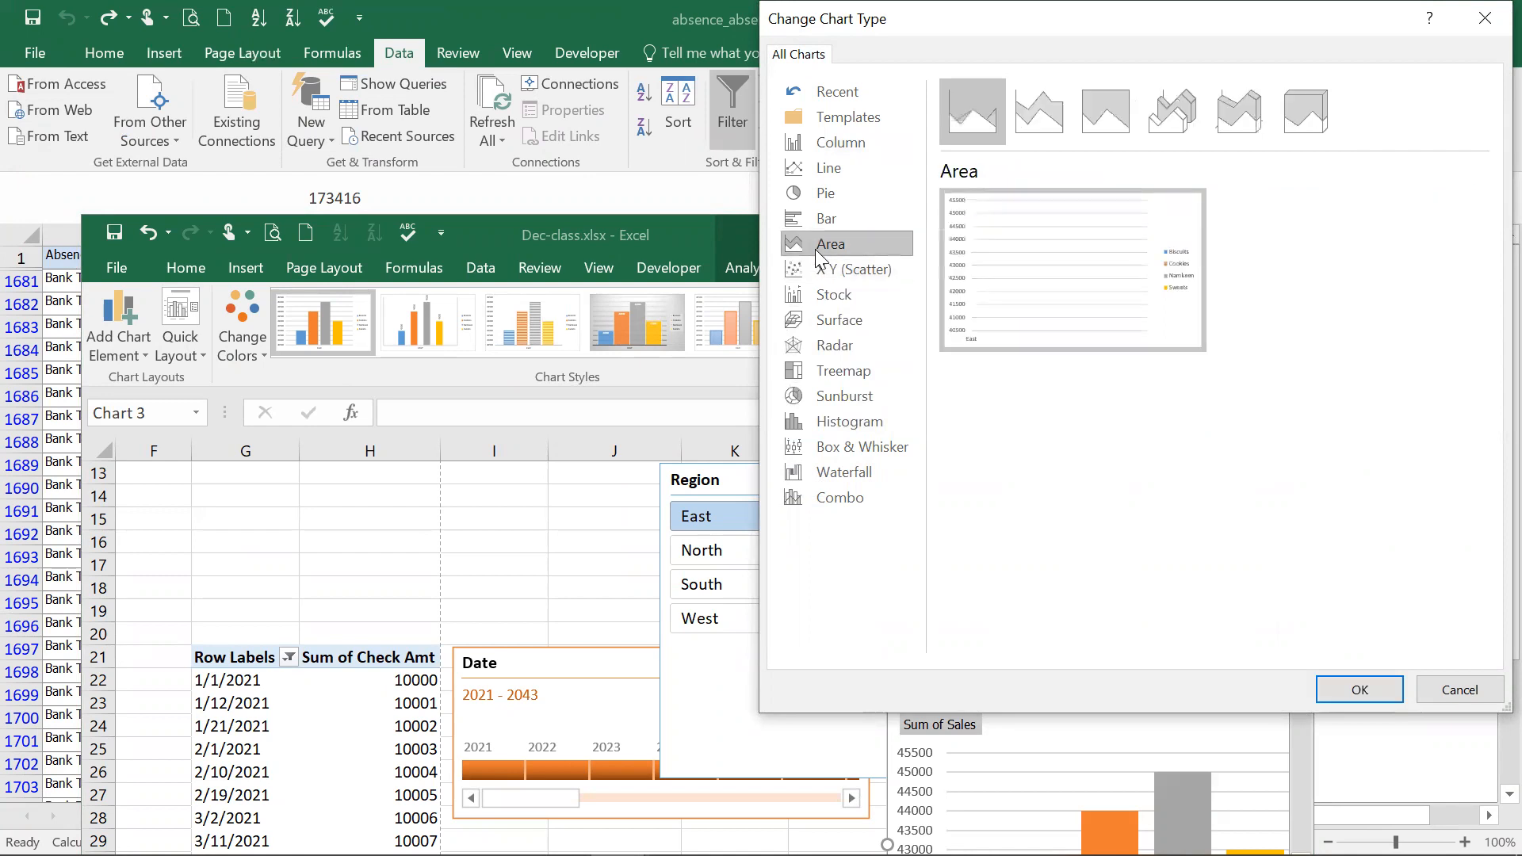
left_click(836, 474)
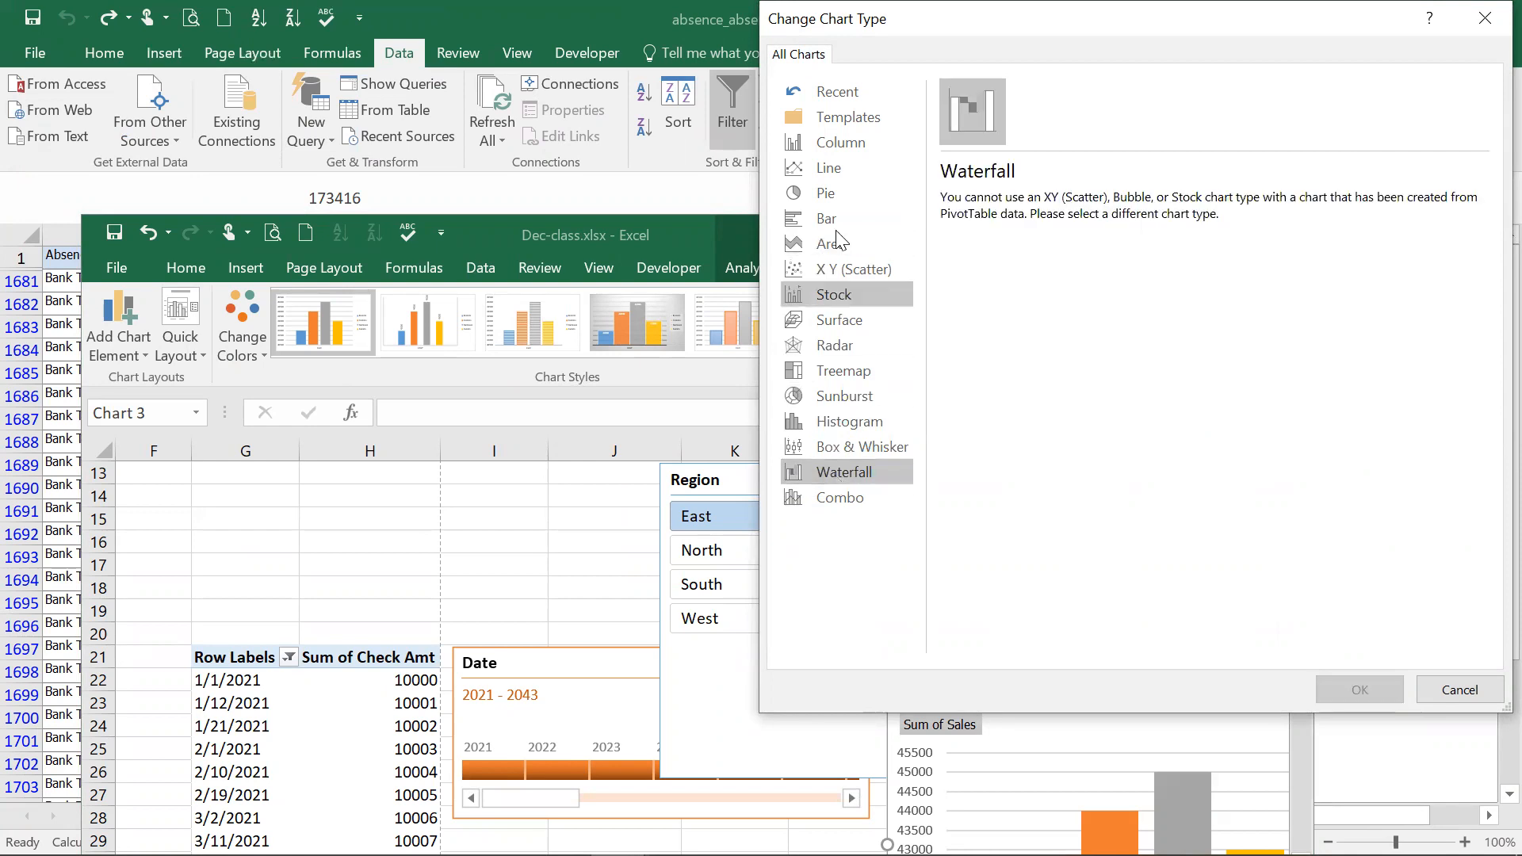
left_click(828, 168)
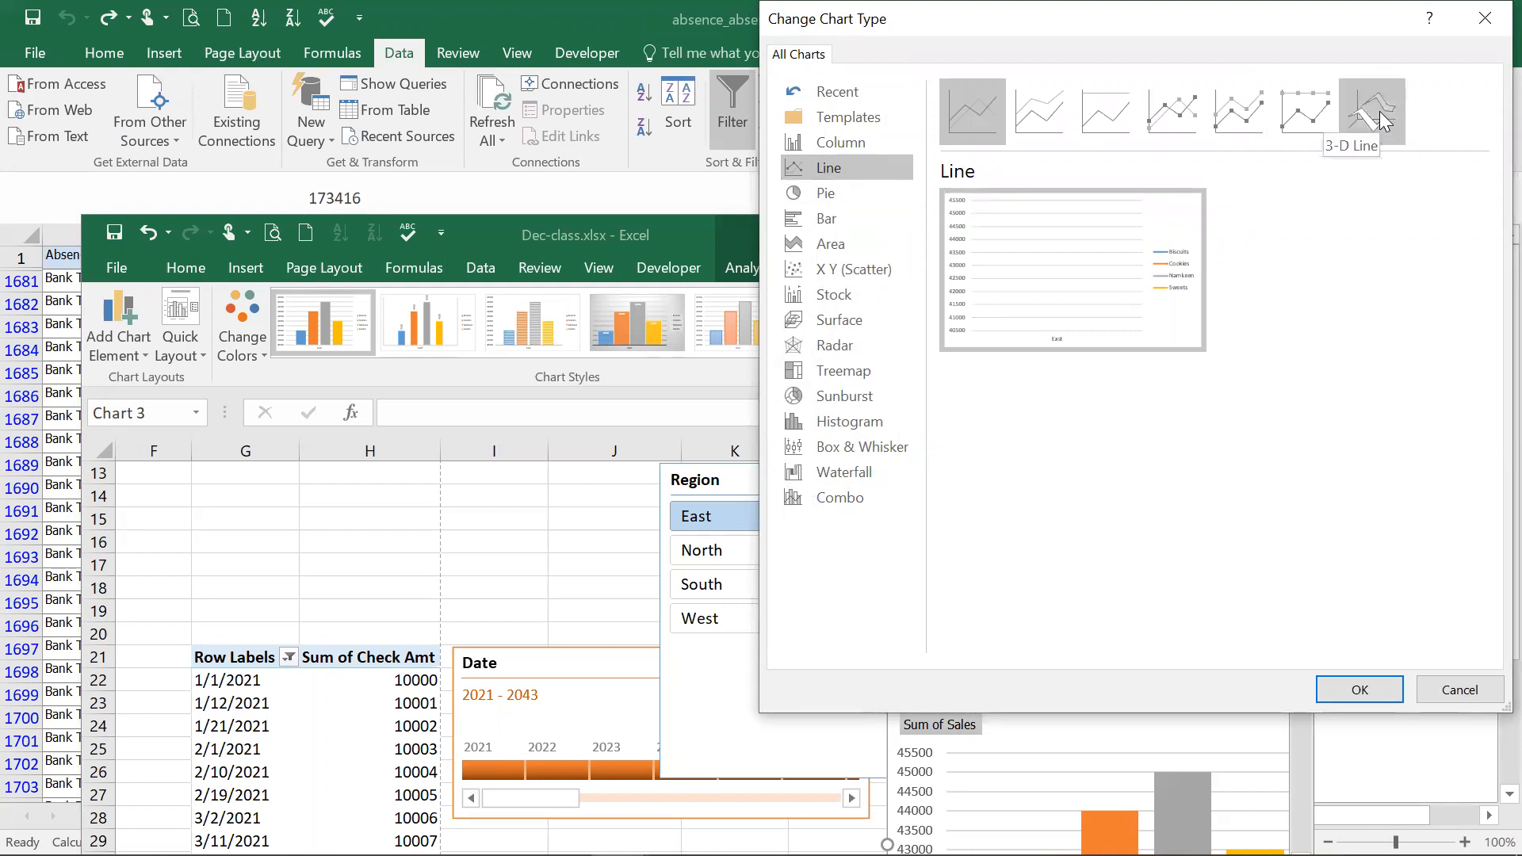
left_click(829, 150)
left_click(836, 193)
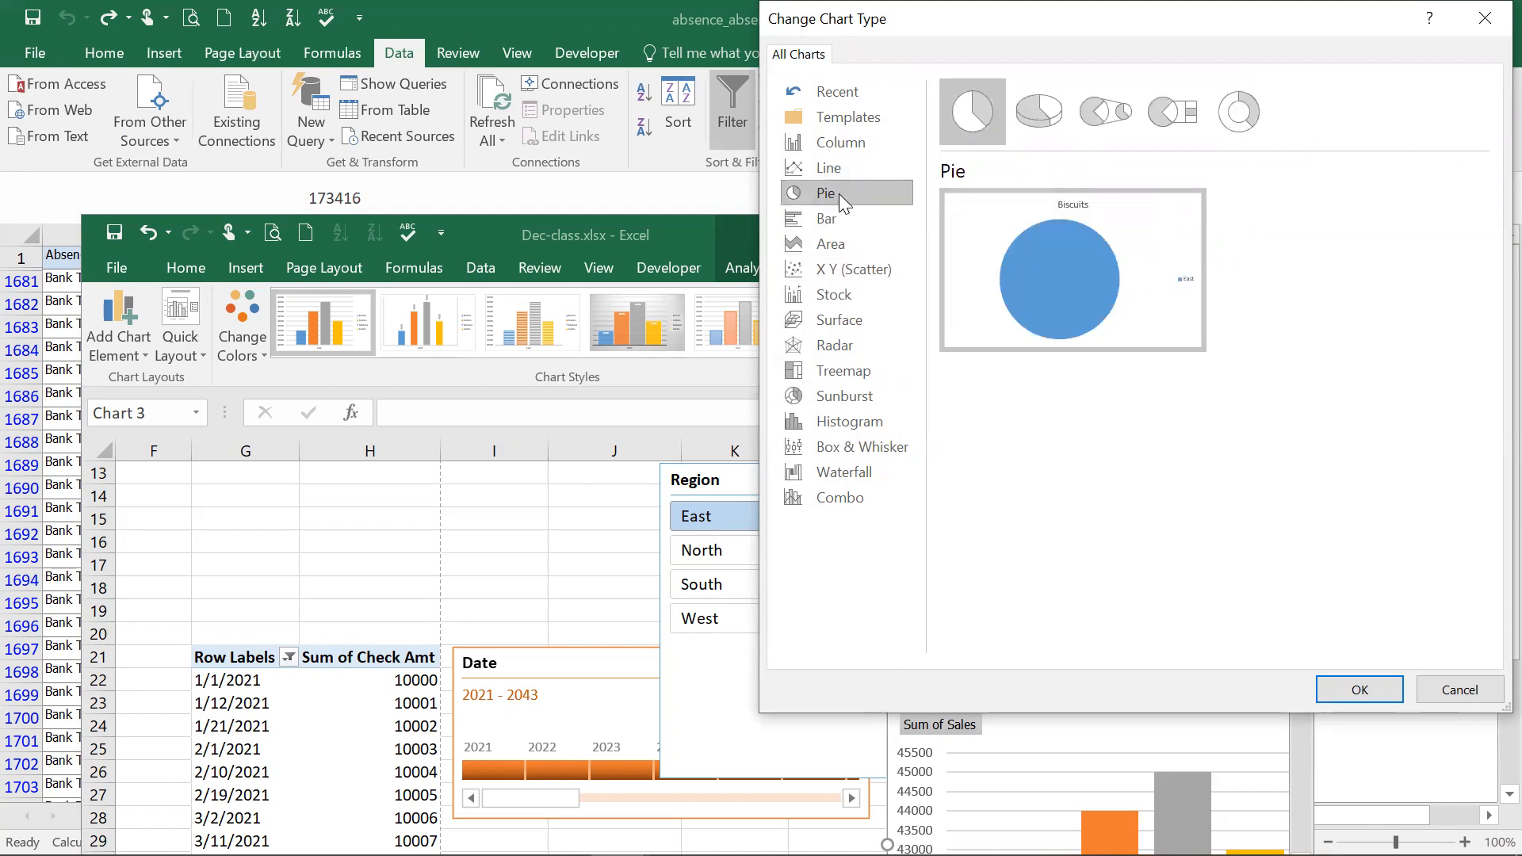
left_click(843, 242)
left_click(848, 273)
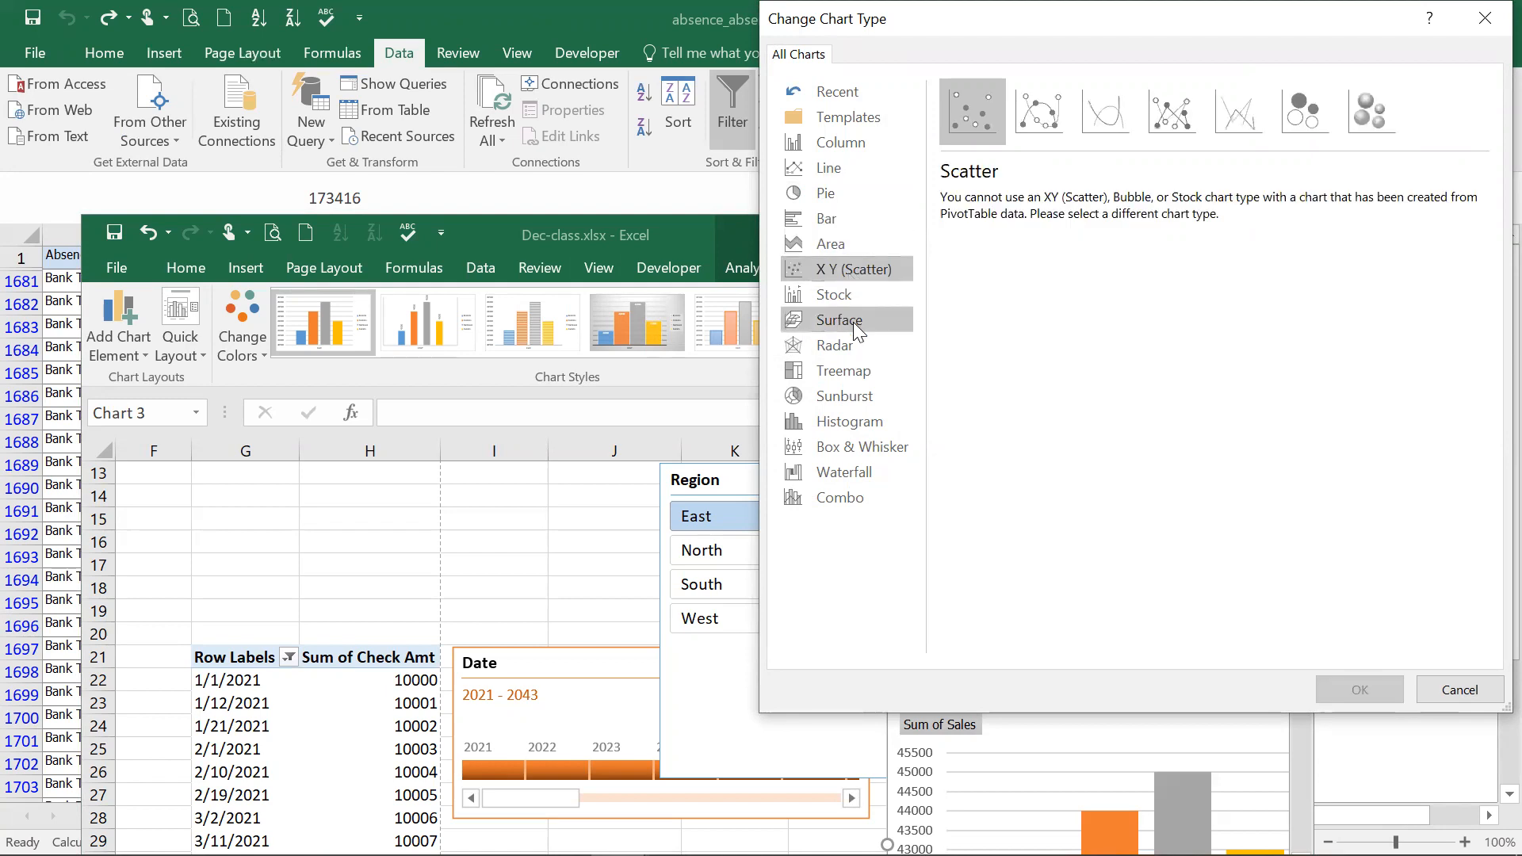
left_click(848, 301)
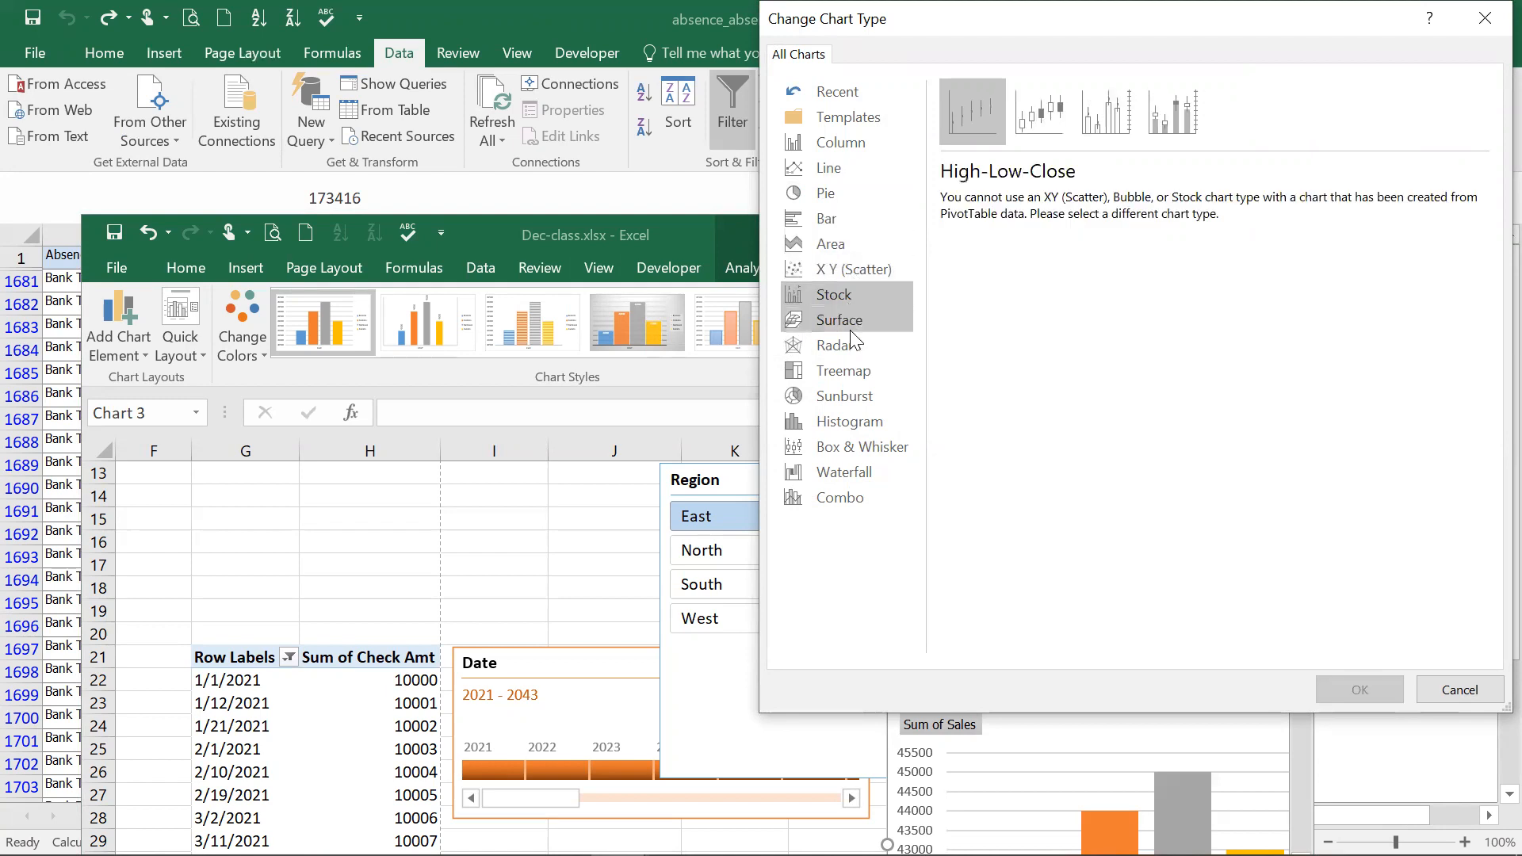
left_click(849, 326)
left_click(849, 389)
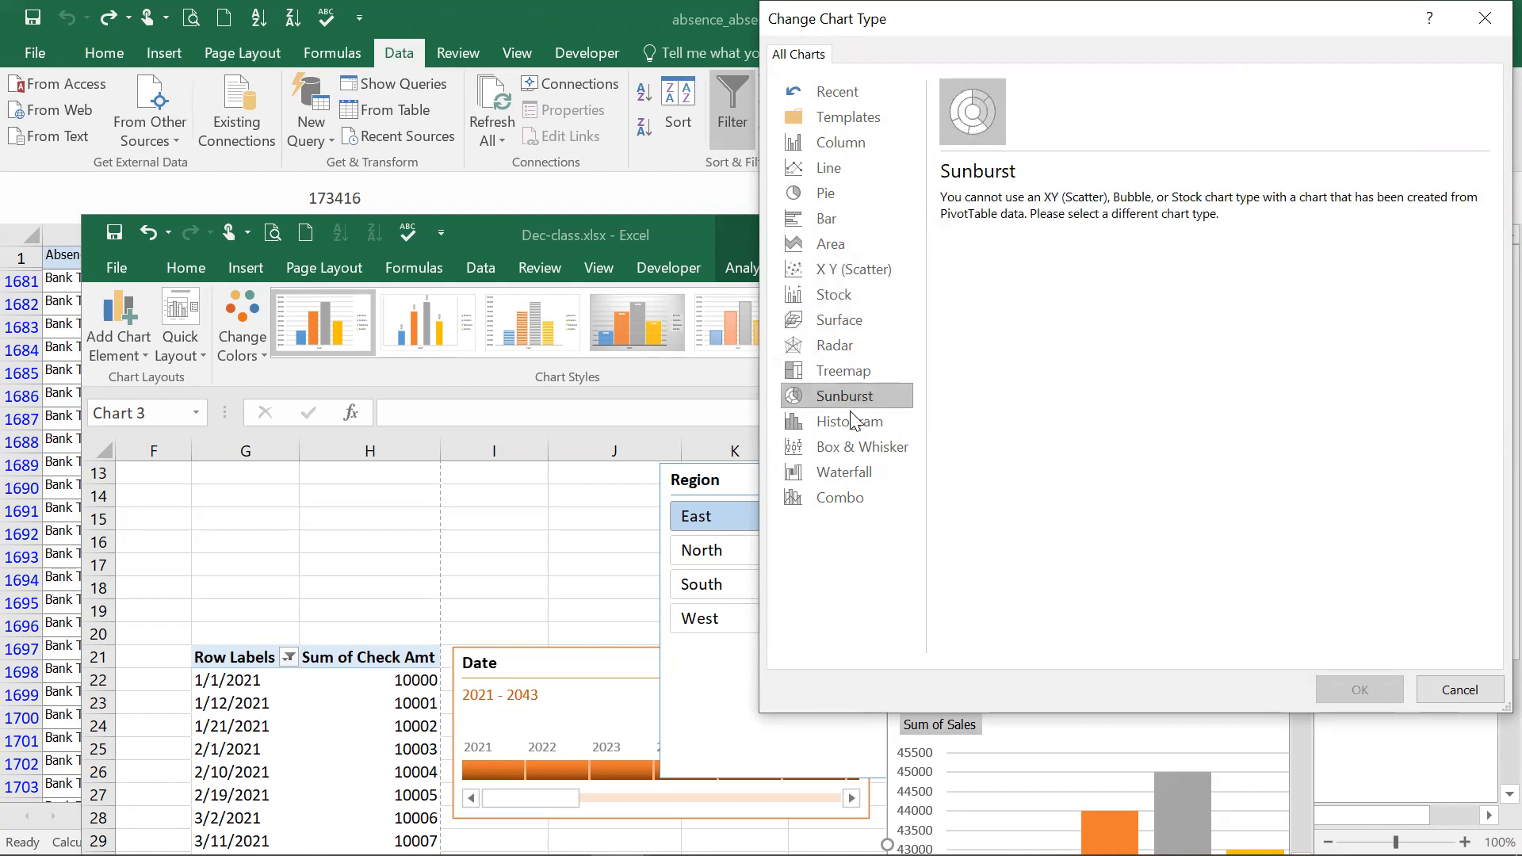
left_click(850, 418)
left_click(852, 448)
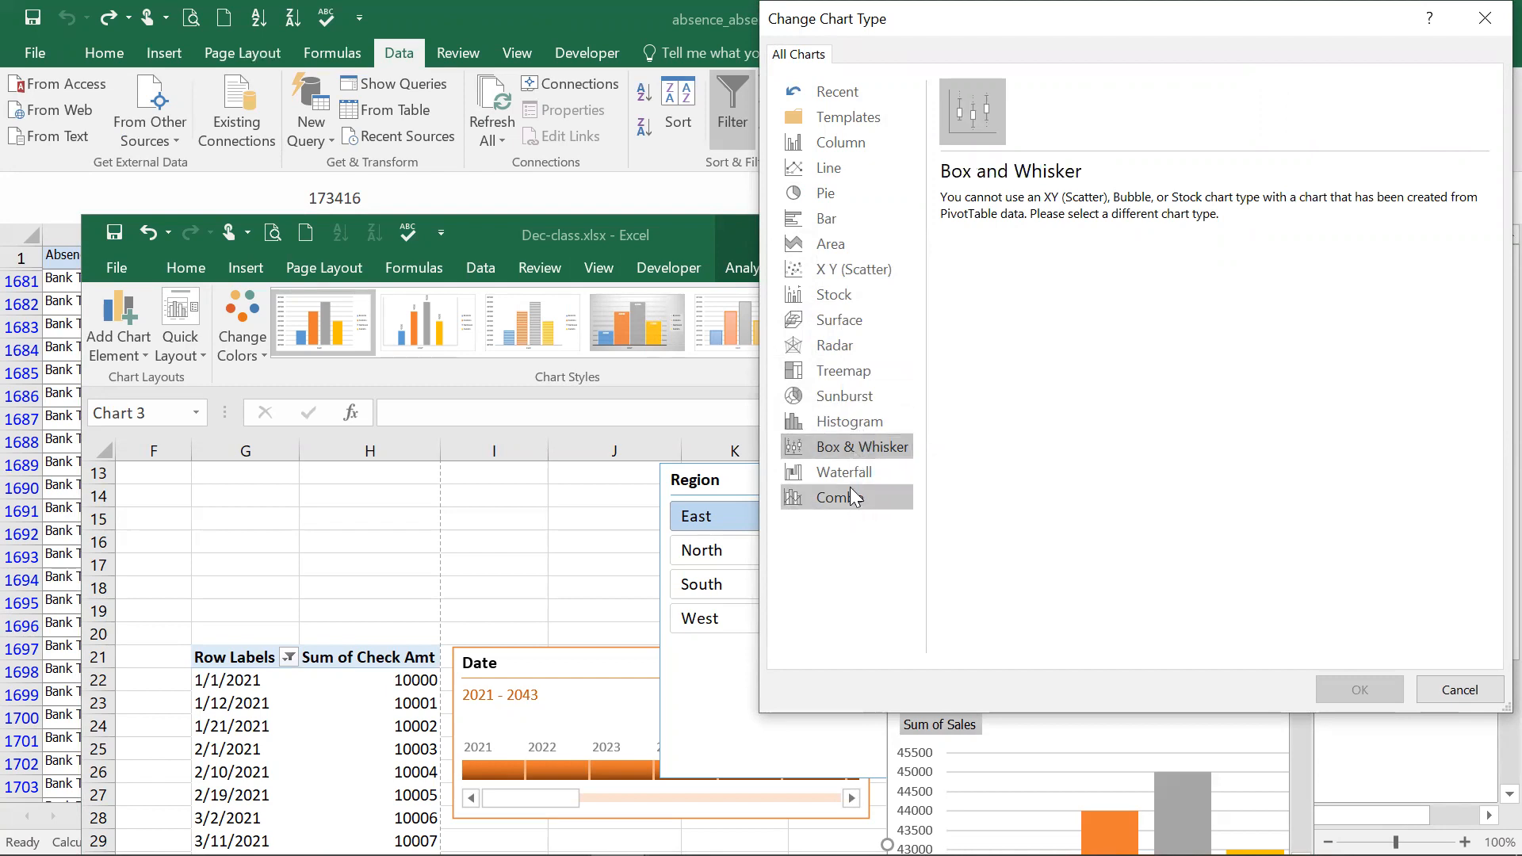
left_click(846, 472)
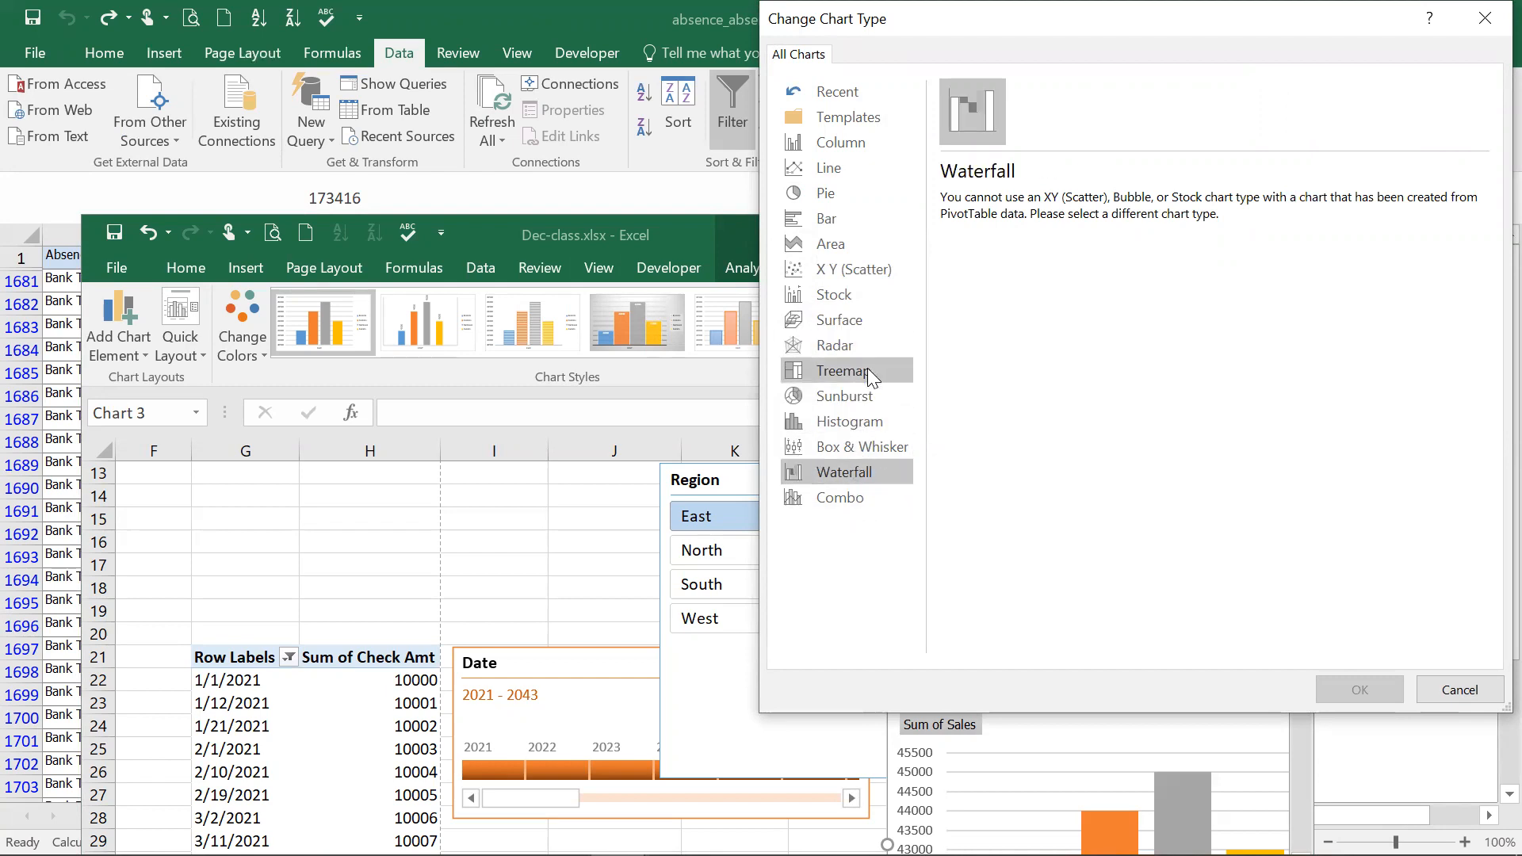
left_click(867, 369)
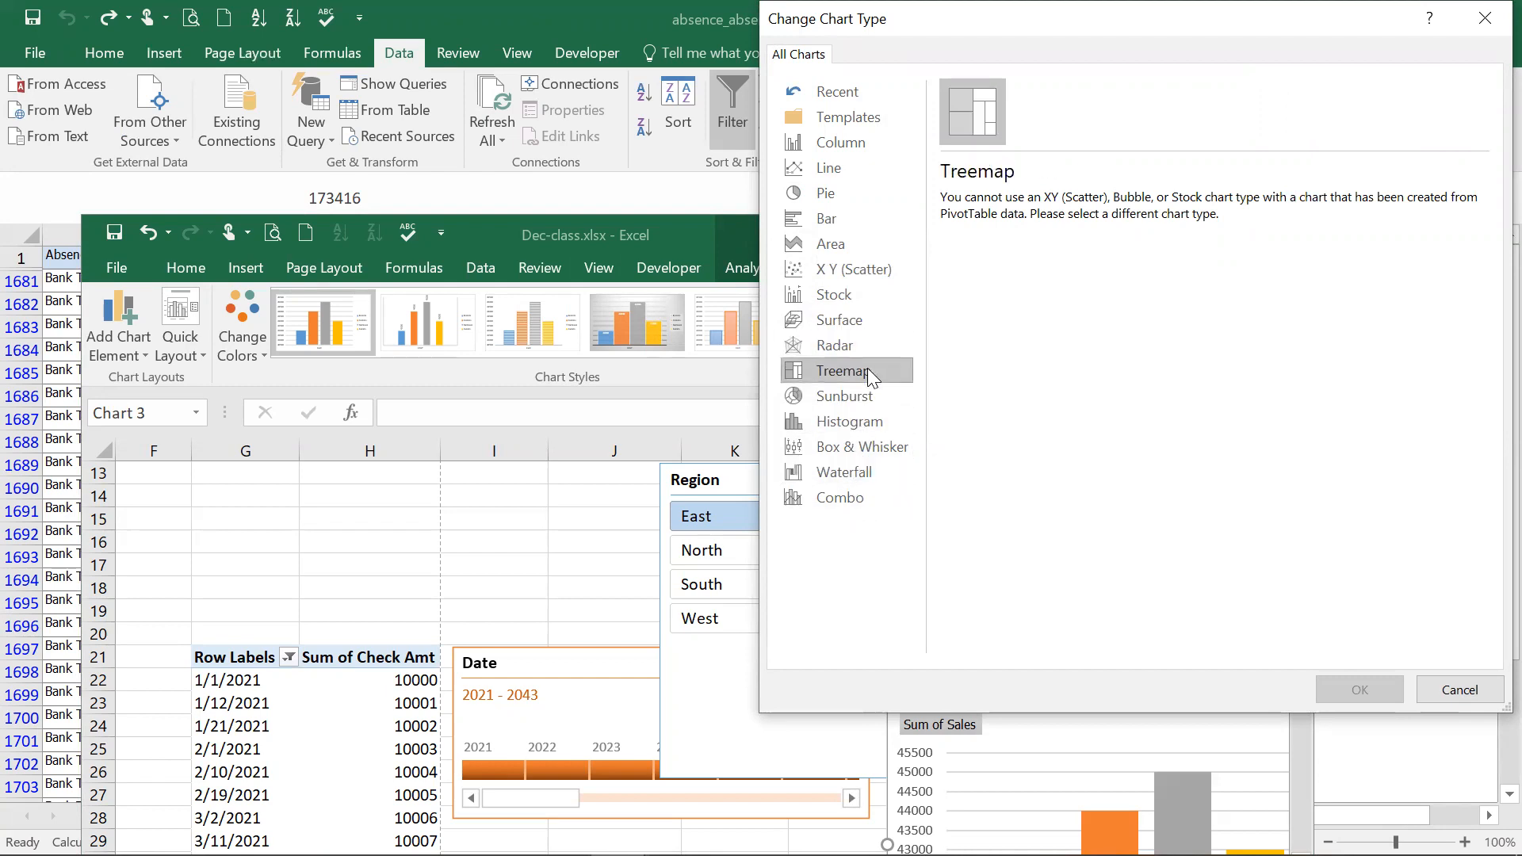
left_click(1433, 686)
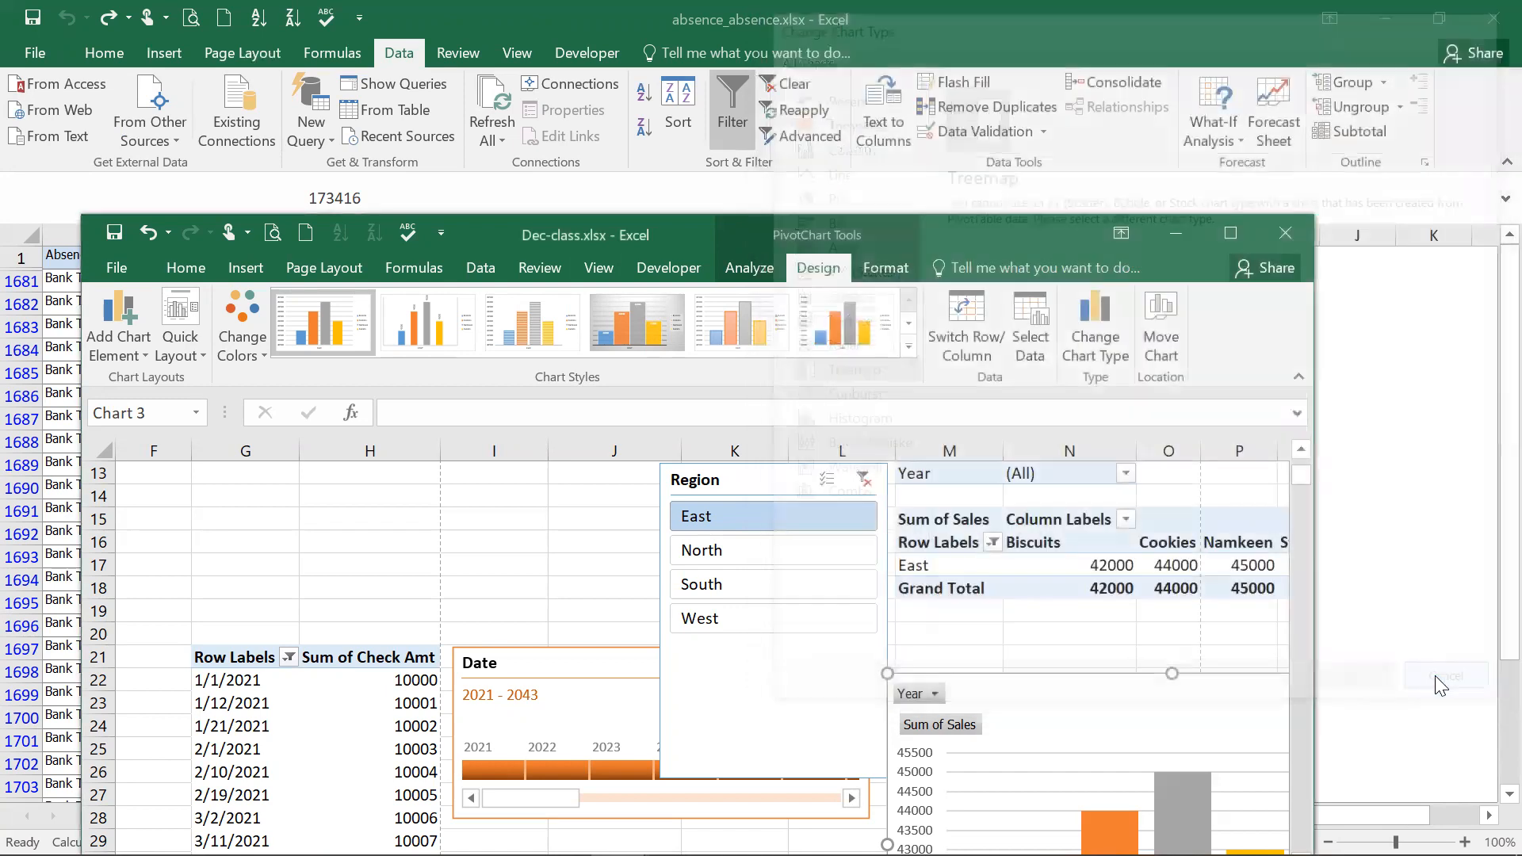
double_click(1005, 239)
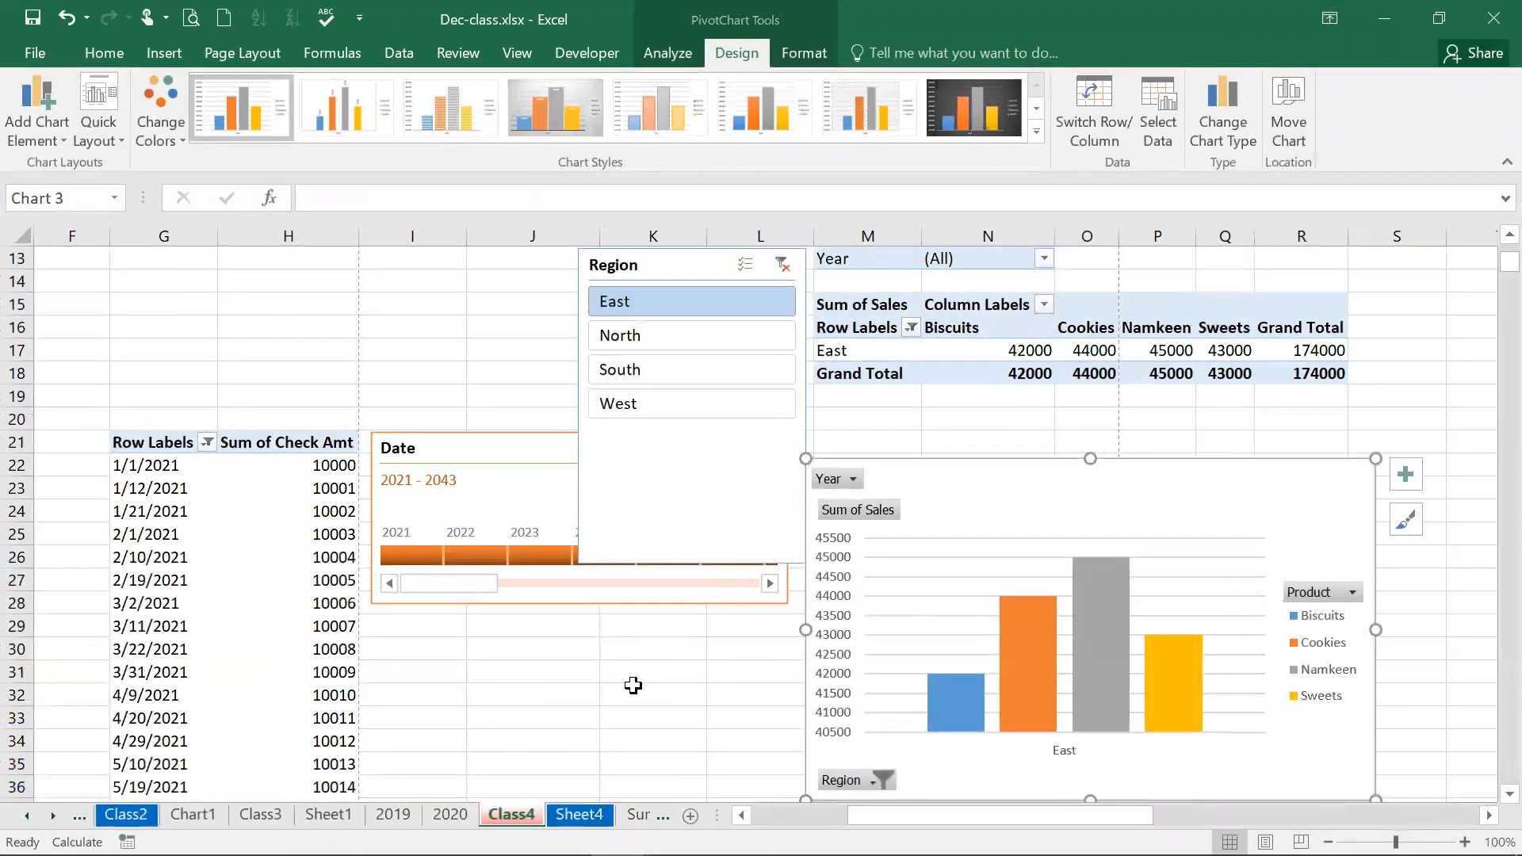
left_click(617, 686)
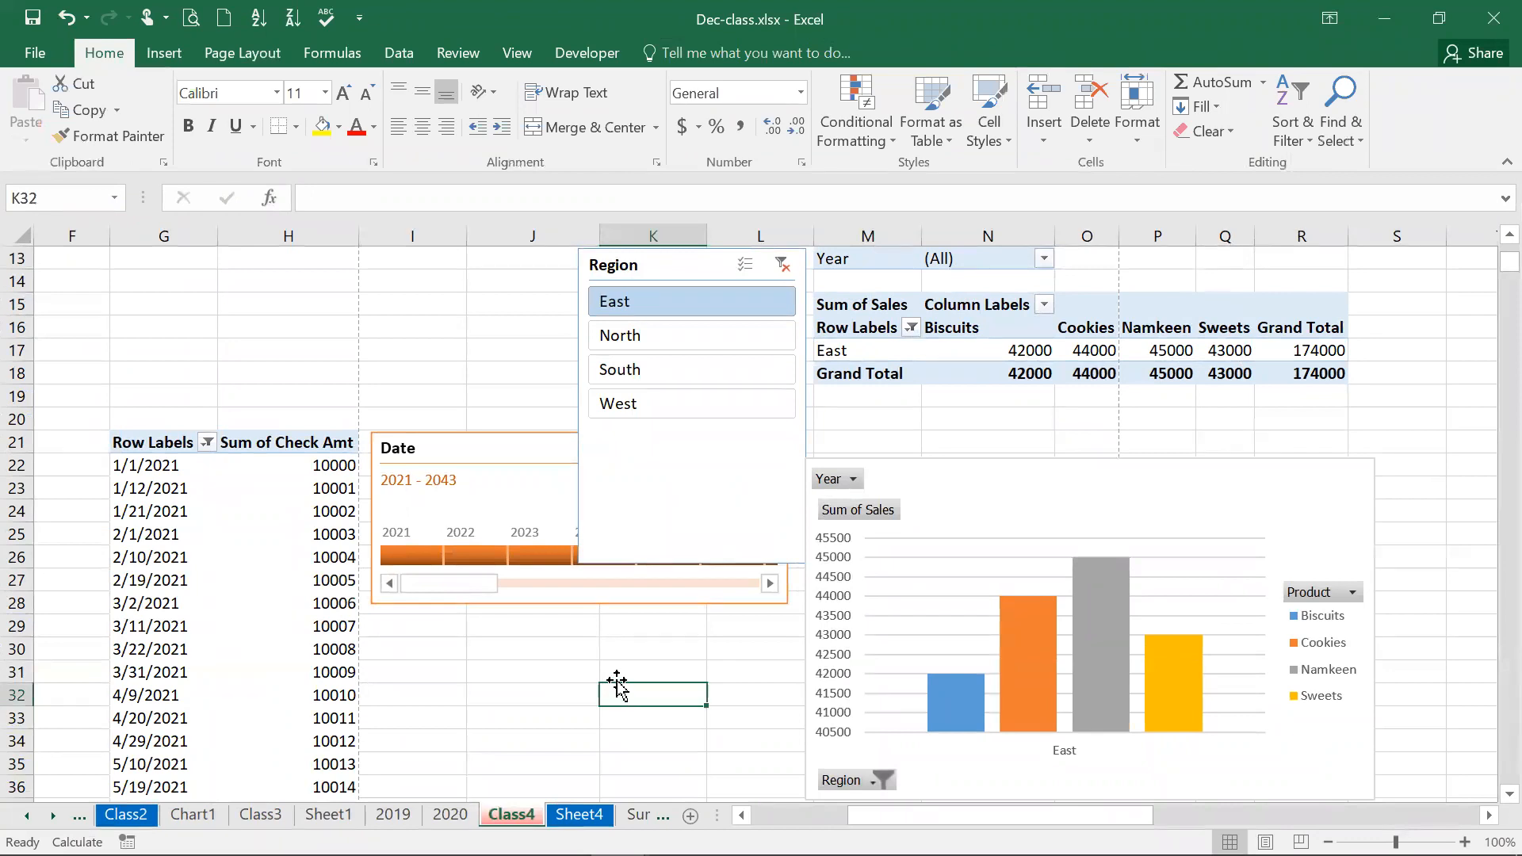
left_click(679, 264)
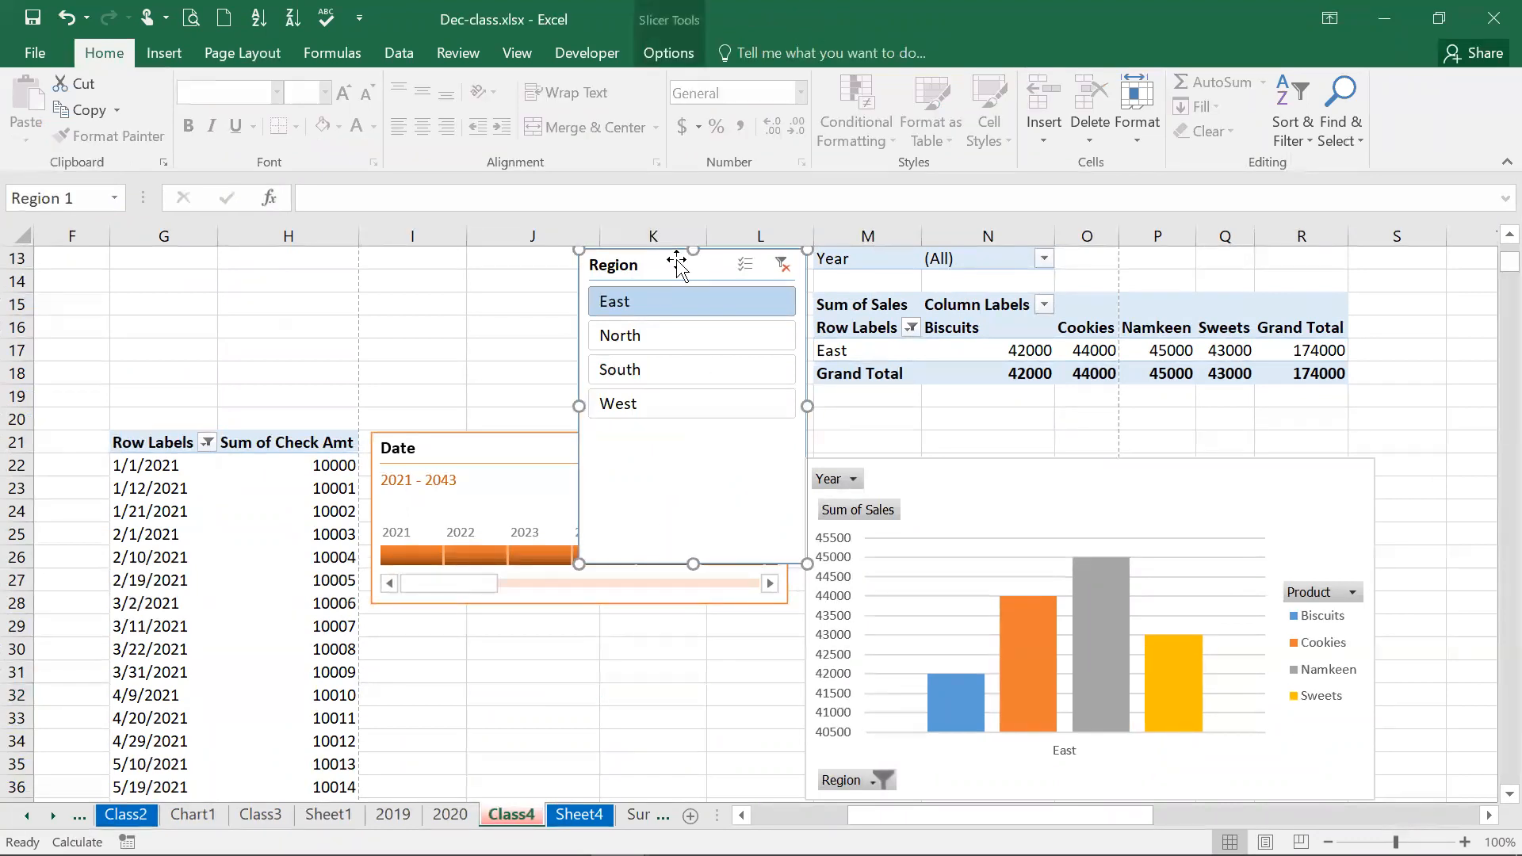
double_click(390, 10)
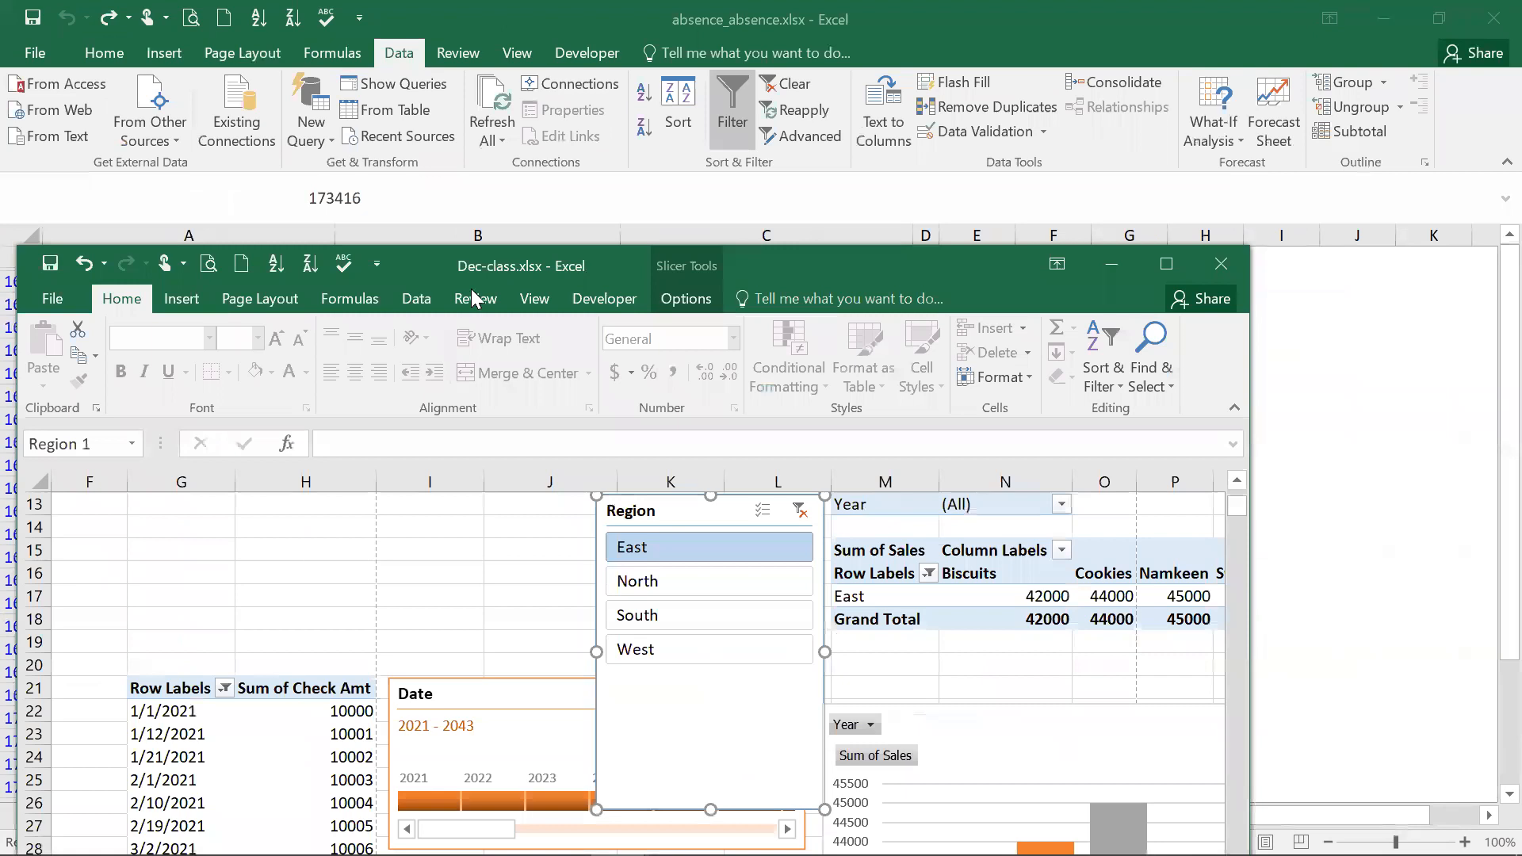
left_click(604, 301)
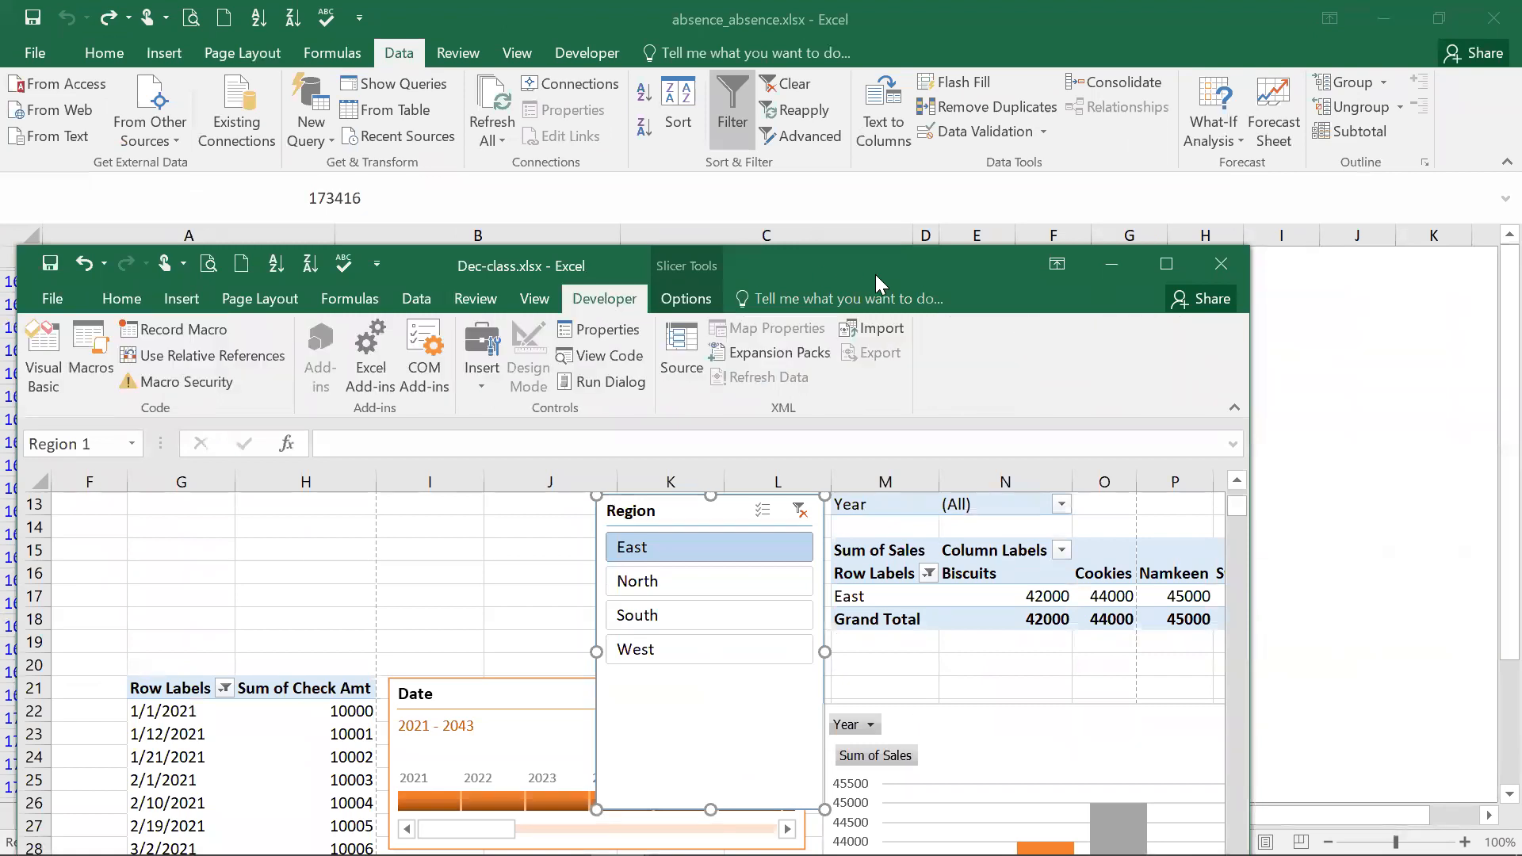
double_click(840, 256)
left_click(958, 346)
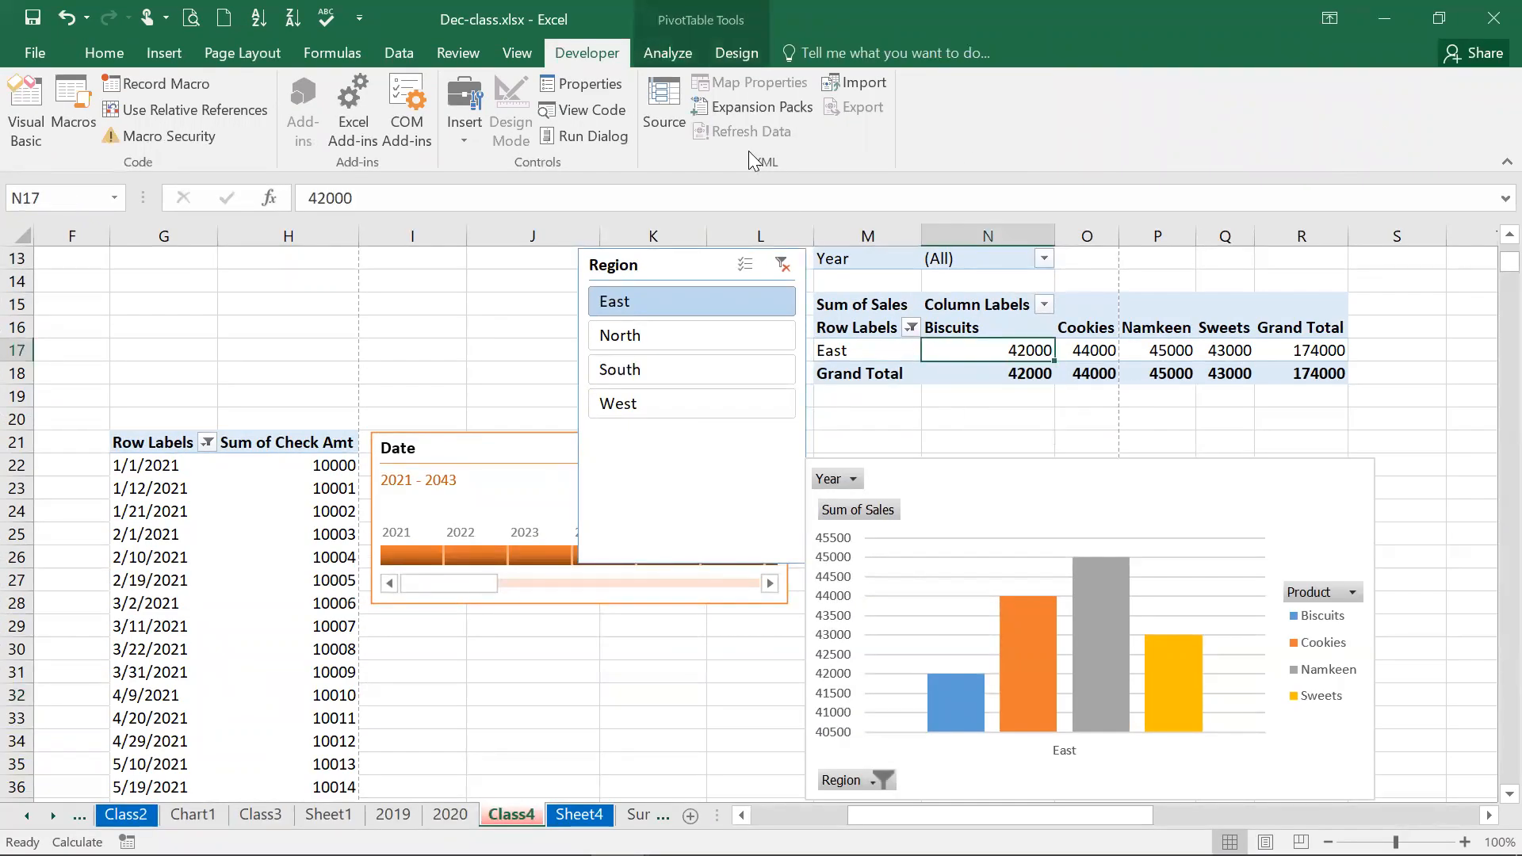
key("alt+F11")
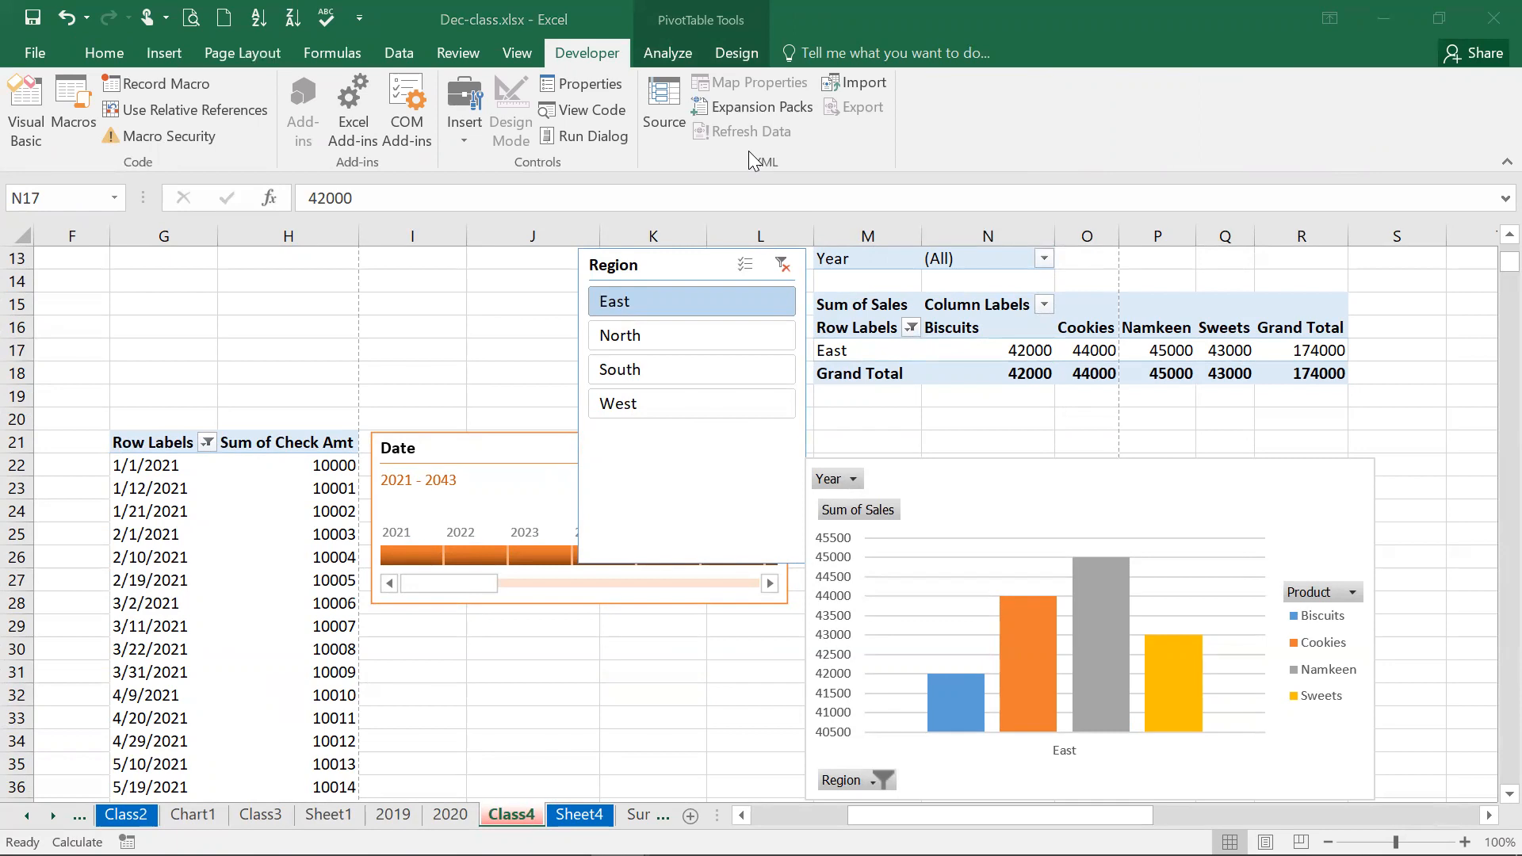
left_click(681, 54)
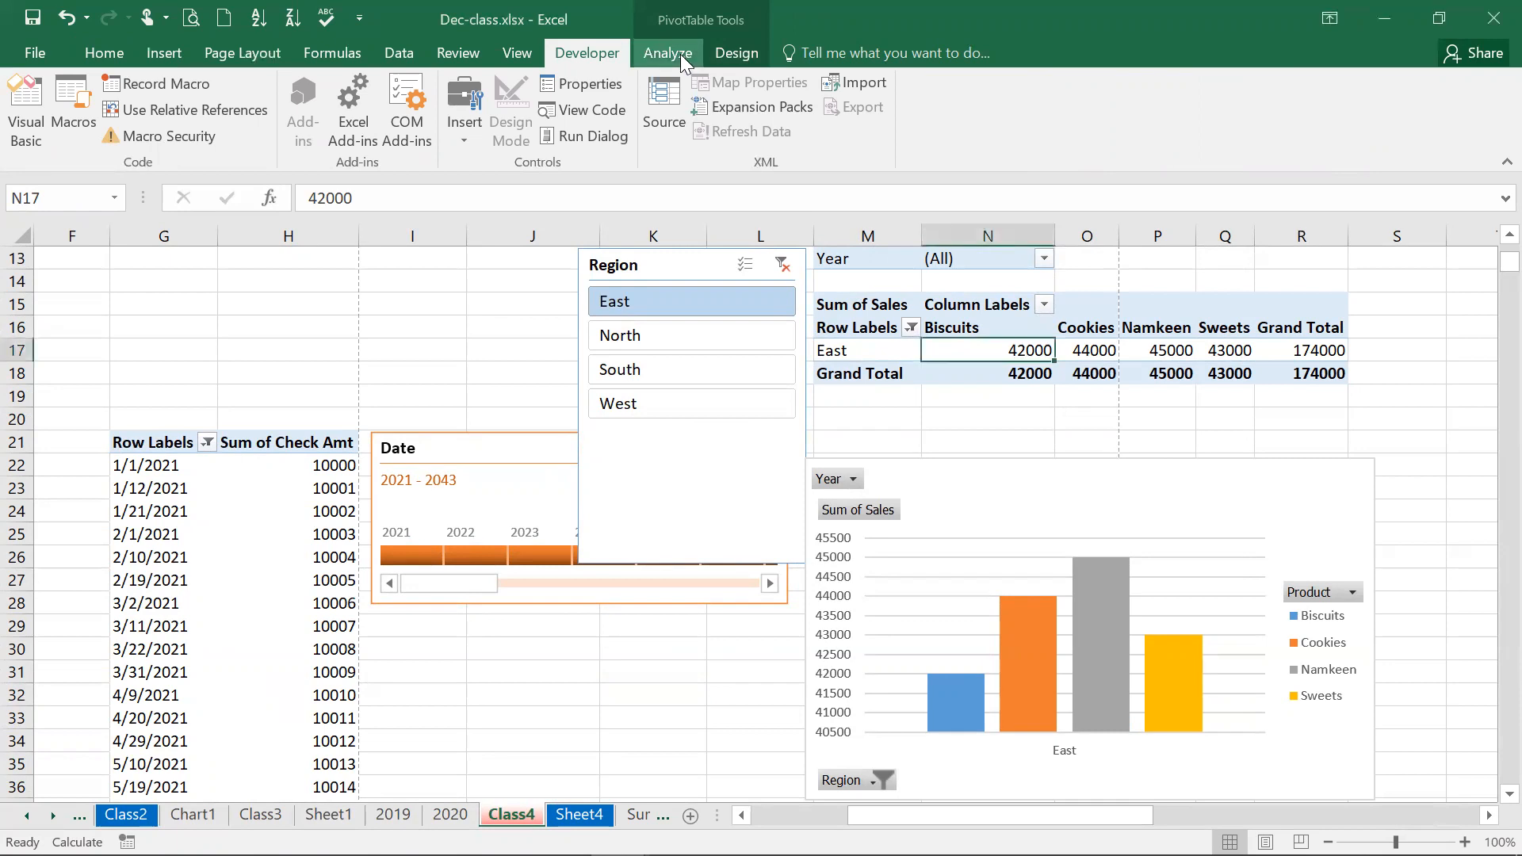
left_click(675, 49)
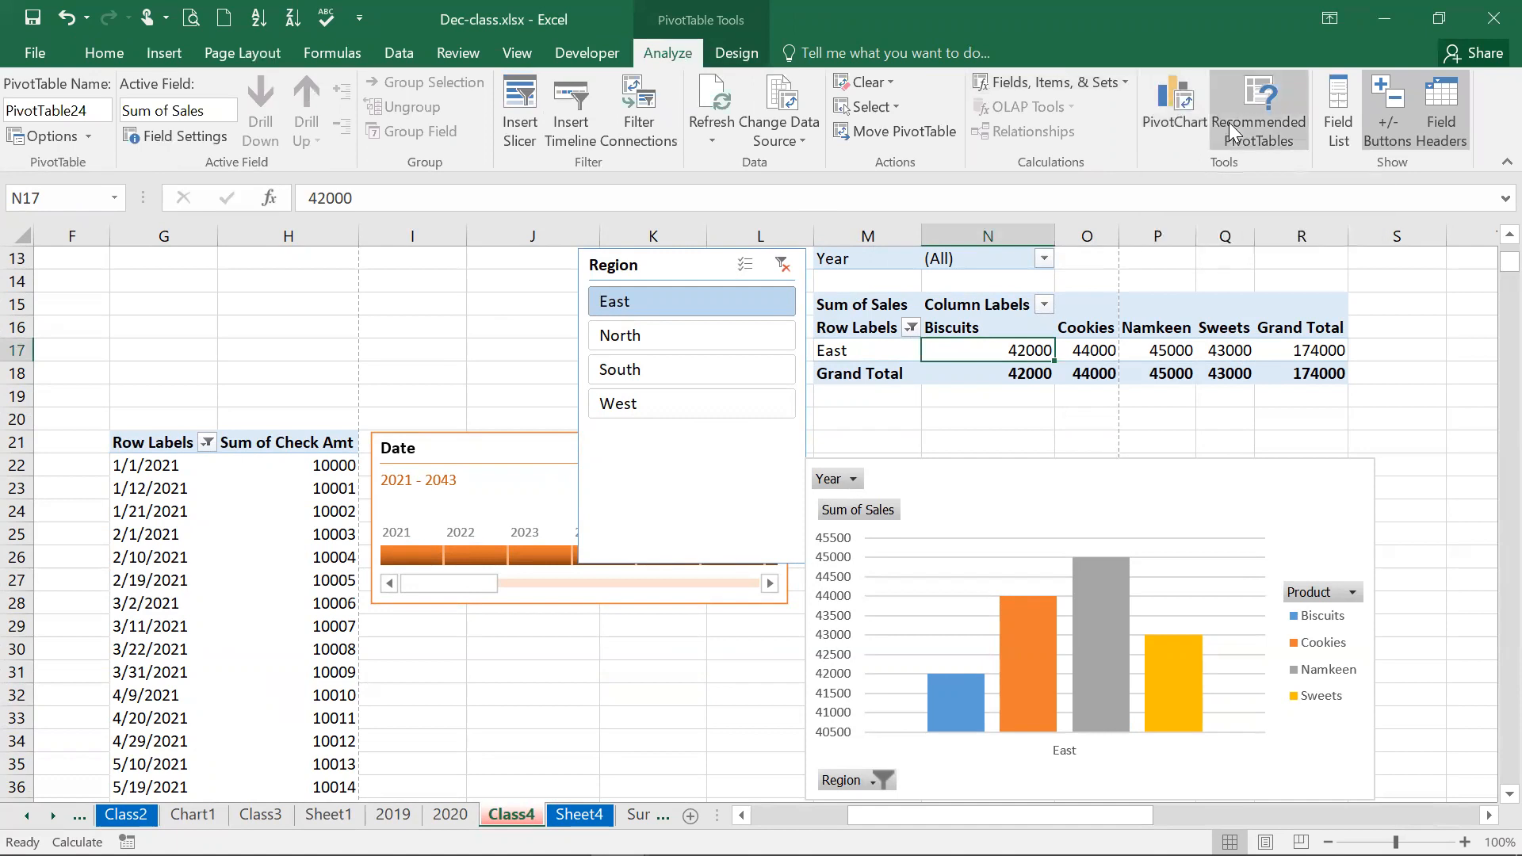
left_click(1387, 339)
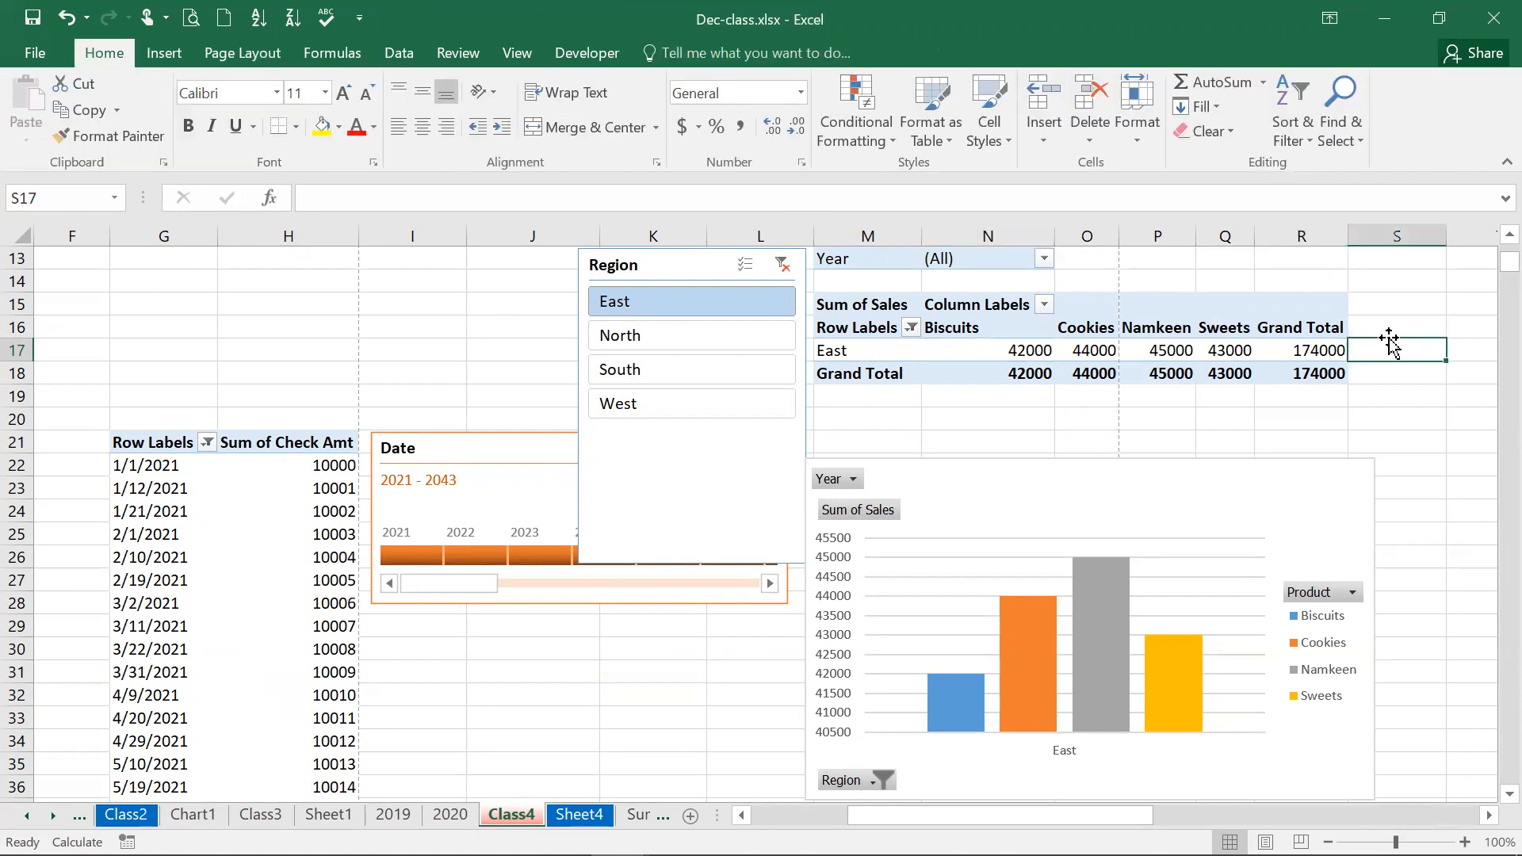
Show and hide the field list of the Sales pivot table, checking it with cells selected inside and outside the table
left_click(1230, 350)
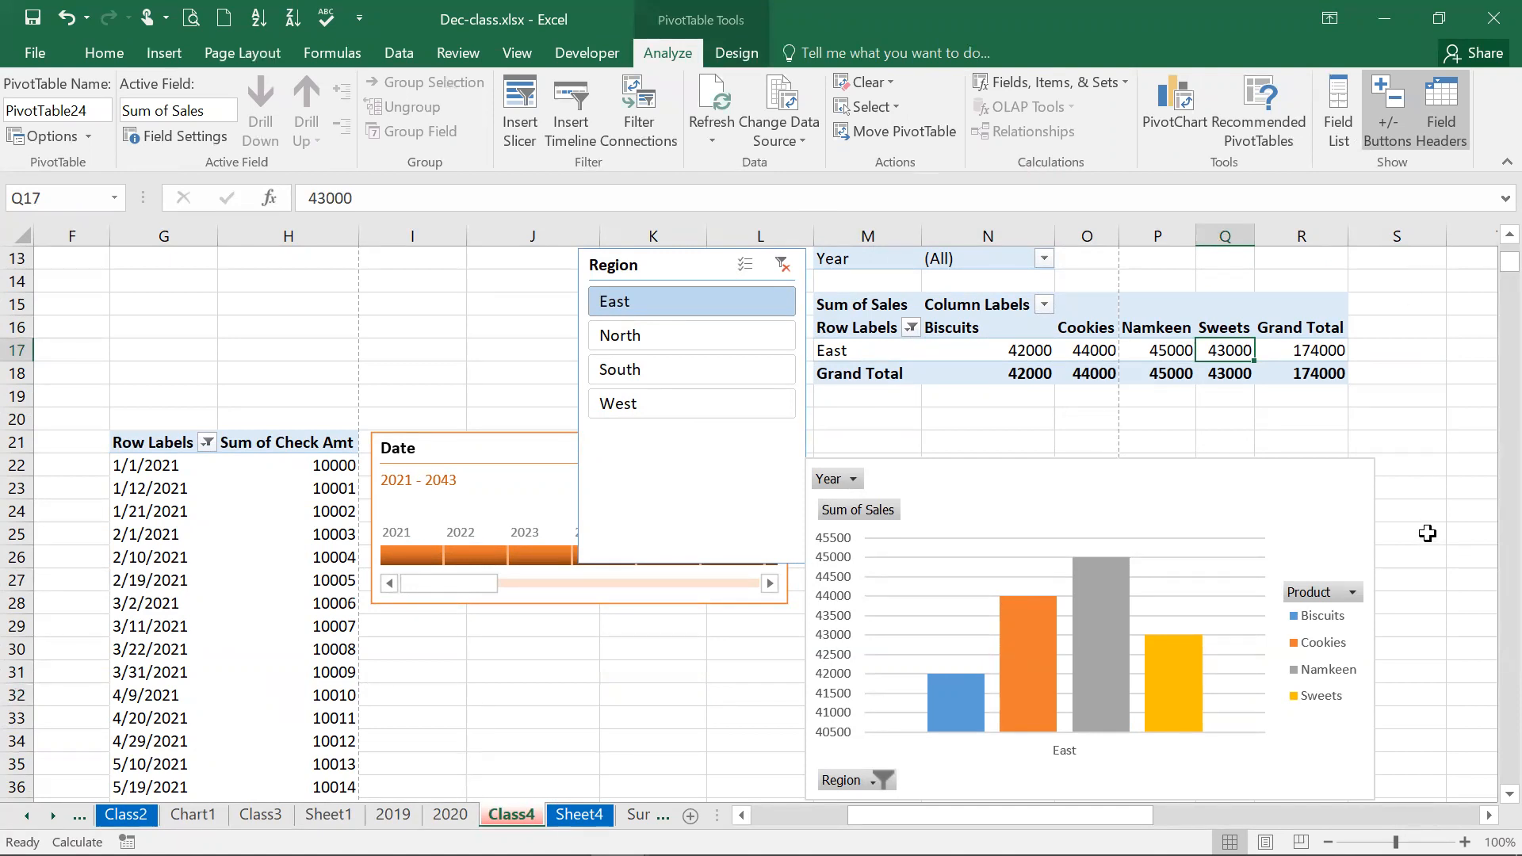
left_click(1334, 114)
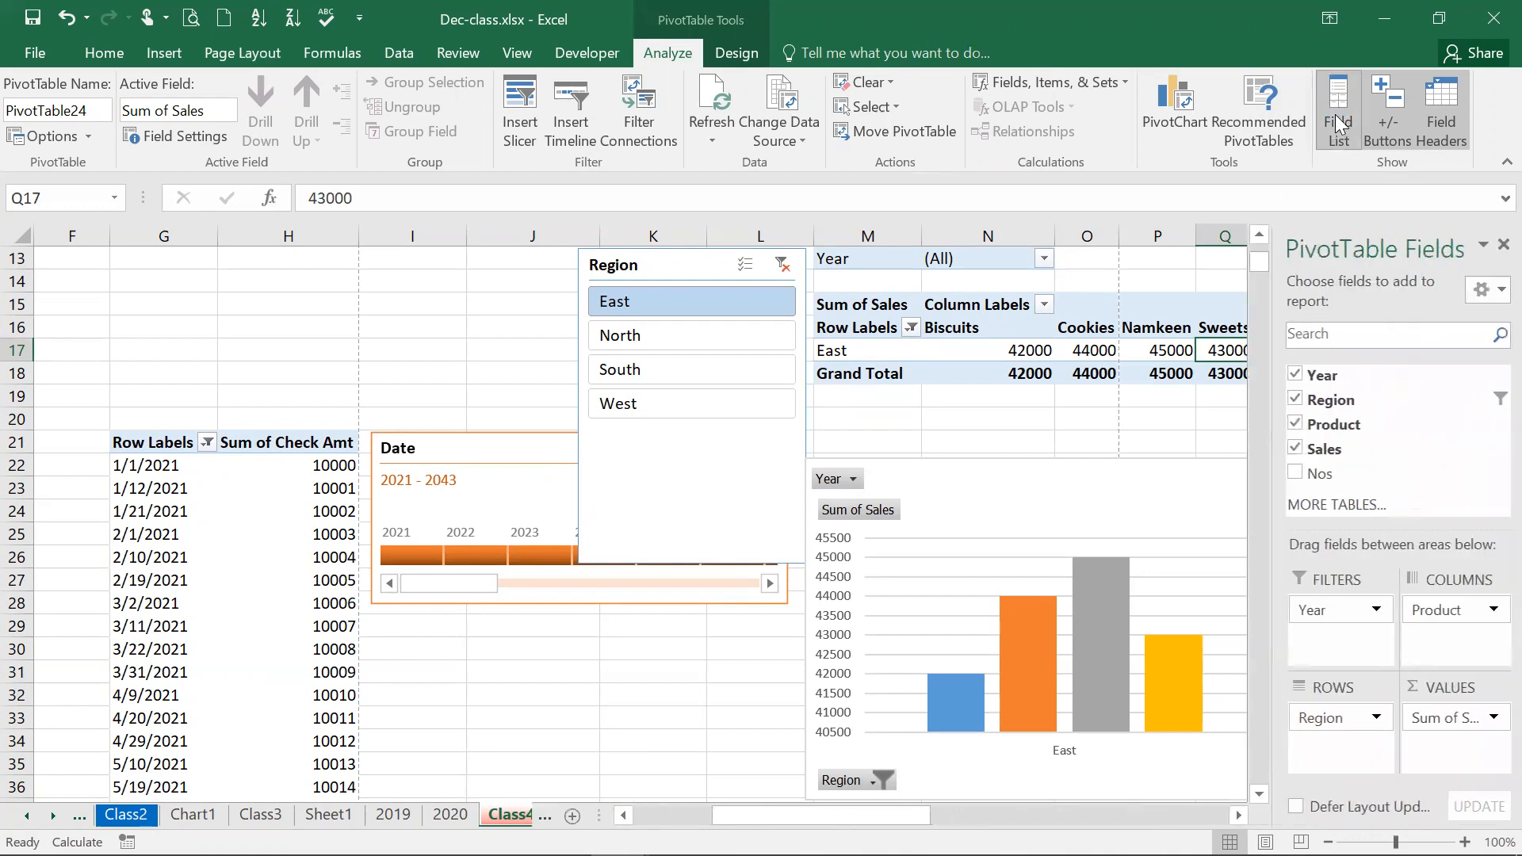
left_click(1146, 436)
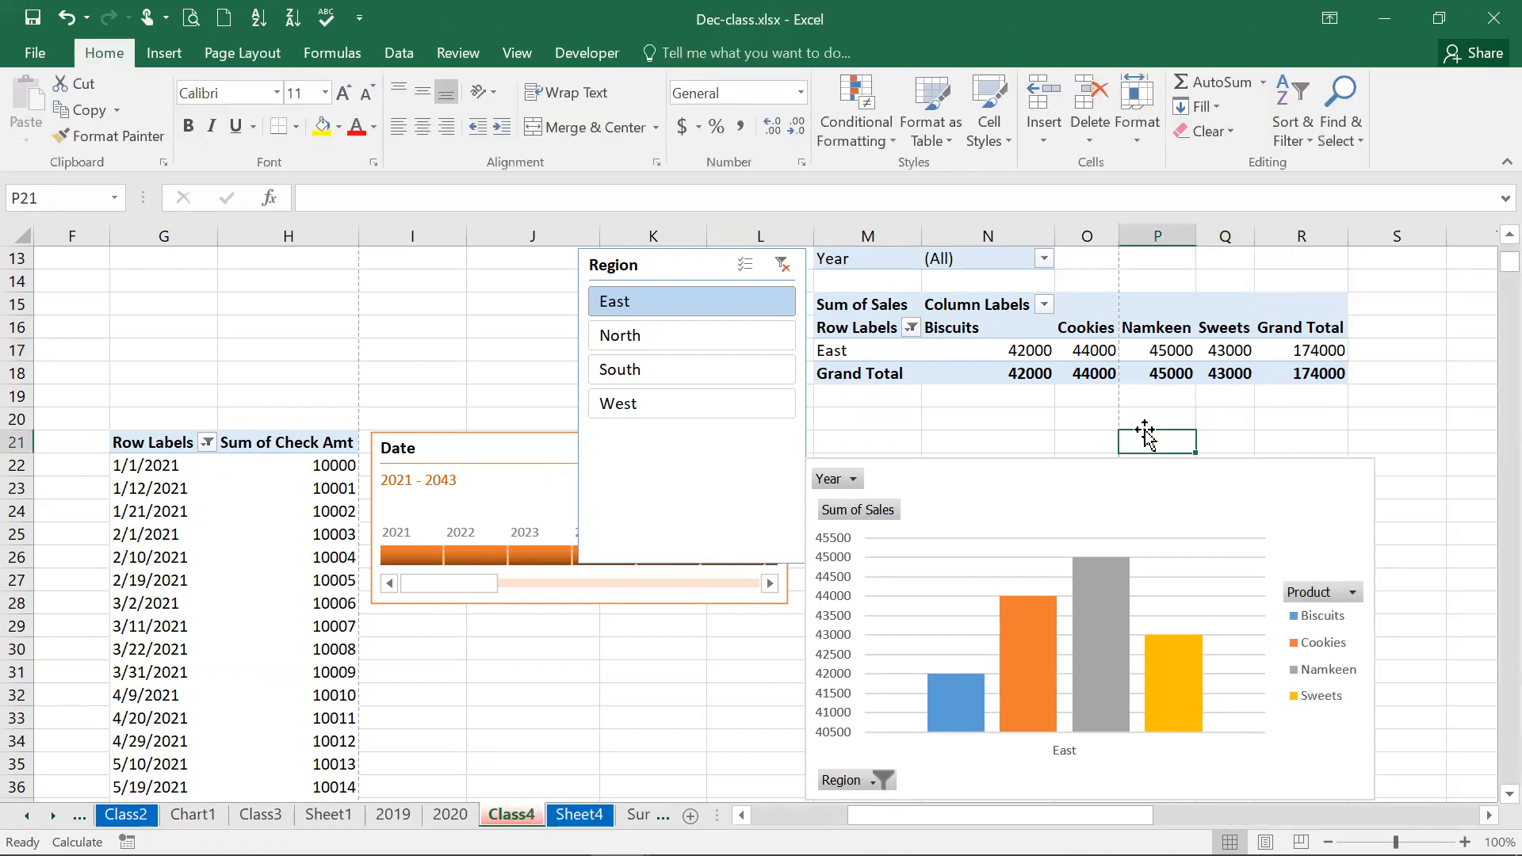
left_click(1132, 349)
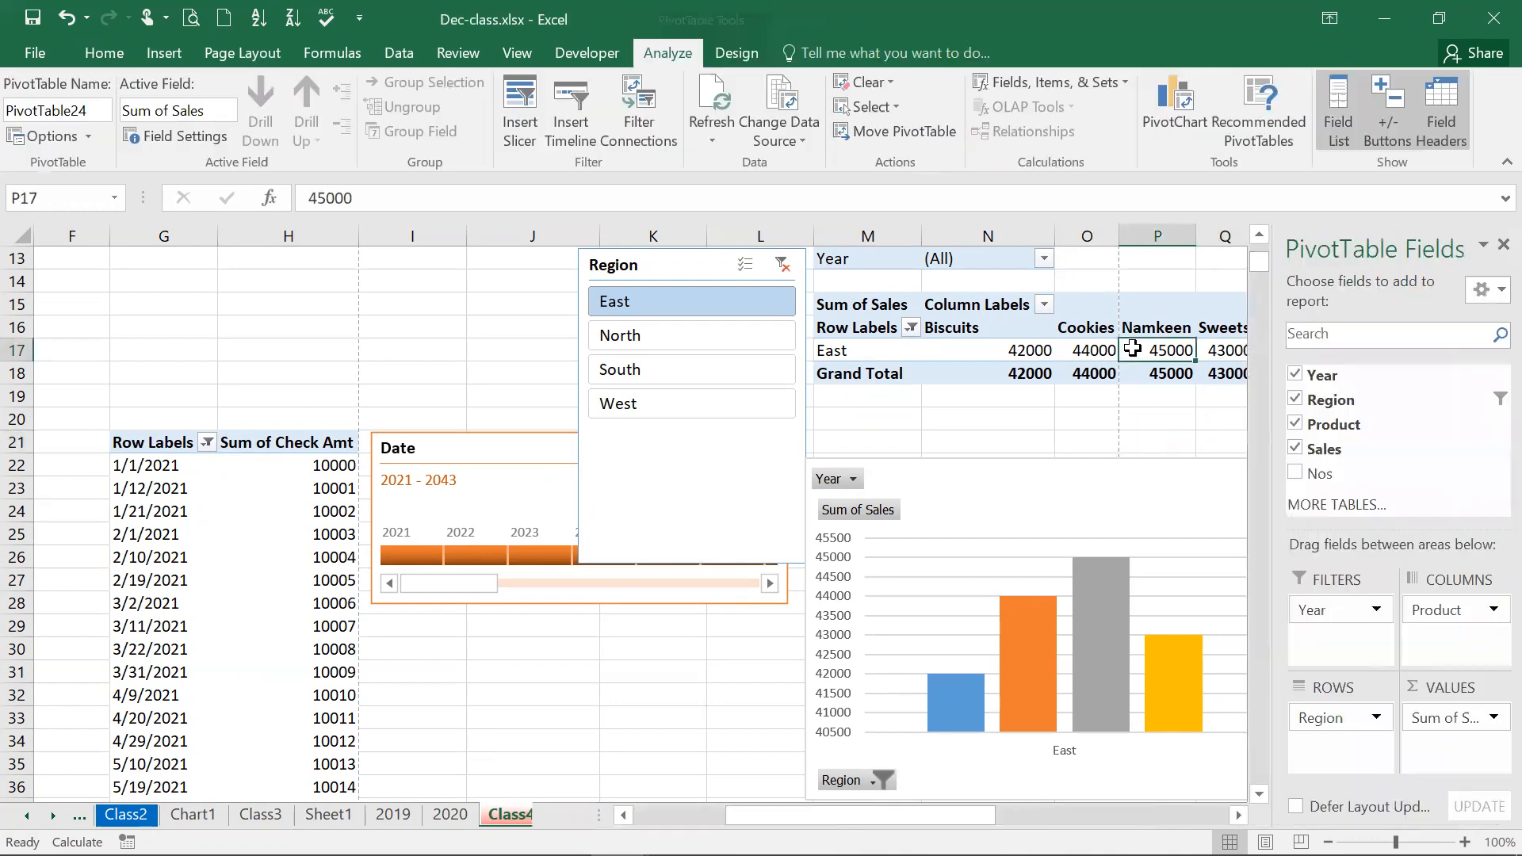
left_click(1336, 119)
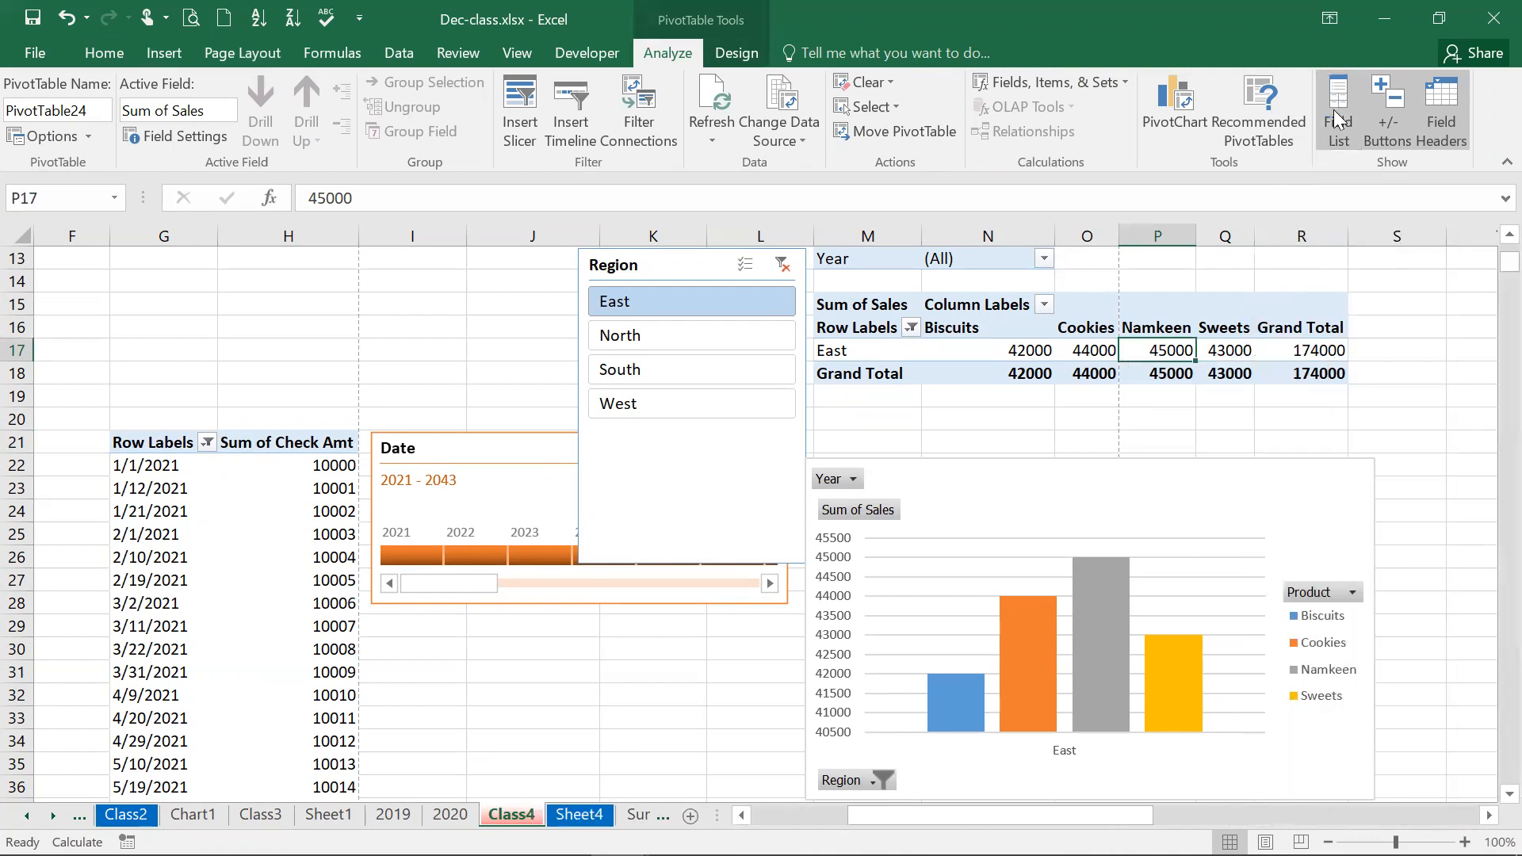
left_click(1252, 409)
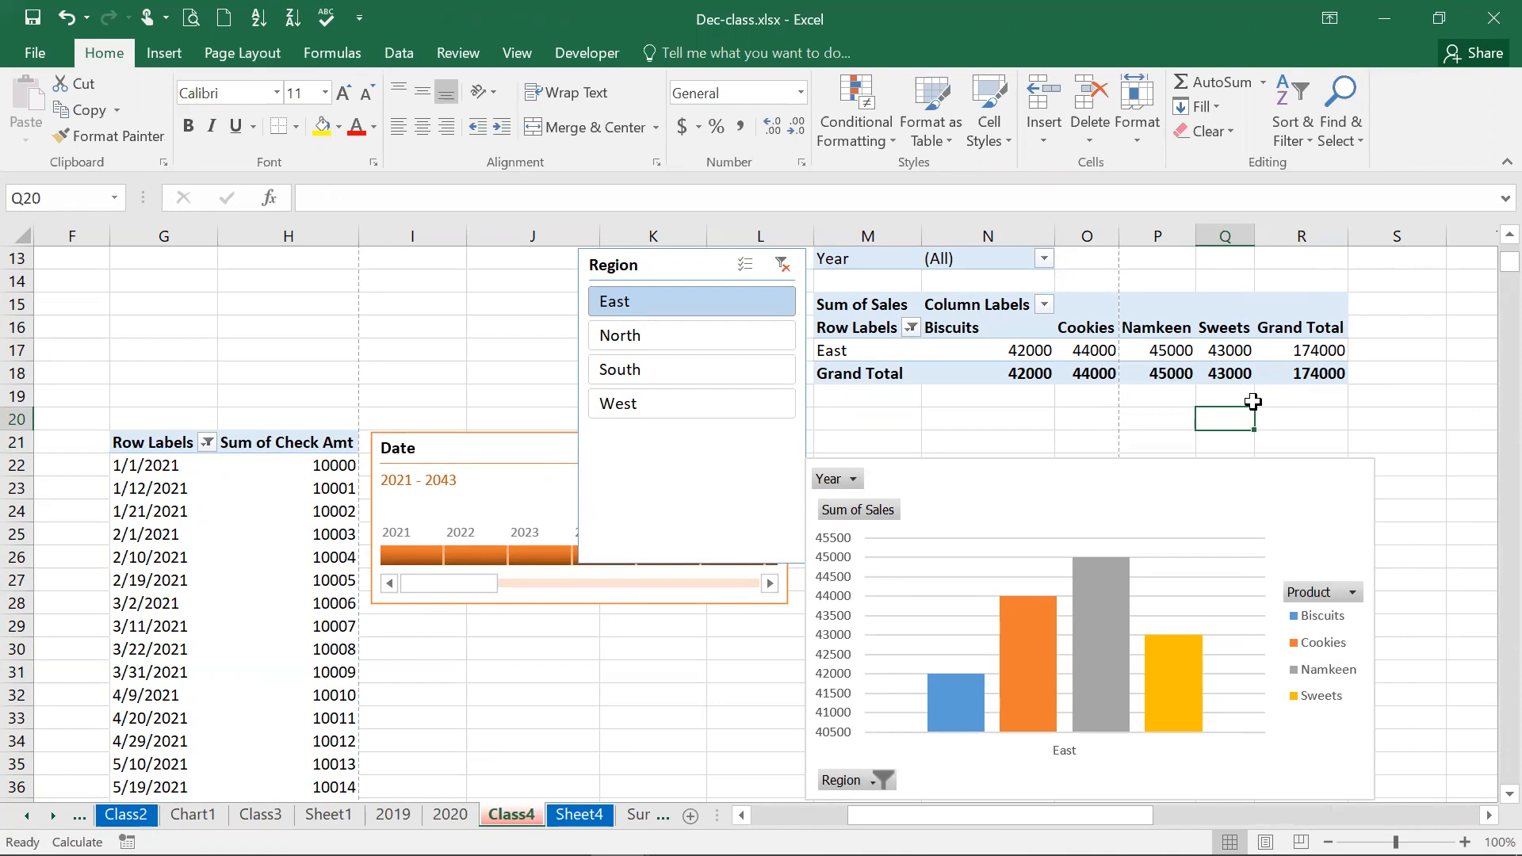
left_click(1226, 348)
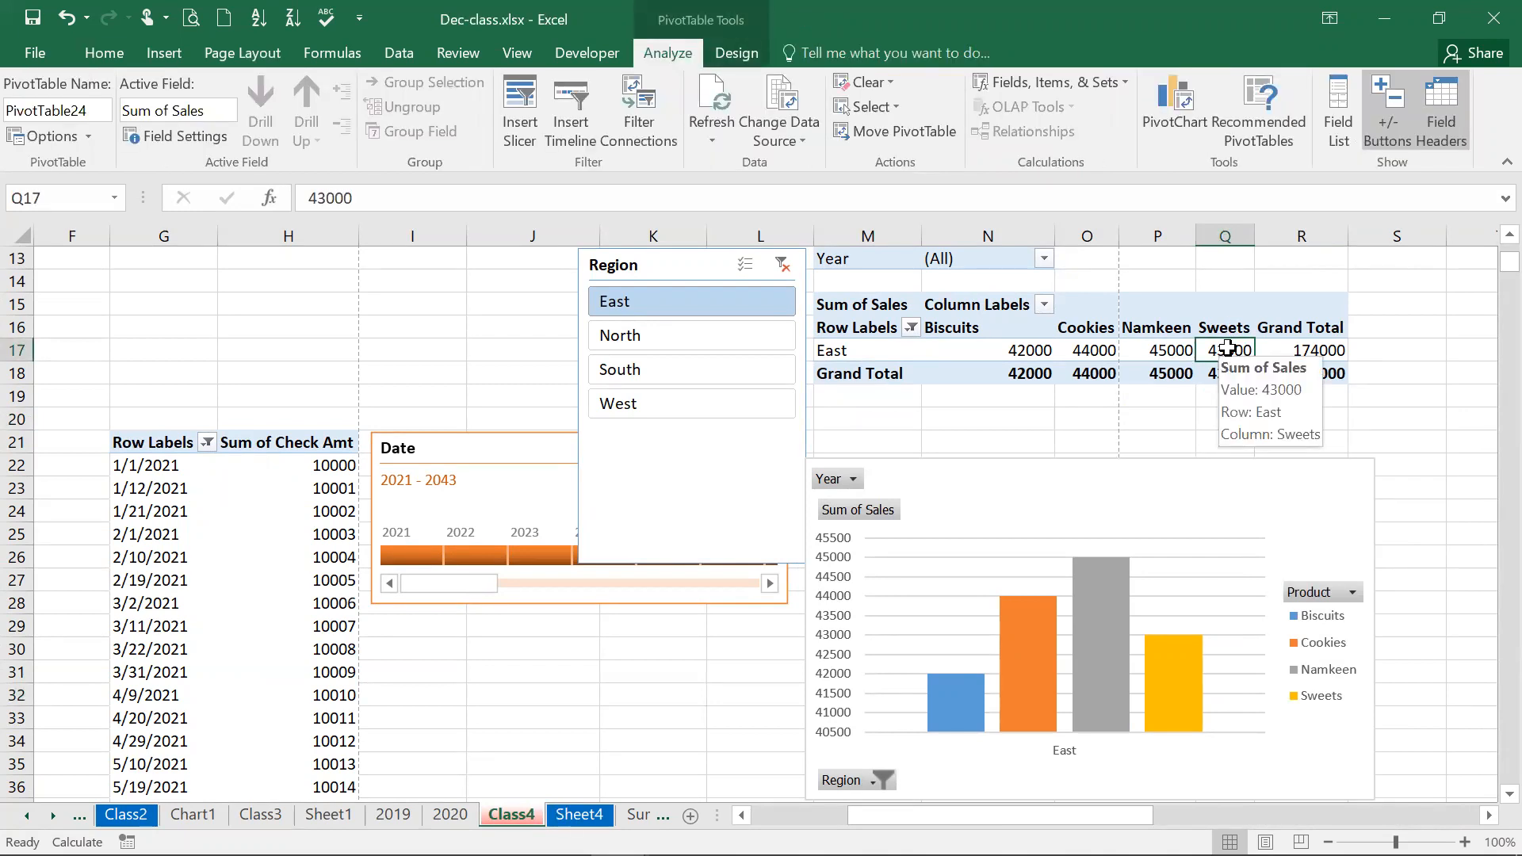
left_click(1365, 125)
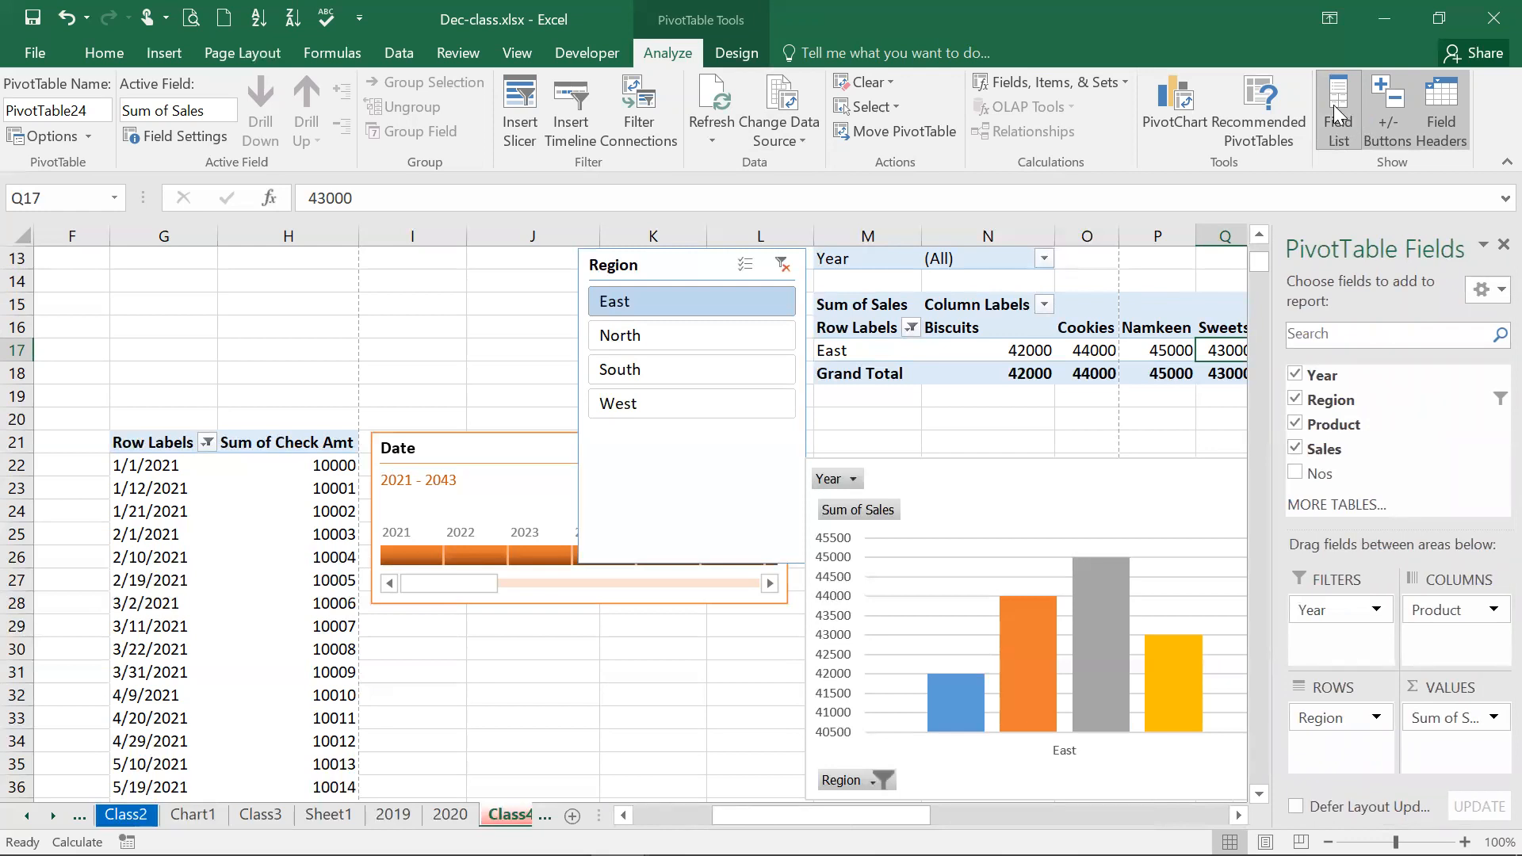
left_click(1336, 115)
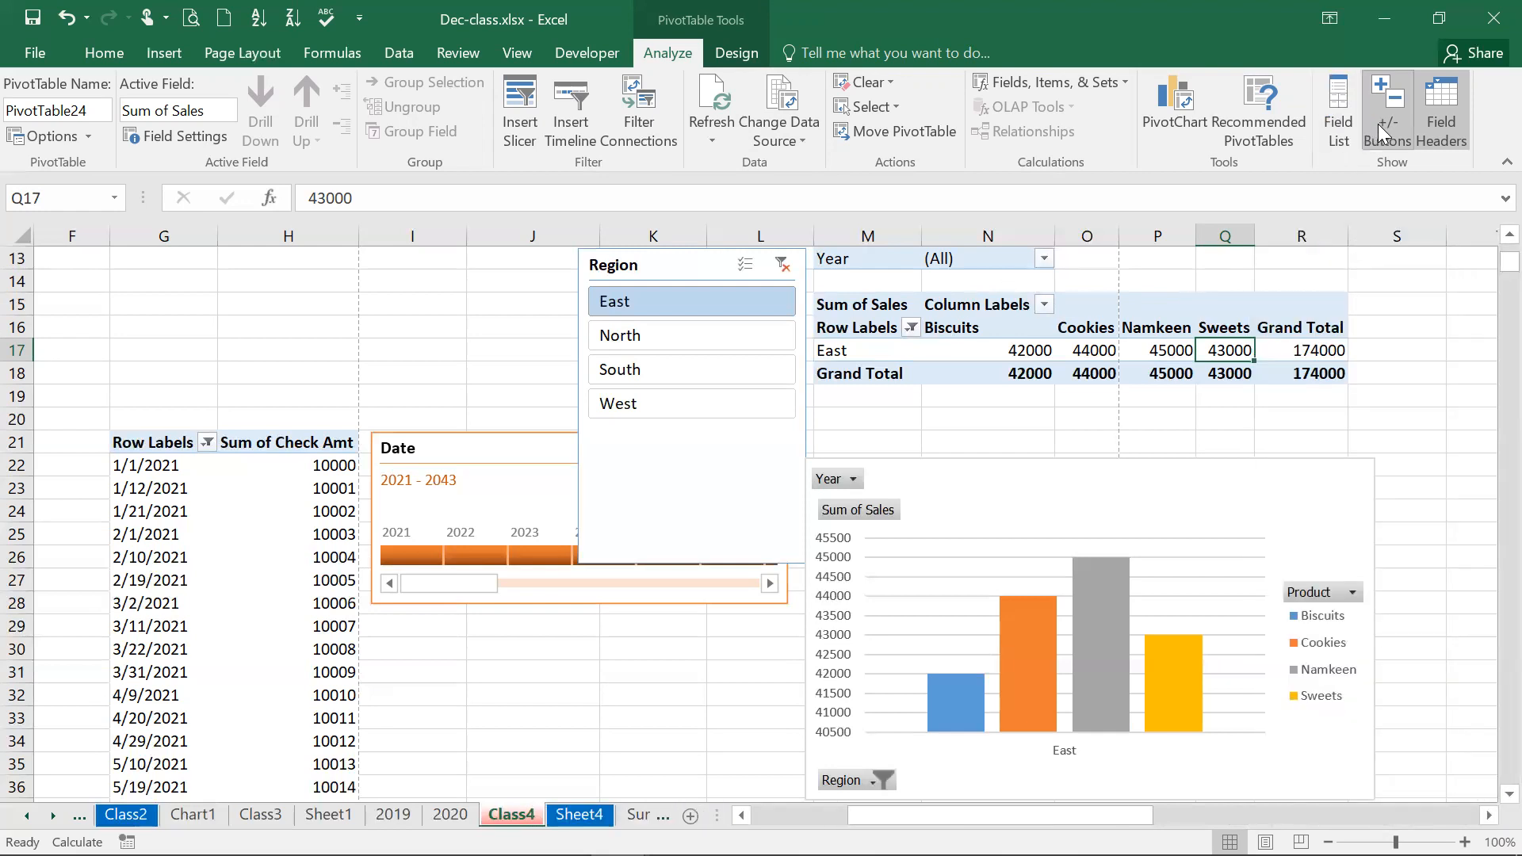
Hide the field headers of the Sales pivot table and show them again
left_click(1460, 134)
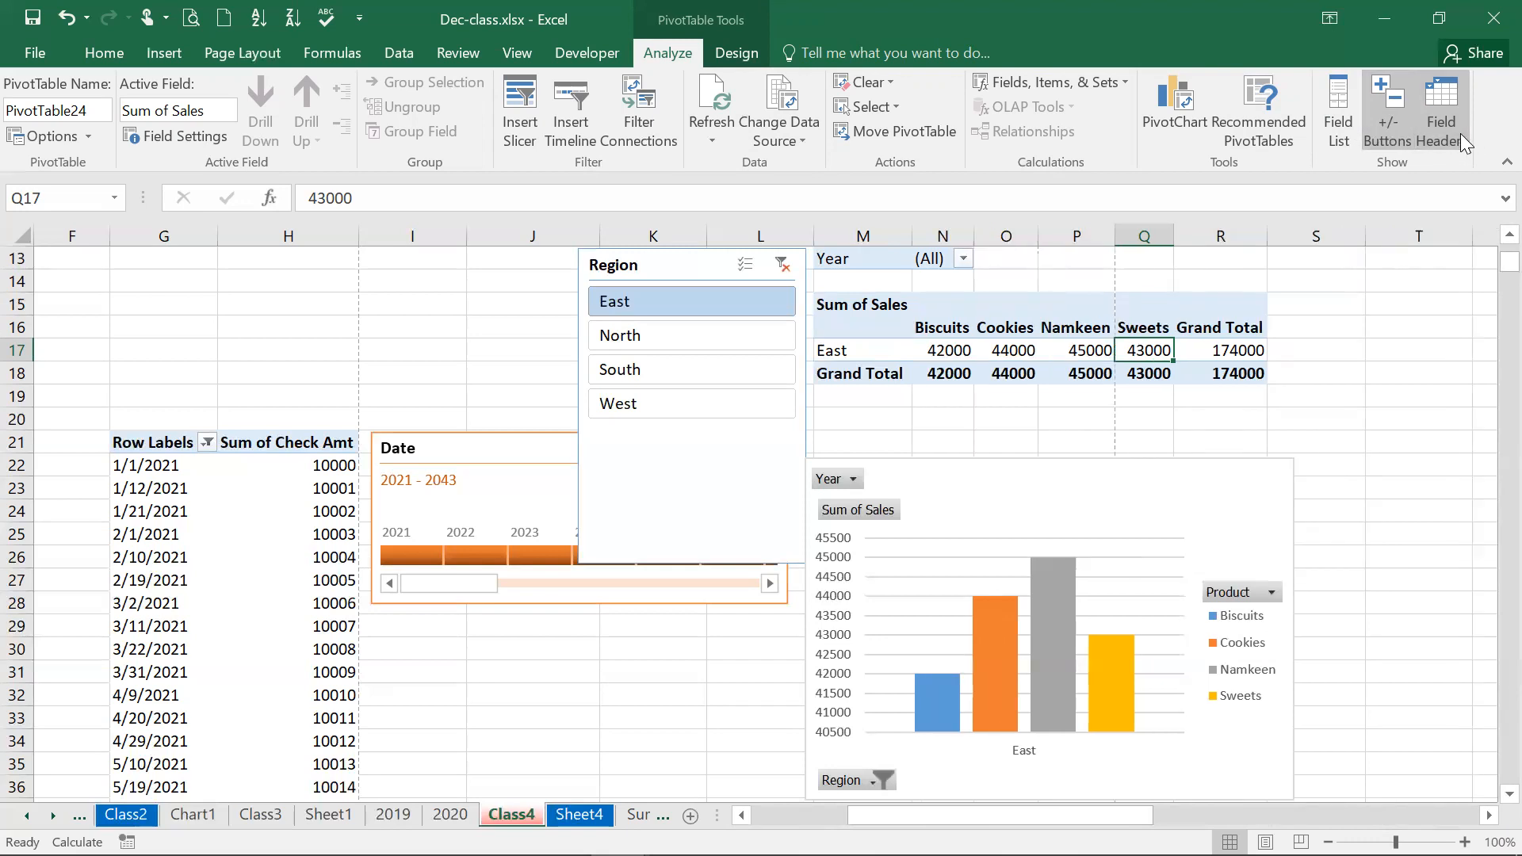
left_click(1455, 125)
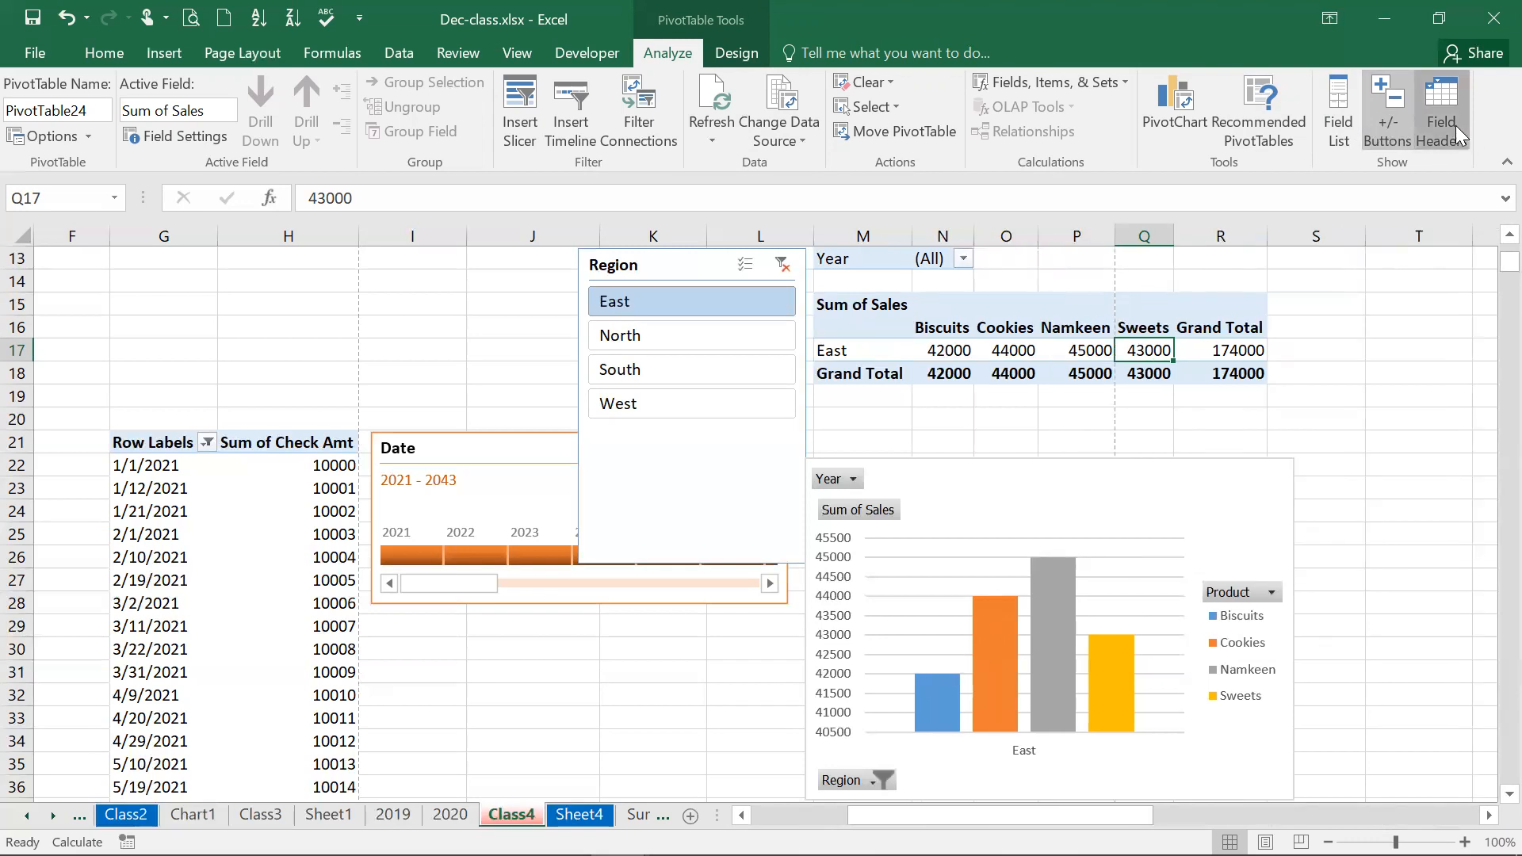
left_click(1455, 125)
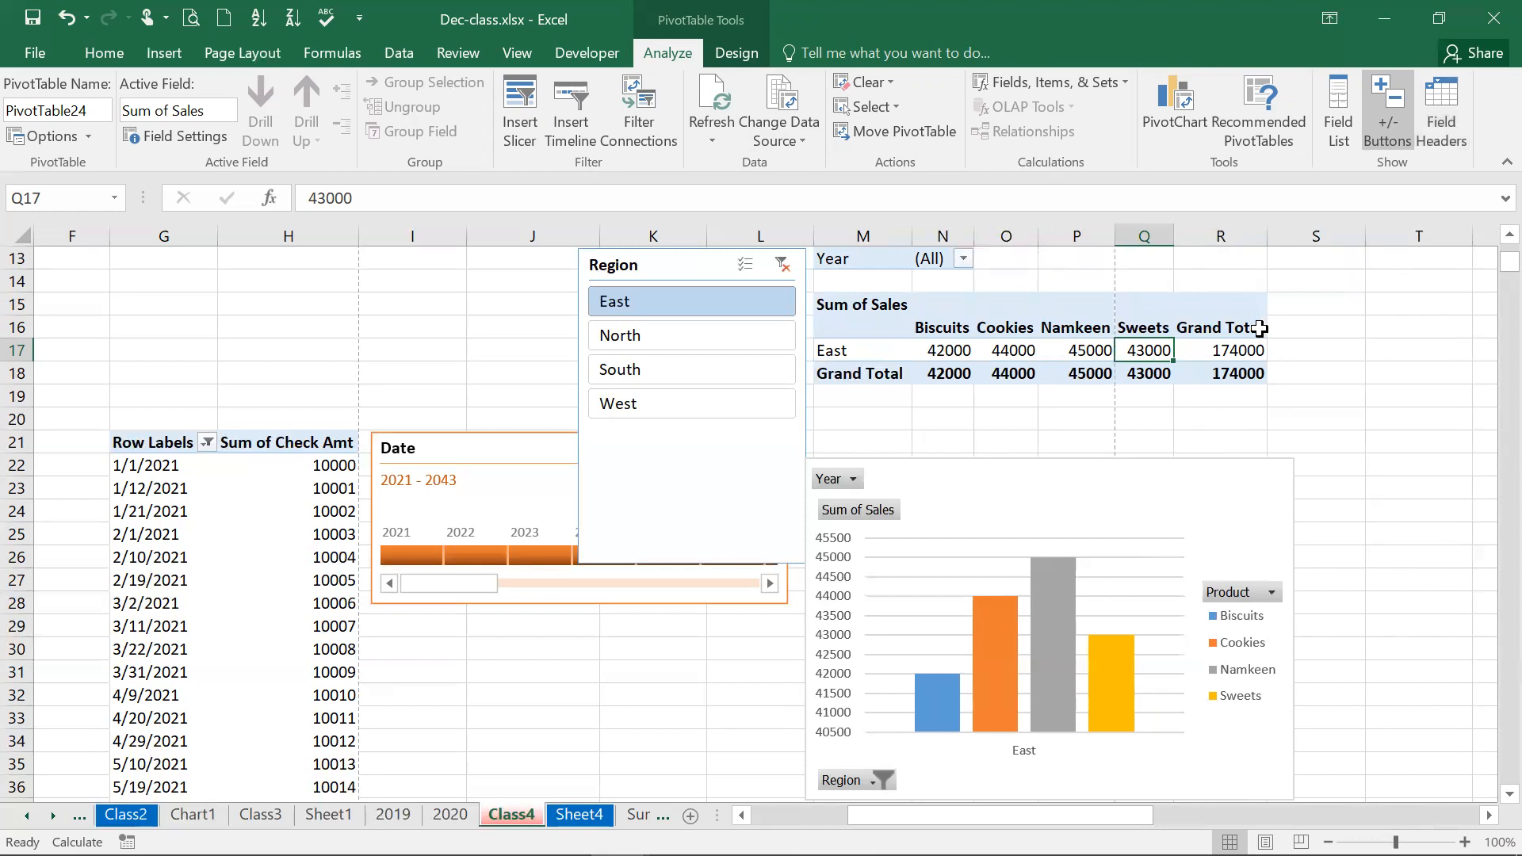
left_click(1427, 132)
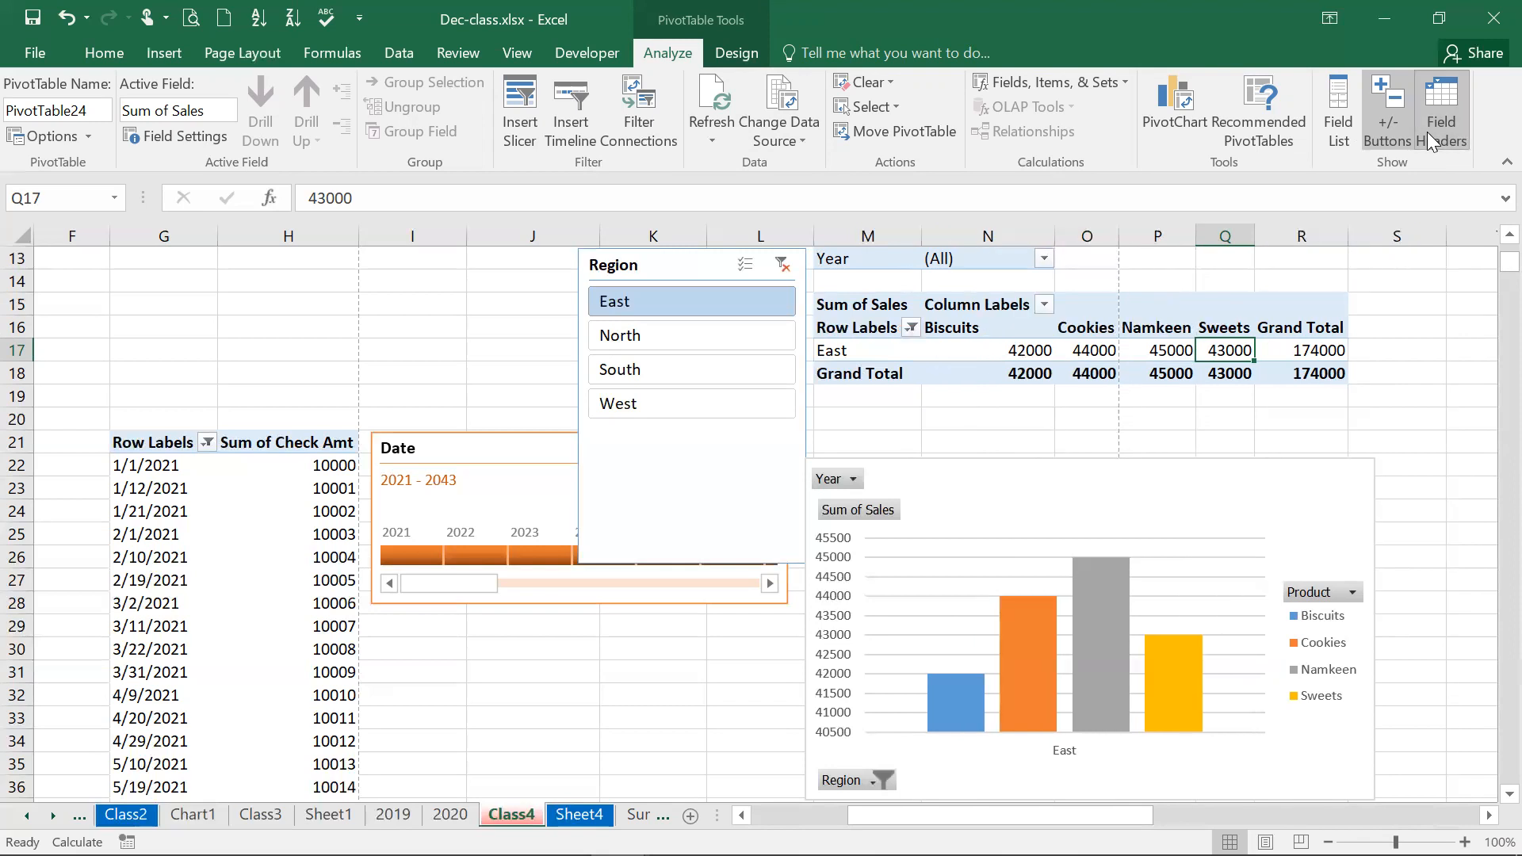
Apply the green Medium PivotTable style with a solid header to the Sales pivot table and turn on Banded Rows
left_click(722, 57)
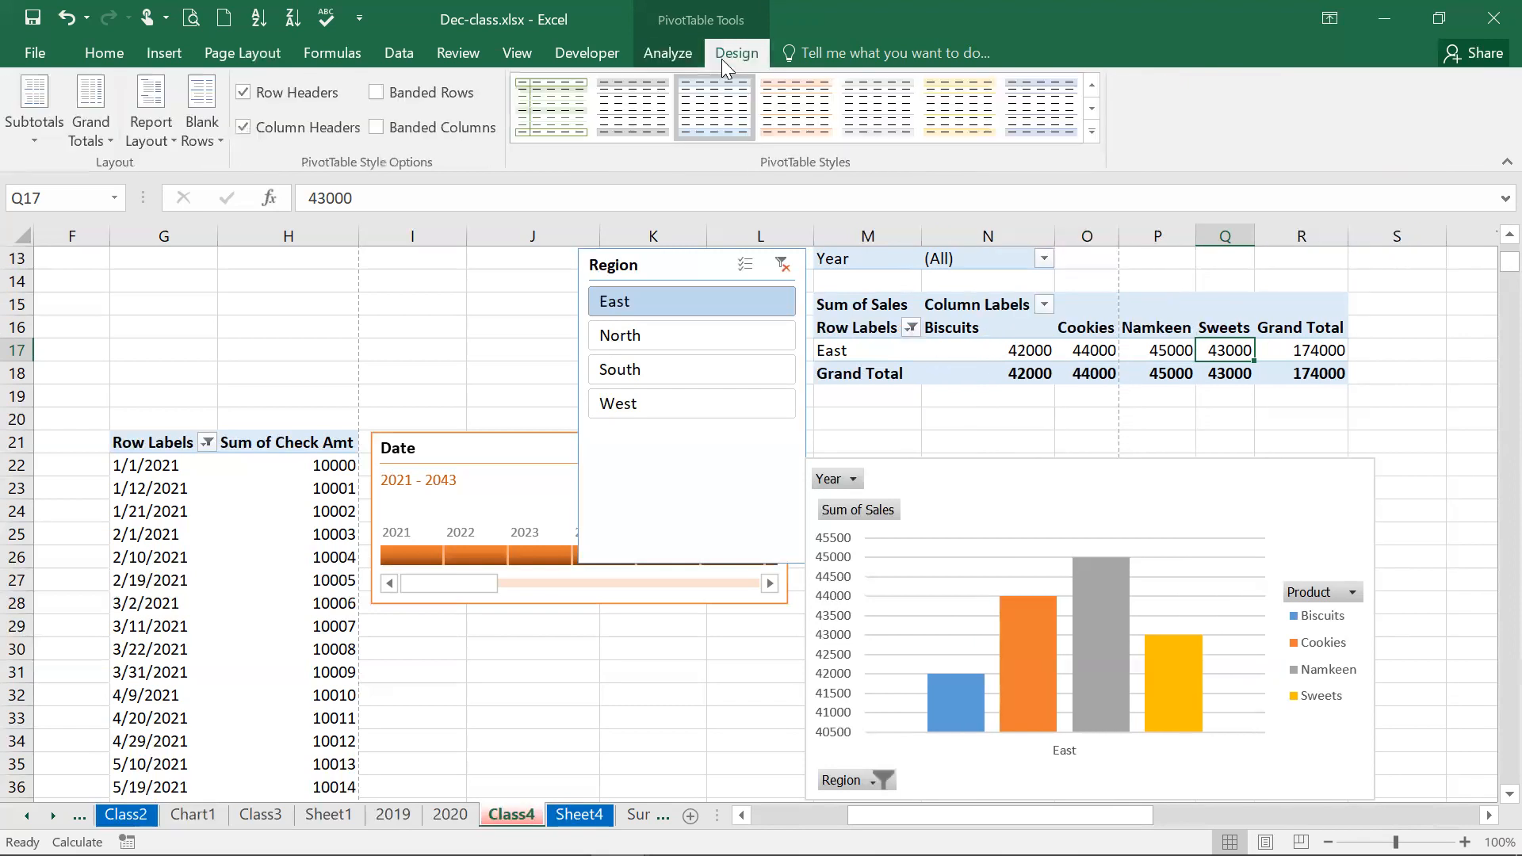
left_click(1086, 140)
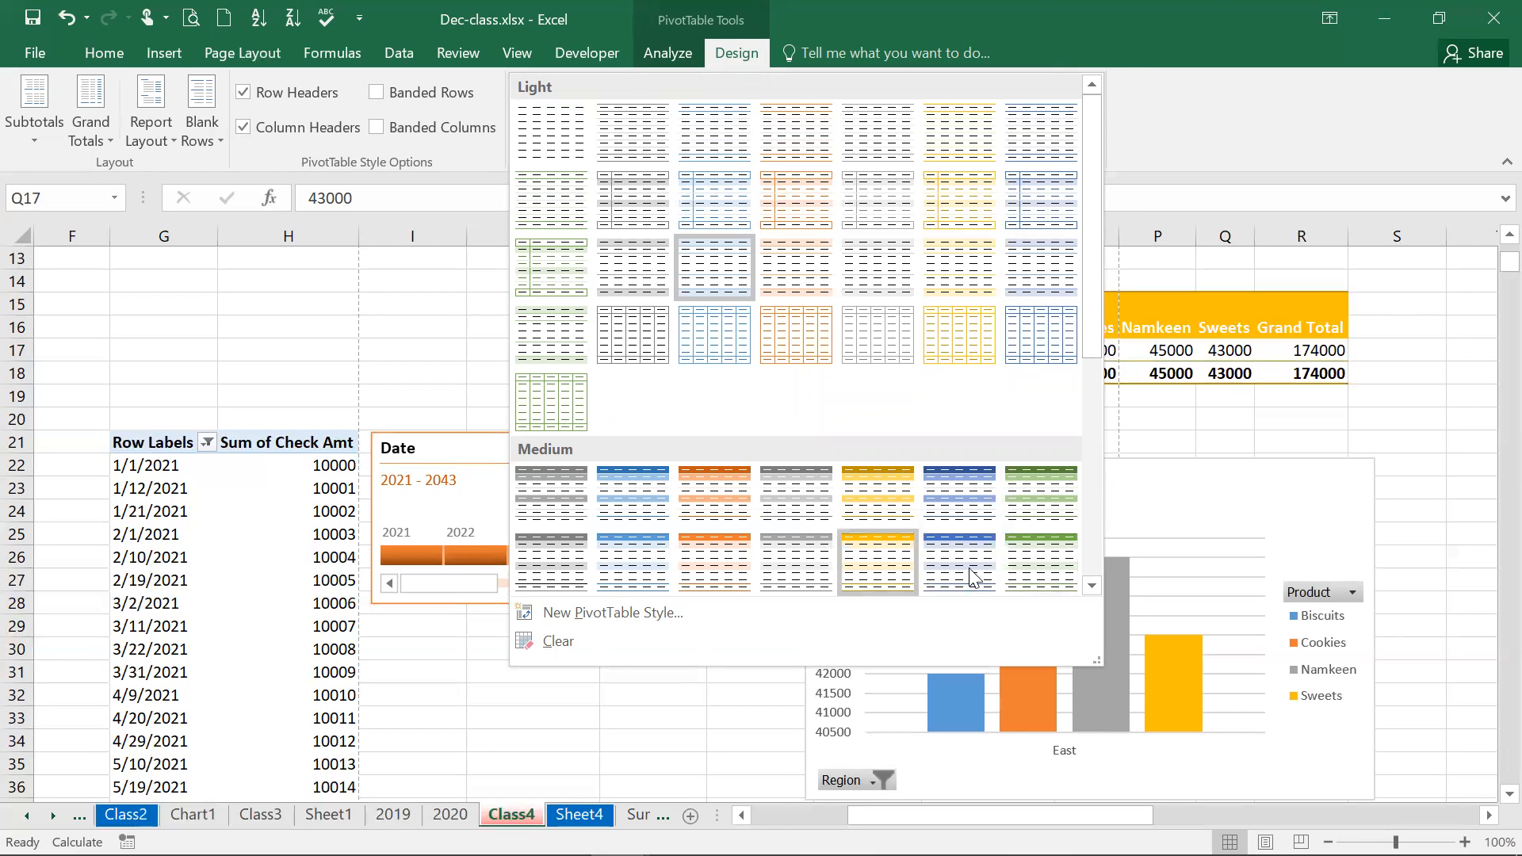
left_click(1024, 575)
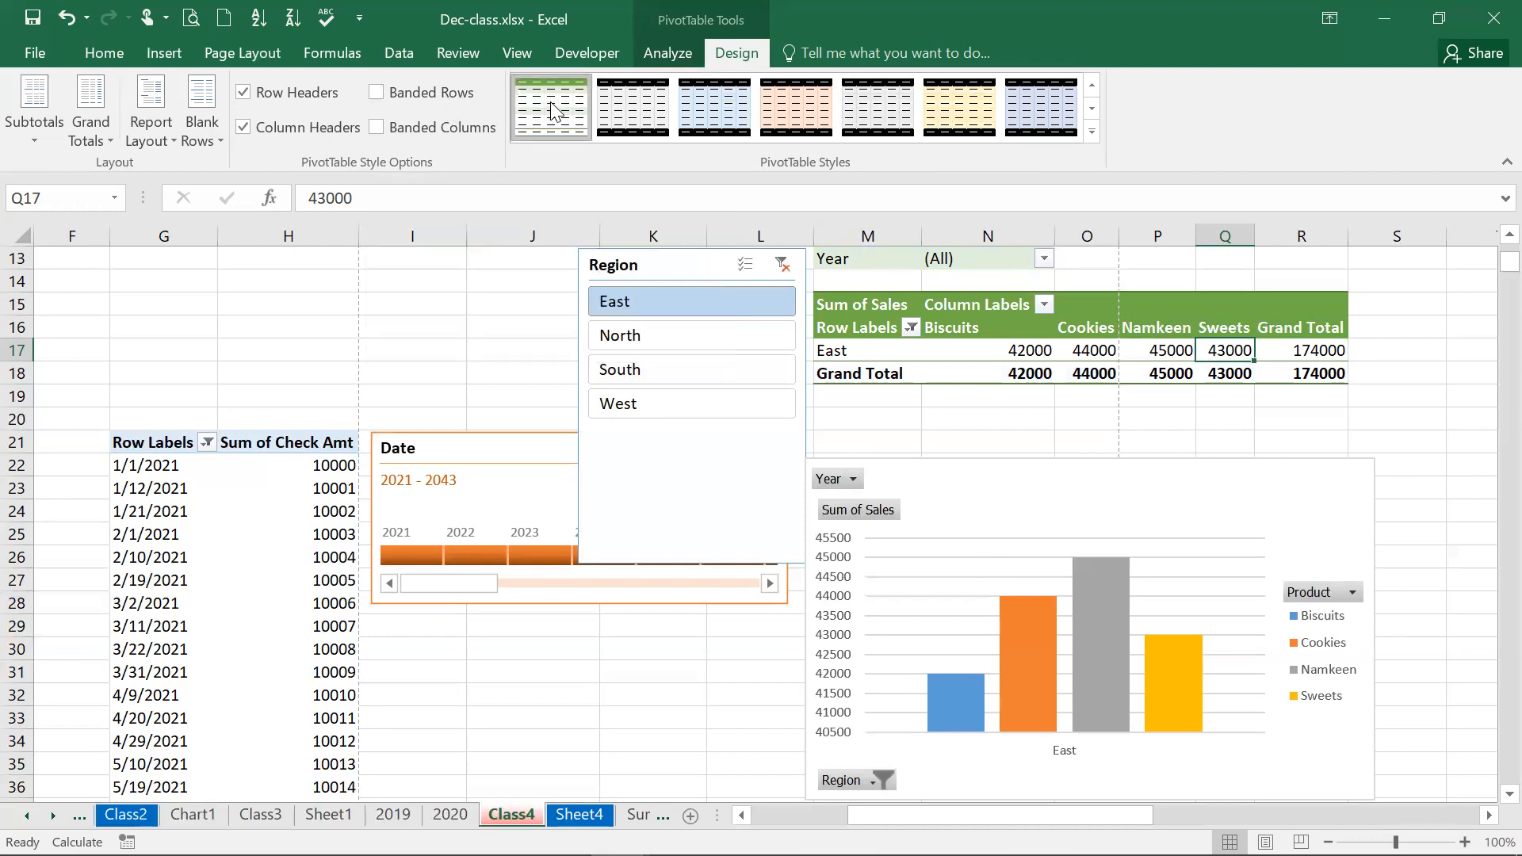
left_click(413, 96)
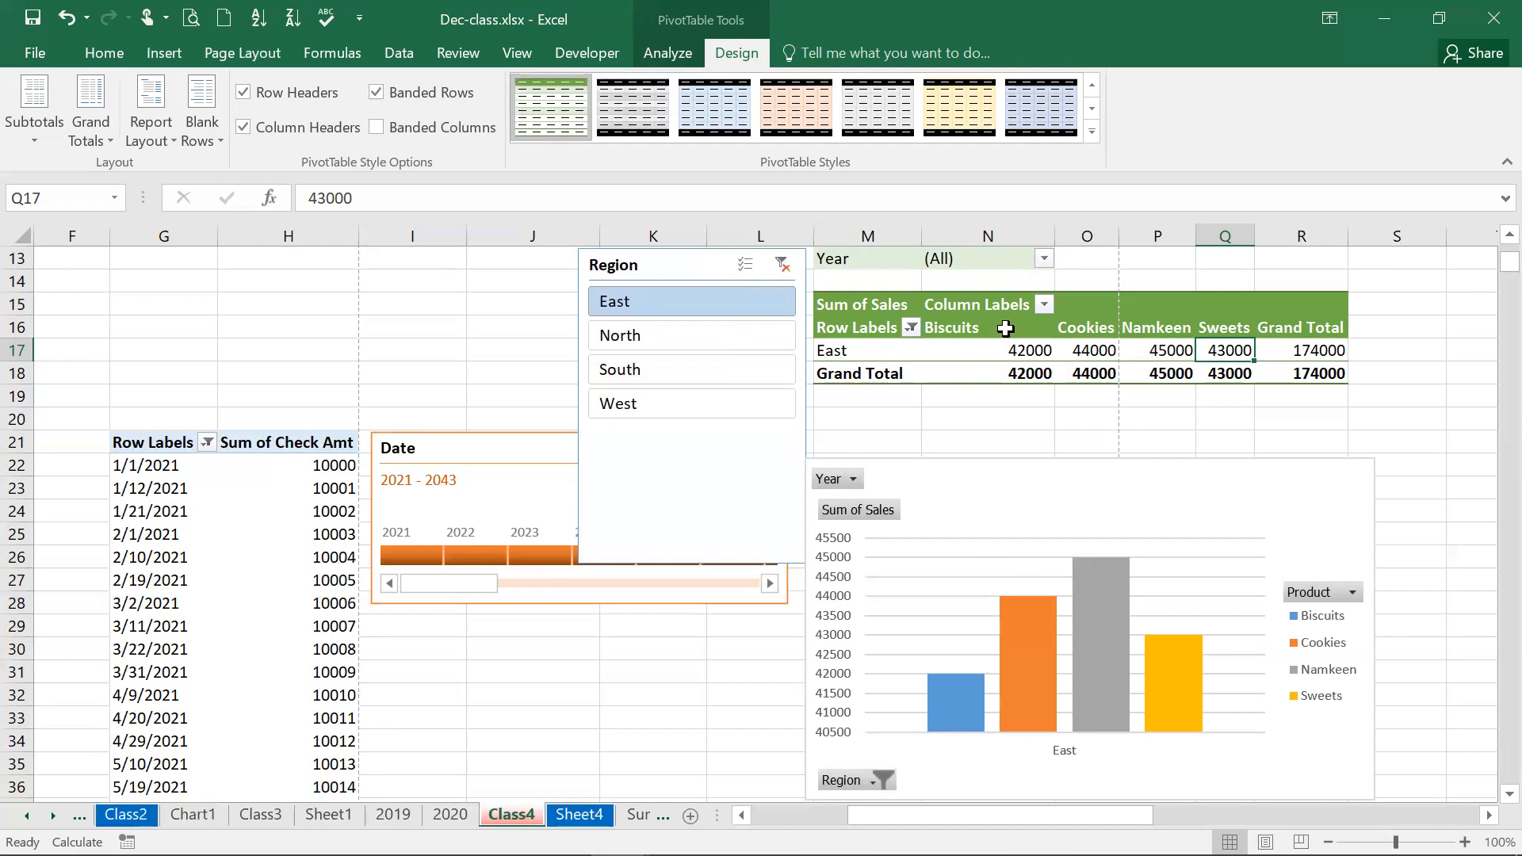
Clear the Region slicer's filter and select the North Biscuits value in the Sales pivot table
left_click(782, 274)
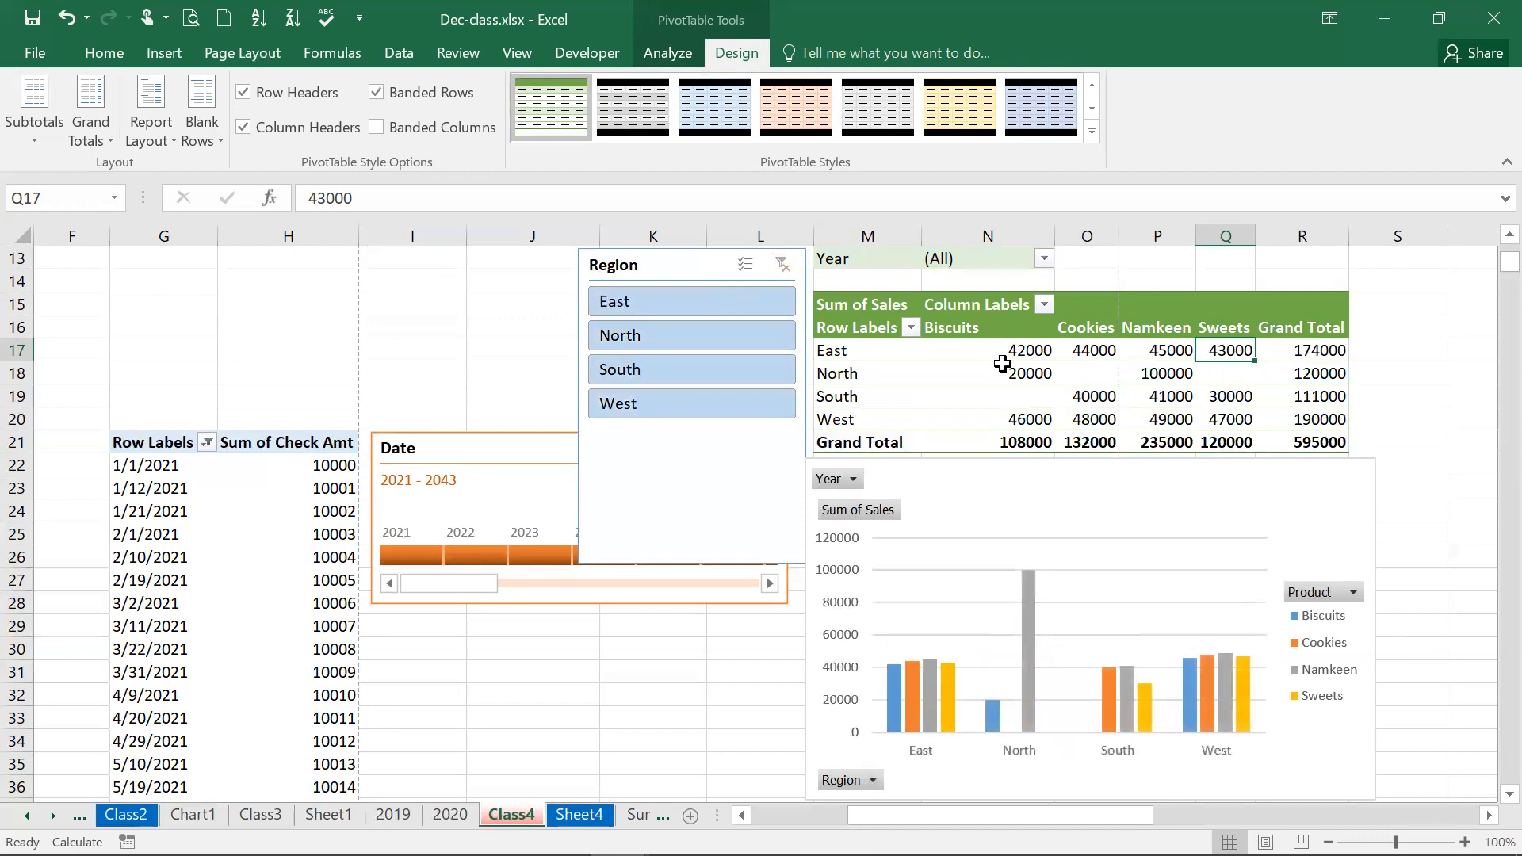
left_click(978, 364)
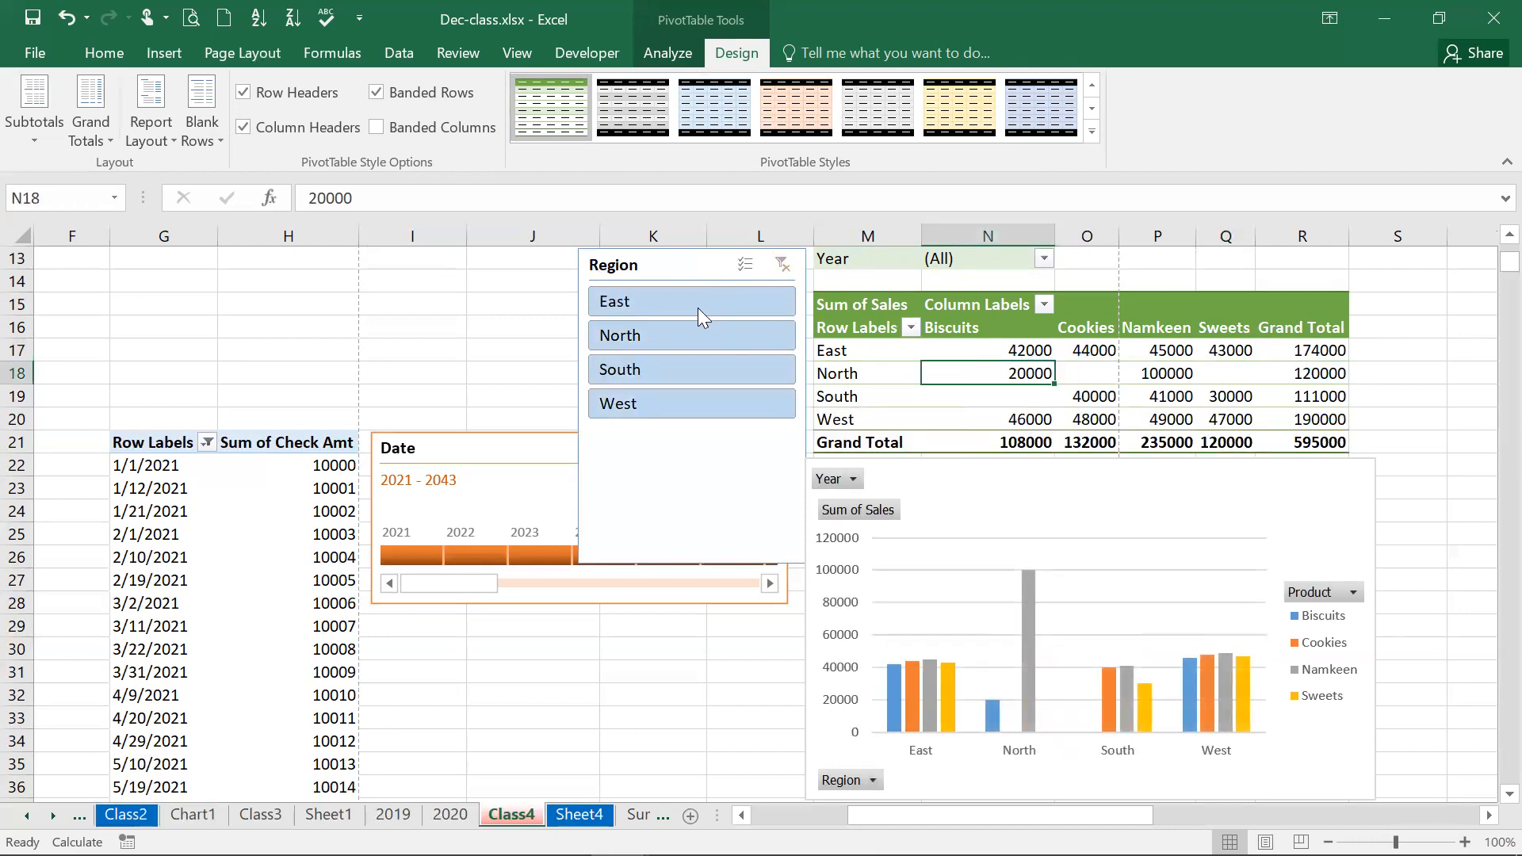
Try the black Medium and plain Light styles on the Sales pivot table, and settle on the blue gridded Light style
left_click(633, 107)
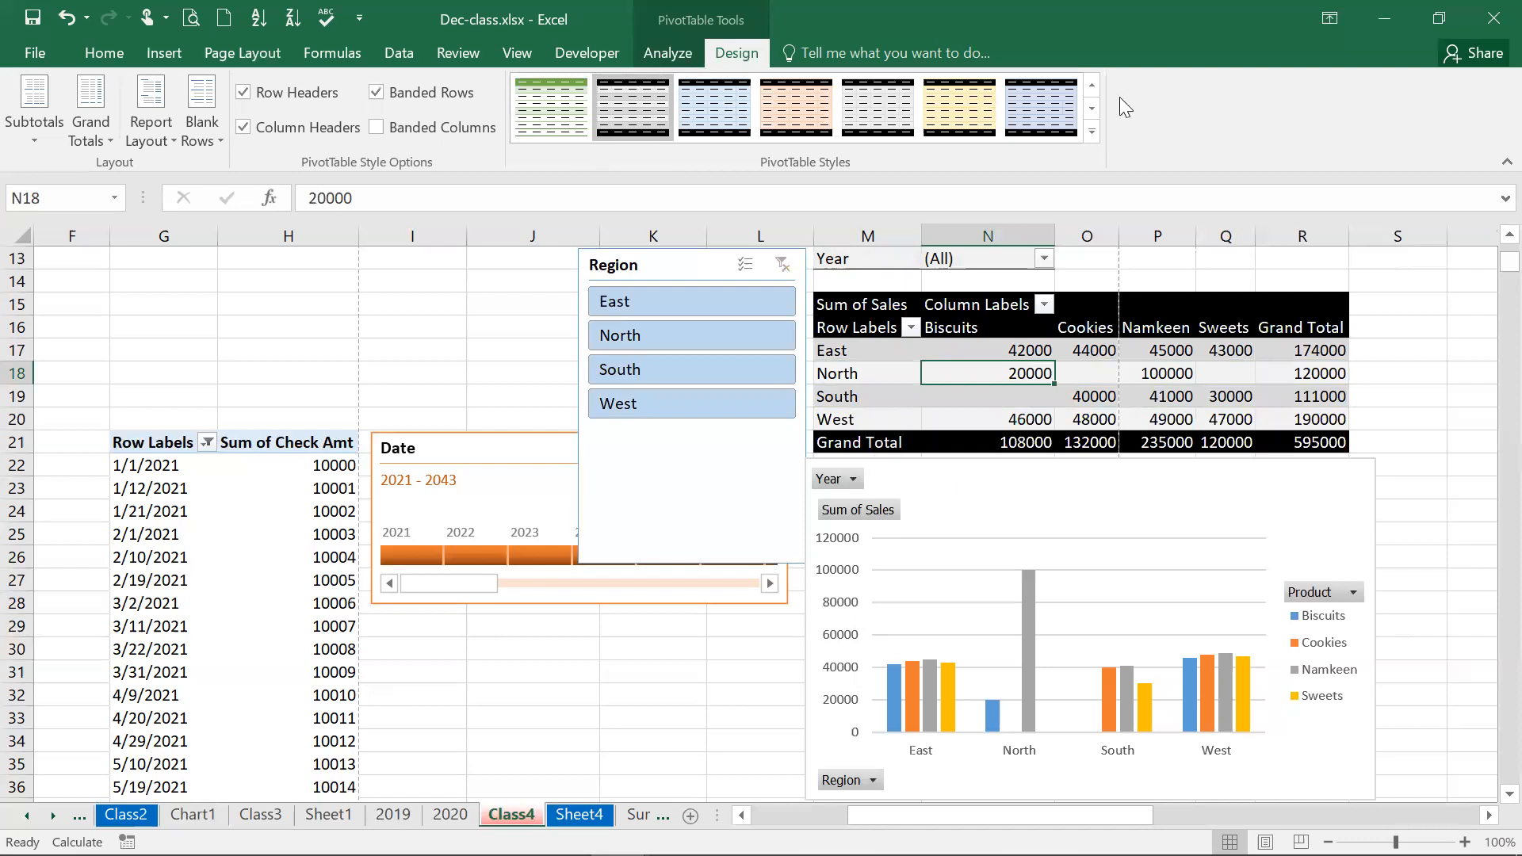
left_click(1090, 133)
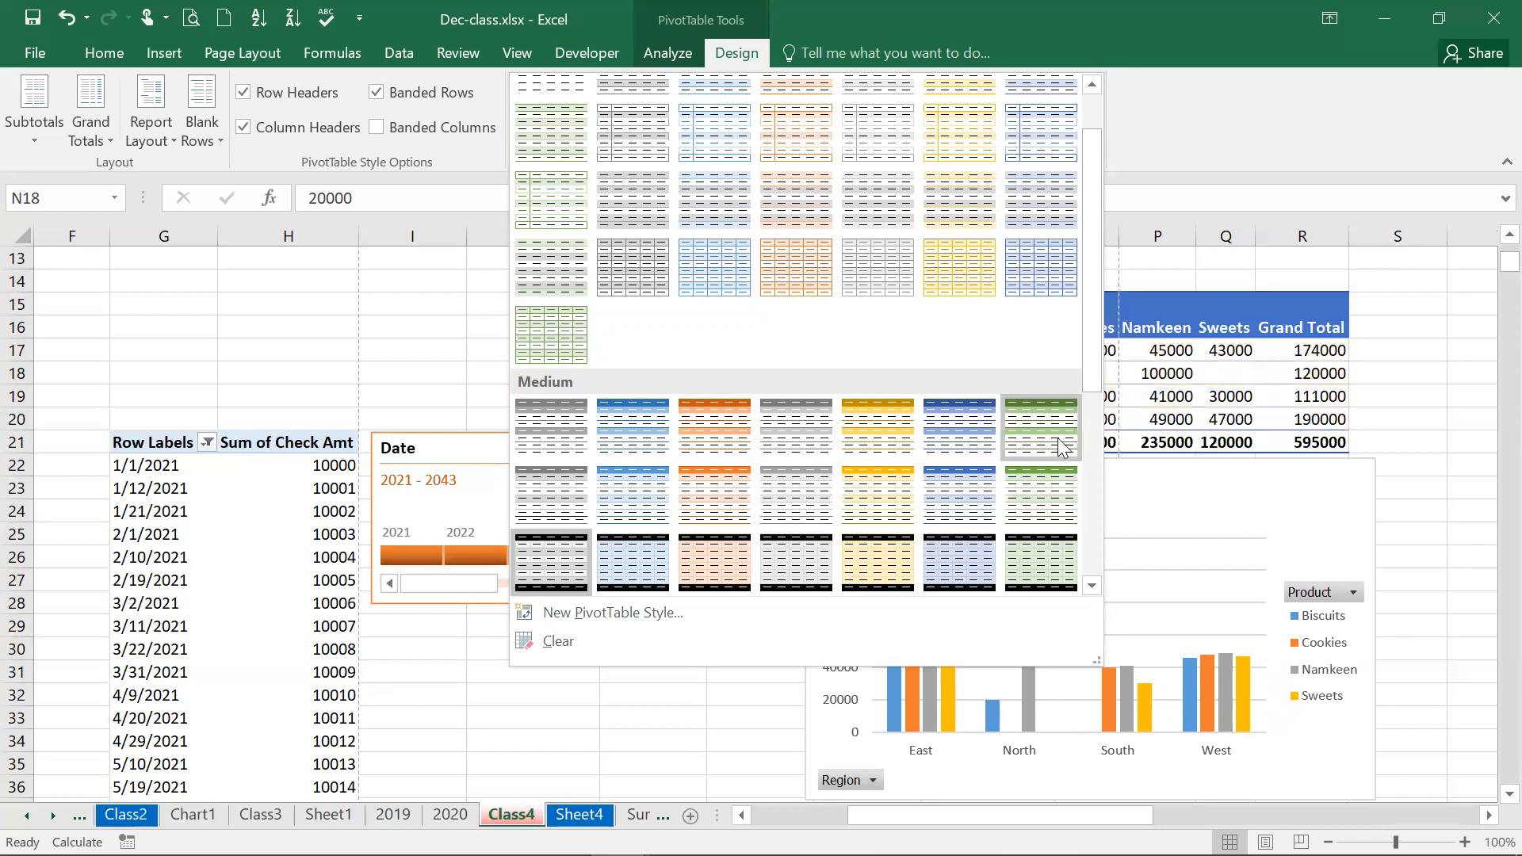
left_click(1042, 274)
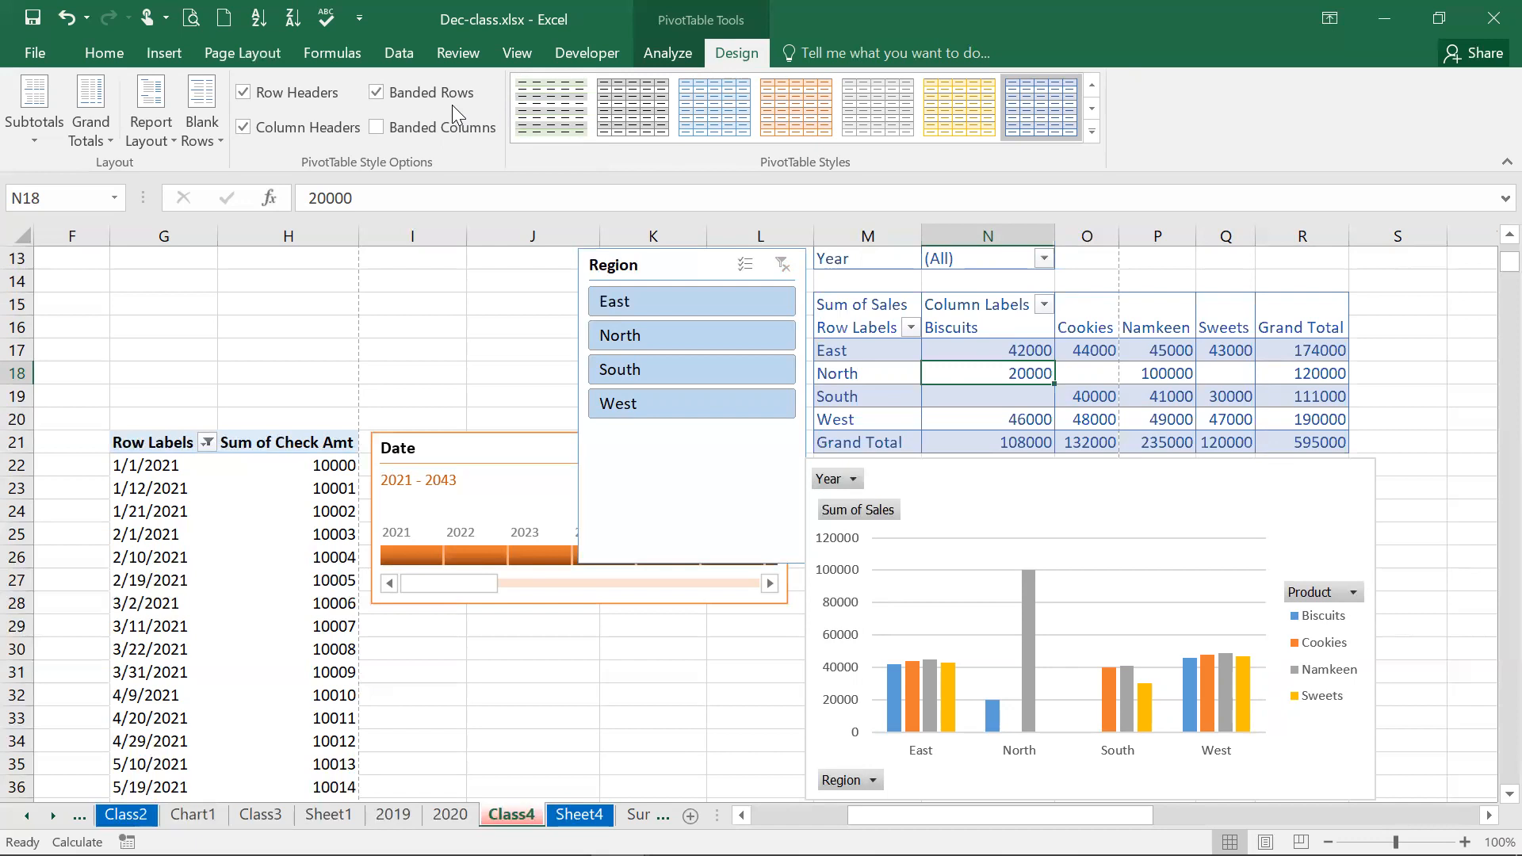
left_click(1092, 134)
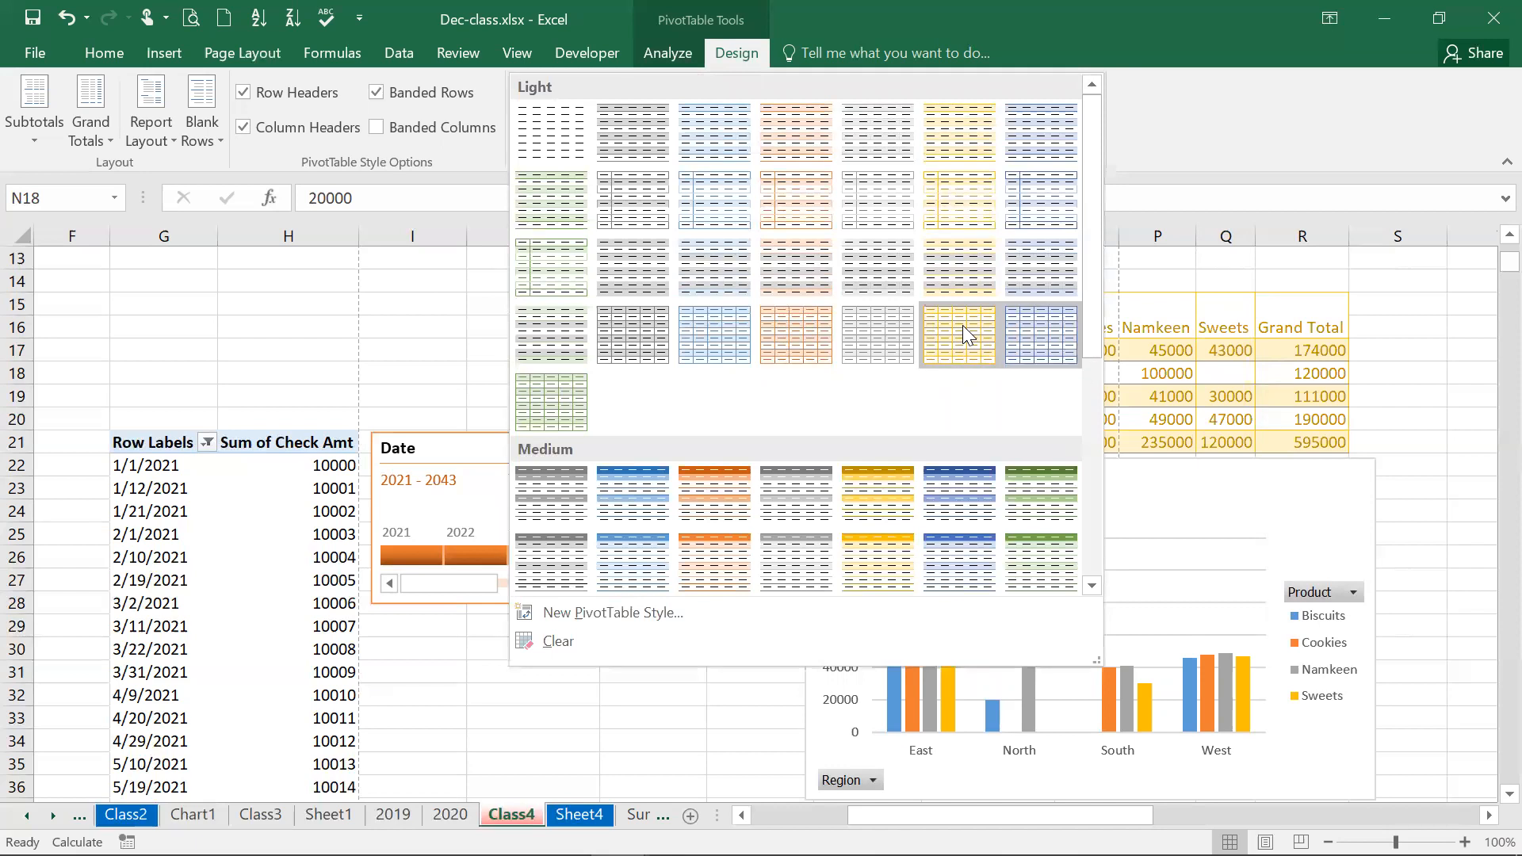
left_click(569, 128)
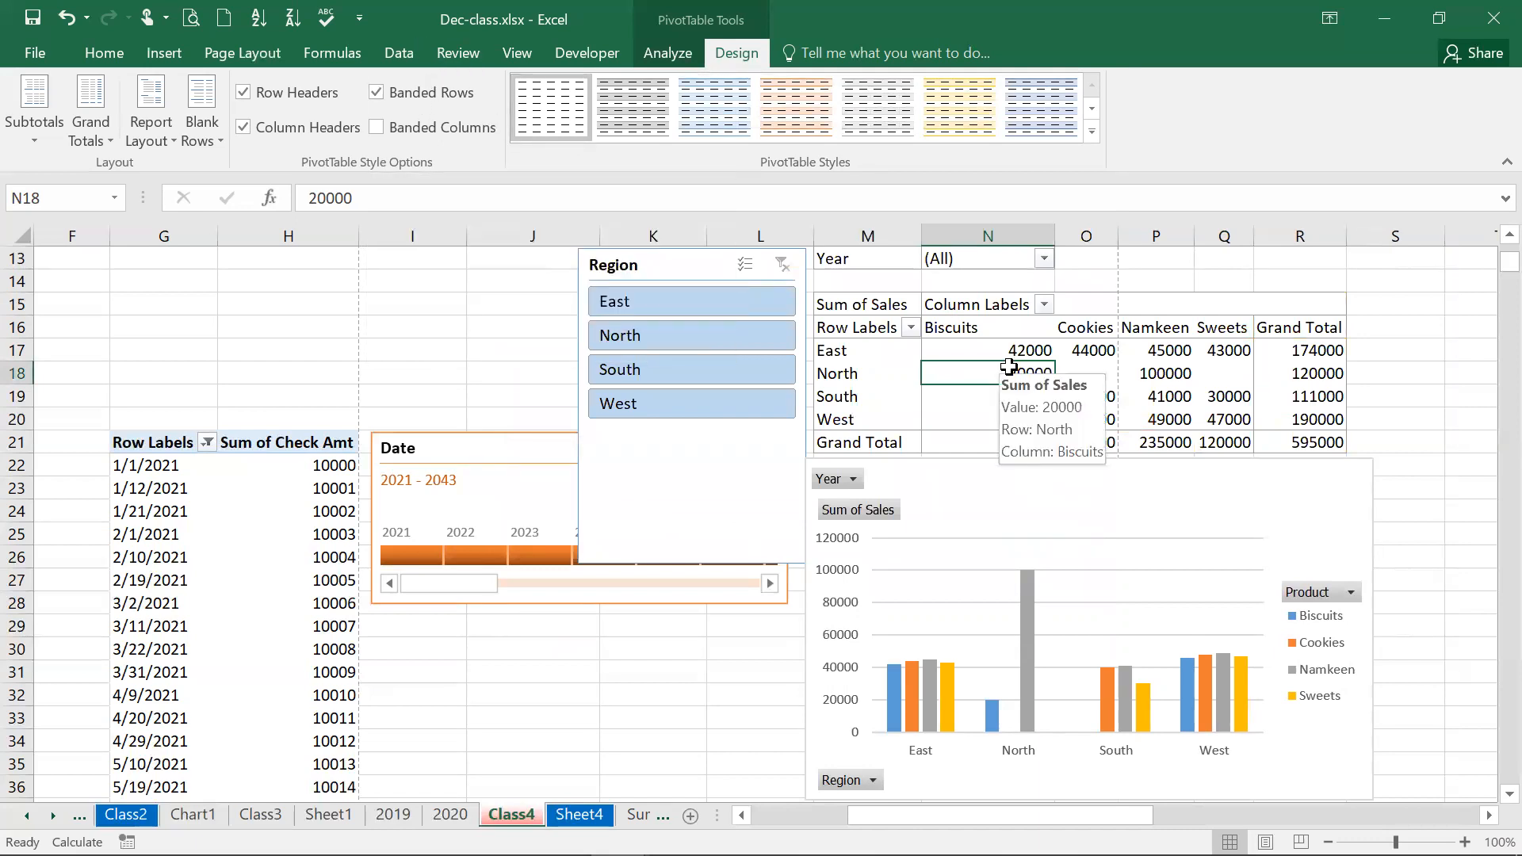
left_click(1091, 133)
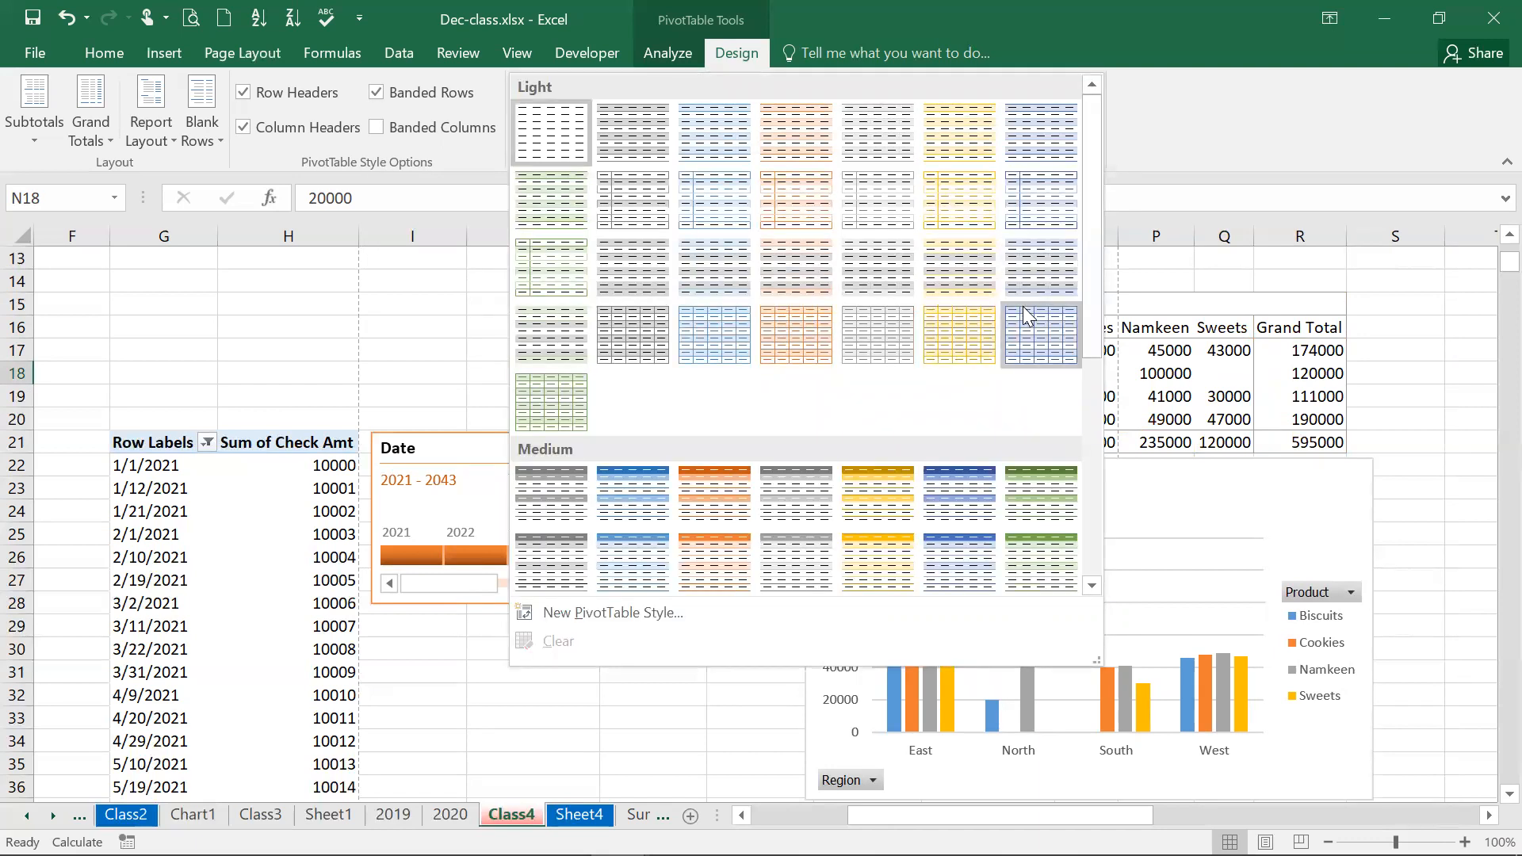
left_click(1040, 334)
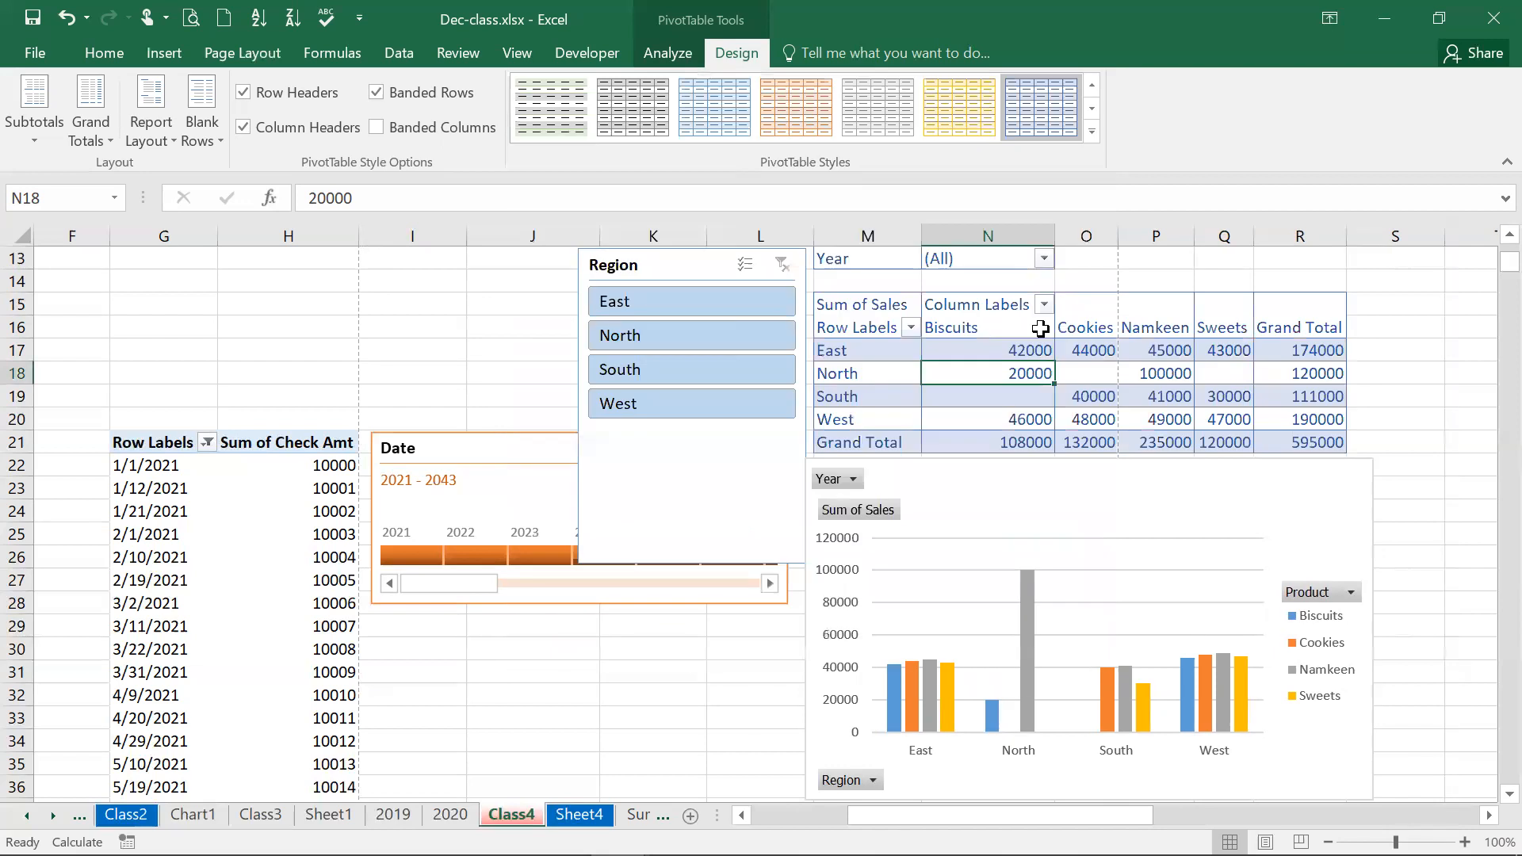
Replace row banding with column banding in the Sales pivot table by turning Banded Rows off and Banded Columns on
left_click(450, 98)
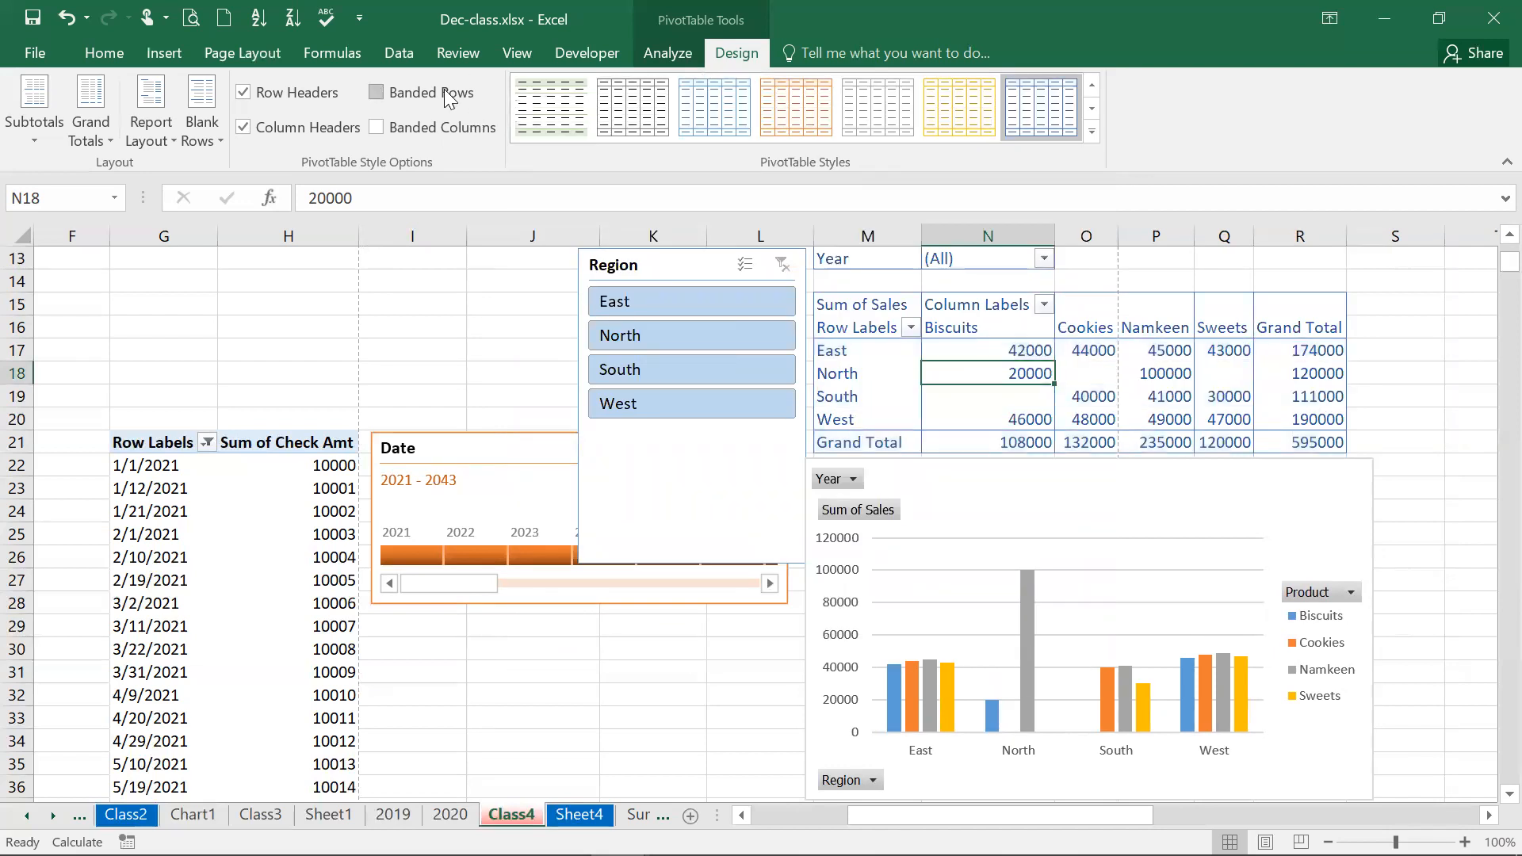
left_click(448, 132)
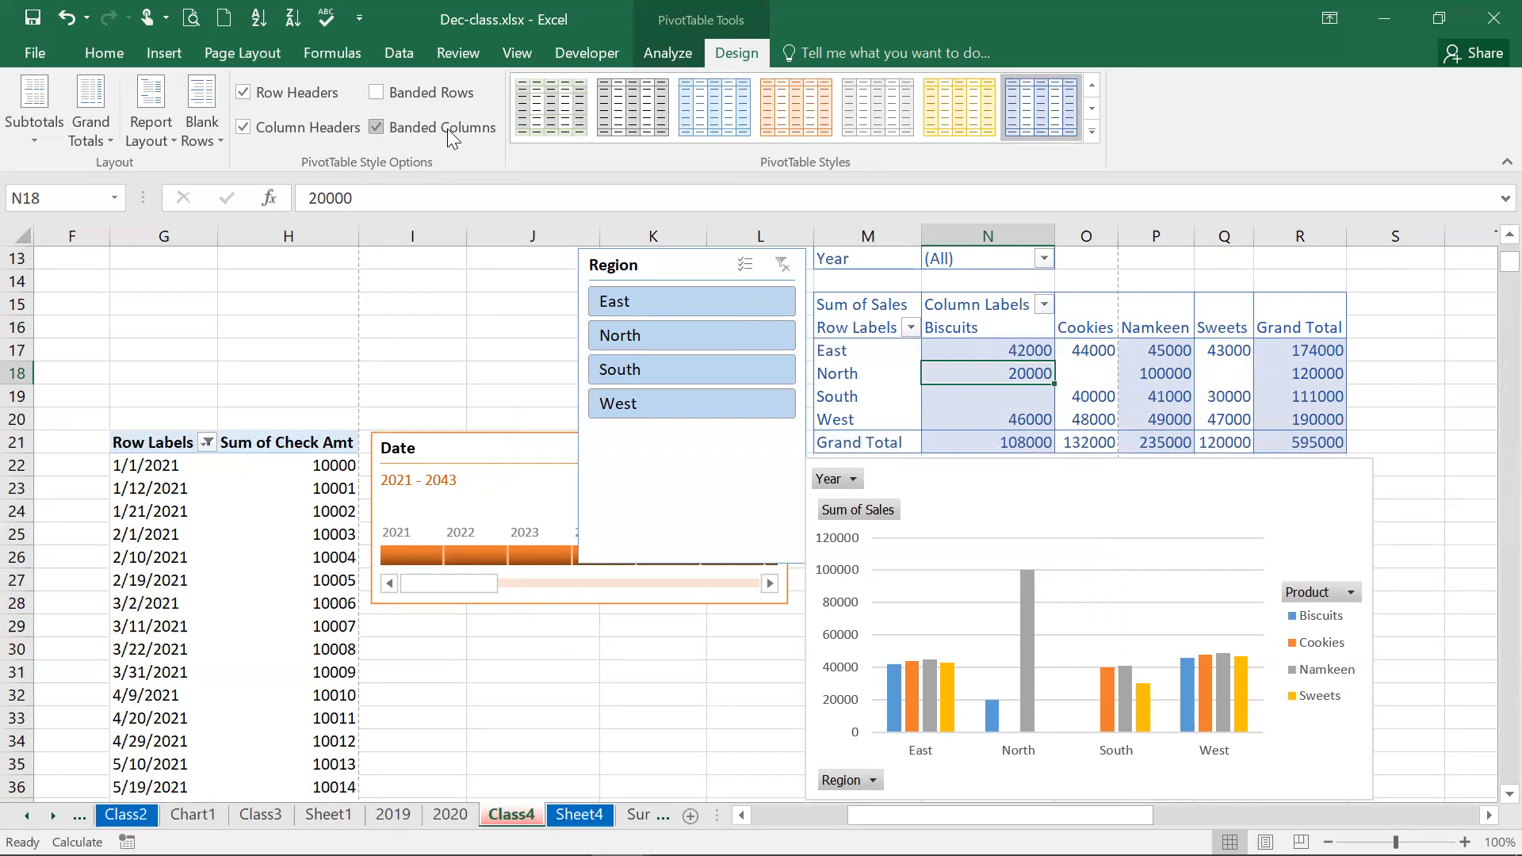
Turn off Row Headers and Column Headers for the Sales pivot table, and turn both on again
left_click(317, 92)
left_click(326, 125)
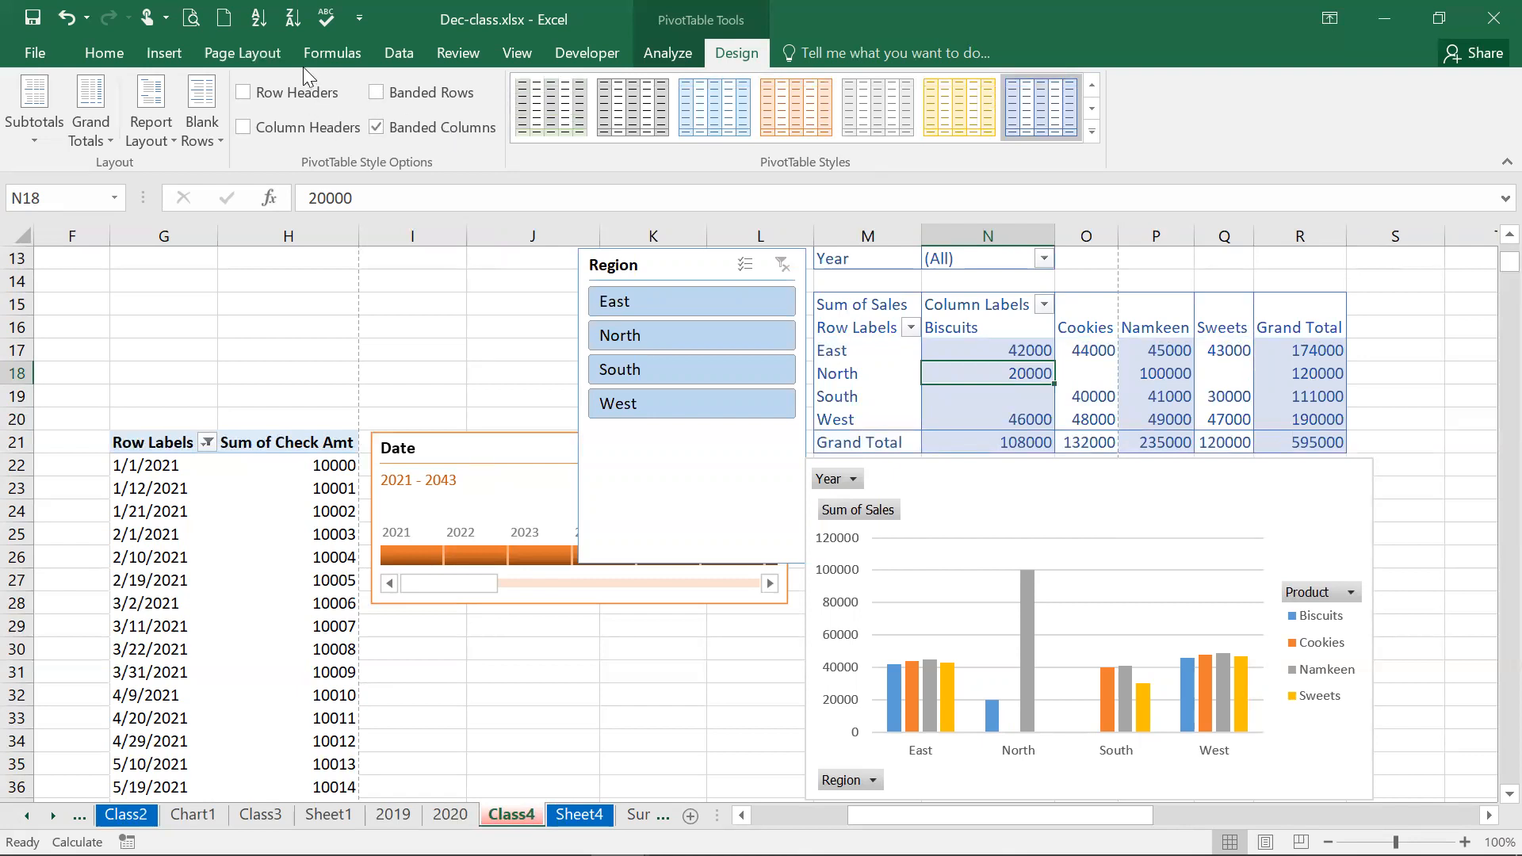
left_click(314, 95)
left_click(321, 126)
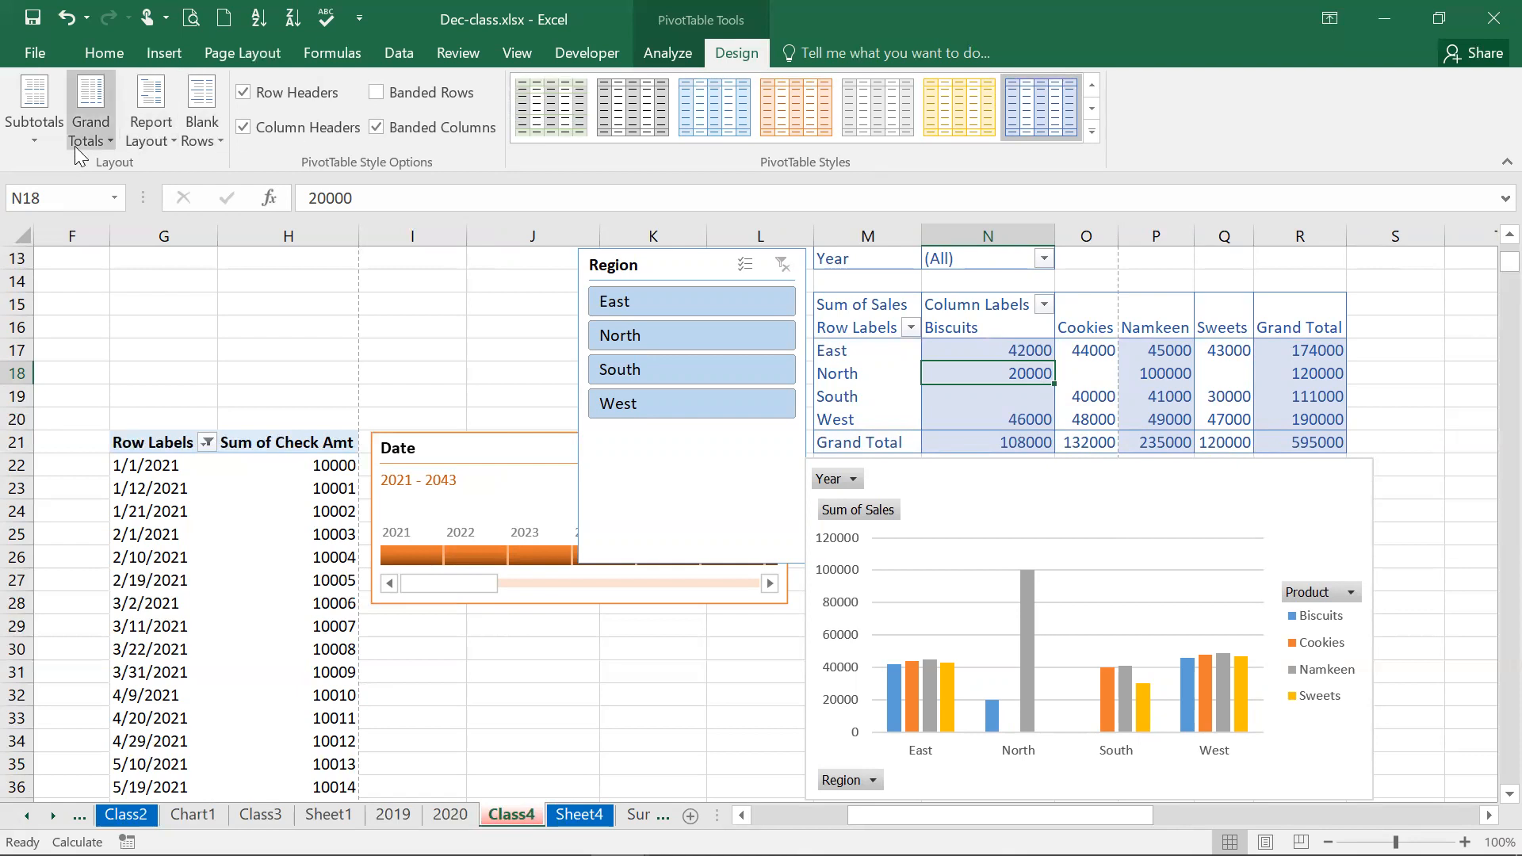
Try grand totals off for rows and columns and on for rows only, and set them on for columns only
left_click(30, 133)
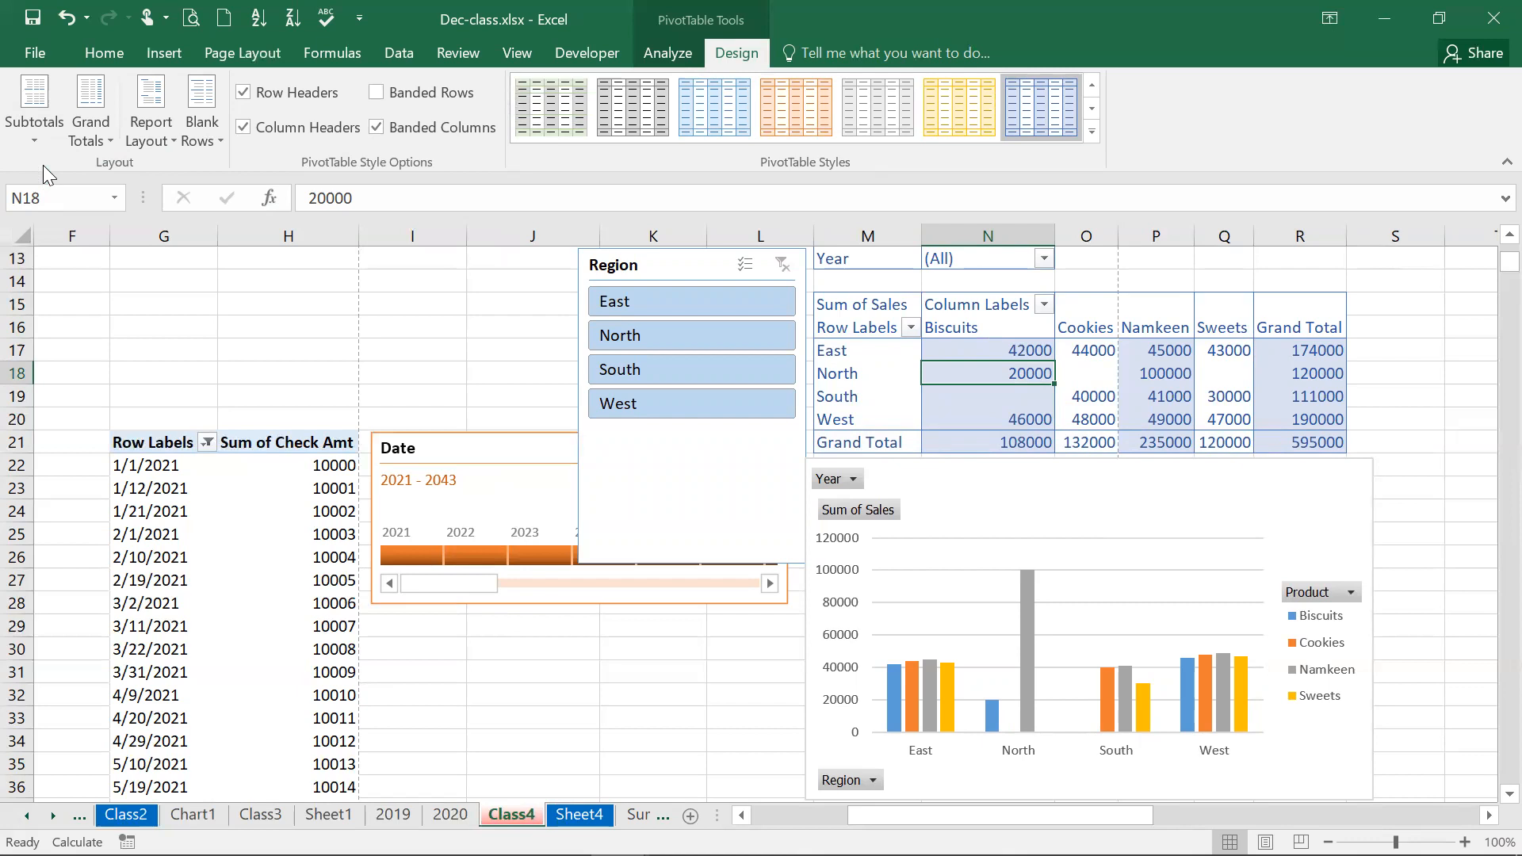
left_click(33, 120)
left_click(99, 135)
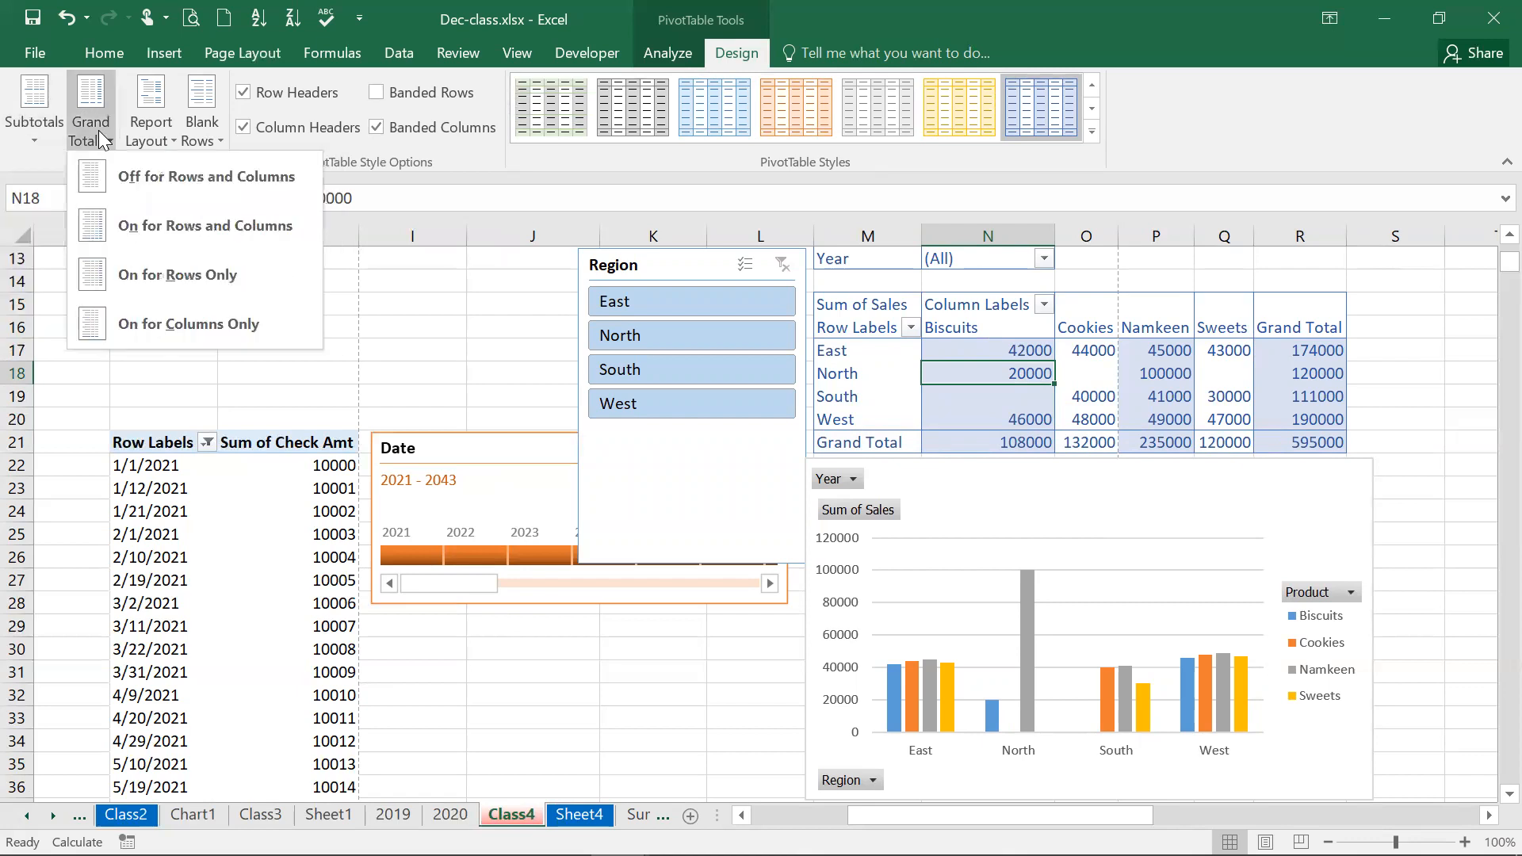
left_click(131, 179)
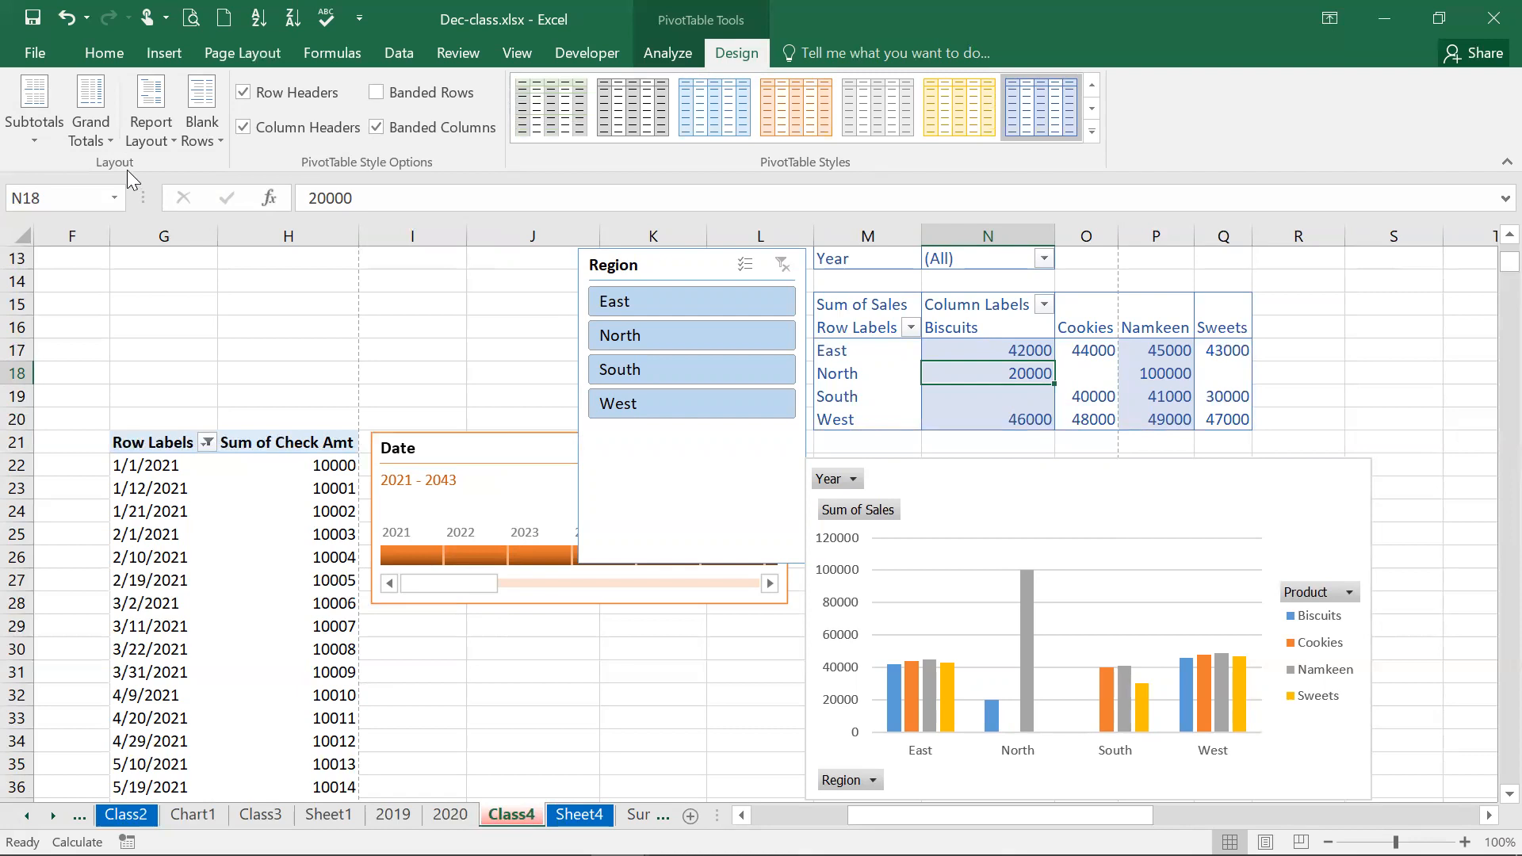
left_click(90, 133)
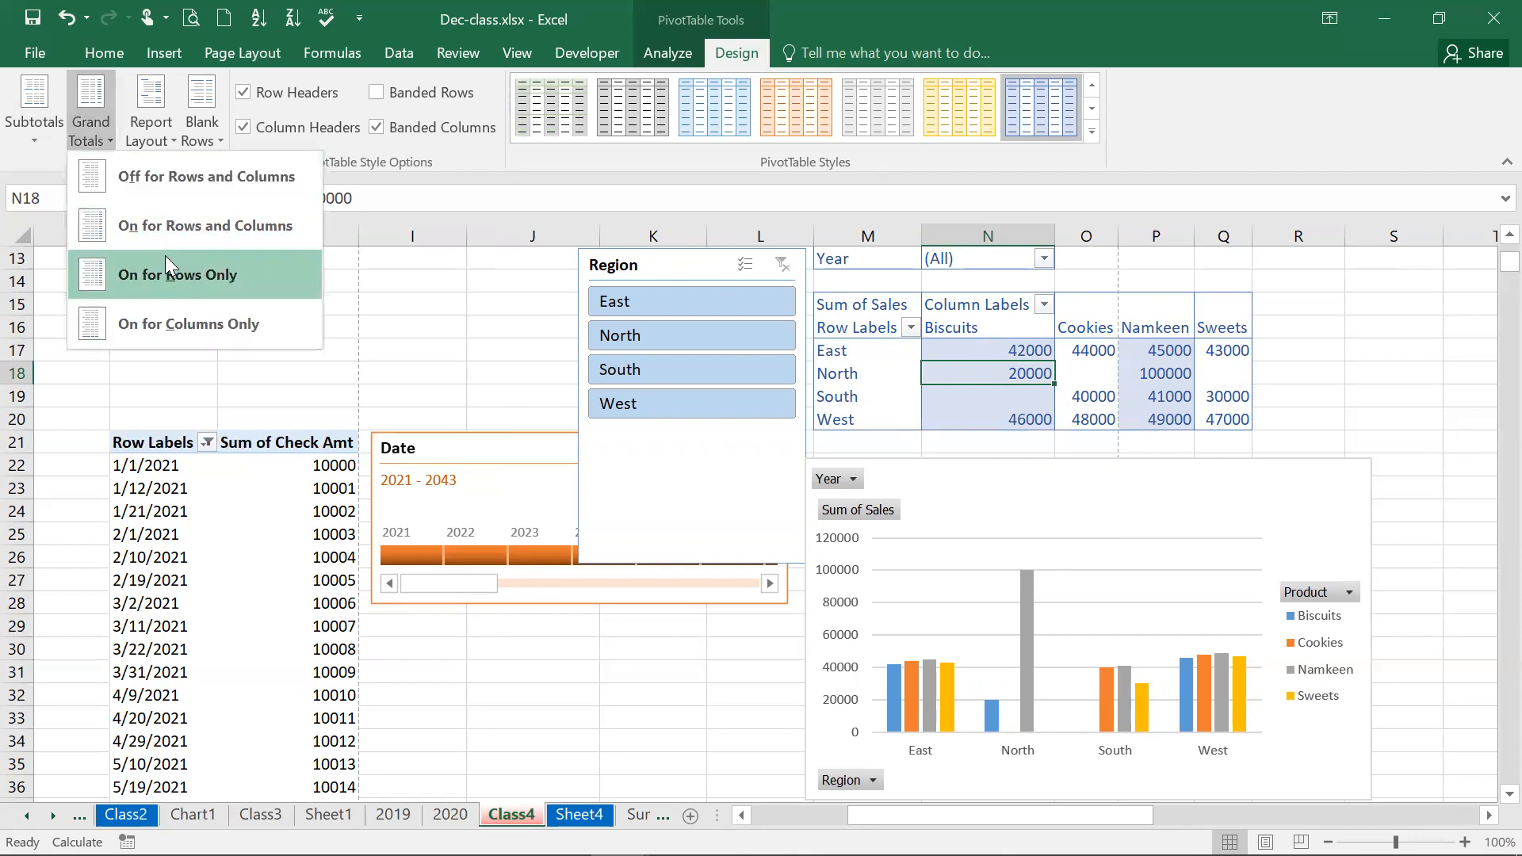
left_click(165, 270)
left_click(83, 139)
left_click(142, 321)
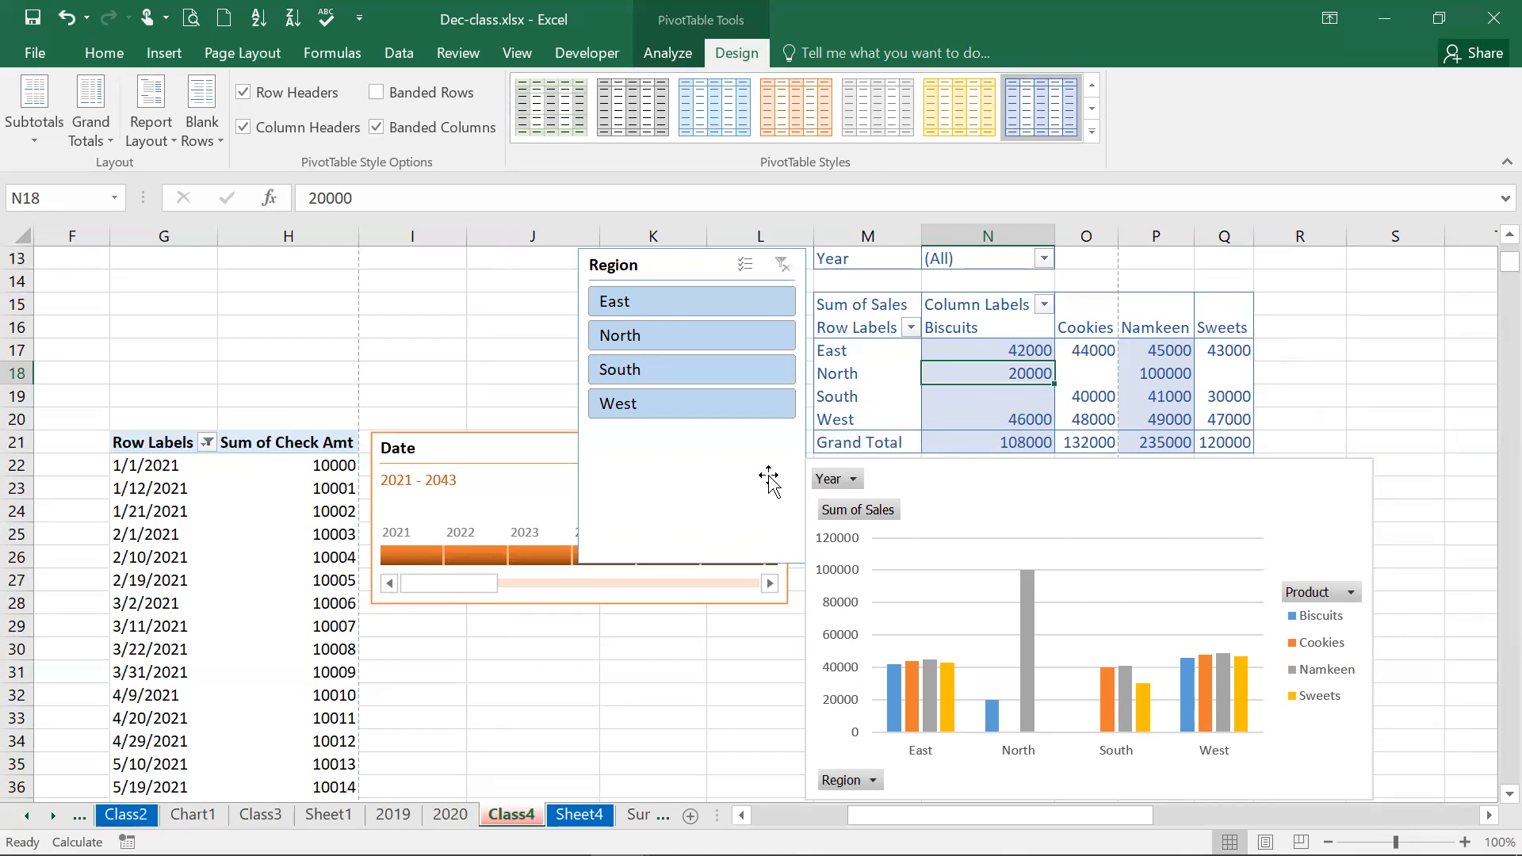
Try the Compact and Outline report layouts on the smaller Sales pivot table, and settle on Tabular Form
left_click(136, 136)
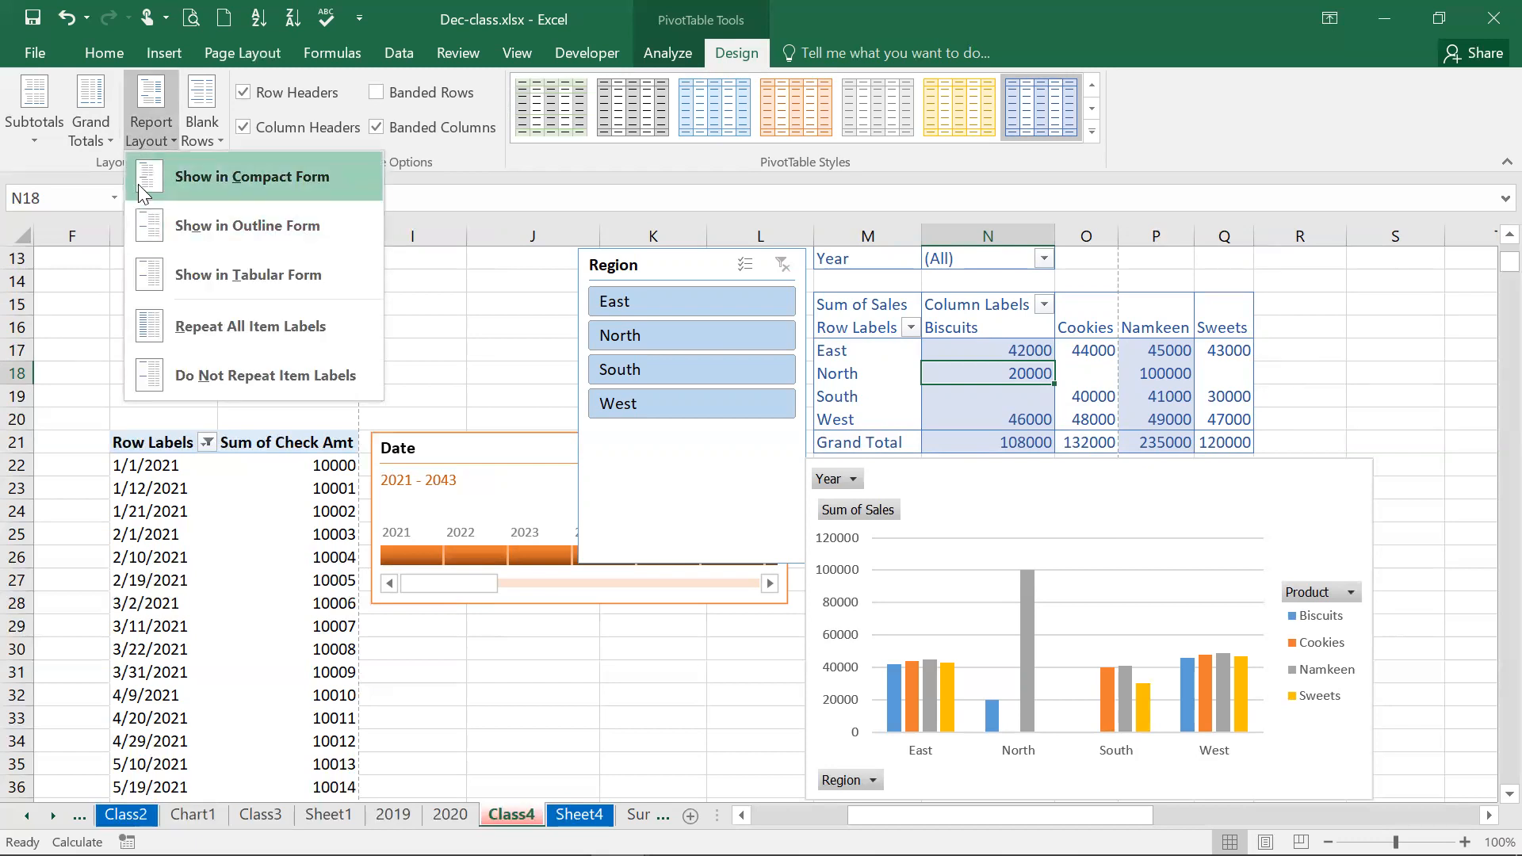
left_click(138, 184)
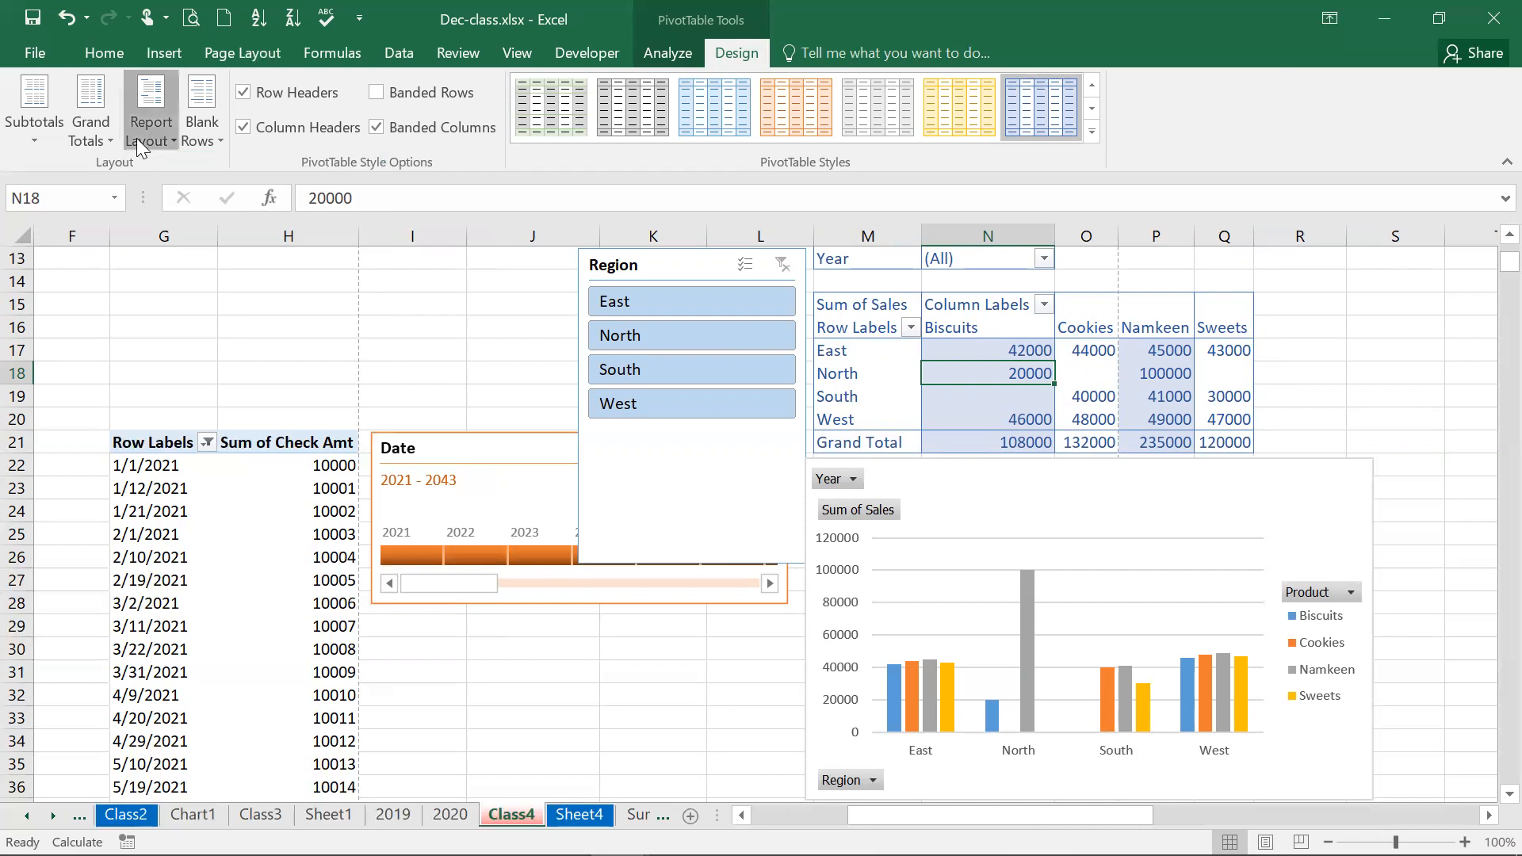
left_click(136, 138)
left_click(162, 226)
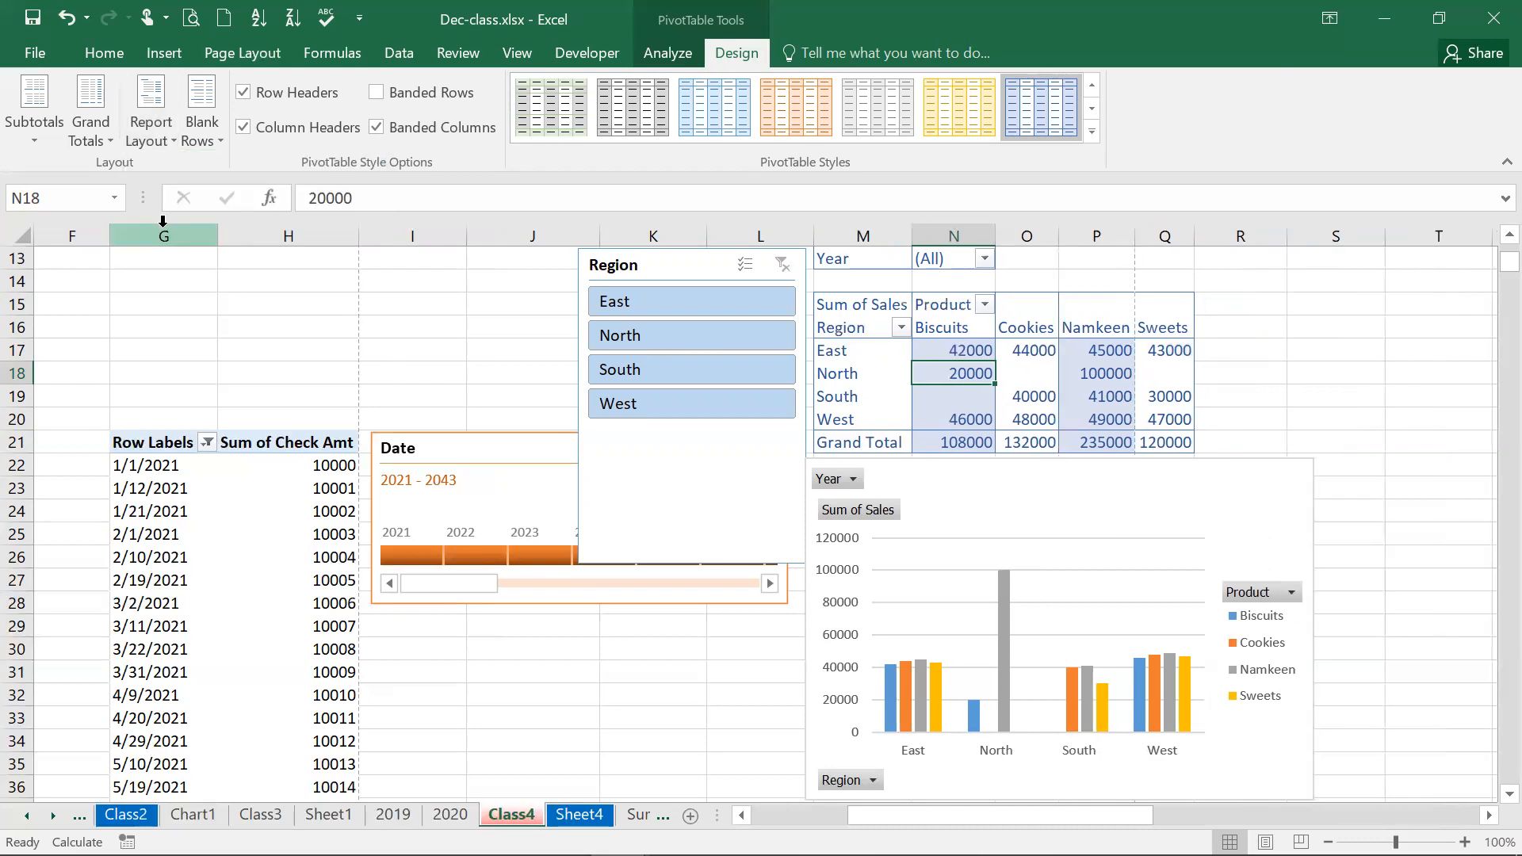
left_click(139, 139)
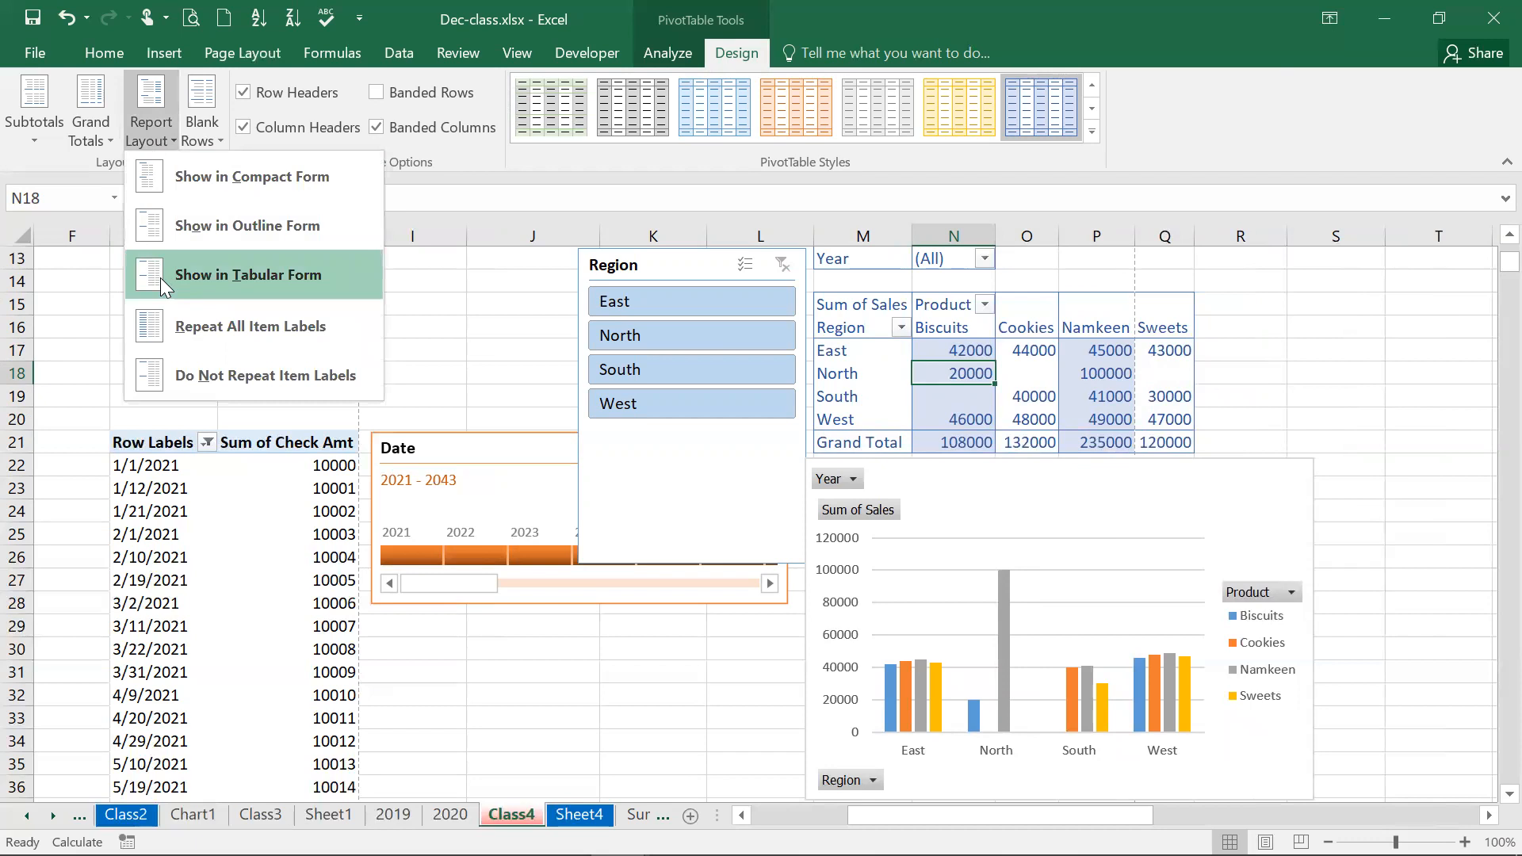
left_click(160, 277)
Try Repeat All Item Labels on the smaller Sales pivot table, and set it back to Do Not Repeat Item Labels
left_click(156, 141)
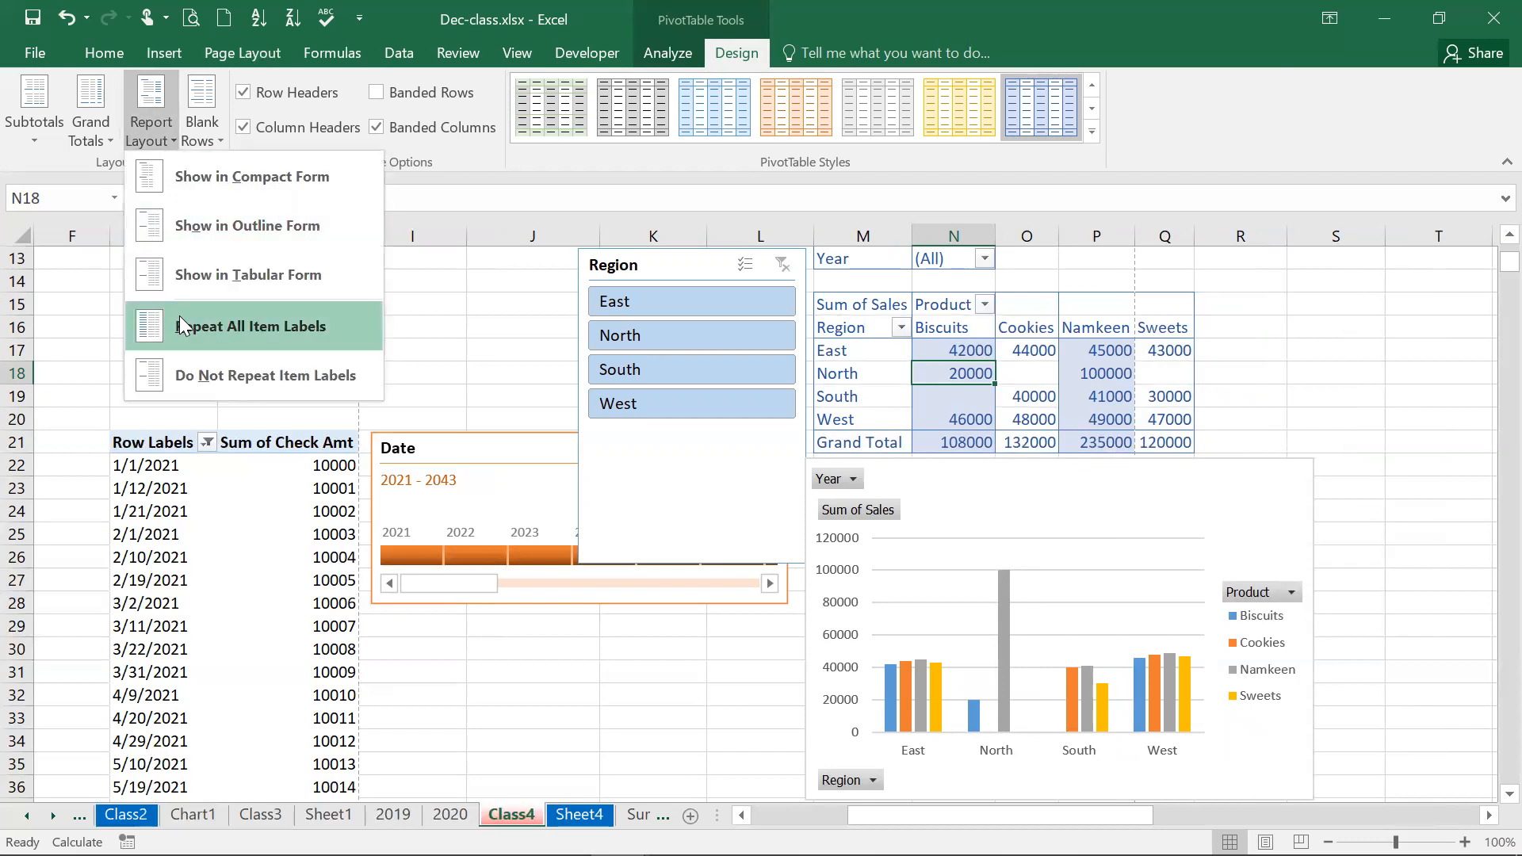
left_click(180, 317)
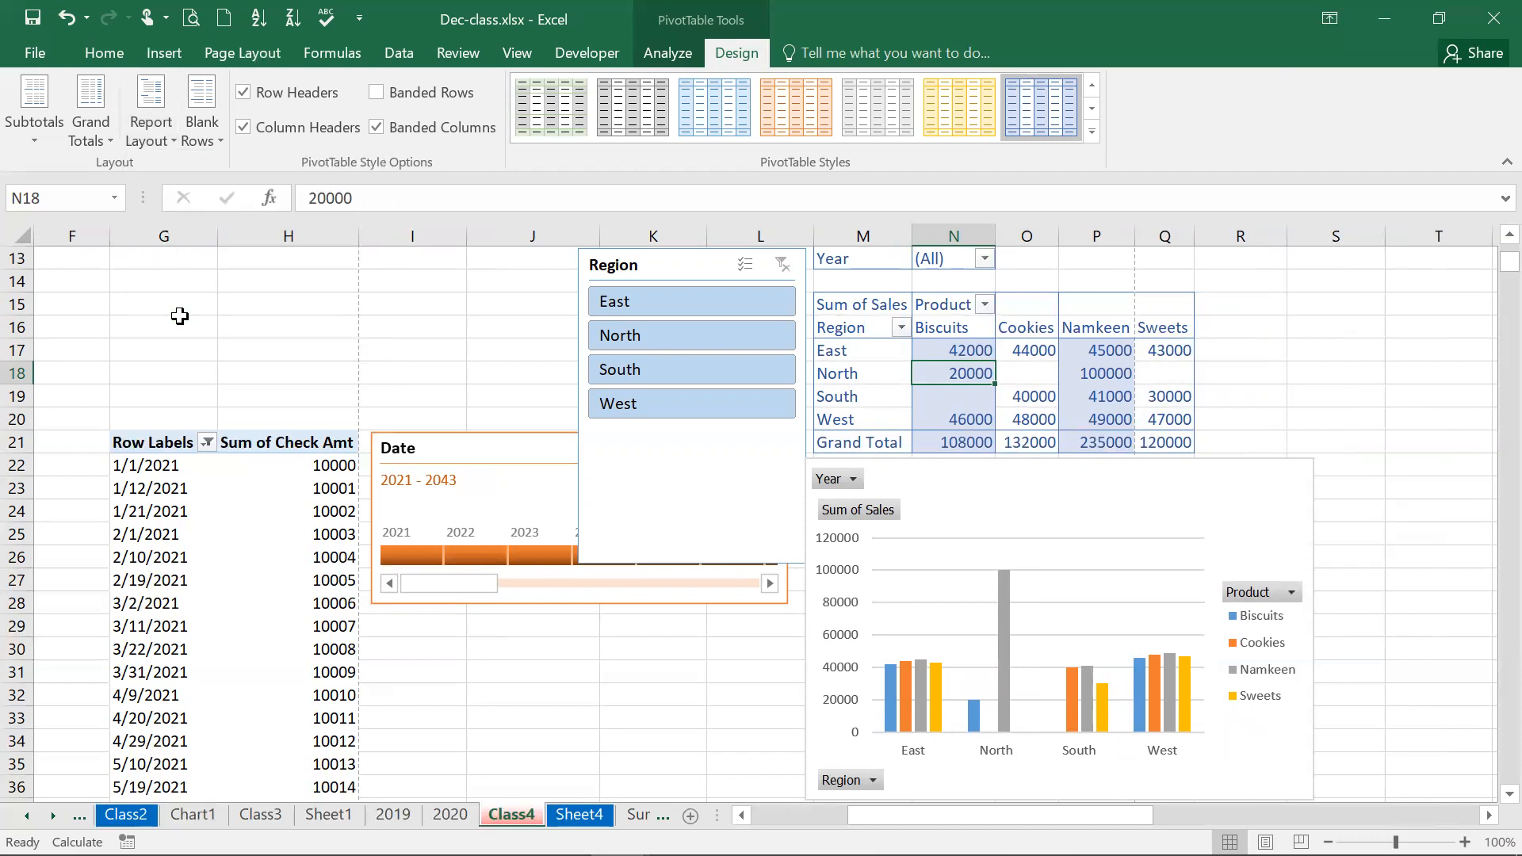
left_click(165, 108)
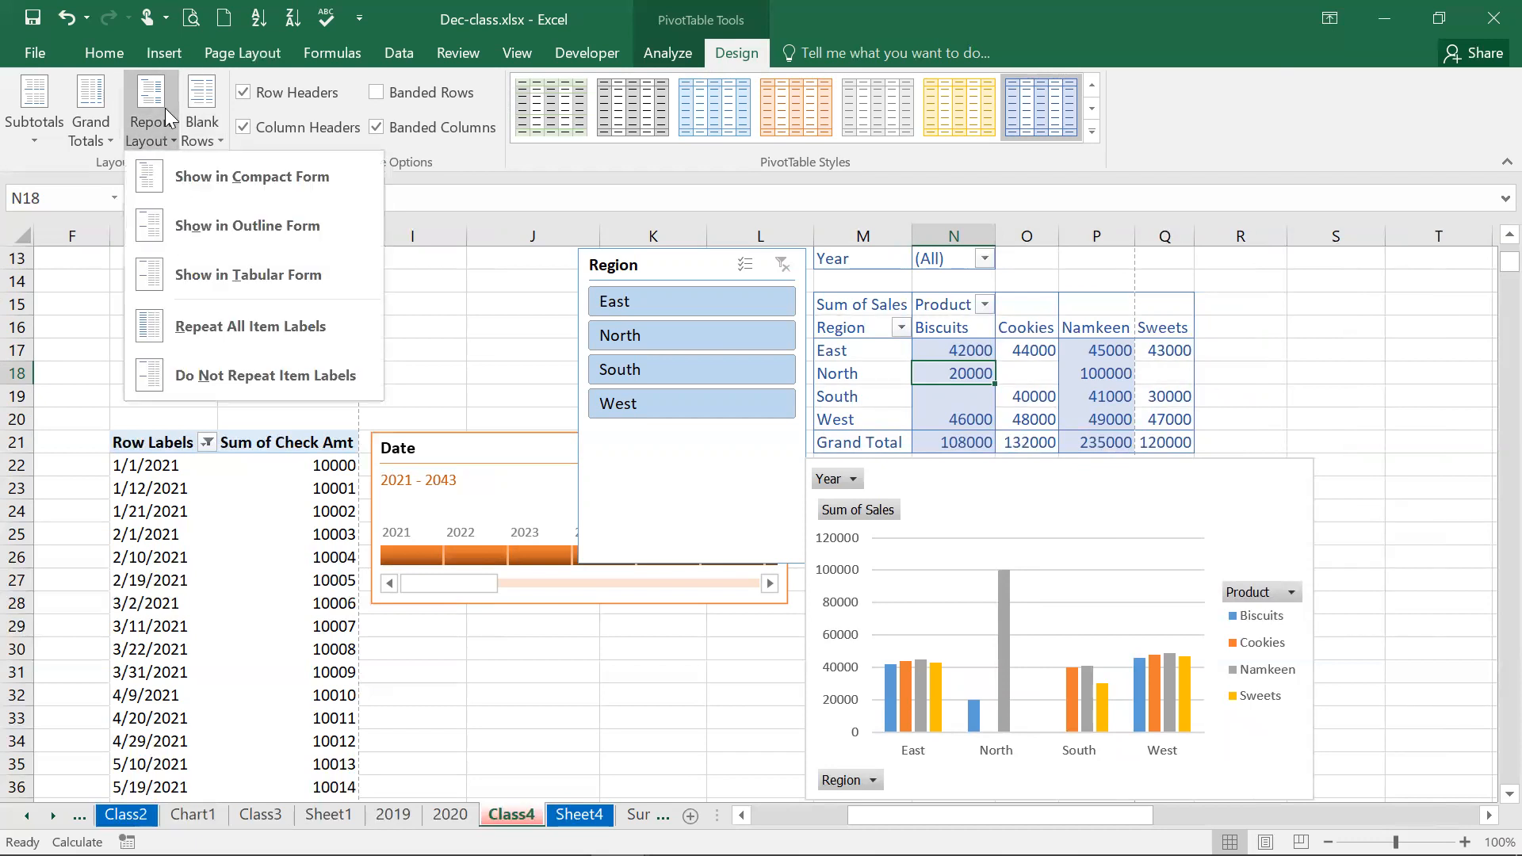
left_click(198, 380)
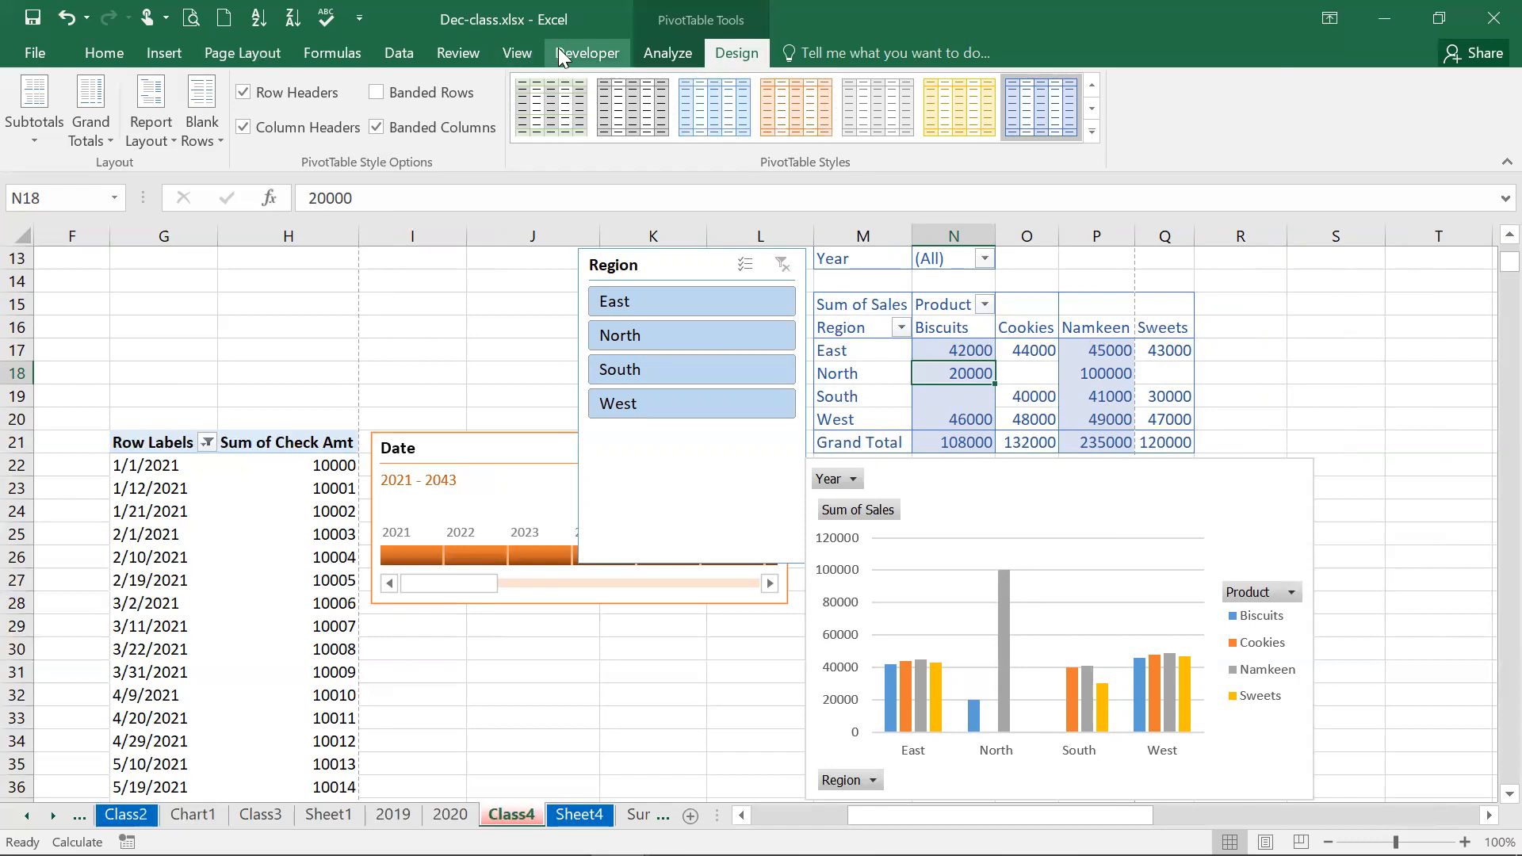
left_click(678, 52)
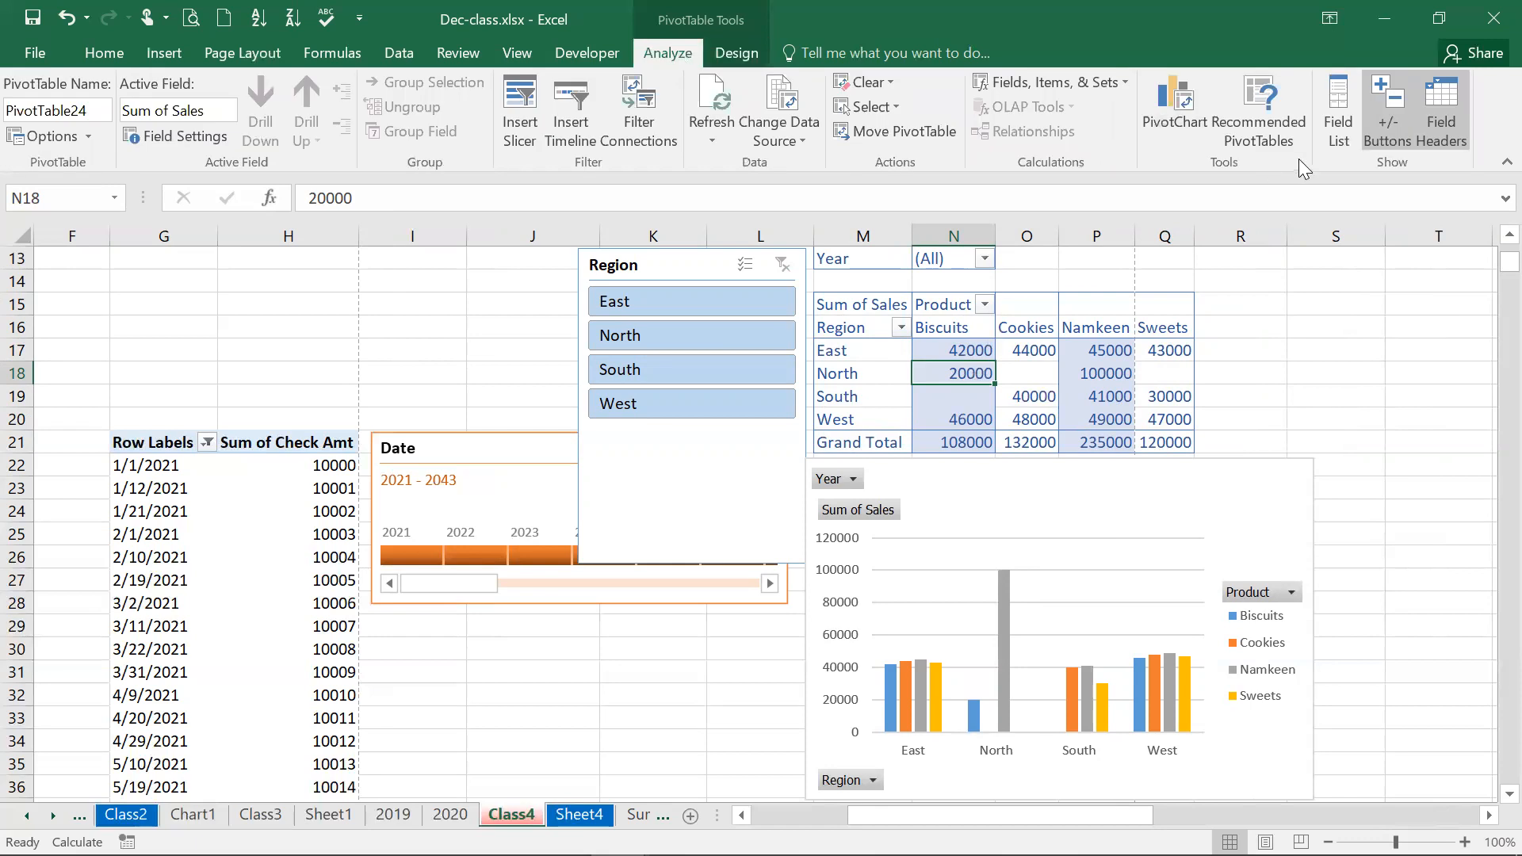
left_click(1323, 147)
left_click(1323, 148)
Set the large pivot table at the top of the sheet to Do Not Repeat Item Labels
scroll(1487, 252, "up", 2)
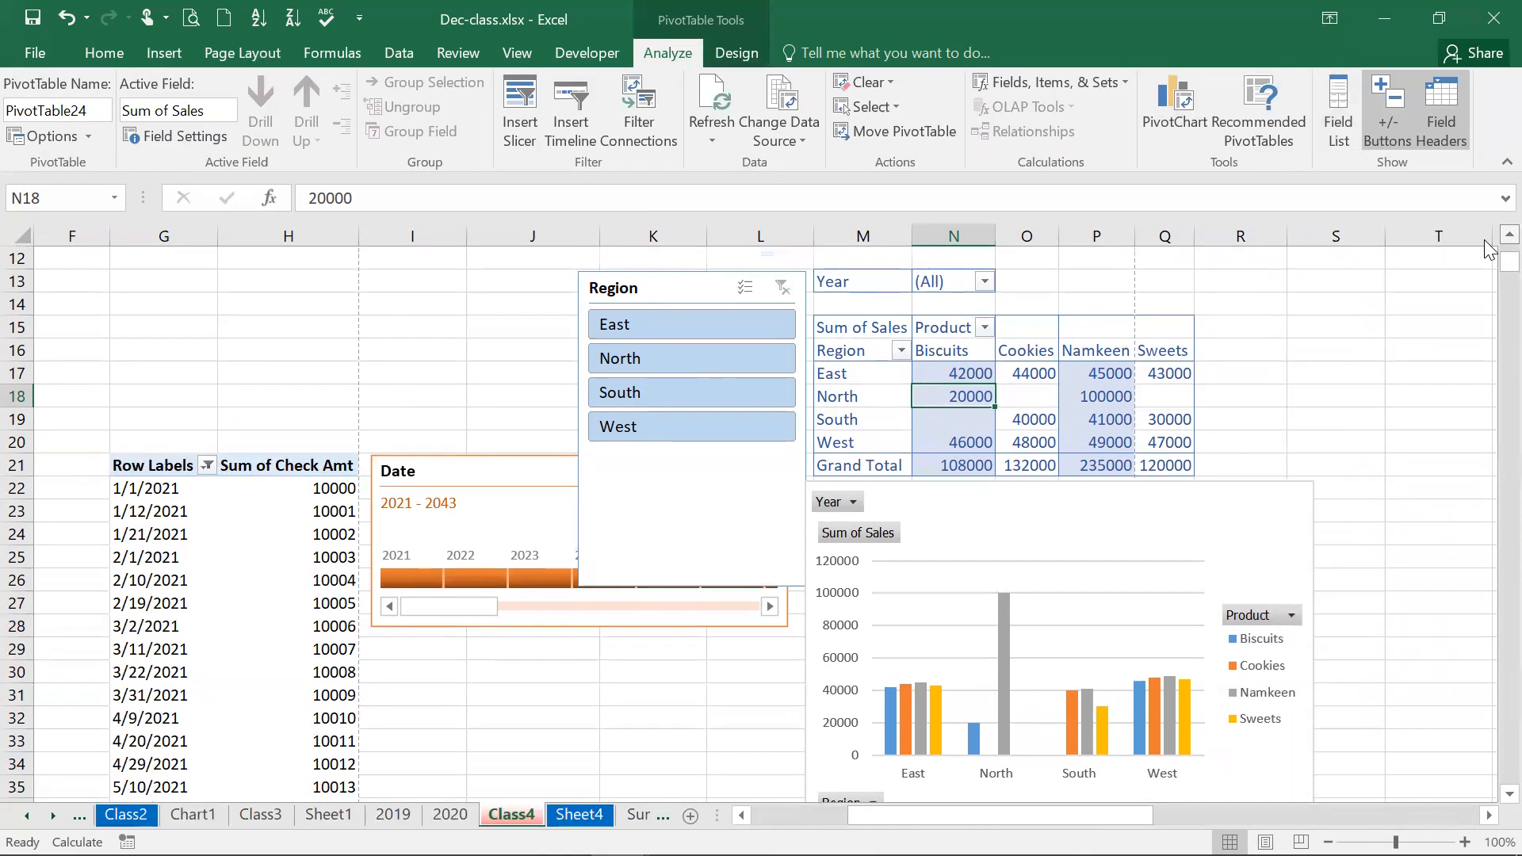
scroll(1488, 252, "up", 3)
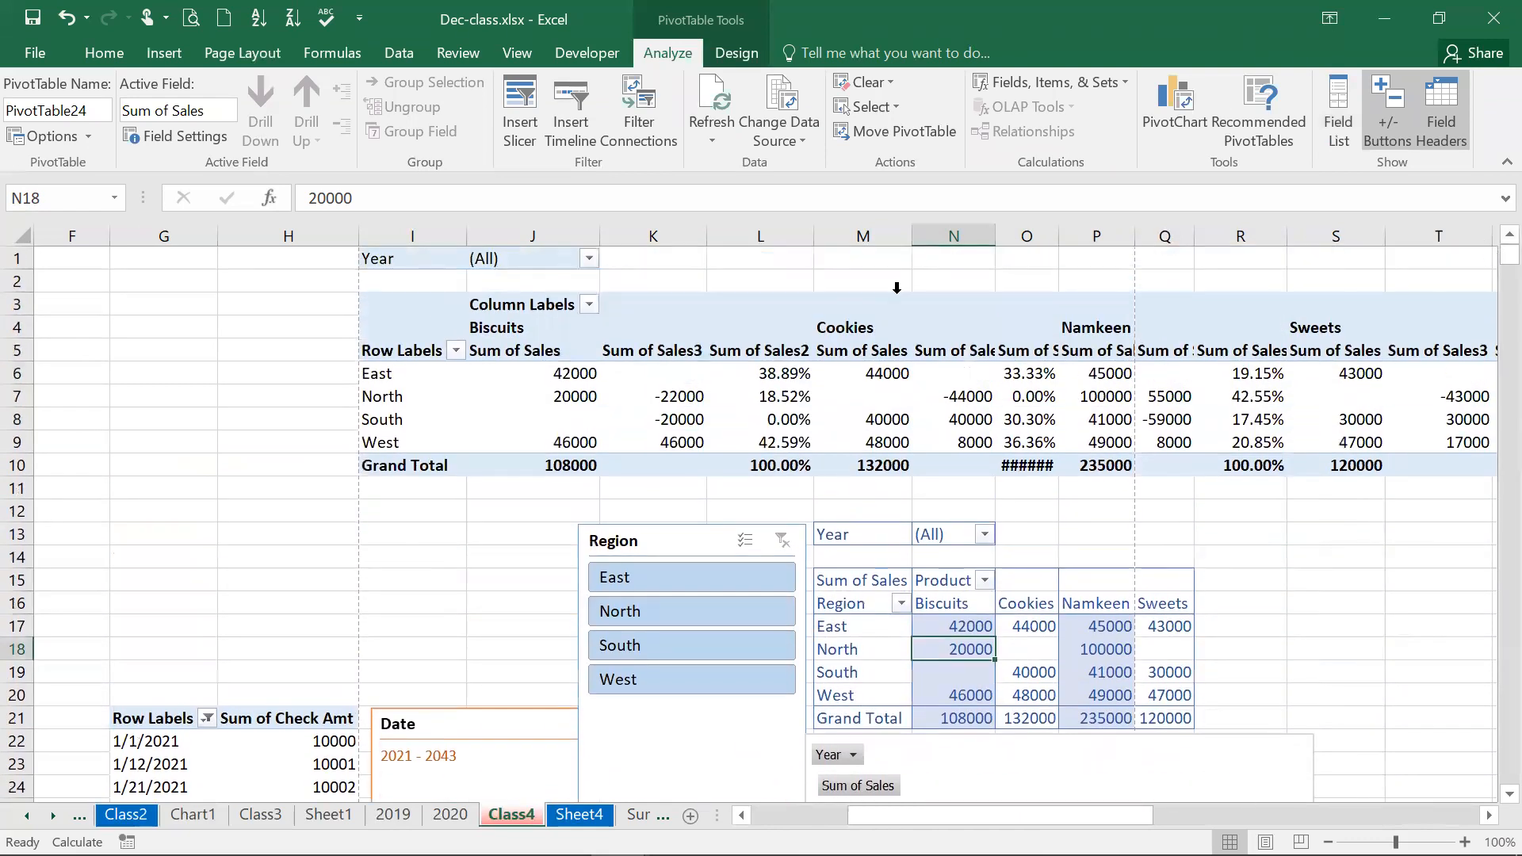
left_click(848, 328)
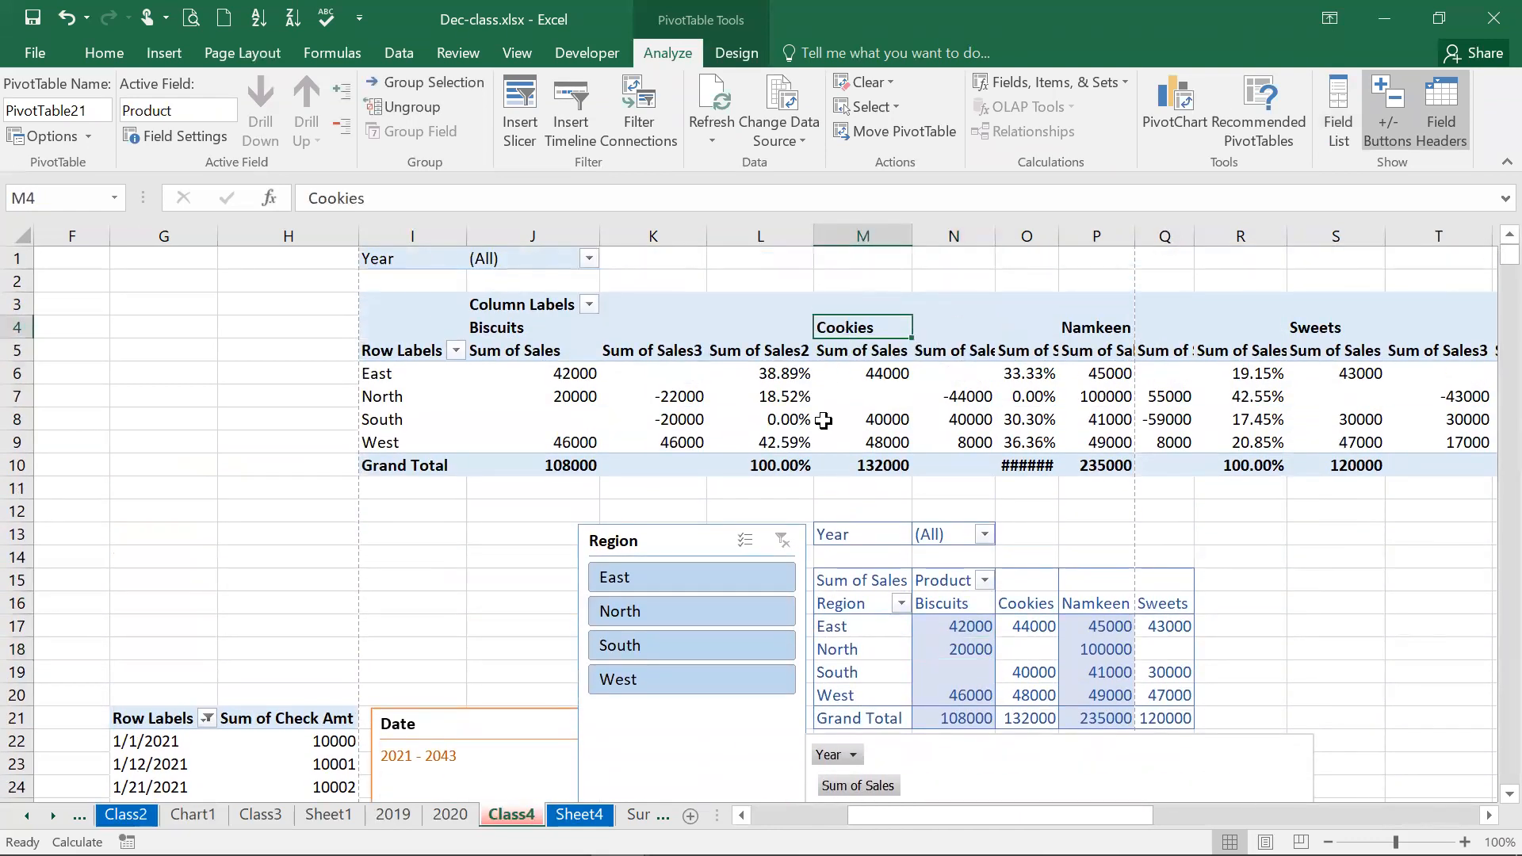
left_click(821, 413)
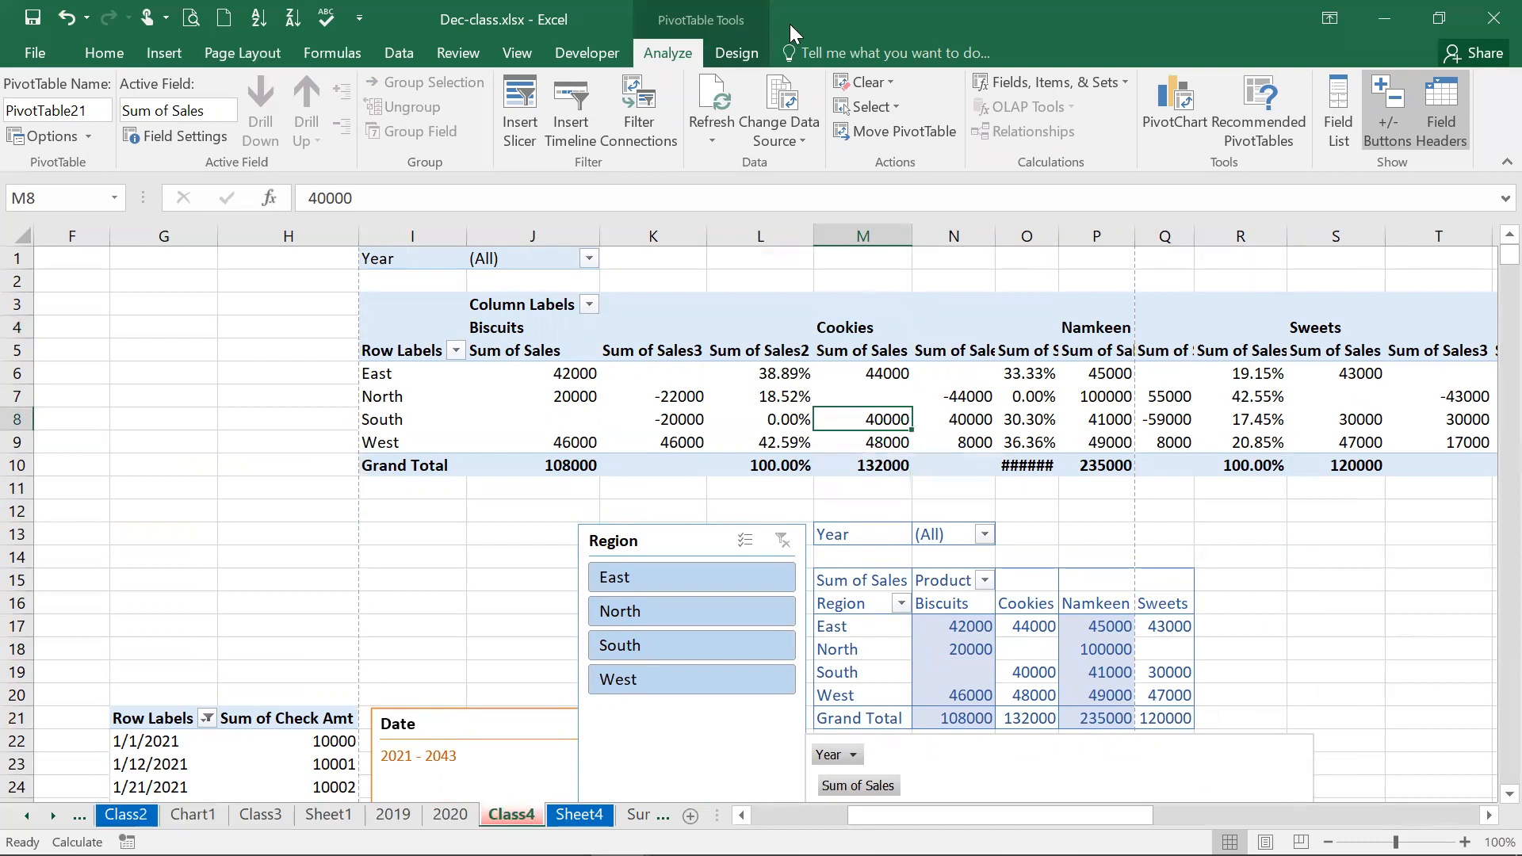
left_click(737, 48)
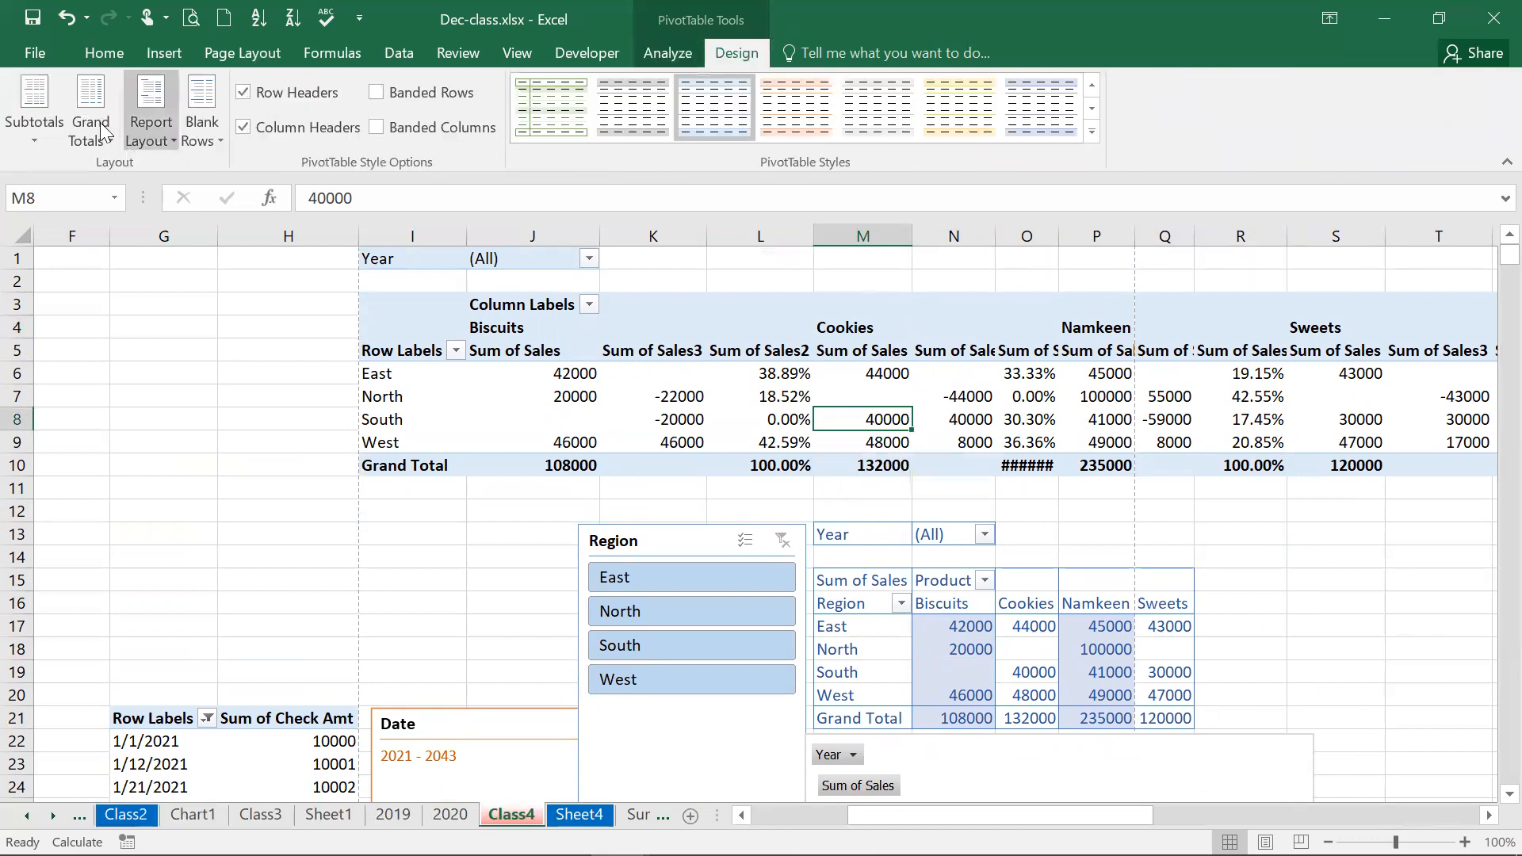
left_click(159, 139)
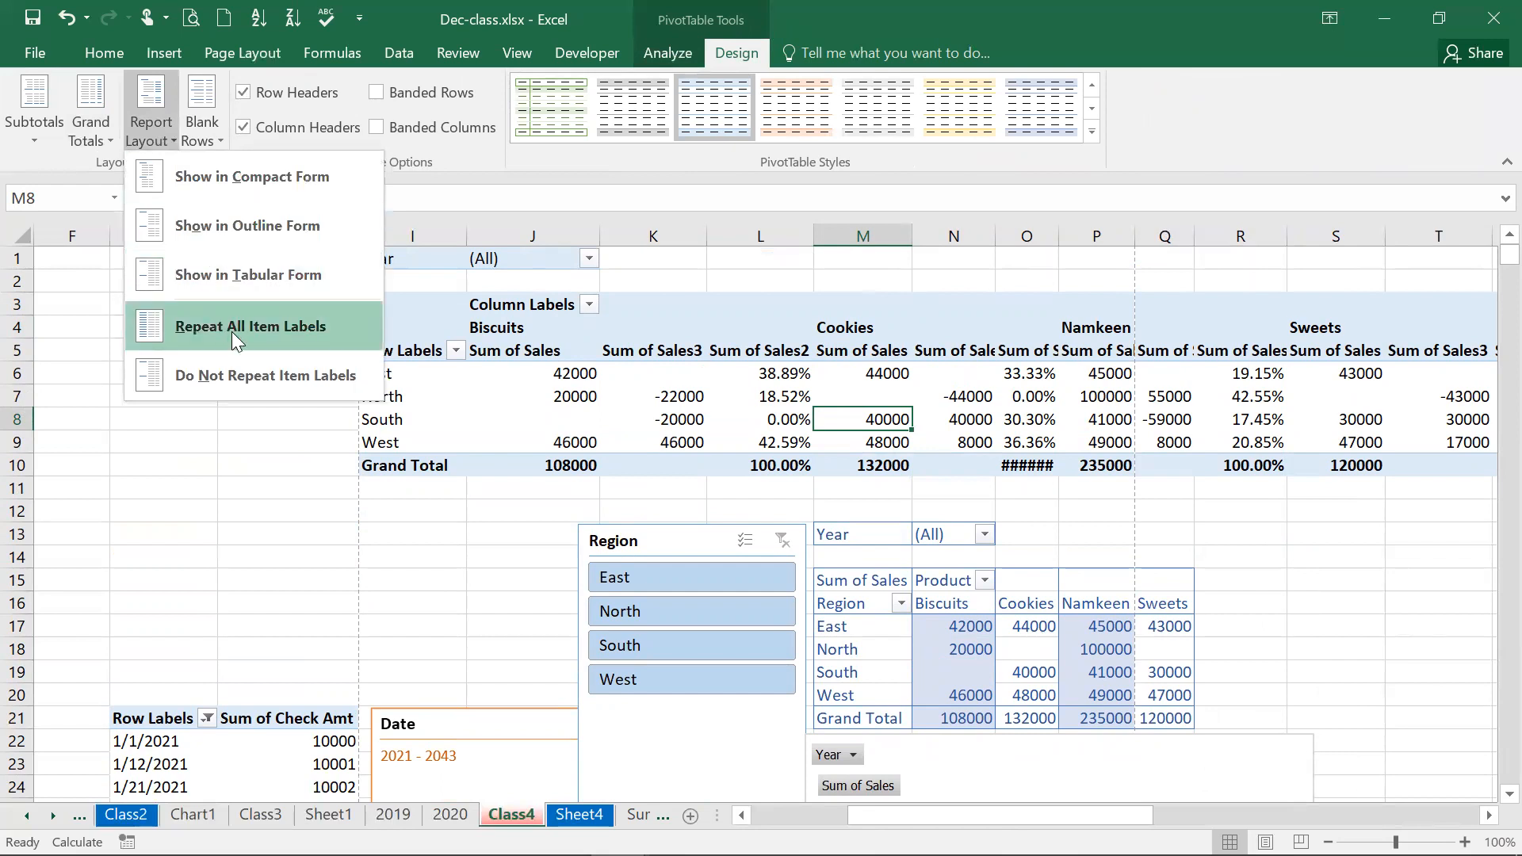
left_click(256, 372)
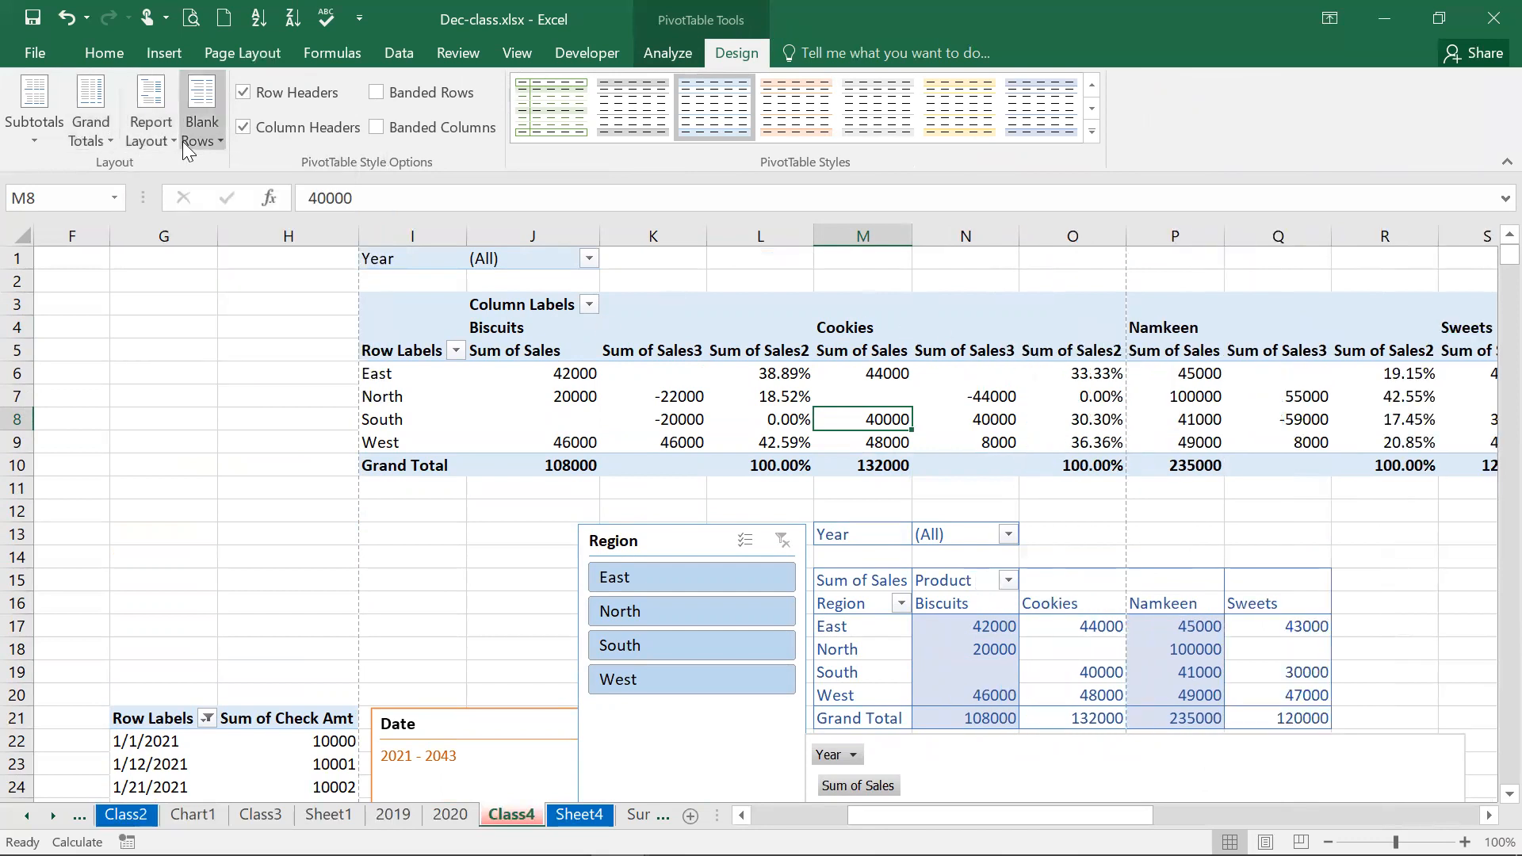
Repeat all item labels in the large pivot table, and check the Biscuits and Cookies headings across their columns
left_click(144, 129)
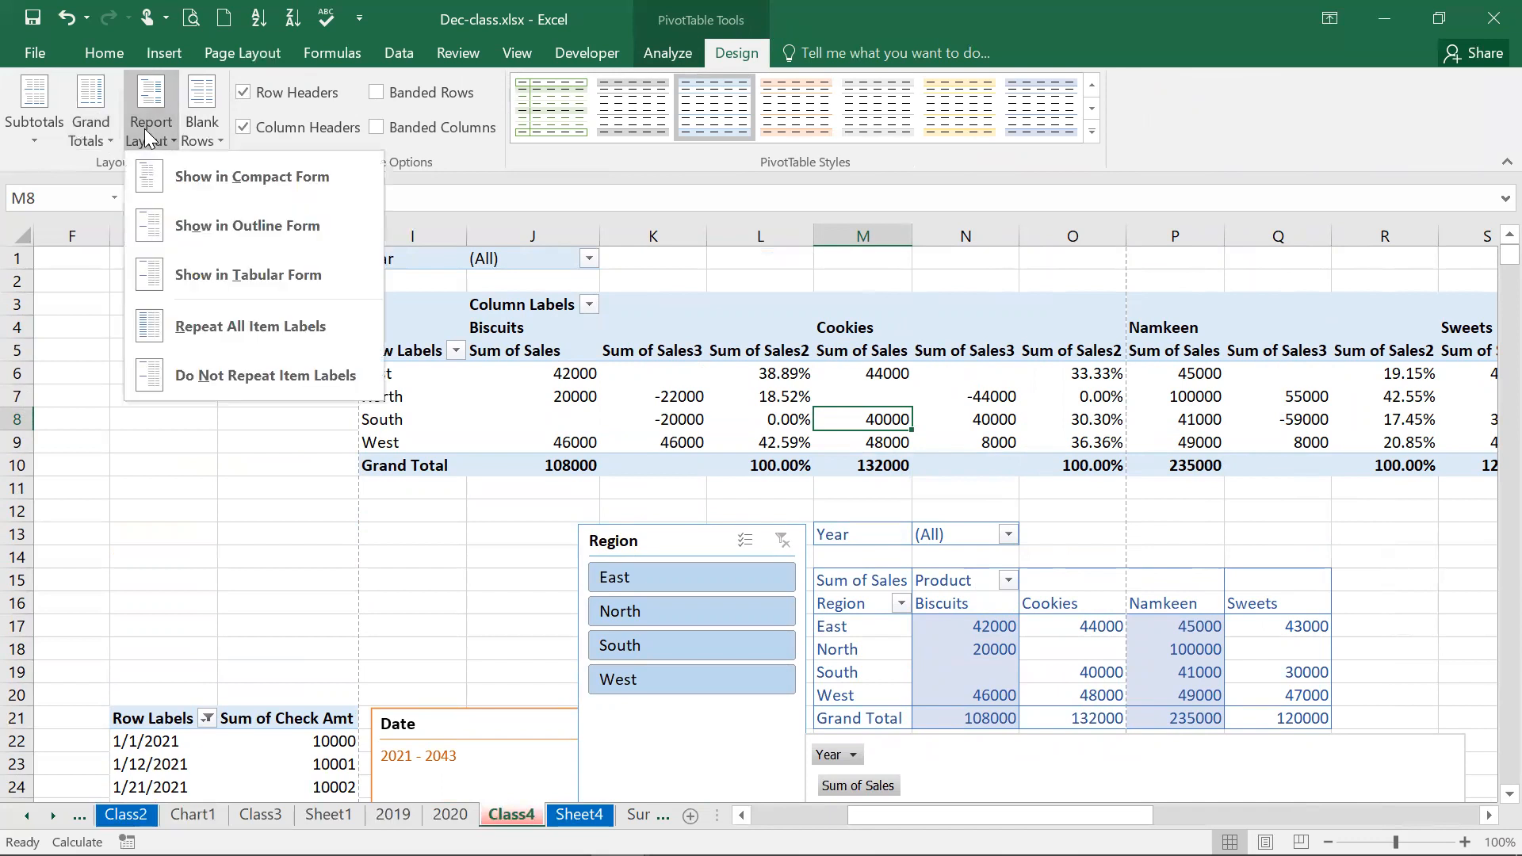
left_click(229, 319)
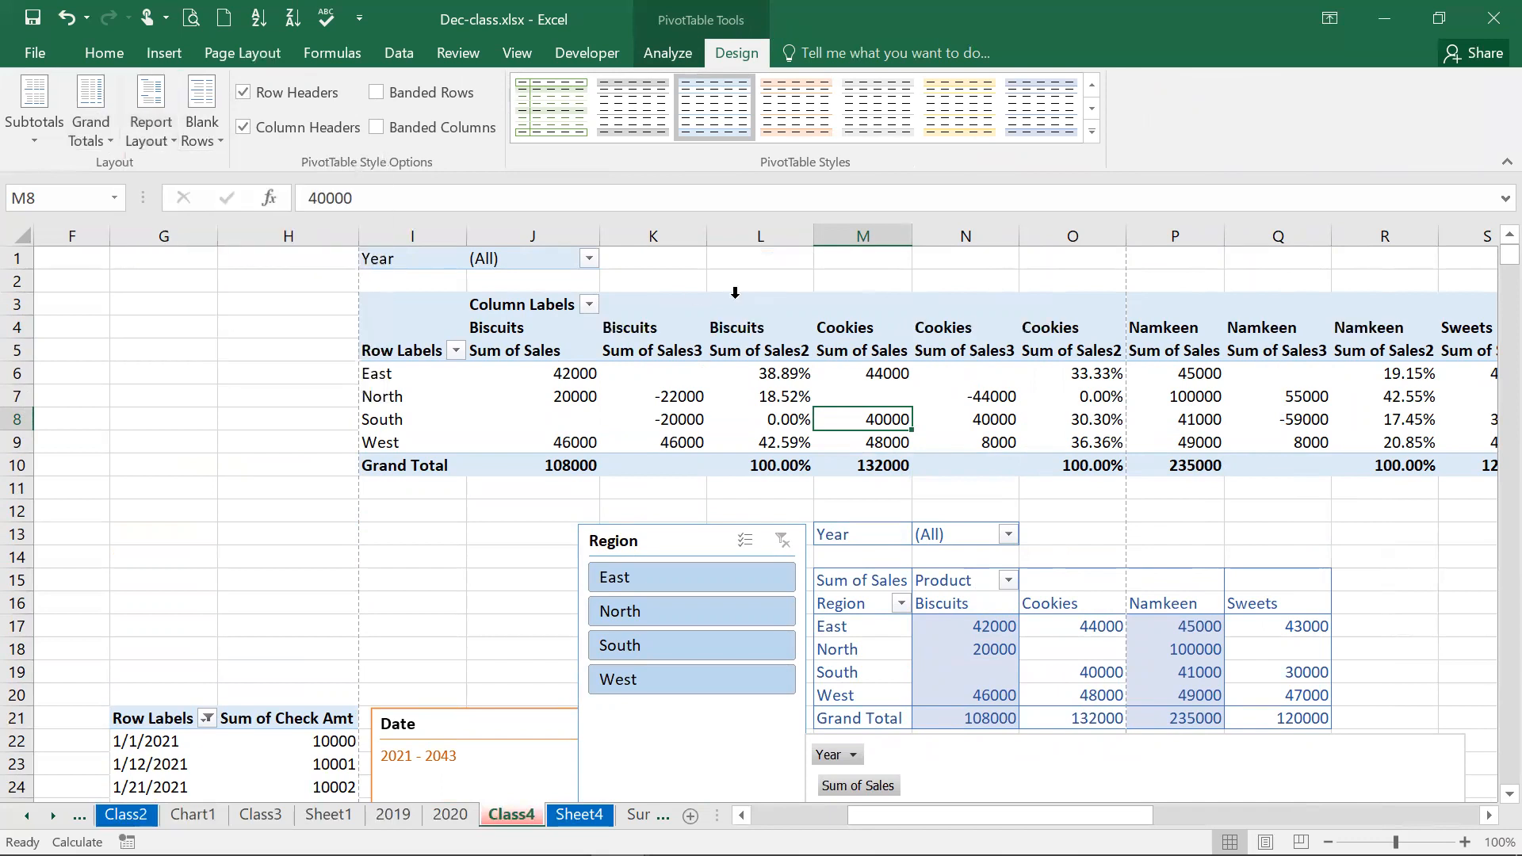
left_click(652, 316)
left_click(736, 326)
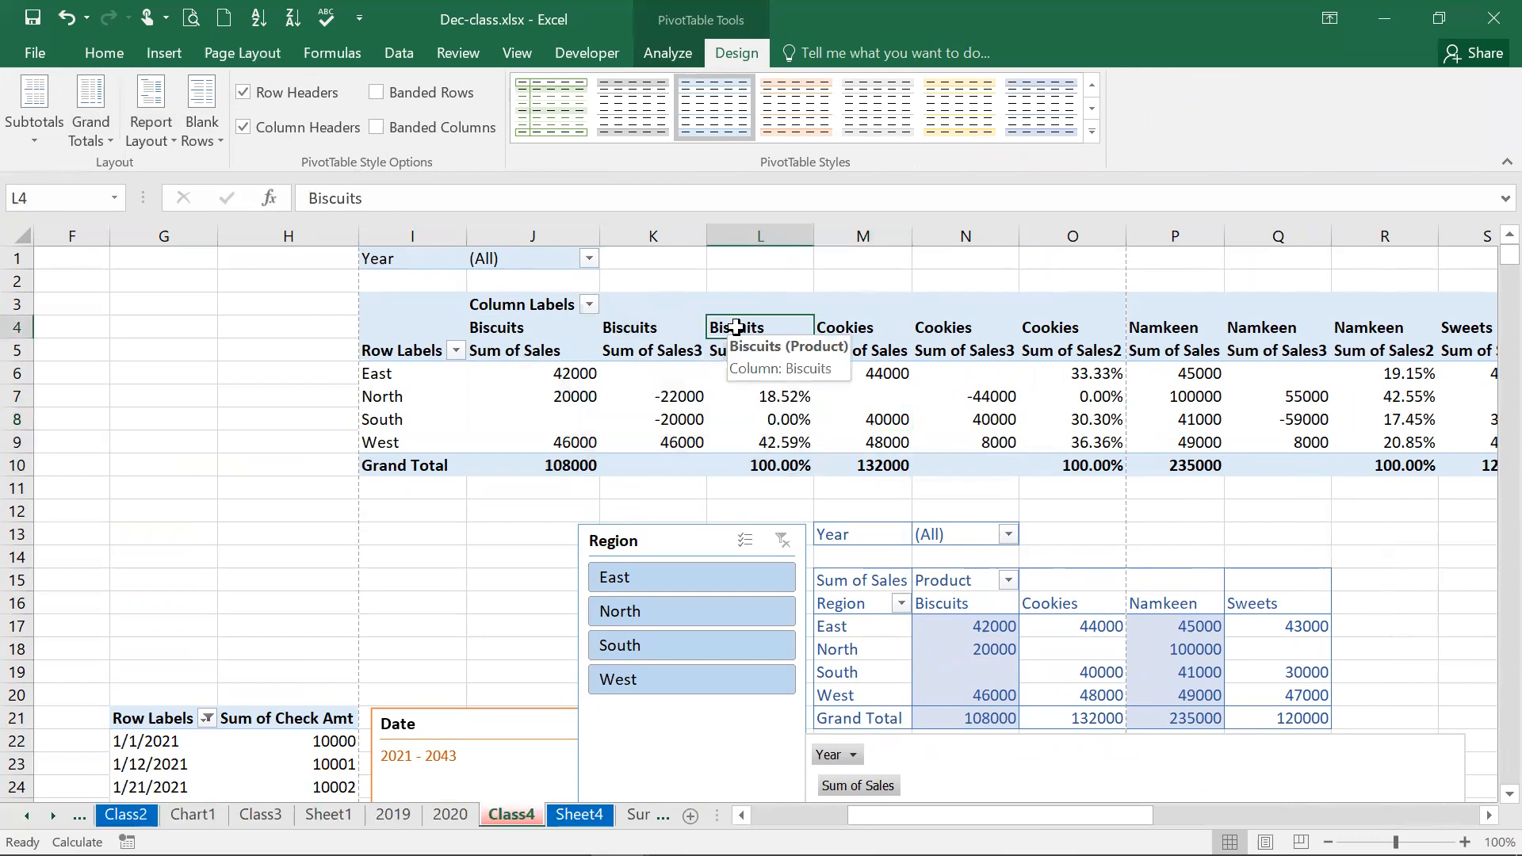
left_click(827, 328)
left_click(934, 328)
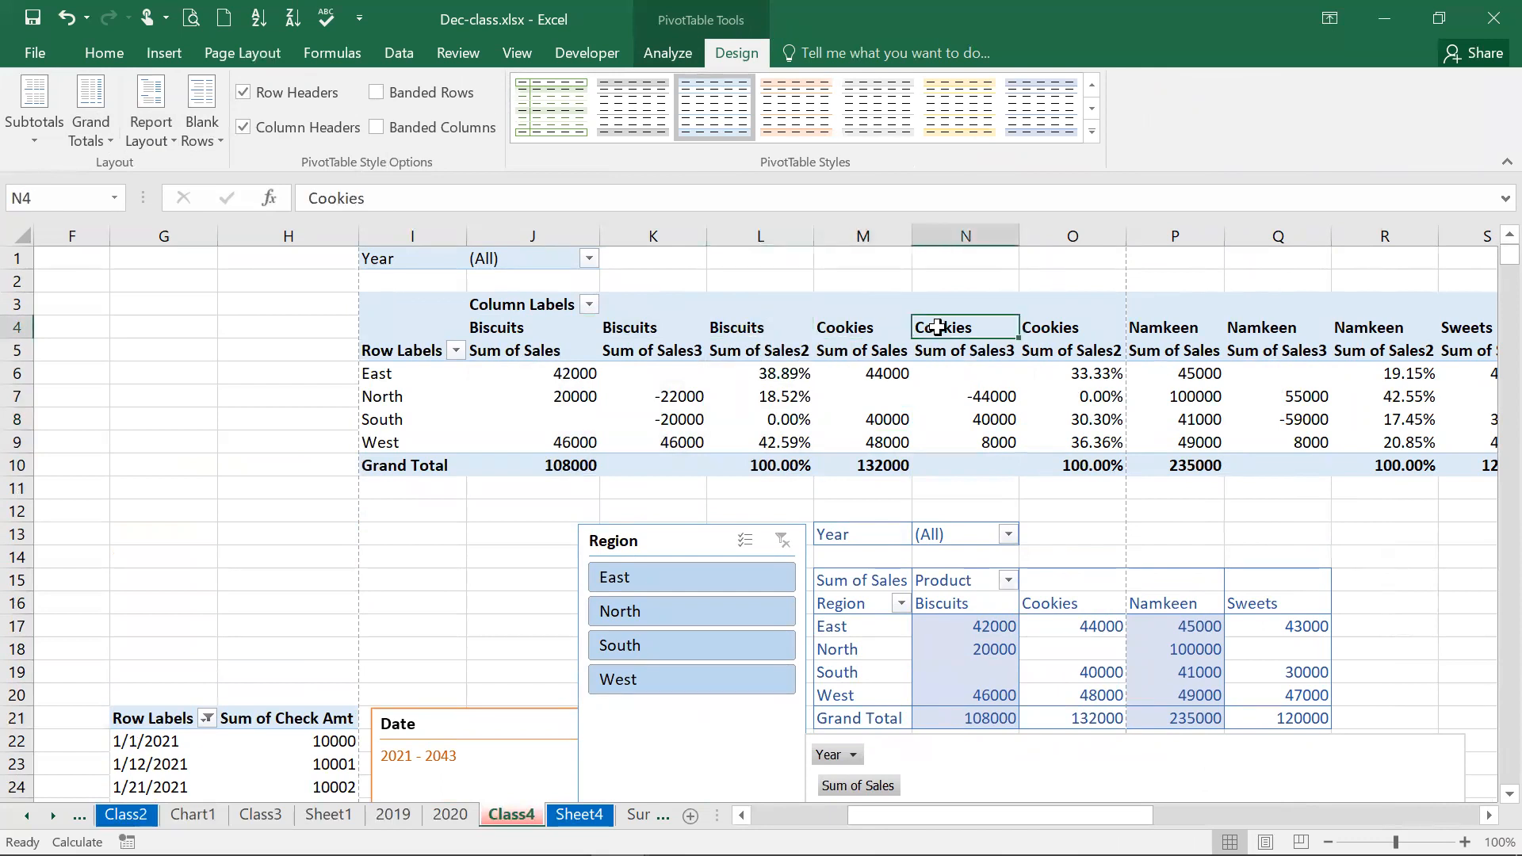
left_click(1068, 333)
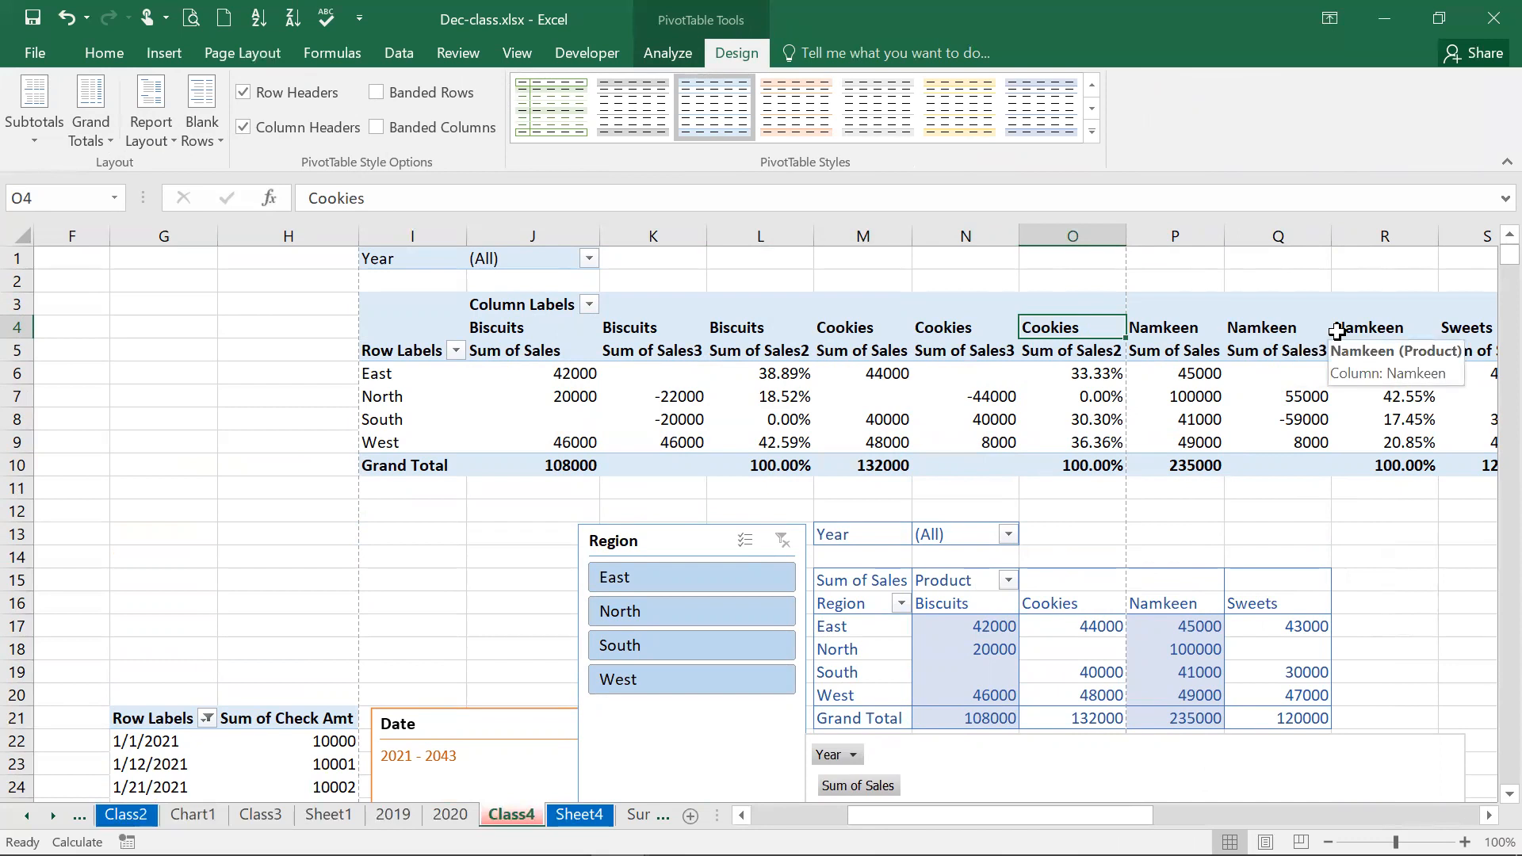
left_click(547, 331)
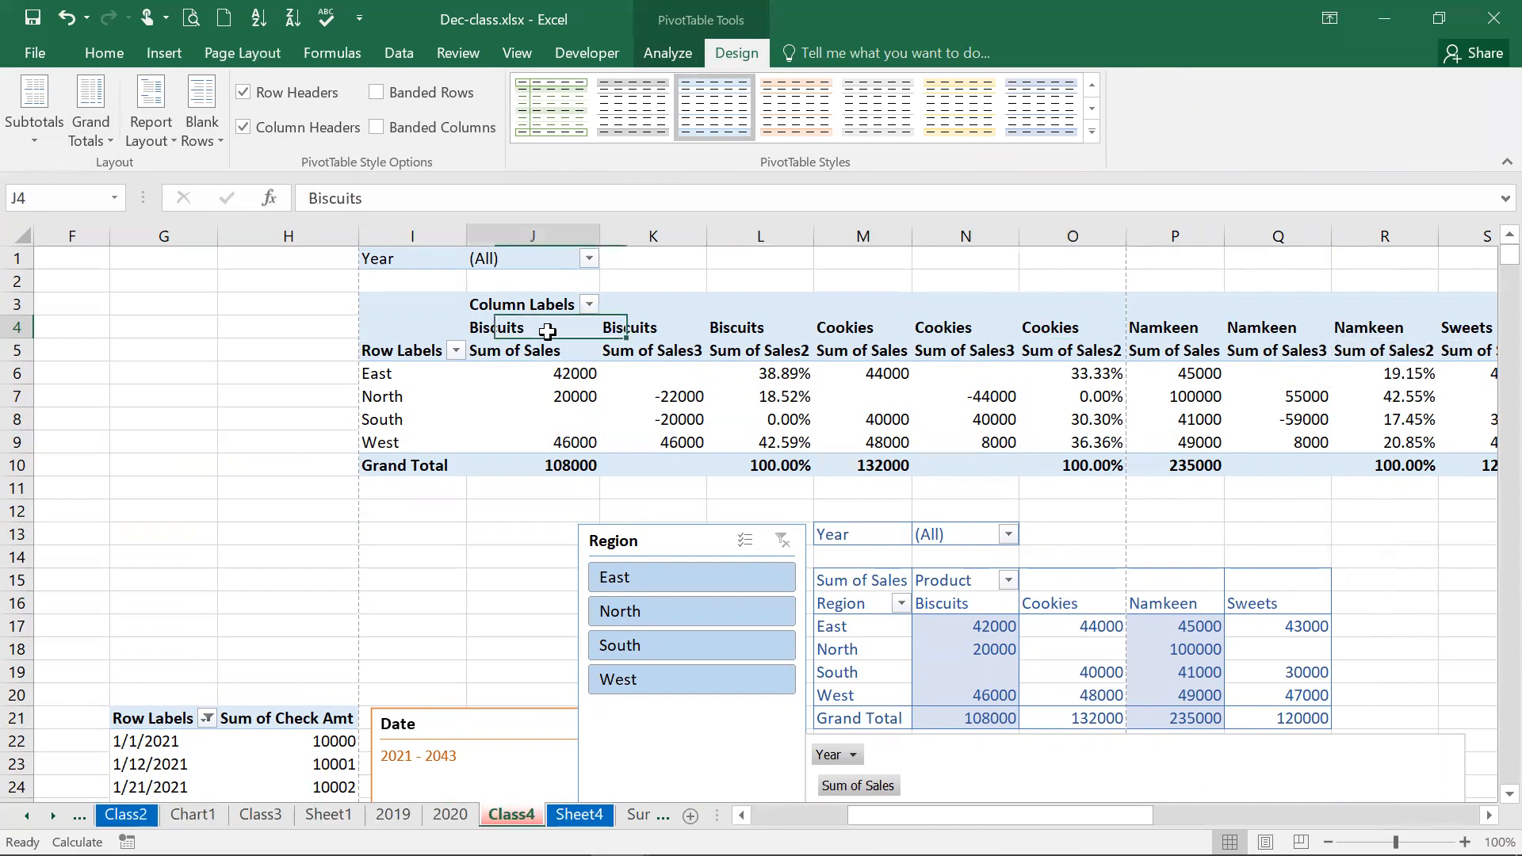
Turn off repeated item labels in the large pivot table, and select the Biscuits, Cookies and Namkeen blocks one after another
left_click(160, 145)
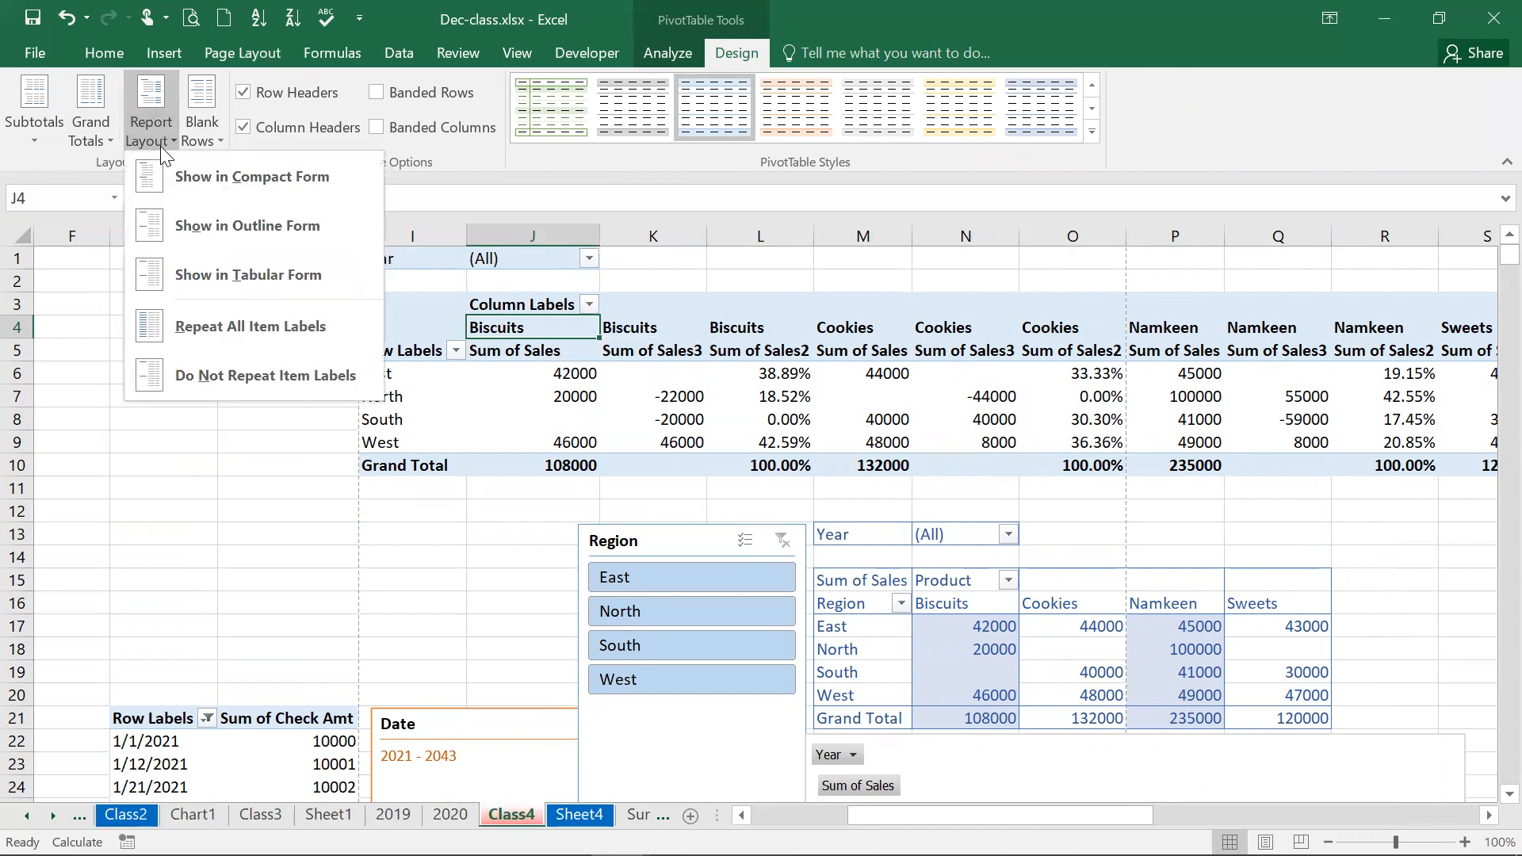
left_click(241, 375)
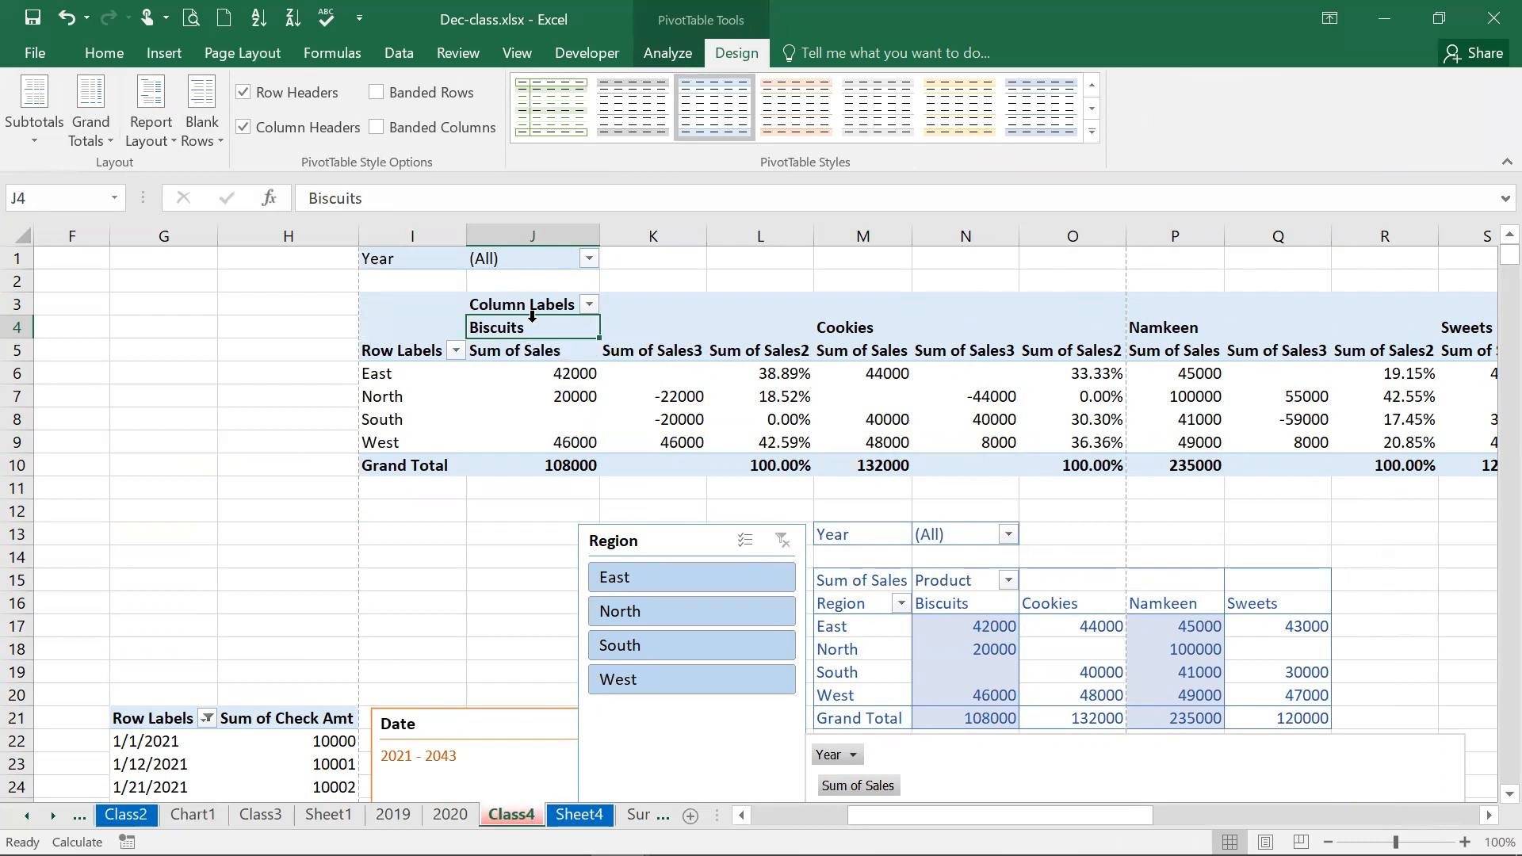
left_click_drag(535, 328, 773, 442)
left_click_drag(859, 322, 1093, 462)
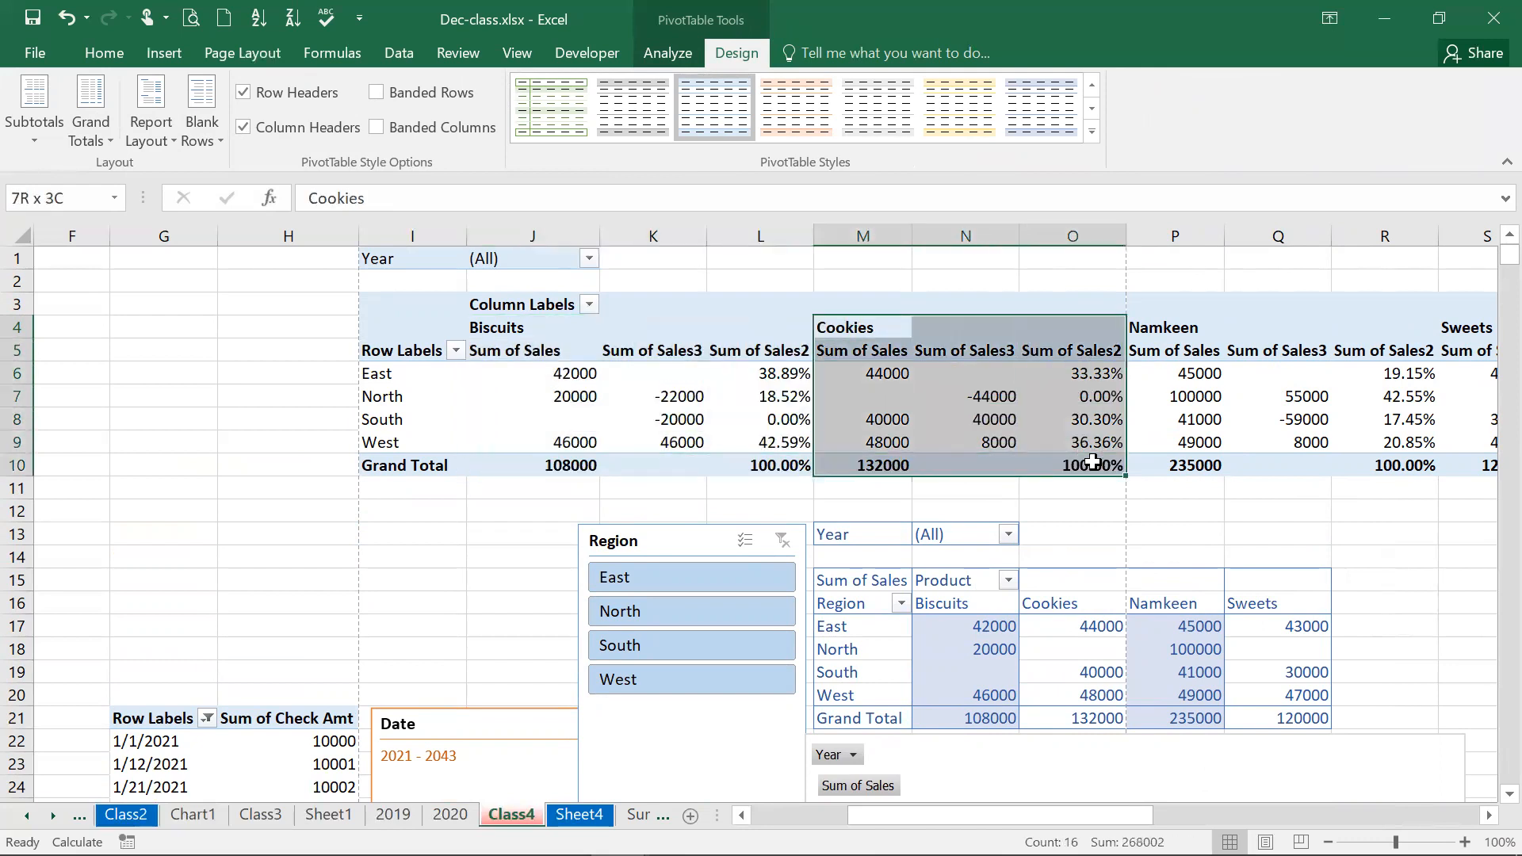
left_click_drag(1171, 334, 1381, 466)
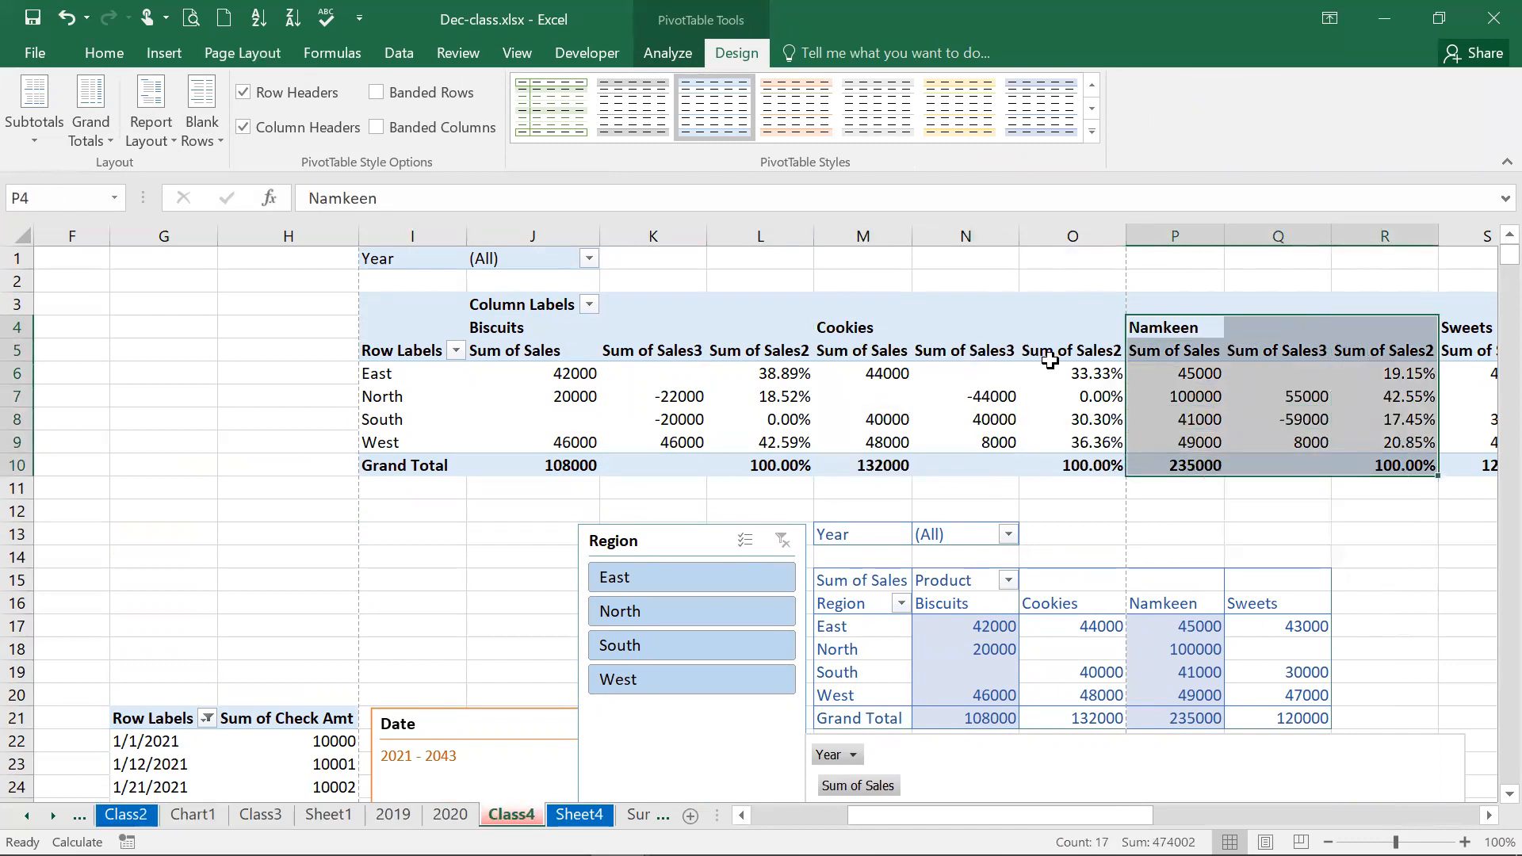
Try inserting a blank line after each item in the large pivot table, and remove the blank lines again
left_click(206, 146)
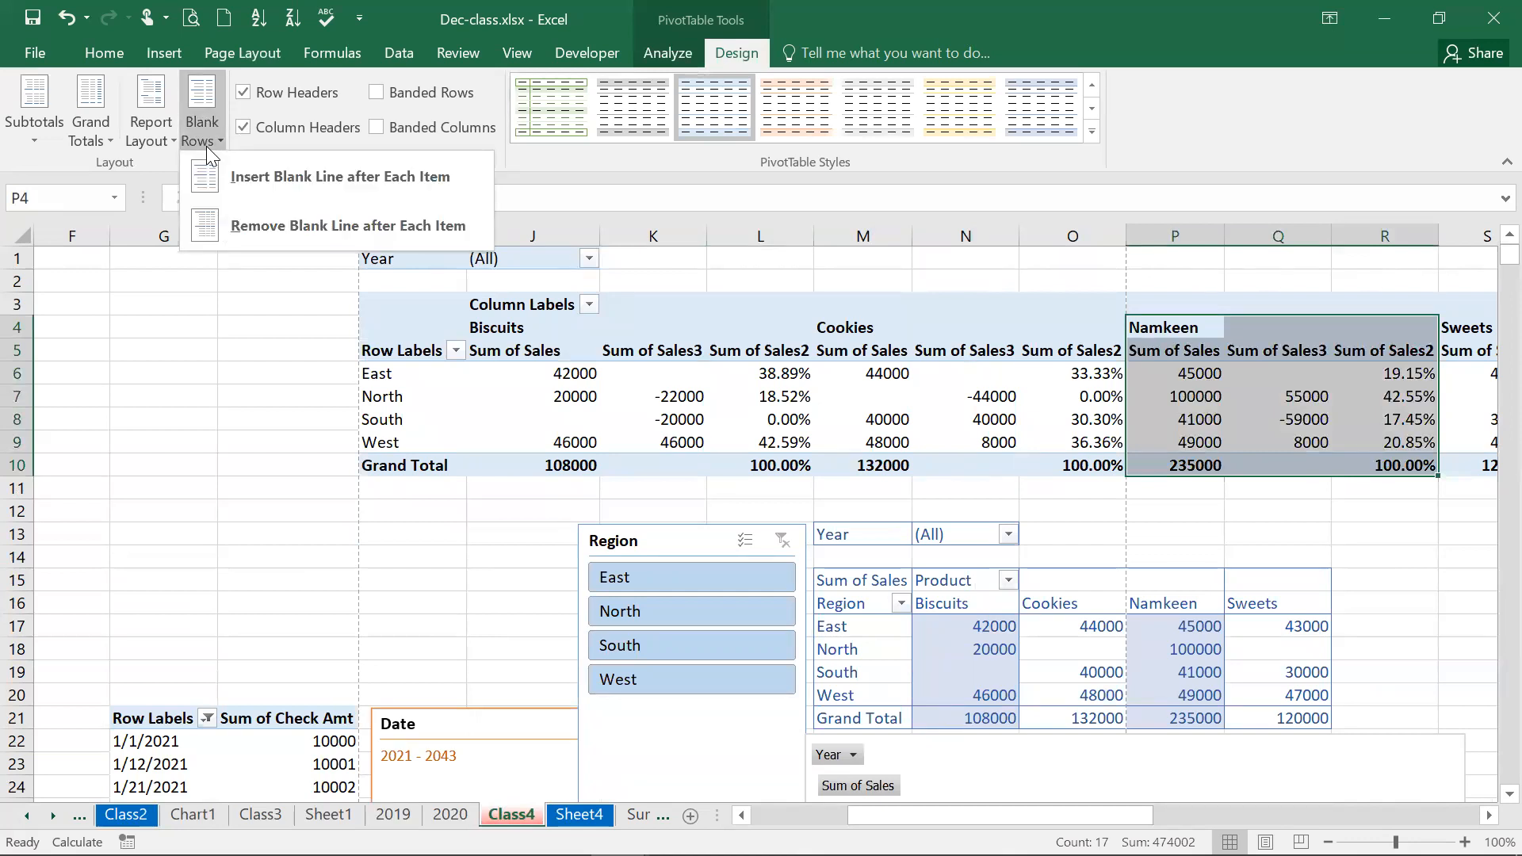
left_click(276, 193)
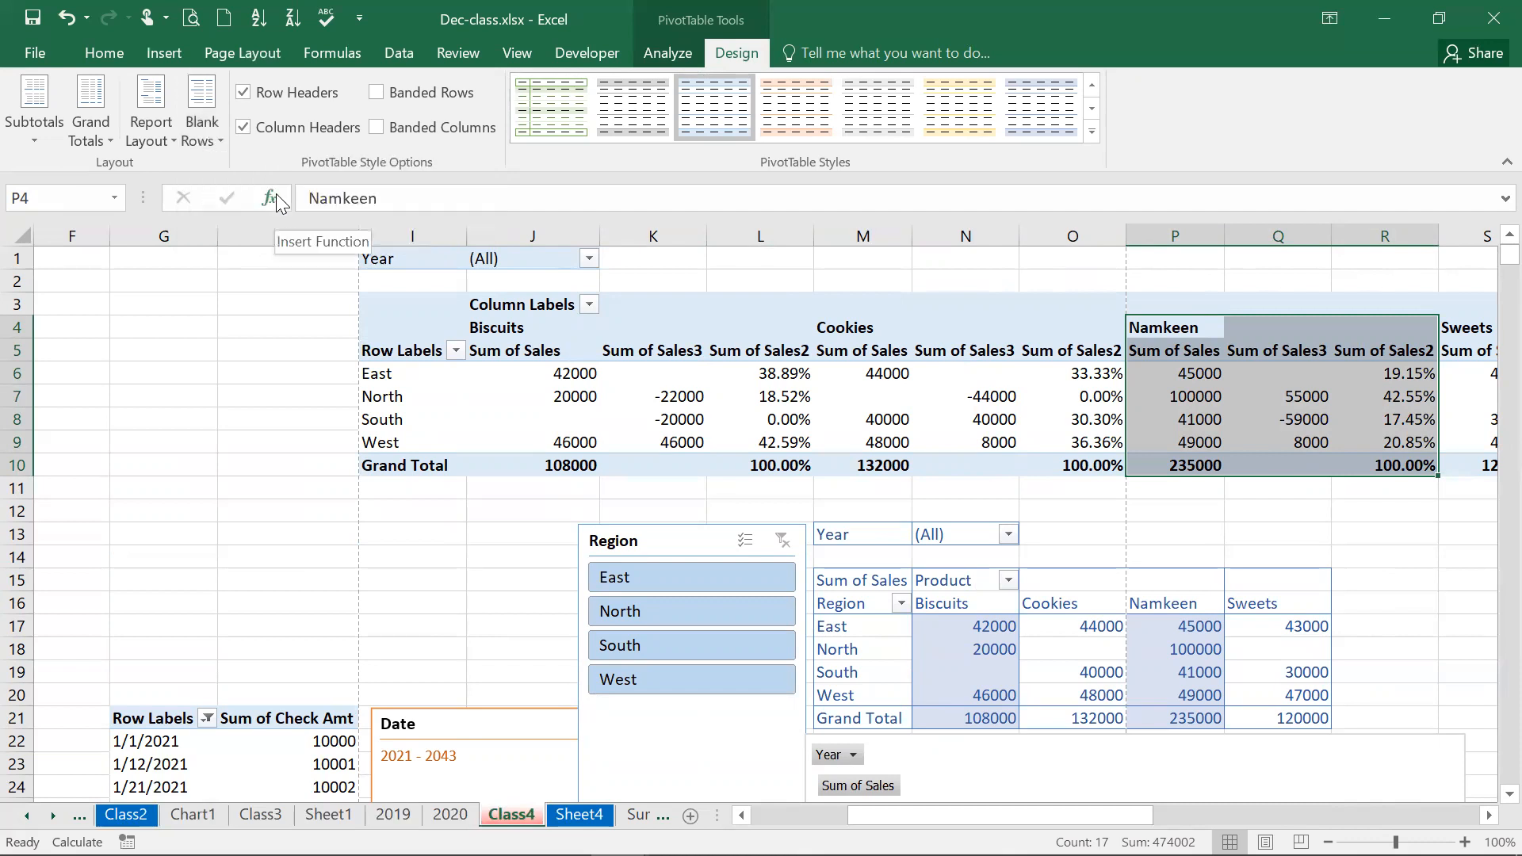
left_click(702, 390)
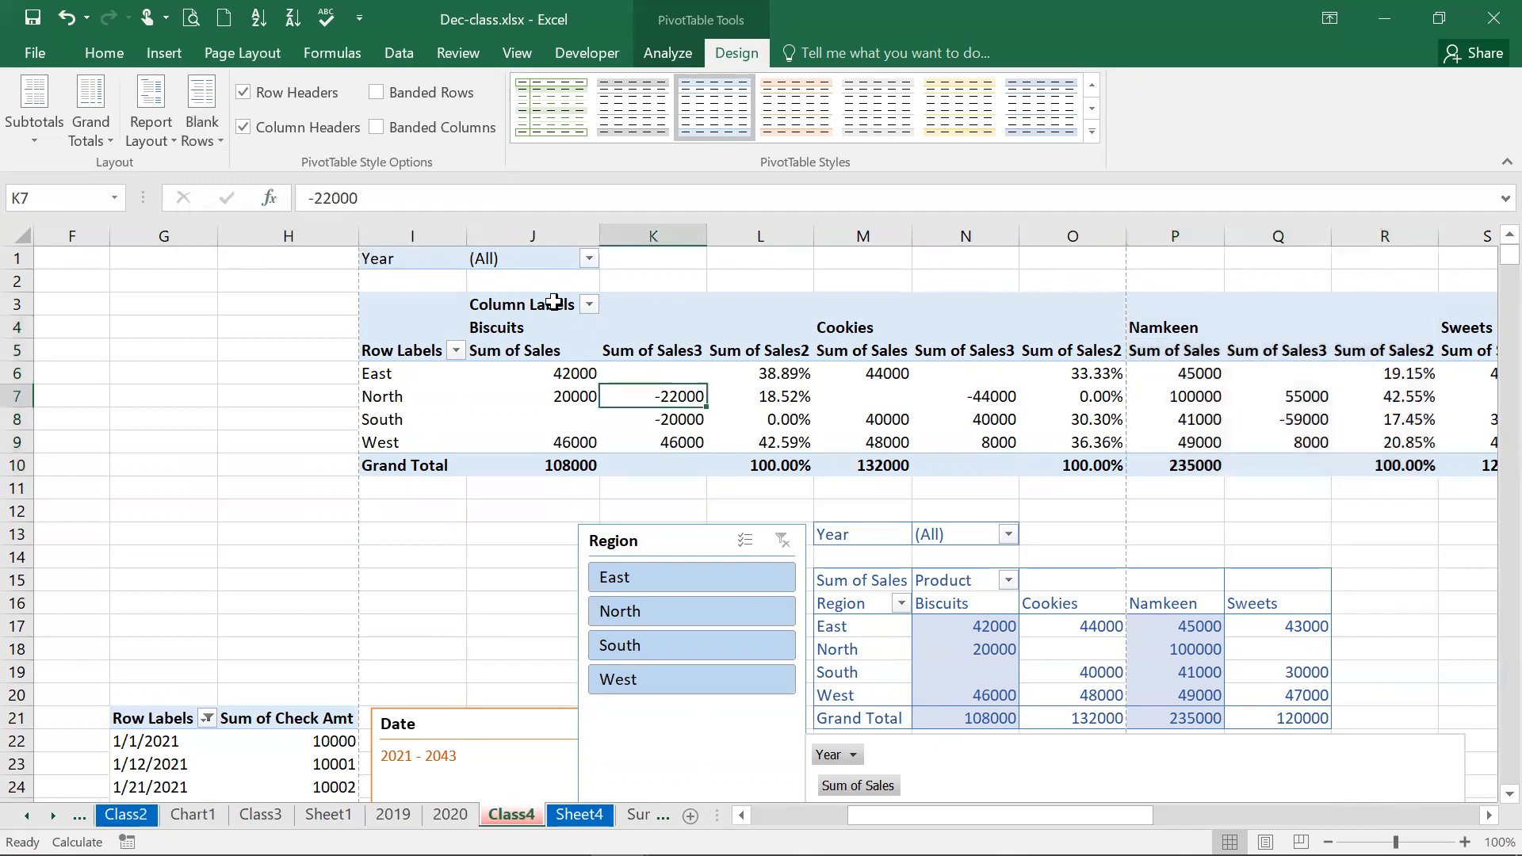
left_click(212, 125)
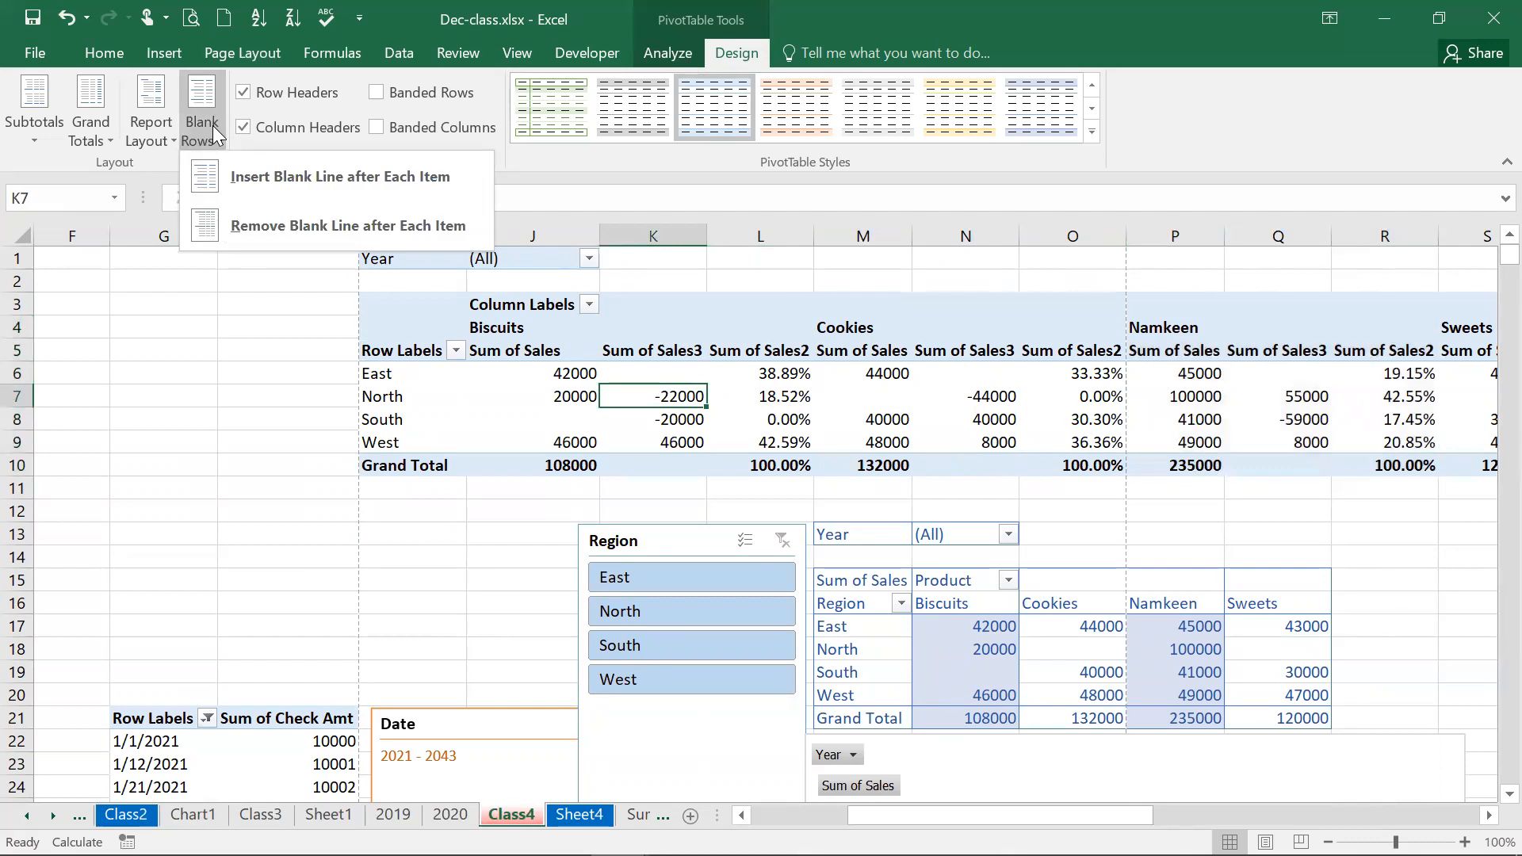
left_click(234, 173)
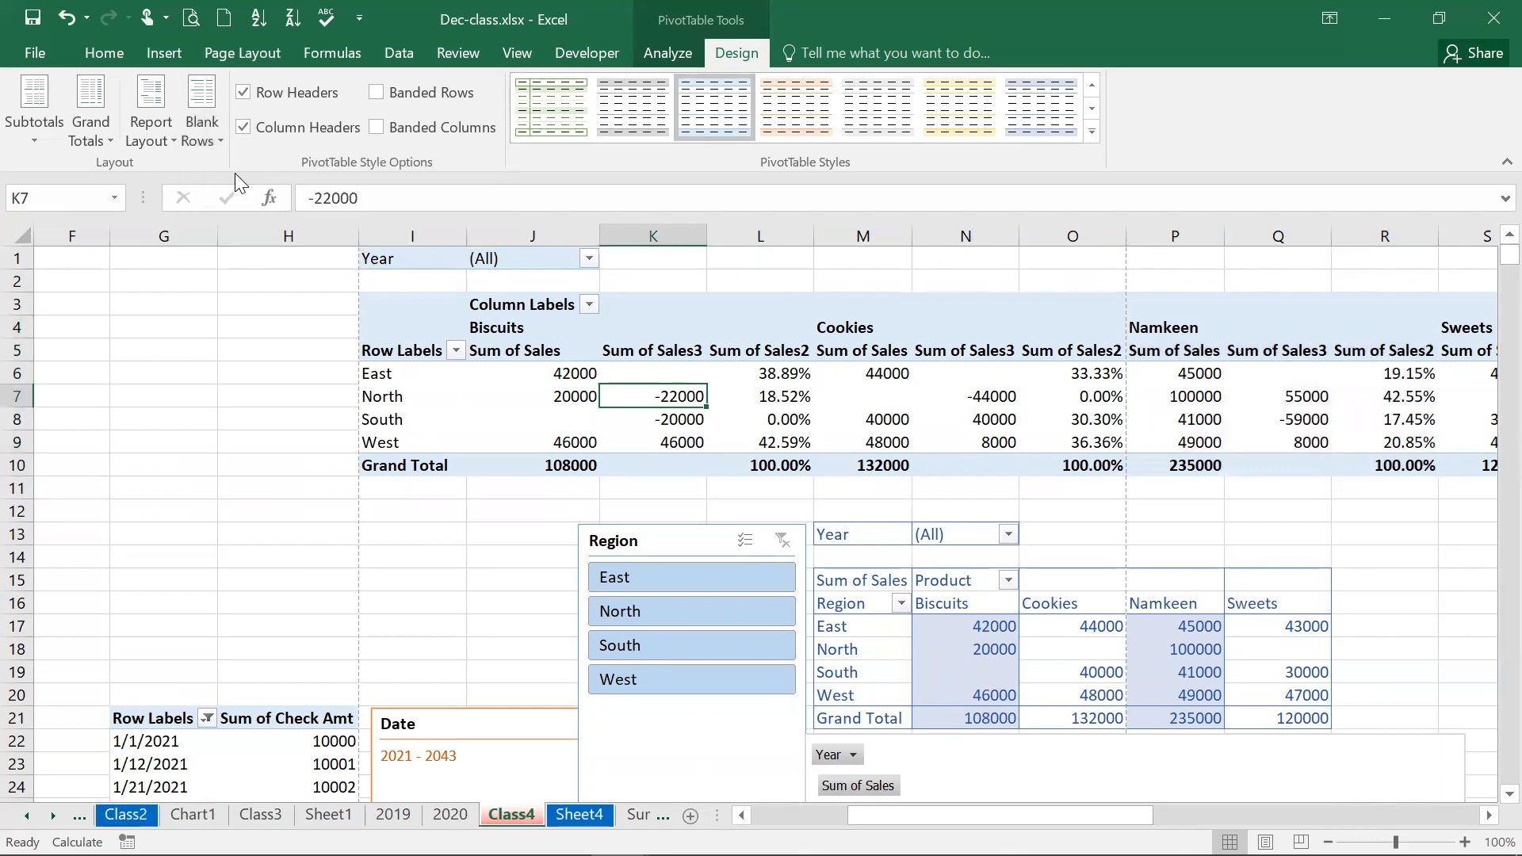
left_click(192, 128)
left_click(229, 222)
View the value field settings of Sum of Sales3 in the large pivot table, and close them without changes
left_click(675, 57)
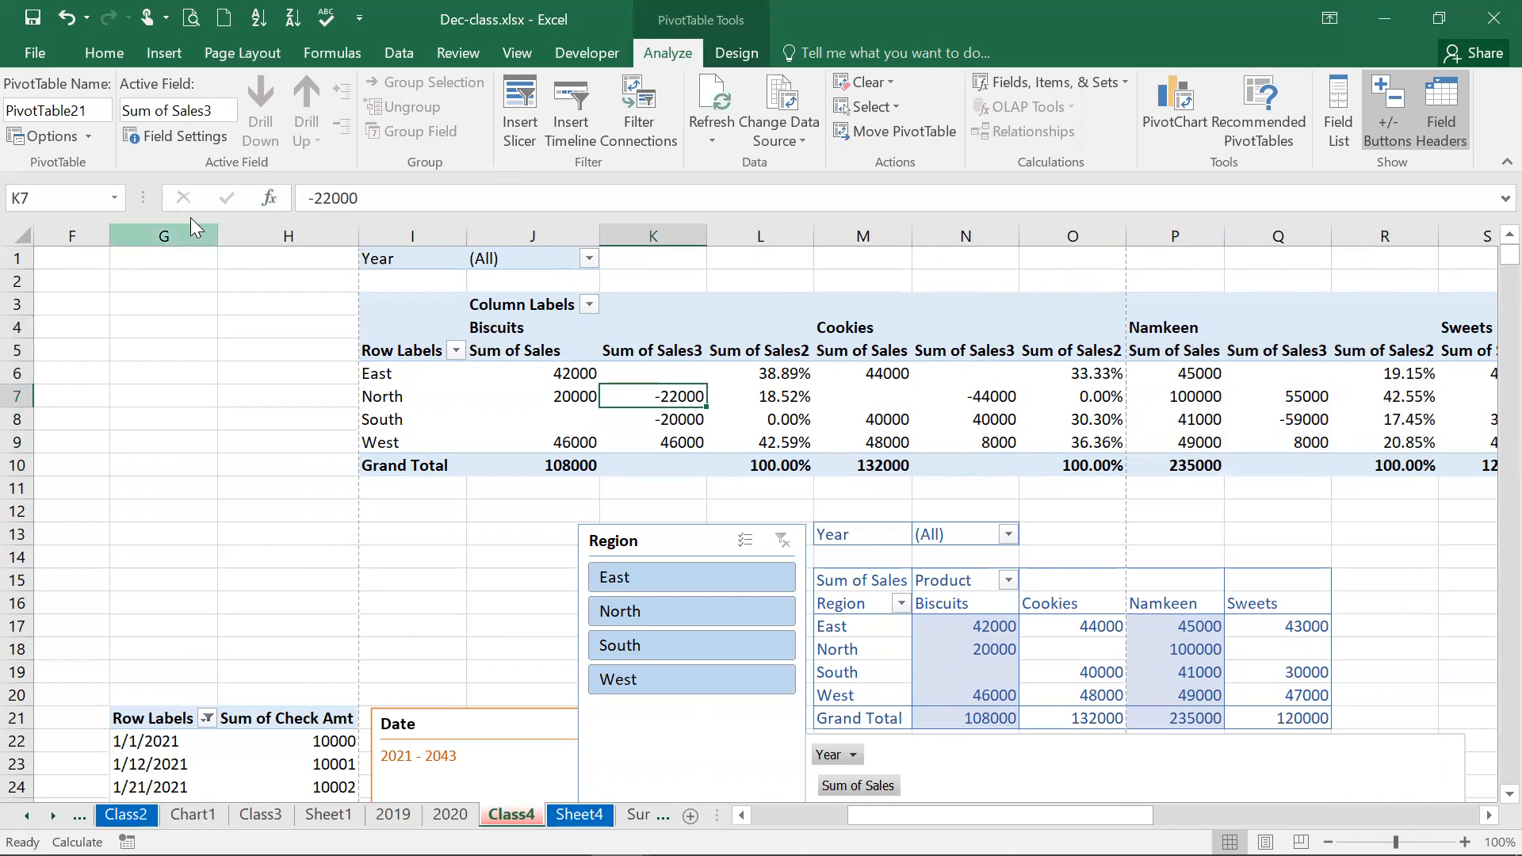
left_click(181, 138)
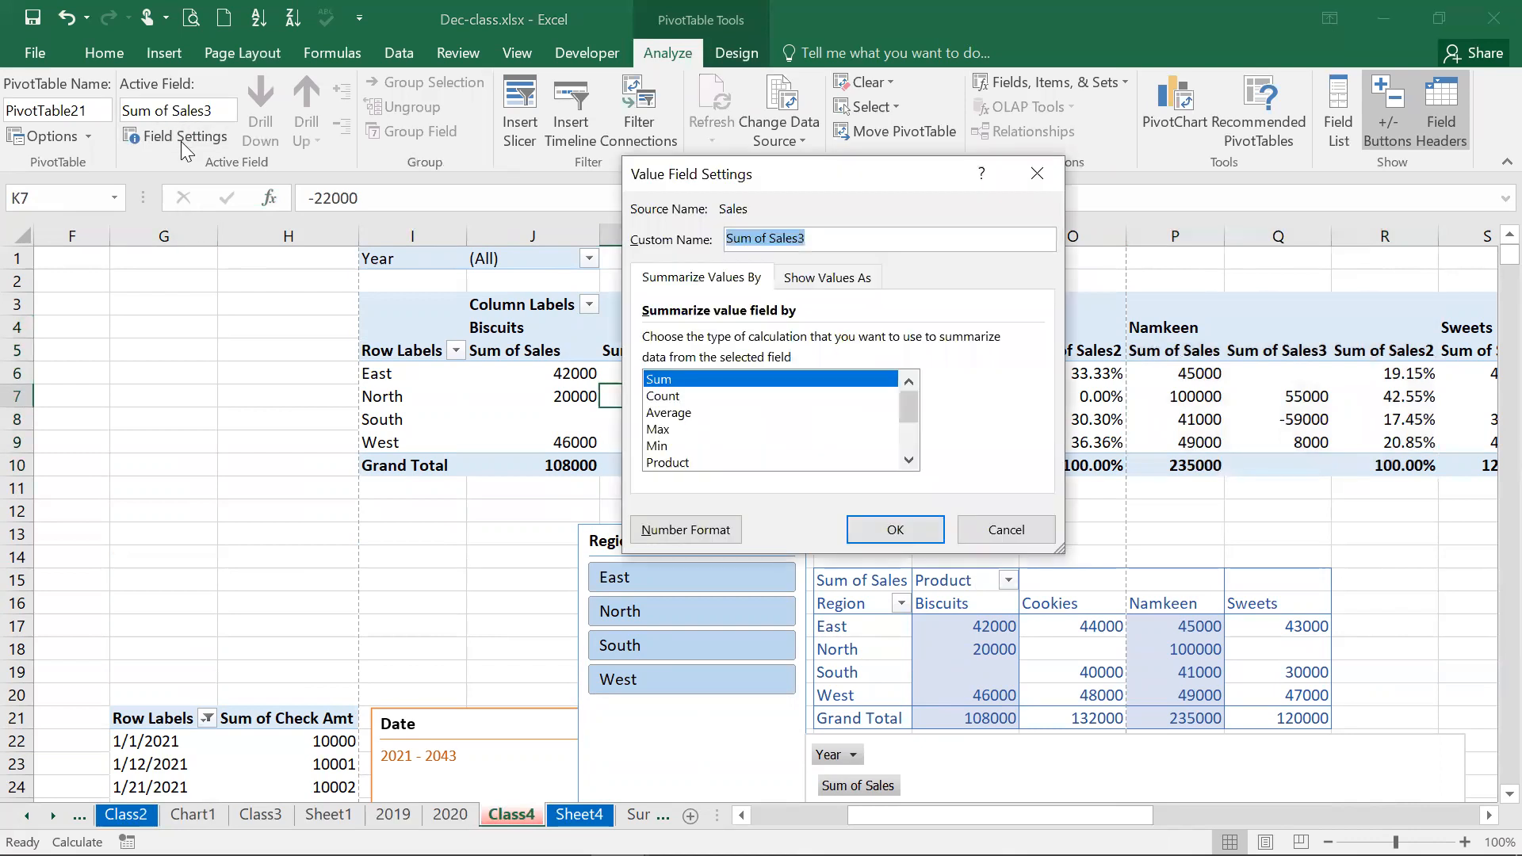
left_click(1036, 173)
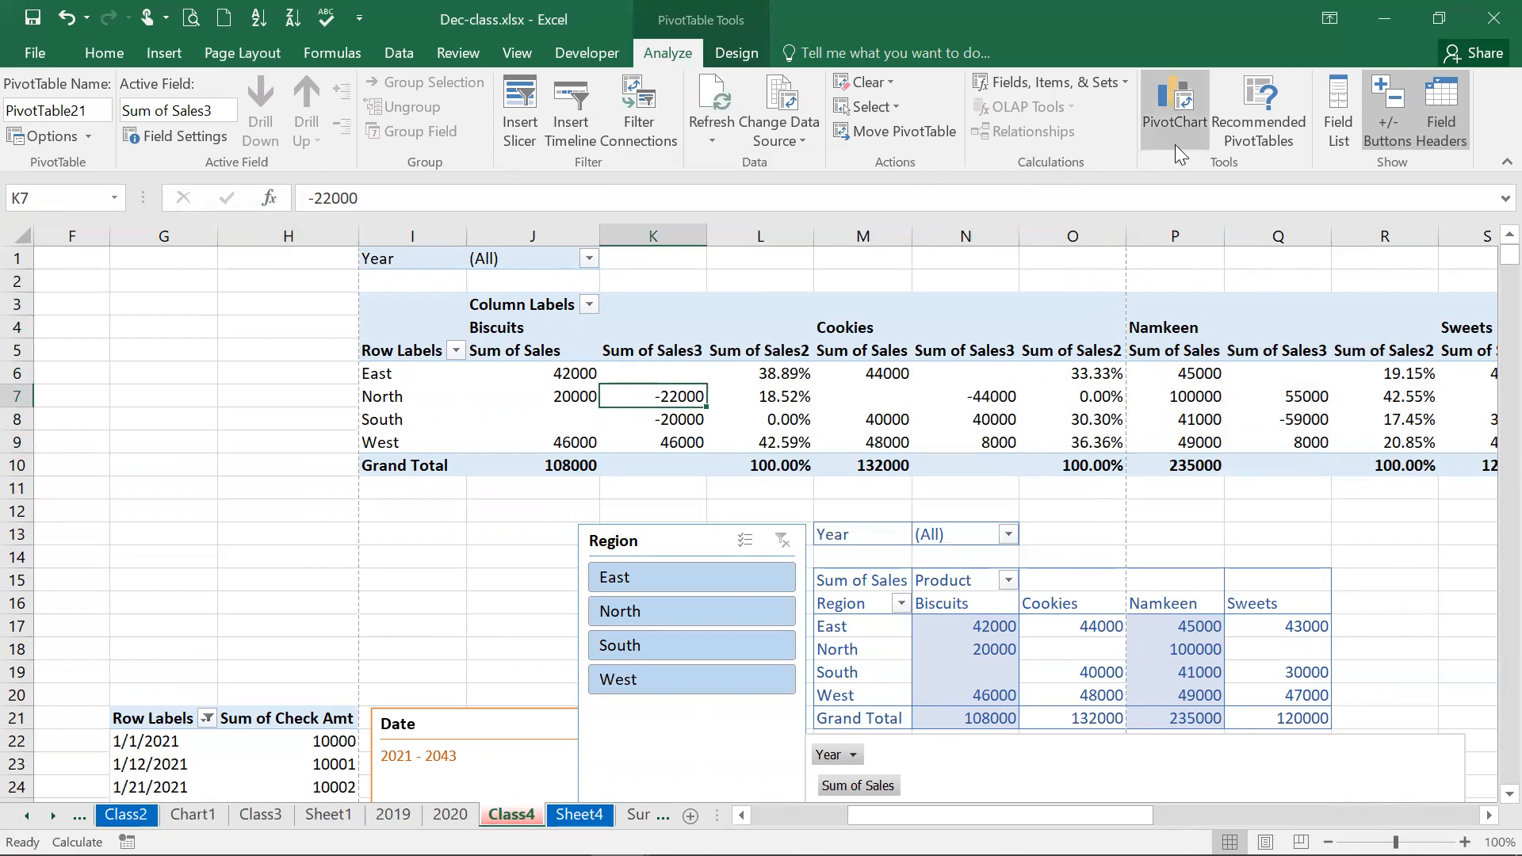
left_click(736, 53)
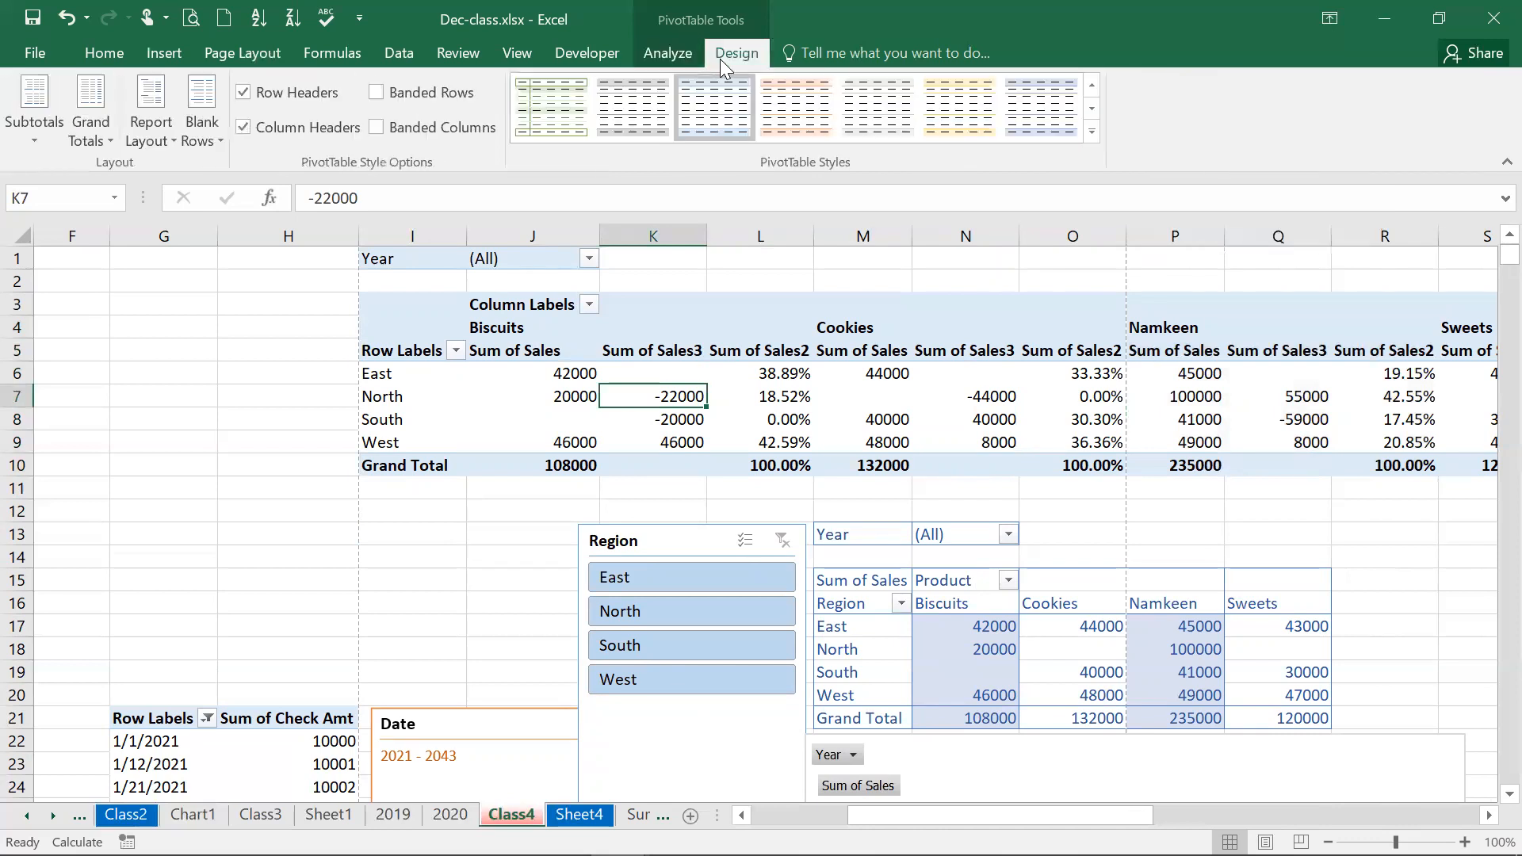
left_click(106, 141)
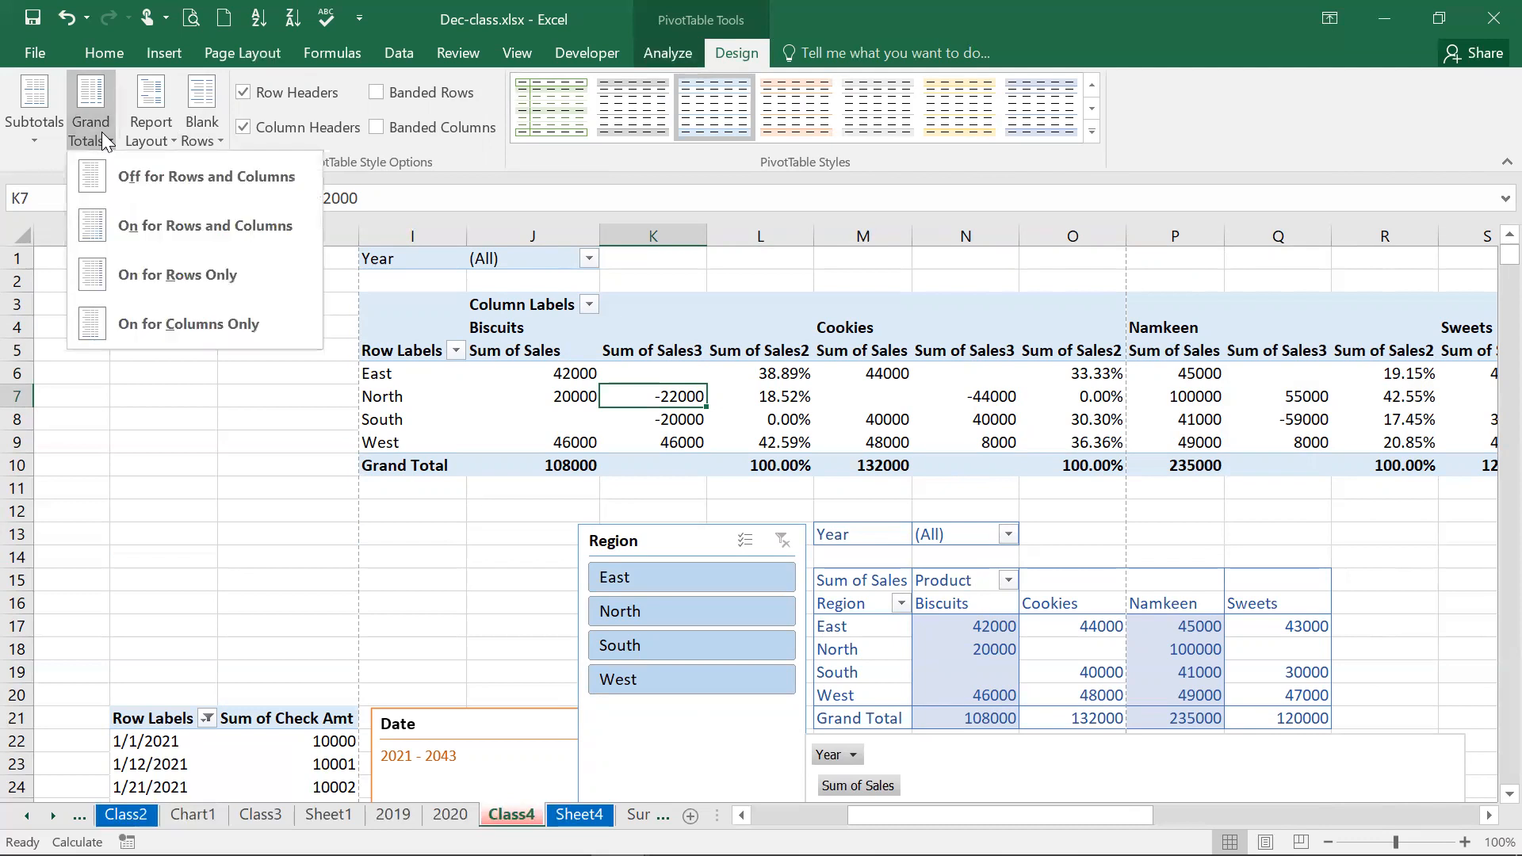
left_click(210, 135)
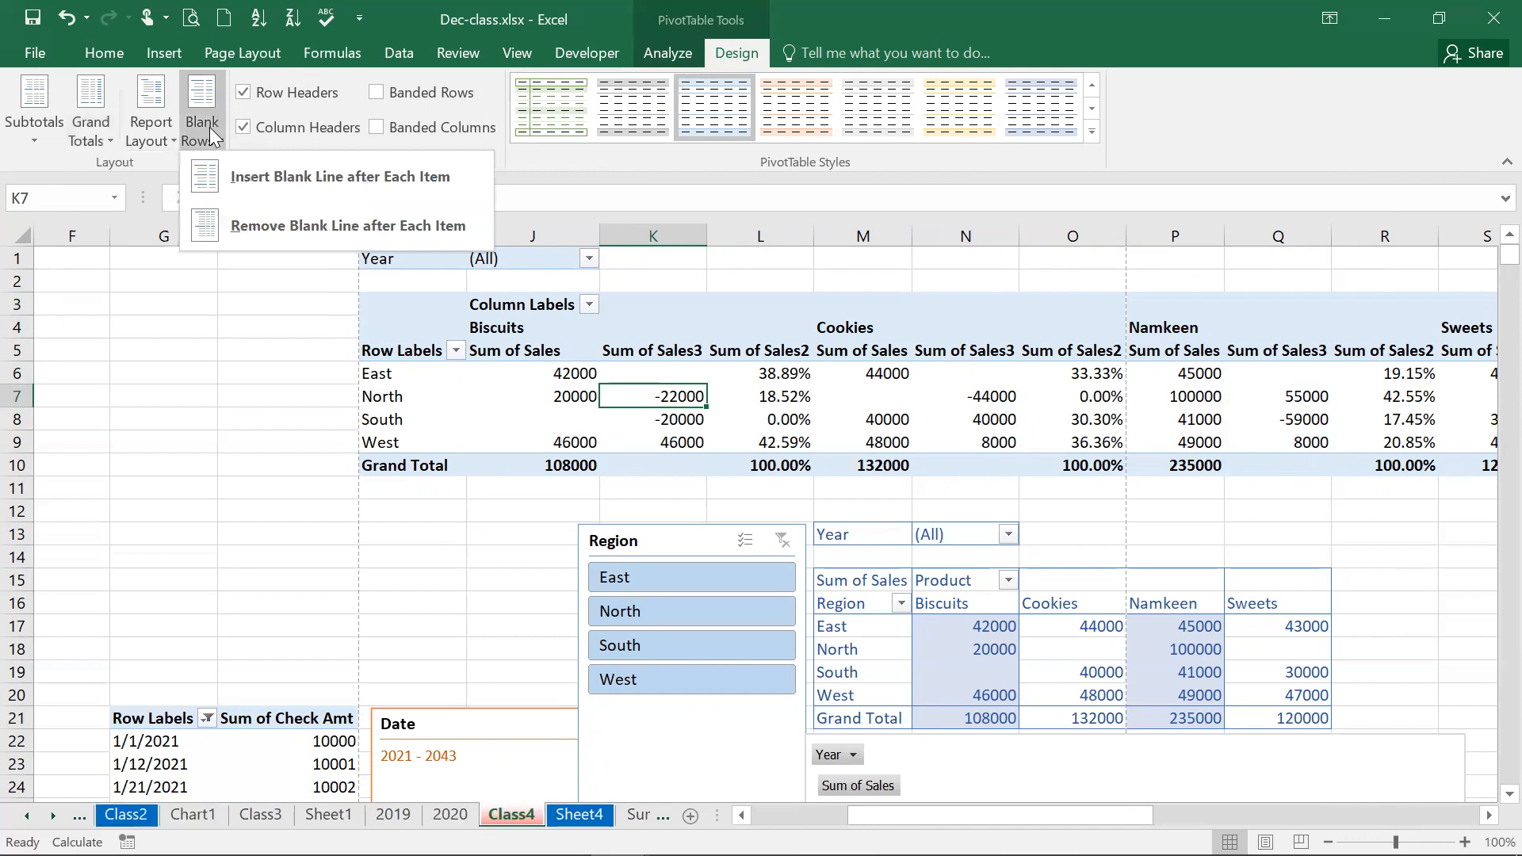
left_click(266, 392)
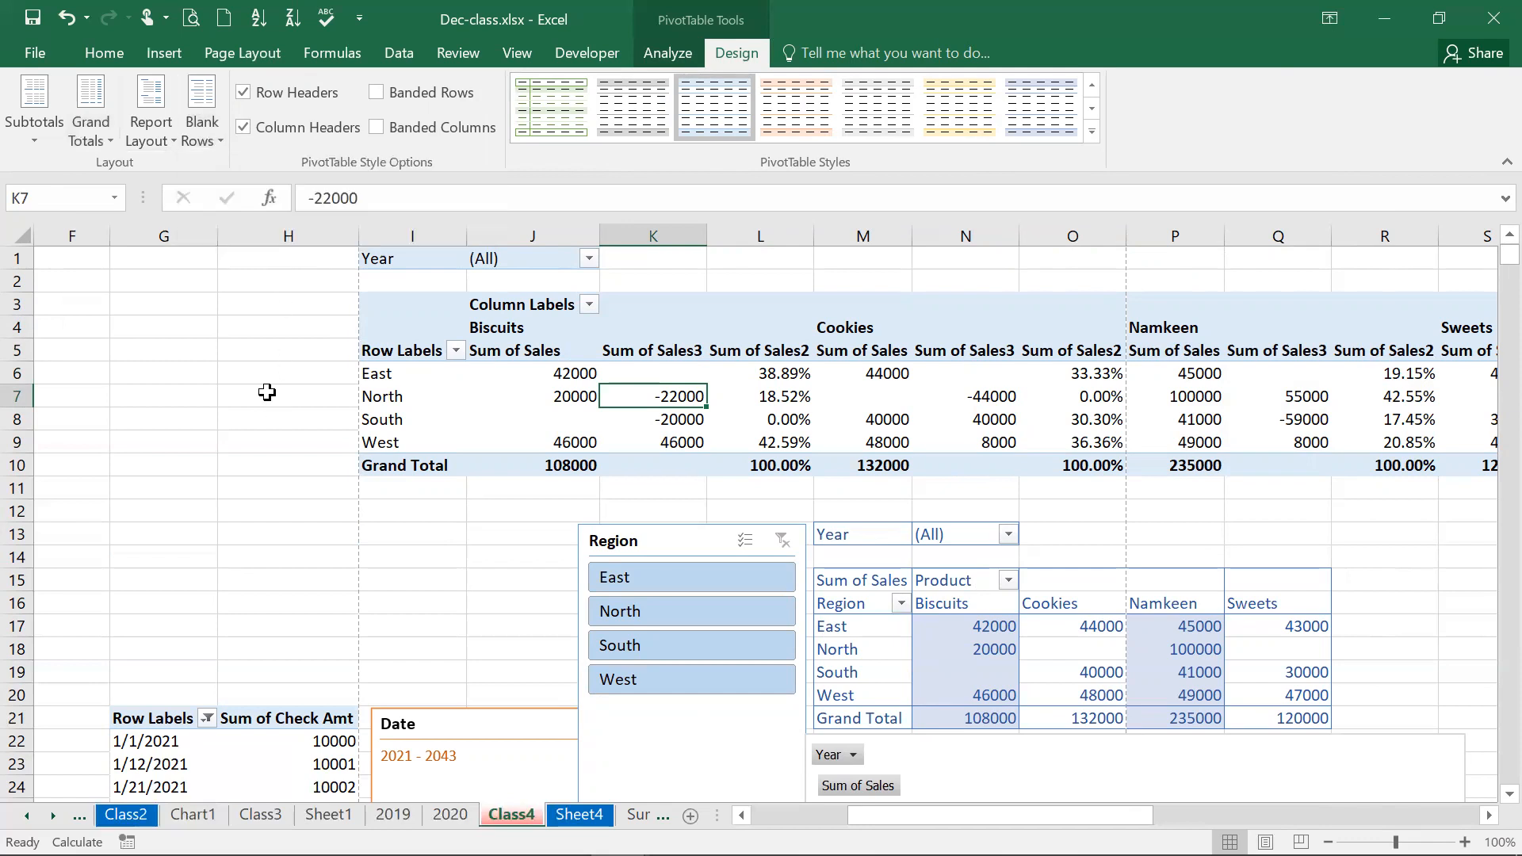